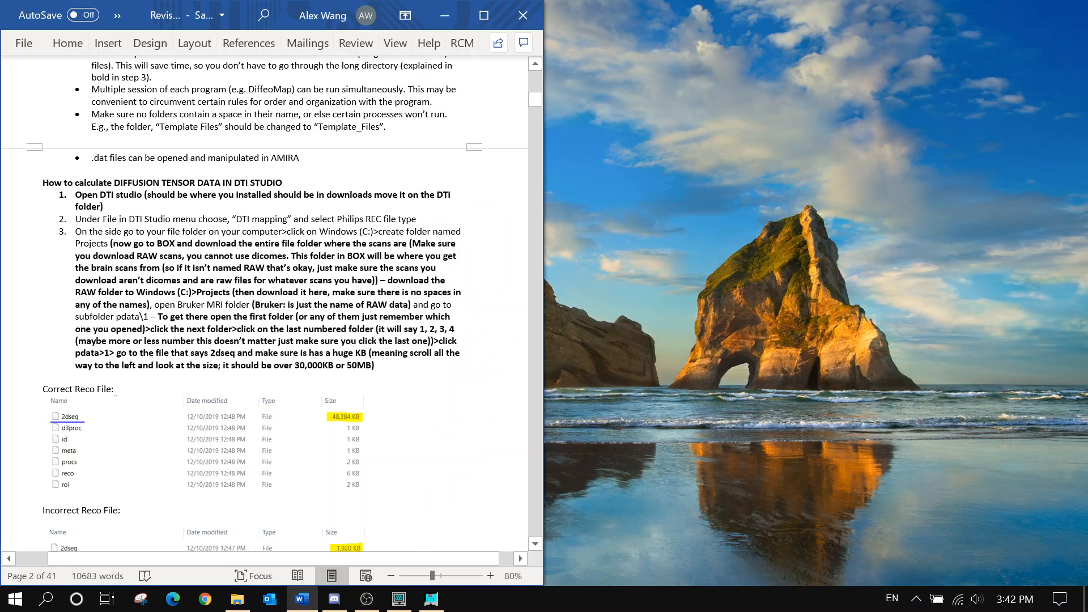
Start a DTI Mapping with Philips REC input and remove the old REC image file
click(400, 600)
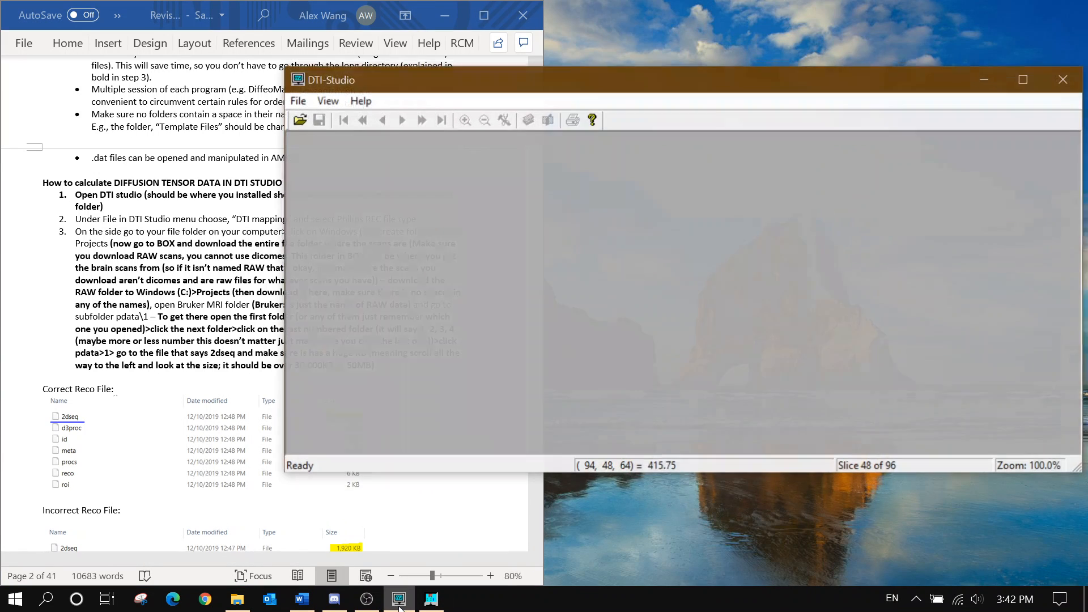
click(297, 99)
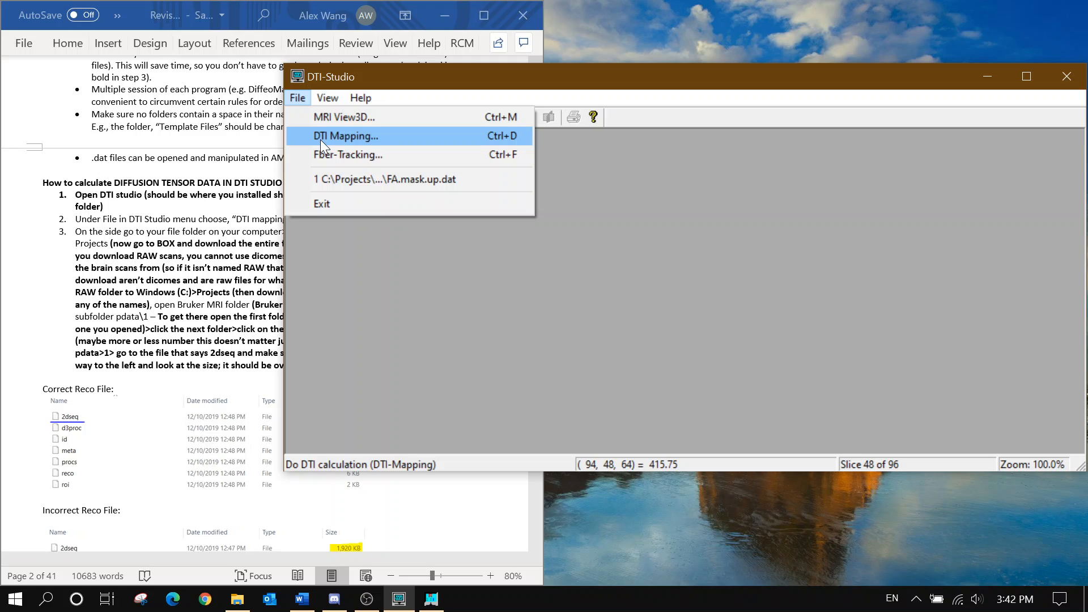
click(370, 137)
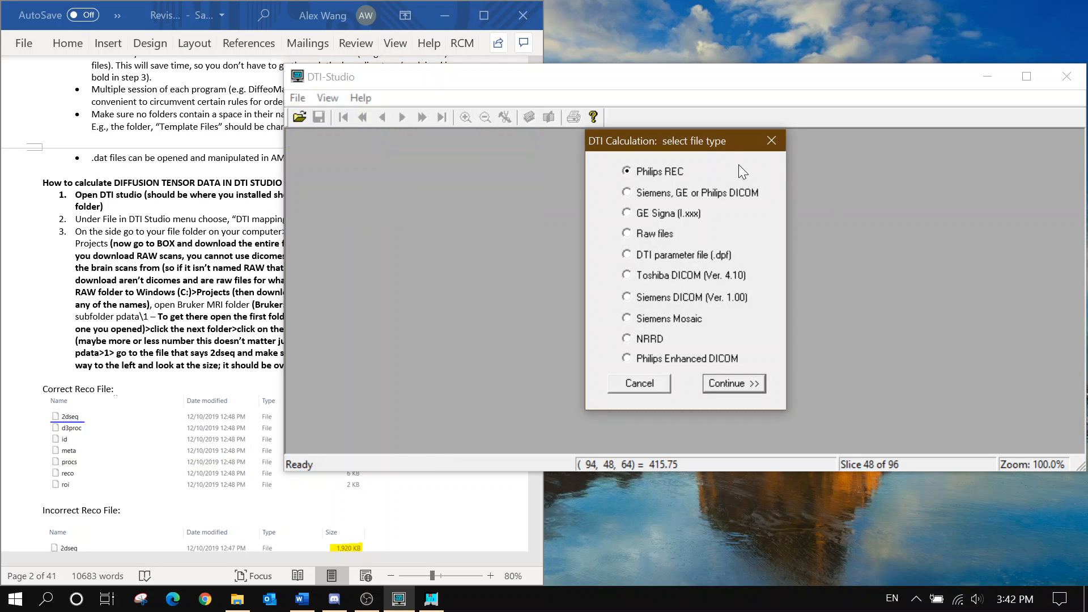
click(730, 384)
click(769, 322)
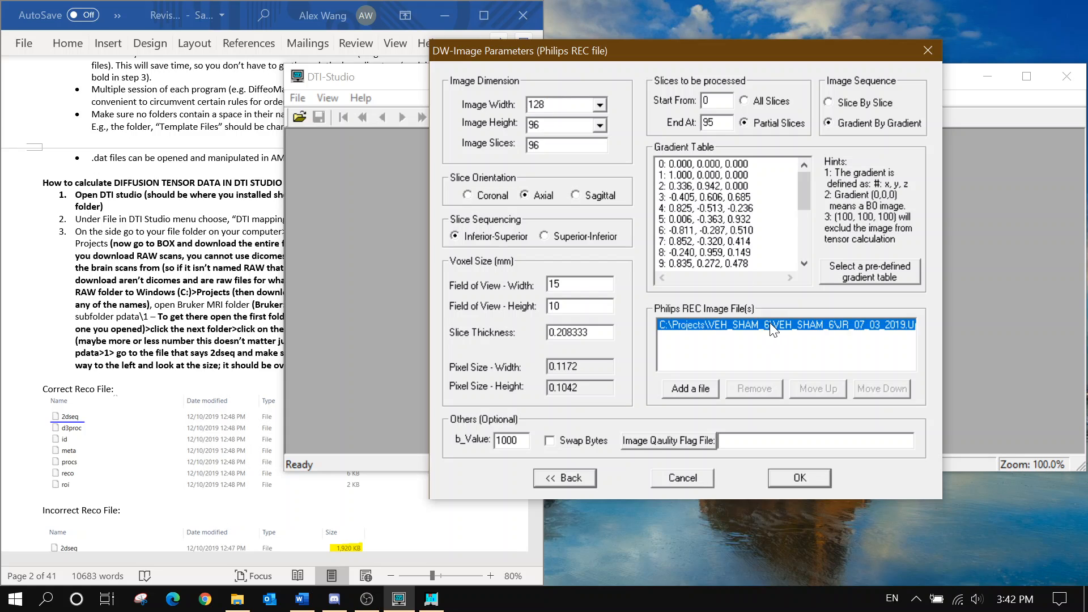
click(754, 388)
Browse to VEH_SHAM_6\JR_07_03_2019.Up1\4\pdata\1 to add a new image file
click(691, 389)
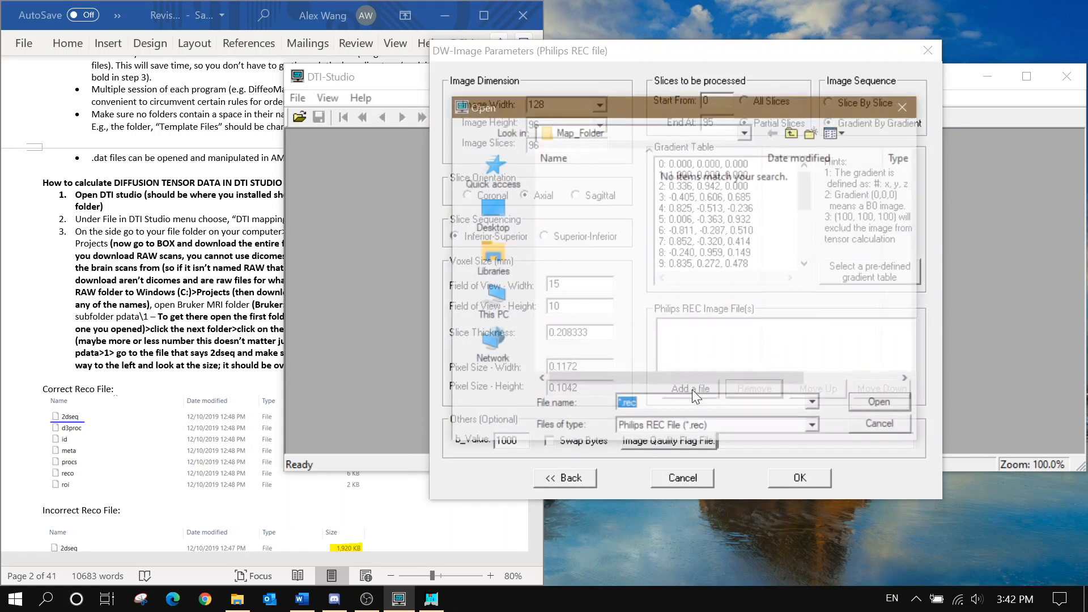
click(635, 132)
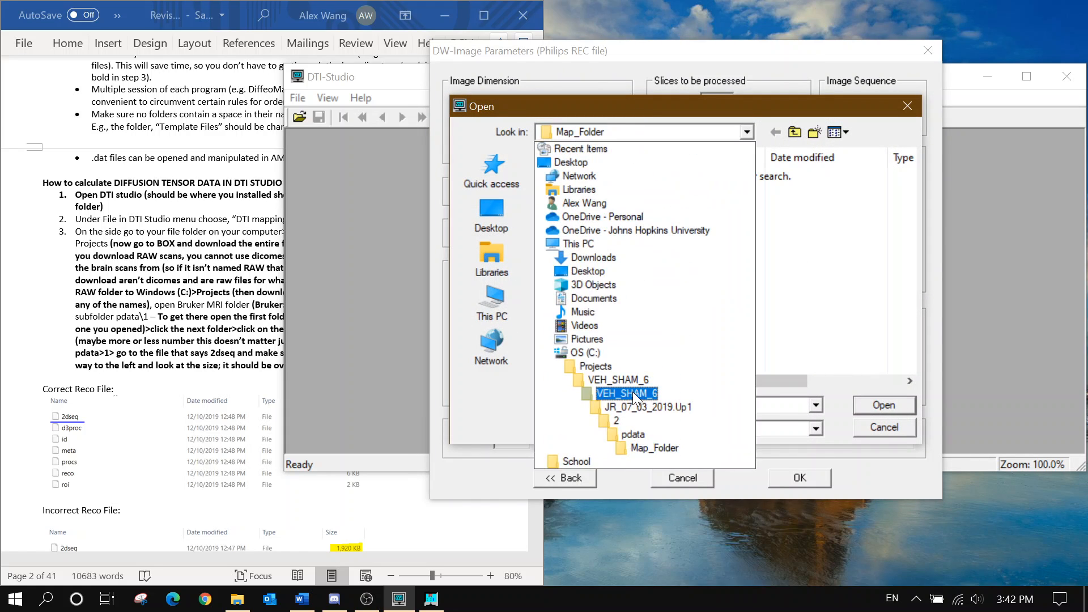
click(635, 383)
double_click(589, 173)
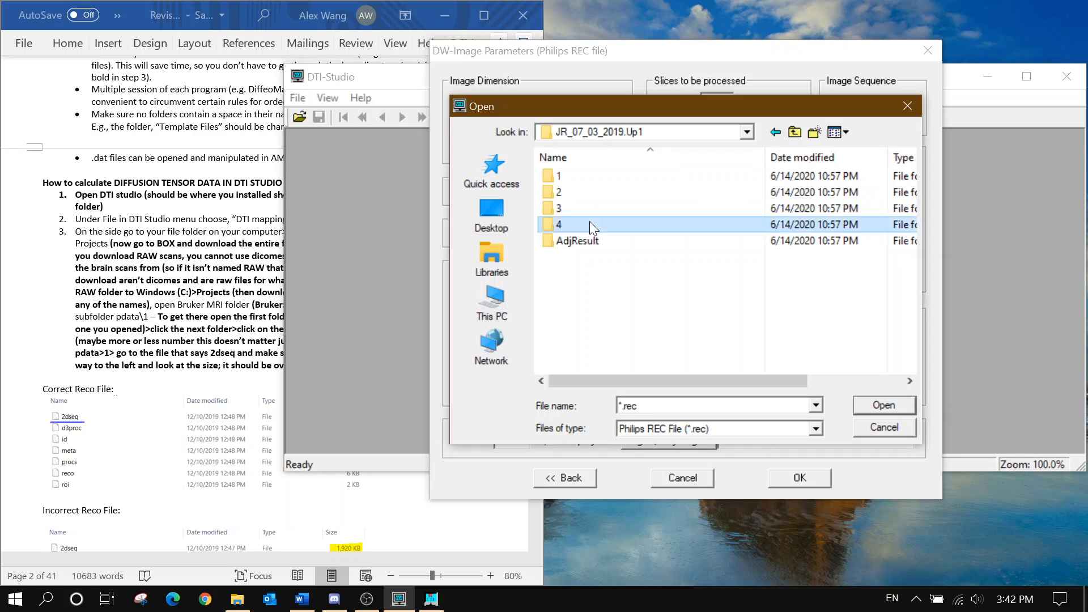
double_click(589, 222)
double_click(588, 177)
double_click(594, 183)
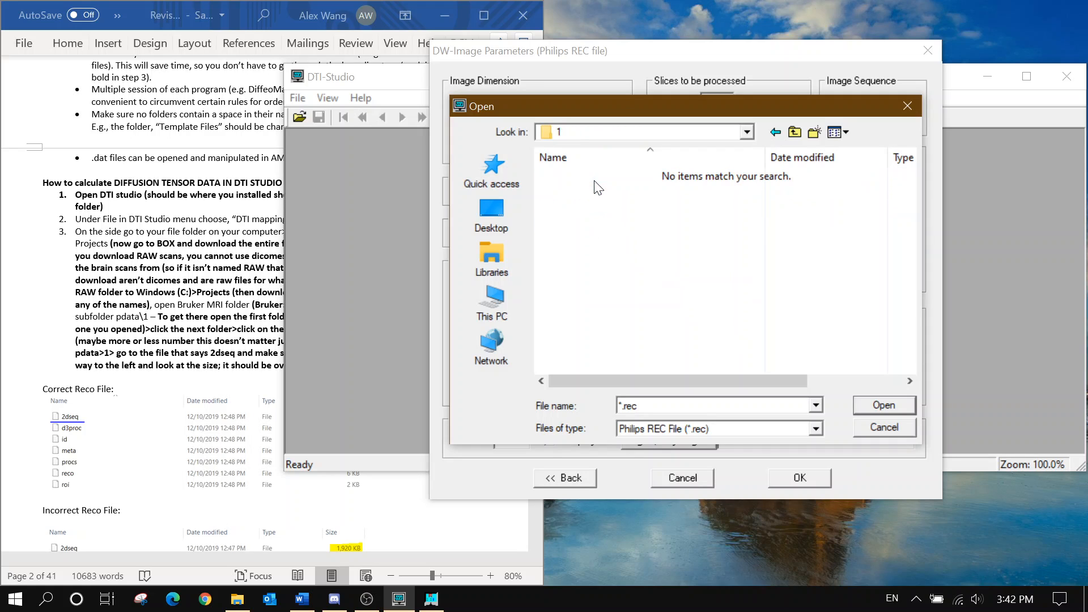
List All Files and load the 2dseq file as the image file
click(816, 429)
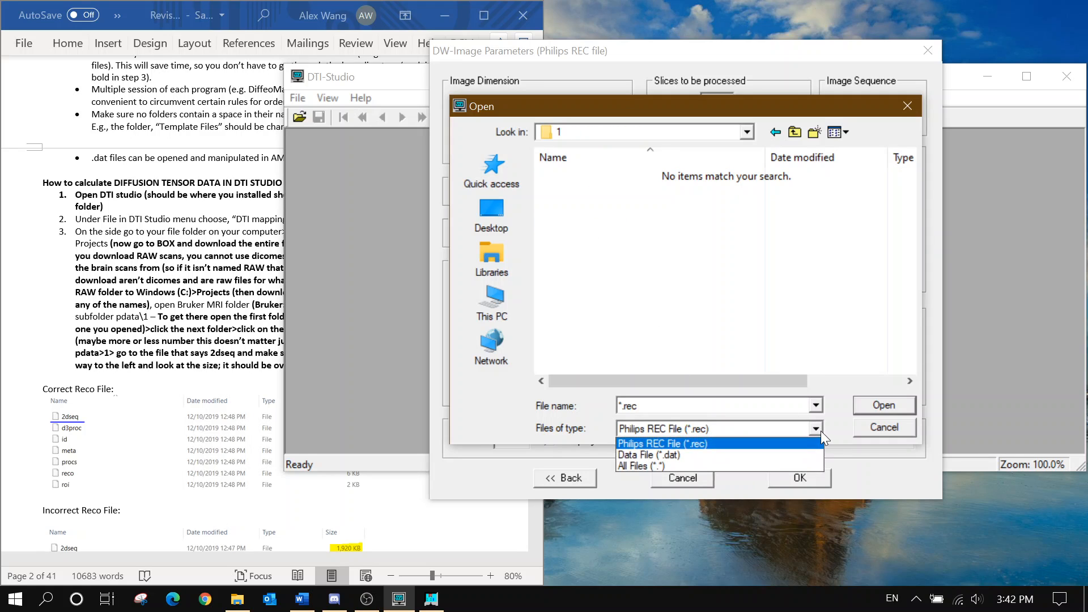
click(790, 465)
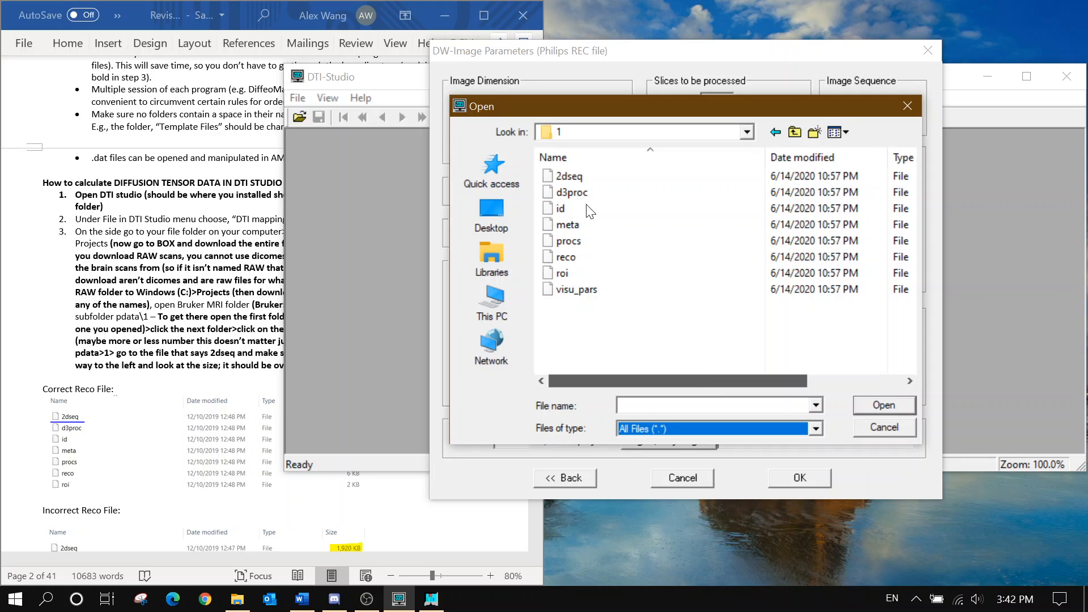
scroll(675, 233, right, 3)
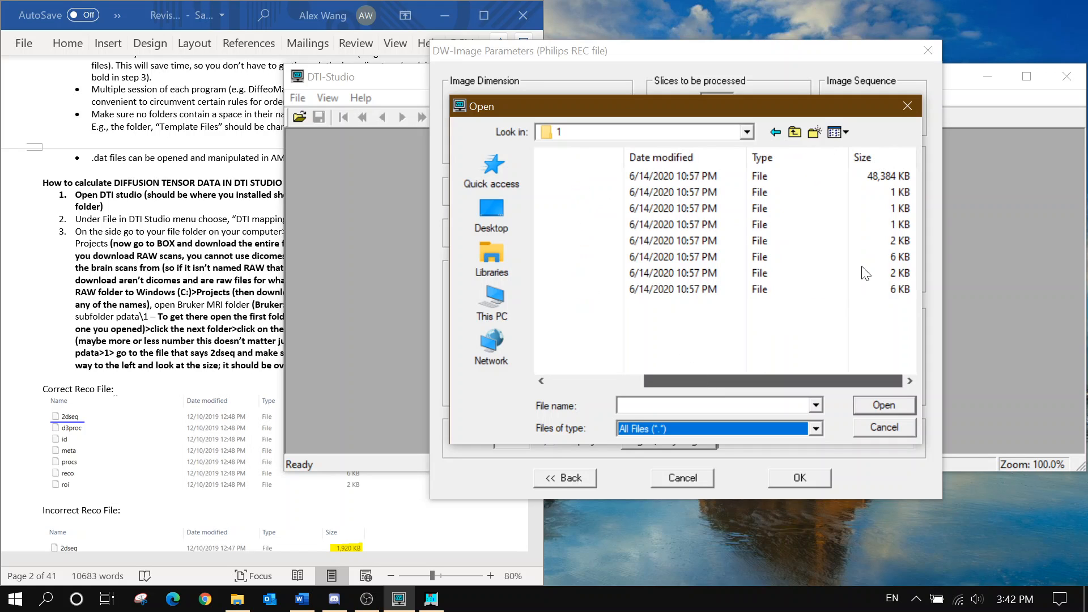
click(854, 170)
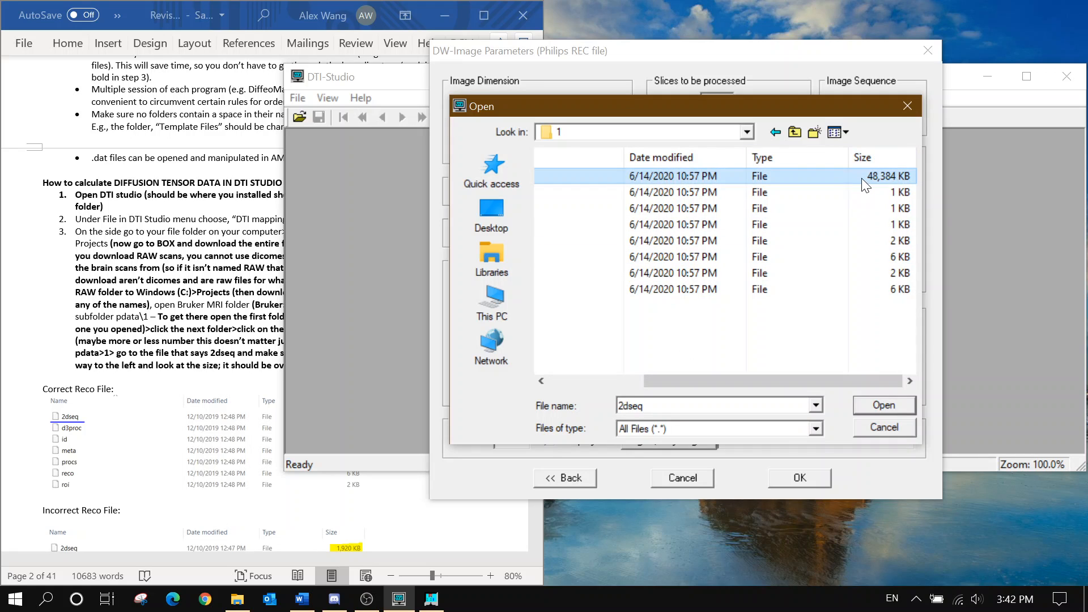
scroll(112, 226, down, 3)
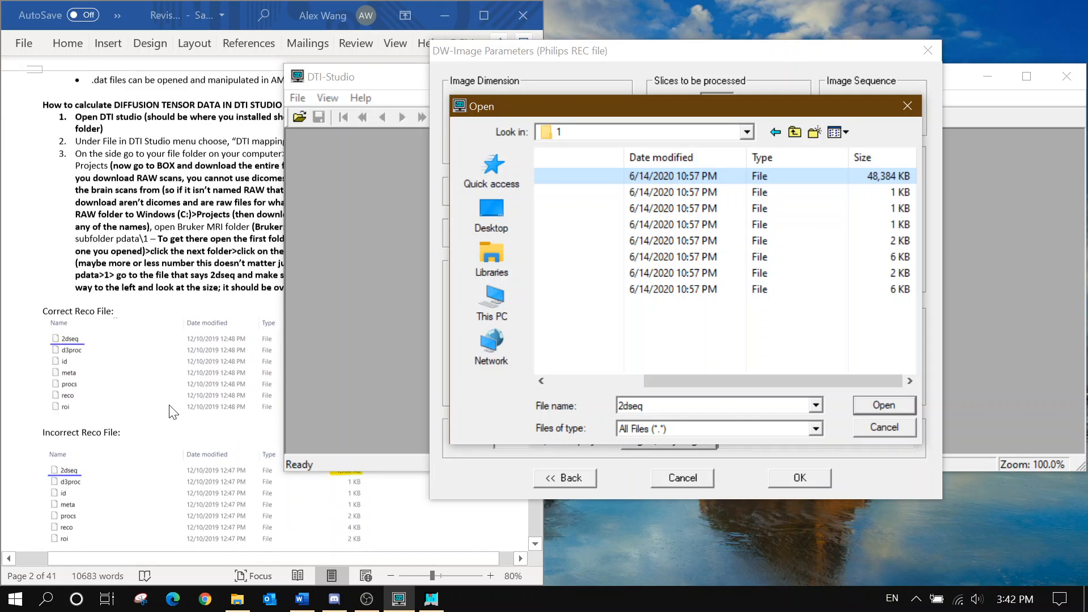
click(111, 226)
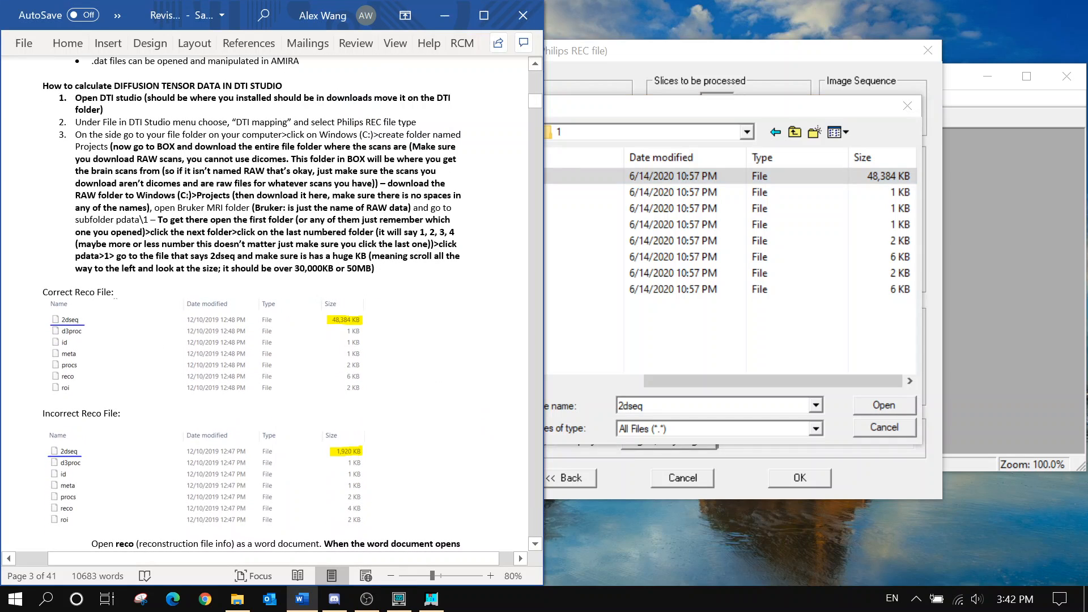
click(862, 333)
click(682, 174)
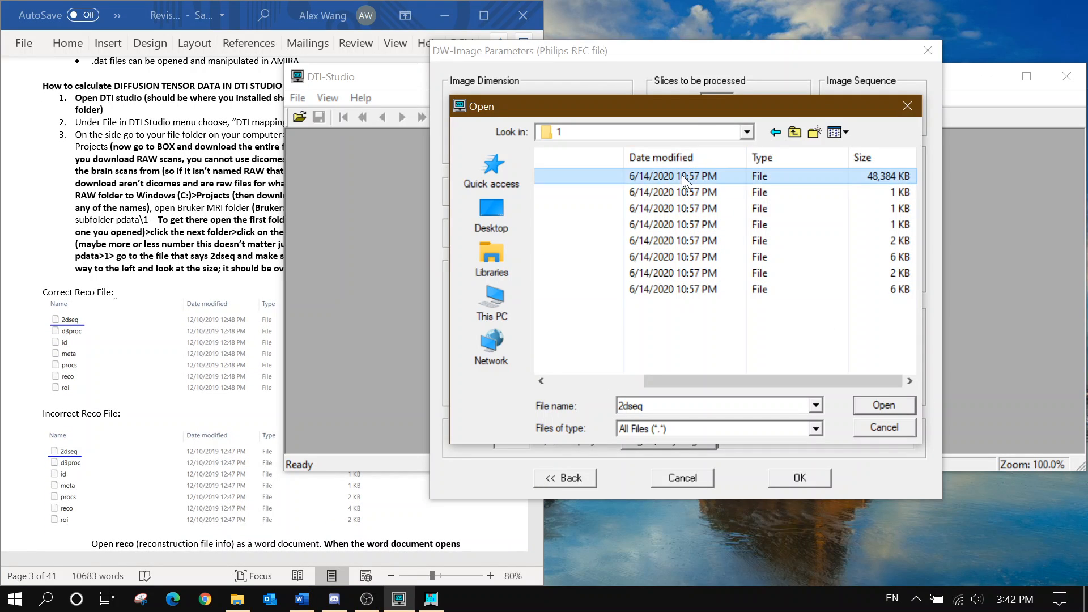
click(881, 404)
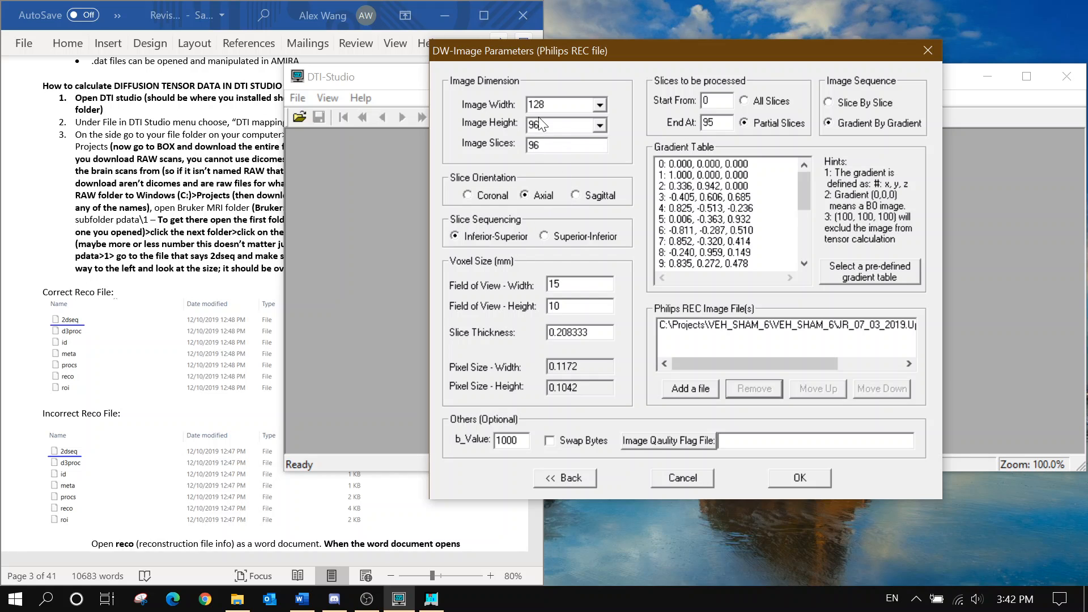
From pdata\1 in File Explorer, open the reco file with Notepad
click(237, 599)
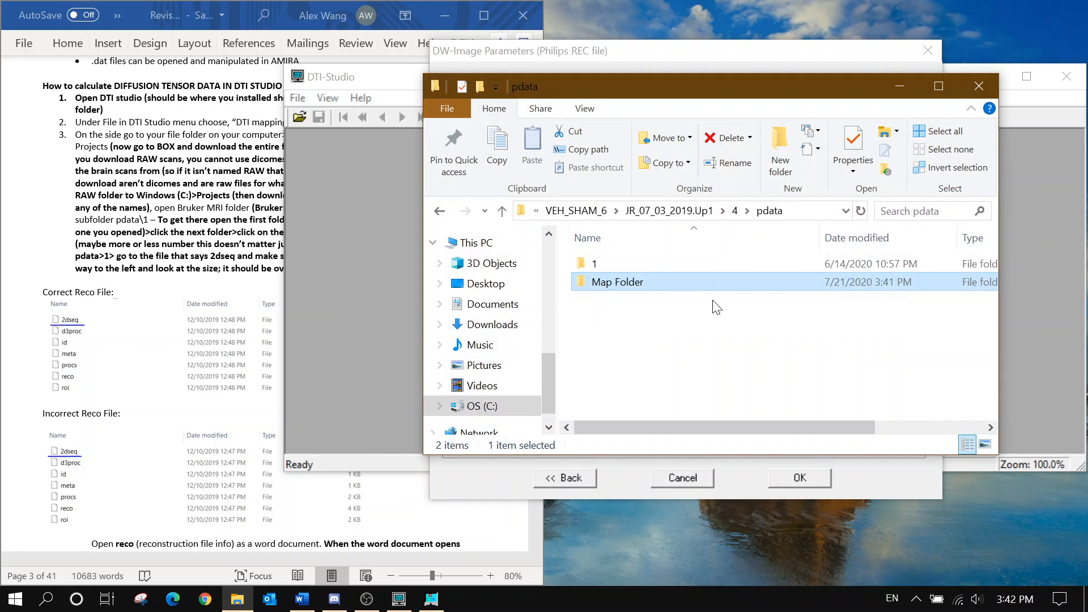
double_click(667, 262)
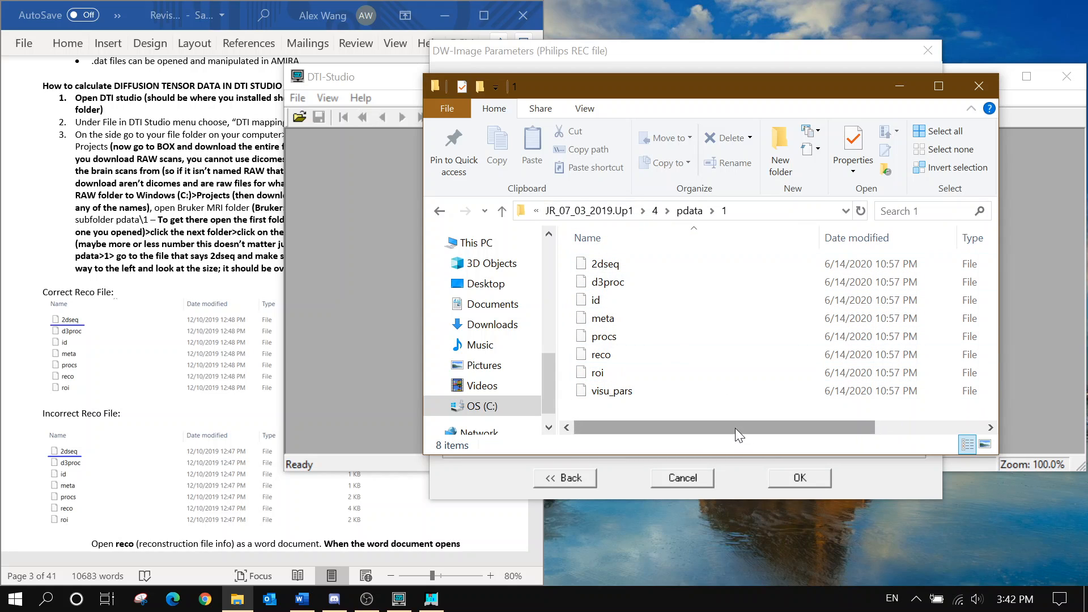
mouse_move(735, 427)
mouse_down()
mouse_move(746, 426)
mouse_move(715, 426)
mouse_up()
double_click(643, 363)
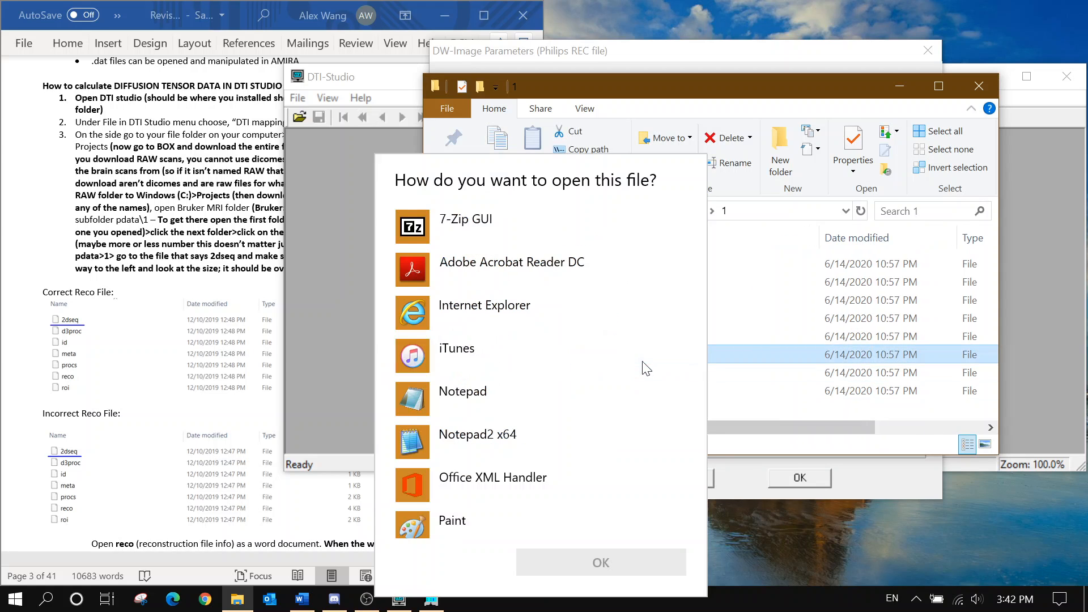
scroll(588, 359, down, 2)
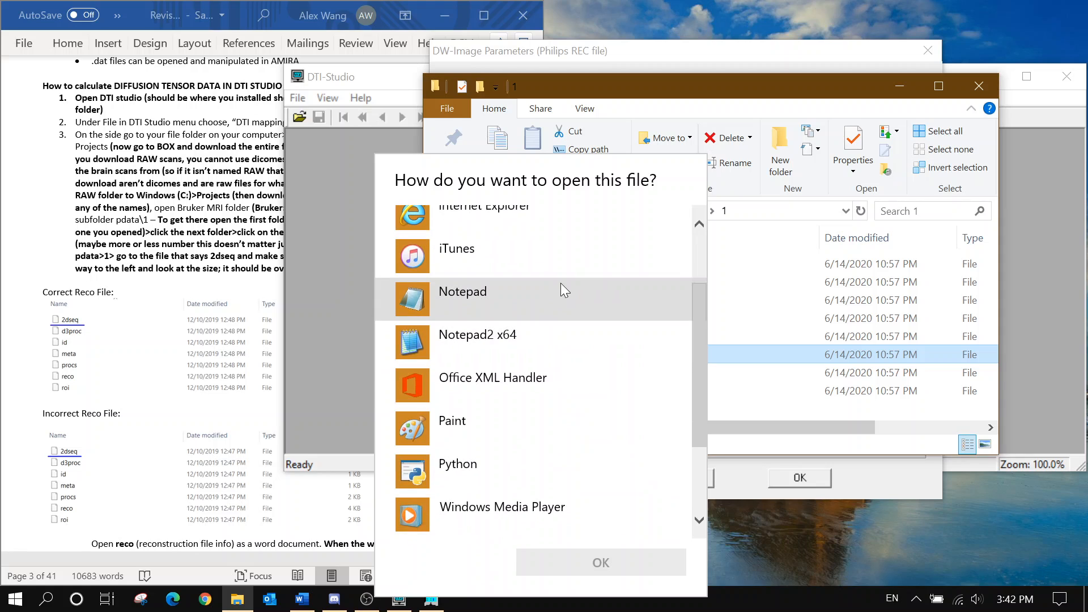
click(560, 288)
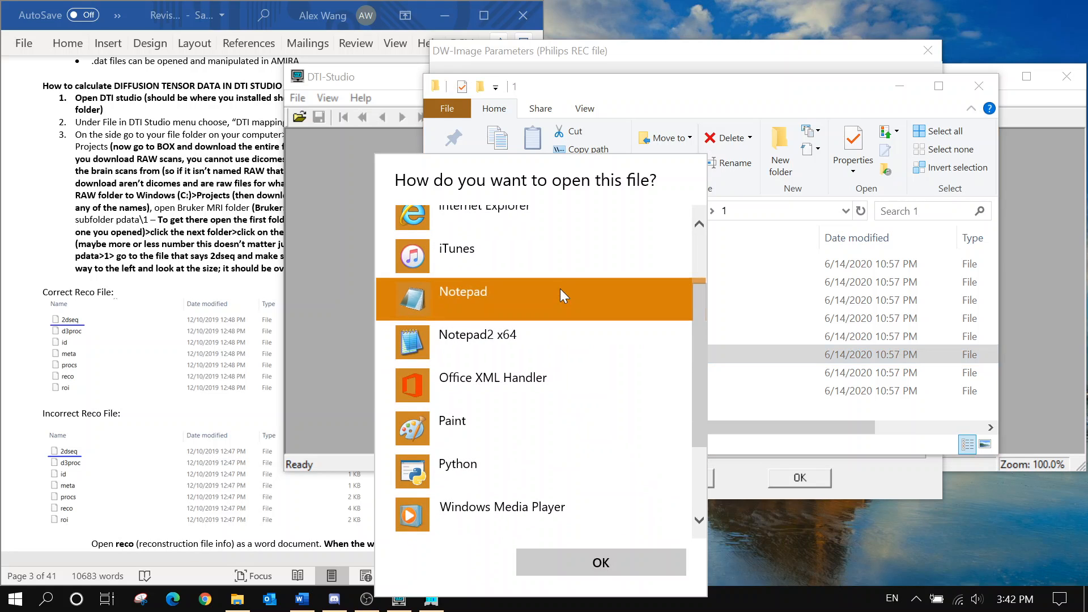
scroll(514, 430, down, 3)
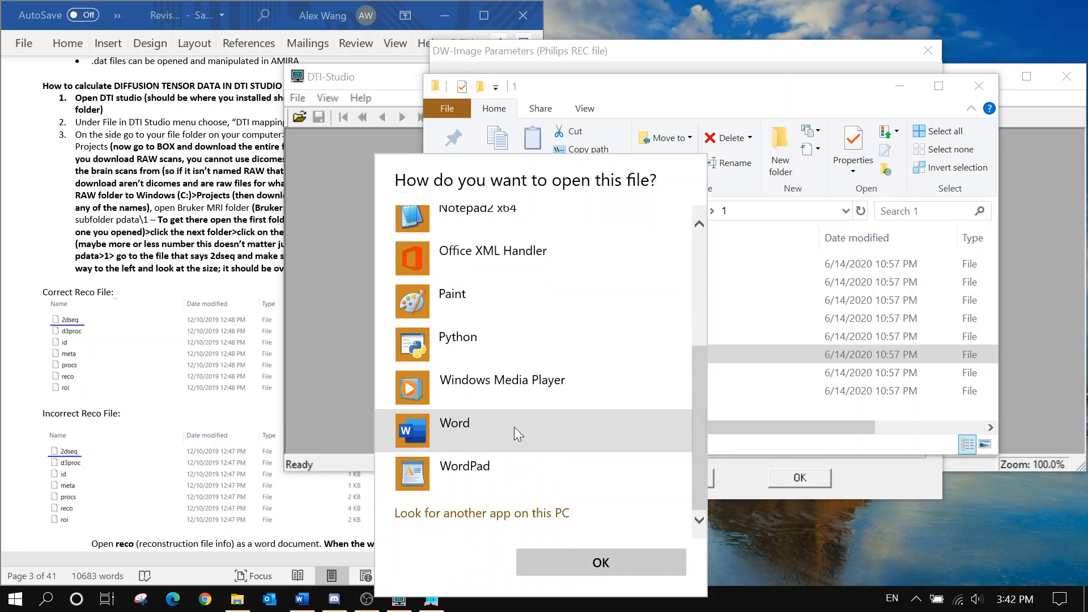
scroll(514, 426, up, 5)
scroll(502, 440, down, 5)
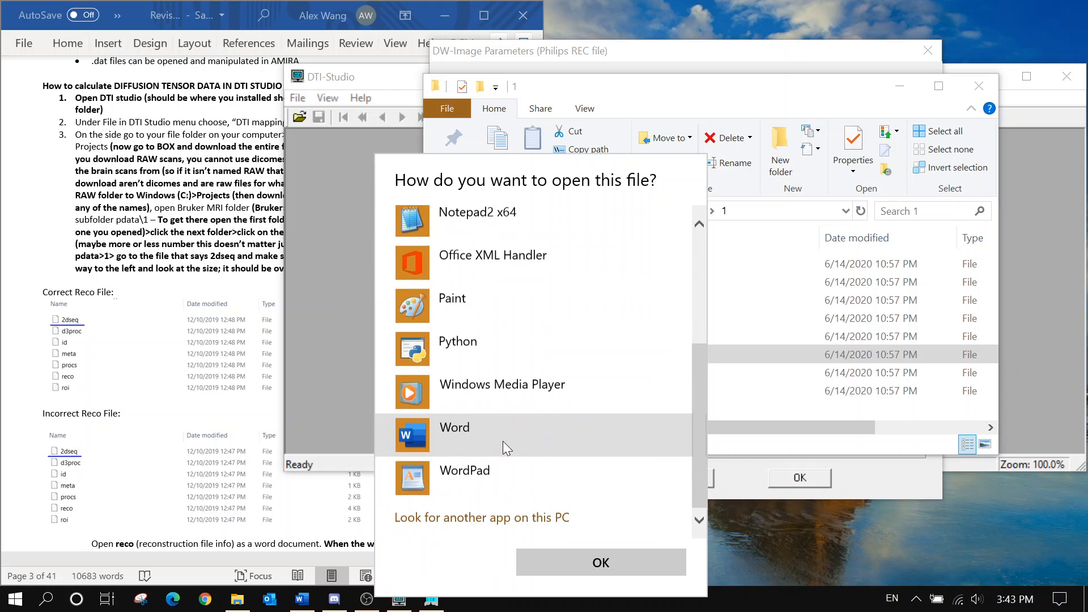
click(572, 553)
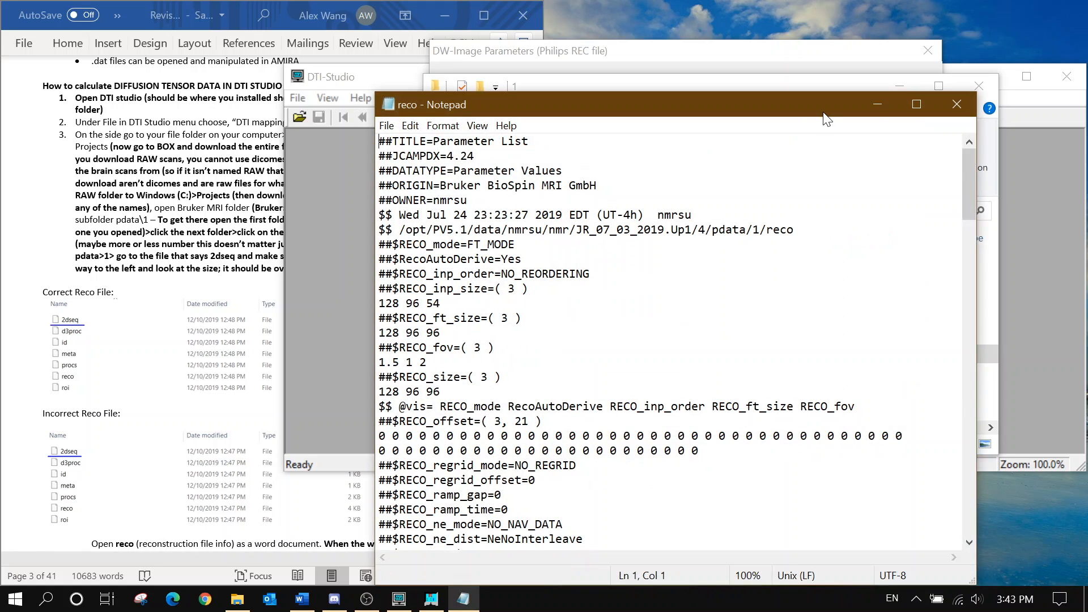
Close File Explorer and place the Notepad reco text beside the parameters dialog
drag(824, 113, 773, 172)
click(966, 95)
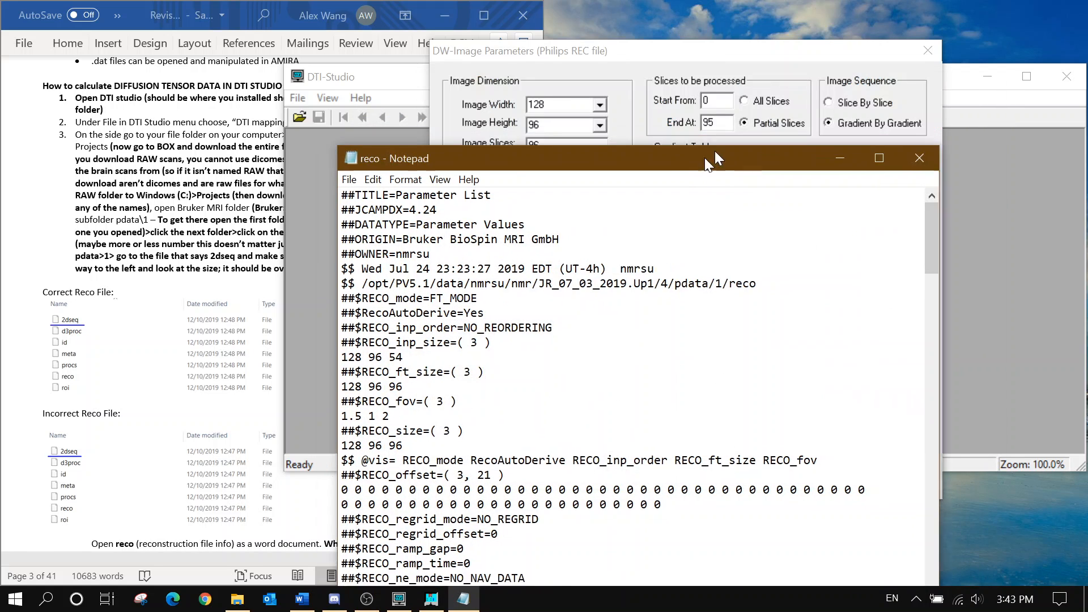
drag(494, 174, 799, 108)
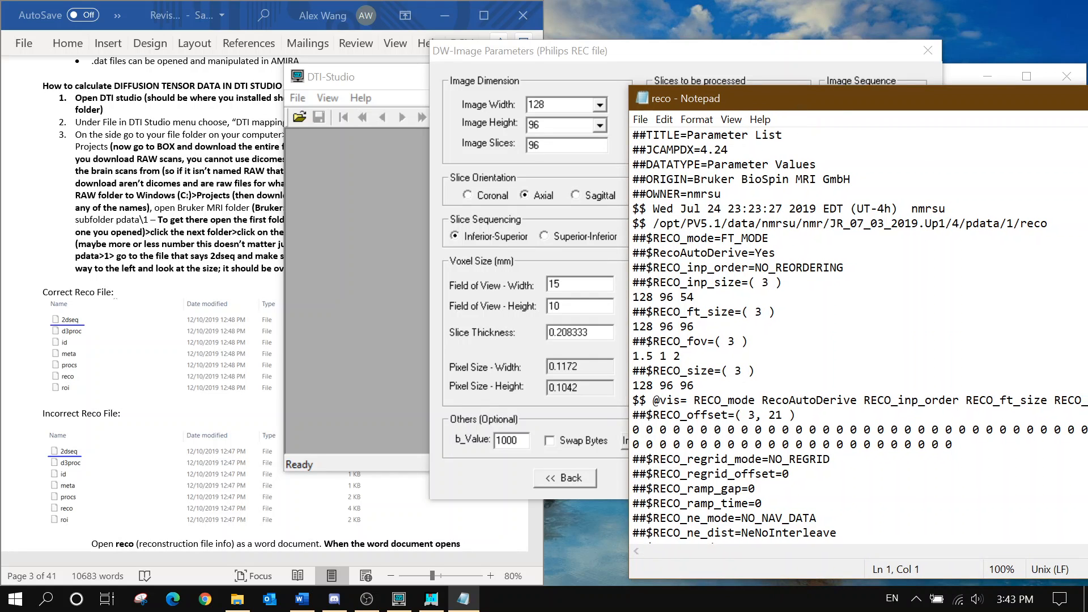
scroll(859, 323, down, 1)
Highlight RECO_ft_size and its 128 96 96 matrix size
drag(667, 268, 741, 268)
click(709, 282)
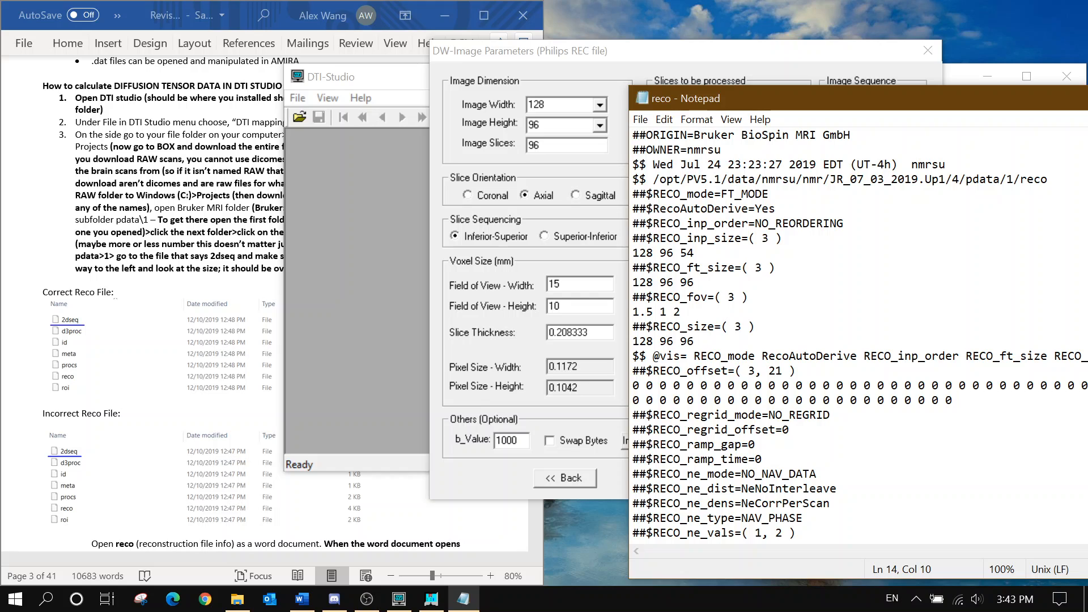
drag(633, 282, 696, 282)
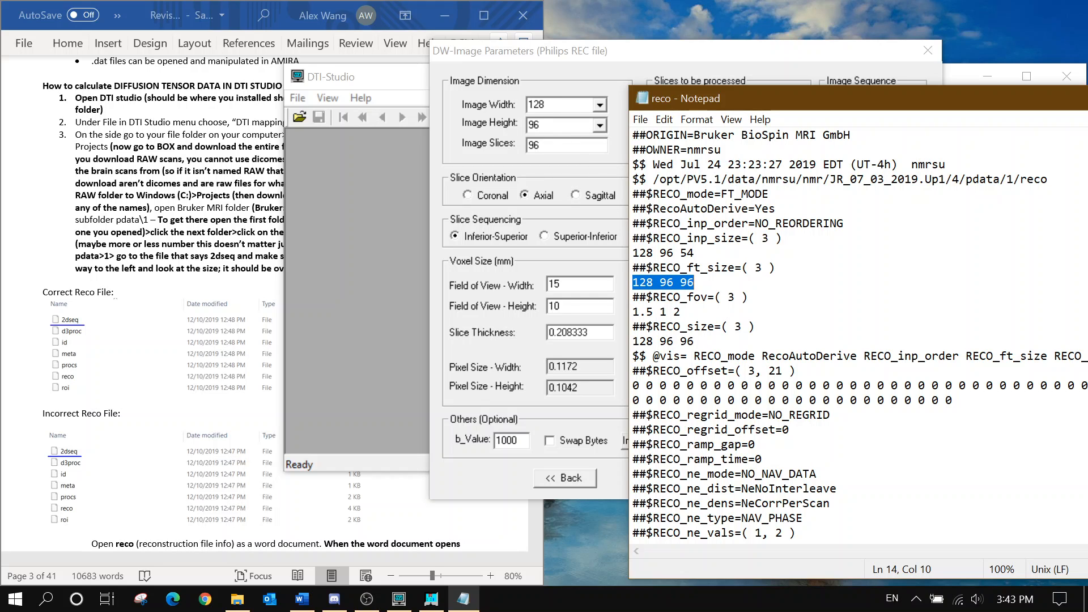
Switch the parameters to All Slices and check the RECO_fov 1.5 1 2 values in reco
click(543, 158)
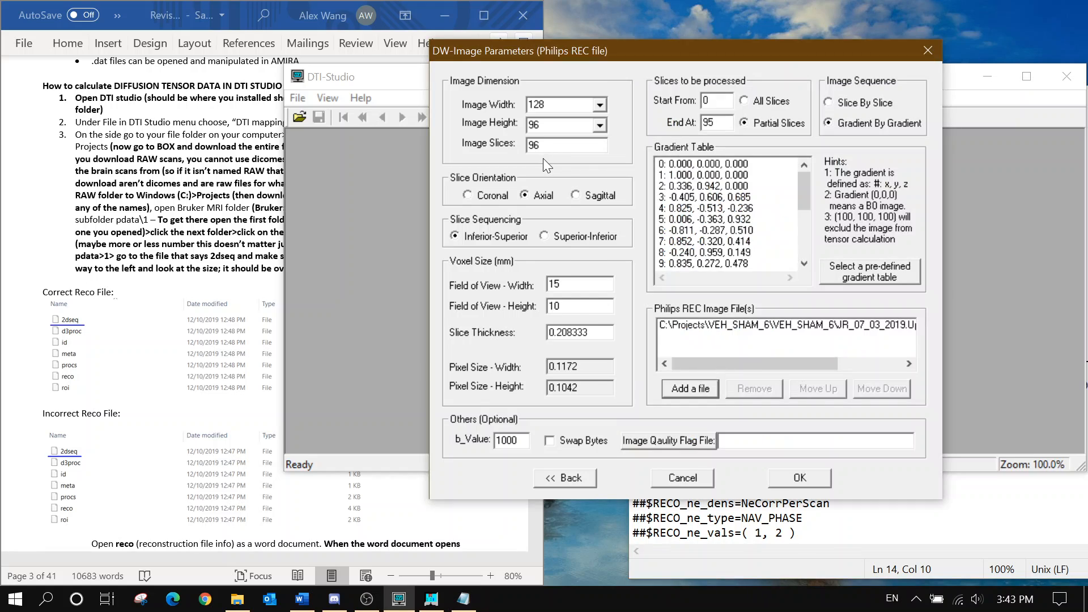
click(750, 101)
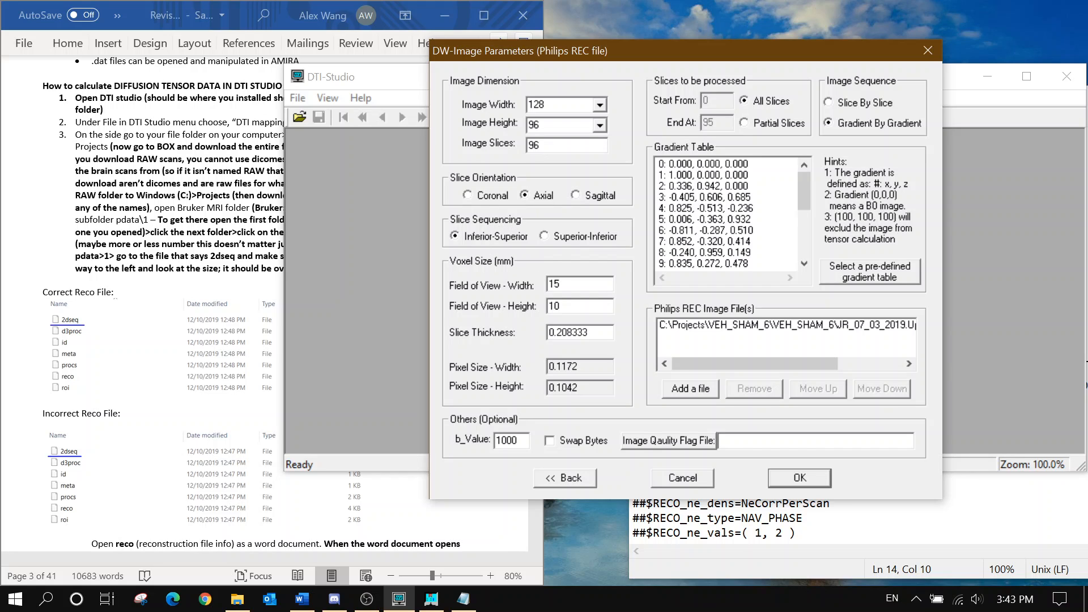
click(464, 599)
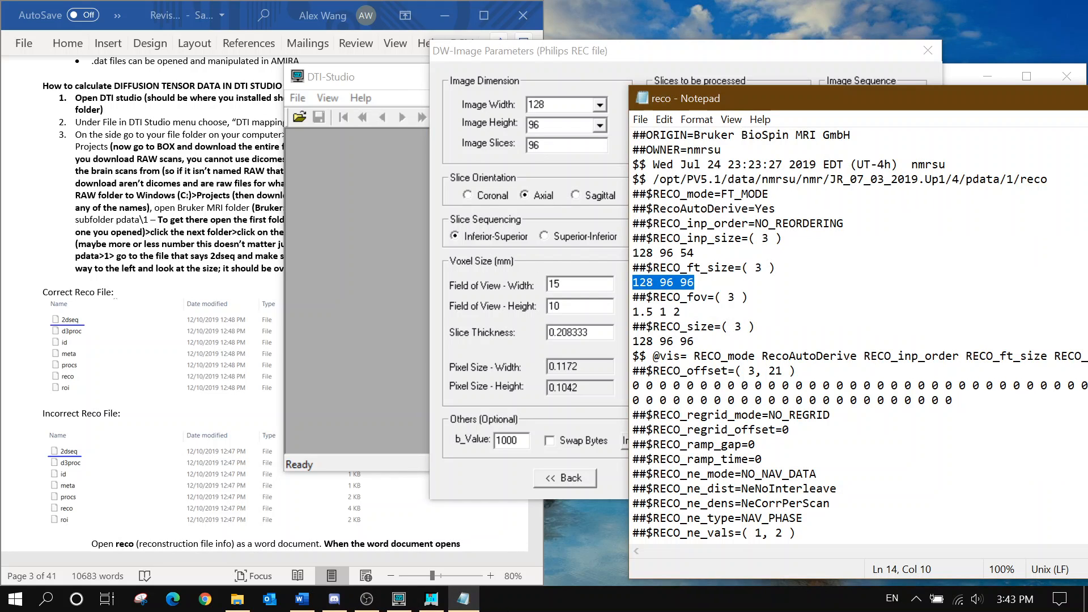
click(681, 312)
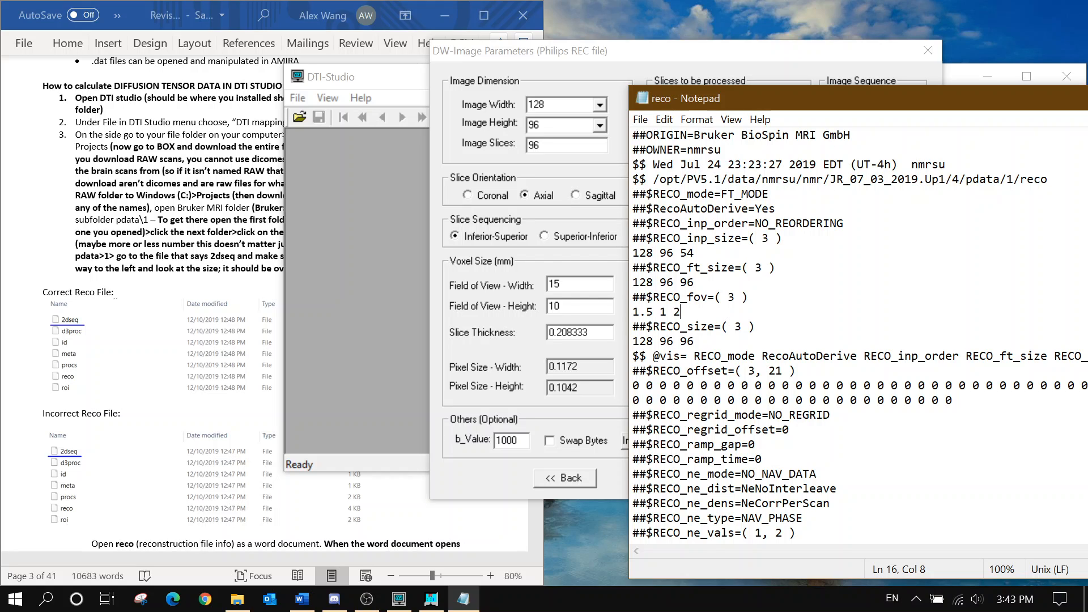
drag(681, 312, 632, 297)
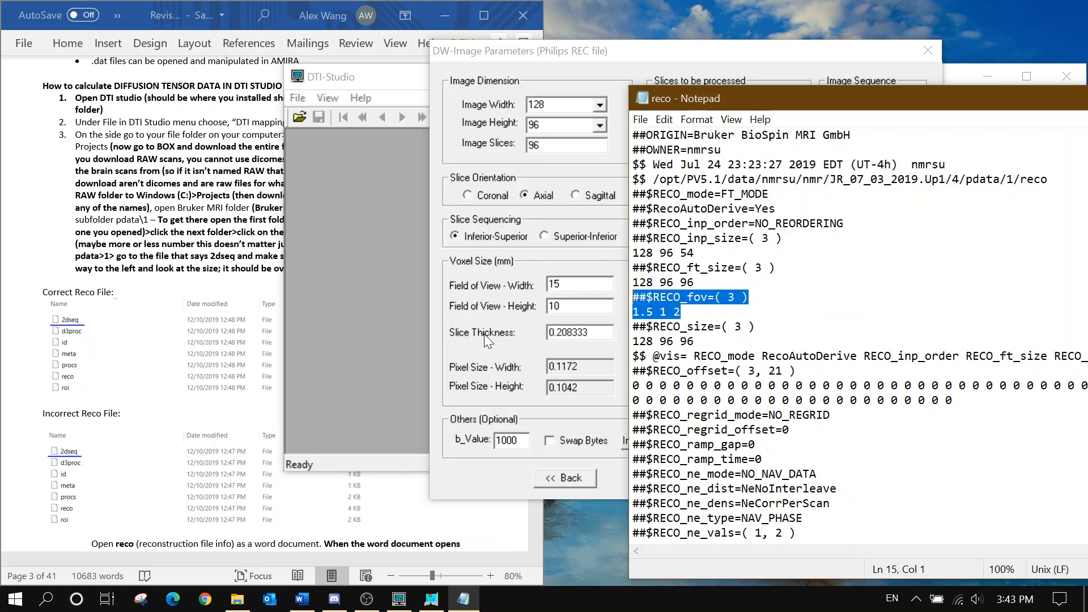
click(681, 312)
key(shift+Left)
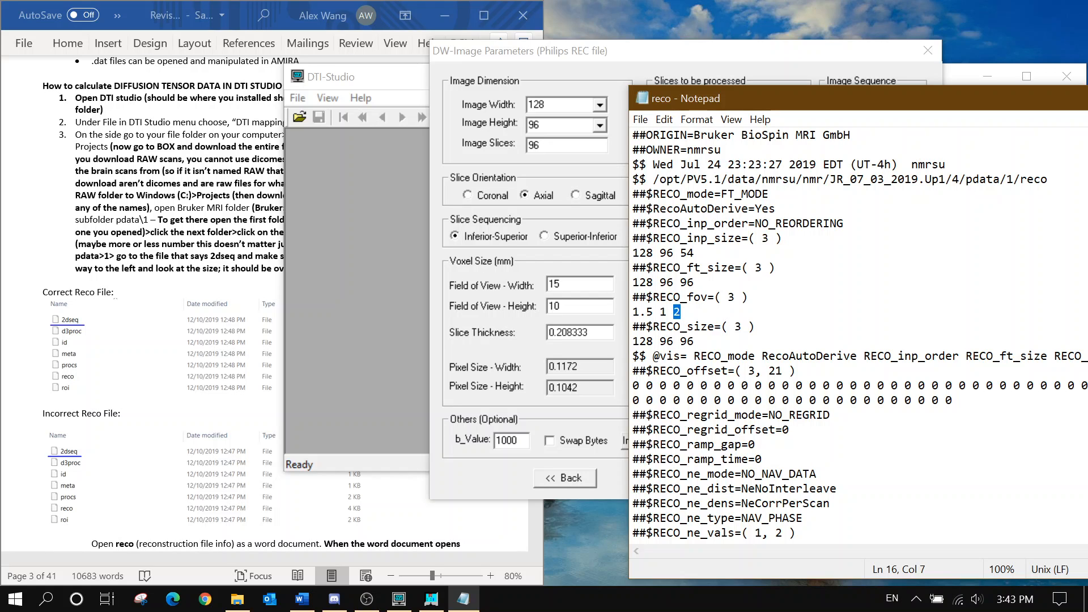
drag(695, 282, 680, 282)
click(583, 344)
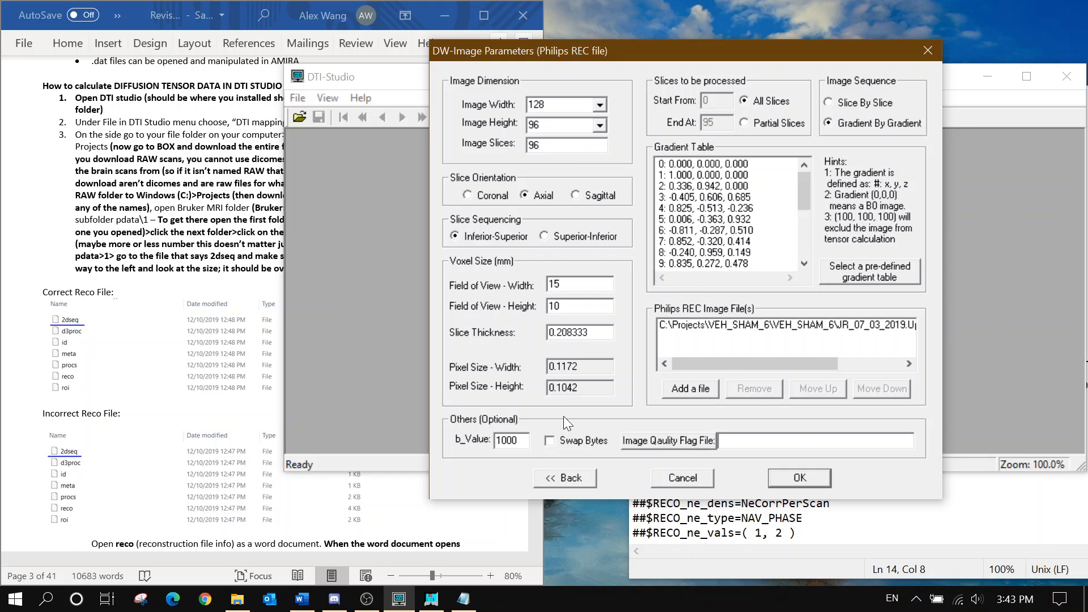
Verify b-value 1000 and gradient lines 0–20 against the protocol, then accept to load 2dseq
double_click(507, 440)
click(761, 209)
scroll(223, 325, down, 20)
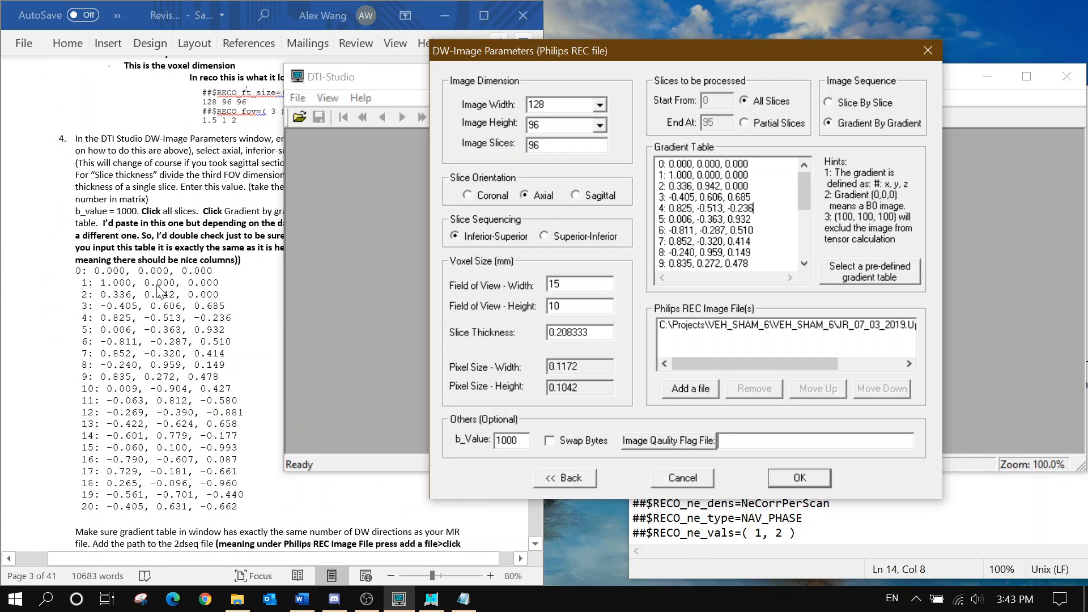
click(160, 292)
drag(76, 271, 237, 506)
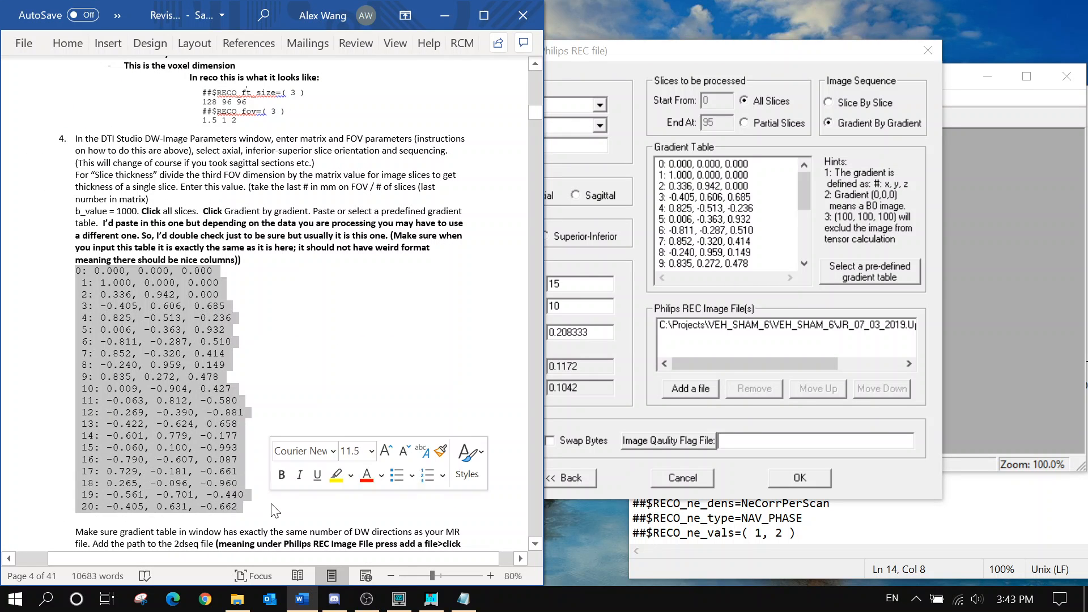
click(225, 306)
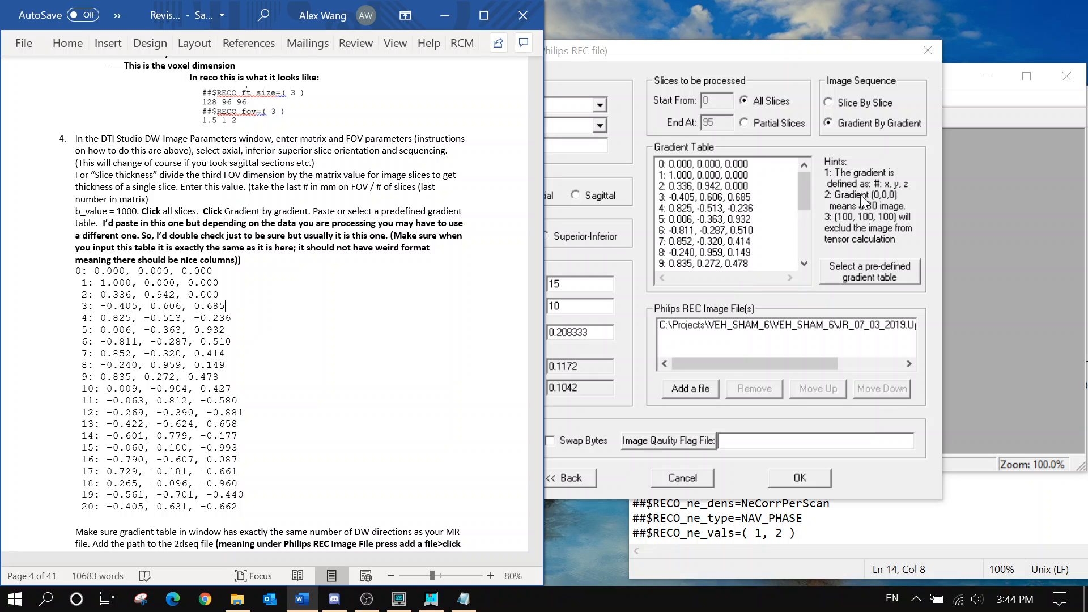
click(859, 209)
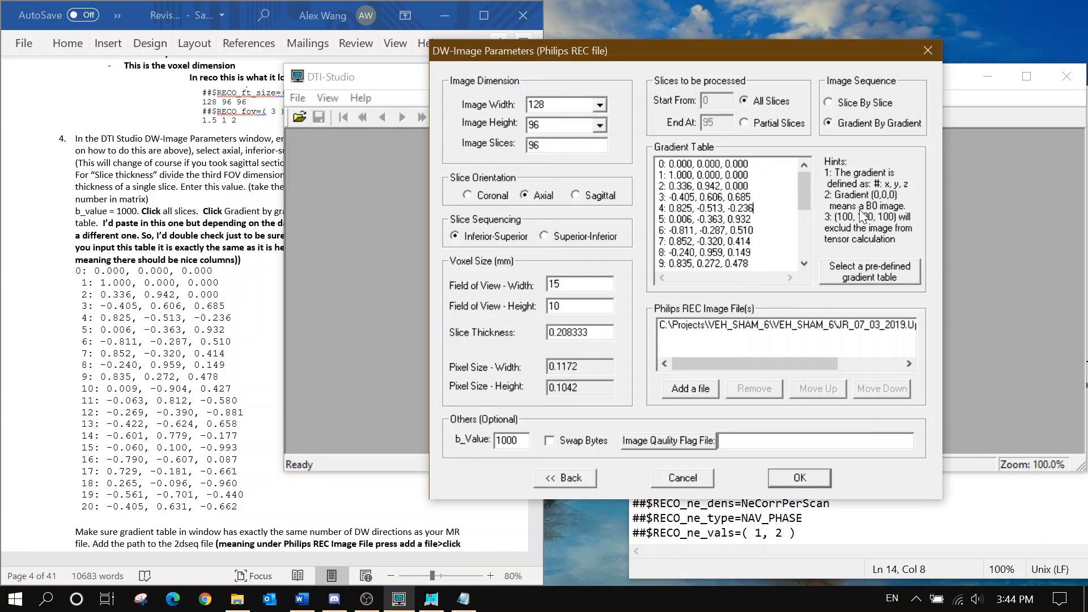
click(817, 477)
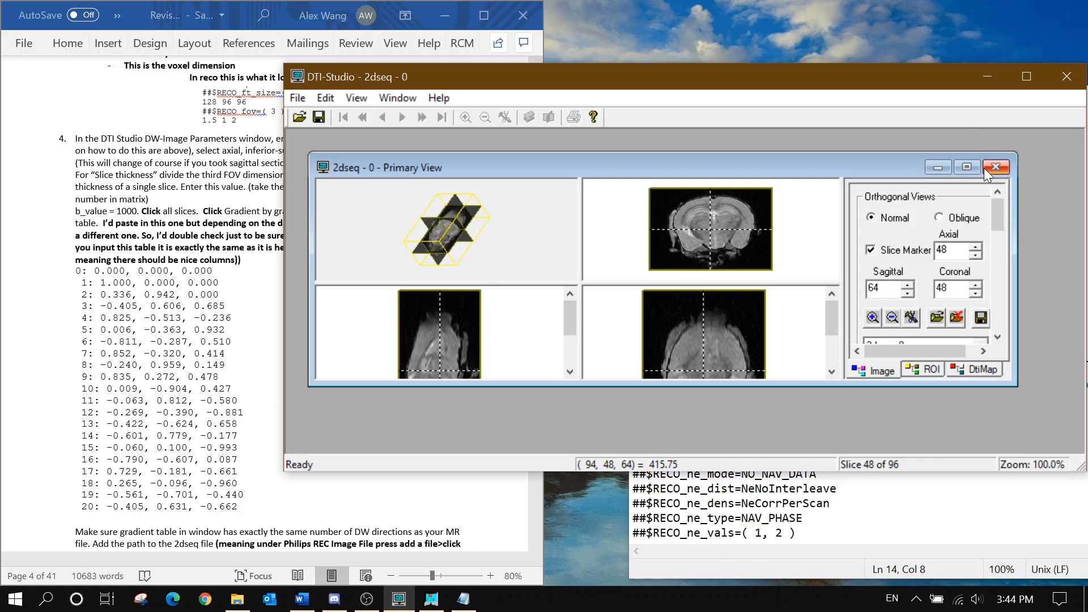
Enlarge and reposition the Primary View window in the DTI-Studio workspace
click(966, 166)
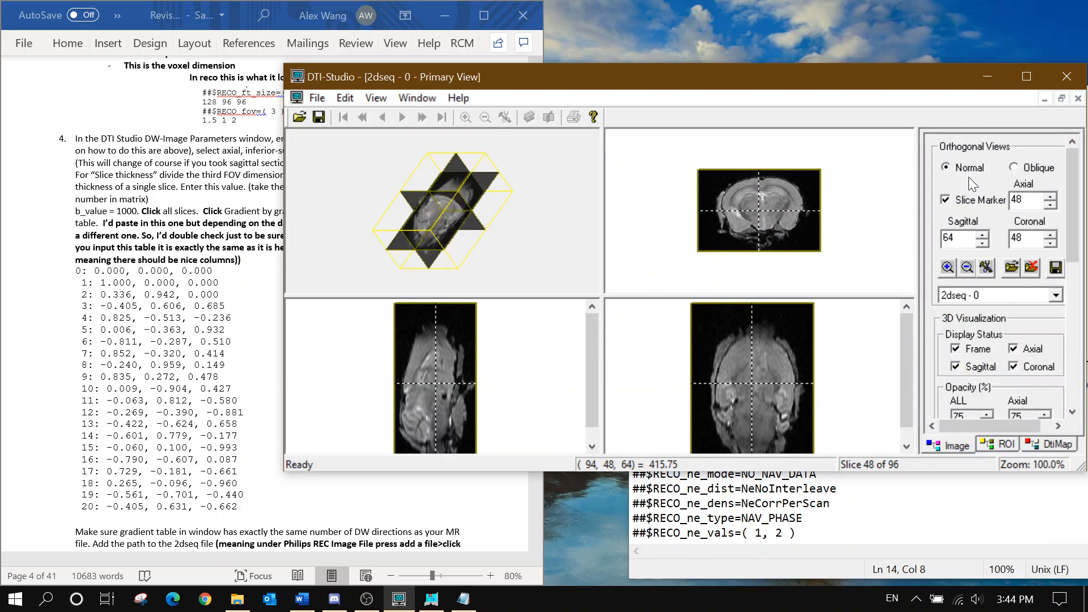
click(1061, 98)
drag(1013, 382, 1079, 448)
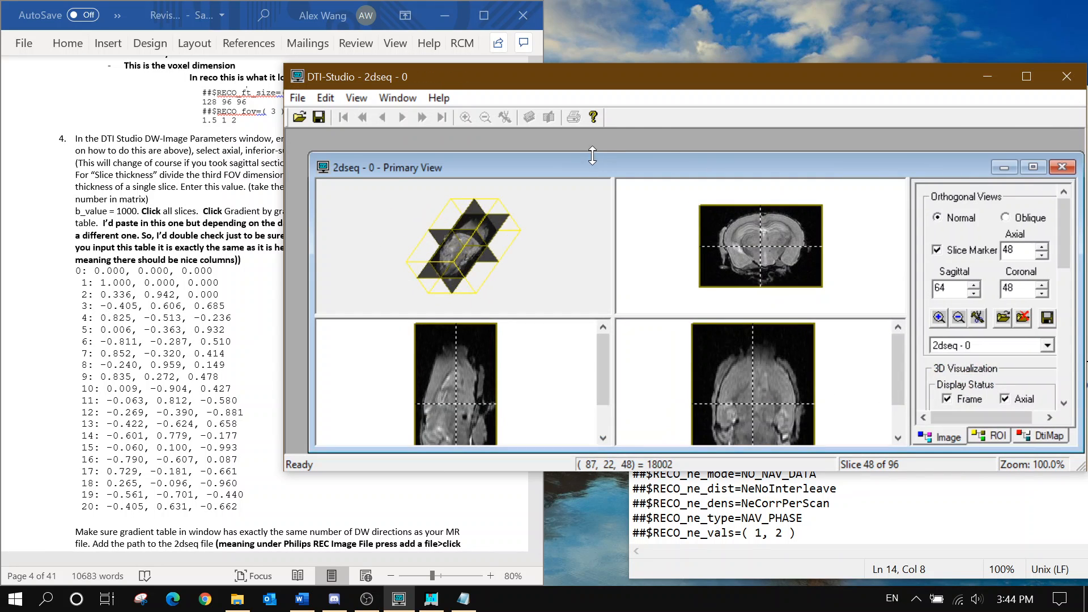
drag(590, 172, 567, 148)
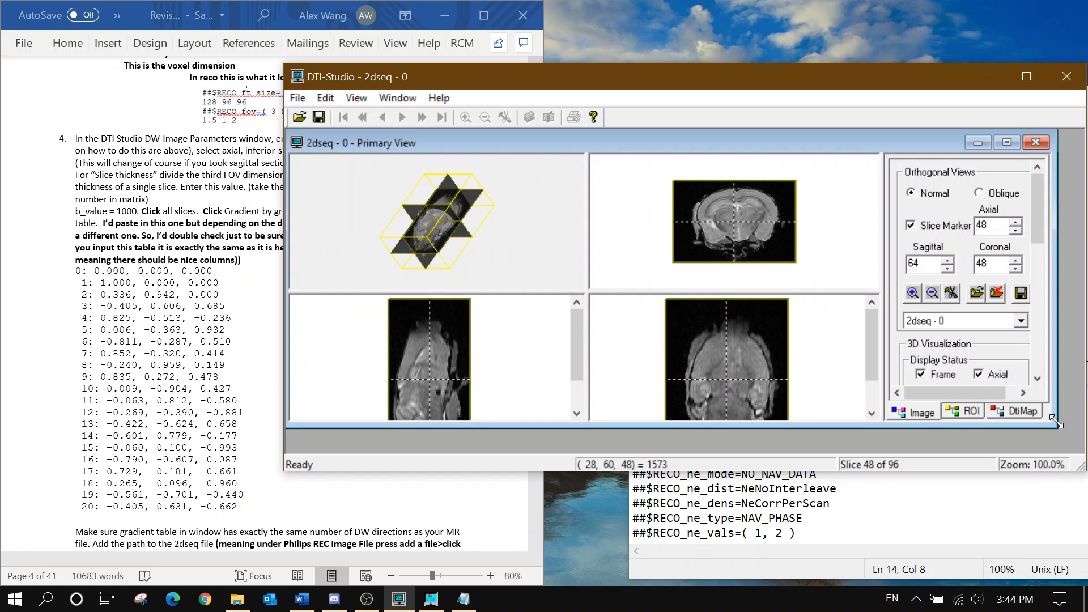
drag(1055, 425, 1080, 450)
scroll(149, 250, down, 8)
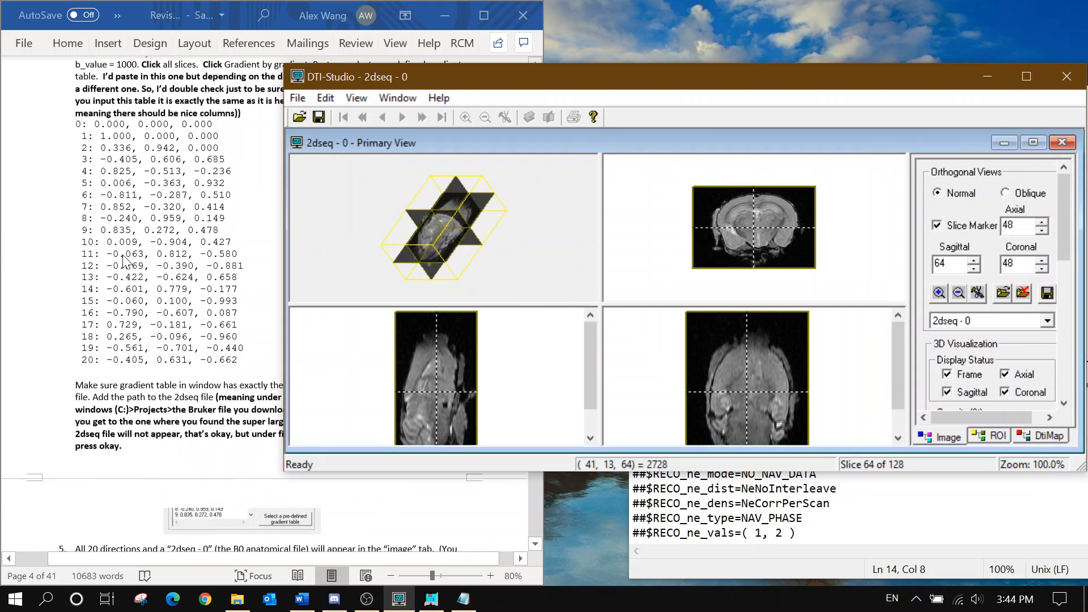
scroll(149, 250, down, 3)
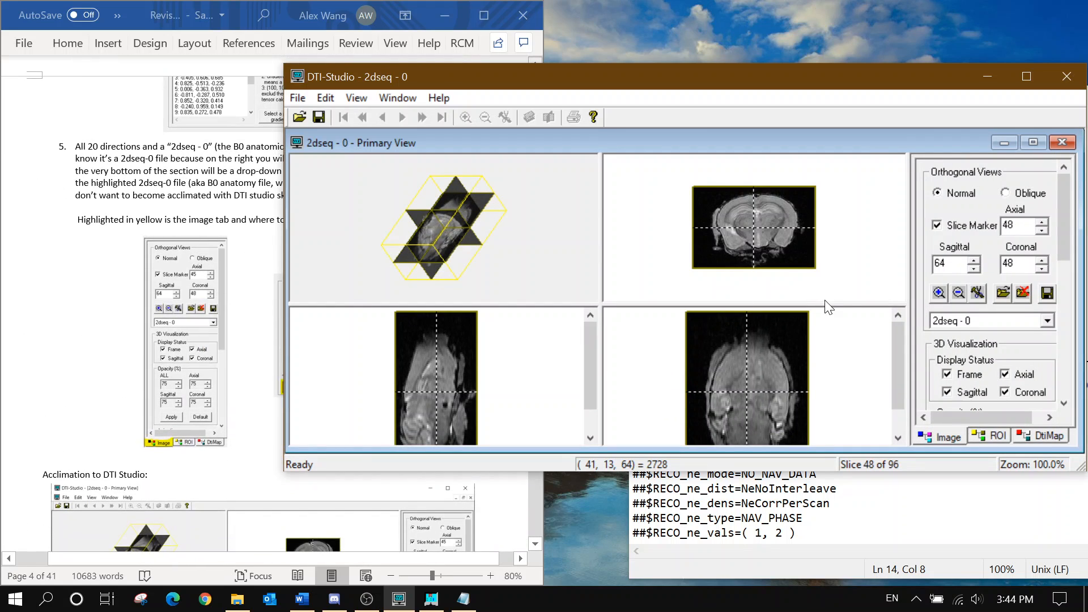
drag(627, 80, 593, 64)
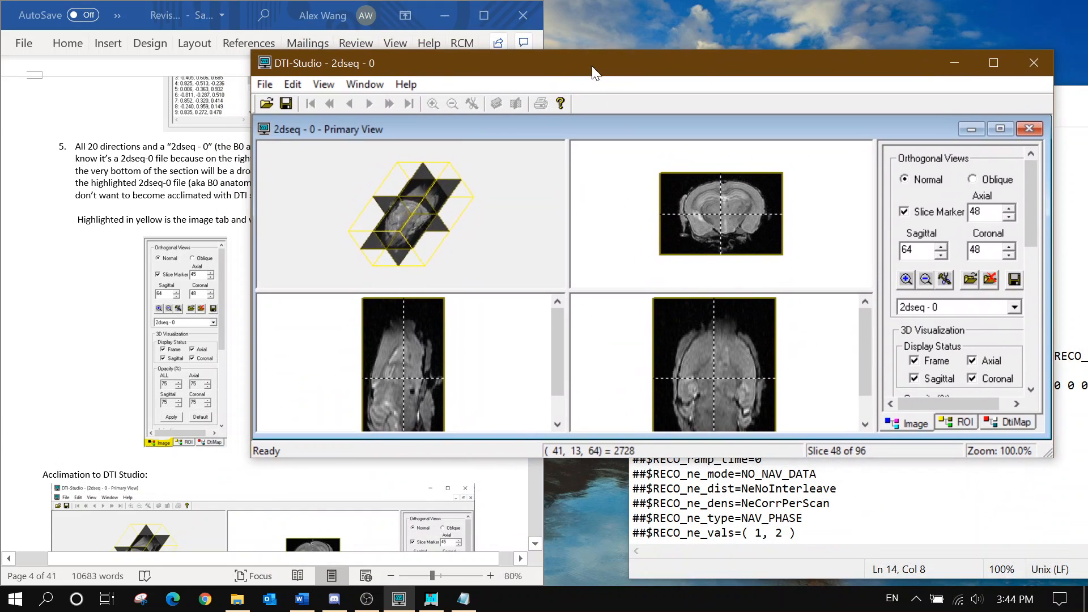
Show the last image 2dseq - 20, then return to the B0 image 2dseq - 0
click(958, 309)
scroll(966, 334, down, 4)
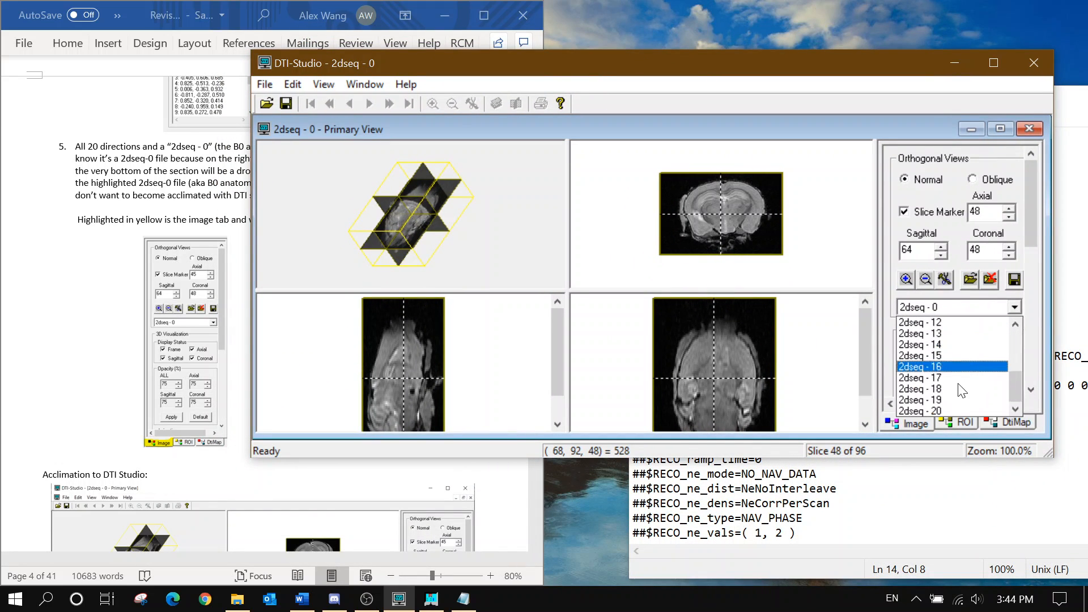
click(946, 406)
click(951, 309)
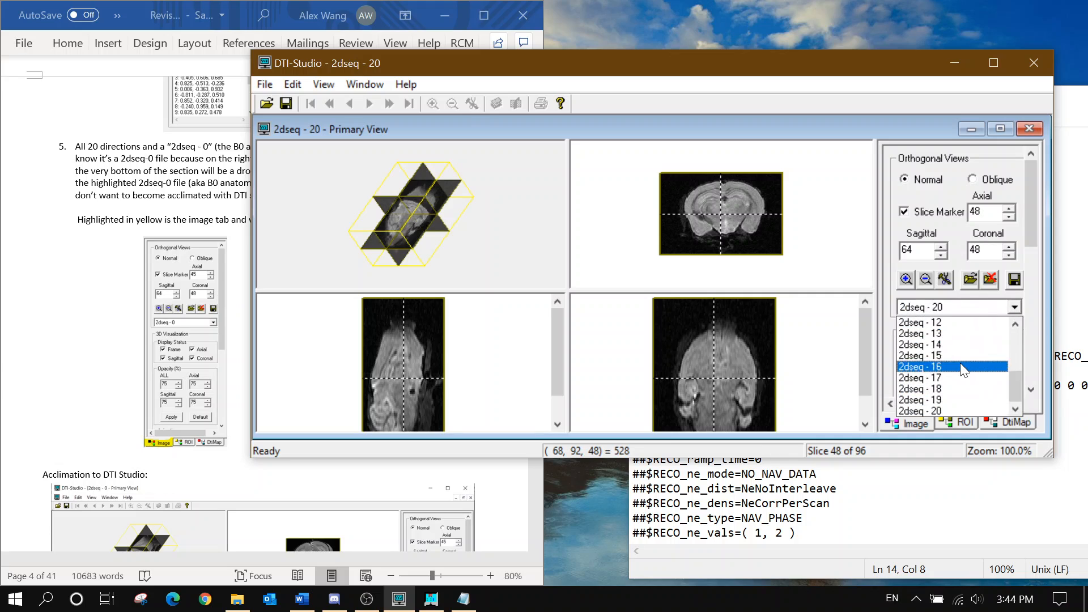
scroll(960, 363, up, 4)
click(945, 322)
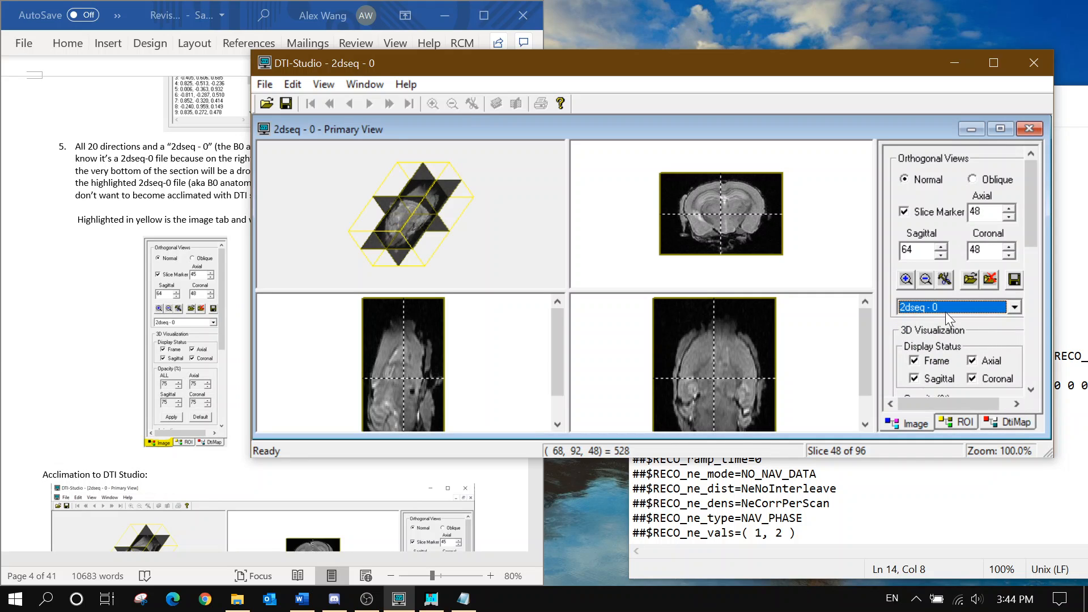
click(226, 183)
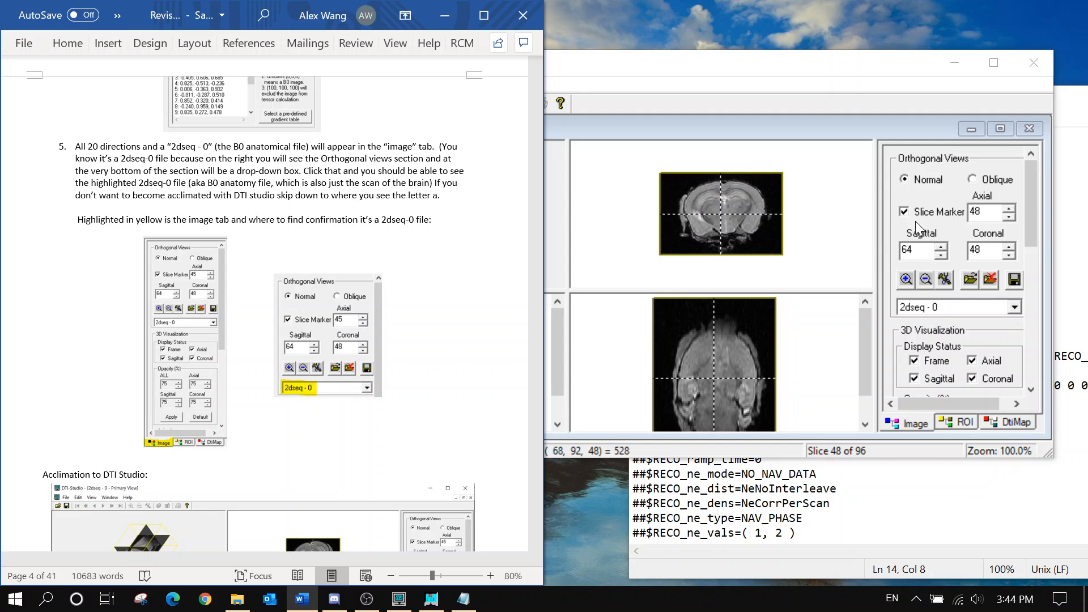
Scroll the Word guide to page 6's Mean (DWIs, B0s) and save-button steps
scroll(266, 306, down, 1)
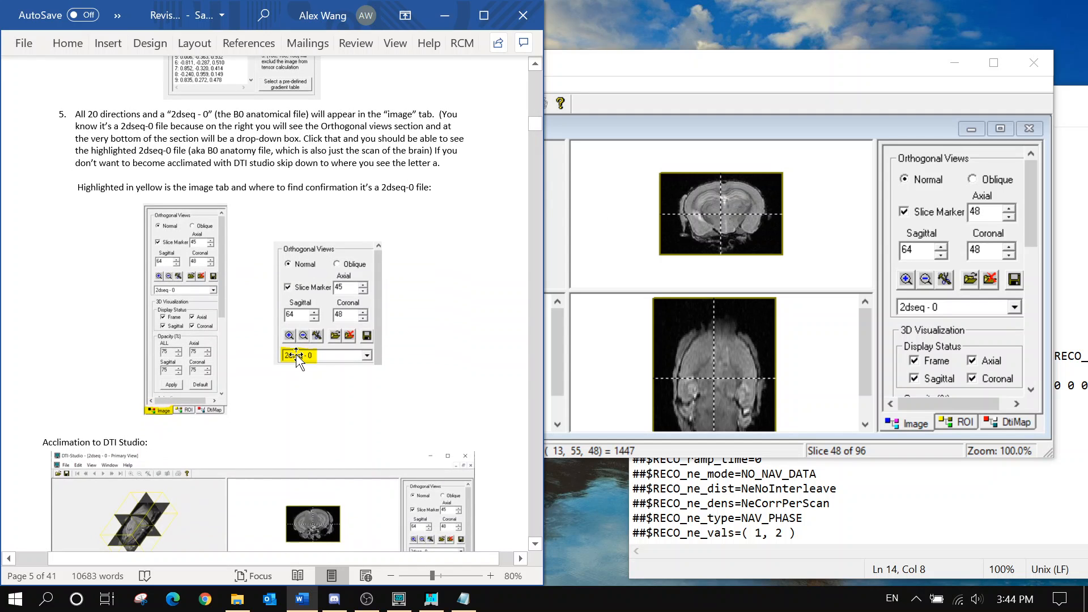
scroll(308, 365, down, 10)
scroll(265, 304, down, 20)
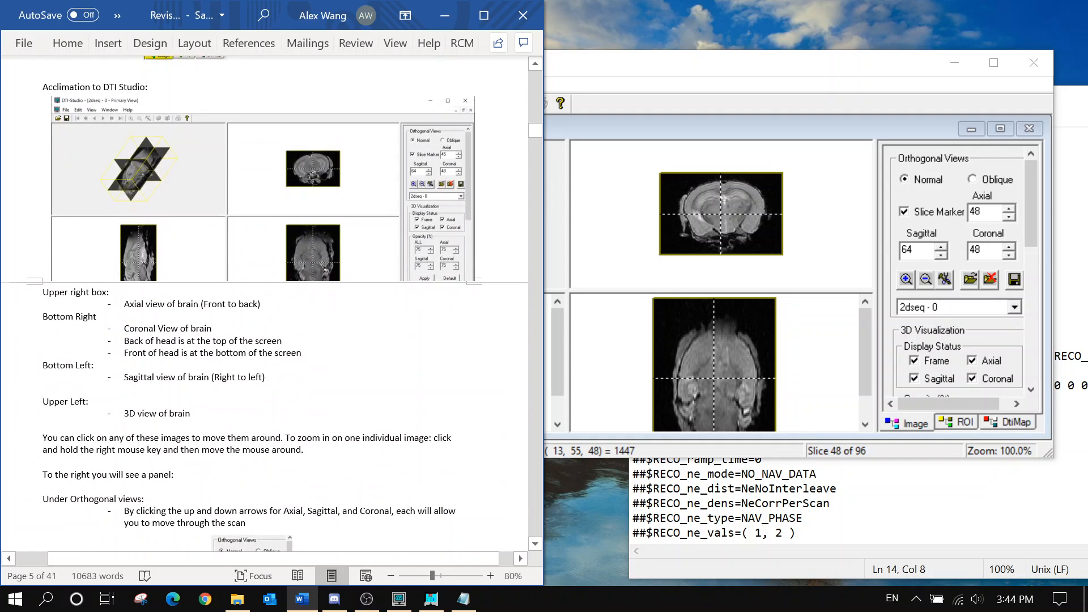
scroll(265, 303, down, 8)
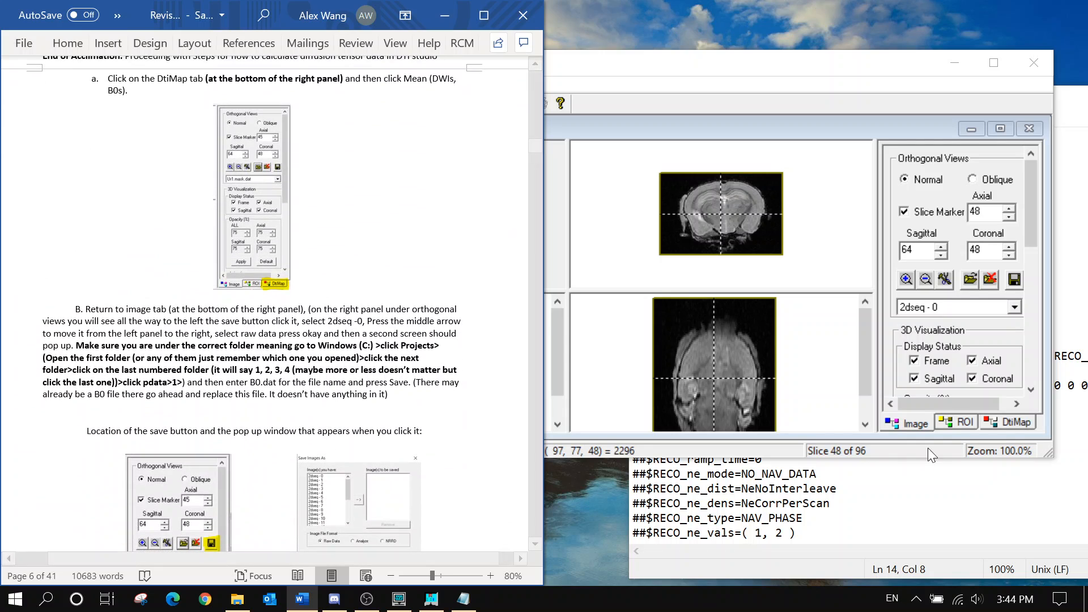
click(992, 421)
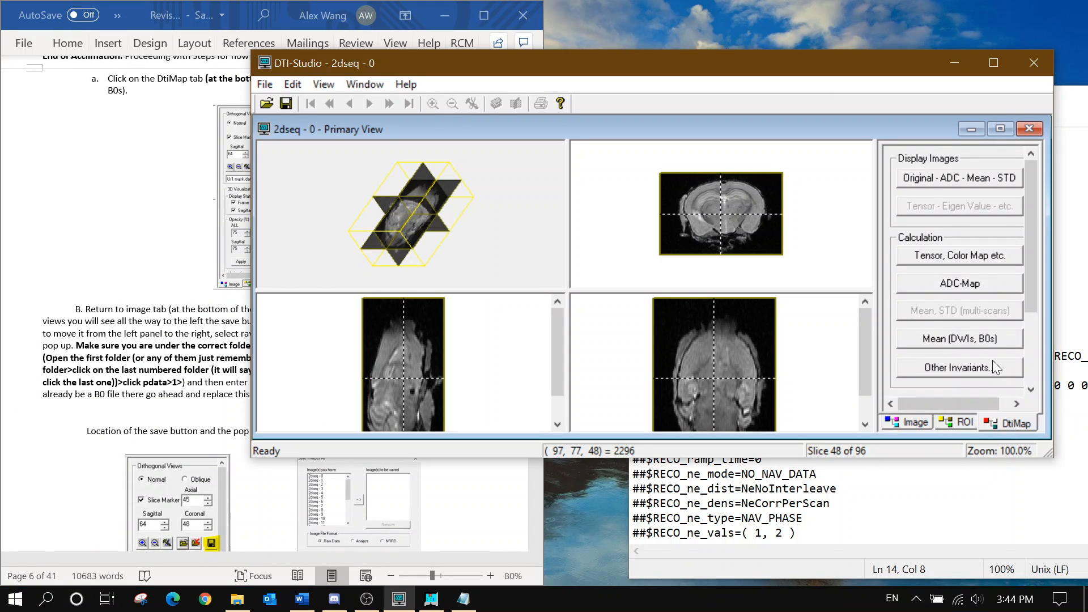
Compute Mean (DWIs, B0s) and show the Mean of all DWIs volume in the views
click(952, 338)
click(922, 423)
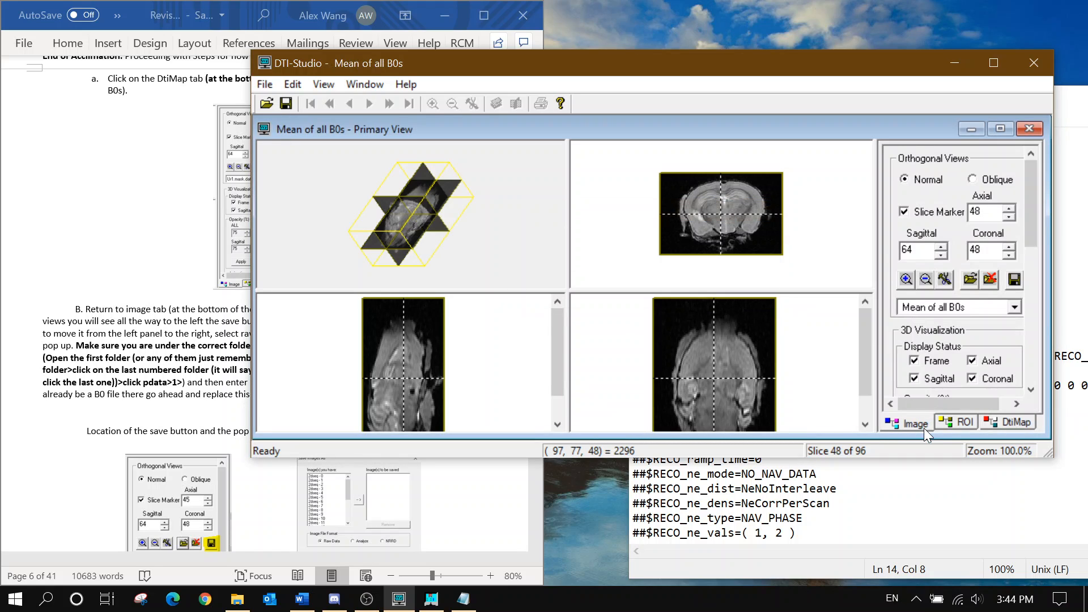
click(978, 313)
click(954, 398)
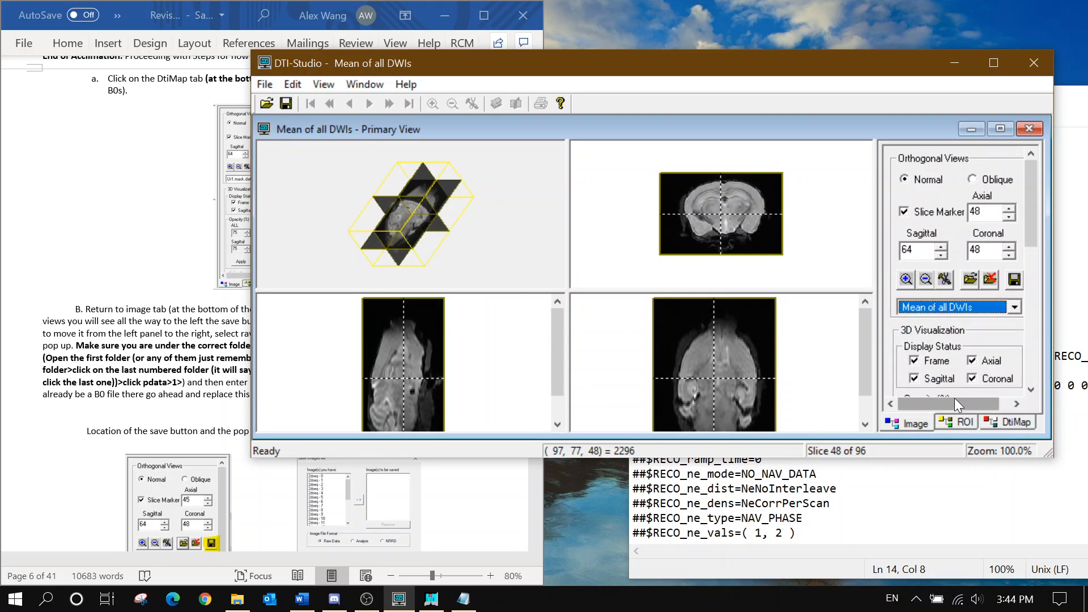
scroll(976, 310, down, 1)
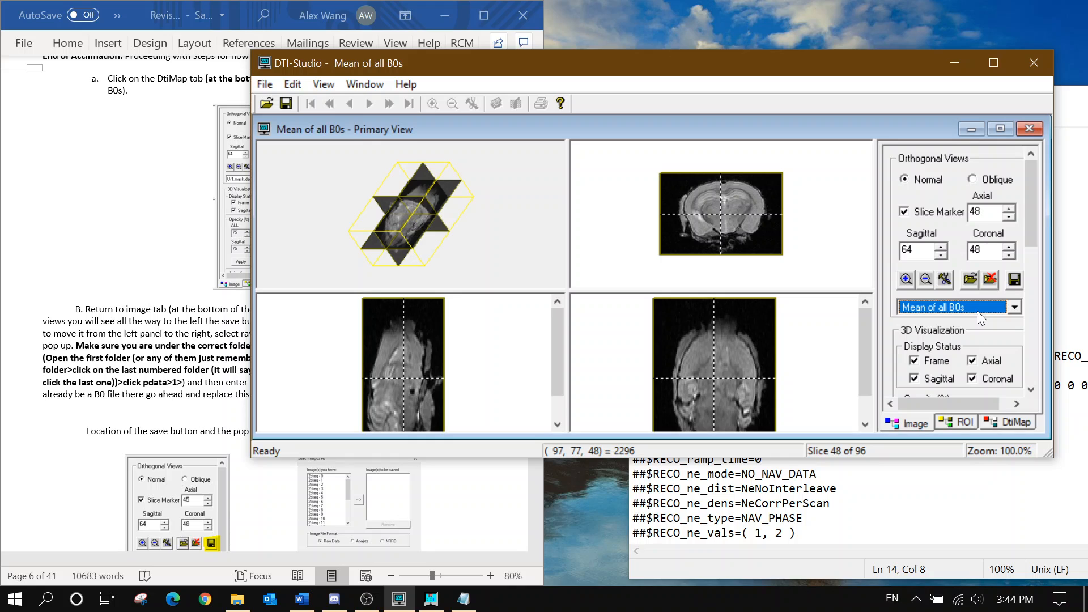
scroll(977, 311, up, 1)
scroll(976, 311, down, 1)
scroll(977, 310, up, 1)
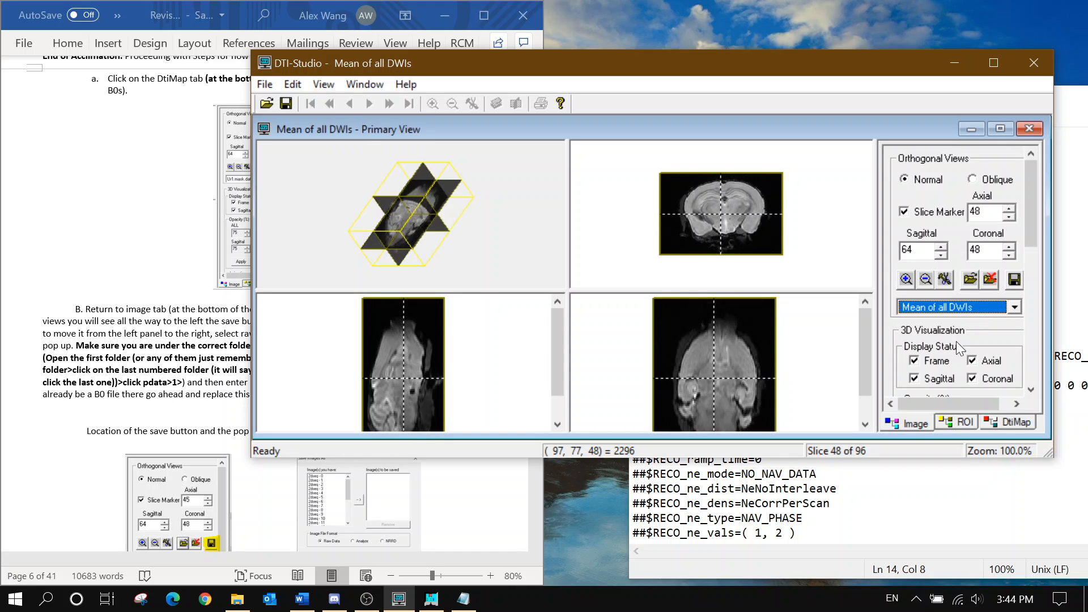
click(131, 345)
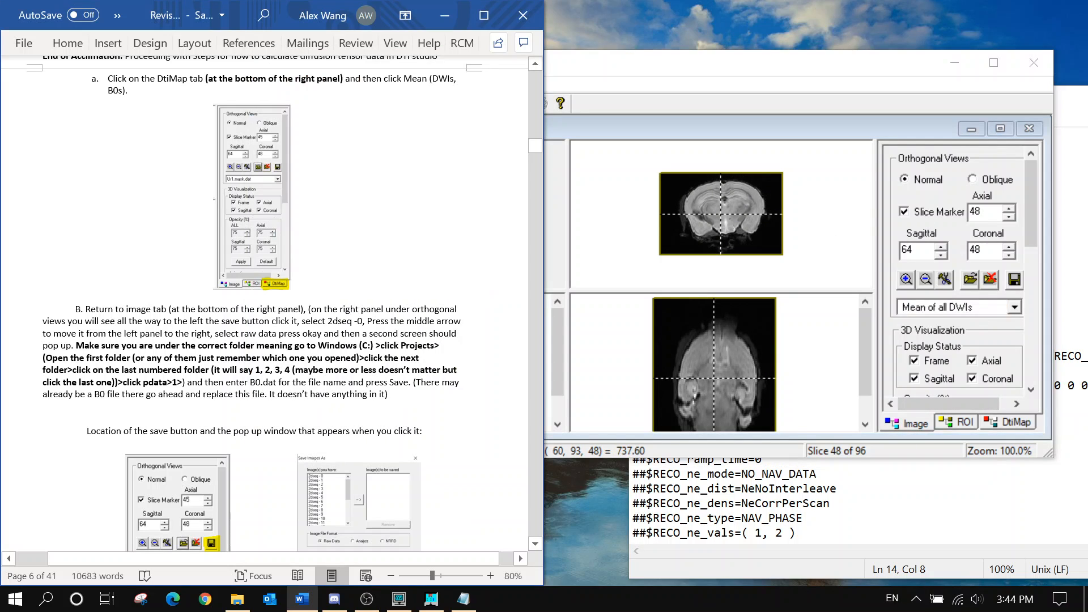
Add the 2dseq - 0 image to the list of images to save
click(1014, 279)
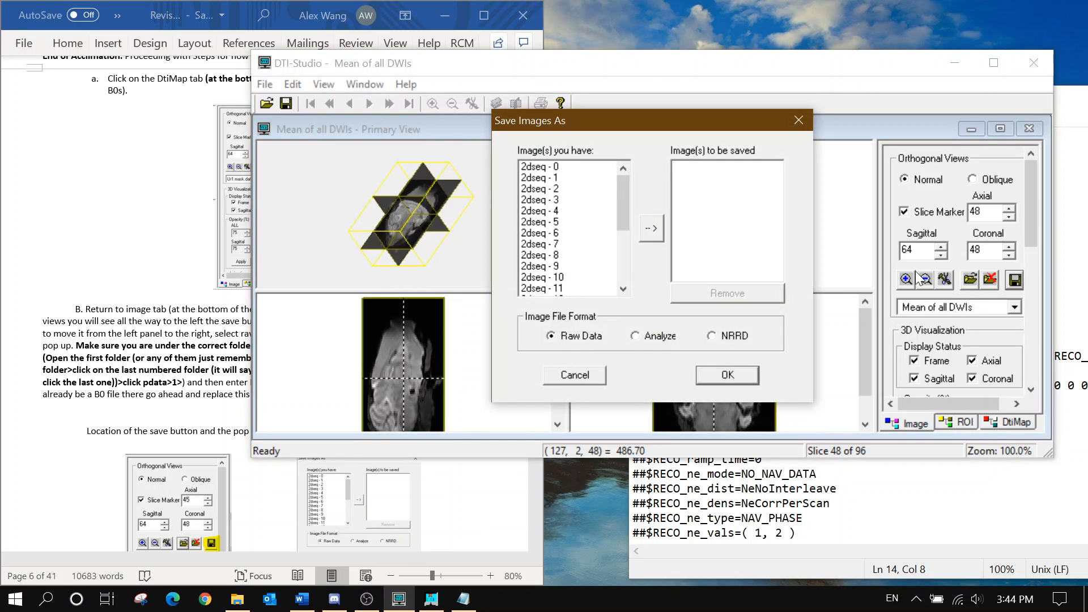
click(551, 167)
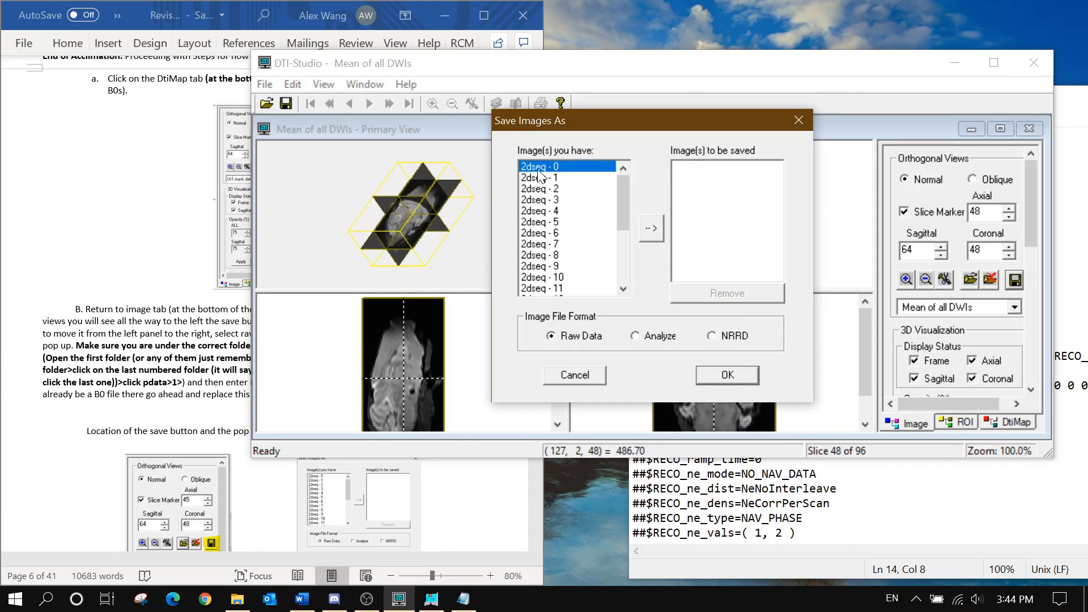
click(653, 230)
click(733, 376)
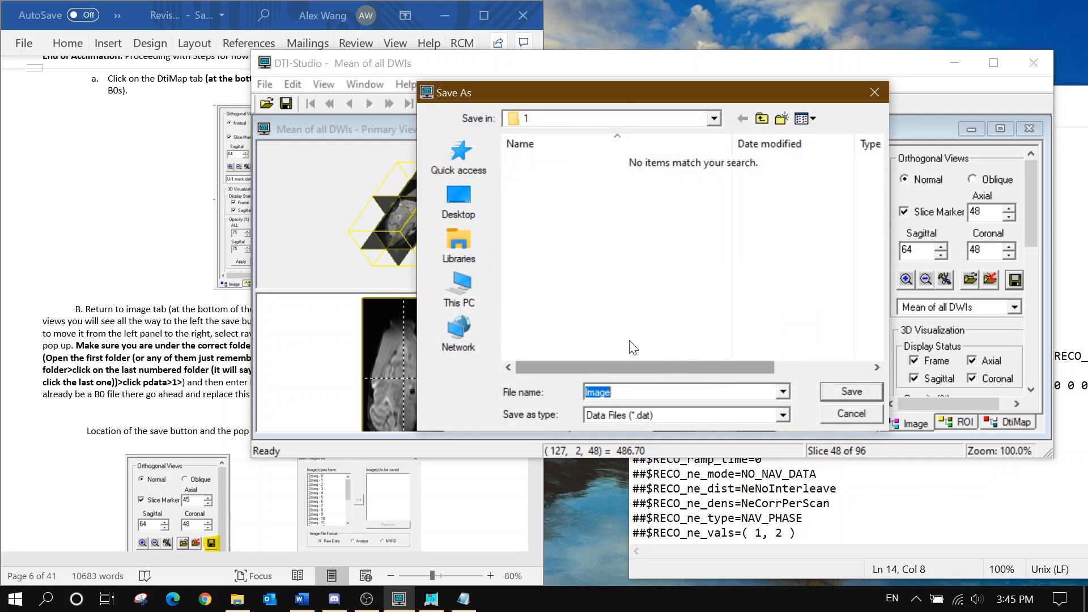
Set the Save As location to Map Folder inside pdata
click(613, 117)
click(650, 432)
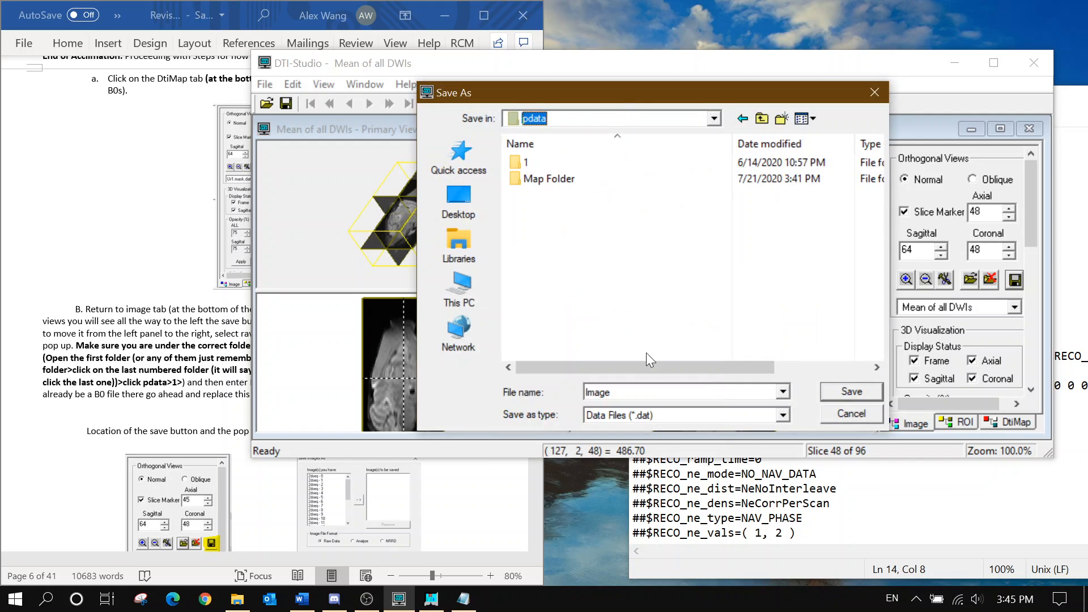
double_click(604, 183)
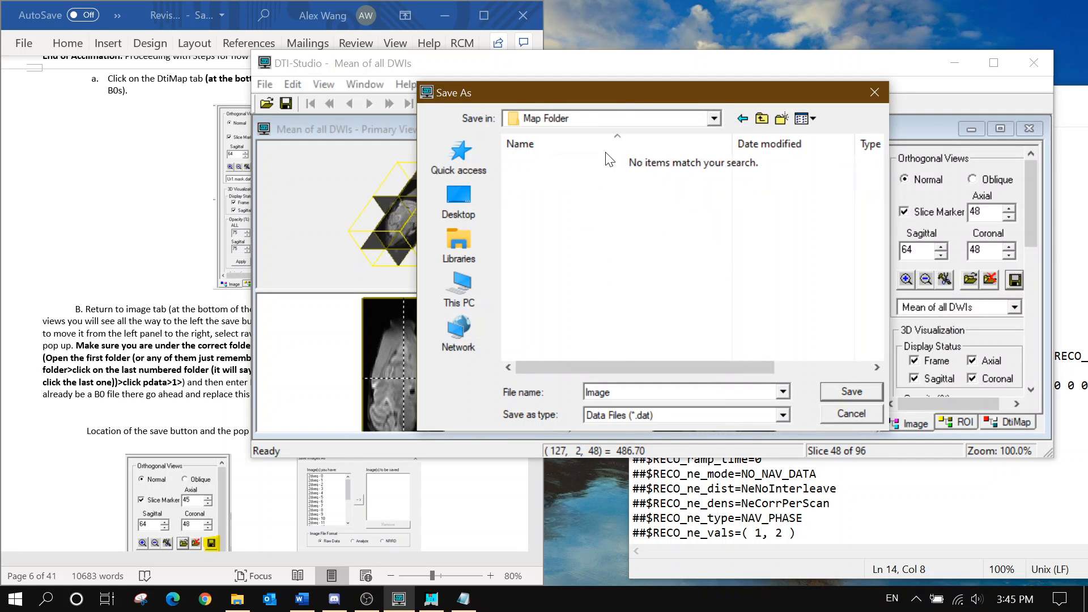
click(592, 119)
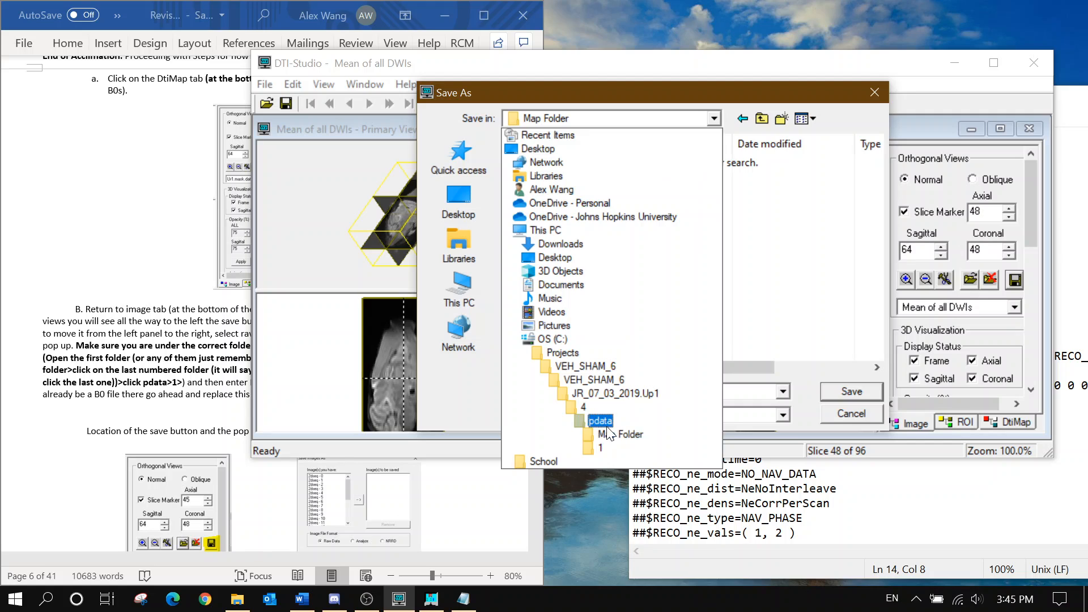
click(609, 432)
double_click(599, 179)
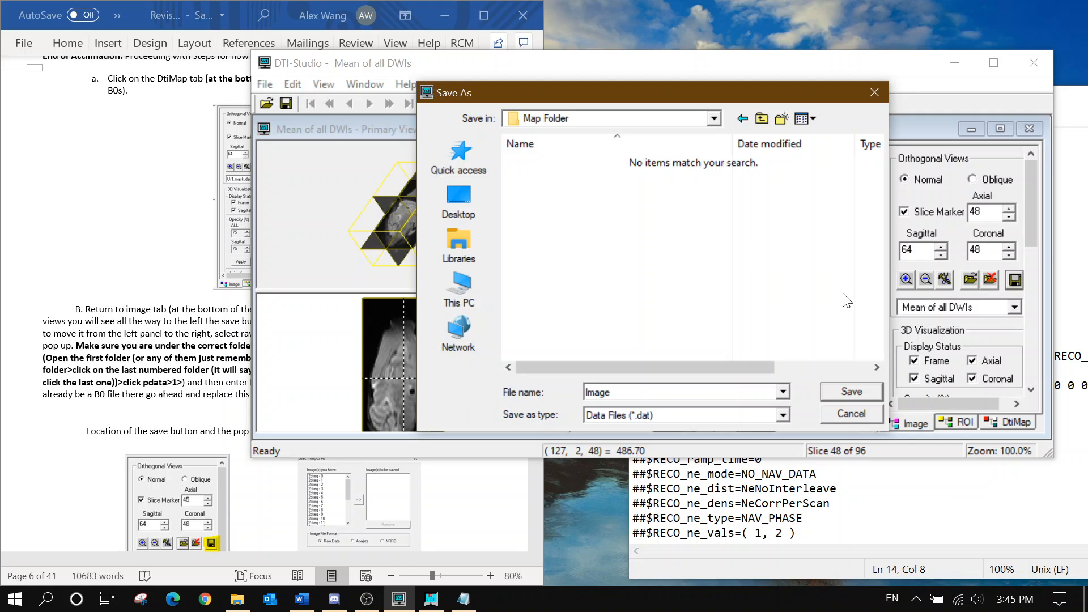
click(148, 294)
scroll(148, 294, down, 3)
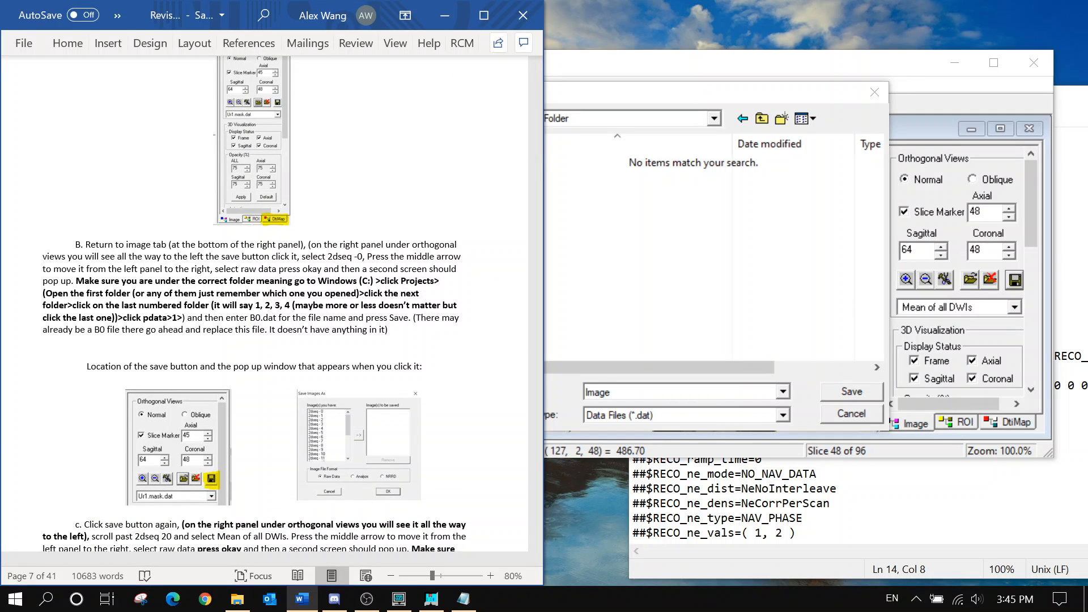
Save the 2dseq - 0 image as B0 (.dat) in Map Folder
key(alt+Tab)
text(B)
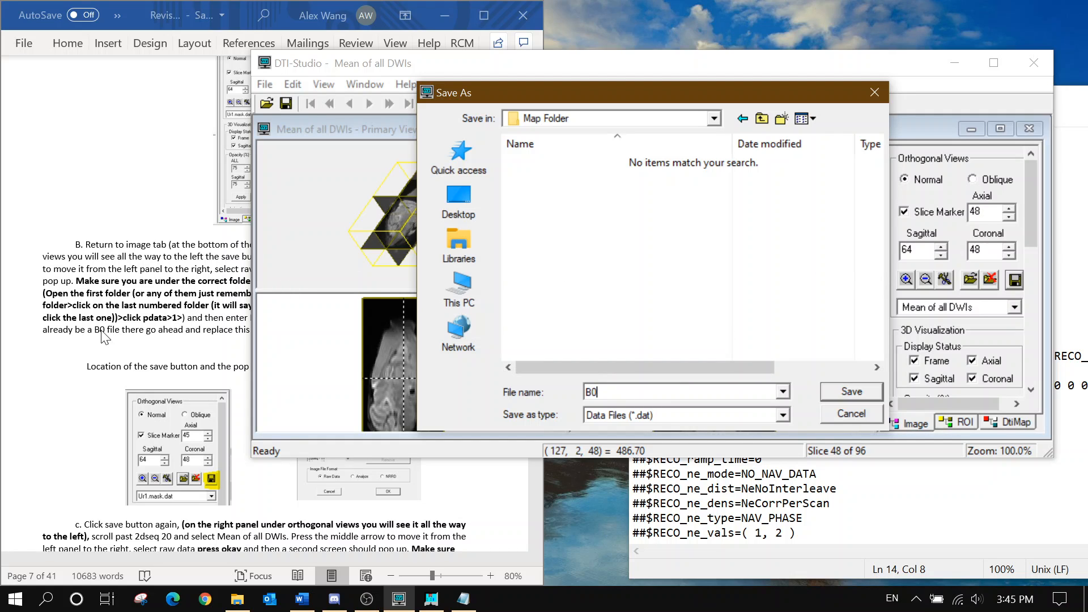
click(143, 306)
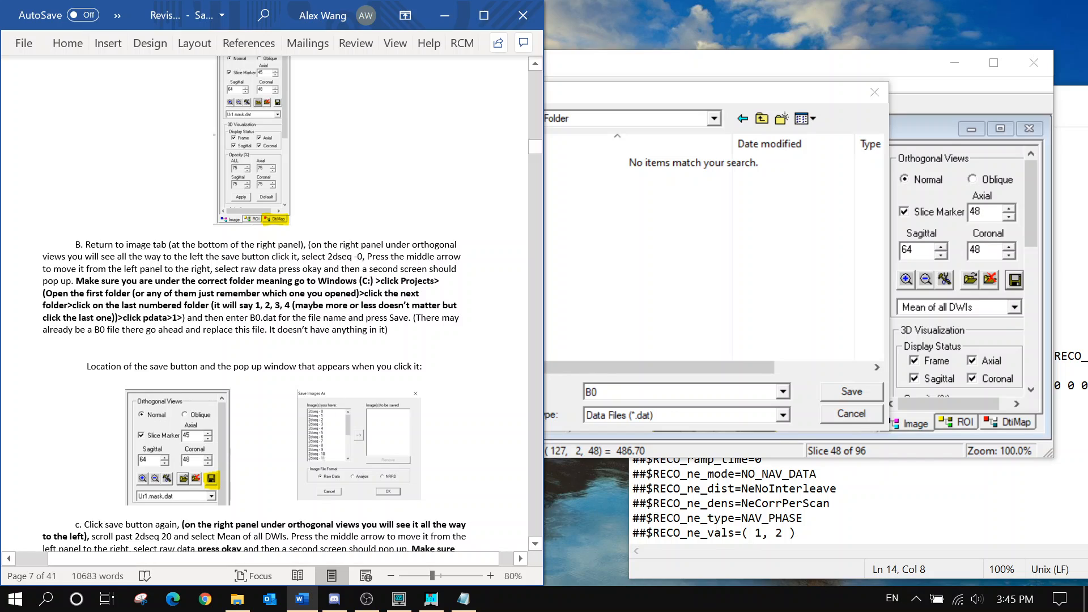
click(623, 340)
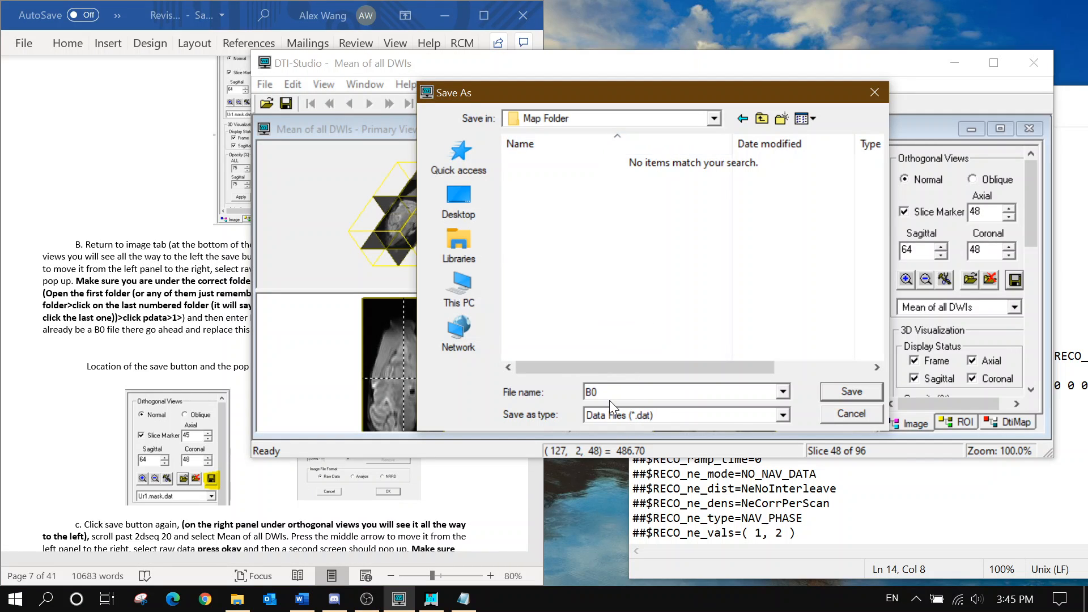
click(851, 391)
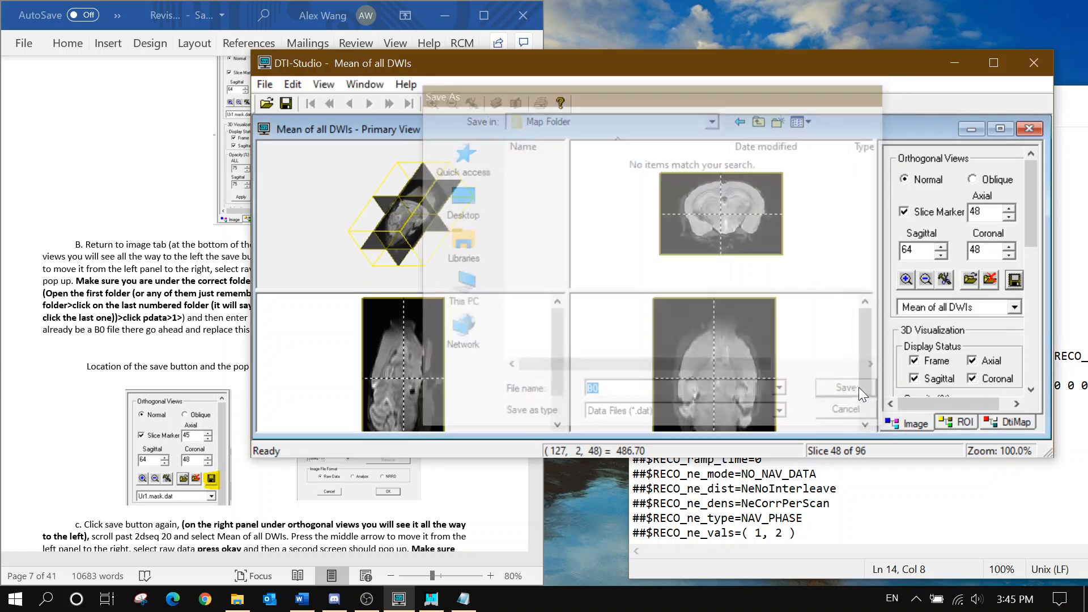
Choose the Mean of all DWIs image for saving as Raw Data
click(1013, 280)
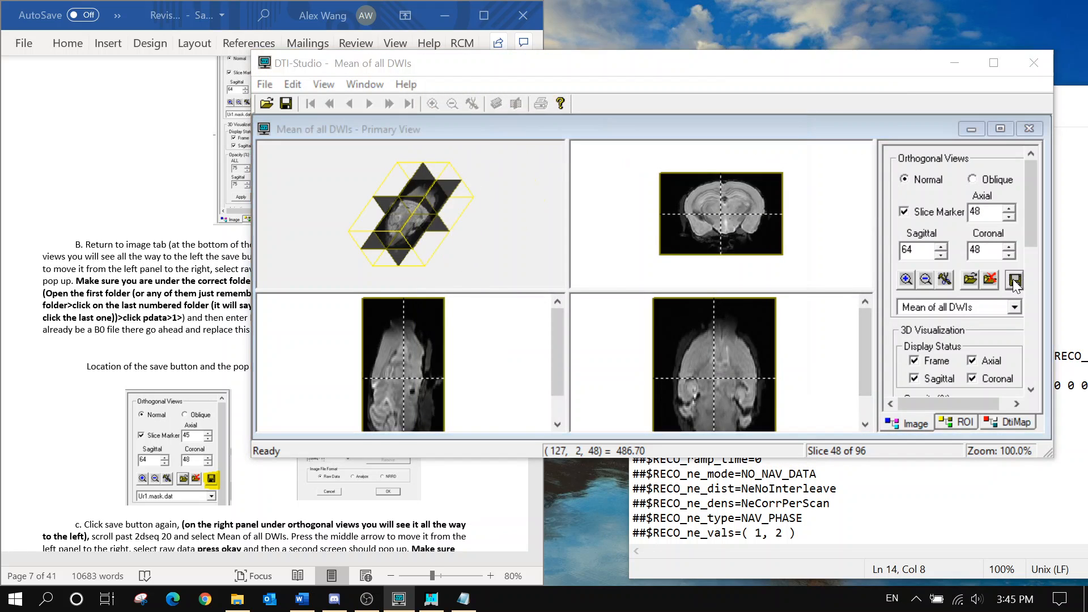
scroll(521, 247, down, 4)
click(567, 277)
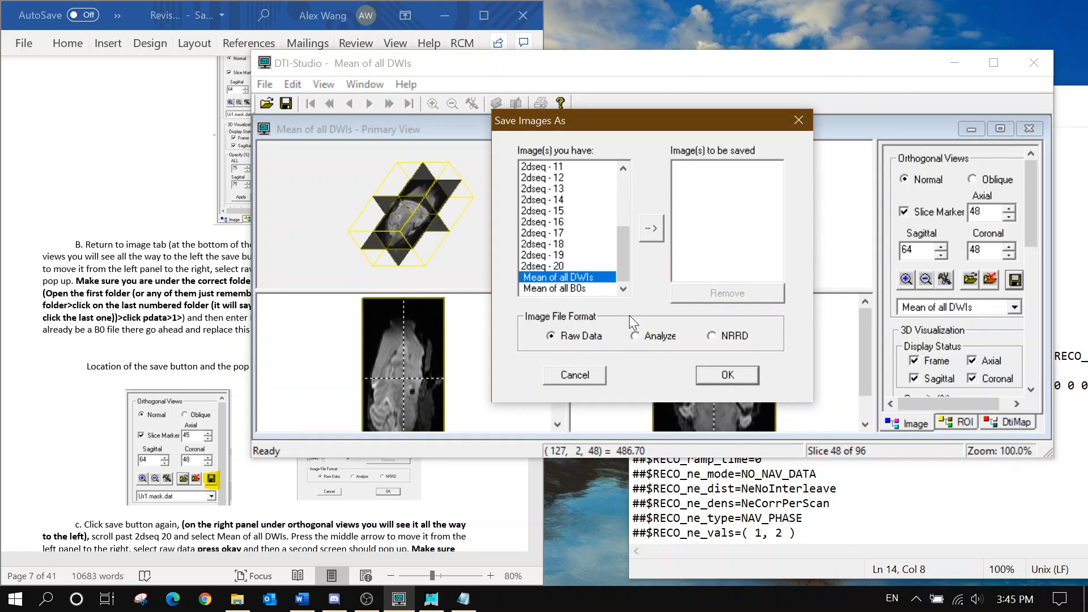
scroll(176, 281, down, 3)
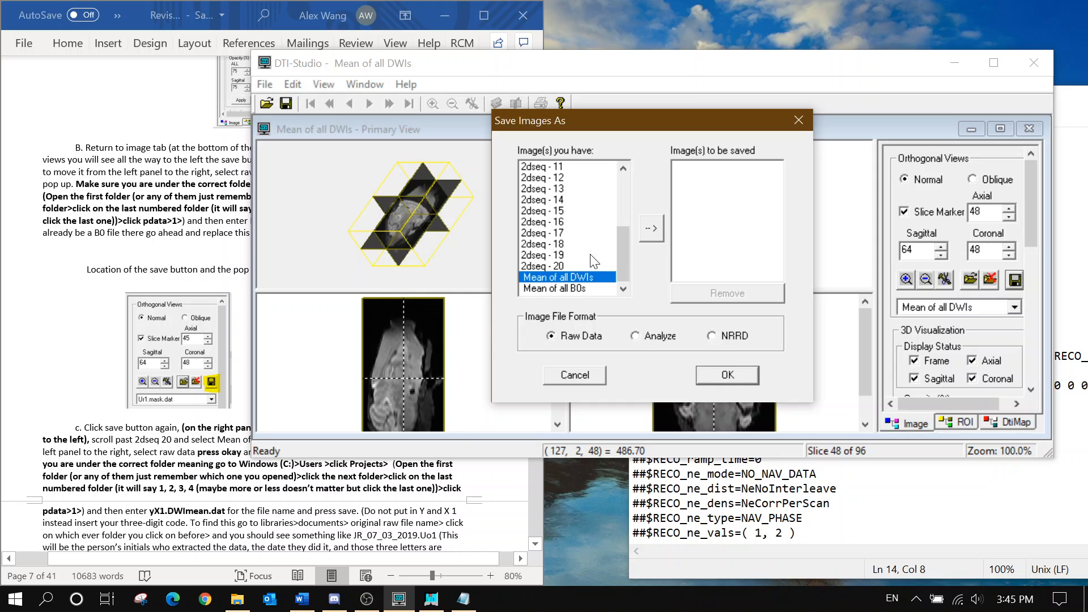
click(651, 228)
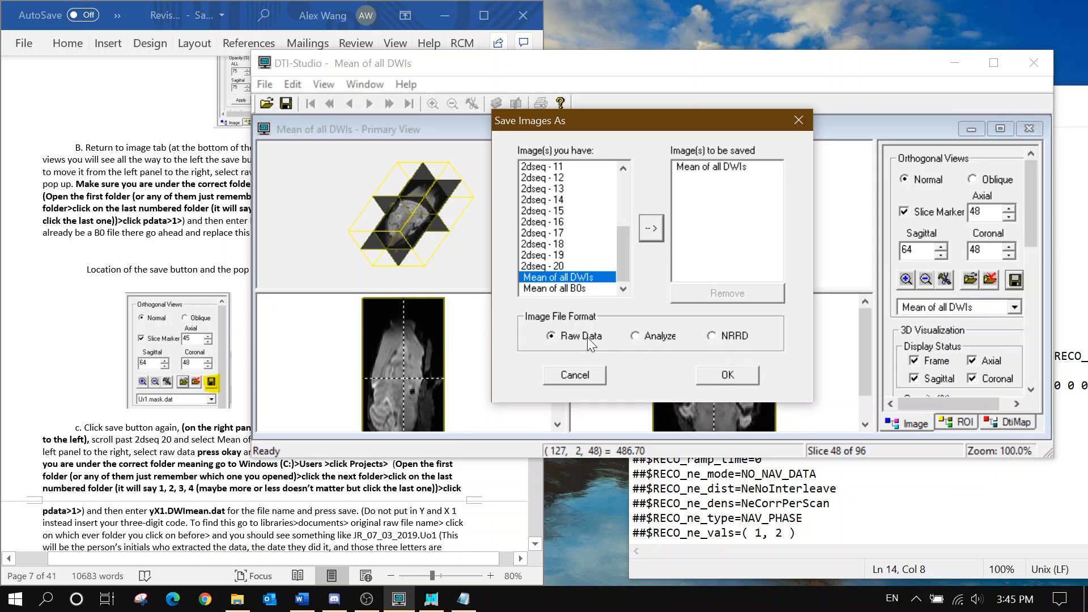
click(735, 375)
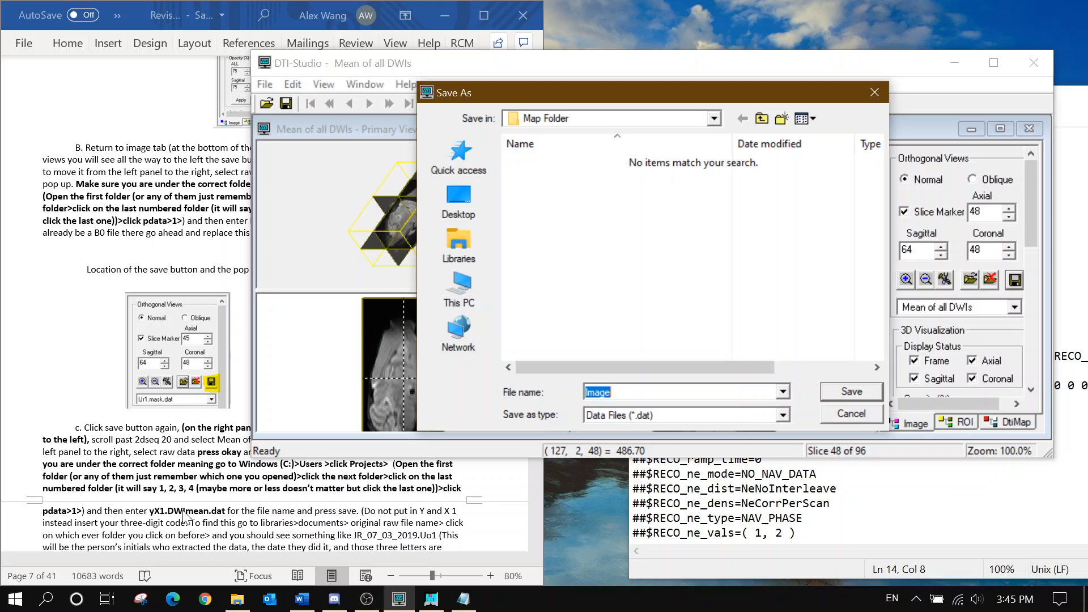
Save it in the Map Folder under the file name Up1.DWI.mean
click(569, 119)
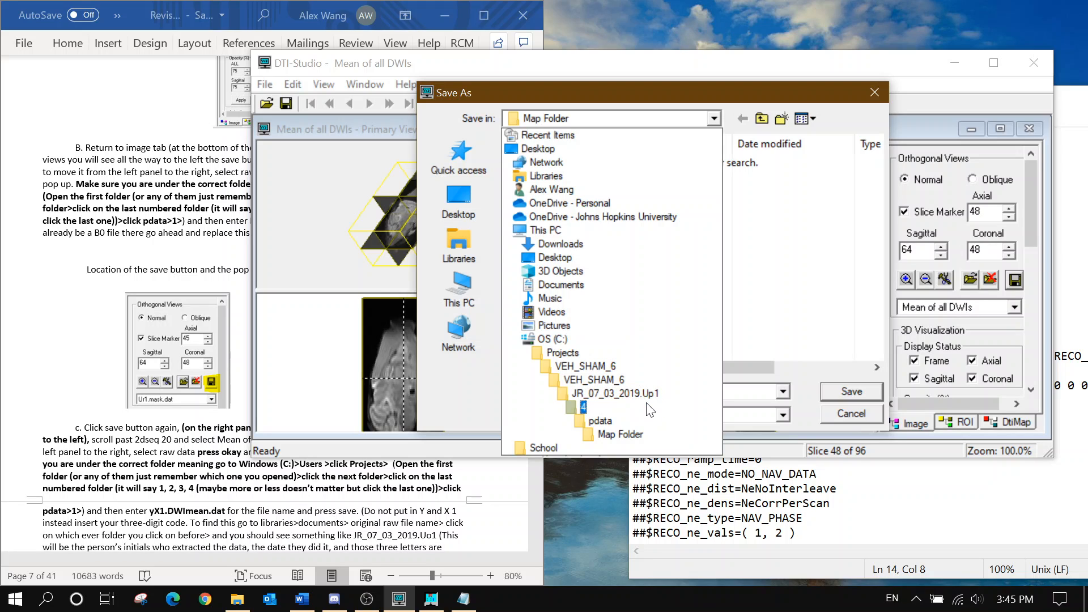
click(758, 316)
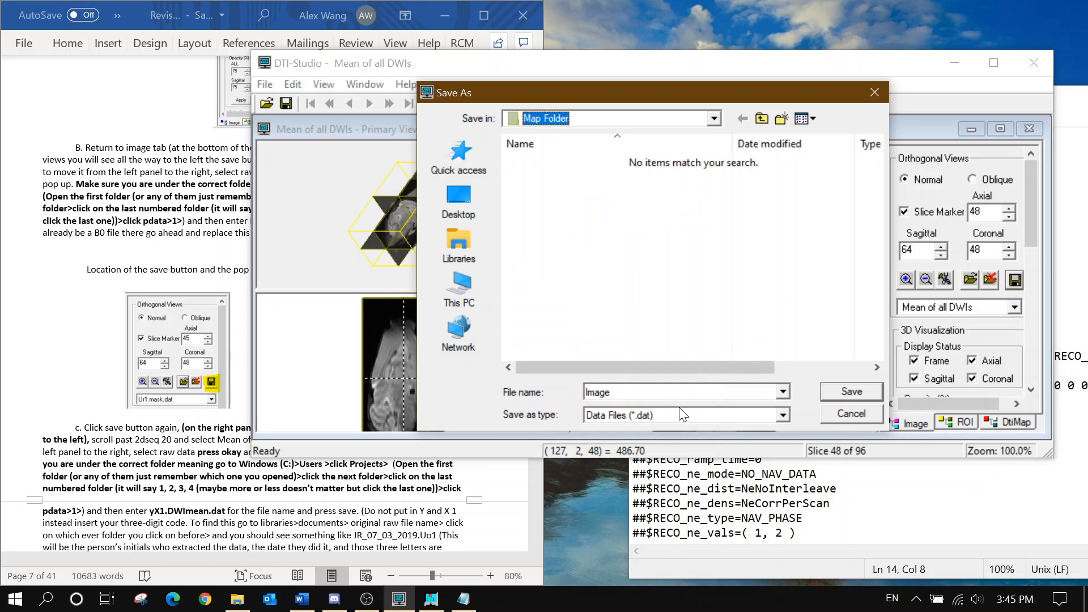
drag(658, 394, 446, 386)
text(Up1)
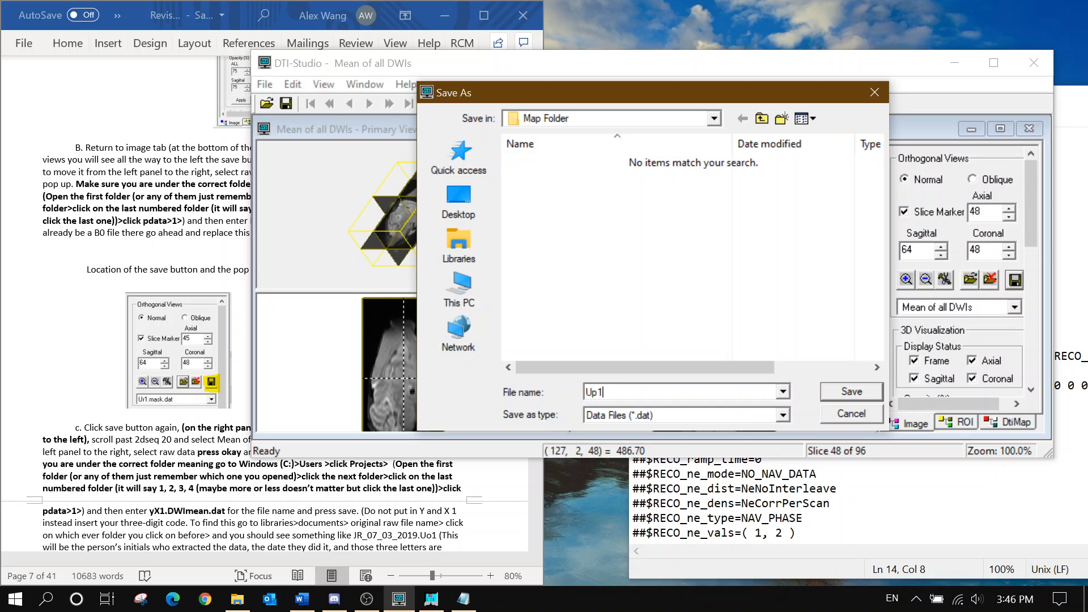
text(.DWI.mean)
key(Return)
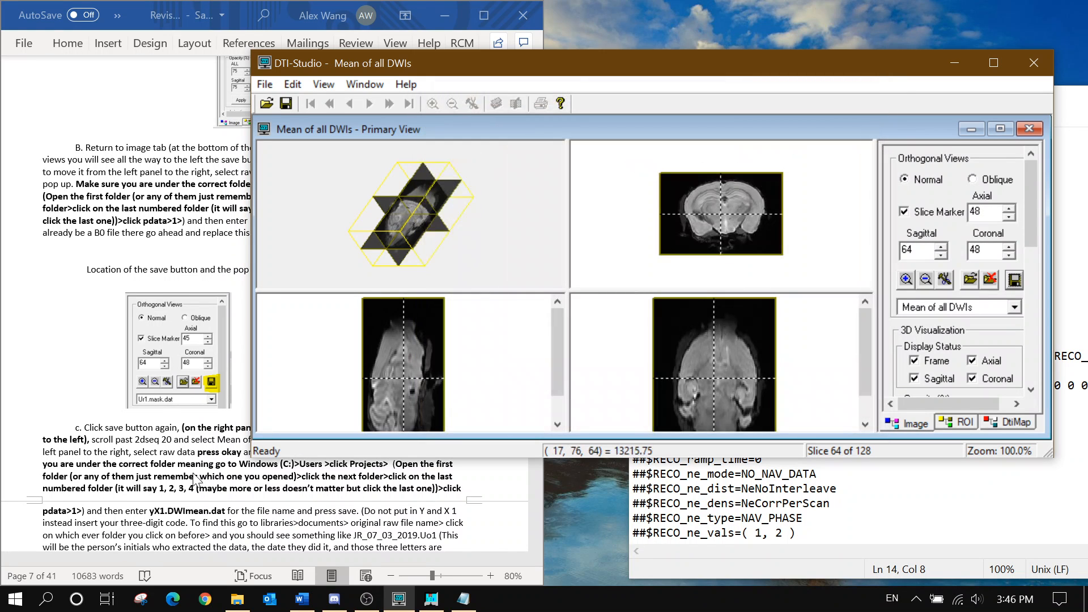
Minimize DTI-Studio and bring the ROIEditor window to the front
scroll(149, 469, down, 3)
click(169, 449)
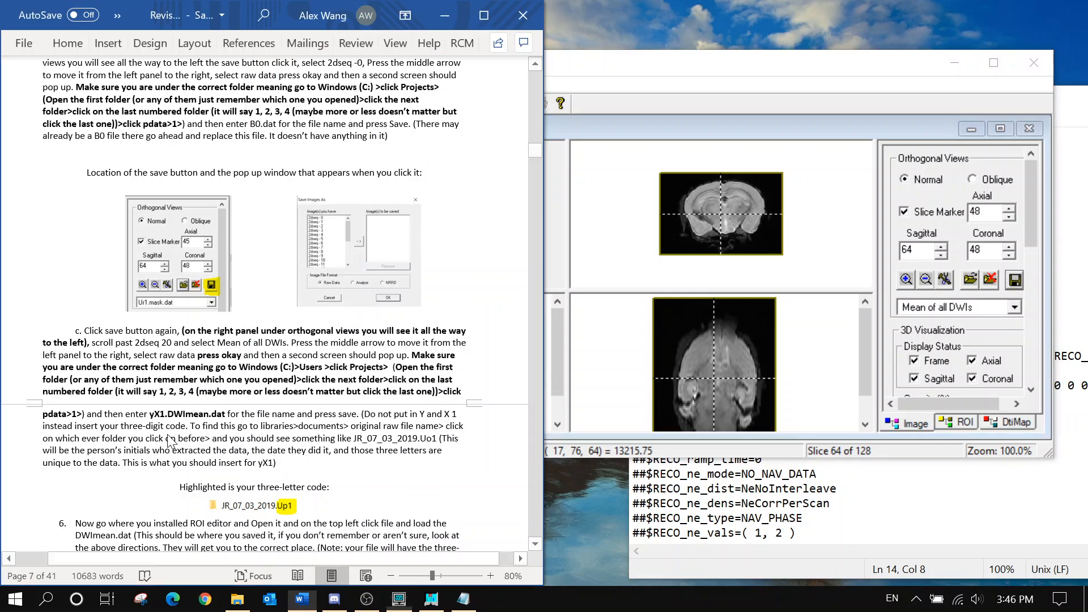
scroll(169, 449, down, 5)
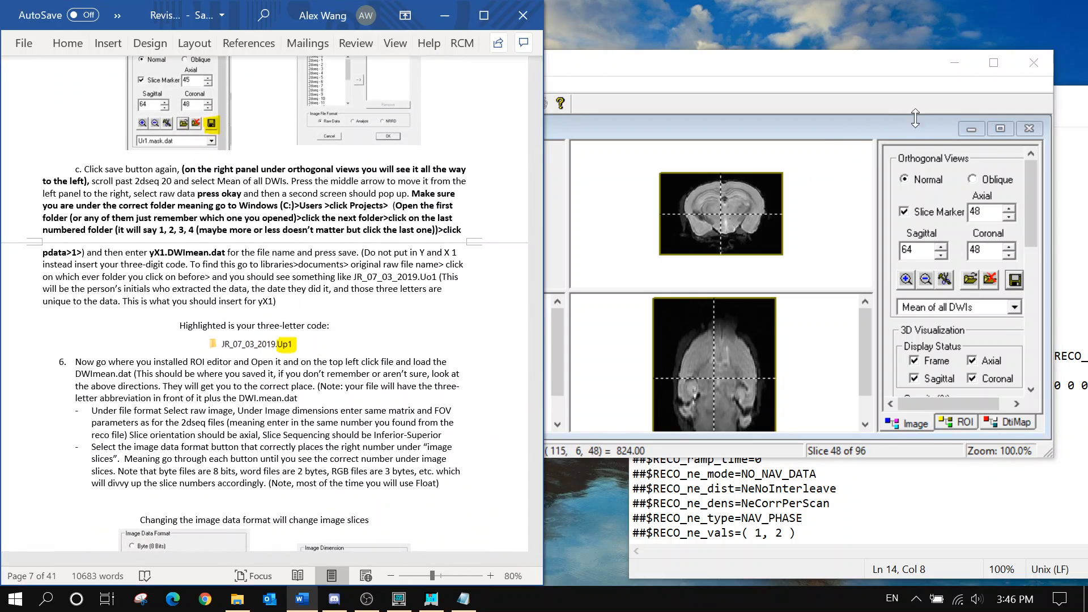
click(914, 71)
click(953, 64)
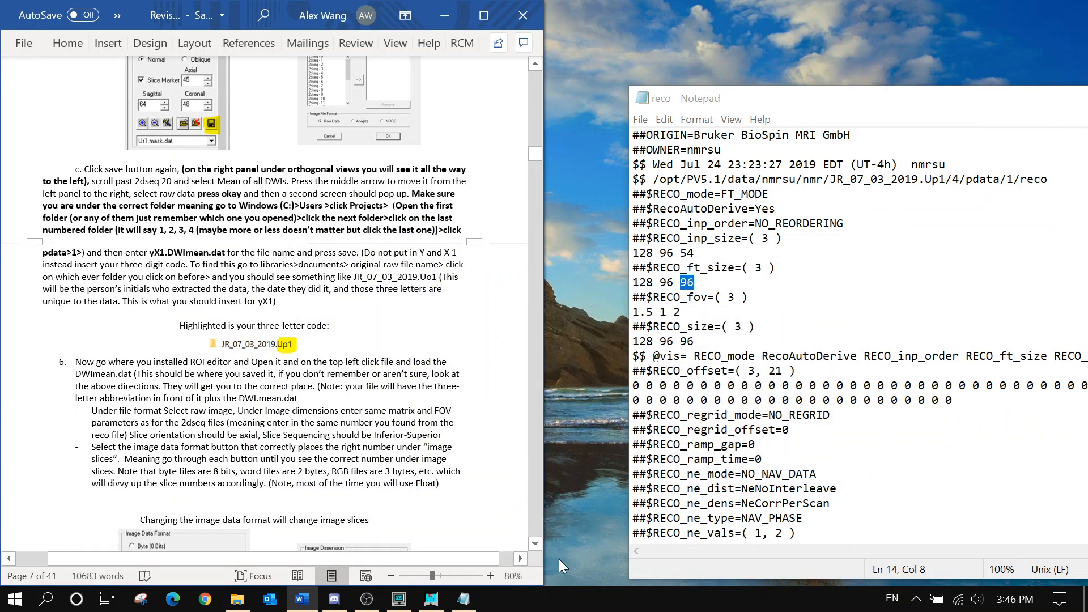
click(431, 598)
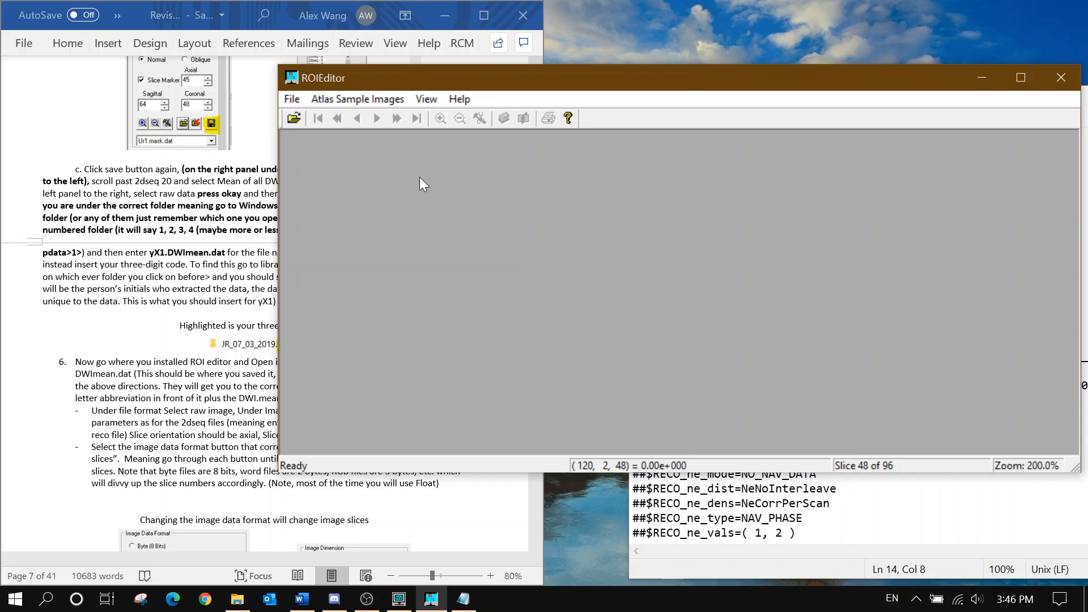
In ROIEditor's File > Load, browse to JR_07_03_2019.Up1 > 4 > pdata > Map Folder
click(292, 99)
click(309, 114)
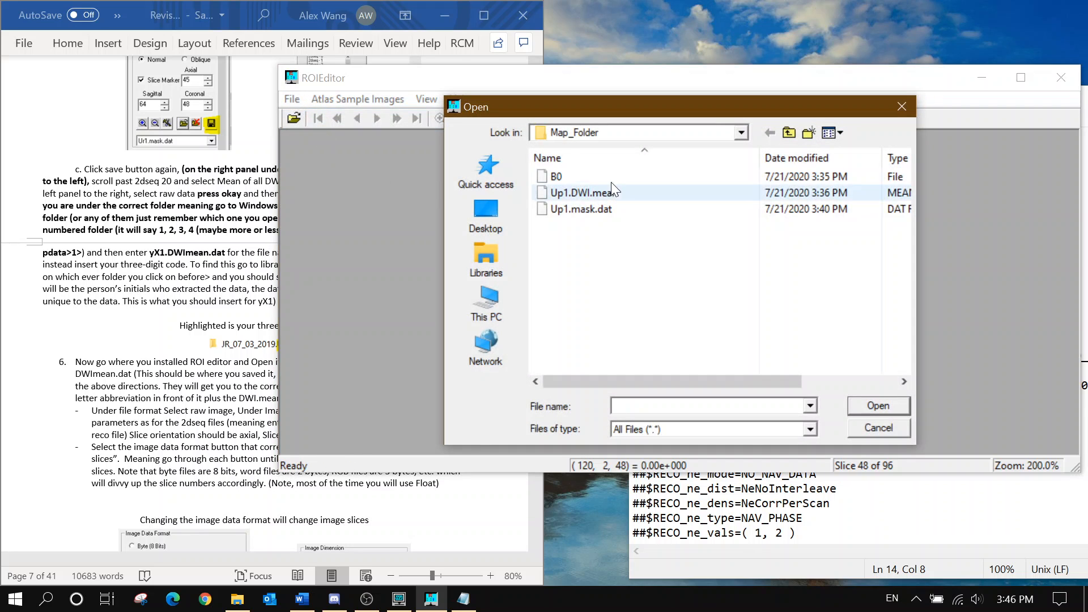
click(618, 132)
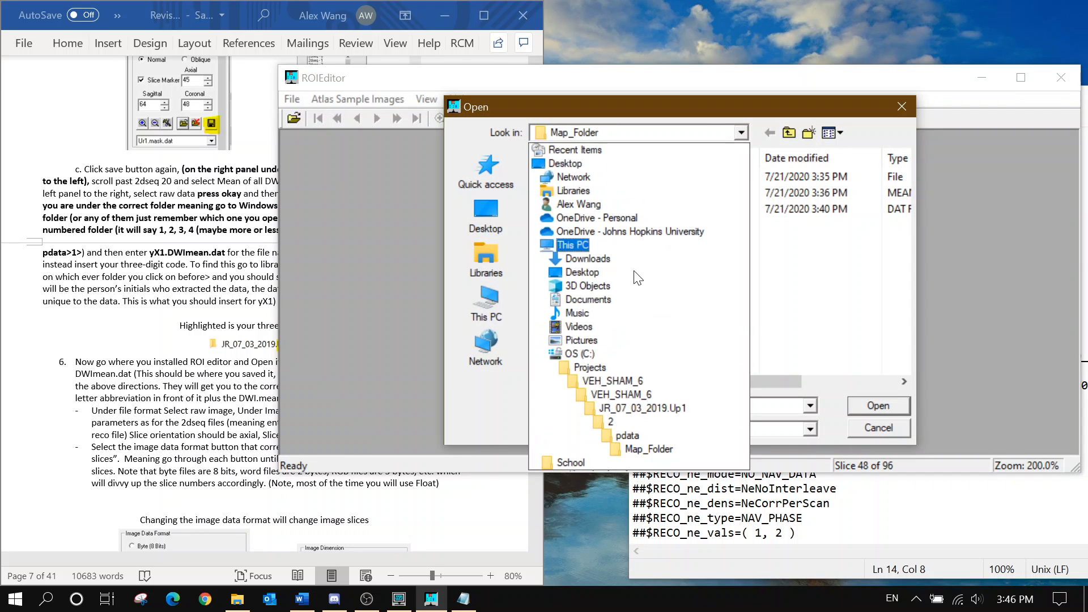
click(623, 409)
double_click(596, 226)
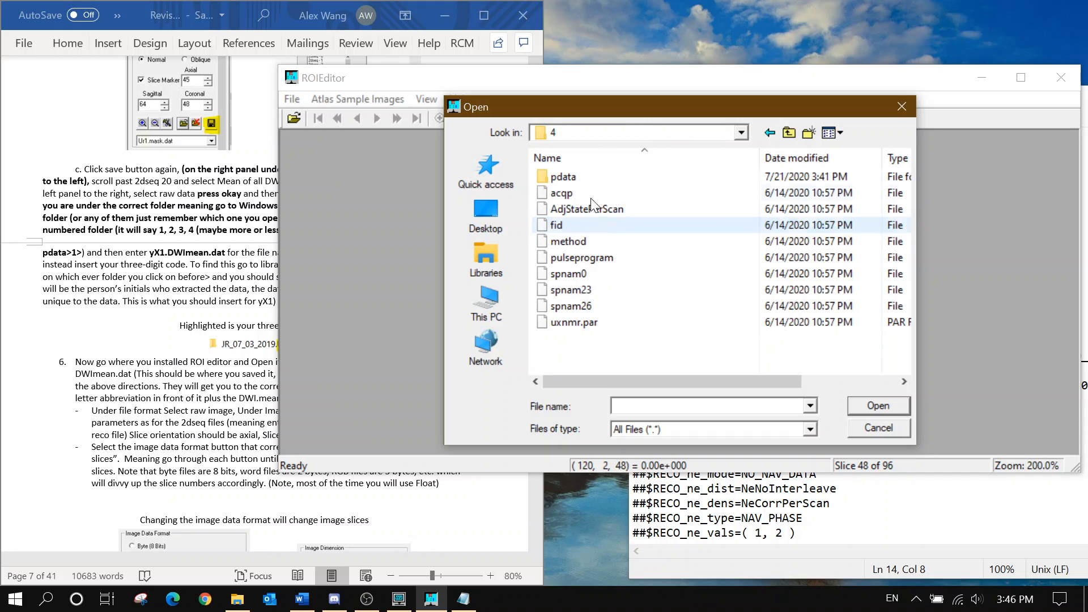
double_click(563, 176)
double_click(587, 194)
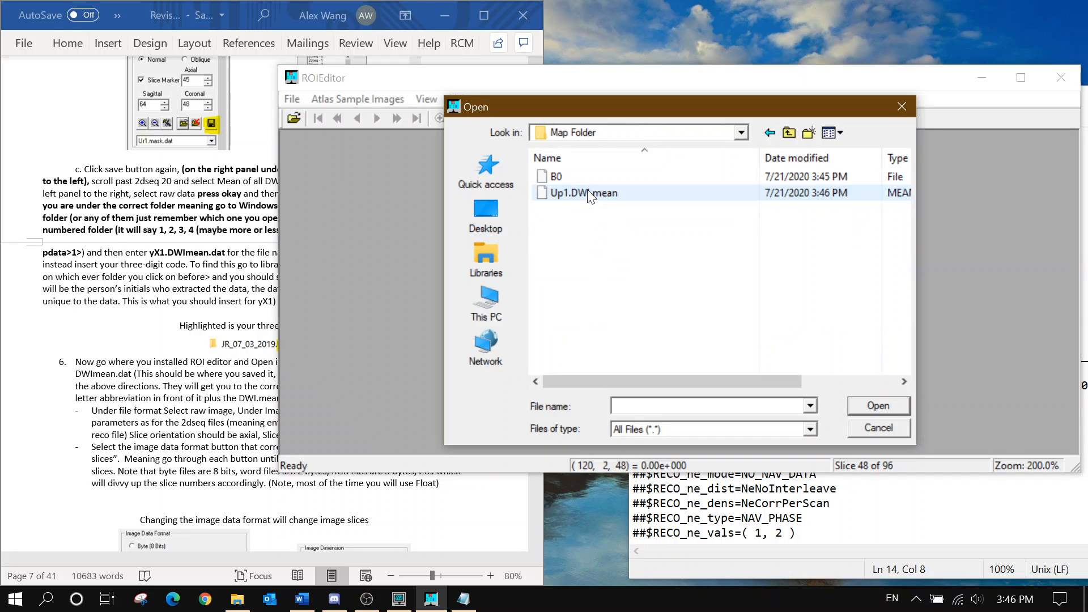
Select Up1.DWI.mean and open it
click(589, 195)
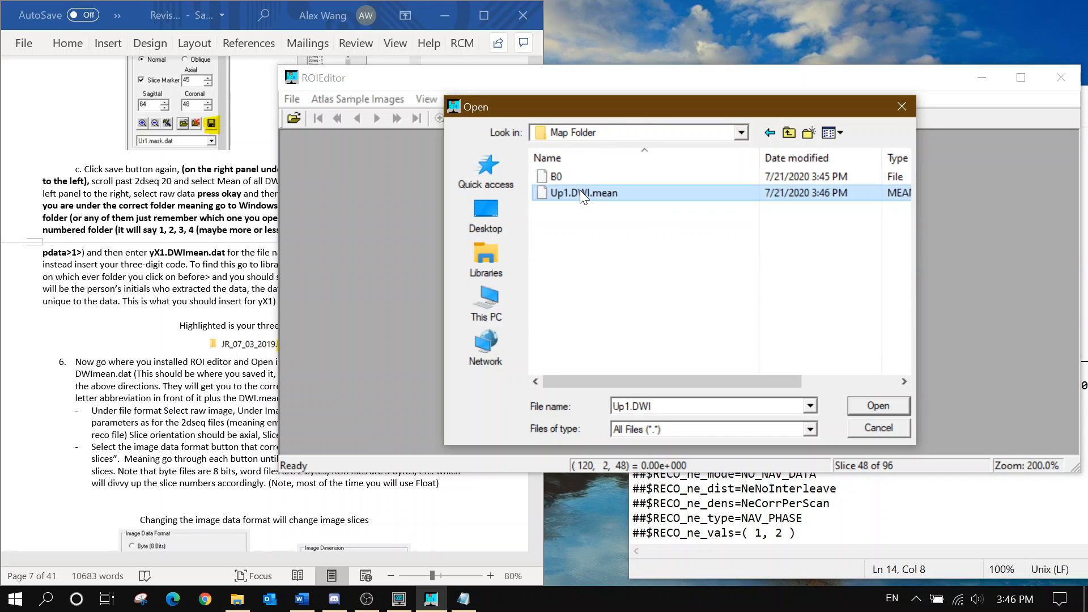
scroll(148, 389, down, 3)
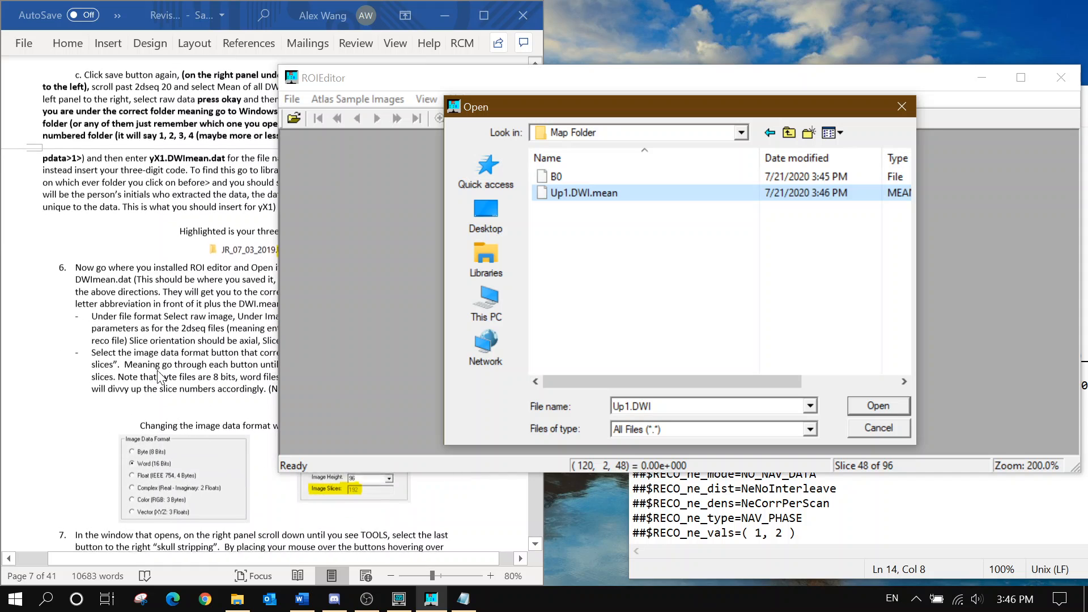
click(181, 340)
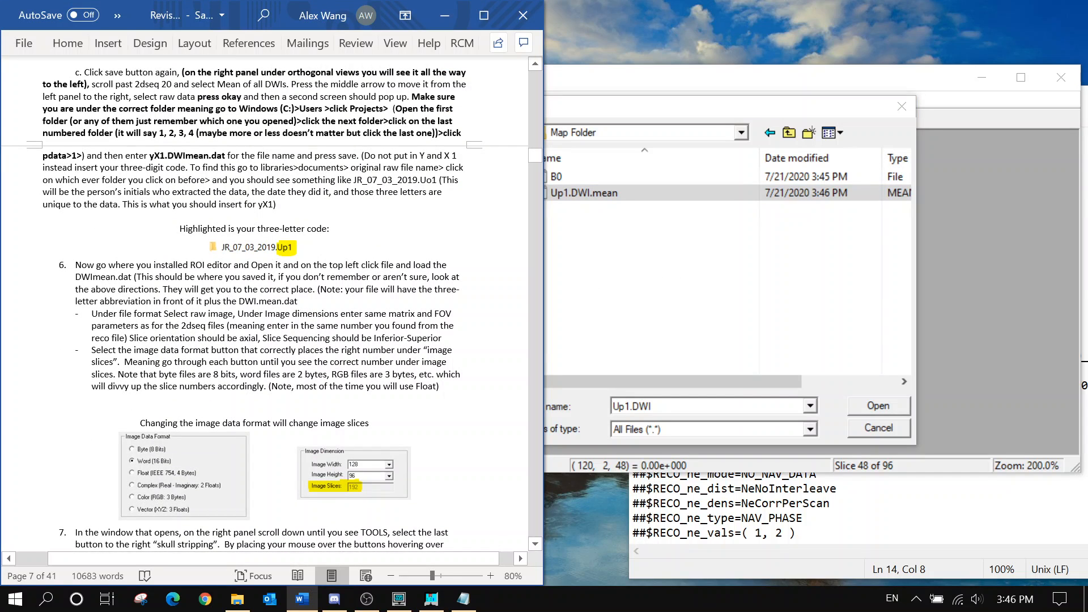
click(567, 287)
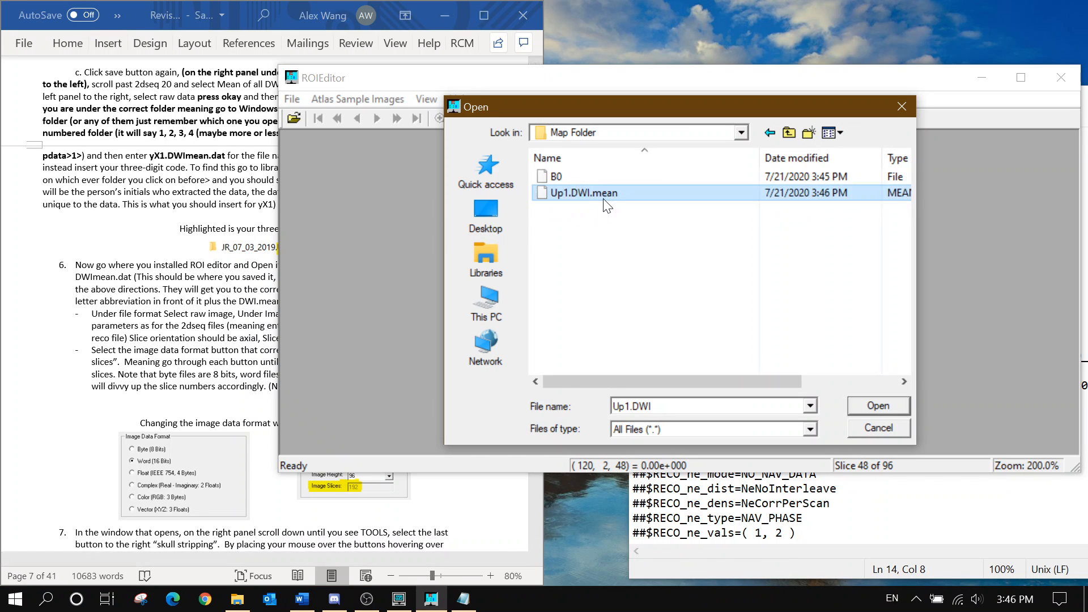
click(853, 409)
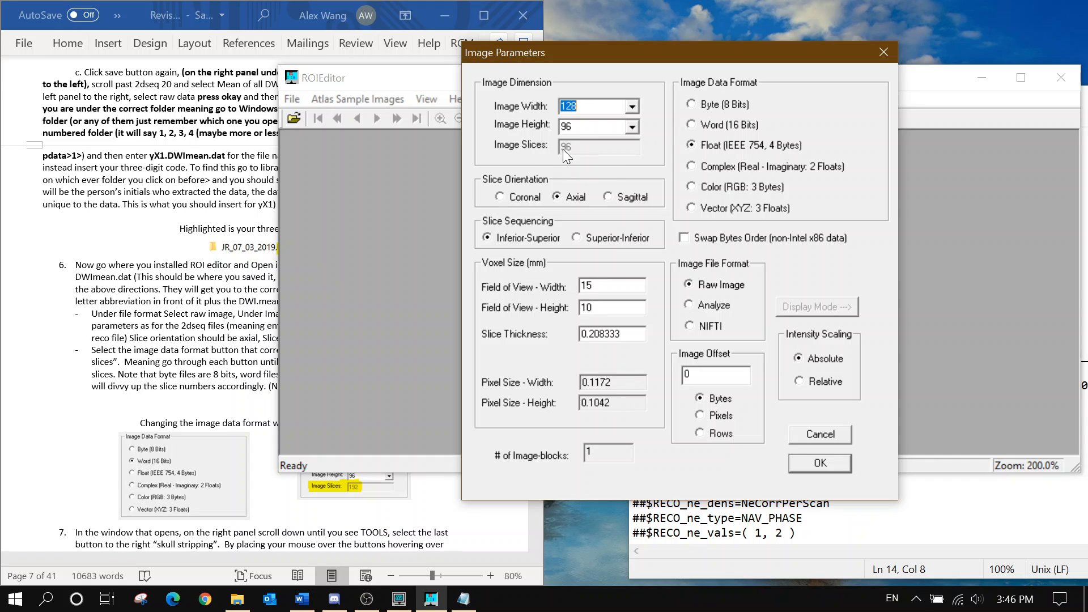
Set Image Parameters to 128 × 96 with Float data and 96 axial slices as a raw image, then load it
key(Tab)
click(709, 124)
click(725, 138)
click(818, 464)
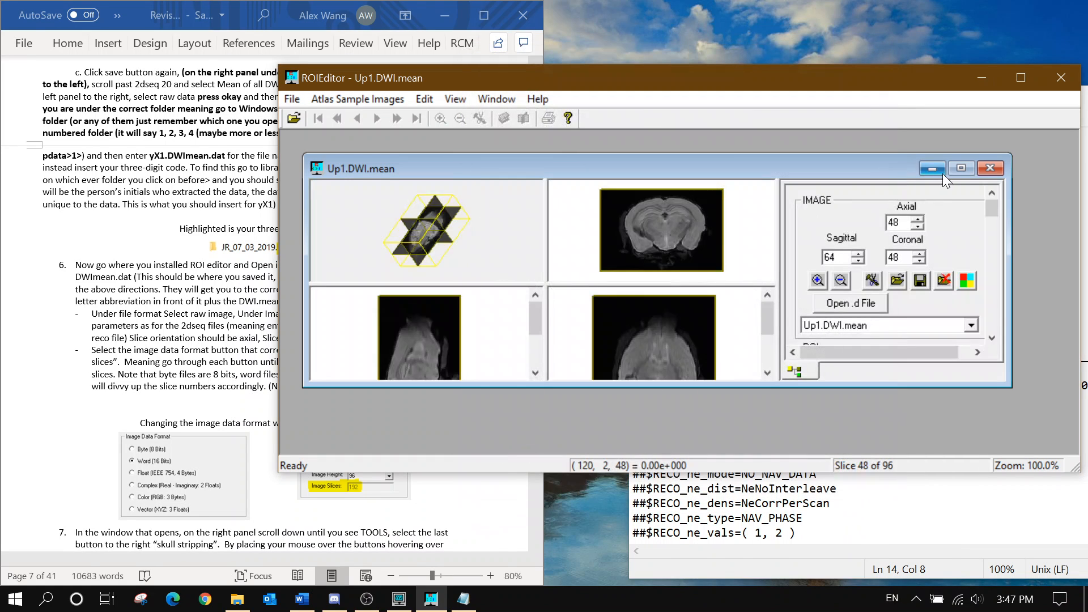
Maximize the Up1.DWI.mean window and scroll the right panel down to the TOOL section
click(949, 172)
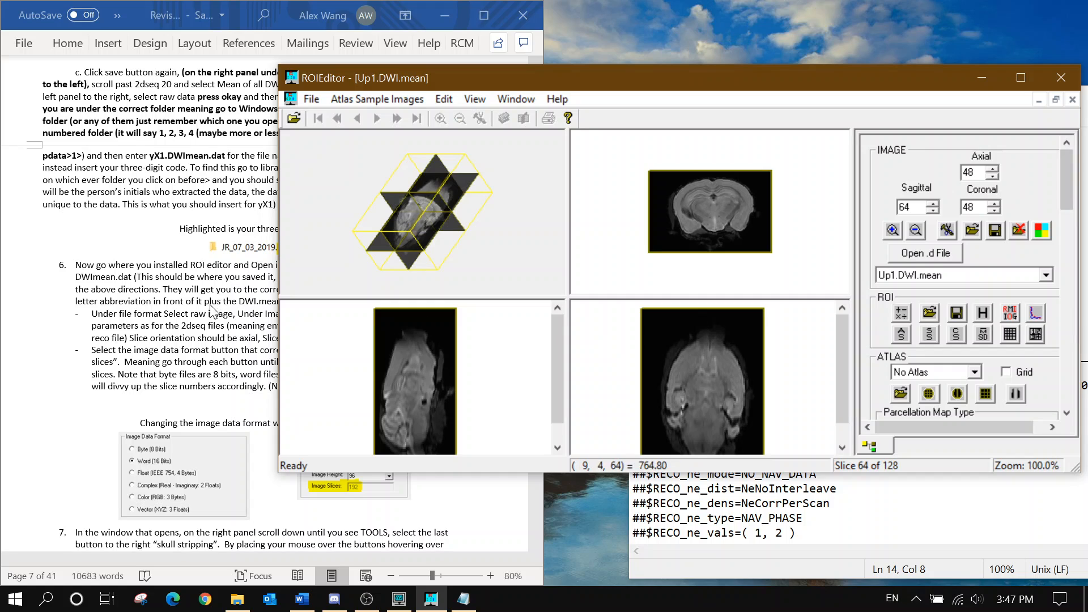
scroll(177, 311, down, 3)
scroll(176, 311, down, 2)
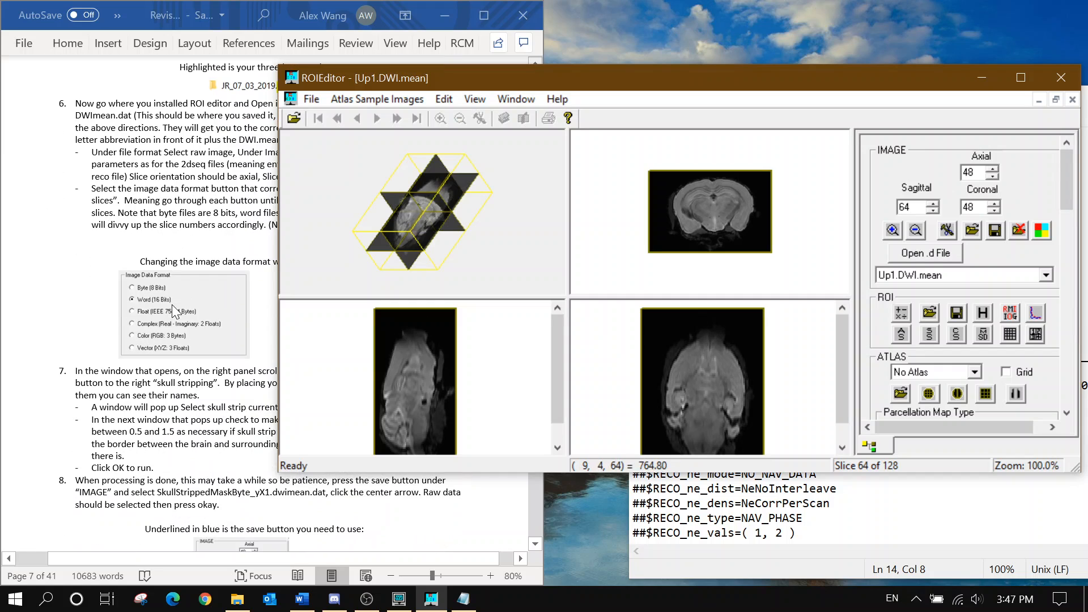
click(176, 311)
scroll(177, 311, down, 1)
scroll(176, 311, down, 1)
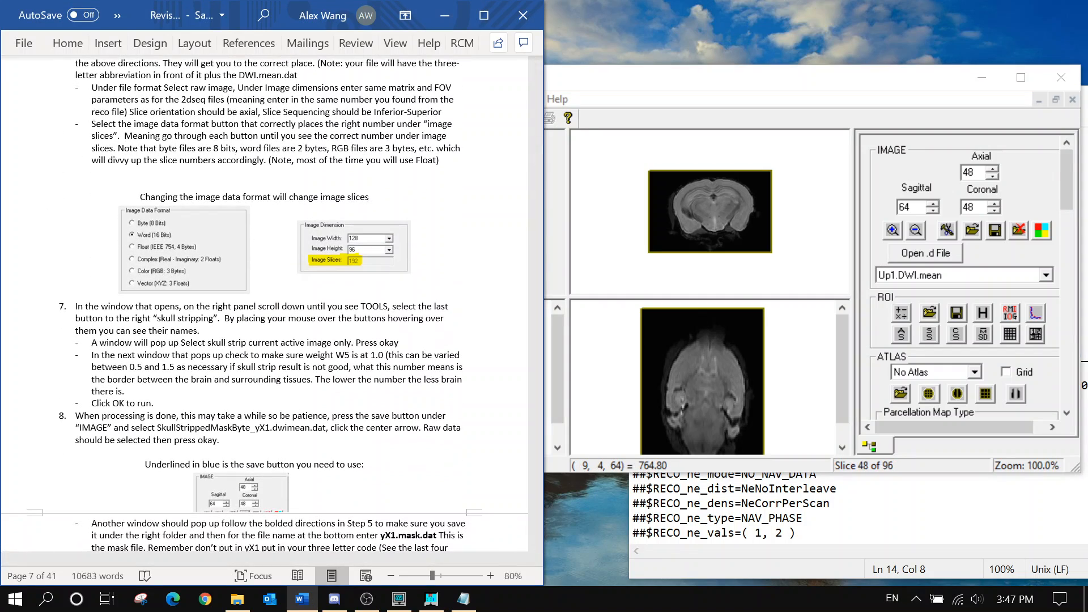
click(1069, 182)
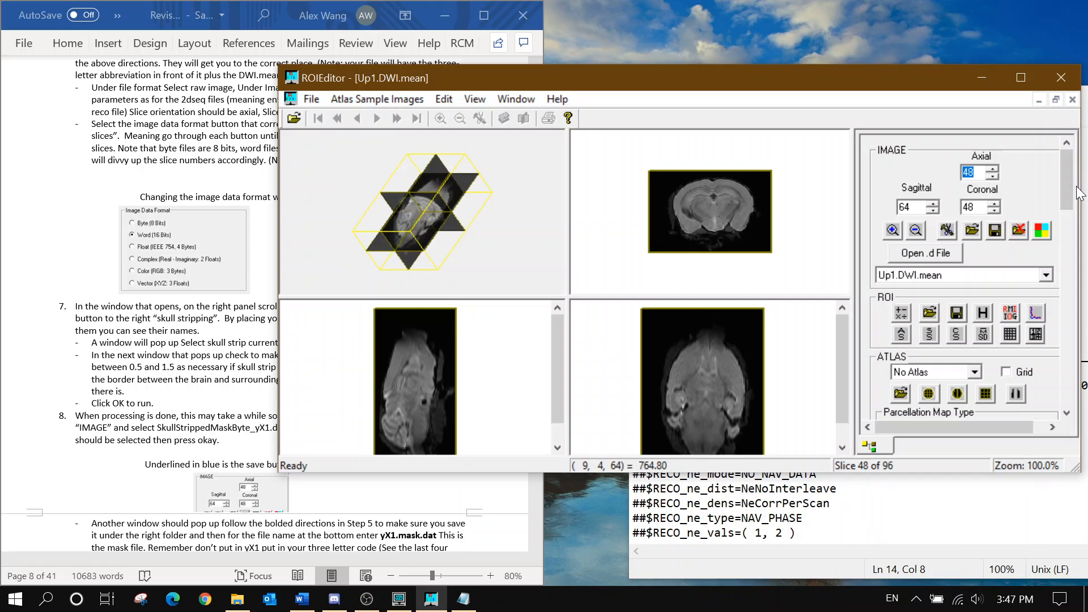
drag(1070, 183, 1071, 197)
scroll(1068, 198, down, 10)
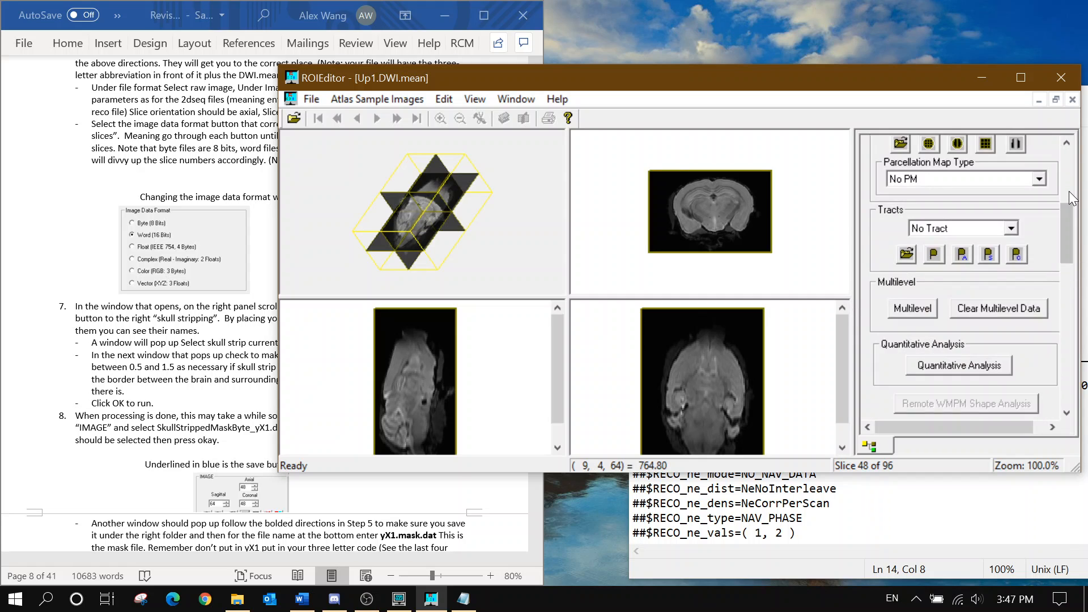
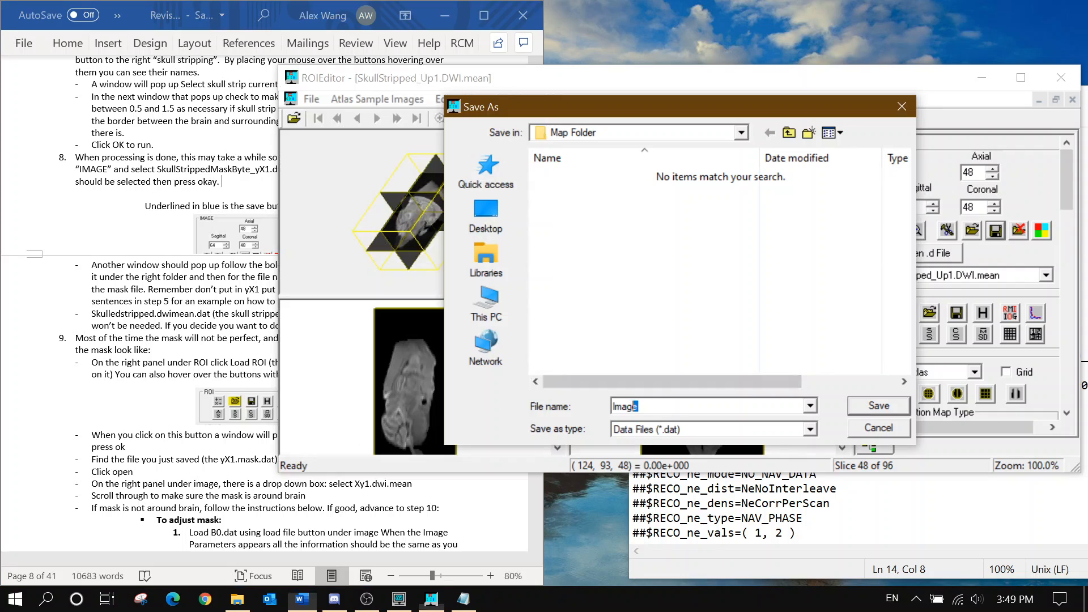
Save the mask as Up1.mask (.dat) in the Map Folder and return to ROIEditor
text(Up1)
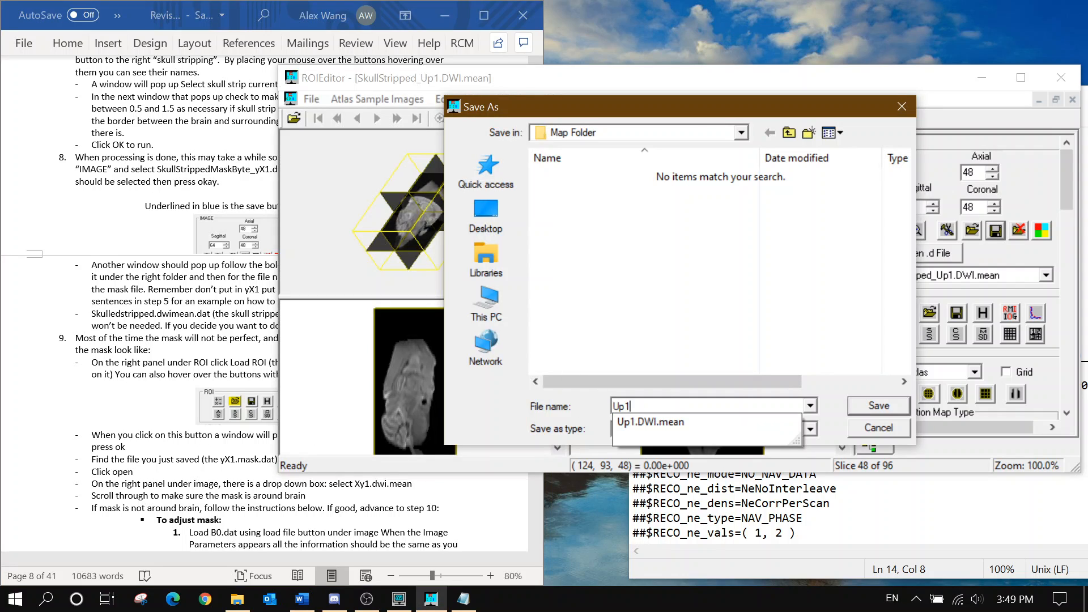
text(.mask)
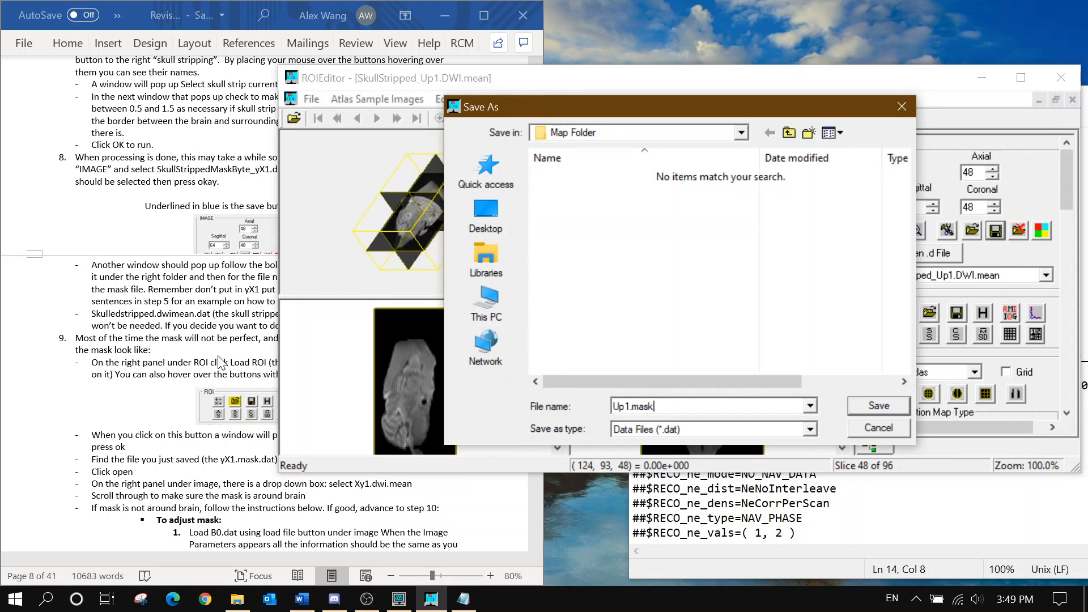
click(232, 182)
click(884, 410)
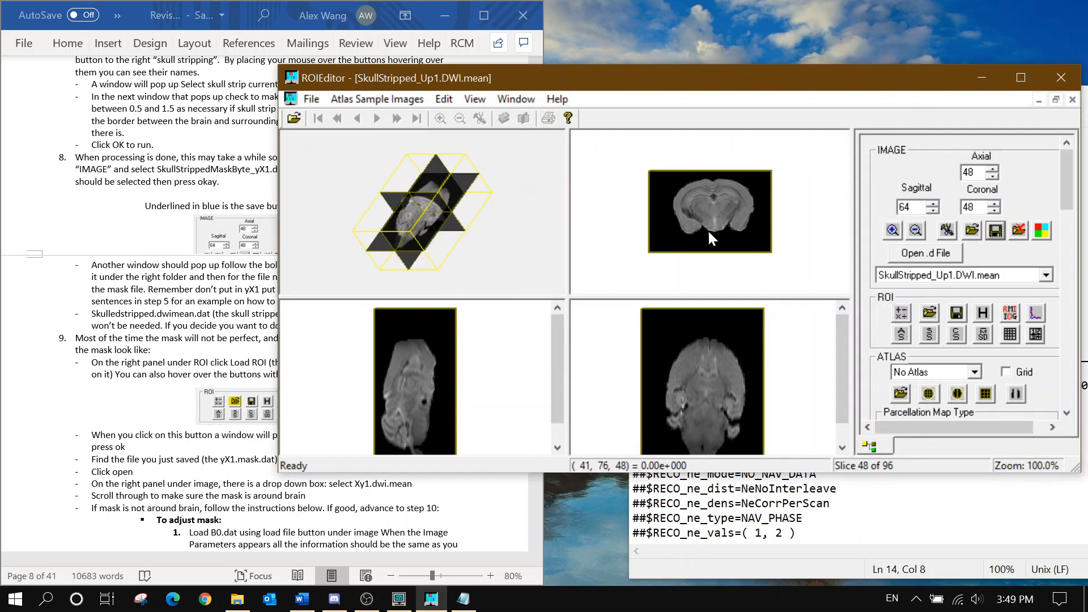
click(238, 329)
scroll(239, 329, down, 5)
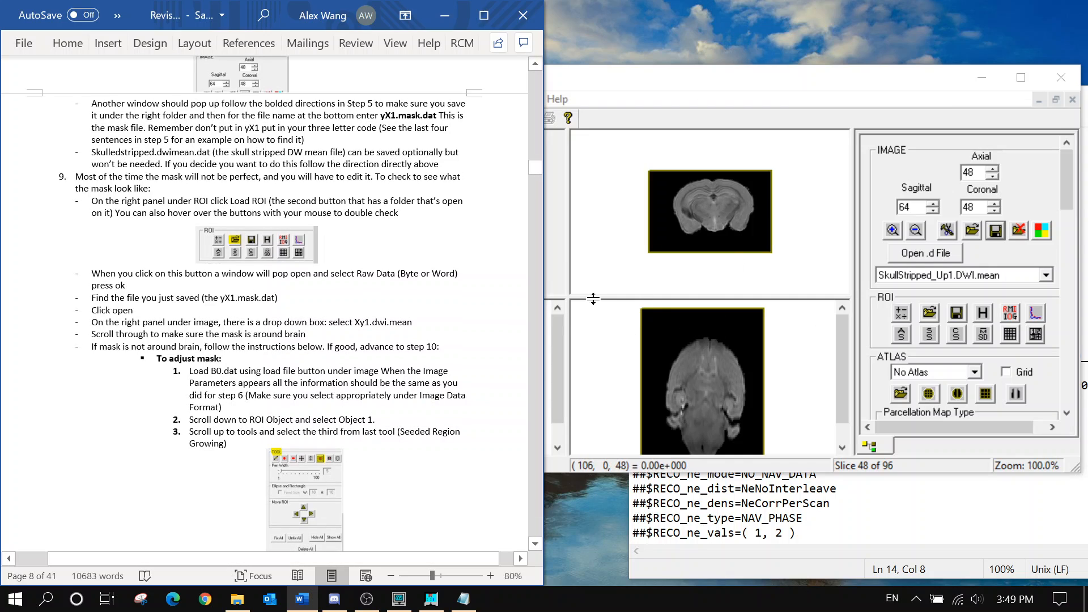
click(884, 298)
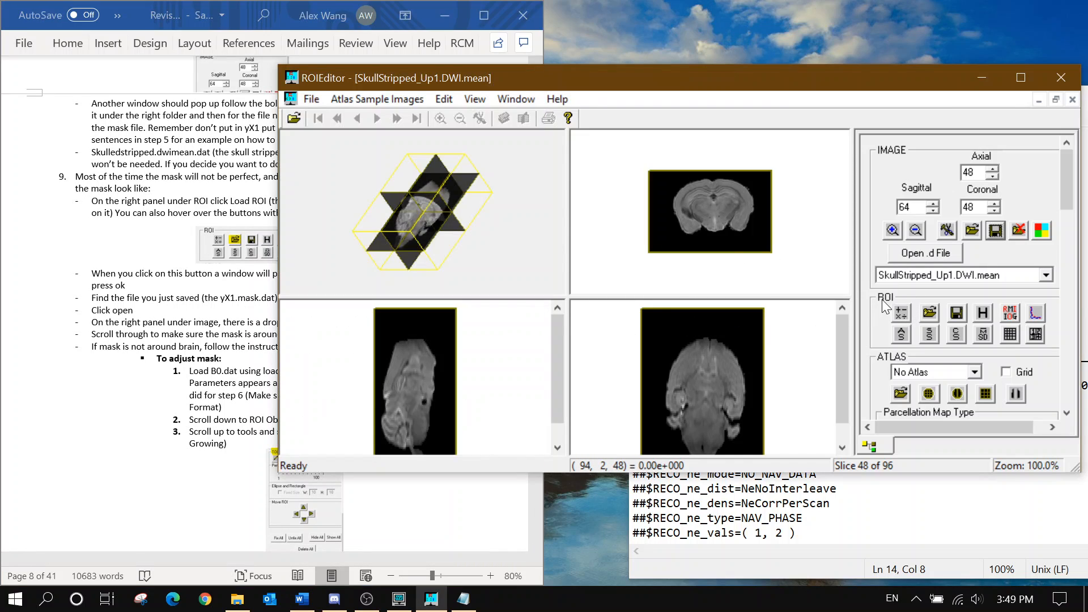
Load Up1.mask.dat as a Raw Data (Byte or Word) ROI and zoom the views to 200%
click(929, 312)
click(646, 289)
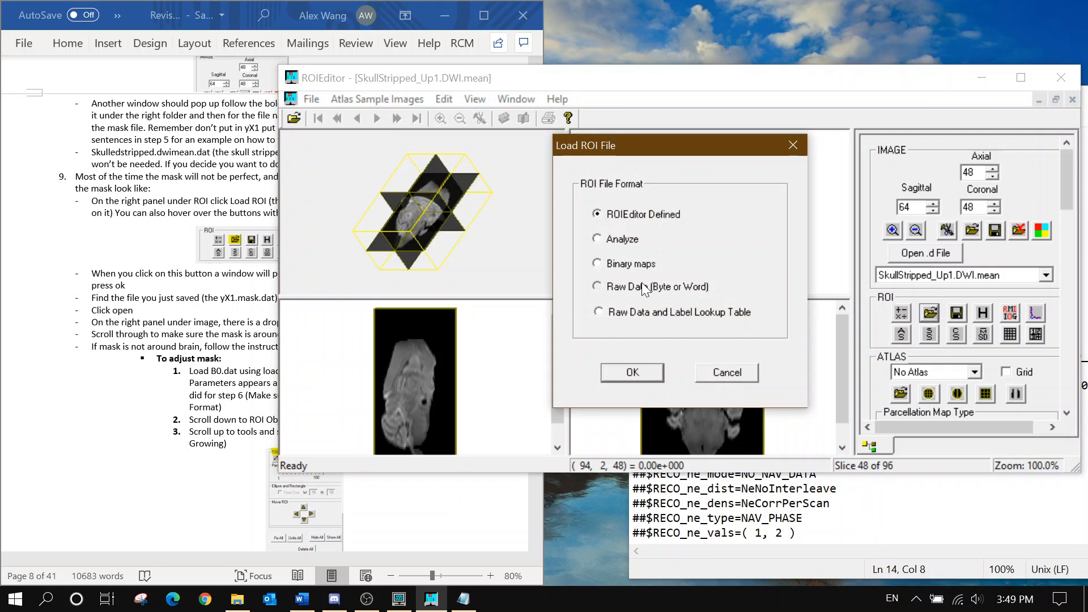
click(644, 367)
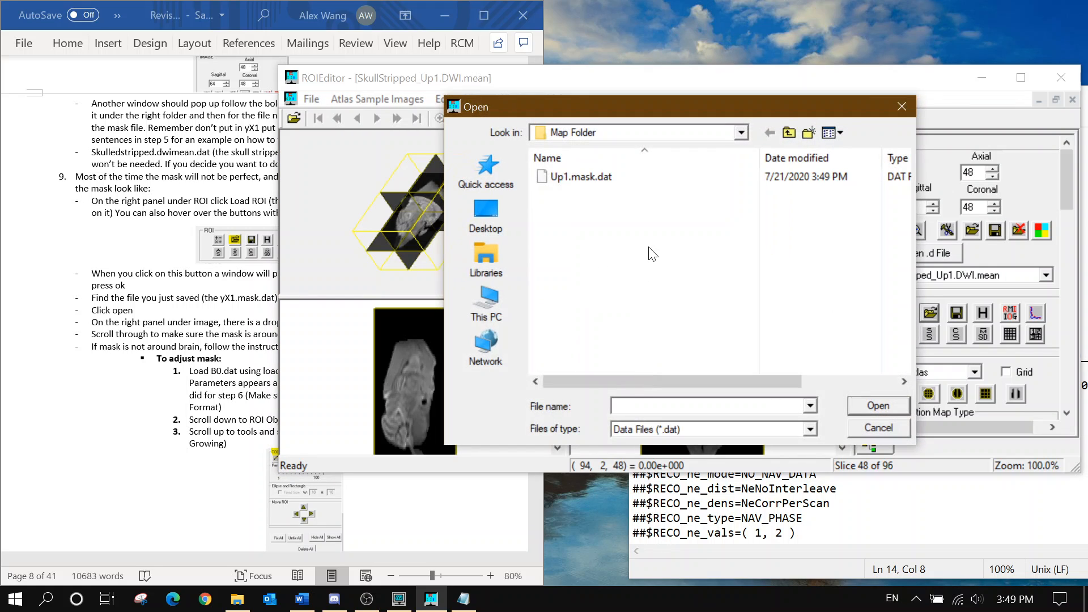
click(634, 178)
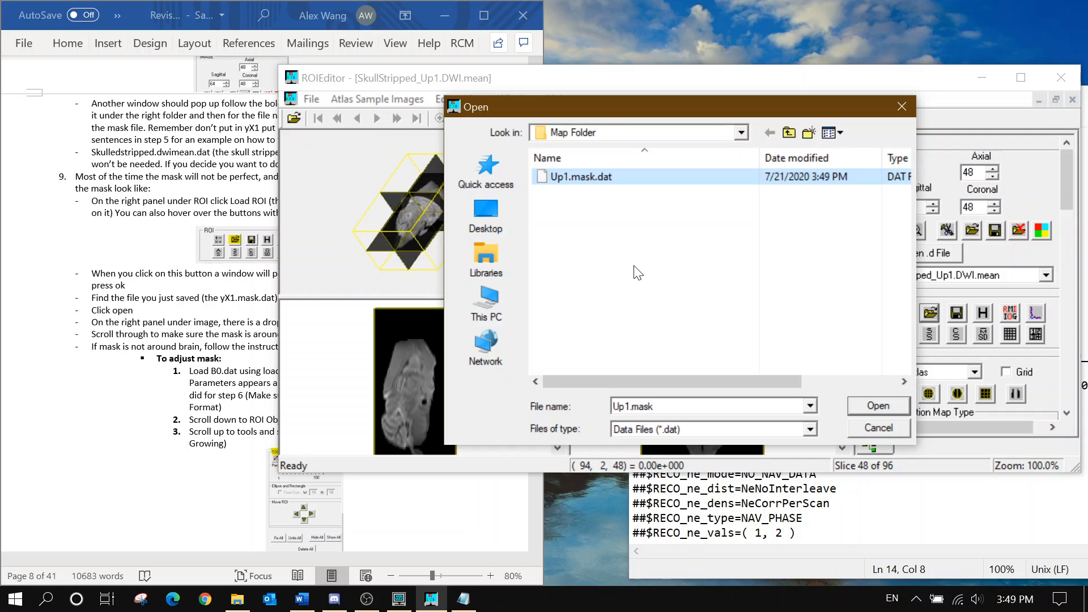
click(879, 406)
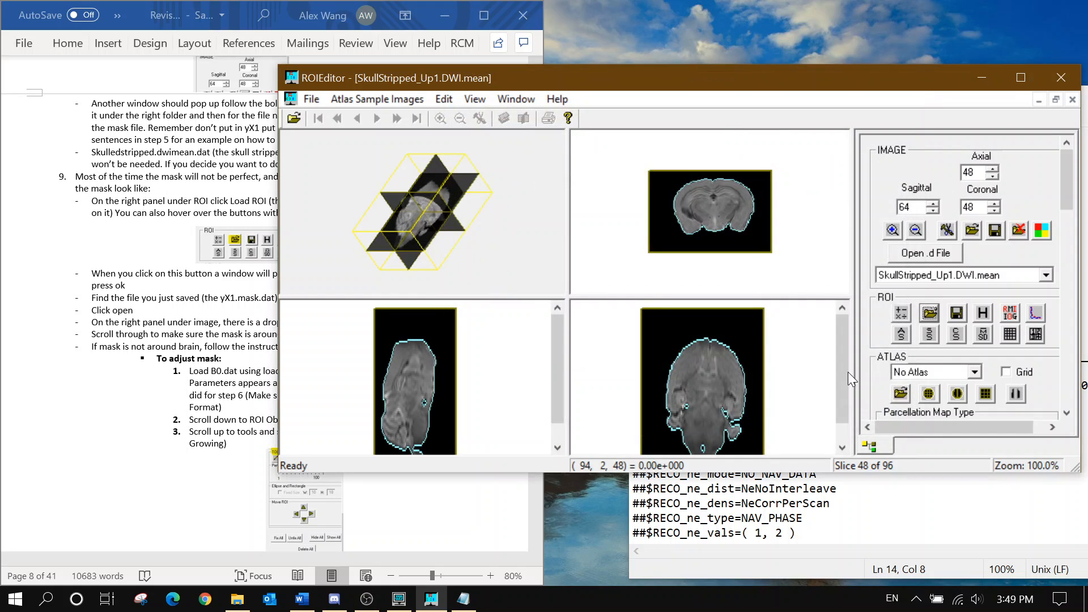
click(892, 230)
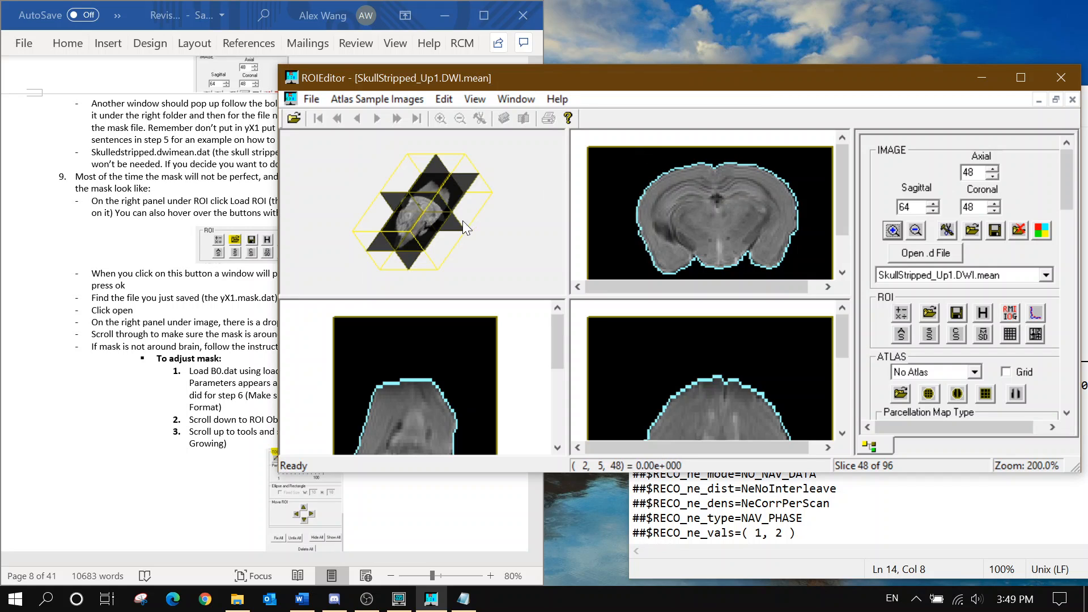
Select Object 1 in the ROI Objects list as the mask to edit
click(126, 365)
scroll(126, 364, down, 3)
scroll(265, 306, down, 1)
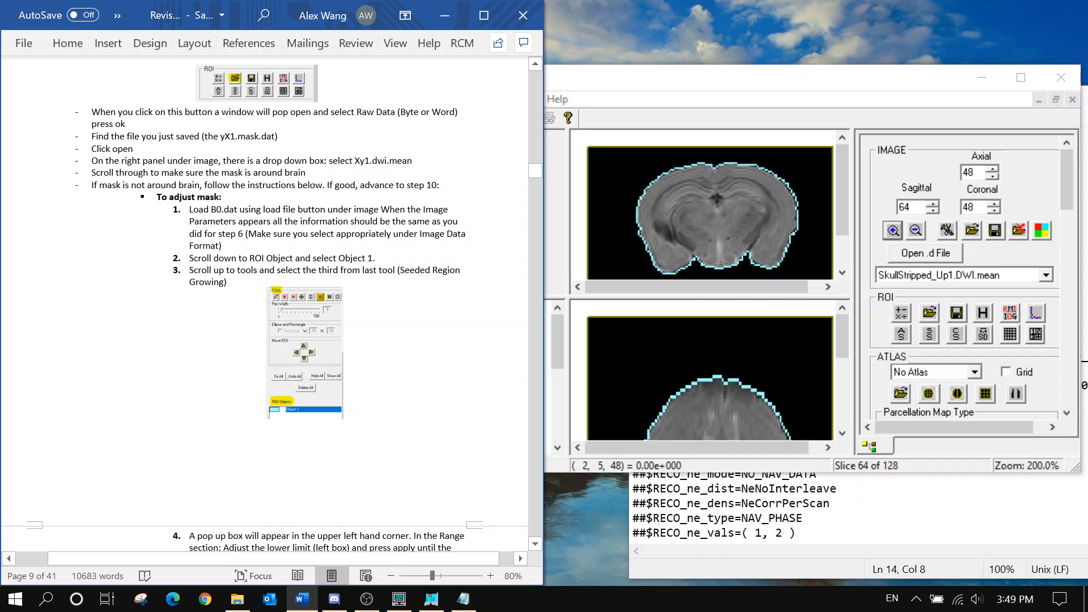
scroll(265, 305, down, 1)
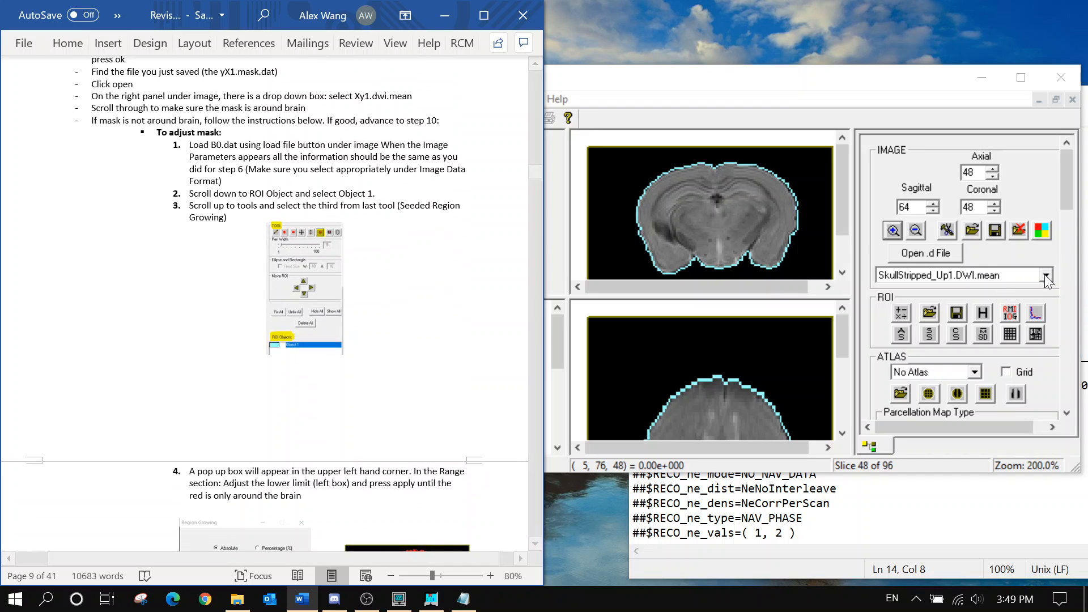
scroll(1070, 214, down, 15)
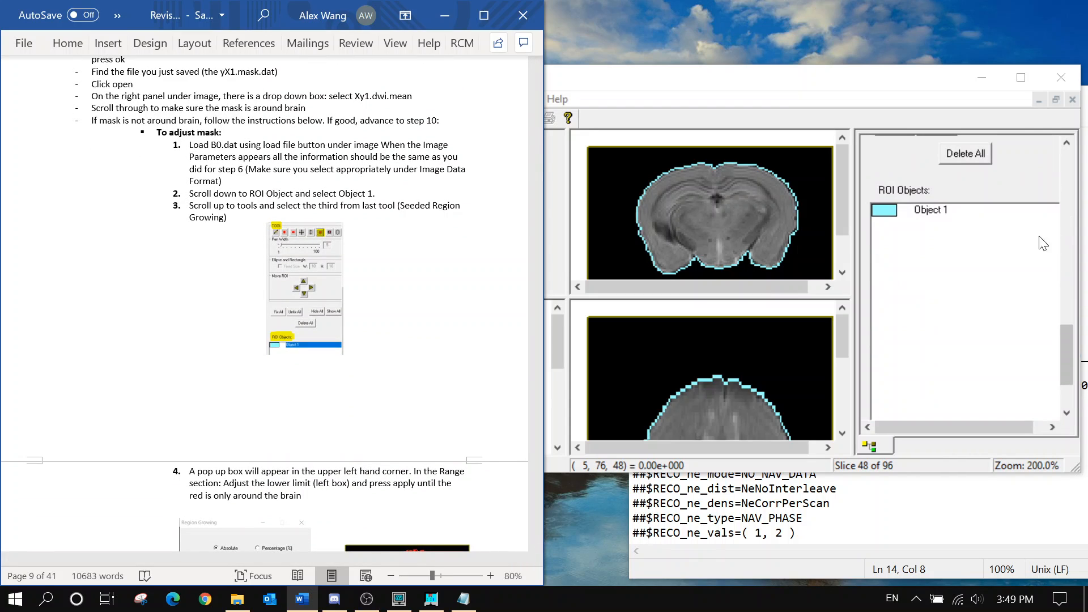
click(994, 226)
right_click(976, 213)
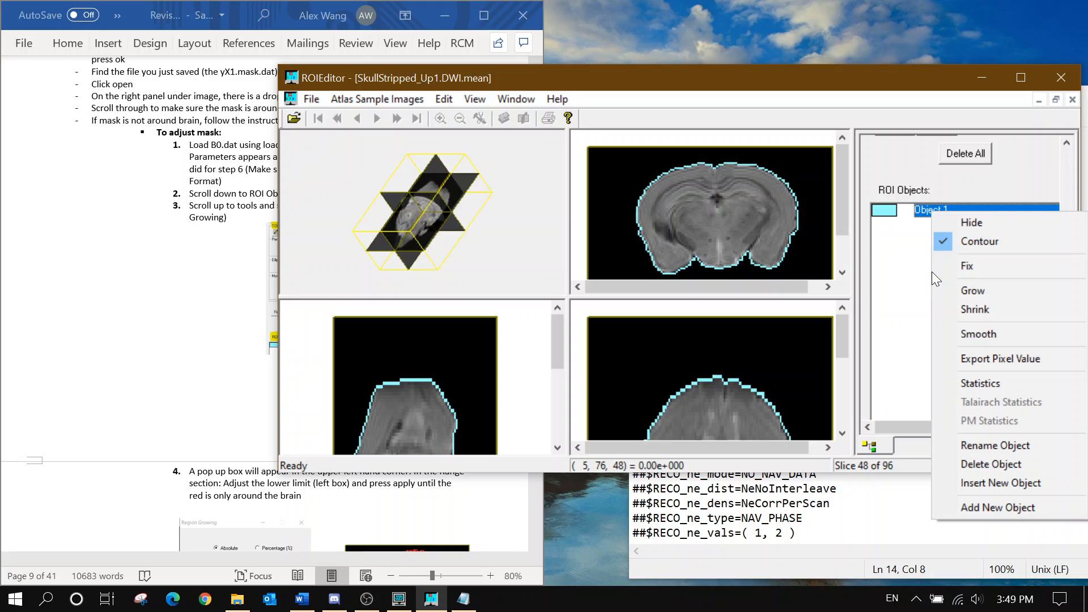
click(914, 284)
click(167, 255)
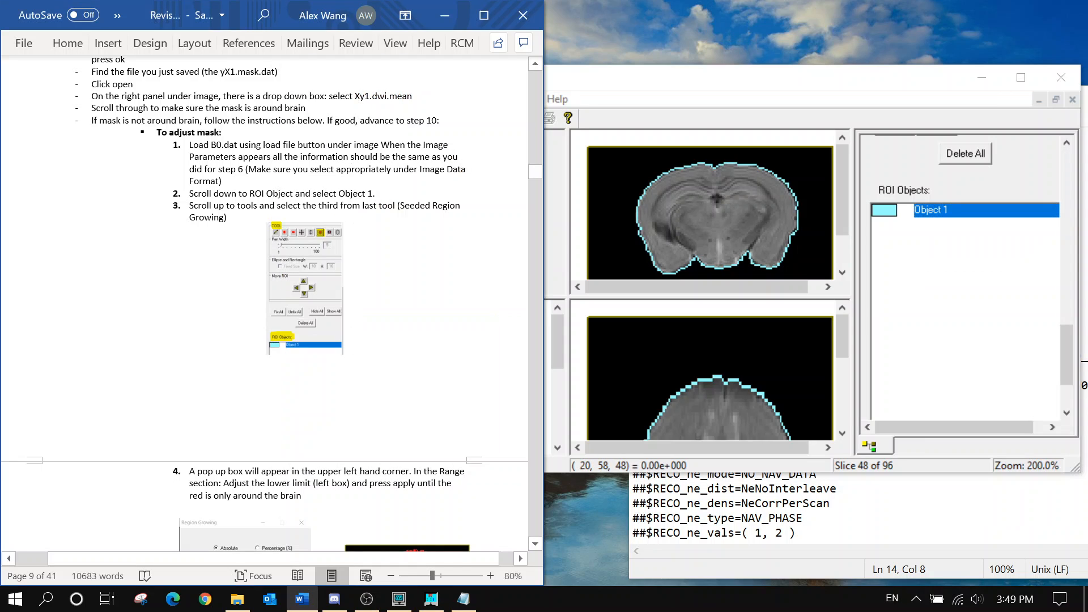
scroll(1067, 289, up, 6)
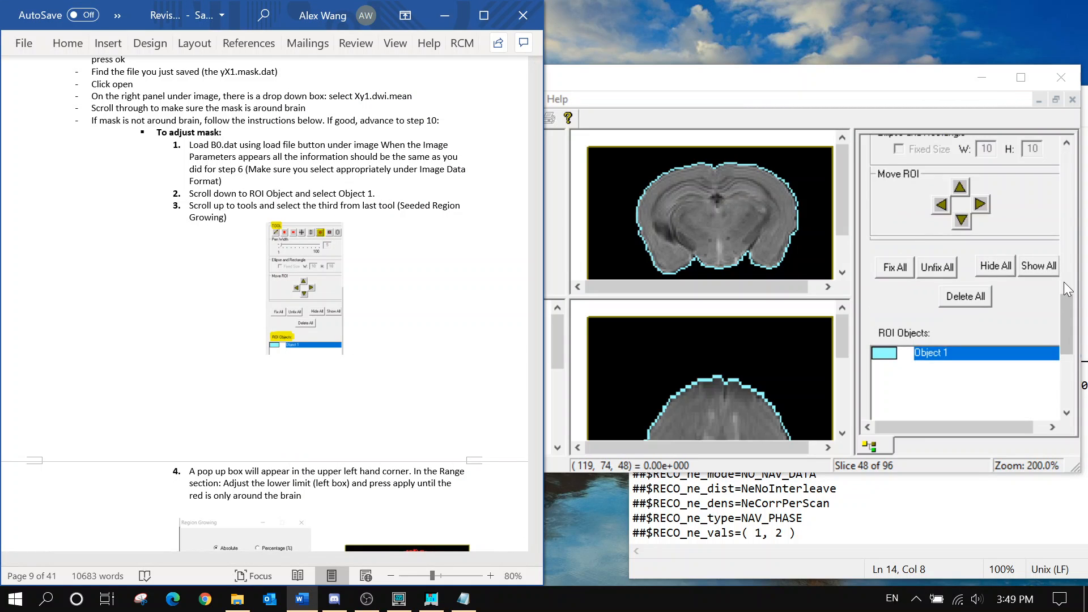
scroll(272, 305, down, 1)
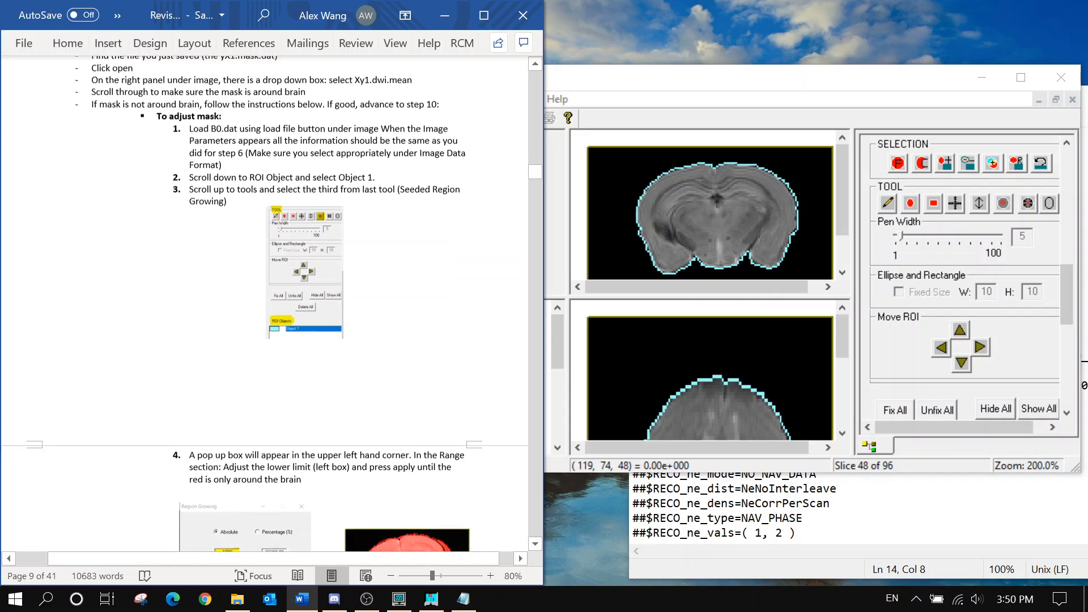
Start Seeded Region Growing on the mask, with range 0.00–26076.85 in 2D
click(1049, 222)
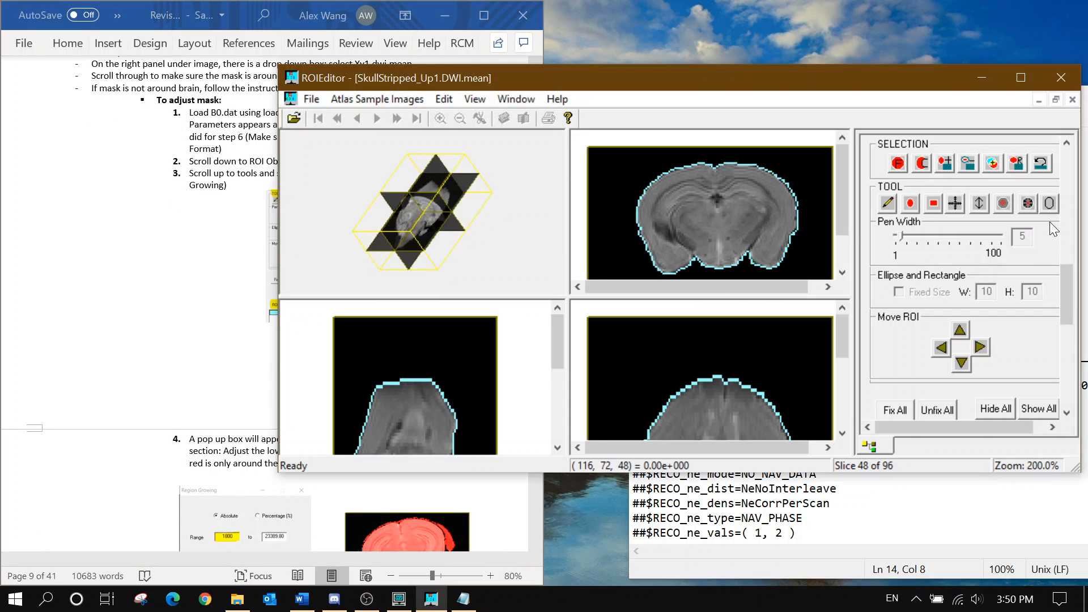
click(1004, 204)
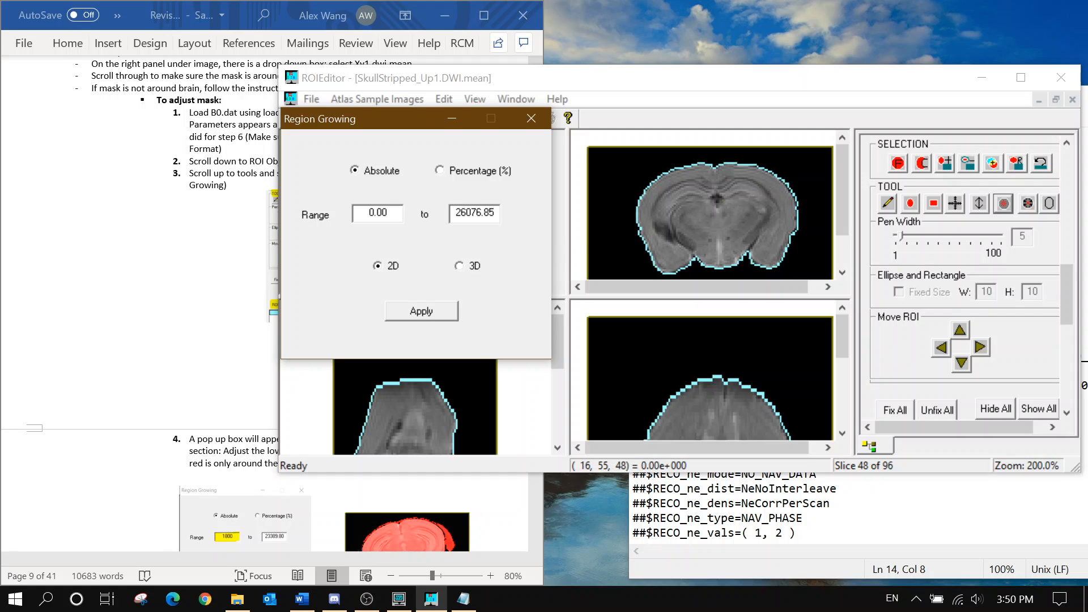
click(242, 275)
scroll(242, 275, down, 1)
scroll(271, 317, down, 5)
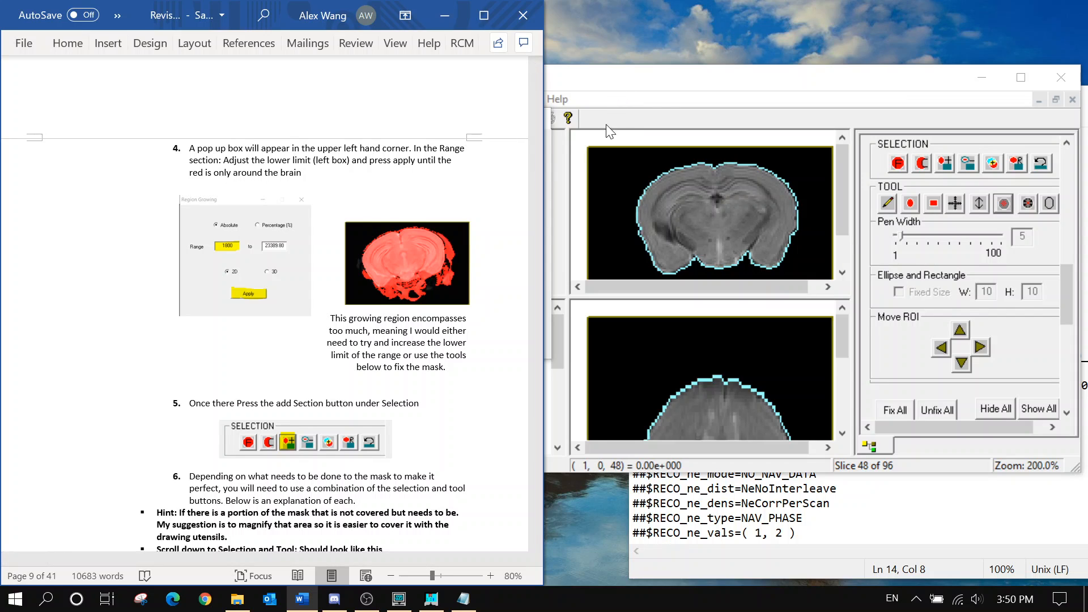
click(553, 148)
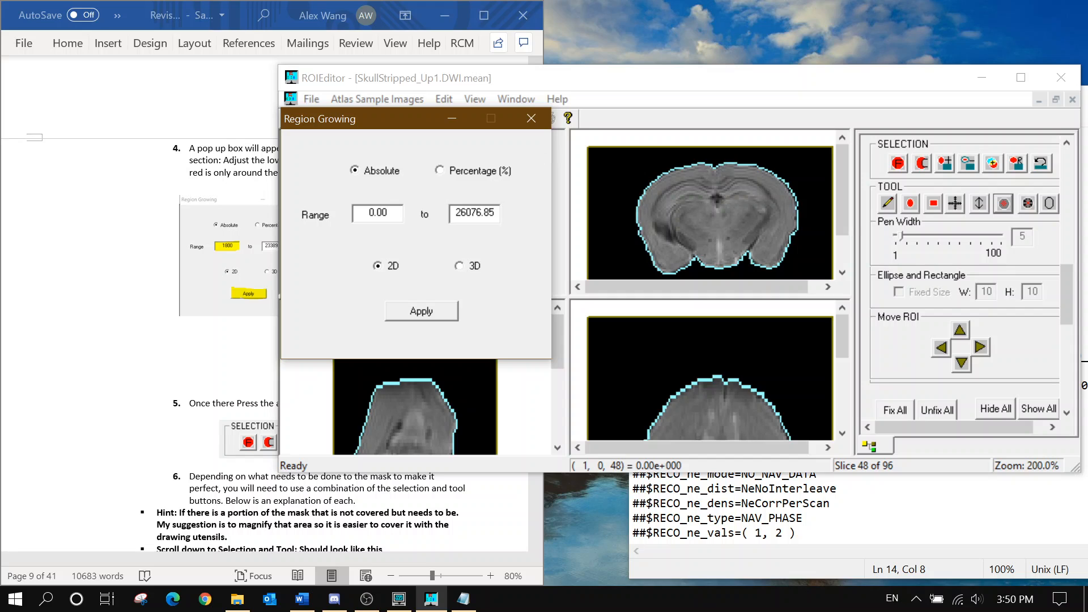
Close the Region Growing settings and read ahead to step 10 on masking B0
click(198, 348)
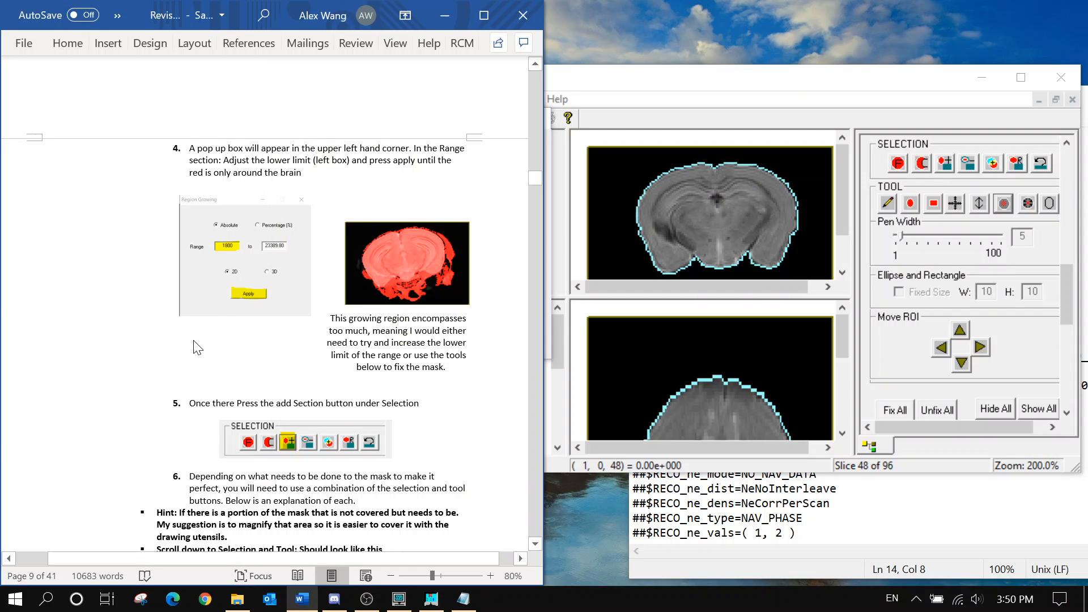
scroll(198, 348, down, 1)
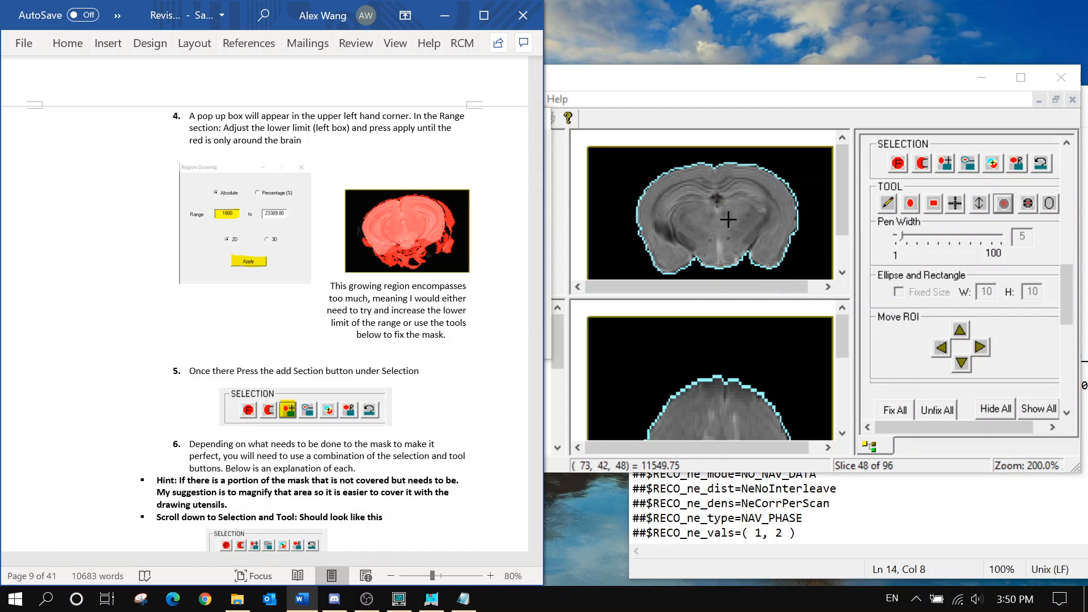
click(716, 100)
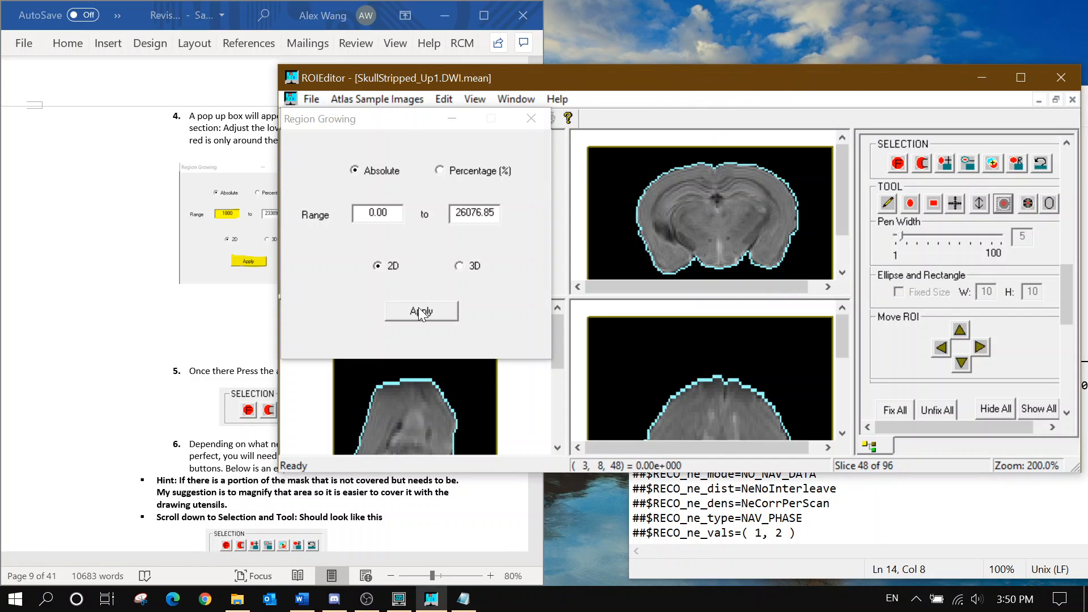
click(530, 119)
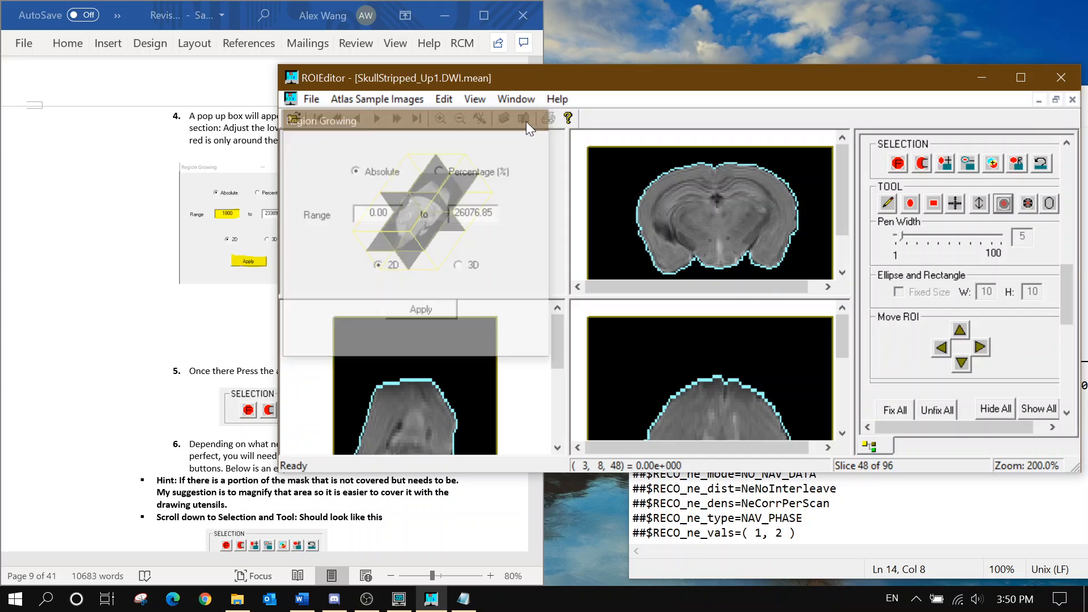
click(158, 315)
scroll(158, 315, down, 8)
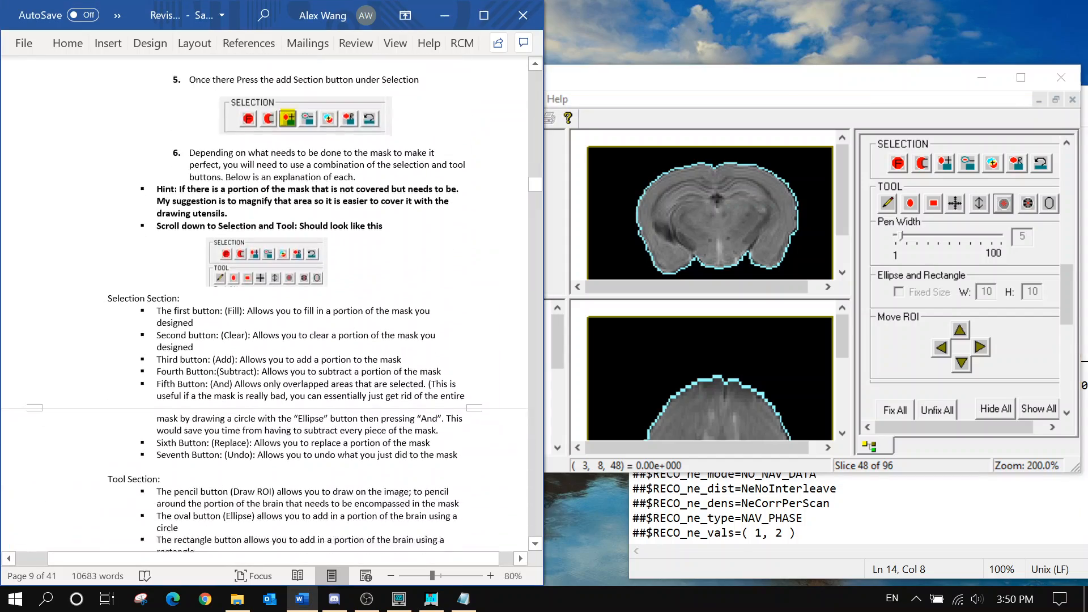
scroll(272, 305, down, 12)
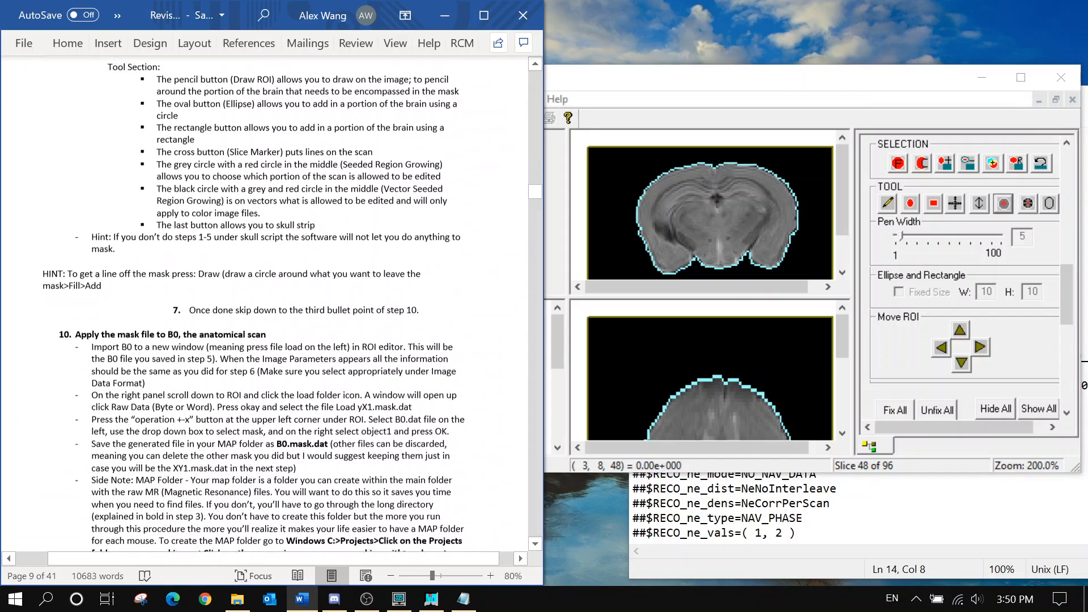
scroll(272, 304, down, 2)
scroll(272, 304, down, 3)
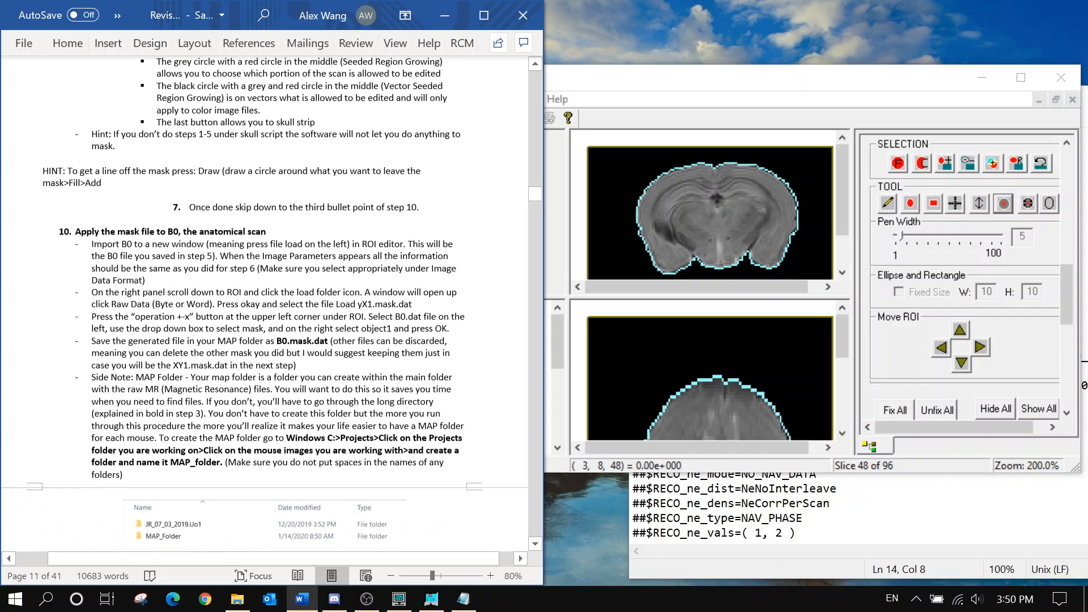
scroll(272, 304, down, 2)
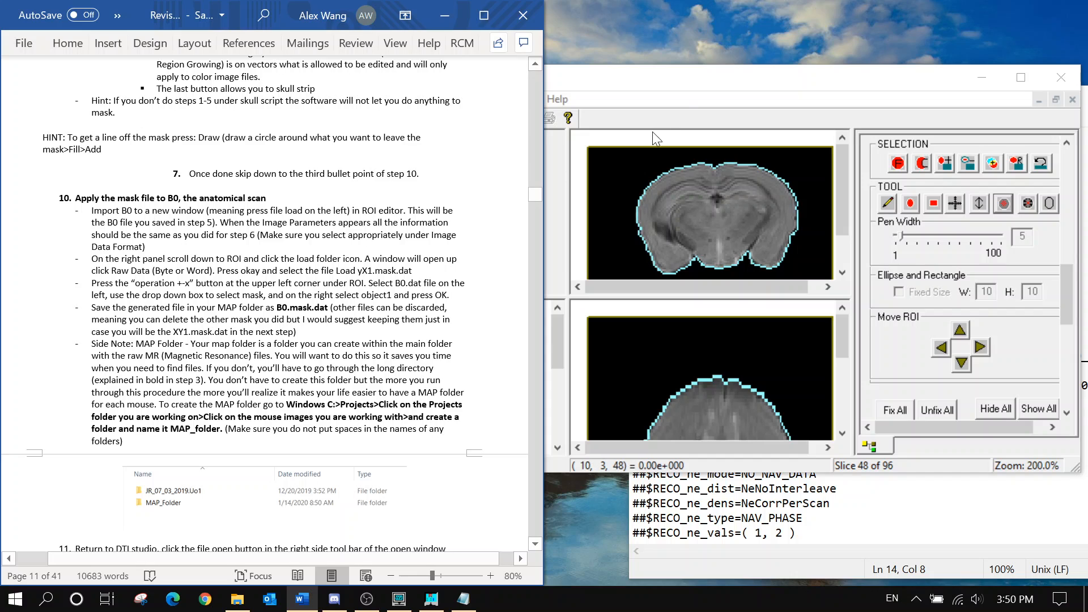
Choose the B0 file from Map Folder to load into a new window
click(707, 72)
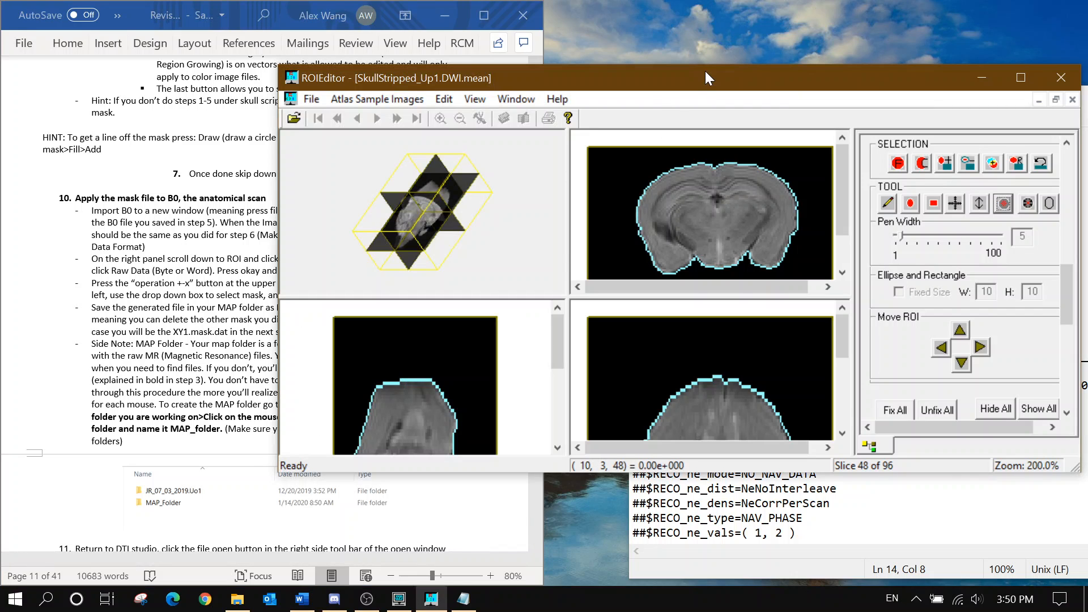
click(293, 118)
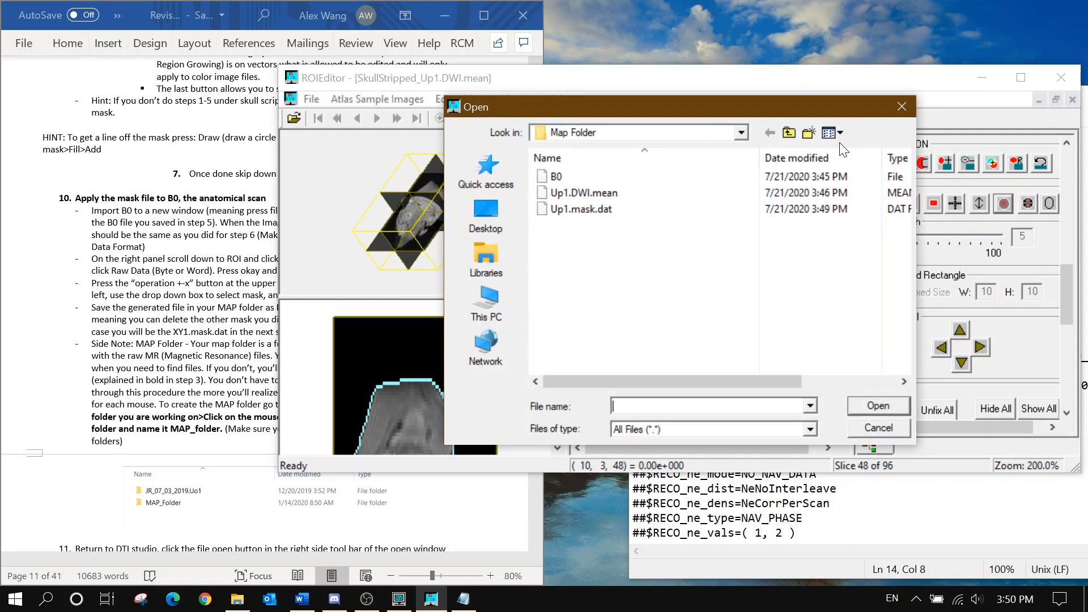
click(900, 106)
click(311, 99)
click(328, 122)
click(197, 269)
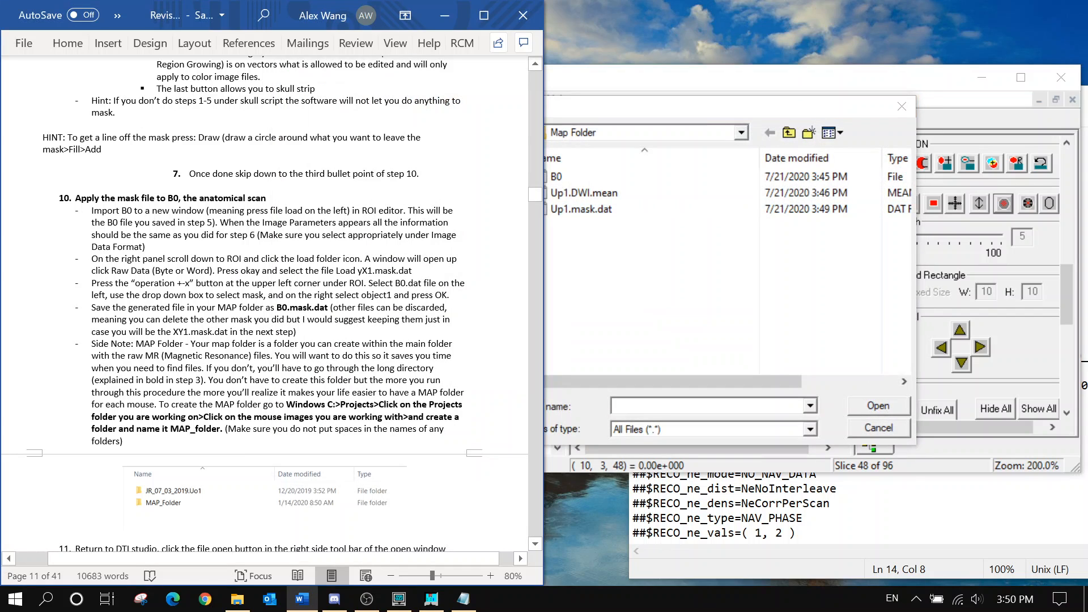
click(600, 175)
click(869, 406)
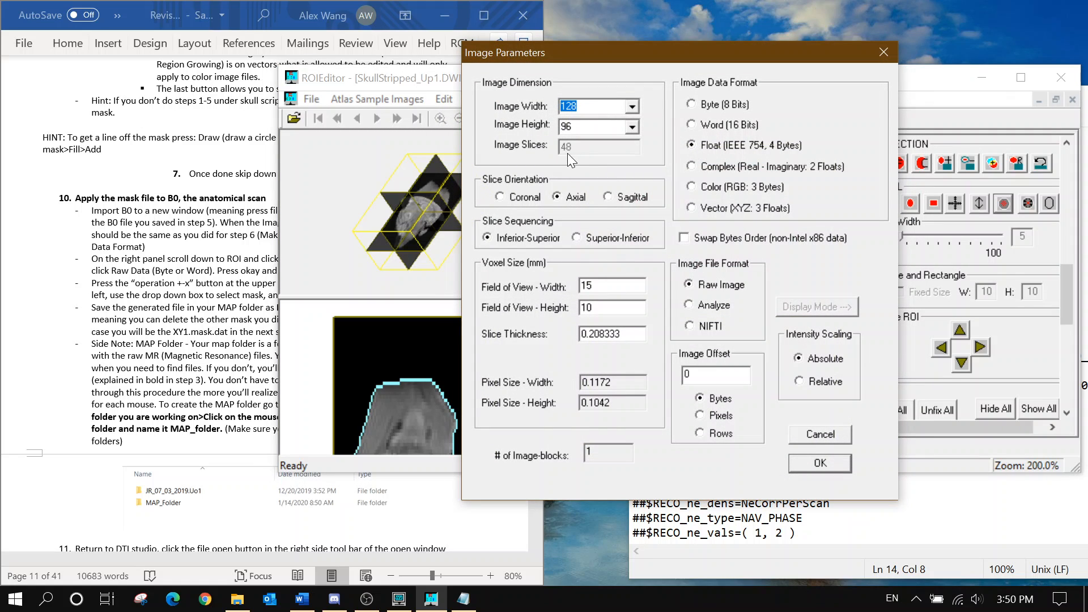
Load B0 as 128×96 Word (16 Bits) raw data with 96 slices, zoomed to 200%
click(455, 604)
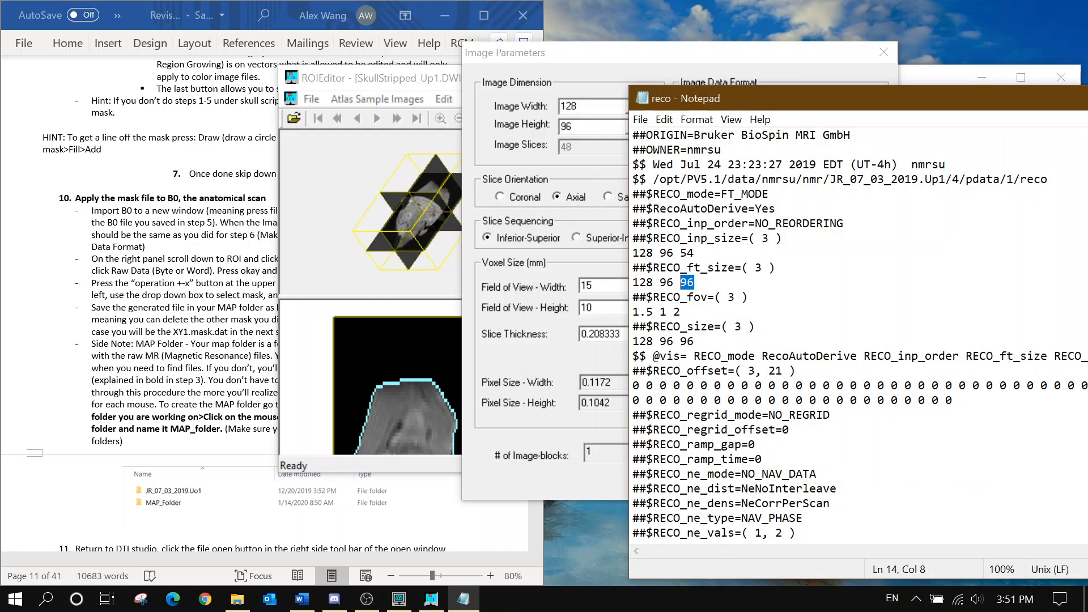
drag(970, 103, 818, 106)
click(970, 102)
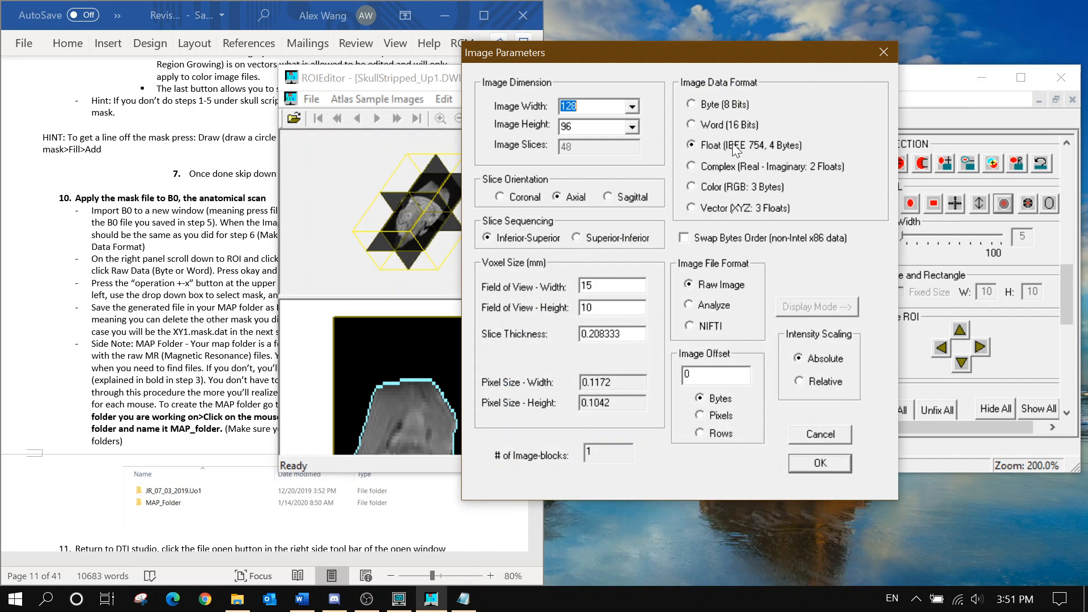
click(721, 128)
click(796, 461)
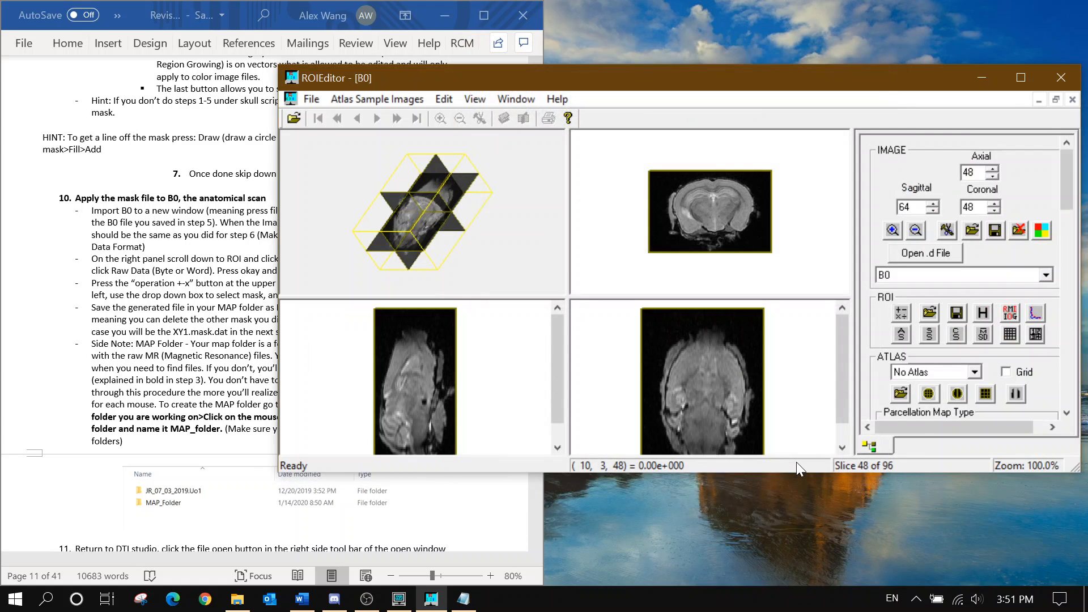
click(894, 233)
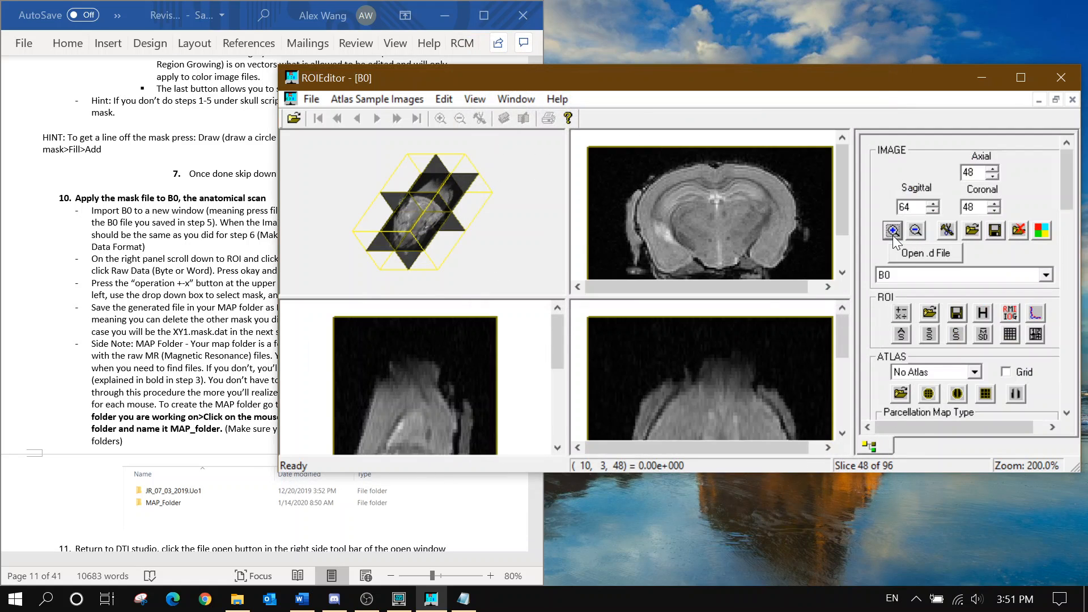
click(215, 287)
scroll(215, 288, down, 1)
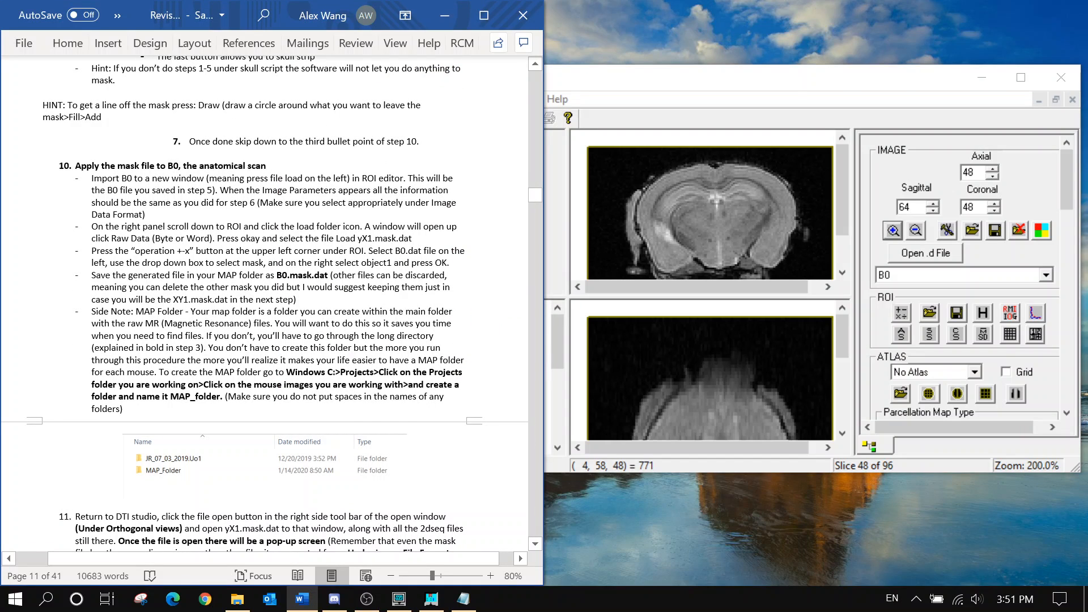
scroll(264, 304, down, 1)
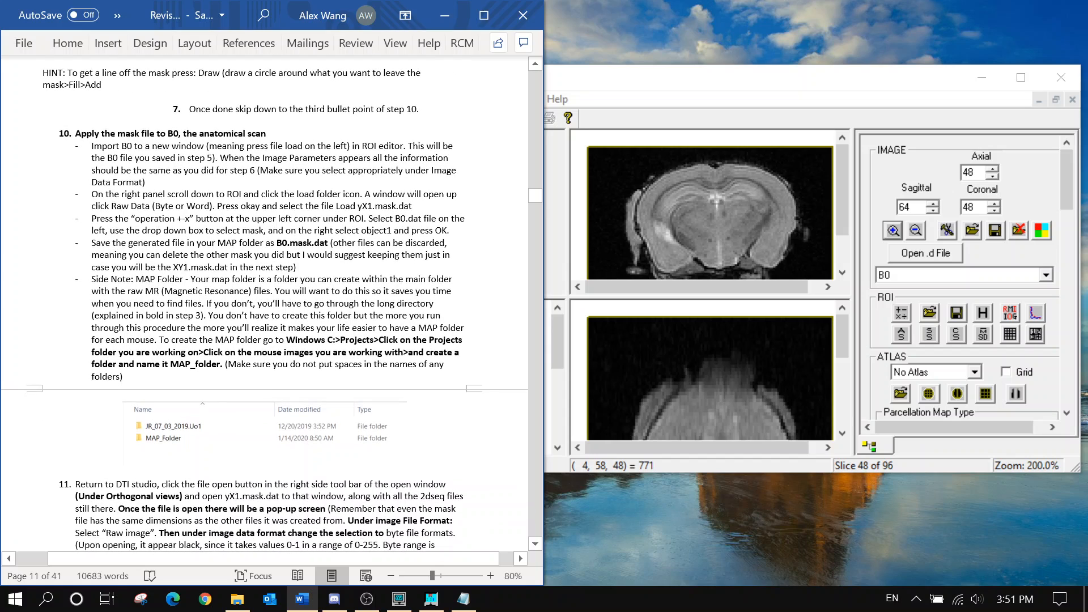
Load Up1.mask.dat onto B0 as a Raw Data (Byte or Word) ROI
click(930, 313)
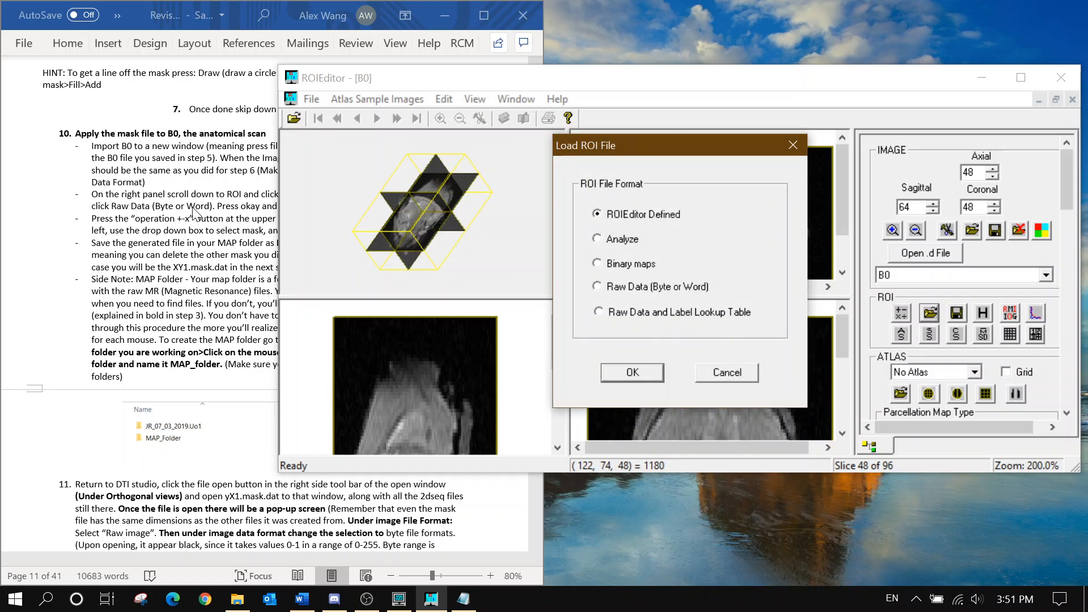
click(640, 286)
click(633, 372)
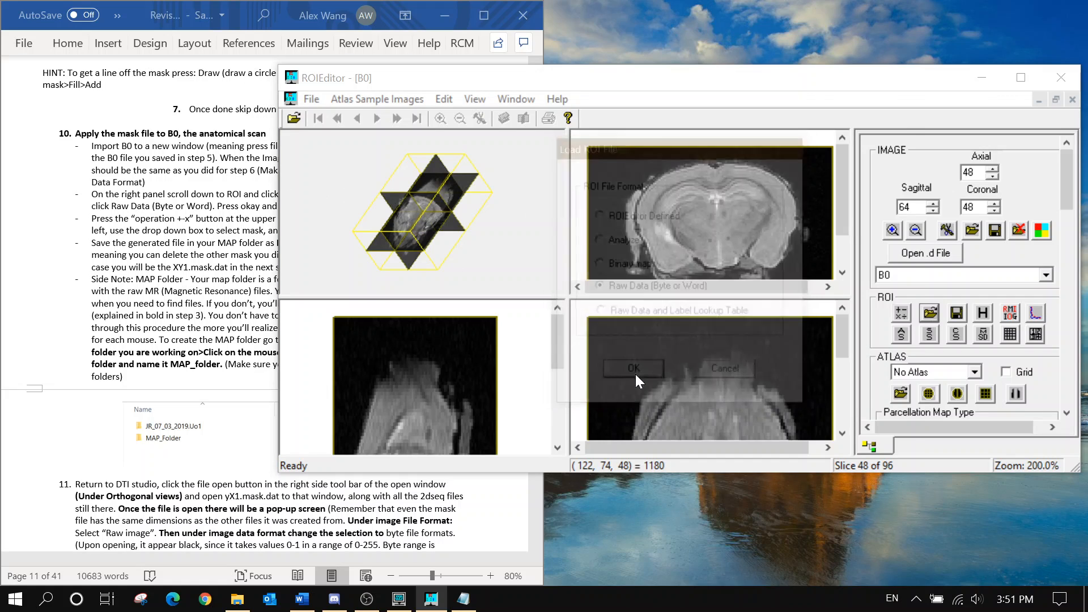
click(623, 177)
click(253, 233)
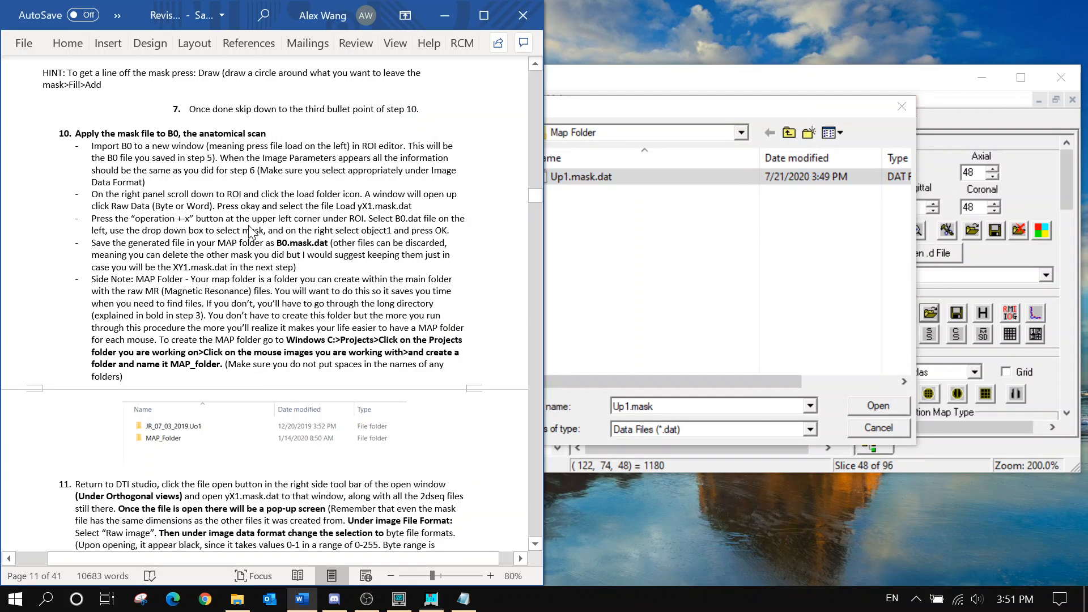
click(613, 229)
click(574, 180)
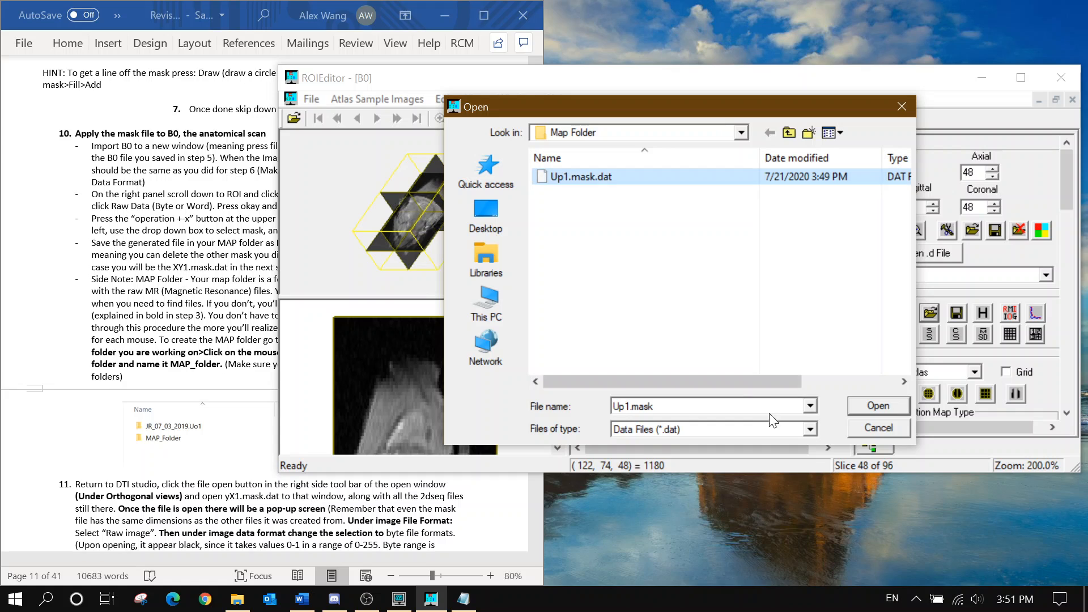
click(877, 405)
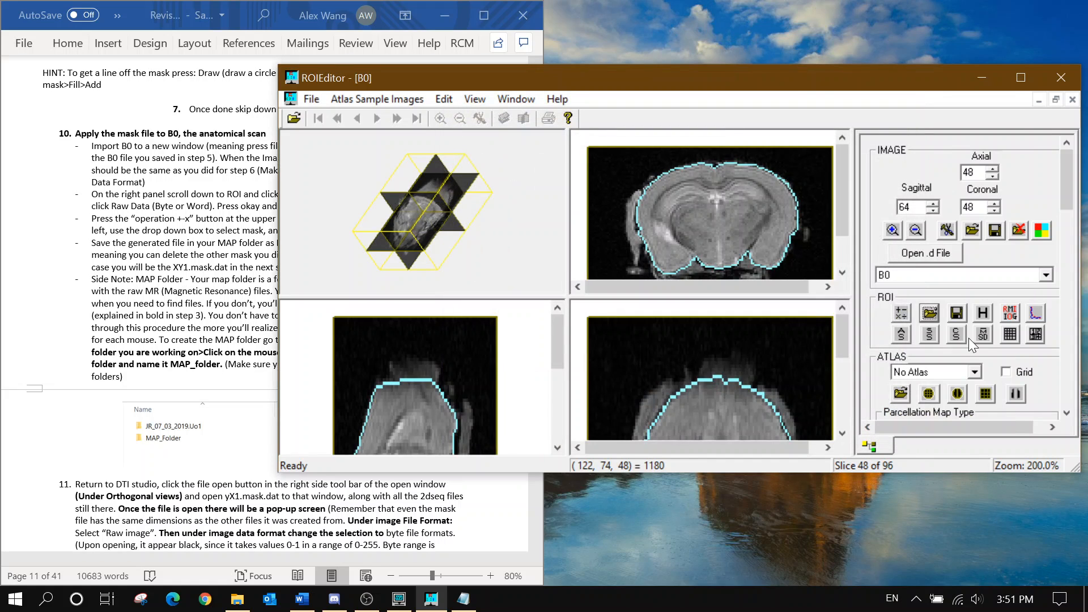
click(254, 250)
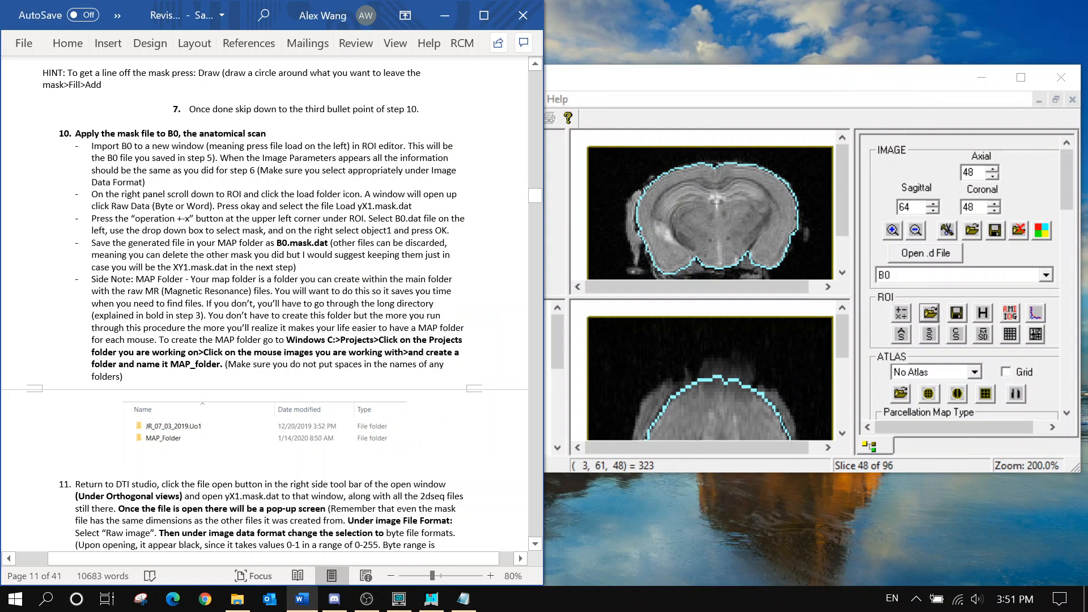
Set the ROI operation to Mask and pick Object 1 as the mask
scroll(254, 250, down, 1)
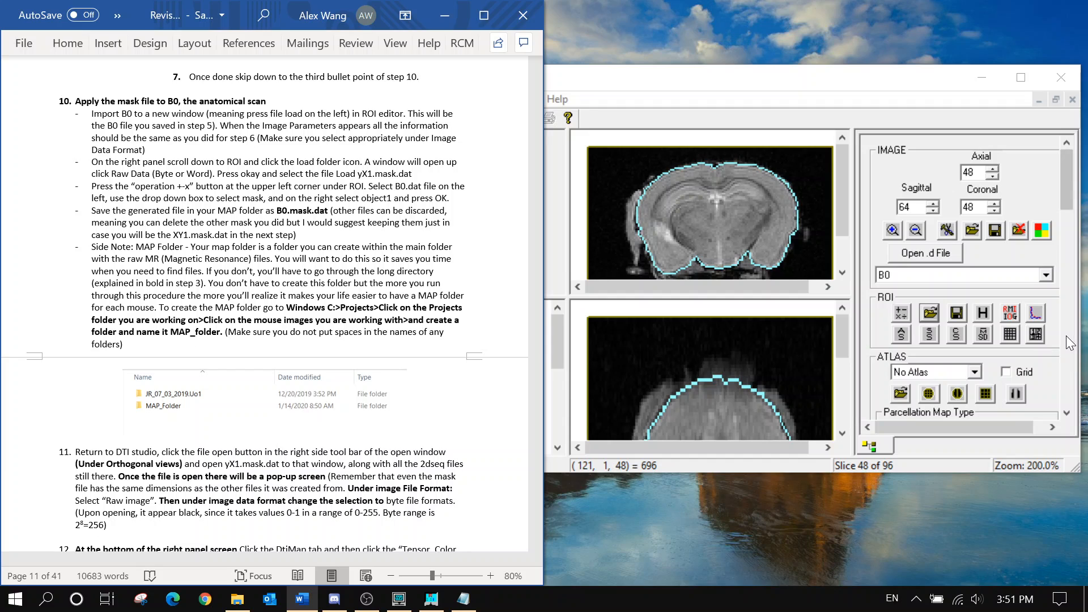
click(906, 312)
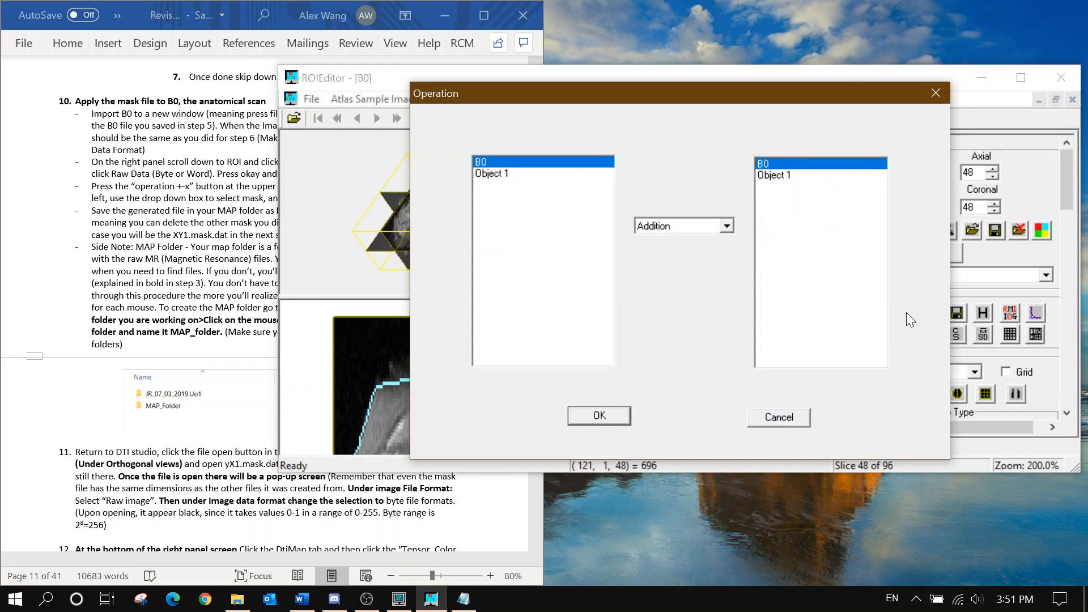
click(662, 226)
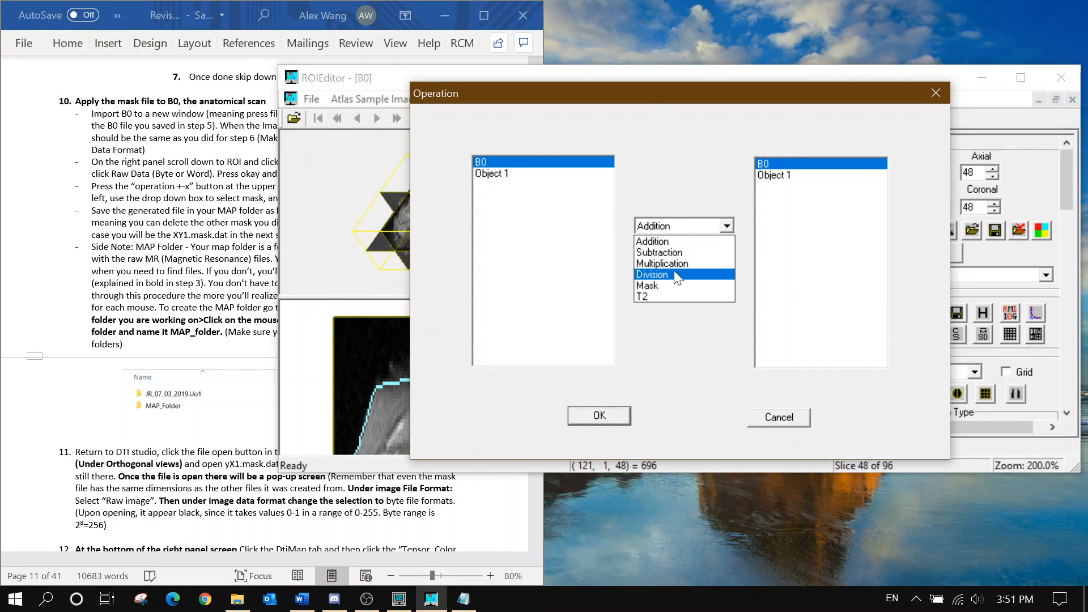
click(672, 285)
click(830, 175)
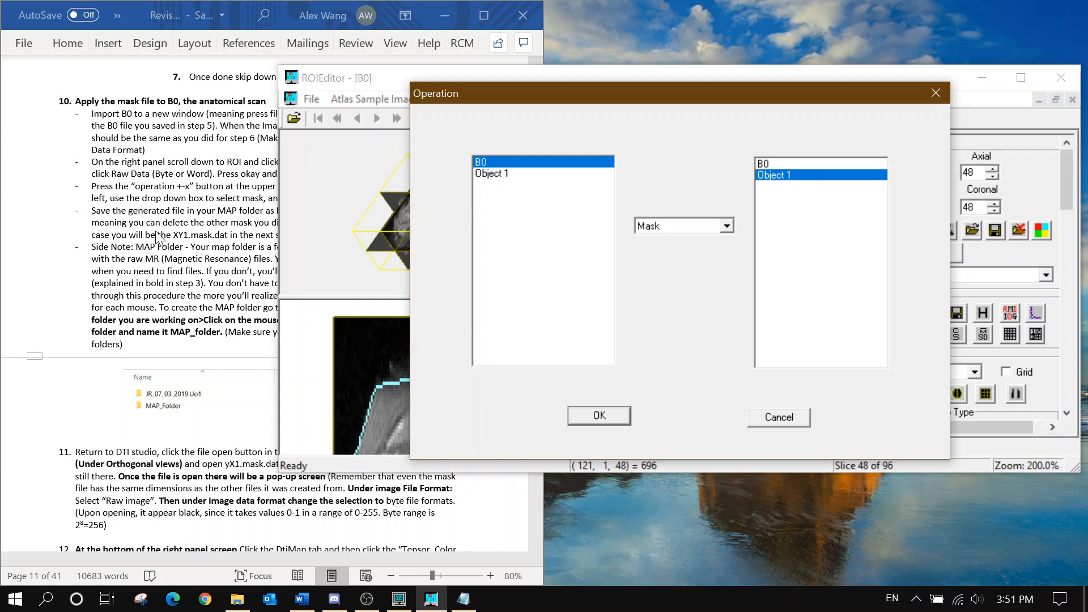
click(140, 250)
scroll(265, 309, down, 1)
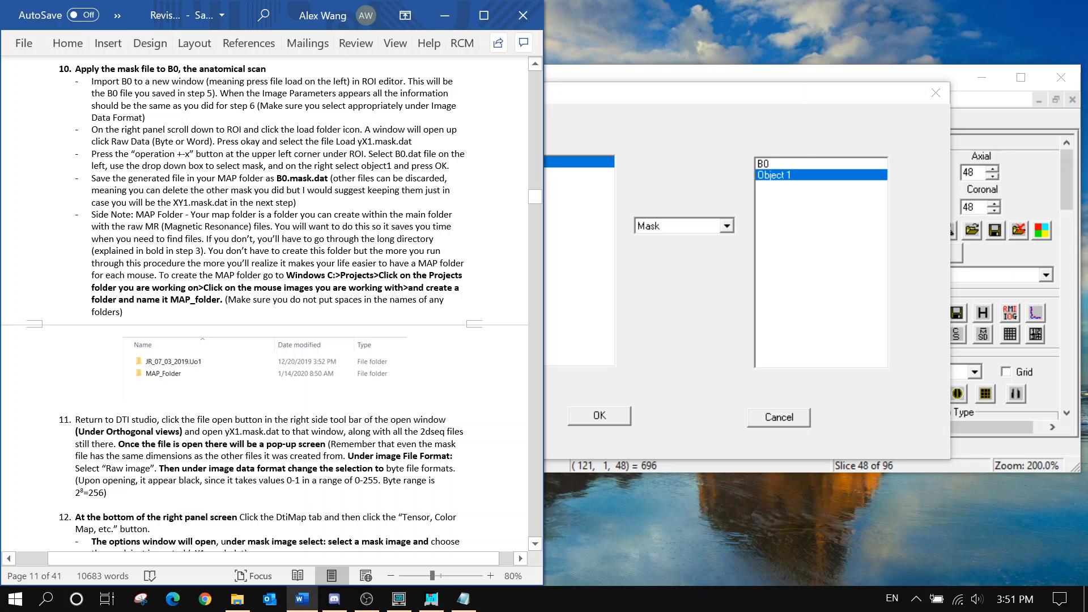
Confirm the Mask operation with Object 1 to create Mask_Object 1_B0
click(566, 158)
drag(163, 165, 258, 166)
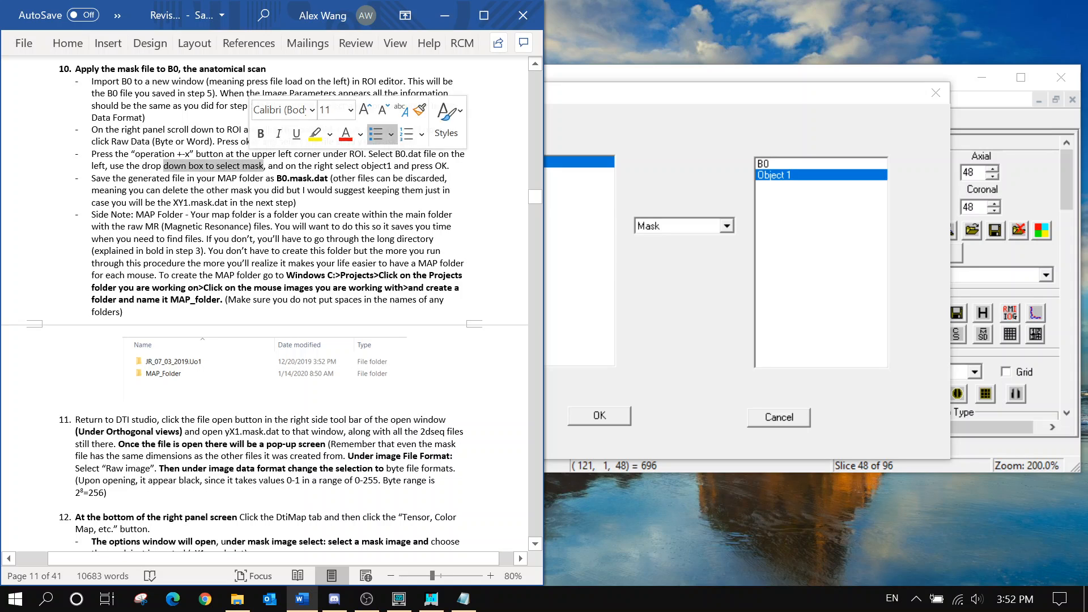
click(696, 226)
click(671, 287)
key(alt+Tab)
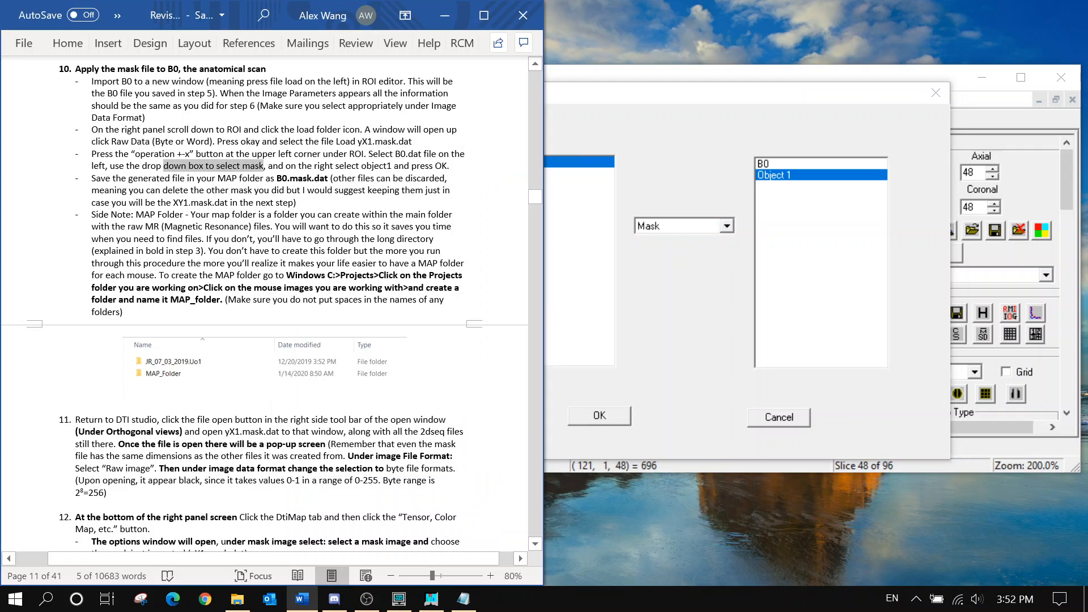
click(703, 384)
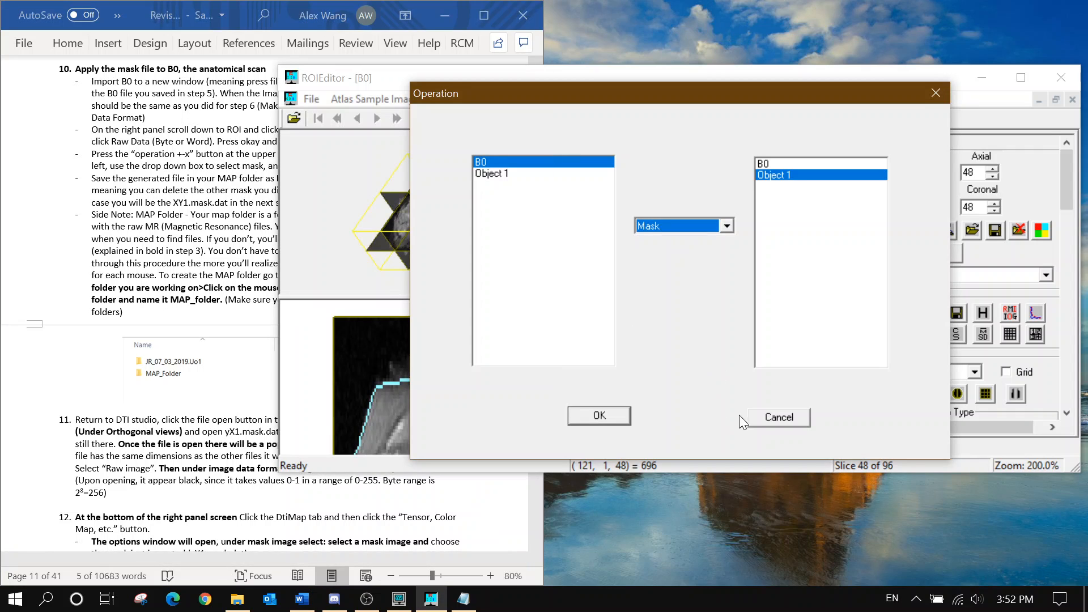
click(591, 418)
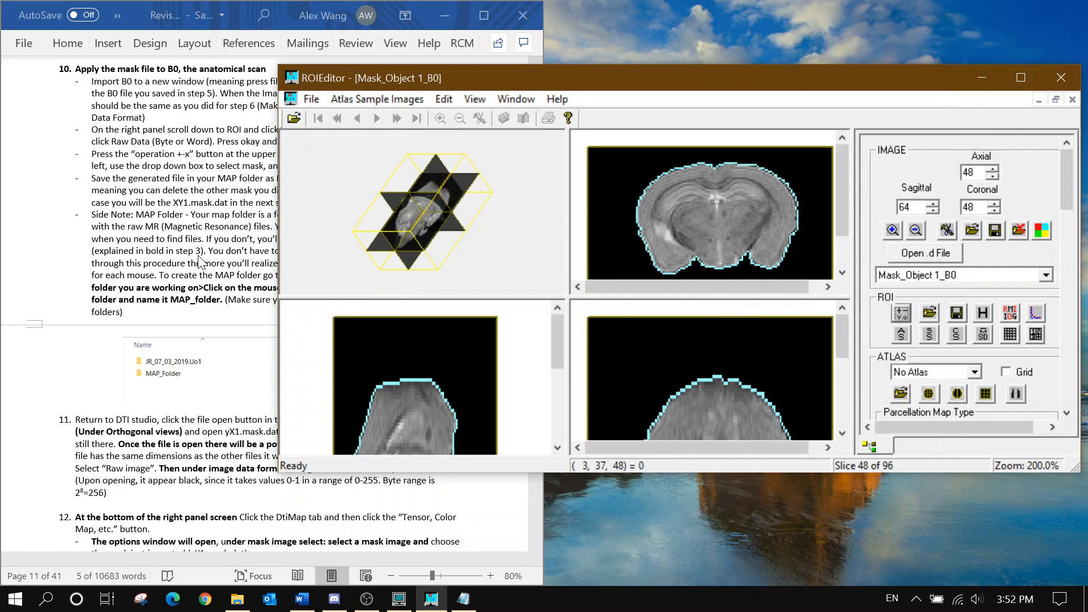
key(alt+Tab)
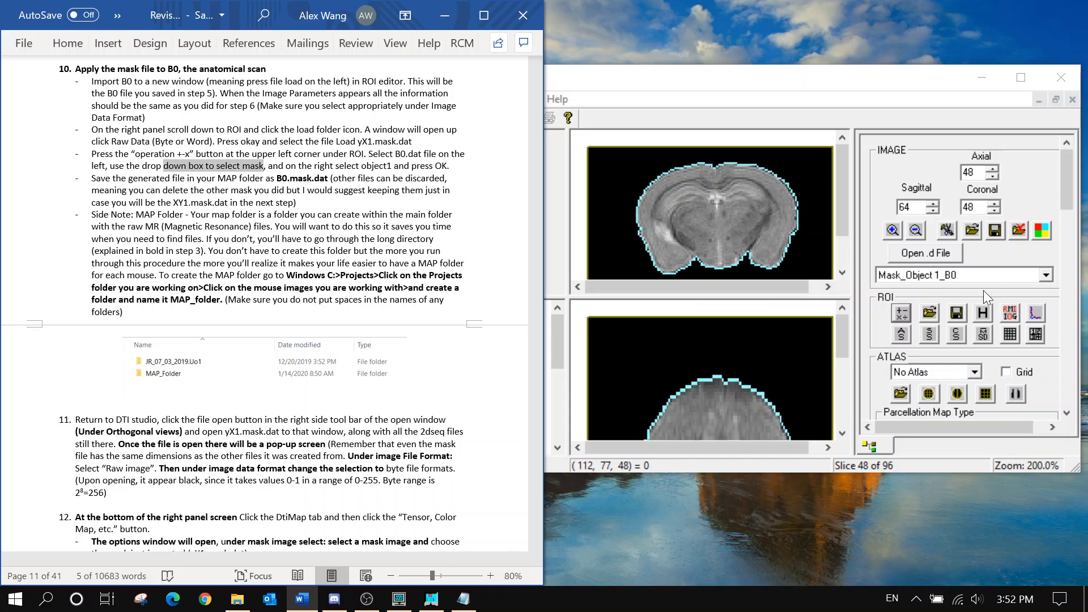
Save the Mask_Object 1_B0 image as B0.mask
click(1000, 232)
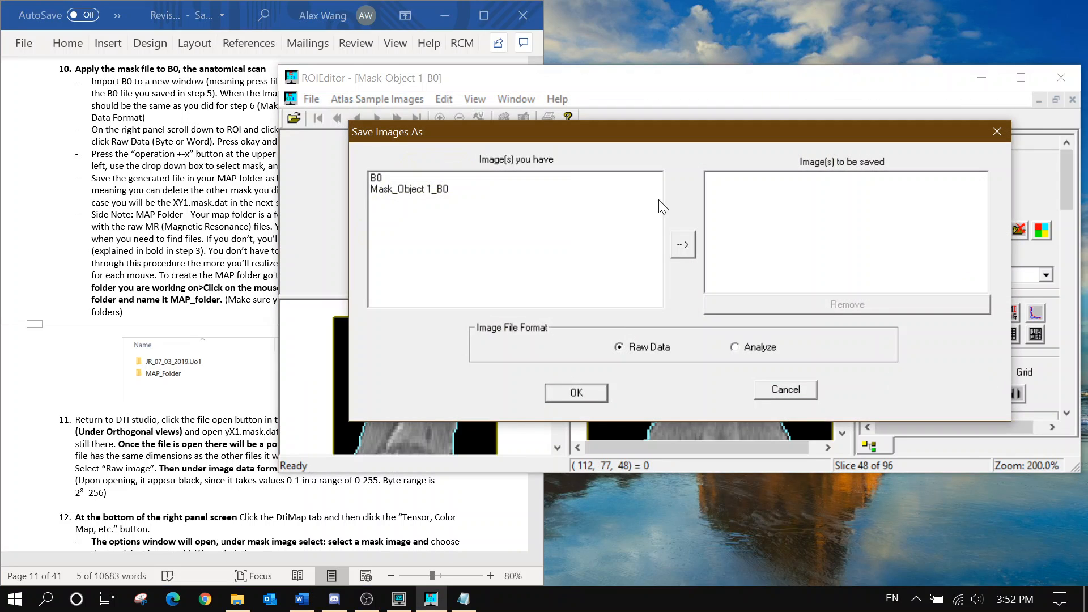
click(562, 190)
click(683, 244)
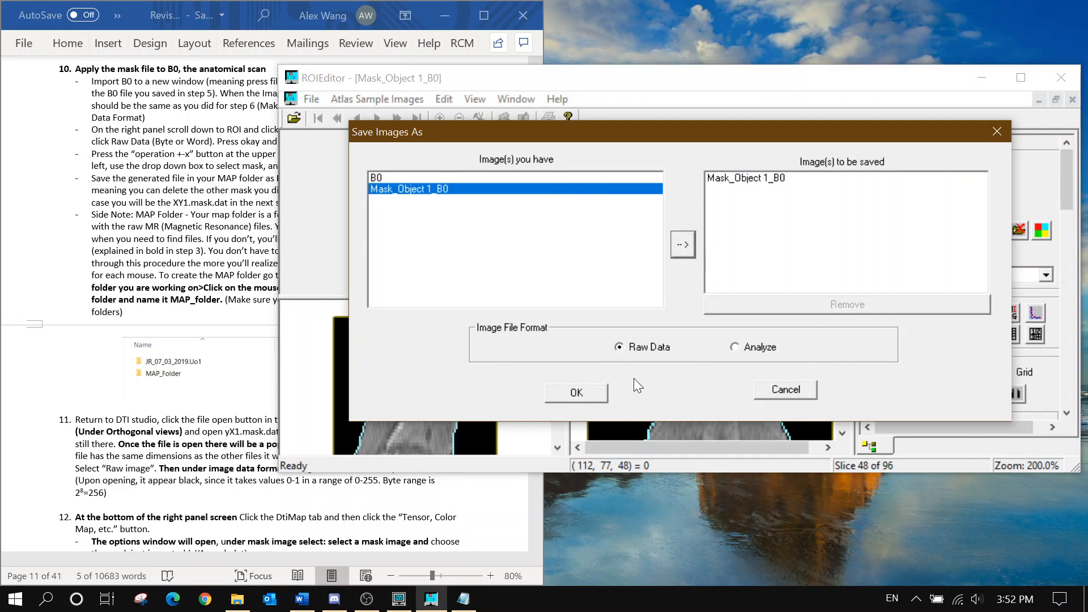
click(589, 397)
text(B)
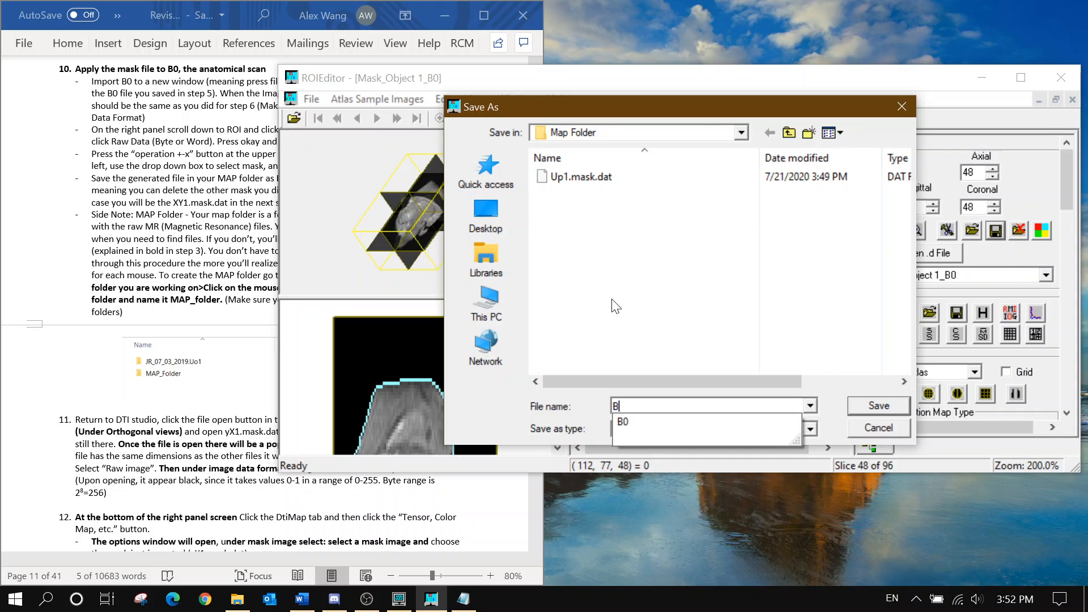
text(0.mask)
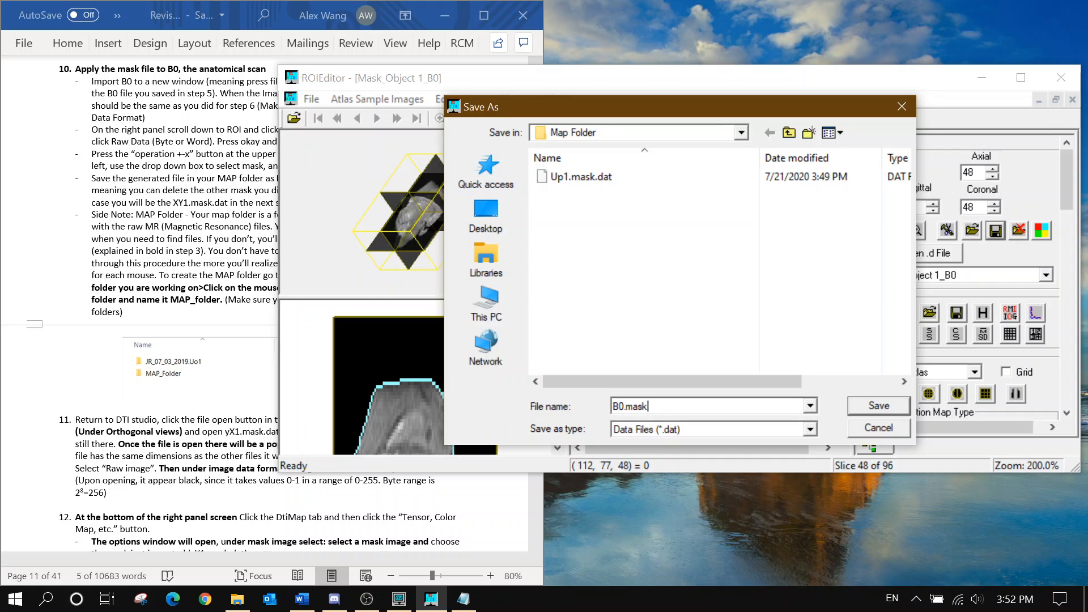
click(882, 403)
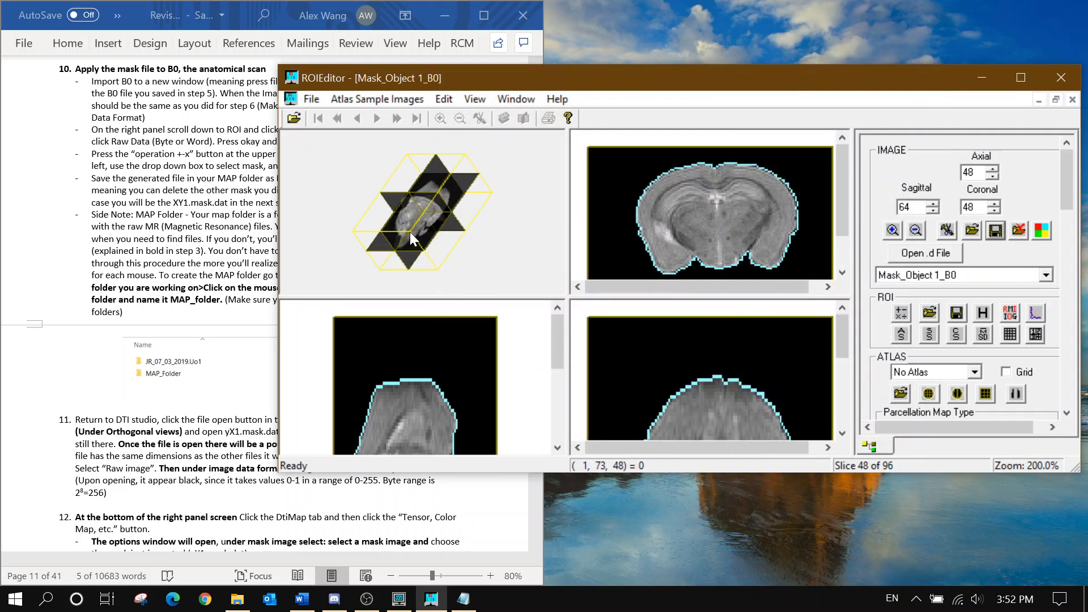
Read instruction steps 11–12 and minimize the ROIEditor window
click(204, 234)
click(209, 163)
scroll(208, 162, down, 2)
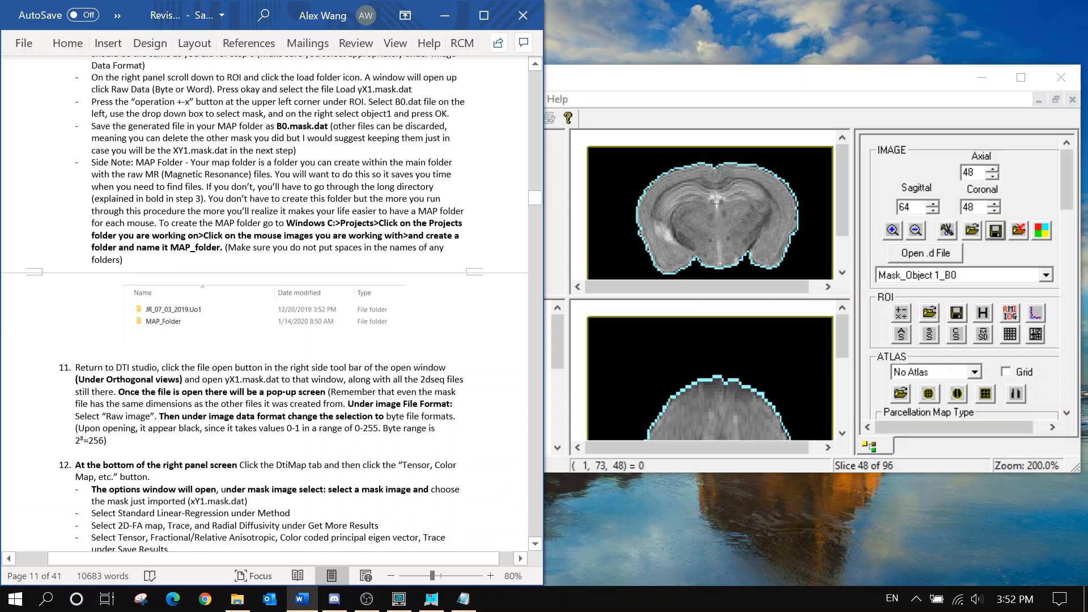
drag(164, 235, 145, 235)
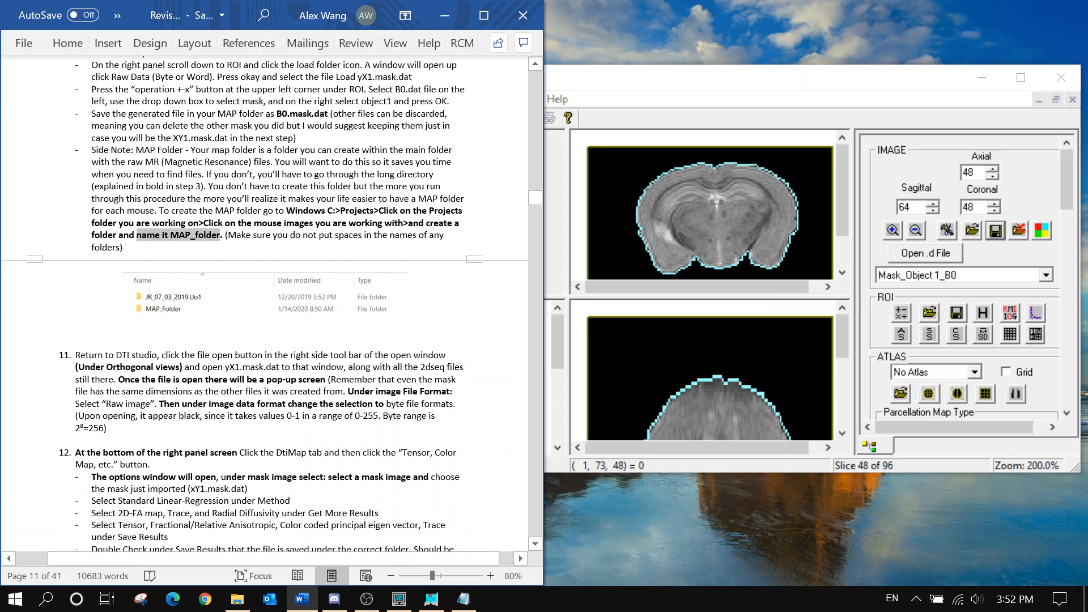
click(163, 237)
scroll(163, 236, down, 5)
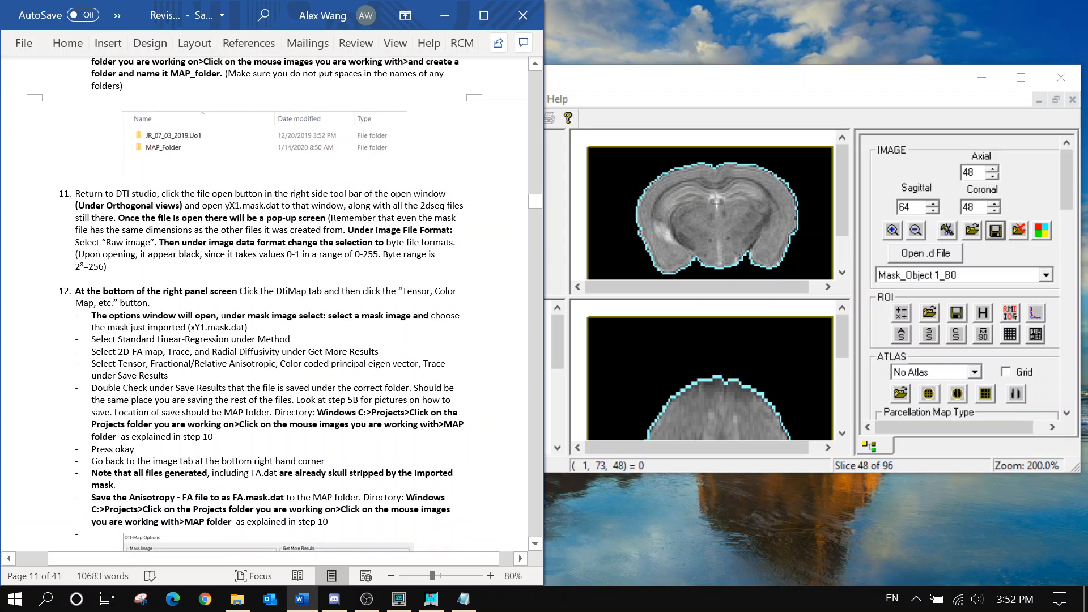
click(985, 74)
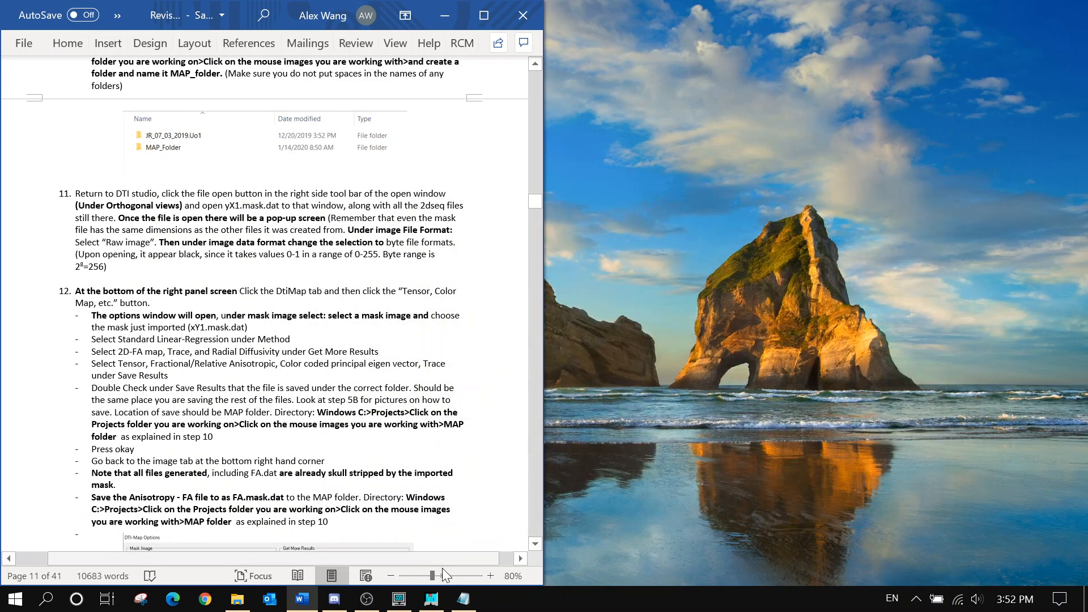
Restore DTI-Studio and open Up1.mask.dat from Map Folder into the Orthogonal Views
click(399, 598)
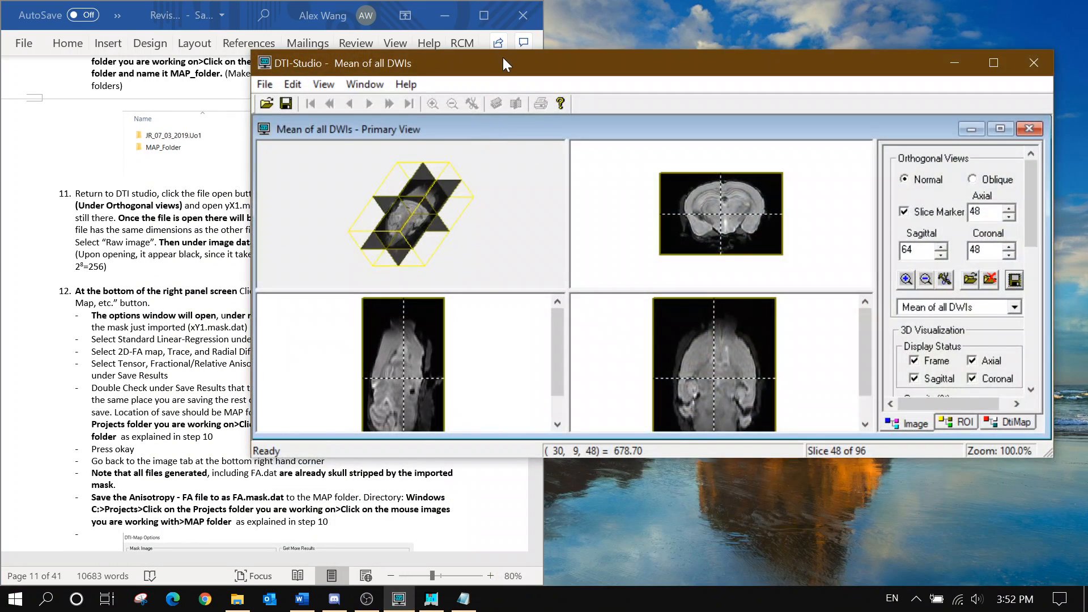
mouse_move(504, 59)
mouse_down()
mouse_move(735, 65)
mouse_move(687, 63)
mouse_move(611, 96)
mouse_move(498, 120)
mouse_move(502, 66)
mouse_up()
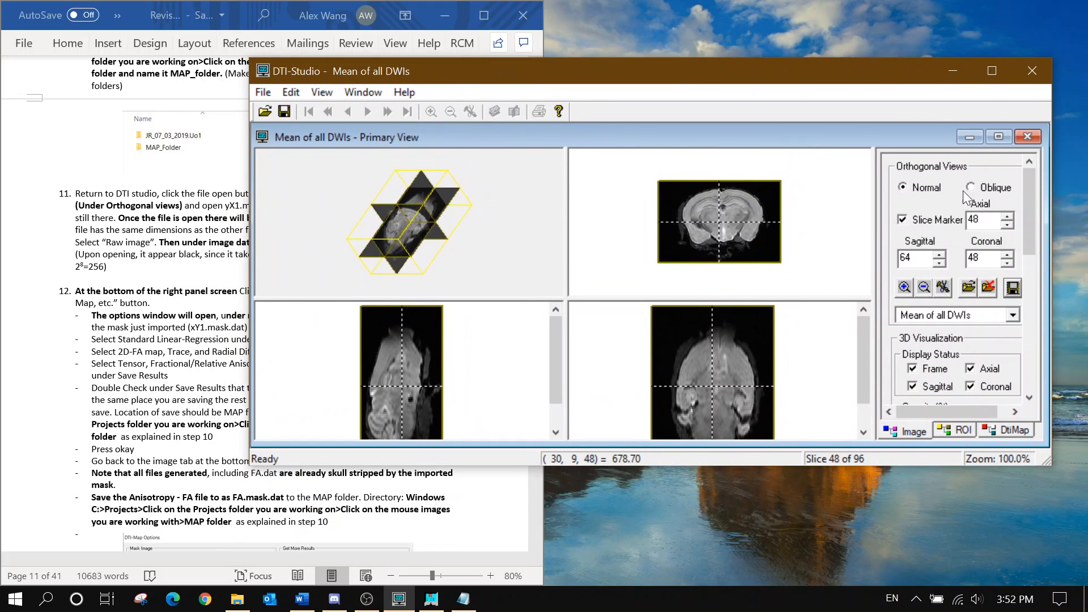
click(967, 292)
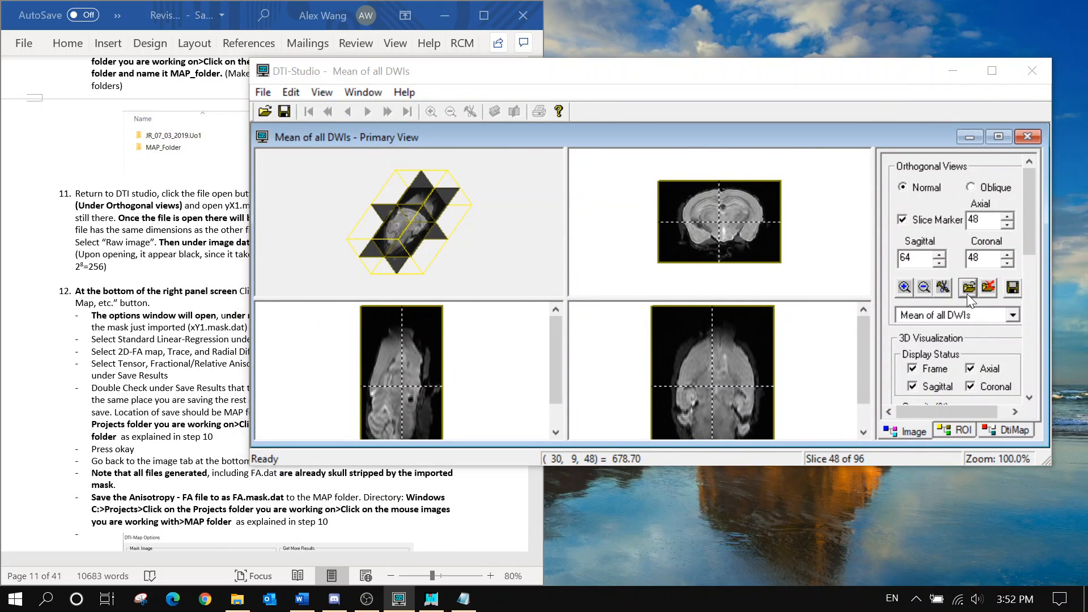
click(250, 74)
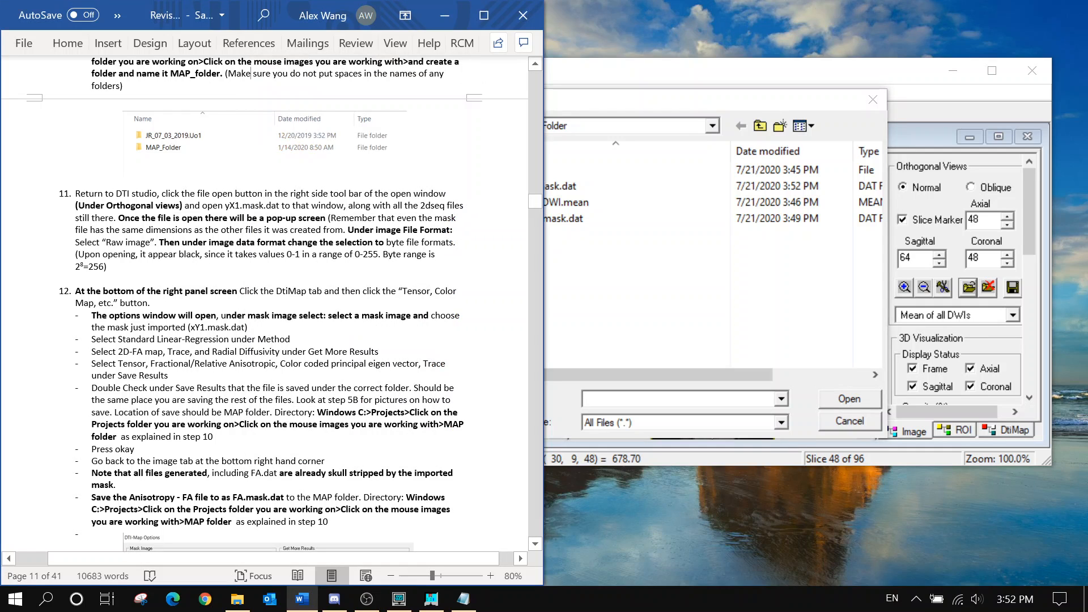
click(588, 270)
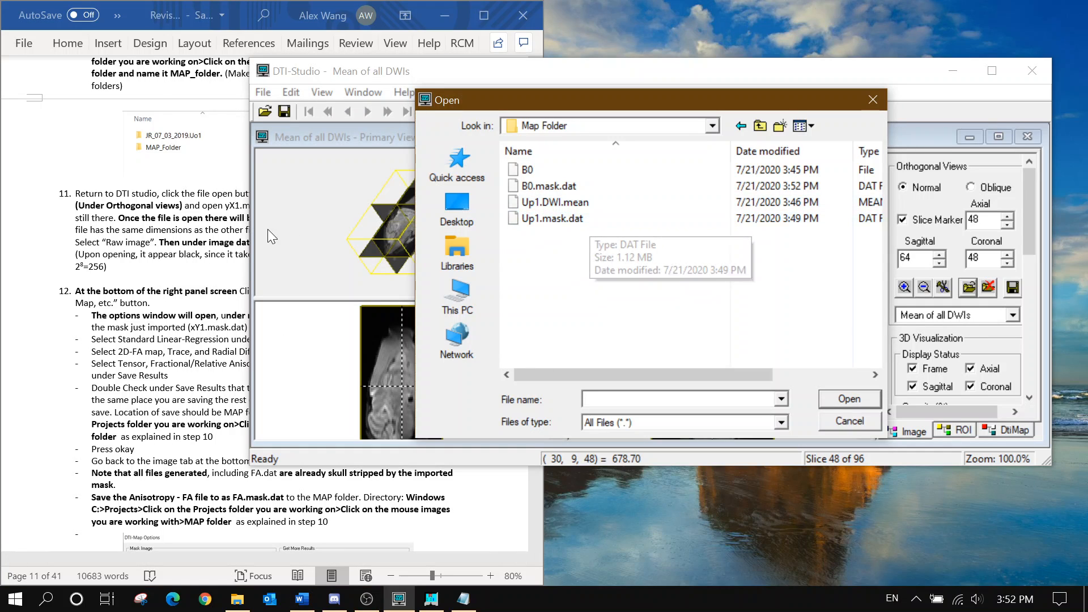
click(232, 227)
drag(226, 205, 281, 205)
click(585, 316)
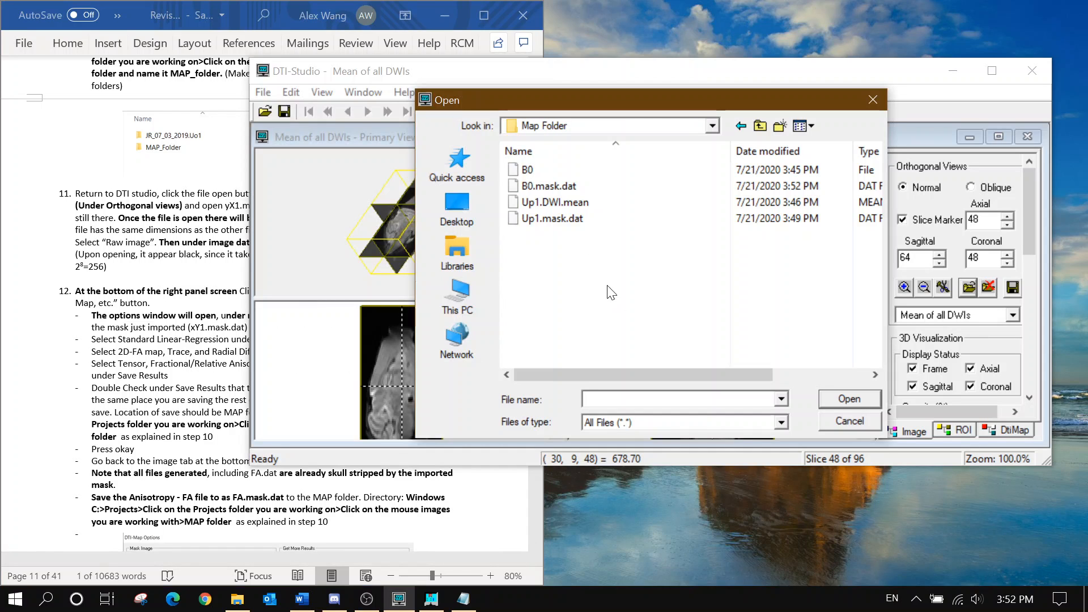
click(568, 226)
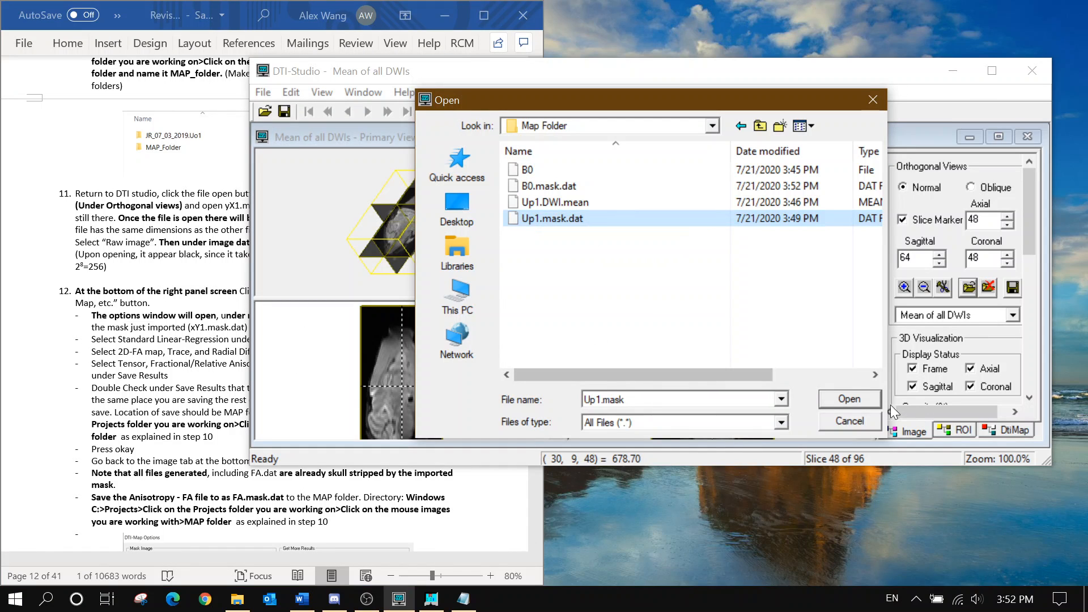
click(855, 395)
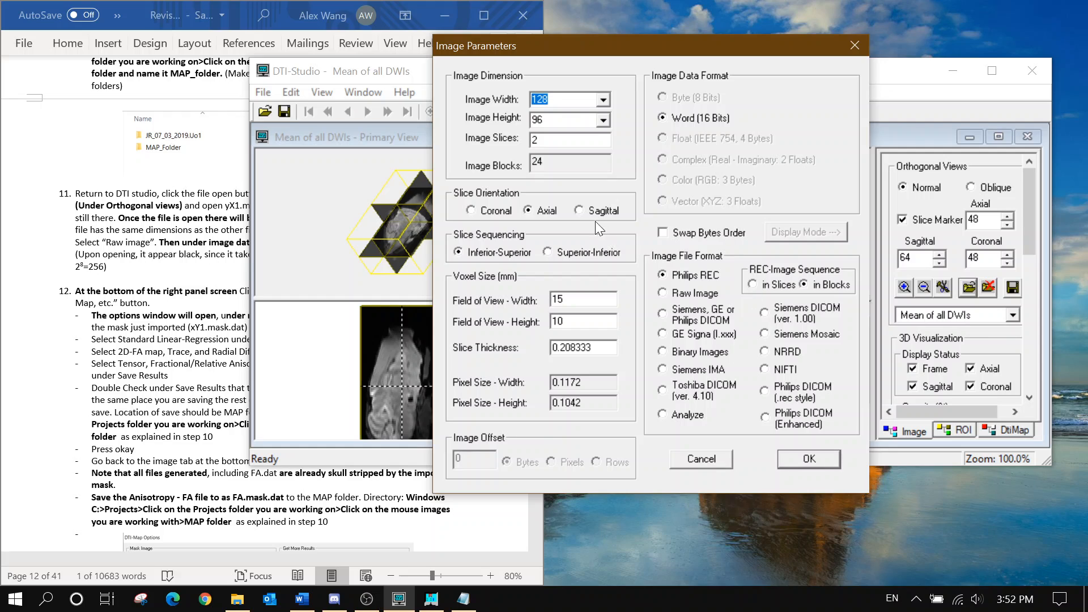
Load Up1.mask.dat as a Raw Image with Byte (8 Bits) data, appearing black across 96 slices
click(188, 205)
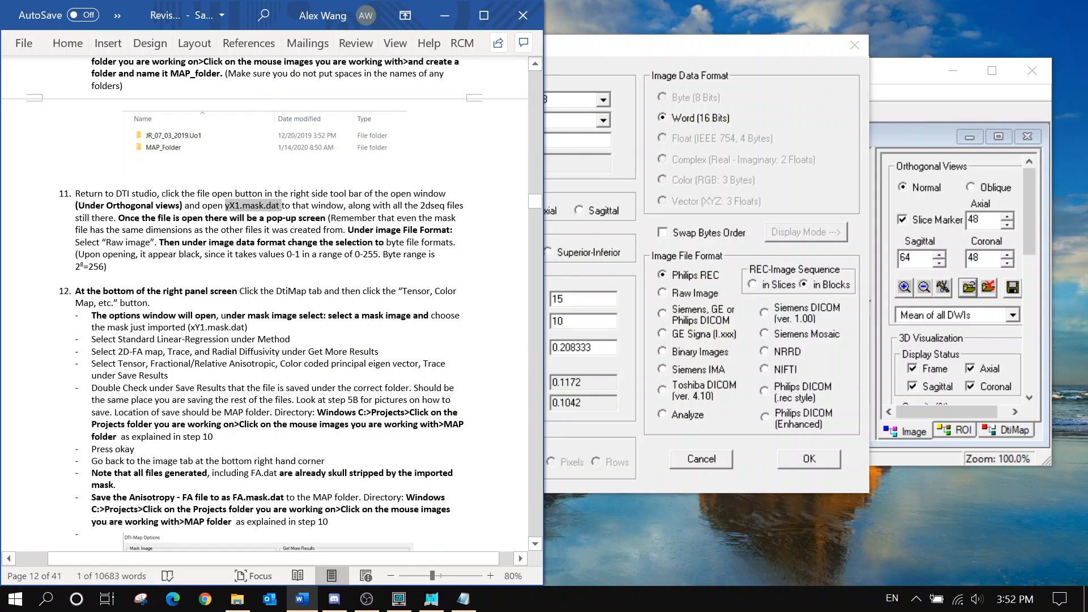
click(694, 292)
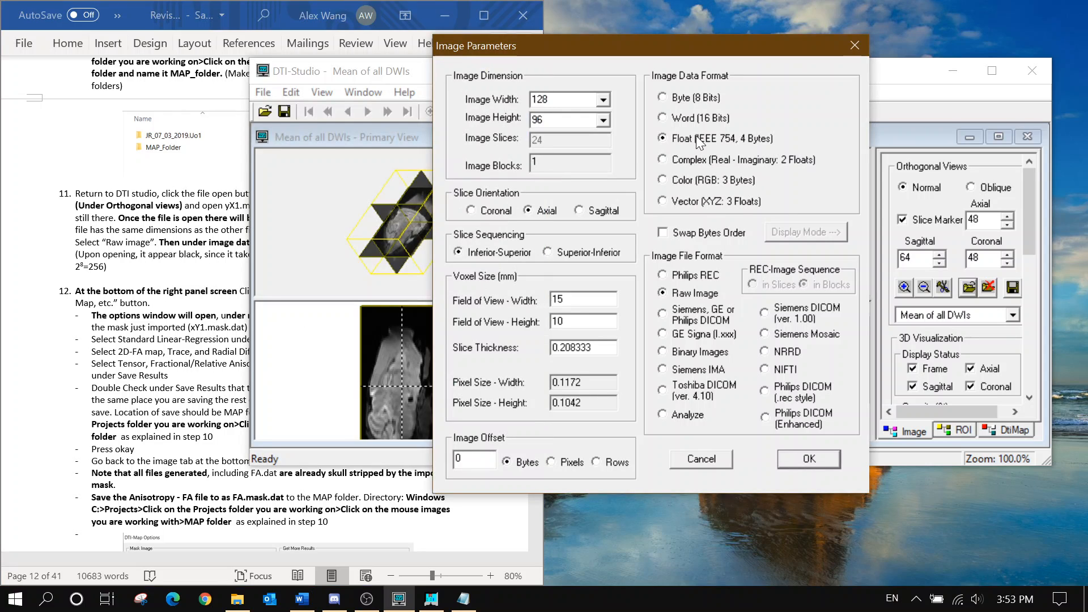
click(690, 100)
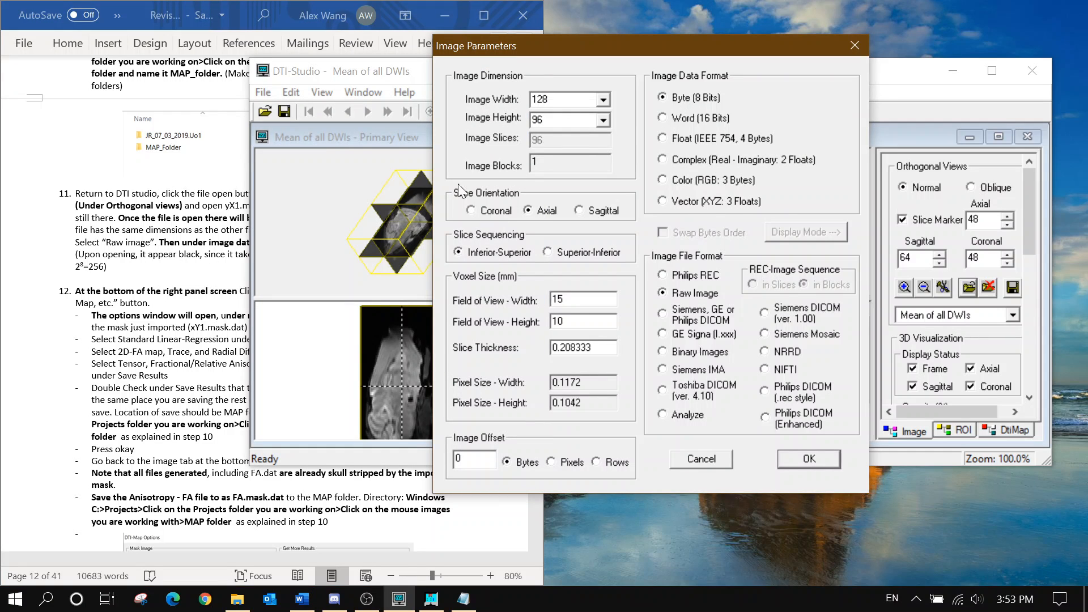
click(238, 229)
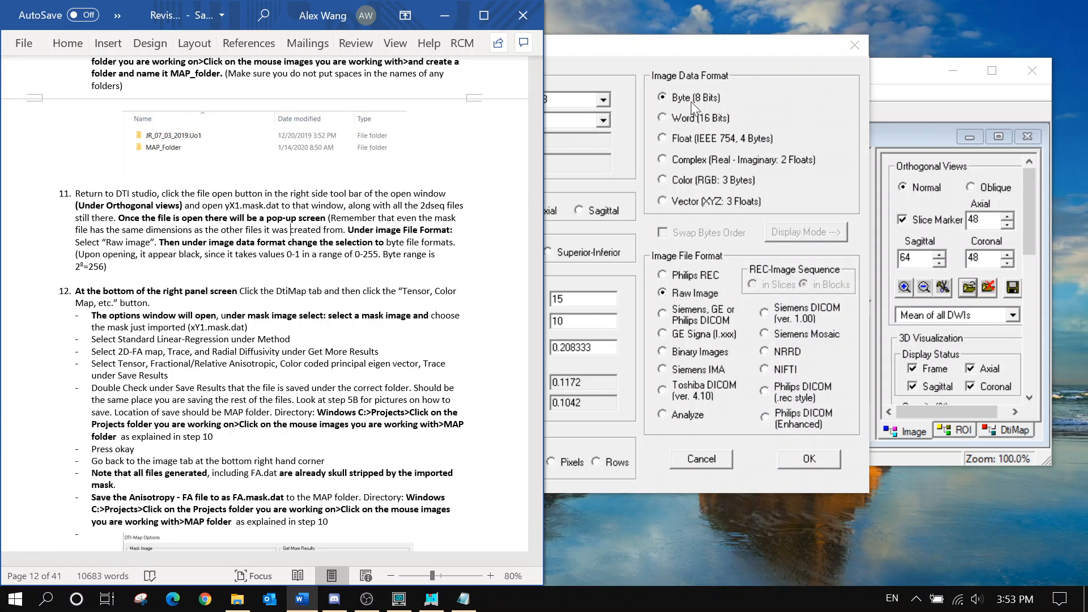
click(643, 64)
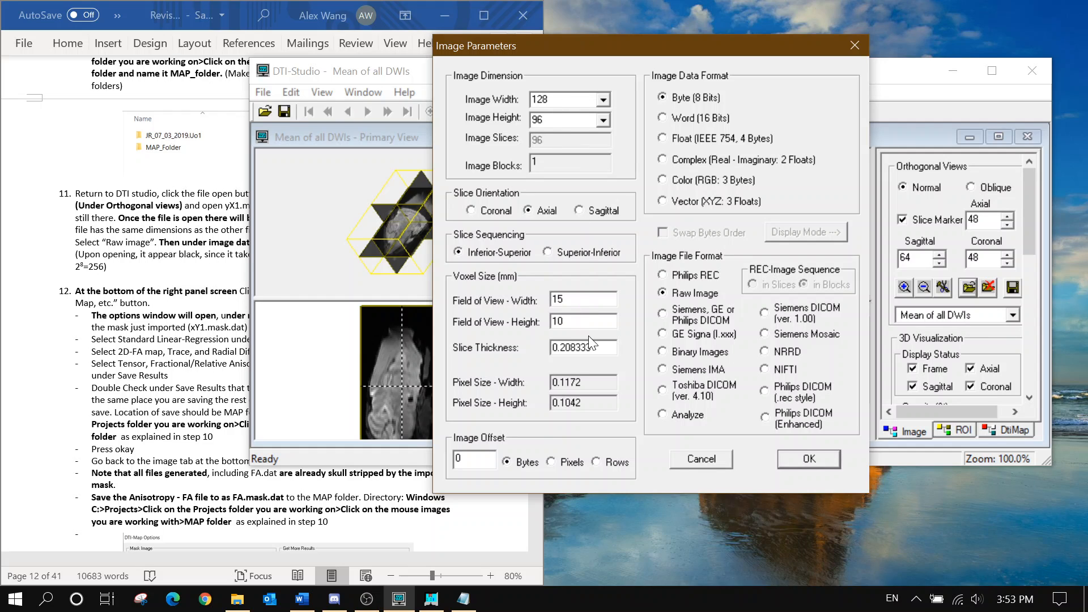
click(794, 462)
click(178, 260)
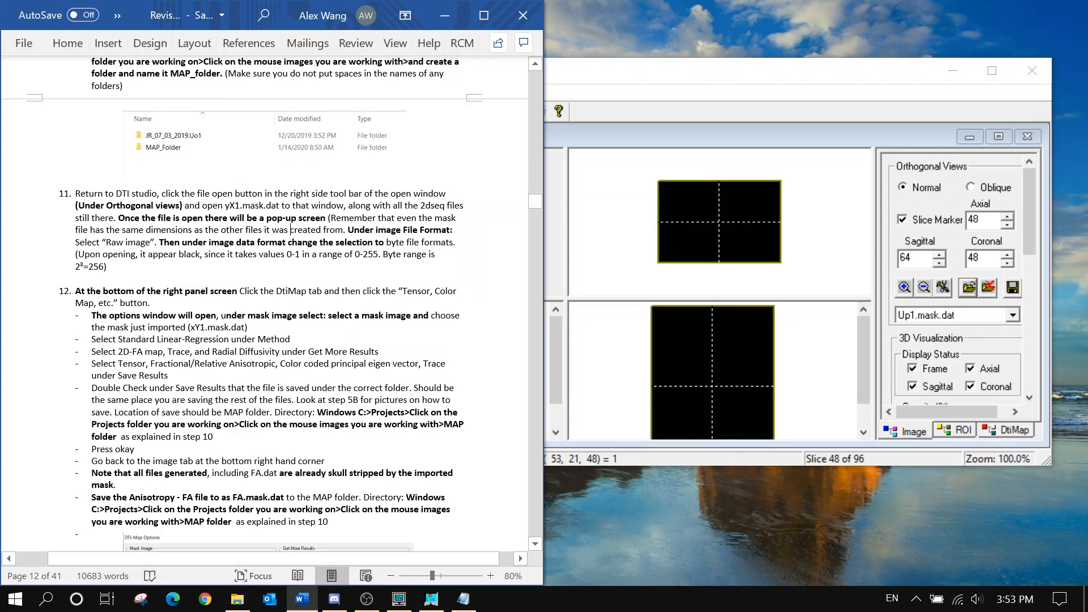
drag(103, 253, 309, 253)
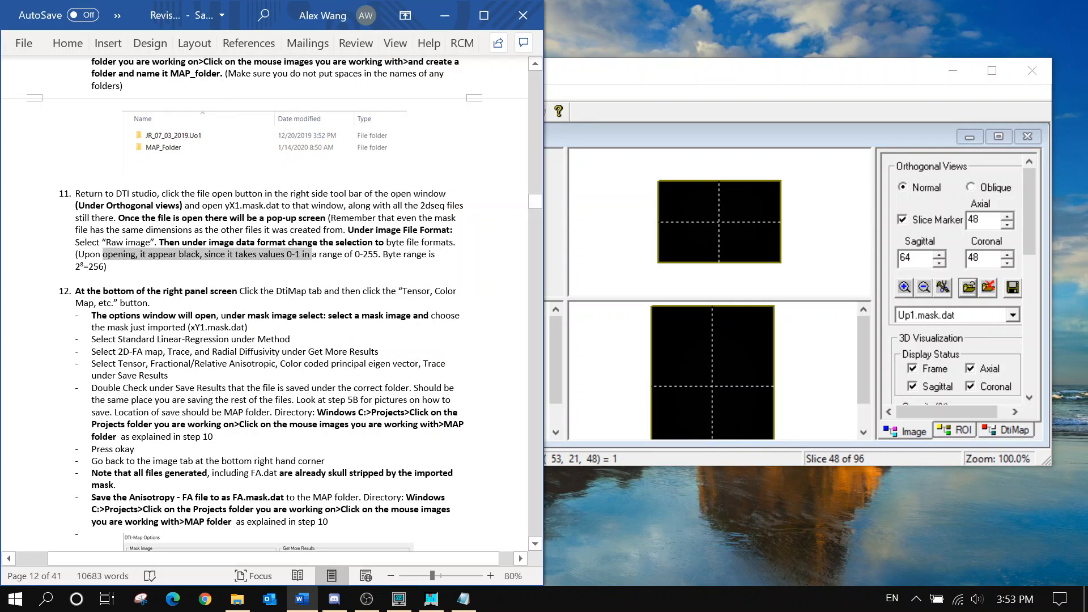
click(107, 266)
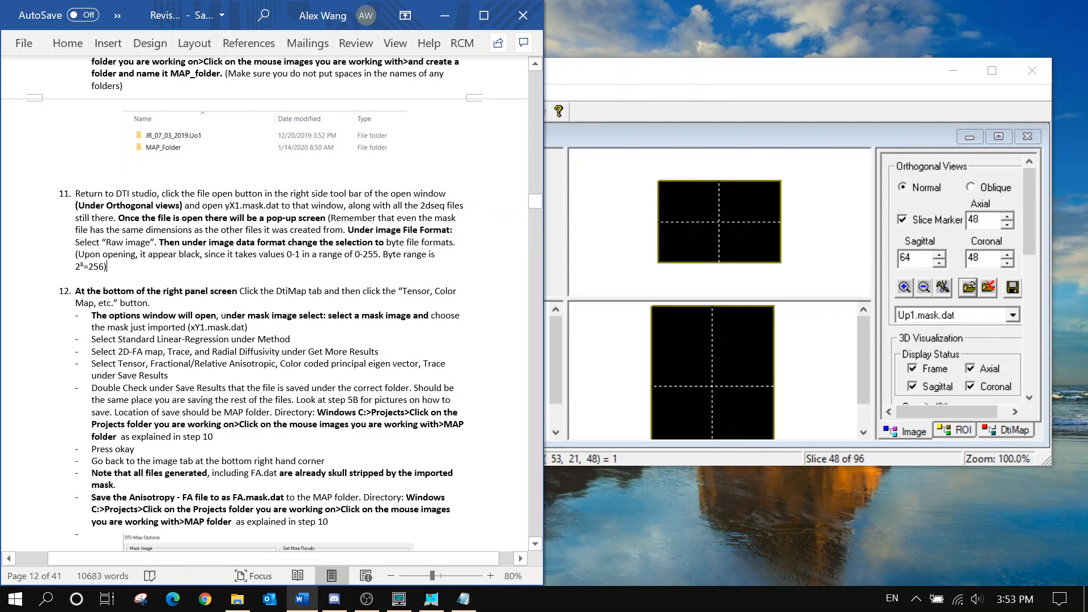
Reset the slice views to 100% zoom and open DTI-Studio's DTI-Map Options dialog
click(904, 293)
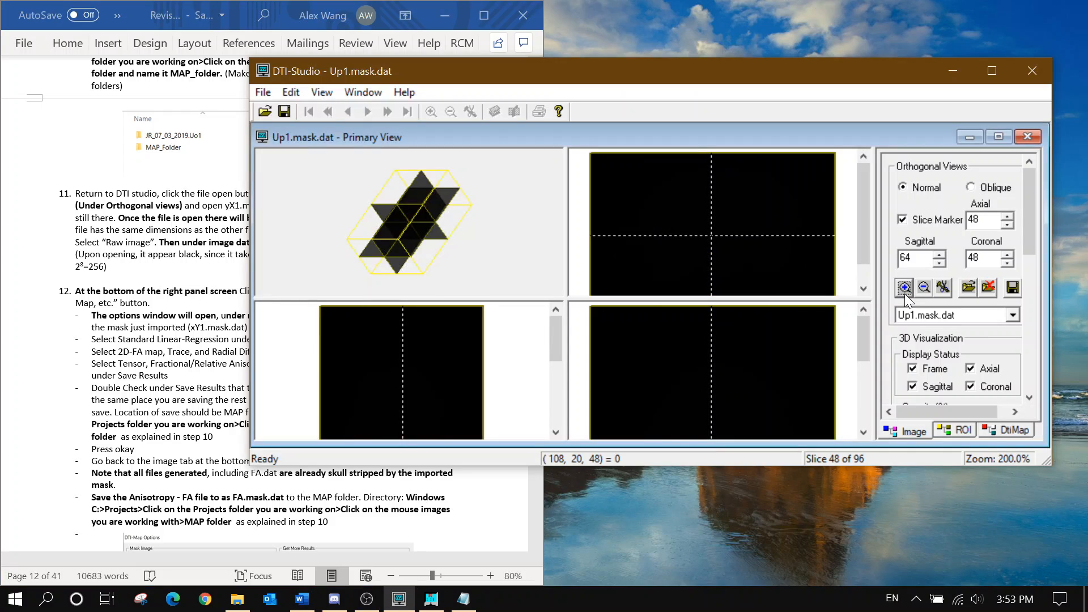
click(924, 288)
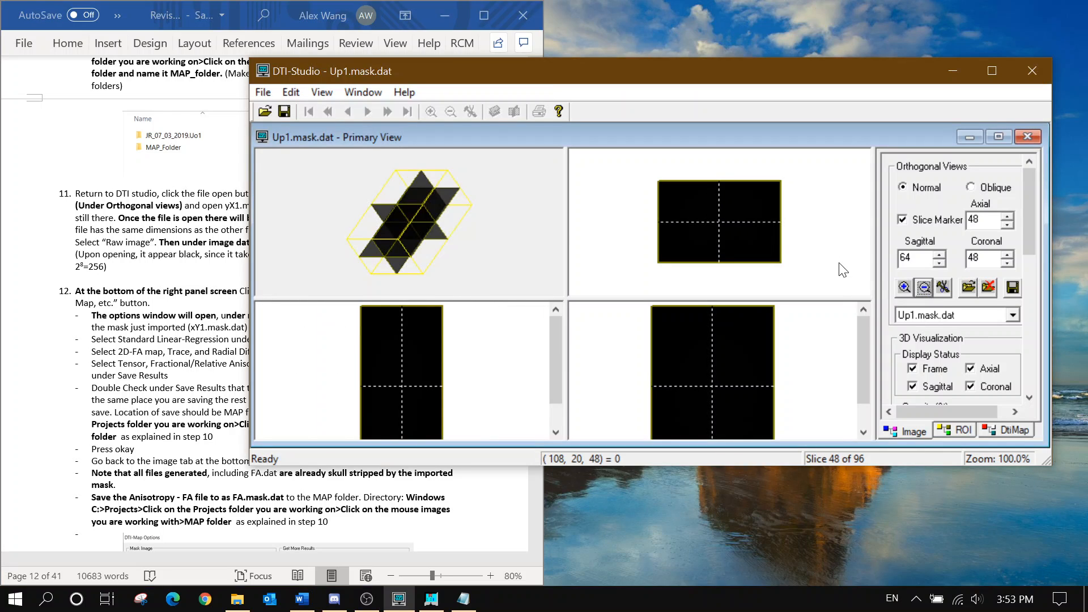
click(120, 267)
scroll(120, 267, down, 3)
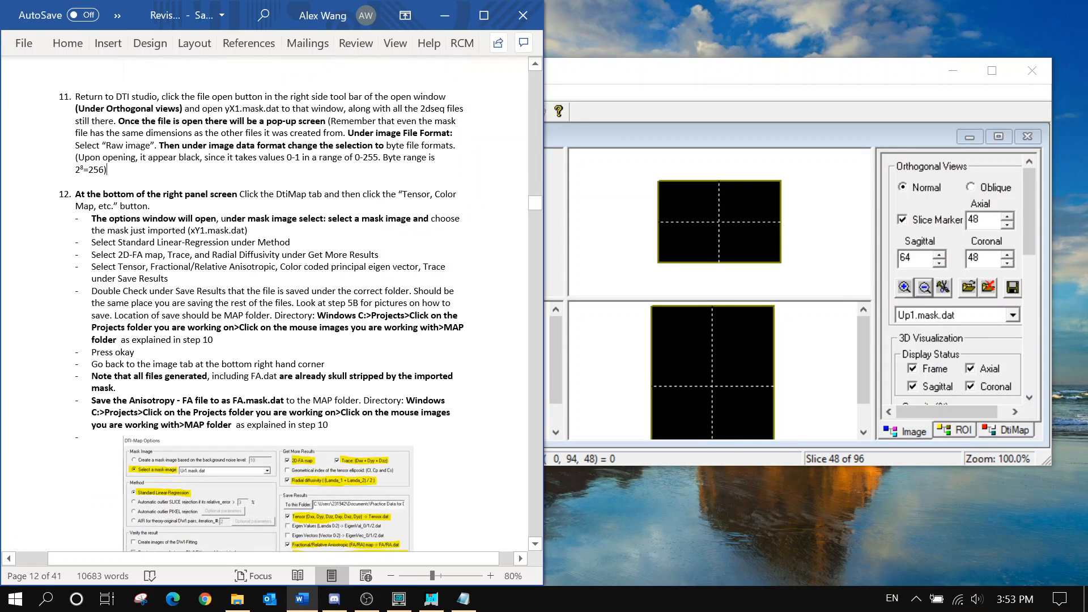
scroll(262, 310, down, 2)
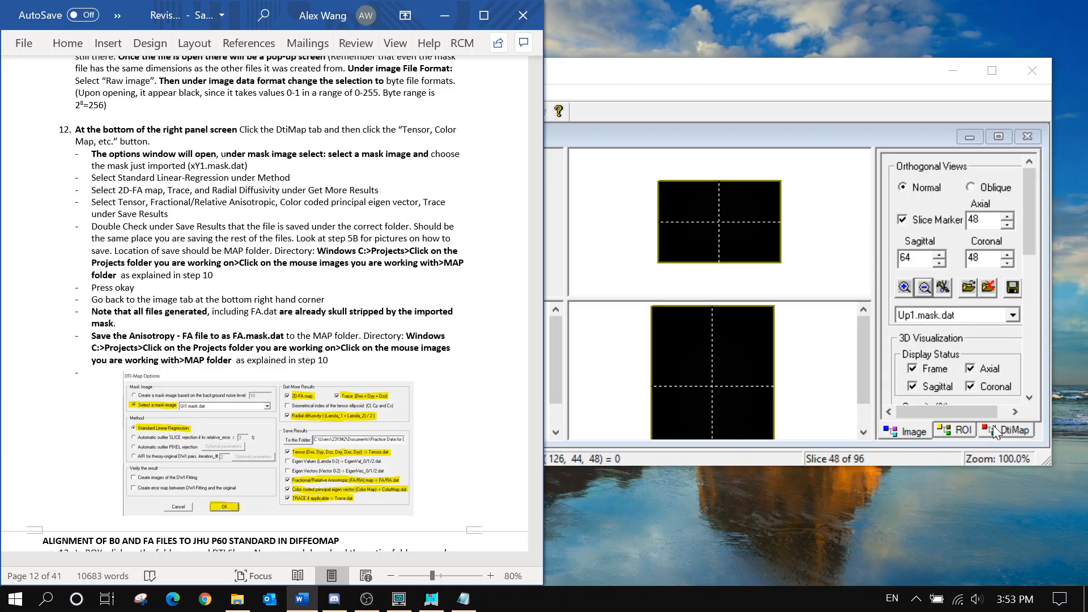
click(997, 430)
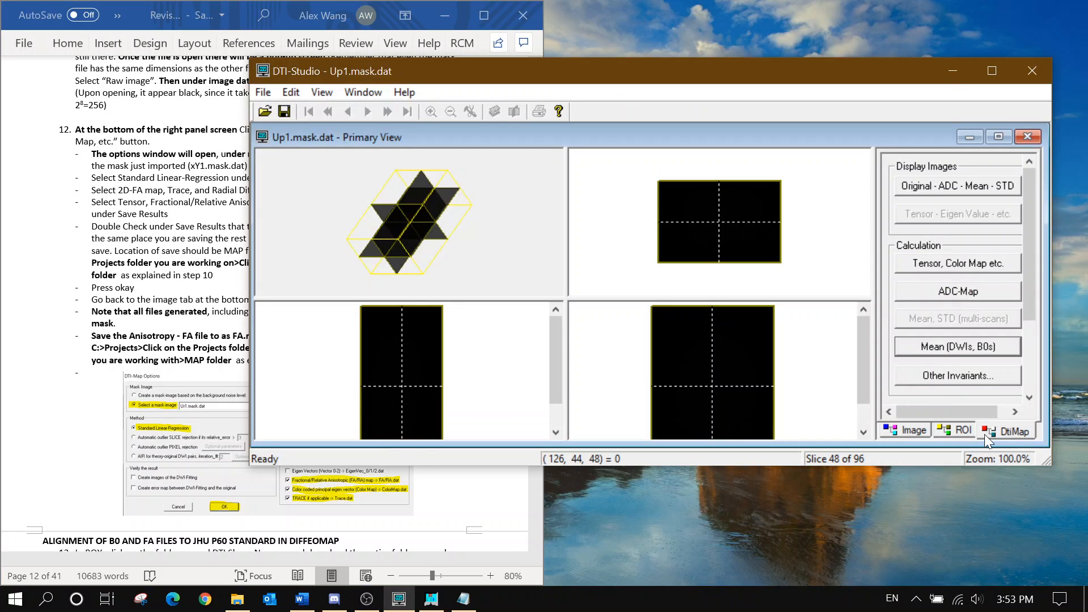
click(974, 267)
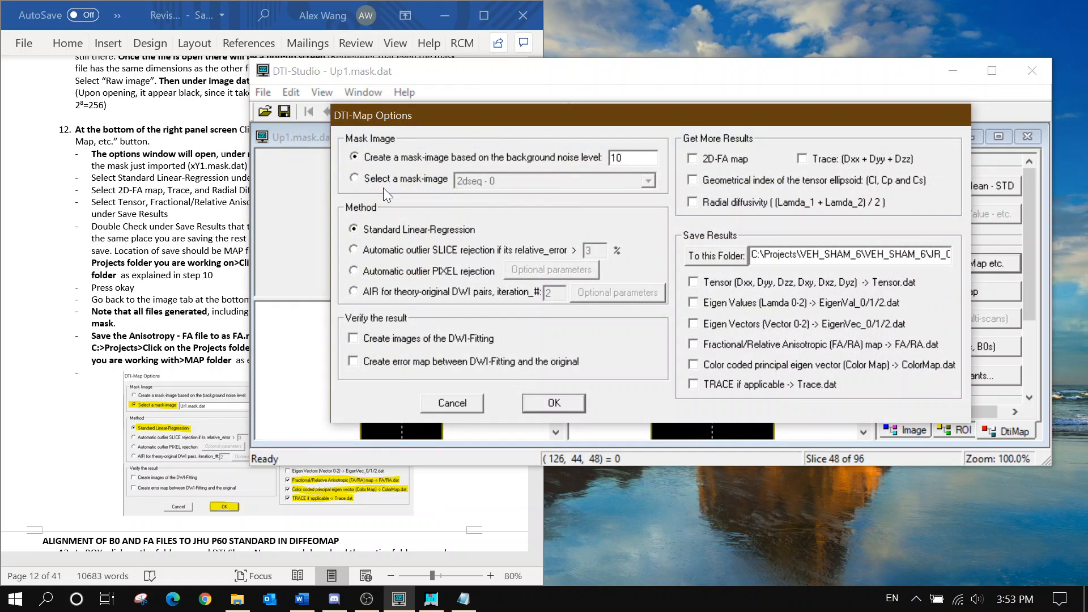
click(229, 245)
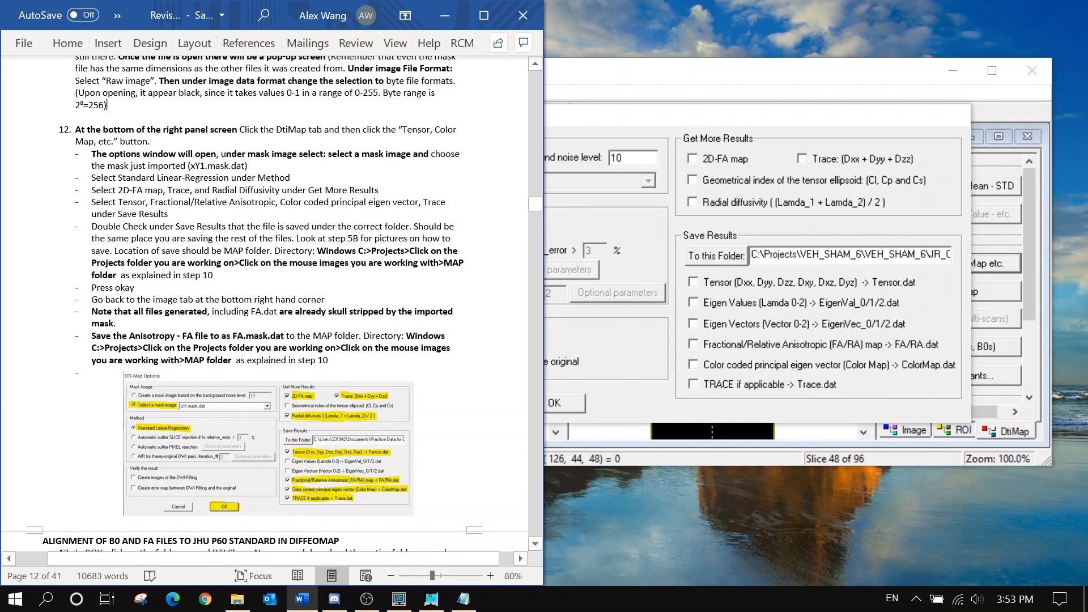
Choose Up1.mask.dat as the existing mask image, keeping Standard Linear-Regression
click(603, 86)
click(420, 179)
click(481, 181)
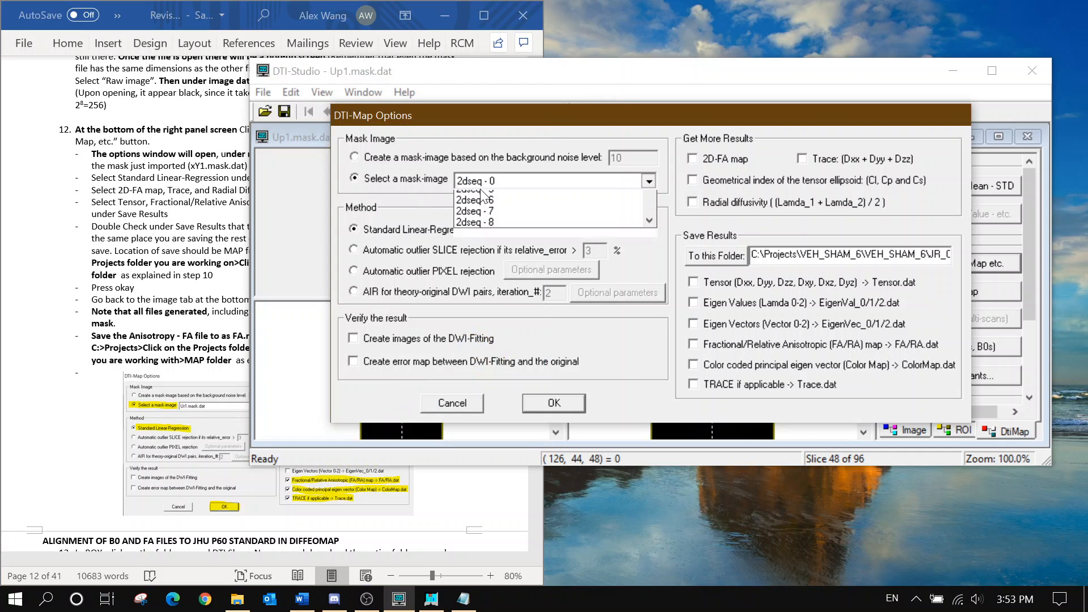
scroll(498, 238, down, 5)
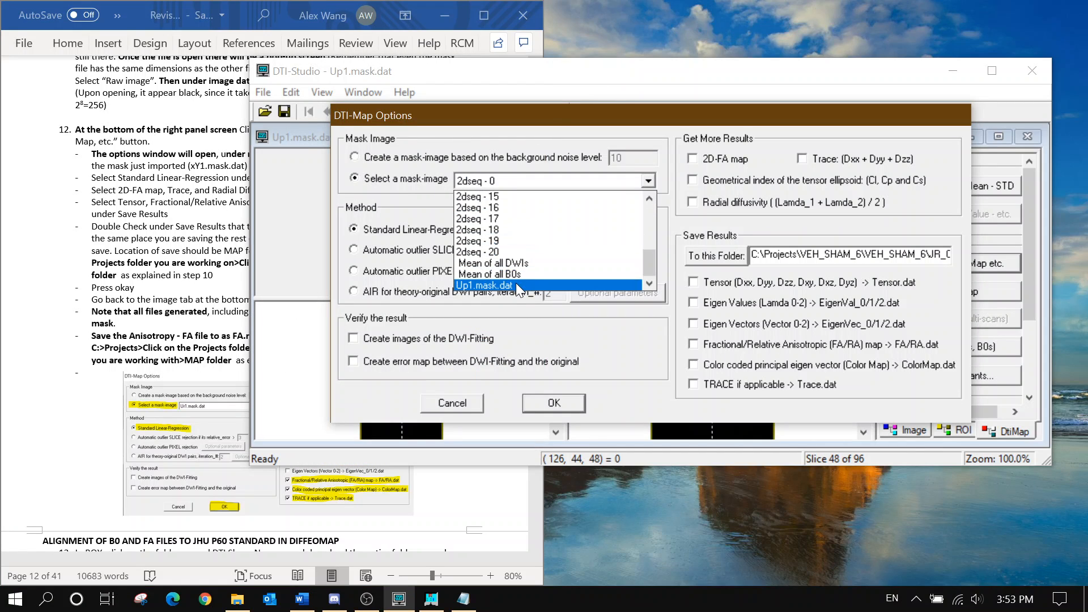
click(515, 284)
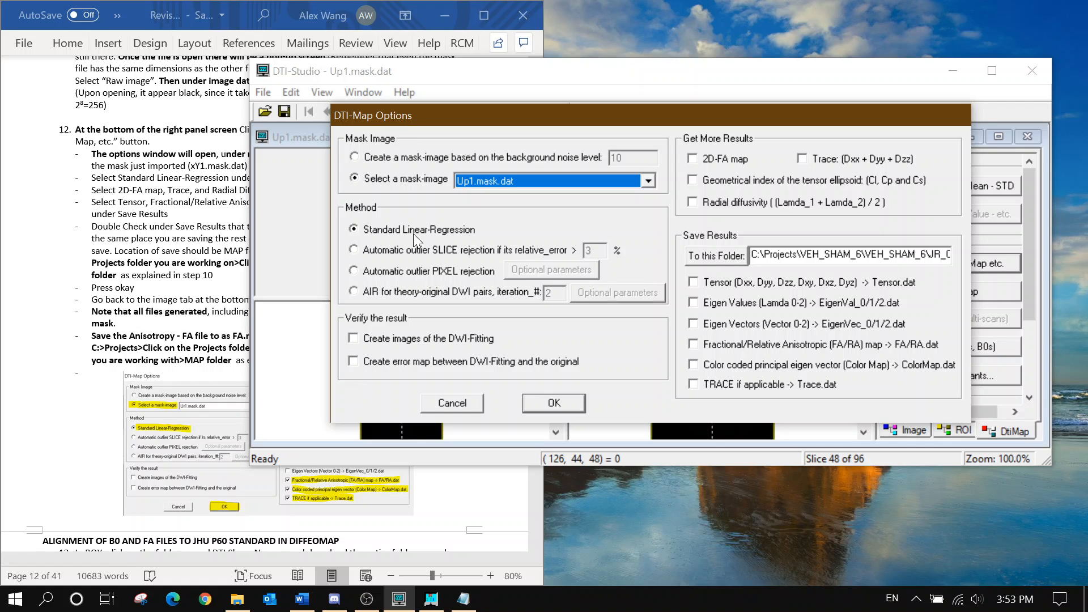
Move the DTI-Map Options dialog beside the Word instructions and compare it with the reference screenshot
click(146, 305)
scroll(146, 305, down, 3)
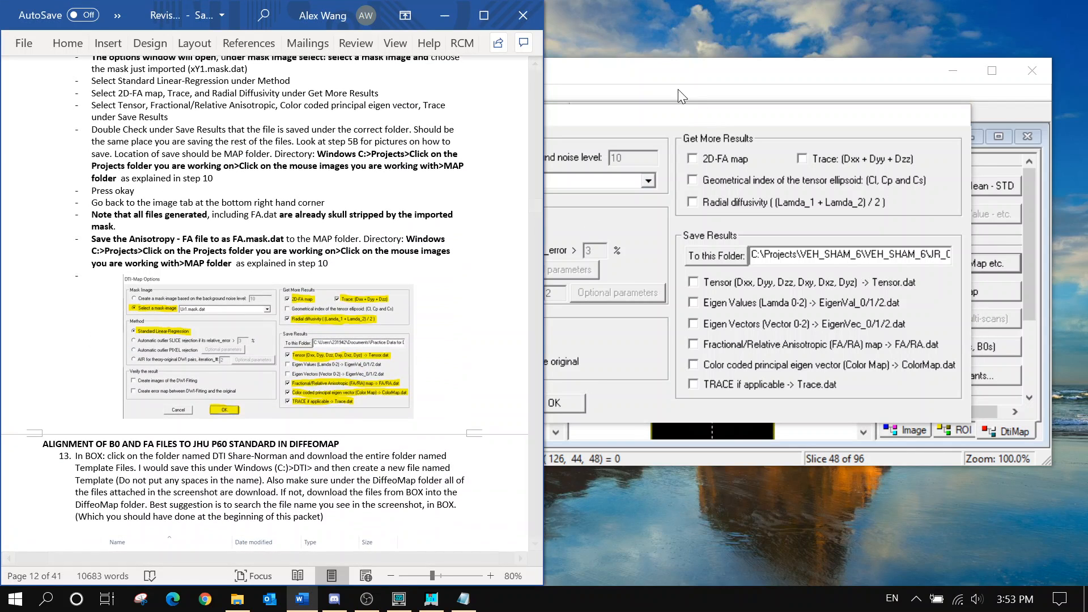
click(677, 90)
drag(487, 112, 725, 120)
click(239, 20)
click(232, 23)
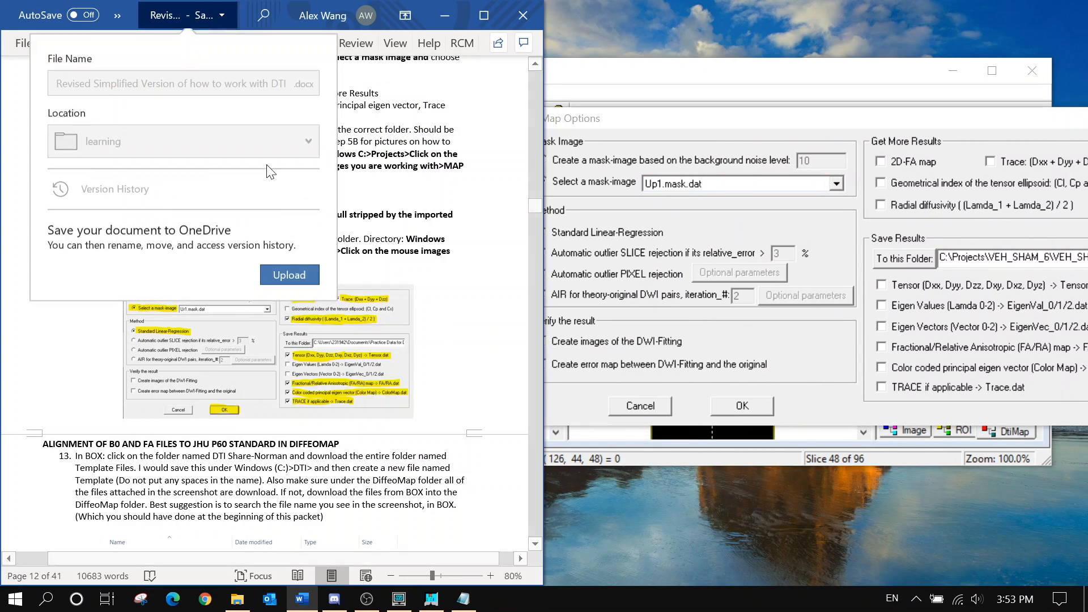
key(Escape)
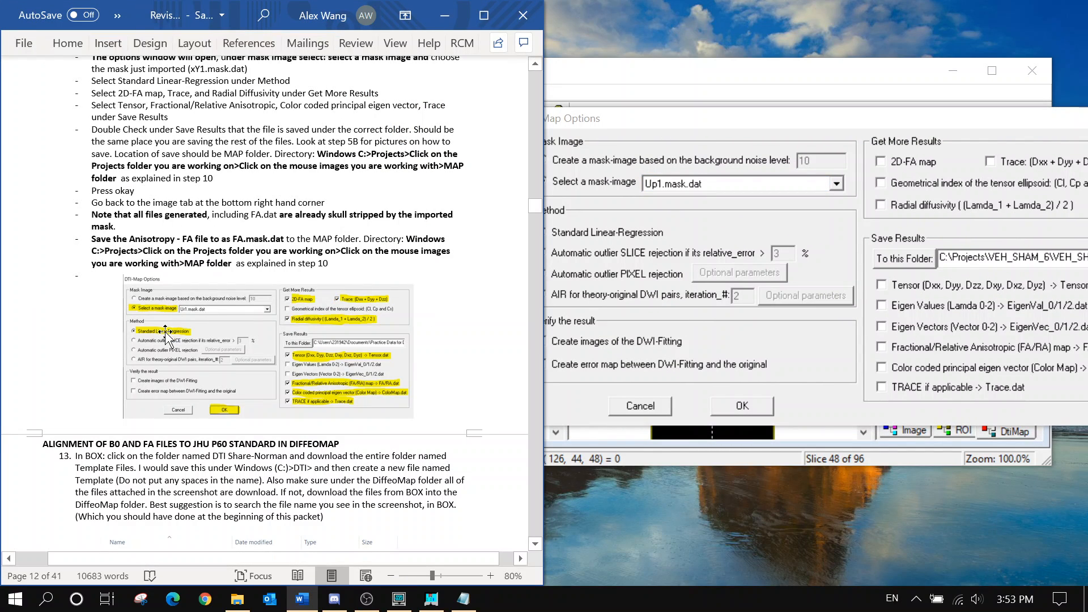
click(627, 233)
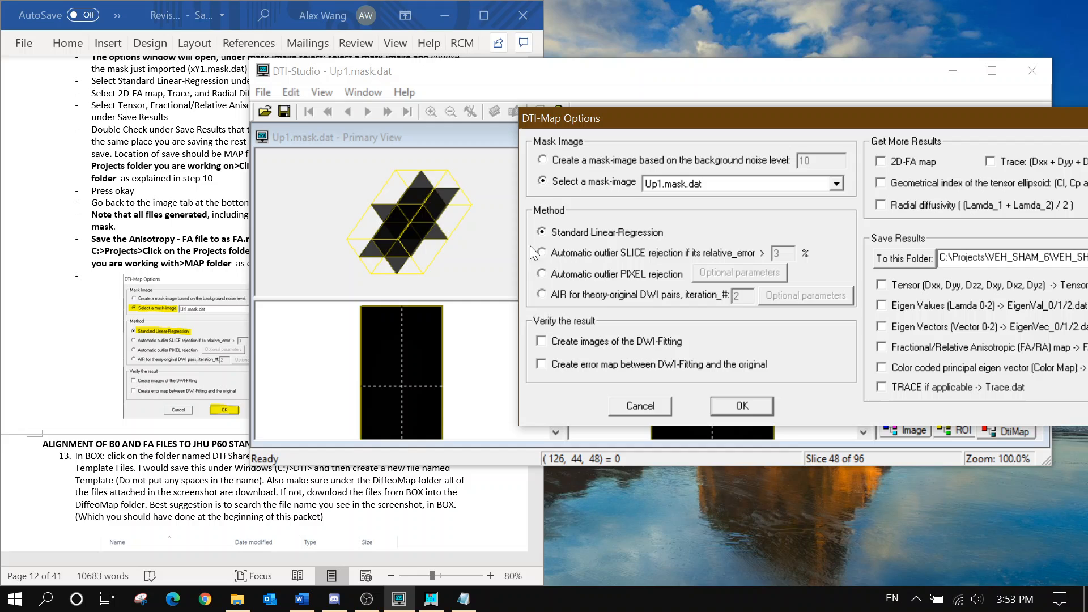
click(64, 347)
click(647, 355)
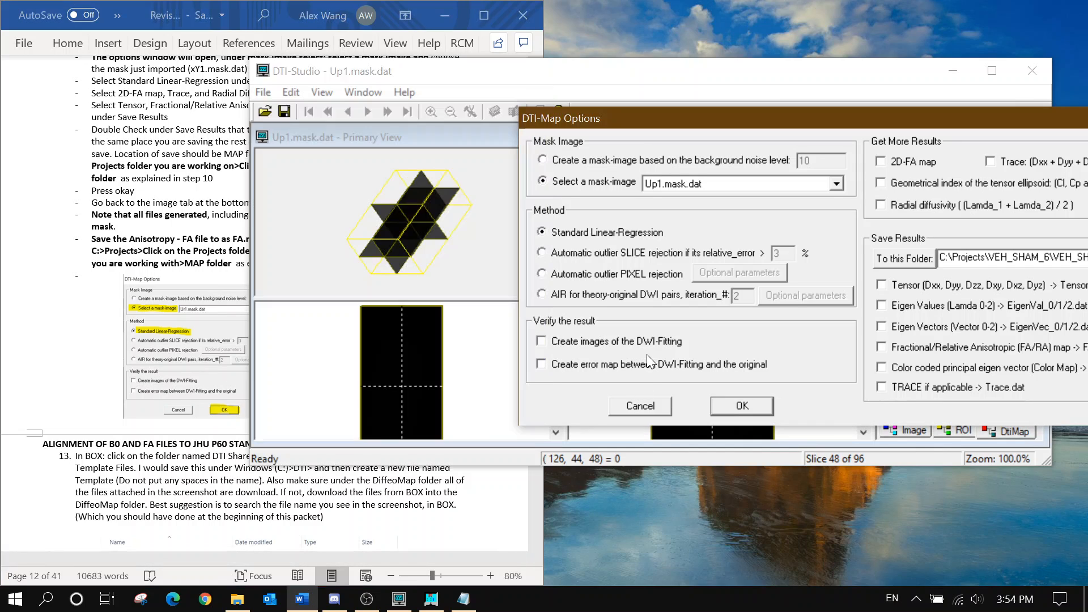
click(122, 273)
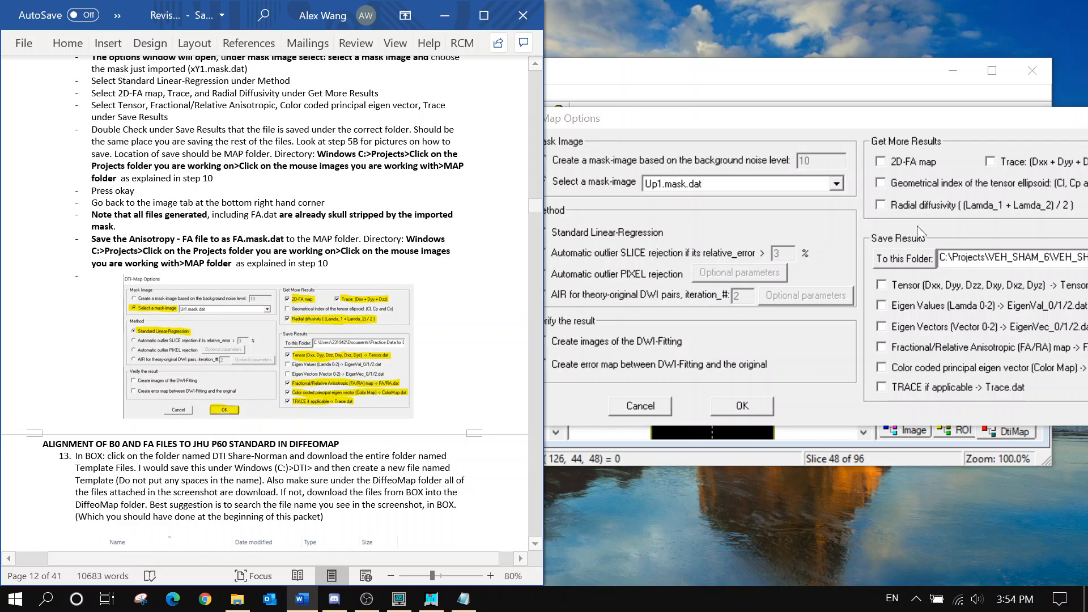
Request the 2D-FA, Trace and radial diffusivity maps under Get More Results
click(923, 166)
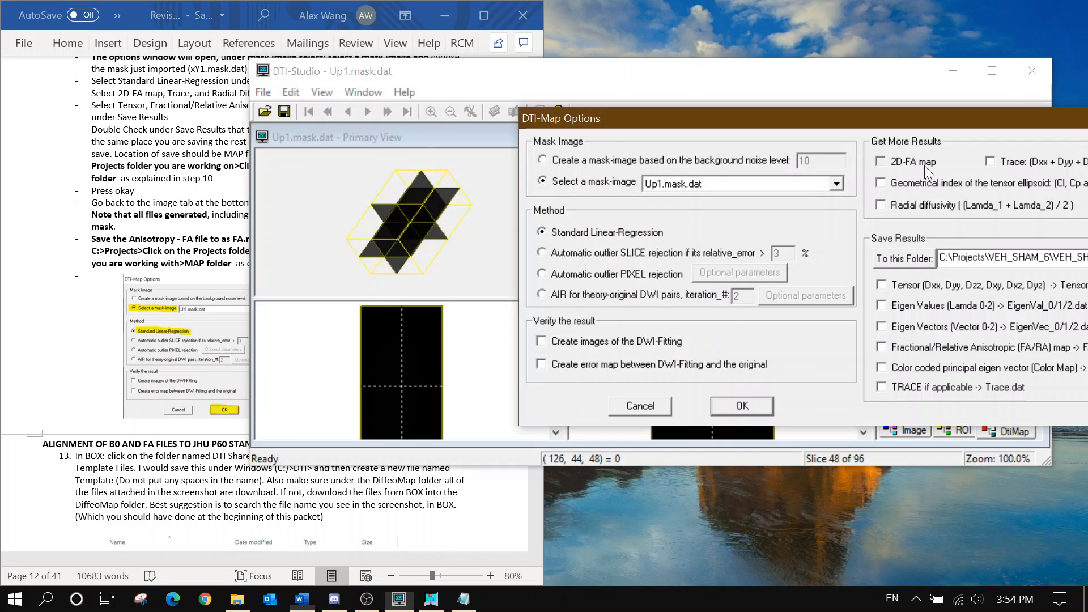
click(997, 161)
click(893, 204)
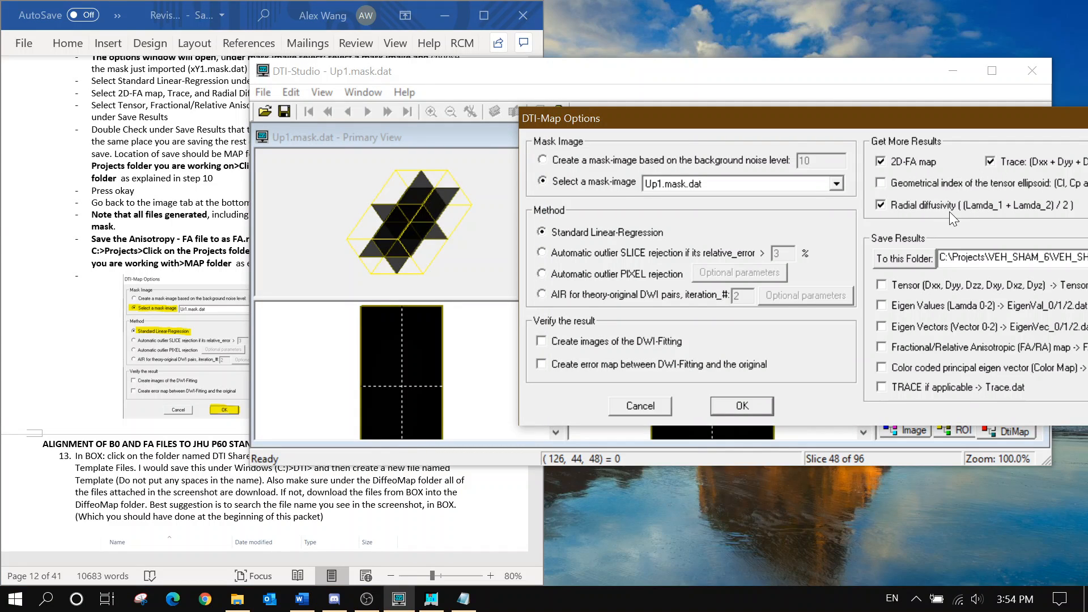
click(159, 204)
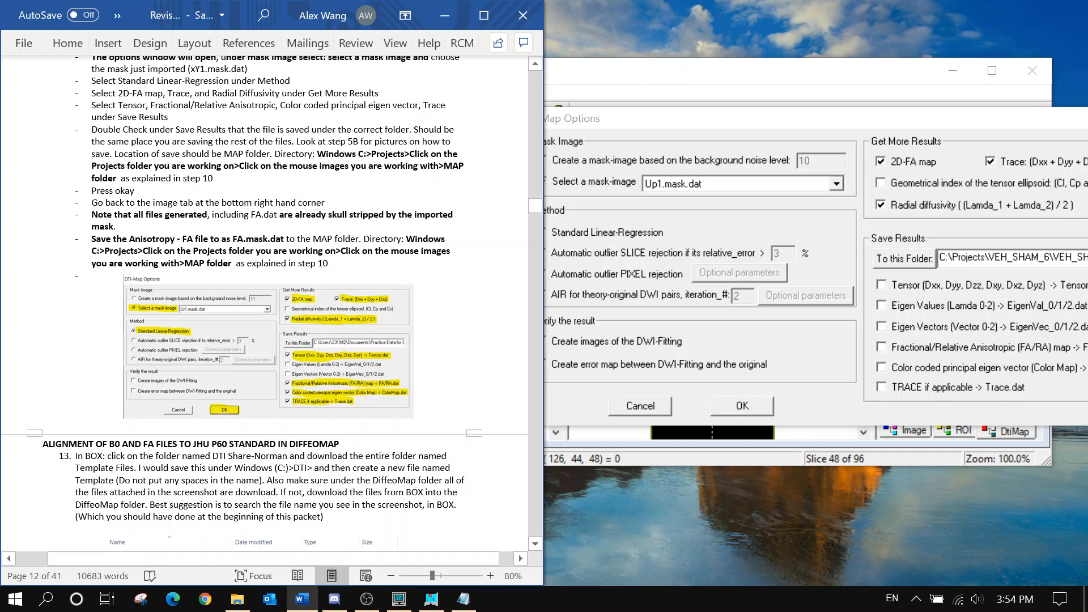
Tick Tensor, FA/RA, Color Map and TRACE under Save Results
click(902, 287)
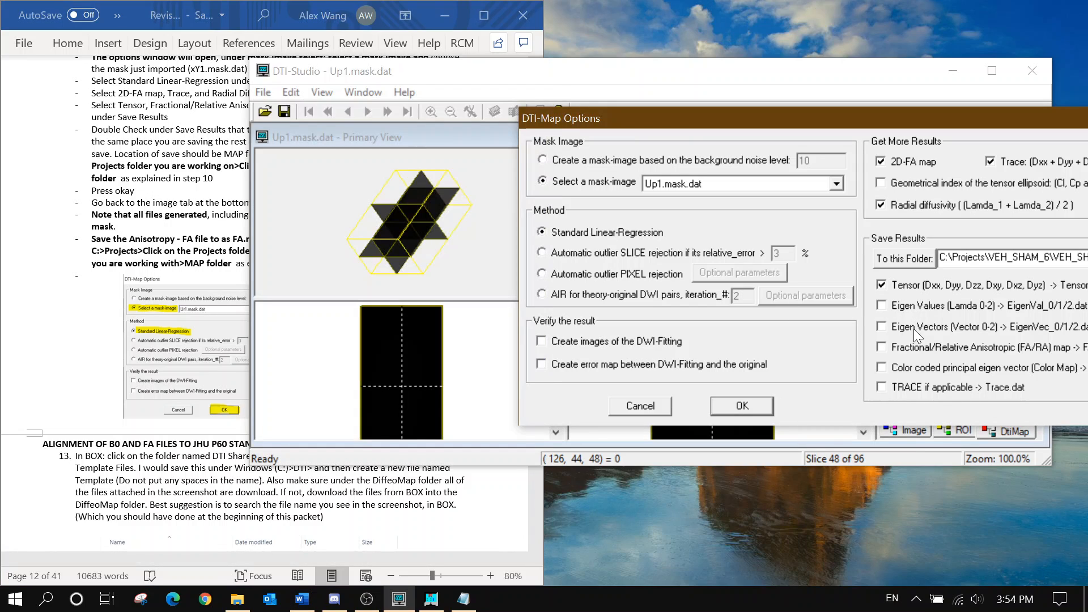
click(205, 201)
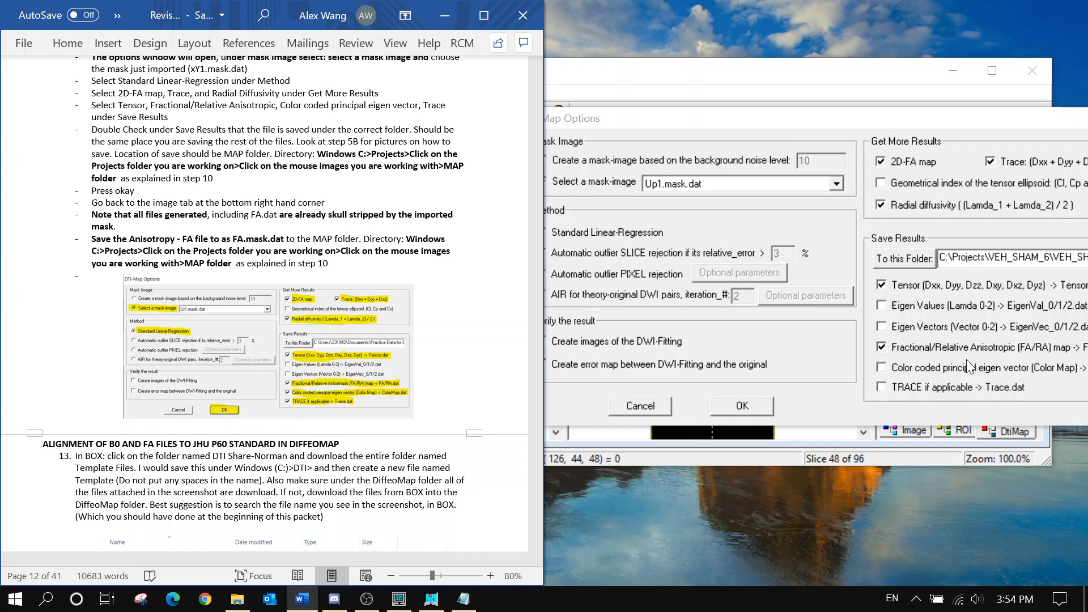
click(943, 368)
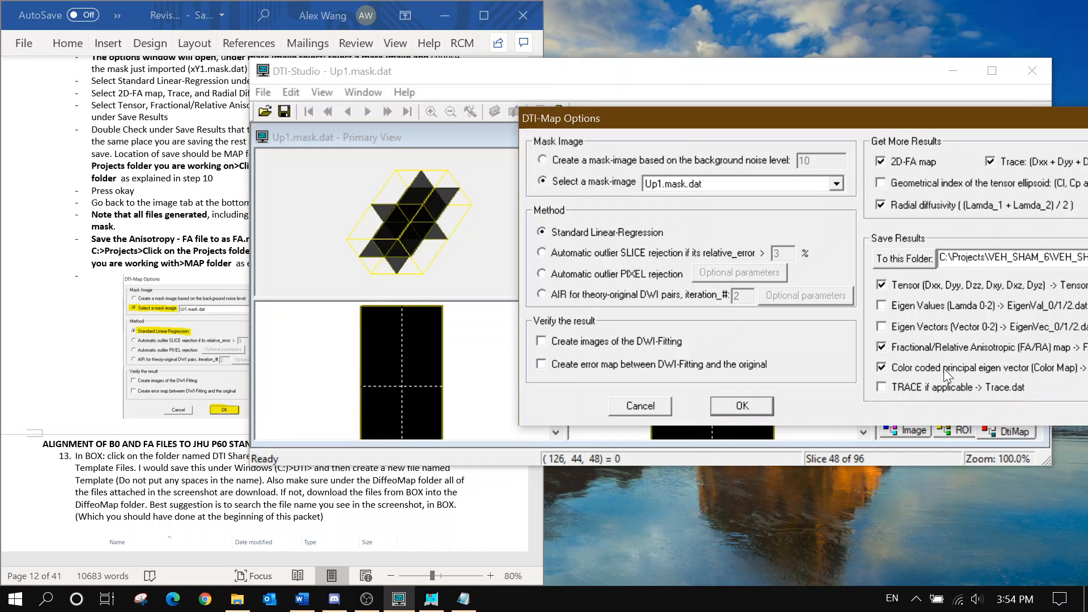
click(936, 389)
click(91, 232)
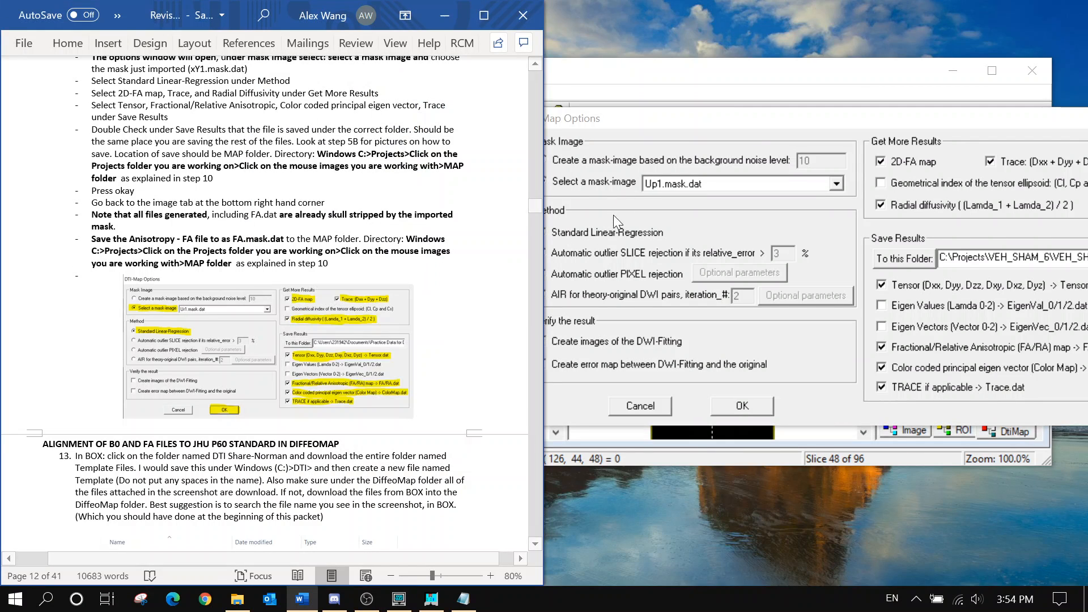
click(750, 120)
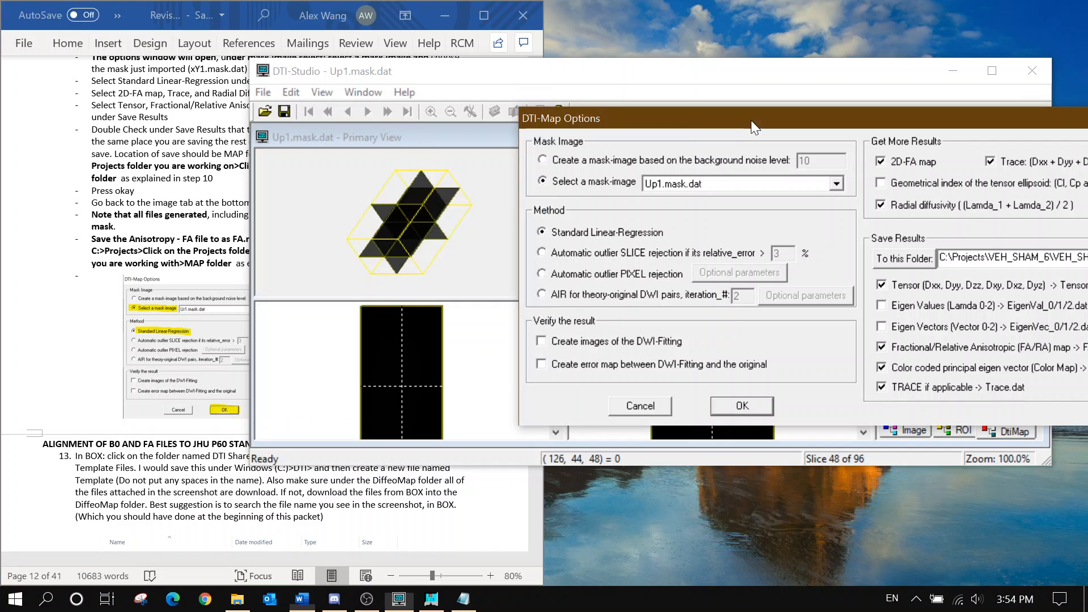
drag(750, 120, 600, 119)
Save results to Map Folder under C:\Projects\VEH_SHAM_6\VEH_SHAM_6\JR_07_03_2019.Up1\4\pdata
click(768, 257)
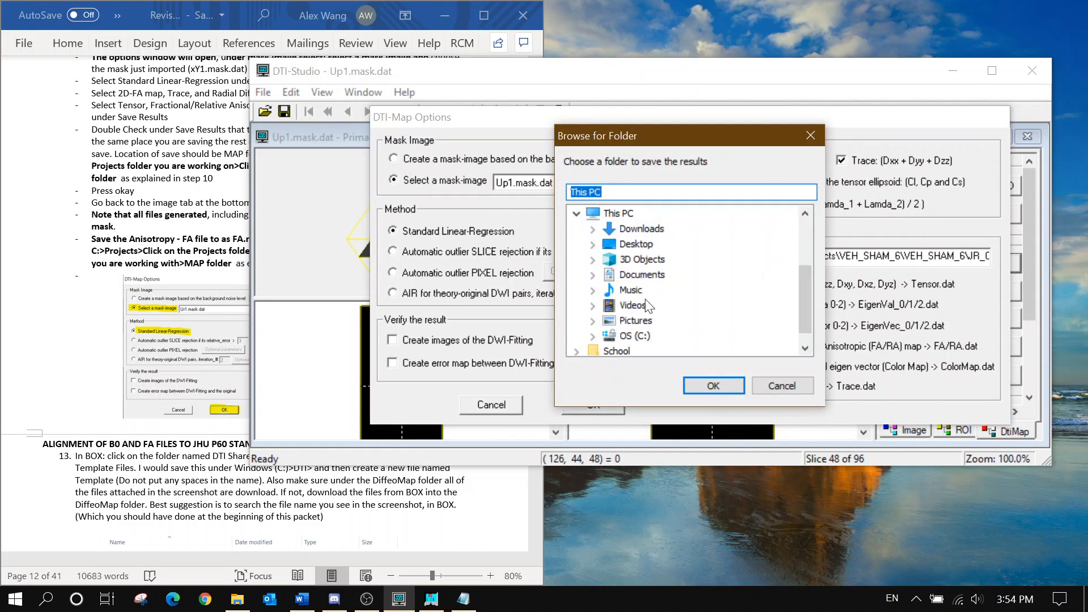
click(593, 333)
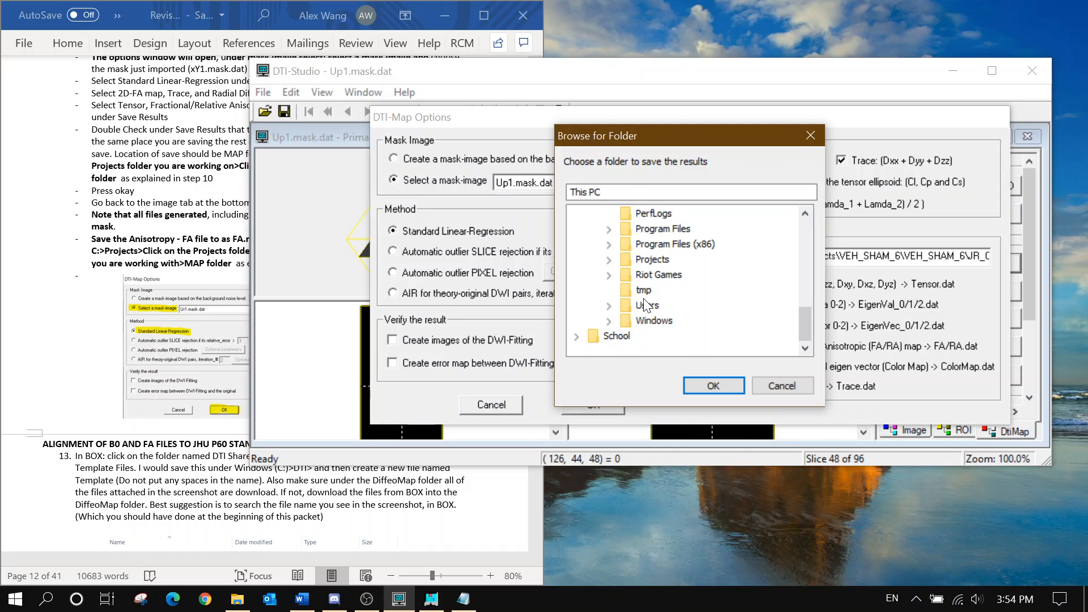
click(608, 260)
click(625, 290)
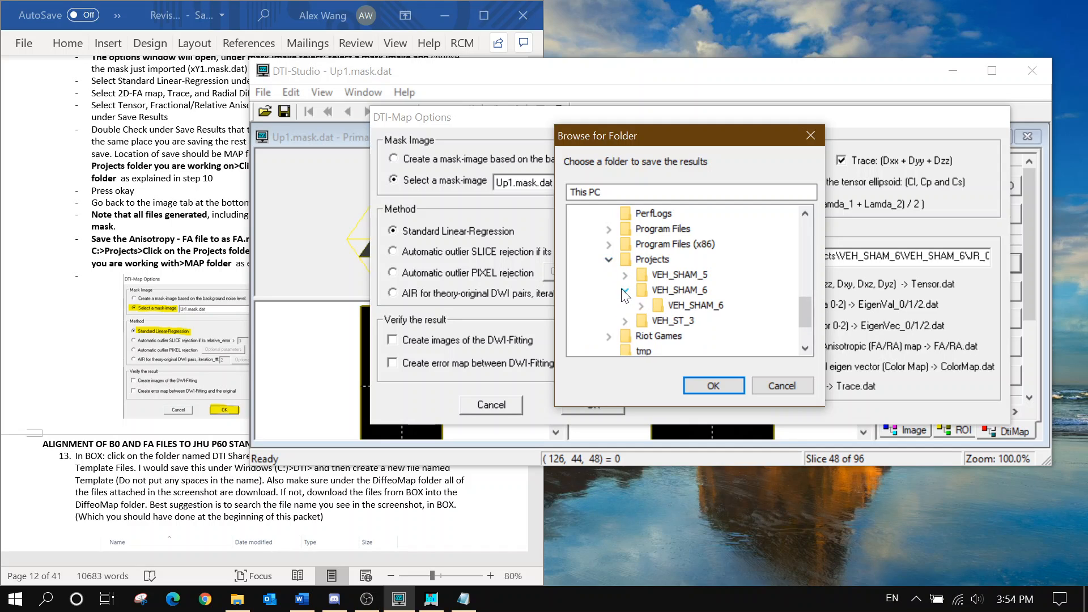
click(641, 305)
click(657, 320)
click(673, 321)
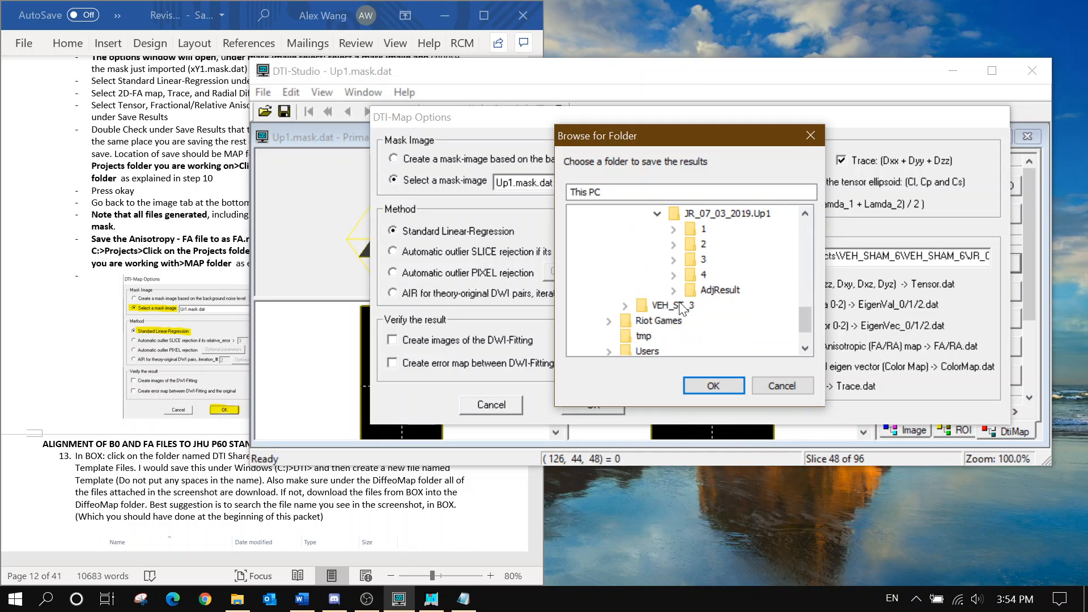
click(689, 290)
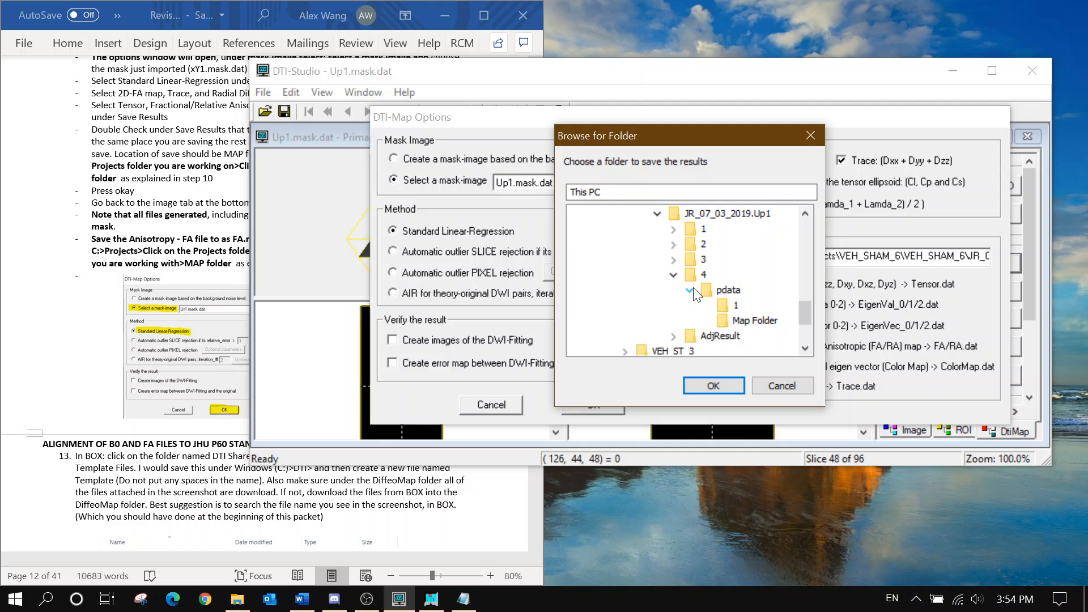
click(722, 322)
click(727, 385)
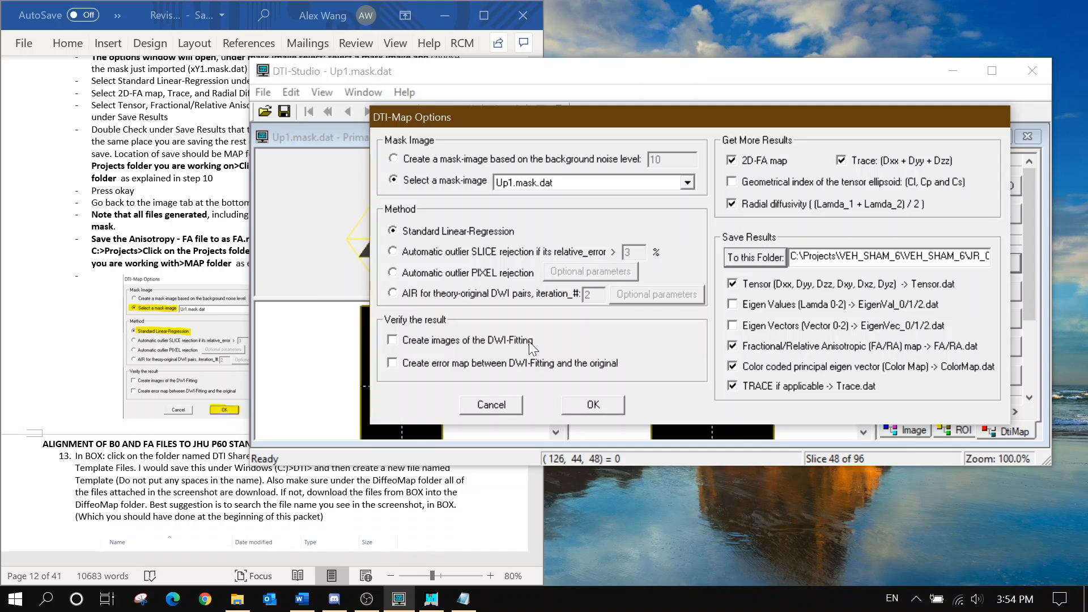
Check the settings against the instructions, compute the tensor maps, and display Anisotropy - FA
click(209, 225)
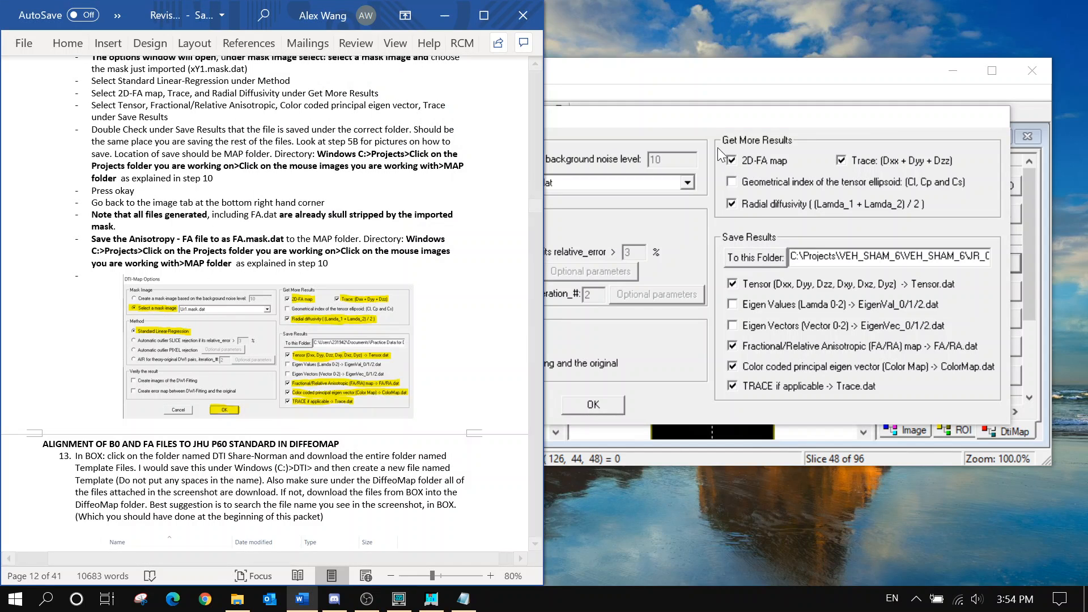
click(651, 135)
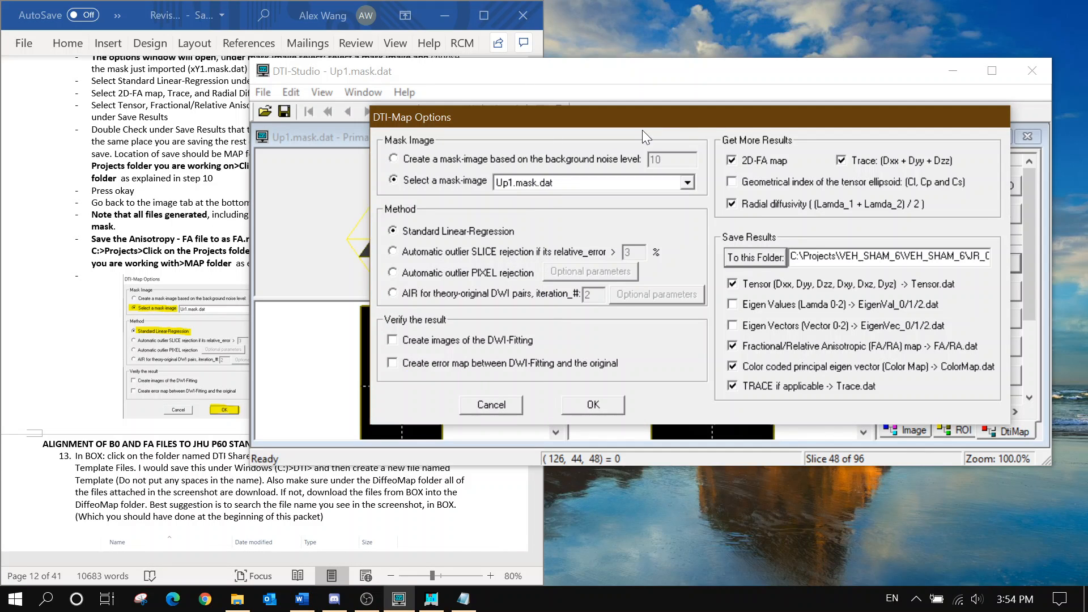
click(181, 222)
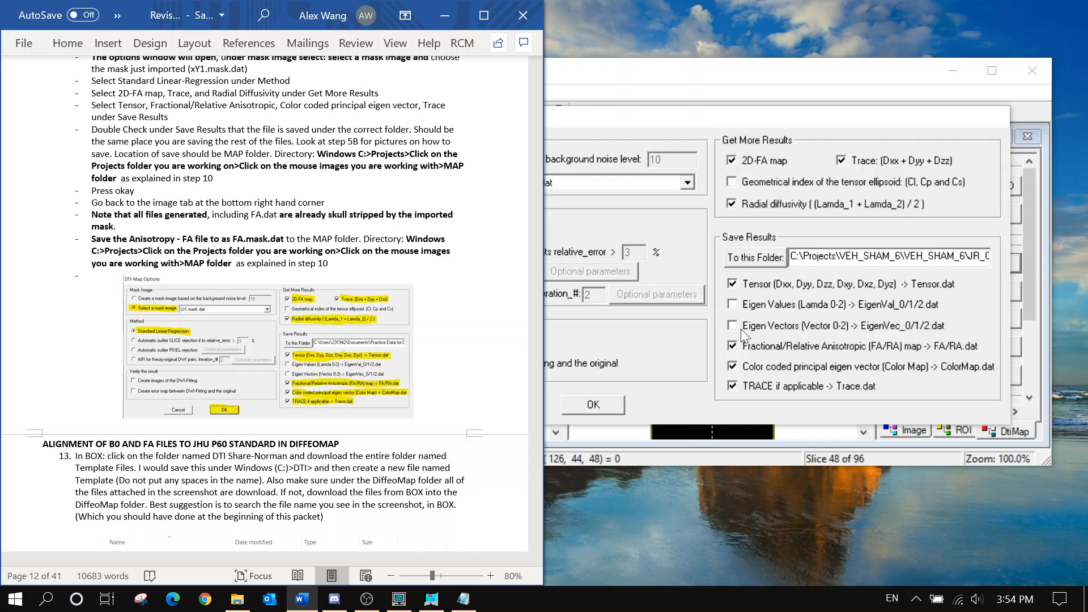
click(593, 404)
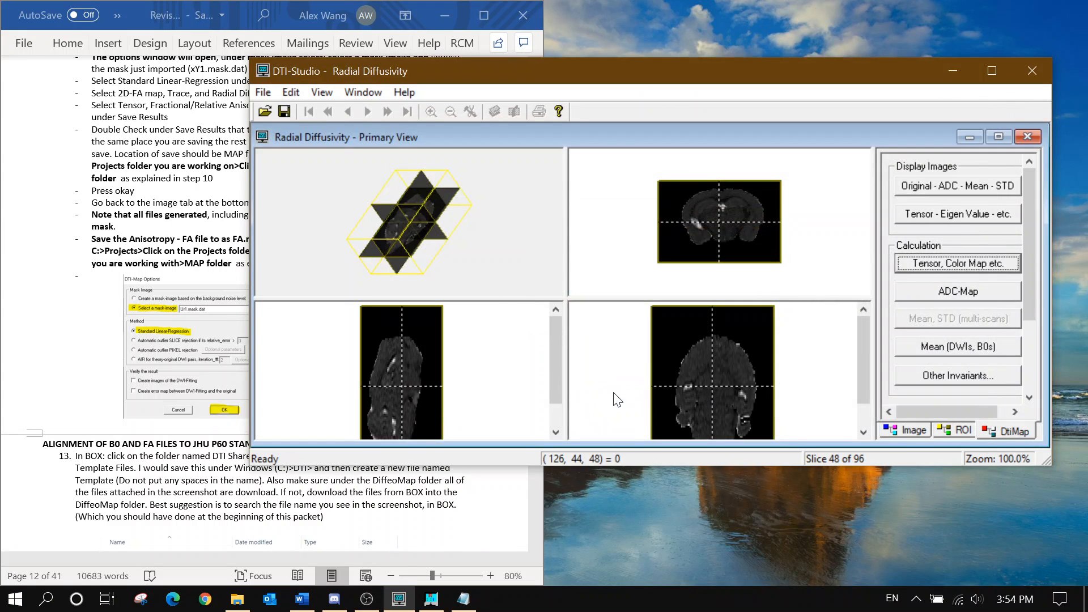
click(906, 430)
click(968, 315)
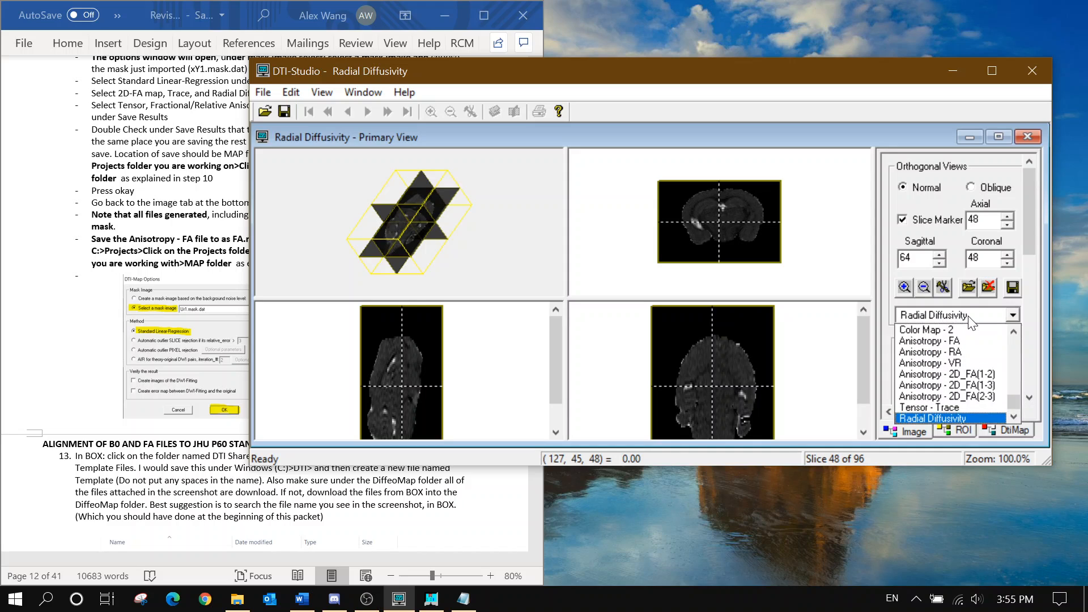
click(971, 342)
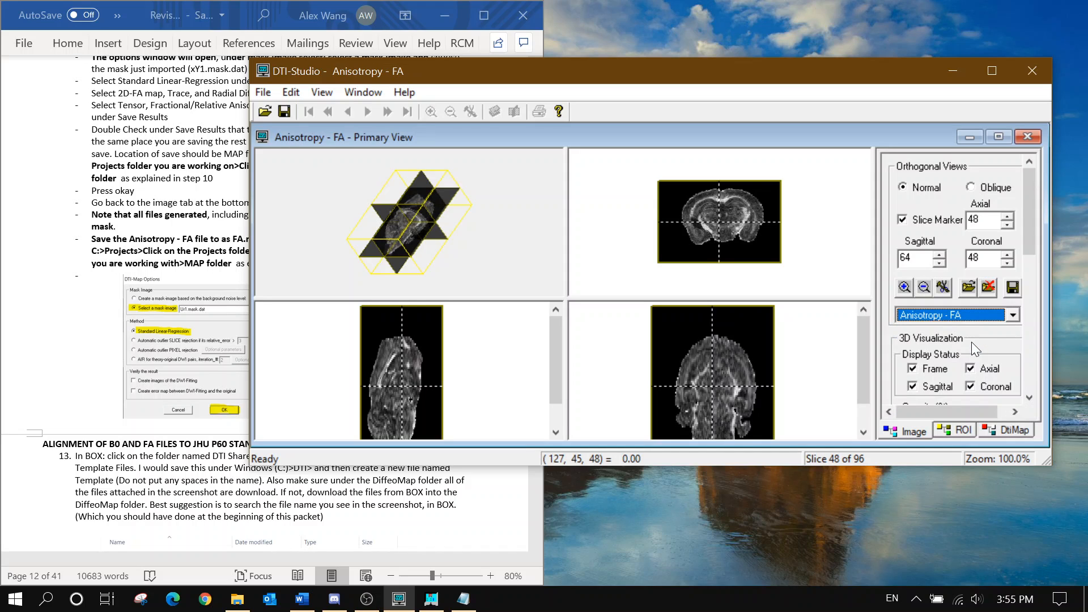
Scroll the Word instructions to the ALIGNMENT OF B0 AND FA heading and briefly highlight it
click(184, 211)
scroll(225, 236, down, 3)
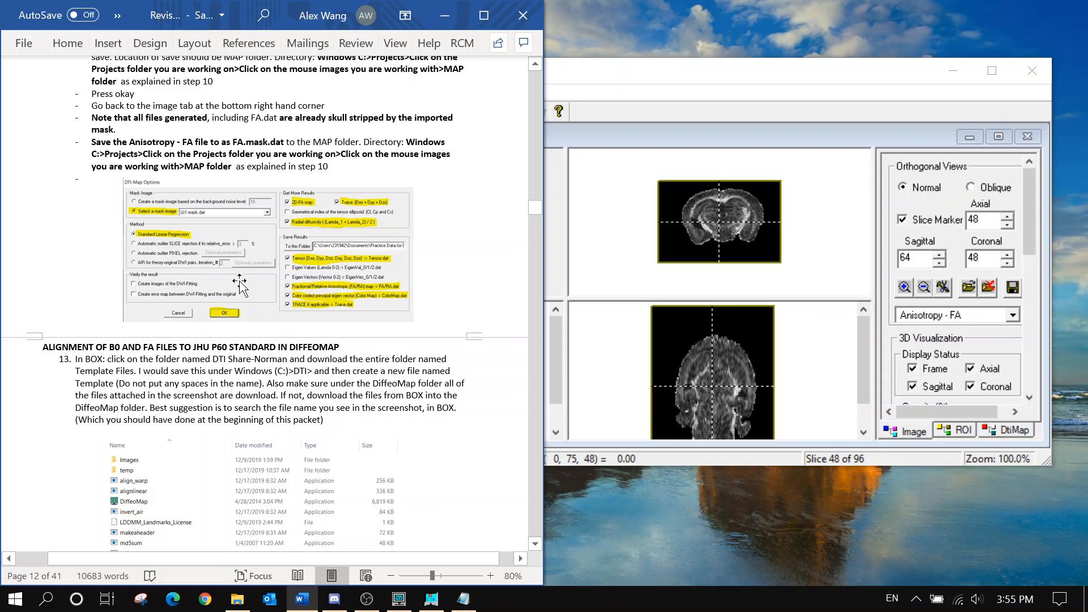
scroll(284, 240, up, 5)
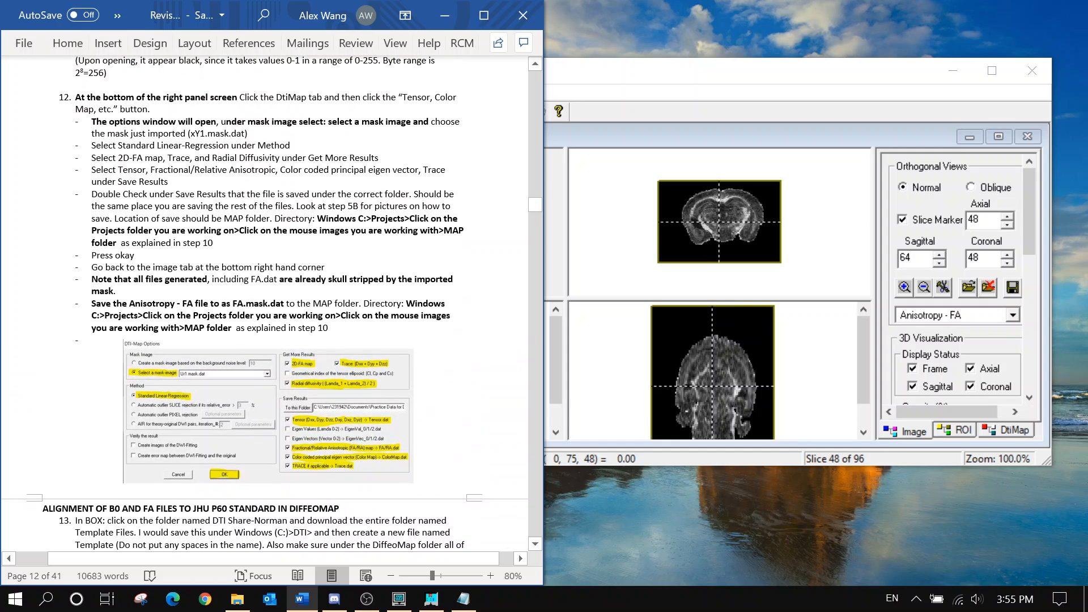
scroll(265, 303, down, 9)
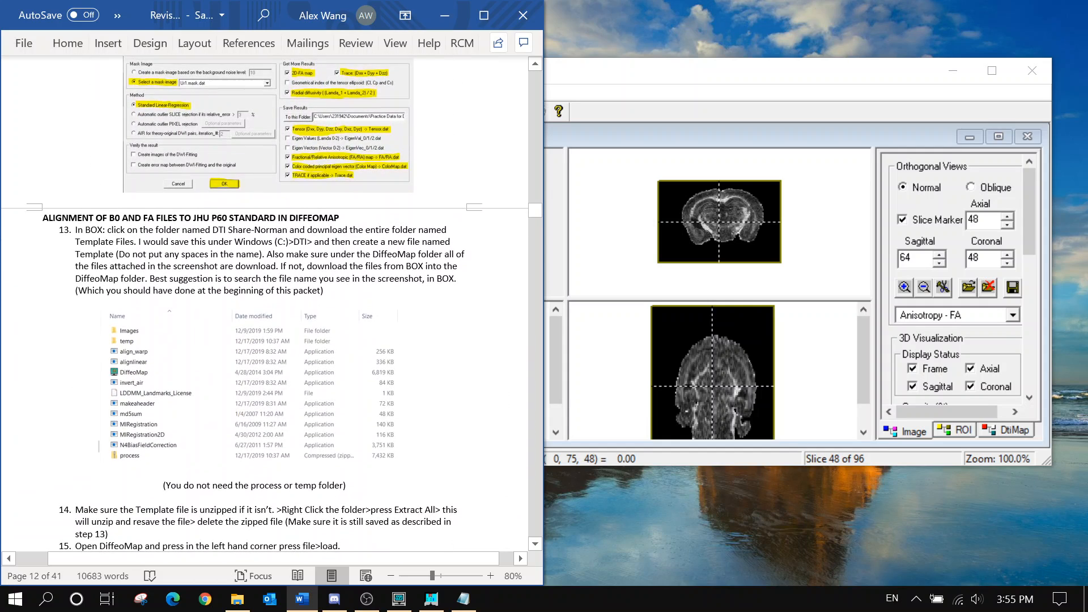
scroll(265, 303, down, 2)
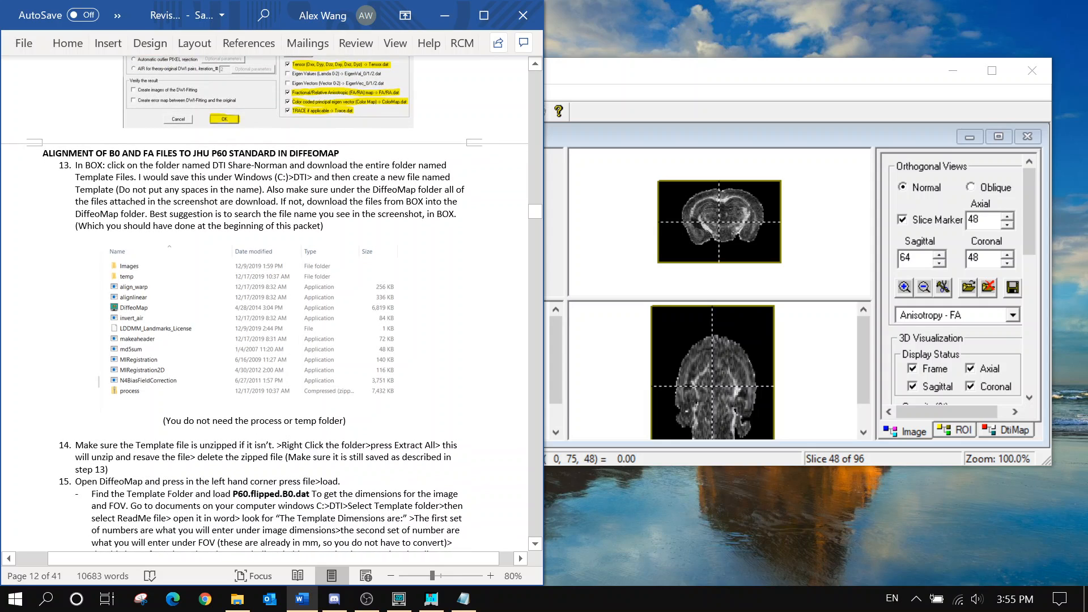
drag(43, 154, 338, 155)
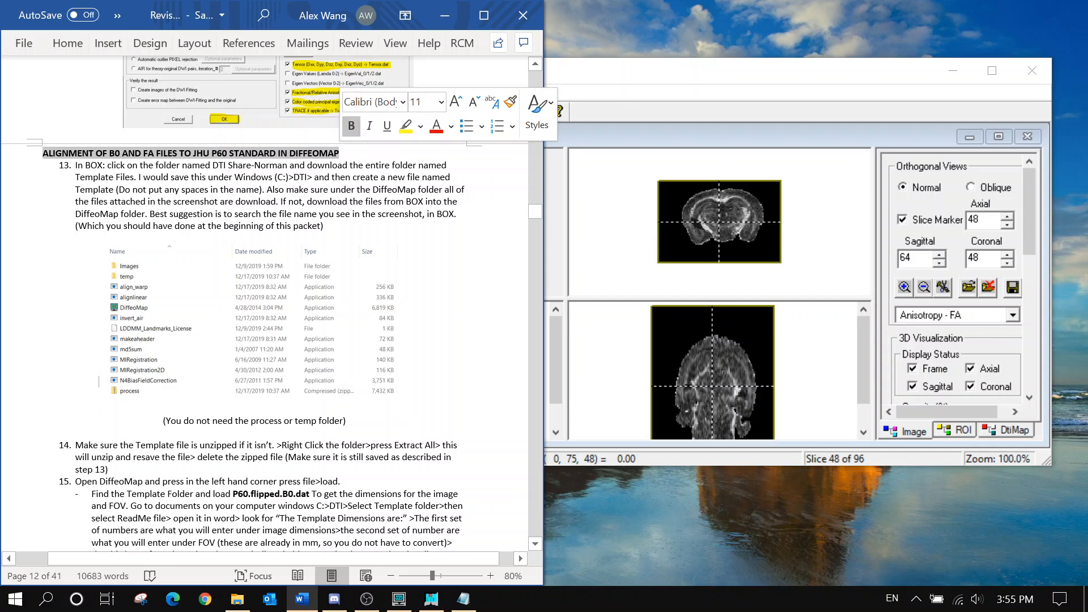
click(353, 177)
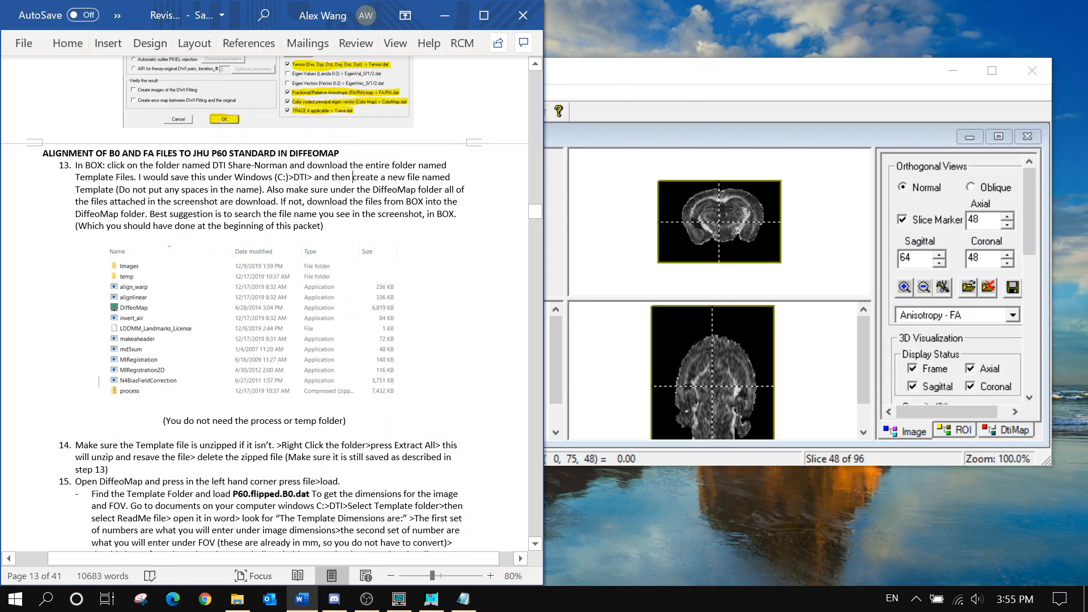
Minimize DTI-Studio and inspect the VEH_ST_3 project's MAP_folder in File Explorer for reference
click(958, 71)
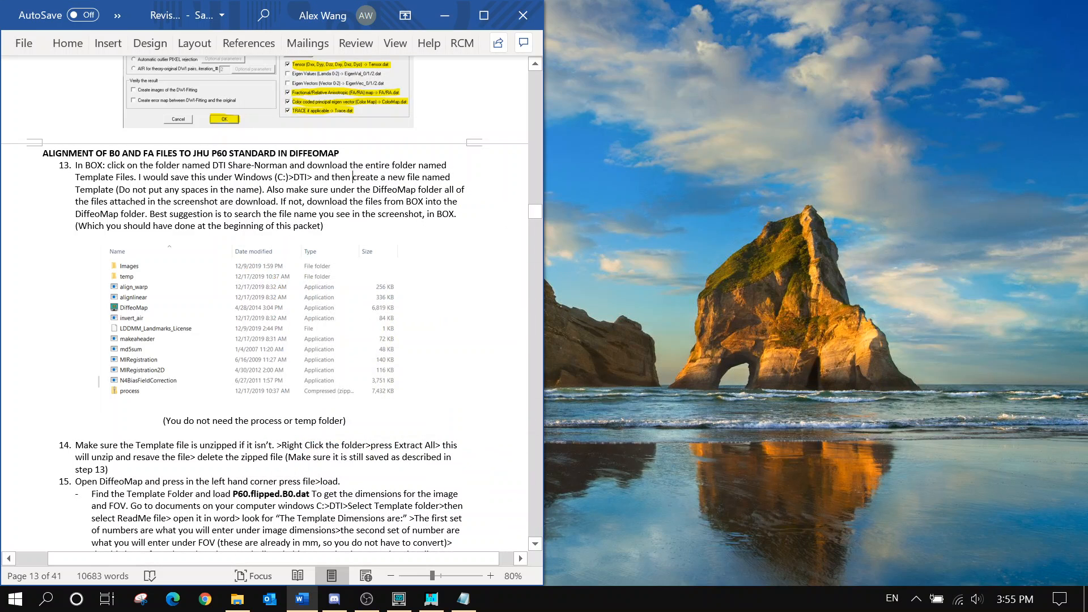
click(238, 599)
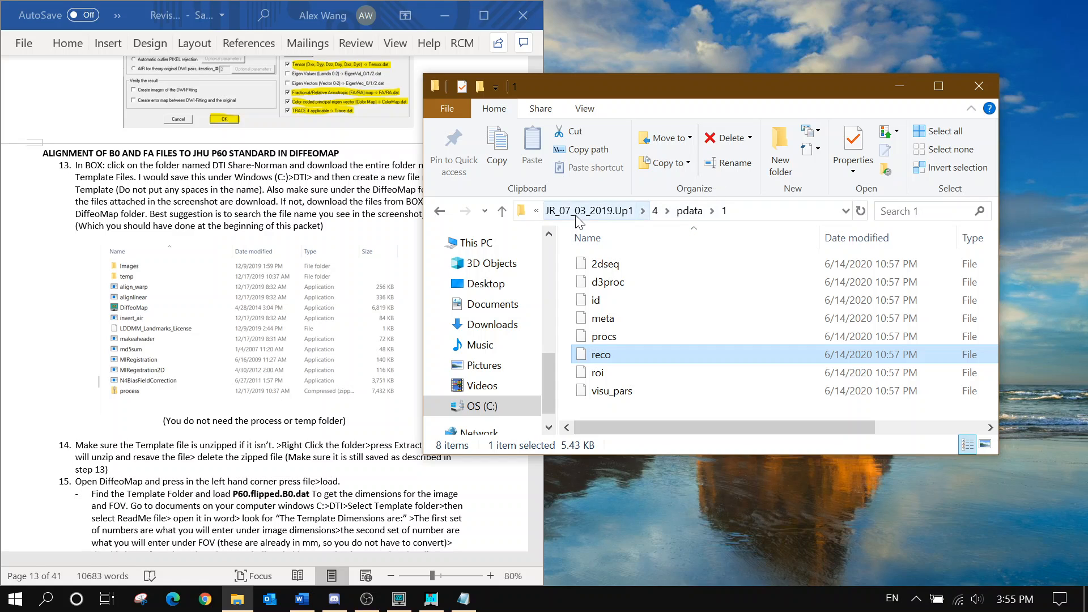
click(583, 211)
click(665, 212)
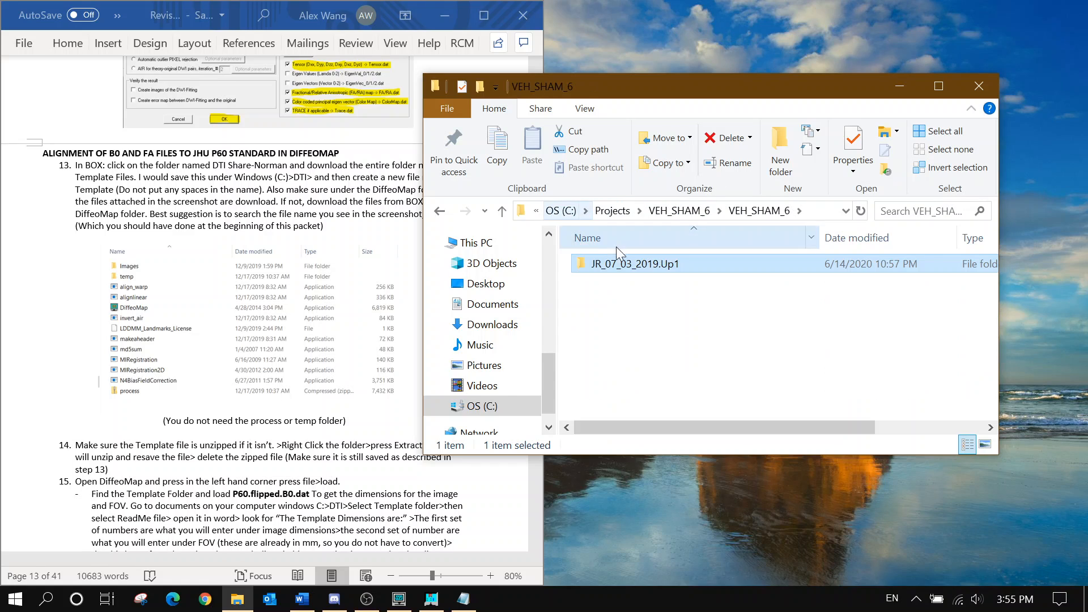
click(620, 211)
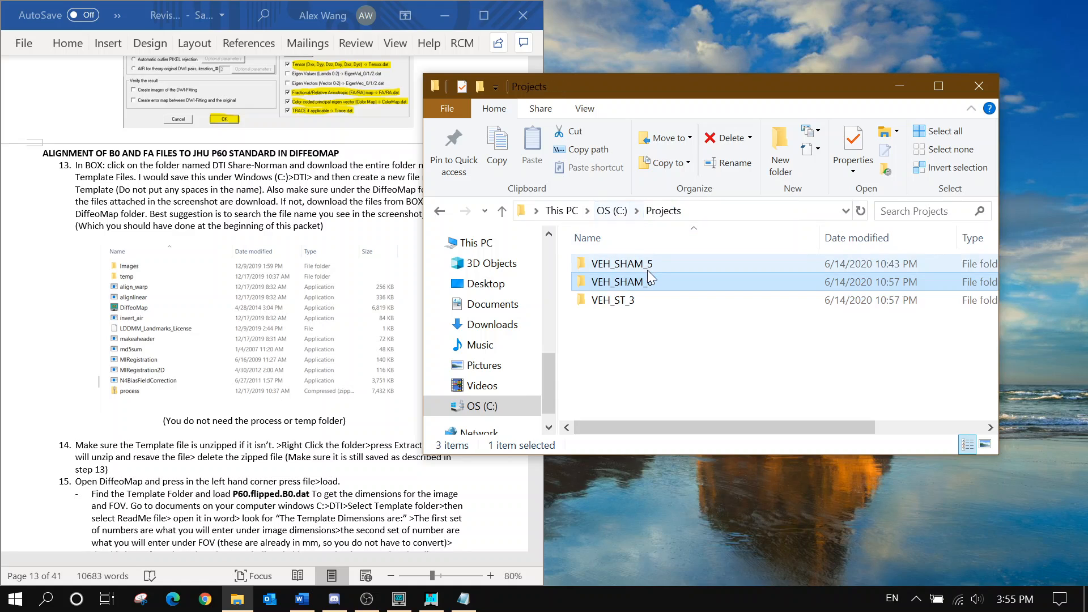
double_click(635, 298)
double_click(623, 264)
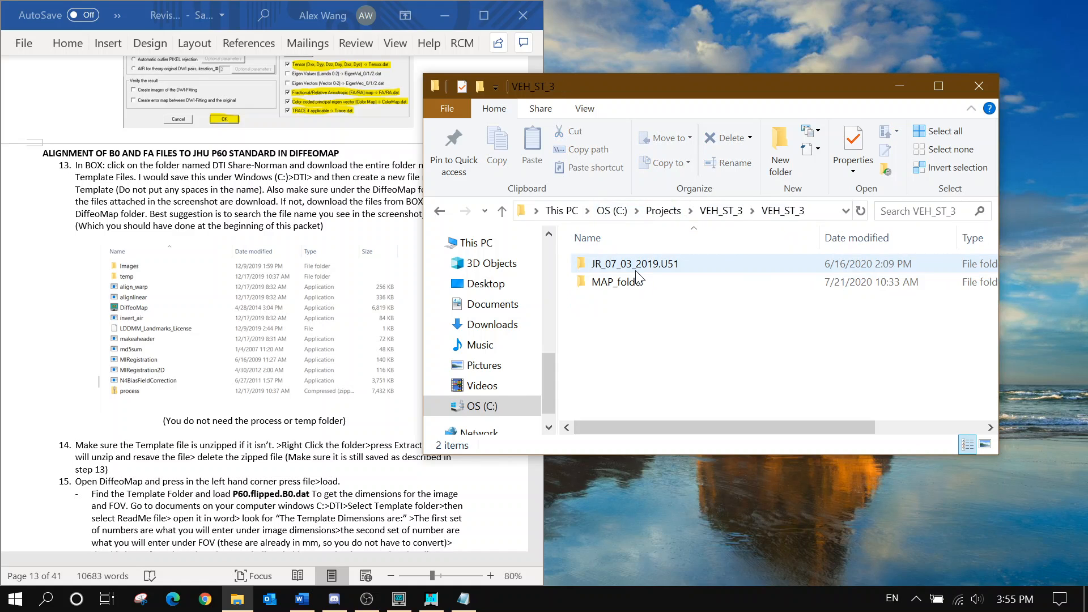
click(637, 284)
double_click(637, 283)
scroll(635, 278, down, 10)
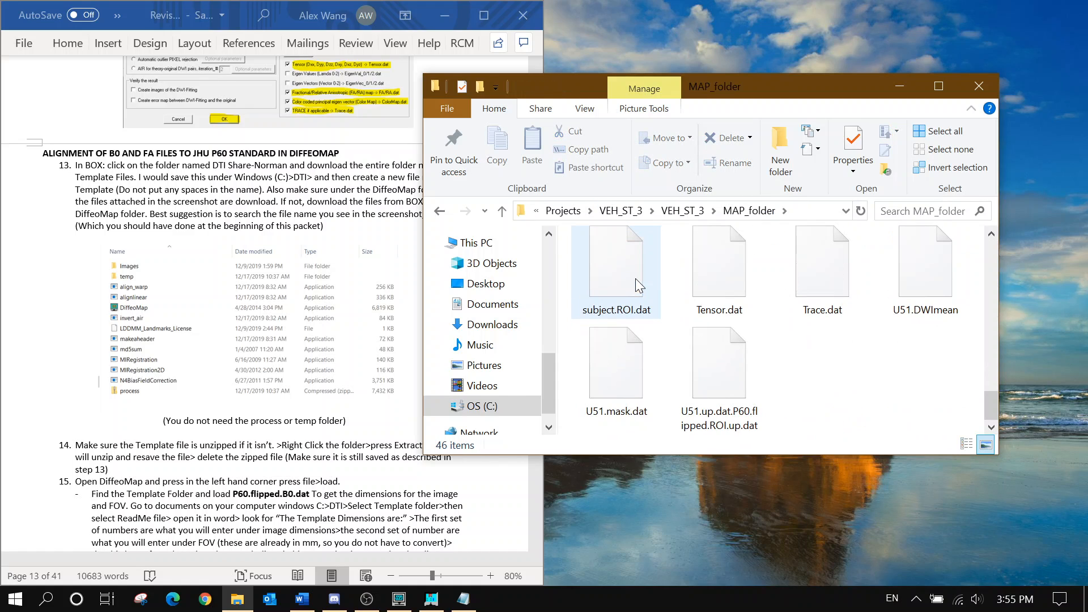
click(620, 211)
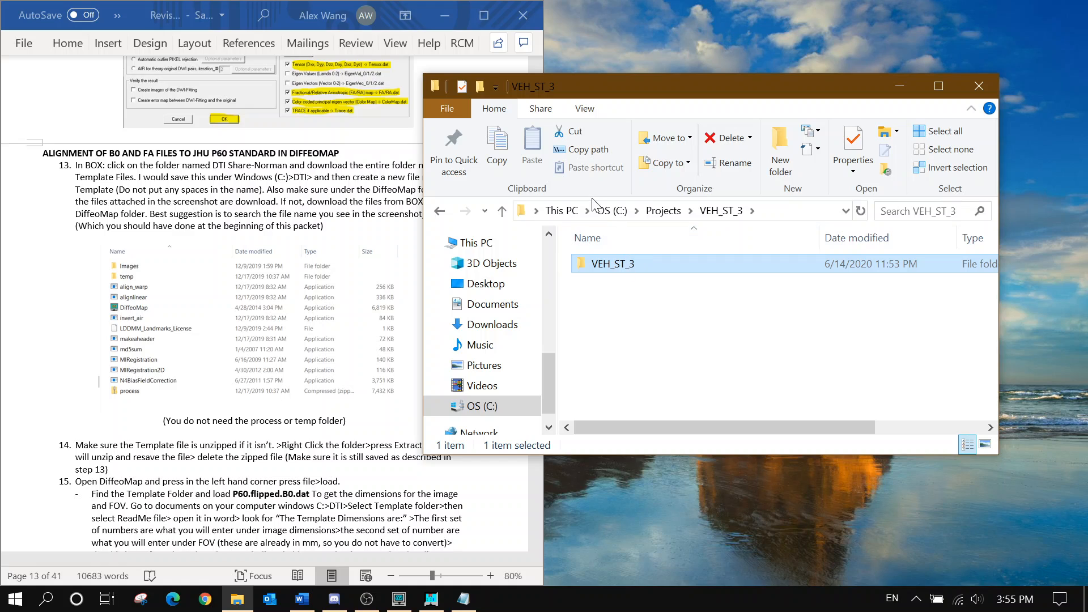
click(601, 211)
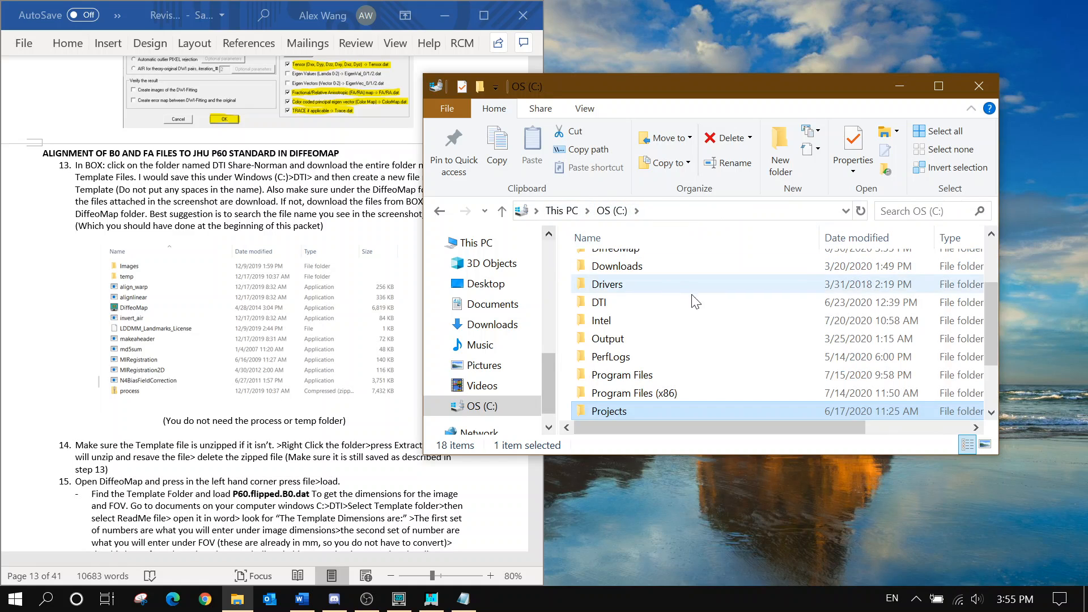
Open C:\DTI, check the Template folder's contents, and select Template for copying
double_click(646, 302)
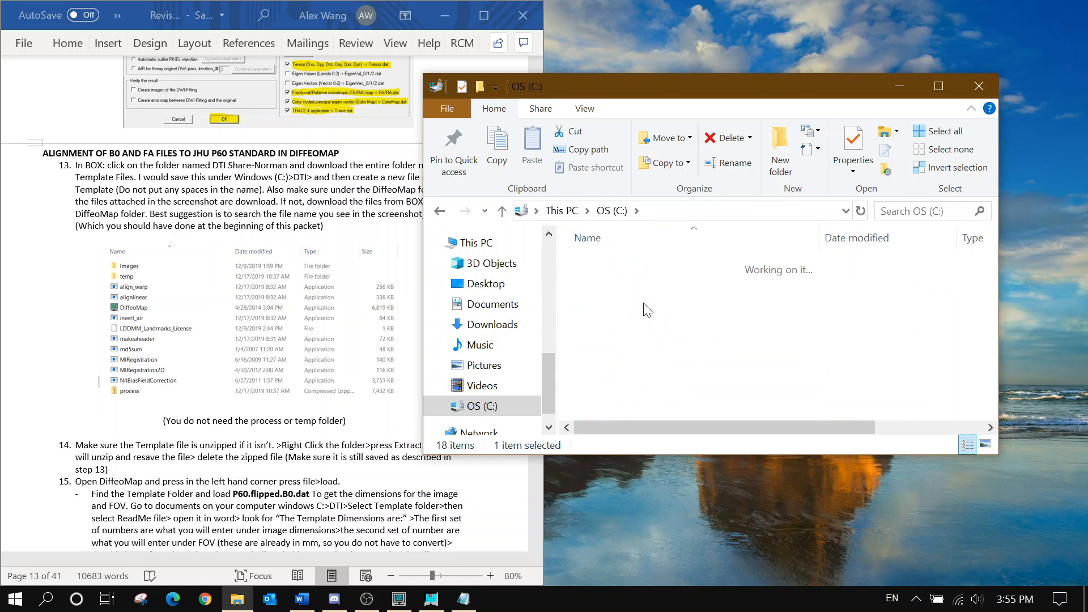
double_click(634, 276)
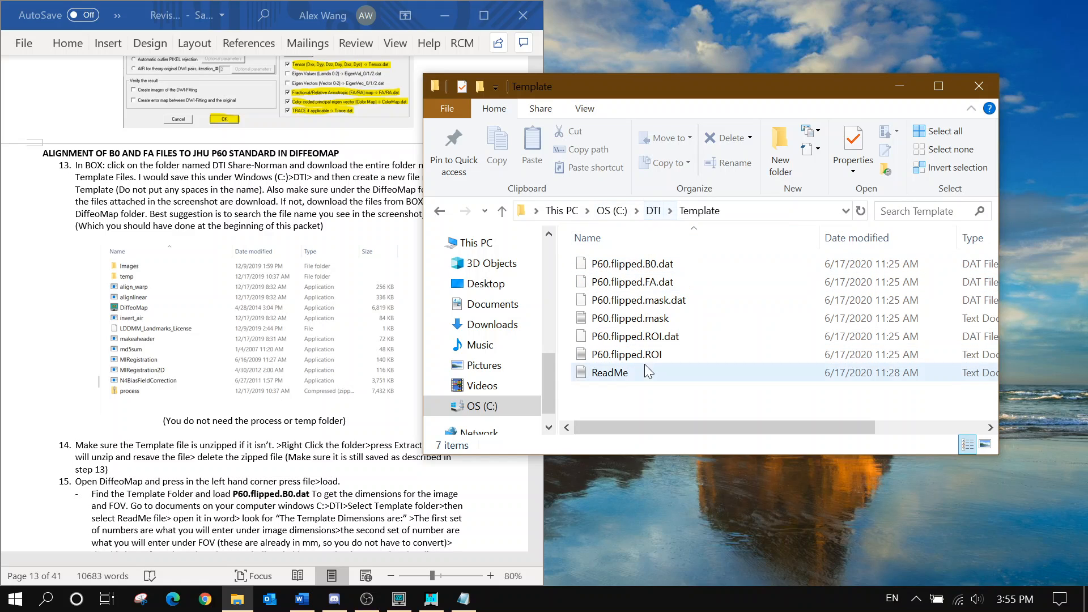
click(659, 210)
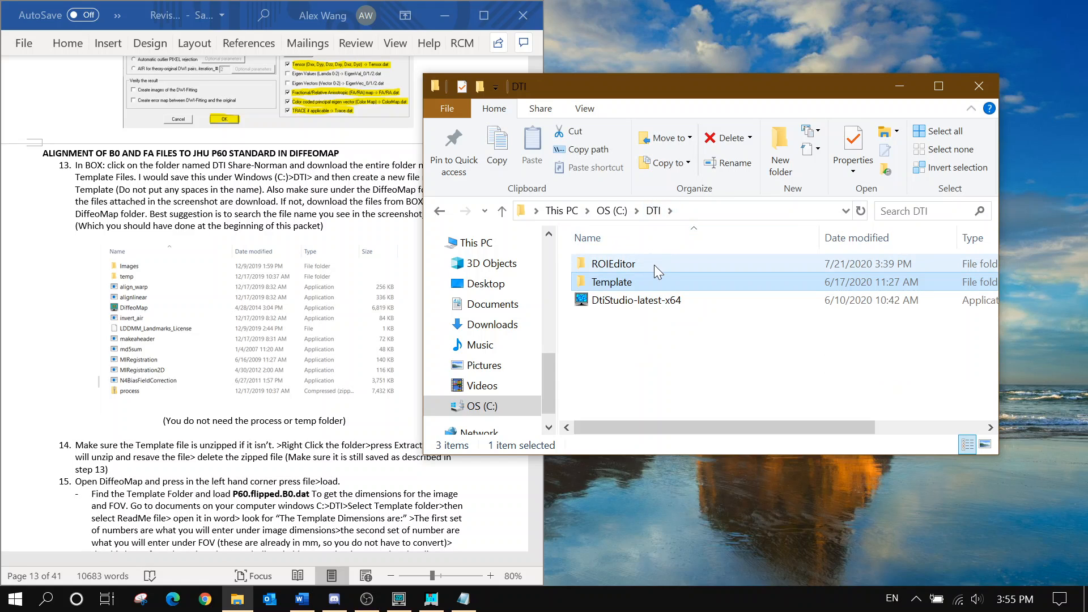
click(632, 282)
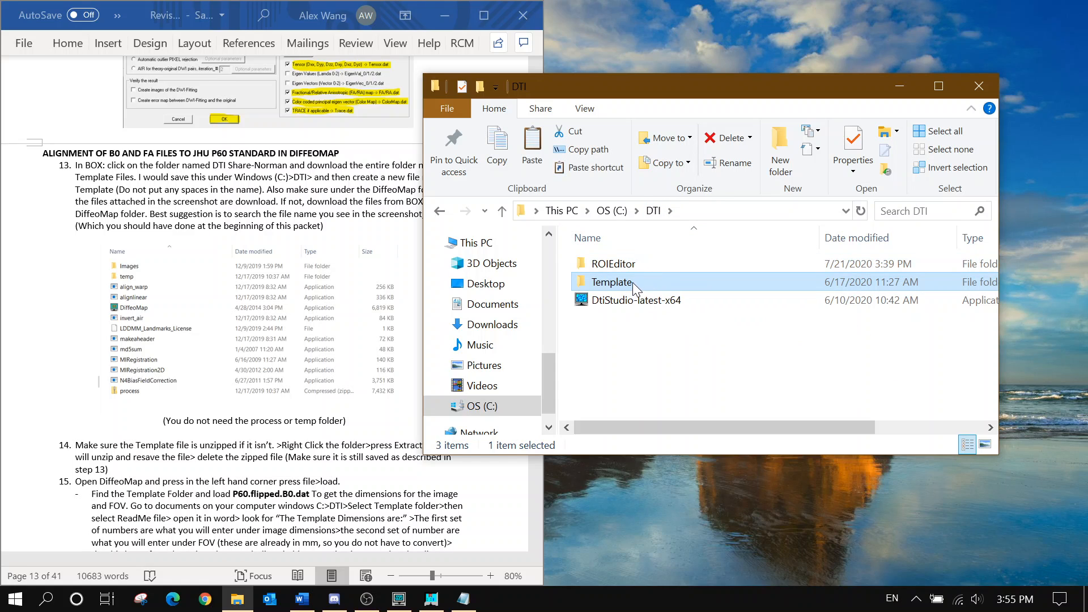
click(688, 315)
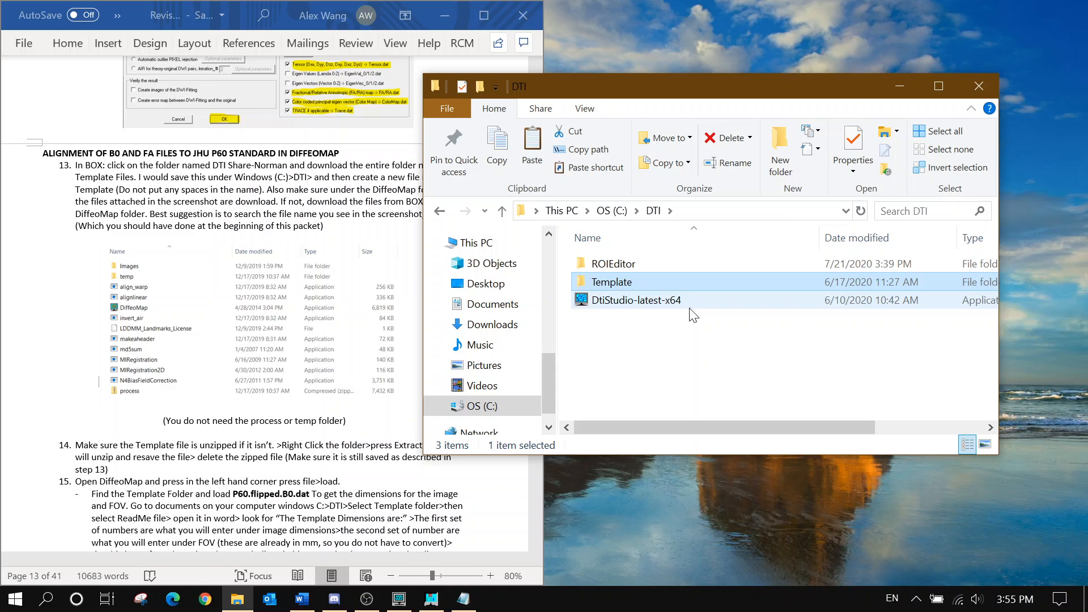
click(614, 213)
Paste Template into Map Folder under VEH_SHAM_6\VEH_SHAM_6\JR_07_03_2019.Up1\4\pdata, then minimize Explorer
scroll(643, 311, down, 4)
double_click(629, 336)
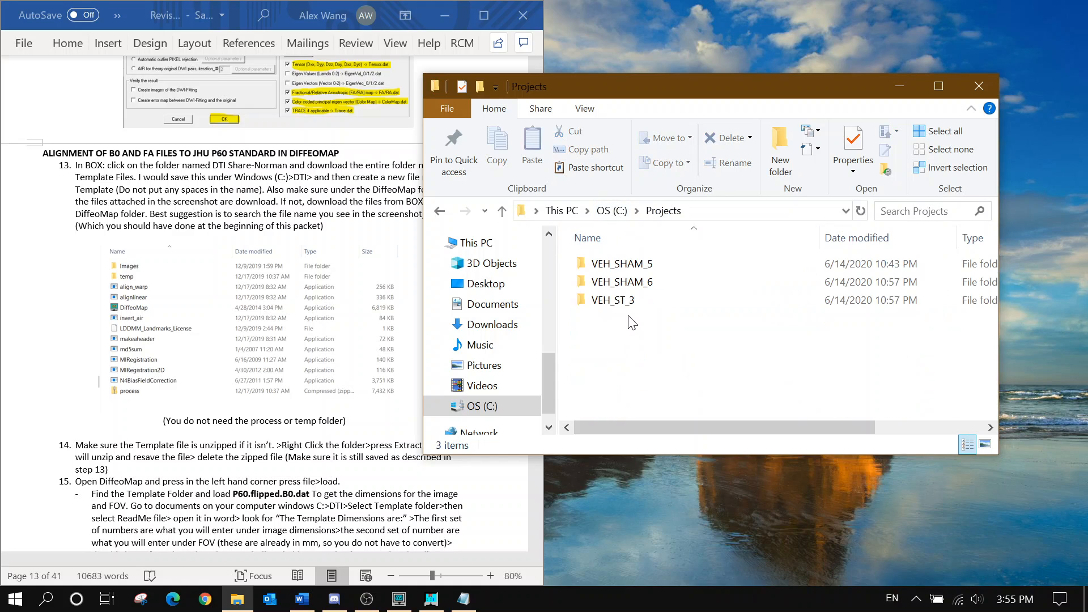
double_click(630, 282)
double_click(633, 264)
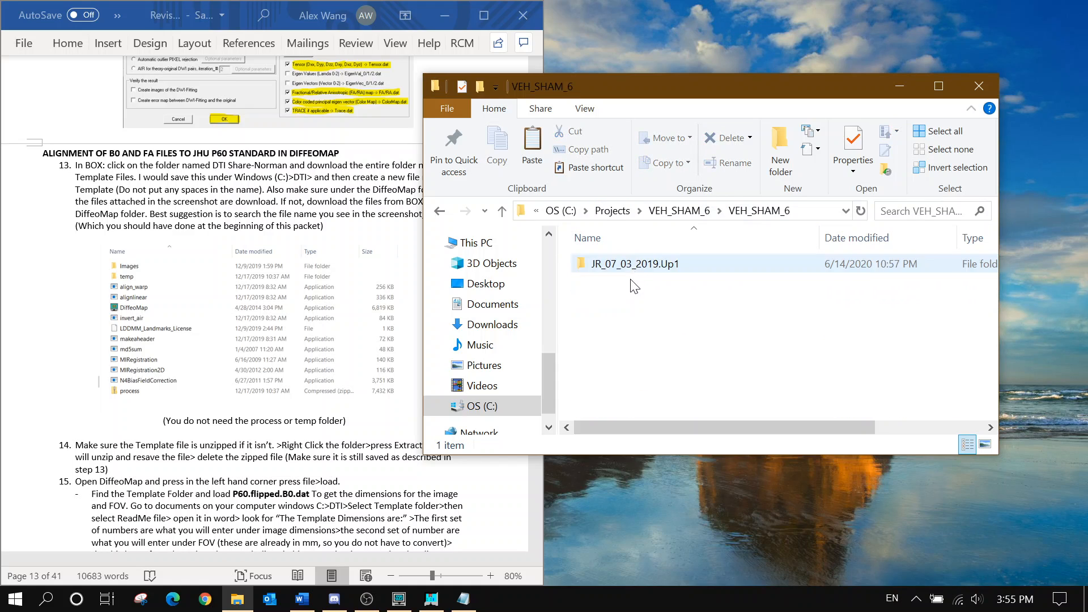
click(636, 269)
double_click(636, 266)
double_click(630, 313)
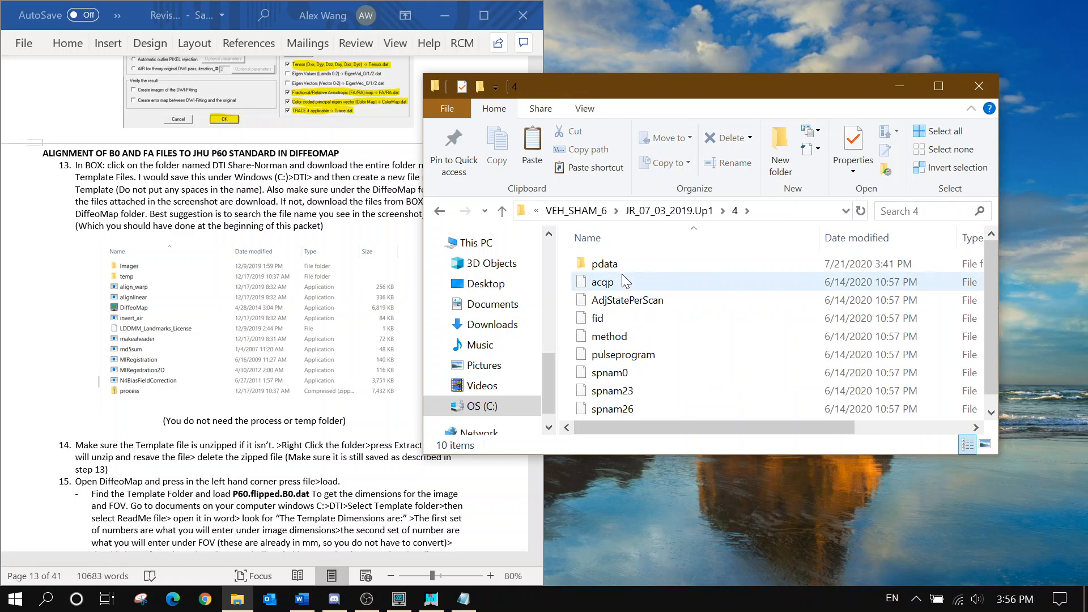
click(623, 270)
double_click(623, 265)
double_click(621, 281)
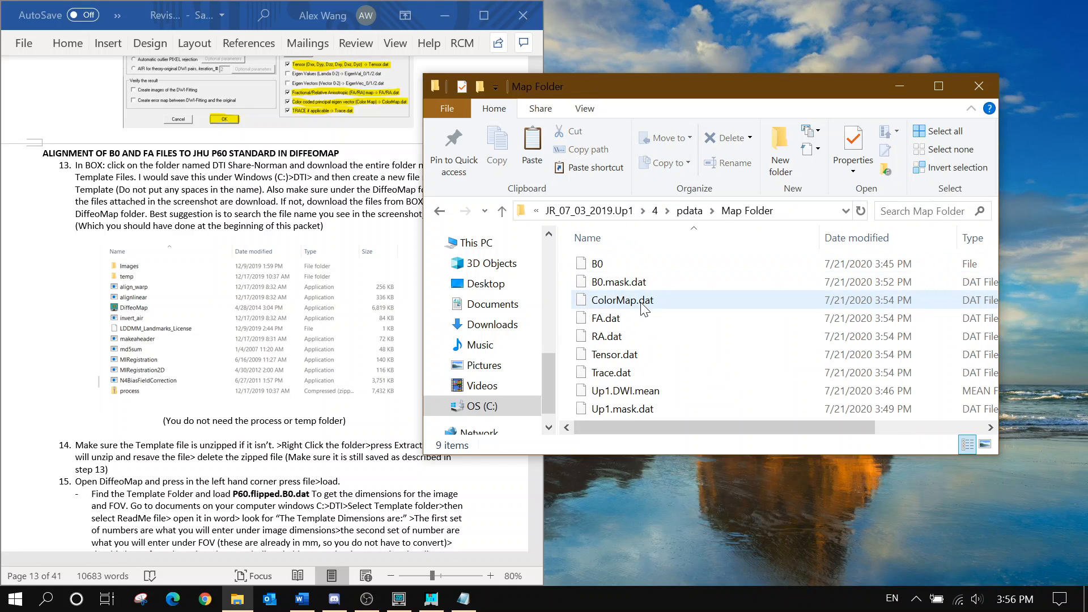
key(ctrl+v)
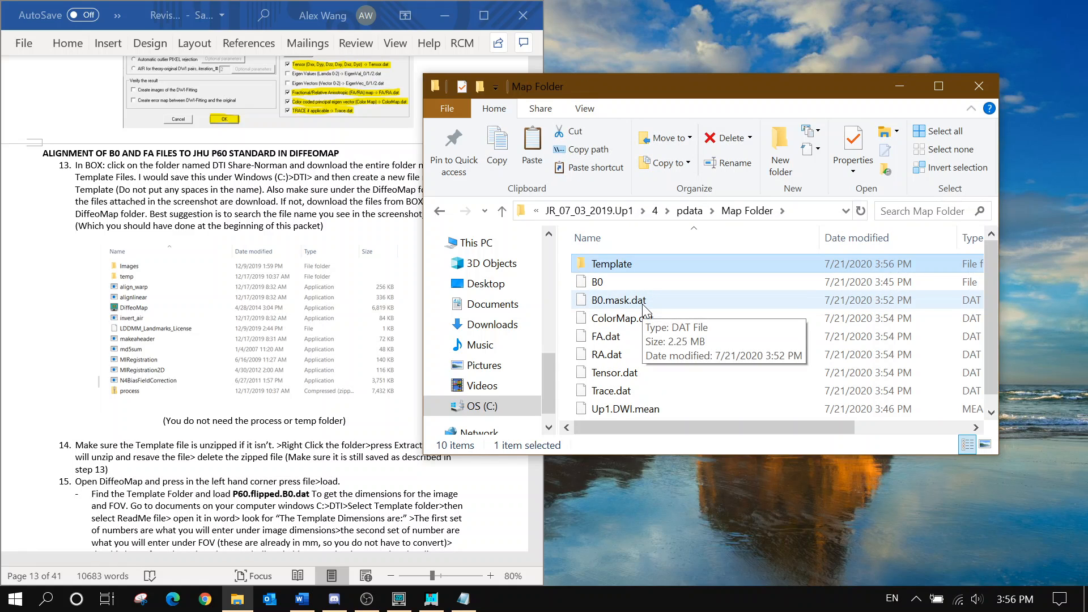
click(890, 87)
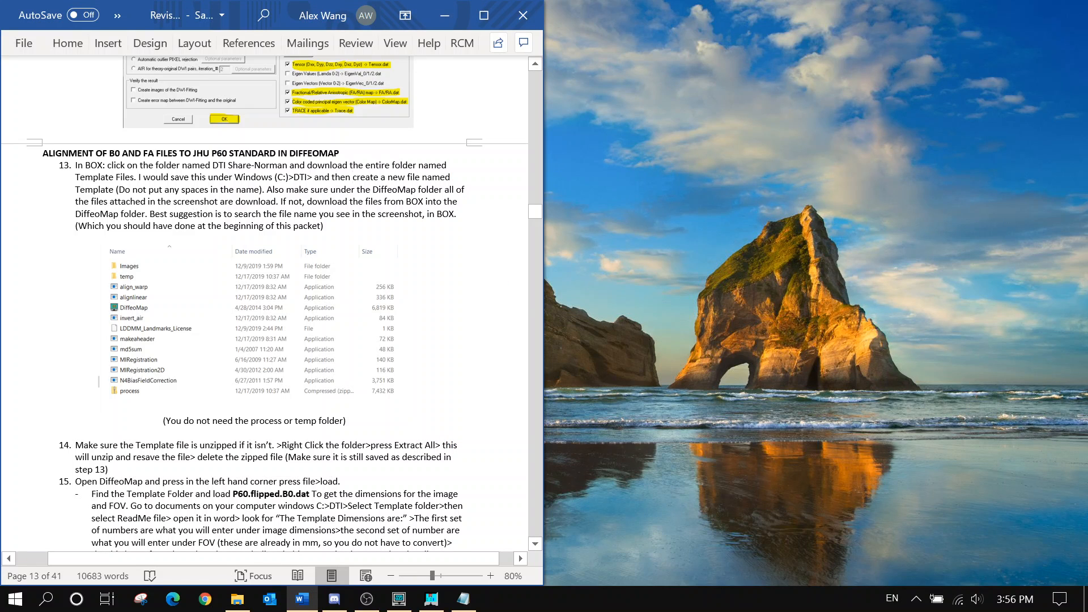
Read steps 14–15 on unzipping the Template folder, then bring back the Map Folder window
scroll(266, 304, down, 1)
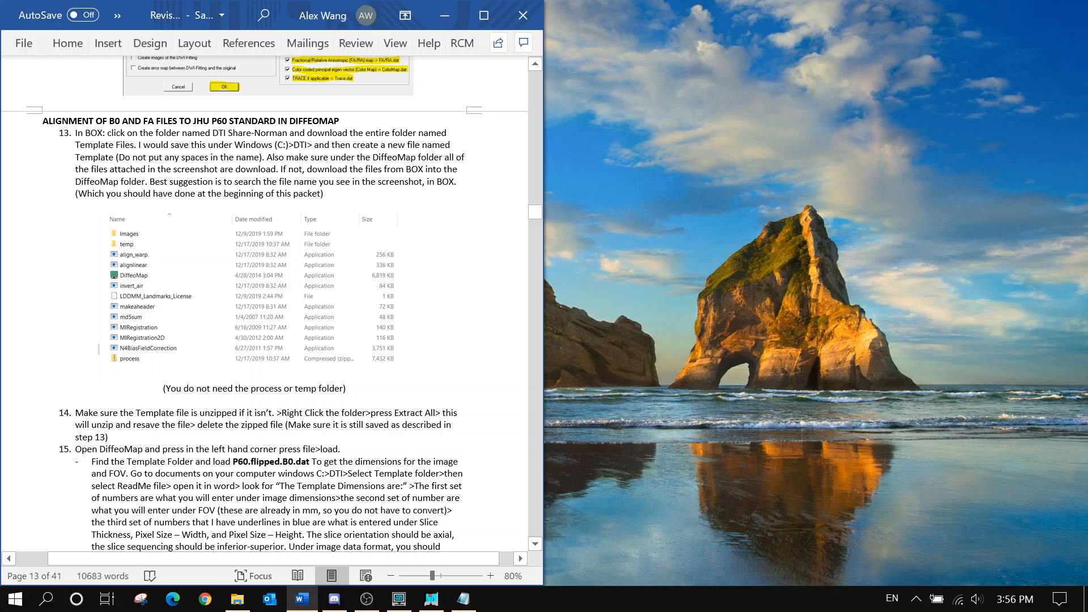
scroll(304, 181, down, 1)
scroll(304, 182, down, 2)
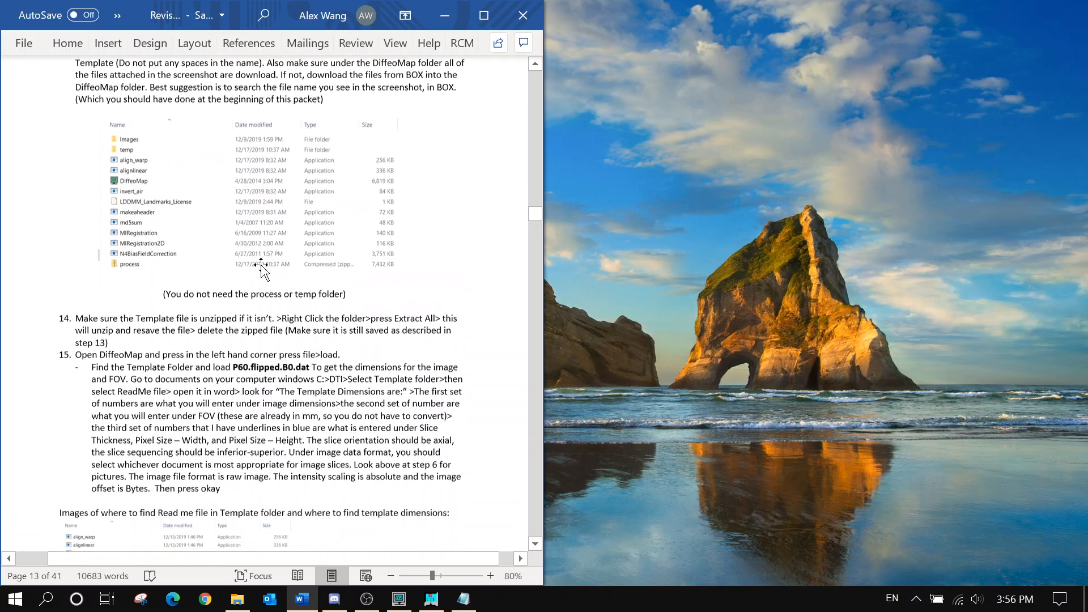
drag(175, 315, 272, 316)
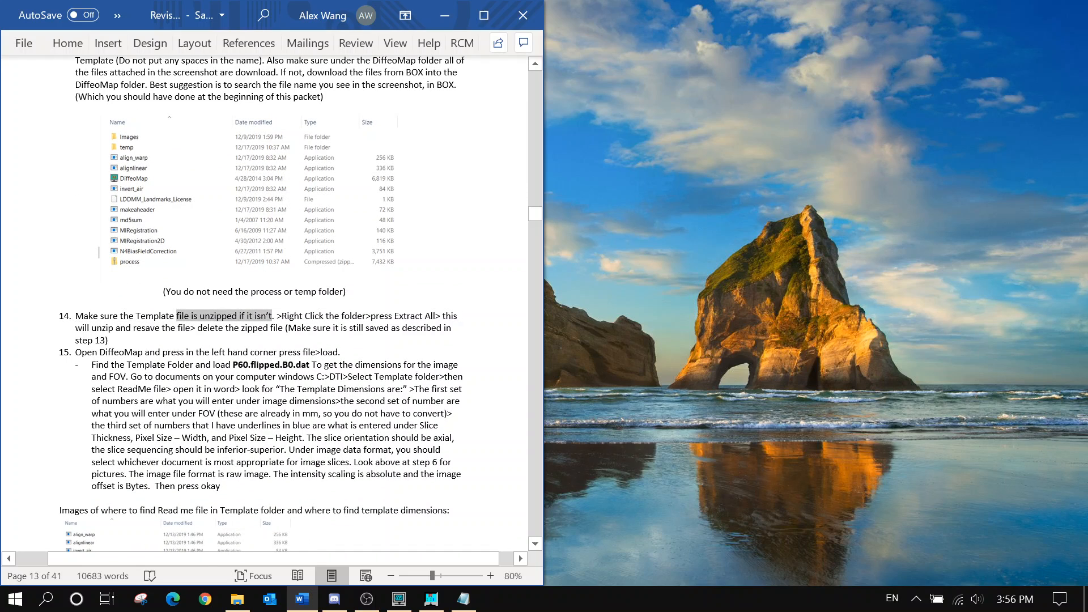
click(288, 328)
scroll(288, 328, up, 2)
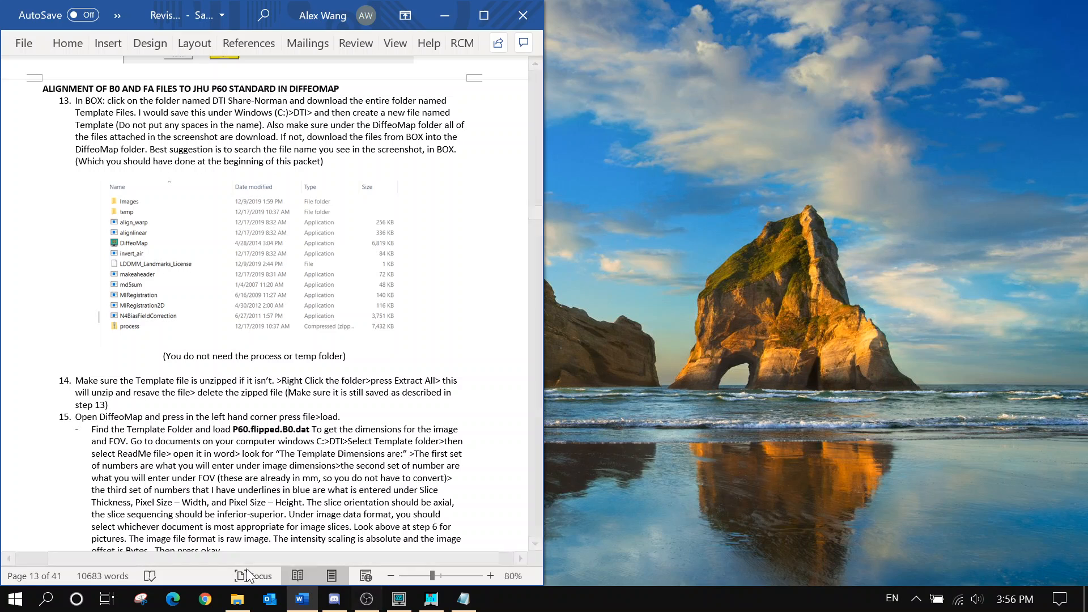
click(237, 599)
key(alt+Tab)
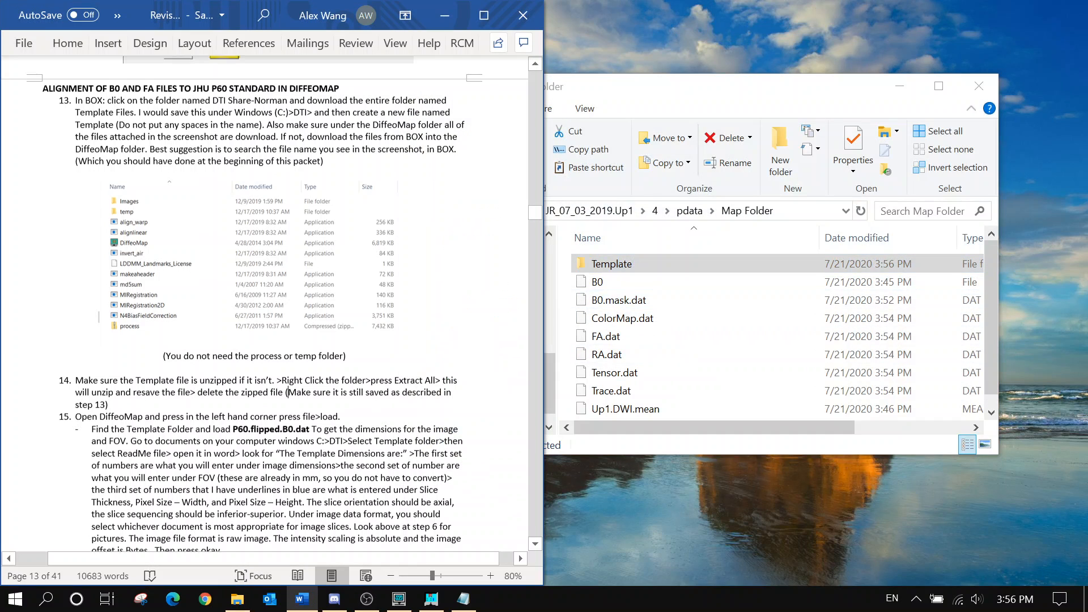
scroll(316, 326, down, 3)
Go up to the C: drive and launch DiffeoMap.exe from C:\DiffeoMap\DiffeoMap
click(668, 85)
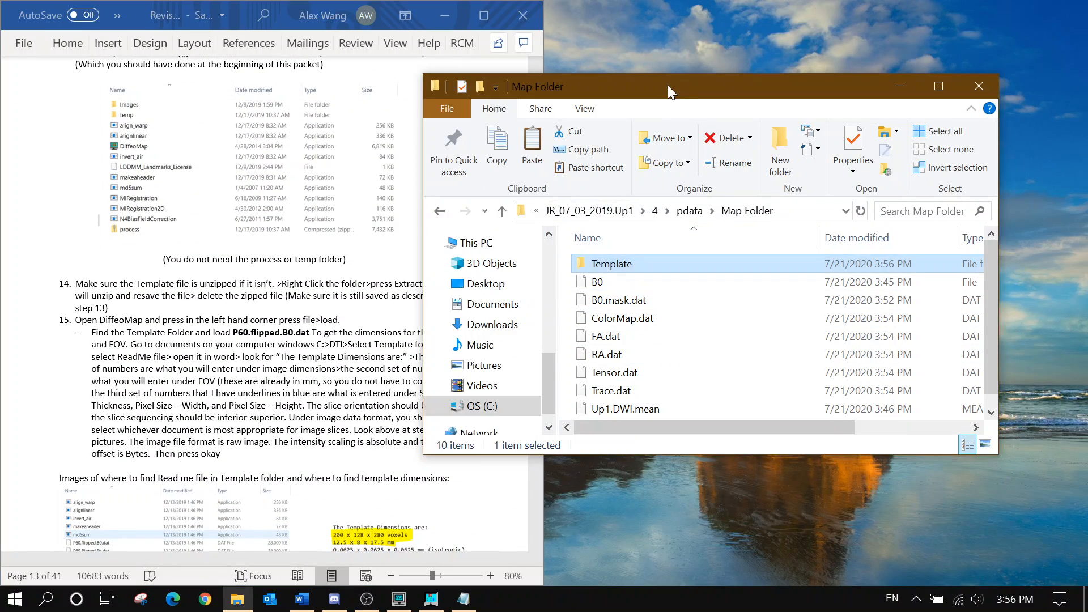
click(582, 210)
click(583, 212)
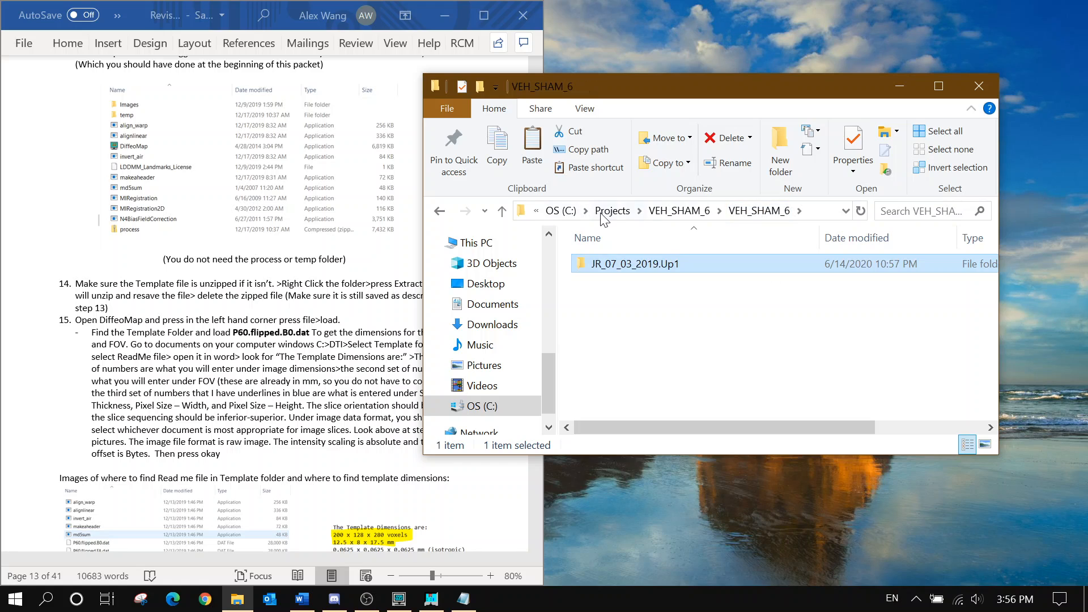
click(602, 215)
click(600, 214)
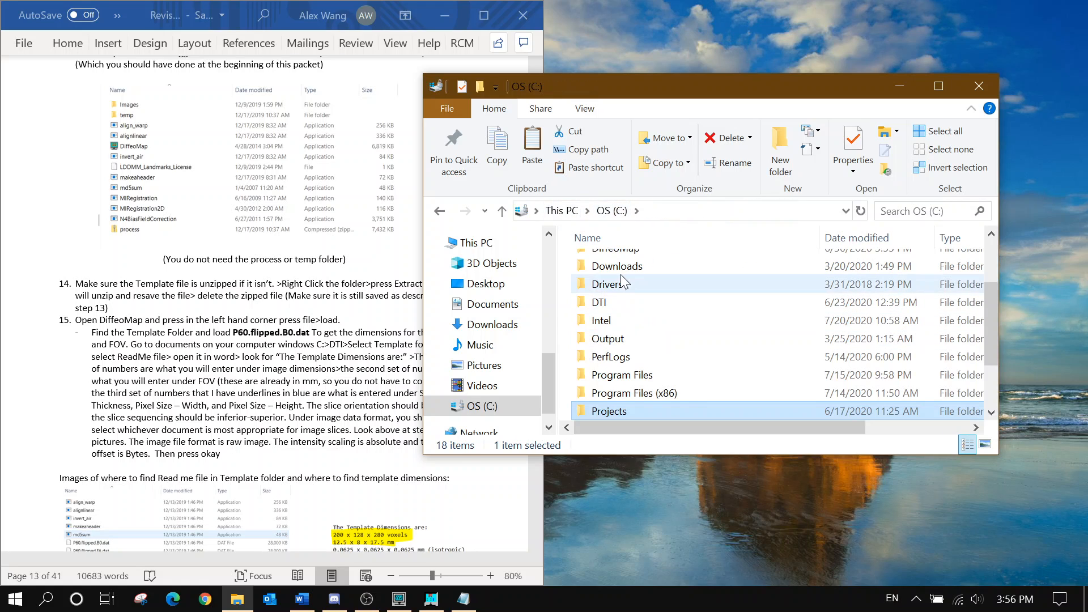
scroll(638, 309, up, 2)
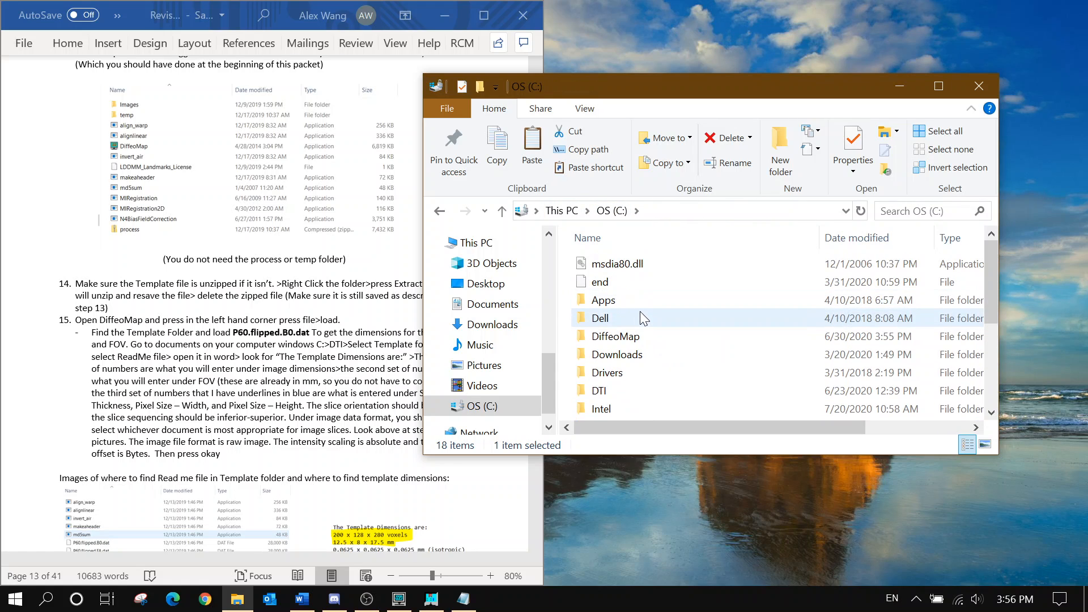
double_click(657, 336)
double_click(652, 262)
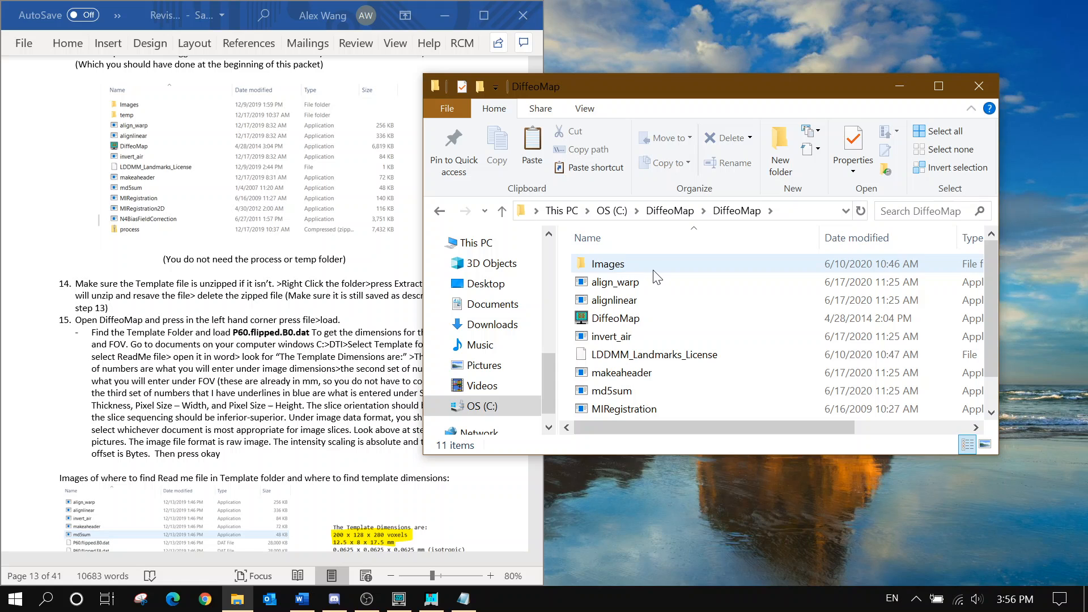
double_click(644, 322)
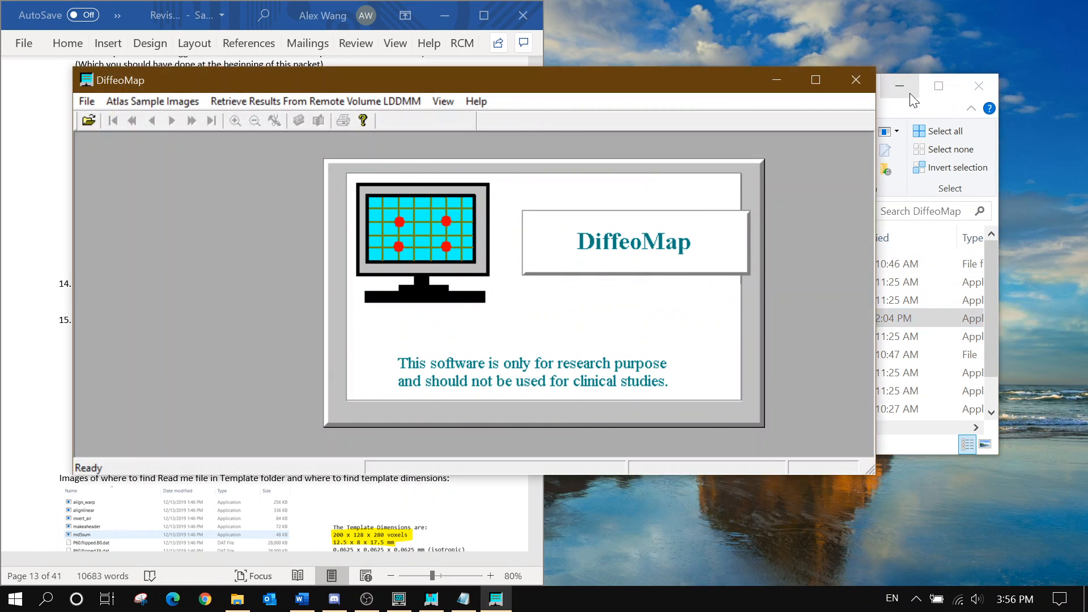
Dismiss DiffeoMap's startup notice and start File > Load Template
click(552, 357)
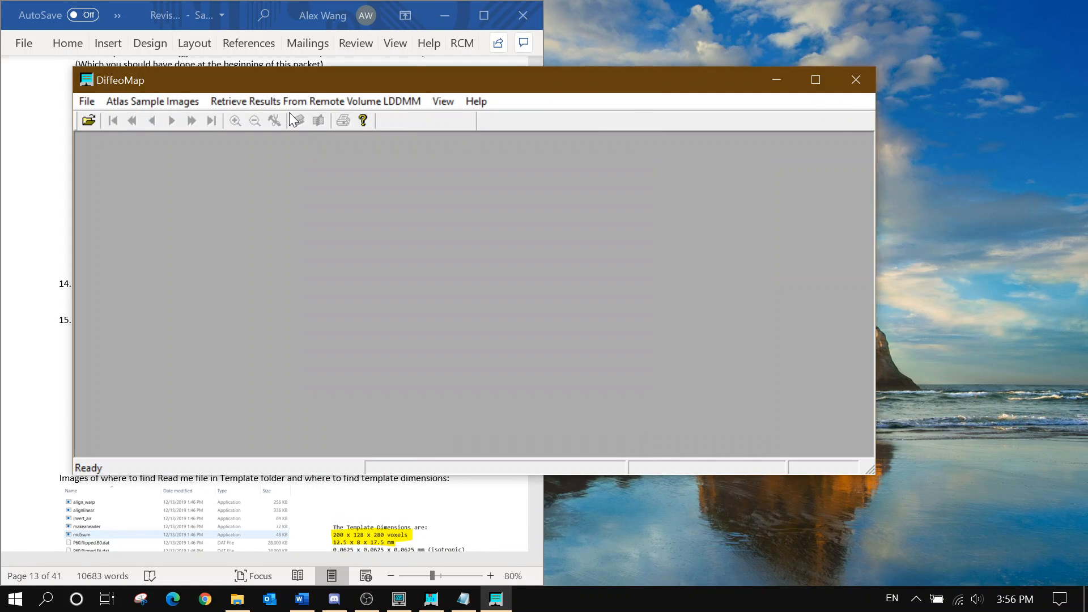
drag(277, 88, 684, 110)
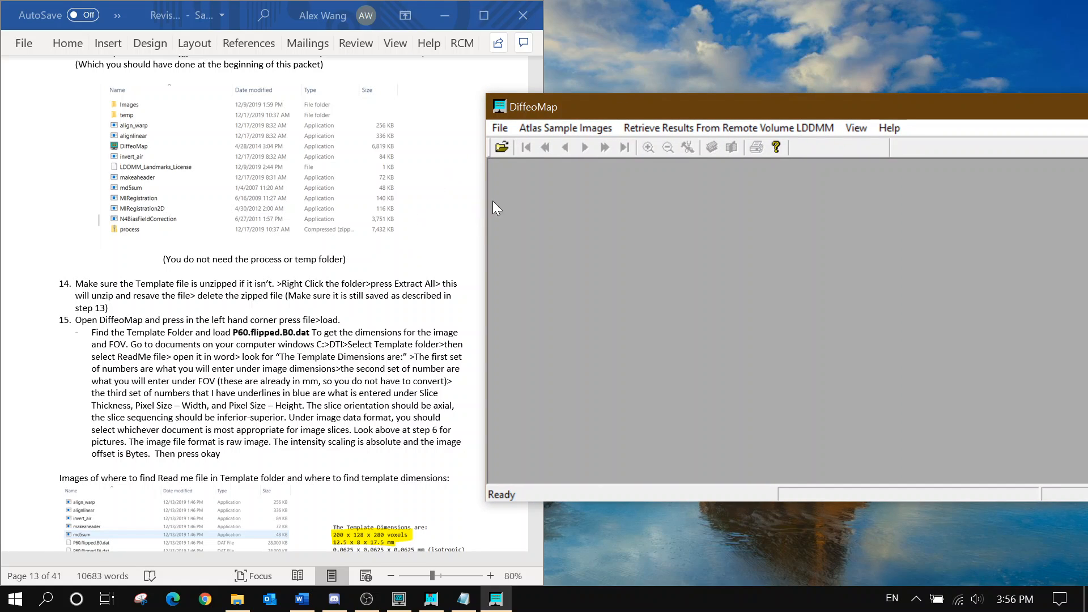
click(498, 128)
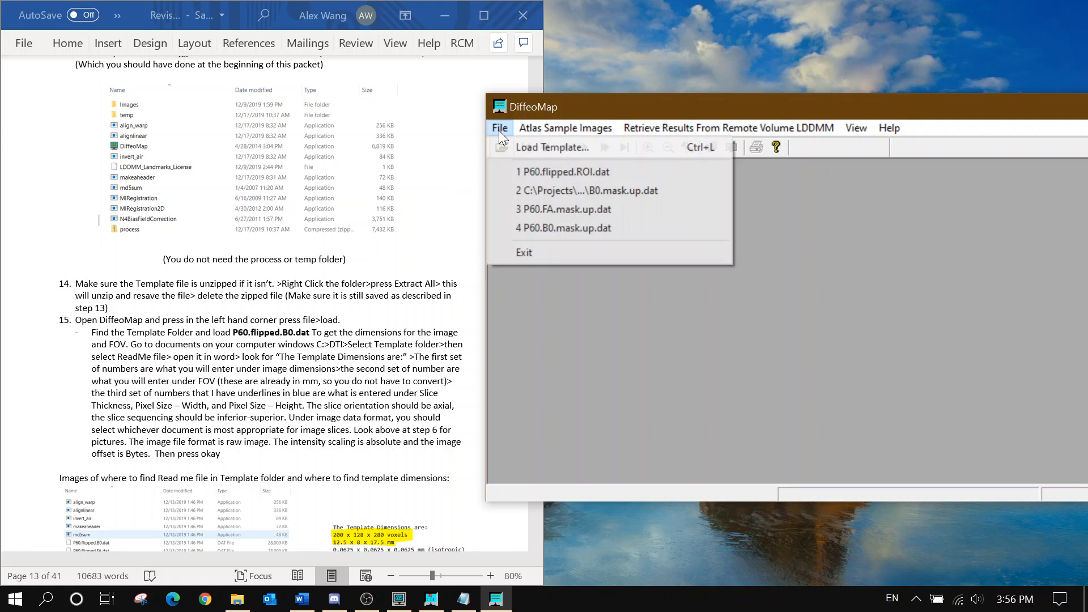
click(505, 146)
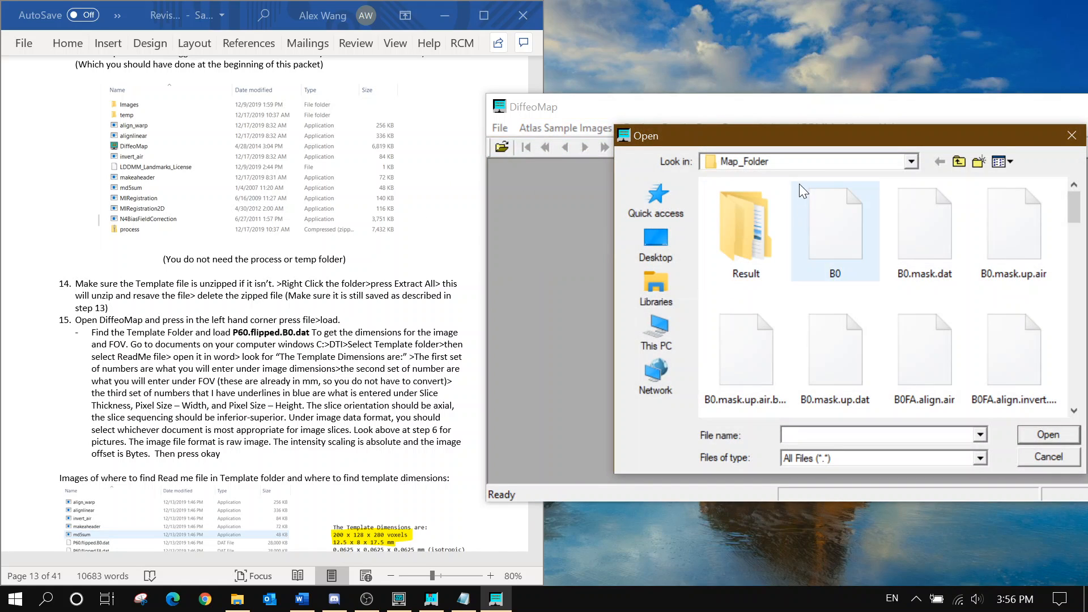
Open P60.flipped.B0.dat from the JR_07_03_2019.Up1 subject's Map Folder\Template folder
click(799, 161)
click(759, 396)
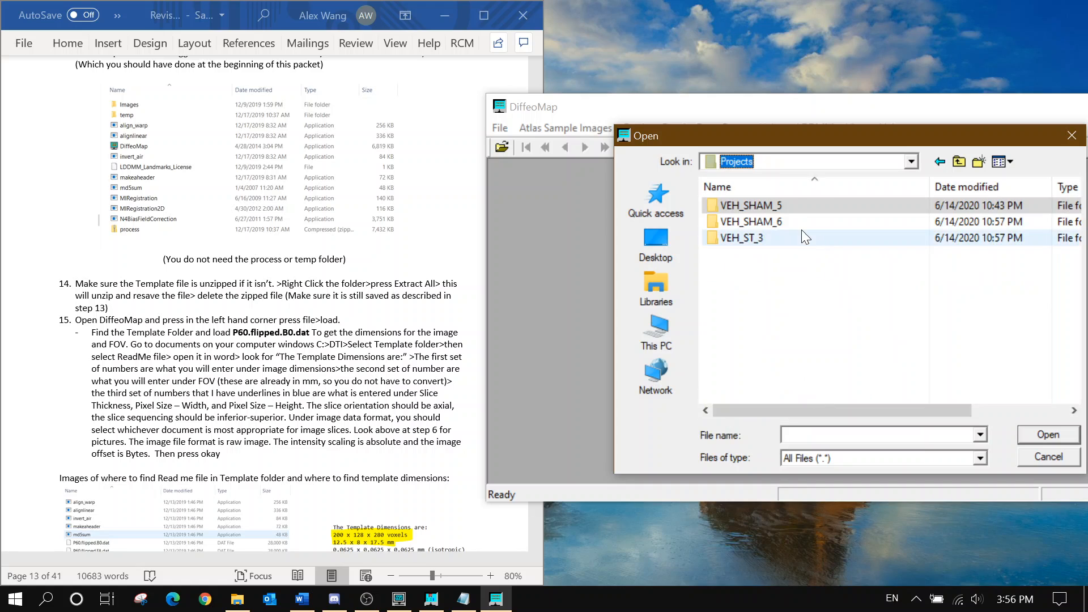
double_click(796, 222)
click(783, 214)
double_click(782, 210)
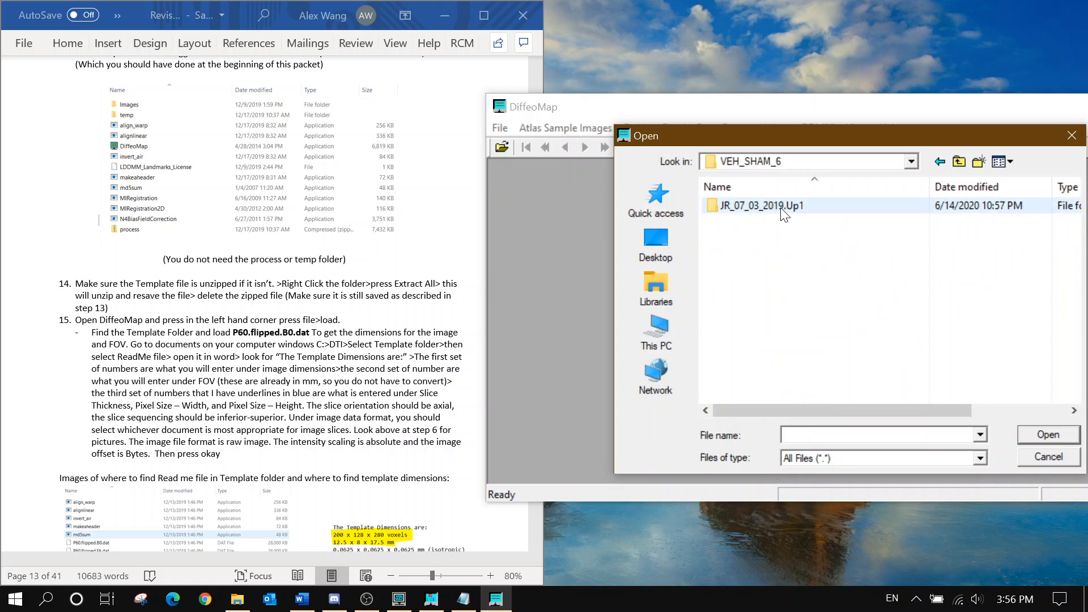
double_click(782, 209)
double_click(771, 262)
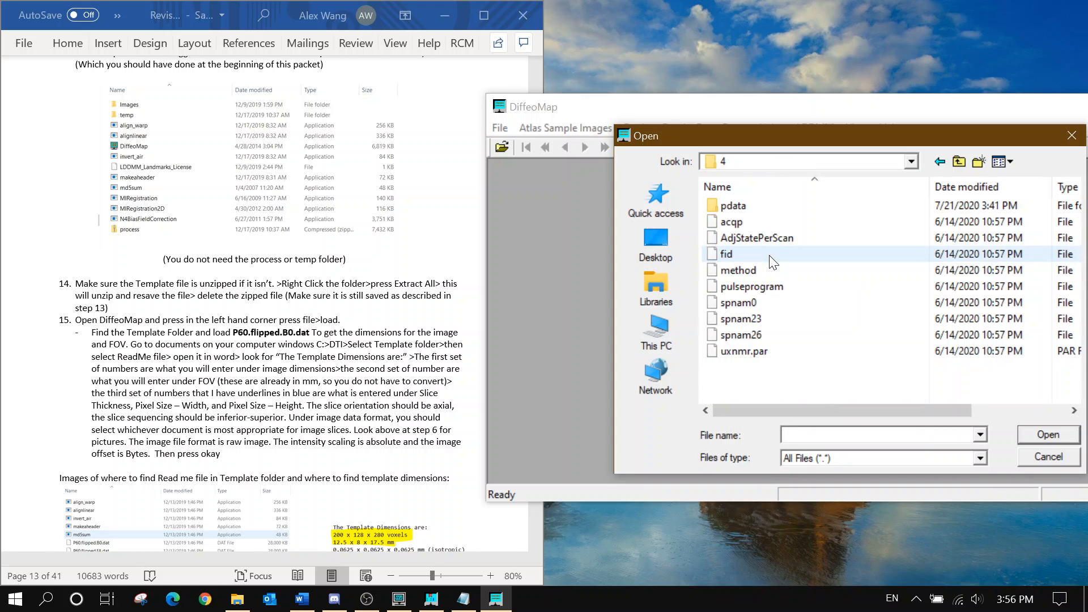
double_click(736, 205)
double_click(754, 220)
click(760, 211)
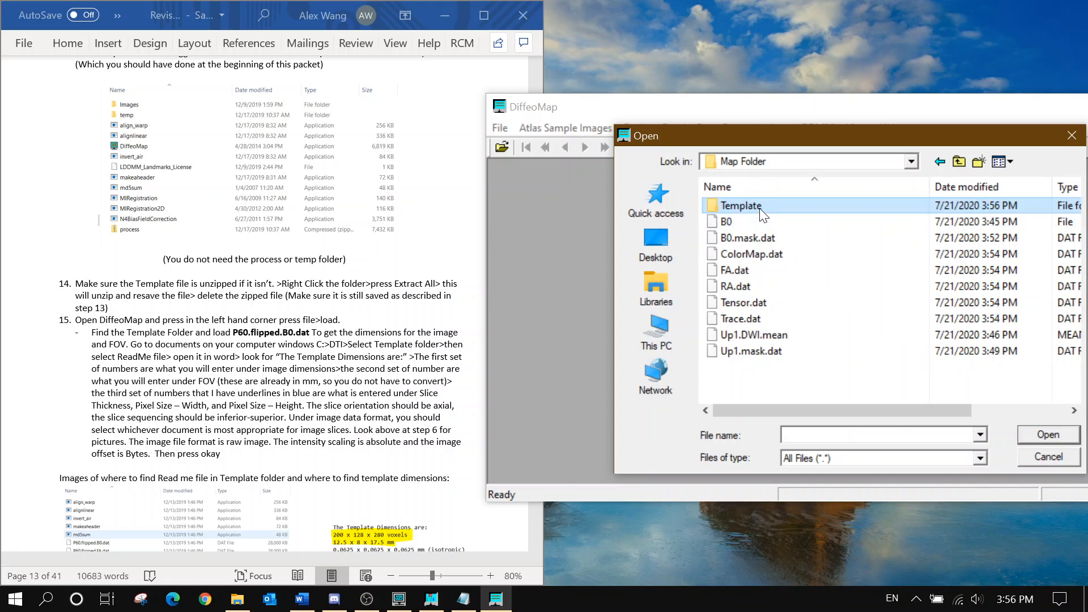
double_click(760, 209)
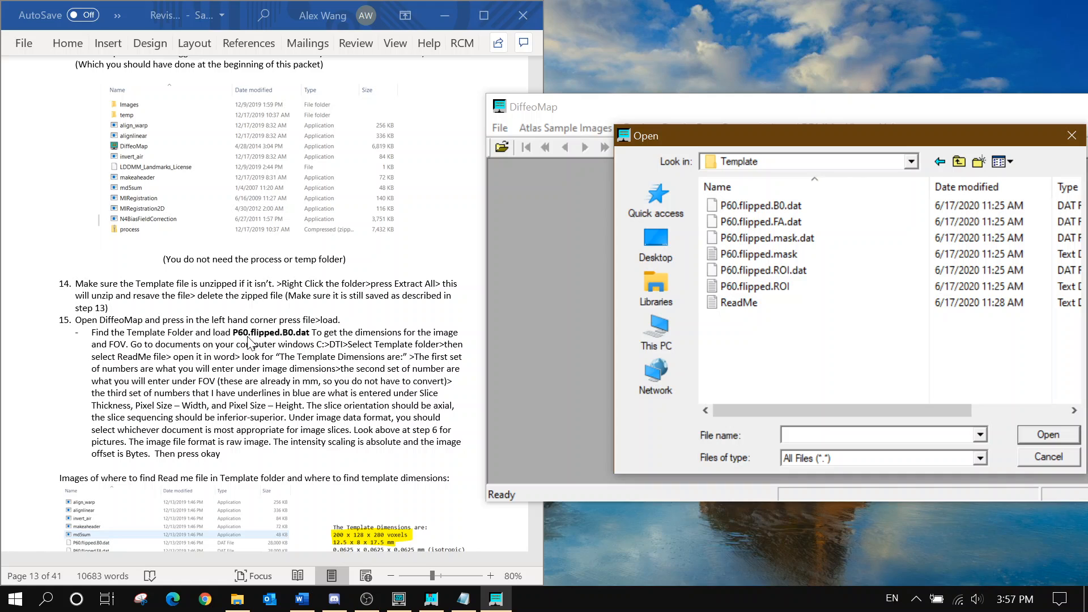
click(797, 206)
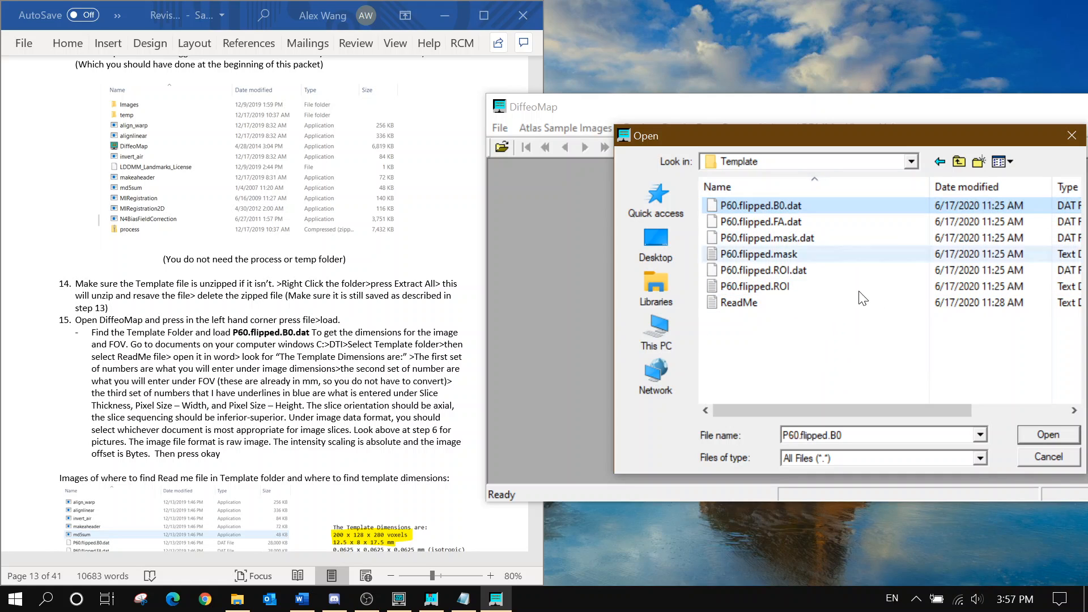
click(1026, 429)
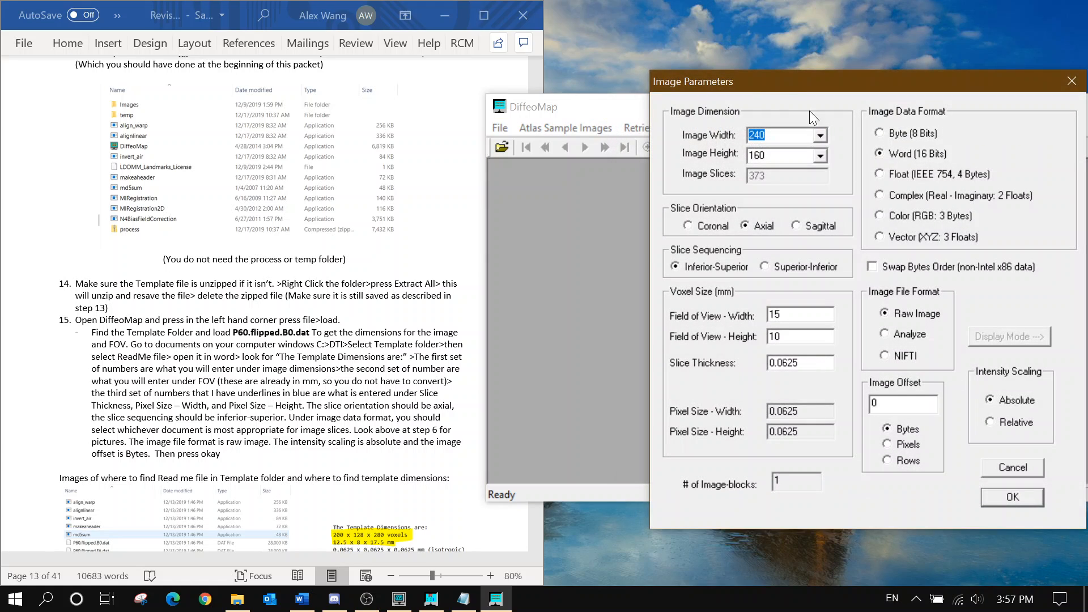
In File Explorer, browse from drive C: into Projects > VEH_SHAM_6 > VEH_SHAM_6
click(238, 599)
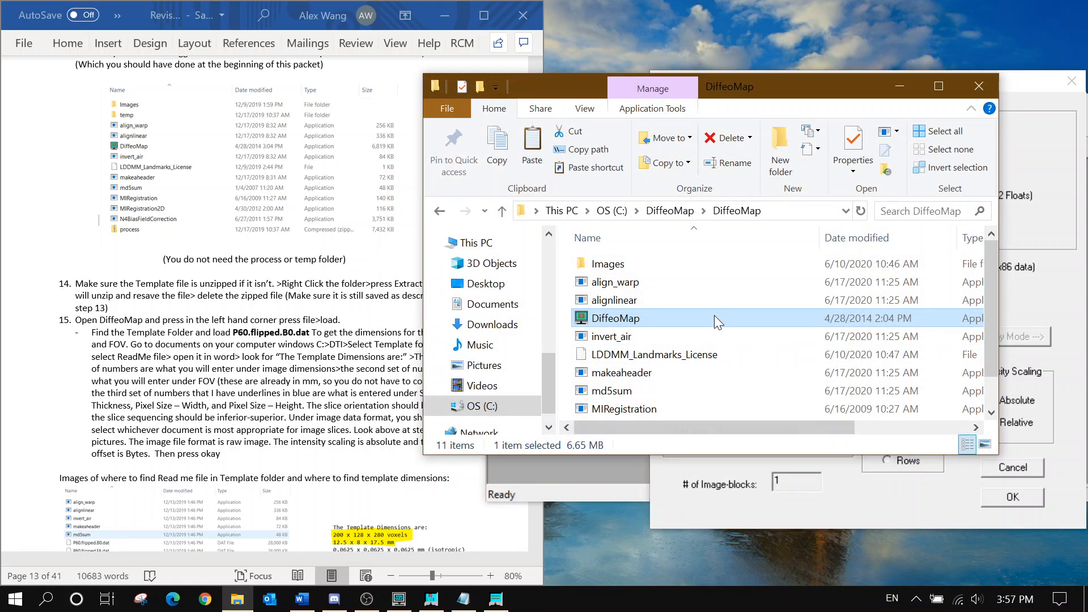
click(612, 210)
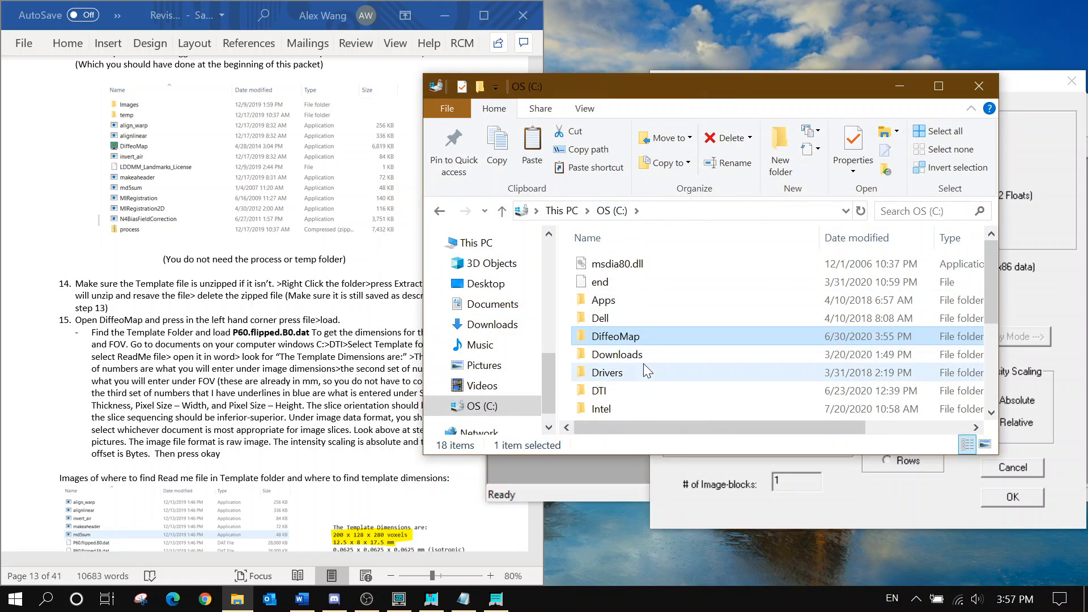
scroll(644, 363, down, 3)
double_click(621, 336)
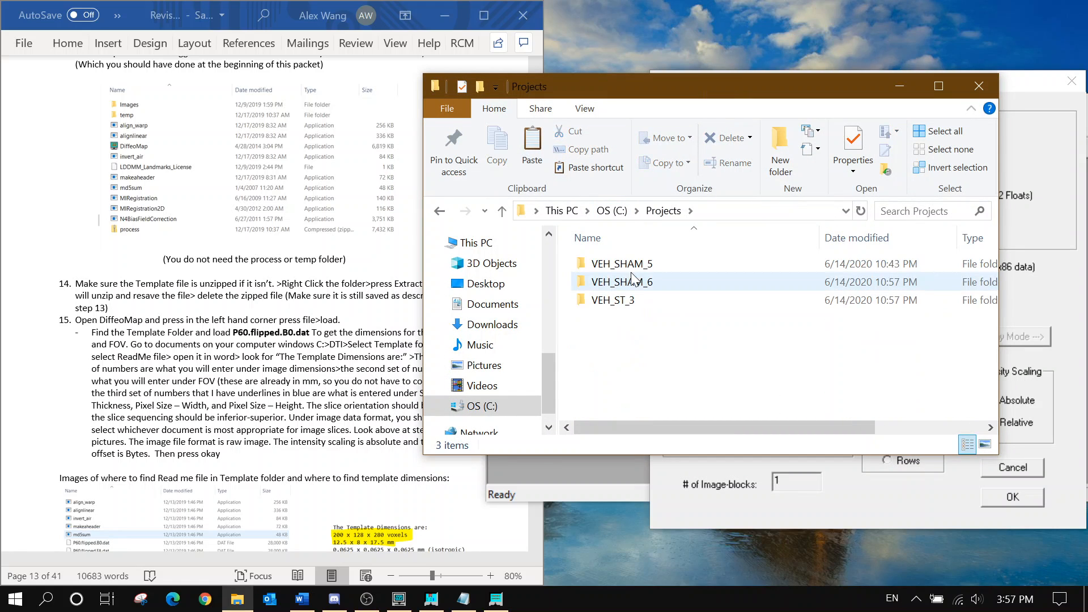
click(632, 289)
double_click(633, 283)
click(633, 265)
double_click(632, 264)
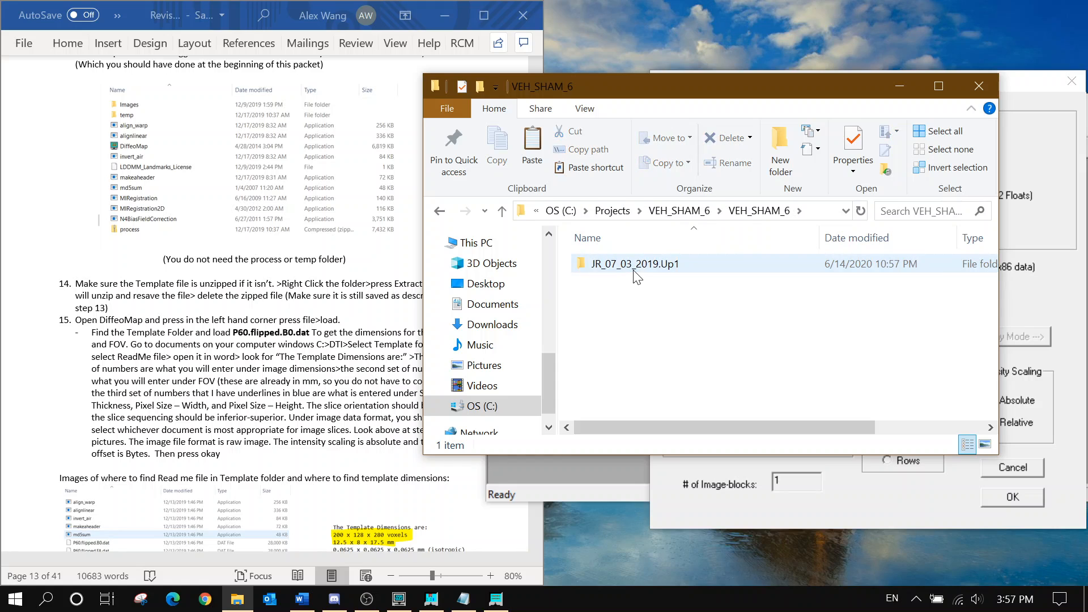
Continue into JR_07_03_2019.Up1 > 4 > pdata > Map Folder > Template and select ReadMe
click(634, 266)
double_click(635, 271)
click(624, 318)
double_click(623, 318)
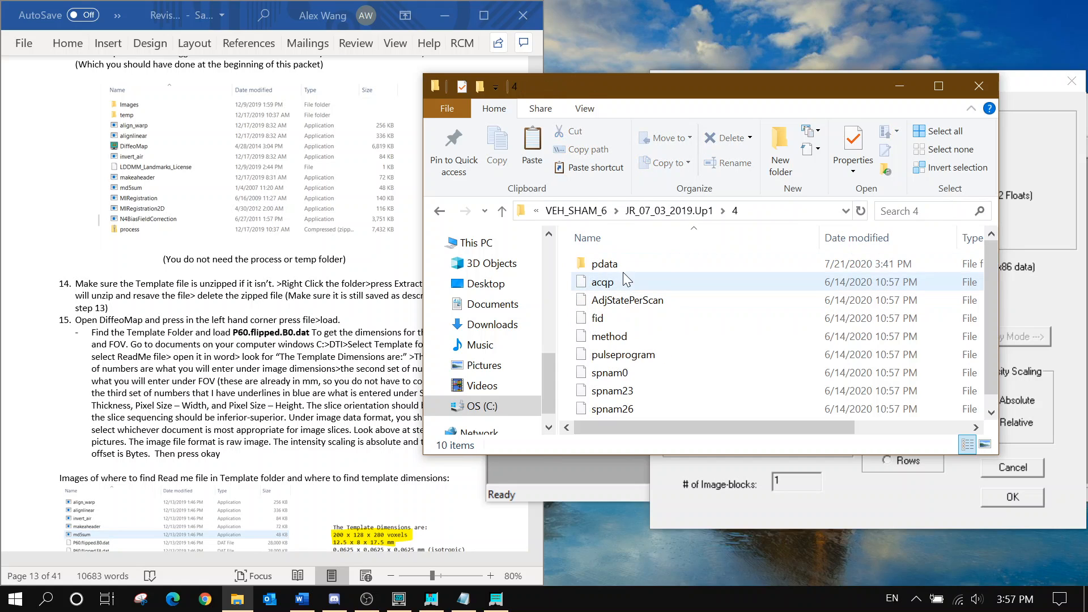
click(621, 264)
double_click(621, 264)
double_click(620, 264)
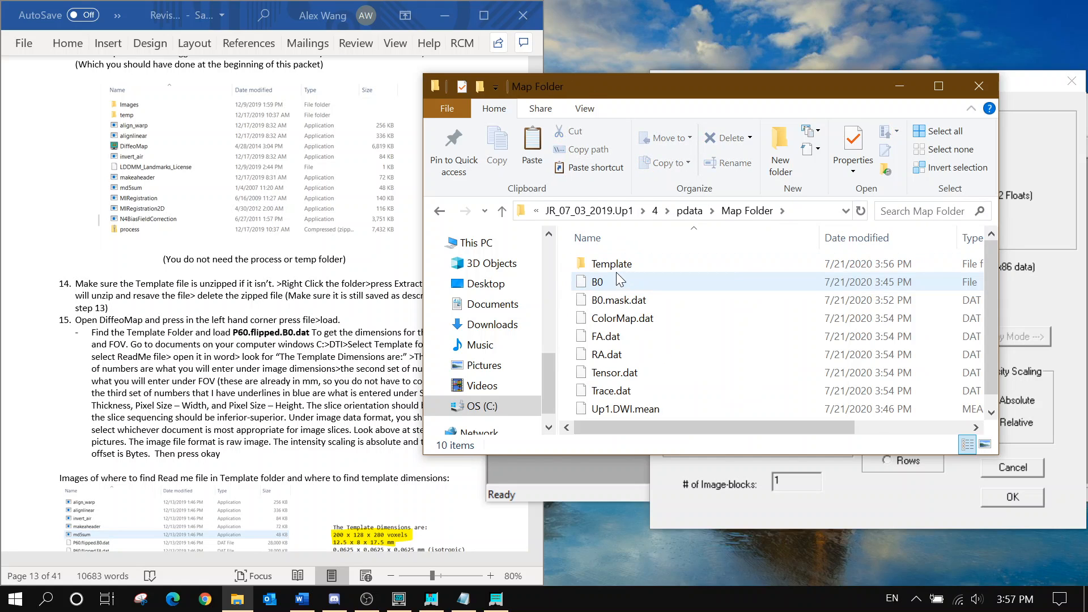
double_click(616, 269)
click(647, 369)
Open the ReadMe showing template dimensions 200 x 128 x 280 and move it aside
double_click(647, 370)
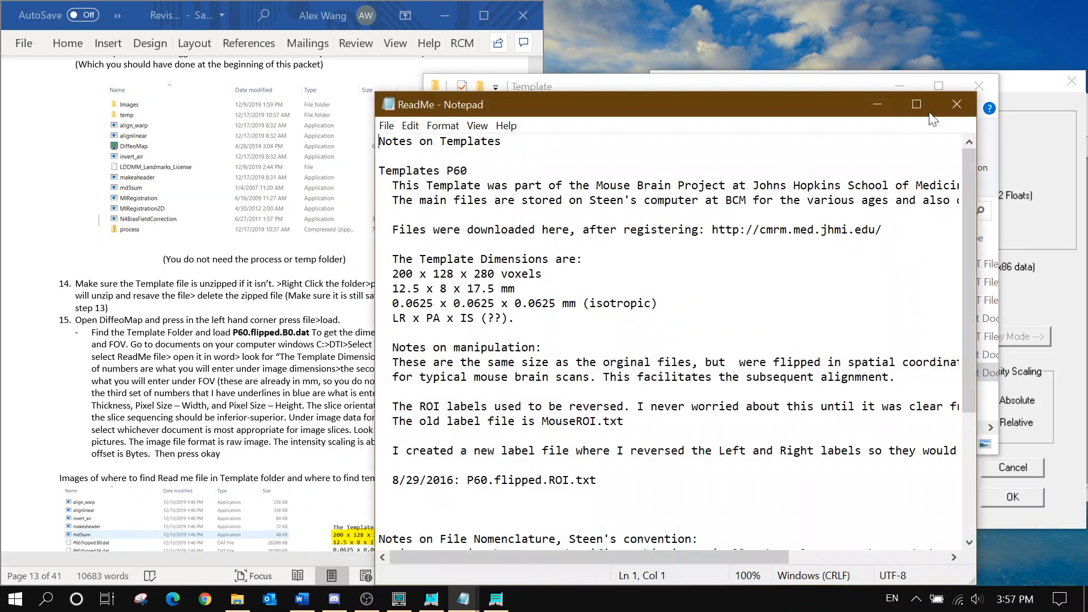
click(977, 85)
drag(601, 113, 372, 65)
Enter image width 200, height 128 and Float data format for P60.flipped.B0.dat
double_click(758, 135)
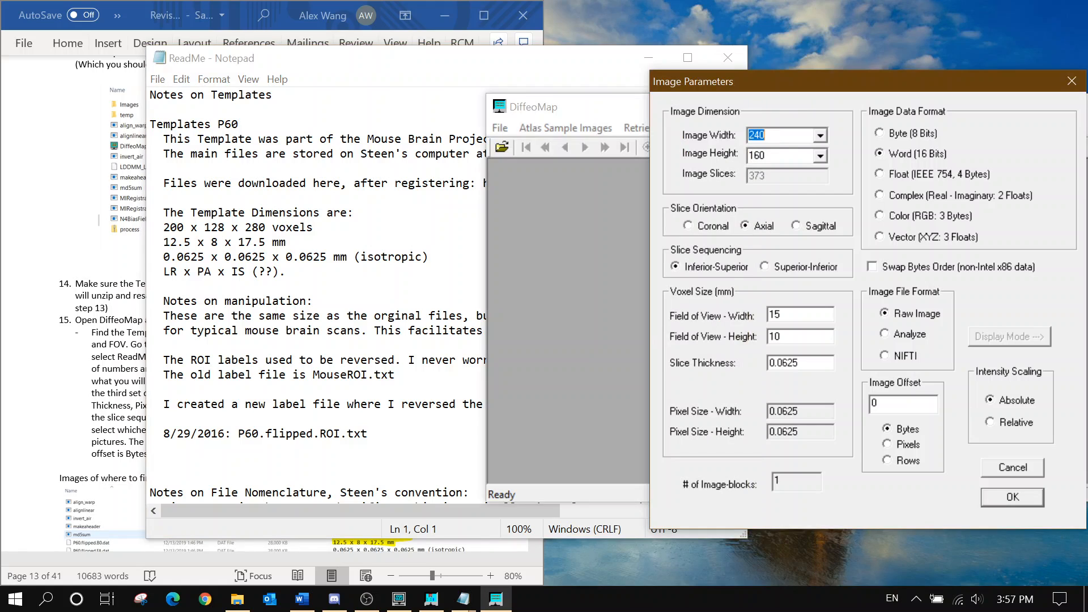
text(200)
key(Tab)
text(128)
click(935, 173)
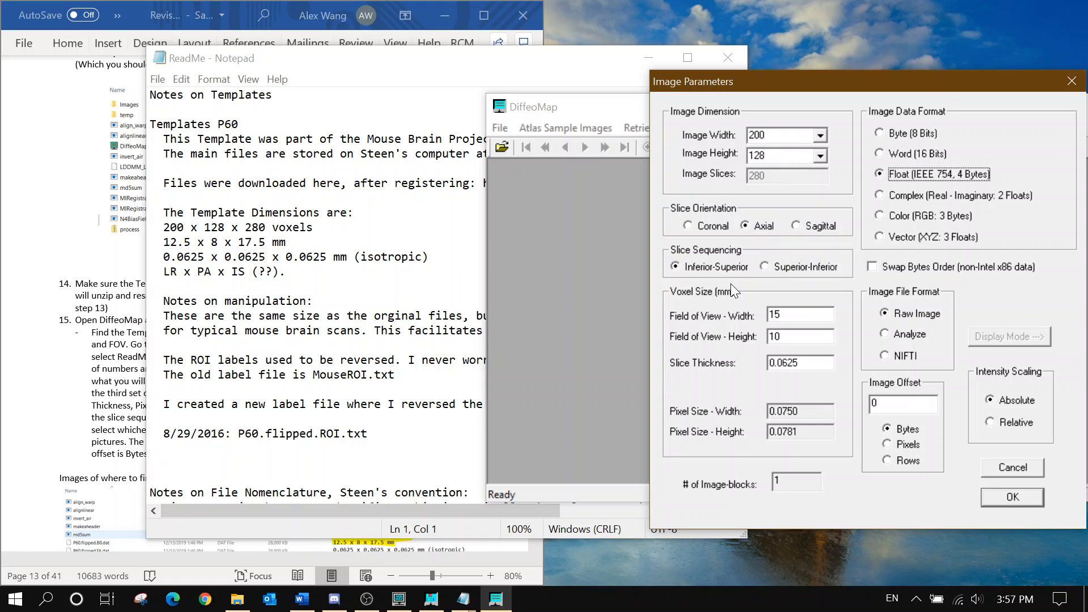
Set field of view and slice thickness to 0.0625, then load the template
key(Tab)
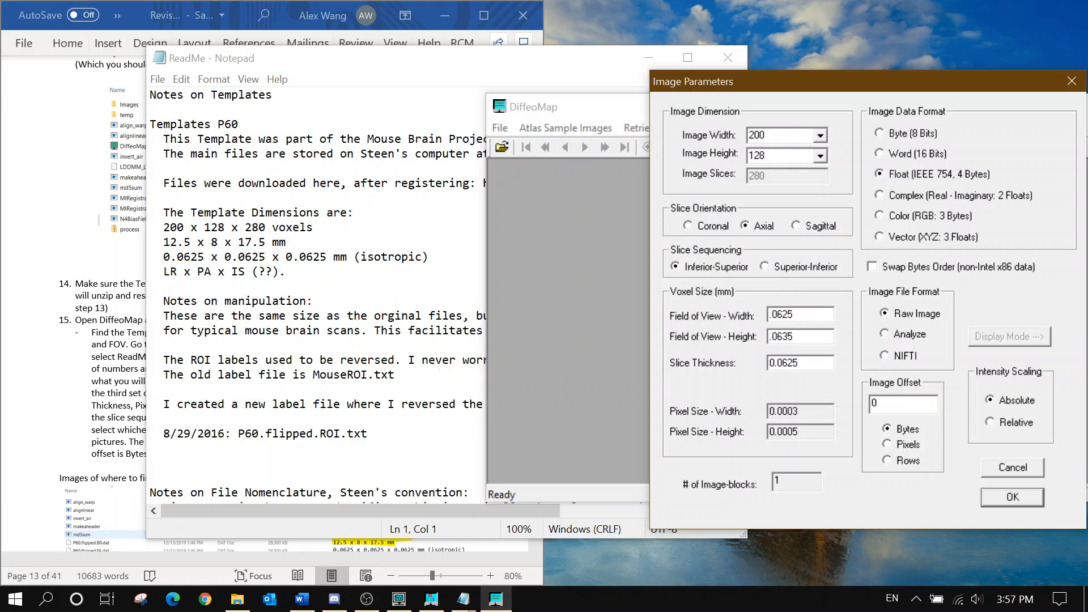
key(Tab)
click(767, 315)
text(0)
click(475, 209)
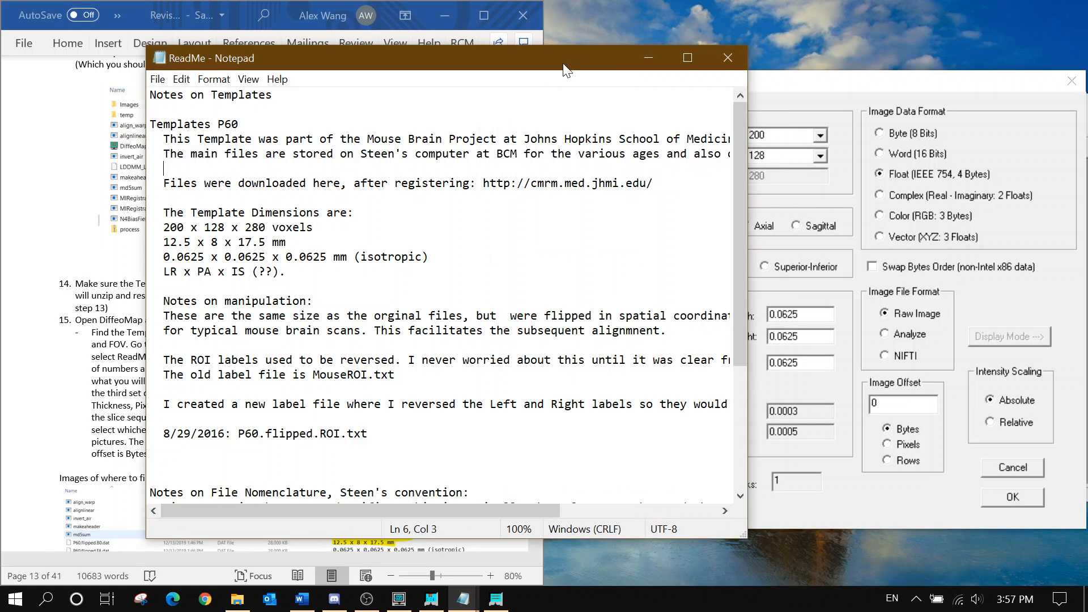
click(648, 57)
scroll(371, 216, down, 3)
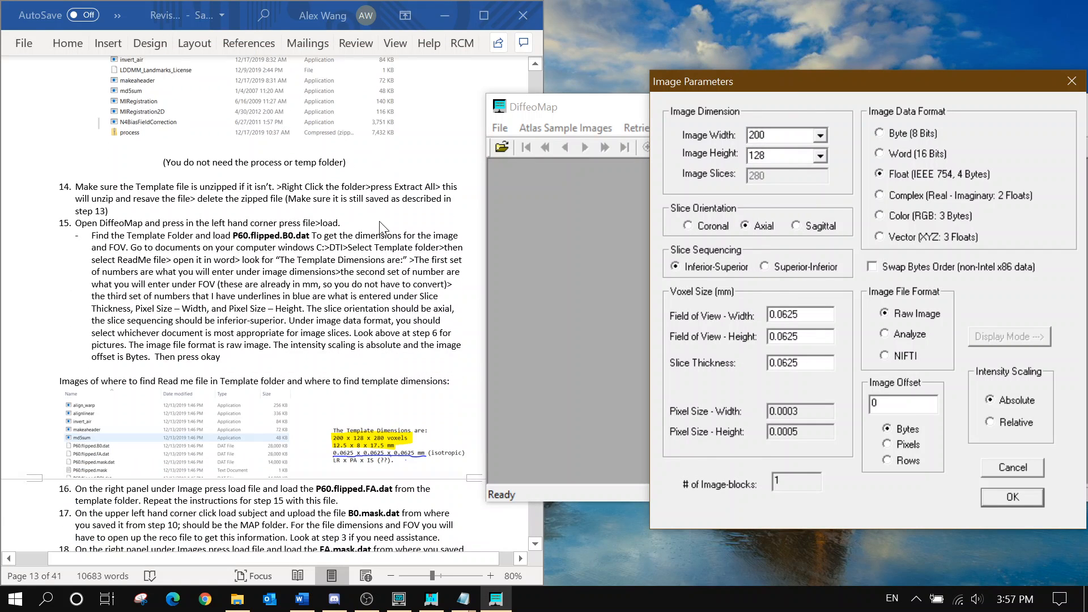
scroll(345, 241, down, 2)
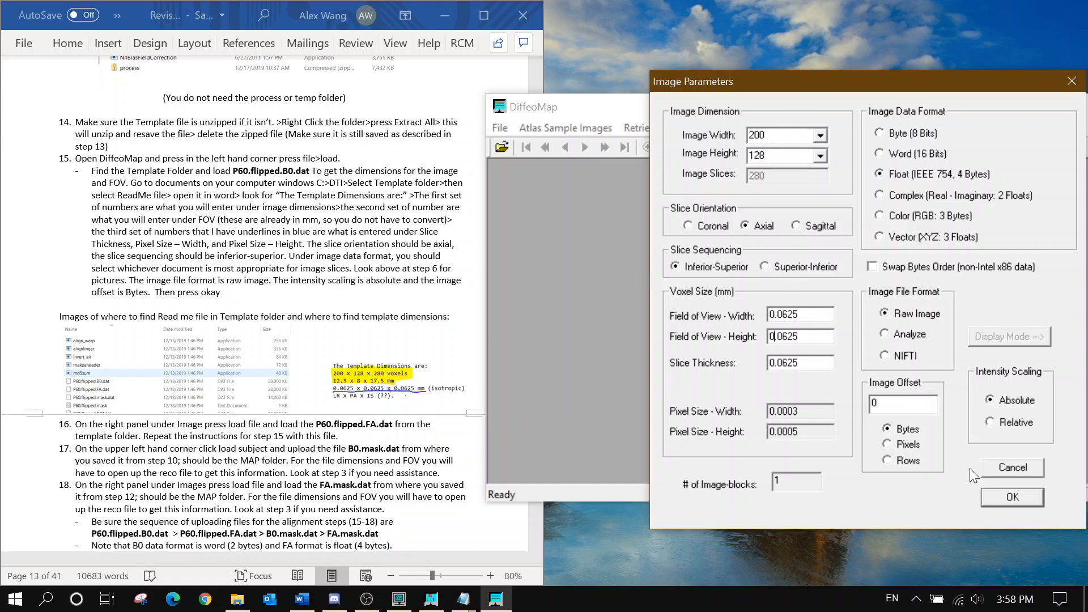
click(996, 496)
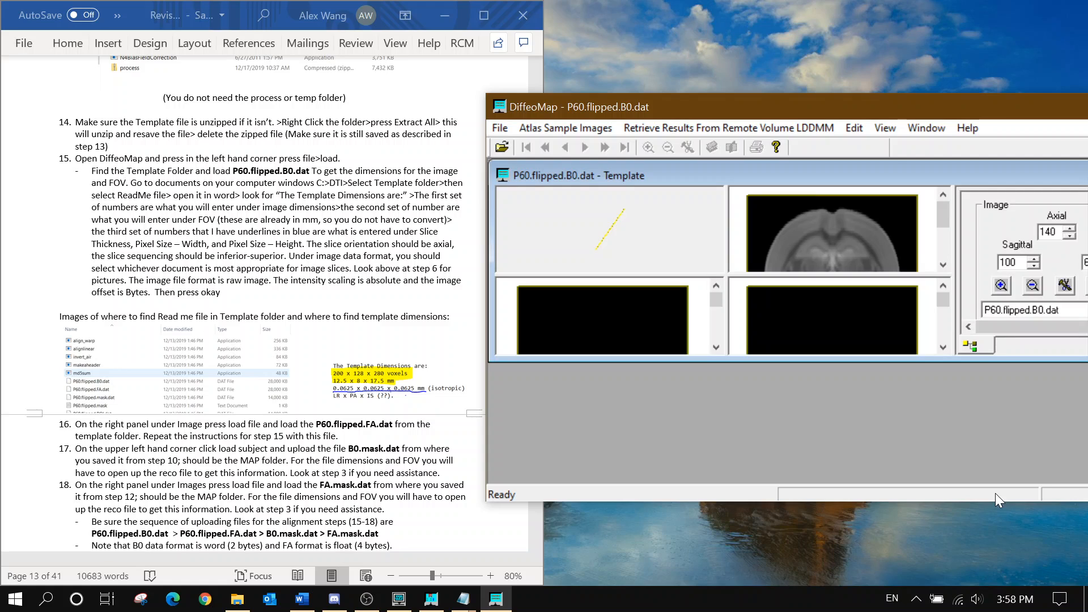
drag(728, 113, 553, 88)
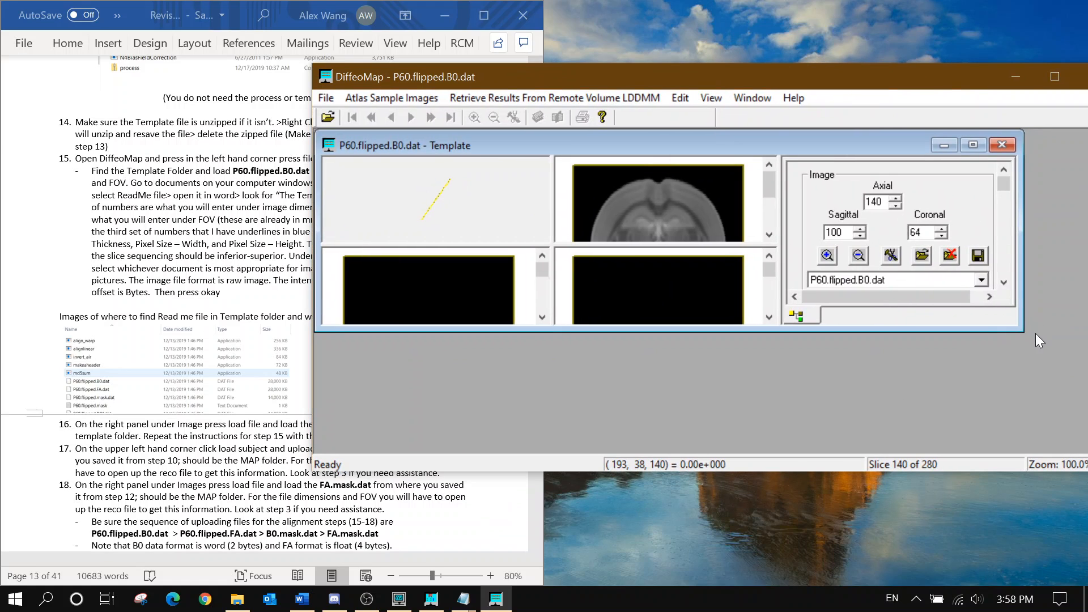
drag(1023, 331, 1082, 448)
drag(761, 87, 613, 83)
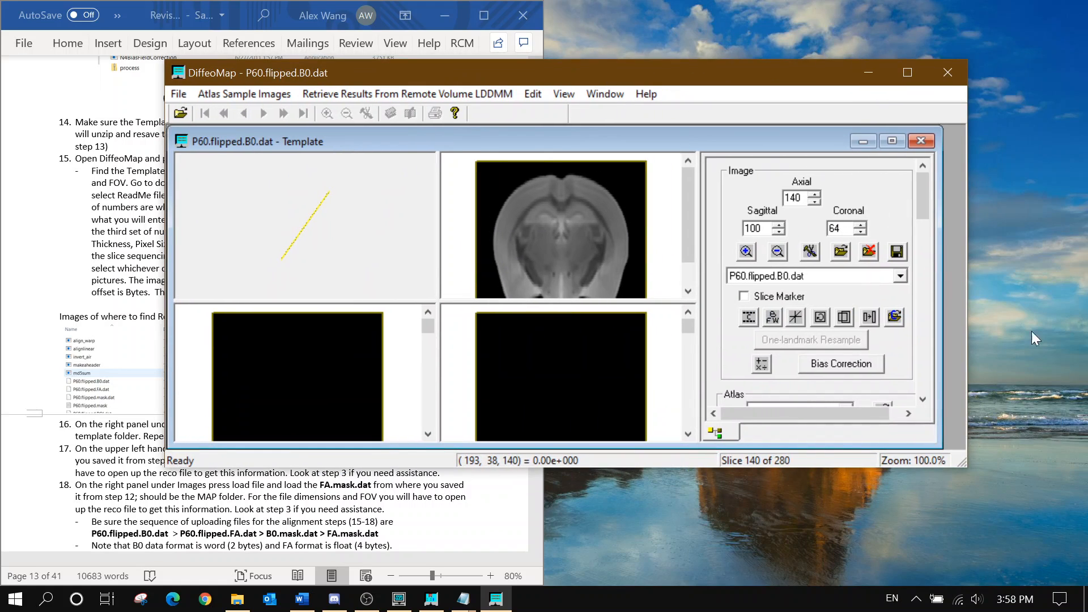
drag(950, 437, 964, 439)
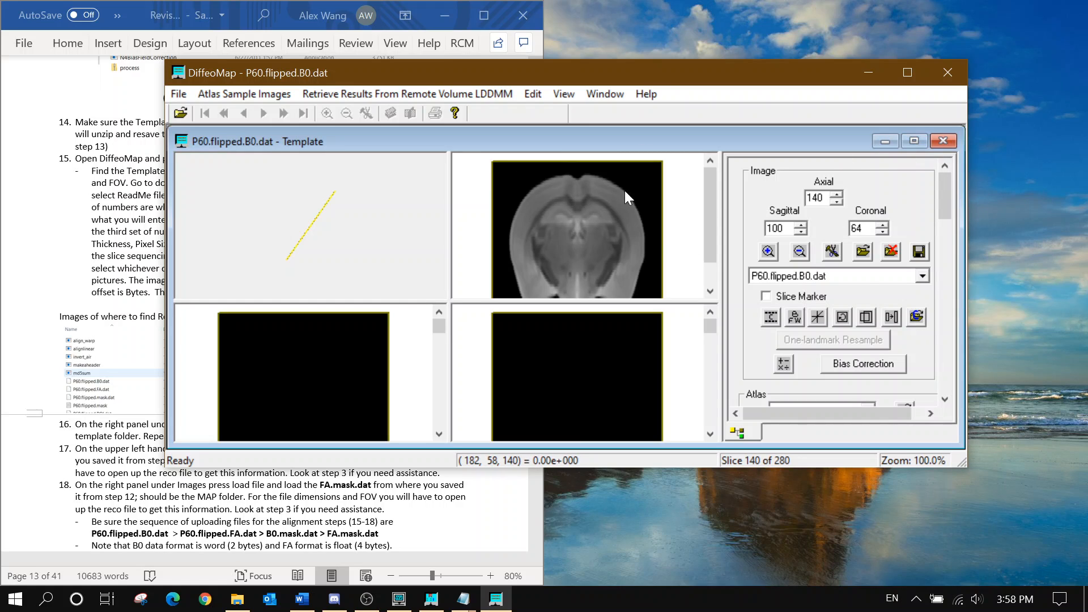
drag(666, 79, 934, 74)
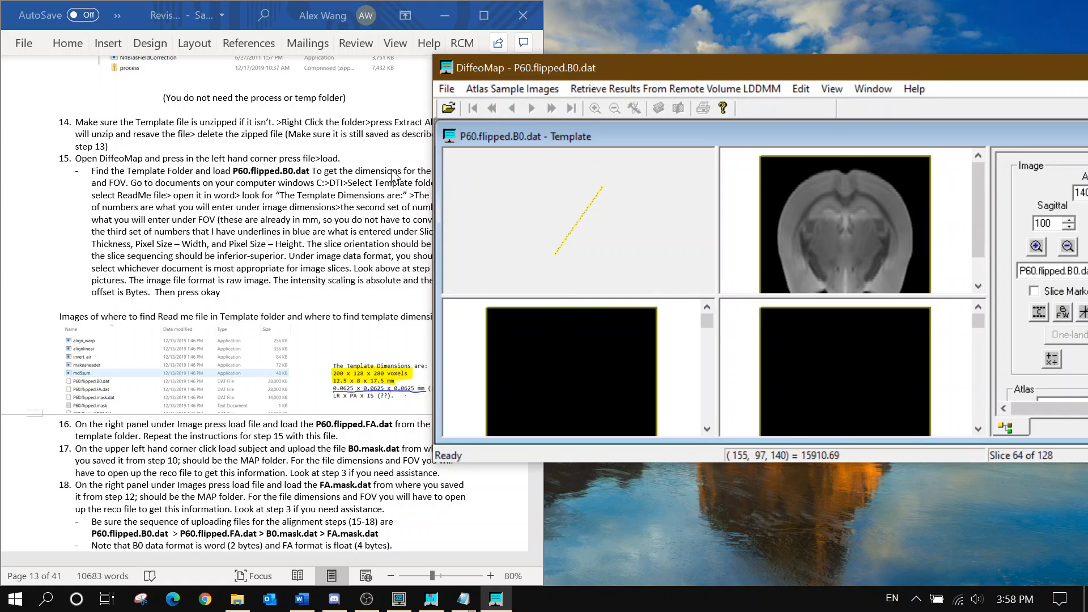
click(251, 220)
scroll(272, 229, down, 4)
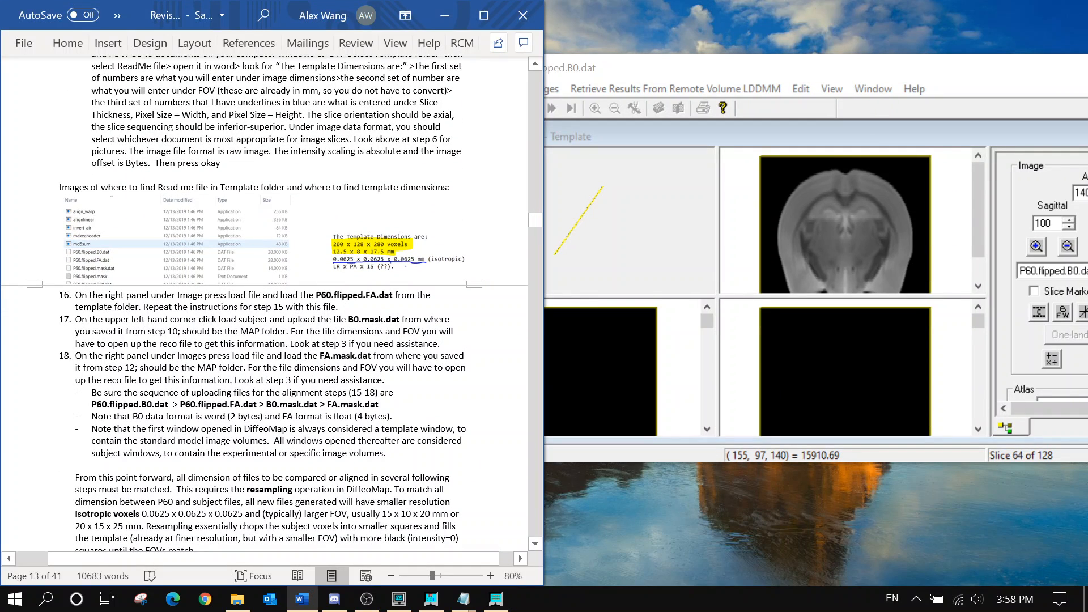
scroll(266, 221, down, 2)
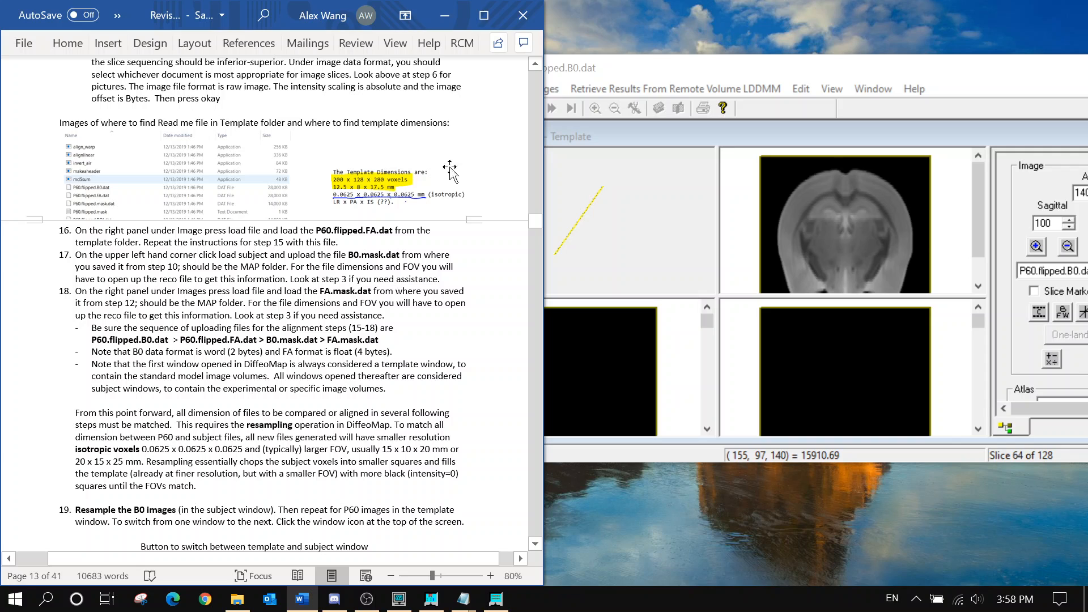
drag(598, 71, 450, 65)
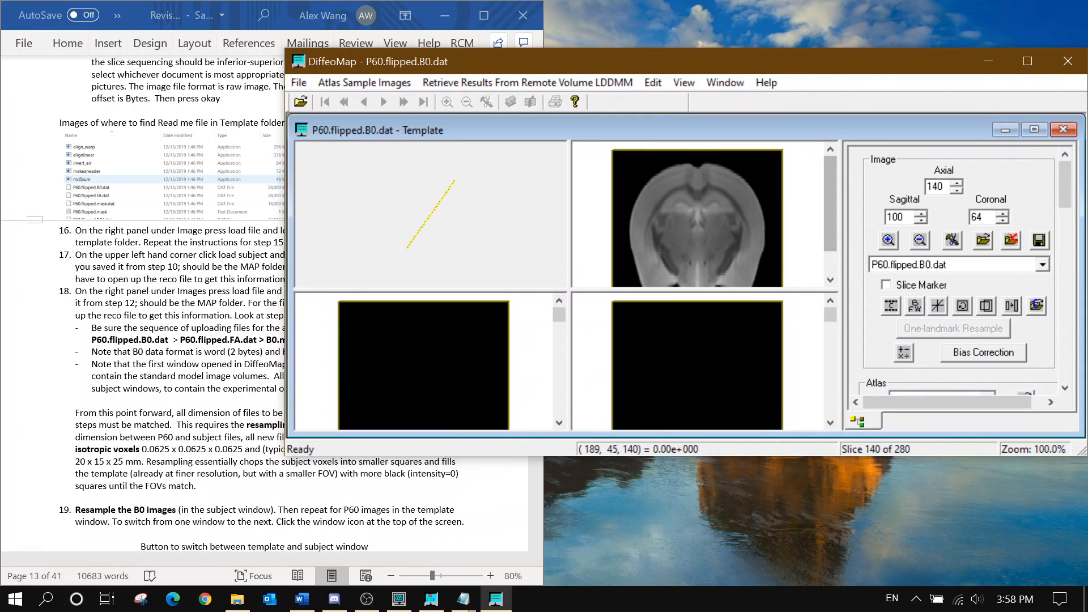
Choose P60.flipped.FA.dat as an additional template image to load
click(983, 240)
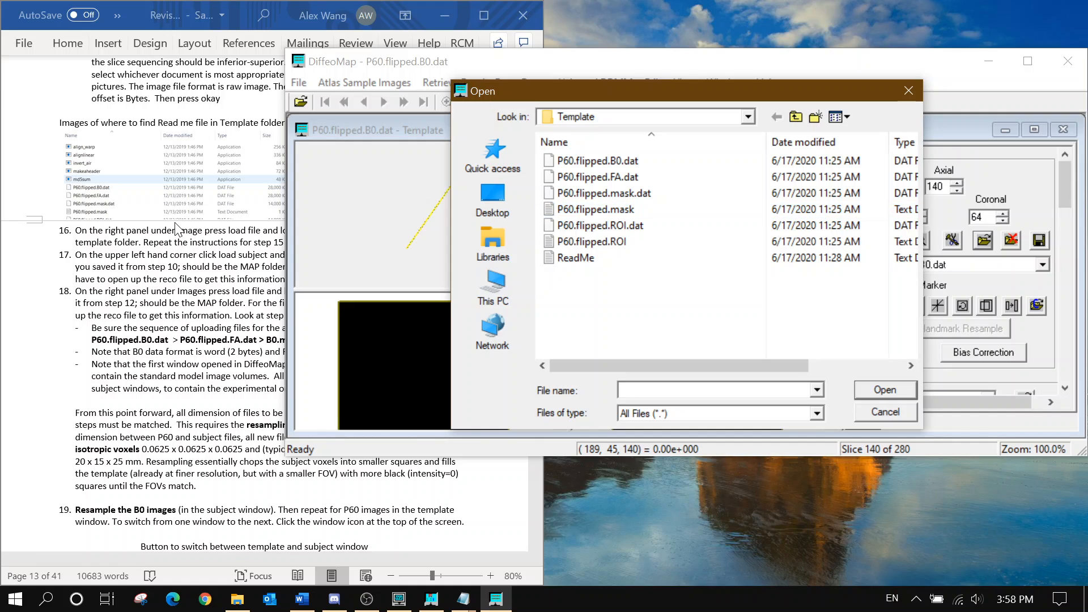
click(179, 230)
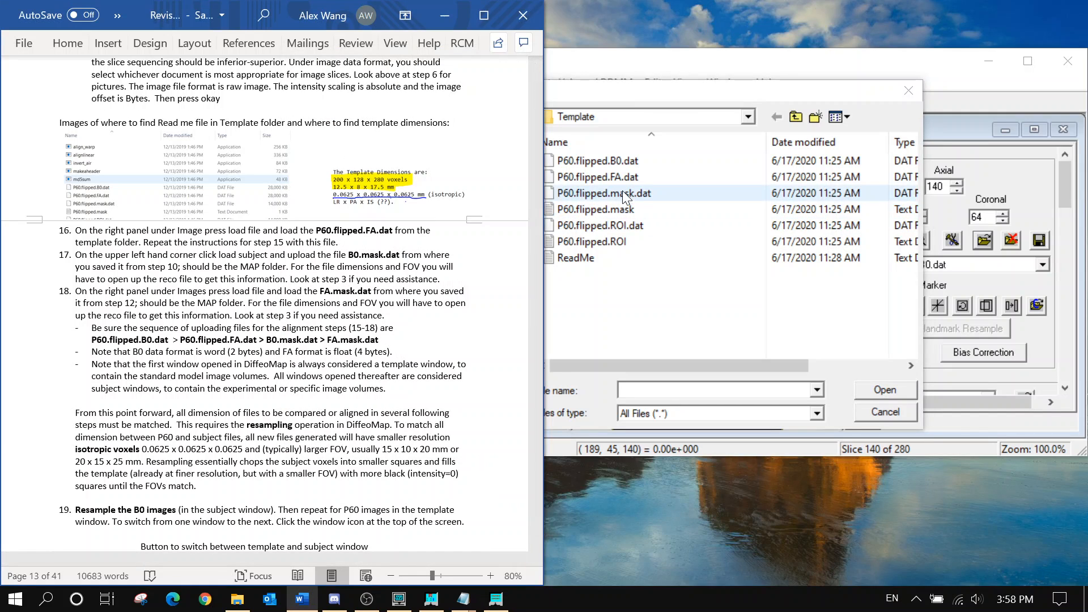
click(630, 176)
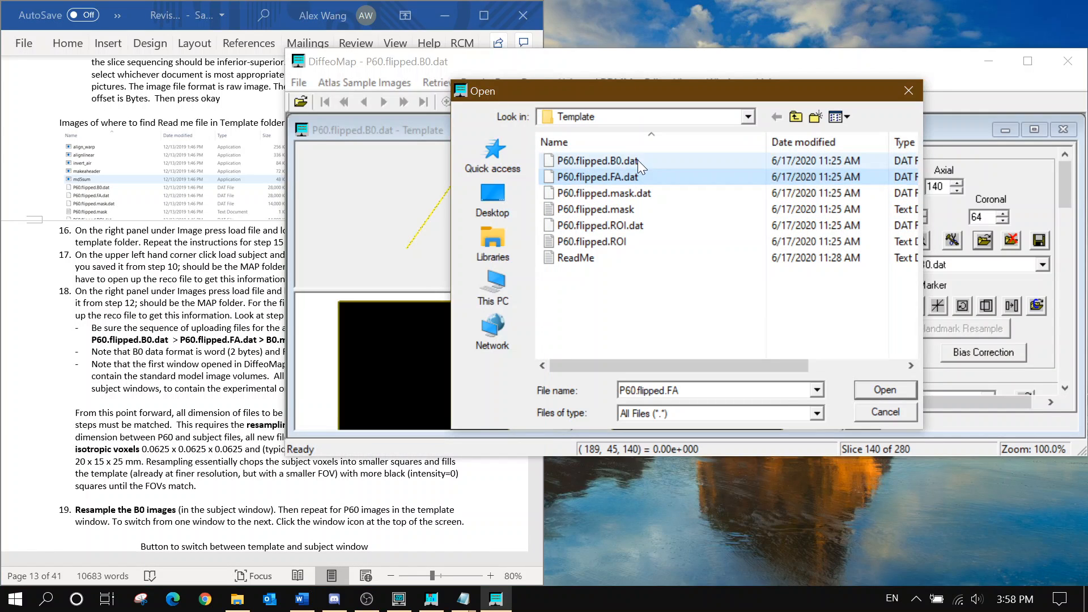
click(884, 391)
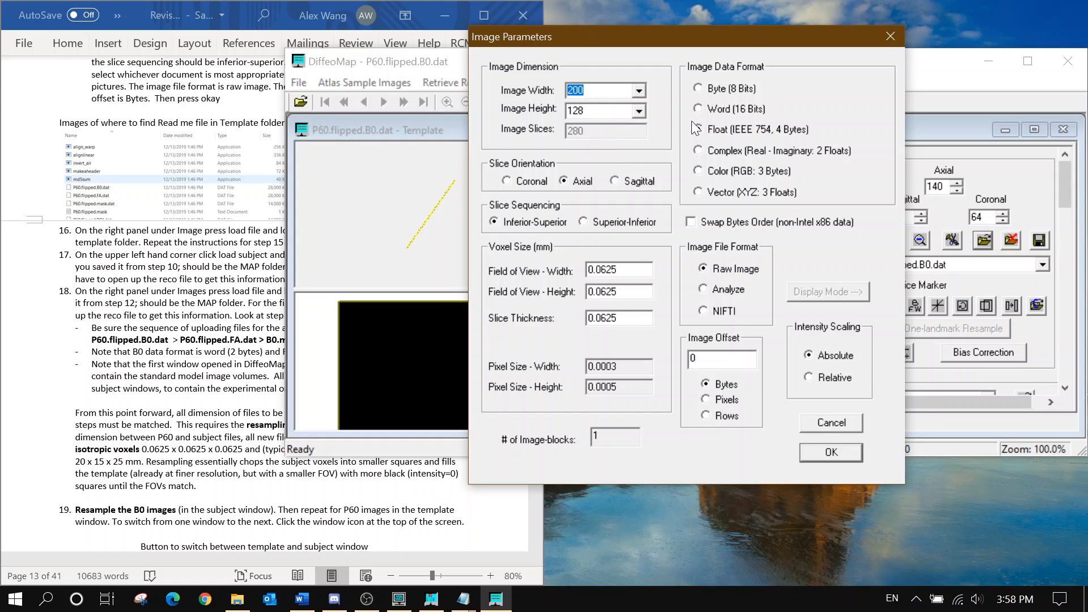
Set the FA image data format to Float (4 bytes), checking the instructions
click(716, 109)
click(723, 129)
click(182, 278)
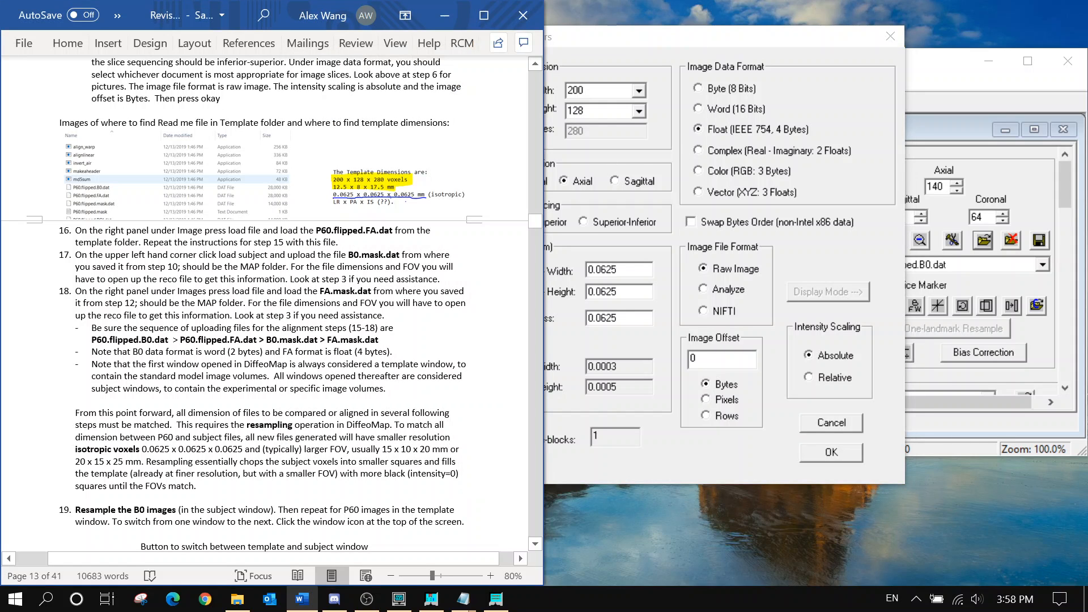
scroll(182, 278, up, 1)
click(657, 159)
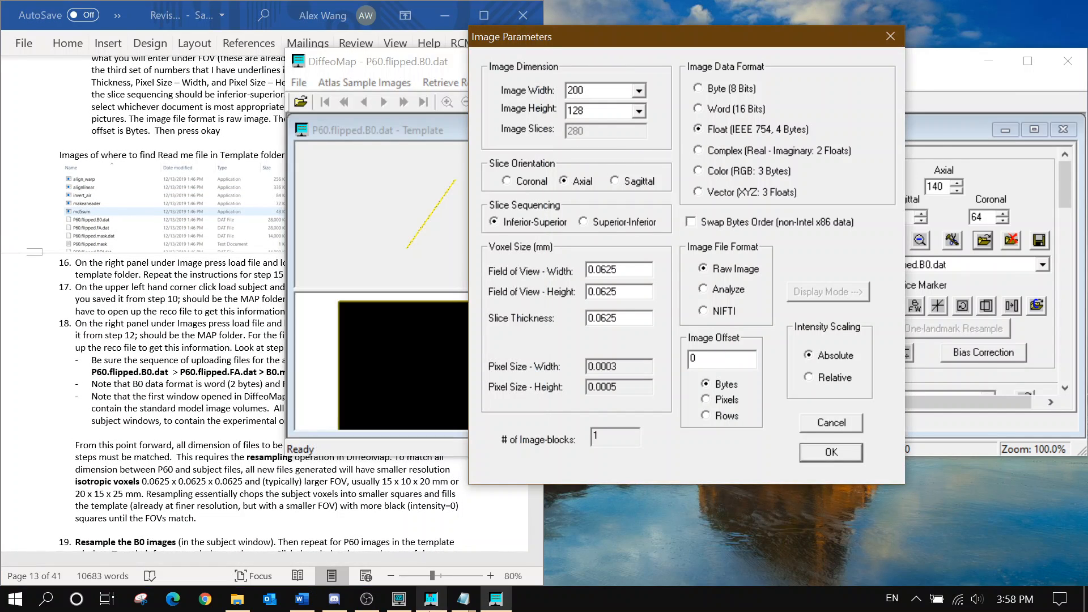
Check the ReadMe's 200×128×280 dimensions, confirm the FA parameters, and return to DiffeoMap
mouse_move(460, 600)
click(501, 551)
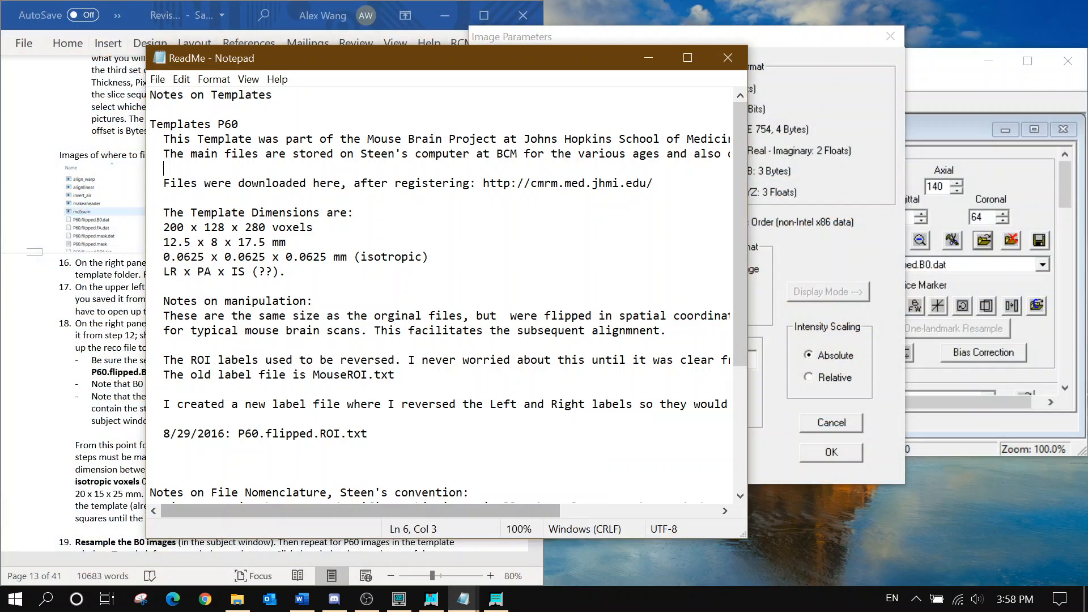
drag(355, 52, 92, 106)
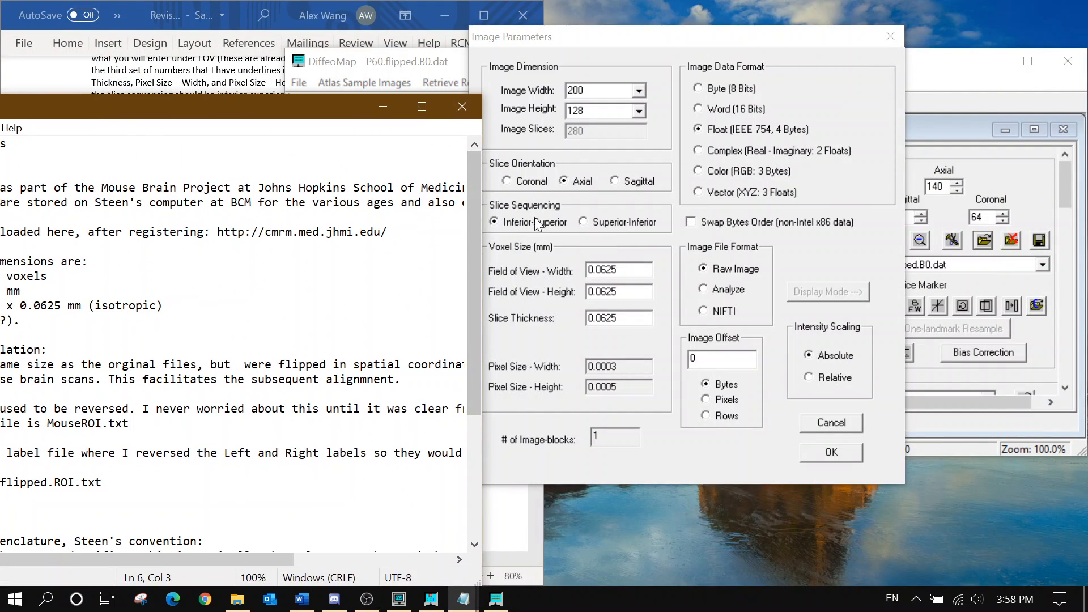
drag(36, 104, 213, 100)
drag(300, 103, 167, 94)
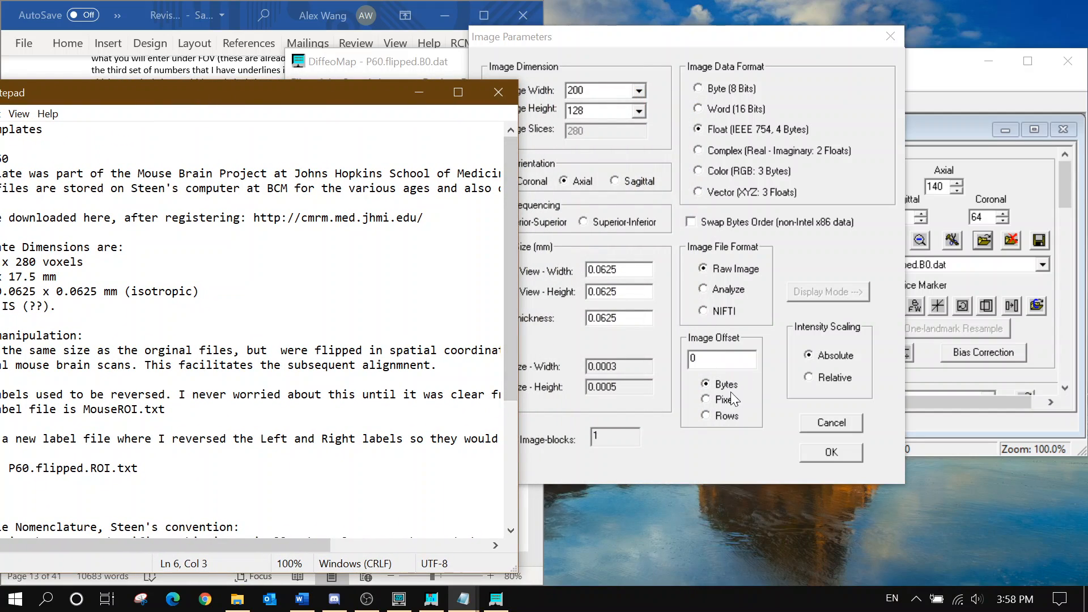
click(420, 93)
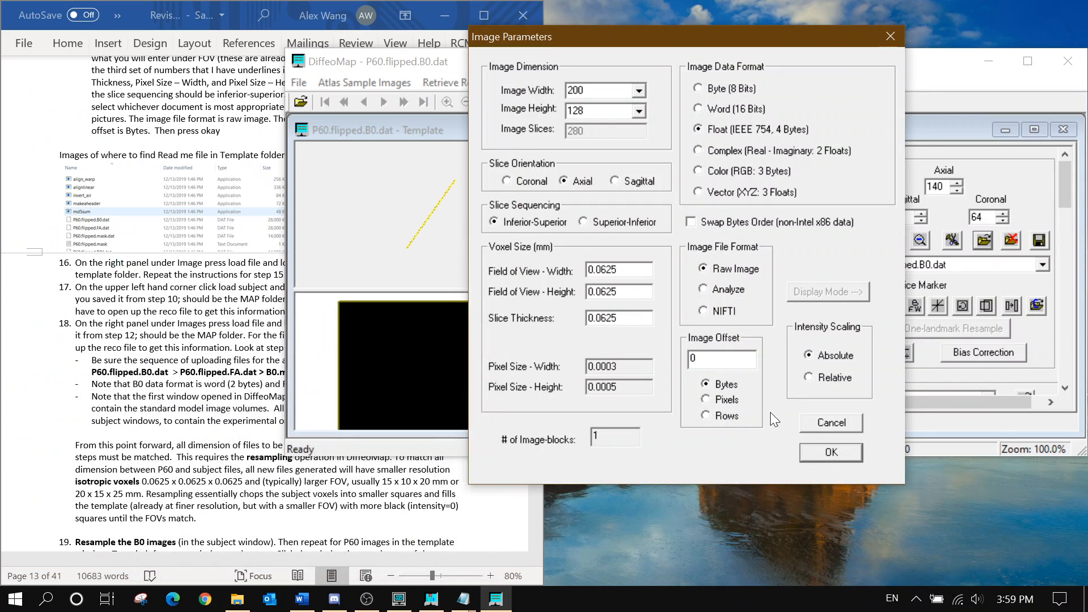
click(830, 453)
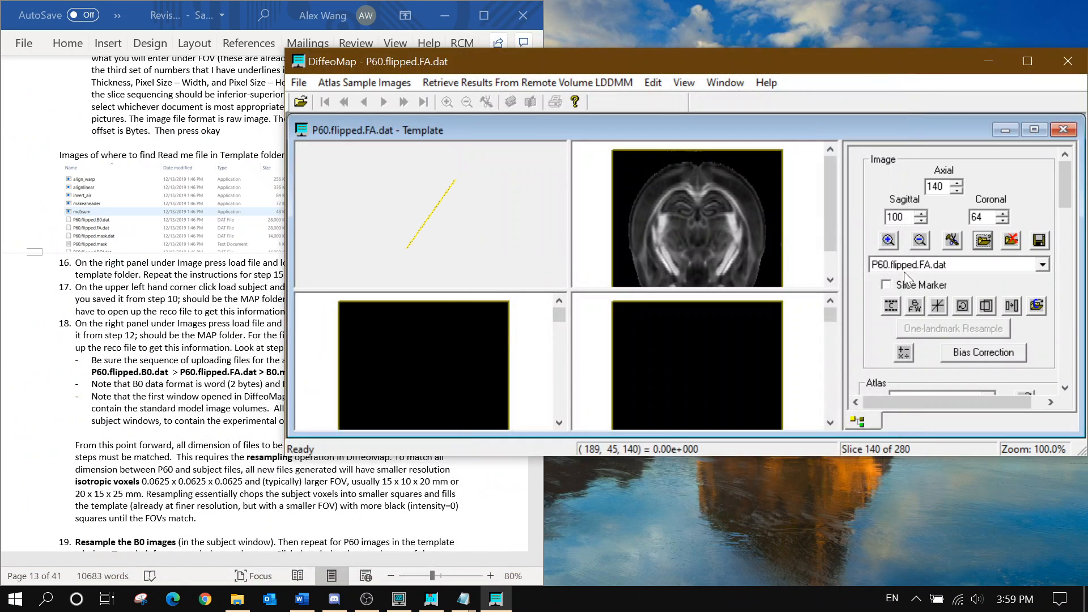
click(162, 335)
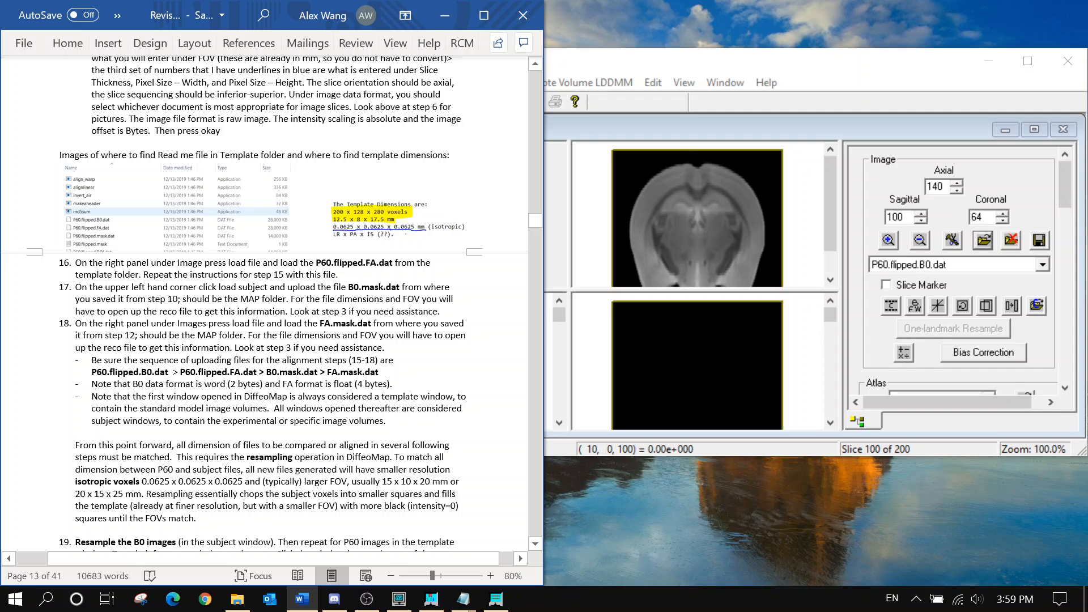
click(555, 66)
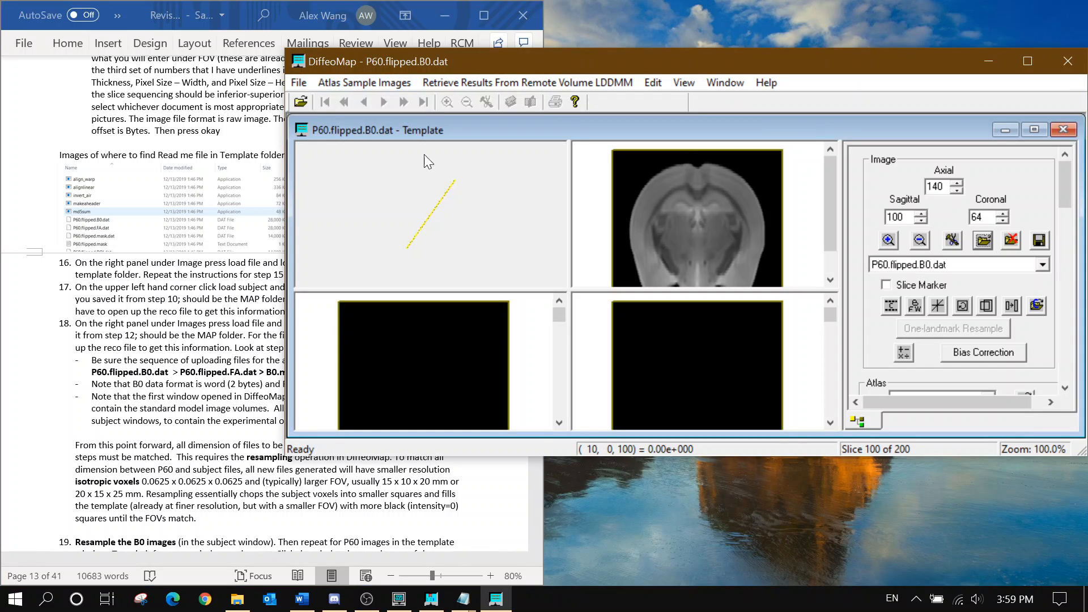
Load B0.mask.dat from the Map Folder as the subject volume
click(298, 82)
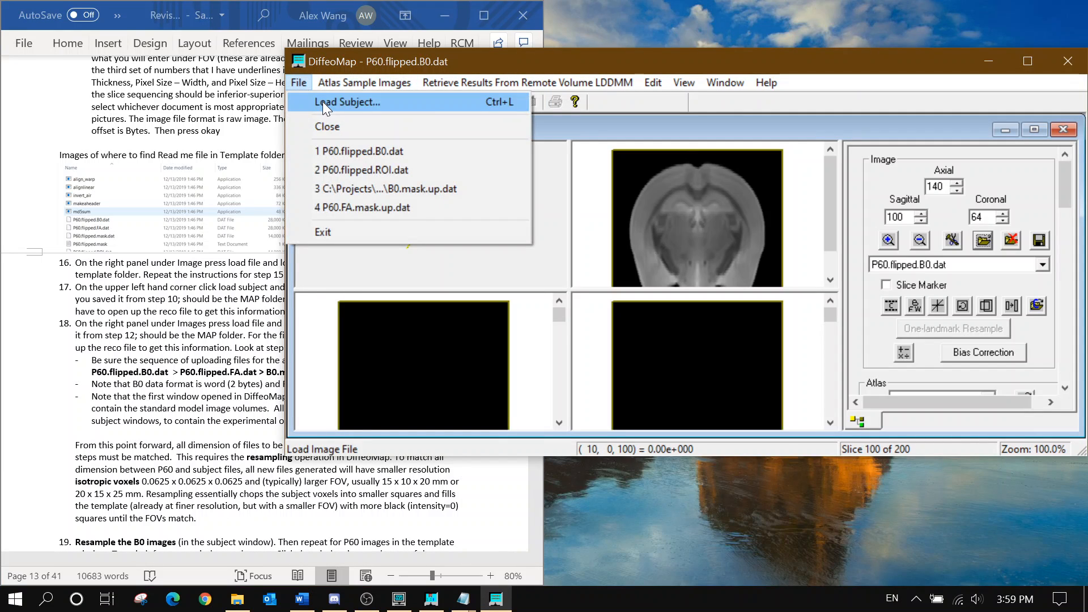
click(308, 100)
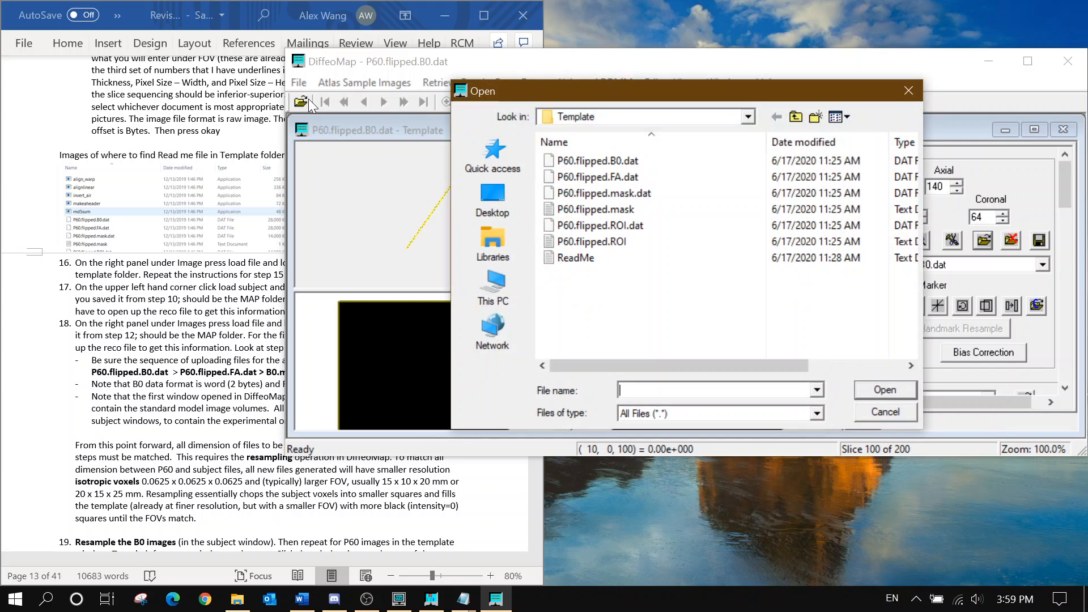
click(581, 118)
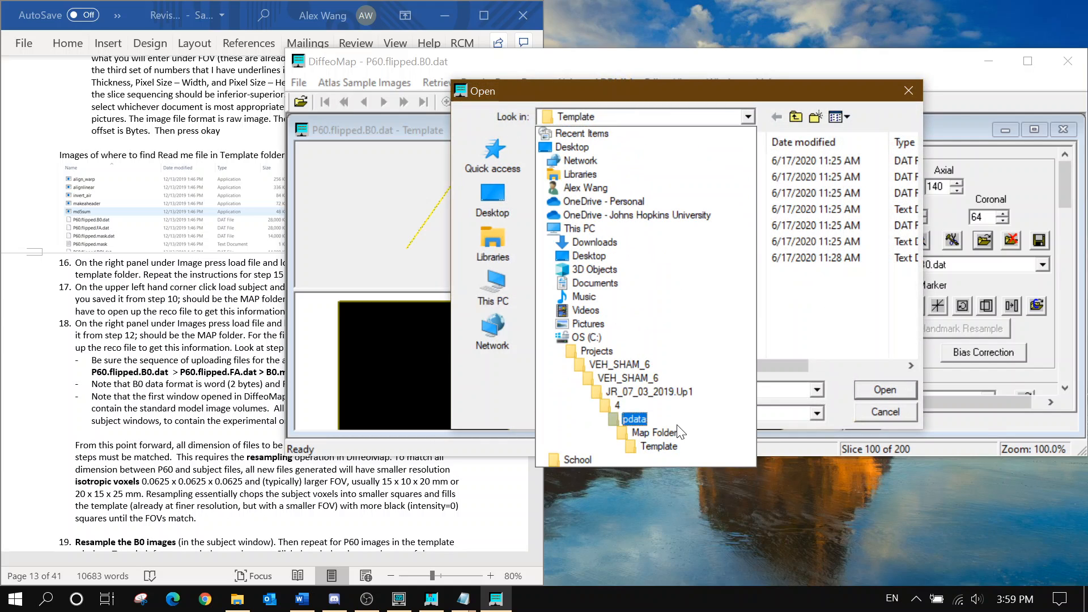
click(655, 433)
key(alt+Tab)
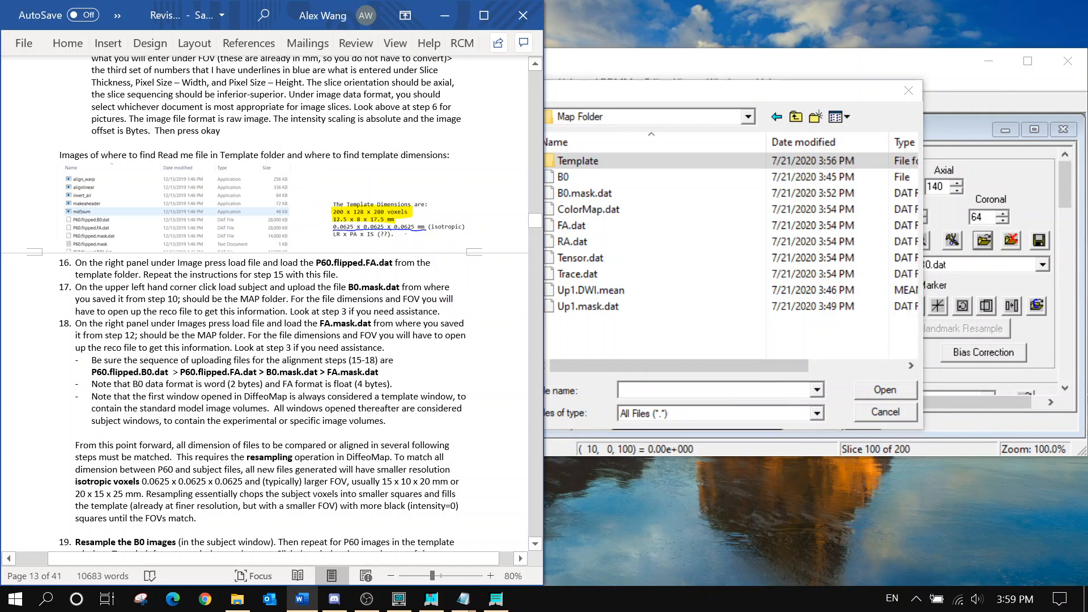
click(594, 195)
click(867, 391)
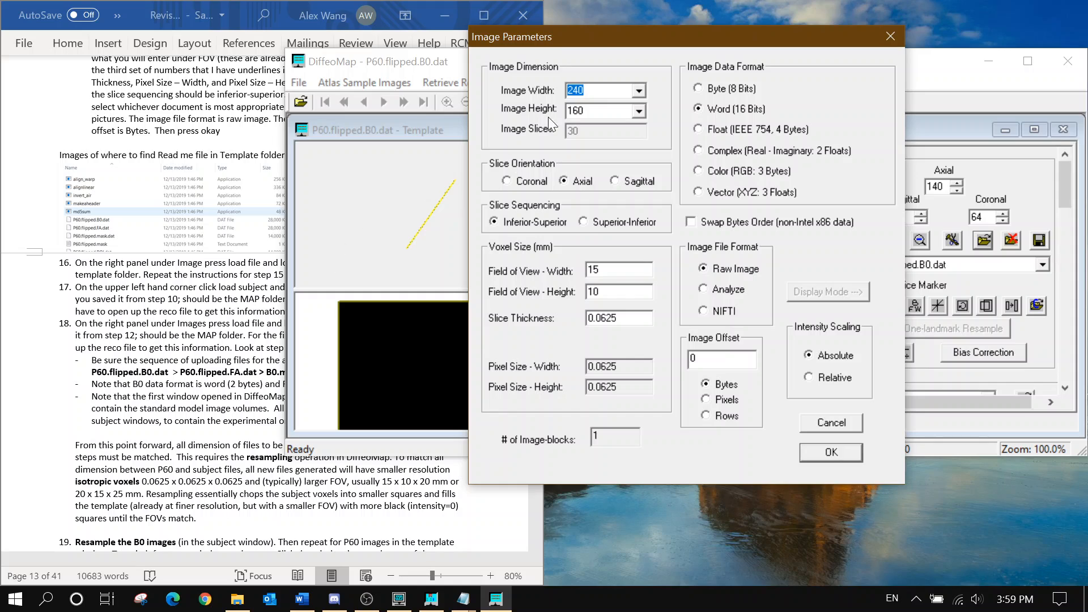
Enter width 128, height 96 and slice thickness 0.208333, then confirm
text(128)
key(Tab)
text(96)
drag(617, 318, 594, 325)
text(20833)
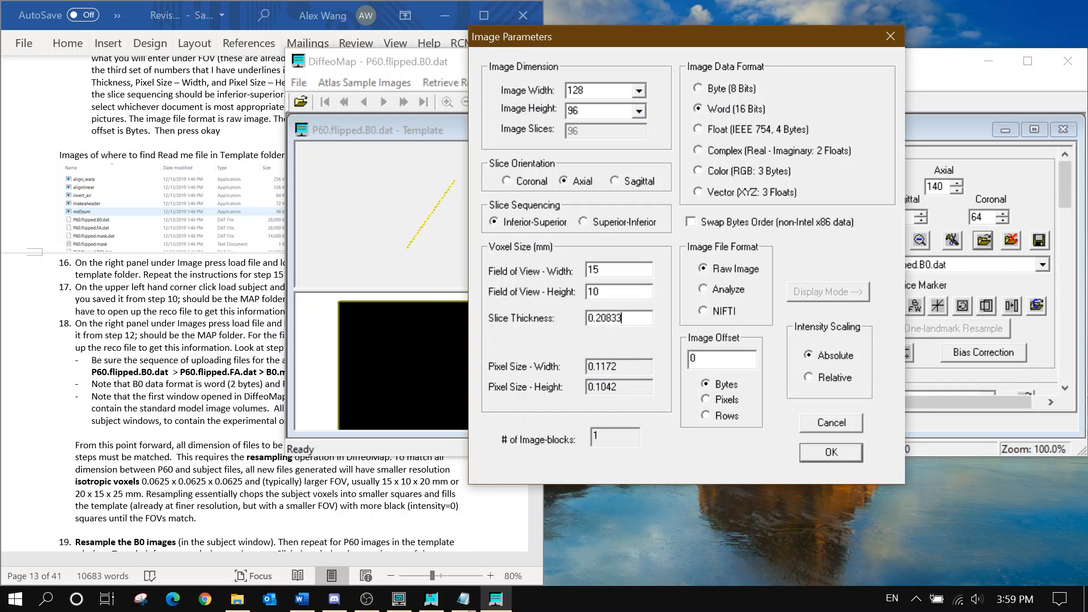
text(3)
click(829, 452)
Enlarge the B0.mask.dat subject window to fill the workspace
click(962, 157)
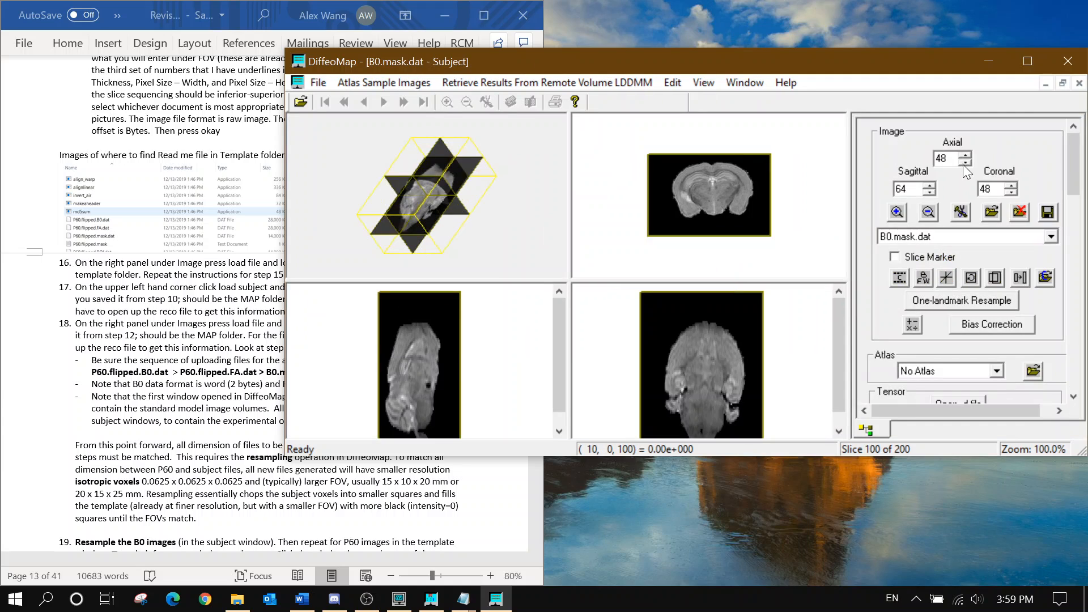
click(1062, 83)
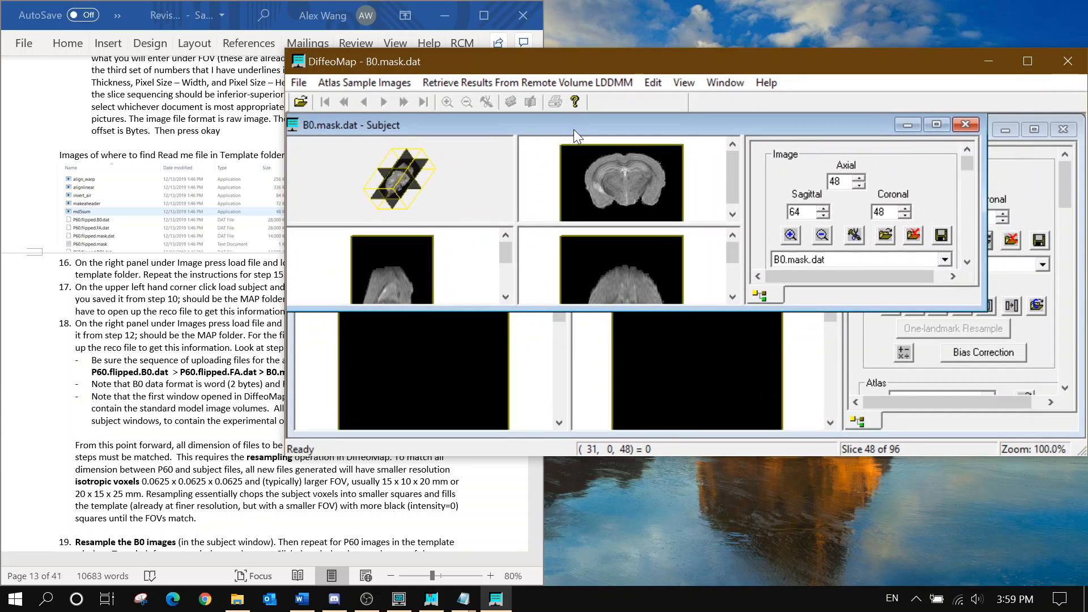
drag(990, 311, 1083, 437)
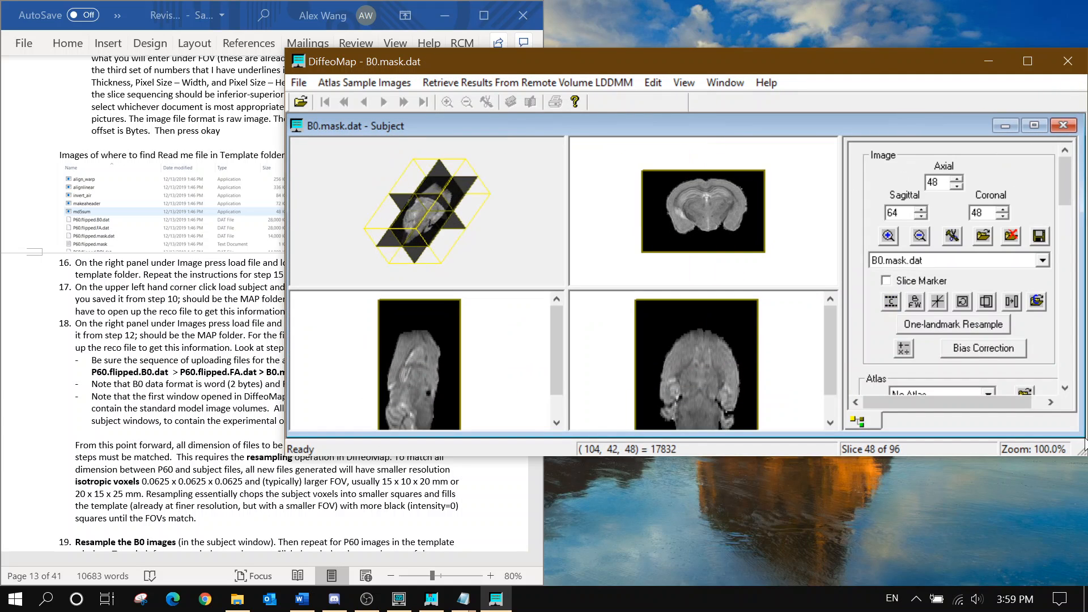
Switch to DTI-Studio and review the saving step in the instructions
click(399, 599)
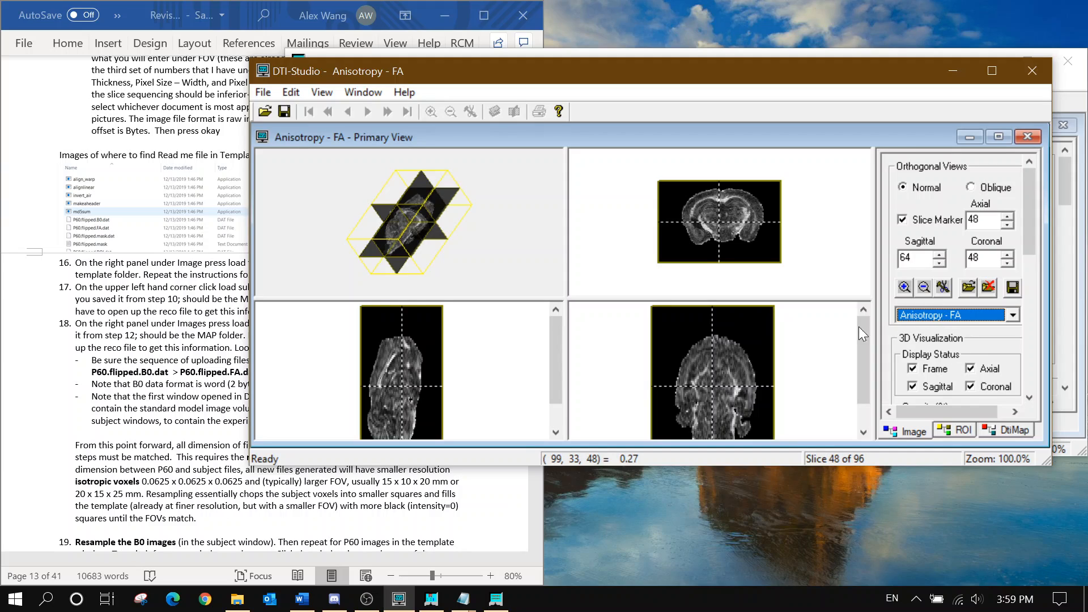
click(227, 278)
scroll(288, 248, up, 5)
scroll(288, 248, up, 15)
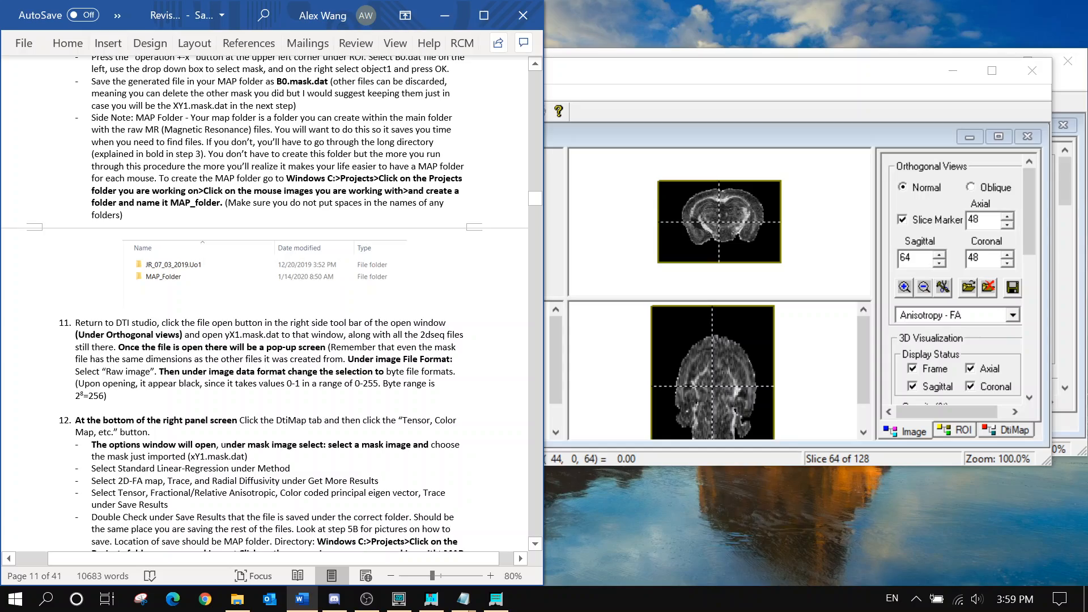
scroll(288, 248, up, 20)
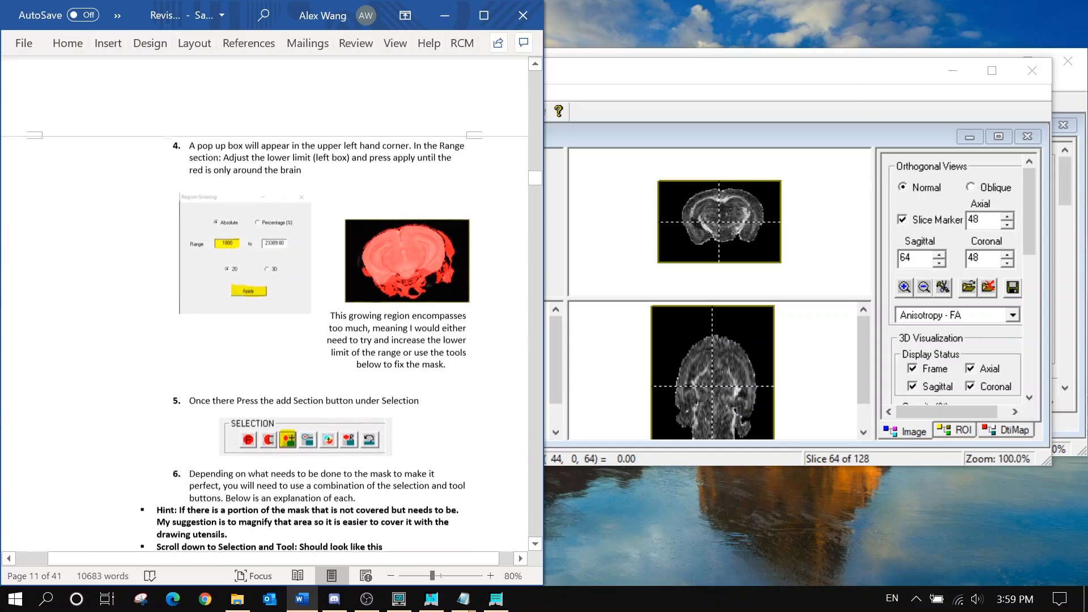
scroll(269, 305, up, 15)
scroll(269, 306, down, 3)
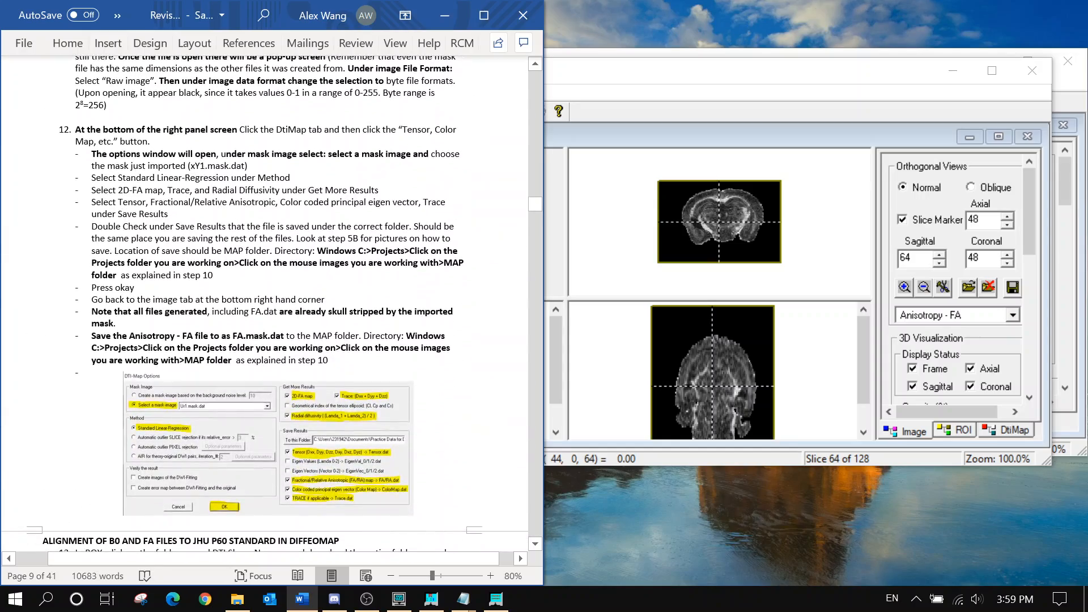
Save the Anisotropy - FA image as raw data named FA.dat in Map Folder
click(1013, 287)
scroll(592, 255, down, 8)
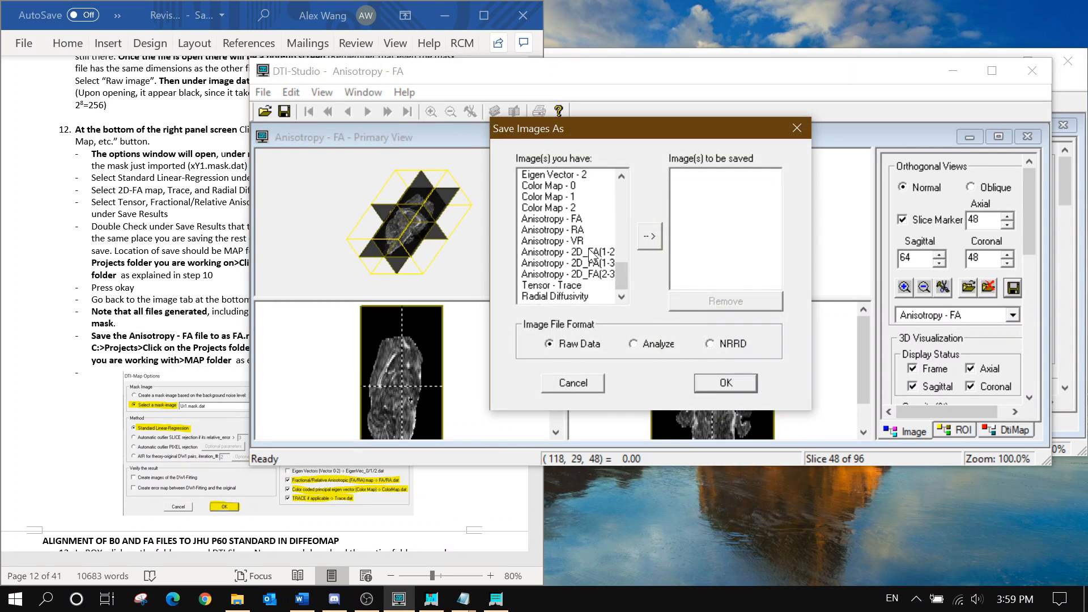
click(567, 219)
click(650, 234)
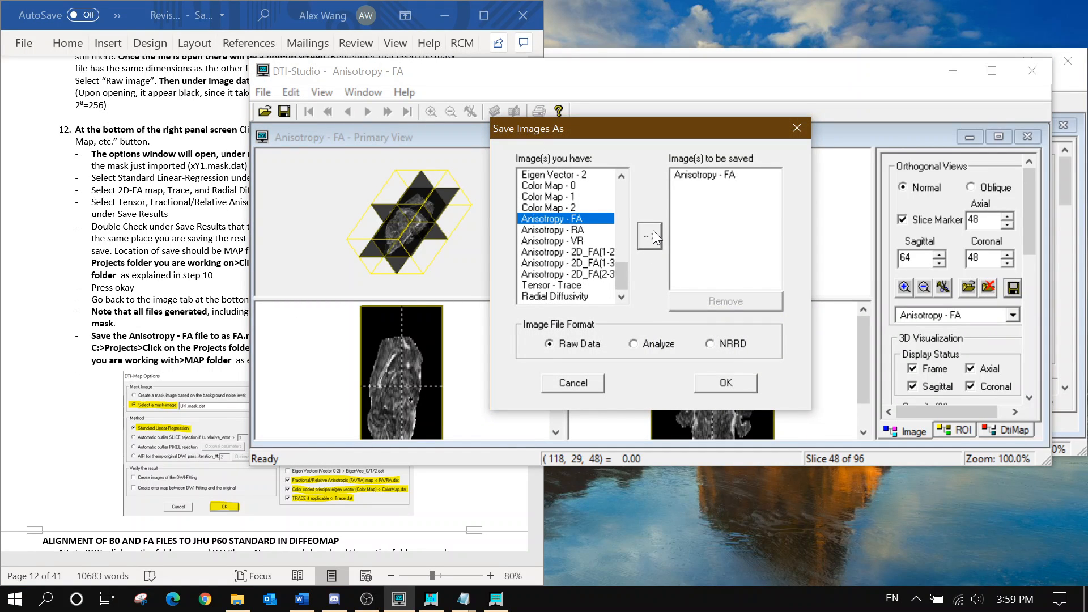
click(722, 382)
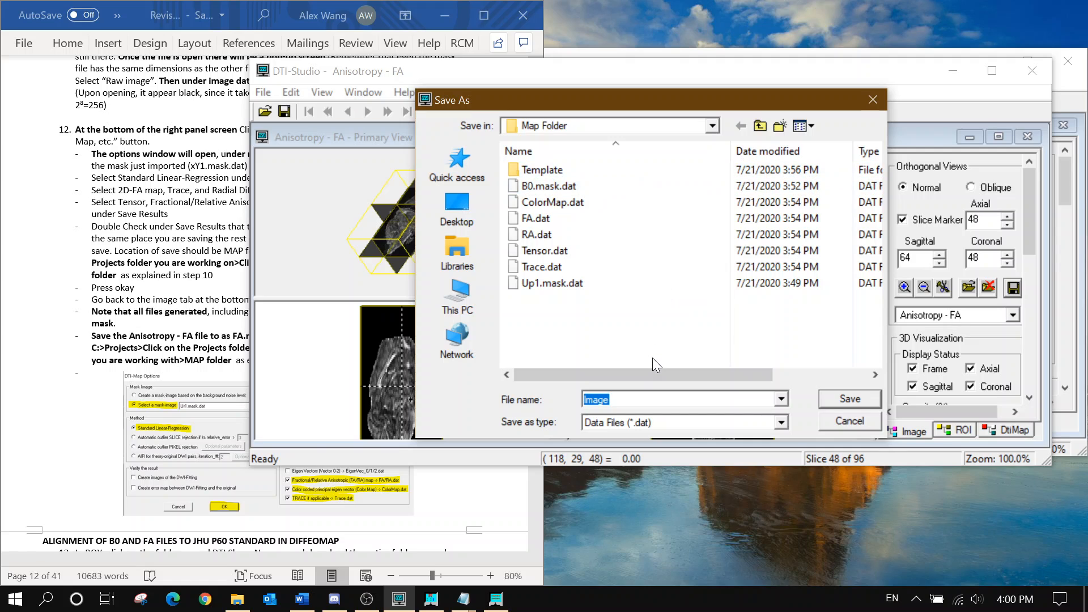
text(FA.dat)
key(Return)
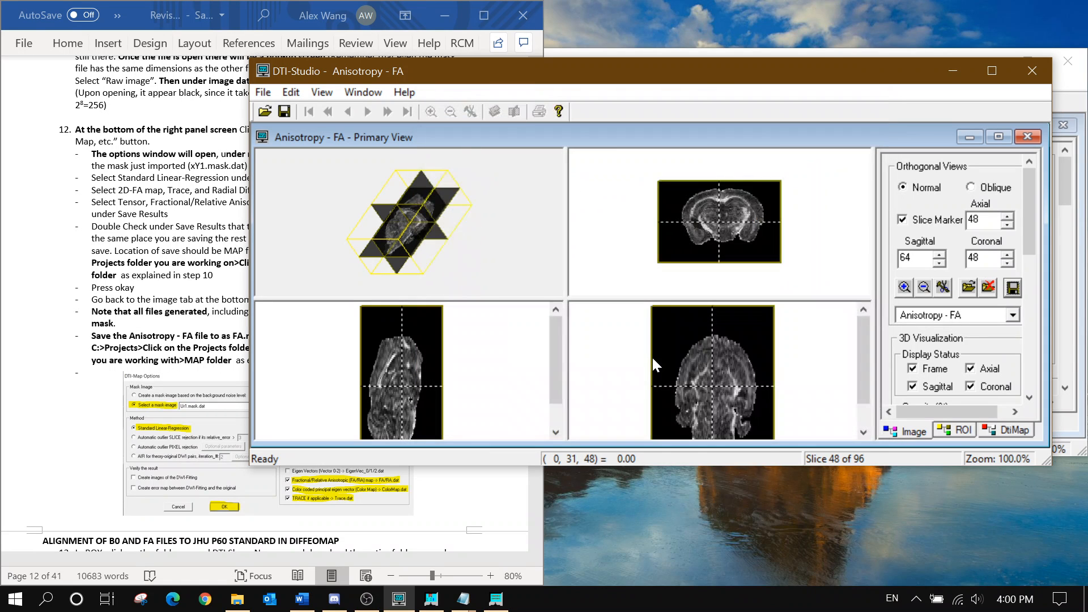
Load FA.mask from Map Folder into the subject window as 128×96×96 Float data
click(952, 70)
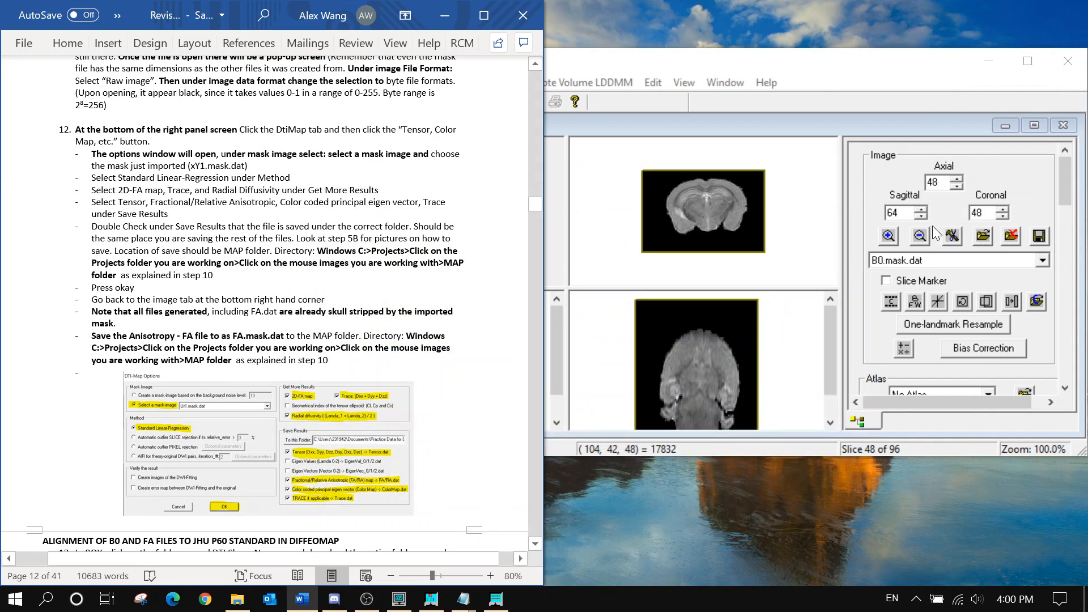
click(811, 79)
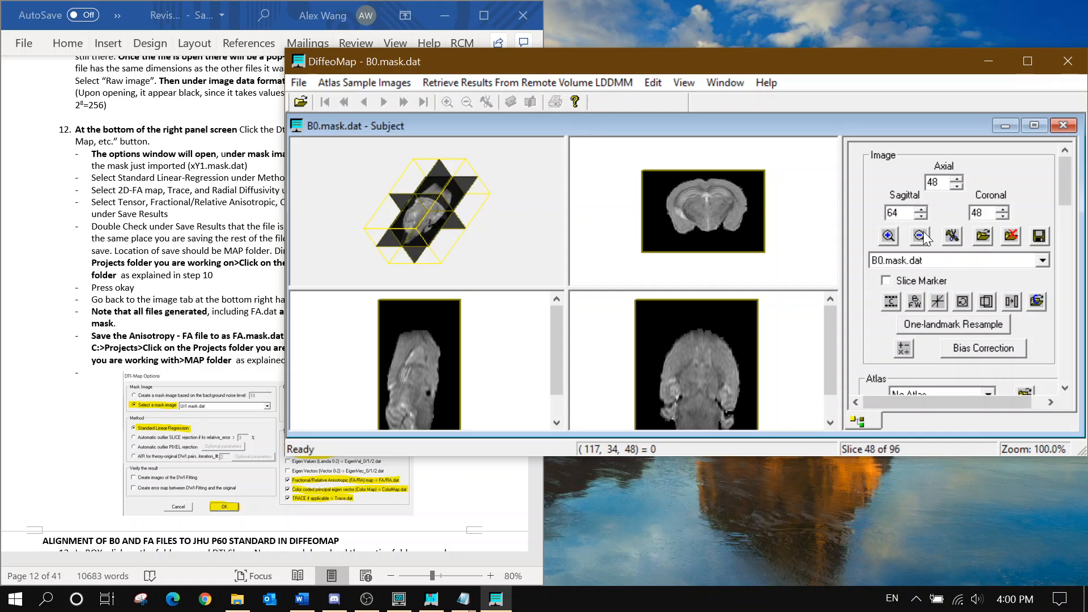
click(983, 237)
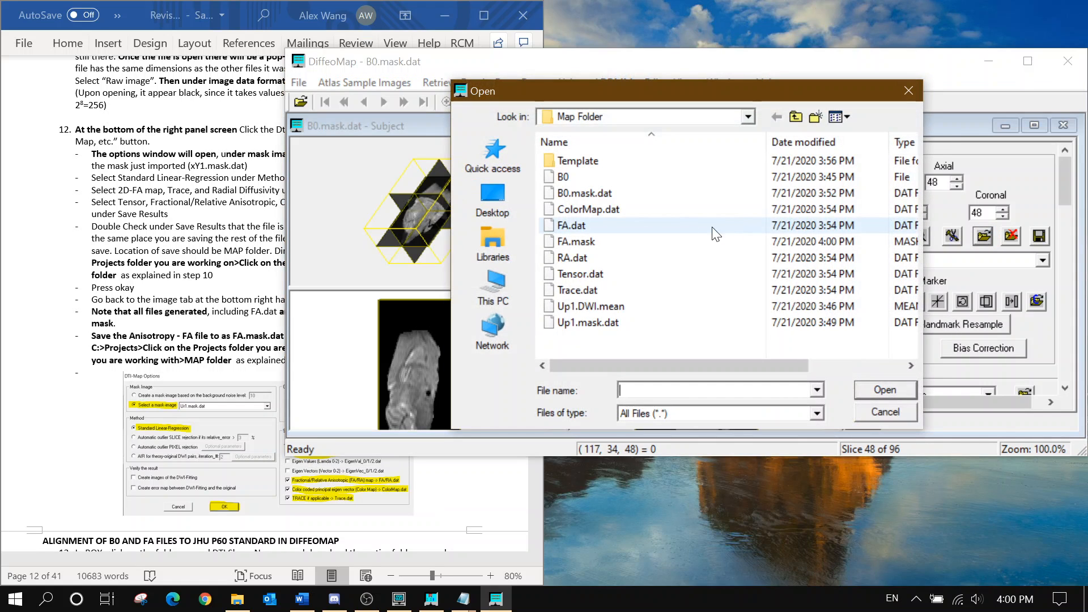
click(638, 241)
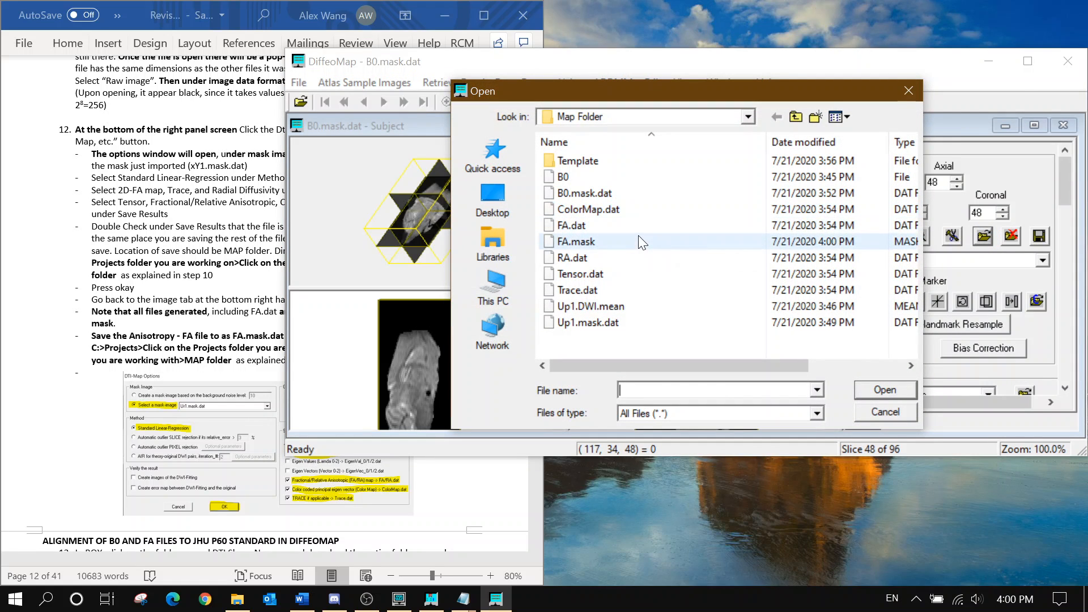
click(869, 390)
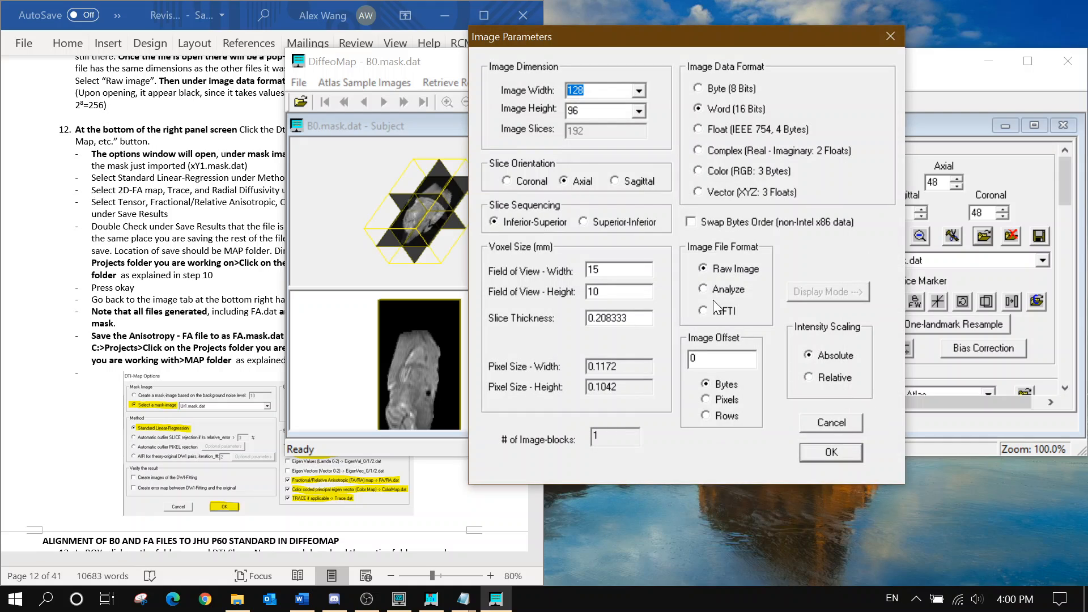
click(750, 125)
click(830, 452)
scroll(929, 255, up, 1)
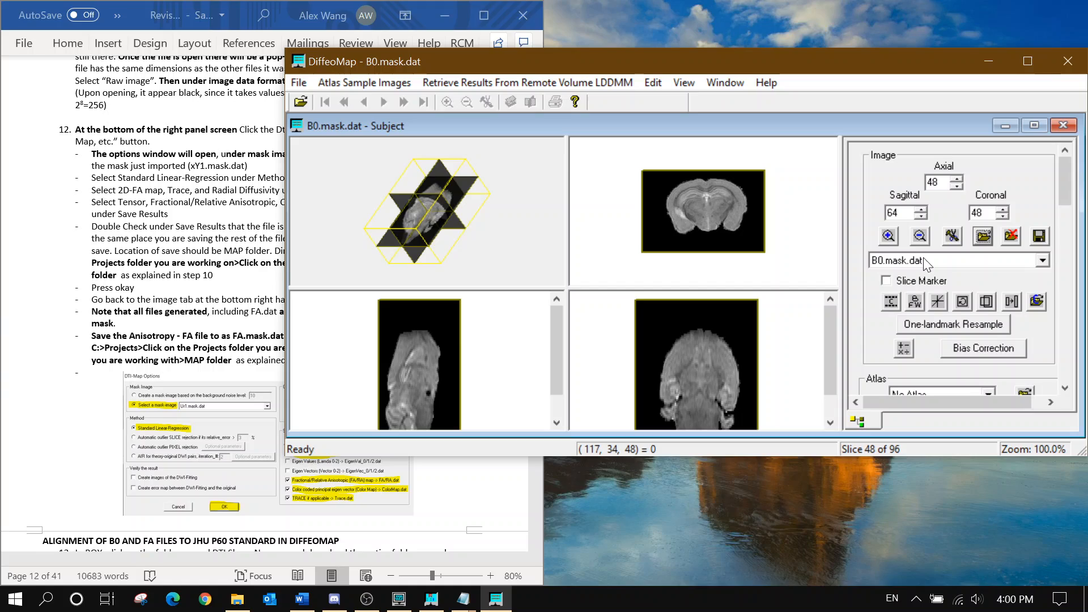
Scroll the Word instructions down to step 19, Resample the B0 images
click(214, 216)
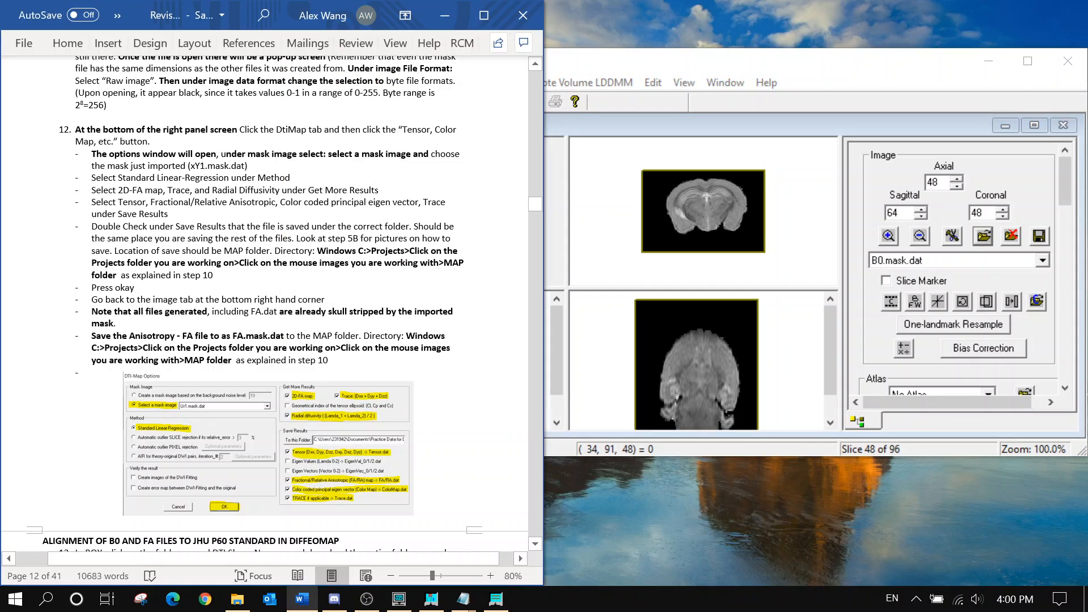
scroll(264, 255, up, 3)
scroll(264, 255, down, 14)
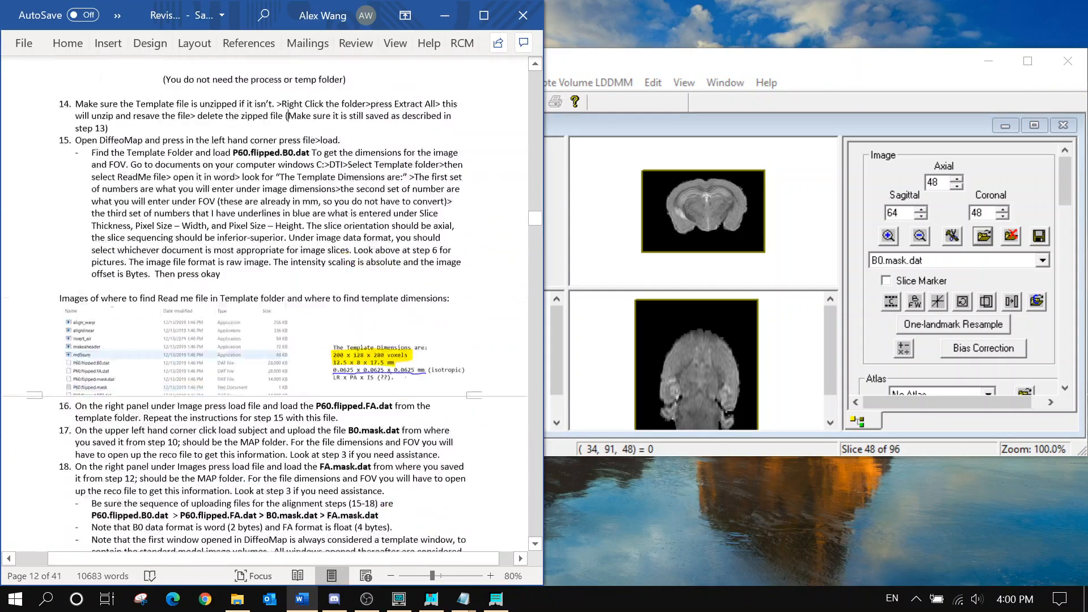
scroll(264, 255, down, 8)
scroll(264, 255, up, 1)
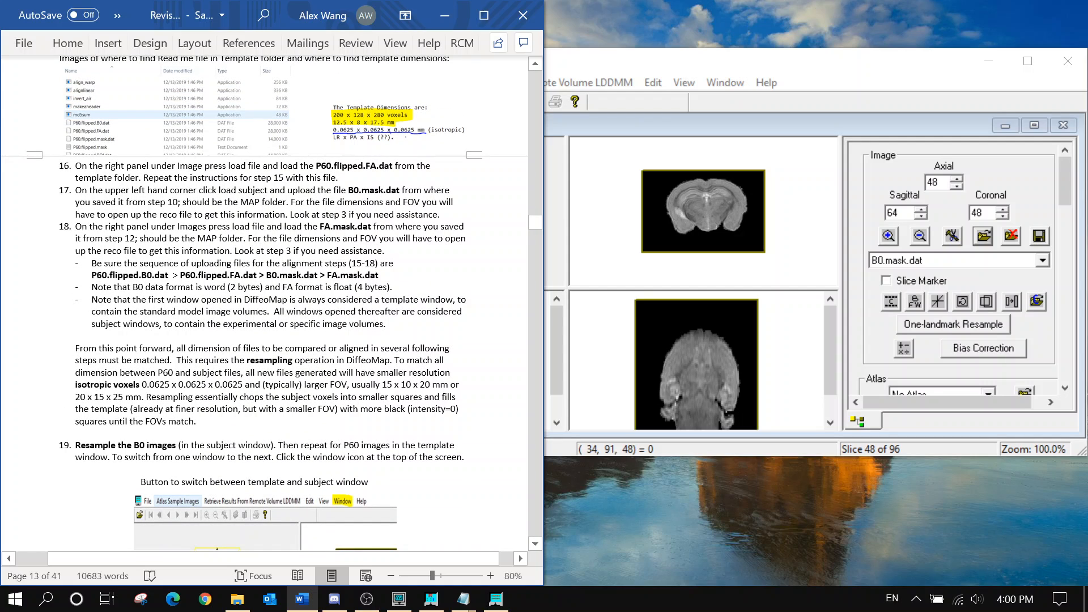
scroll(264, 255, down, 3)
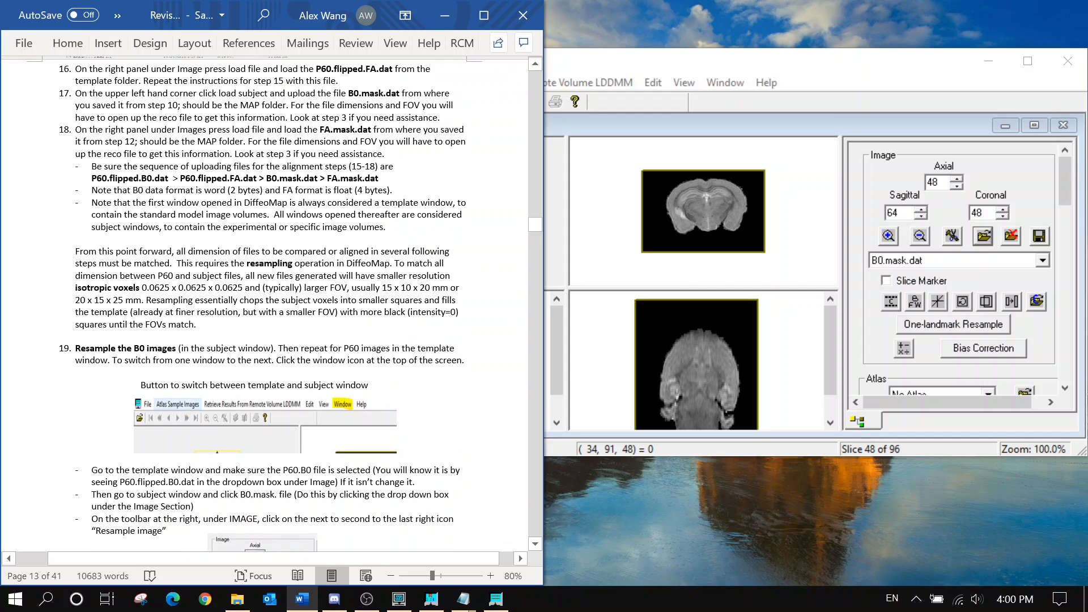
scroll(264, 304, down, 2)
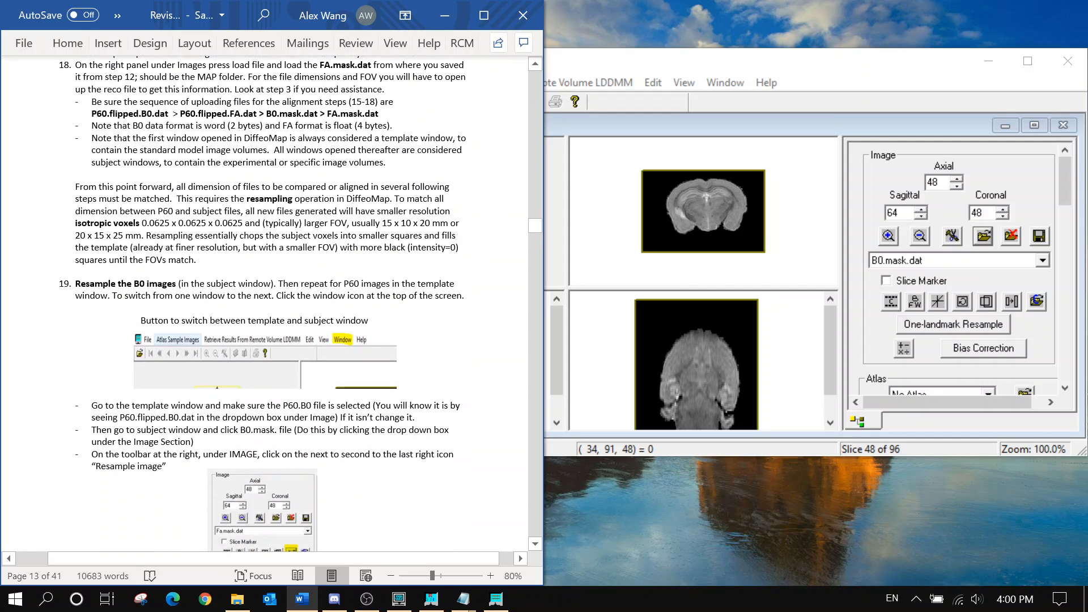
scroll(300, 306, down, 1)
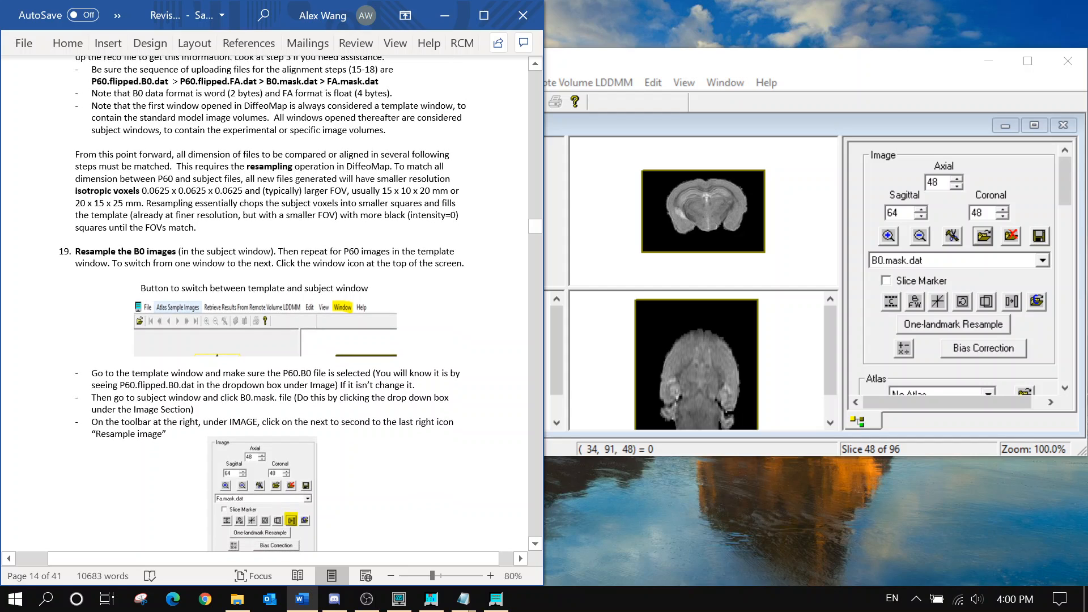
scroll(272, 303, down, 1)
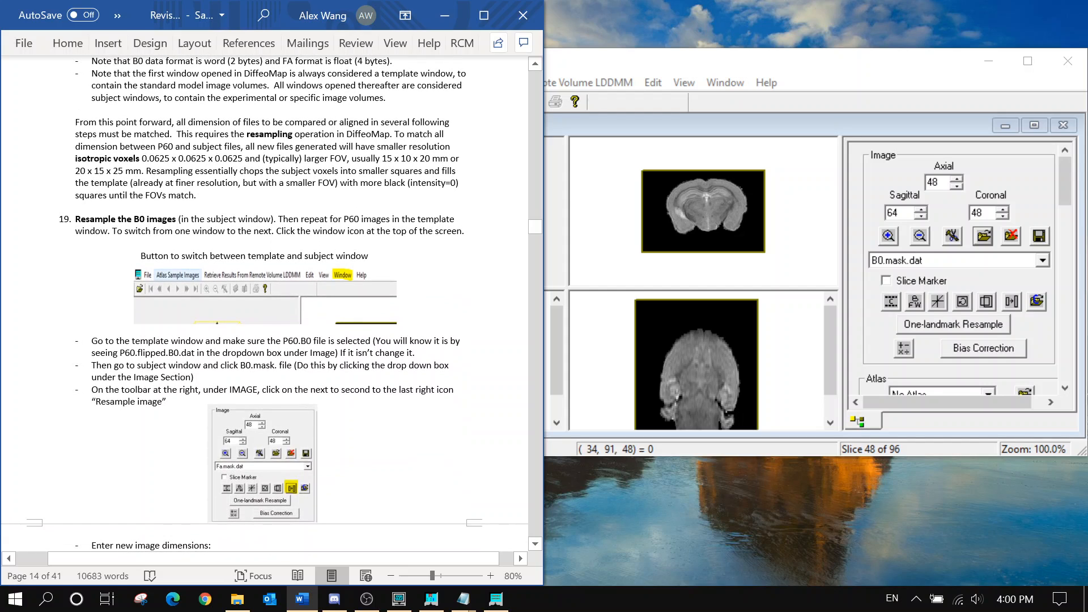
click(943, 131)
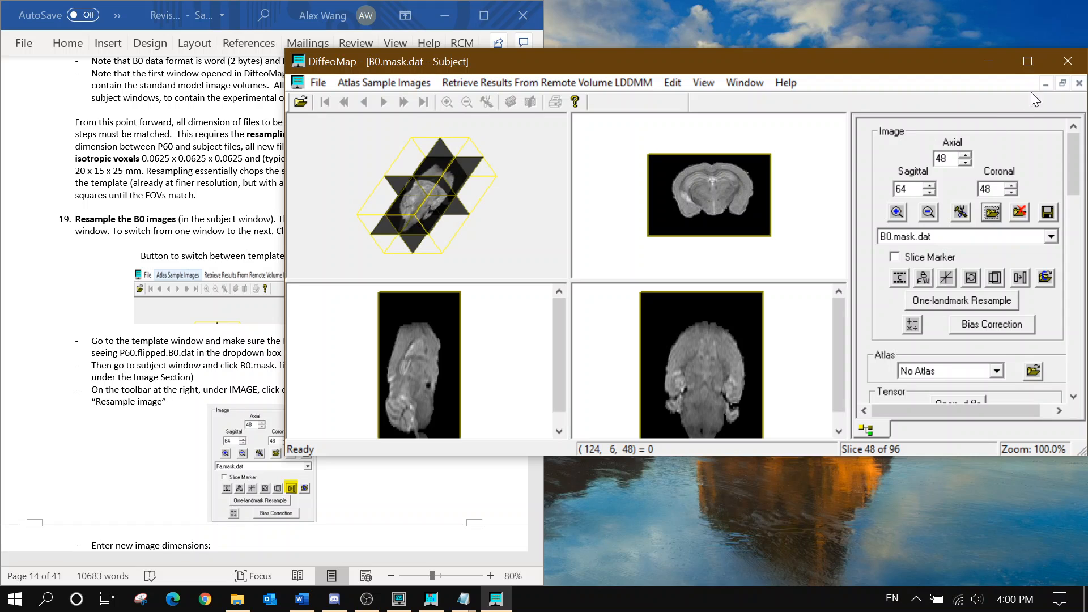
double_click(930, 118)
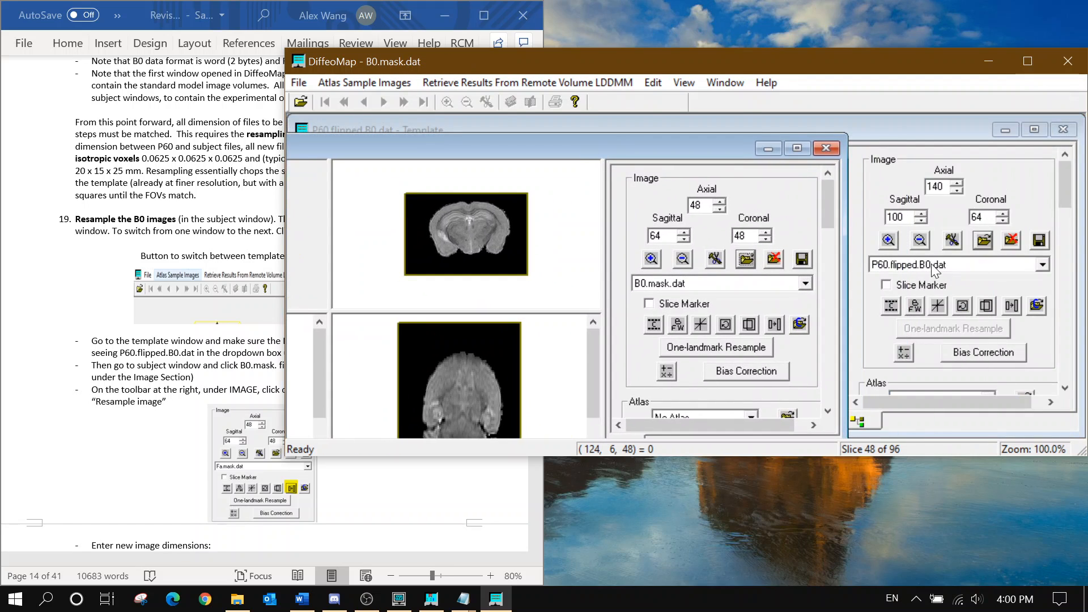
double_click(720, 144)
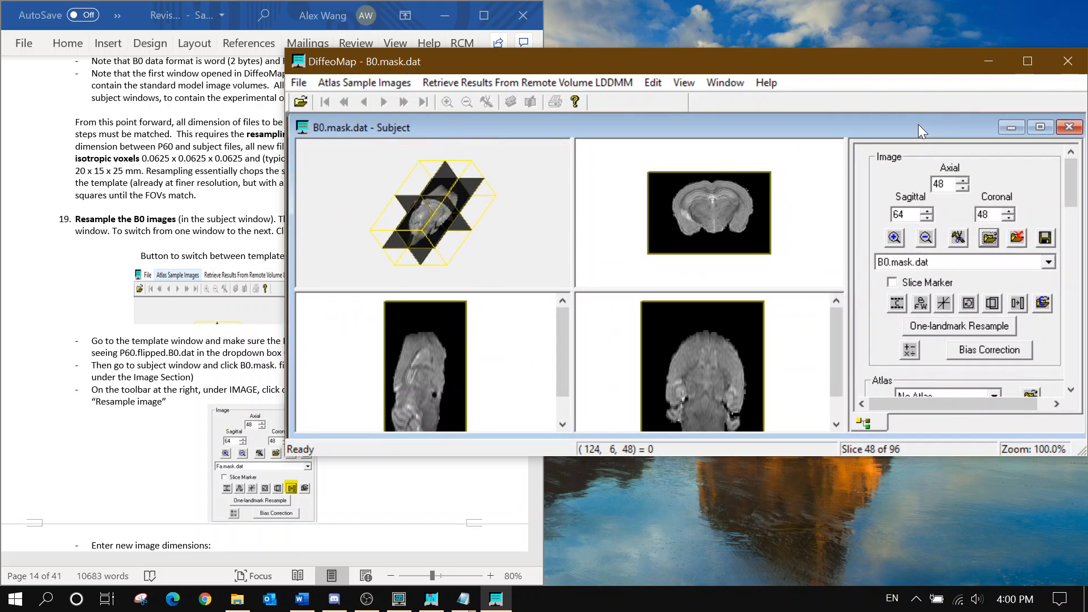
click(242, 203)
scroll(272, 255, down, 1)
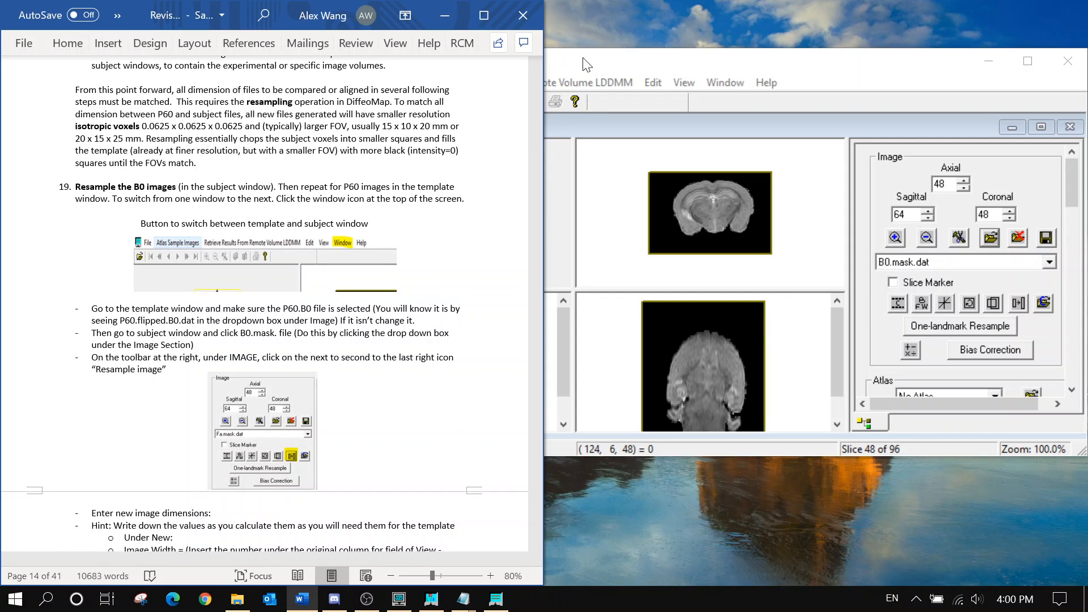
click(856, 160)
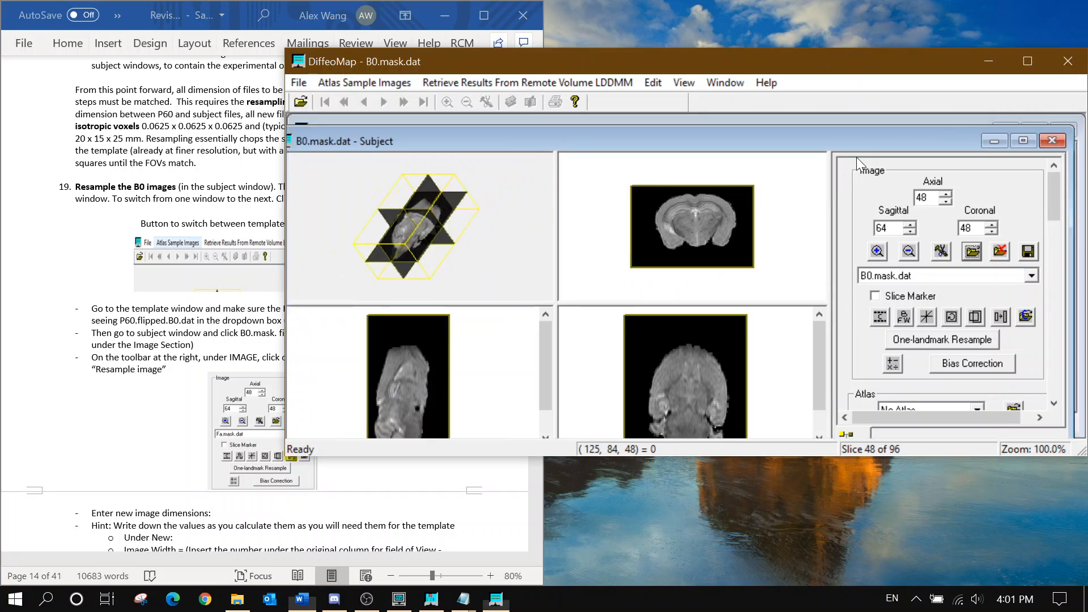
drag(874, 146, 885, 138)
click(734, 85)
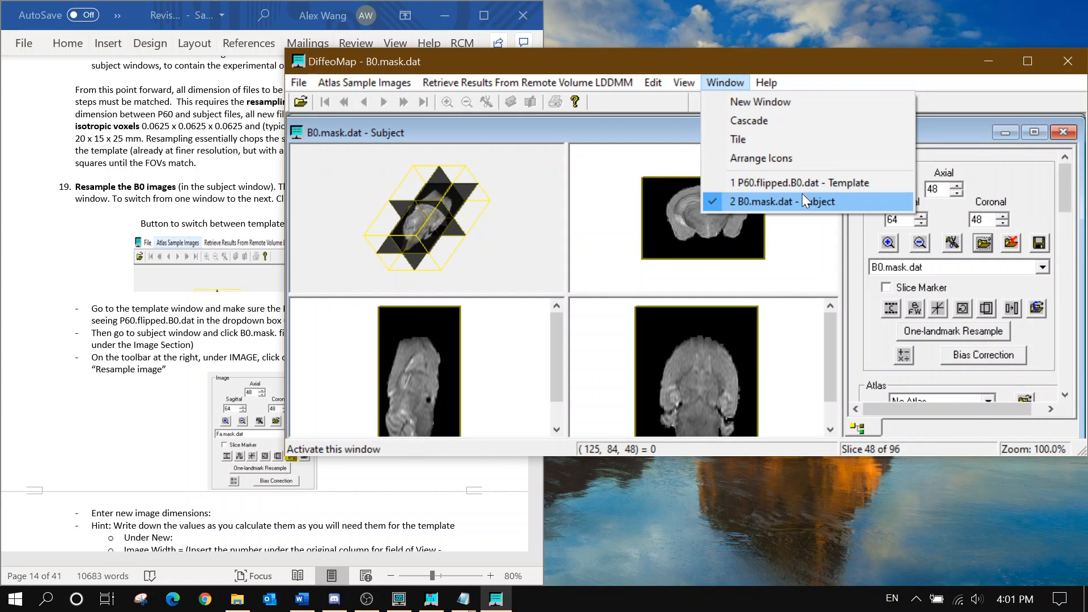
click(789, 185)
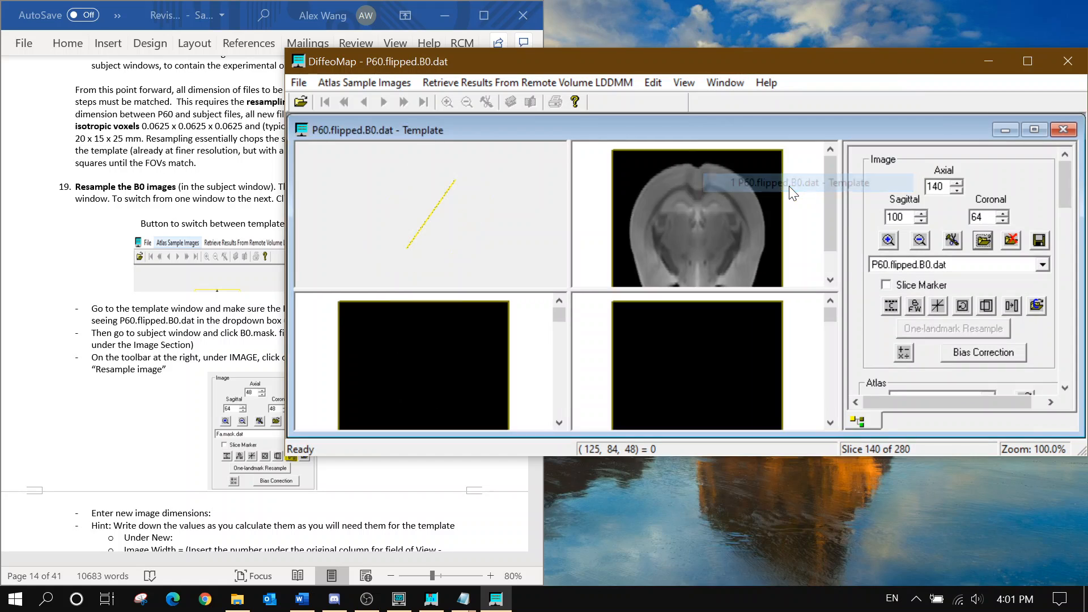
click(711, 83)
click(757, 207)
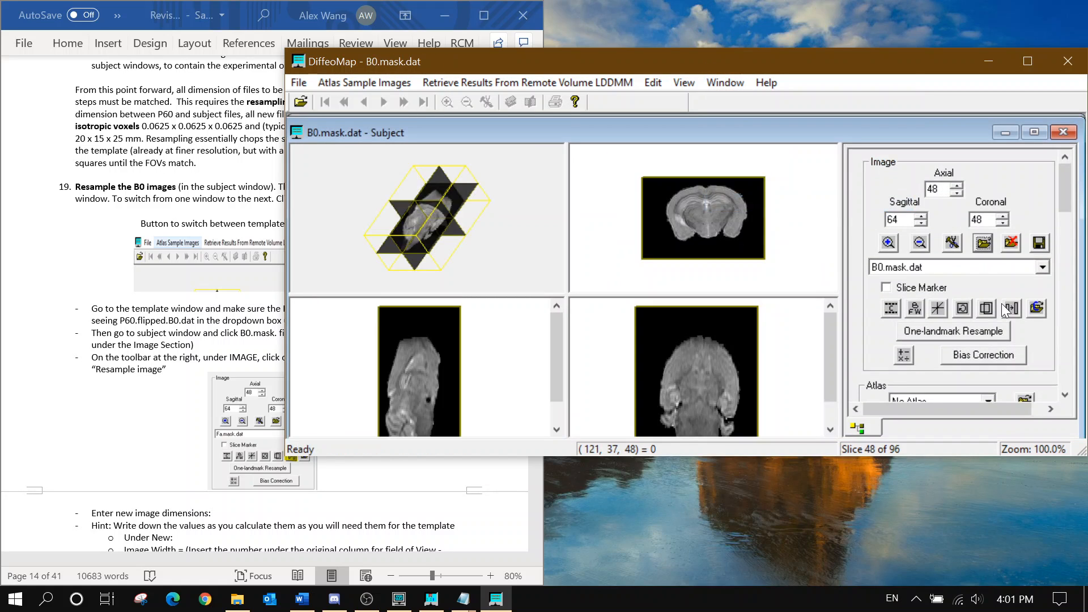
click(181, 302)
scroll(182, 302, up, 3)
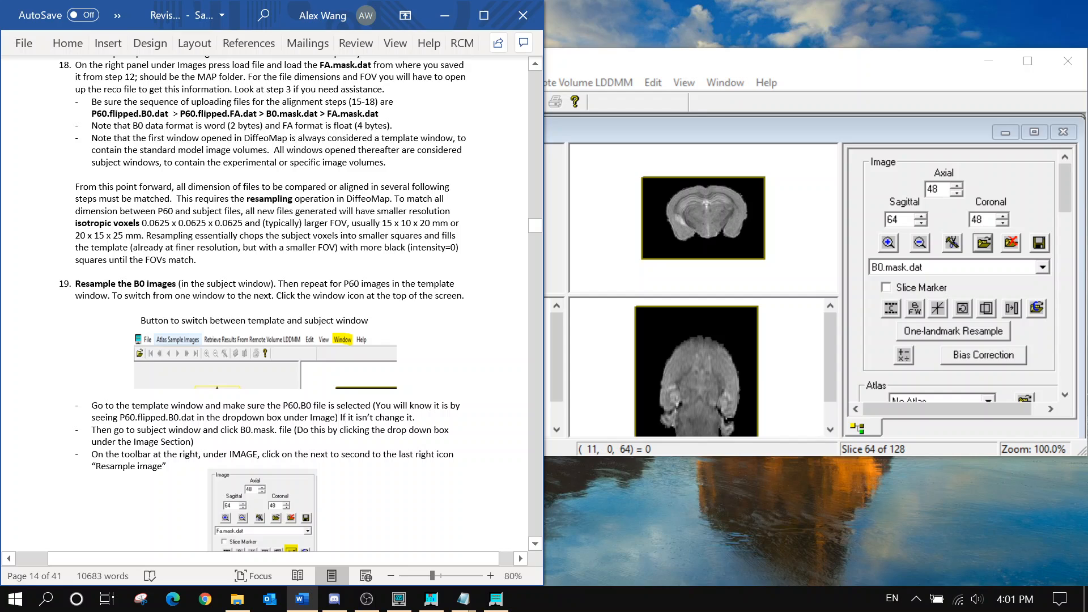
Read step 19's resampling formulas, then return to DiffeoMap with B0.mask.dat as the active image
scroll(272, 306, down, 5)
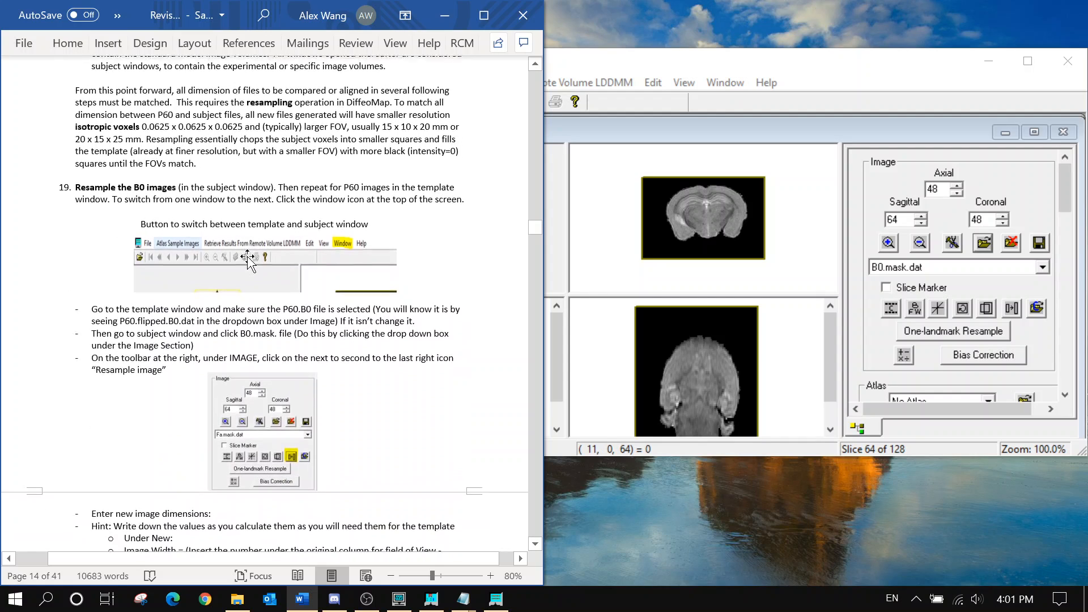
scroll(265, 303, down, 1)
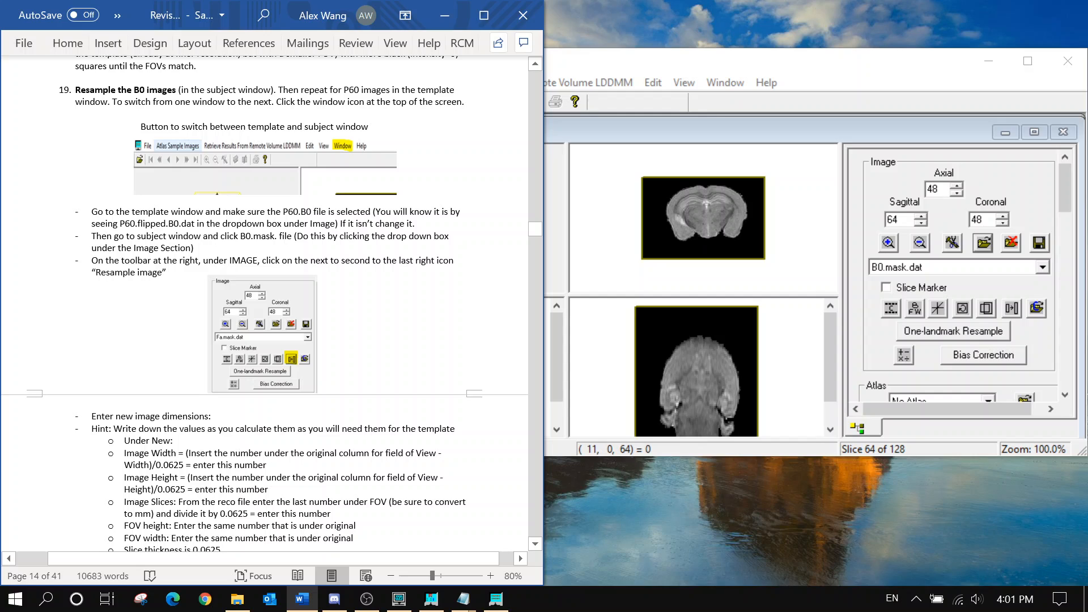
drag(114, 236, 220, 235)
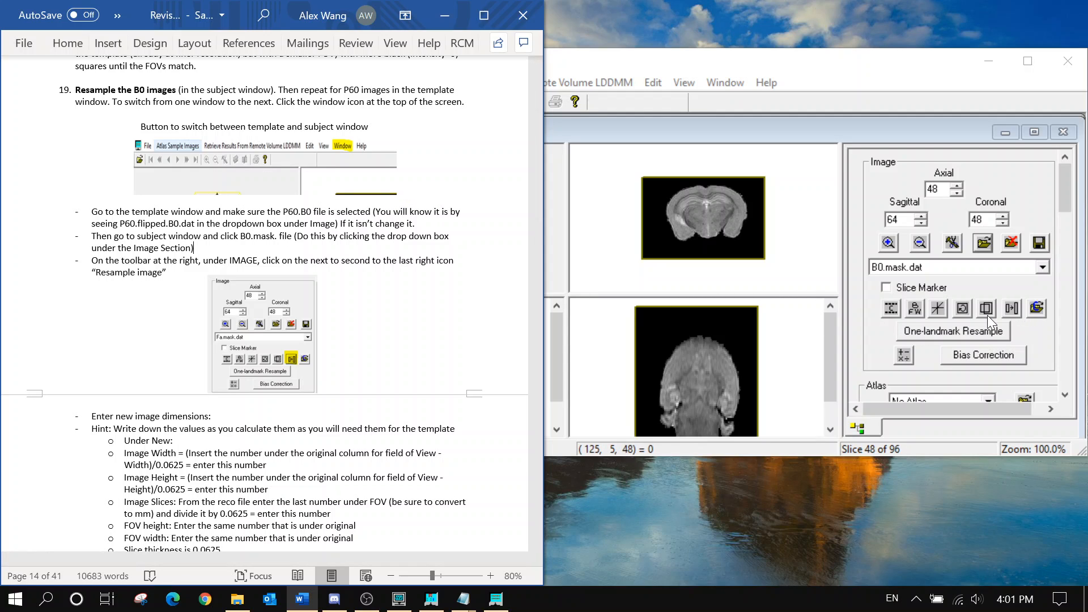
click(992, 268)
click(965, 280)
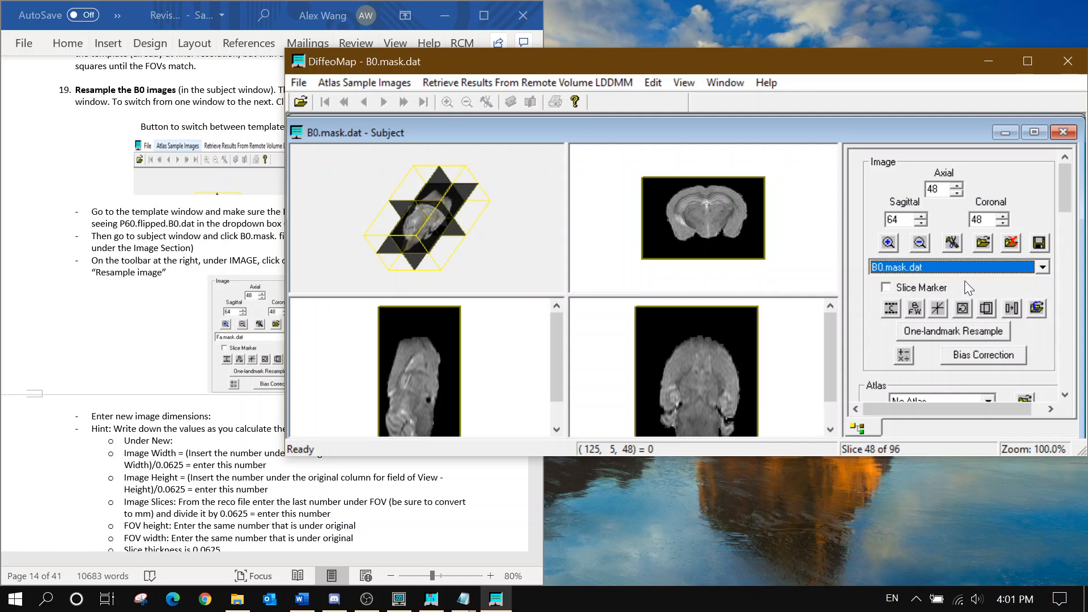
scroll(206, 246, down, 3)
click(195, 373)
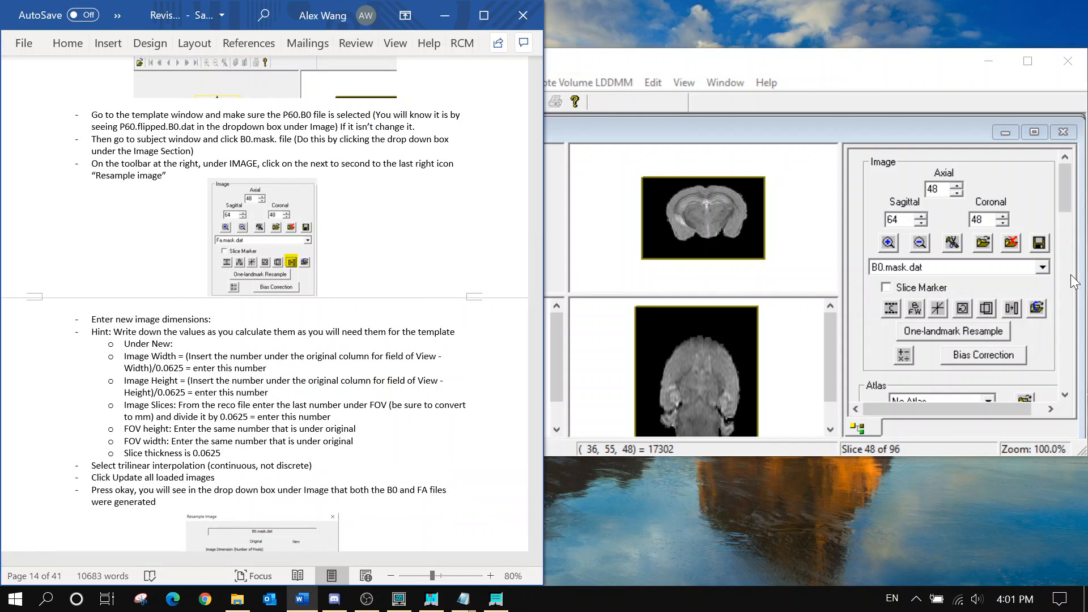
click(1014, 286)
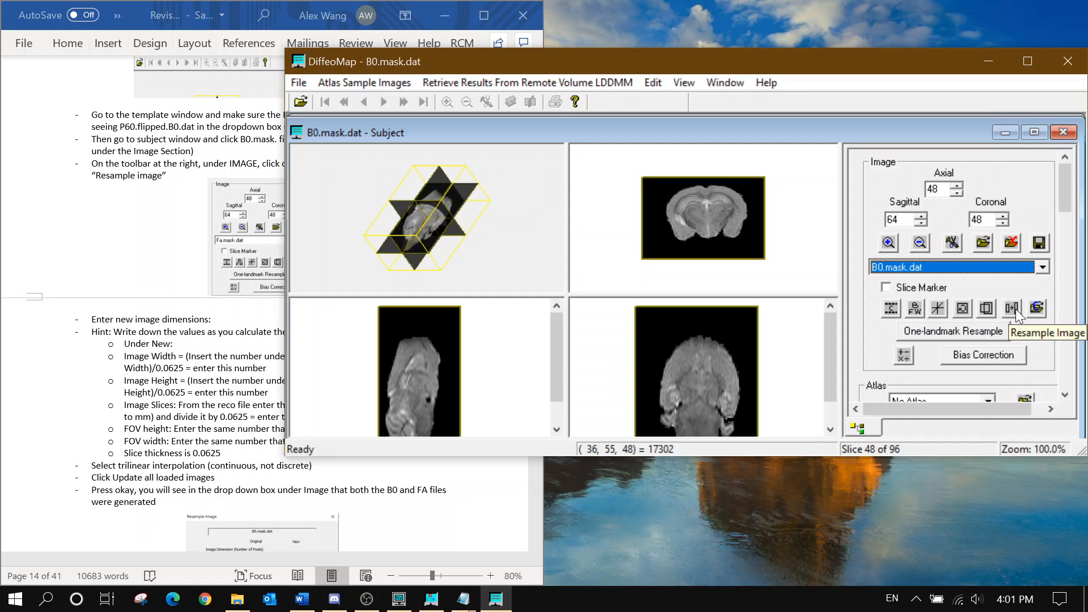
Open Resample Image for B0.mask.dat (128×96×96, trilinear) and read the dimension formulas
click(1016, 309)
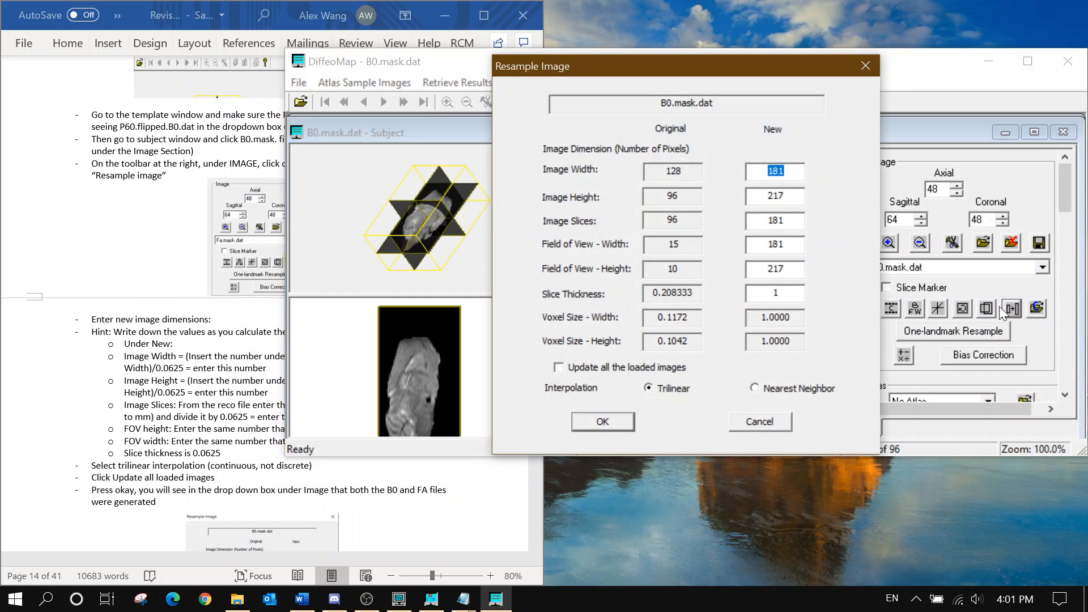
click(206, 356)
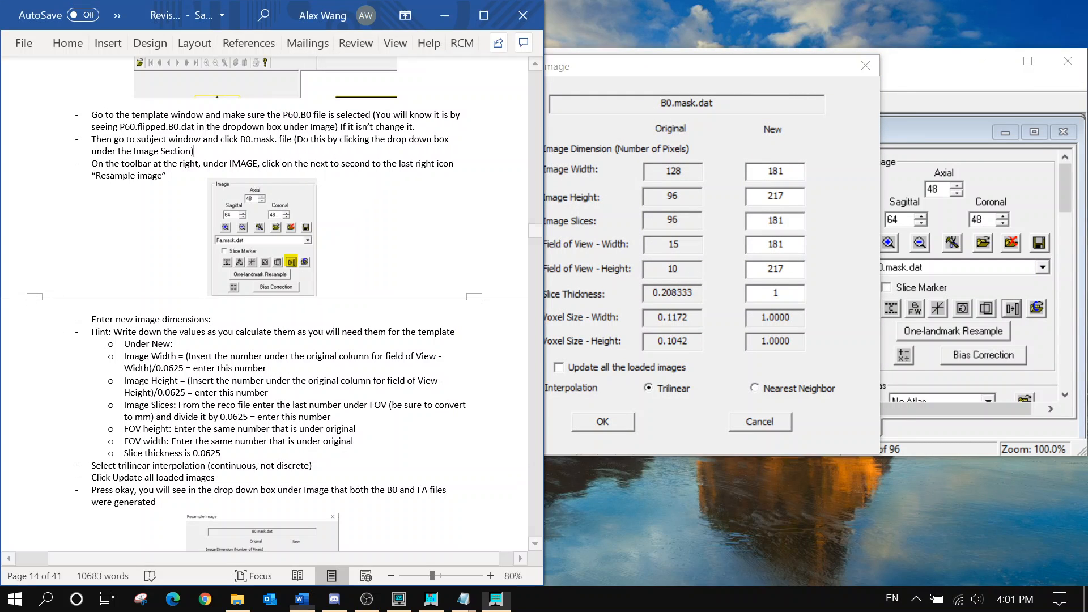
scroll(206, 356, down, 2)
scroll(206, 356, down, 1)
scroll(206, 356, up, 2)
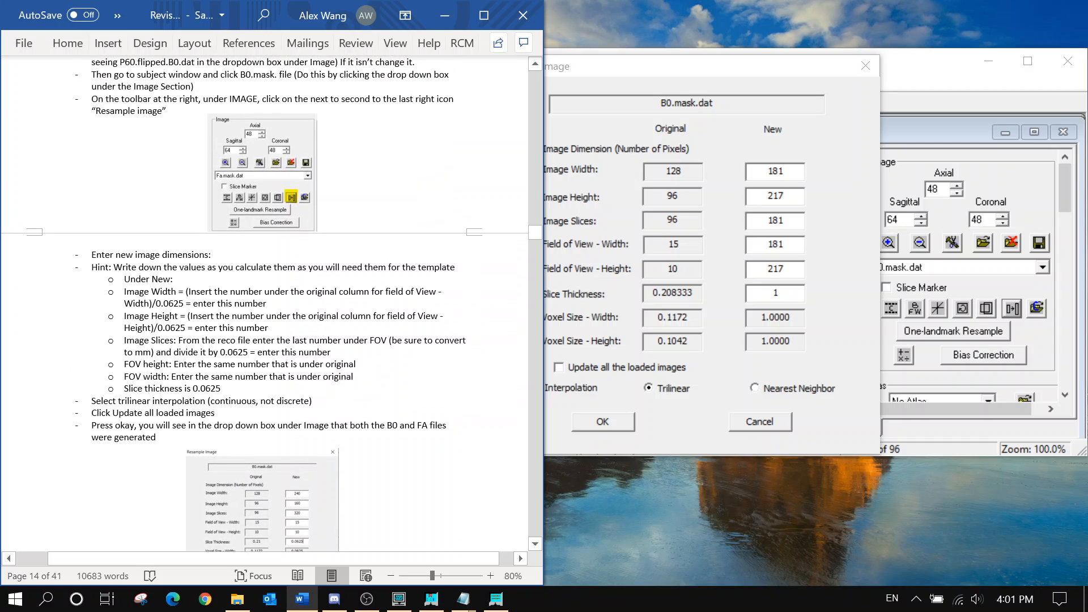
scroll(265, 303, down, 2)
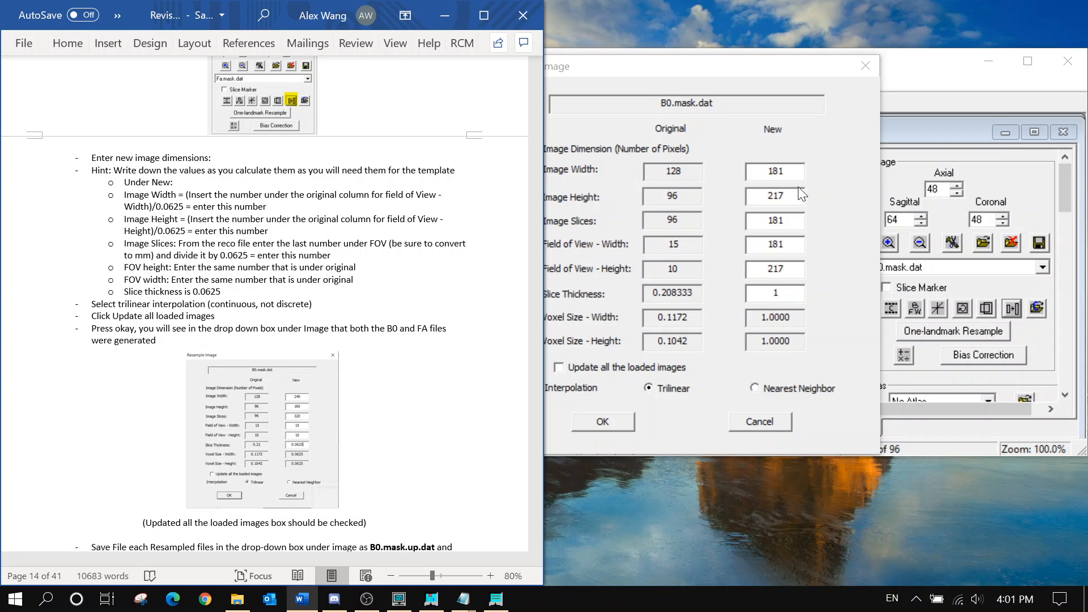
Show the reco parameter file and highlight 1.5 in the RECO_fov line 1.5 1 2
mouse_move(463, 599)
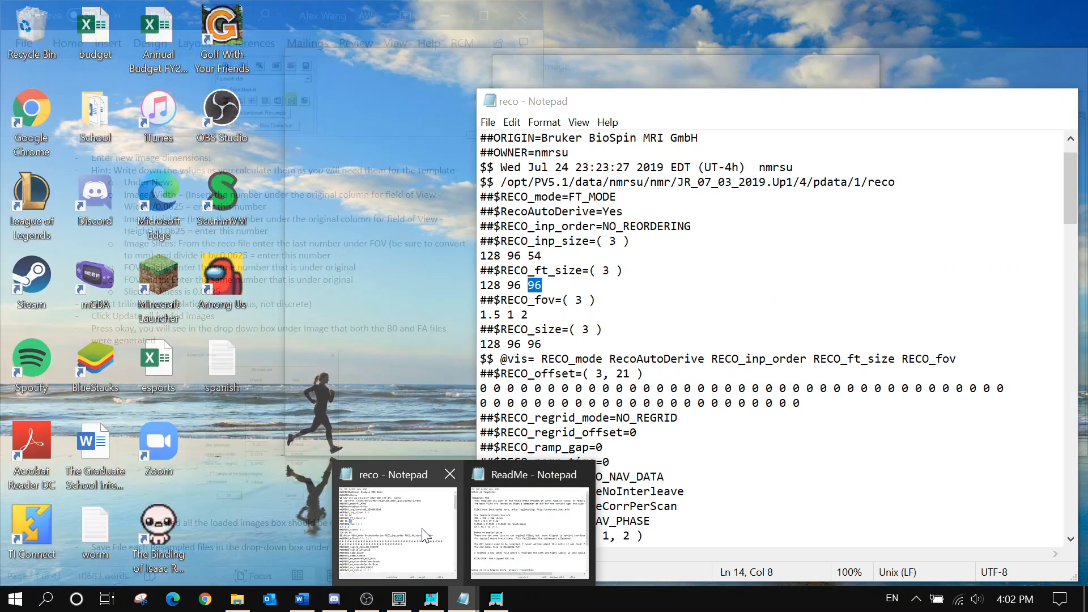
click(453, 535)
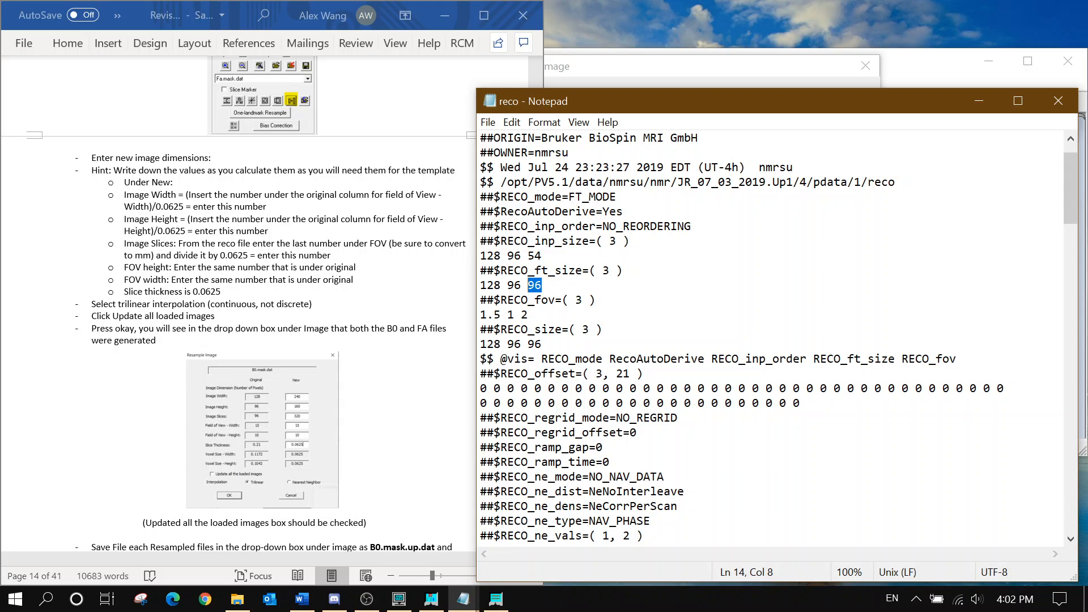
drag(500, 315, 480, 315)
Enter 240 as the new image width
click(978, 102)
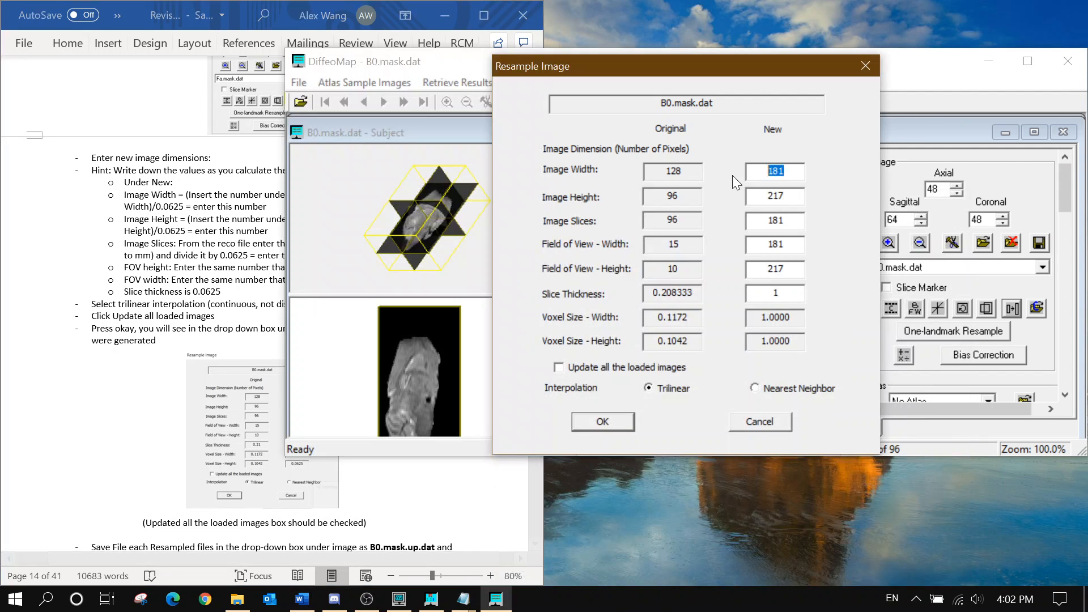
text(240)
key(Tab)
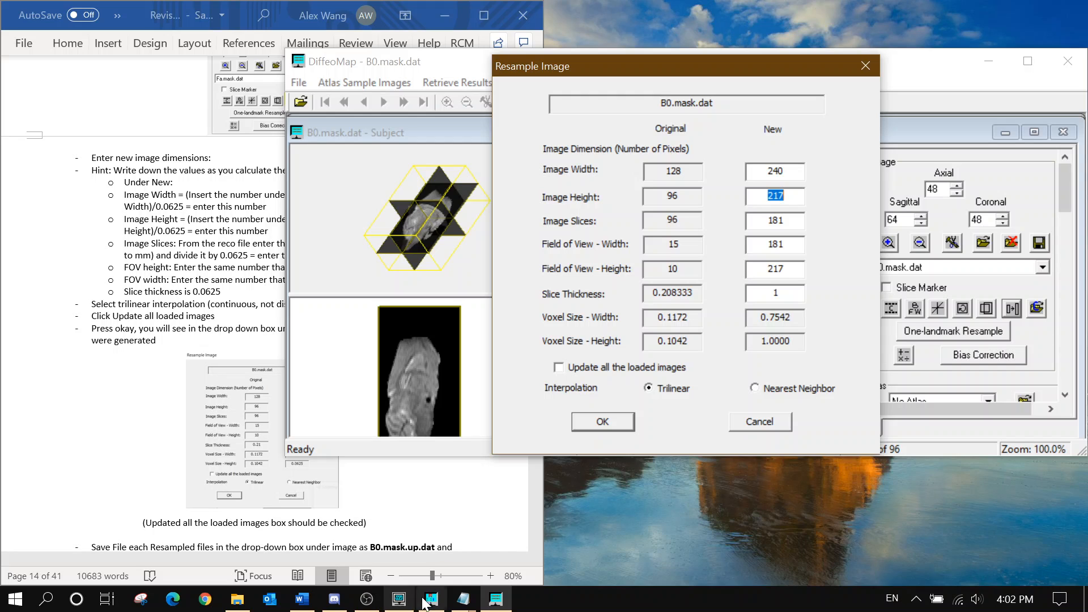
mouse_move(463, 599)
mouse_move(403, 557)
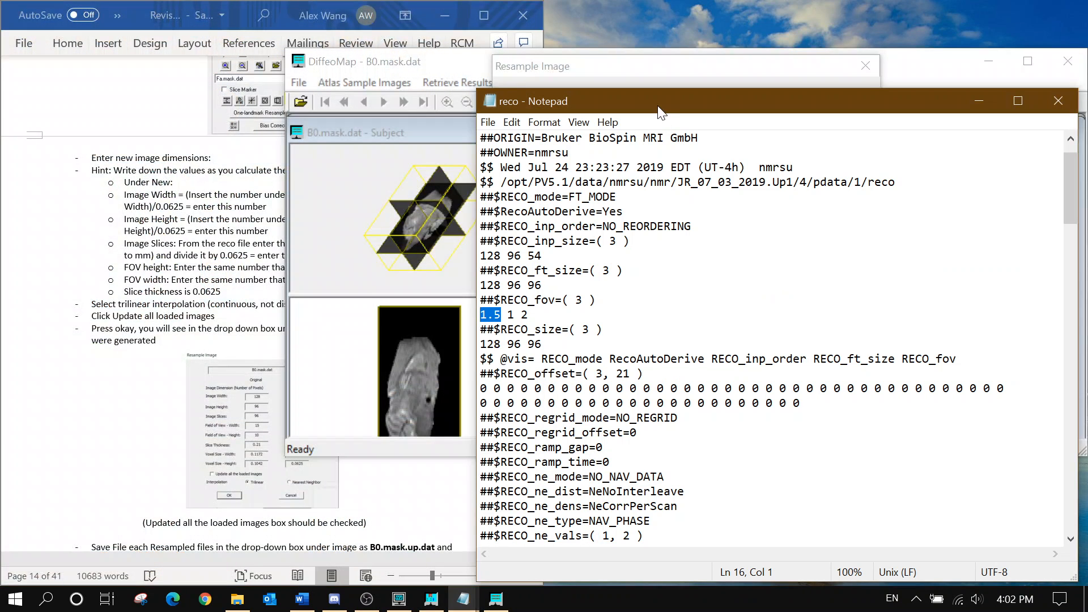
Check the reco file's second FOV value, 1, and set the new image height to 160
drag(660, 107, 677, 258)
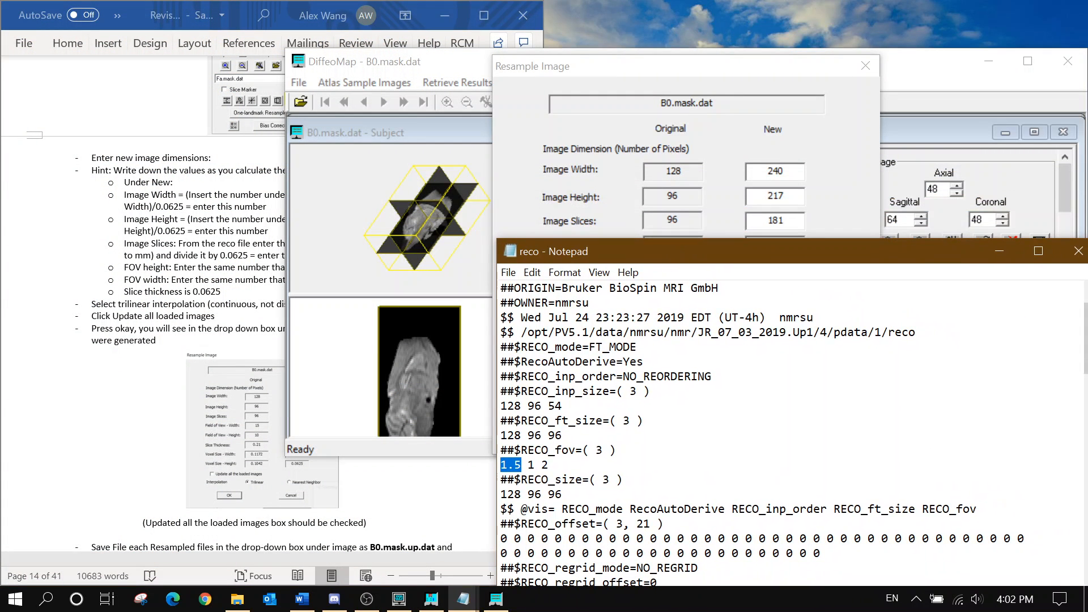
double_click(531, 464)
drag(796, 193, 732, 201)
text(160)
key(Tab)
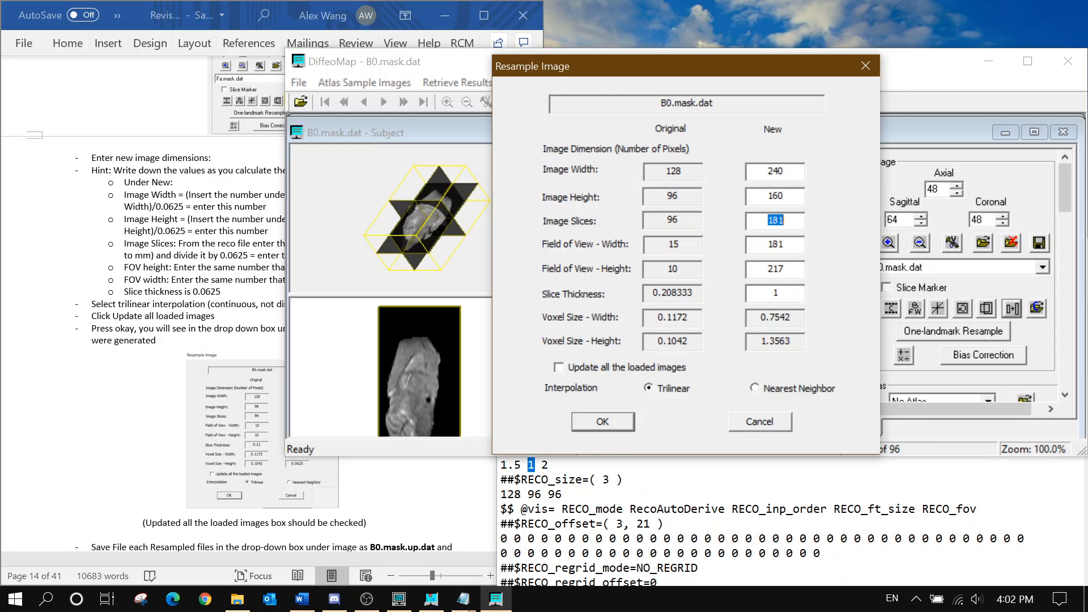
Cross-check the instructions against the reco file's third FOV value, 2
click(151, 205)
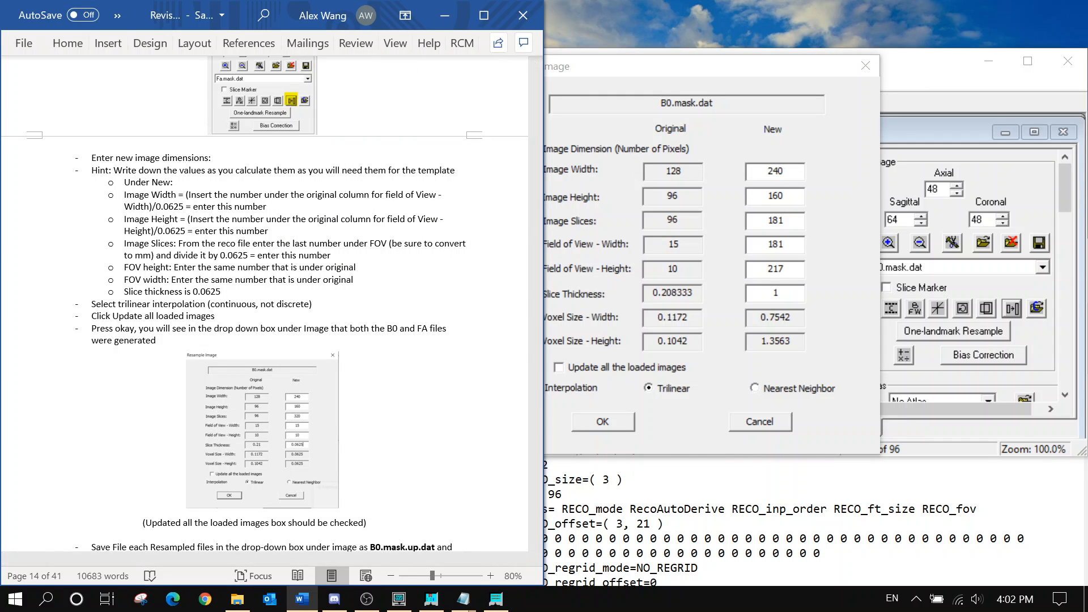
click(609, 481)
drag(628, 247, 609, 208)
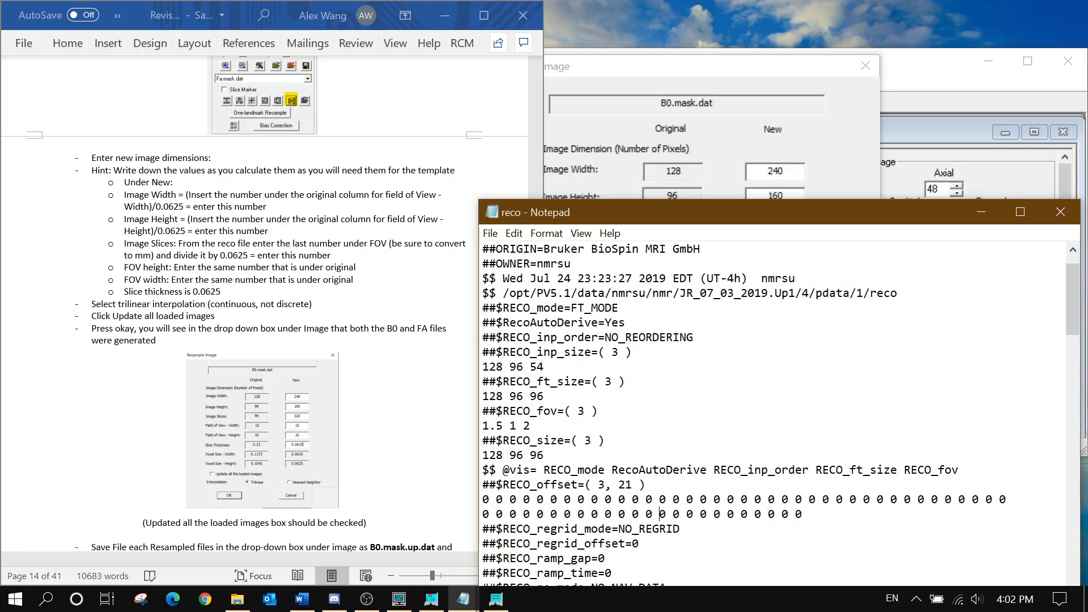
double_click(526, 426)
Enter 320 slices, a 15 by 10 field of view and 0.0625 slice thickness
click(972, 212)
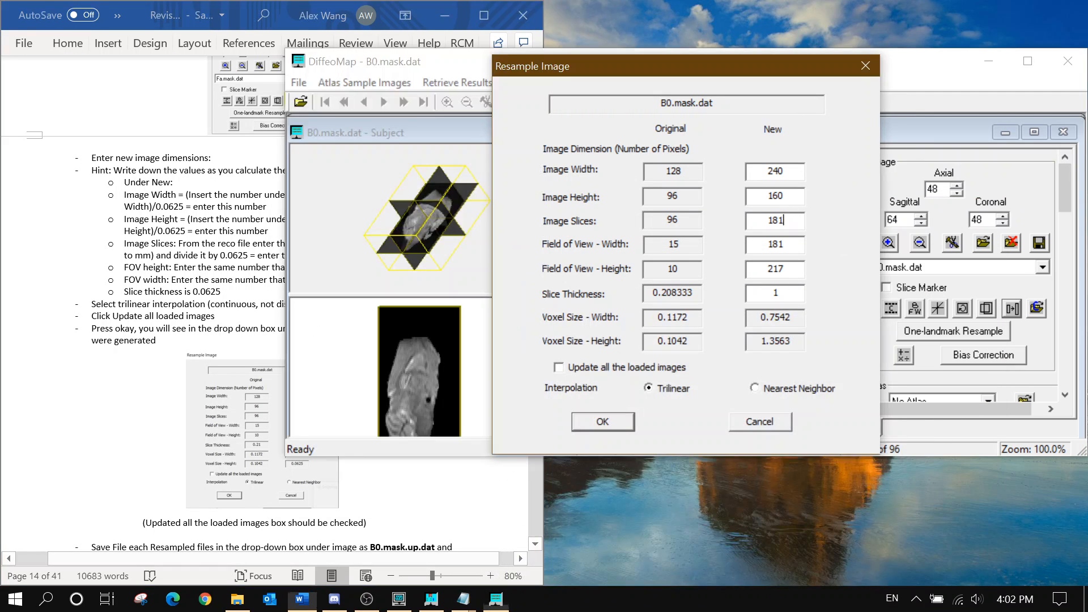
text(320)
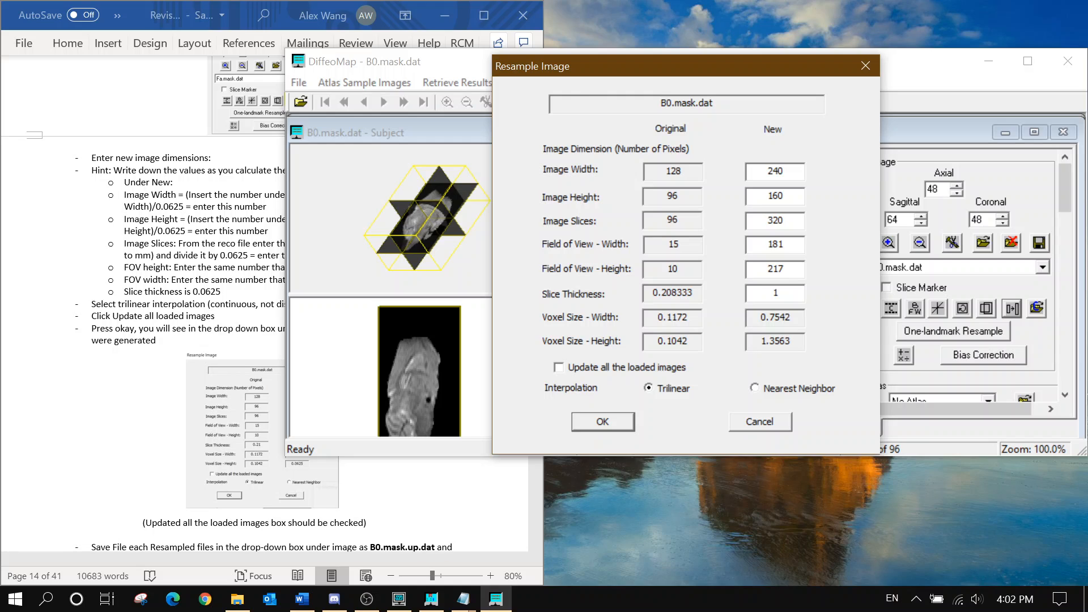
key(Tab)
click(209, 276)
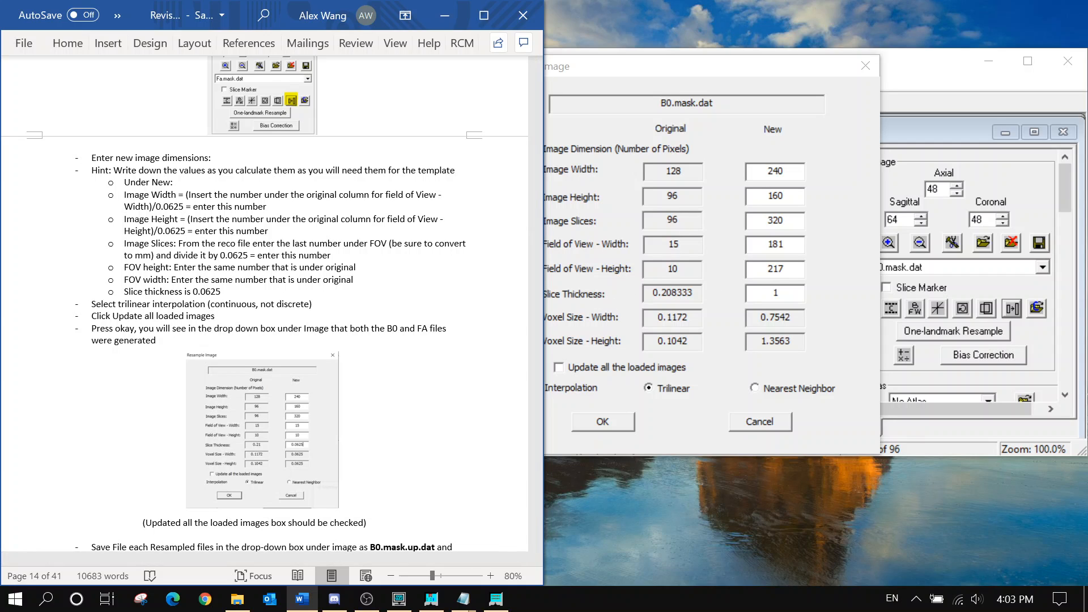
drag(788, 245, 740, 278)
text(151)
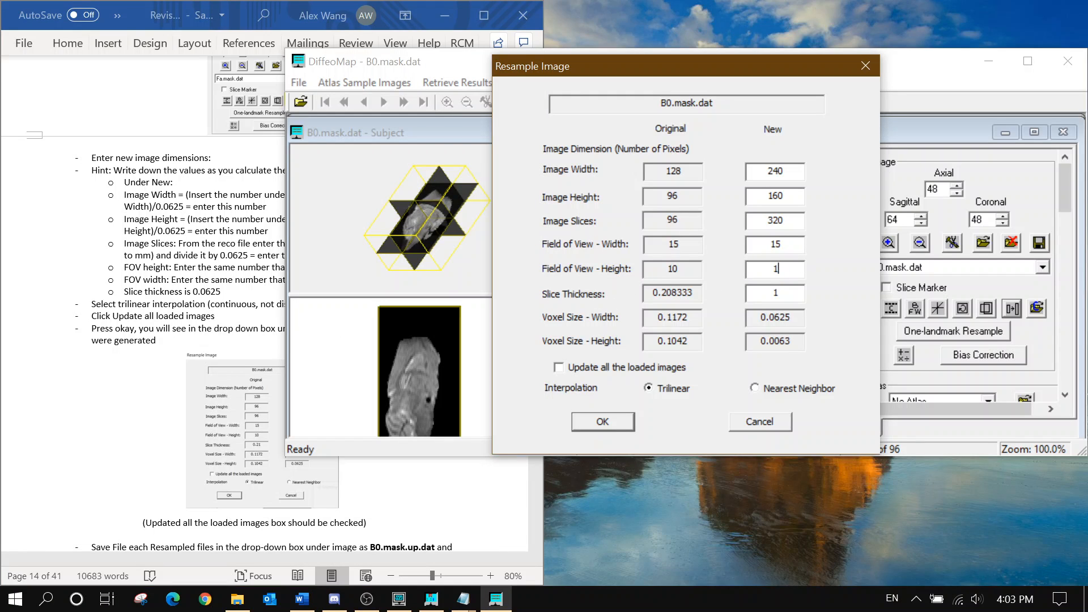
text(0)
key(Tab)
text(0.0625)
Apply the resample to all loaded images and run it with Trilinear interpolation
click(153, 306)
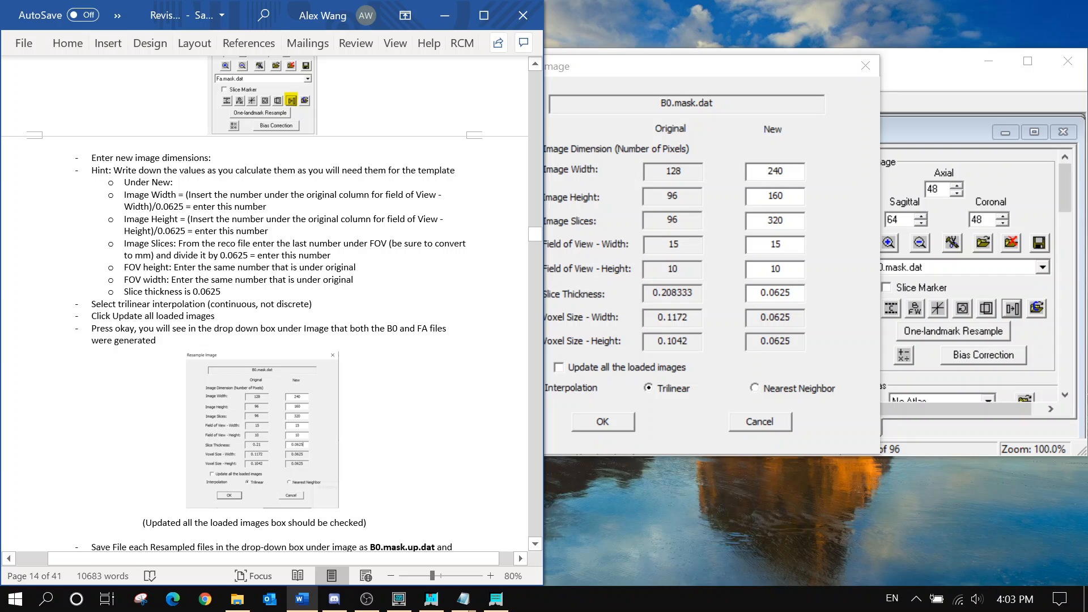
drag(92, 315, 214, 316)
click(596, 368)
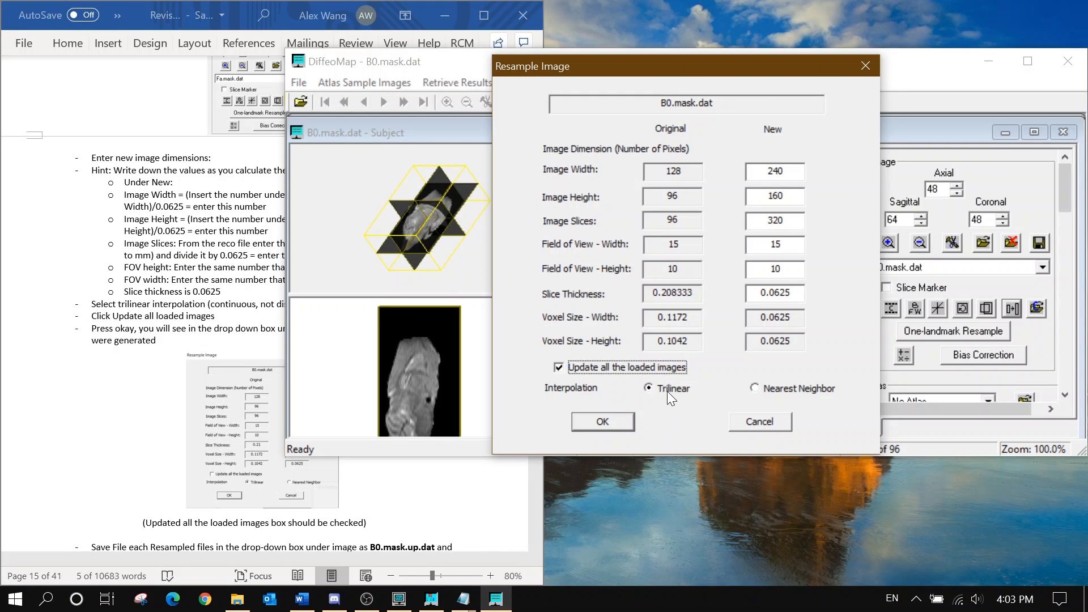
click(613, 420)
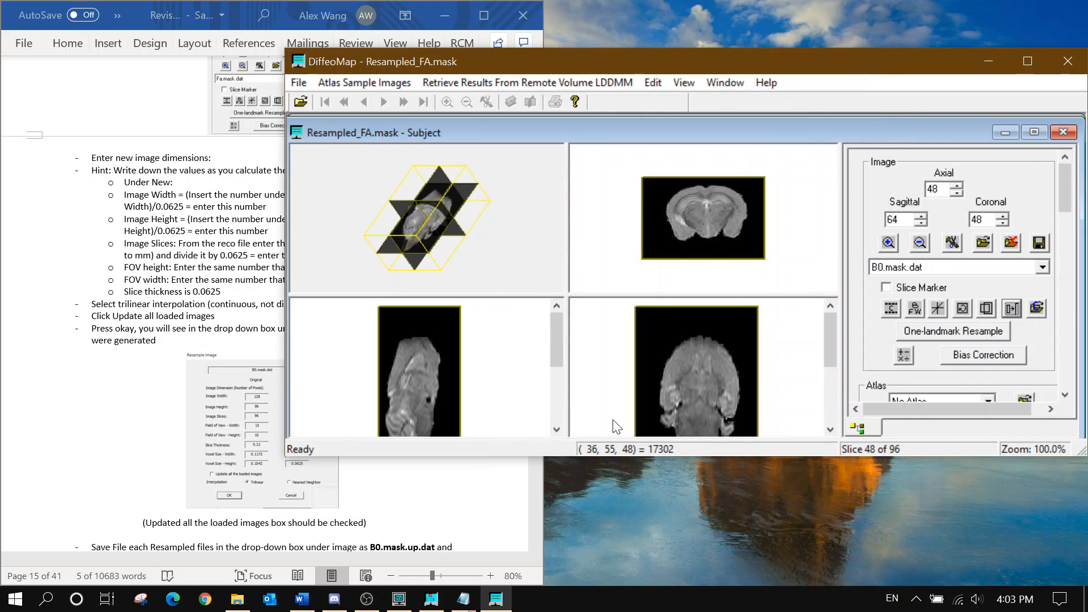
Display Resampled_B0.mask.dat and Resampled_FA.mask in the subject window to check both
scroll(266, 292, down, 2)
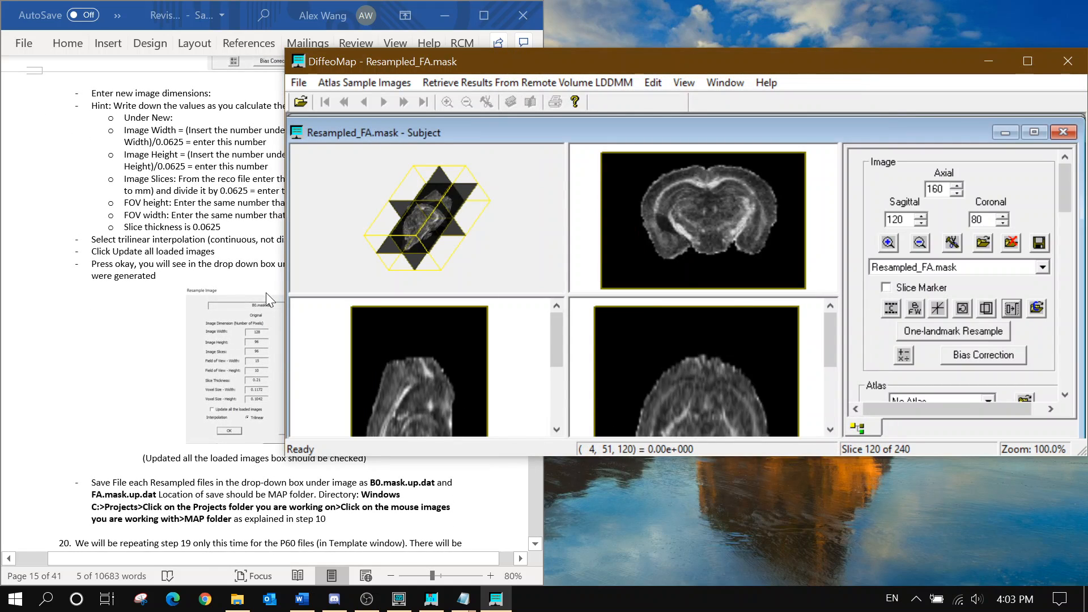
click(956, 268)
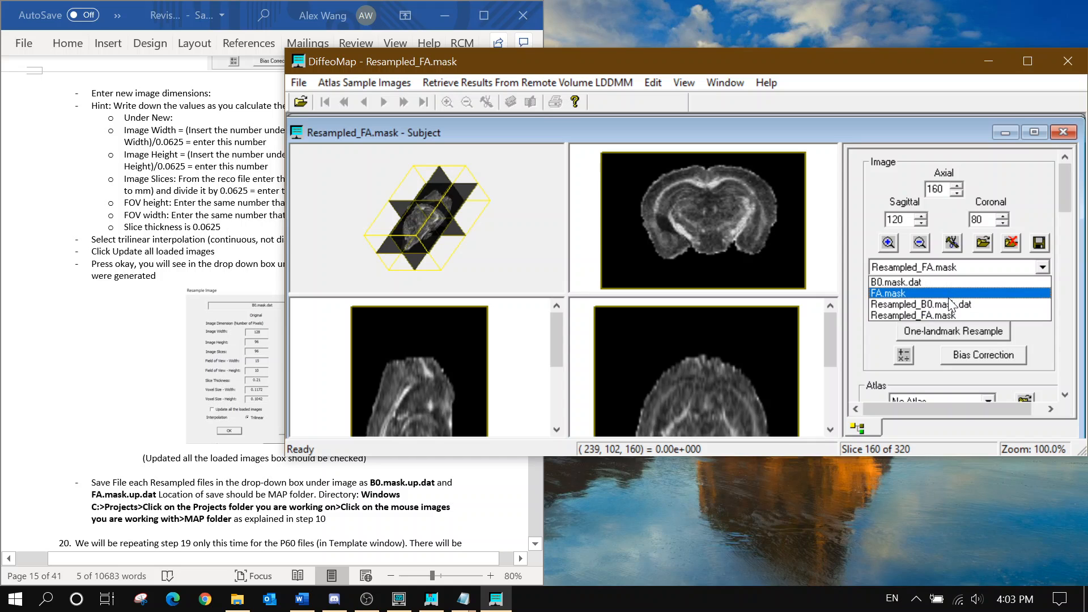
click(948, 303)
click(948, 267)
click(950, 315)
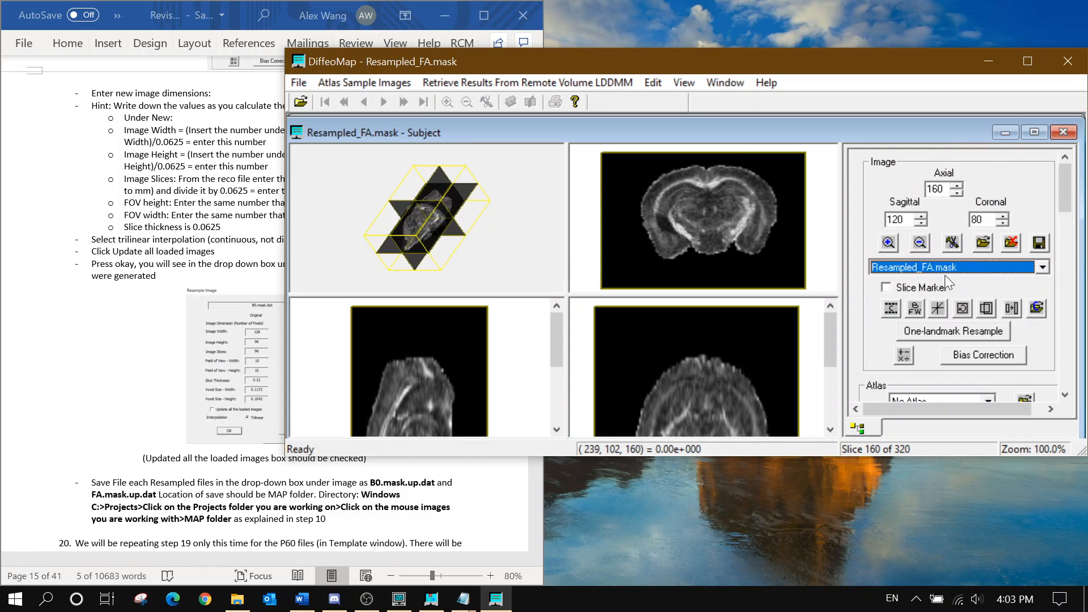
Scroll the instruction document on to step 20's P60 resampling
scroll(949, 267, up, 3)
click(125, 259)
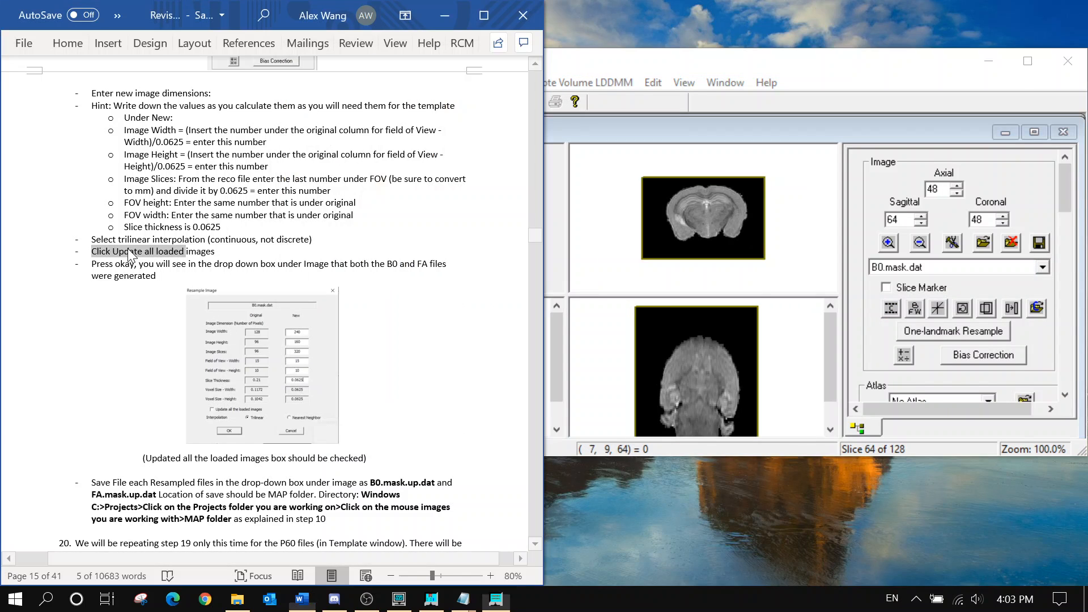
scroll(125, 260, down, 1)
click(259, 233)
scroll(258, 233, down, 3)
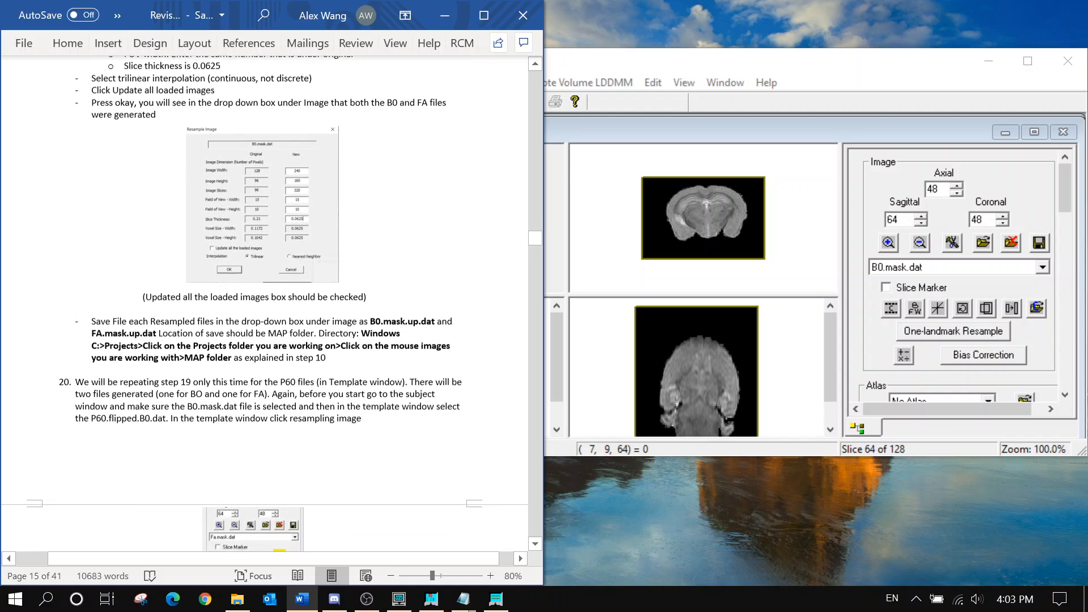
scroll(258, 233, down, 2)
scroll(943, 265, down, 2)
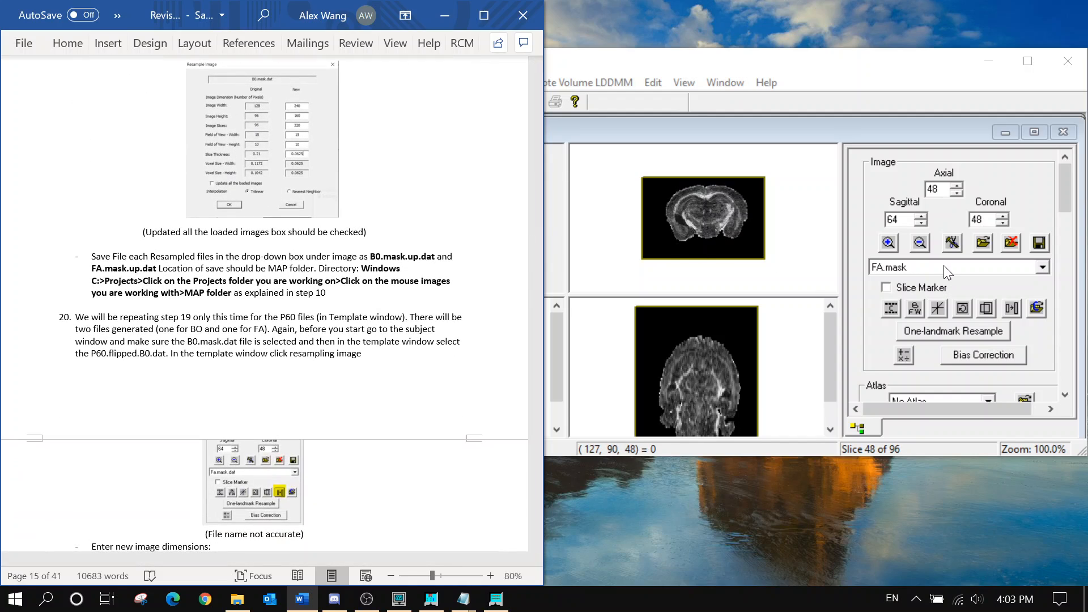
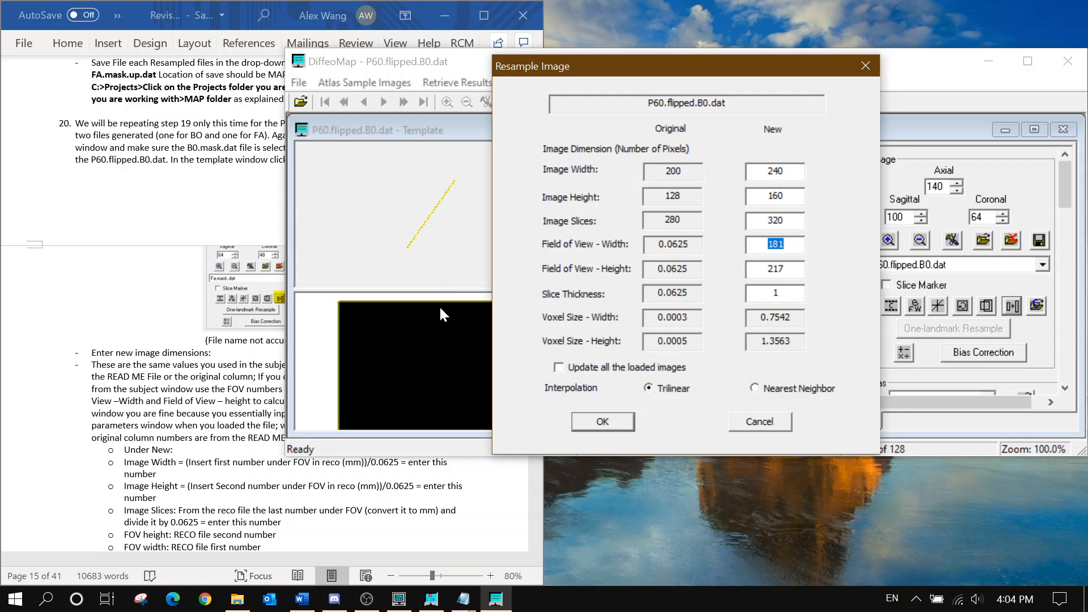
Resample all loaded P60 images to FOV 15 × 10 with 0.0625 slice thickness, giving 240×160×320
text(15)
key(Tab)
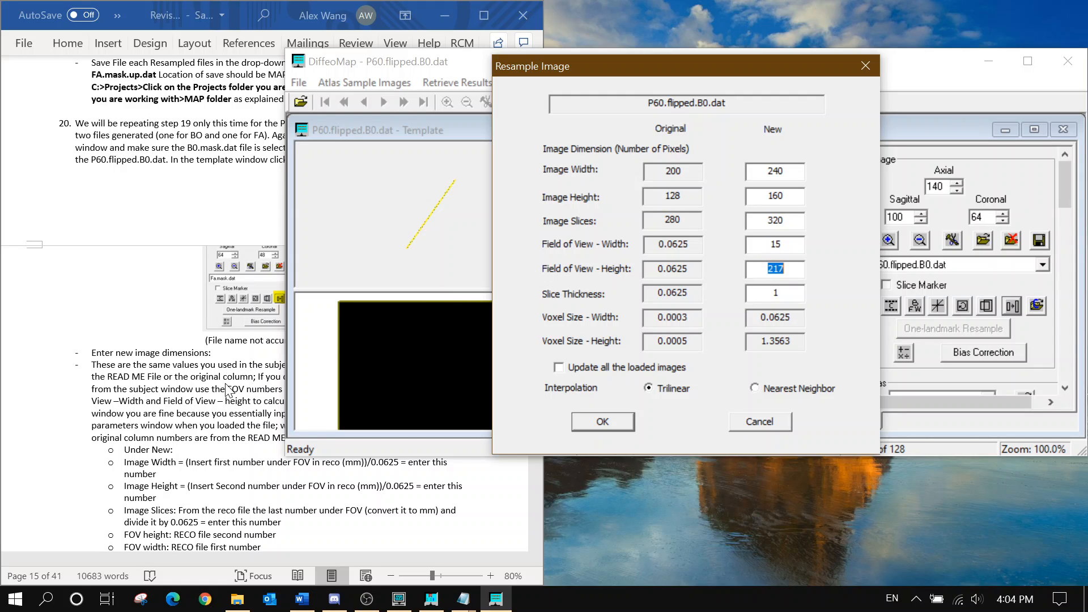
text(10)
text(0.0625)
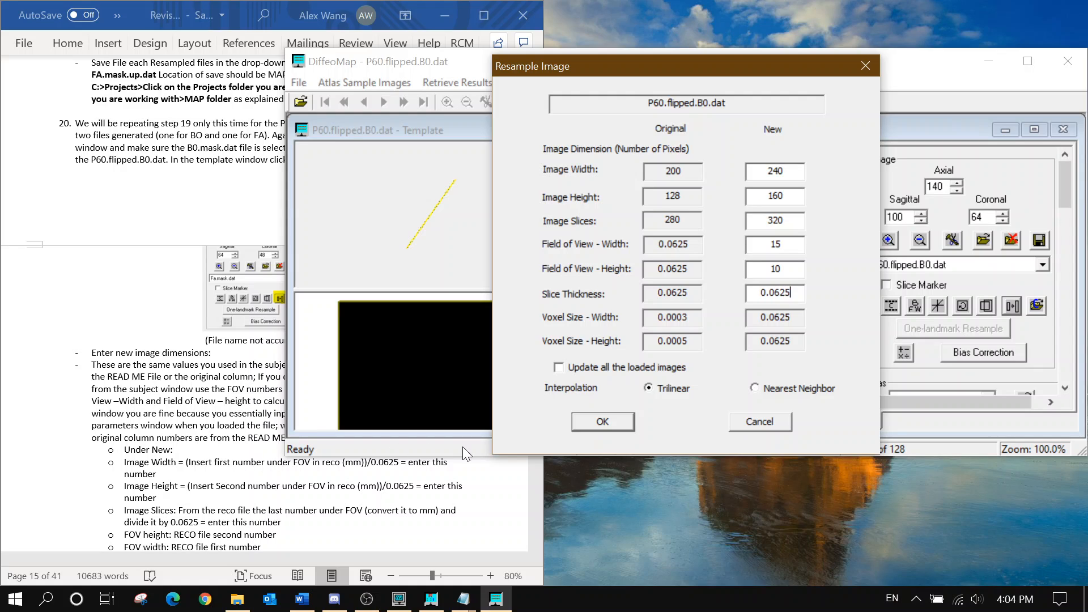
click(572, 369)
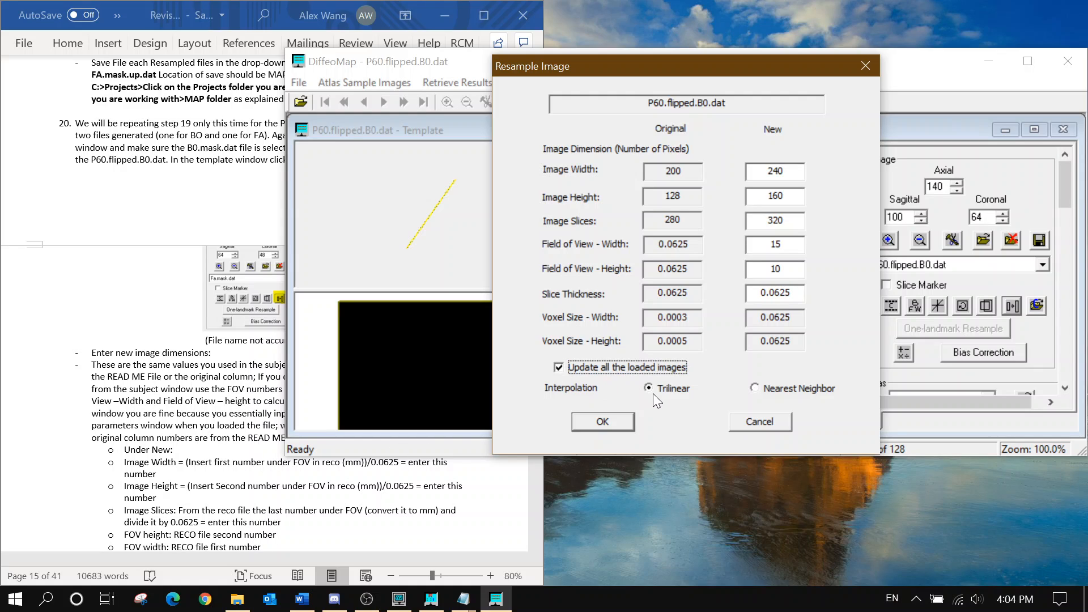
click(175, 449)
scroll(175, 449, down, 4)
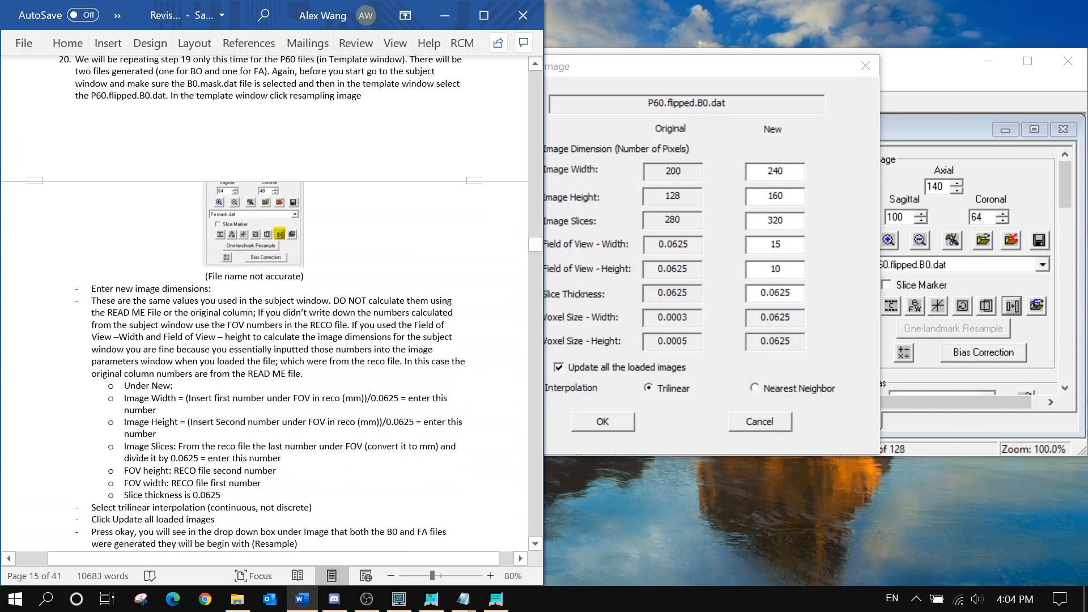
scroll(333, 345, down, 9)
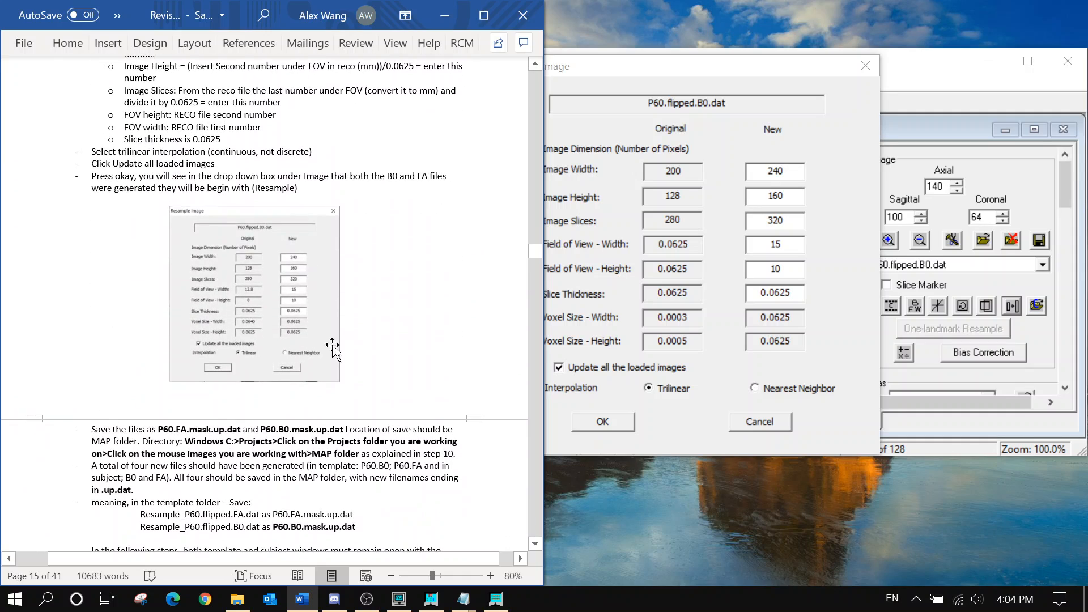
scroll(333, 371, down, 2)
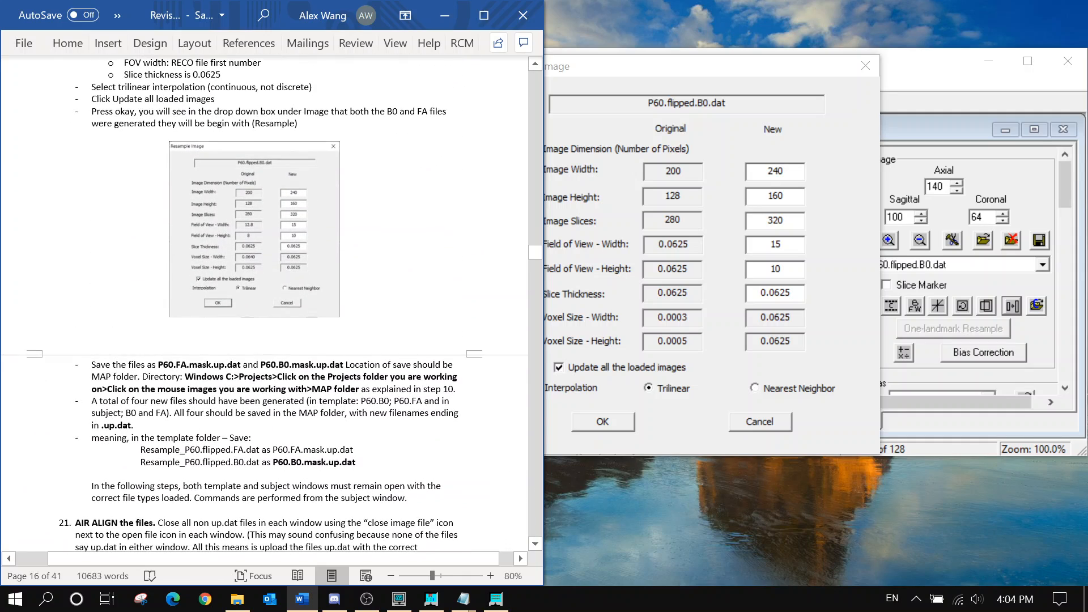
scroll(333, 371, down, 2)
click(583, 417)
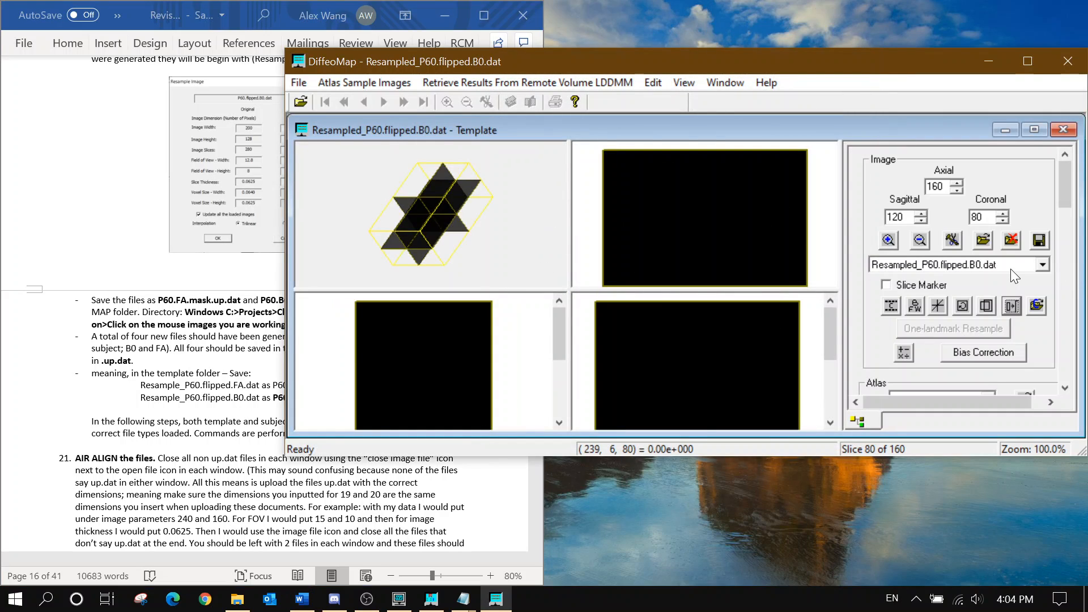
Save the resampled P60 B0 image into Map Folder as P60.B0.mask.up.dat
click(139, 366)
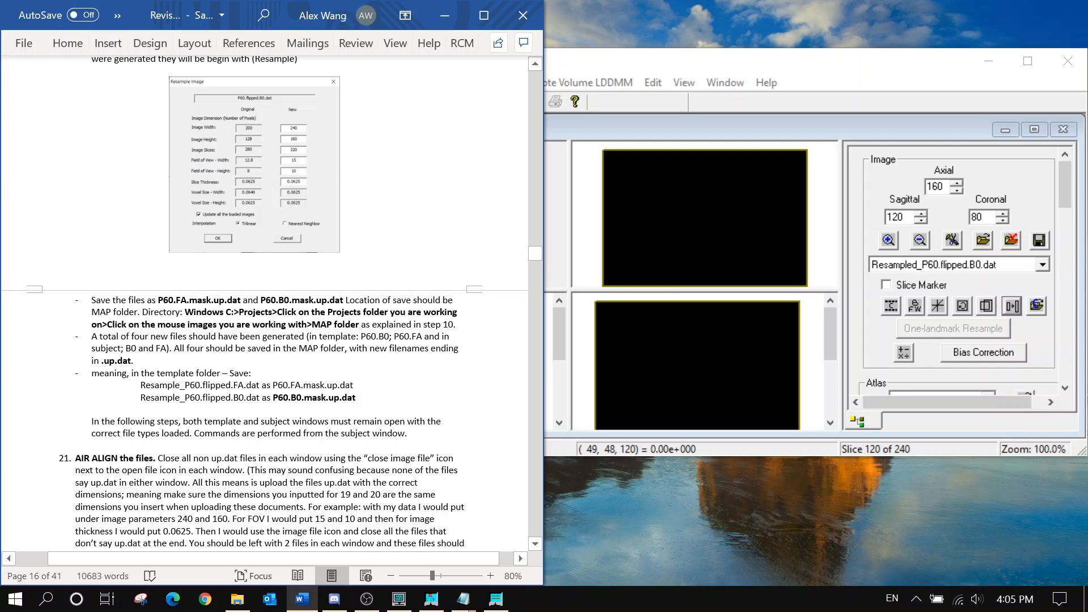
click(1032, 244)
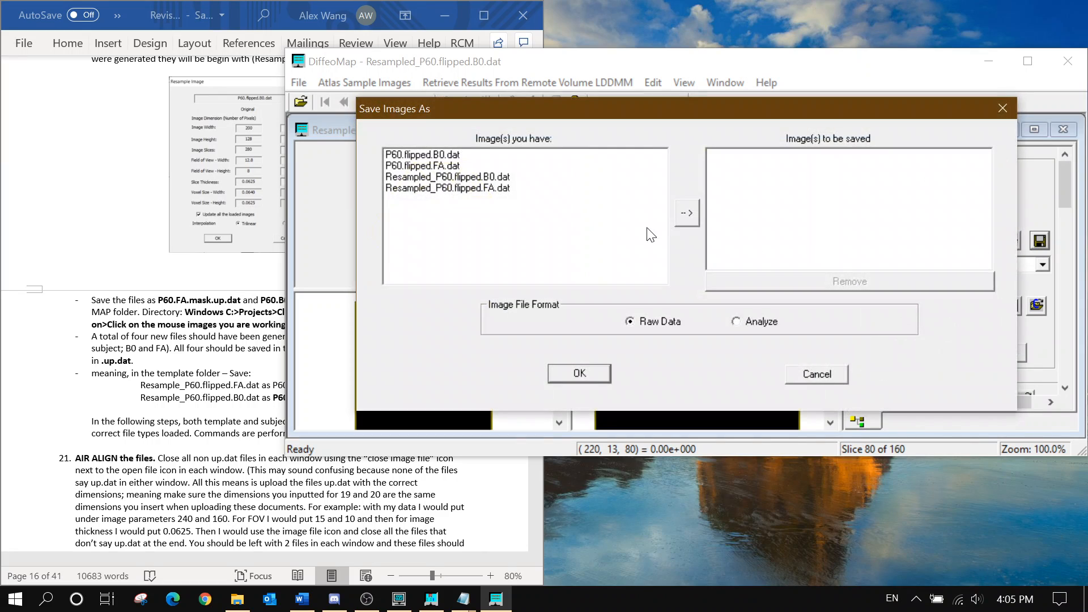
click(515, 176)
click(687, 212)
click(594, 372)
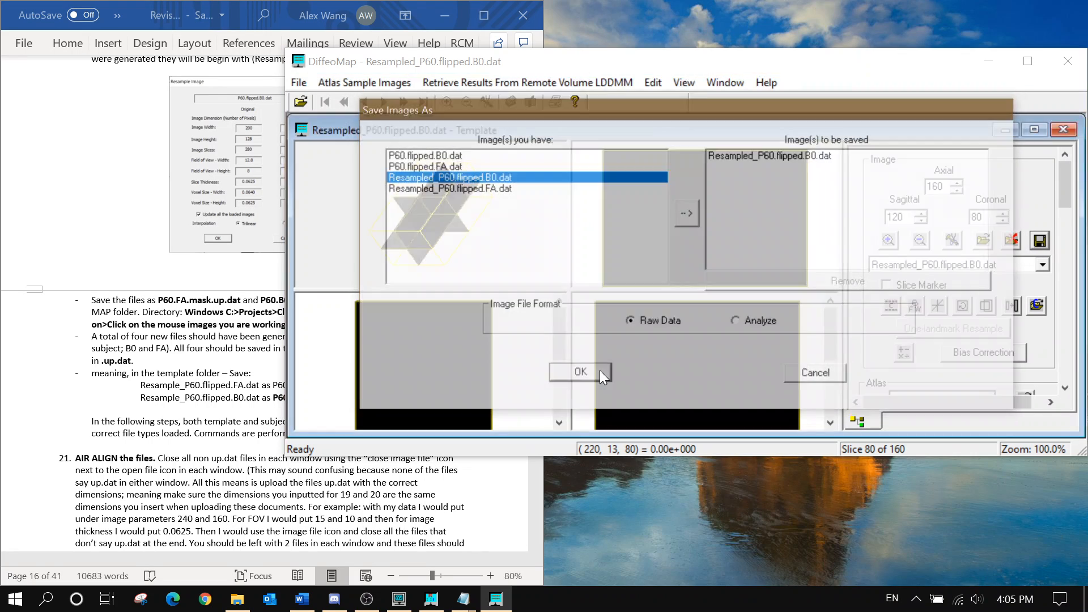
click(184, 401)
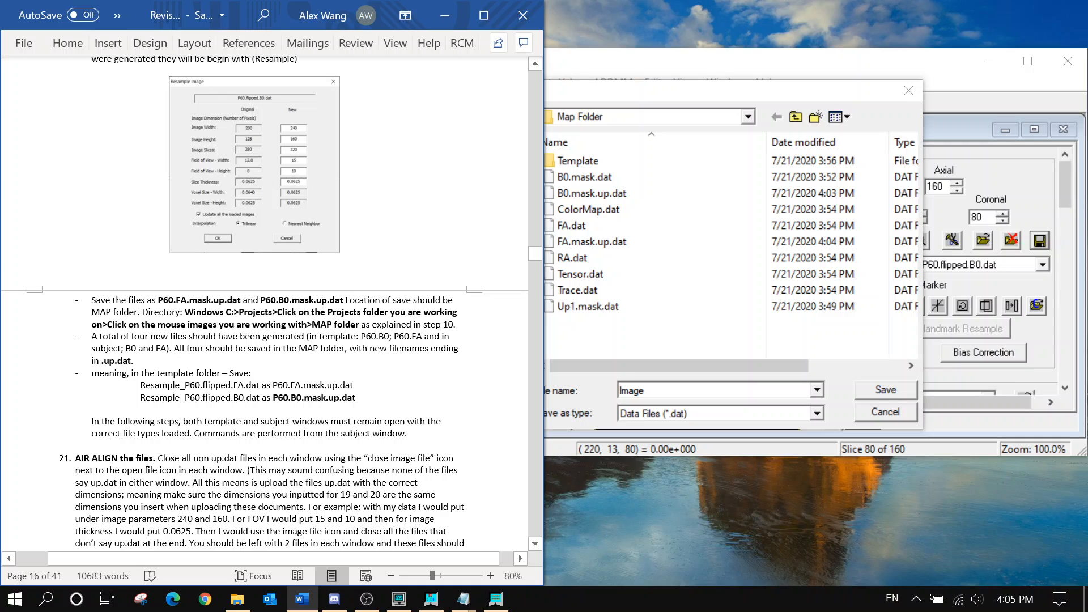
drag(273, 385, 353, 385)
right_click(344, 385)
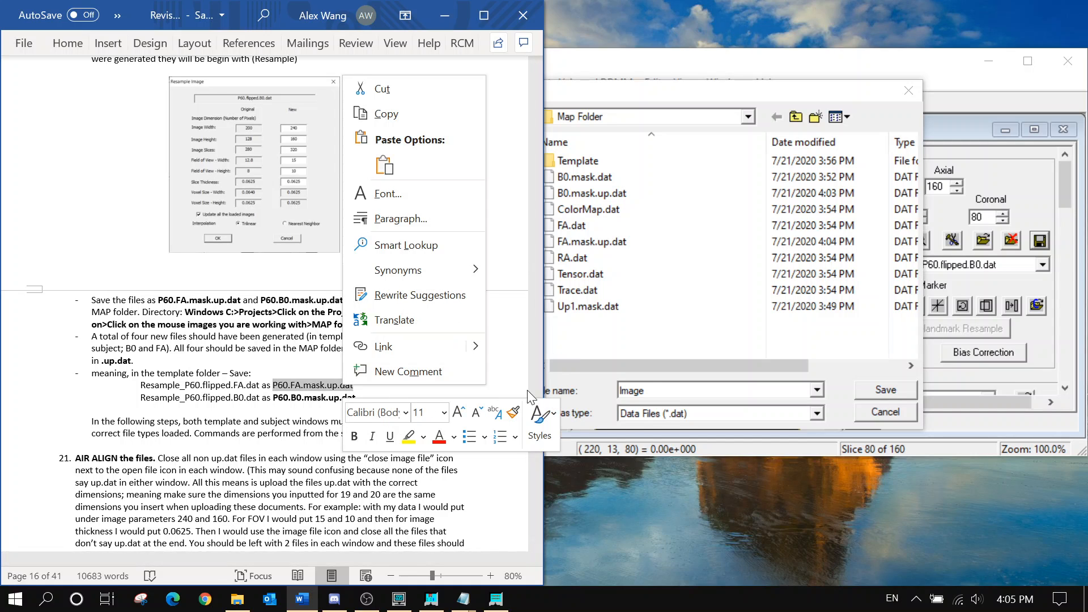
drag(706, 389, 613, 389)
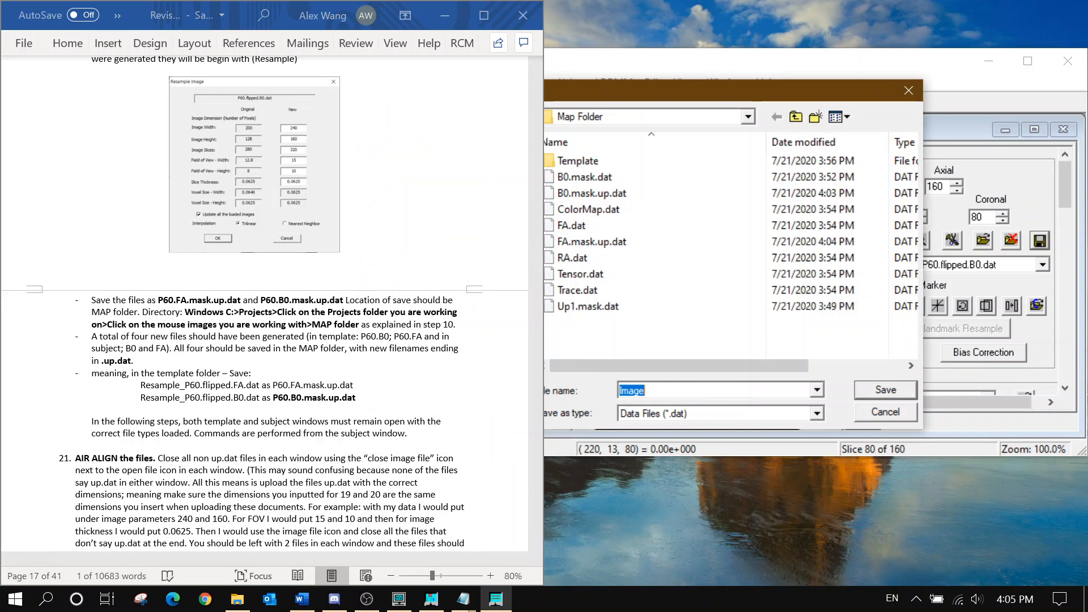
text(P60.)
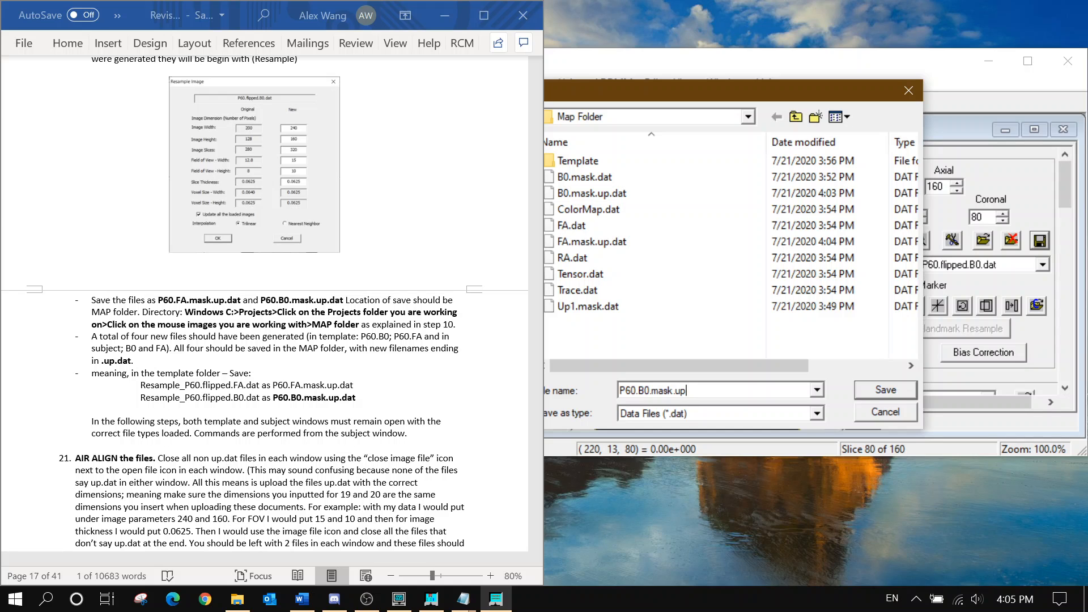
text(B0.mask.up)
key(Return)
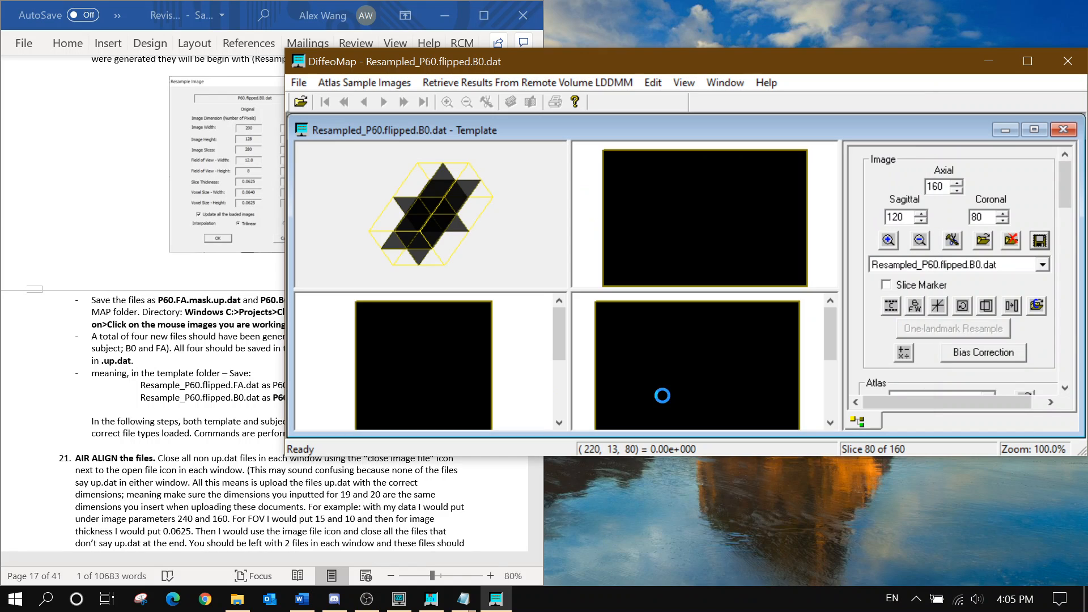
Save the resampled P60 FA image into Map Folder as P60.FA.mask.up.dat
click(1040, 240)
click(661, 229)
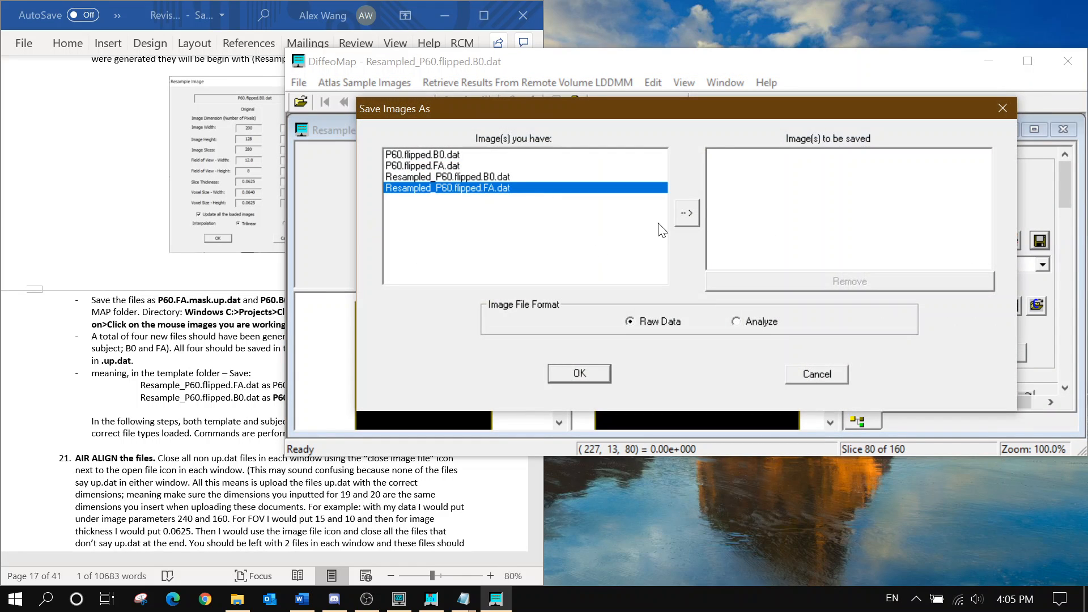
click(688, 213)
click(579, 373)
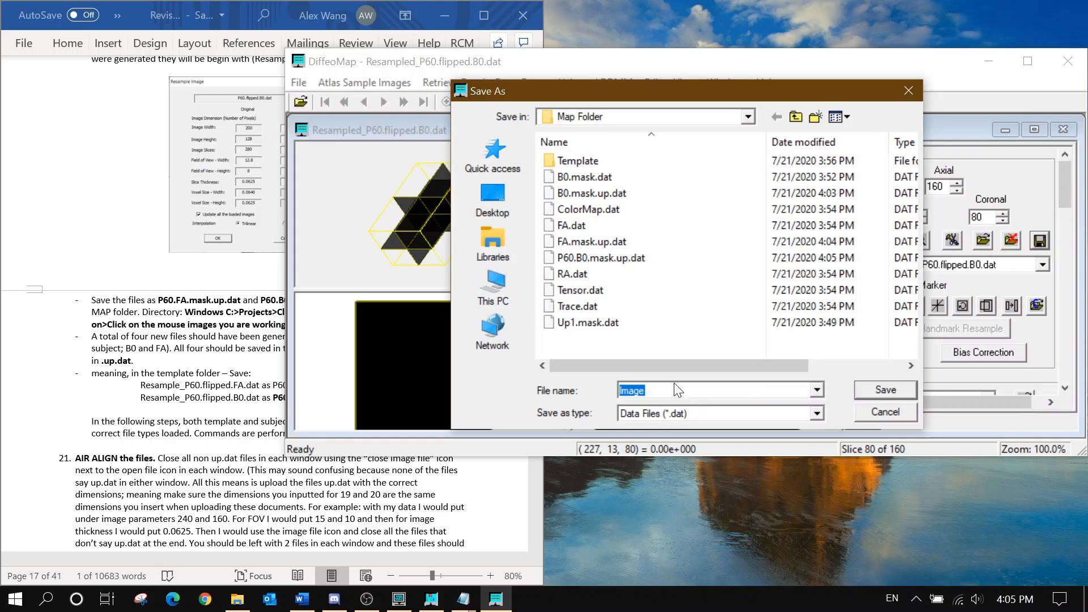
click(618, 258)
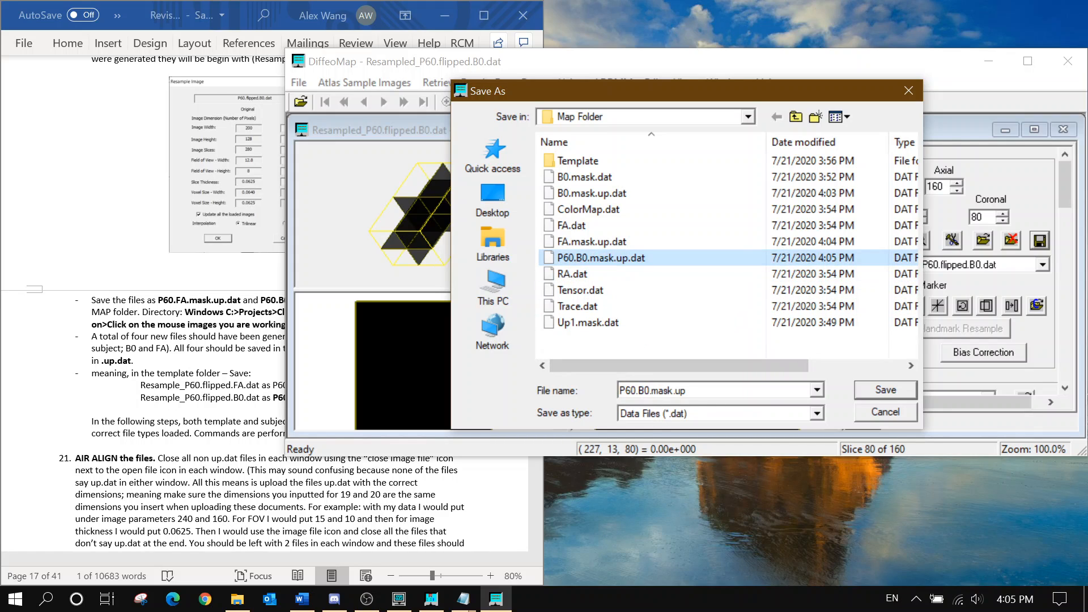
click(644, 390)
click(645, 390)
key(BackSpace)
key(Delete)
text(FA)
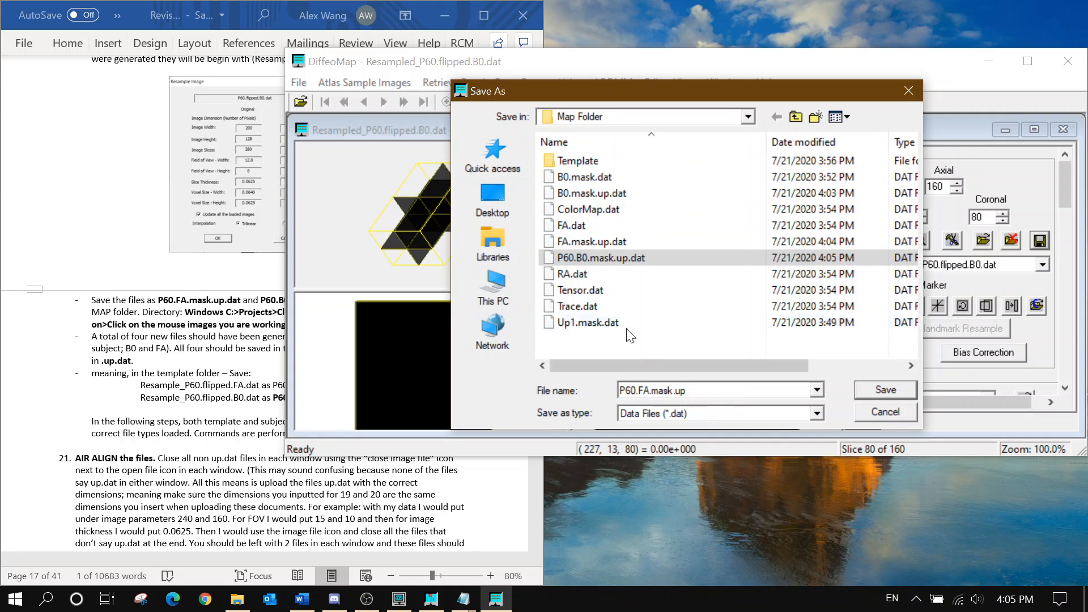
click(184, 384)
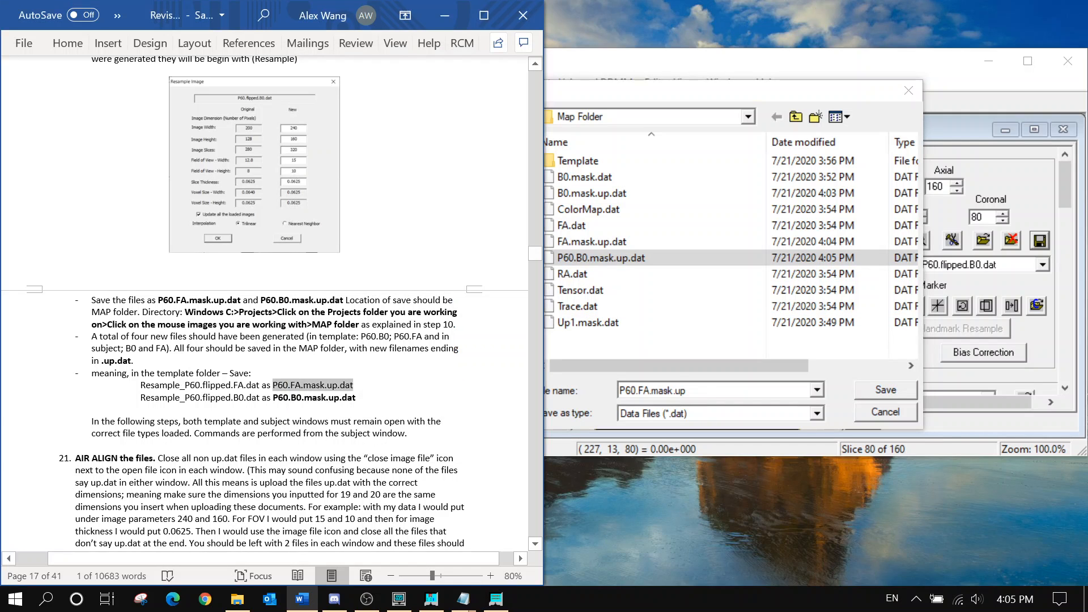
click(882, 392)
Close the non-resampled P60 template images, keeping Resampled_P60.flipped.B0.dat displayed
click(177, 416)
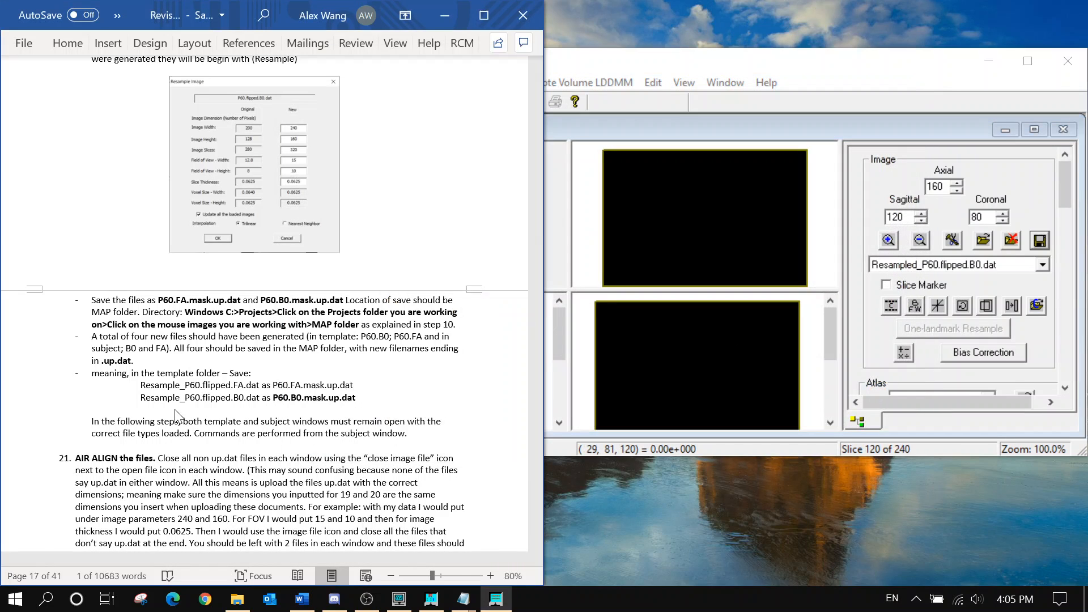
scroll(177, 416, down, 5)
scroll(264, 304, down, 1)
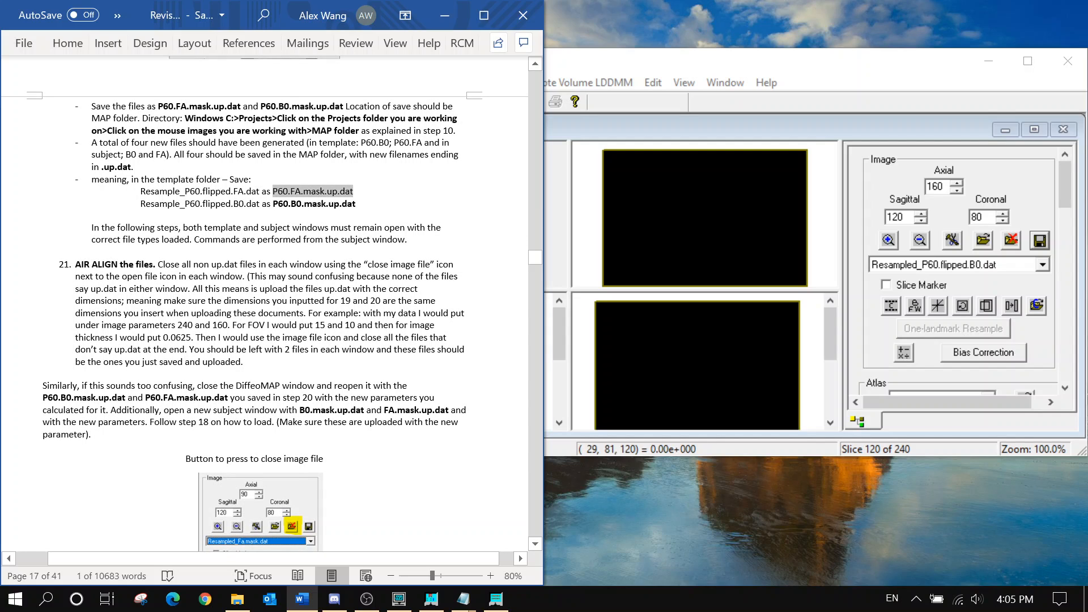
click(963, 264)
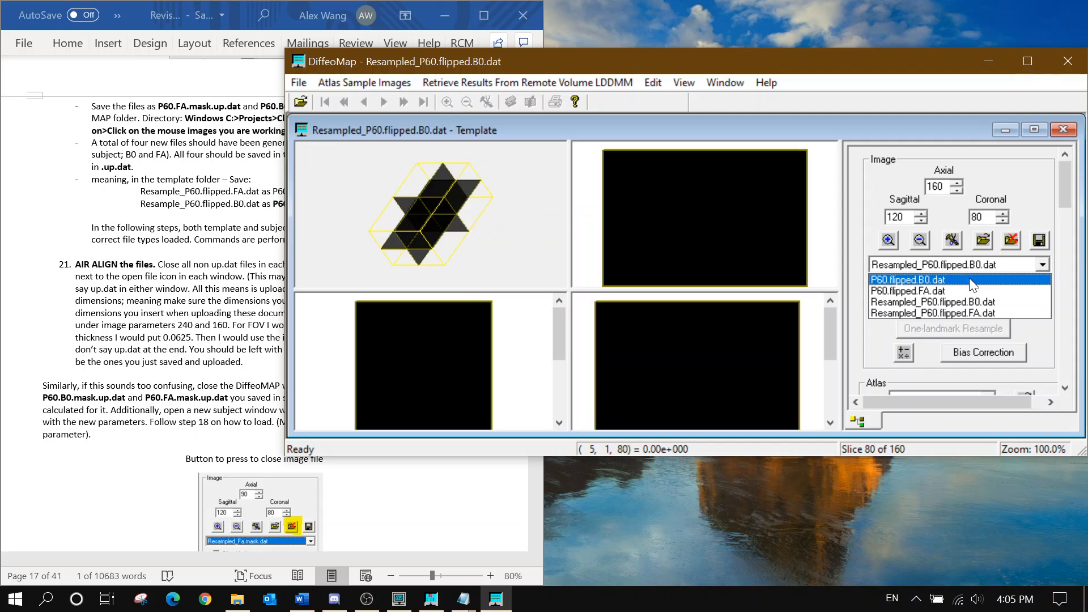
click(972, 280)
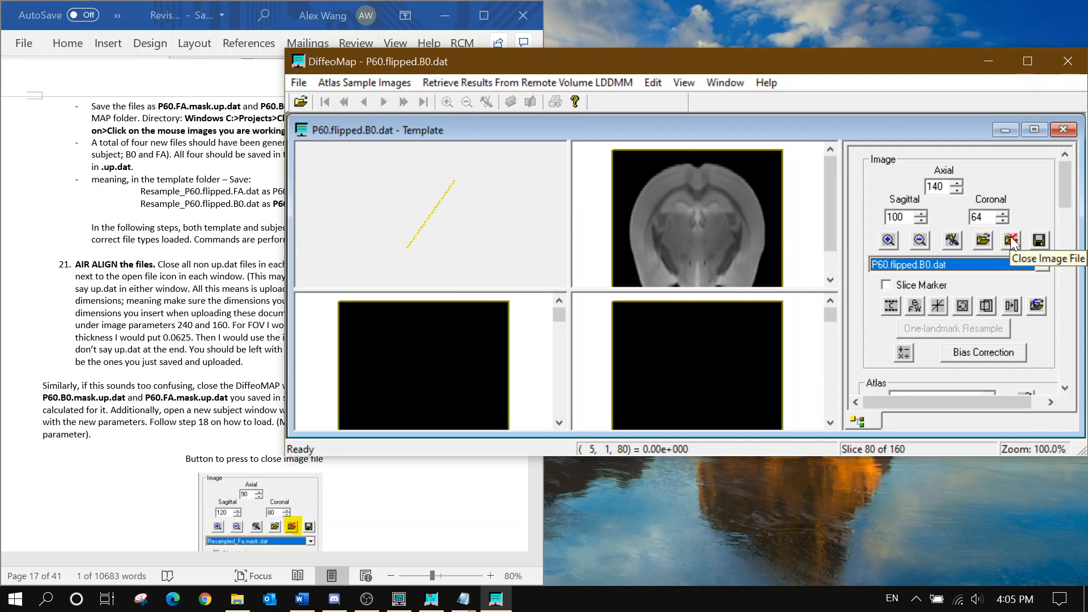
click(1011, 241)
click(1011, 241)
click(994, 265)
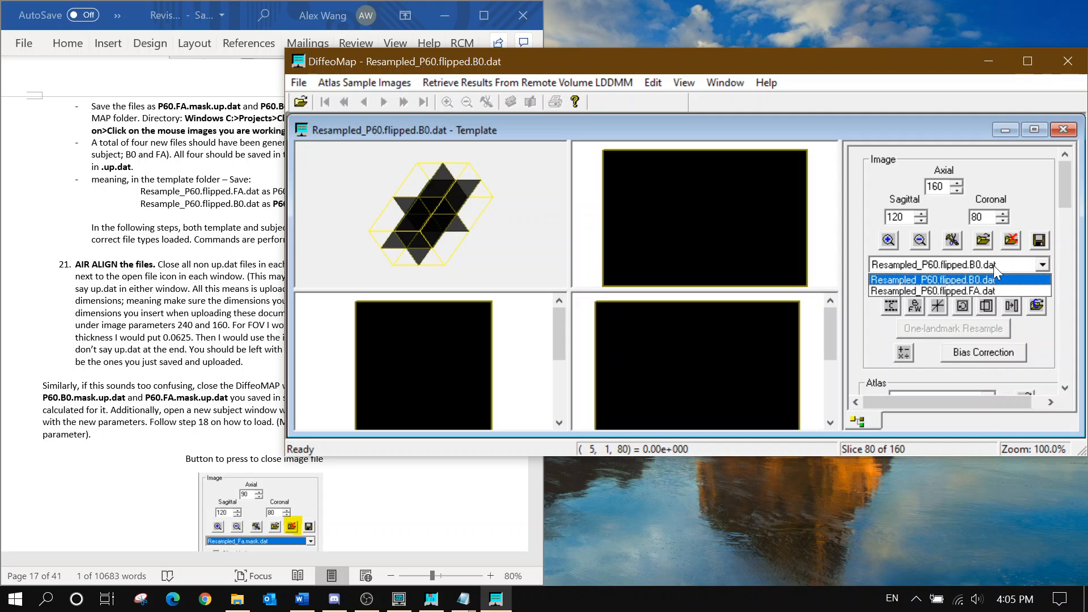
click(981, 279)
click(1009, 131)
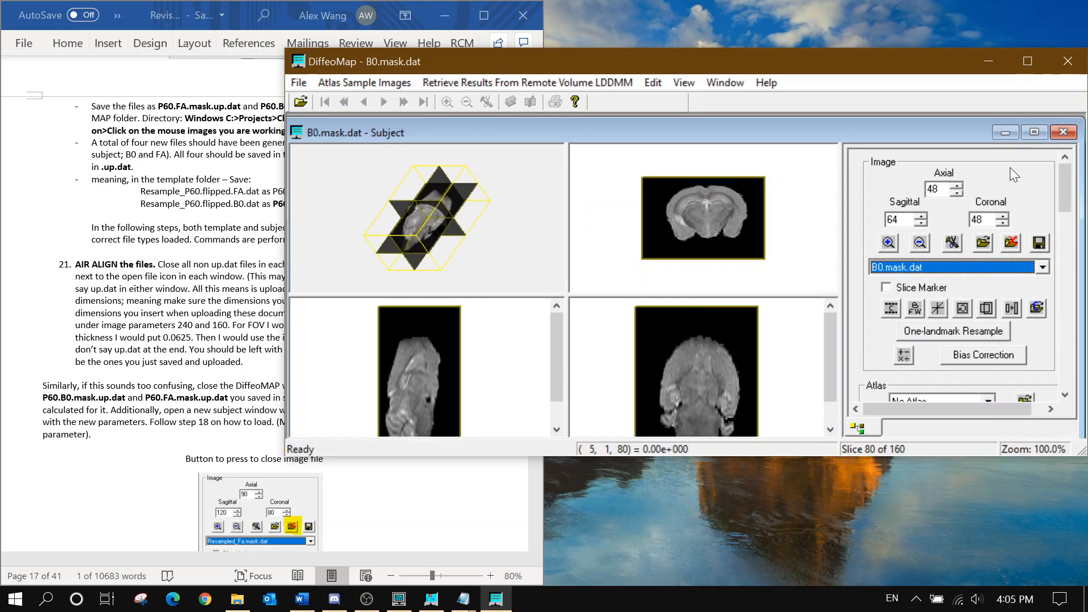
Close the FA.mask image in the subject window
click(975, 273)
click(971, 288)
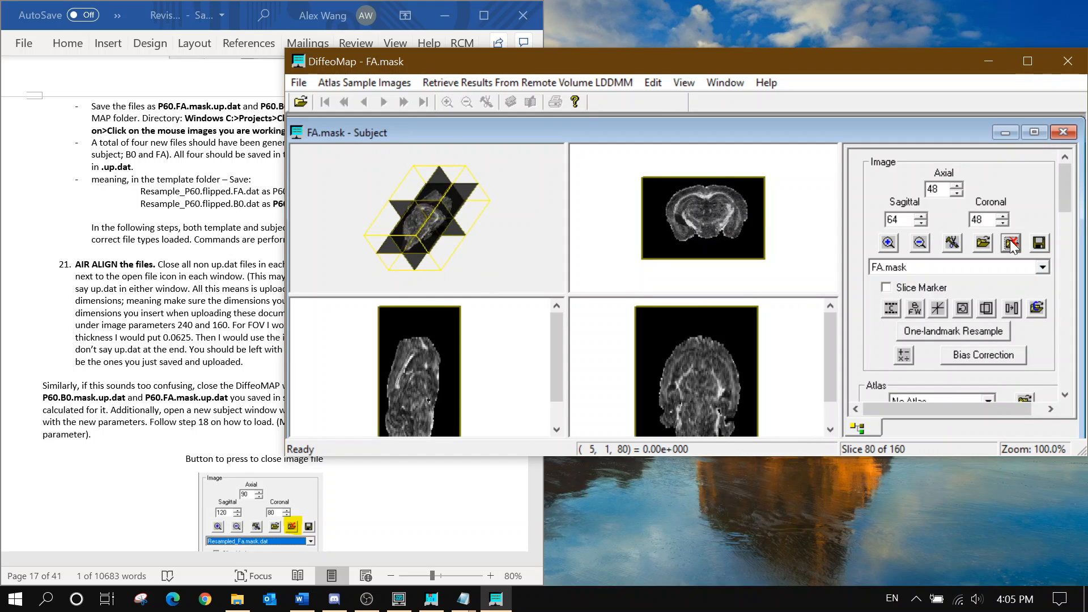
click(1011, 242)
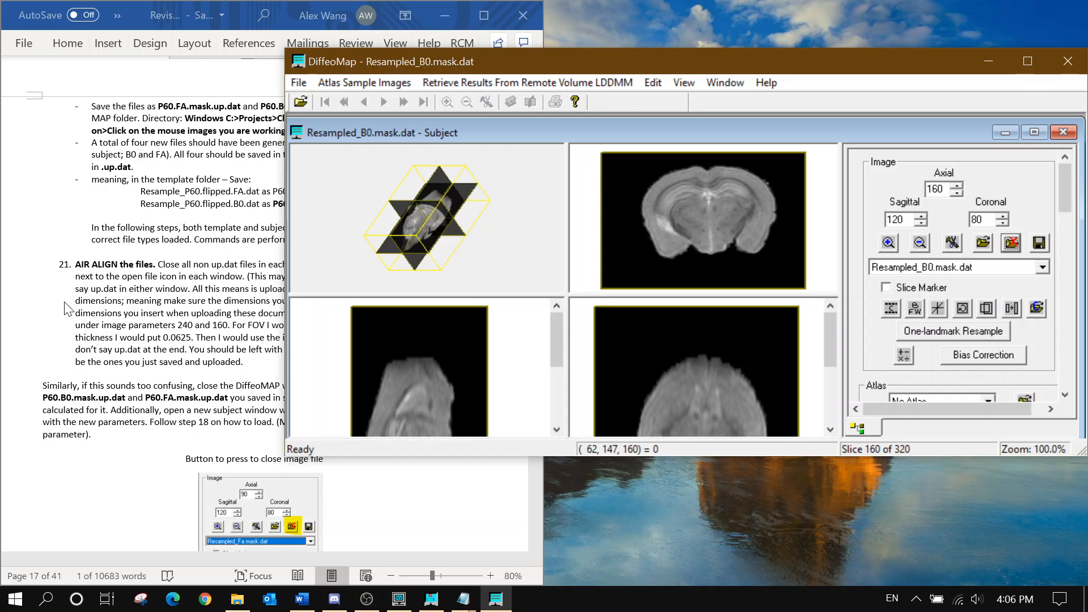
click(301, 599)
click(324, 276)
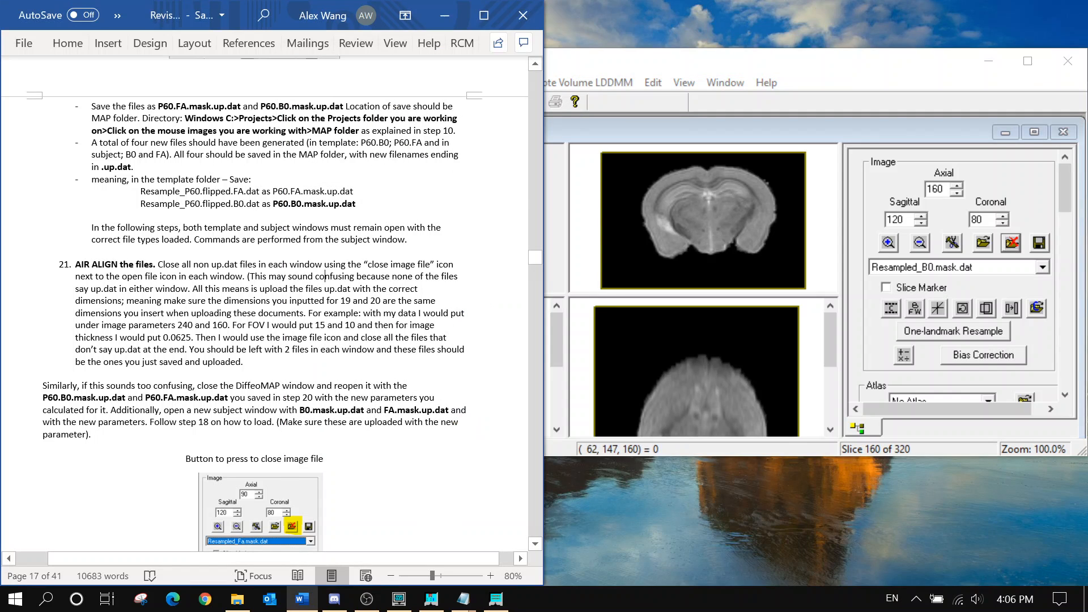
scroll(324, 276, down, 1)
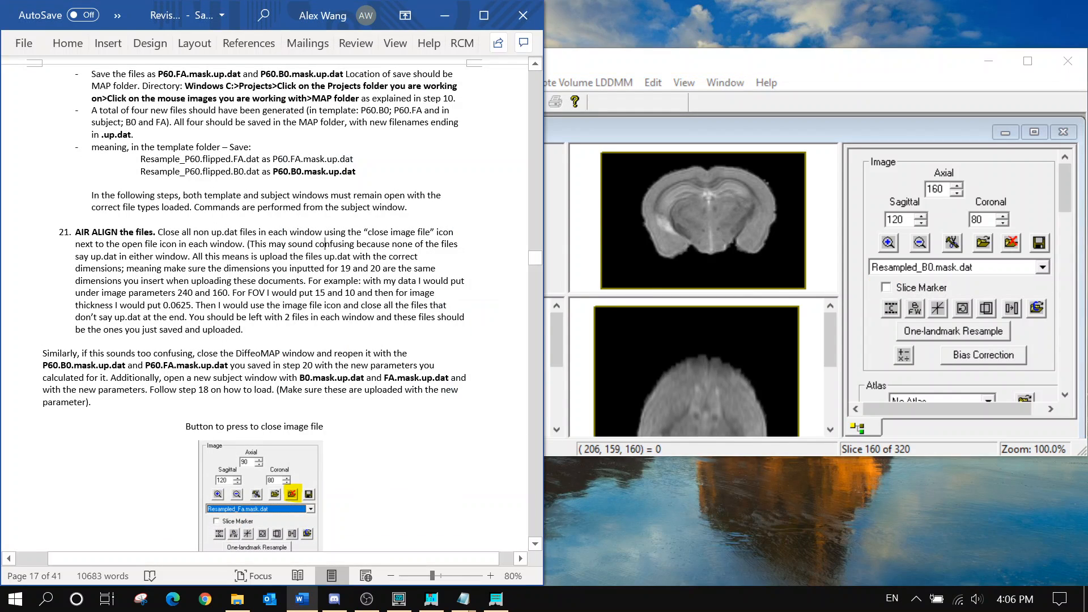
Minimize and restore the subject window, then bring the Resampled_P60.flipped.B0.dat template window forward
click(992, 265)
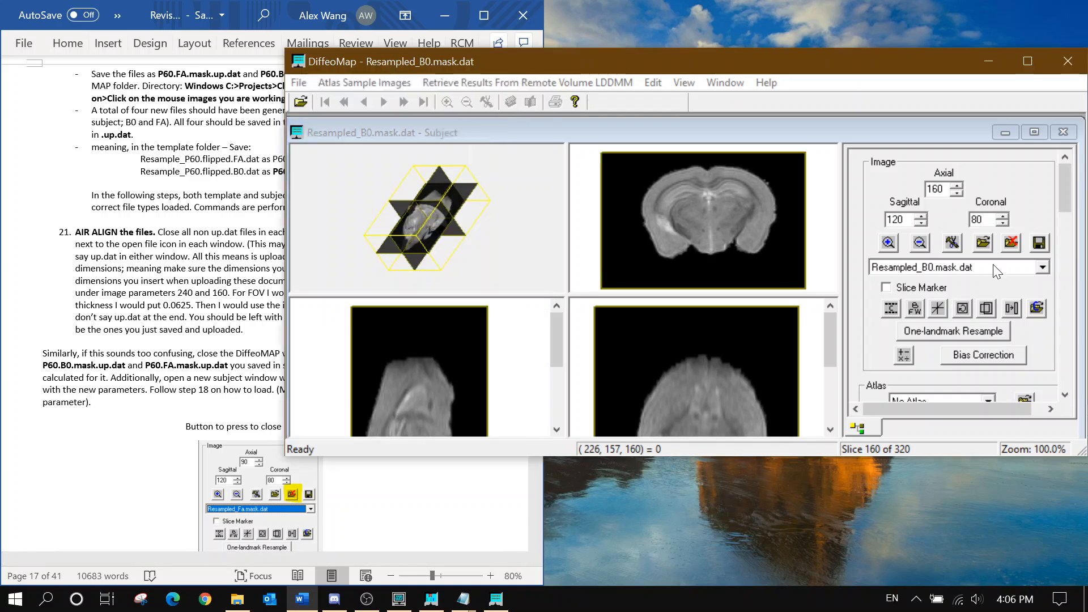
click(973, 293)
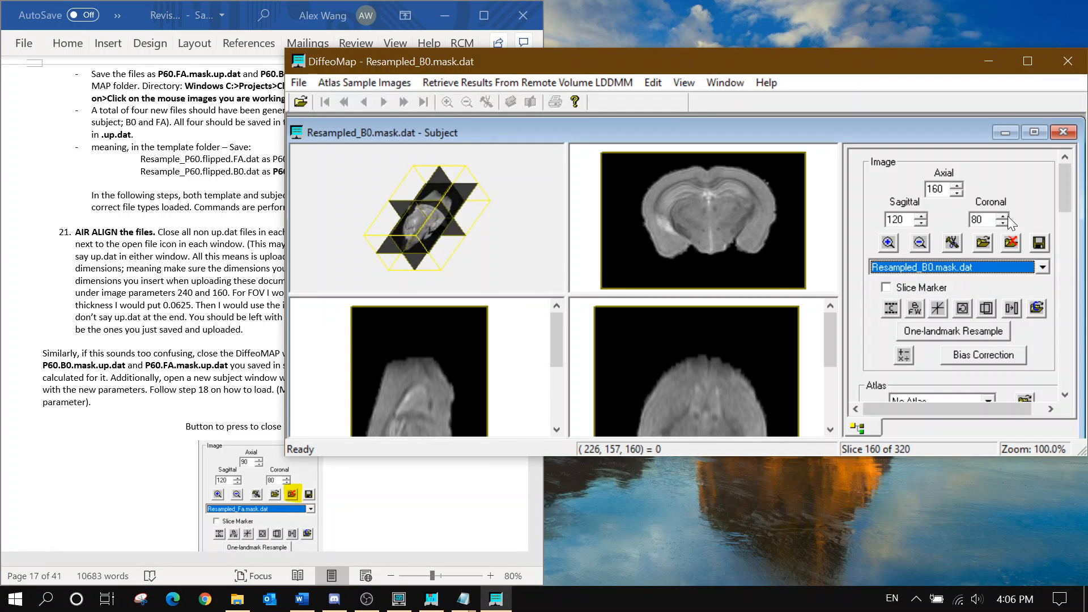
click(1004, 132)
click(642, 417)
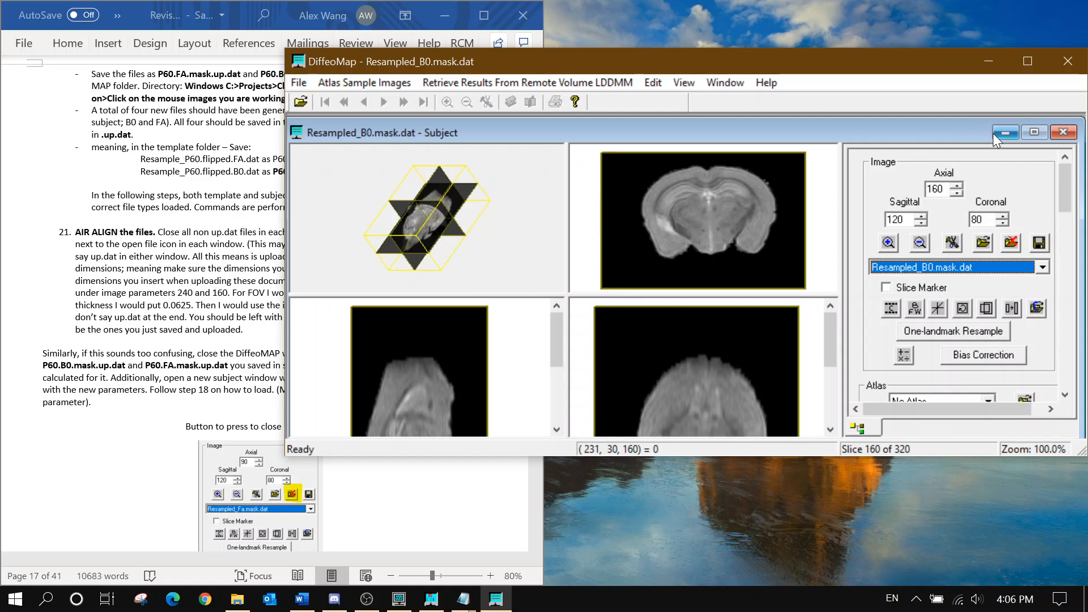
click(739, 81)
click(749, 184)
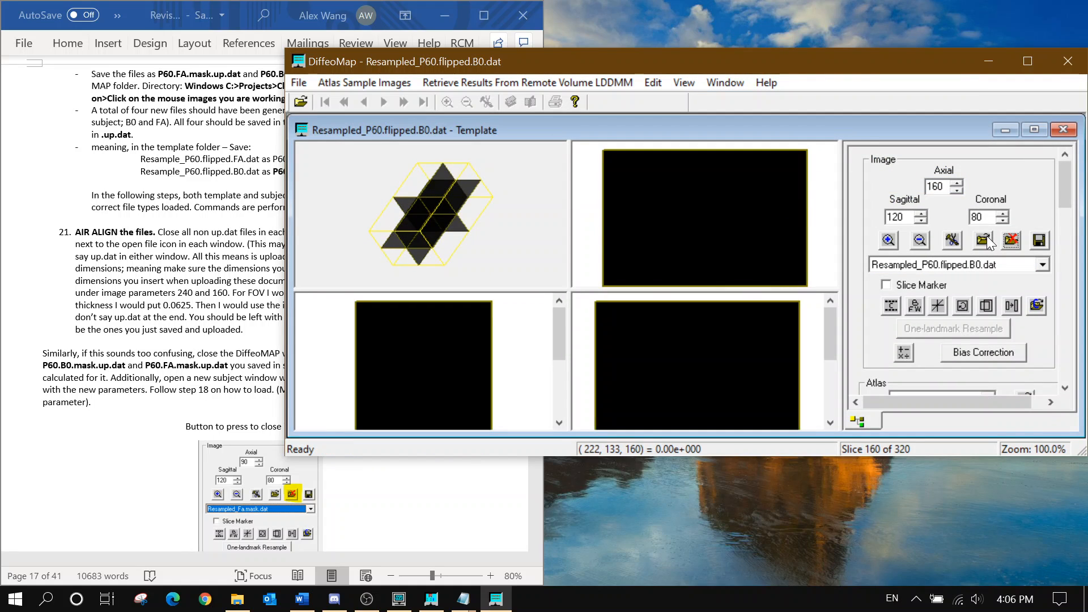
Check the template's loaded images, then open and cancel the Open file dialog
click(991, 267)
click(991, 266)
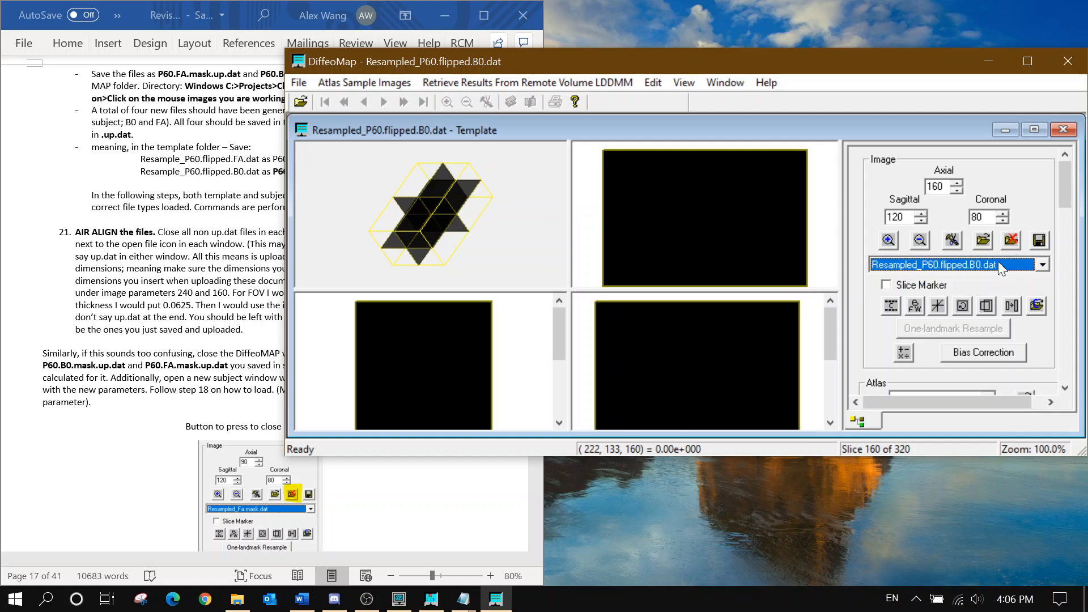
click(985, 244)
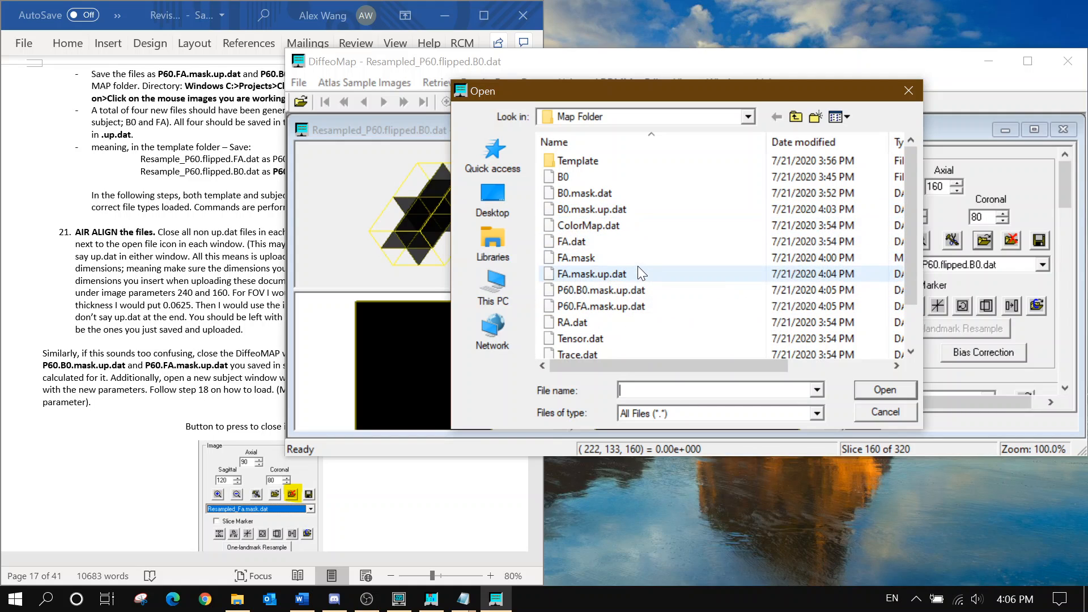
click(882, 411)
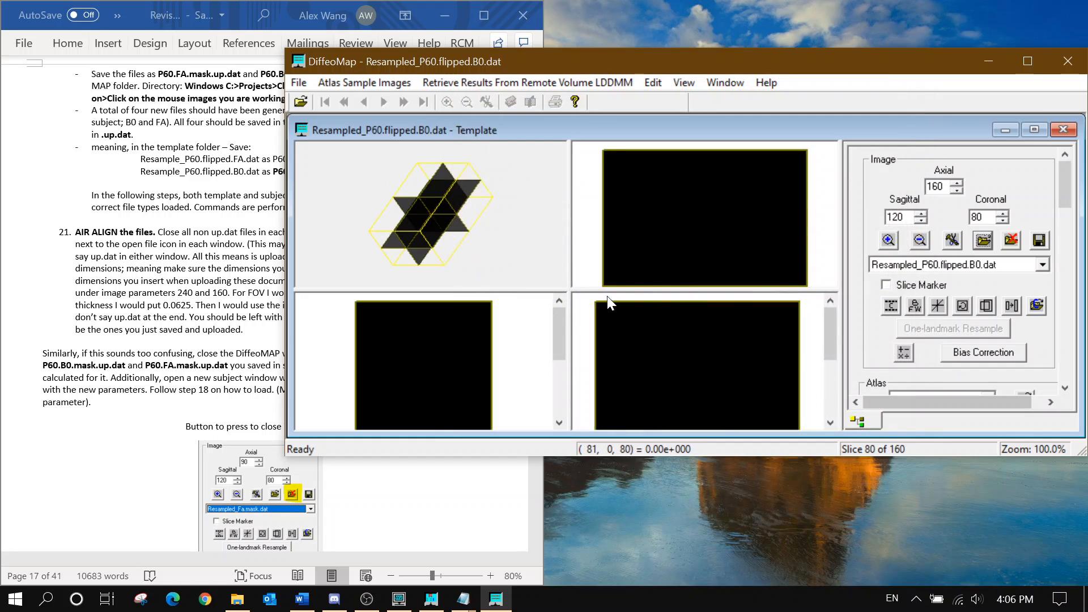
click(121, 279)
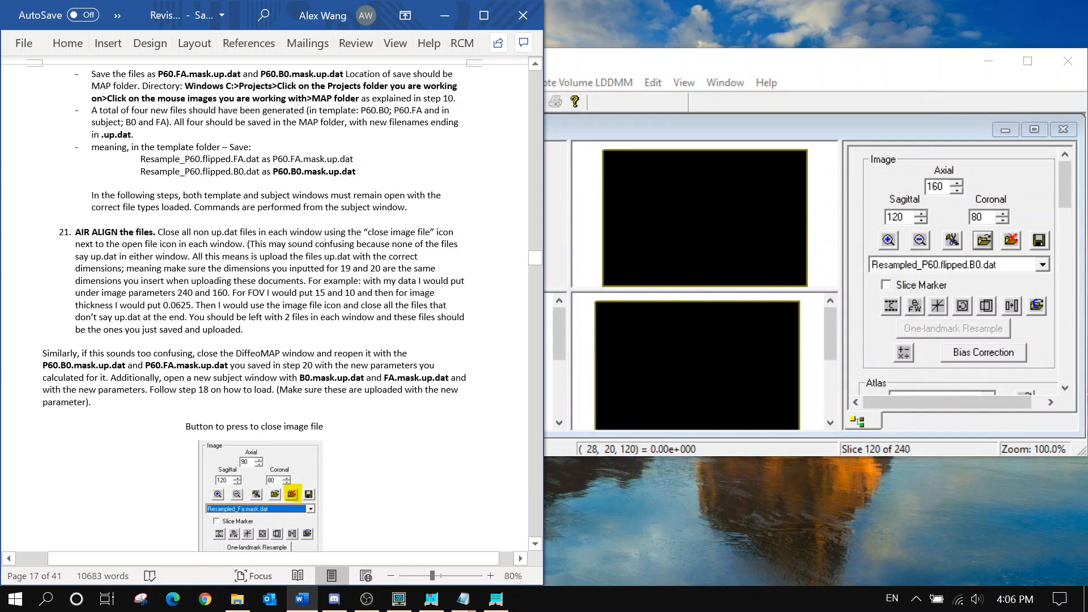
scroll(272, 304, down, 3)
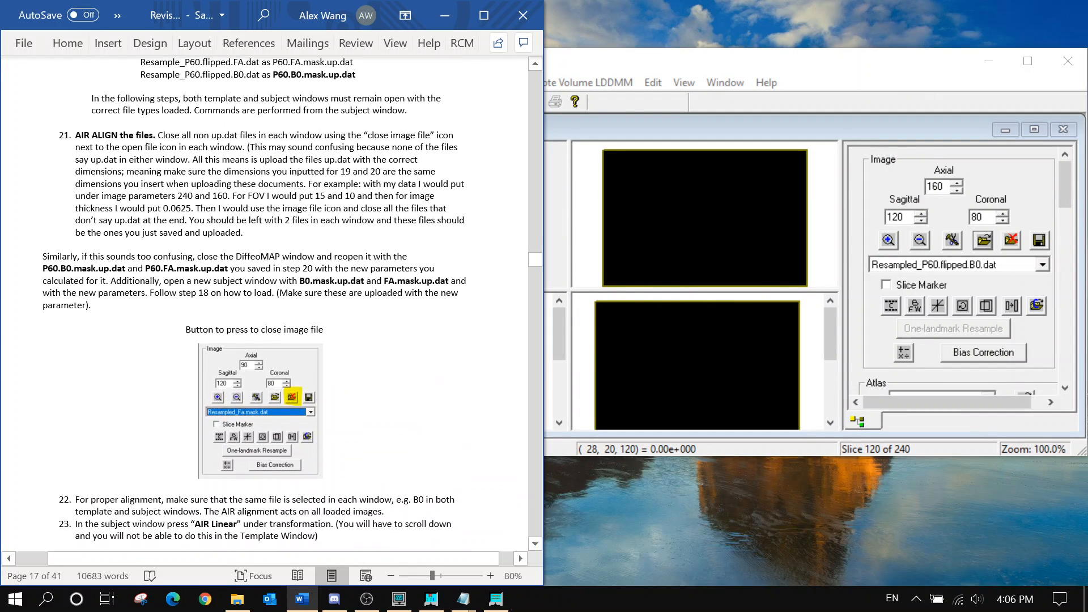
scroll(271, 304, down, 3)
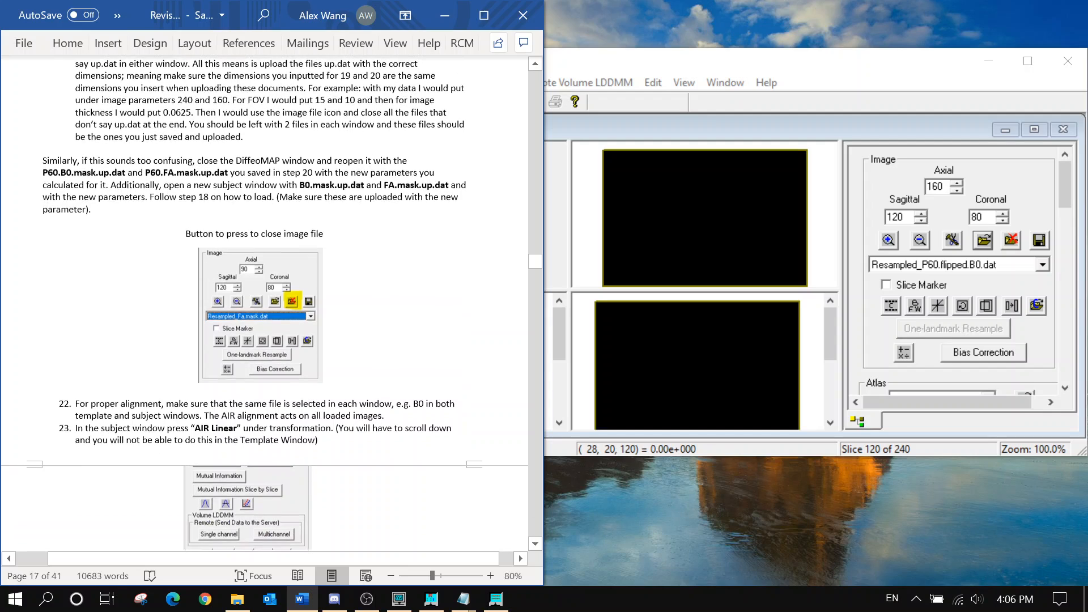
scroll(272, 305, down, 3)
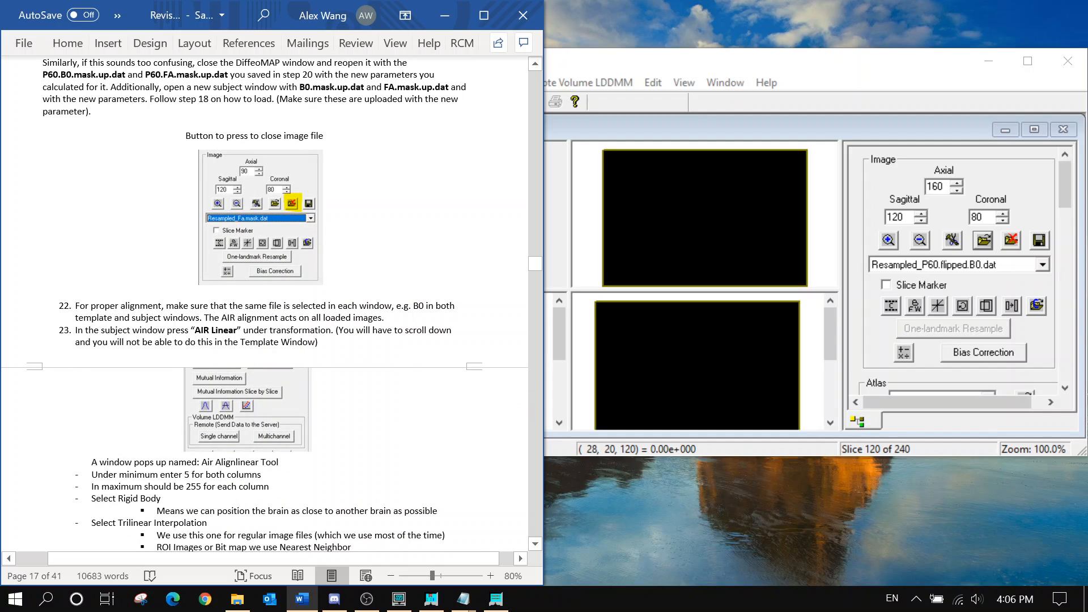
Switch to the Resampled_B0.mask.dat subject window via the Window menu
click(999, 265)
click(978, 267)
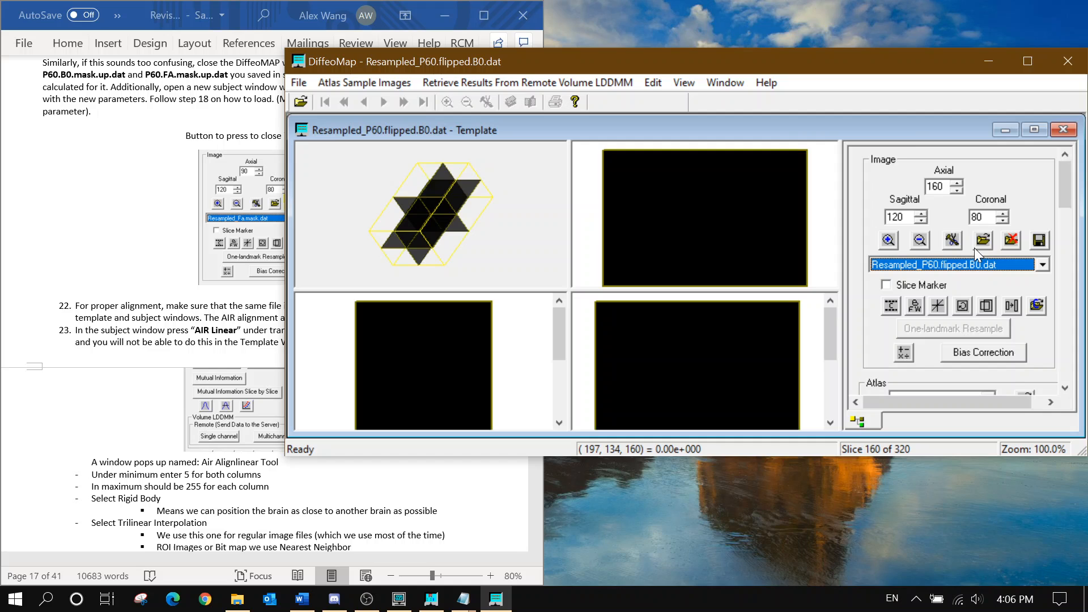
click(724, 82)
click(759, 196)
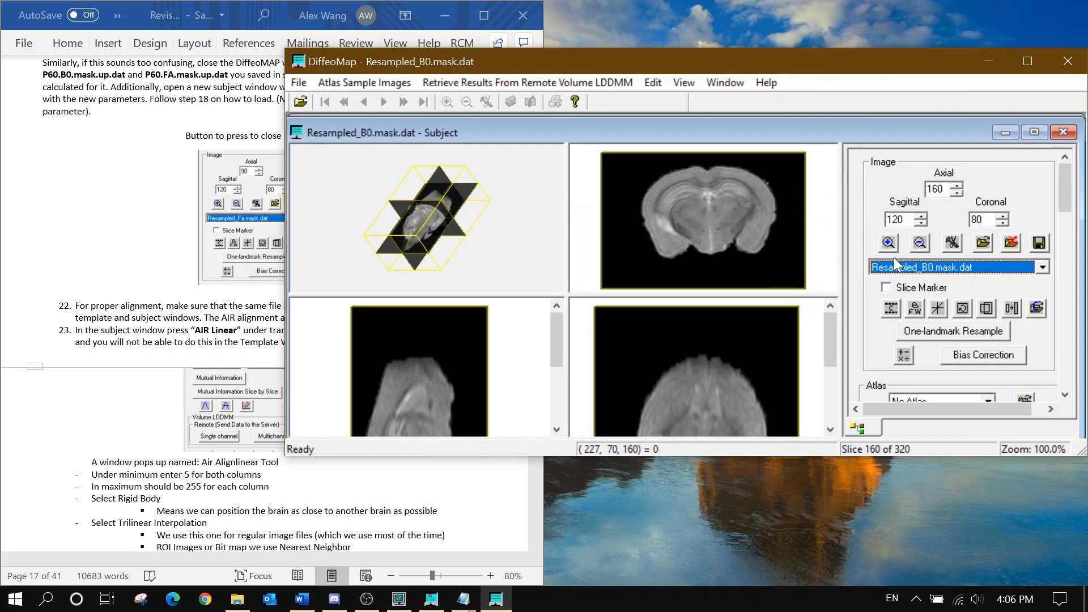
Launch File Explorer at the Map Folder's Template folder
click(183, 317)
scroll(183, 317, down, 2)
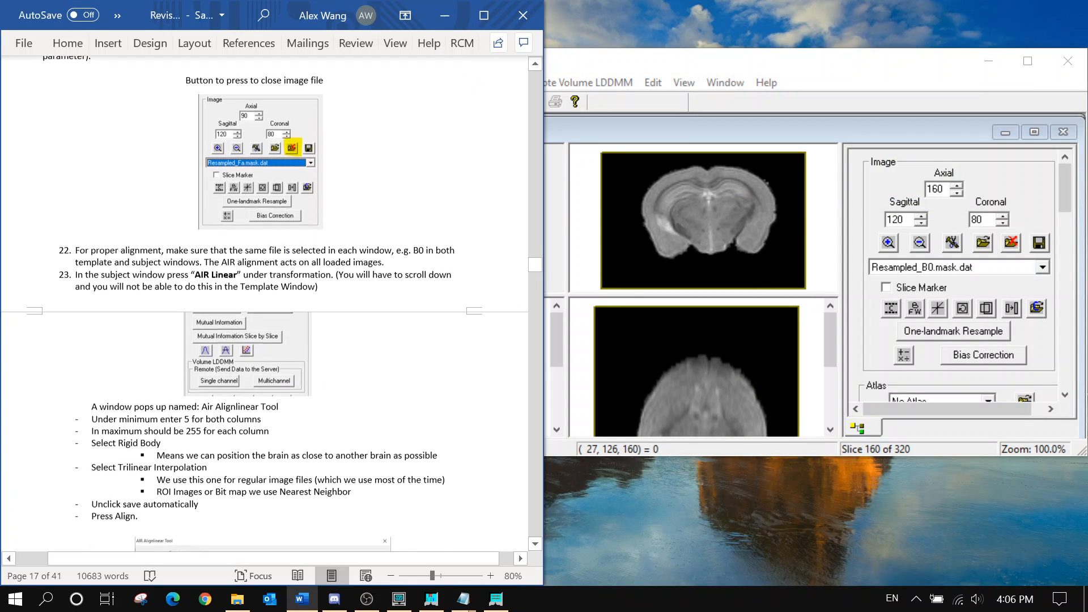
scroll(306, 300, down, 1)
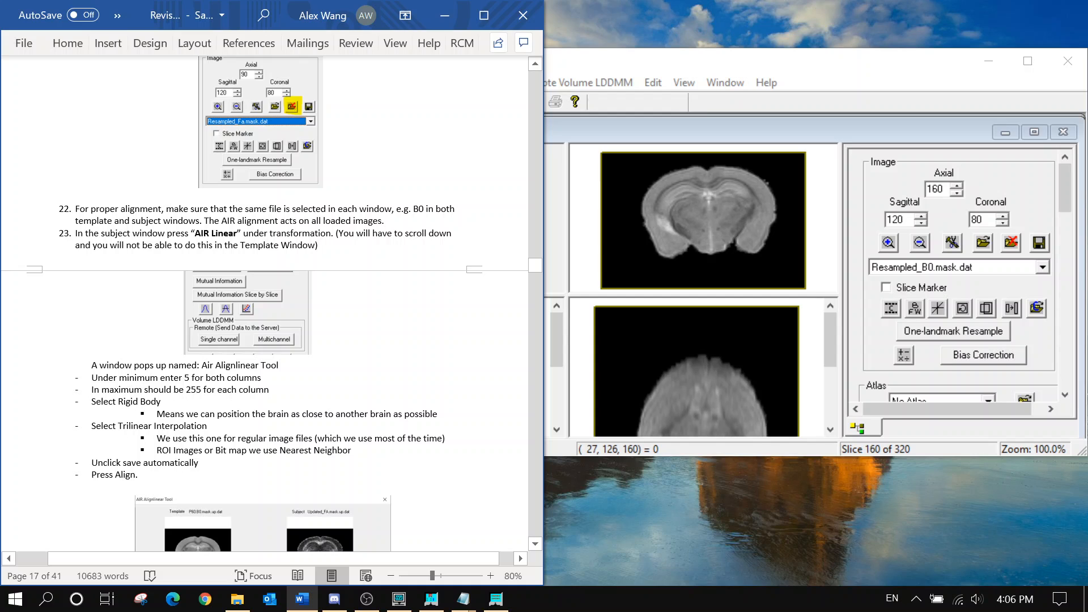
scroll(1061, 201, down, 6)
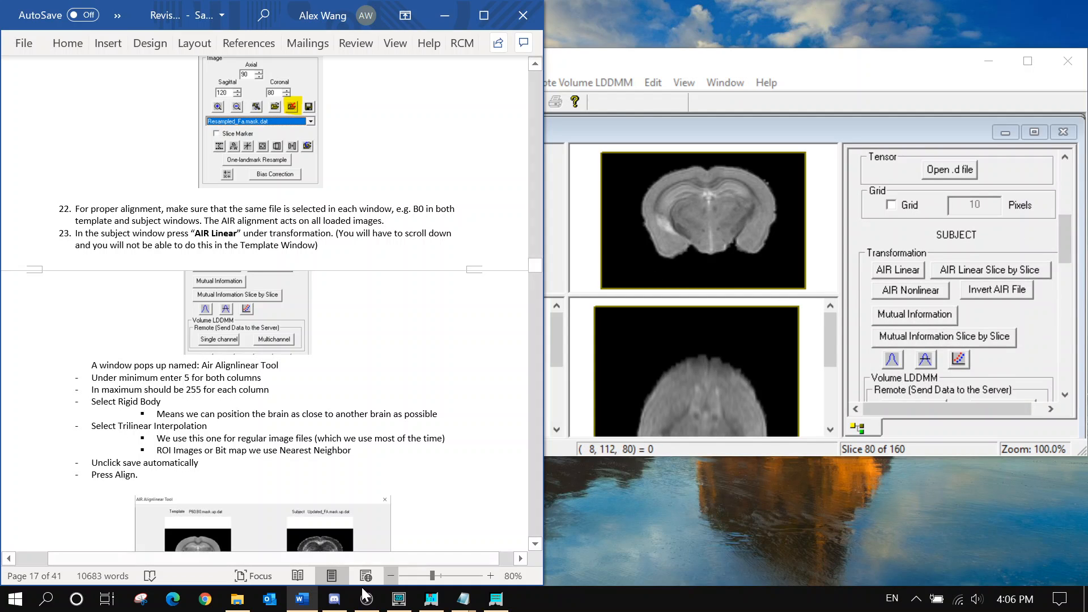
click(246, 598)
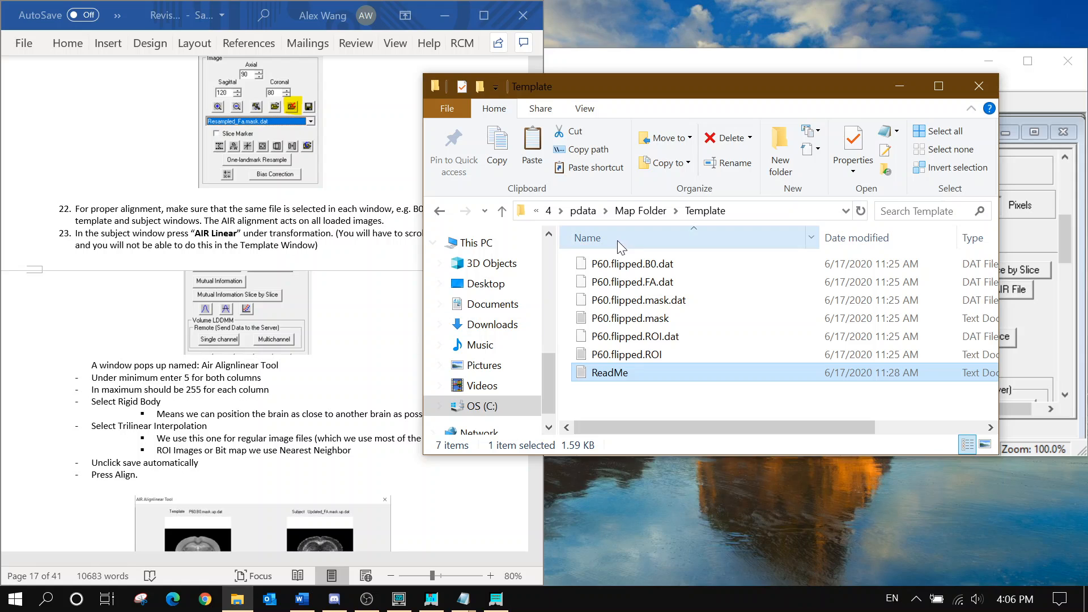
Browse C:\DTI and its Template folder, then return to C:
click(482, 405)
double_click(612, 302)
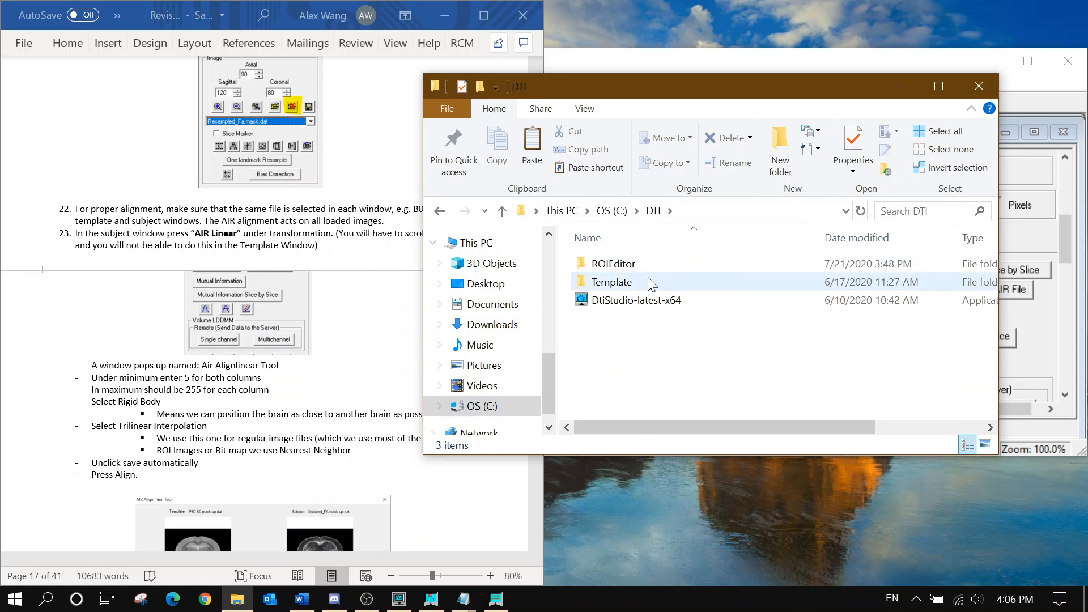
double_click(647, 277)
click(652, 213)
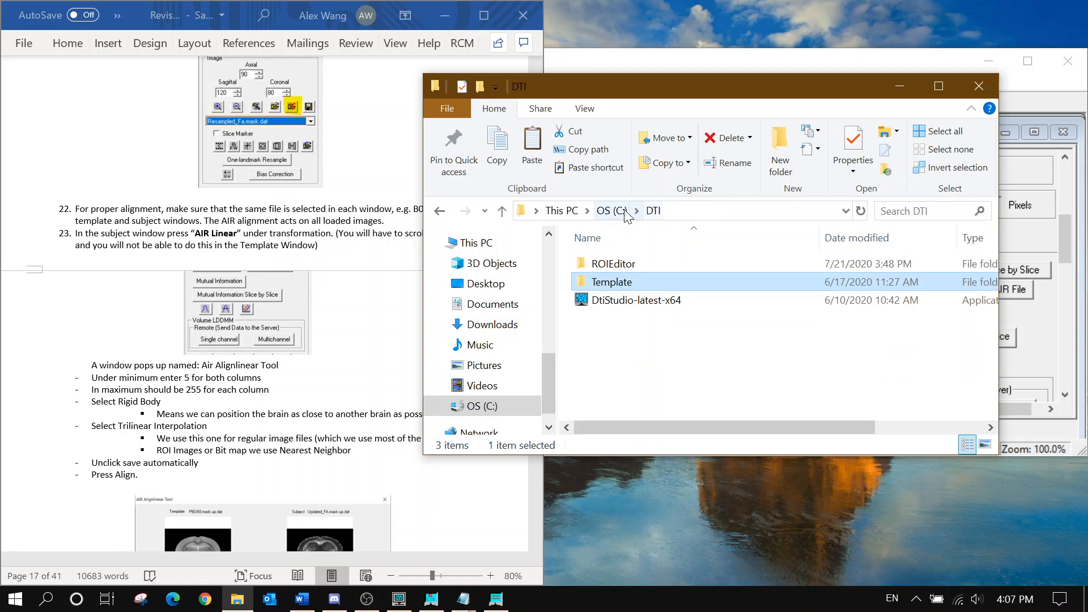
click(623, 210)
Open C:\DiffeoMap\Template Files and look through its contents
click(638, 336)
double_click(638, 336)
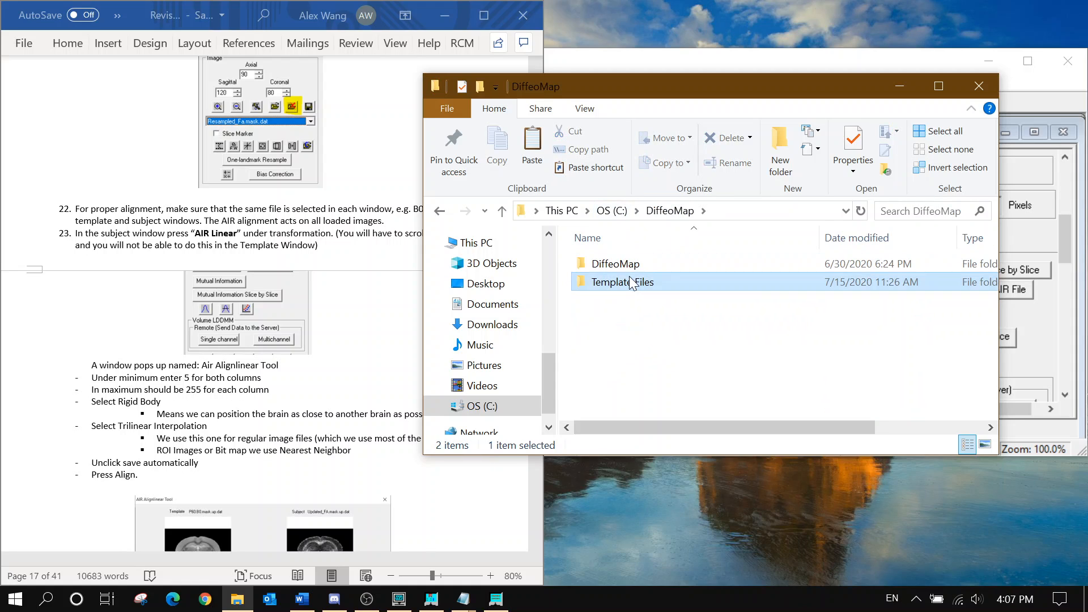
double_click(635, 284)
scroll(657, 338, down, 1)
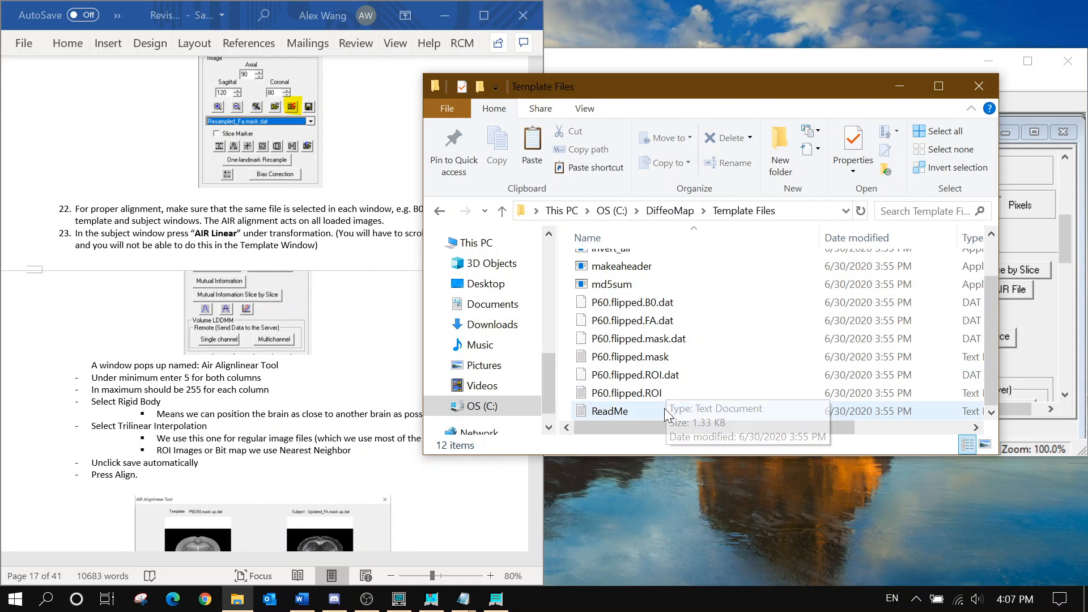
scroll(664, 408, up, 1)
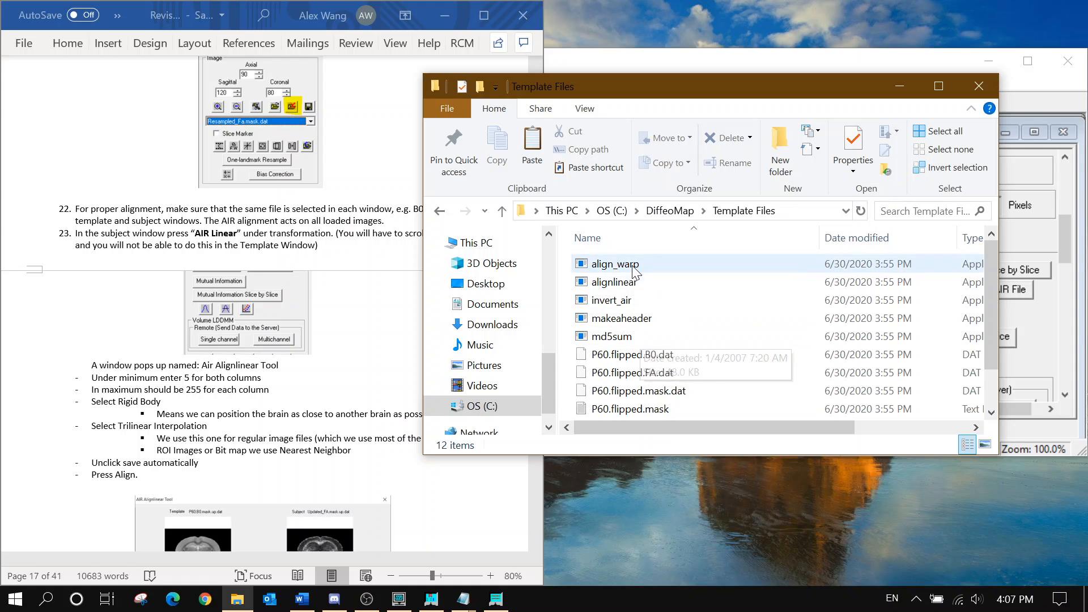
scroll(770, 422, right, 3)
scroll(755, 419, left, 3)
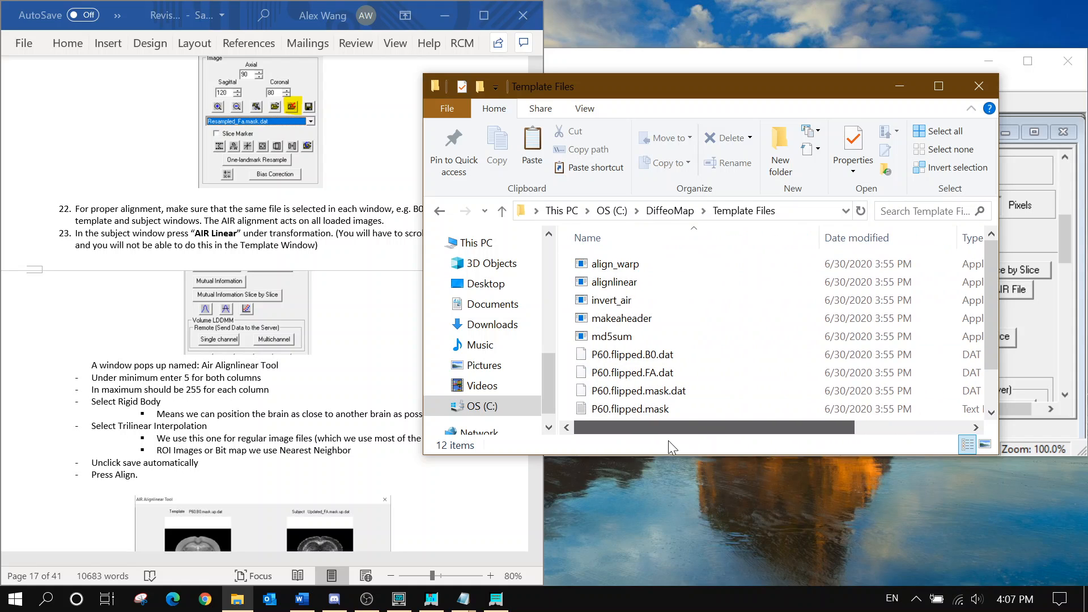
Inspect the C:\DiffeoMap\DiffeoMap program folder's executables, then close File Explorer
click(669, 210)
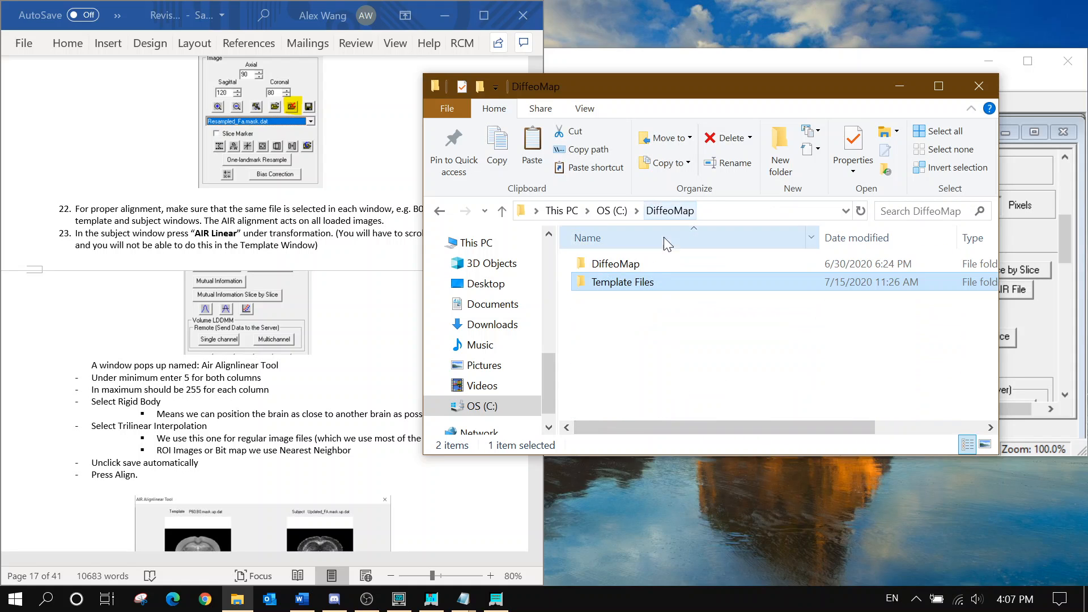
click(645, 266)
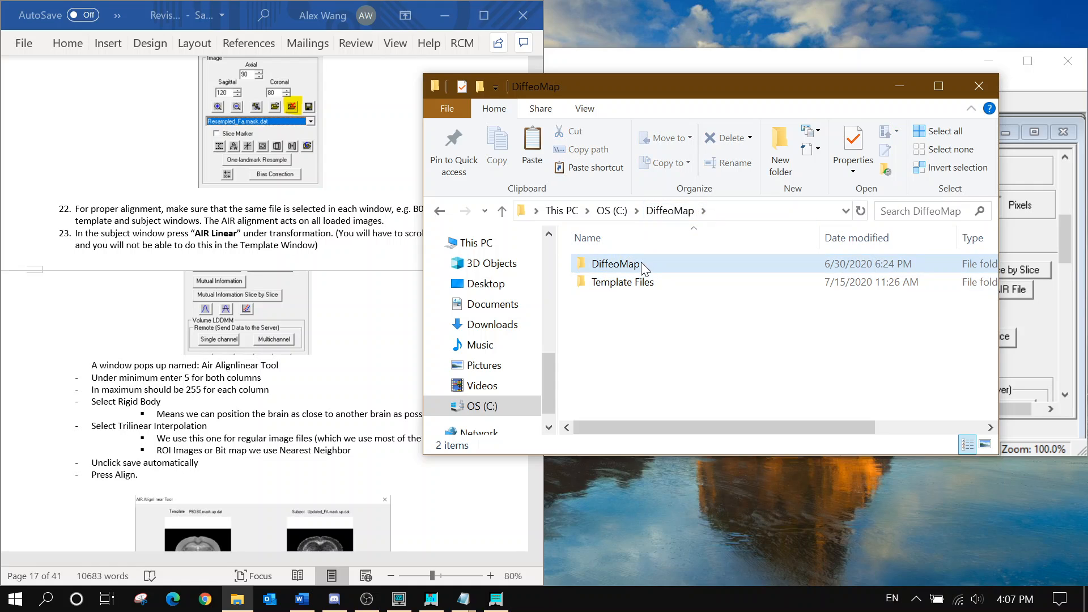
click(615, 211)
double_click(645, 339)
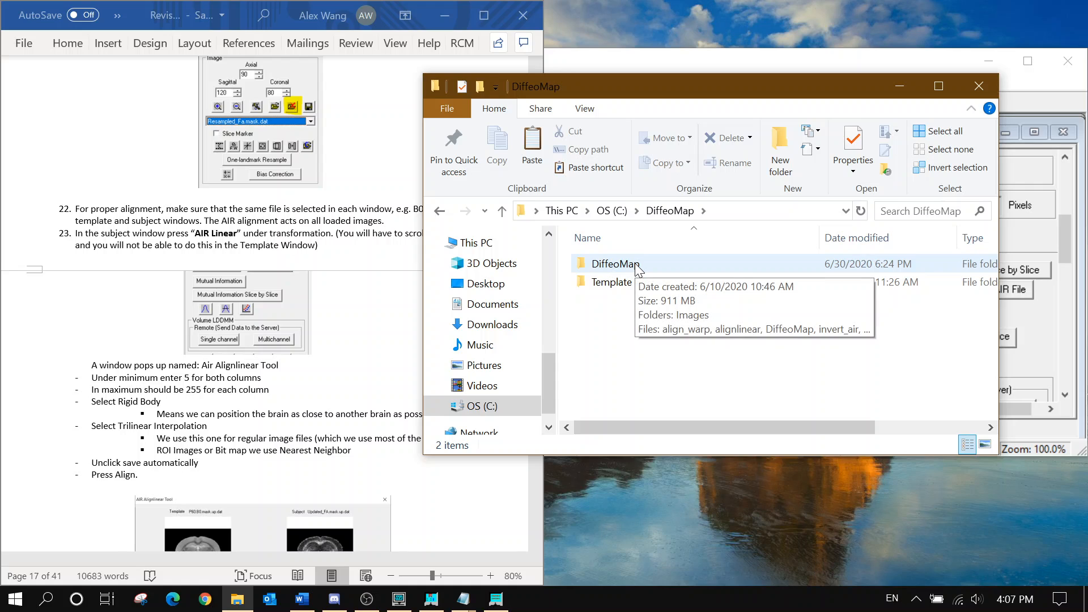
double_click(636, 265)
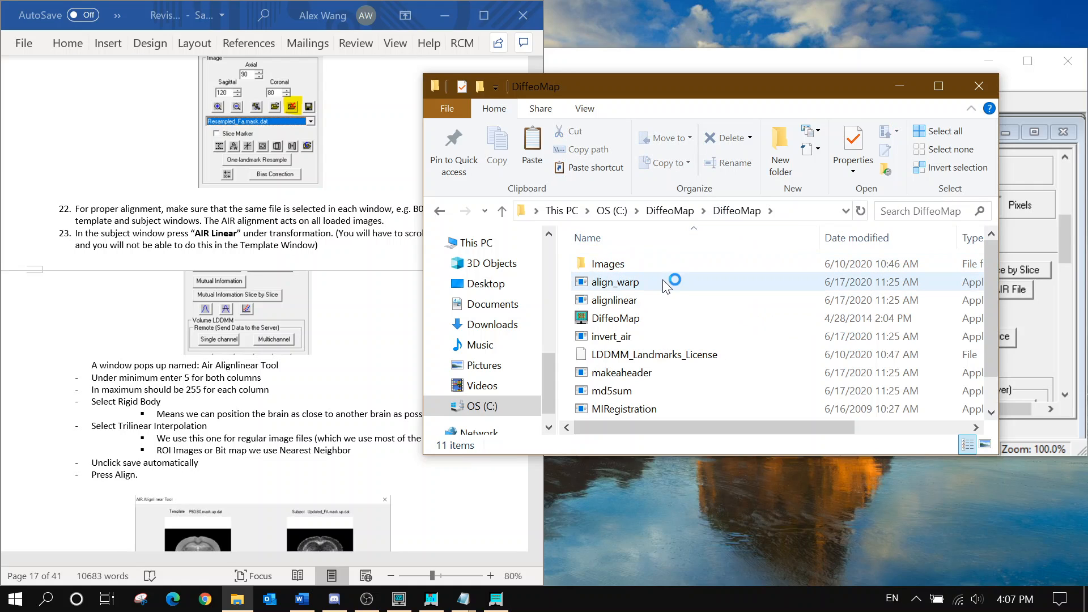
scroll(651, 300, down, 1)
scroll(646, 314, up, 1)
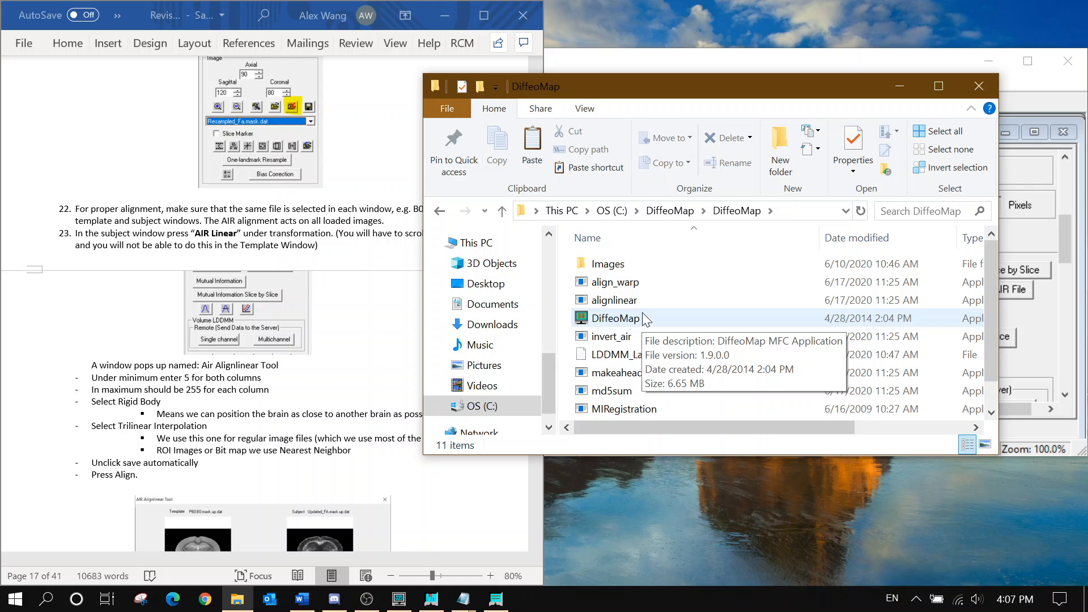
scroll(646, 329, down, 1)
scroll(671, 410, up, 1)
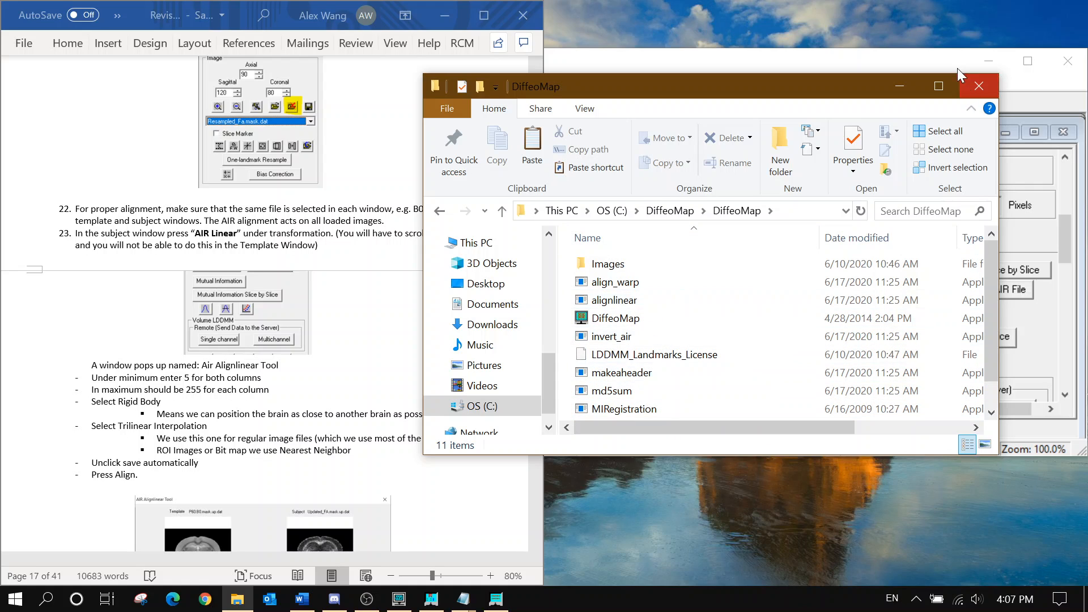
click(970, 84)
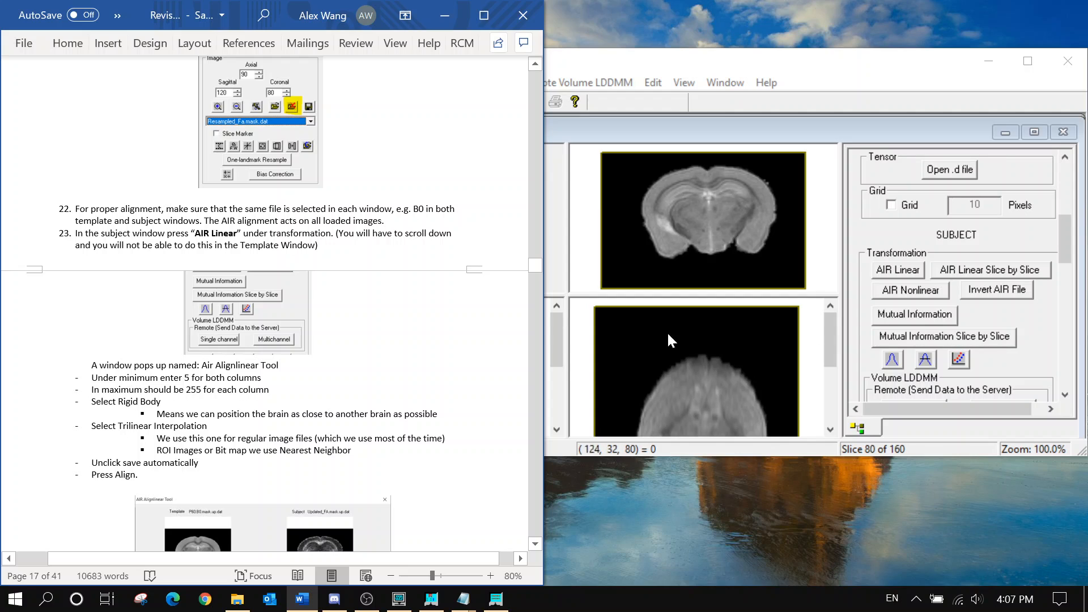
Open the AIR Linear alignment settings and set both minimum thresholds to 5
scroll(272, 306, down, 1)
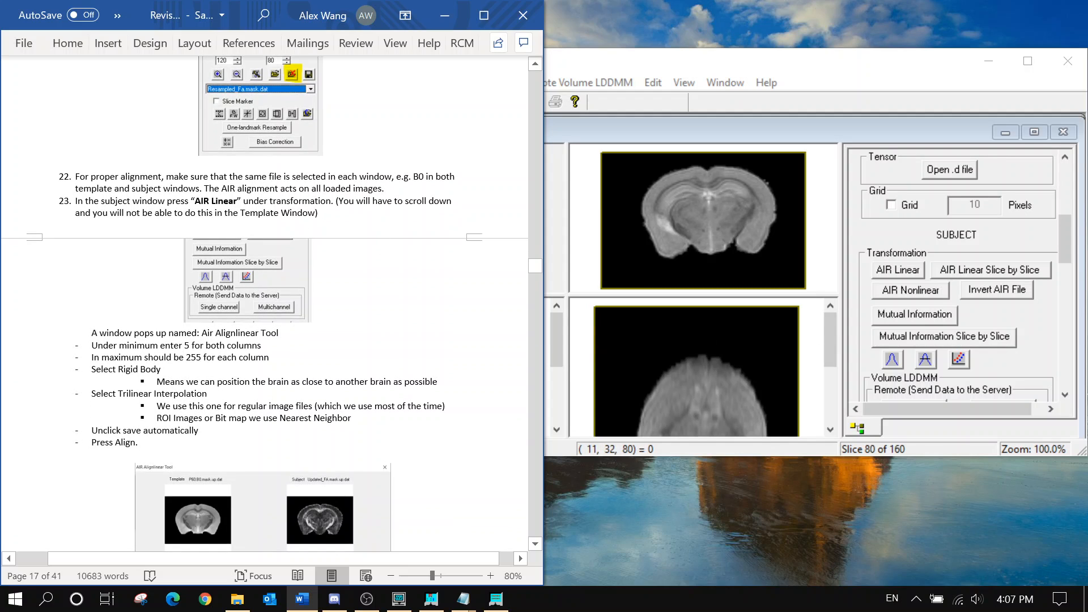
click(774, 124)
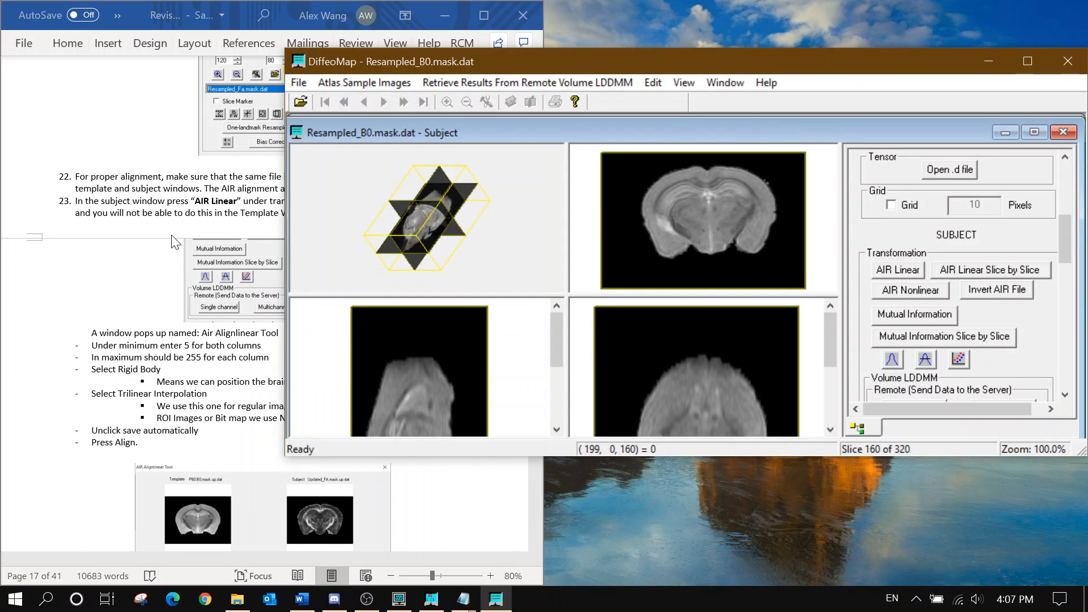
click(898, 269)
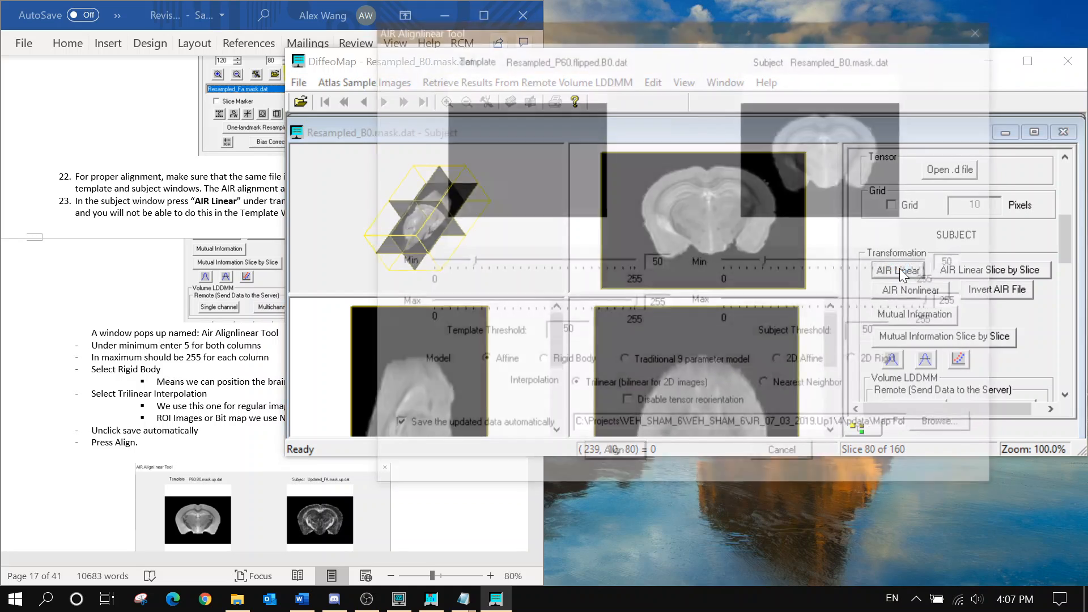
click(187, 364)
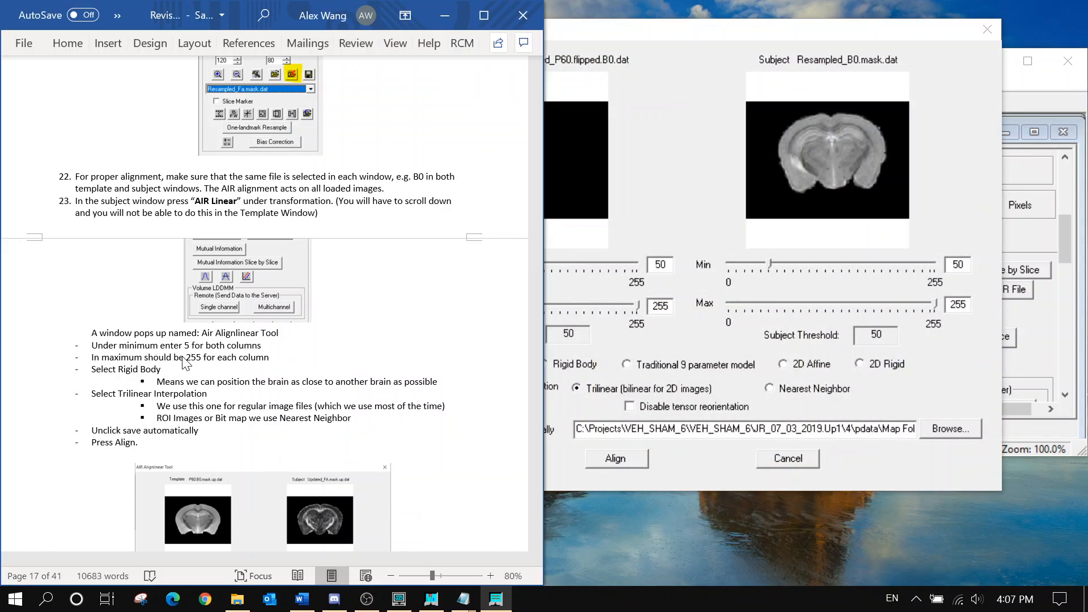
scroll(186, 364, down, 1)
scroll(187, 363, down, 2)
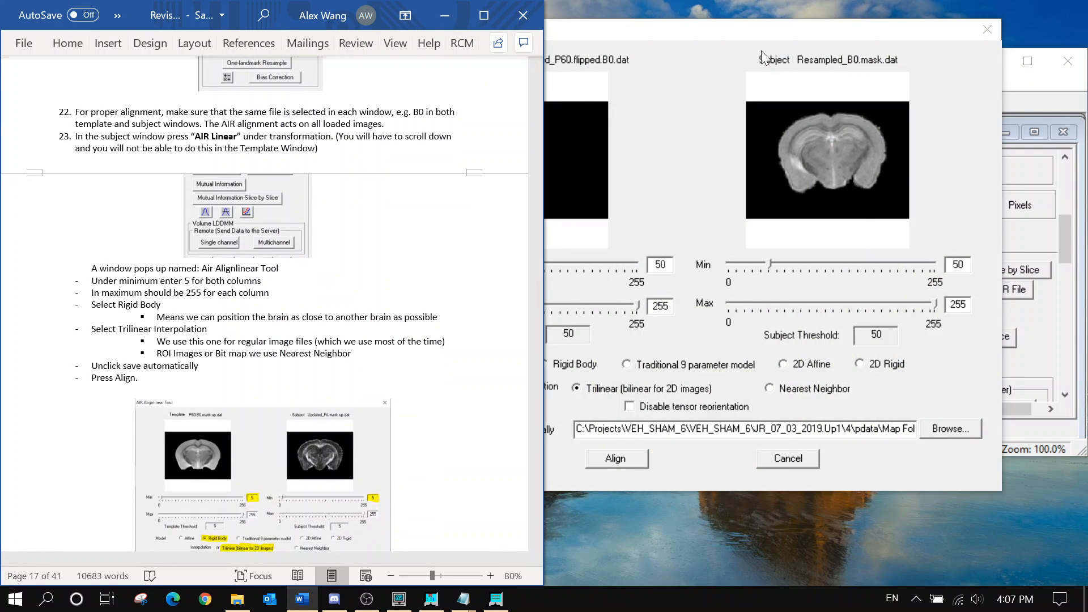
click(696, 202)
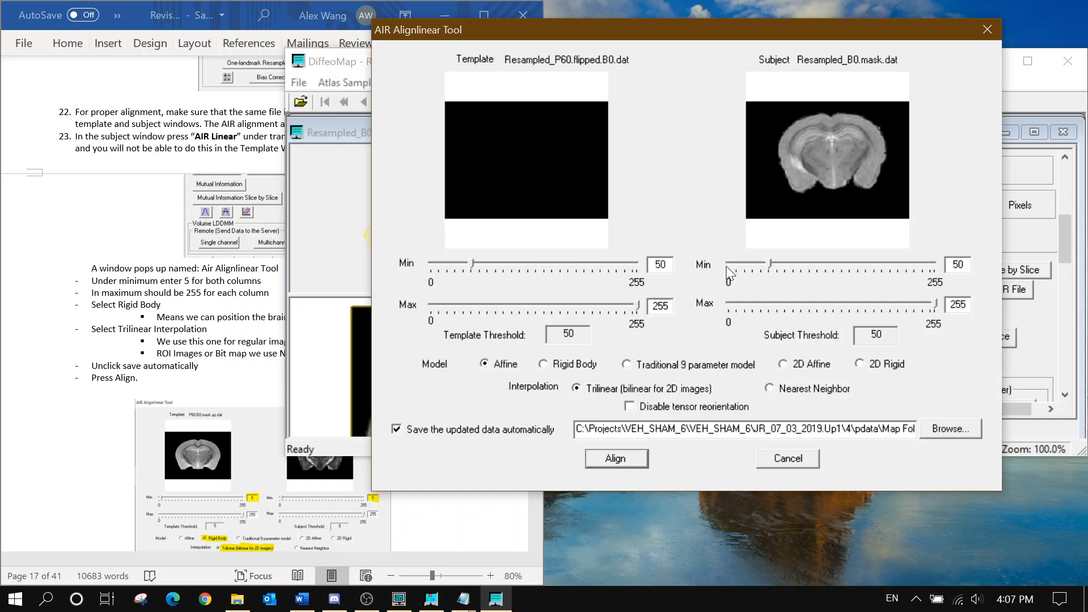
text(5)
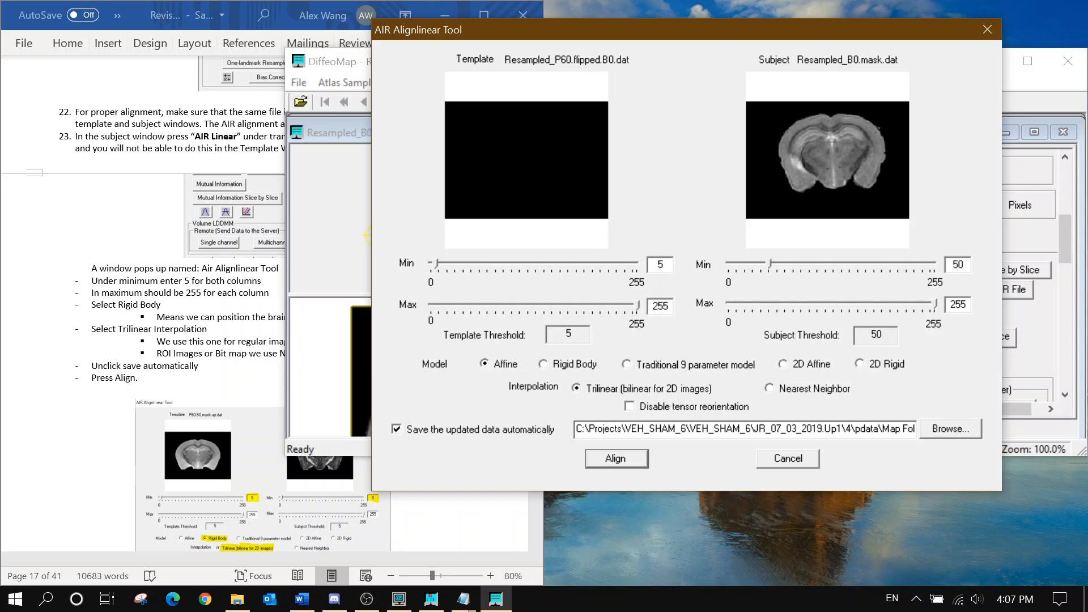
text(5)
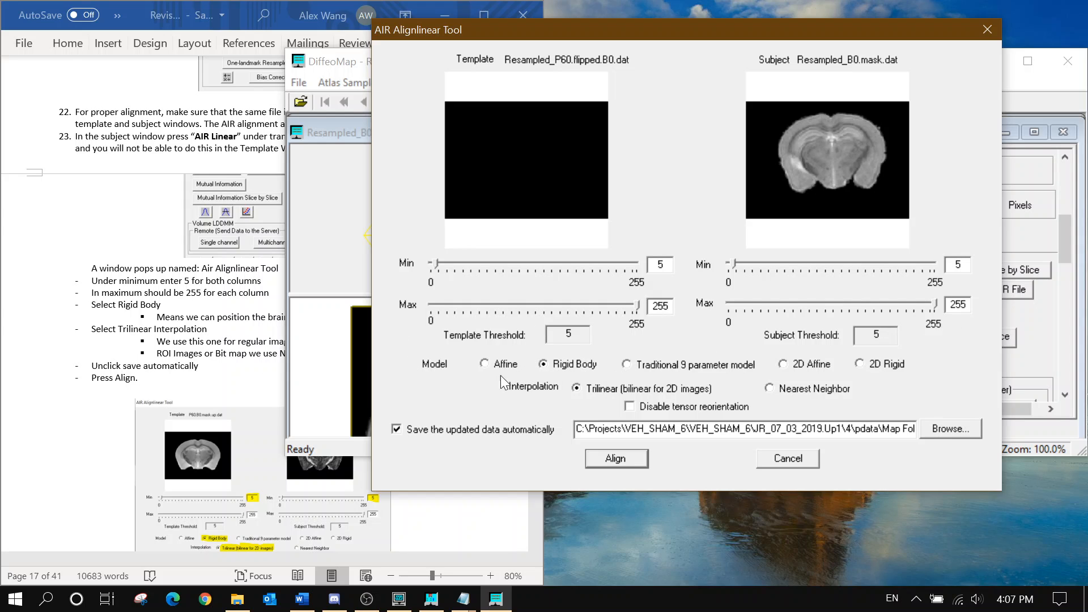
Turn off automatic saving of updated data and start the rigid-body alignment
click(244, 354)
scroll(243, 354, down, 3)
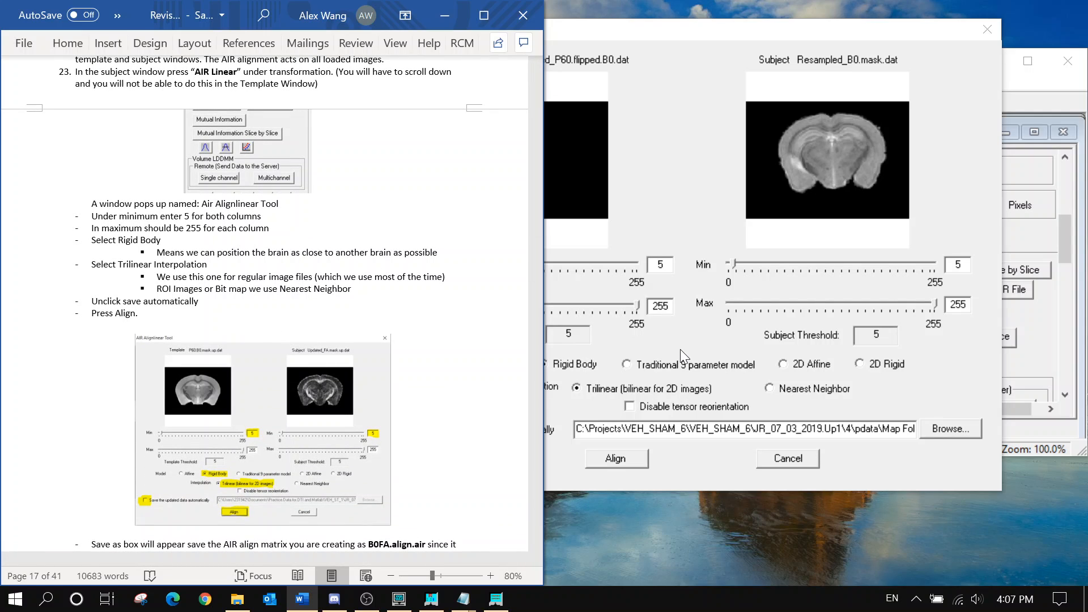
click(680, 349)
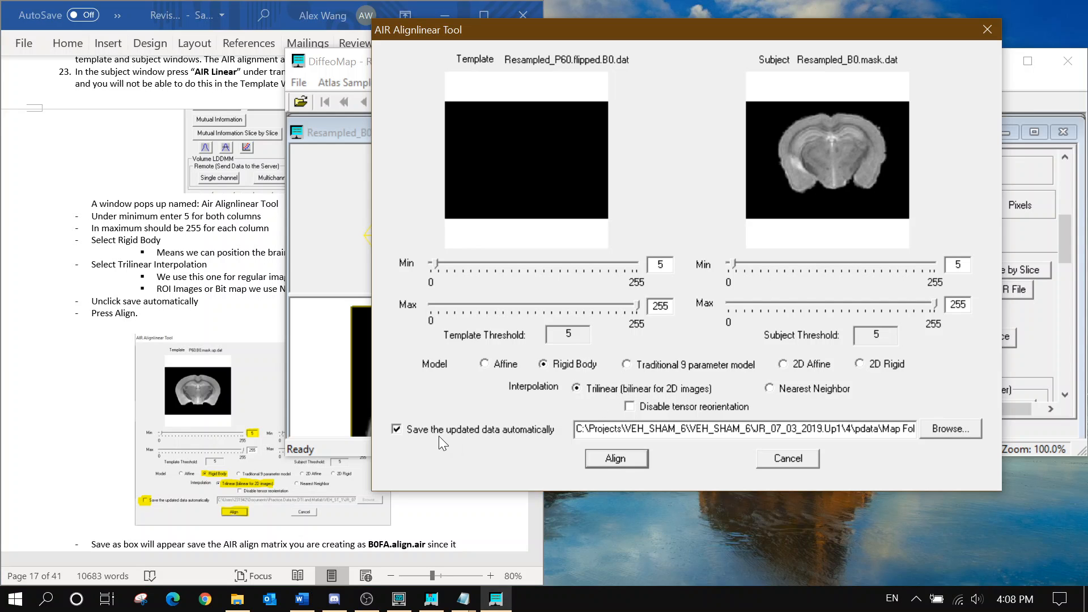
click(469, 436)
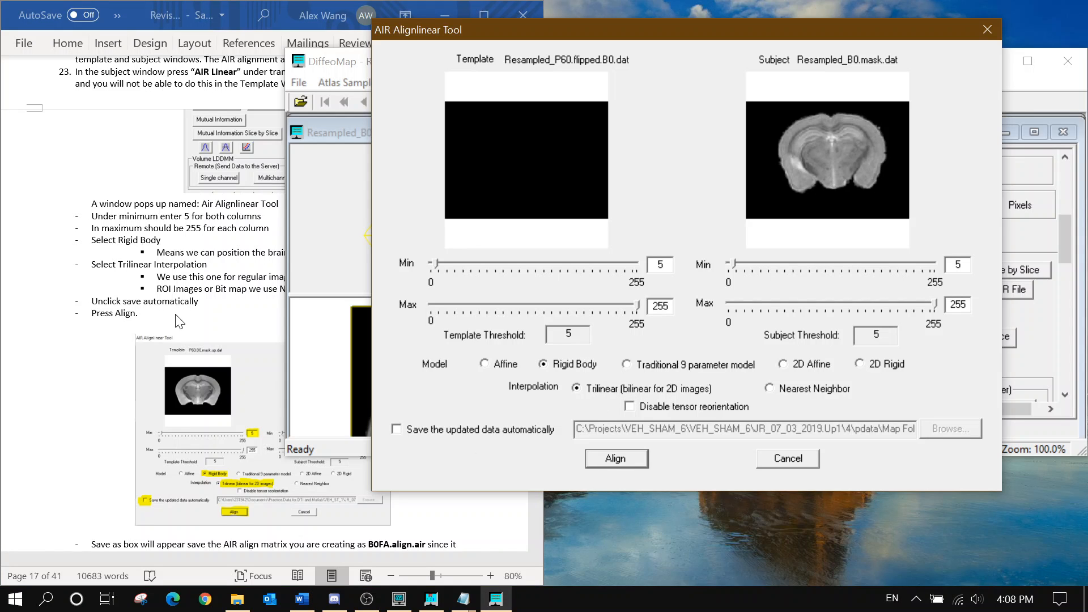
scroll(180, 320, down, 4)
click(636, 458)
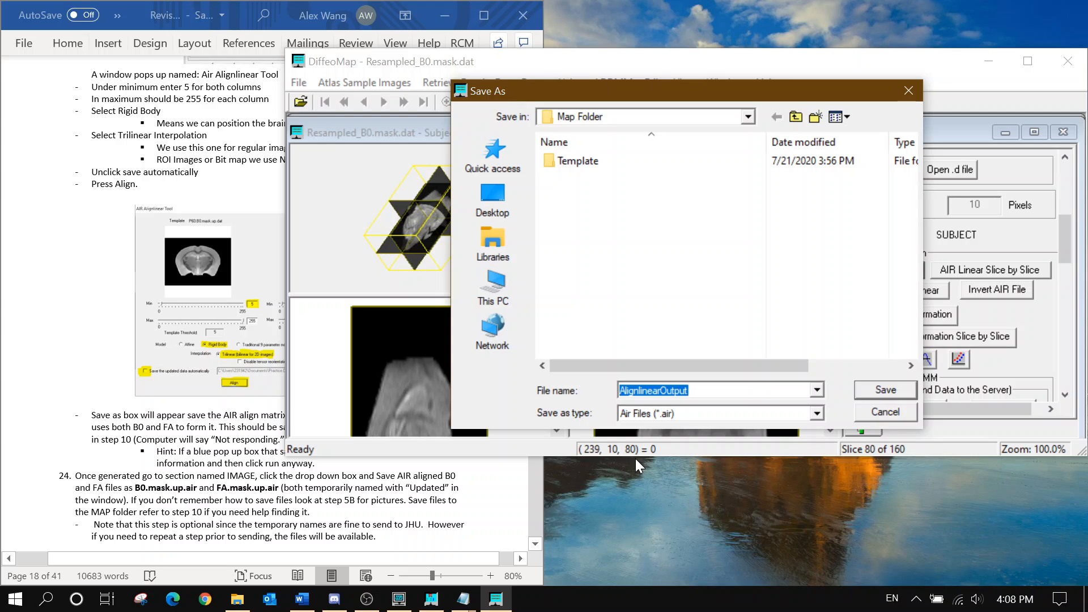
Save the alignment matrix as B0FA.align and dismiss the no-spaces-in-path warning
click(191, 453)
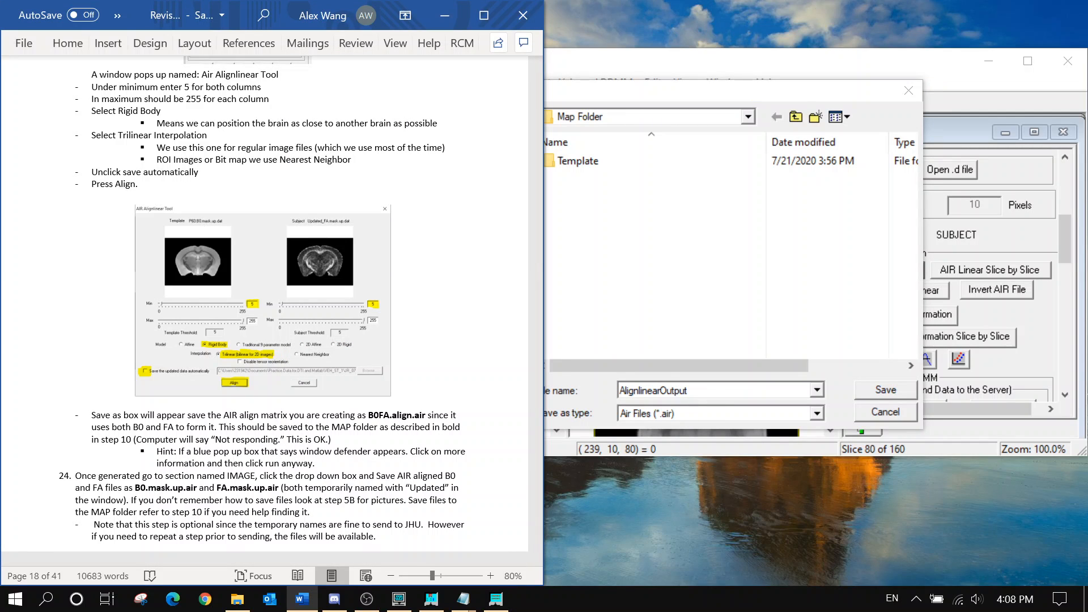
click(553, 379)
text(B)
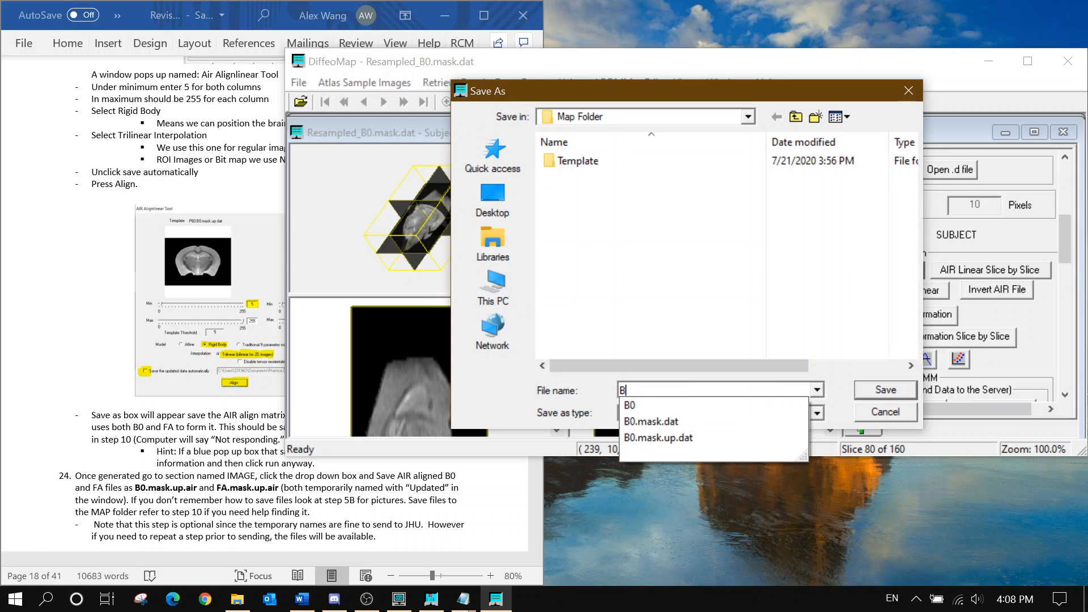
text(0FA.)
click(282, 480)
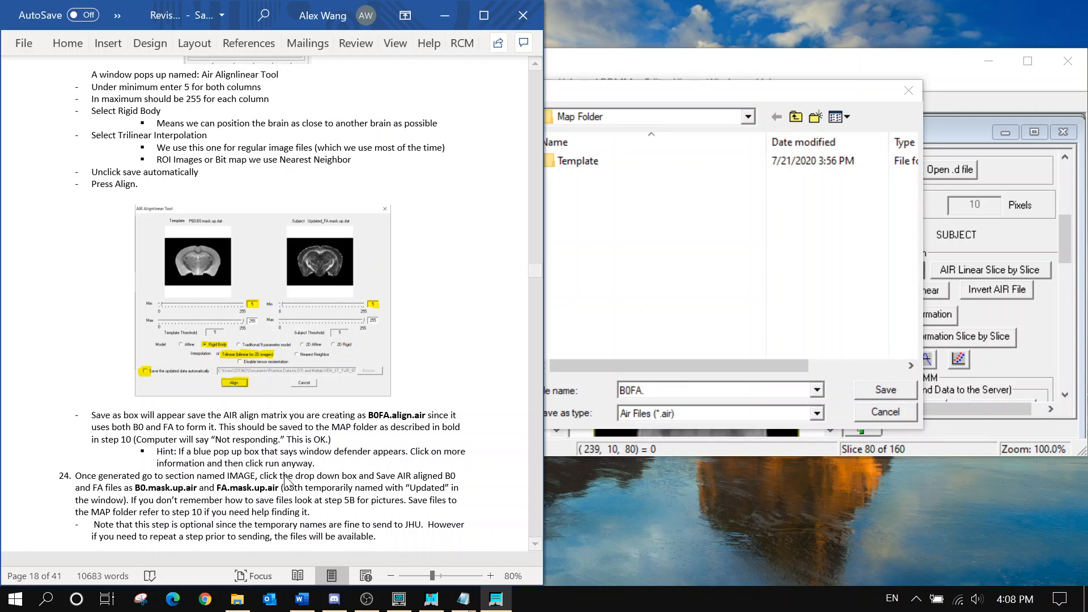
click(652, 390)
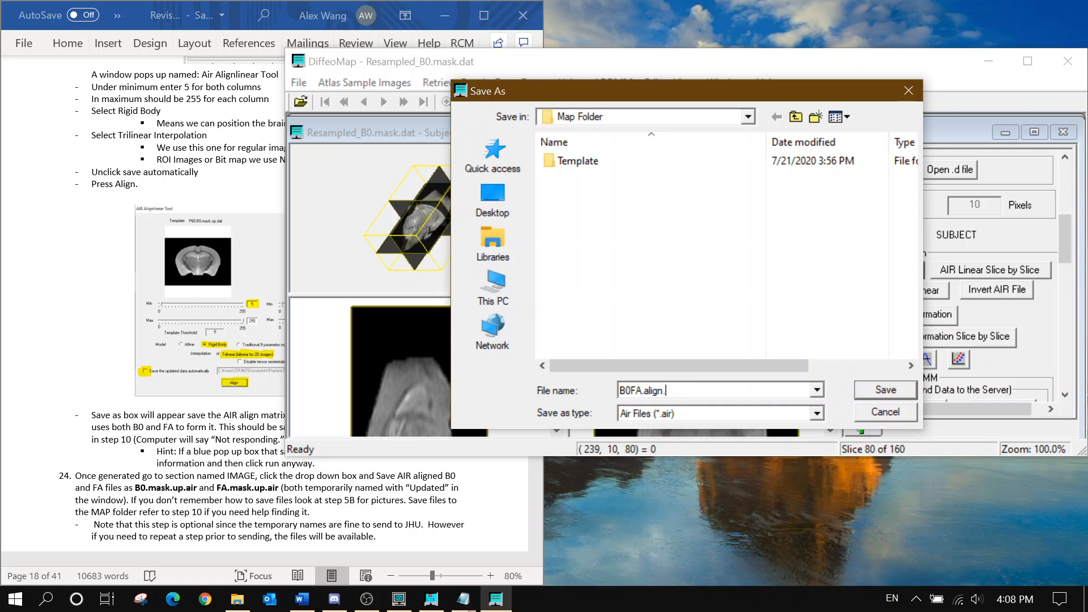
text(align)
key(Return)
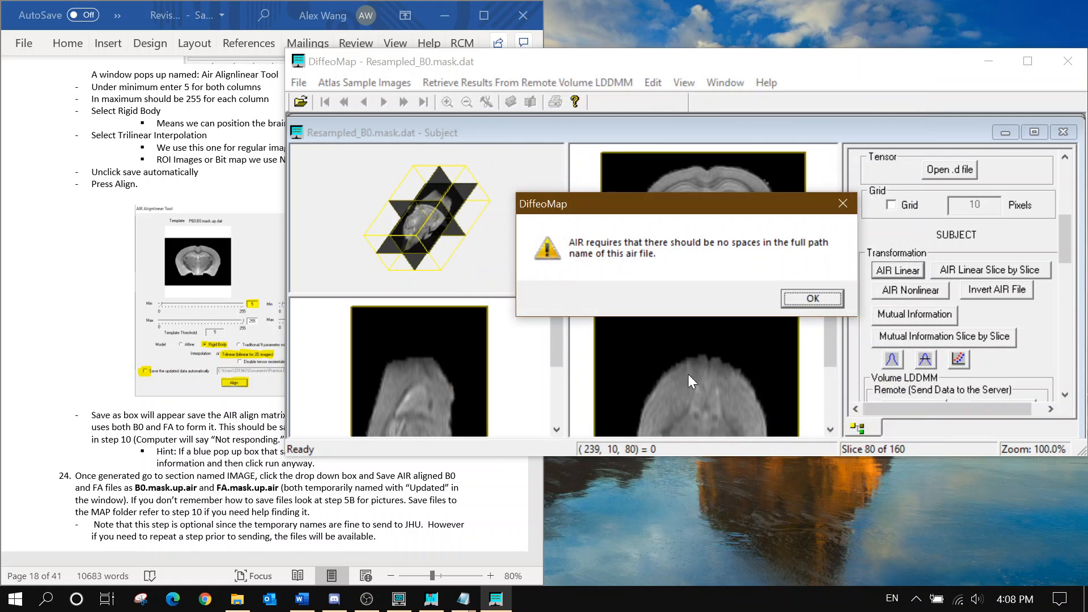
click(800, 297)
click(898, 271)
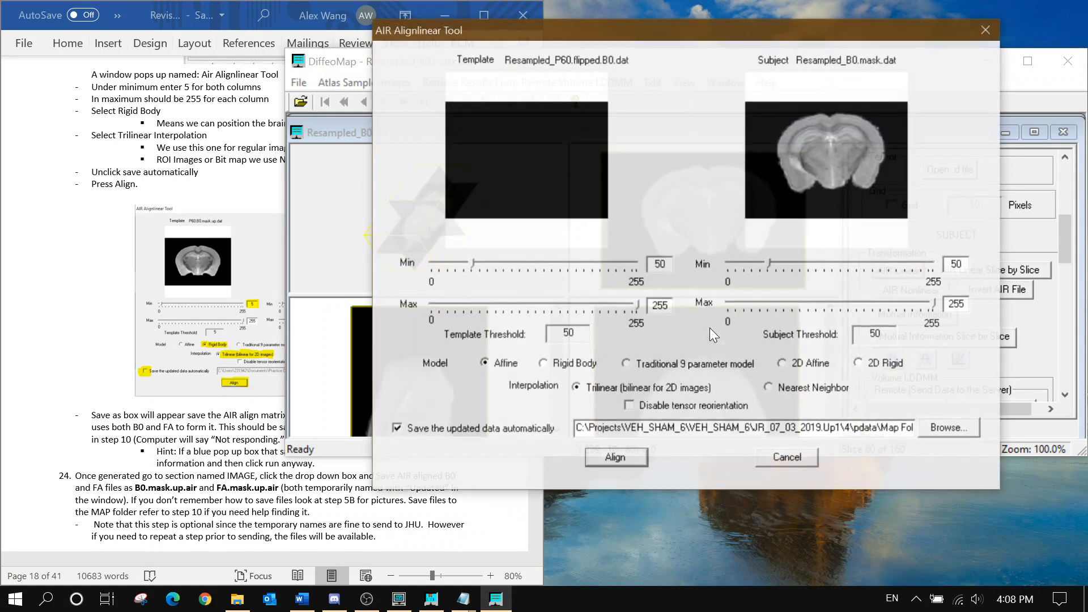
text(5)
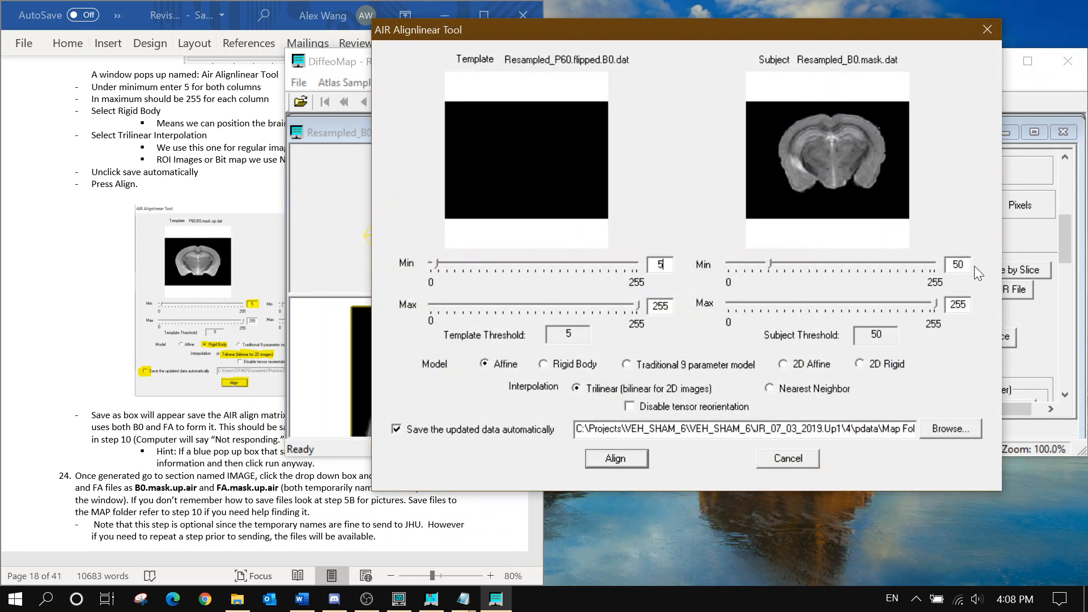
key(BackSpace)
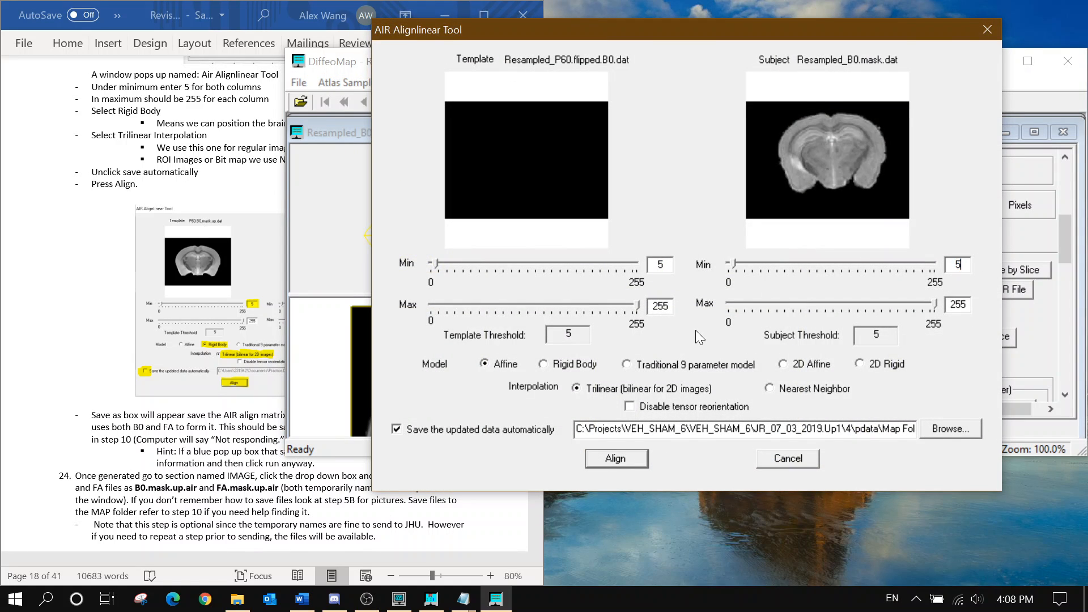
click(545, 365)
click(475, 429)
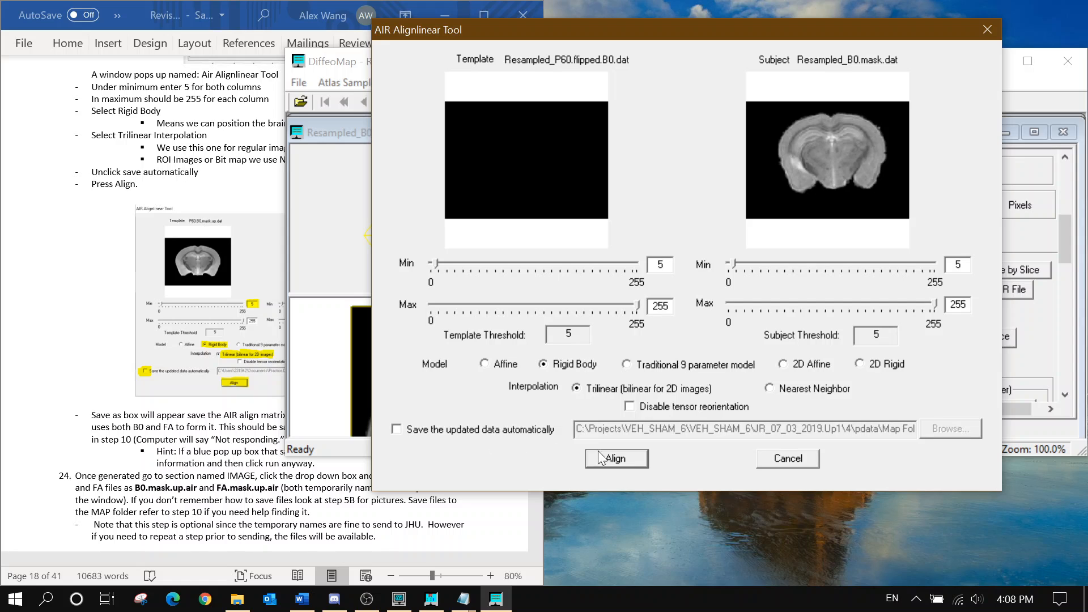
click(616, 459)
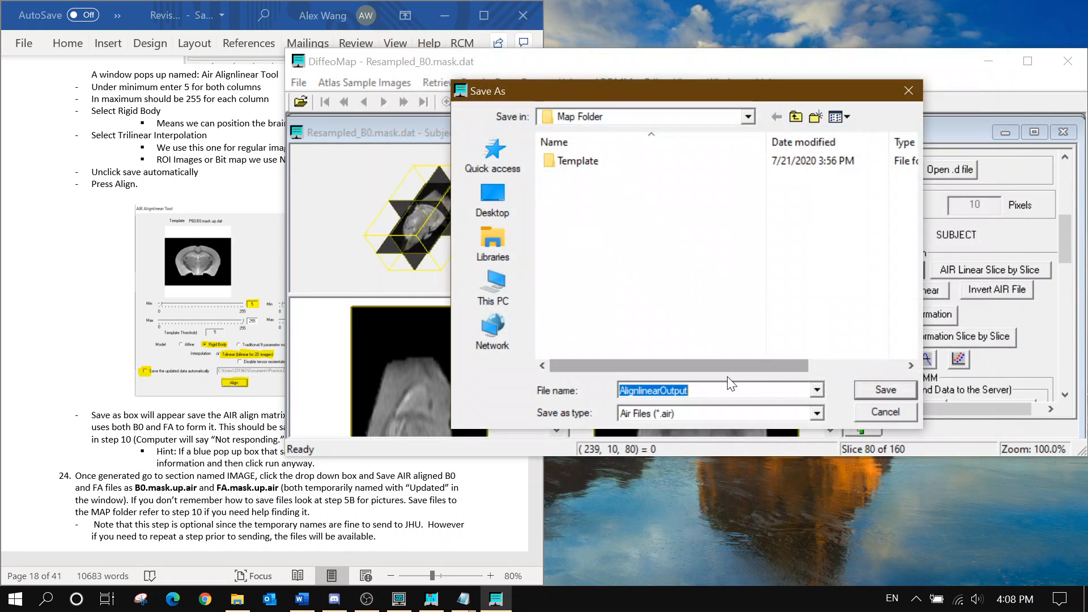
text(B0f)
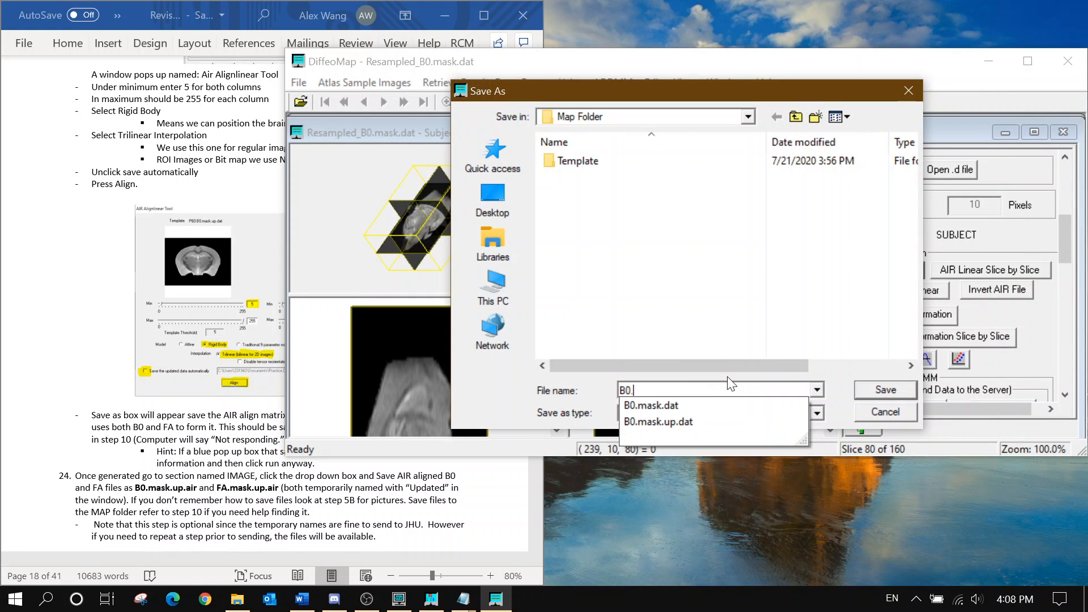
text(A)
key(BackSpace)
key(BackSpace)
key(BackSpace)
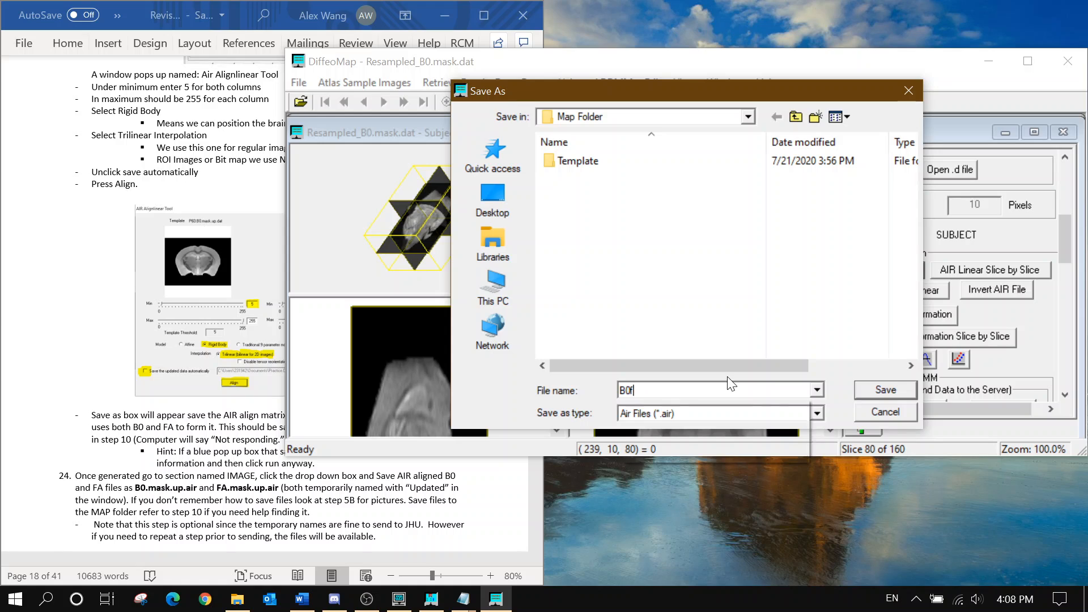
text(0FA)
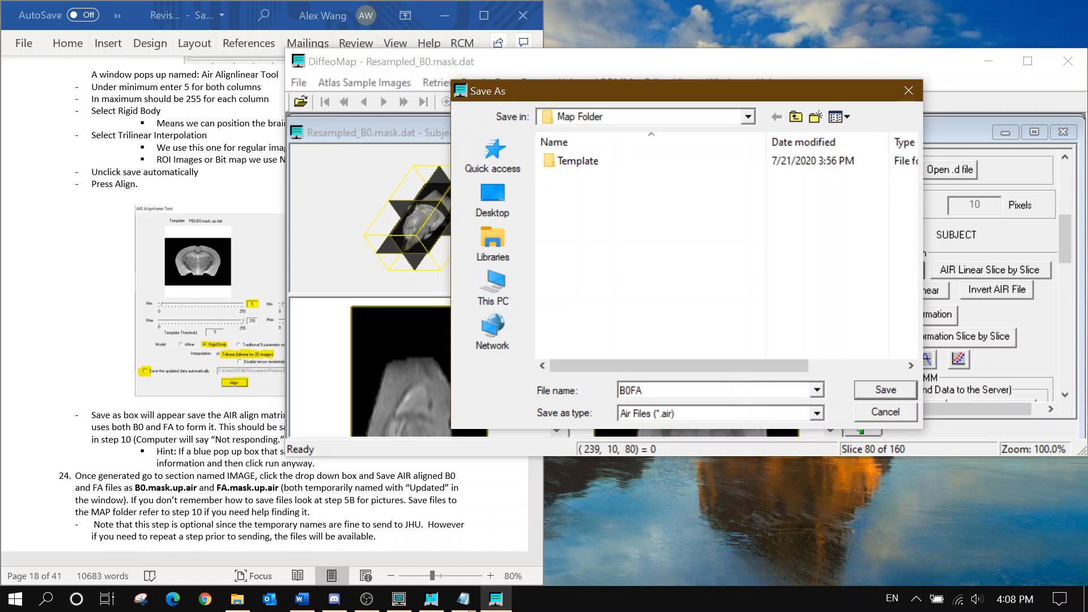
click(215, 494)
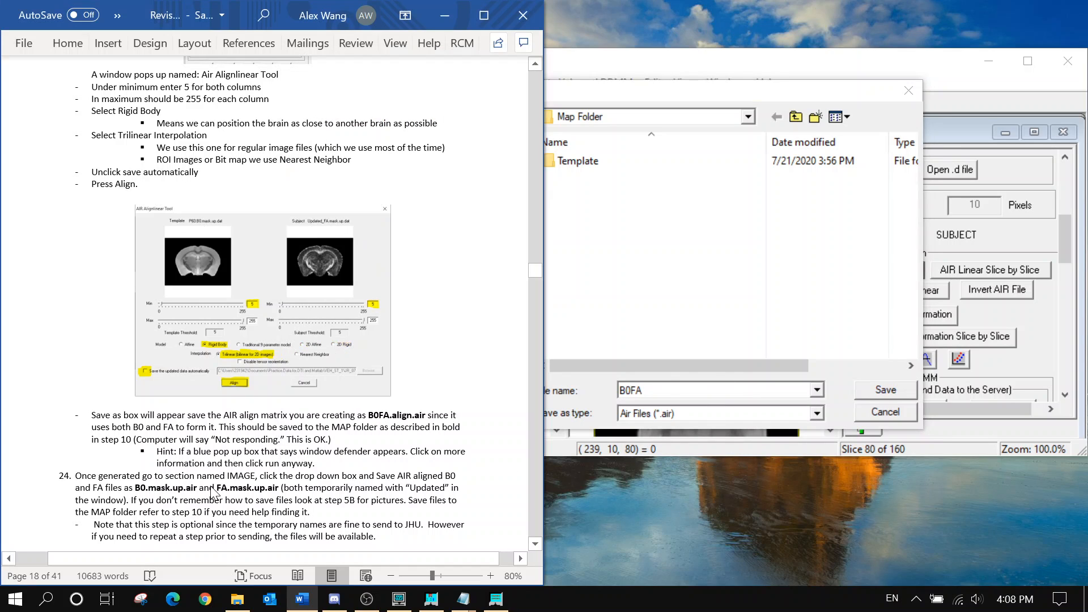
key(alt+Tab)
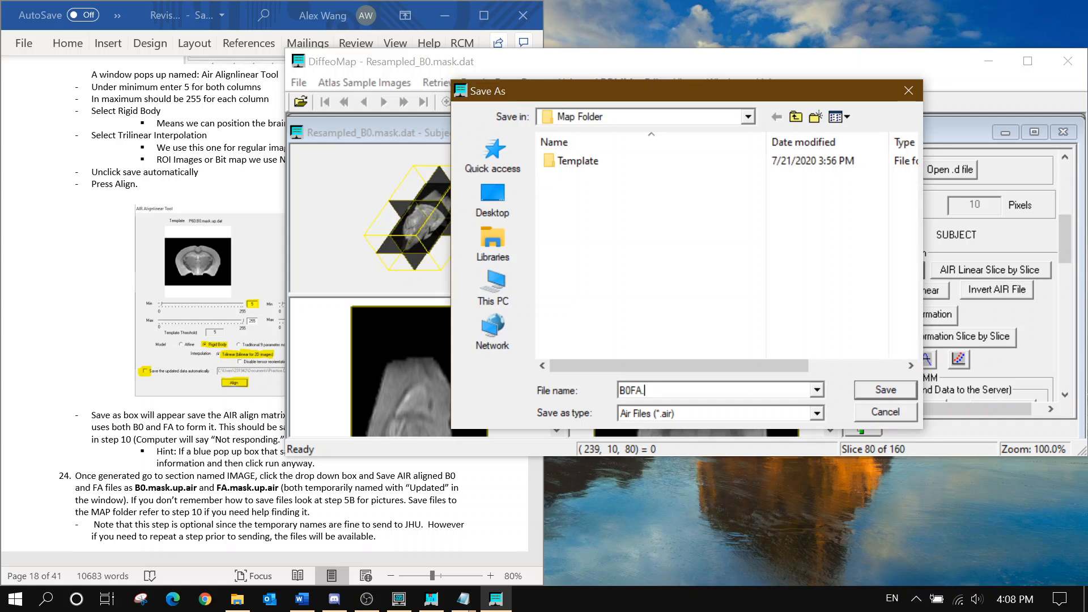
text(.align)
key(Return)
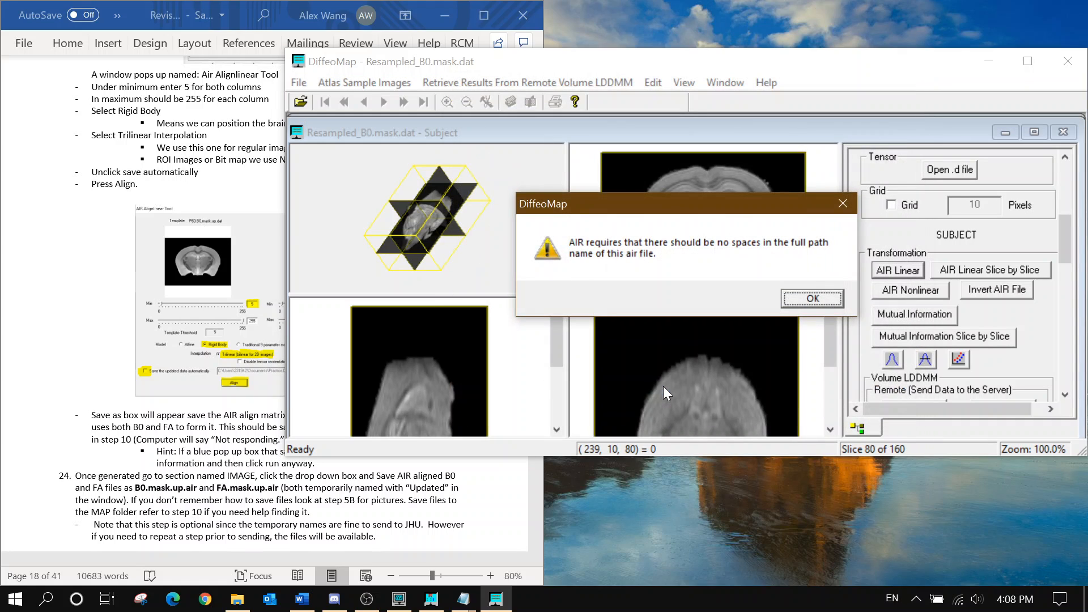
click(815, 296)
scroll(223, 454, down, 1)
click(222, 453)
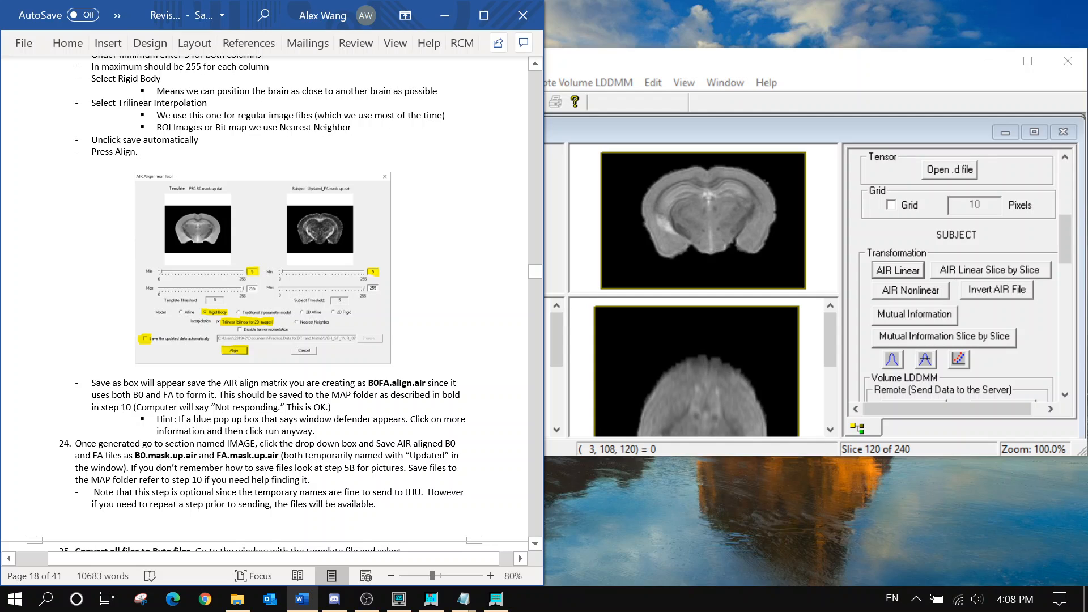
click(901, 270)
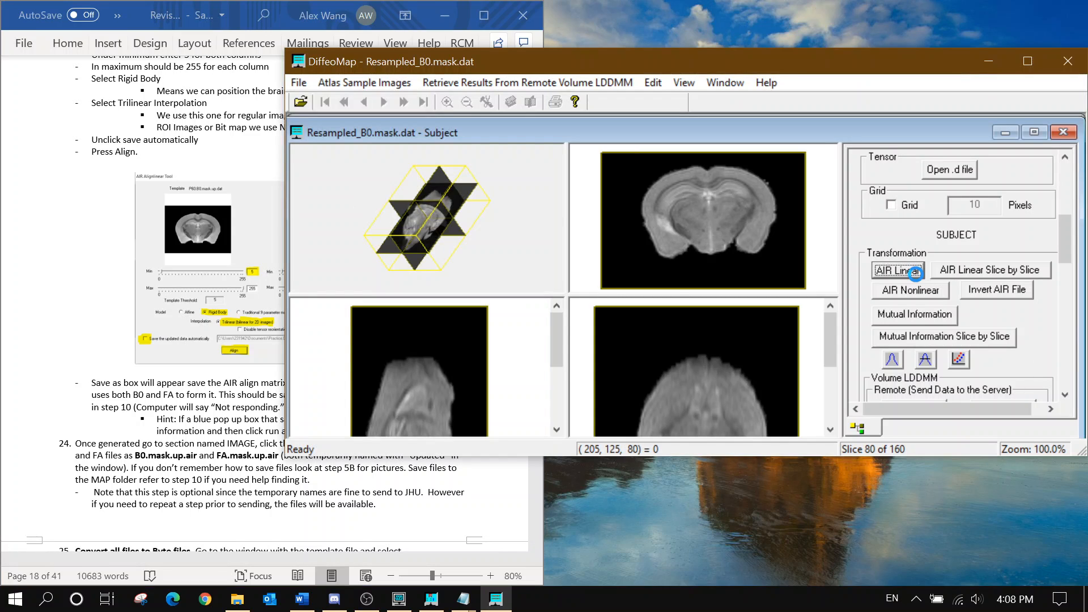
drag(666, 265, 621, 265)
text(5)
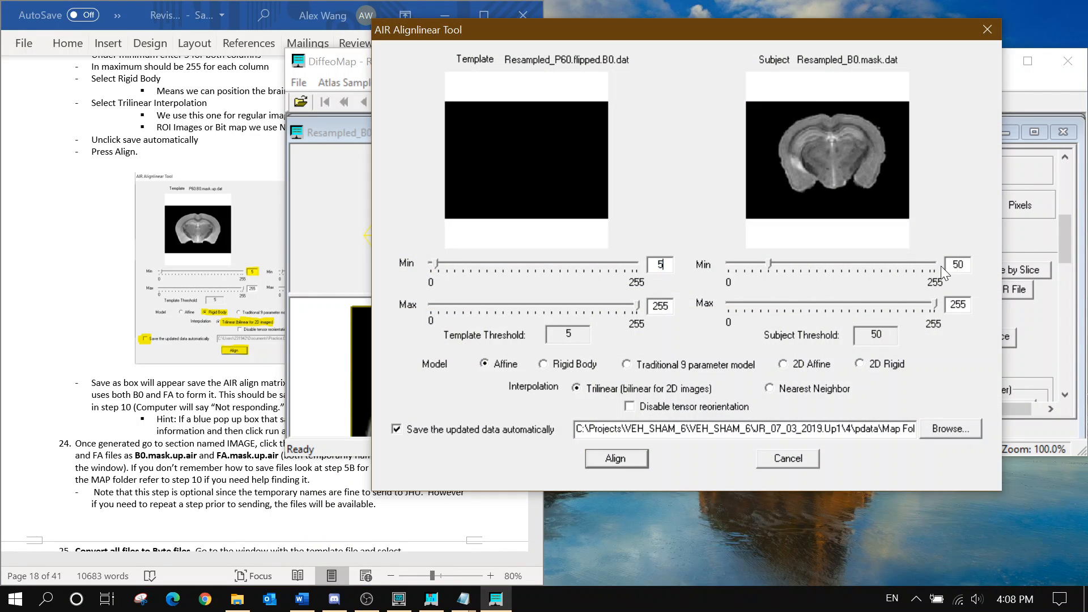
click(774, 463)
click(89, 386)
scroll(324, 236, up, 14)
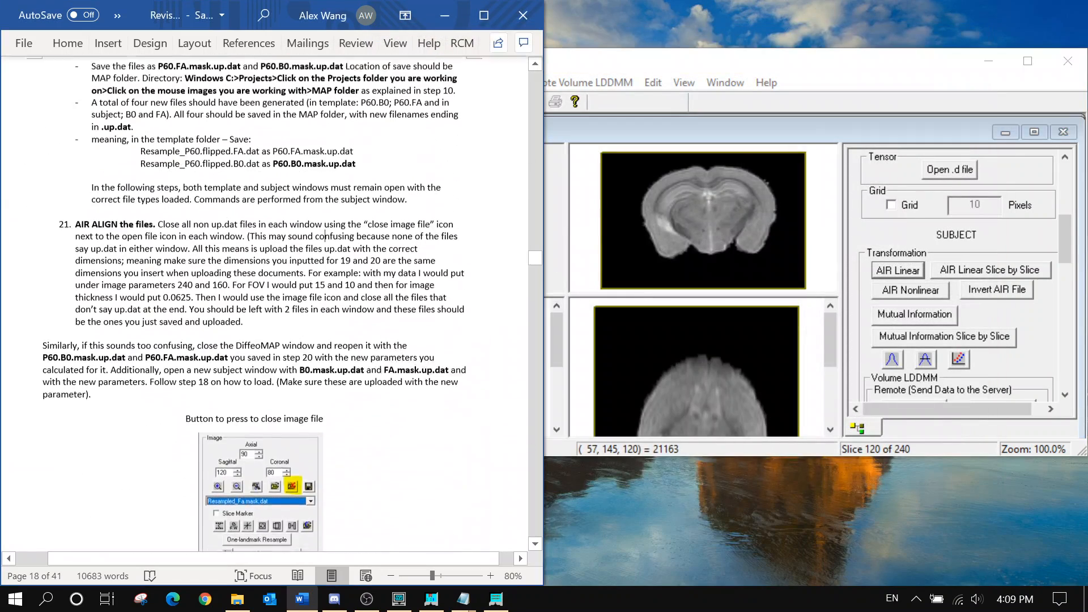
scroll(325, 236, up, 8)
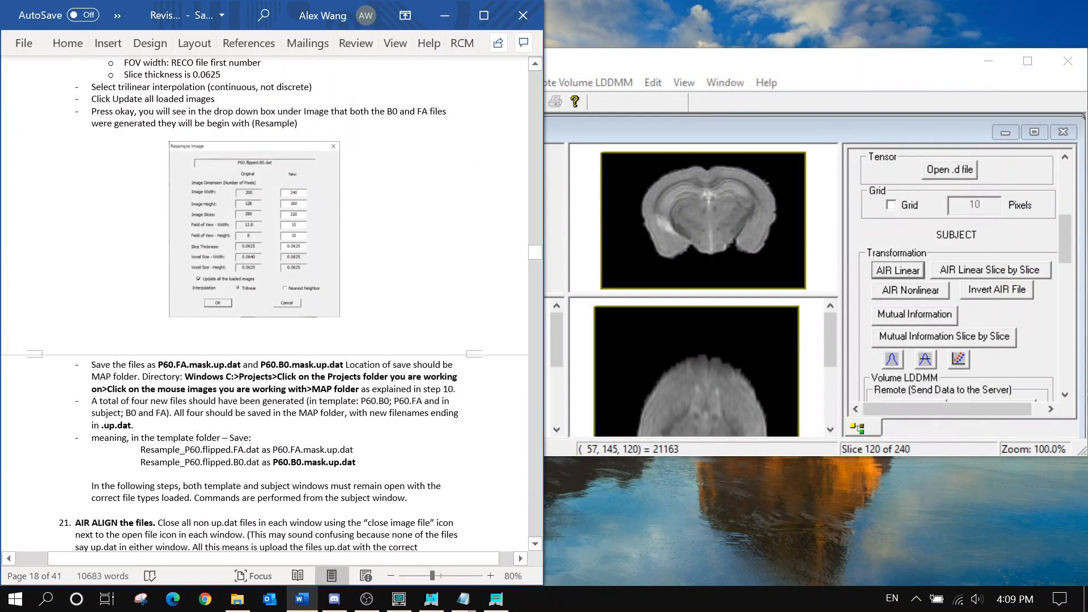
scroll(272, 301, up, 8)
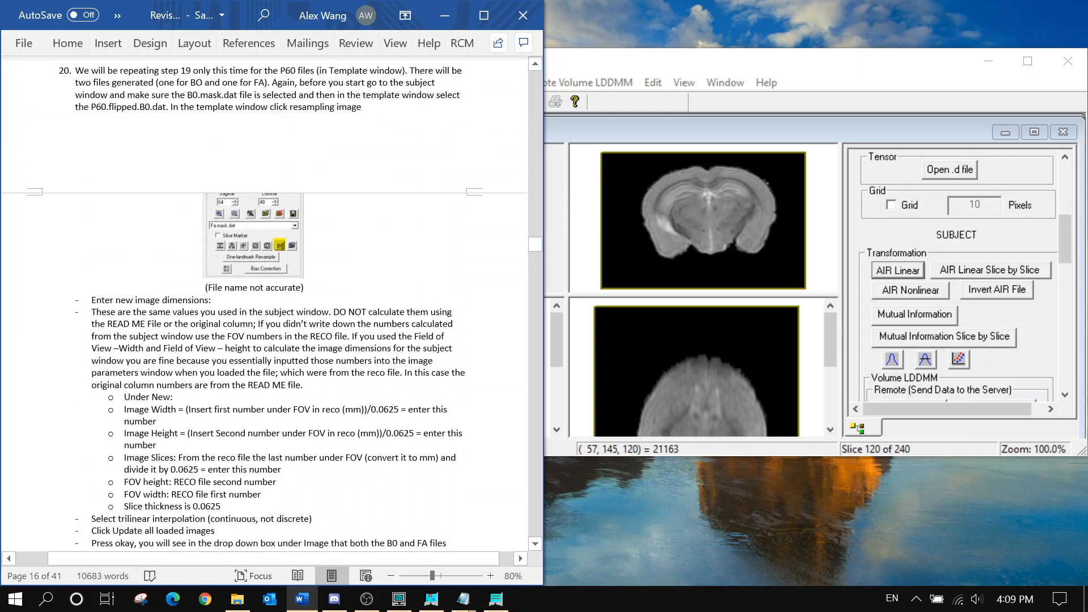
scroll(272, 302, up, 4)
Close the Resampled_P60.flipped.B0.dat template image, dismissing the cannot-close warning
click(896, 140)
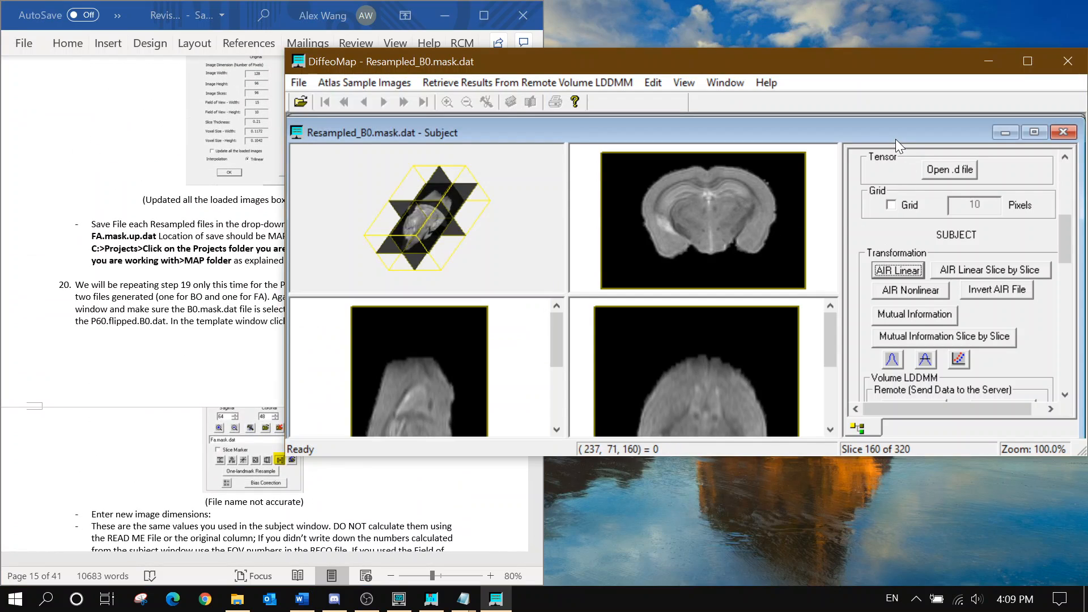
scroll(994, 274, up, 4)
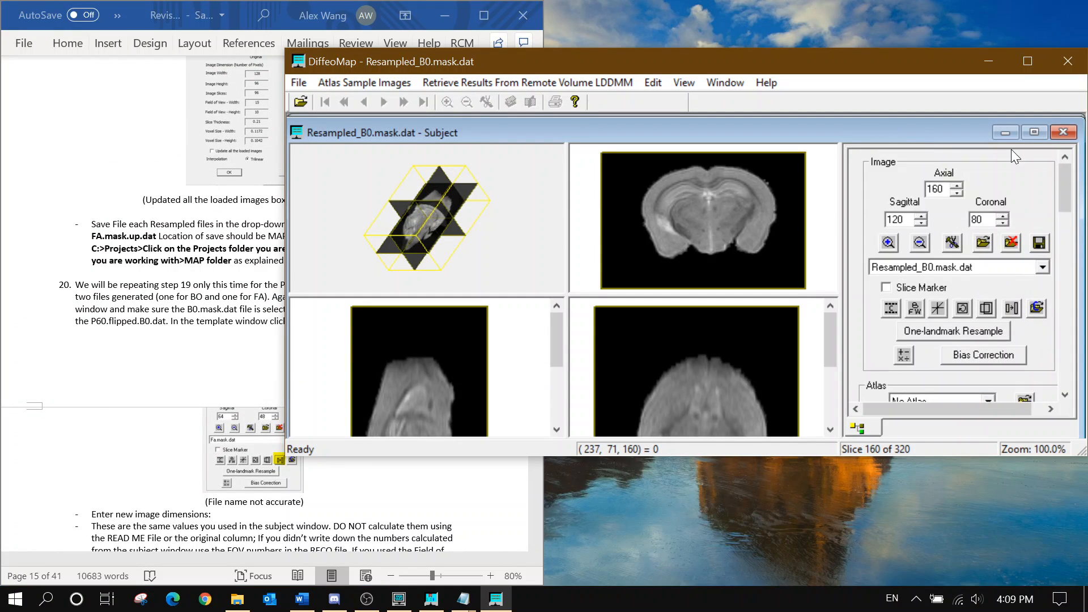
click(1005, 133)
click(987, 265)
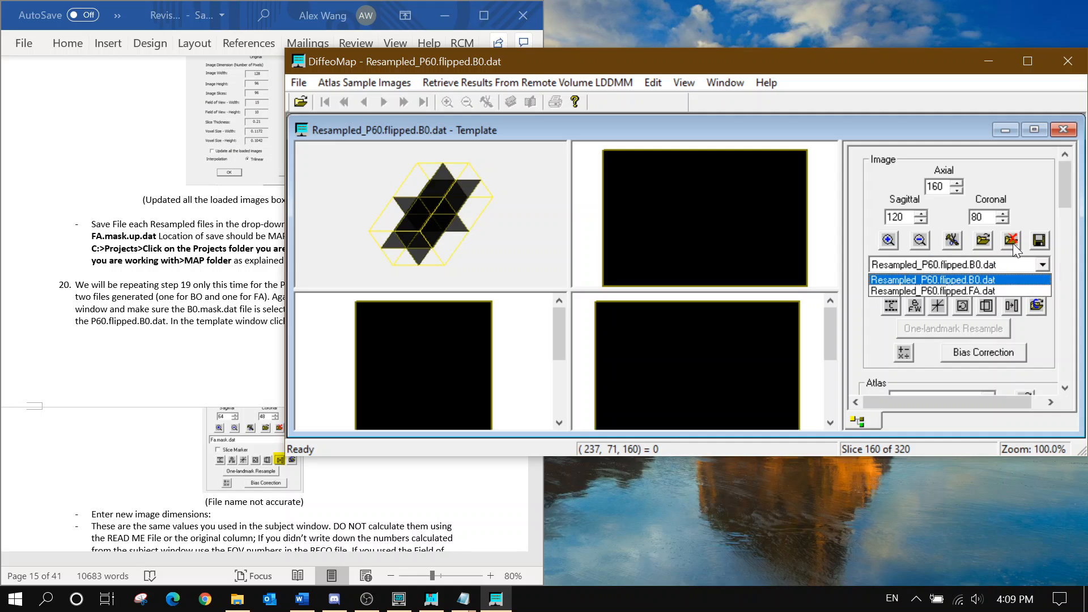
click(1012, 242)
click(1012, 243)
click(1012, 244)
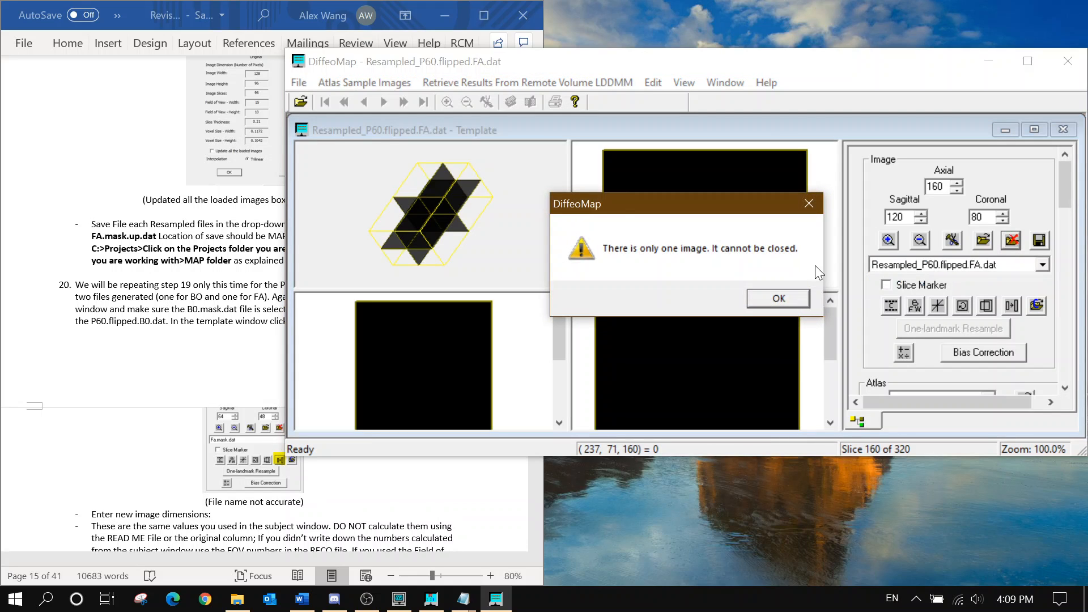
click(788, 300)
Open P60.B0.mask.up.dat from Map Folder into the template
click(988, 241)
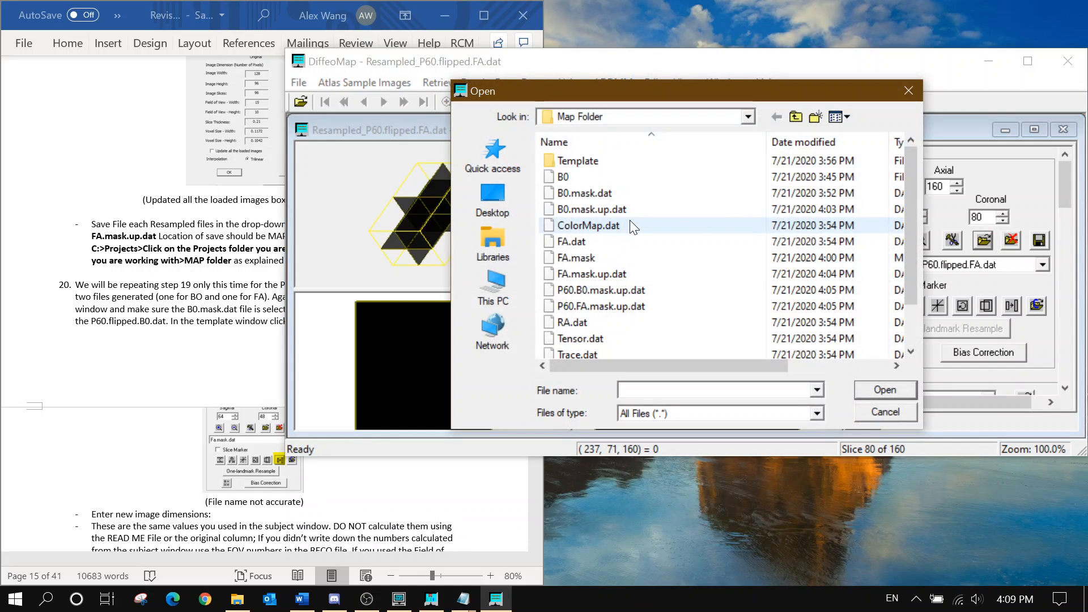
scroll(630, 220, down, 1)
click(628, 241)
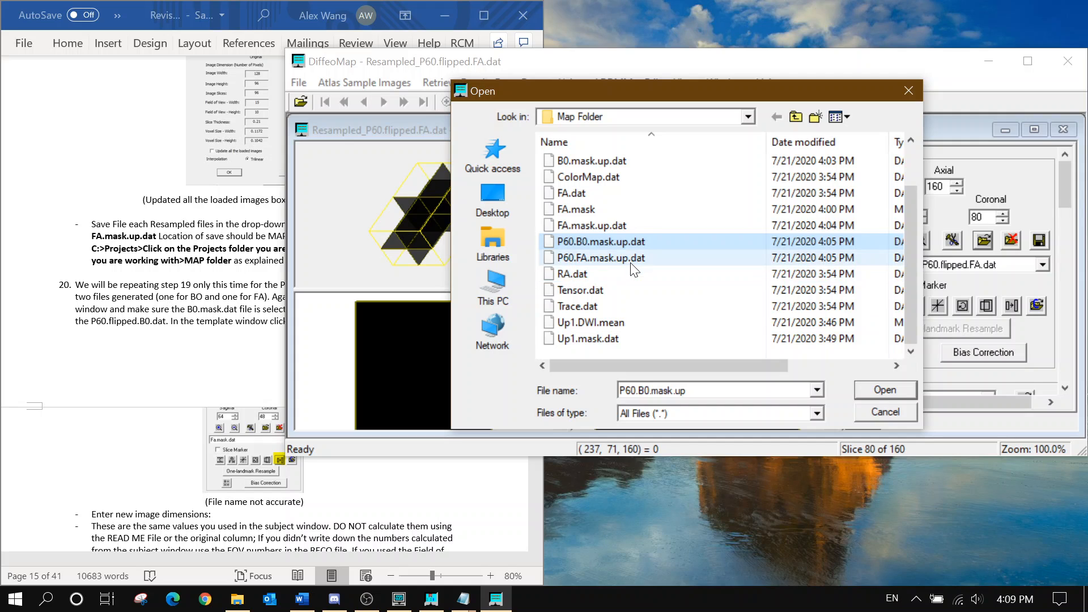
click(872, 390)
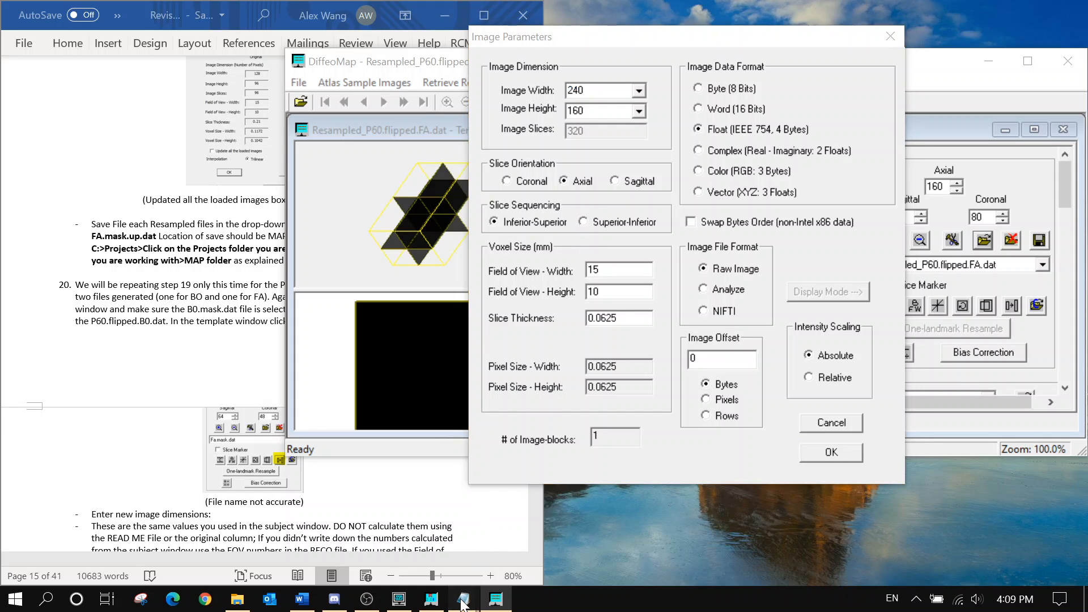
Enter width 200 and height 128 for P60.B0.mask.up.dat, settling on the Float data format
mouse_move(462, 599)
click(497, 554)
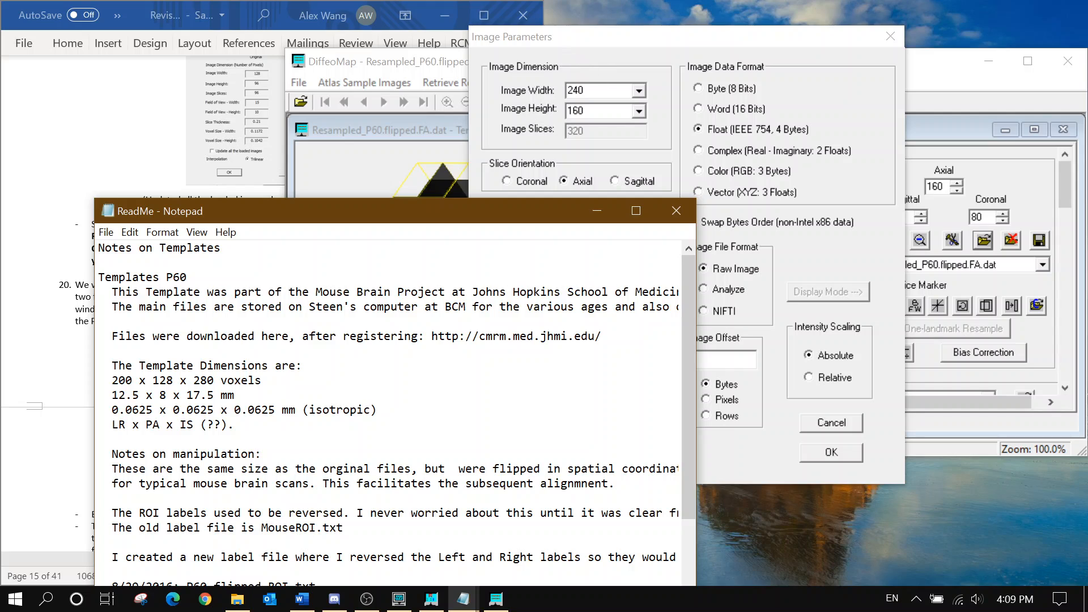
double_click(576, 90)
text(200)
key(Tab)
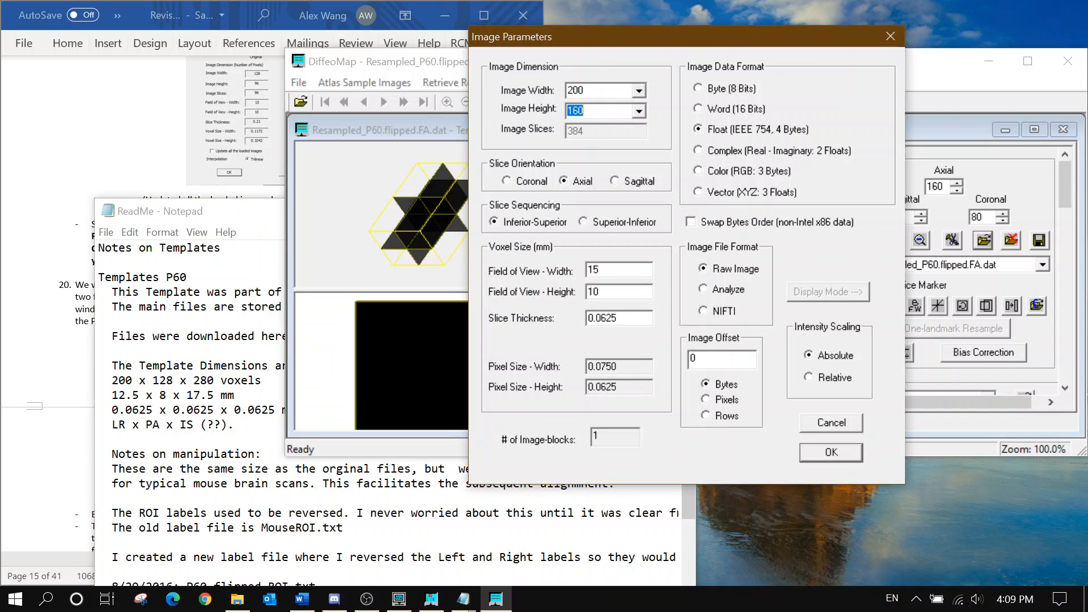
text(128)
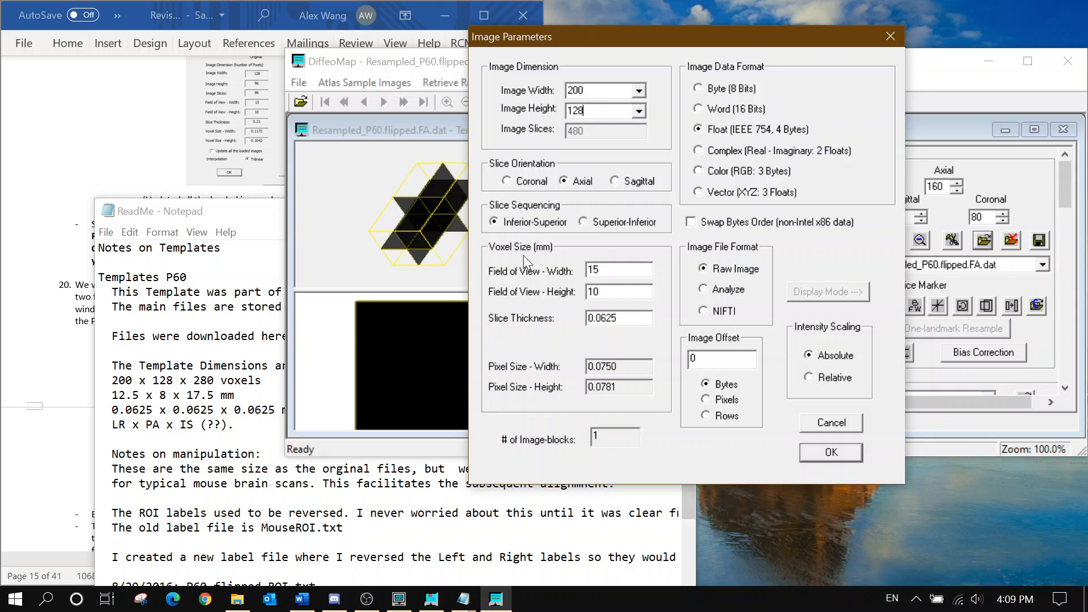
click(742, 112)
click(745, 130)
click(746, 151)
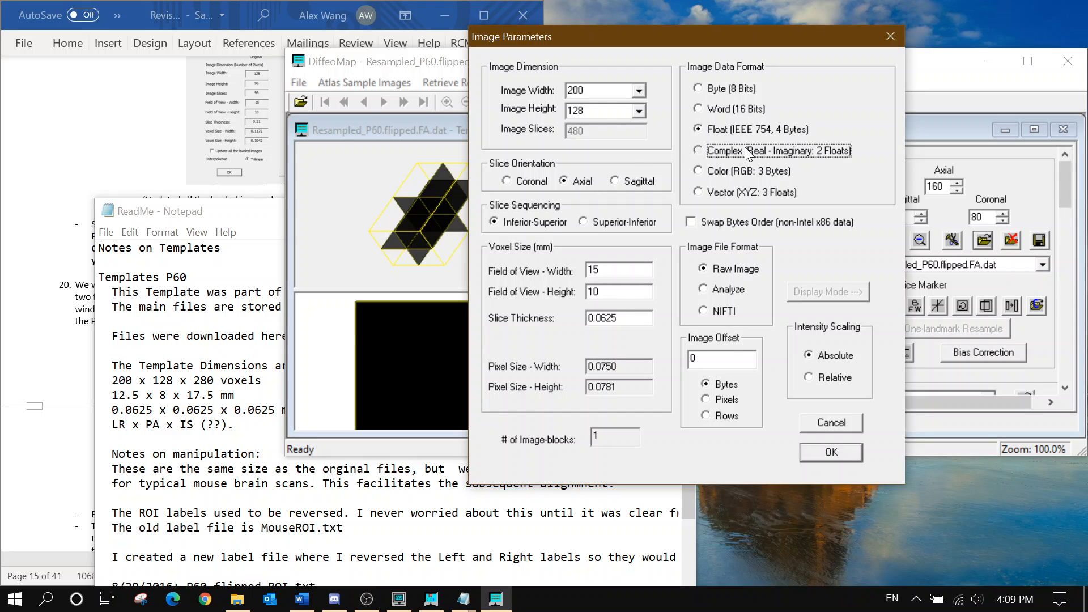
click(740, 130)
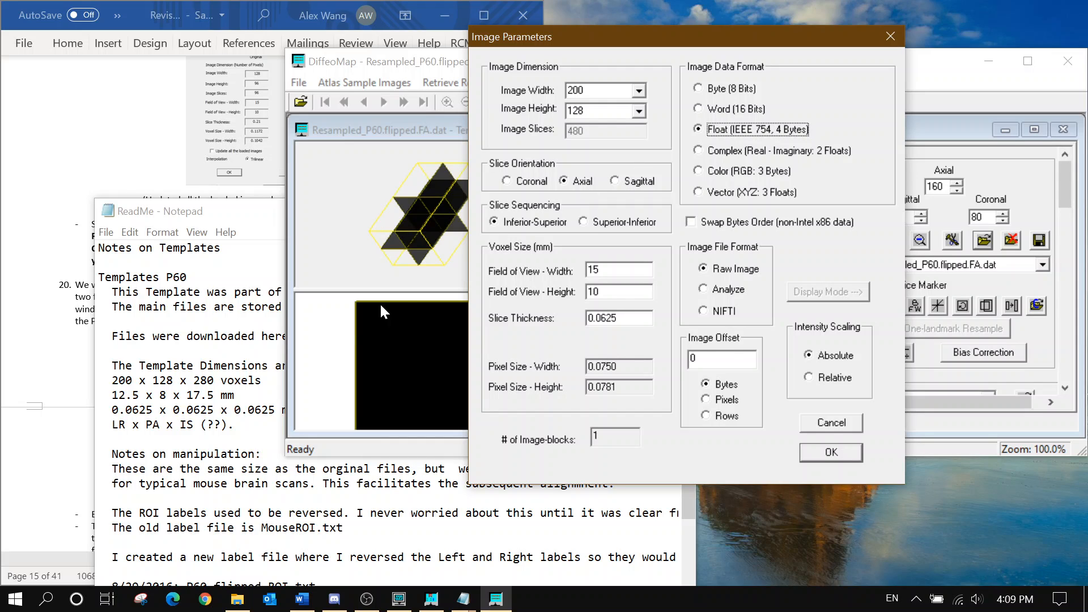
Review the instructions document, then cancel the Image Parameters dialog without loading the file
click(74, 409)
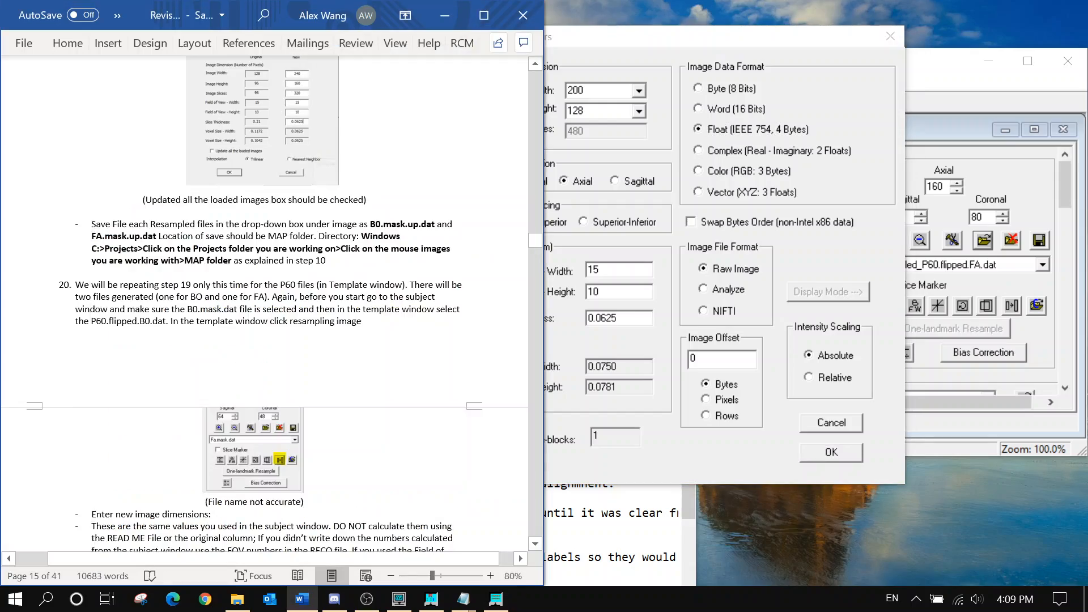
scroll(320, 315, up, 20)
scroll(320, 315, up, 8)
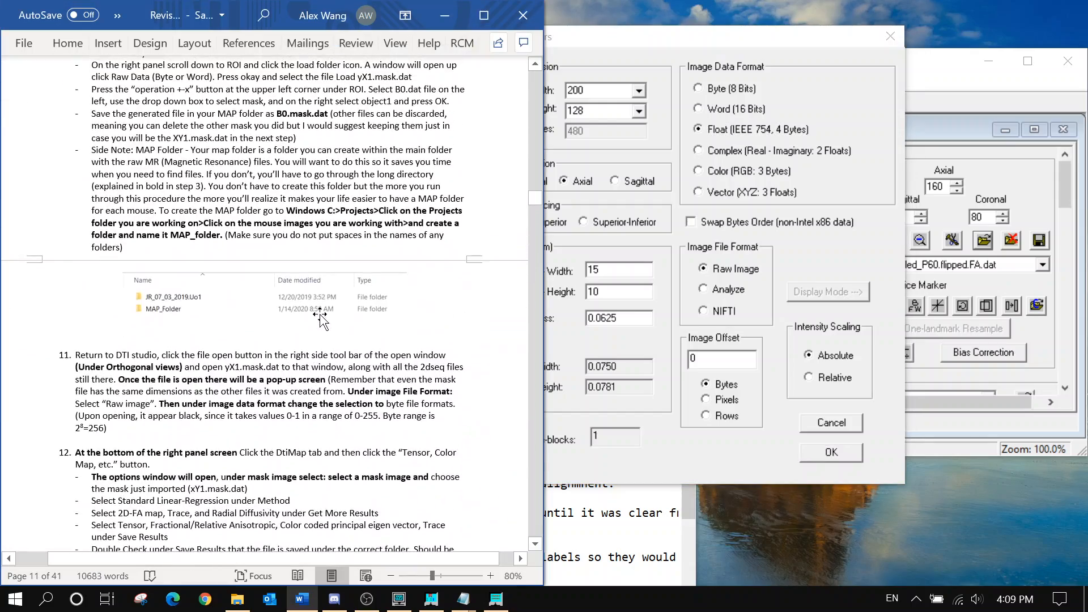
scroll(320, 315, down, 14)
scroll(320, 315, down, 12)
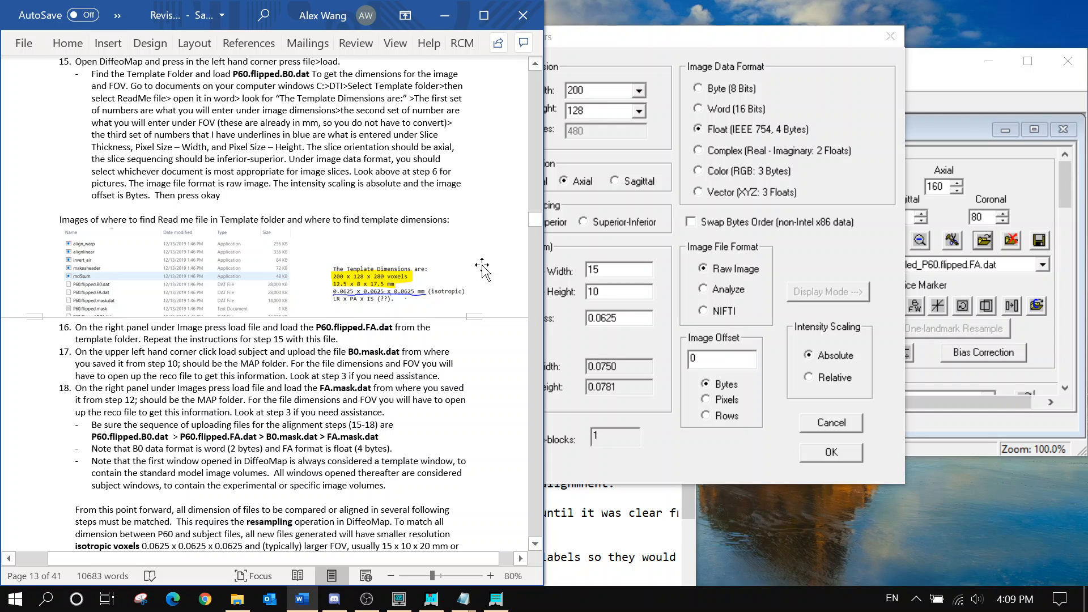
click(623, 158)
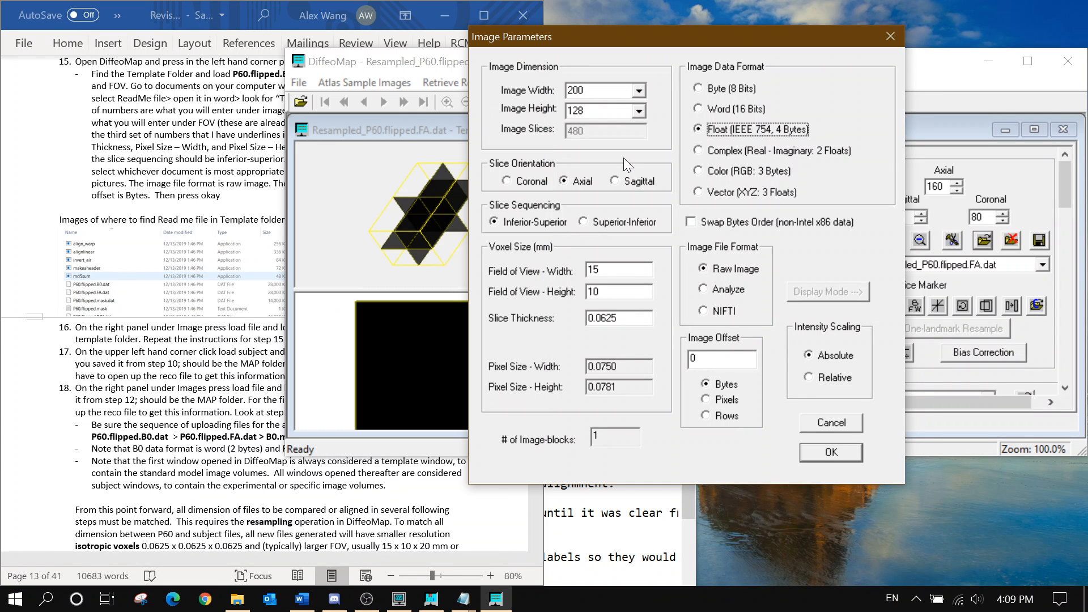
click(829, 422)
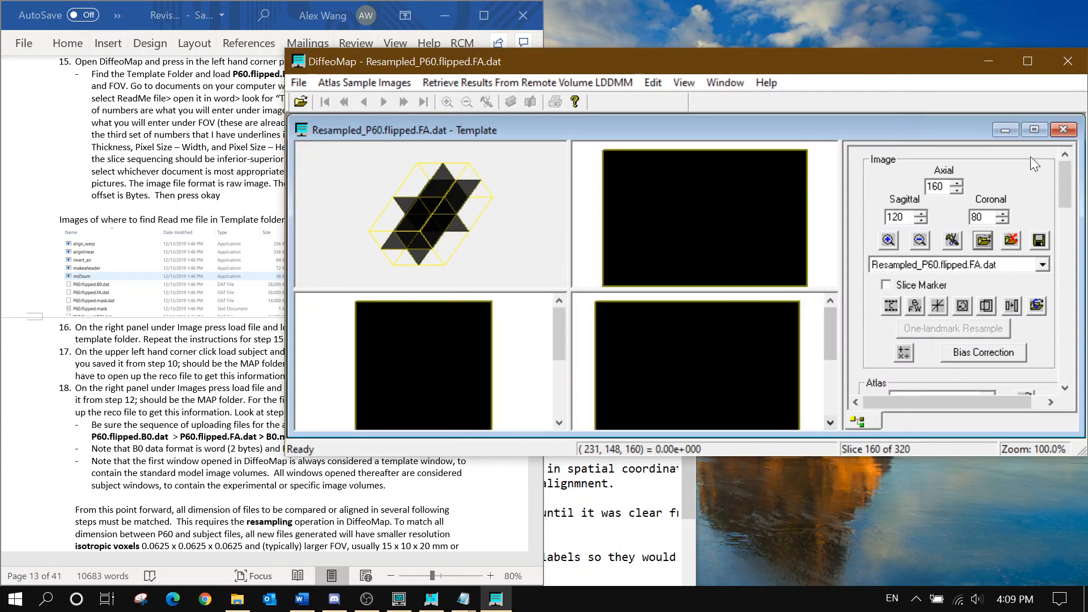
Close the resampled FA template window and the leftover B0 subject window
click(1065, 132)
click(290, 84)
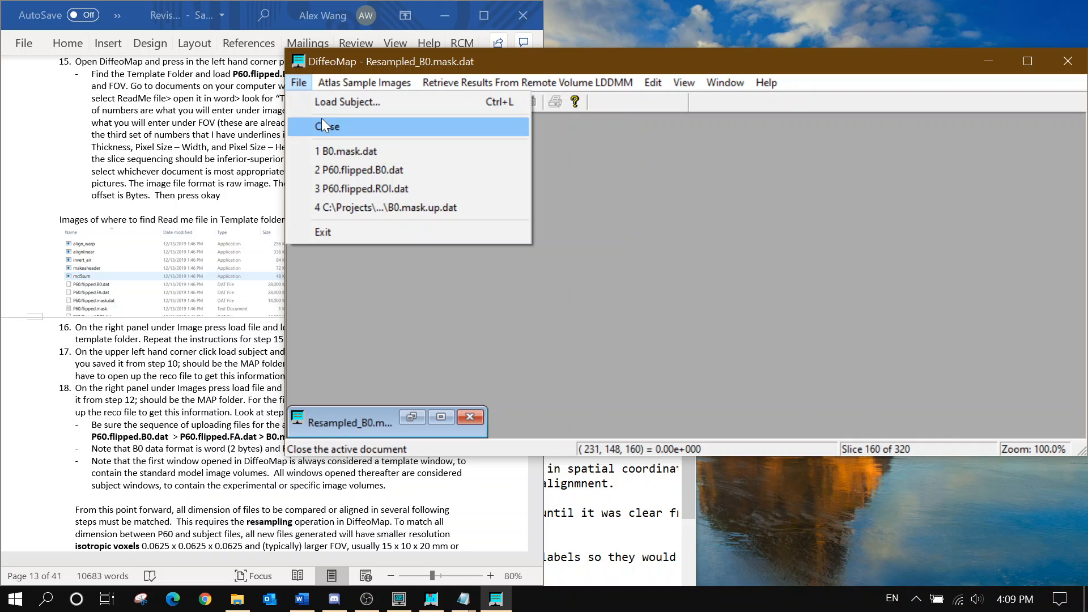
click(469, 418)
Choose P60.flipped.B0.dat from the Template folder as the new template image
click(299, 82)
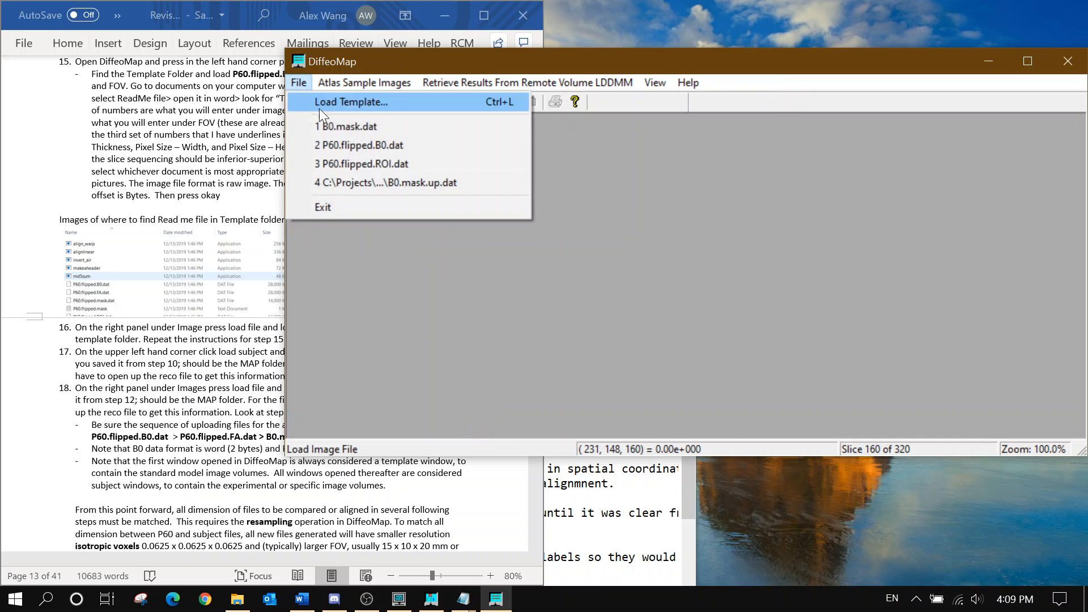
click(331, 106)
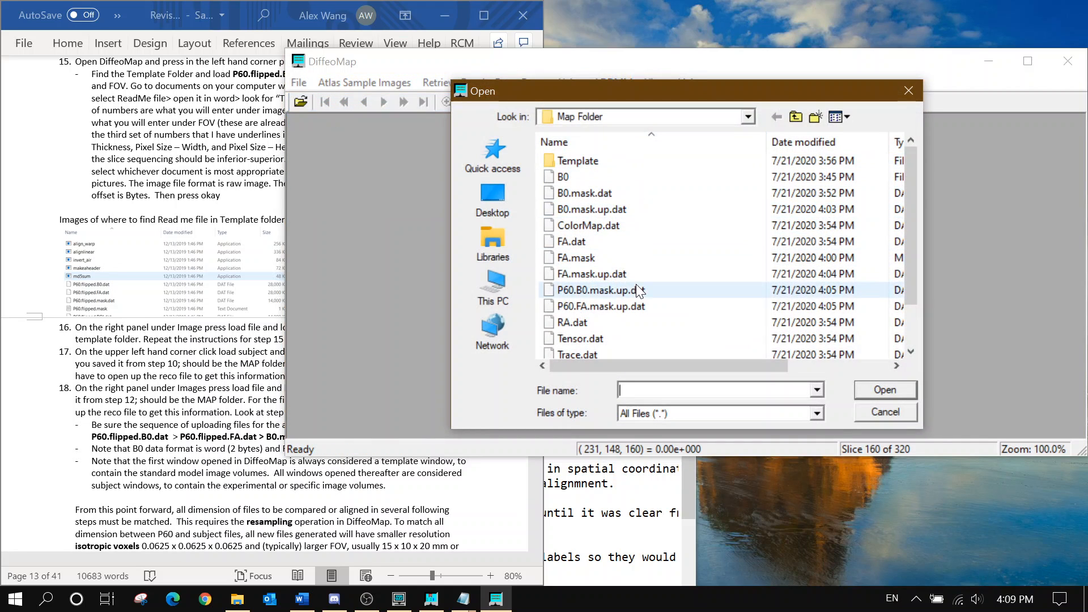
scroll(639, 310, down, 1)
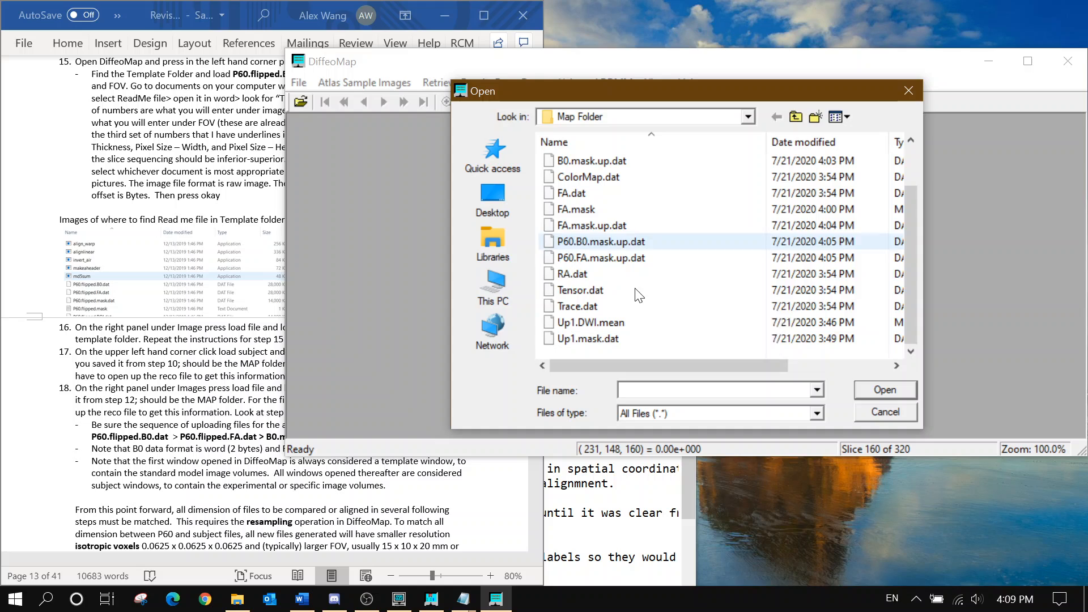
click(625, 244)
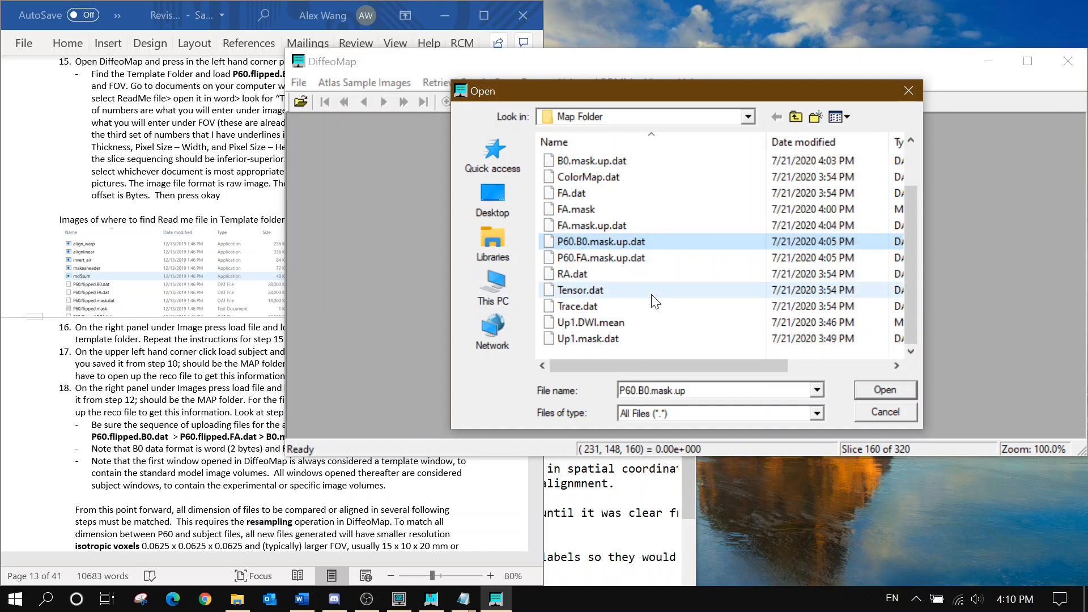
scroll(623, 226, up, 1)
click(612, 176)
double_click(610, 163)
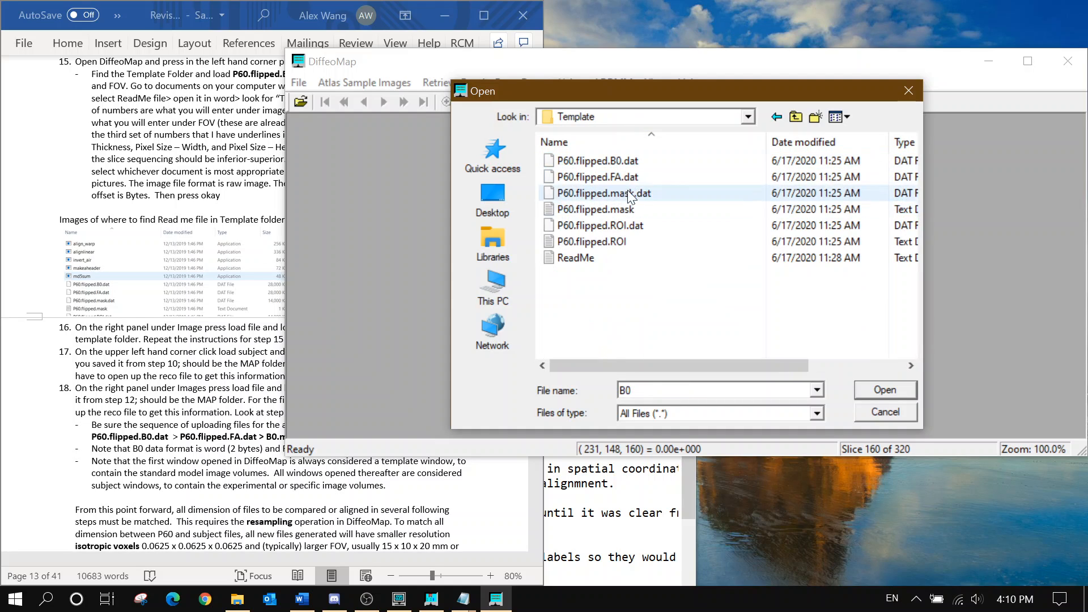
click(631, 163)
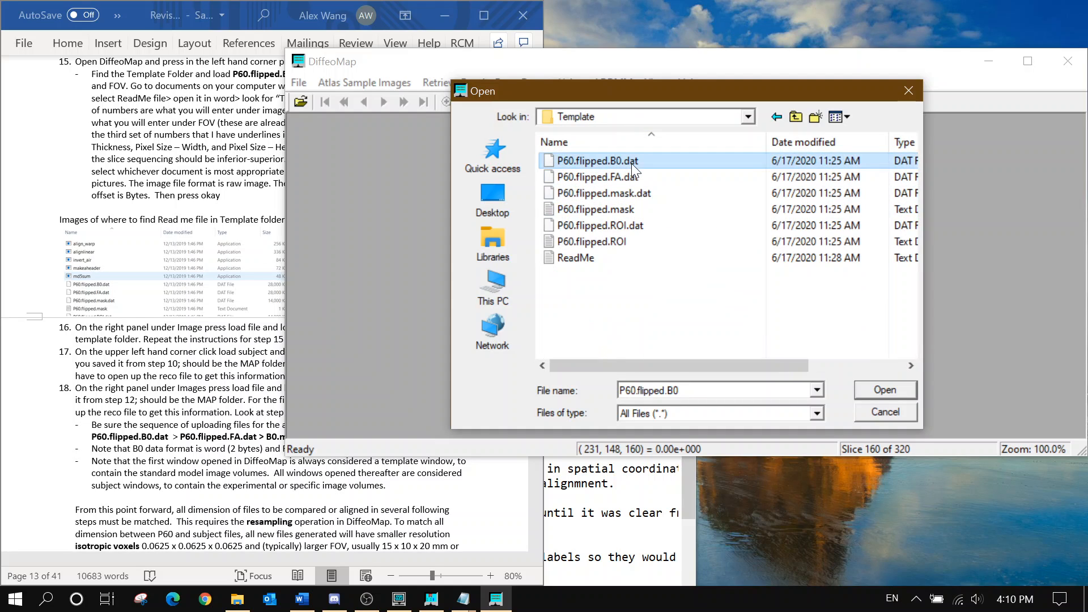
click(884, 390)
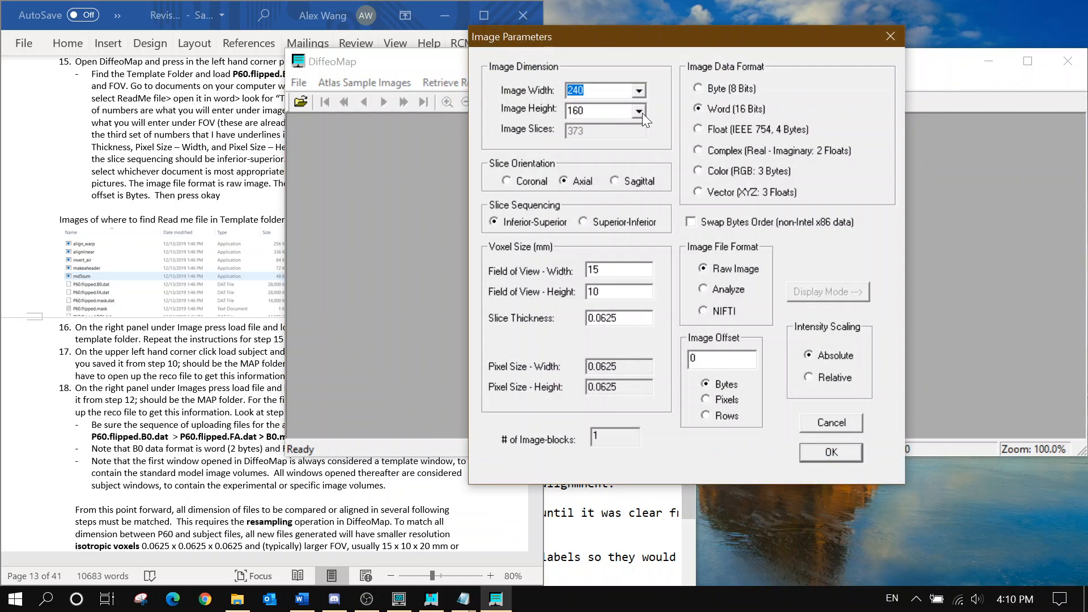
Set the template to 200 × 128 pixels, 4-byte float, with field of view width 0.0625
text(200)
key(Tab)
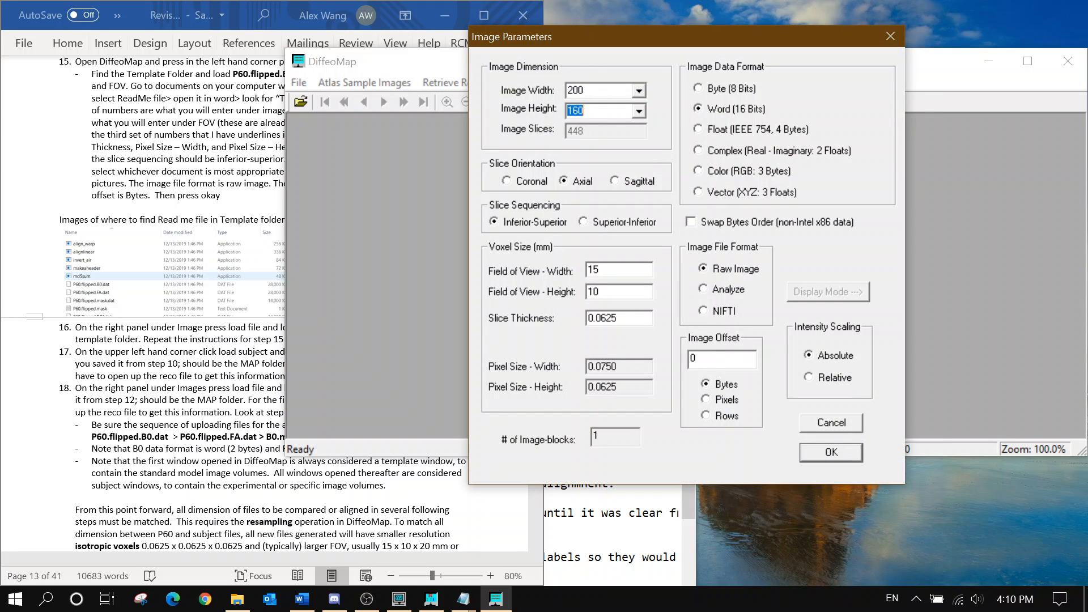
text(128)
click(727, 134)
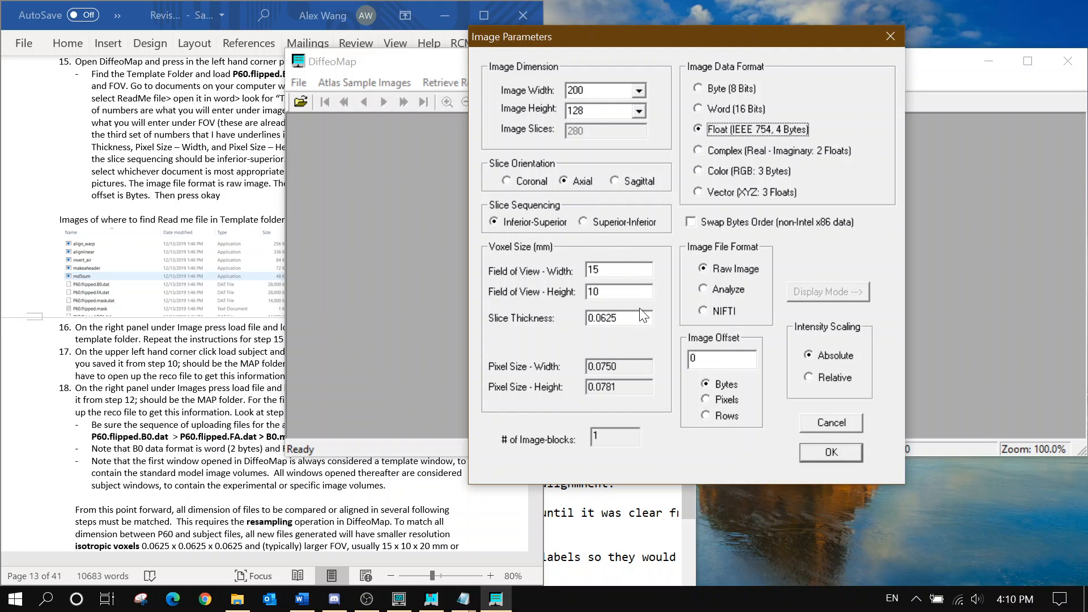
double_click(592, 270)
text(0.0)
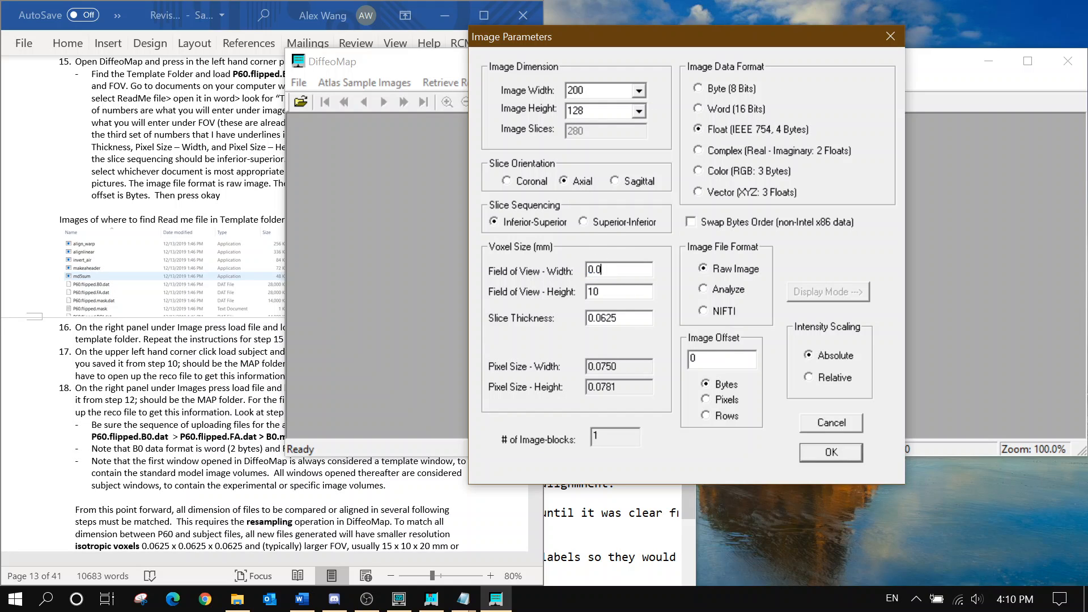
text(625)
drag(618, 270, 494, 286)
key(Tab)
text(0.0625)
Confirm the P60.flipped.B0.dat template, then add P60.flipped.FA.dat as a 4-byte float volume
click(829, 452)
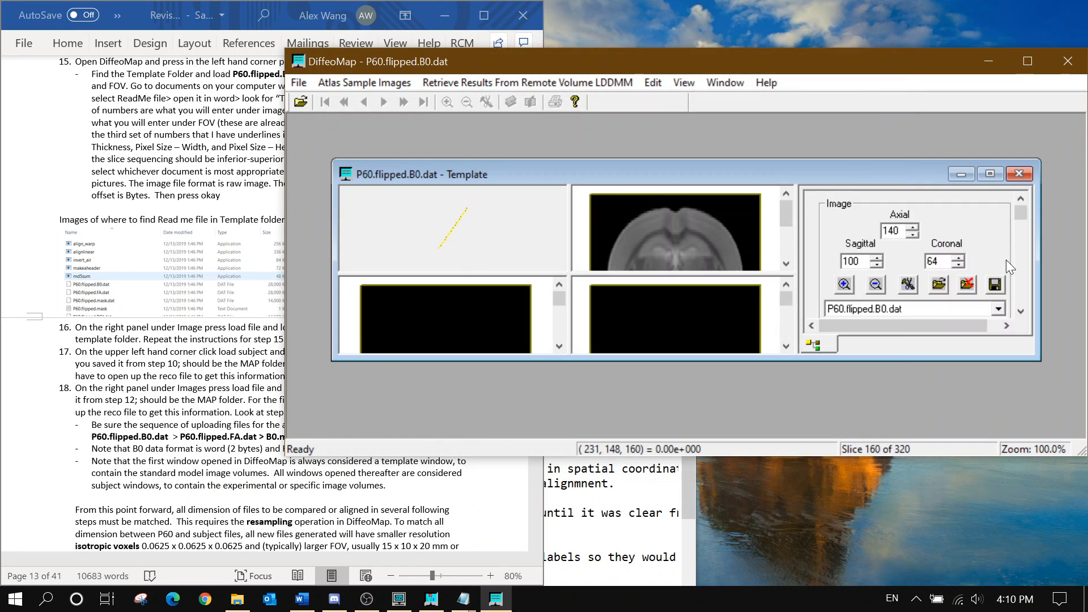
click(990, 174)
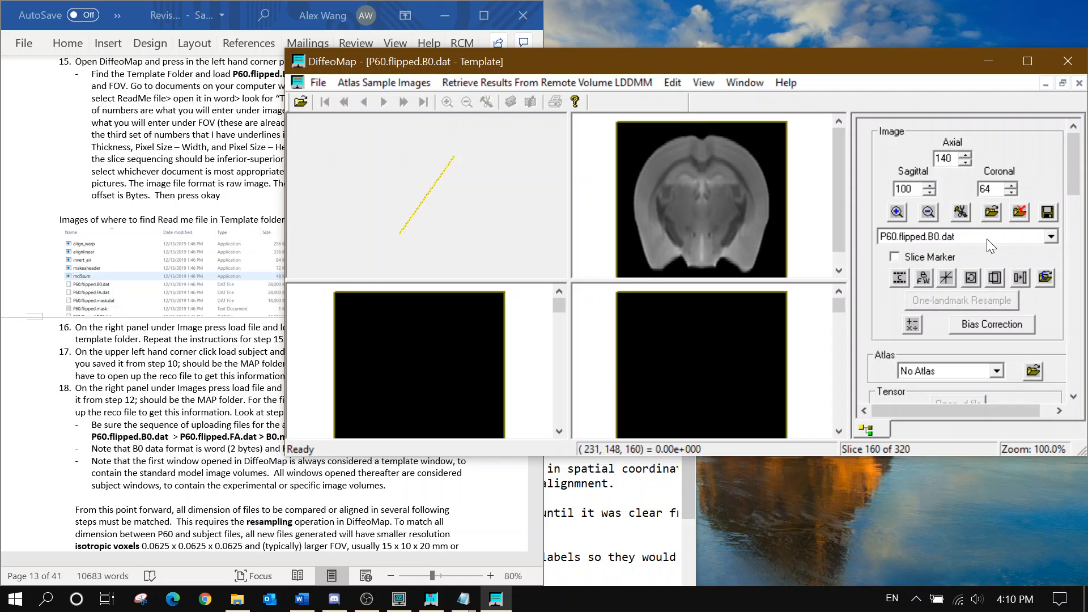
click(992, 213)
click(597, 177)
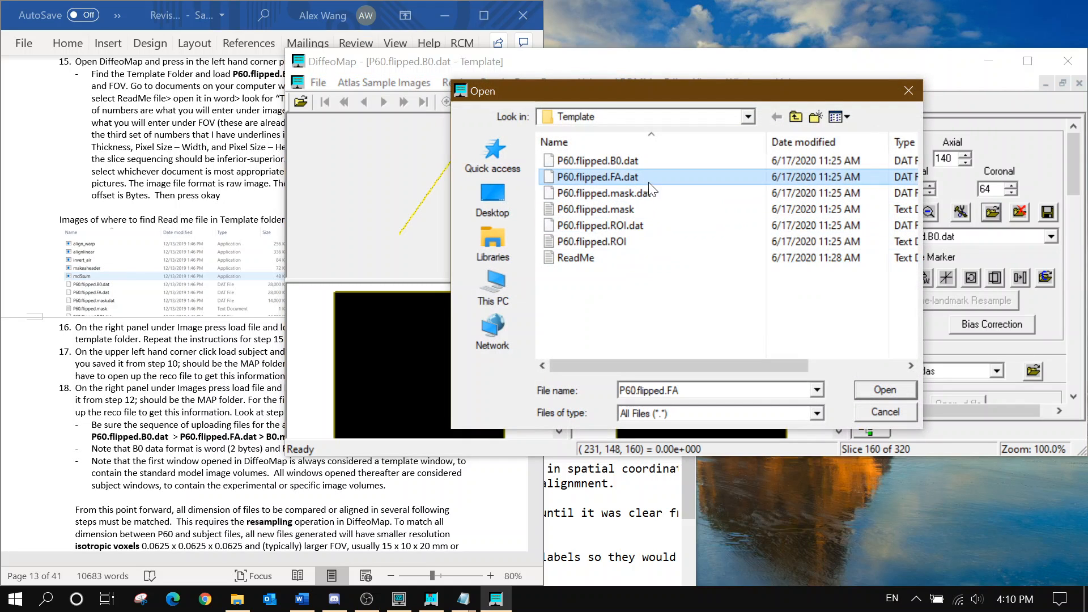
click(880, 391)
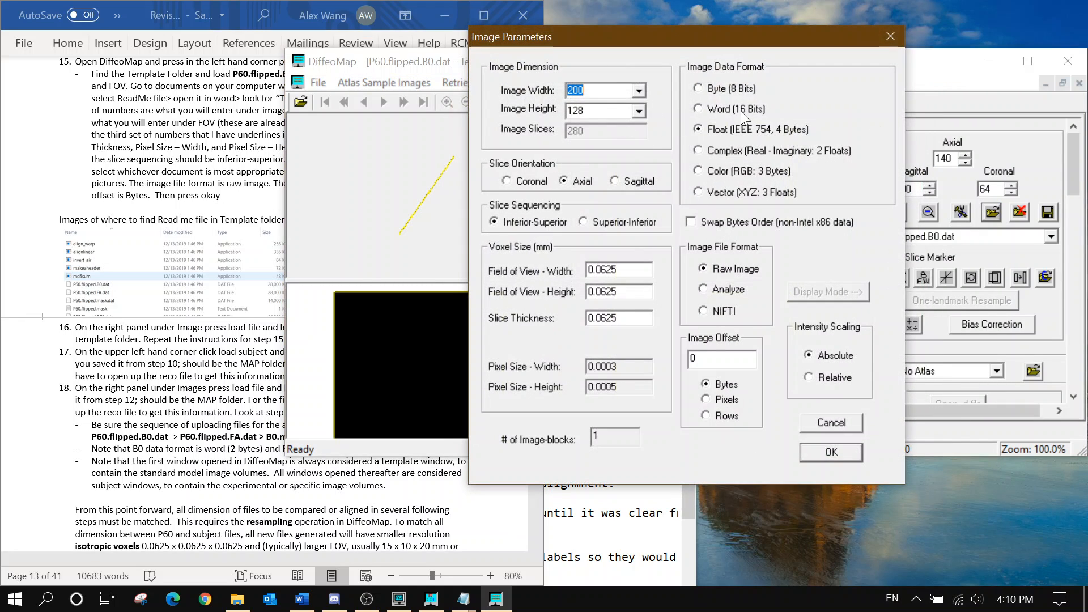
click(697, 130)
click(809, 454)
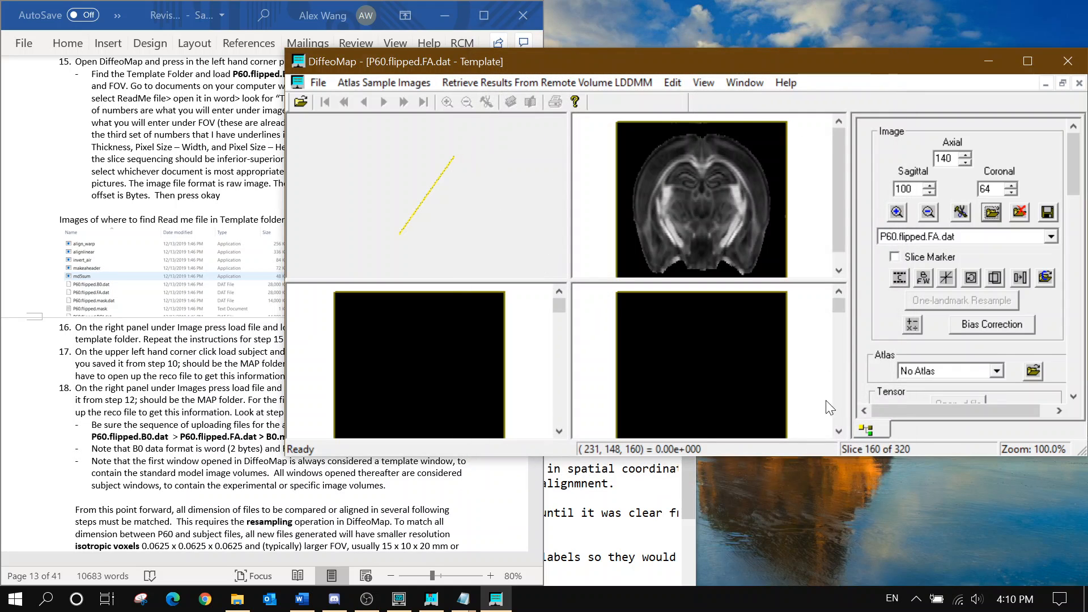
Restore the template window and open B0.mask.dat from Map Folder as the subject
click(1063, 84)
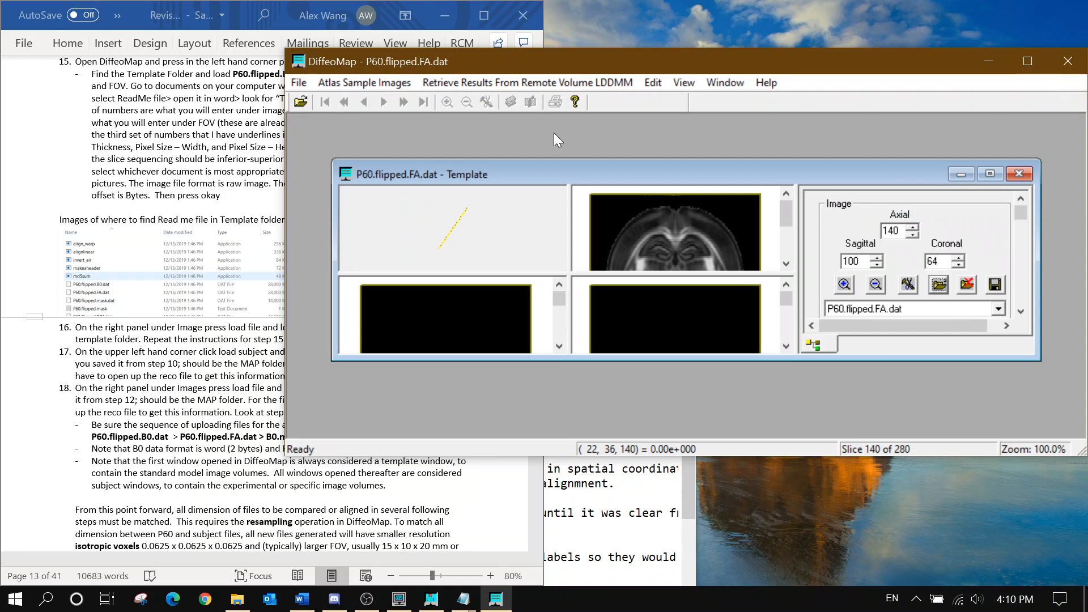
click(305, 85)
click(334, 102)
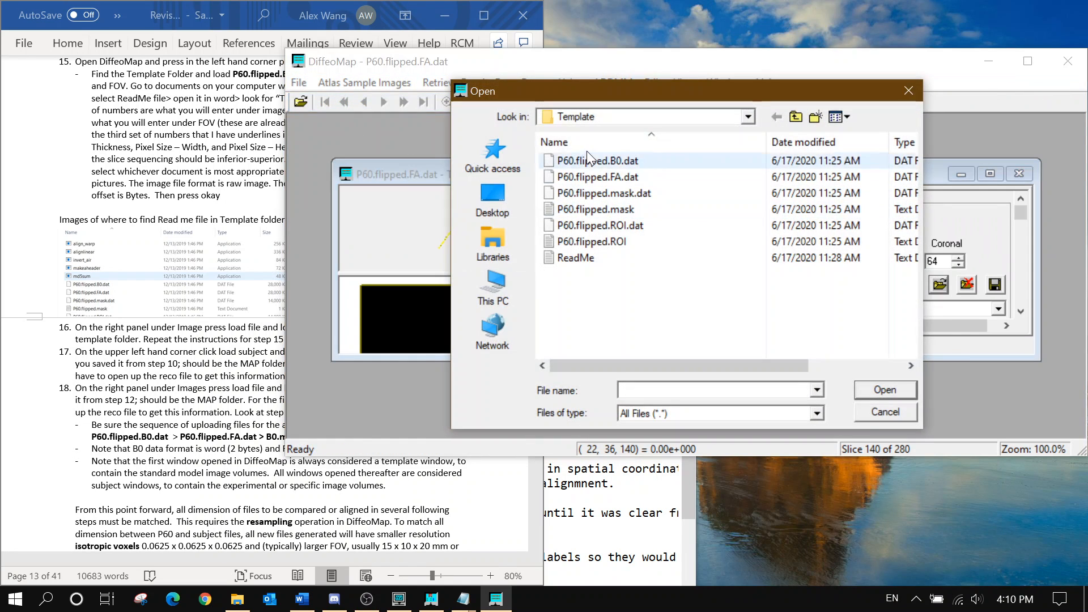
click(575, 119)
click(673, 432)
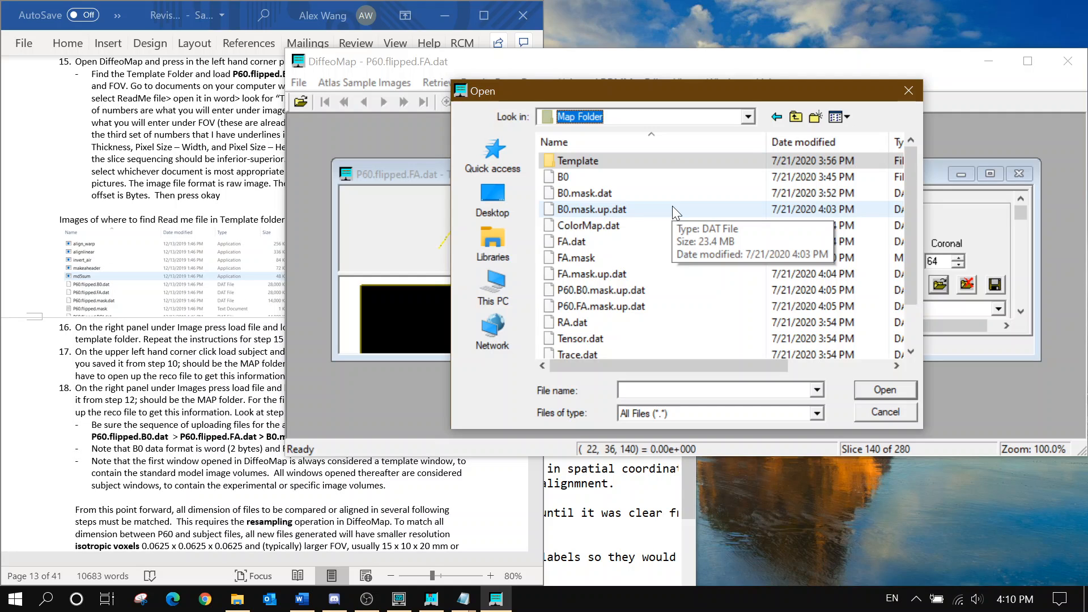
click(641, 190)
click(234, 404)
scroll(233, 404, down, 1)
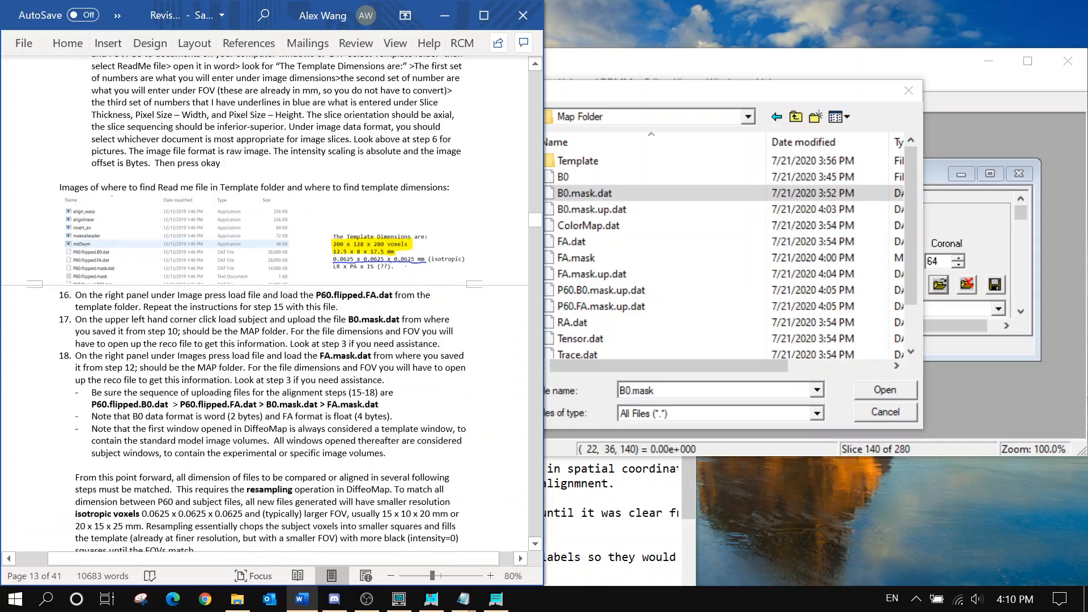
scroll(264, 306, up, 5)
scroll(264, 306, down, 16)
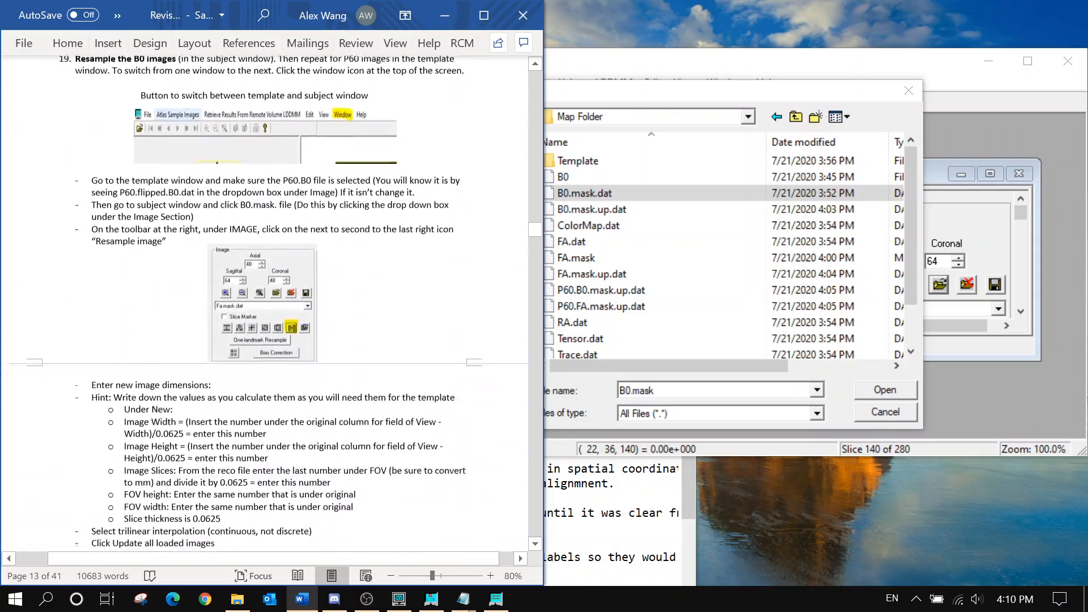
scroll(264, 306, up, 10)
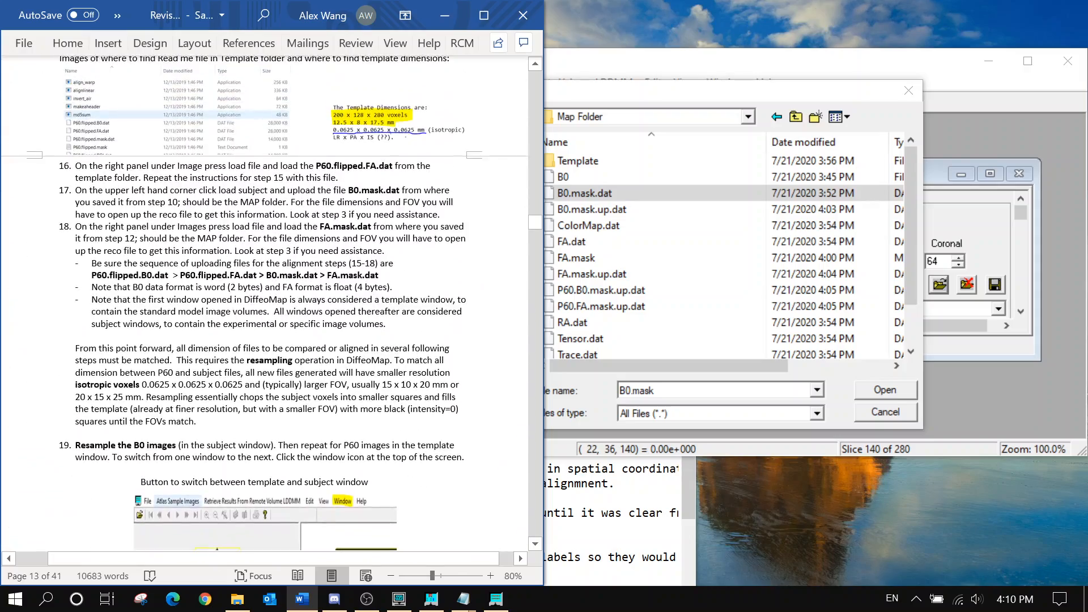
click(582, 194)
click(889, 390)
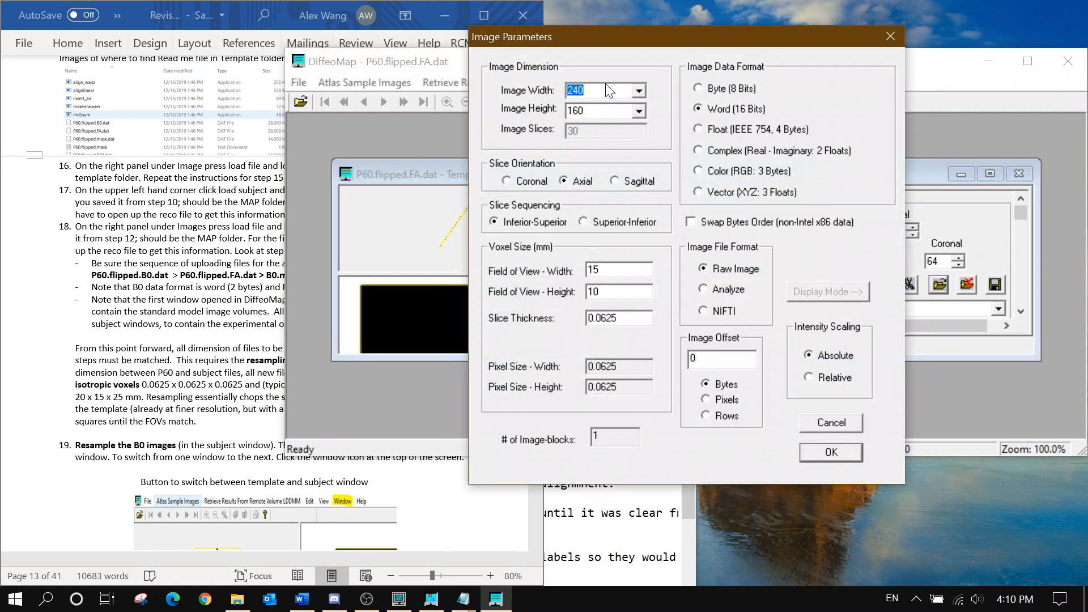
Load B0.mask.dat at 128 × 96 pixels with slice thickness 0.2083
text(128)
key(Tab)
text(96)
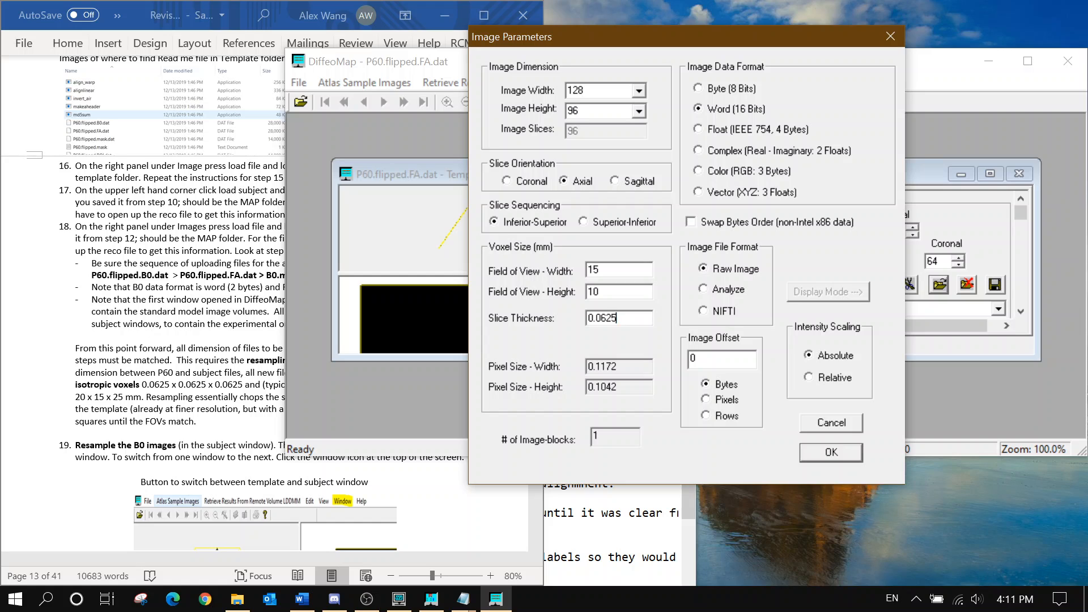
drag(619, 319, 551, 321)
text(0.208333)
click(832, 452)
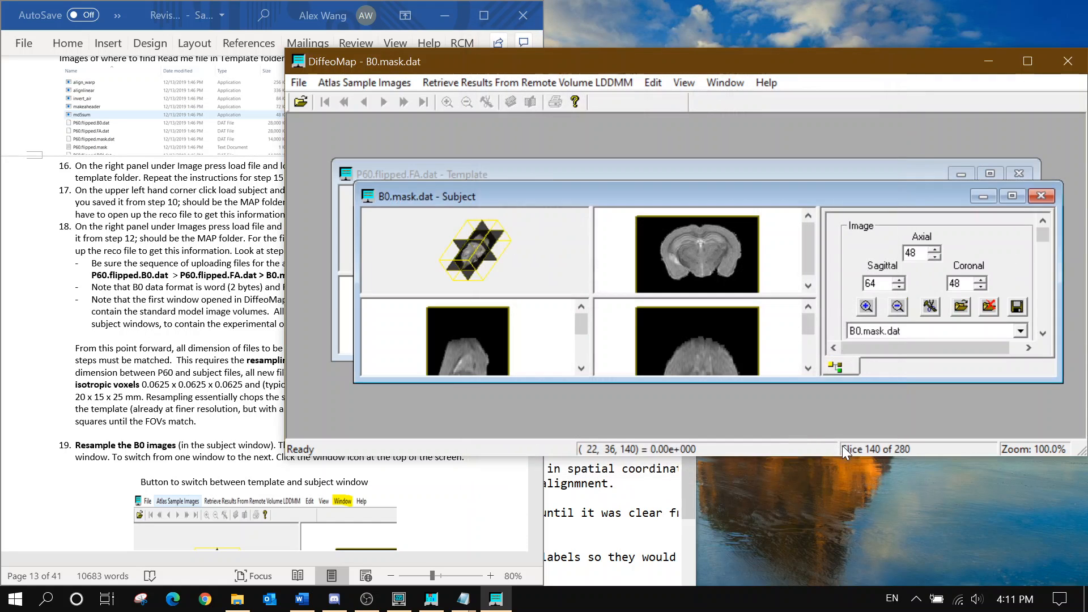
Add the FA mask to the subject as a float volume and bring the template window forward
click(960, 306)
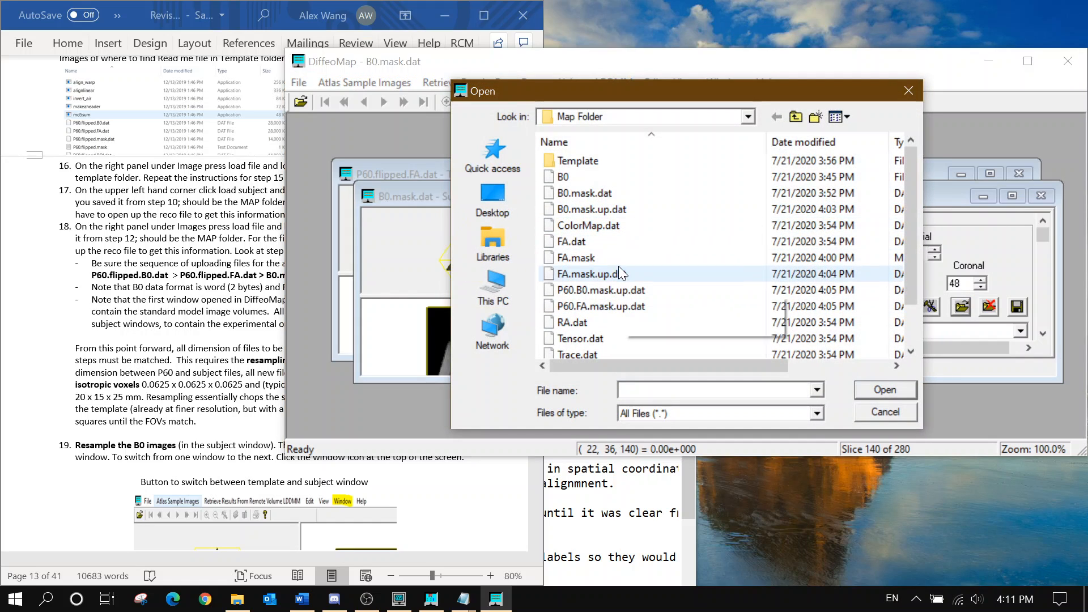
click(623, 276)
click(913, 389)
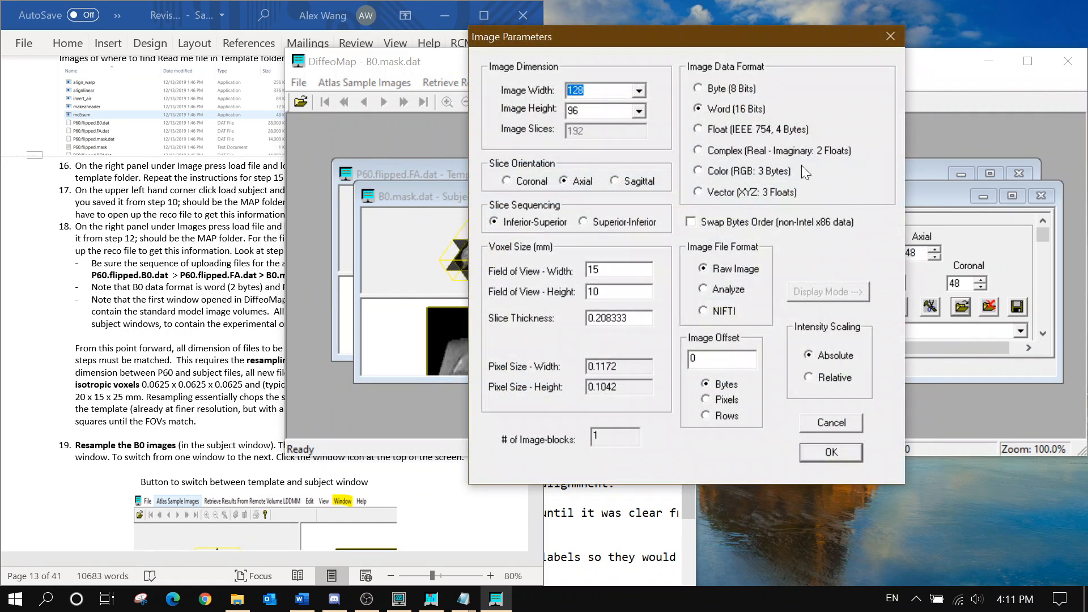
click(753, 128)
click(818, 452)
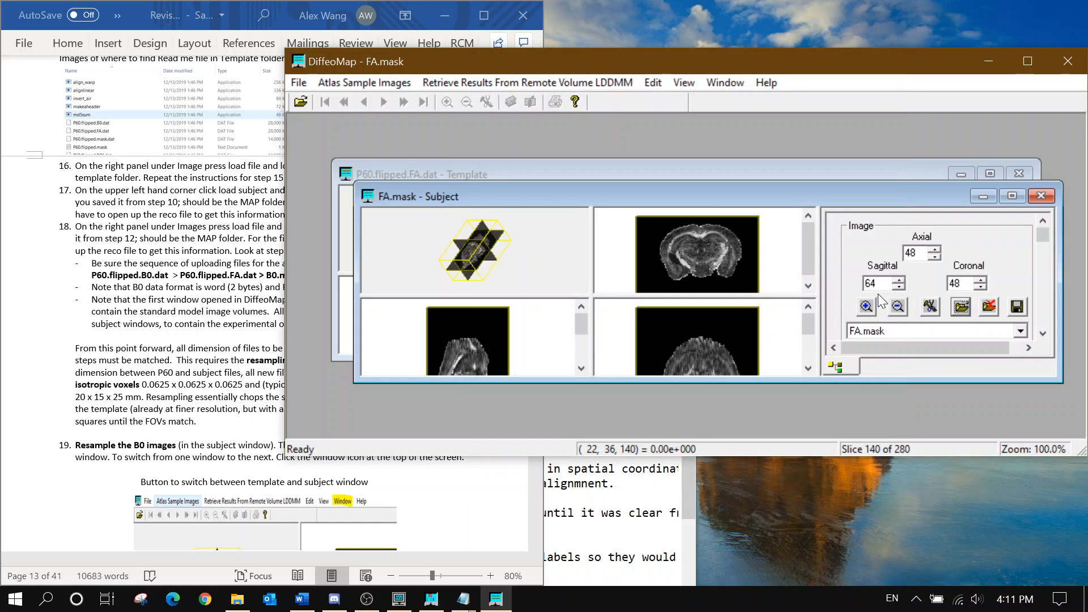
scroll(913, 328, up, 1)
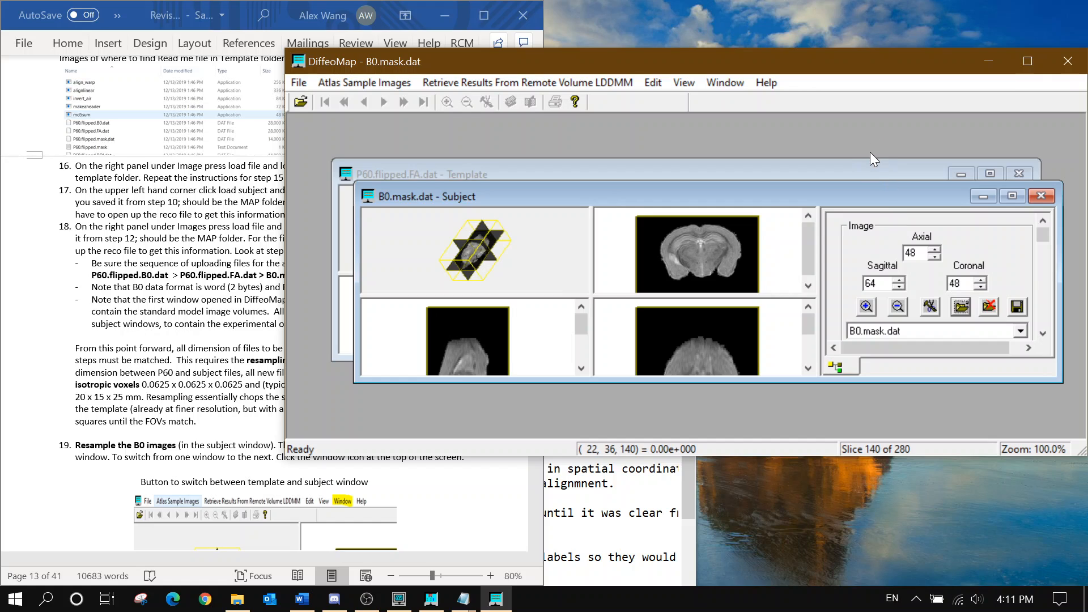
click(875, 172)
scroll(922, 315, up, 1)
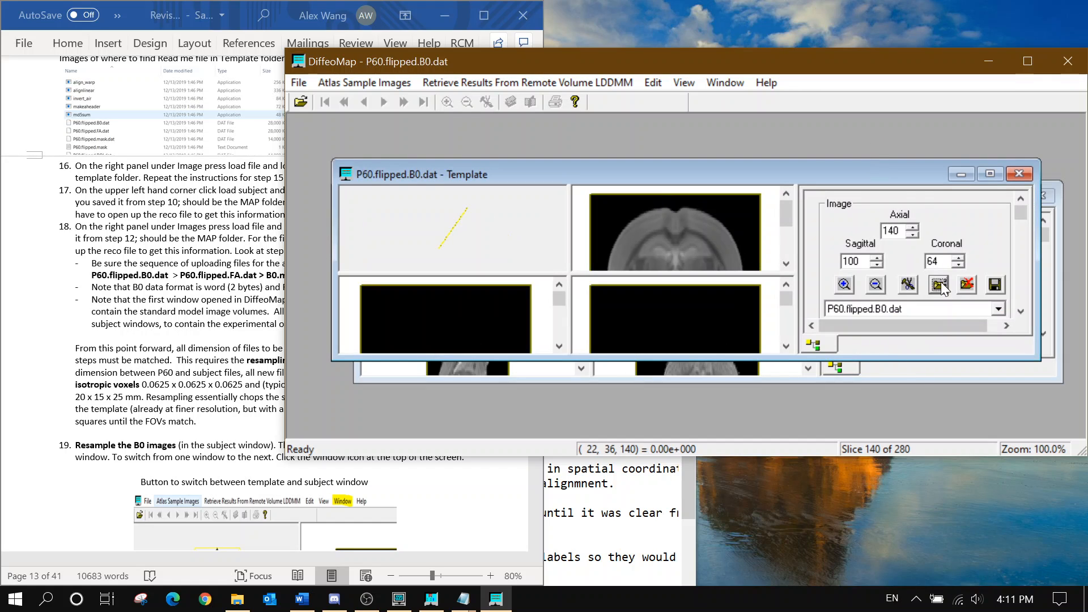
Check the resampling instructions, reposition the Template window, and open Resample Image for P60.flipped.B0.dat
click(990, 174)
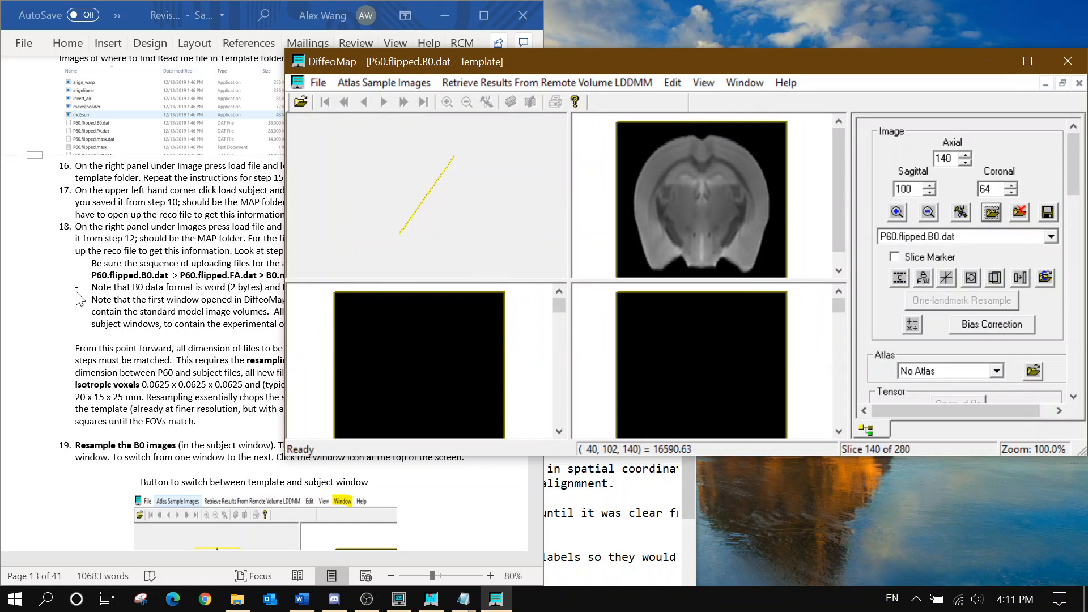
click(154, 314)
scroll(272, 306, down, 9)
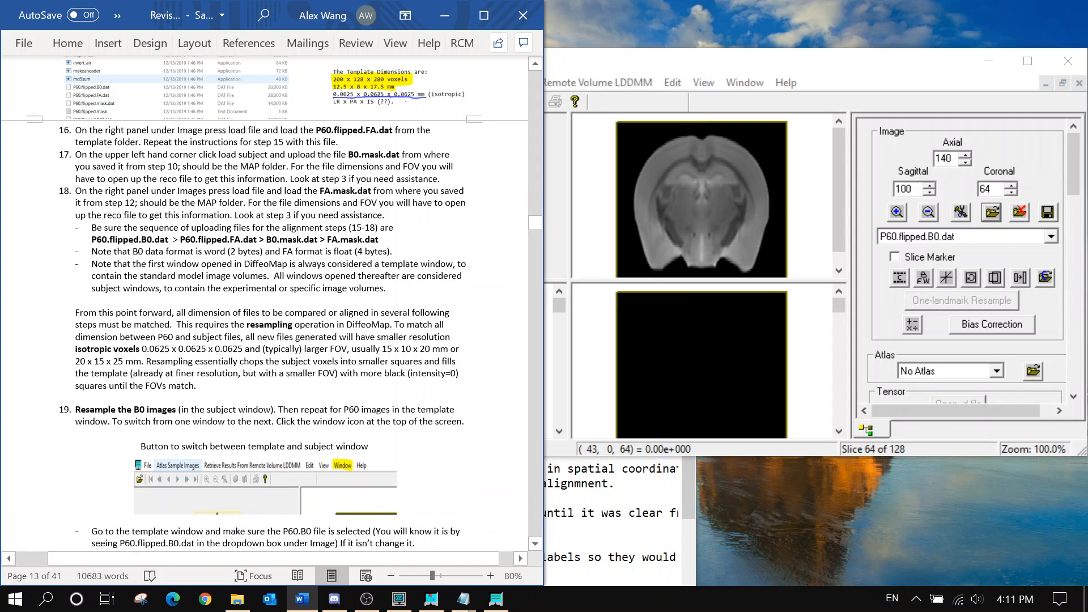
scroll(265, 305, down, 15)
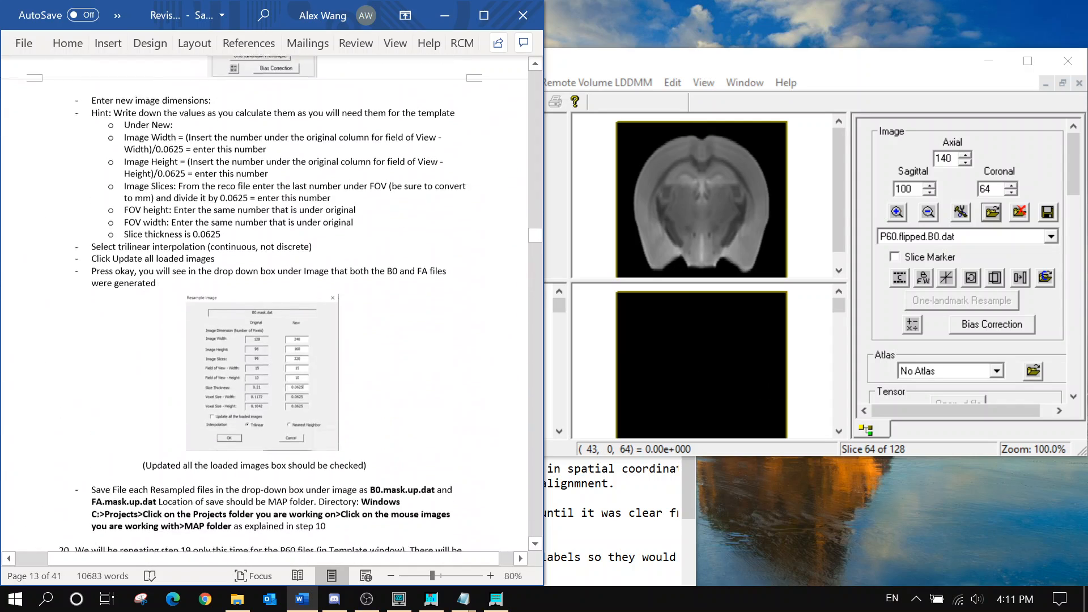
scroll(265, 303, down, 2)
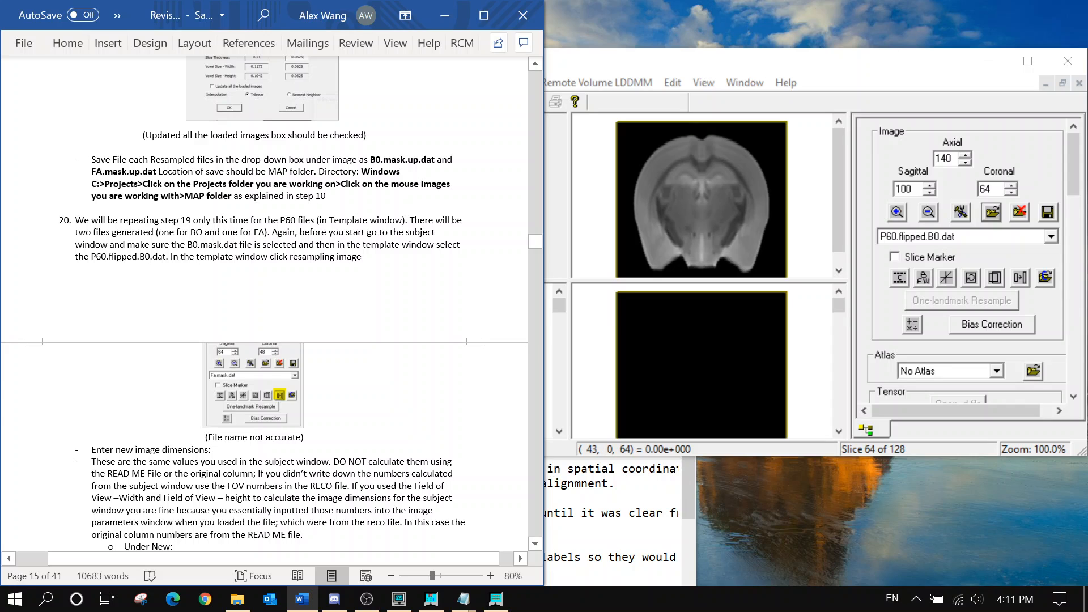
click(963, 94)
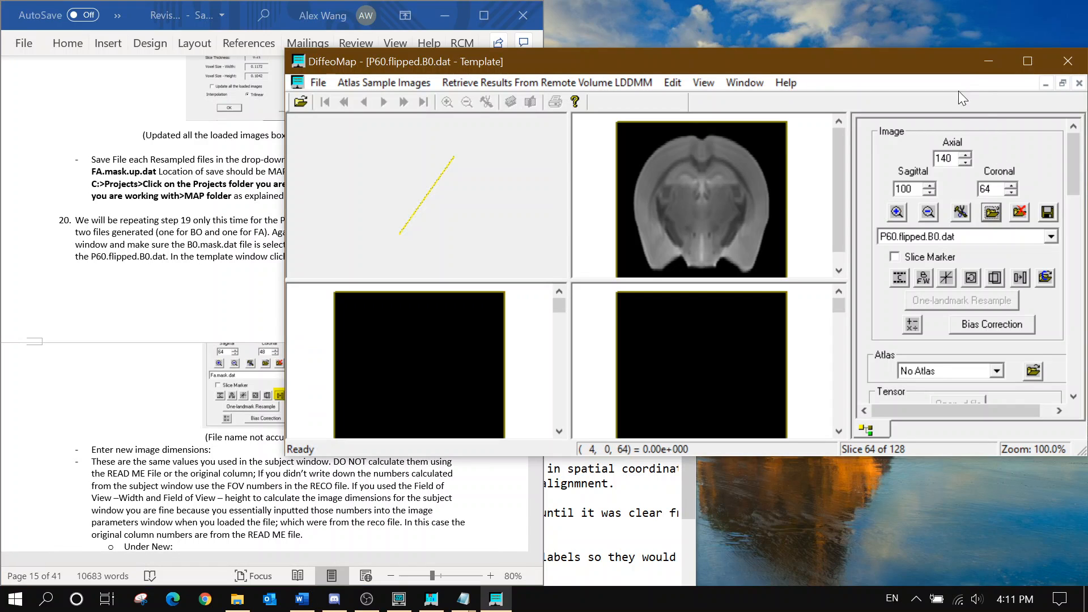
click(1062, 83)
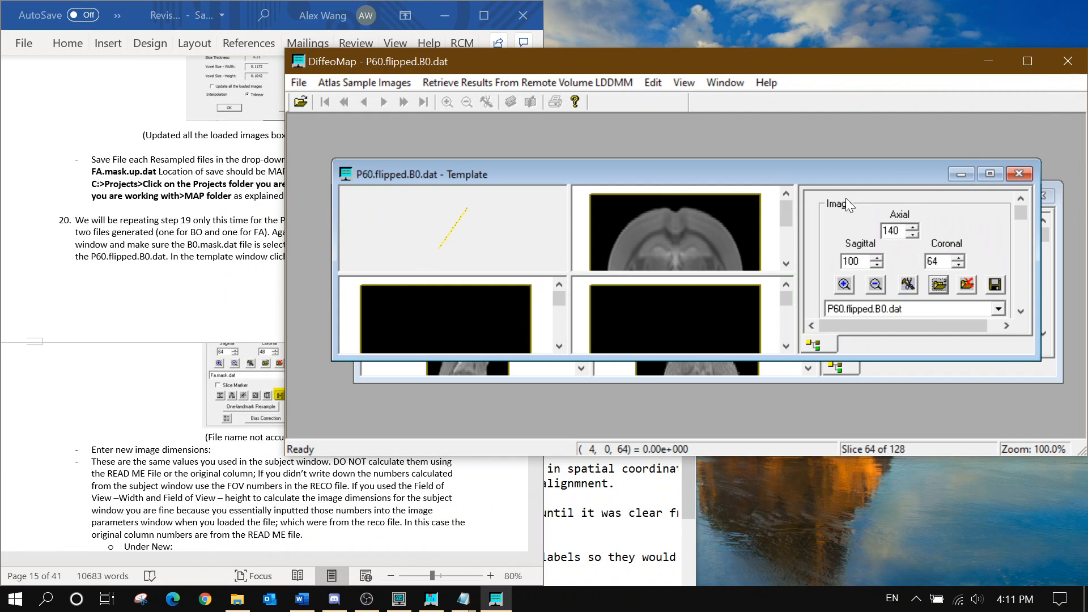
drag(826, 179, 776, 137)
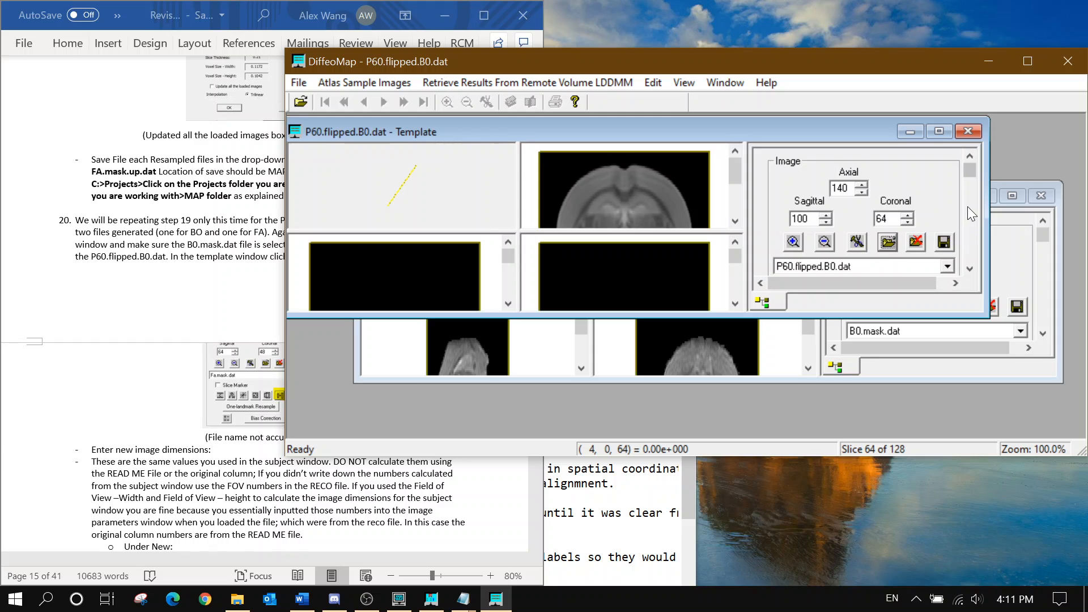
scroll(970, 185, down, 2)
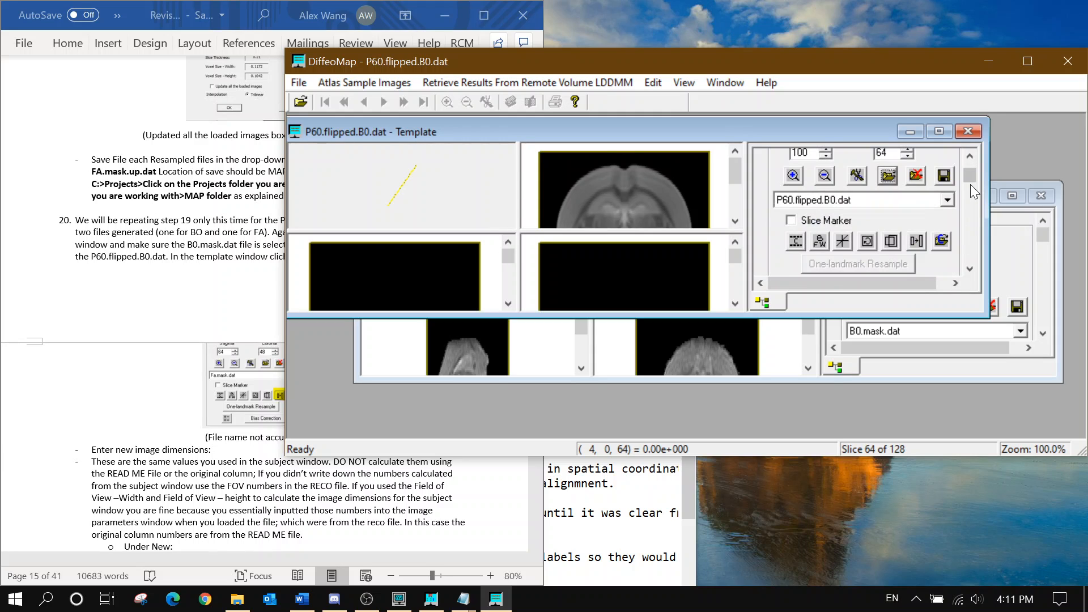
click(916, 240)
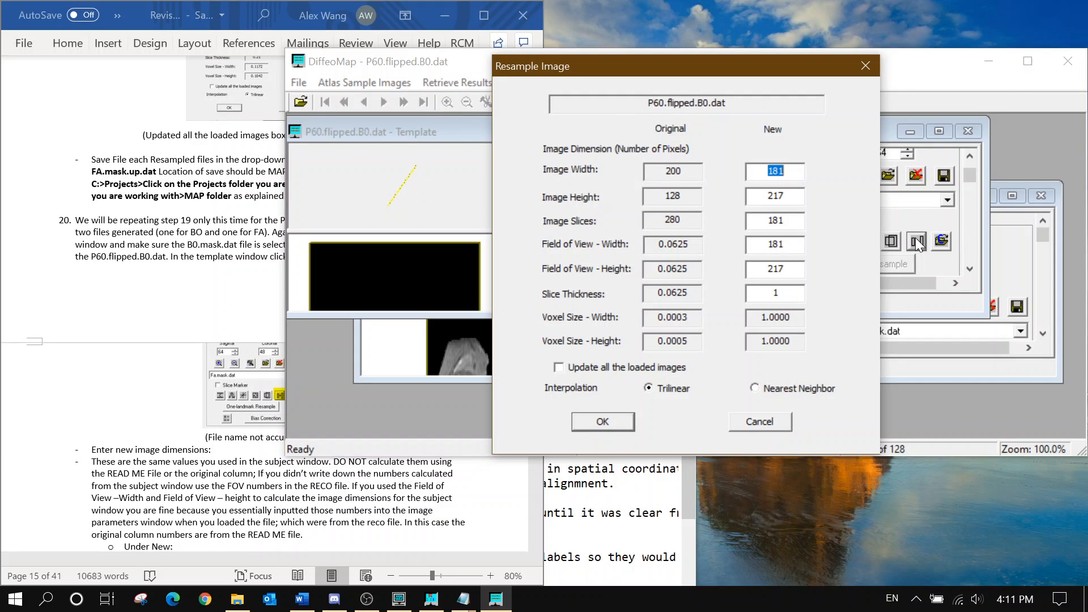
Enter new resample dimensions of 240 wide, 160 high and 320 slices for P60.flipped.B0.dat
click(119, 298)
scroll(226, 316, down, 12)
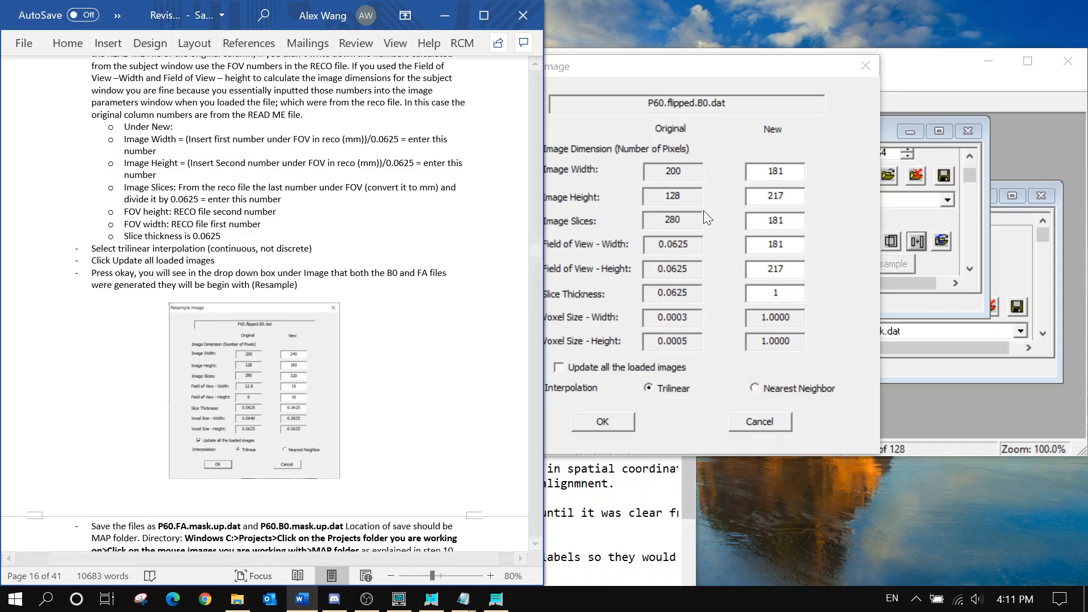
click(783, 185)
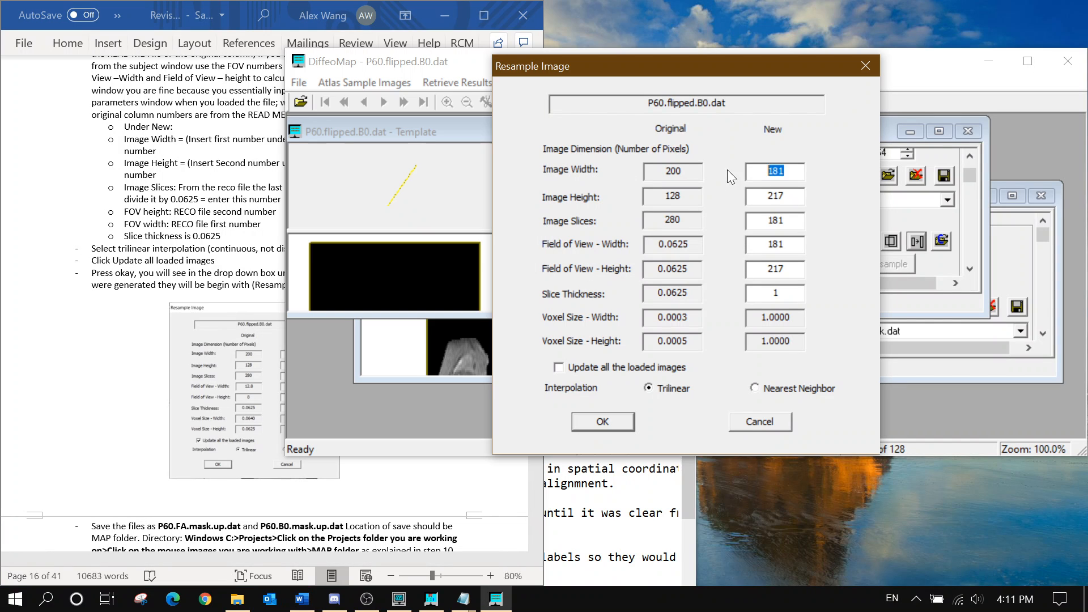
text(240)
key(Tab)
text(160)
key(Tab)
text(320)
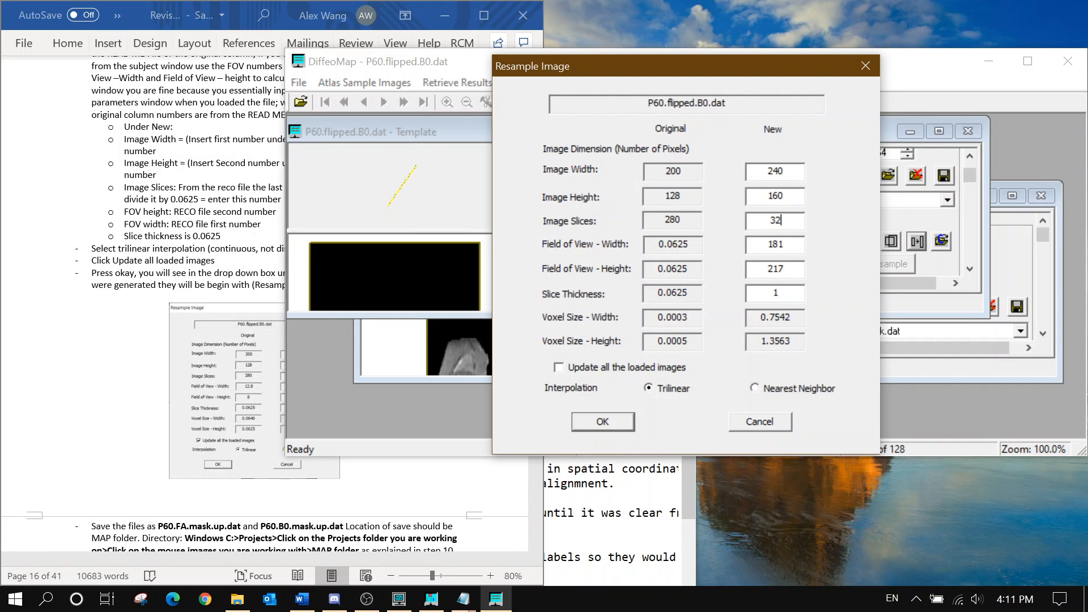
key(Tab)
click(464, 599)
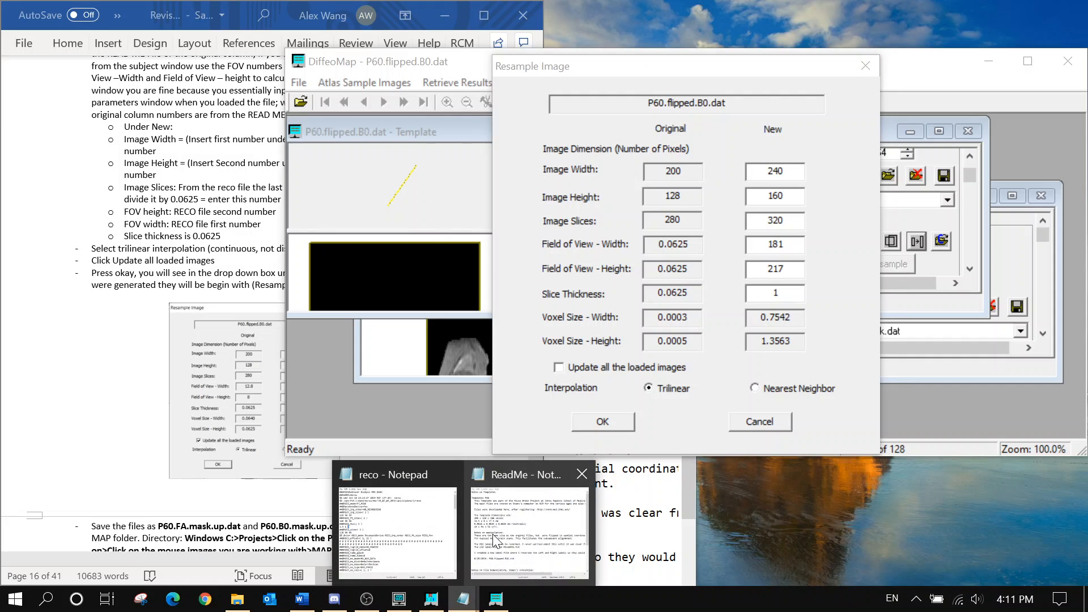
Bring up the reco parameter file in Notepad and position it clear of the resample fields
click(417, 545)
click(531, 426)
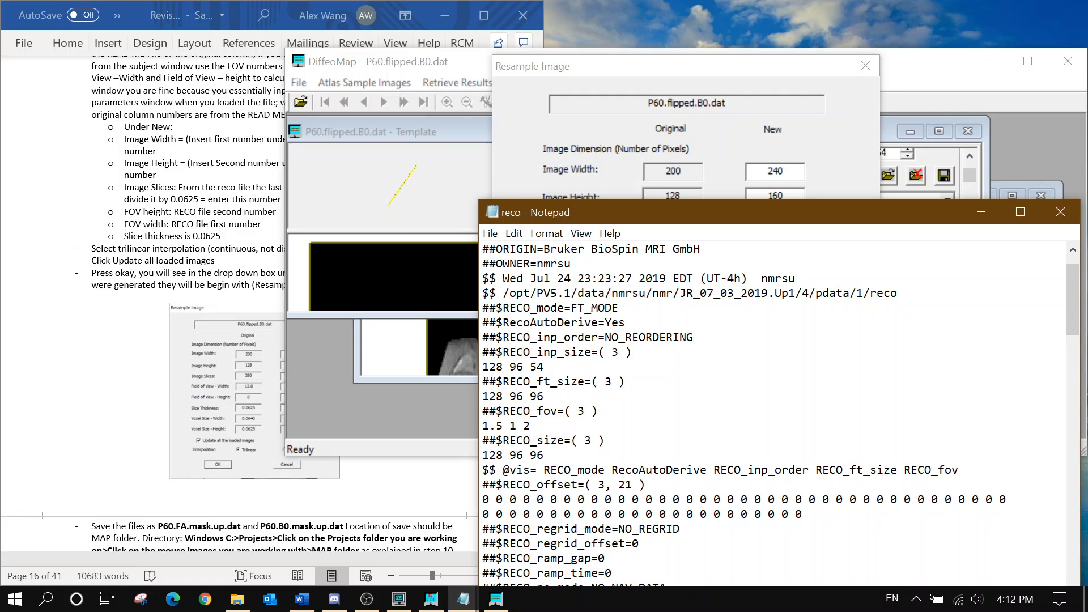
drag(722, 221, 717, 387)
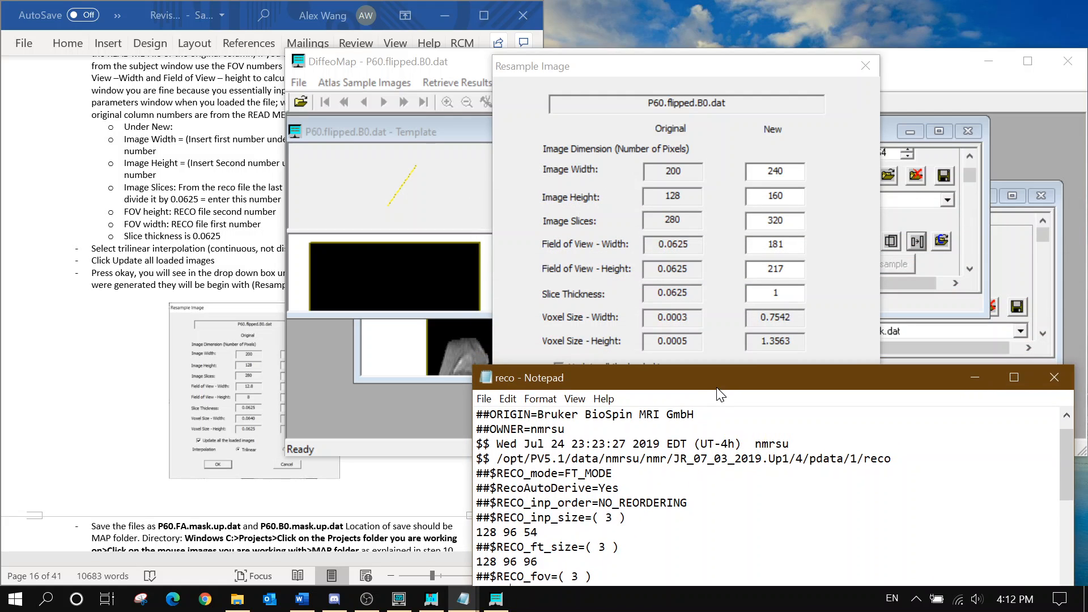
drag(717, 388, 718, 288)
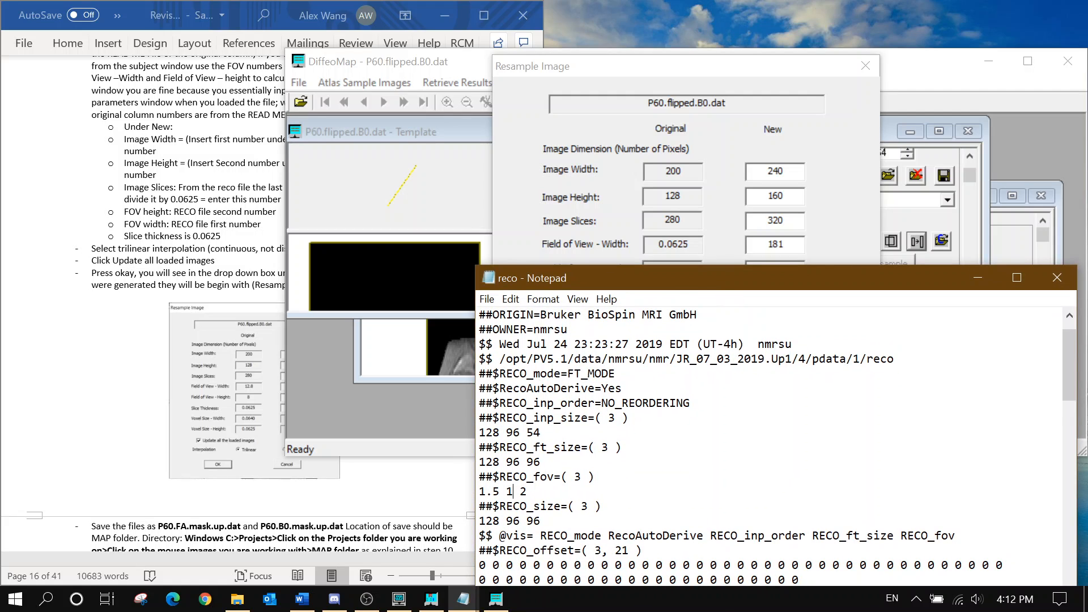
Enter field of view 15 × 10 and slice thickness 0.0625, and resample all loaded images
click(830, 228)
key(Tab)
text(10)
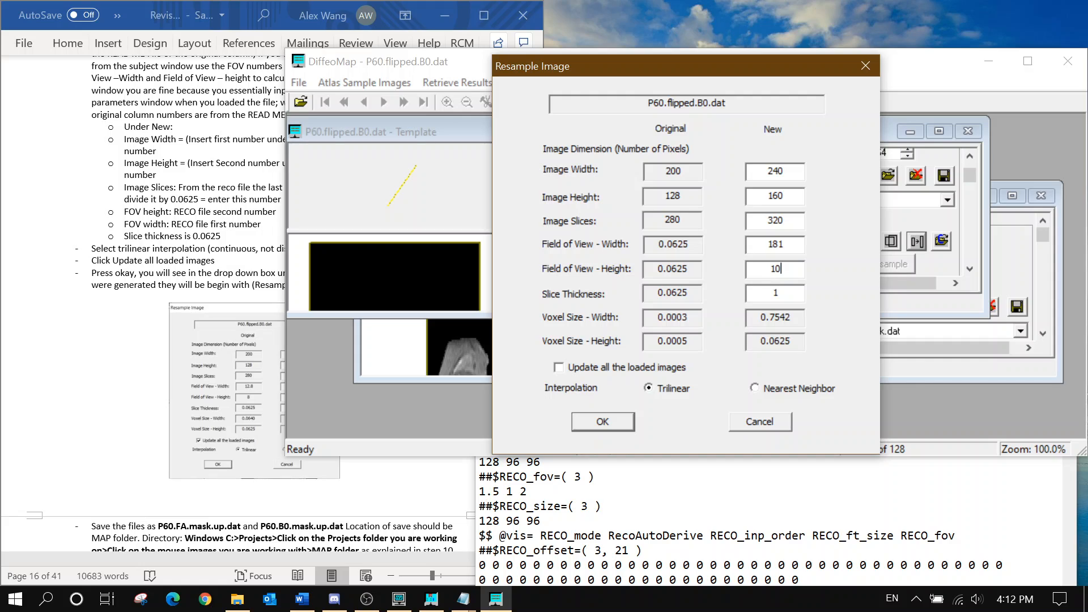
key(shift+Tab)
text(15)
key(Tab)
key(Tab)
text(0.0625)
click(684, 369)
click(594, 419)
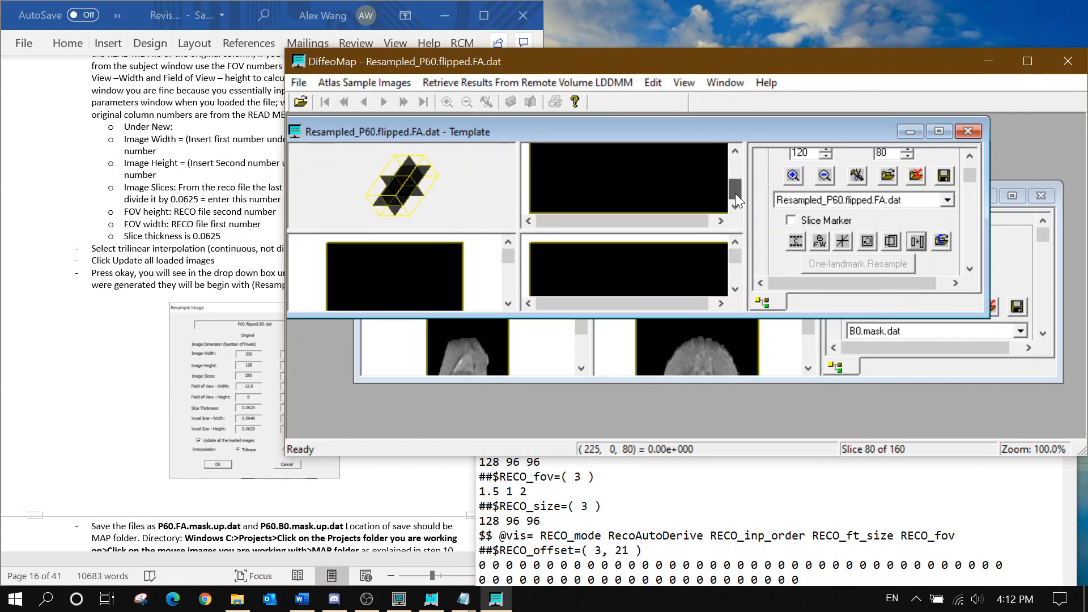
Maximize the template window and close the original P60.flipped.B0.dat and the other unresampled image
click(935, 131)
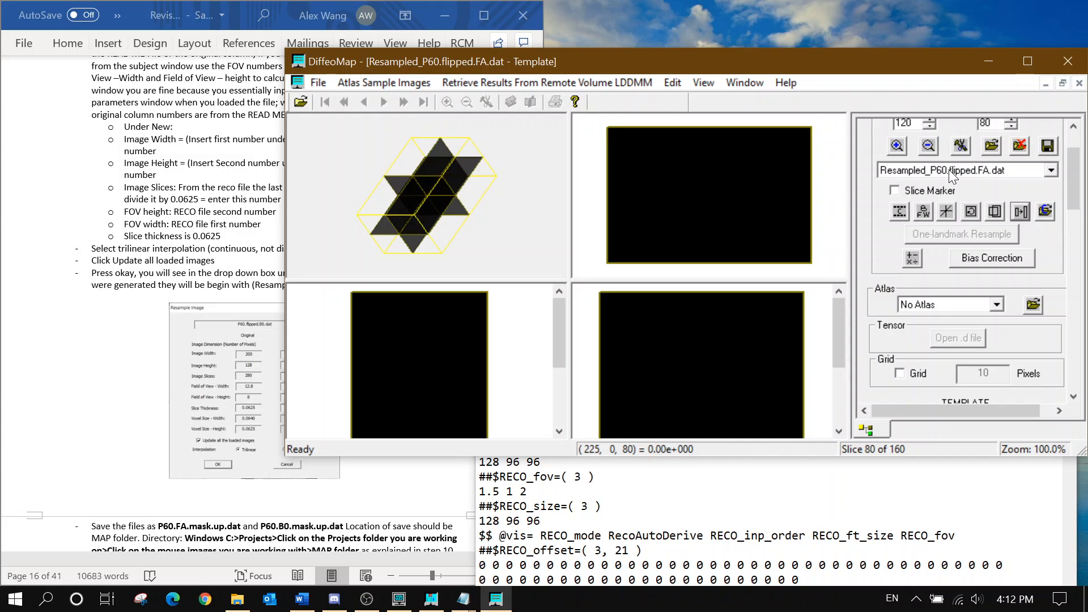
scroll(949, 170, up, 3)
scroll(948, 169, up, 1)
scroll(949, 169, down, 1)
scroll(948, 169, down, 2)
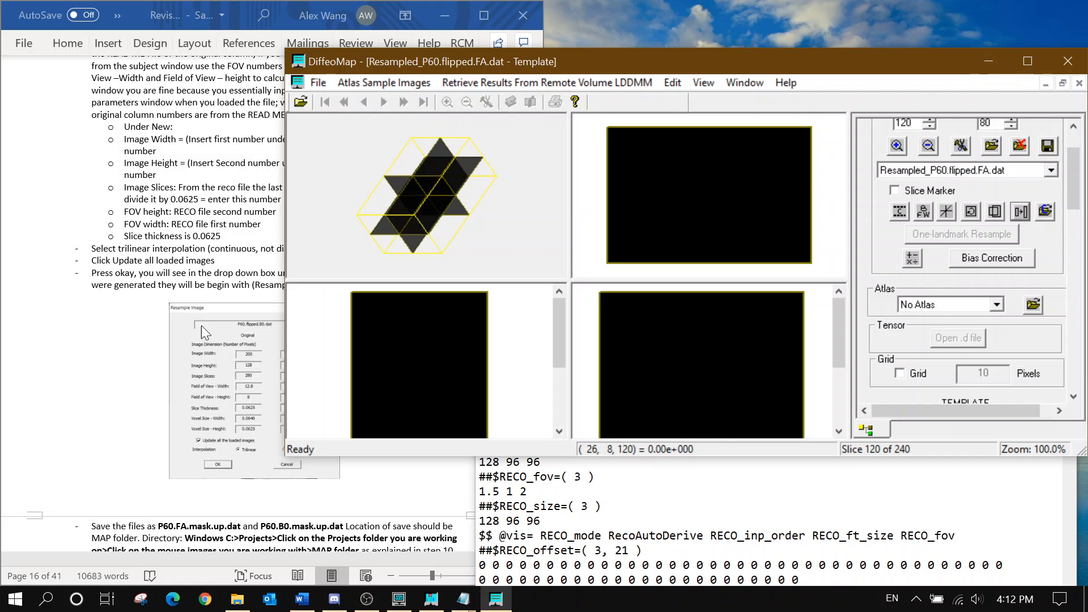
click(249, 249)
scroll(324, 211, down, 8)
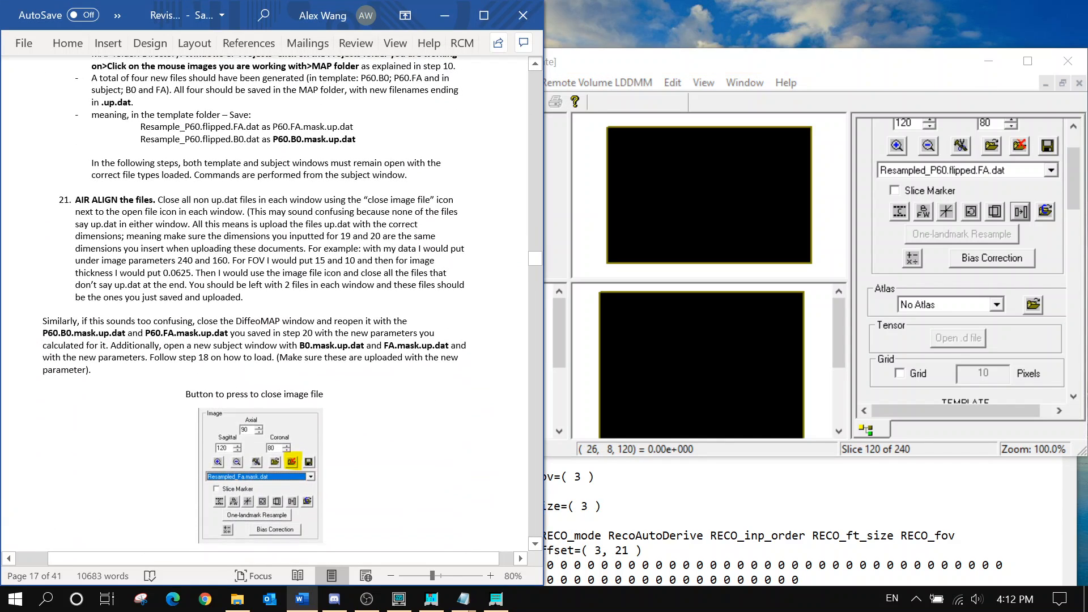
click(940, 174)
click(986, 179)
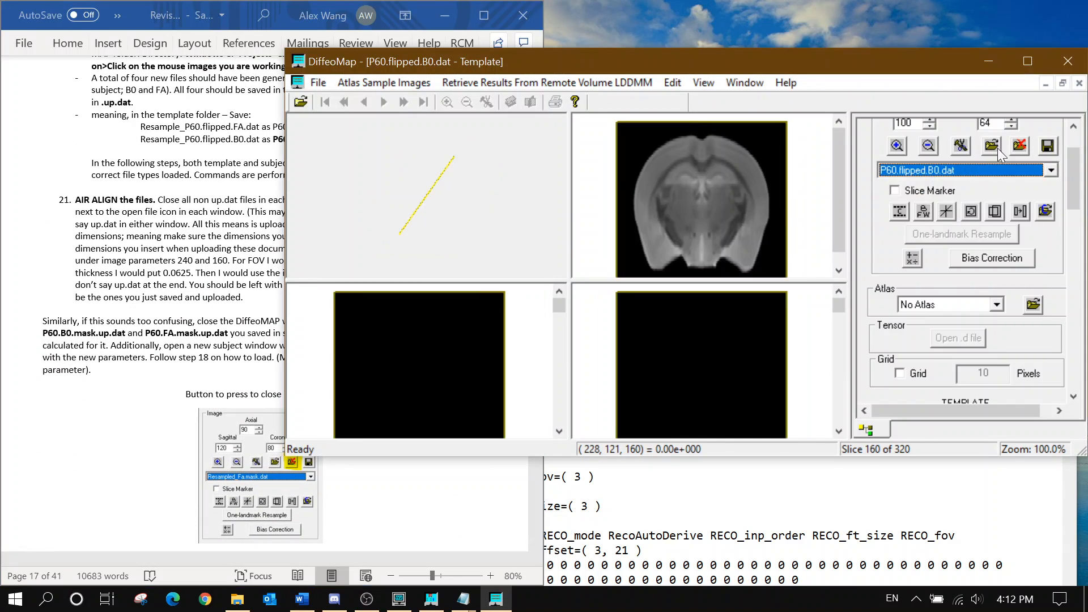
click(1019, 146)
click(1020, 145)
Minimize the template and maximize the B0.mask.dat subject window, keeping B0.mask.dat selected
click(1045, 83)
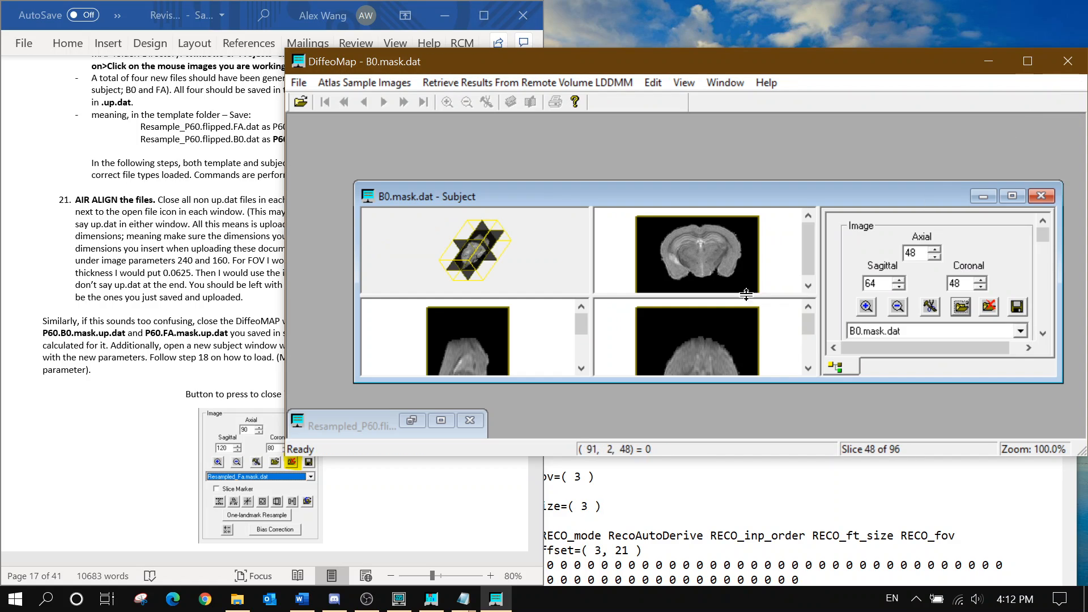
click(1013, 196)
click(948, 240)
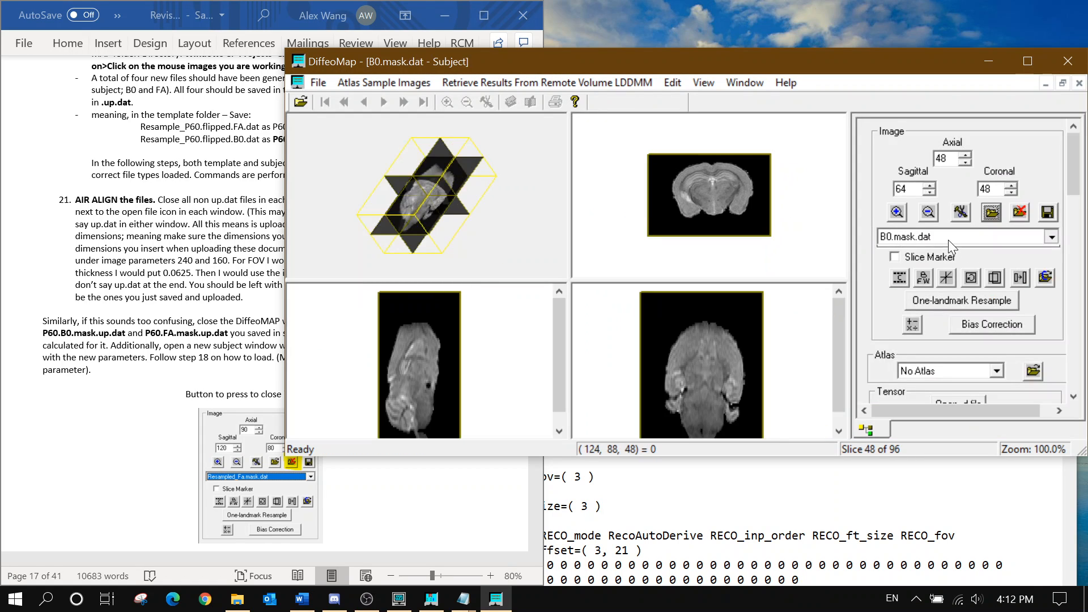
click(962, 250)
Open B0.mask.up.dat from Map Folder and set its size to 240 × 160
click(991, 211)
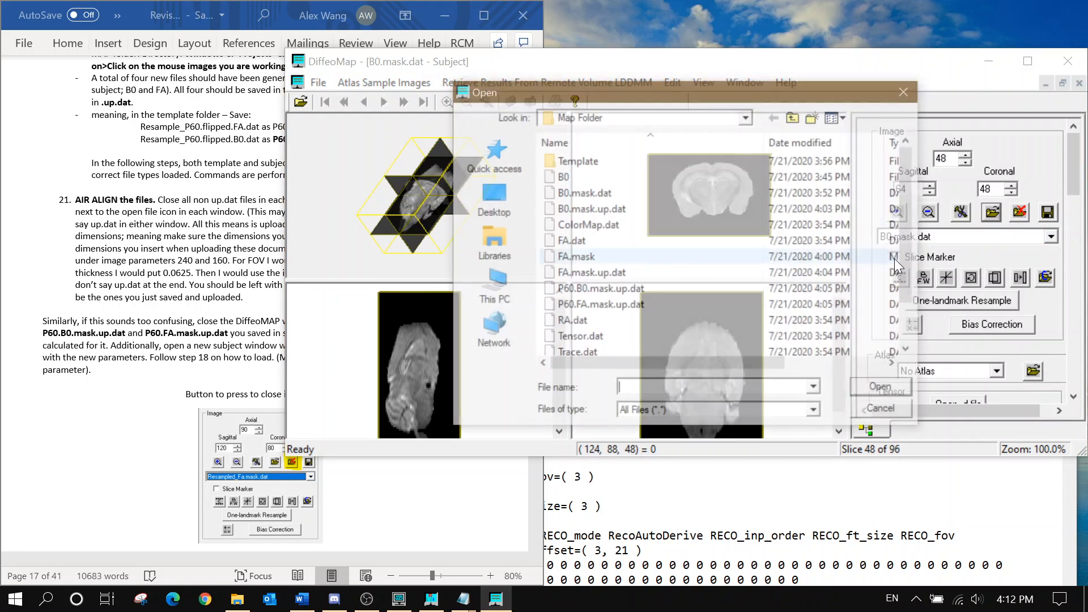
click(748, 210)
click(884, 390)
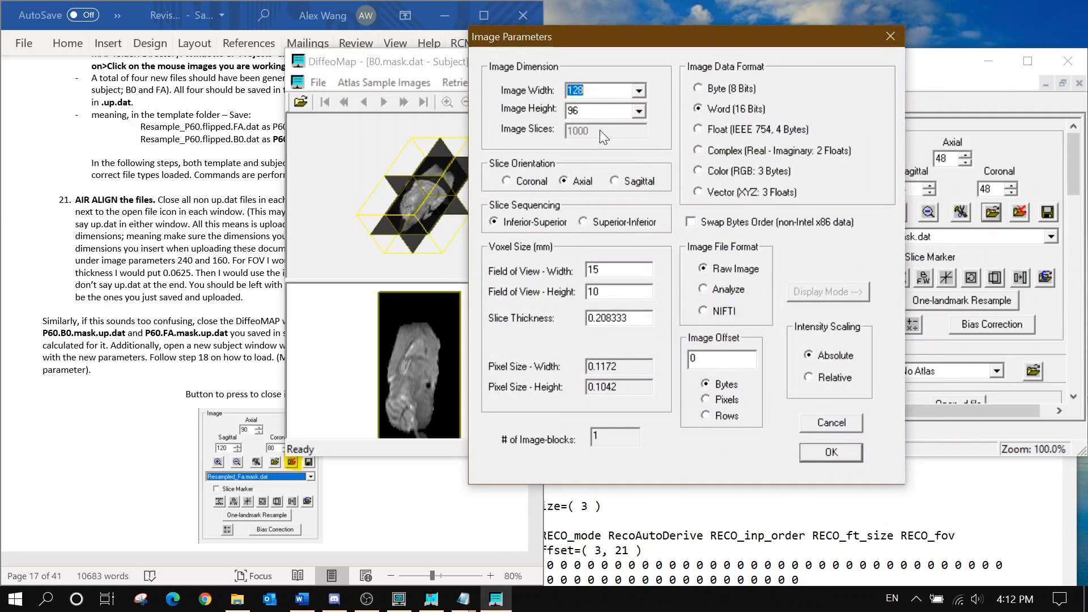
text(200)
key(Tab)
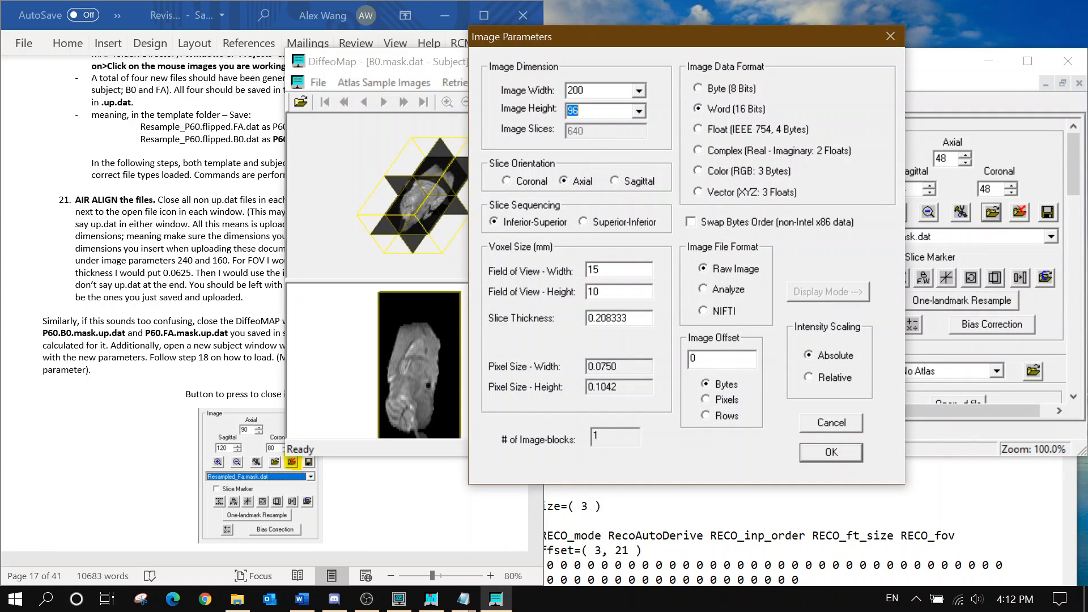
text(160)
key(shift+Tab)
text(240)
Set field of view and slice thickness to 0.0625, load, and dismiss the dimension mismatch warning
key(shift+Left)
key(shift+Left)
key(shift+Left)
key(shift+Left)
key(shift+Left)
key(shift+Left)
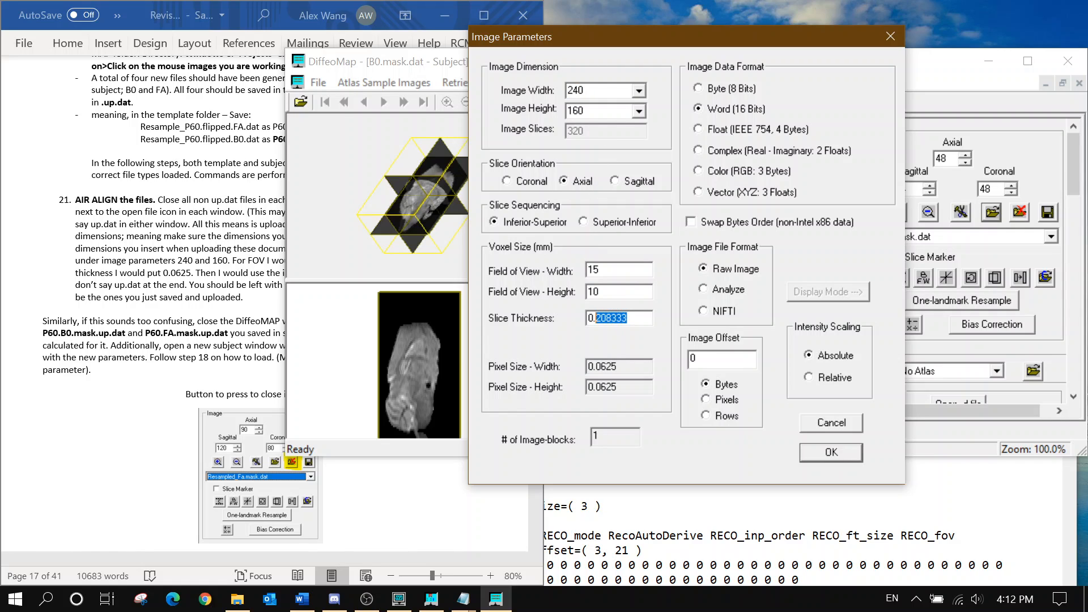
key(shift+Tab)
key(shift+Tab)
text(0.062)
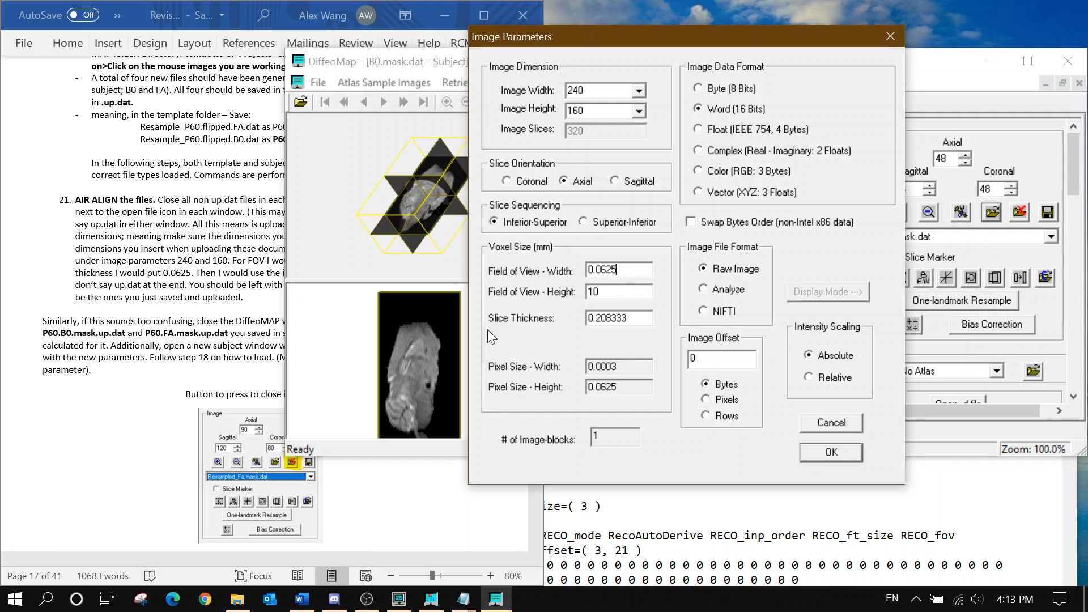
drag(635, 270, 498, 291)
key(ctrl+c)
key(Tab)
key(ctrl+v)
key(Tab)
key(ctrl+v)
click(848, 453)
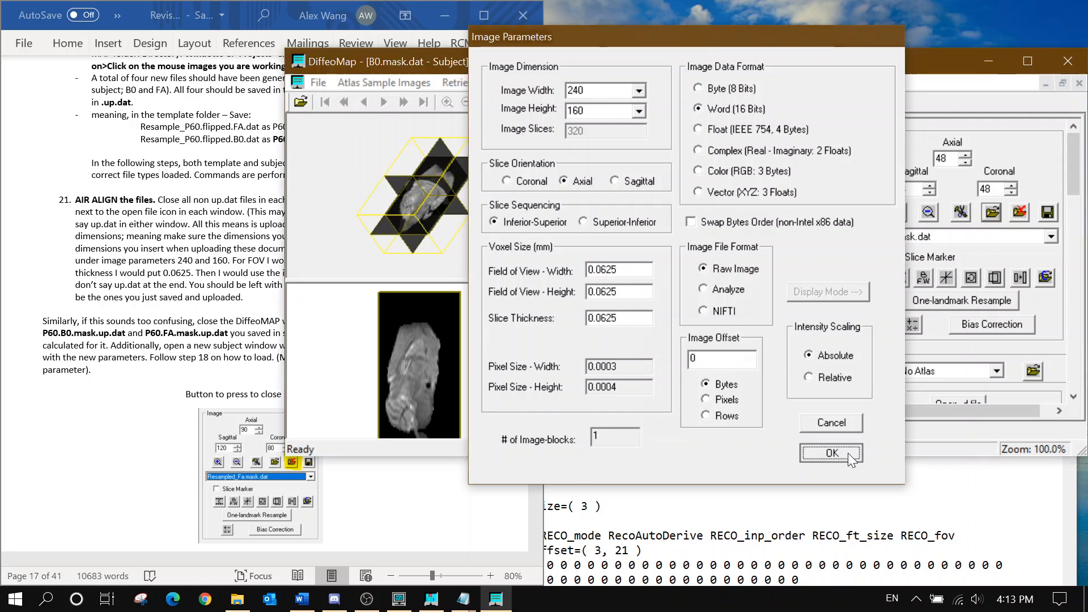
click(824, 303)
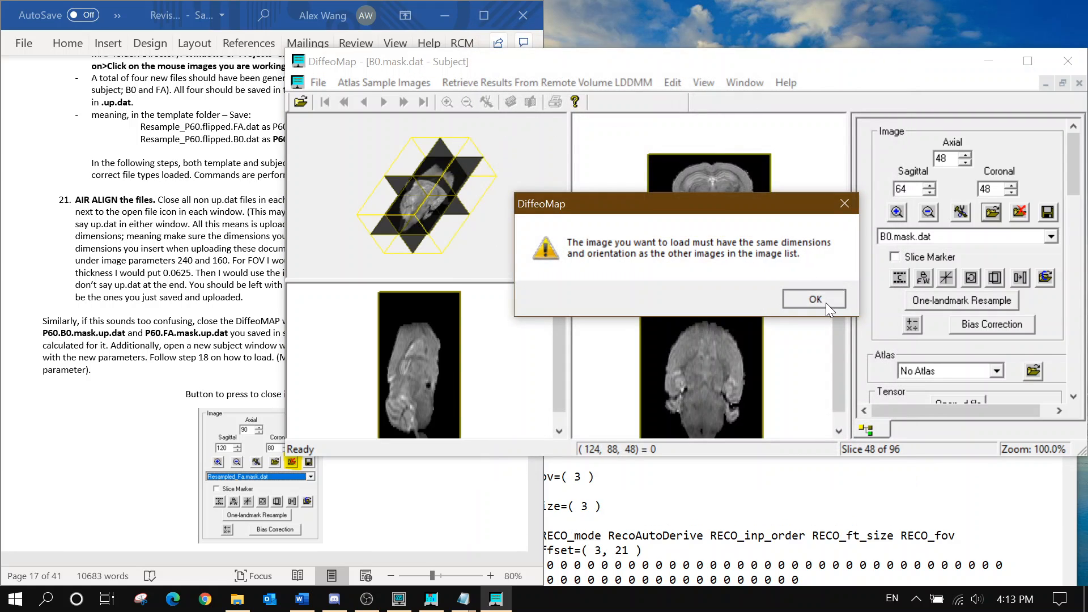
click(961, 242)
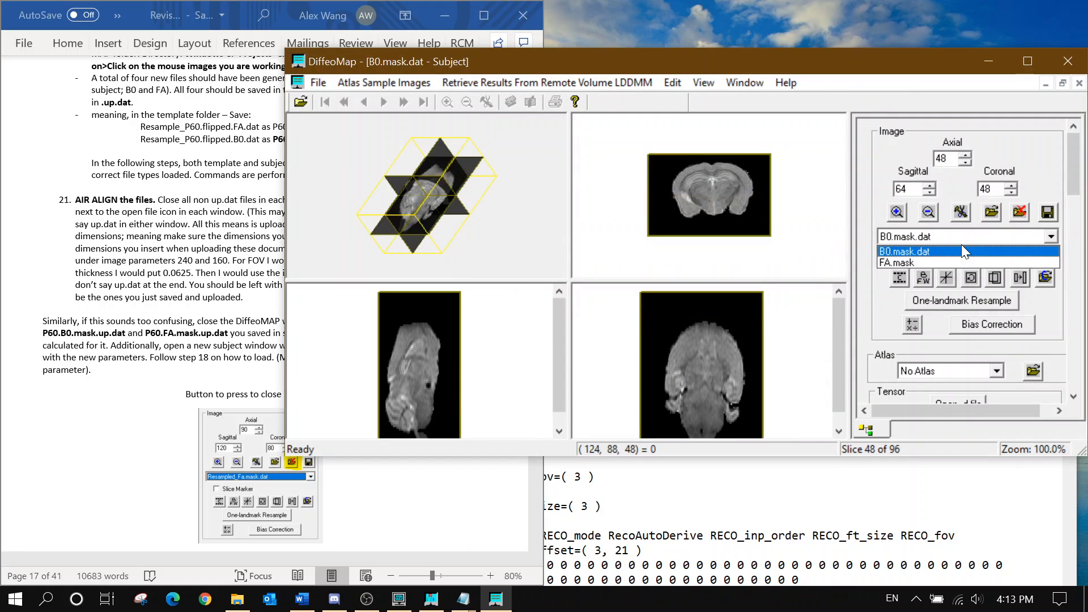
Close the FA.mask subject window after the single-image close is refused
click(960, 243)
click(1019, 212)
click(786, 298)
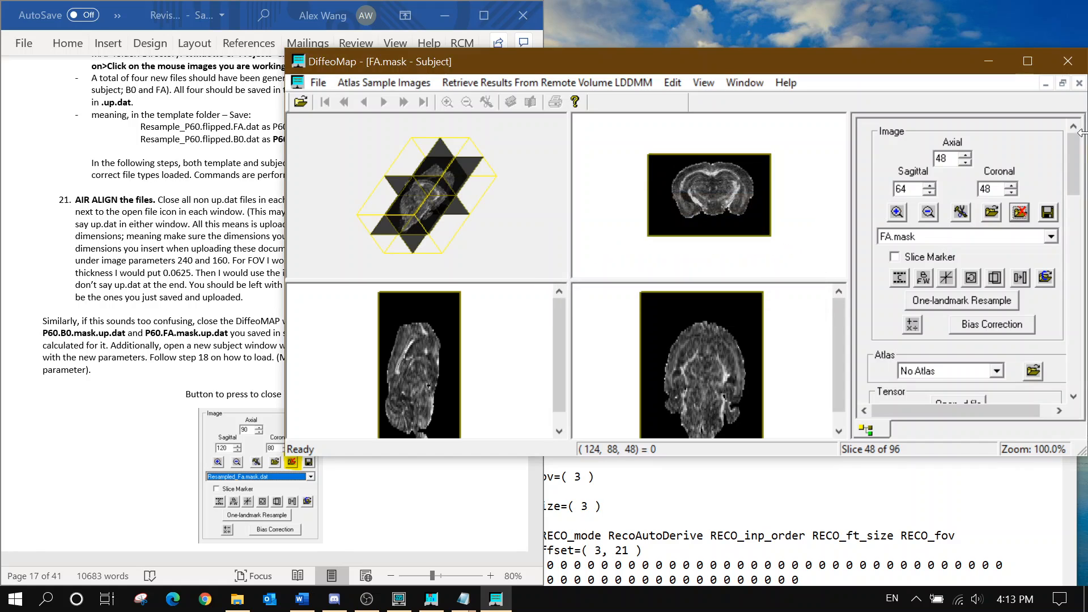
click(1079, 83)
Load B0.mask.up.dat from Map Folder as a new subject image
click(321, 79)
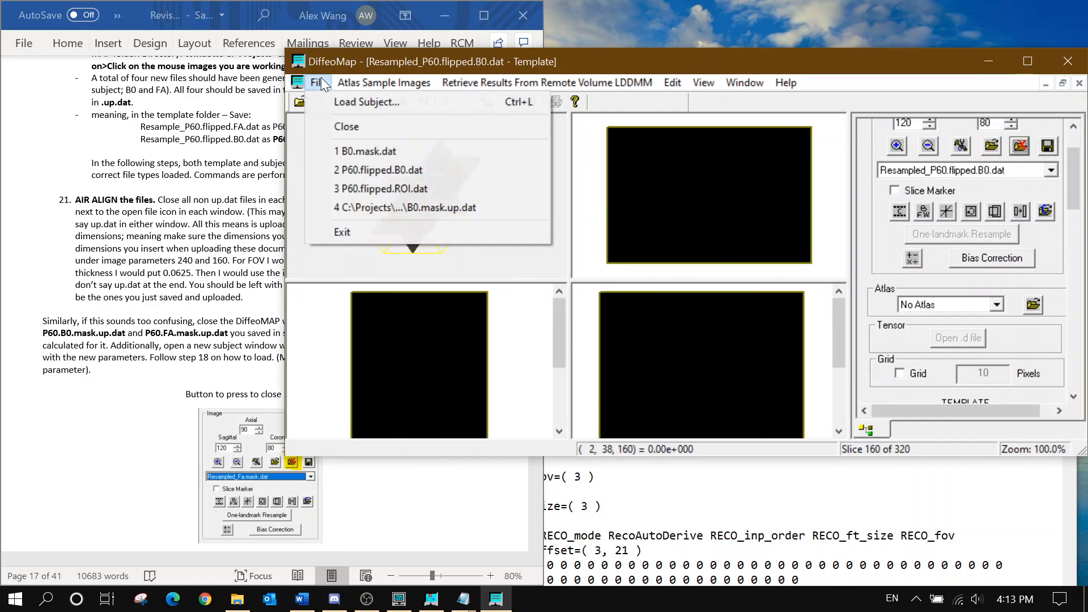
click(342, 111)
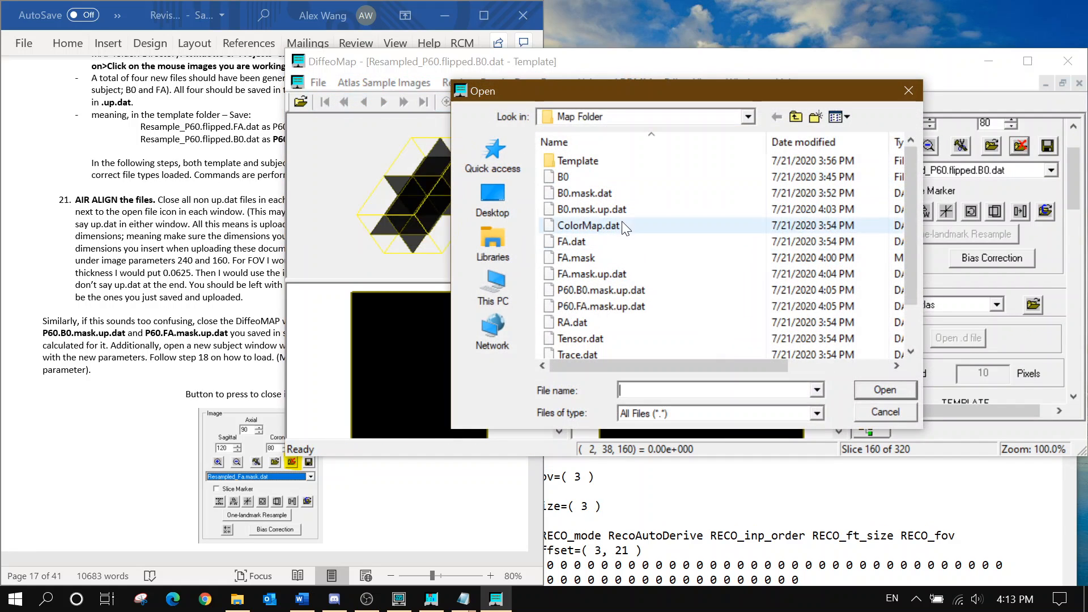
click(609, 209)
click(875, 390)
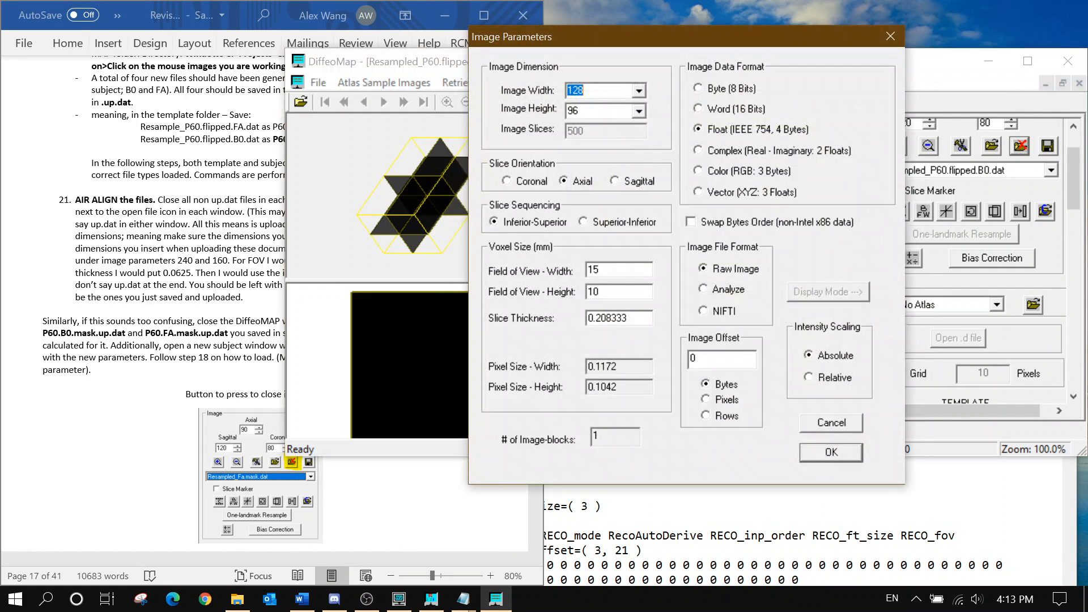
Set B0.mask.up.dat parameters to 240×160, Word 16-bit, 0.0625 voxel size, and load it
text(240)
key(Tab)
text(160)
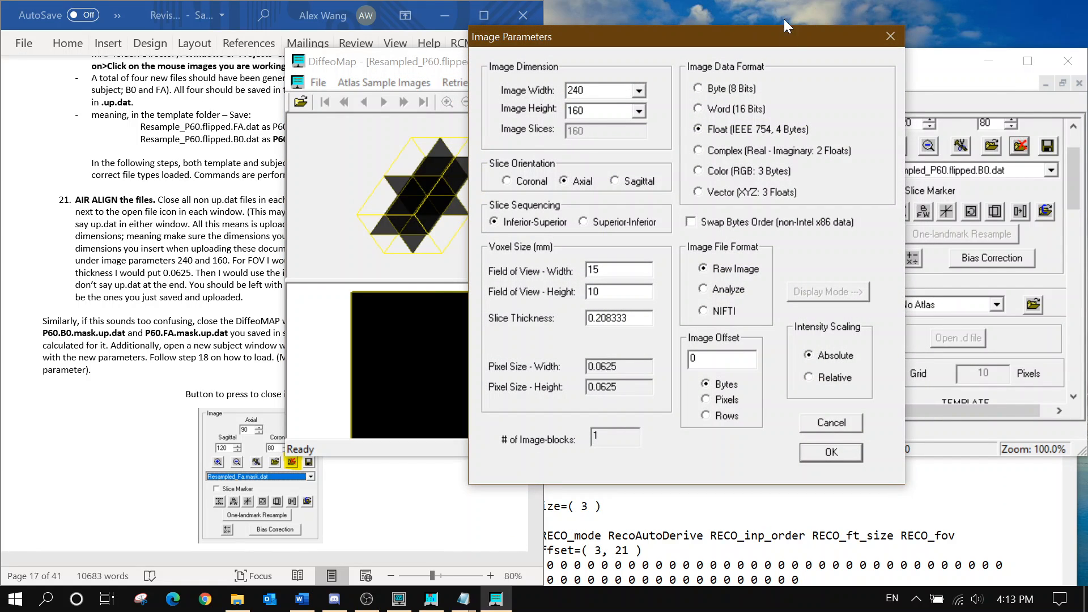
click(728, 109)
drag(609, 270, 484, 287)
text(0.0625)
key(Tab)
key(ctrl+v)
key(Tab)
key(ctrl+v)
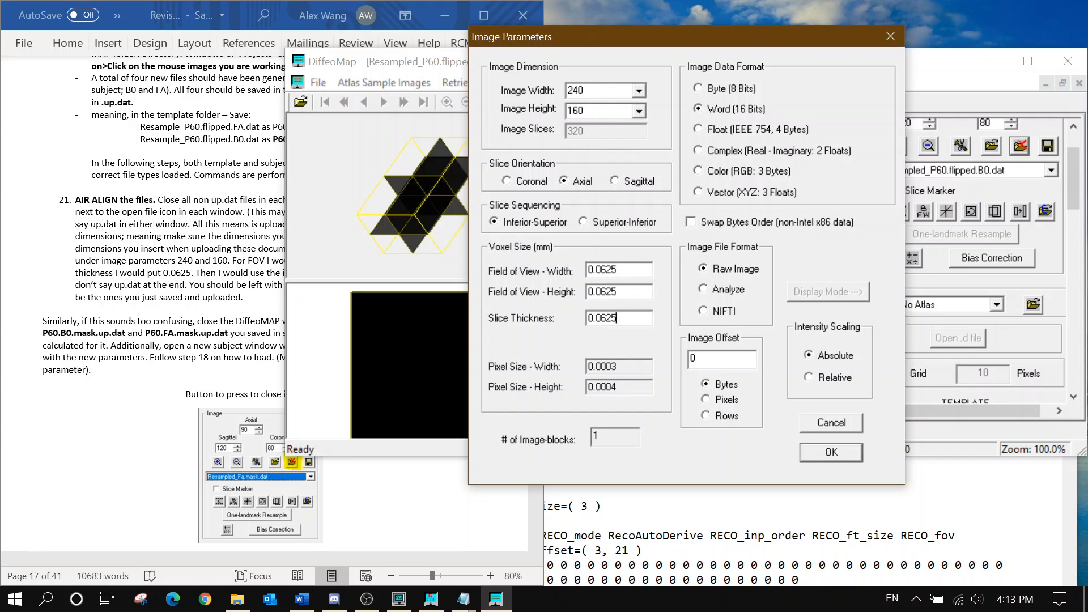
click(847, 453)
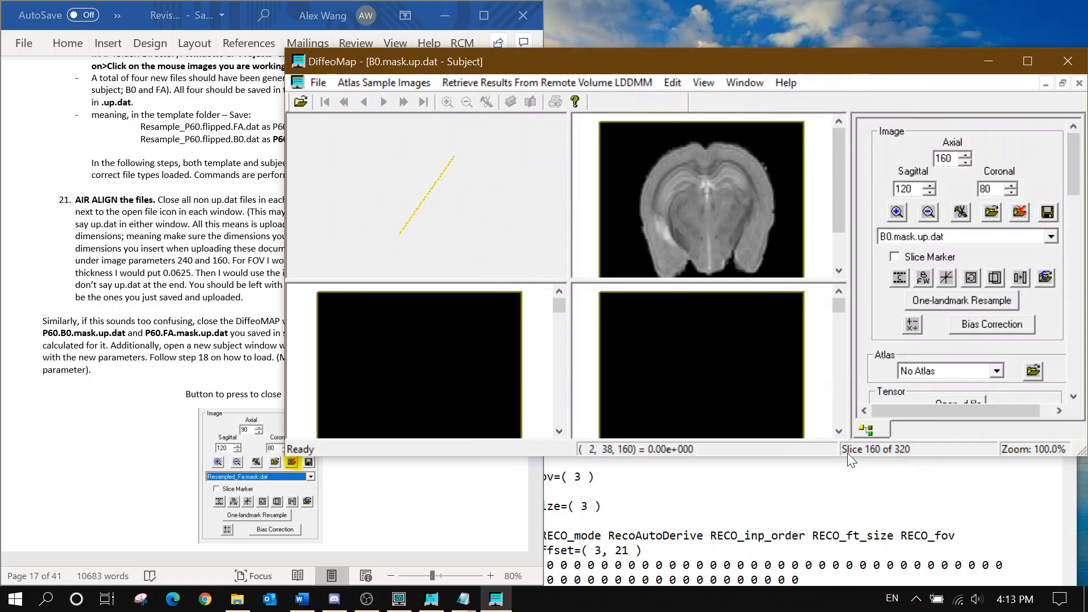
Add FA.mask.up.dat to the subject window with the 16-bit Word format
click(991, 213)
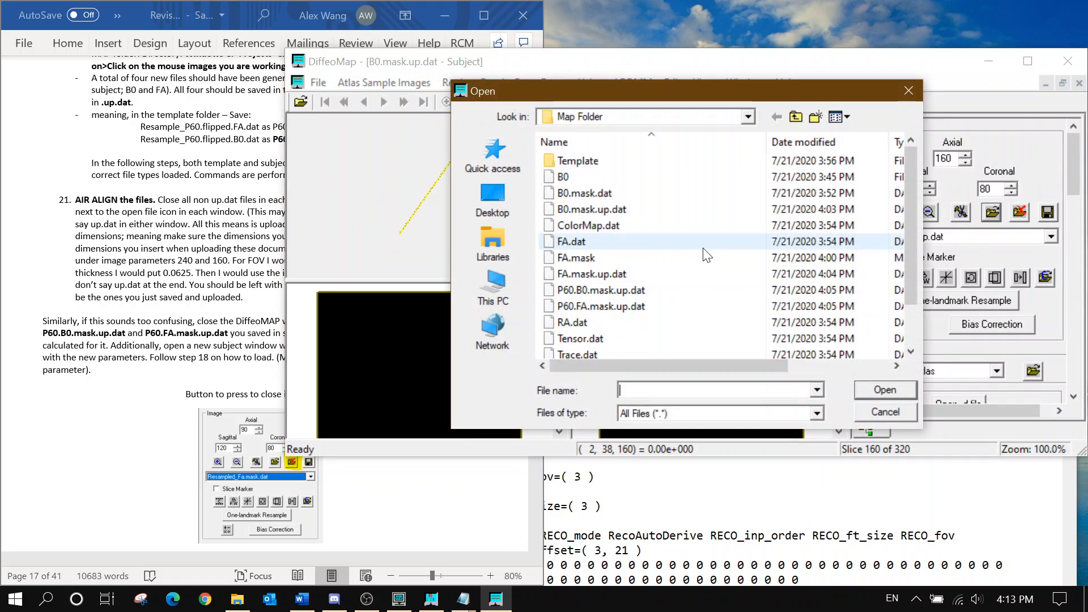
click(782, 275)
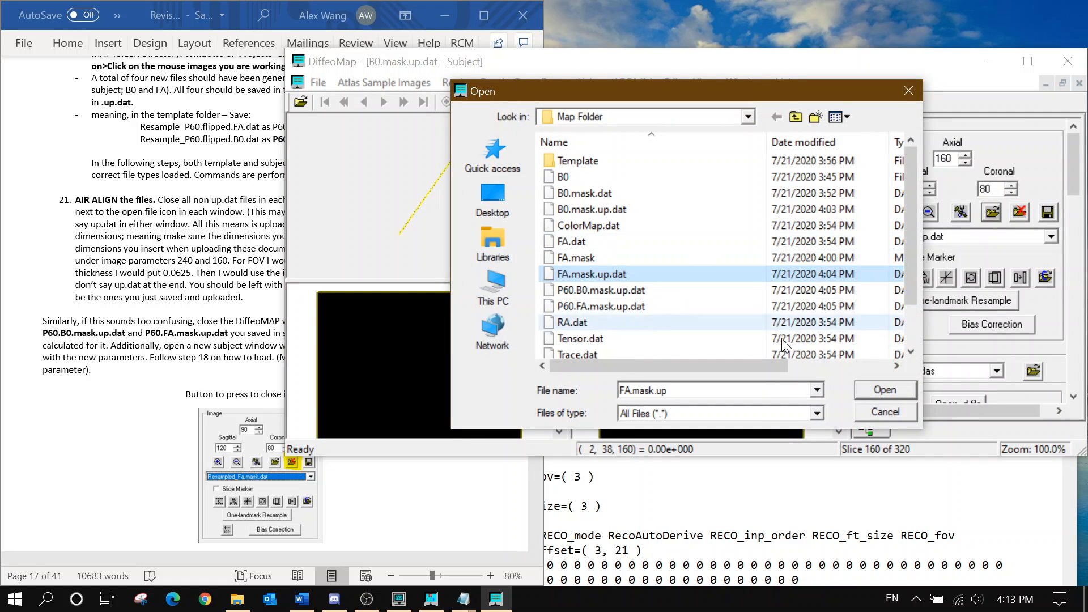
click(864, 389)
click(732, 111)
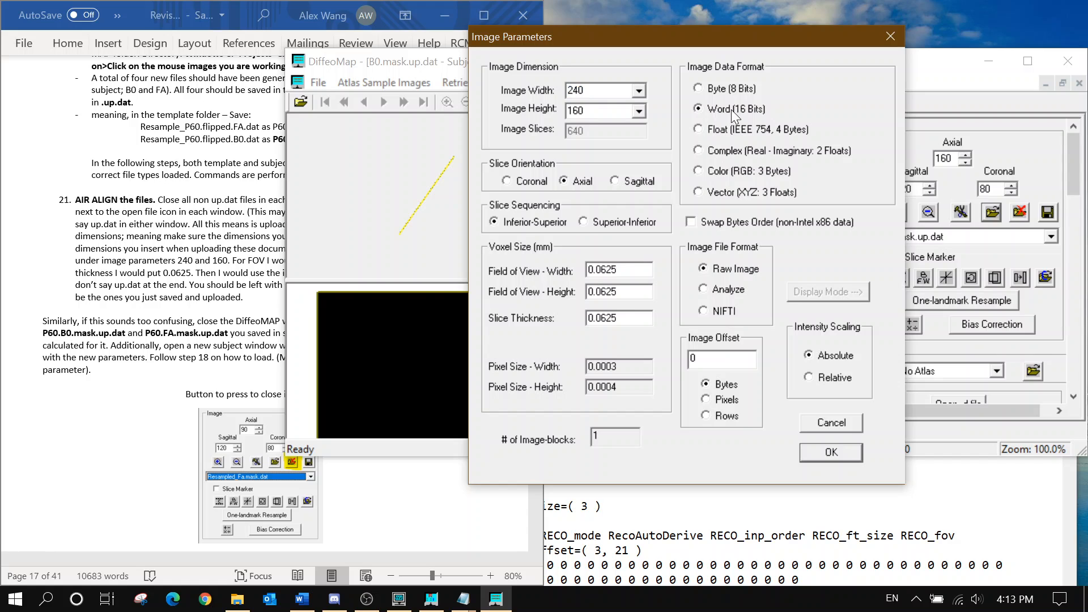
click(831, 452)
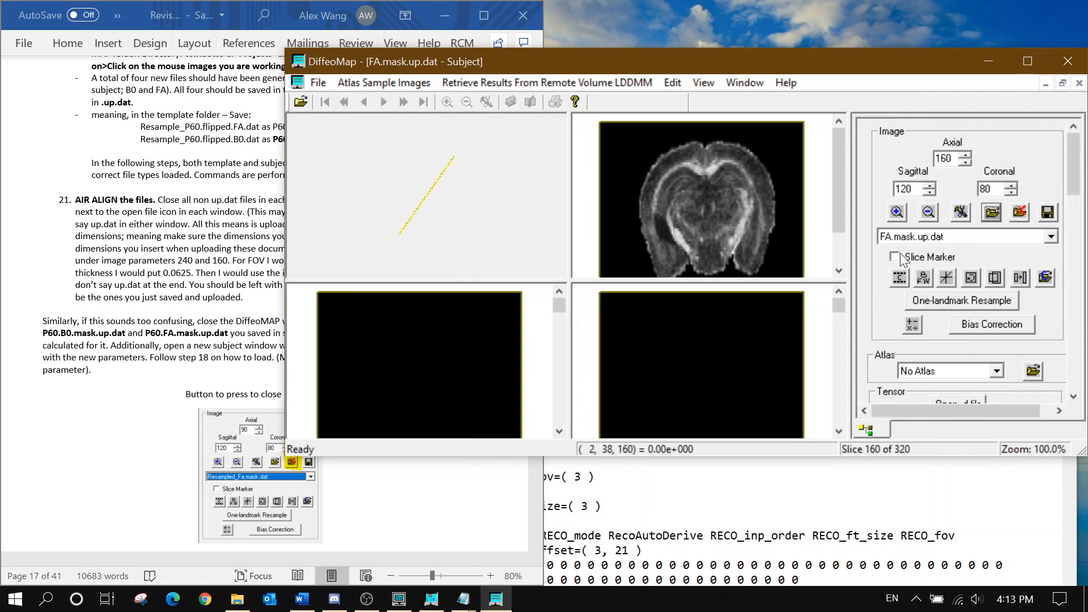
Un-maximize and reposition the subject window, show B0.mask.up.dat, then minimize it
scroll(1071, 182, down, 6)
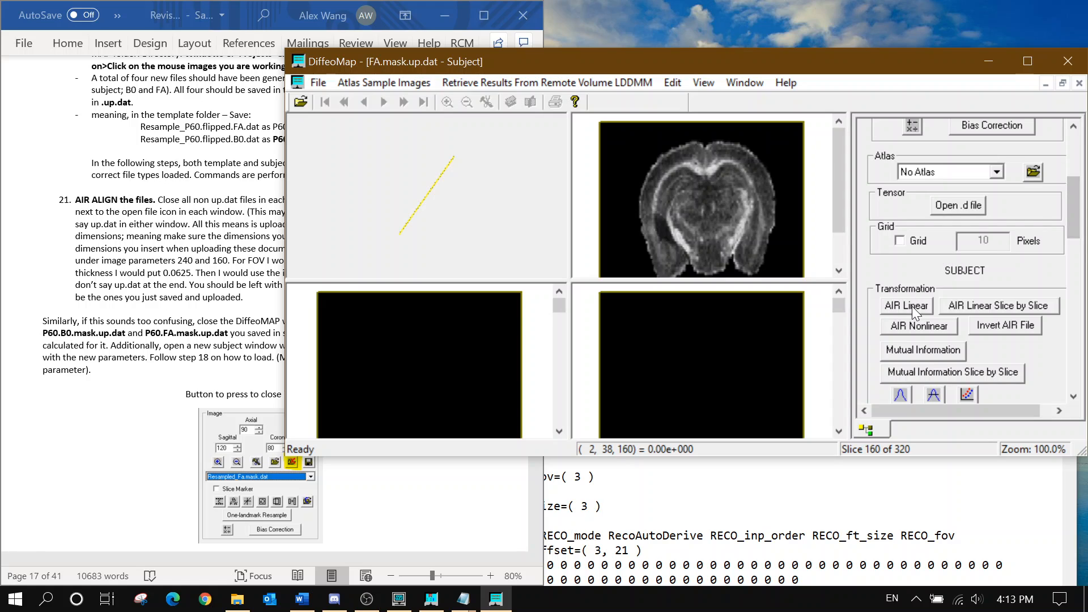
click(1062, 83)
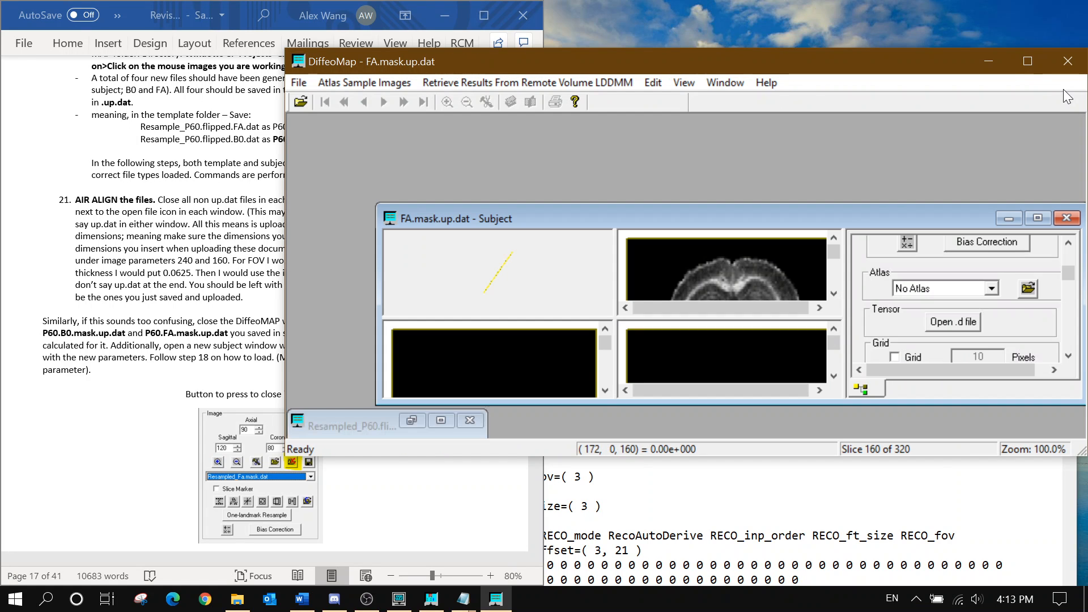
drag(793, 227, 776, 134)
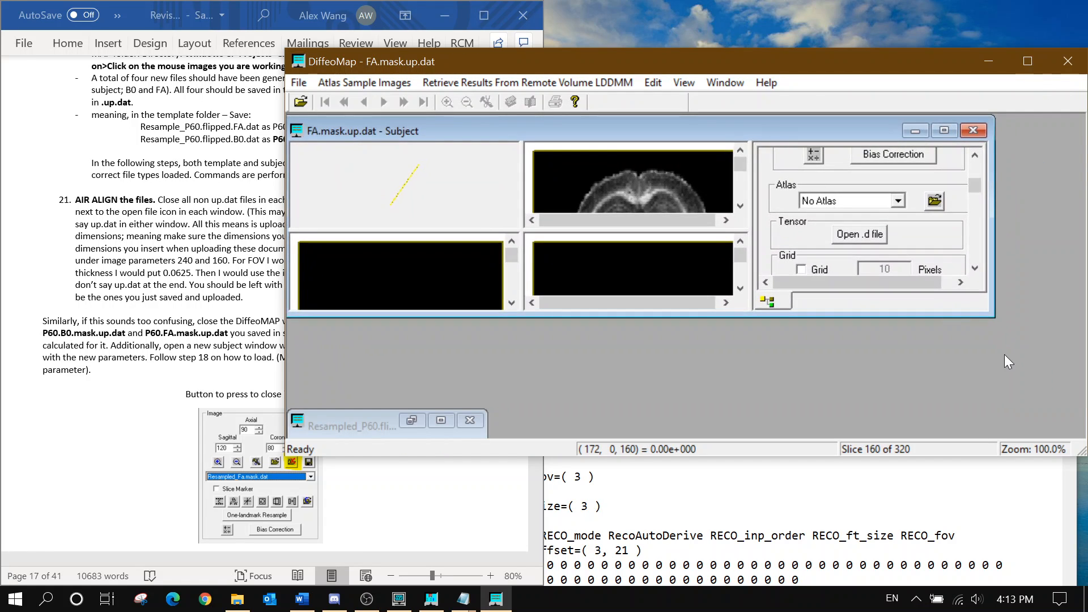
drag(987, 308, 1083, 434)
scroll(930, 252, up, 3)
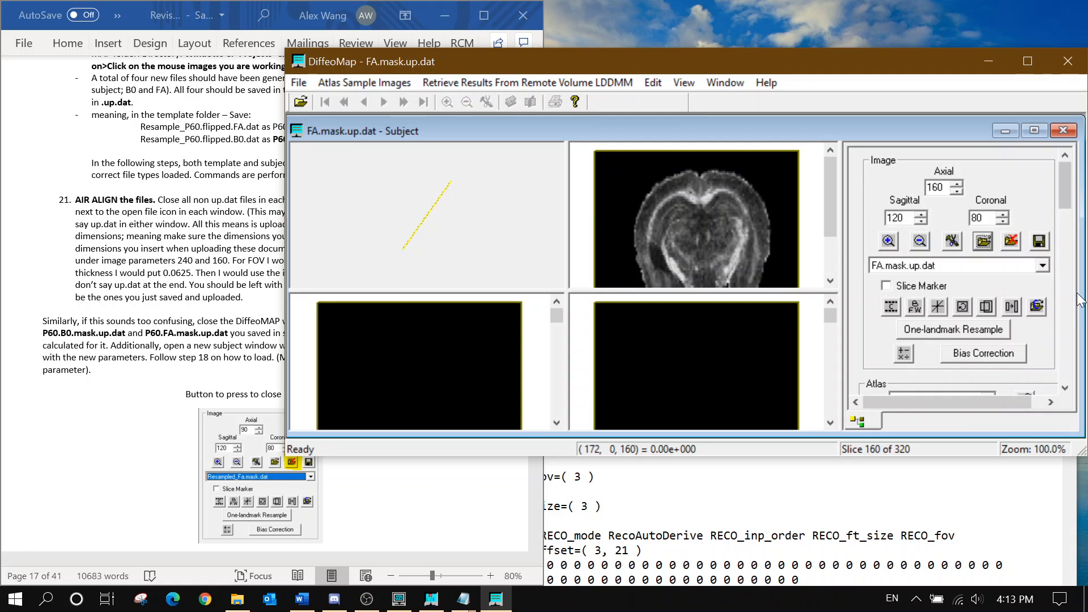
click(997, 265)
click(995, 264)
click(984, 282)
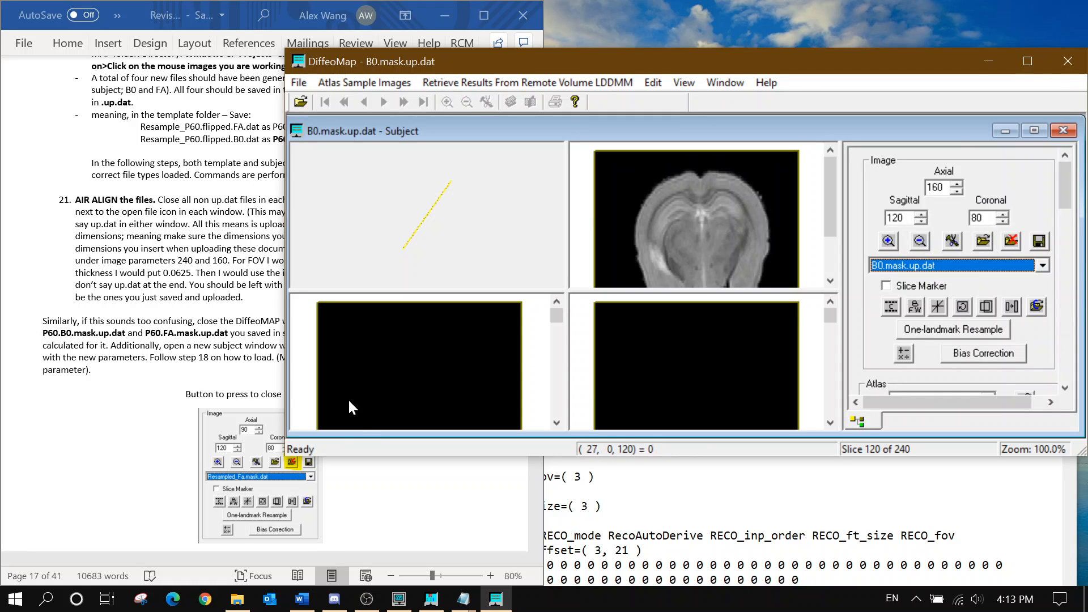
click(1005, 130)
Restore the resampled P60 template window and check its loaded image list
click(413, 420)
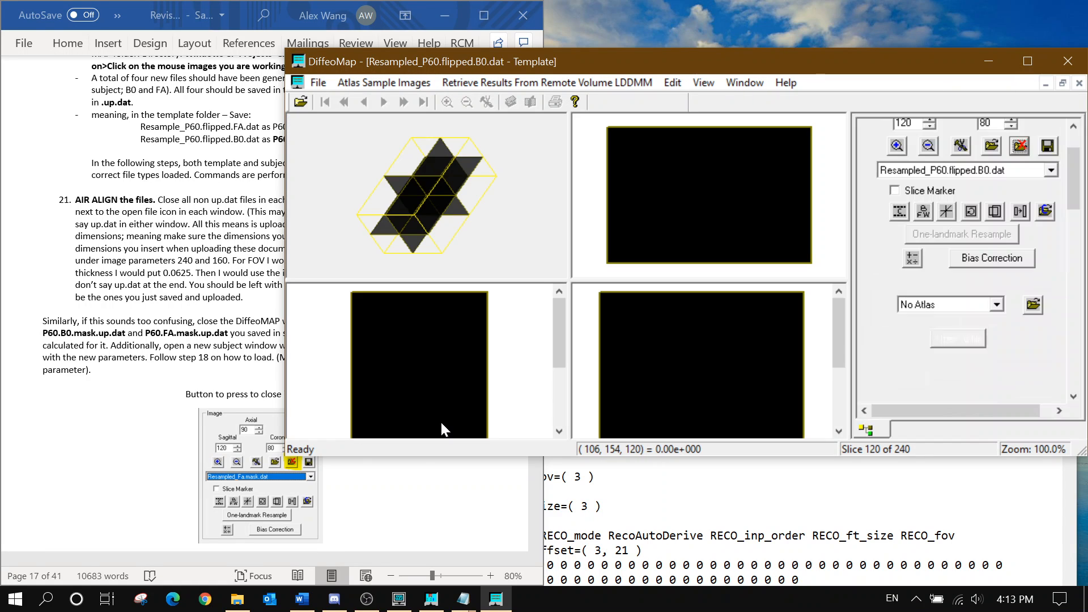
scroll(1035, 257, up, 3)
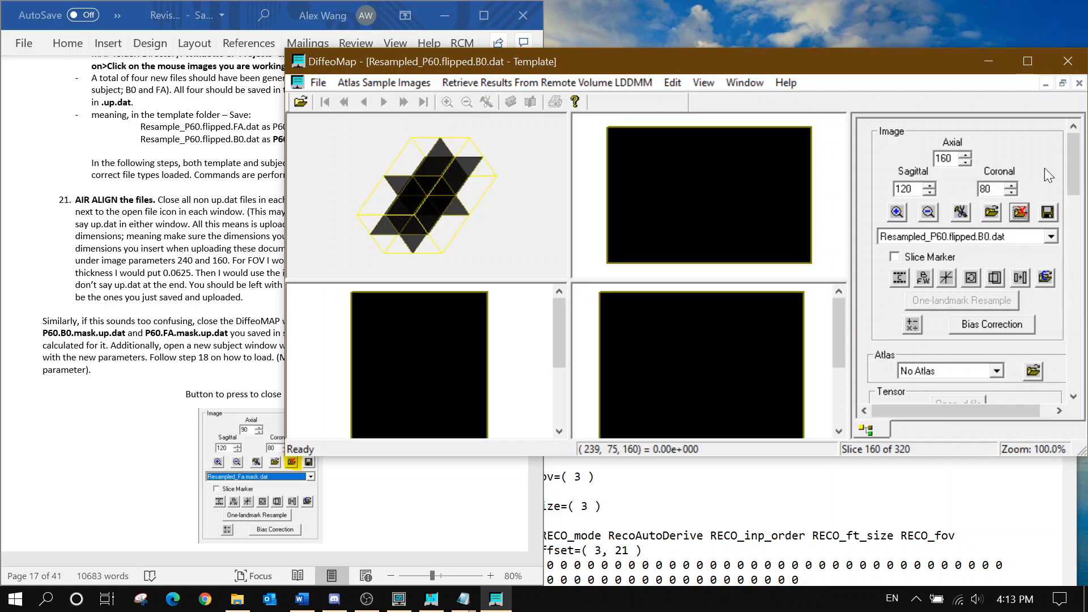
click(317, 83)
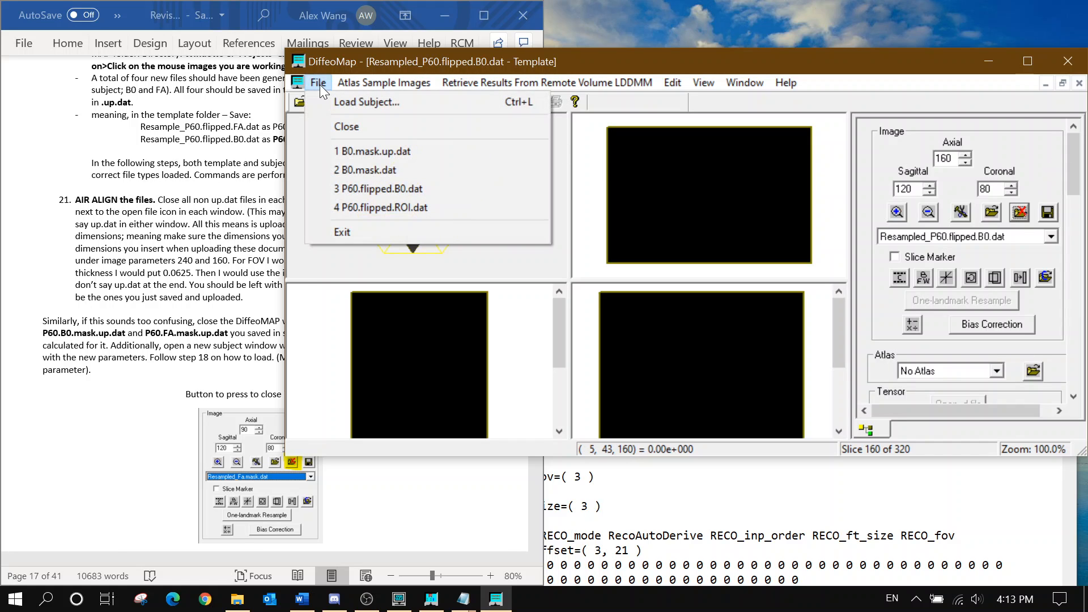
click(318, 84)
click(1003, 240)
click(1004, 241)
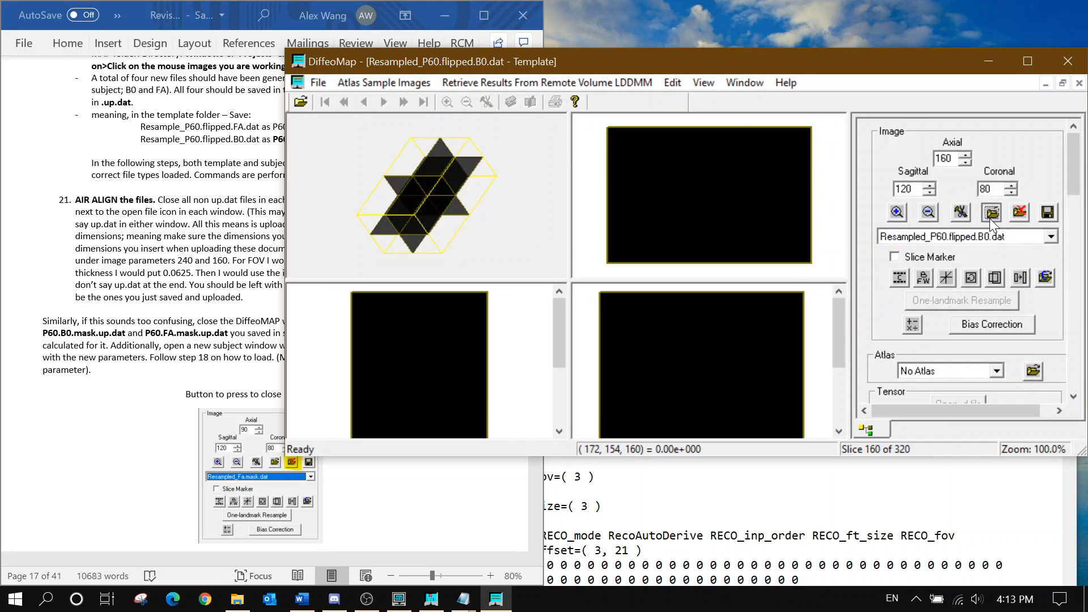
Try adding P60.B0.mask.up.dat with 0.0625 FOV width and height; dimension mismatch rejects it
click(989, 219)
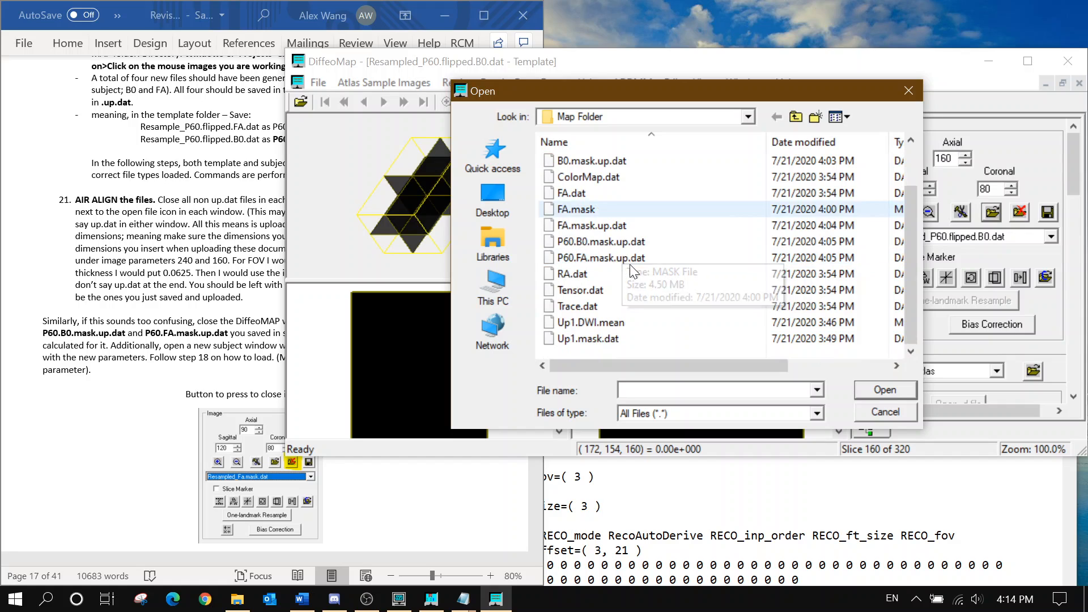
click(637, 241)
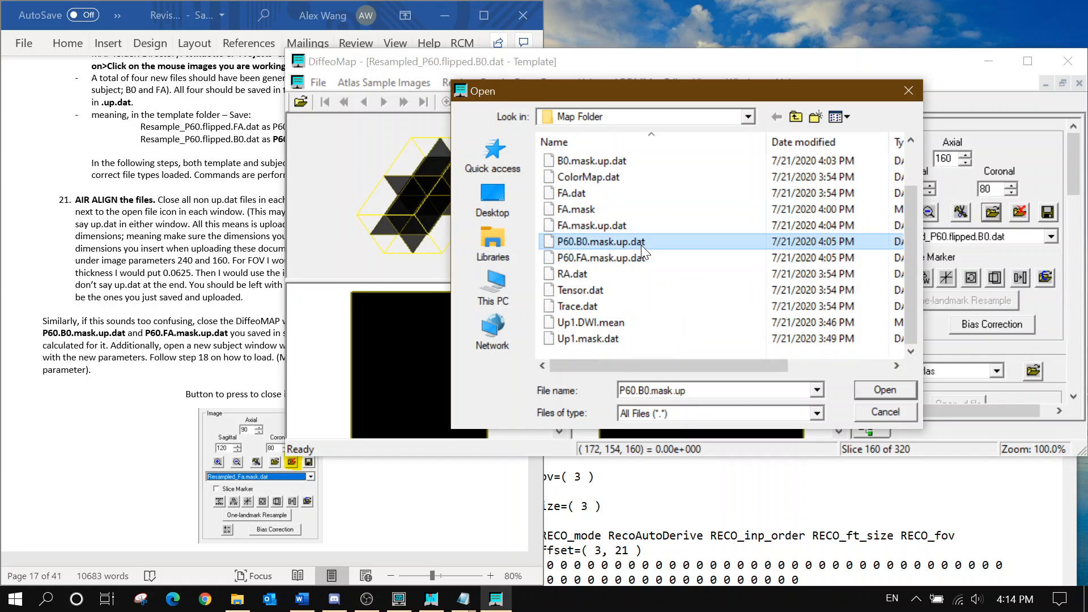
click(876, 390)
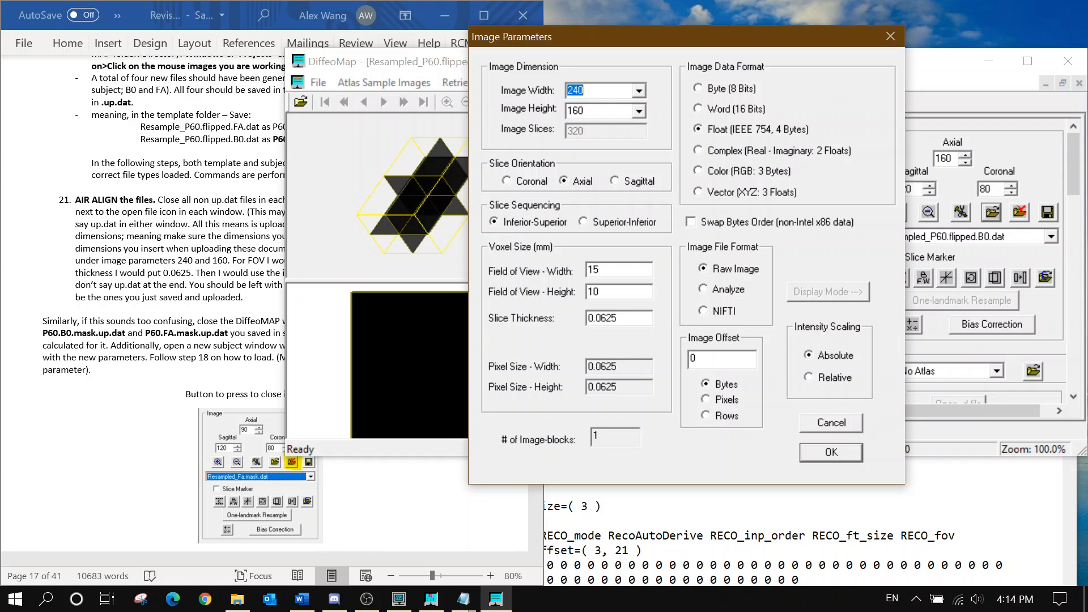
drag(604, 271, 459, 268)
text(0.0625)
key(Tab)
text(0.0625)
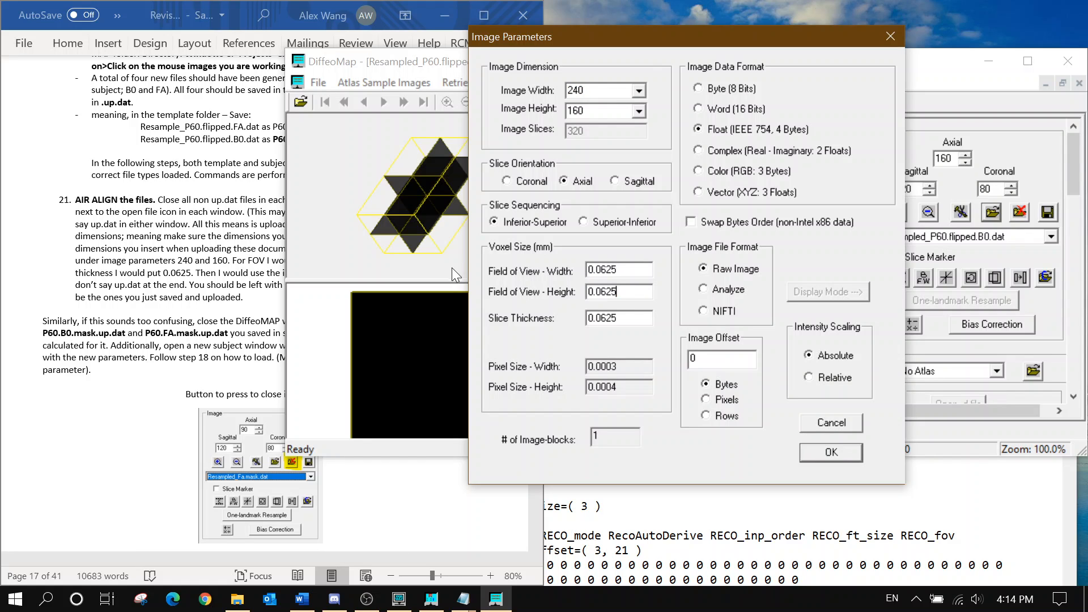
click(821, 449)
click(824, 298)
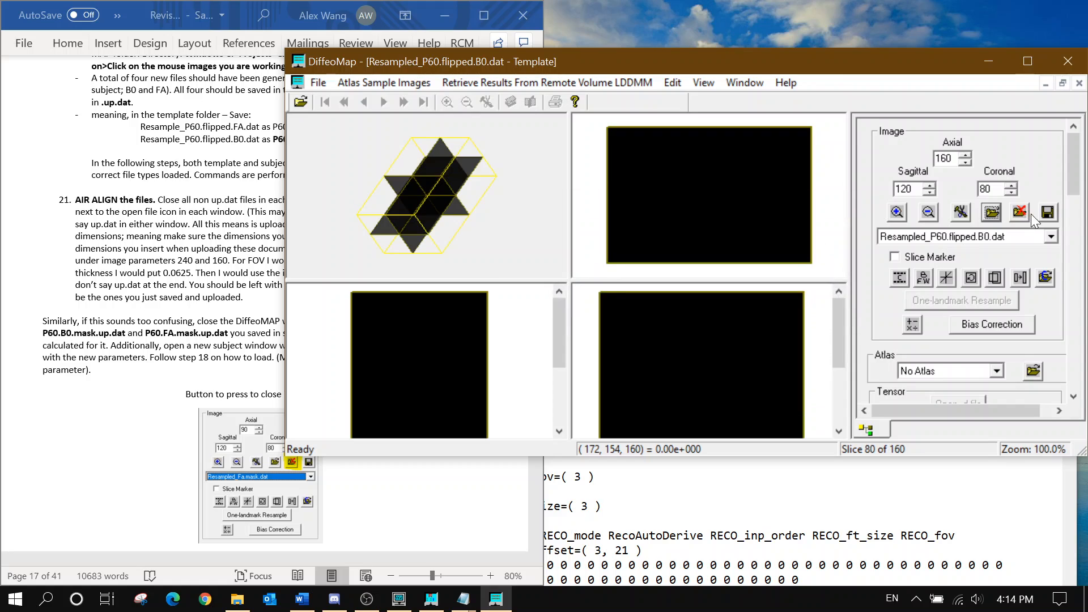
Close the P60 template window after the only-one-image message
click(1022, 213)
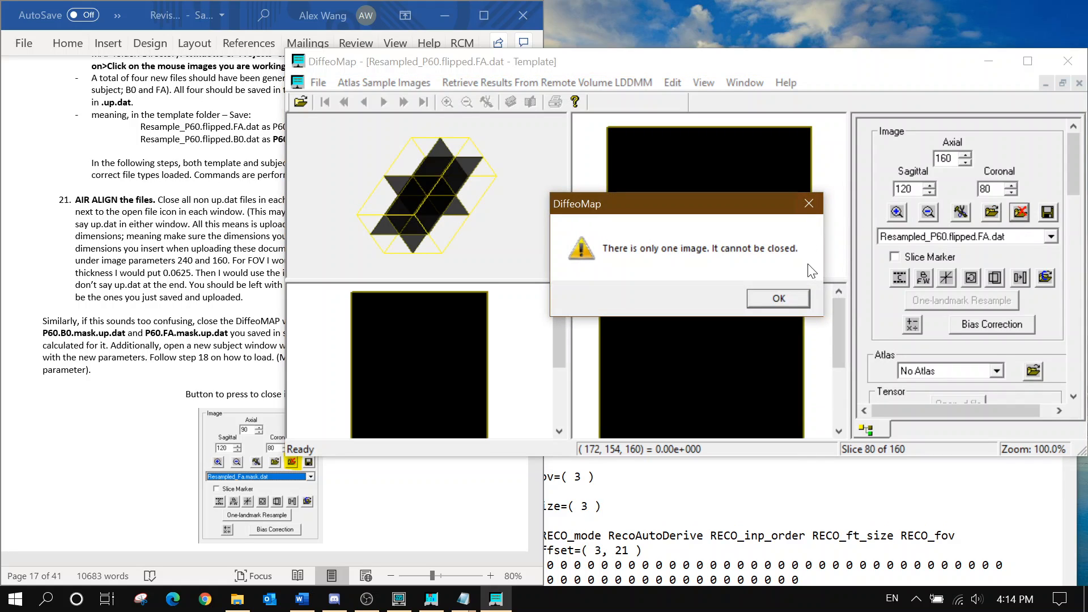
click(772, 296)
click(1079, 83)
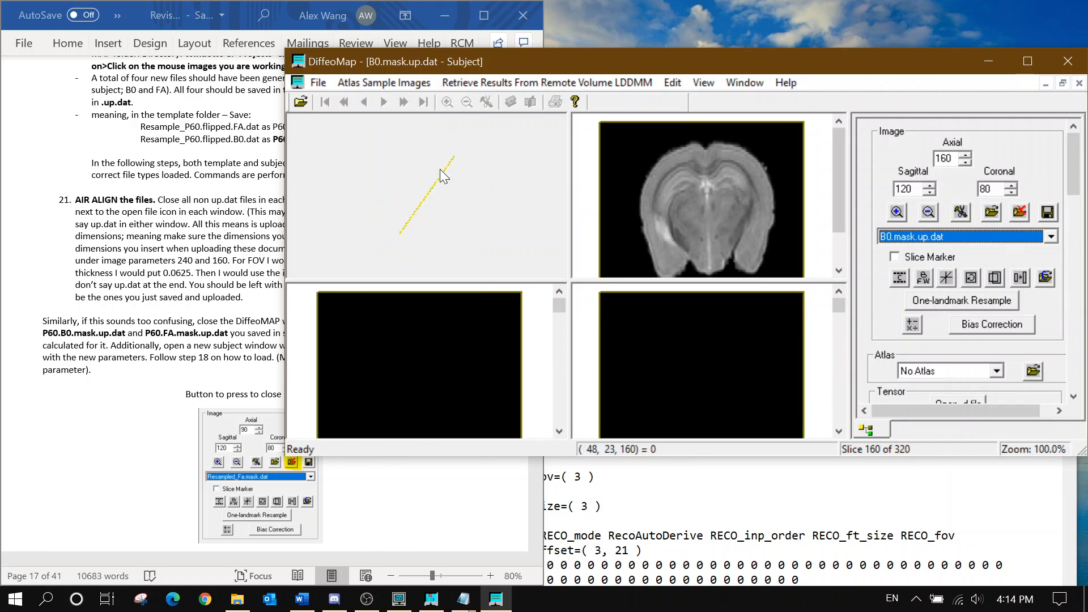
Quit DiffeoMap and relaunch it from its program folder, dismissing the startup notice
click(327, 83)
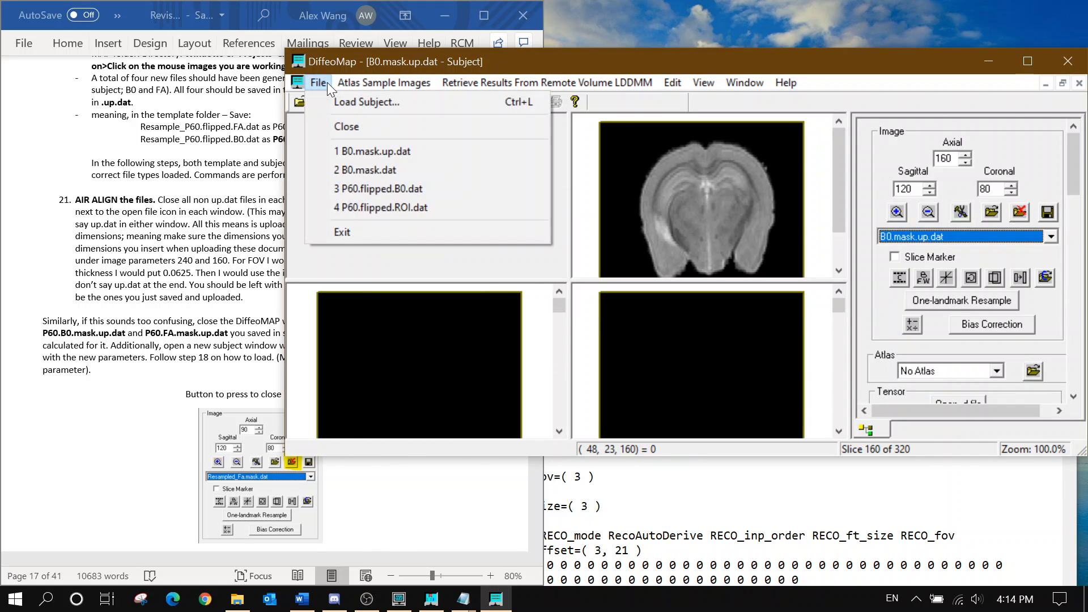
click(373, 227)
click(237, 599)
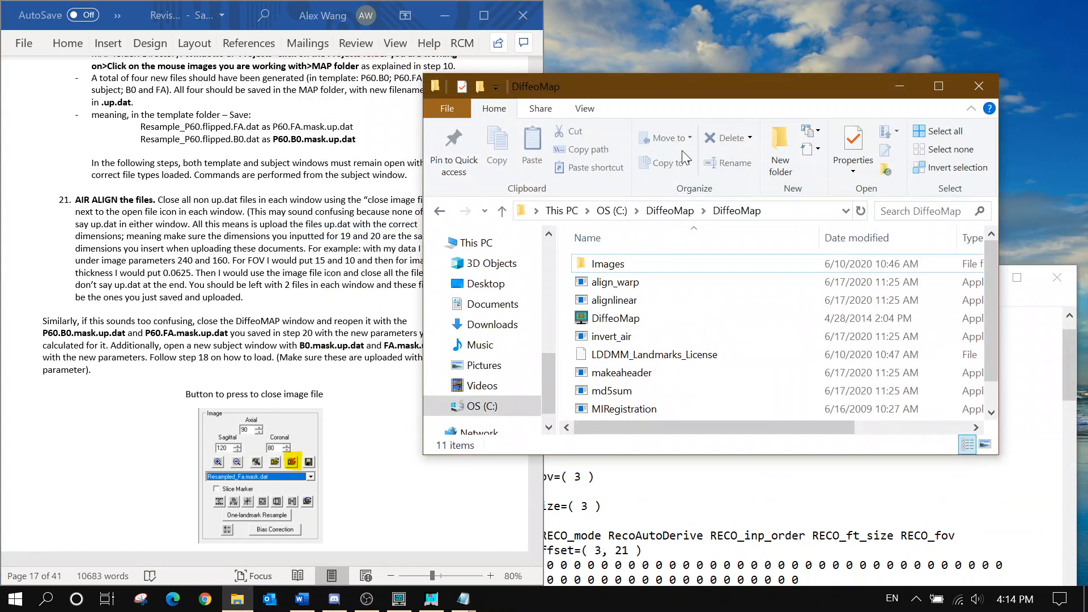
double_click(615, 318)
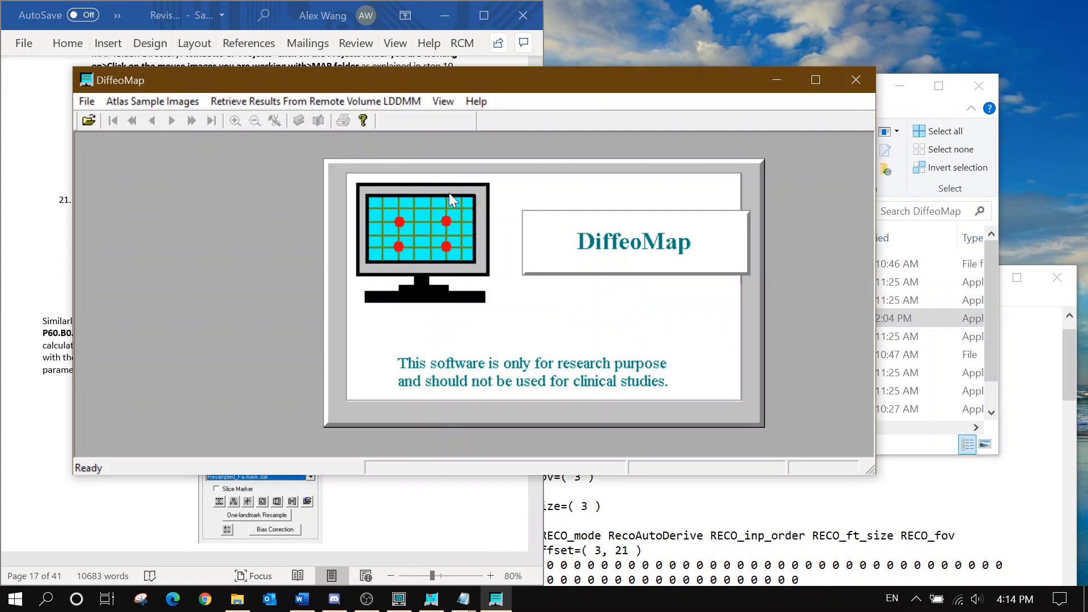
click(567, 352)
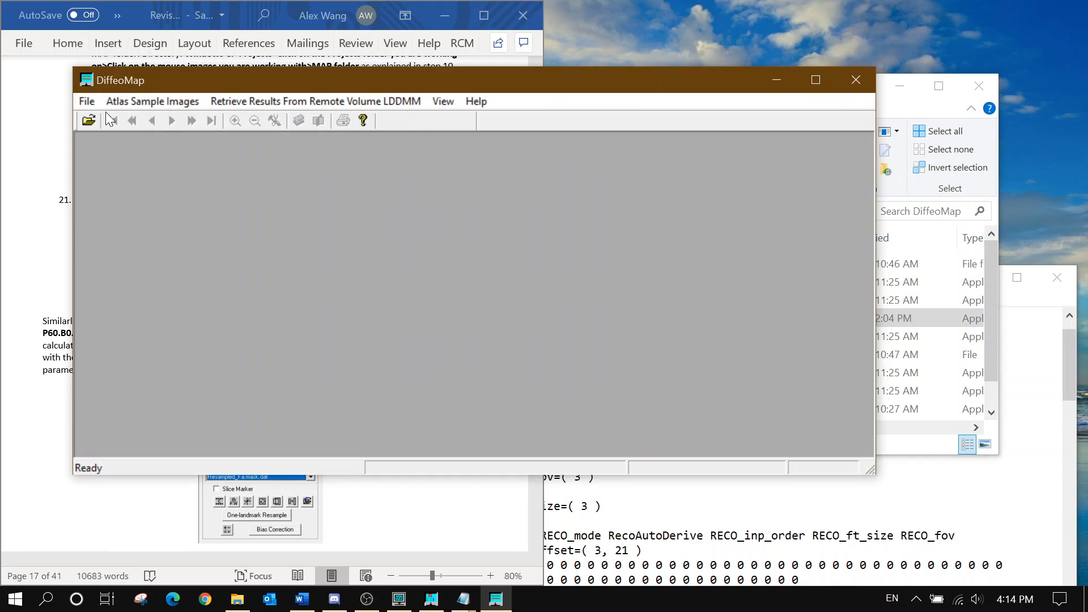
Load P60.B0.mask.up.dat (4-byte float) and P60.FA.mask.up.dat as template, then enlarge the window
click(87, 100)
click(94, 122)
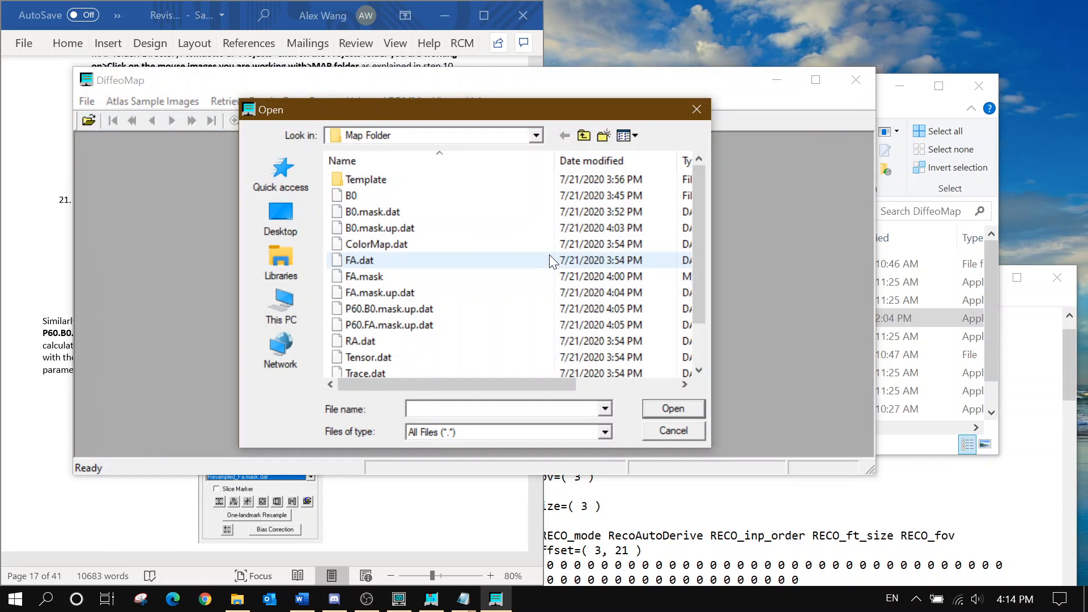
click(461, 315)
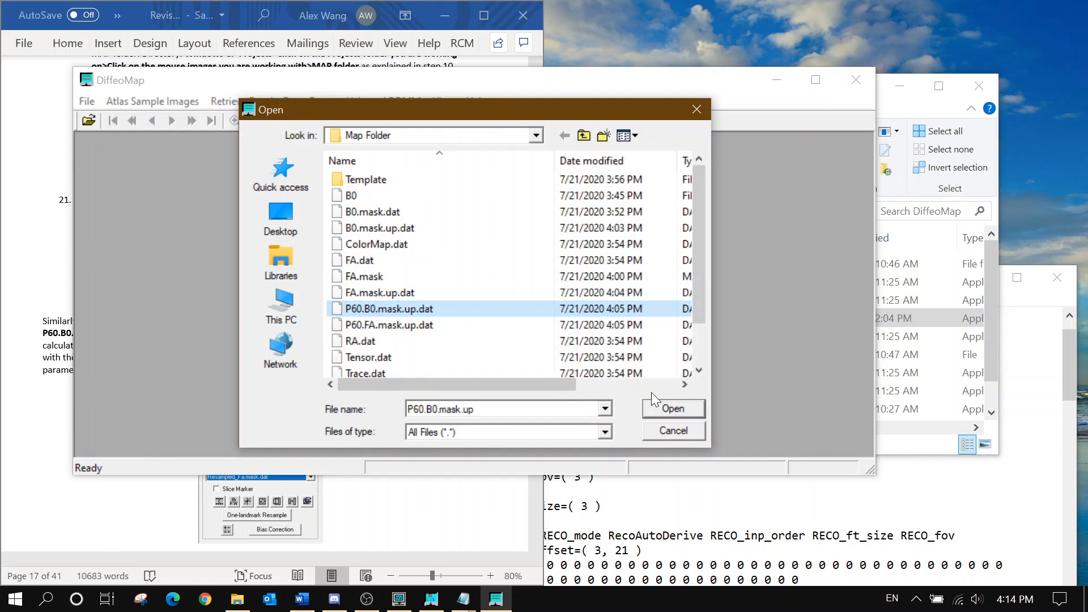
click(662, 408)
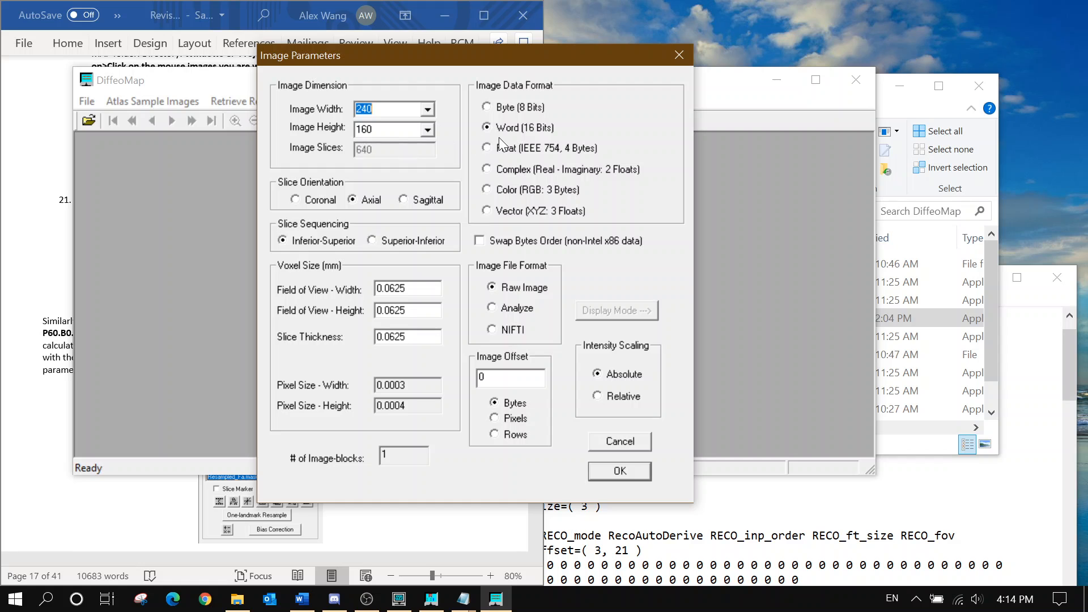
click(498, 146)
click(616, 471)
click(682, 260)
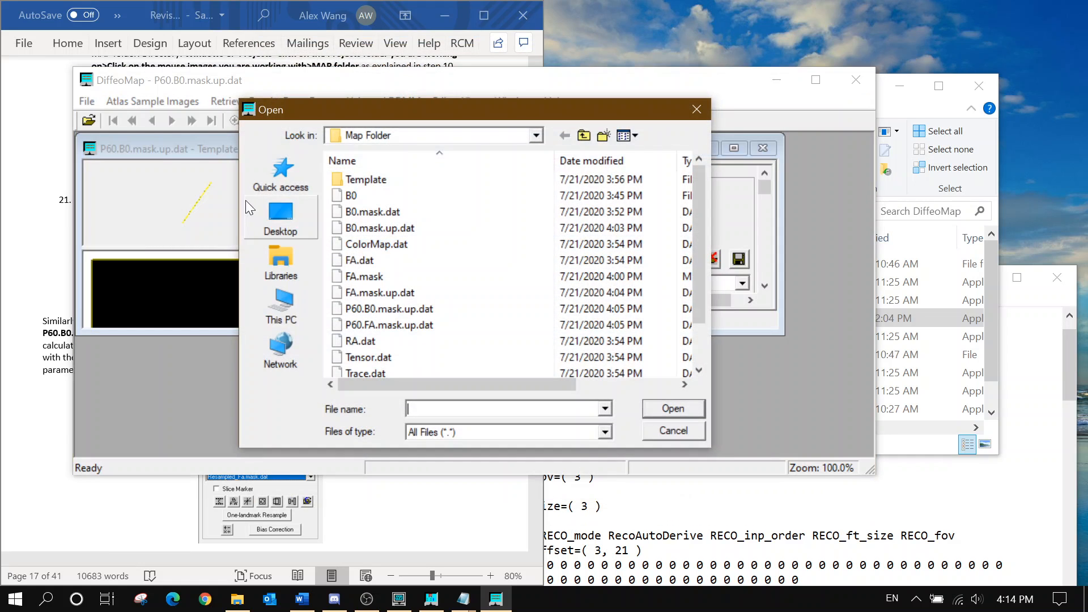
click(662, 408)
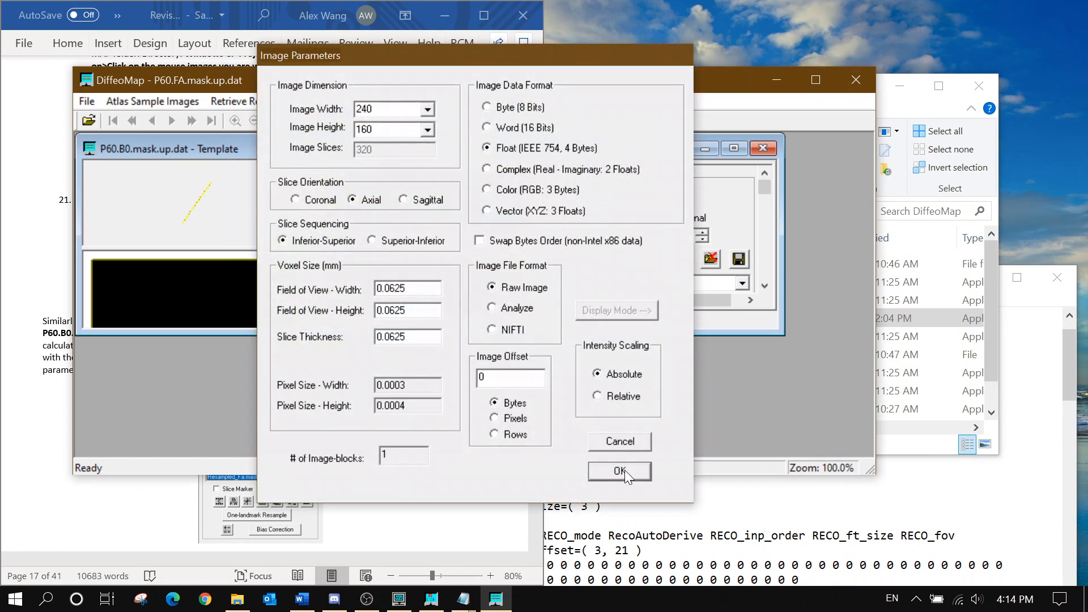
click(625, 470)
drag(785, 333, 870, 455)
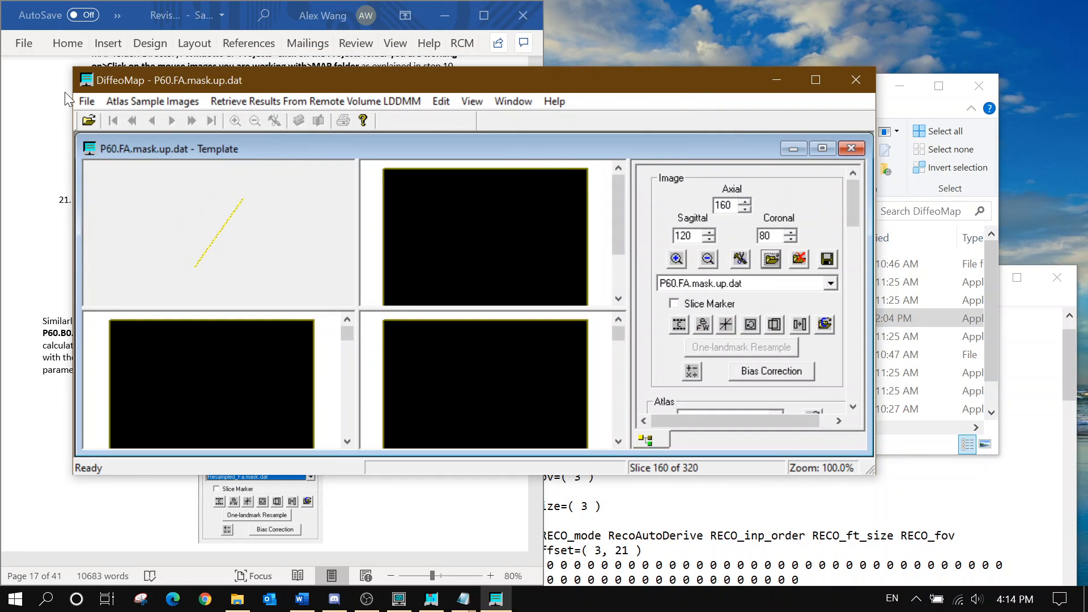
Load B0.mask.up.dat as the subject volume with default parameters
click(87, 101)
click(130, 128)
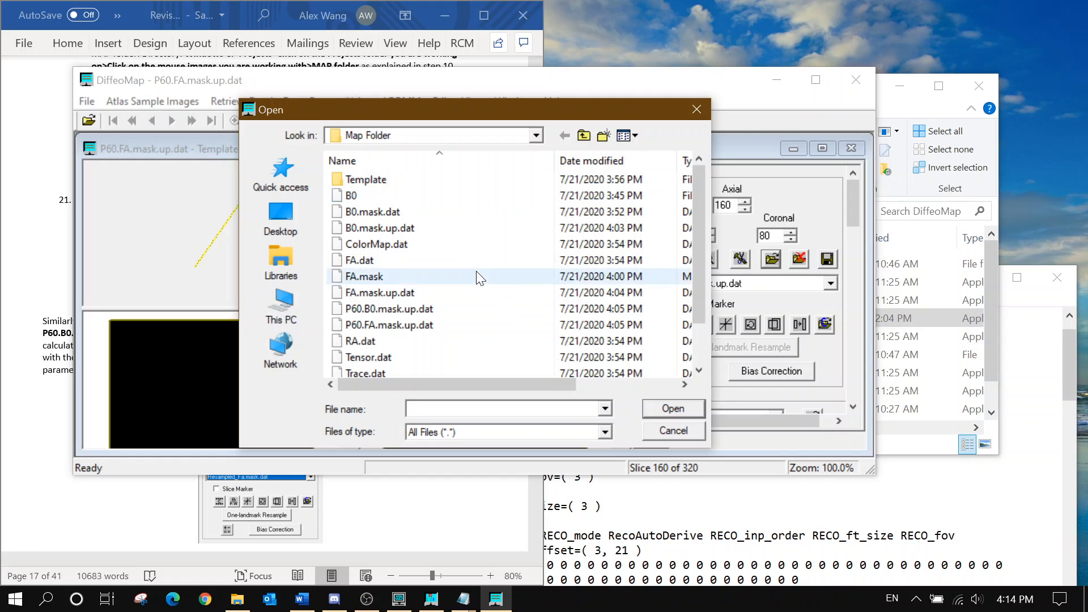
click(430, 228)
click(691, 406)
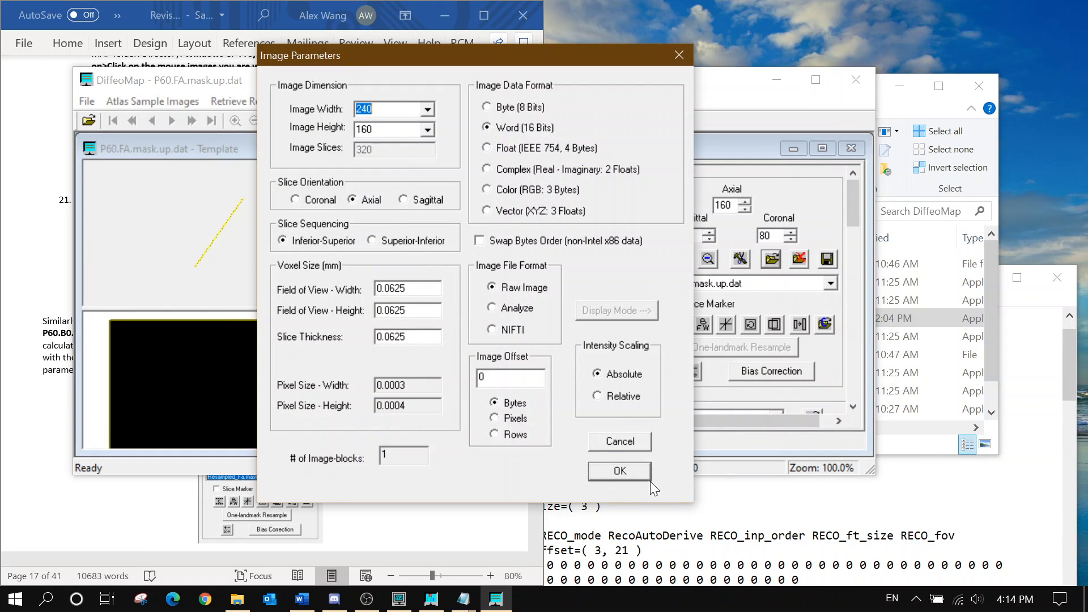
click(623, 478)
Add FA.mask.up.dat as 4-byte float, resize the subject window, and dismiss the dimension warning
click(706, 278)
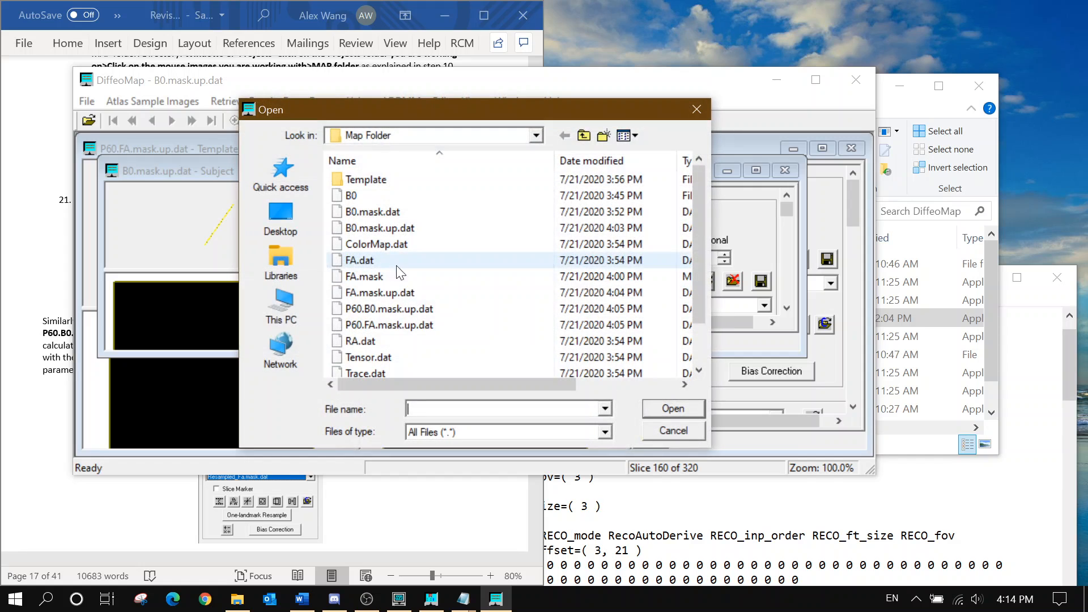
click(430, 297)
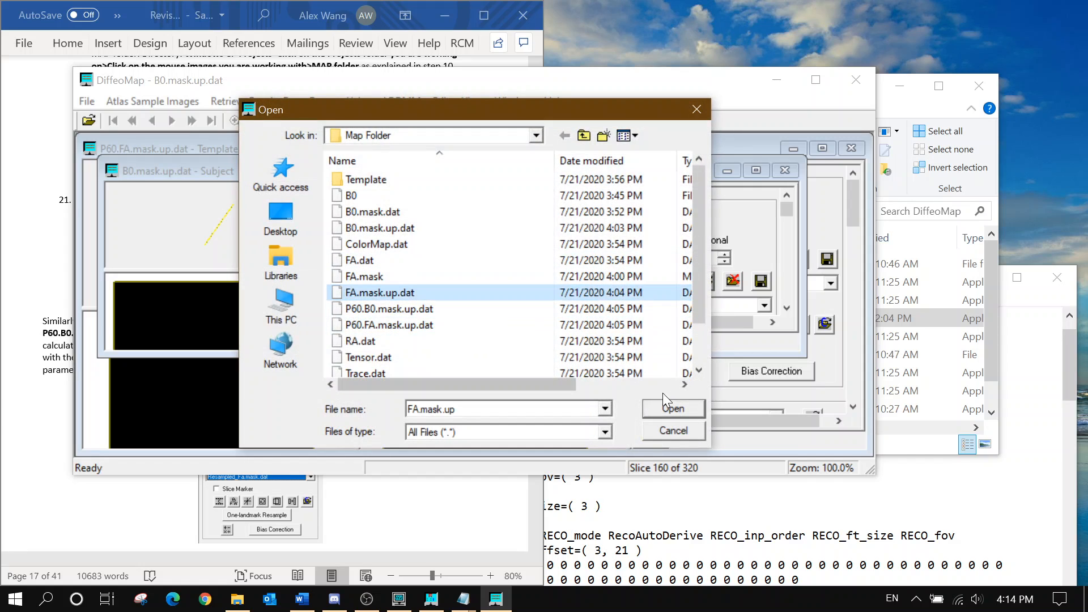
click(663, 406)
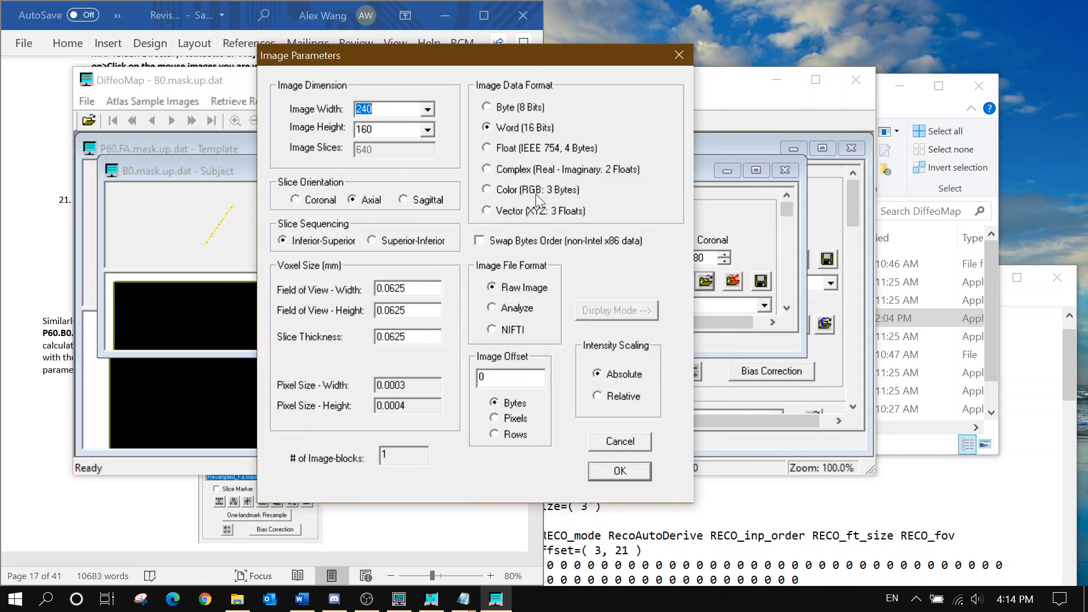
click(536, 149)
click(630, 469)
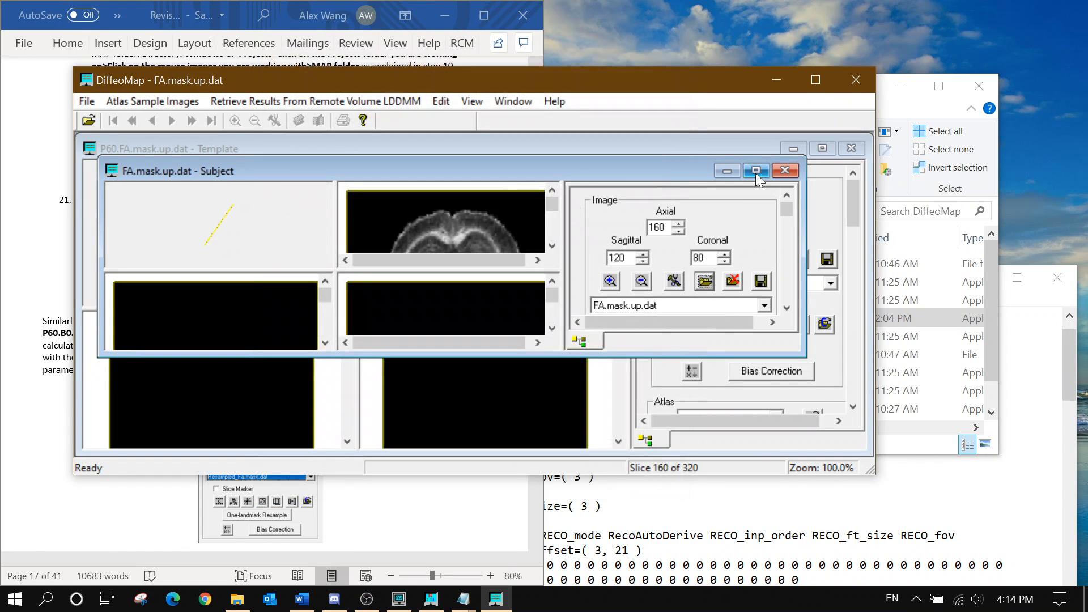
drag(805, 356, 873, 457)
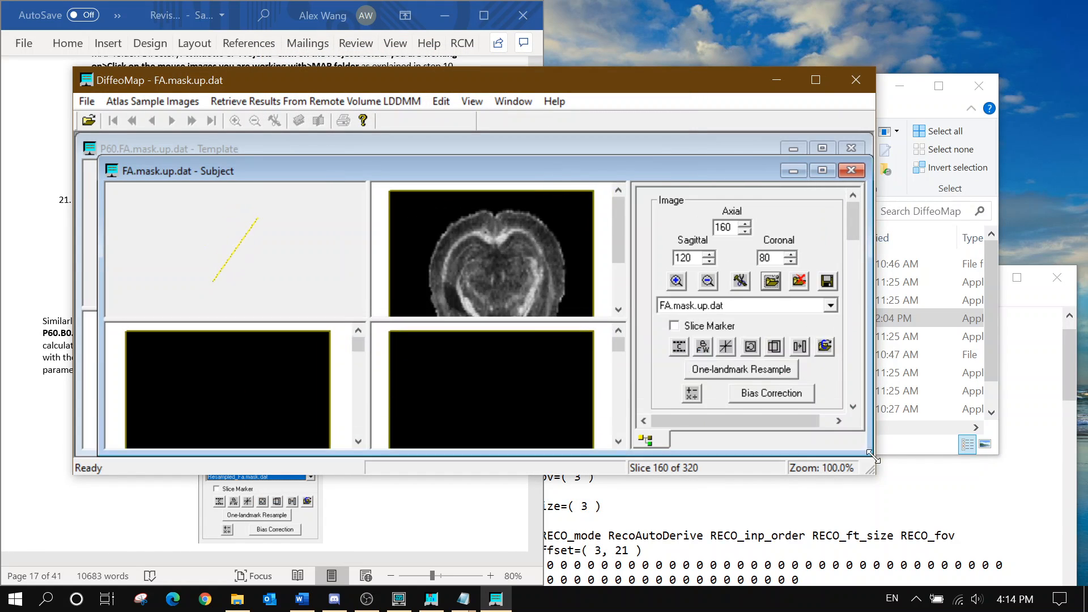
scroll(733, 314, down, 3)
click(764, 300)
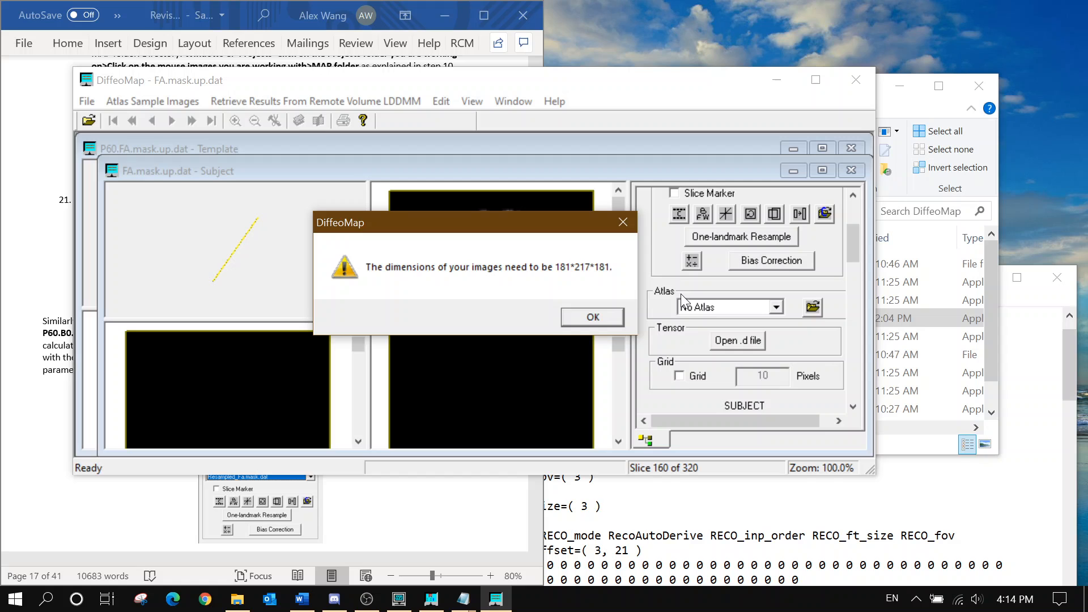
click(613, 316)
scroll(859, 287, down, 3)
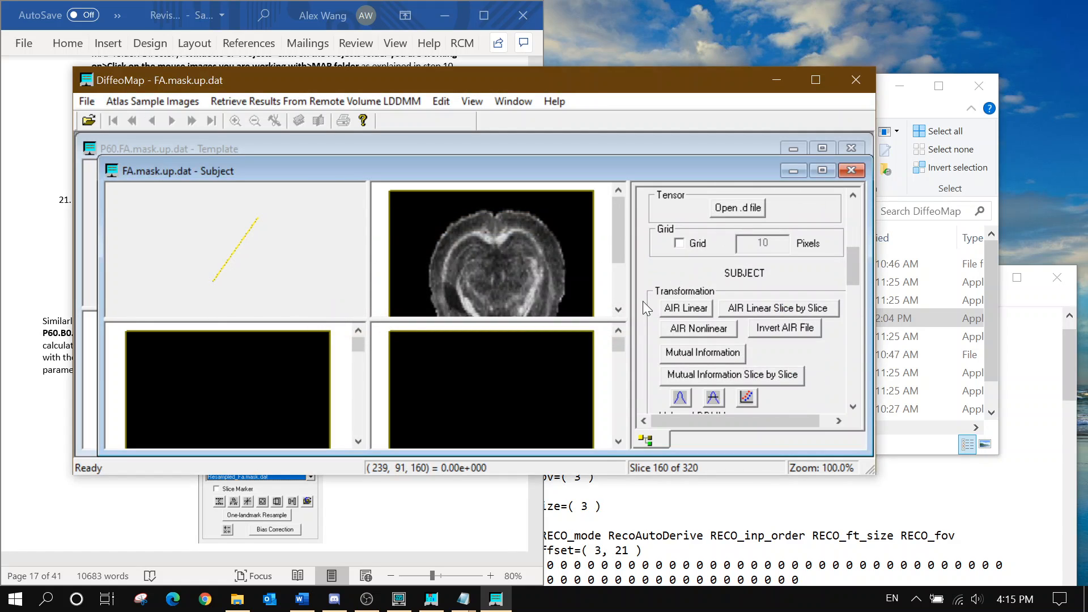
Run a rigid-body AIR linear alignment with threshold 5 and auto-save off; AlignlinearOutput save fails on path spaces
click(662, 308)
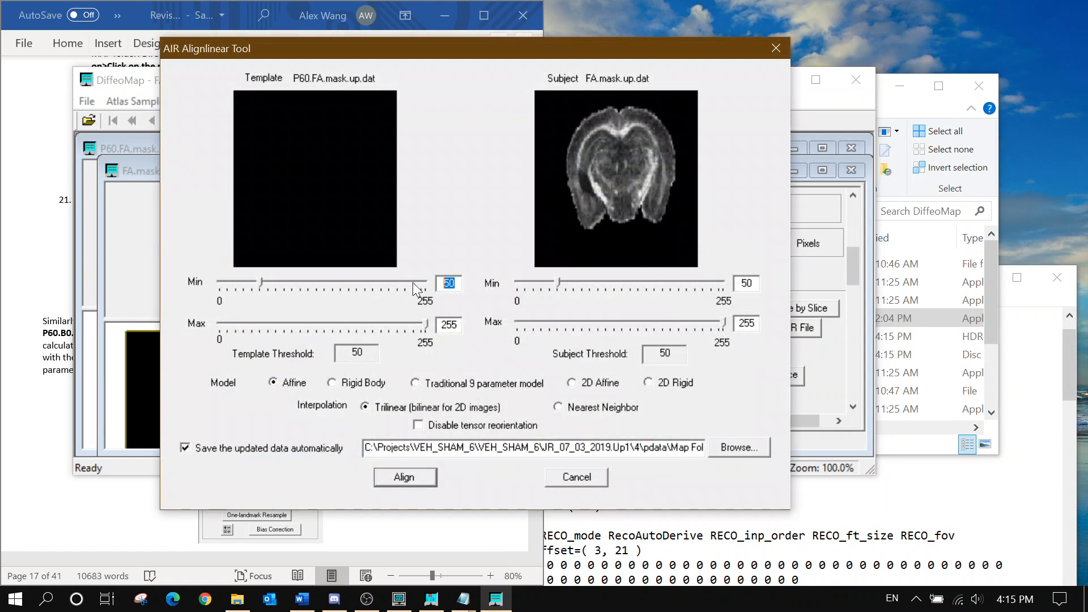
text(5)
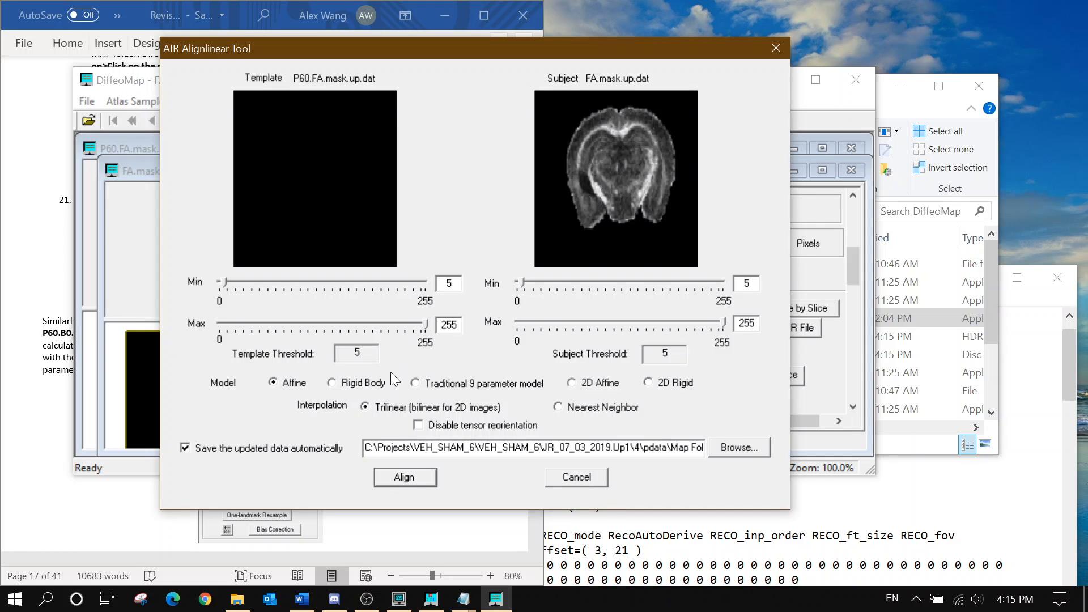
click(368, 384)
click(283, 448)
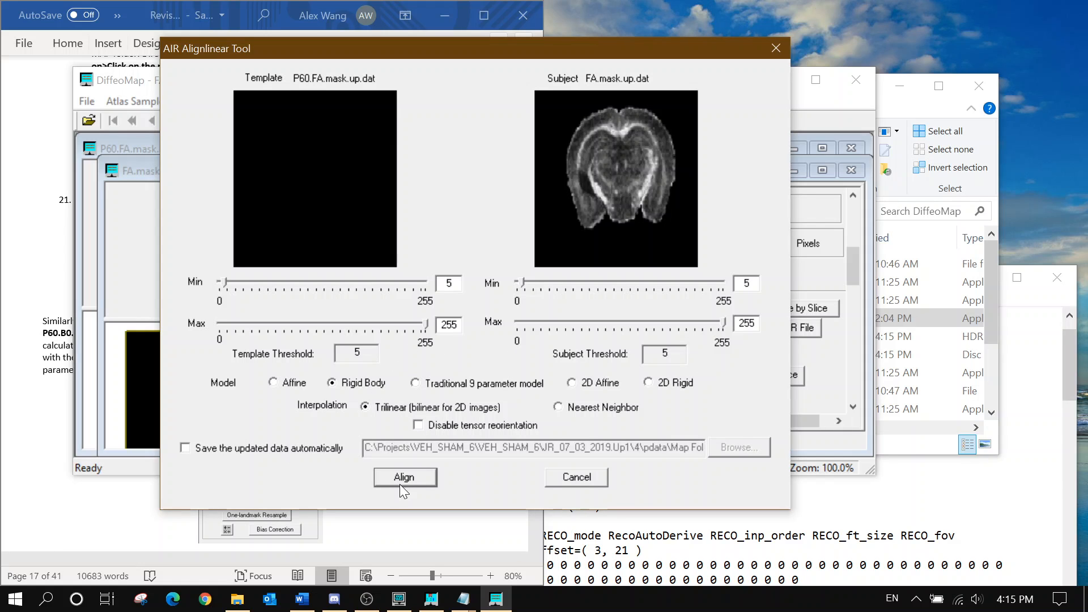
click(393, 478)
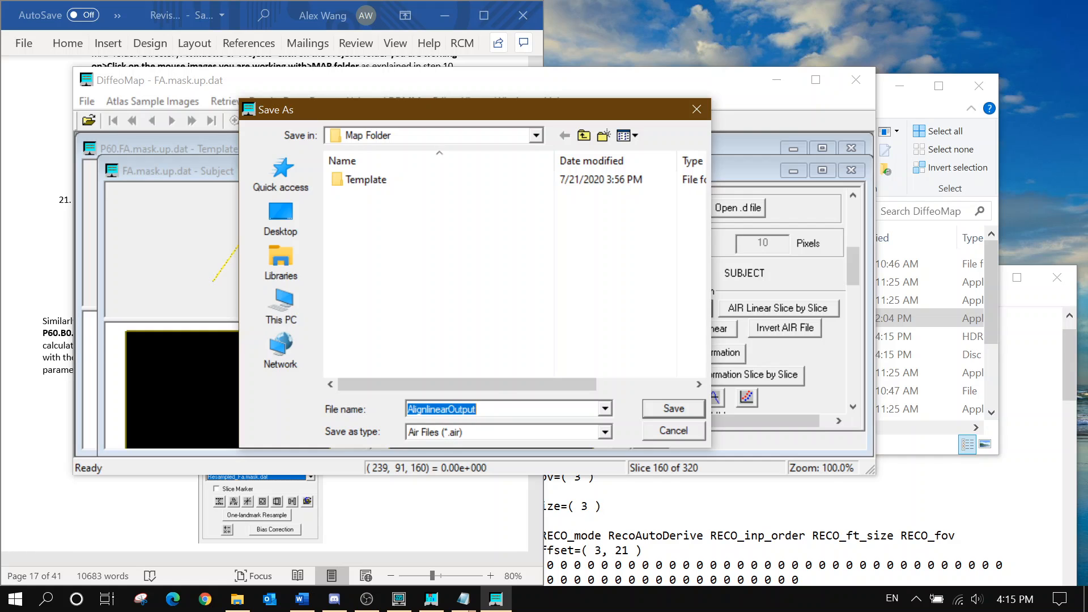
click(650, 411)
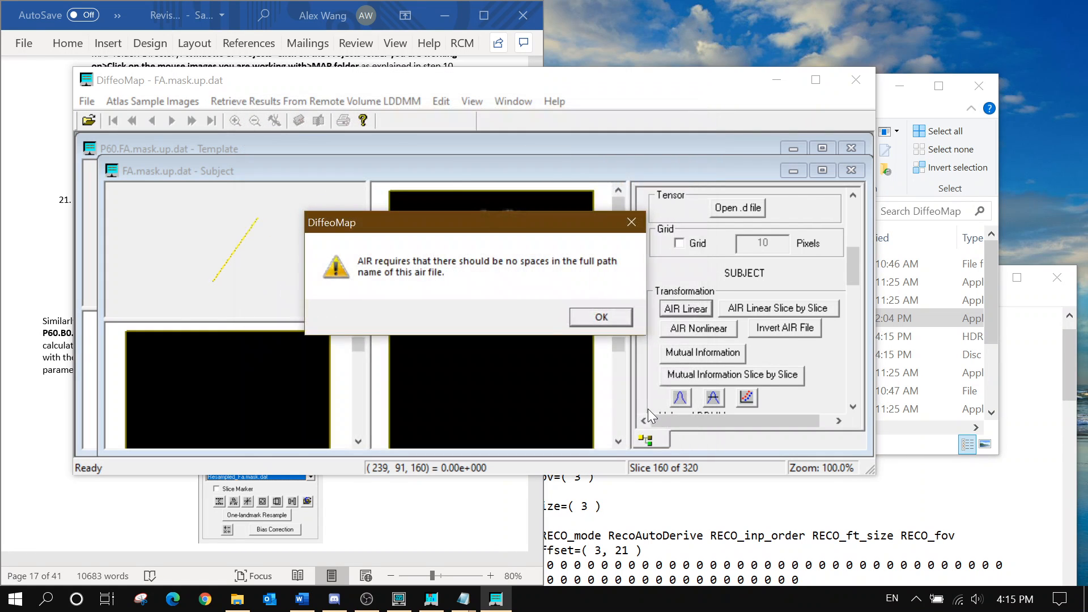
click(603, 320)
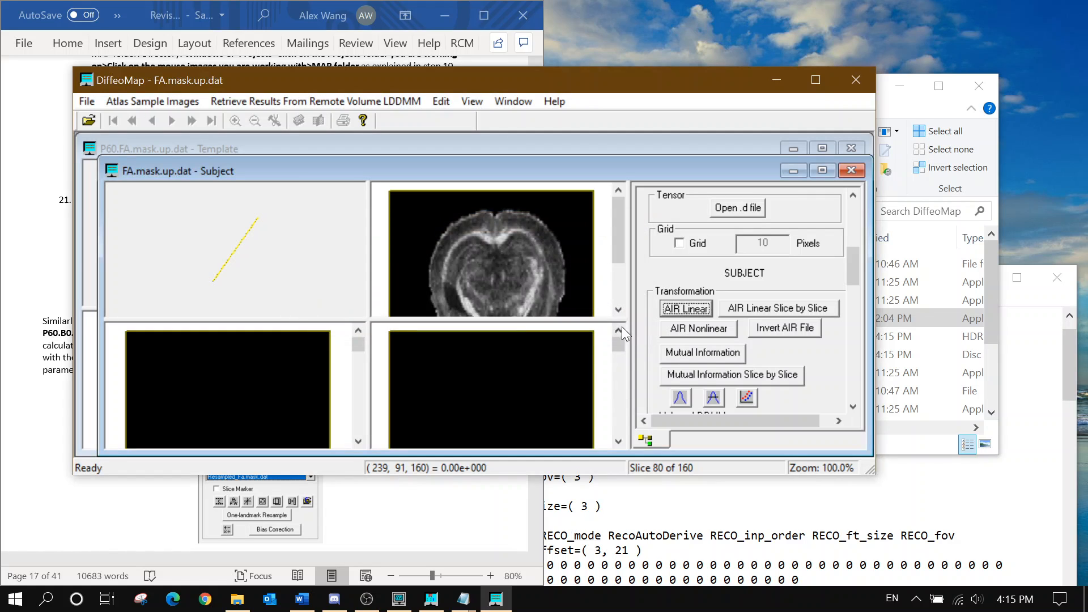
click(237, 599)
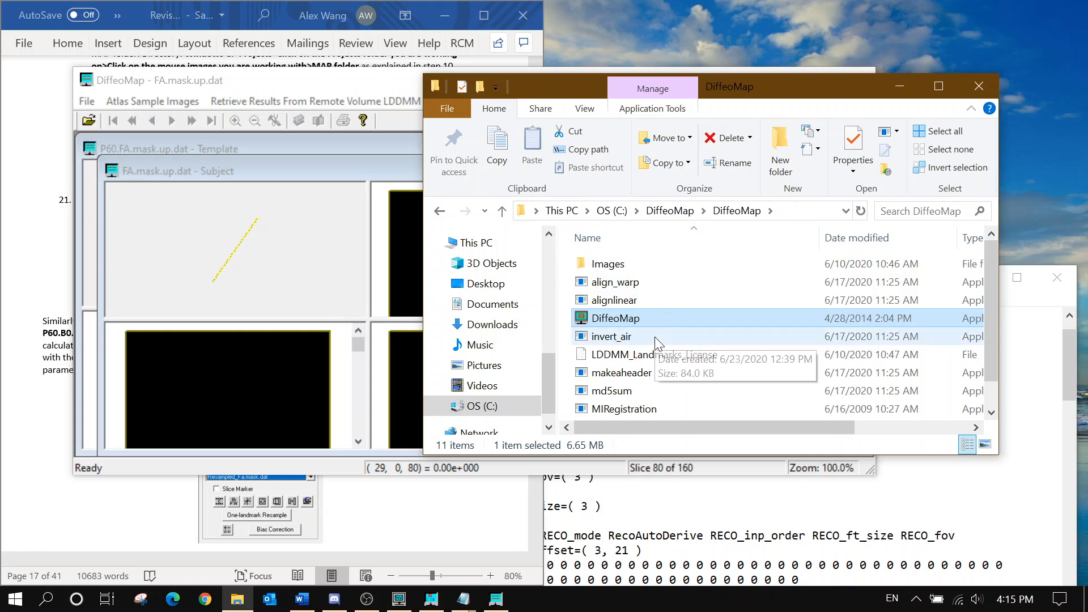
Navigate to C:\Projects\VEH_SHAM_6\VEH_SHAM_6\JR_07_03_2019.Up1\4\pdata
click(489, 406)
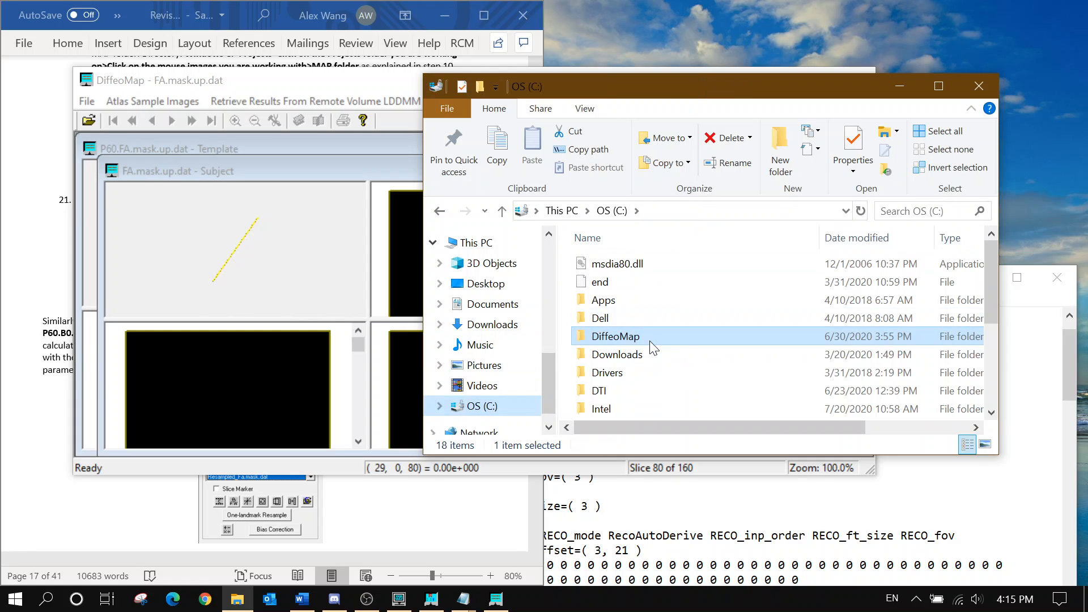
scroll(649, 348, down, 2)
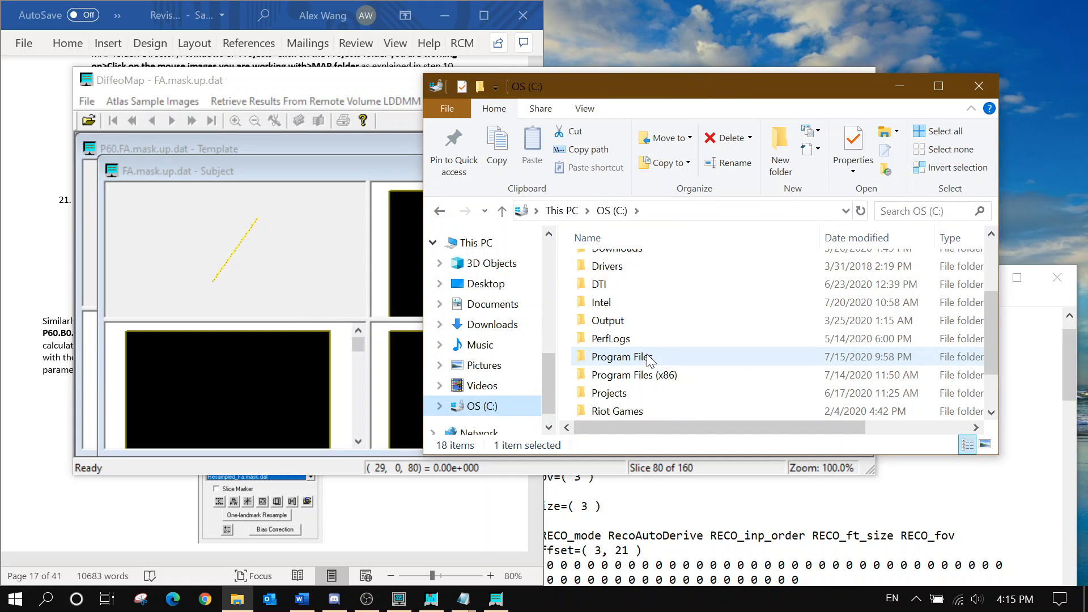
double_click(631, 387)
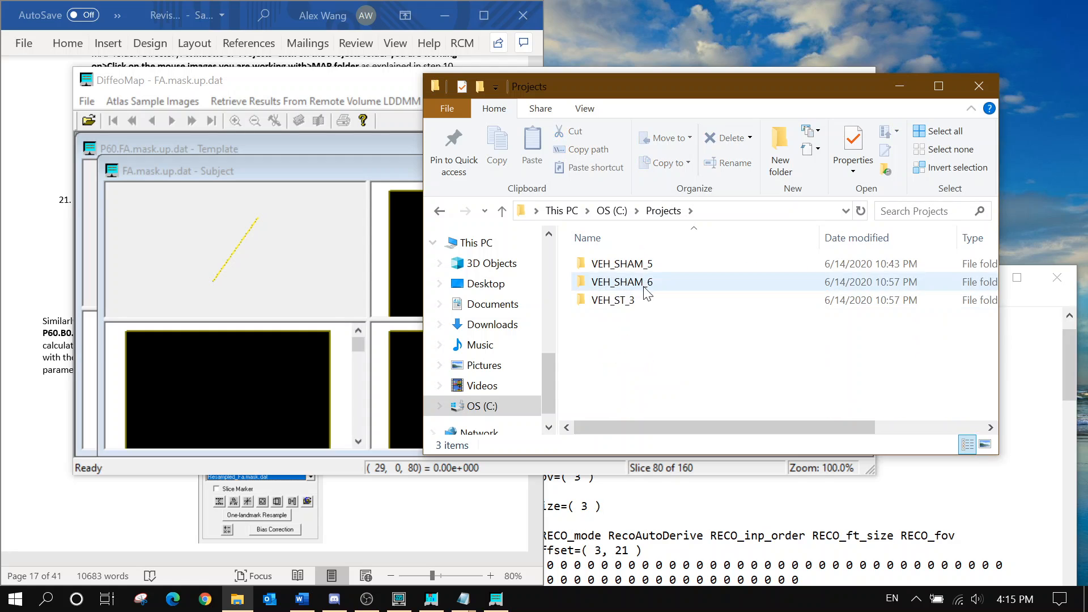
double_click(639, 283)
double_click(648, 270)
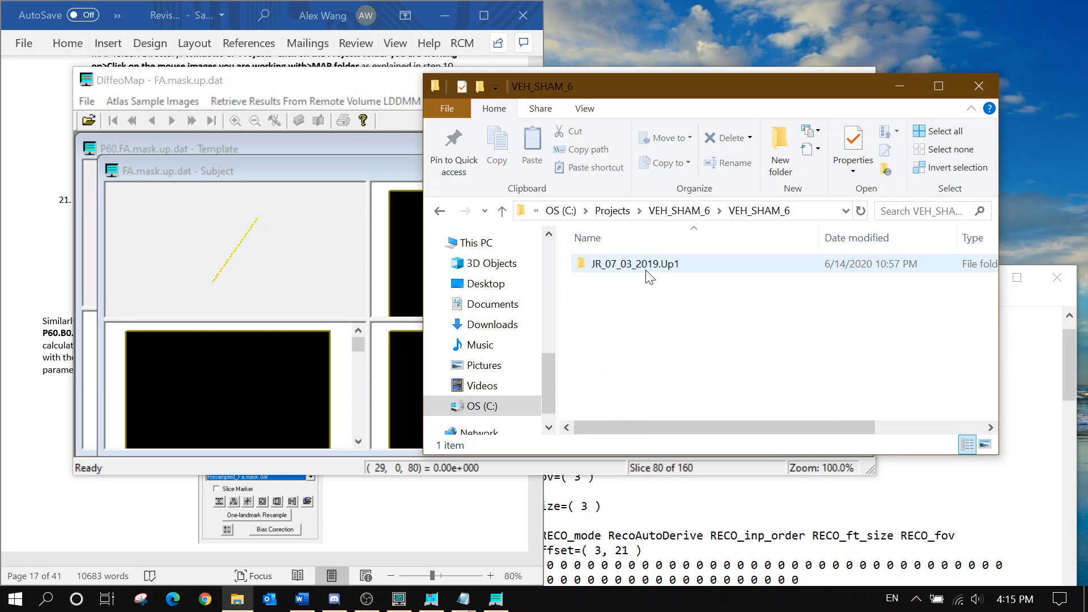
double_click(645, 266)
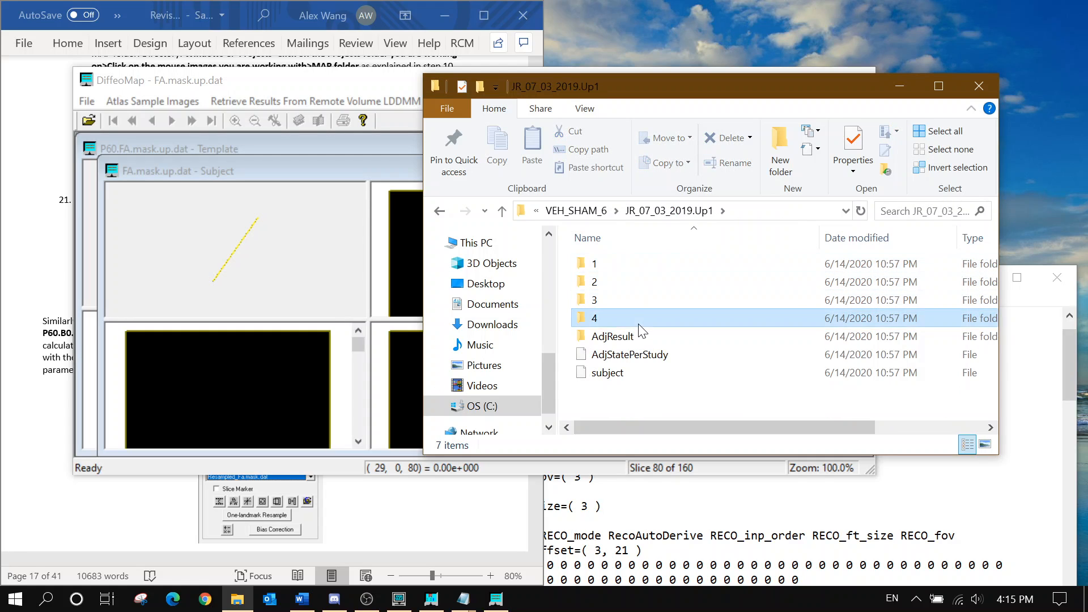
double_click(643, 319)
double_click(636, 264)
Try renaming Map Folder to Map_Folder; the folder-in-use error blocks it
click(636, 281)
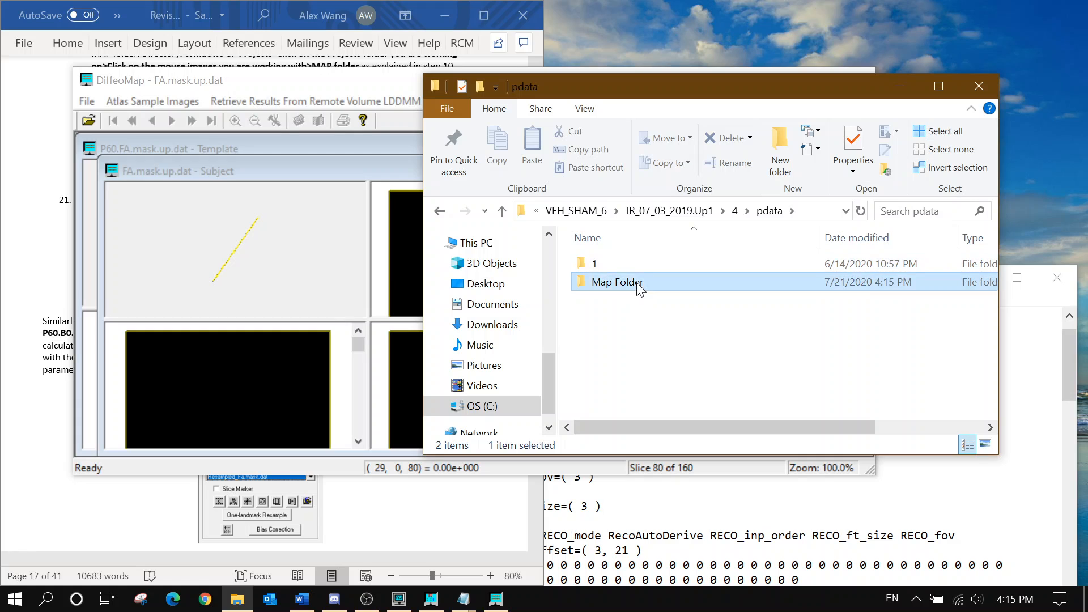
right_click(636, 281)
click(721, 549)
click(616, 282)
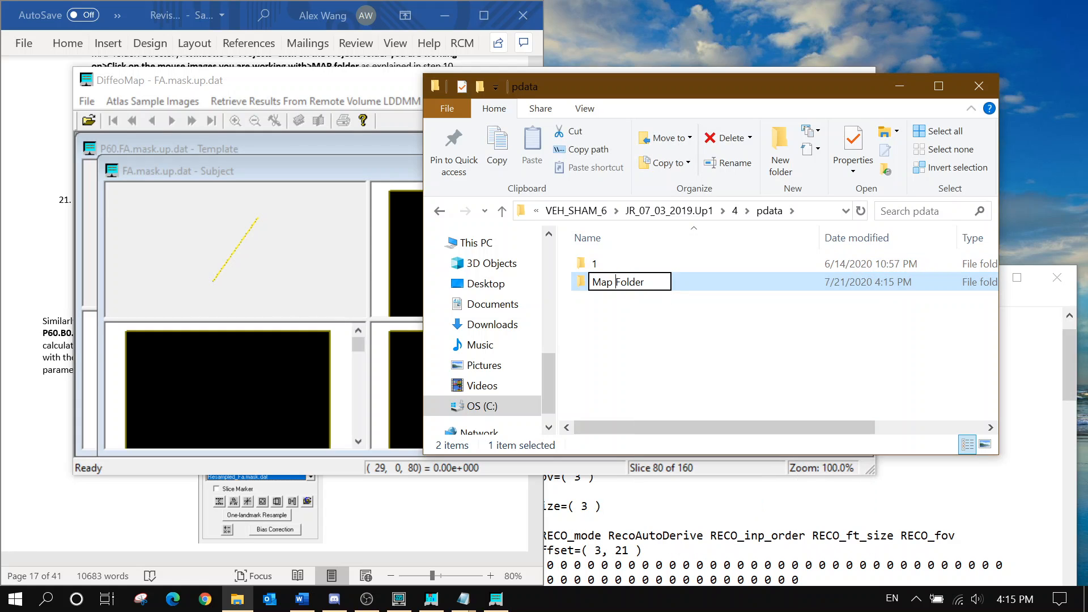
key(BackSpace)
text(_)
key(Return)
click(684, 372)
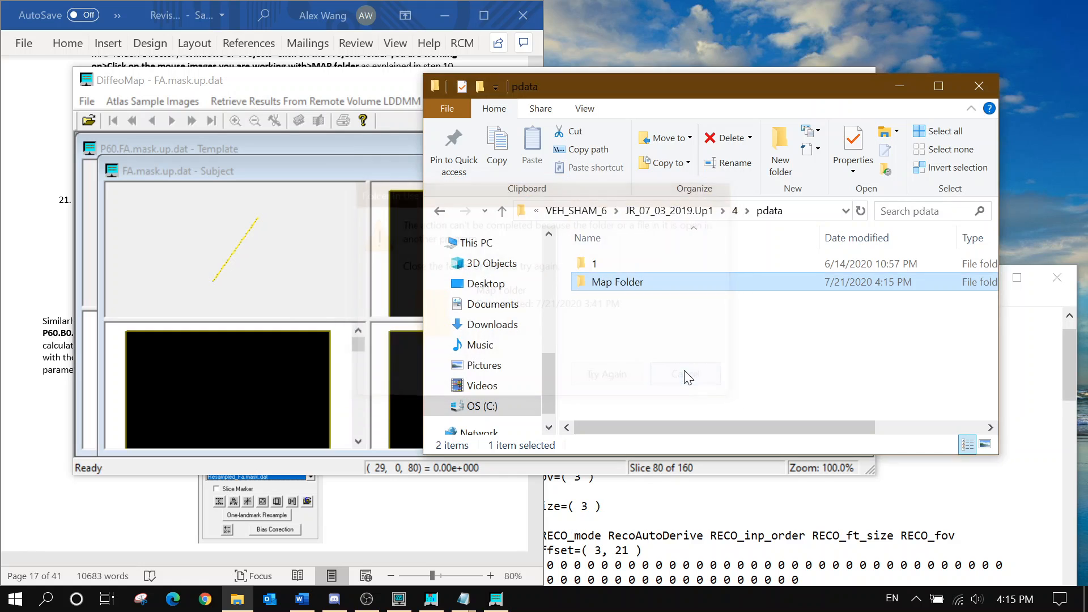
click(344, 91)
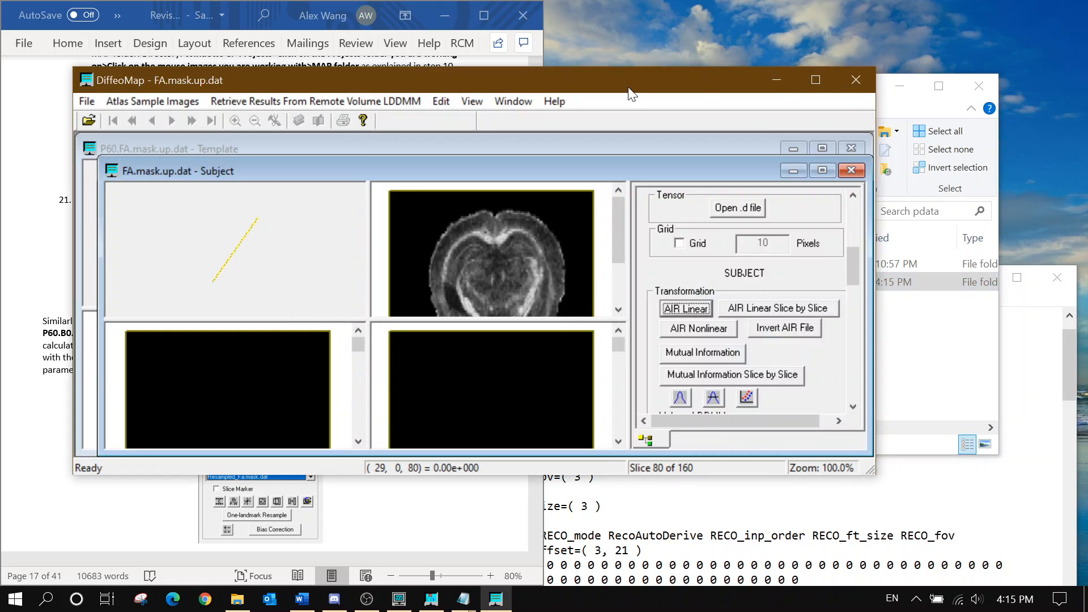
Close DiffeoMap and retry renaming Map Folder to Map_Folder, which is still in use
click(858, 80)
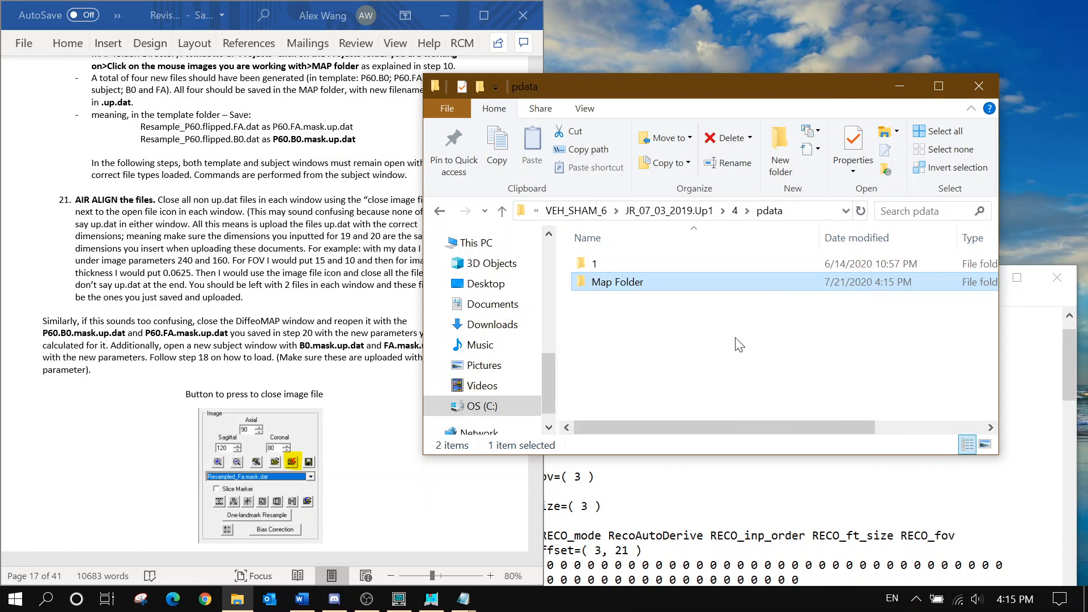
right_click(639, 287)
click(692, 533)
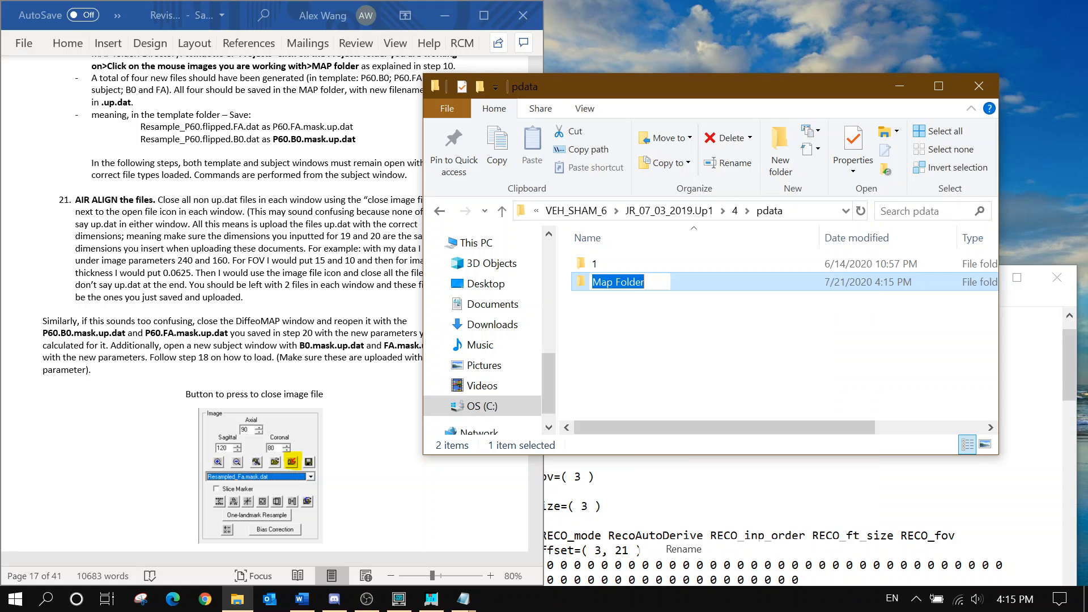
click(621, 282)
key(BackSpace)
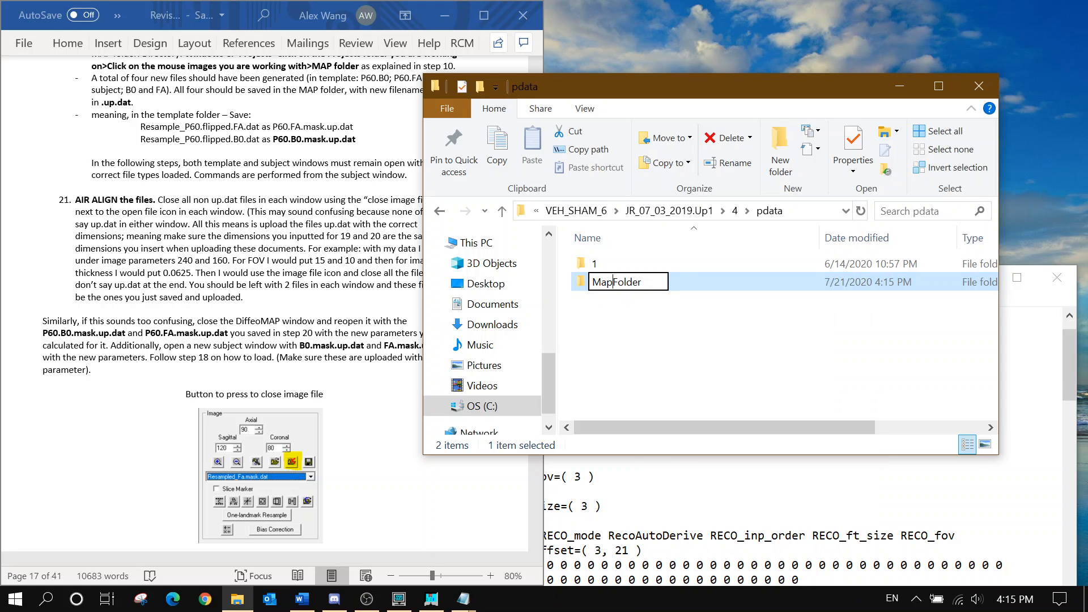
text(_)
key(Return)
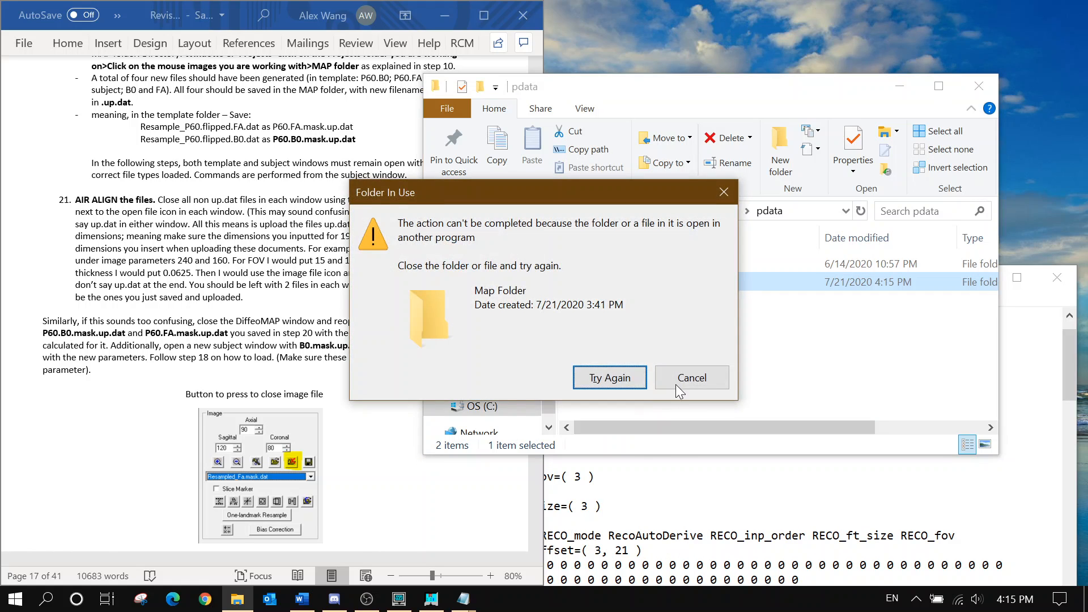
click(677, 383)
Close the ROI editor, both DTI Studio windows, and the reco and ReadMe notes windows
click(431, 599)
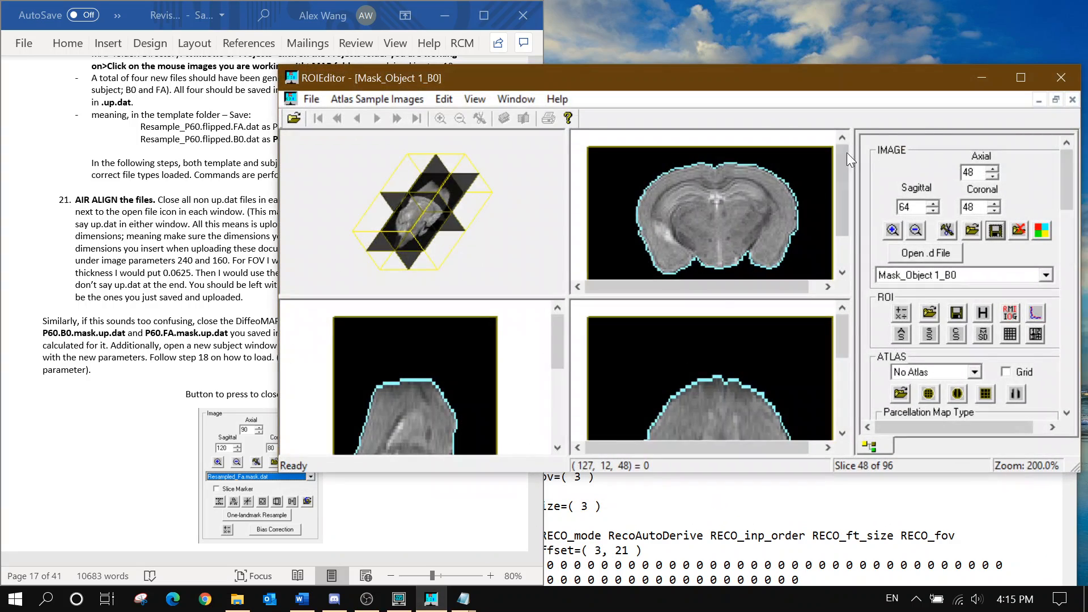
click(1060, 81)
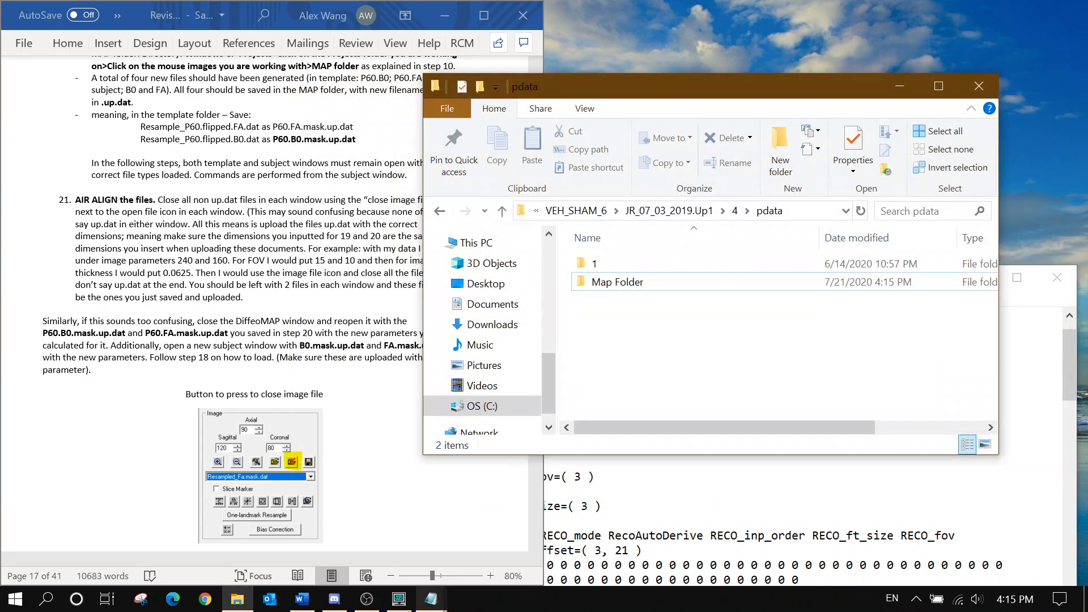
click(399, 599)
click(1031, 70)
click(407, 597)
click(386, 479)
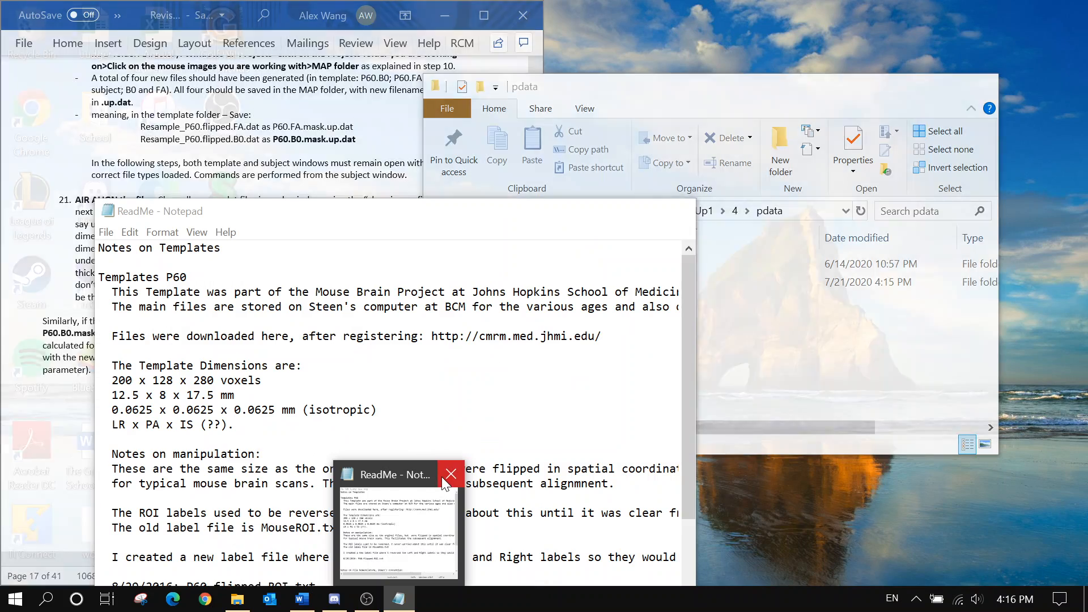
click(444, 482)
Rename Map Folder to Map_Folder, replacing the space with an underscore
click(651, 280)
right_click(652, 280)
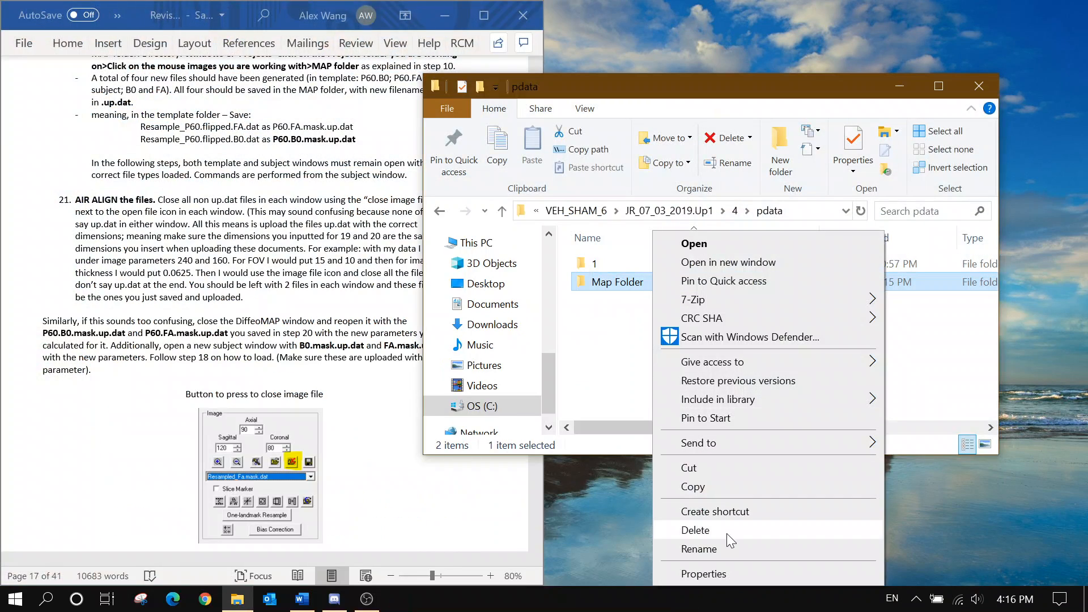
click(723, 549)
key(End)
key(BackSpace)
text(_)
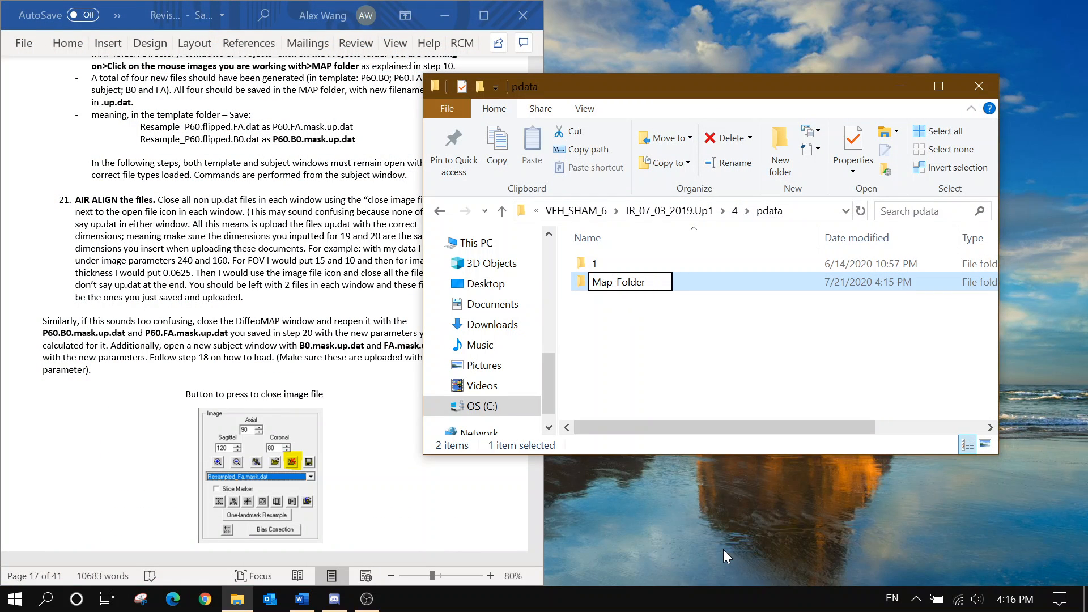
key(Return)
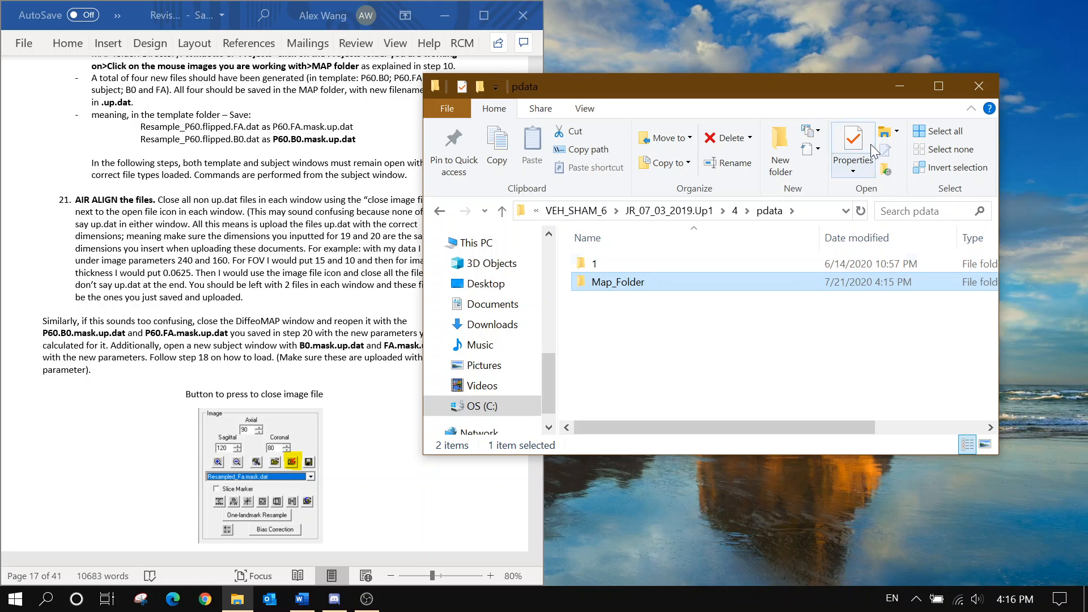
Launch the DiffeoMap application from C:\DiffeoMap\DiffeoMap
click(509, 410)
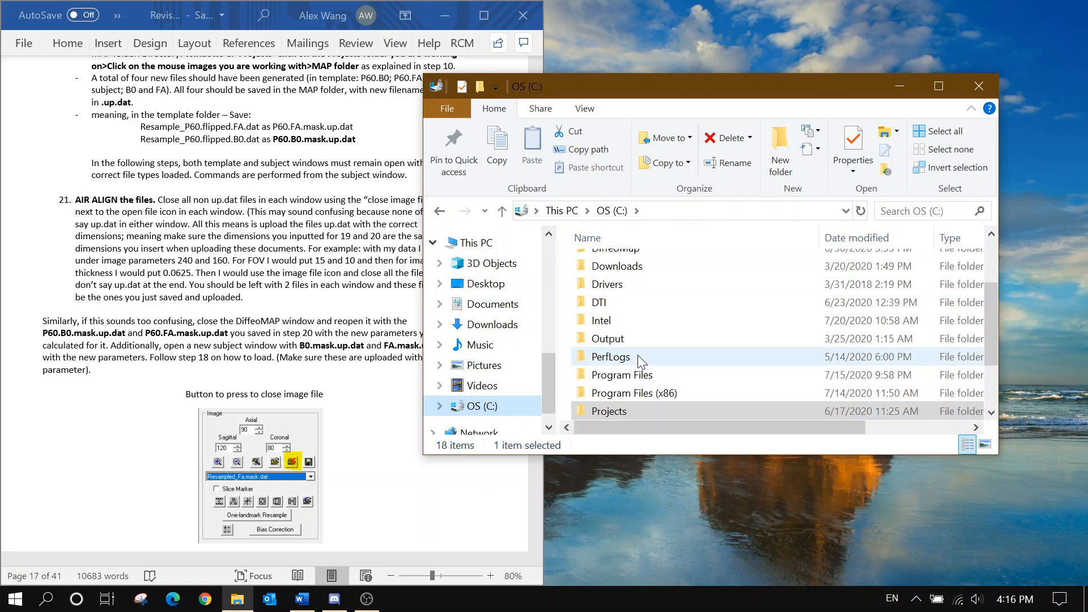
scroll(654, 297, up, 1)
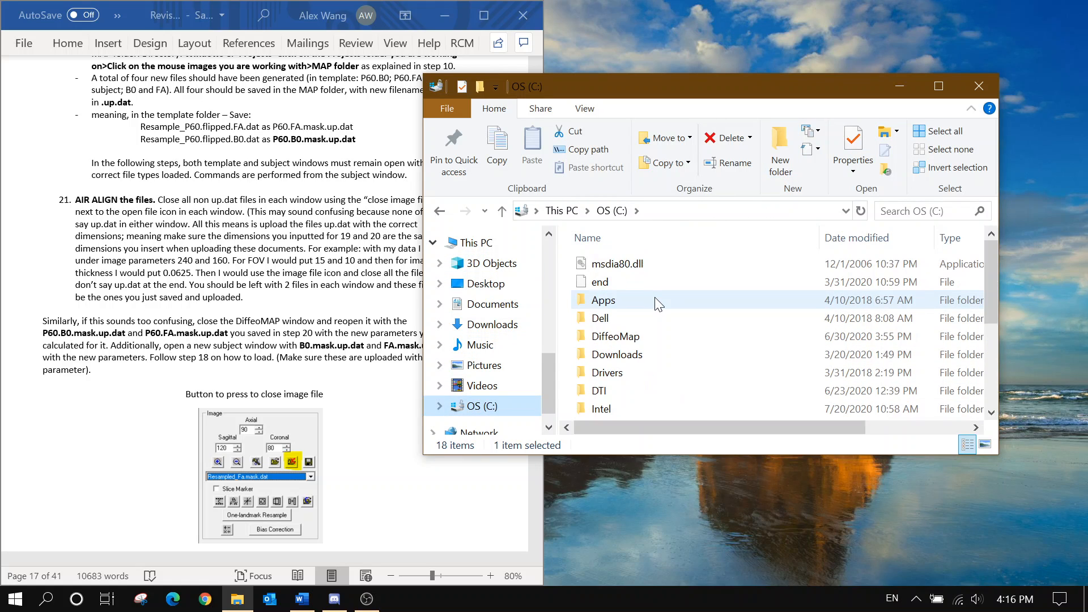
double_click(640, 303)
double_click(635, 271)
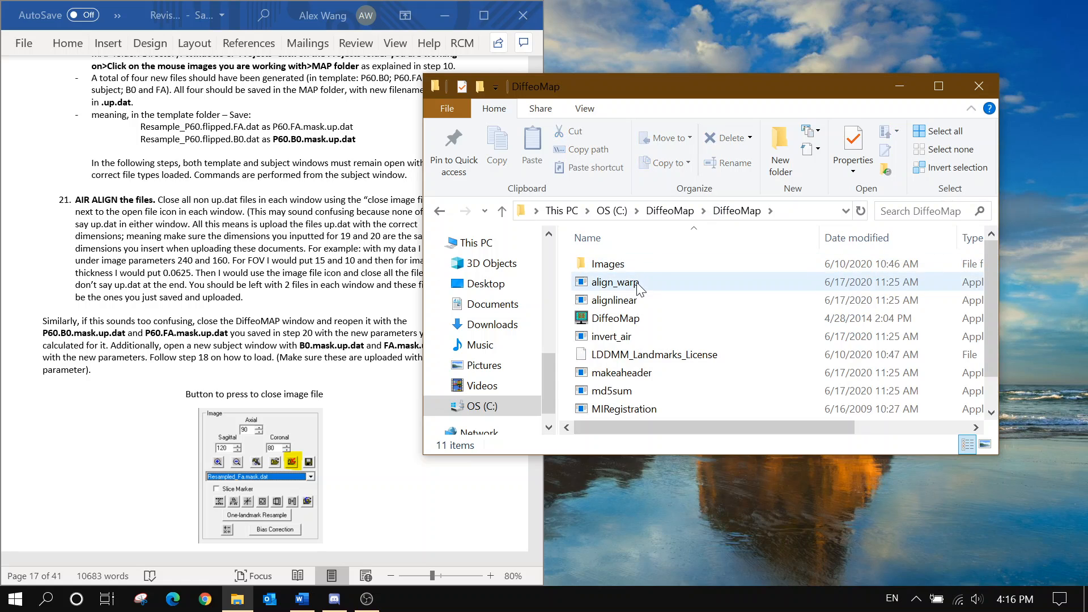
double_click(644, 315)
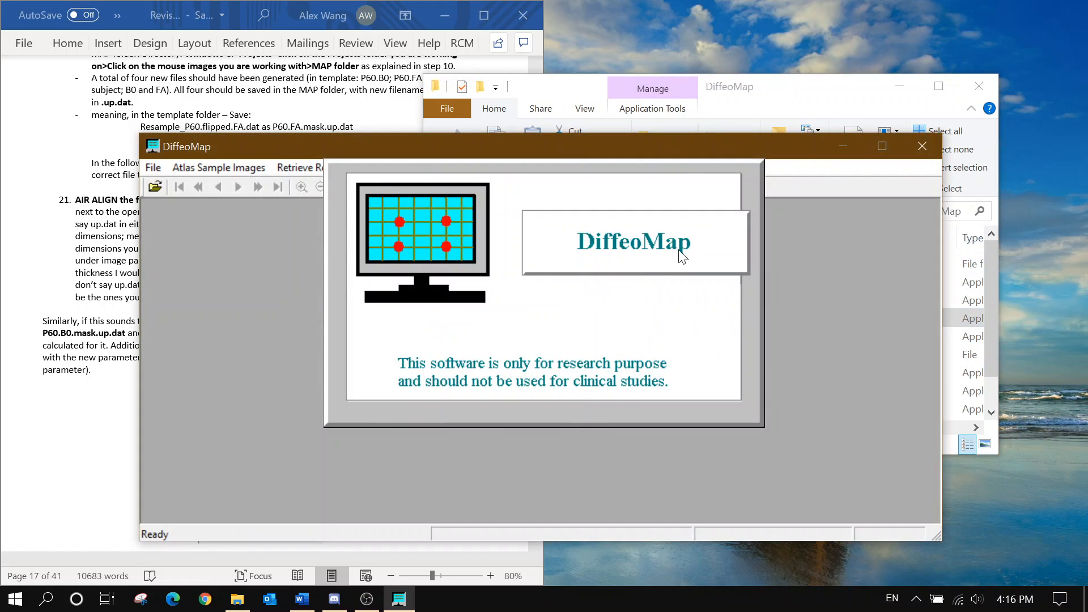
Dismiss the startup message and browse to C:\Projects\...\pdata\Map_Folder to load a template
click(707, 221)
click(153, 167)
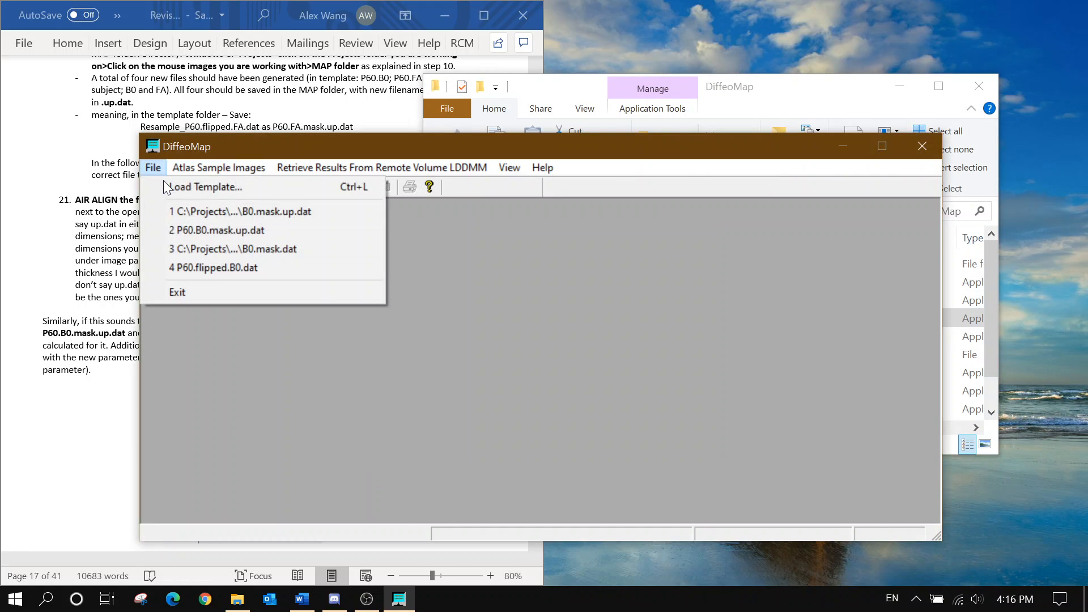
click(170, 188)
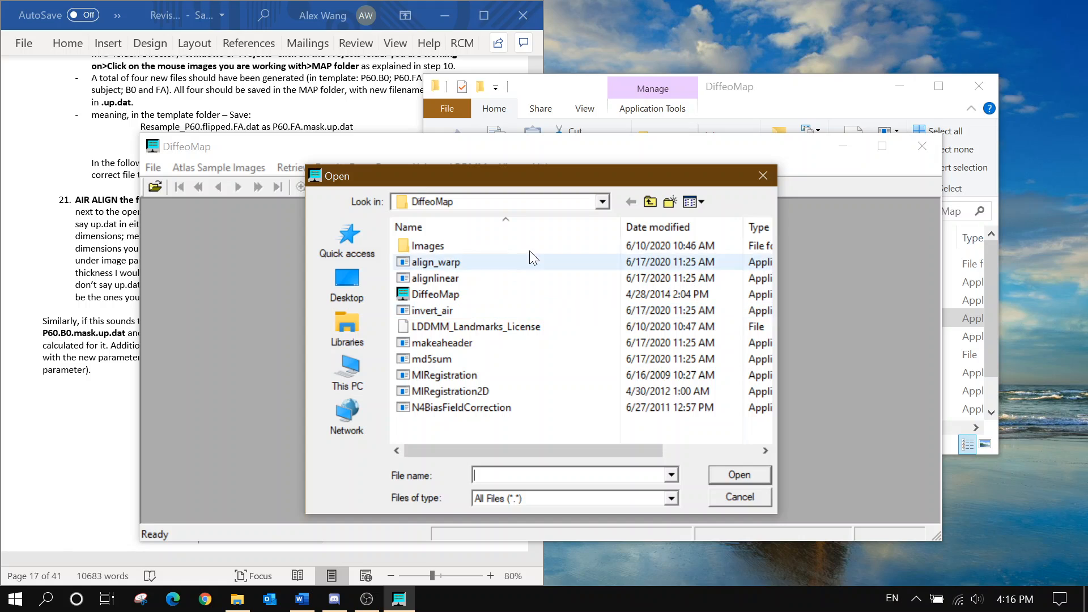
click(561, 202)
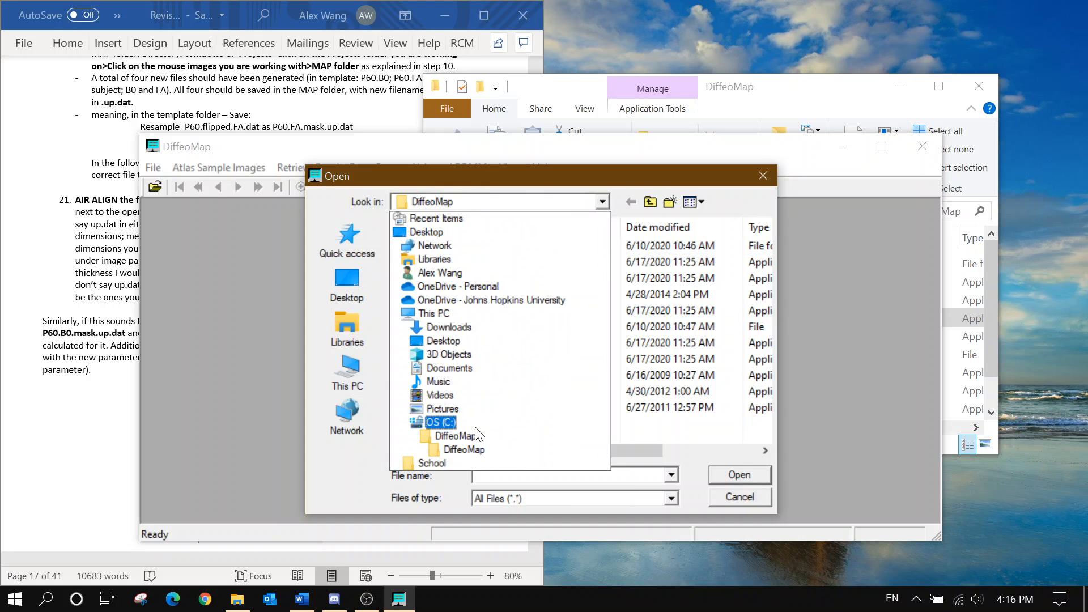
click(475, 428)
double_click(469, 425)
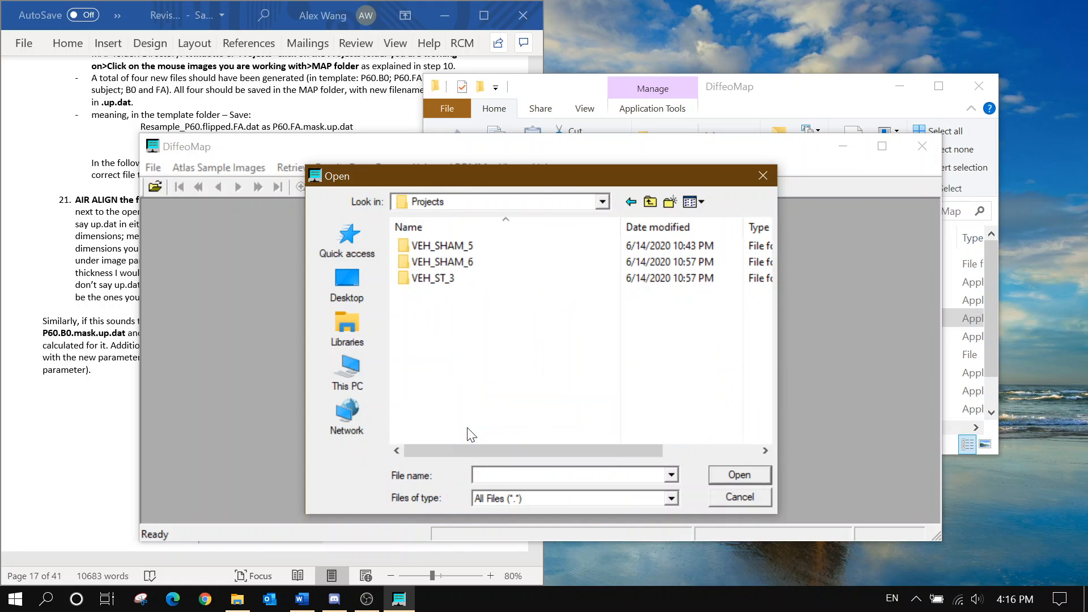
double_click(470, 261)
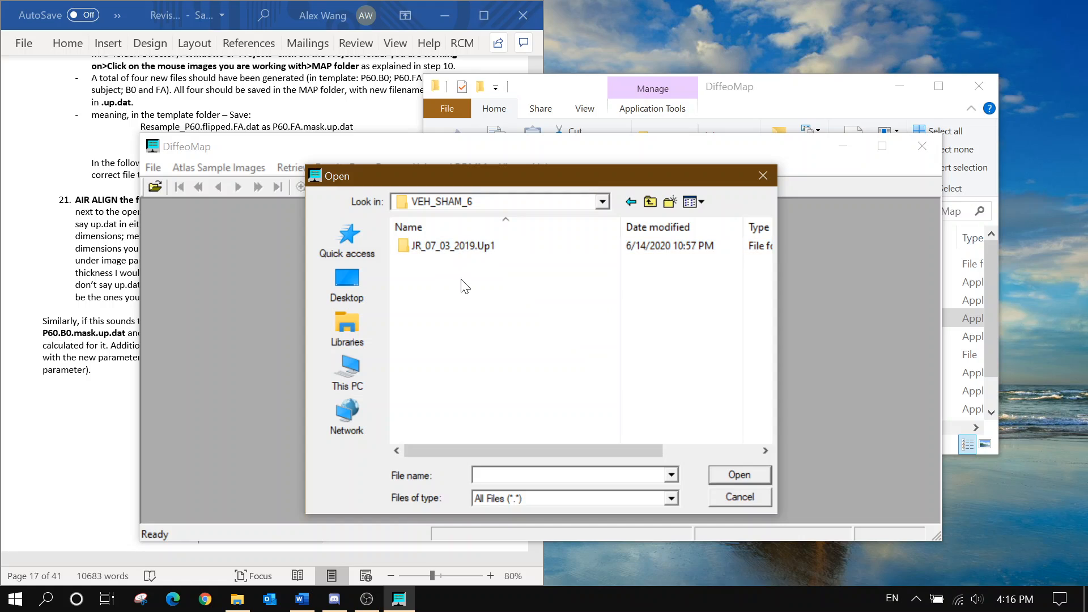
double_click(461, 245)
double_click(456, 293)
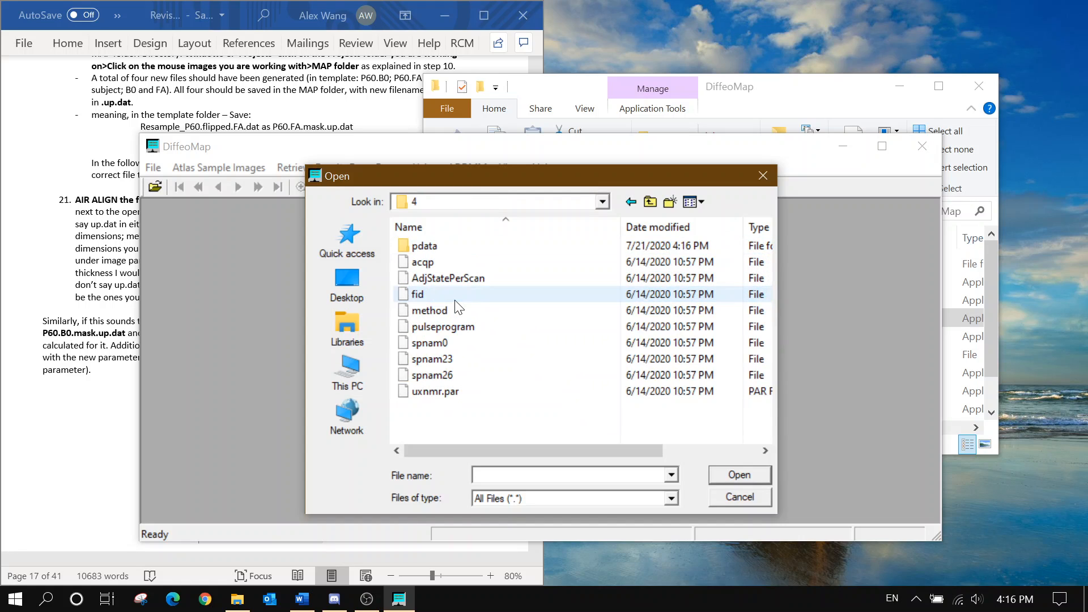
double_click(454, 249)
click(449, 271)
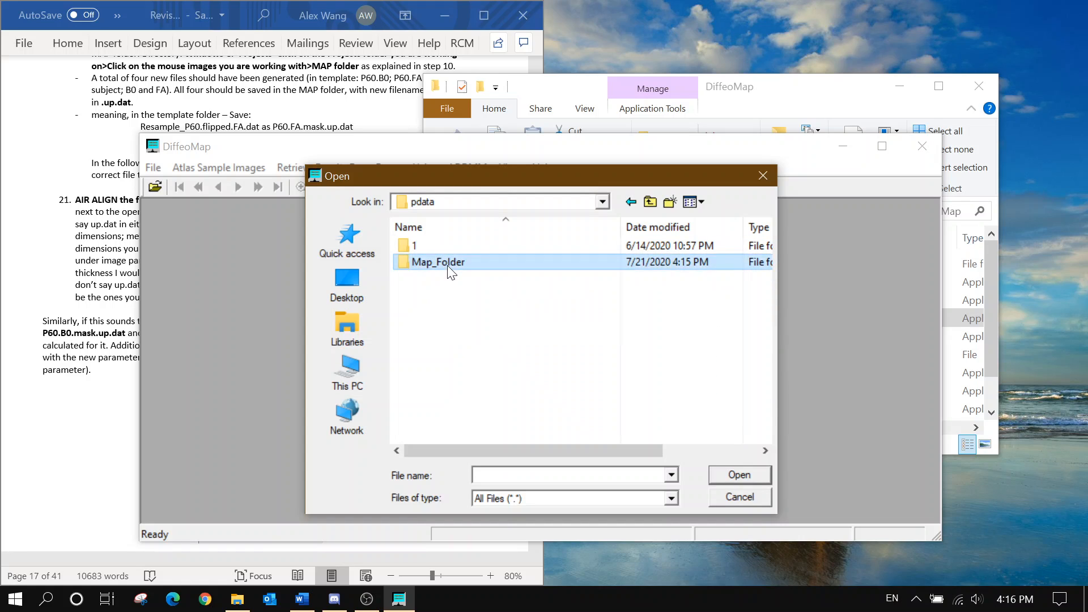
double_click(448, 267)
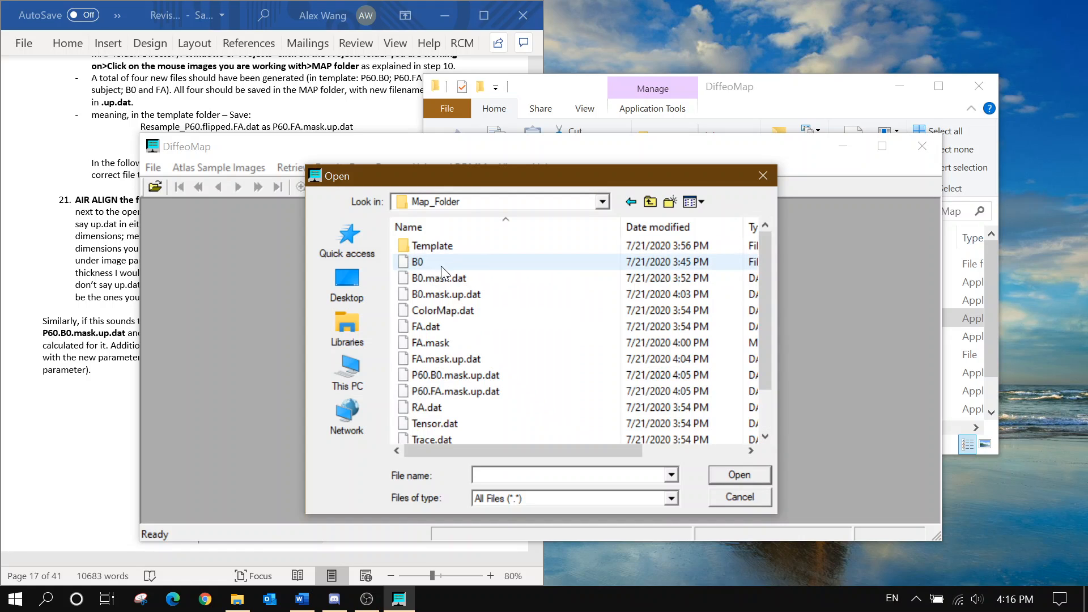
Load P60.B0.mask.up.dat from Map_Folder as the template with 240 × 160 image parameters
double_click(475, 247)
click(493, 250)
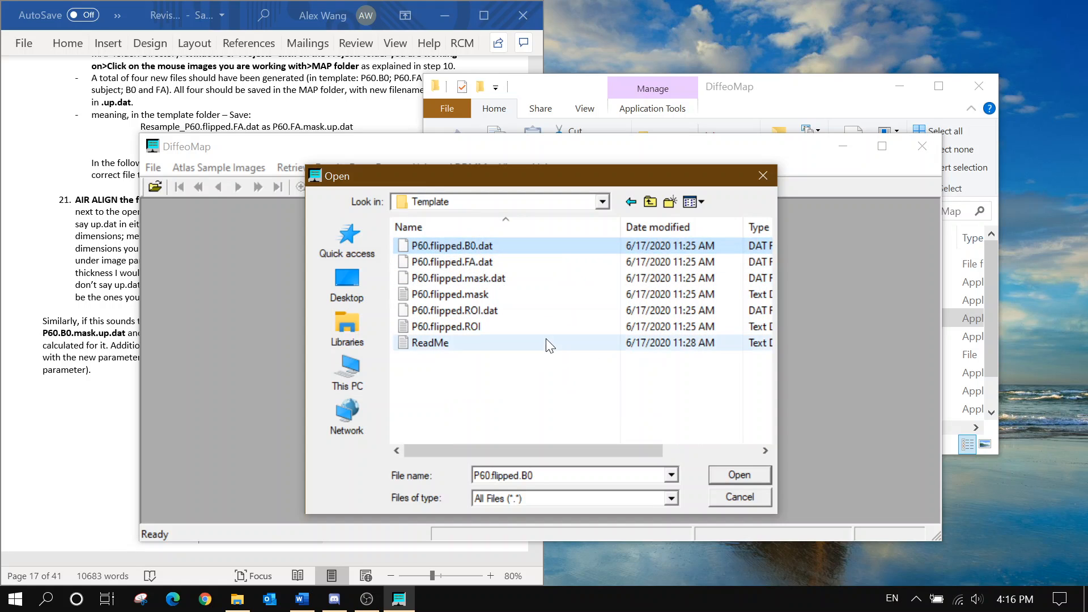
click(504, 202)
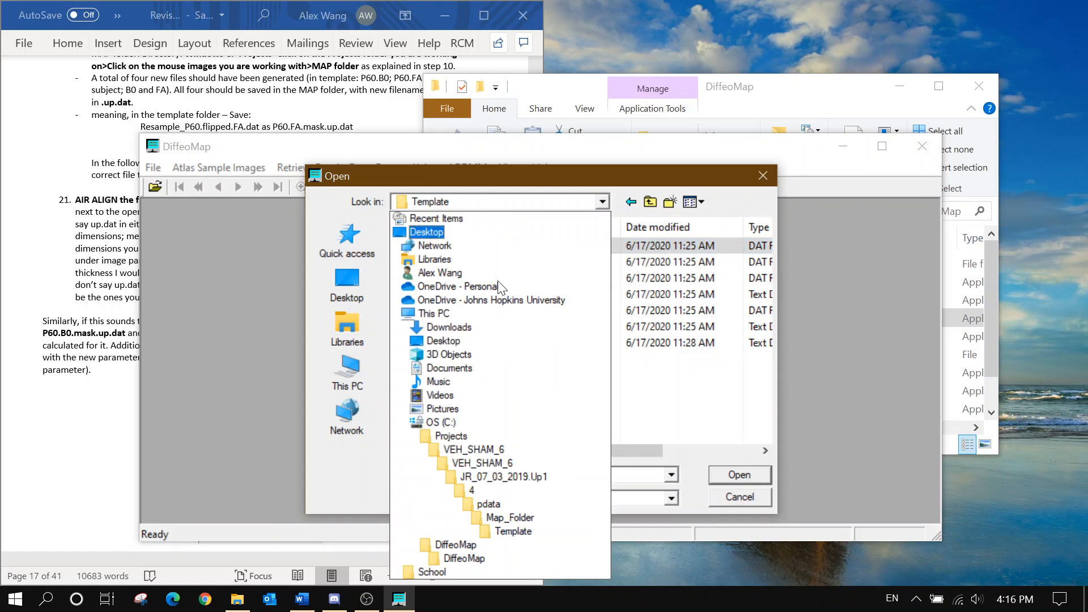
click(522, 523)
click(485, 343)
click(484, 331)
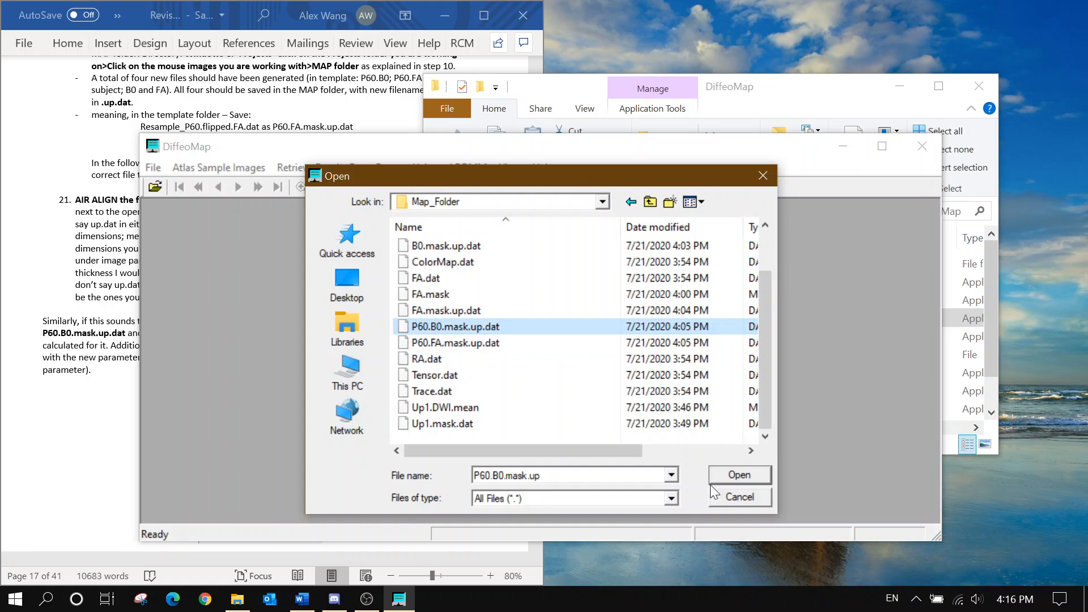
click(732, 473)
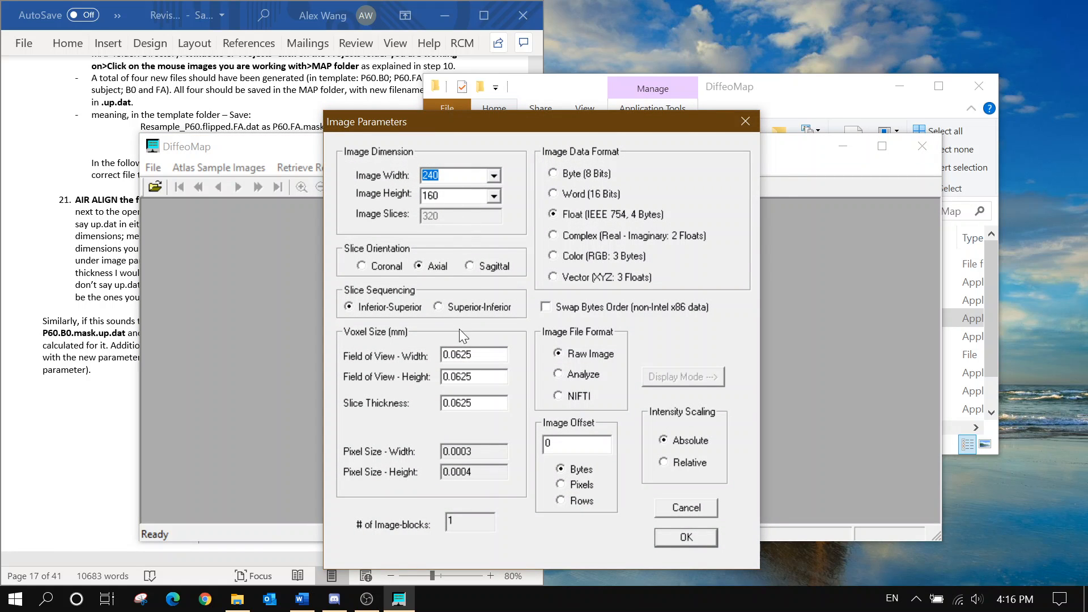
click(665, 539)
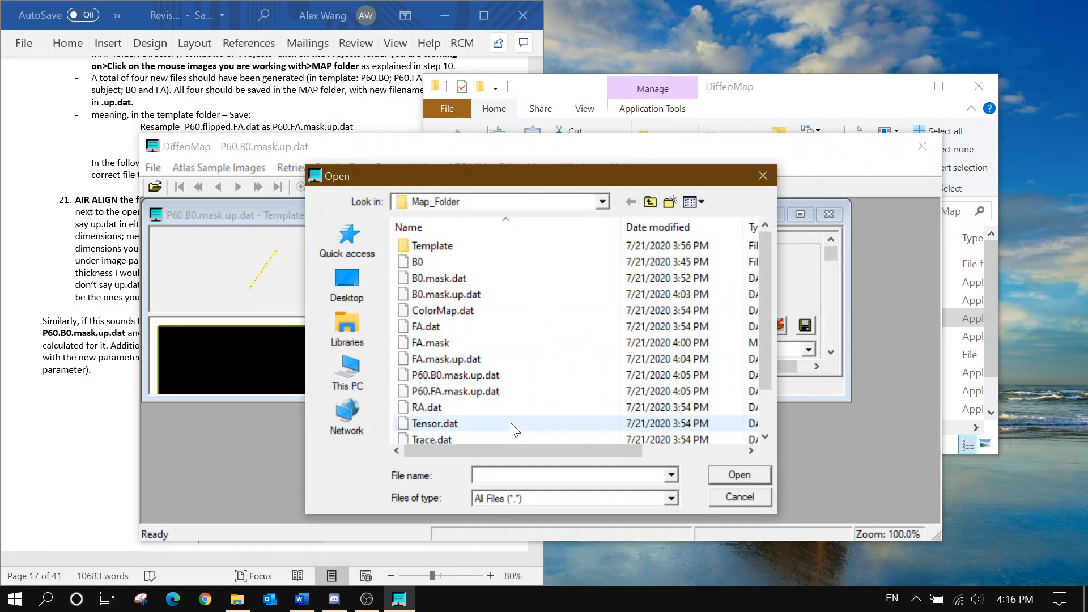
Load P60.FA.mask.up.dat as the second template volume, accepting its image parameters
click(543, 391)
click(735, 476)
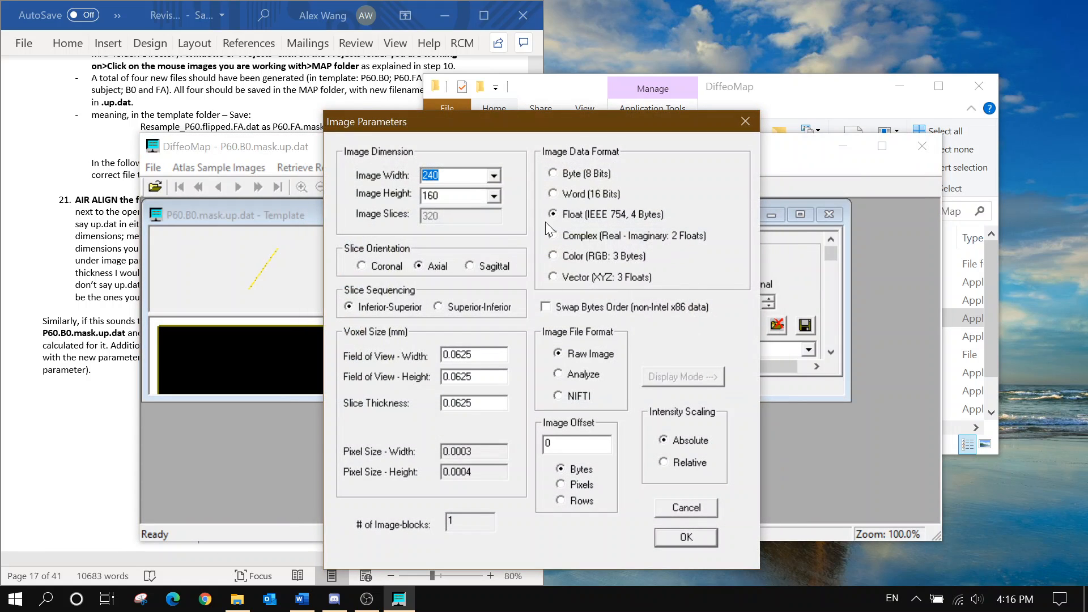
click(693, 536)
click(153, 167)
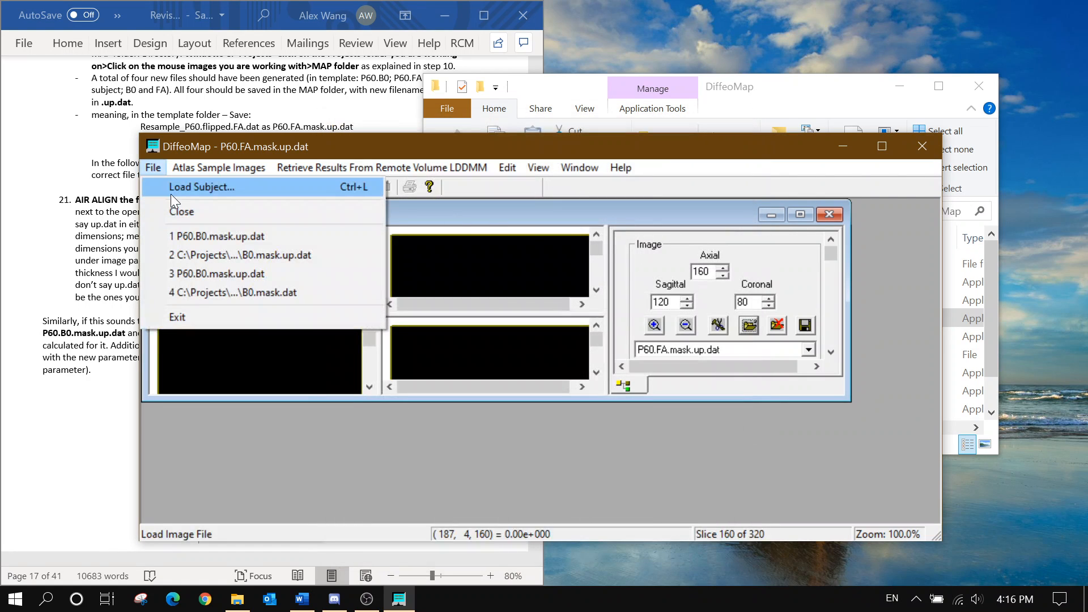
Load B0.mask.up.dat from Map_Folder as the subject, accepting its image parameters
click(171, 194)
click(507, 294)
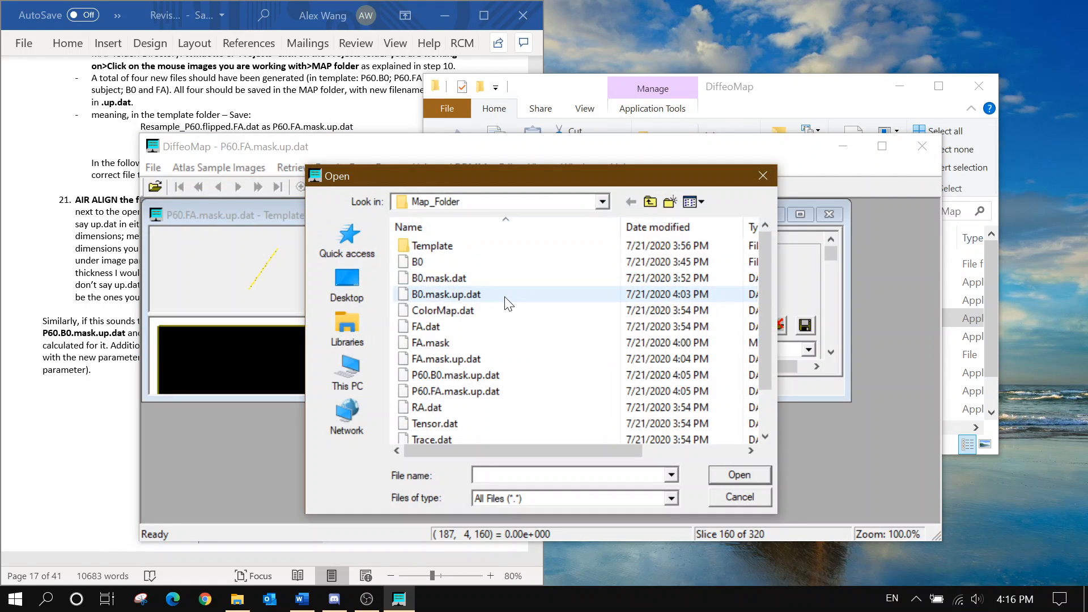
click(737, 474)
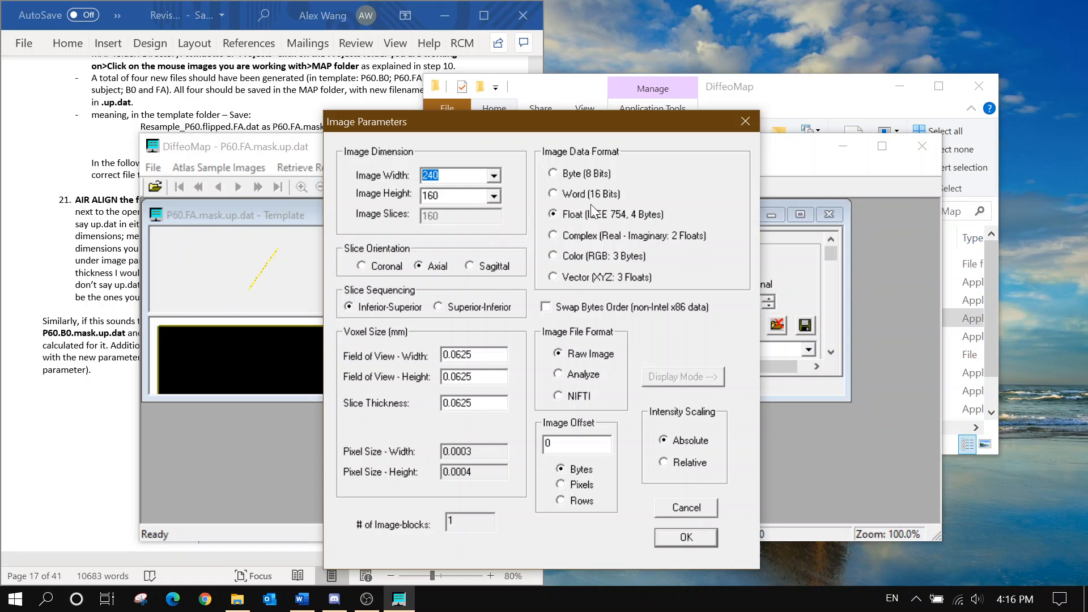
click(554, 194)
click(685, 538)
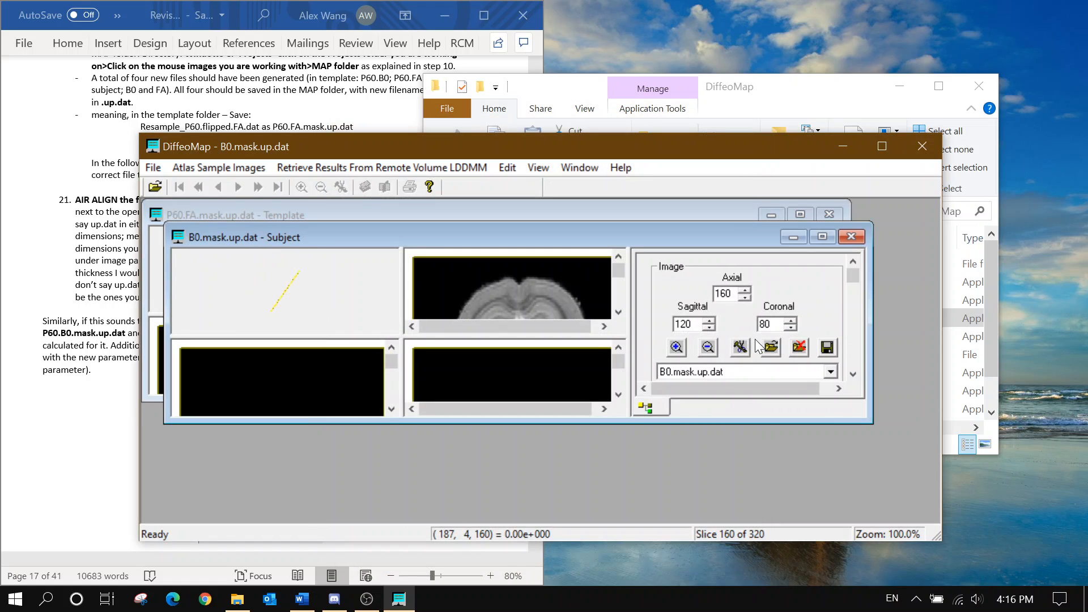
Begin loading FA.mask.up.dat as a subject, bringing up its 240 × 160 image parameters
click(771, 350)
text(FA.mask.up)
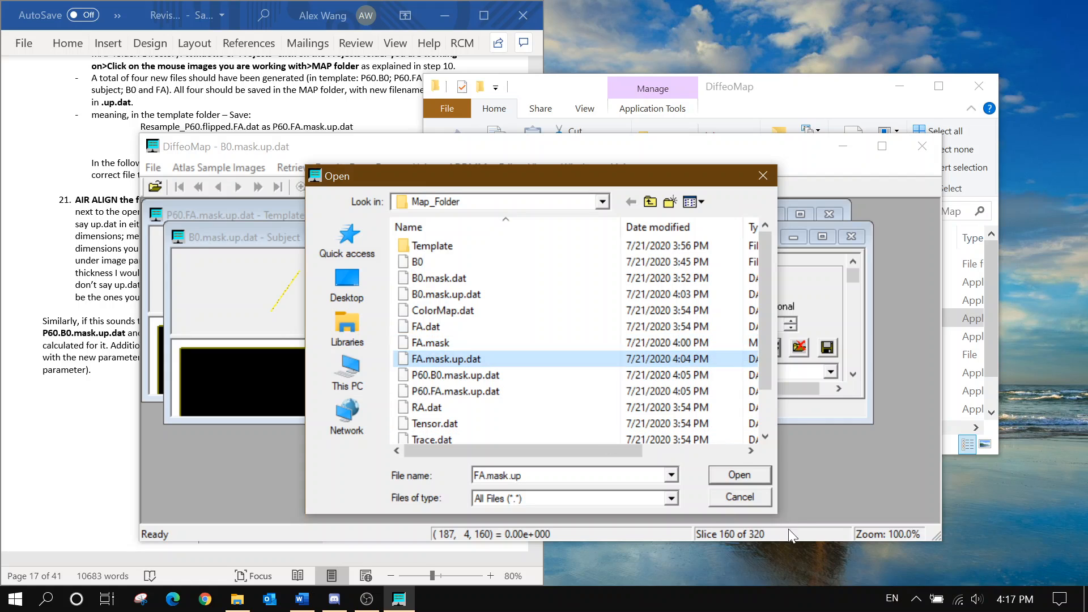
click(749, 480)
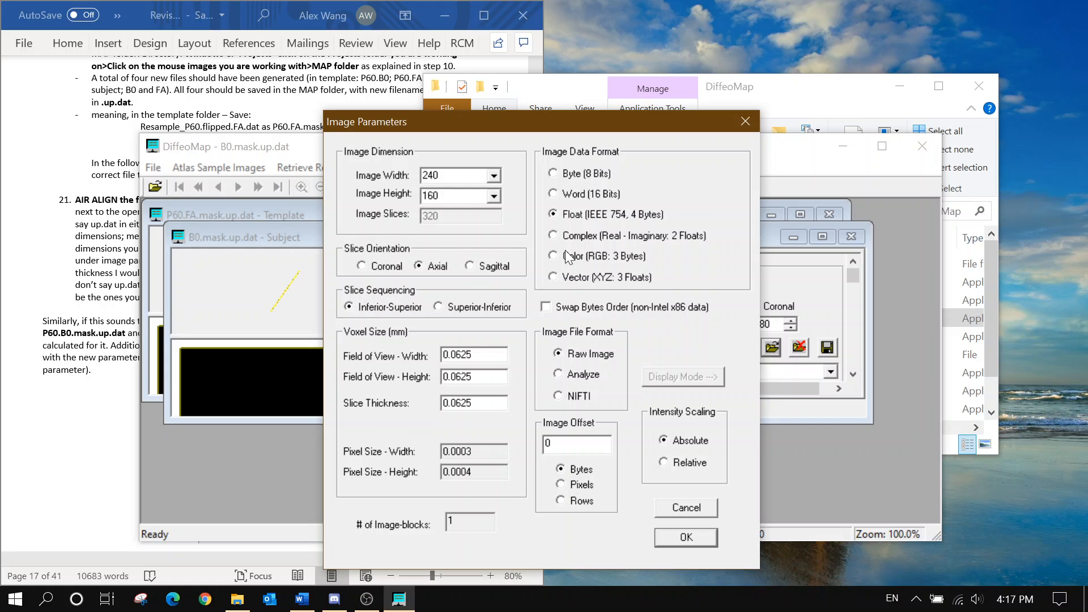
Accept FA.mask.up.dat's image parameters, then reposition and enlarge the subject window to reveal Transformation
click(690, 540)
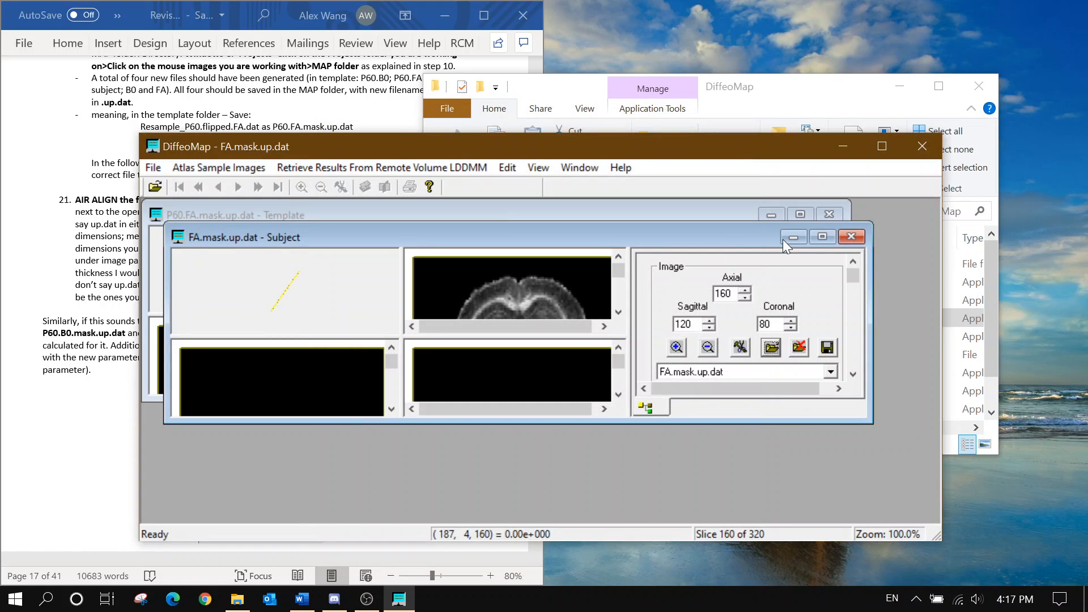
drag(725, 239, 702, 216)
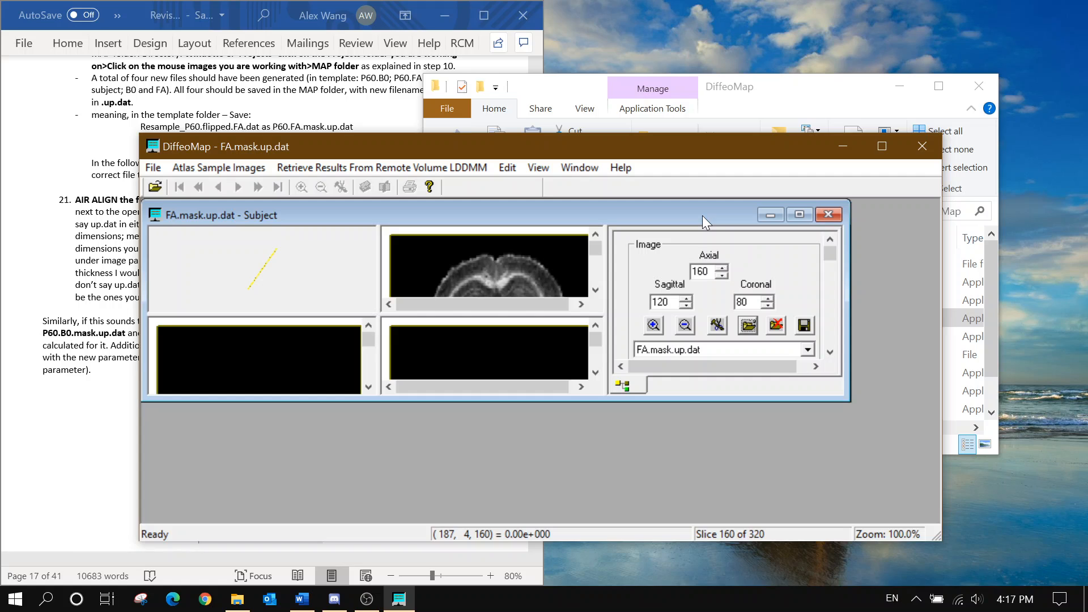
mouse_move(740, 214)
mouse_down()
mouse_move(755, 257)
mouse_move(742, 214)
mouse_up()
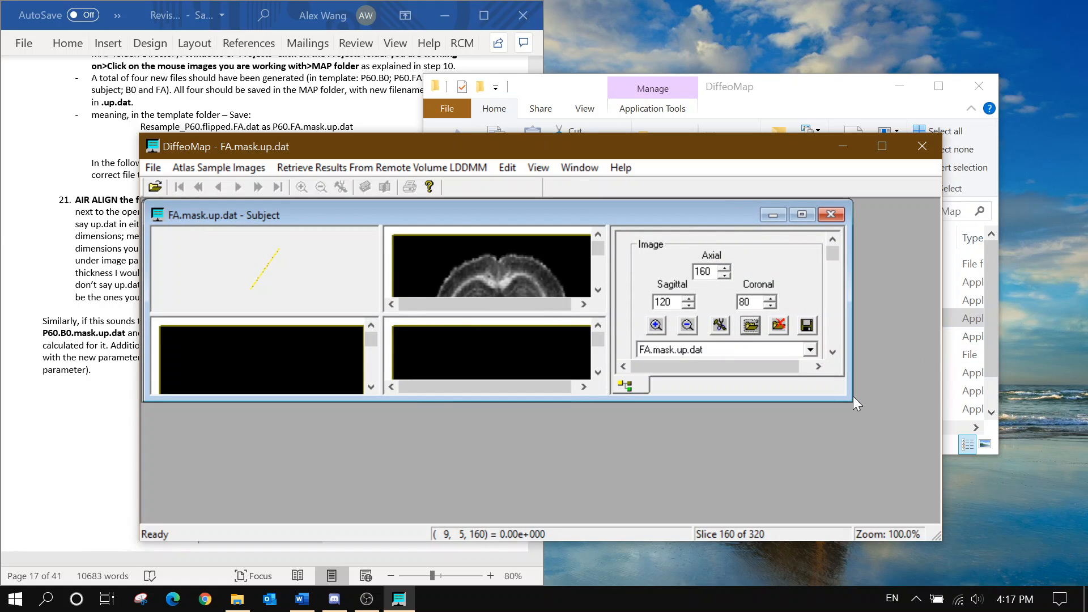
drag(855, 404, 939, 520)
scroll(728, 340, down, 8)
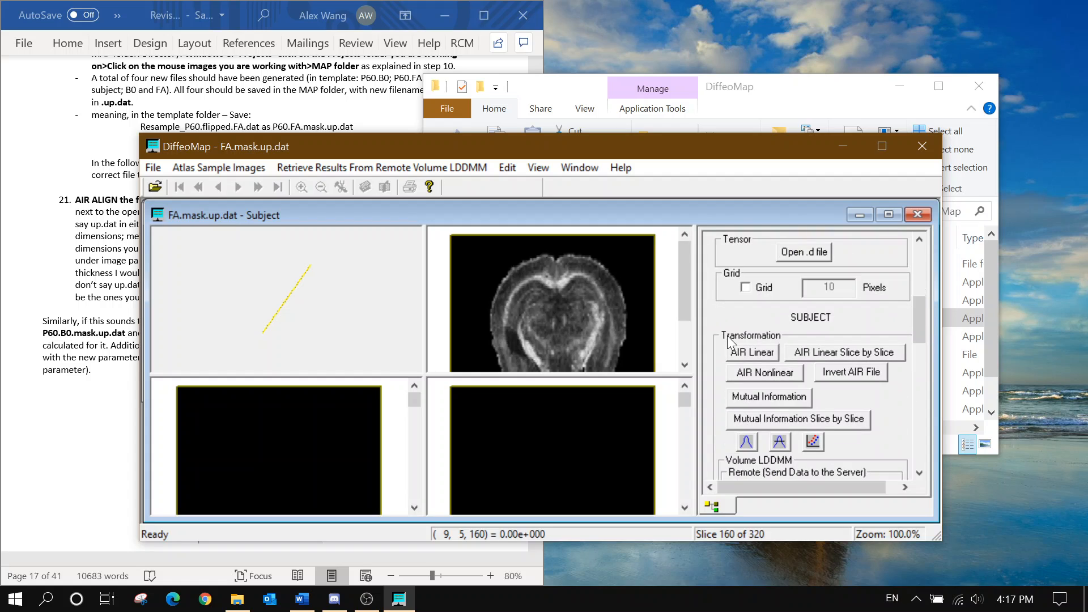
Run AIR linear alignment with minimum thresholds 5, rigid body model and auto-save off
click(736, 349)
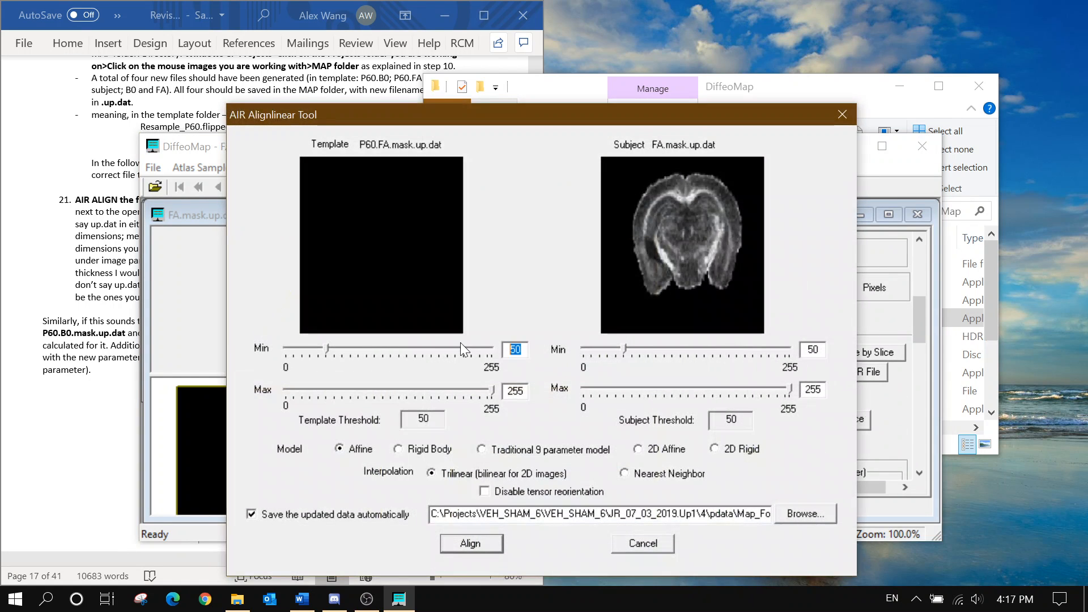
text(5)
key(BackSpace)
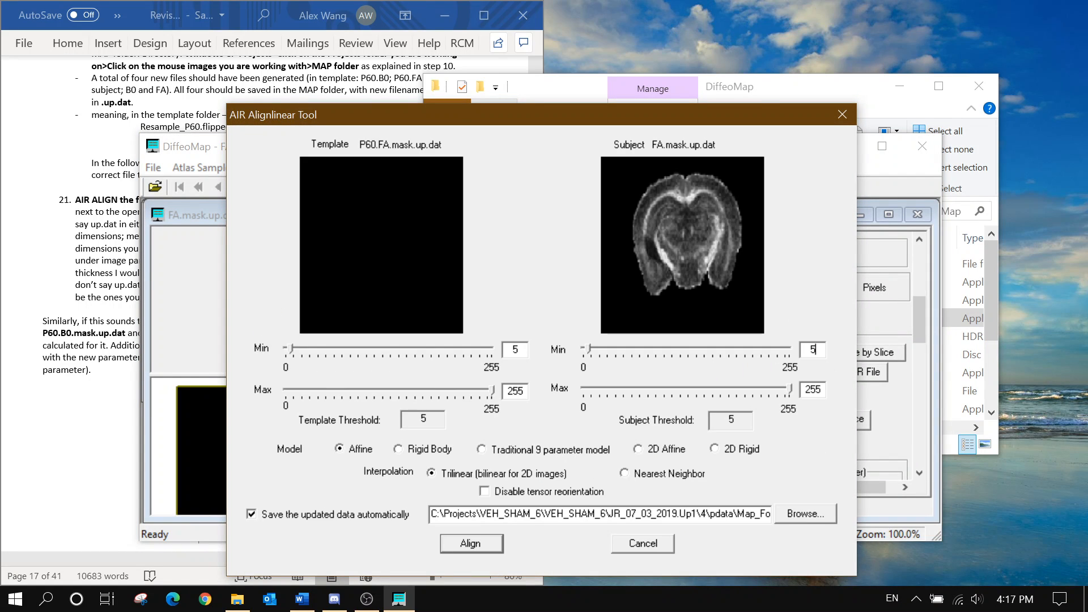
click(443, 448)
click(338, 515)
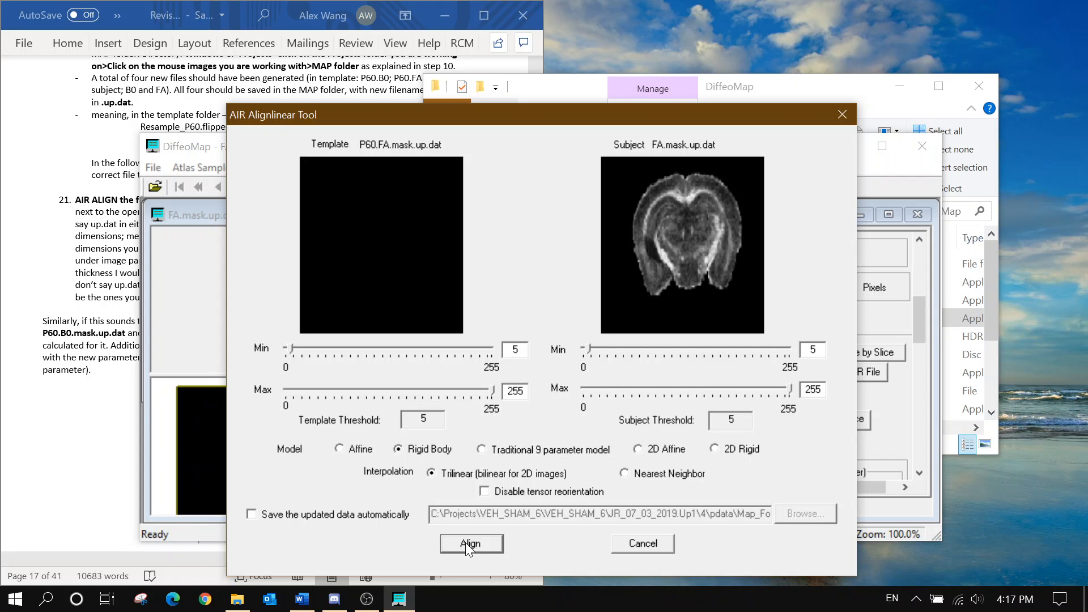
click(470, 543)
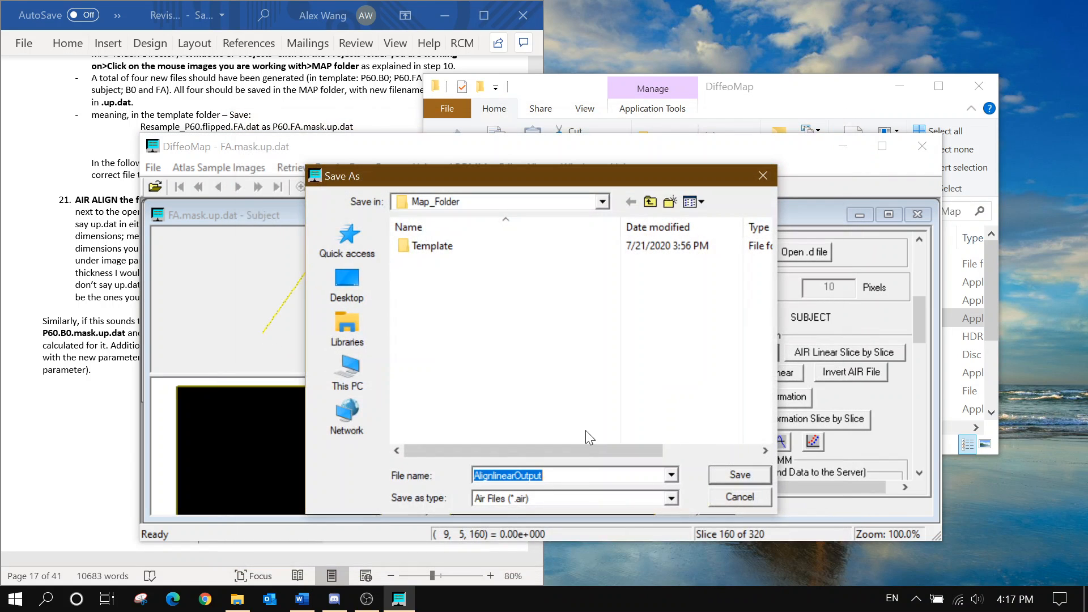
Save the alignment matrix as B0FA.align in Map_Folder
text(B0FA)
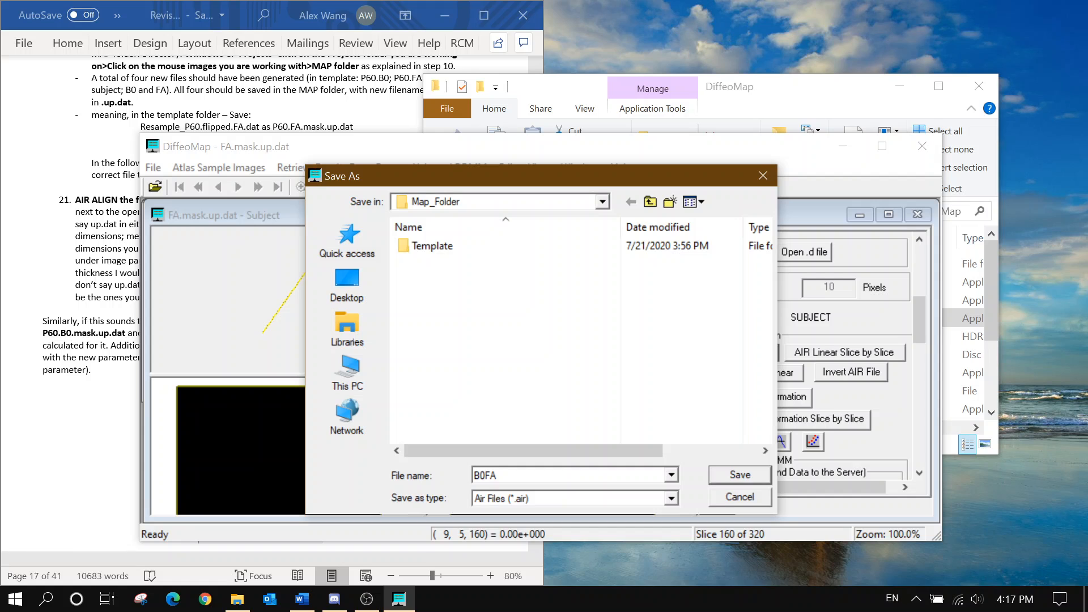
text(.align)
click(3, 283)
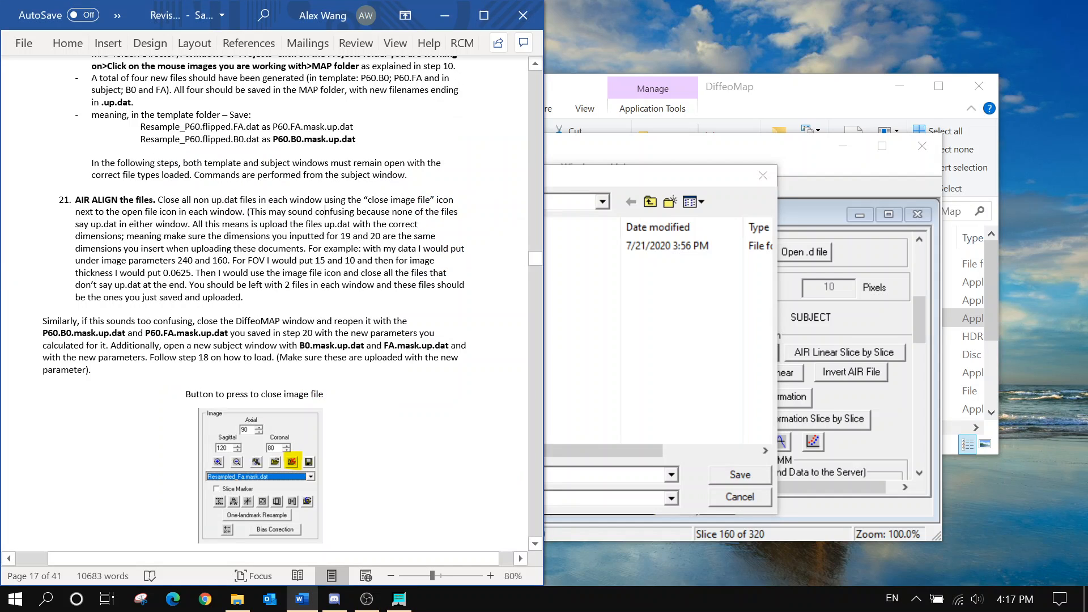
scroll(261, 306, down, 3)
scroll(265, 305, down, 20)
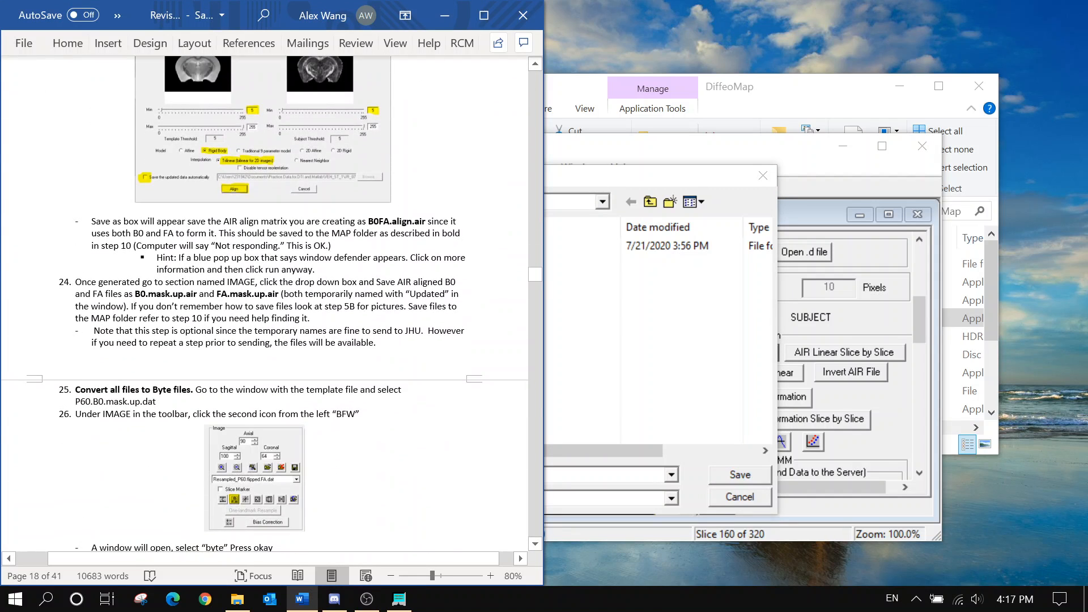
click(671, 405)
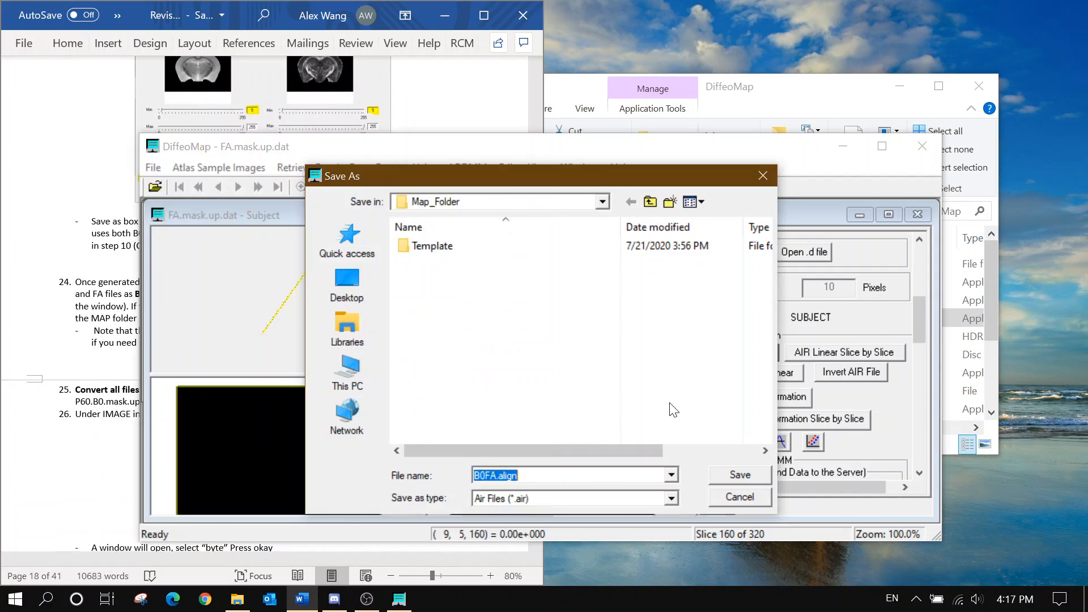
click(739, 476)
click(96, 329)
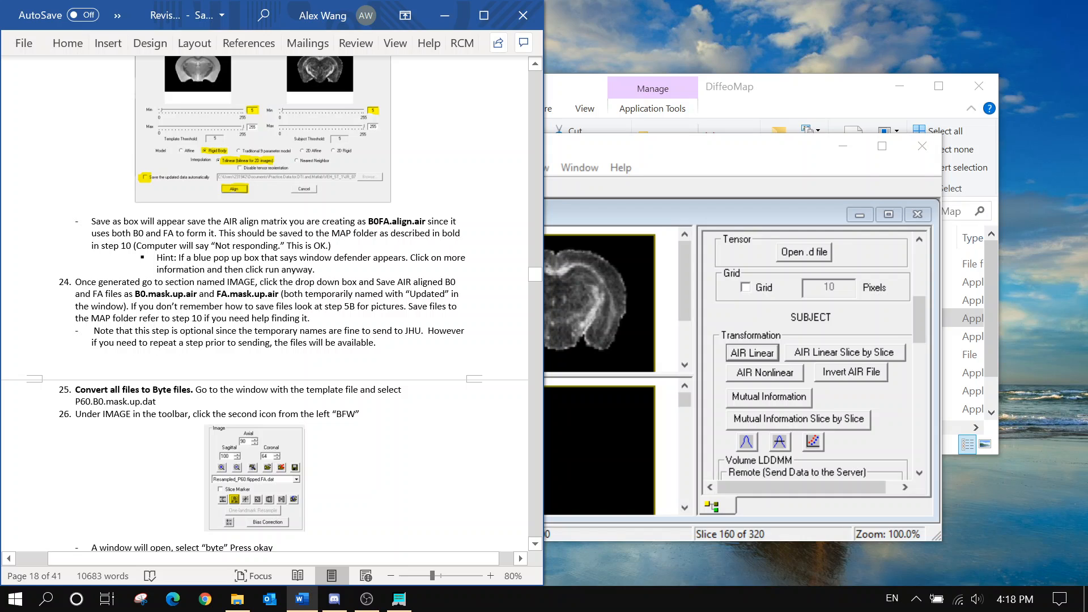
scroll(265, 305, down, 1)
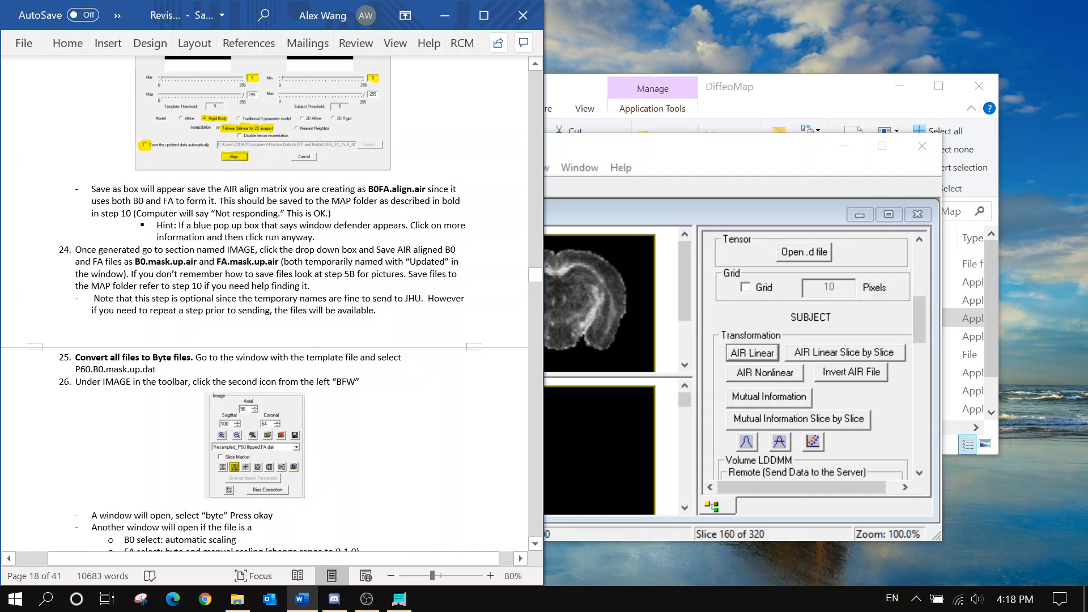
drag(157, 225, 321, 241)
click(321, 240)
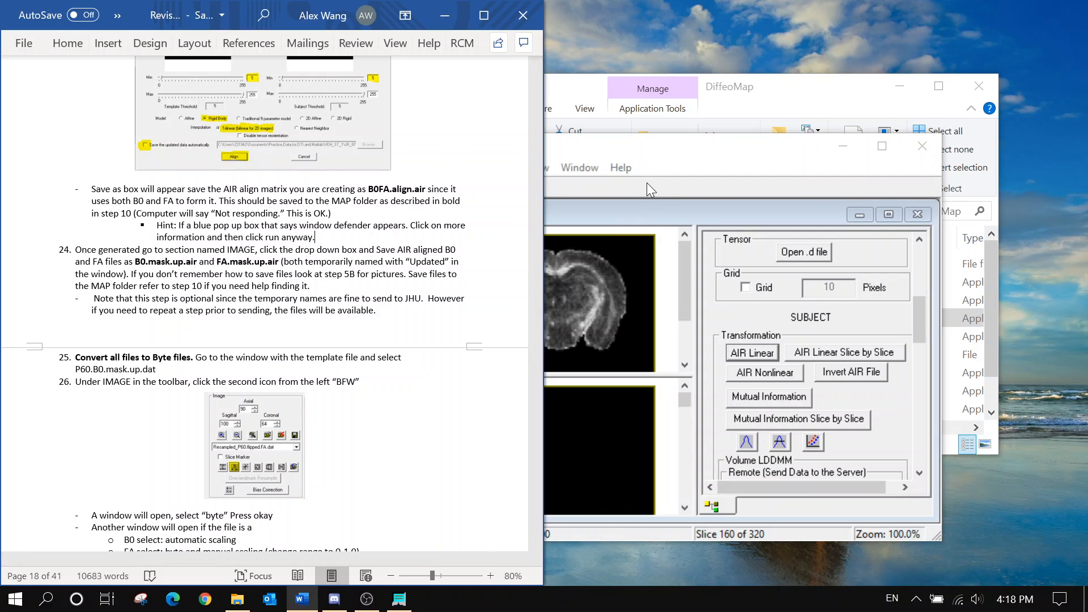
Display the Updated_B0.mask.up.dat volume in the subject window
click(667, 140)
drag(663, 146, 741, 111)
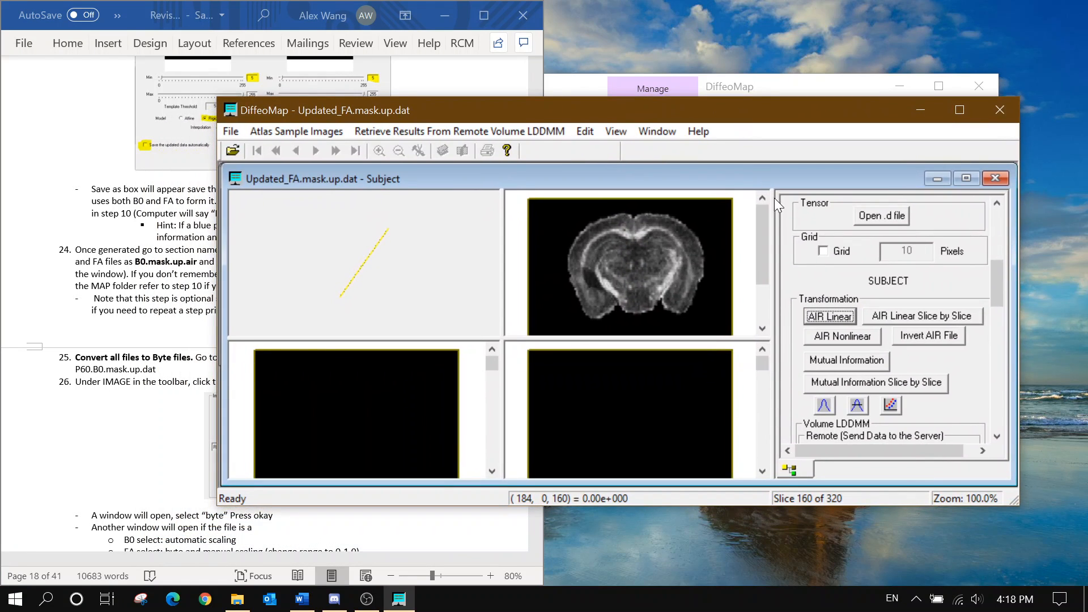
scroll(998, 290, up, 5)
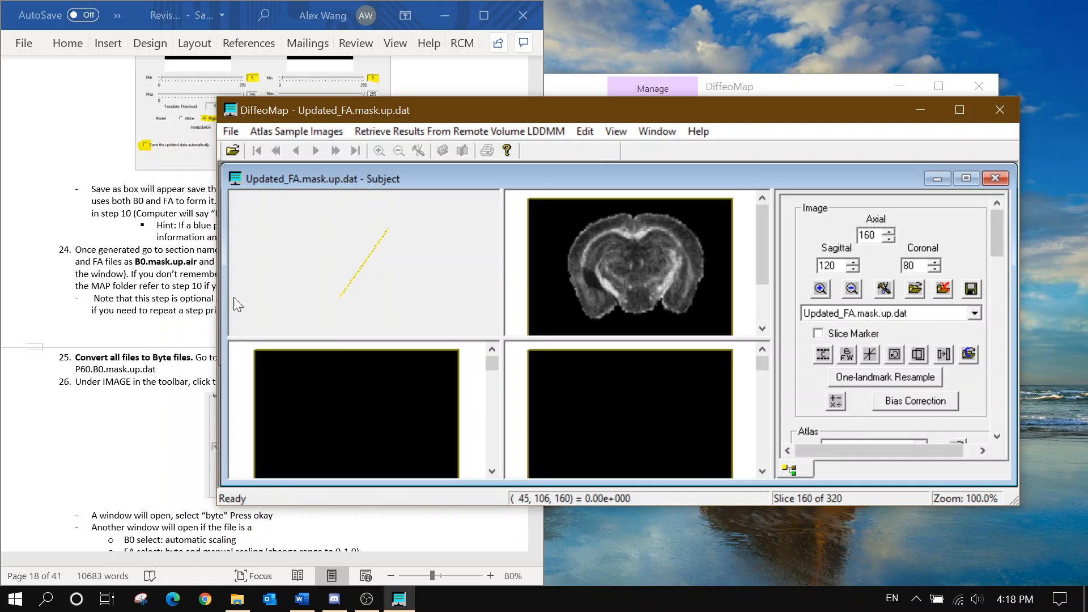
click(176, 303)
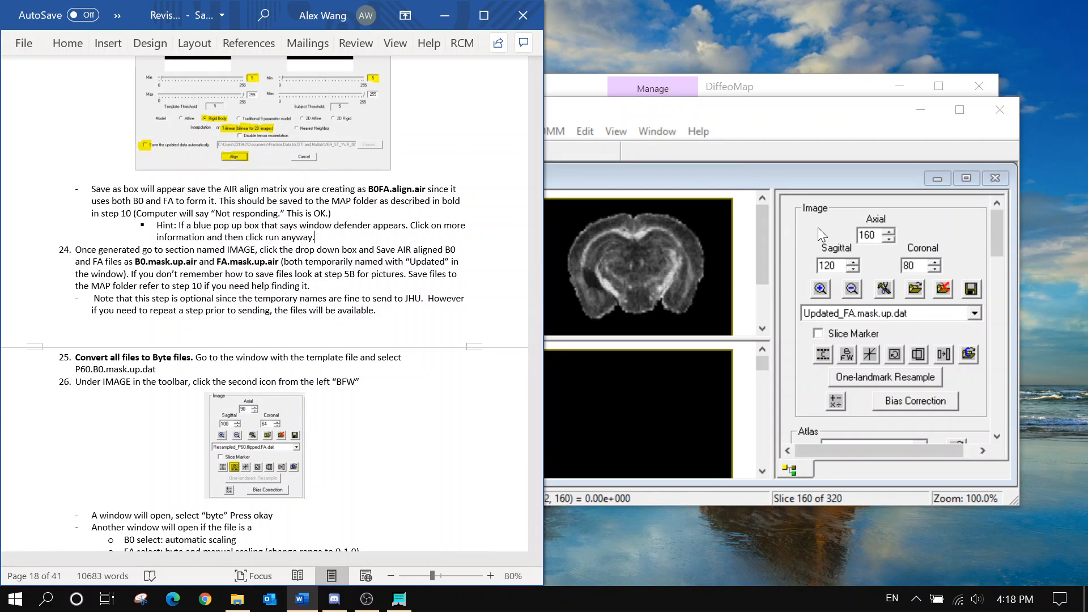
click(873, 316)
click(877, 352)
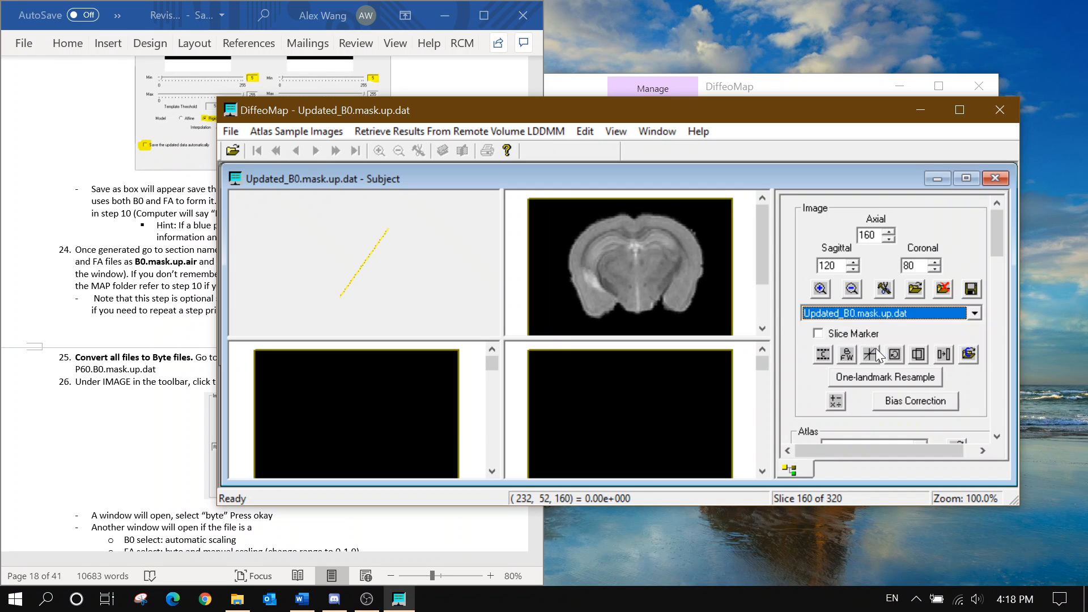
click(109, 262)
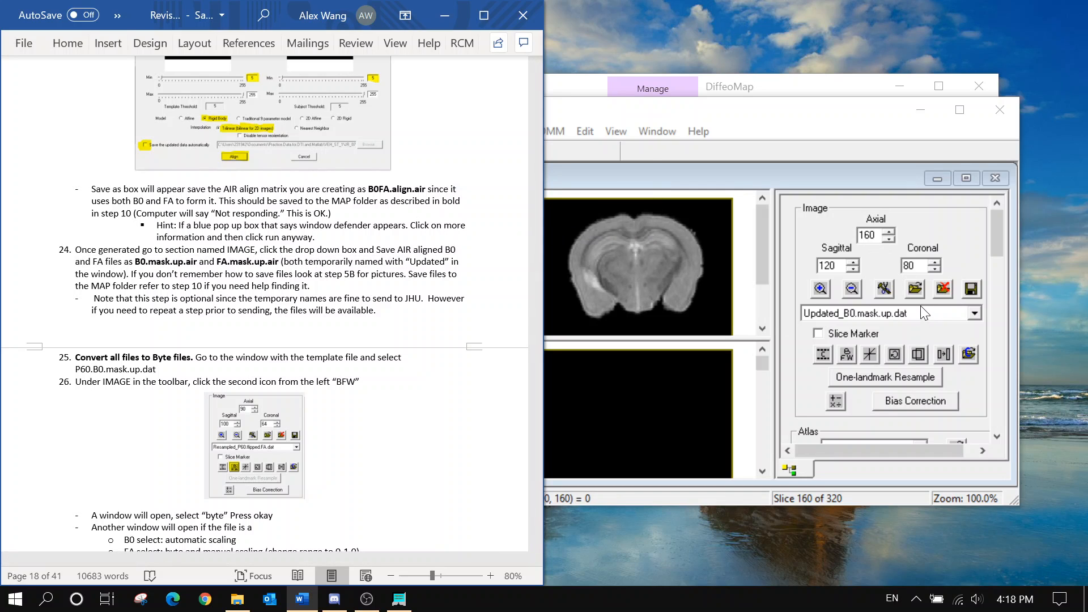
Choose Updated_B0.mask.up.dat as the image to save
click(971, 288)
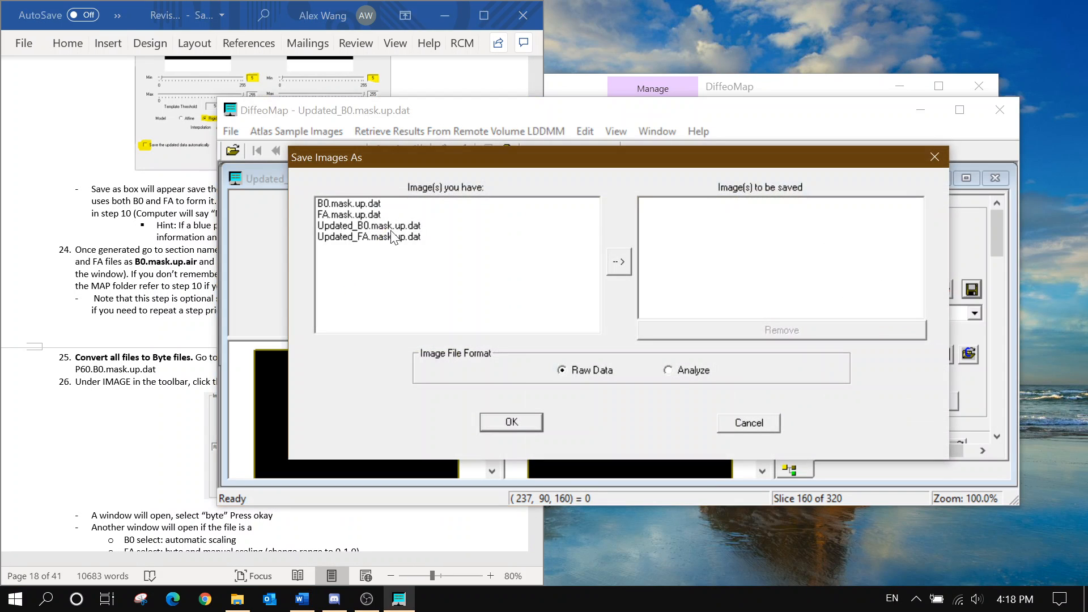
click(391, 227)
click(619, 261)
click(516, 424)
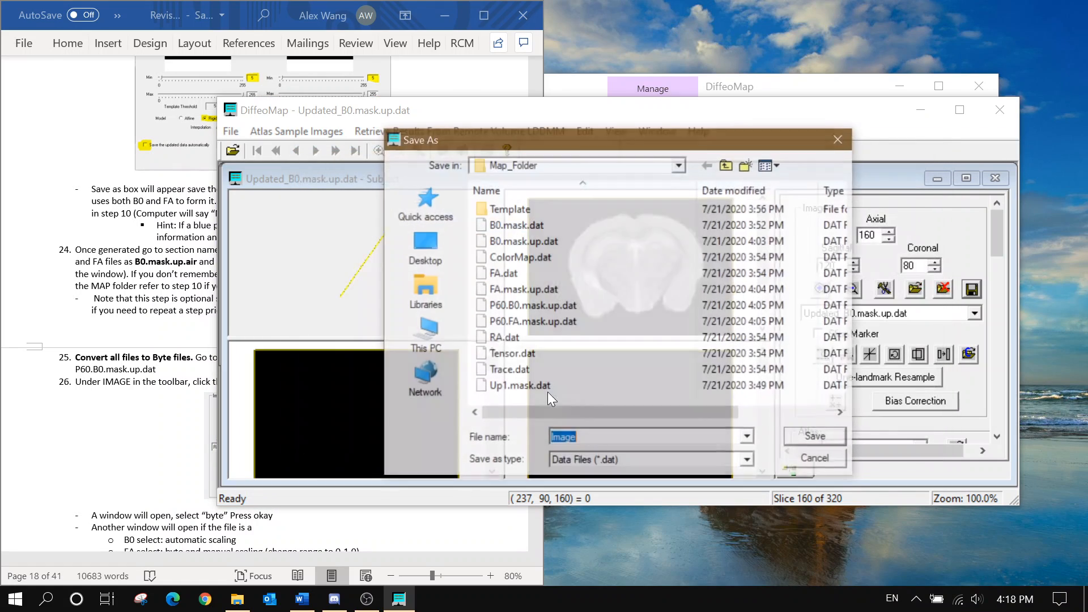
Save it as B0.mask.up.air with file type All Files (*.*)
text(B0)
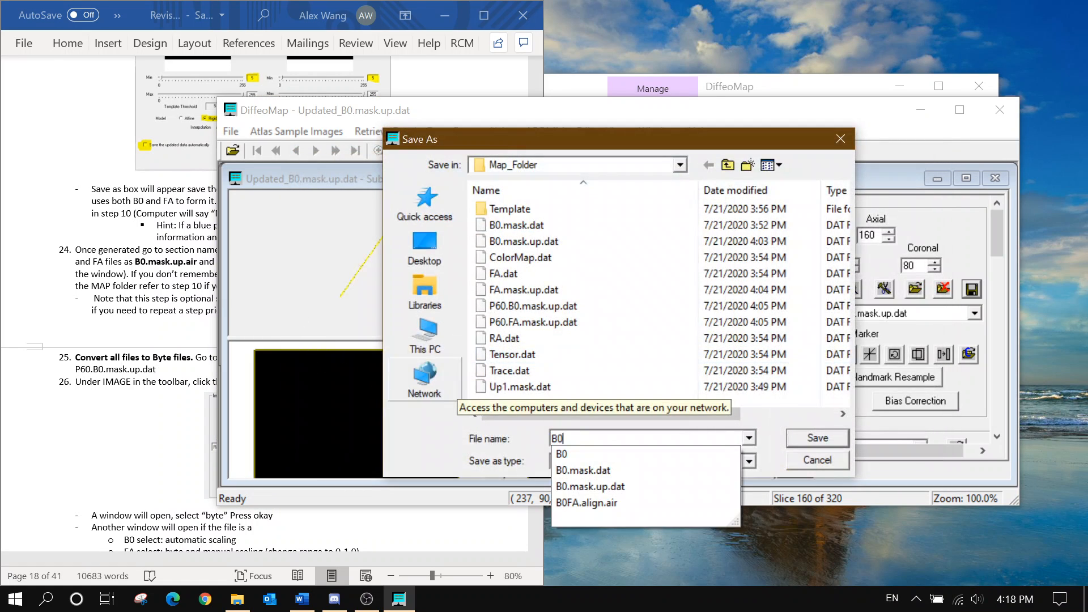
text(.mask.)
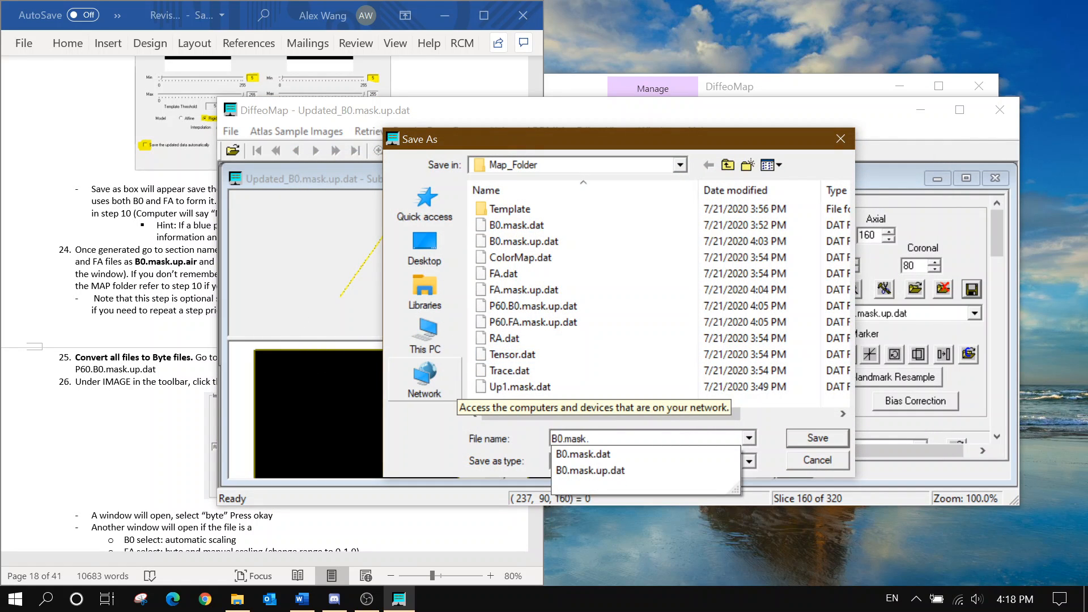
text(up)
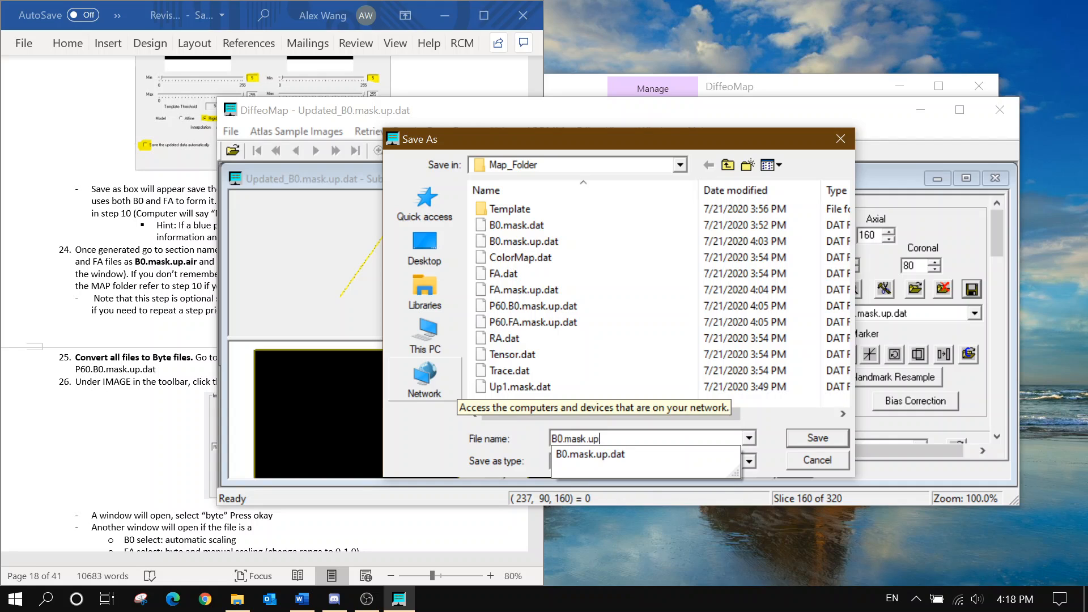
text(.air)
click(162, 297)
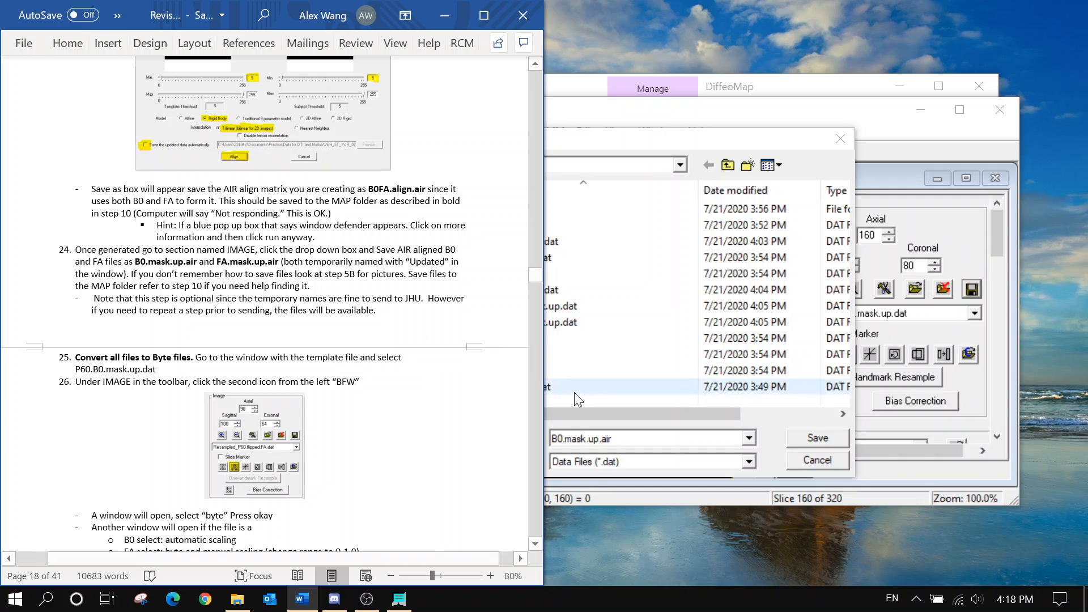
click(638, 469)
click(640, 469)
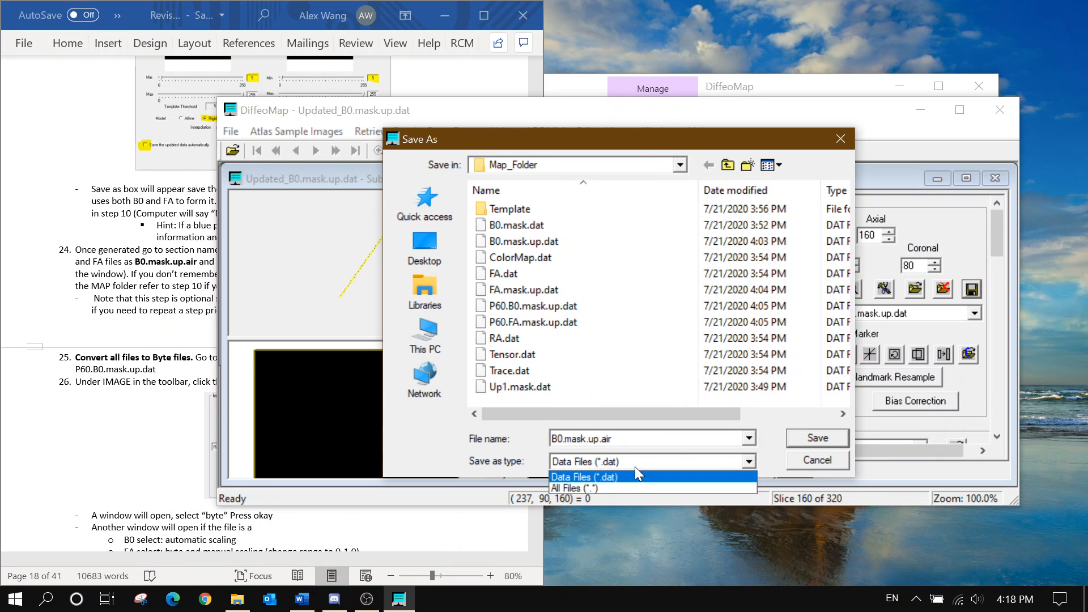
click(635, 467)
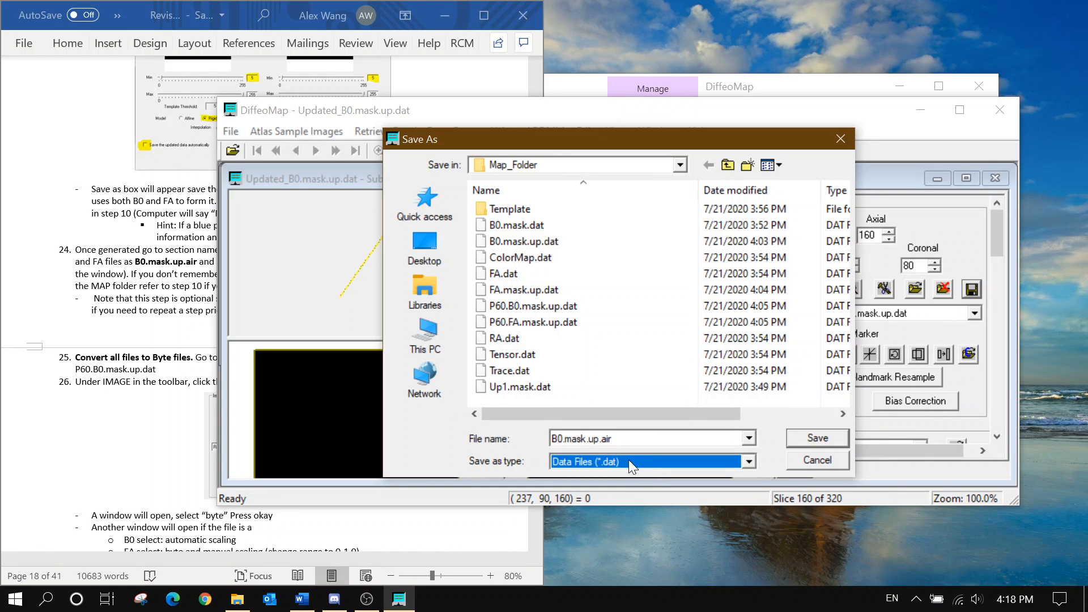
click(186, 297)
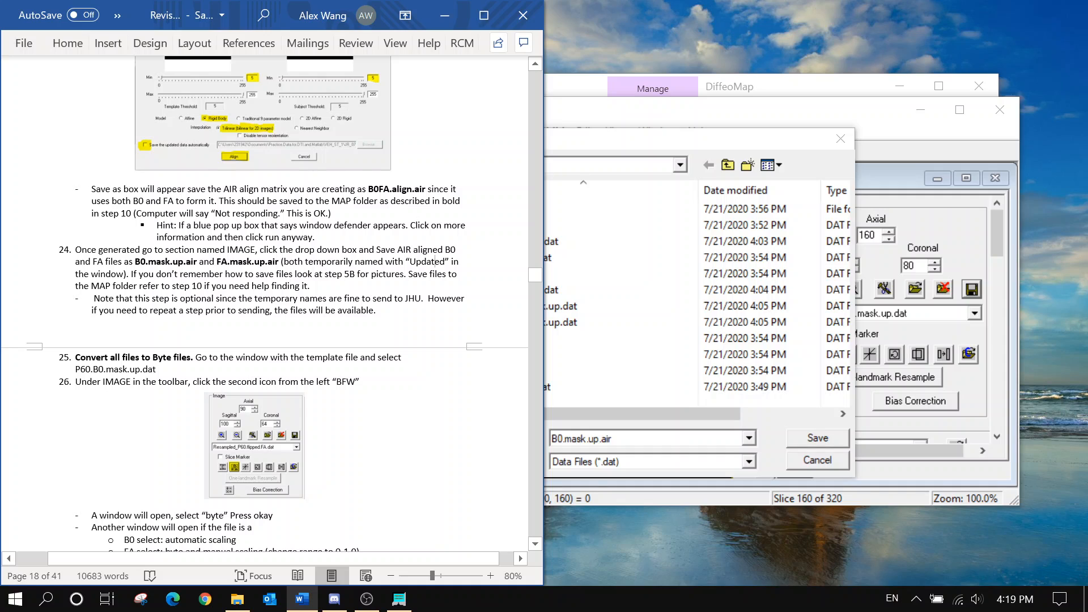
click(657, 461)
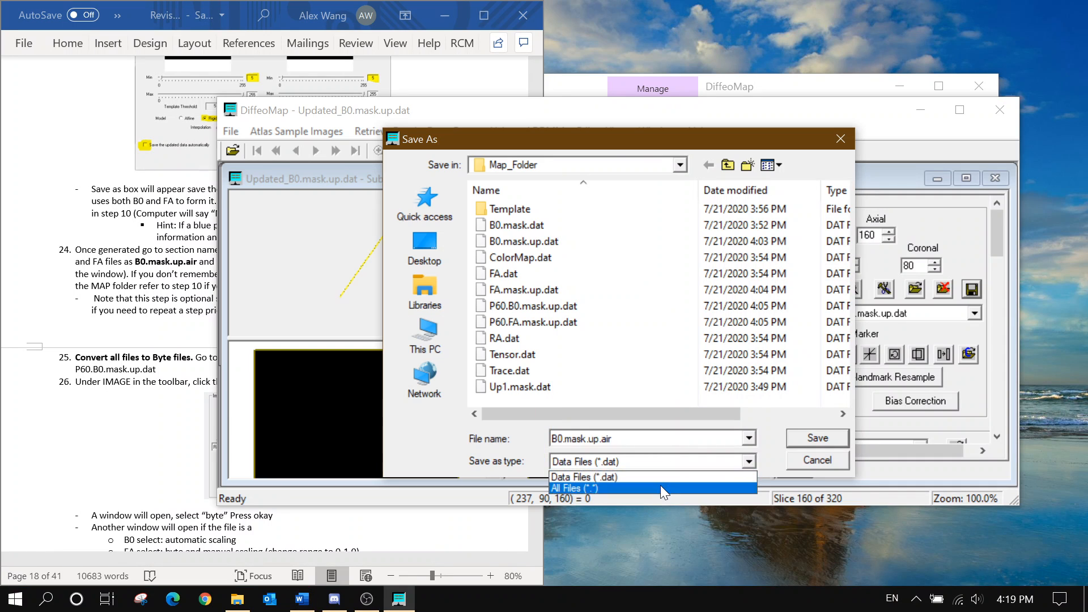
click(661, 485)
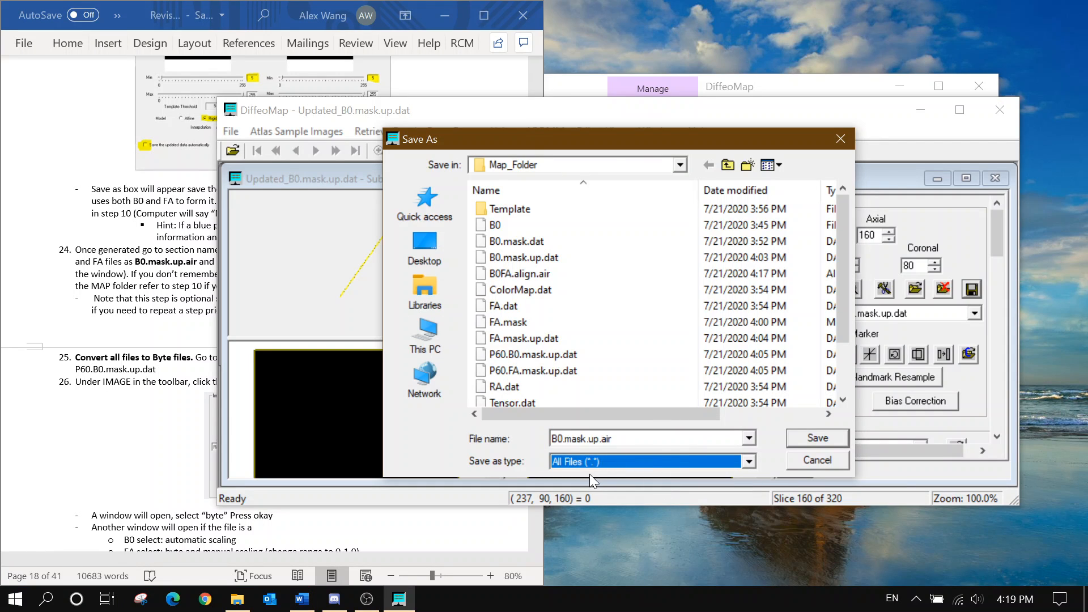
click(800, 440)
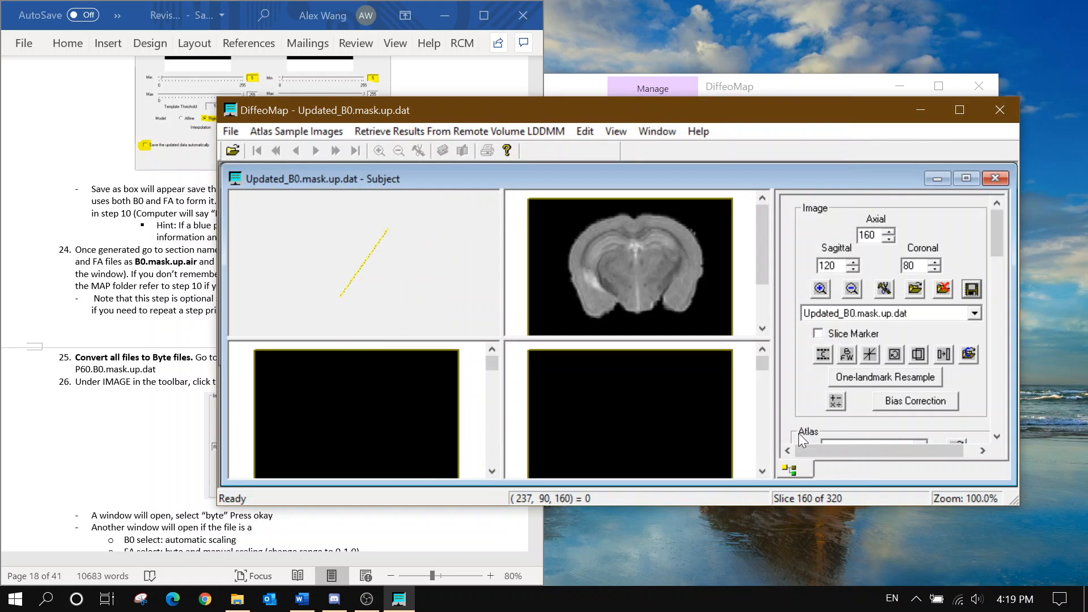
Show Updated_FA.mask.up.dat as the subject and choose it as the image to save
click(894, 315)
click(888, 361)
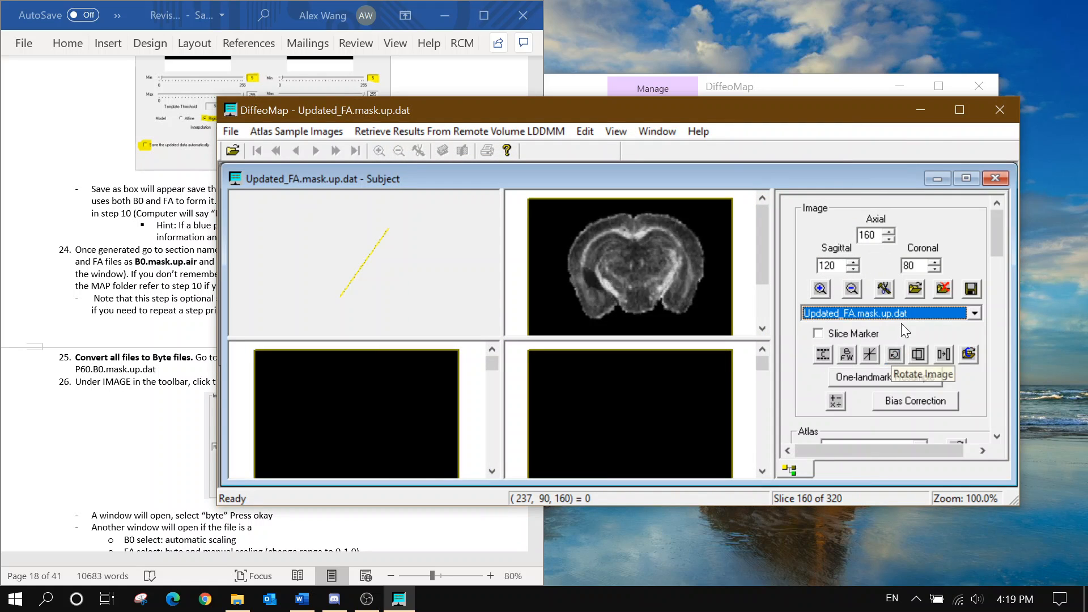
click(971, 289)
click(463, 236)
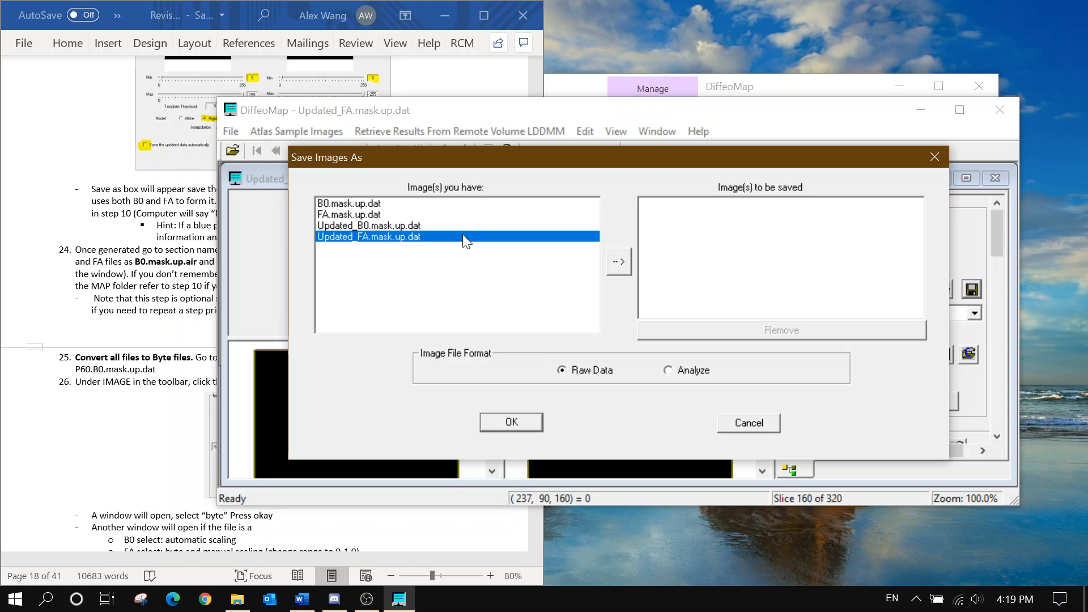
click(618, 261)
click(522, 419)
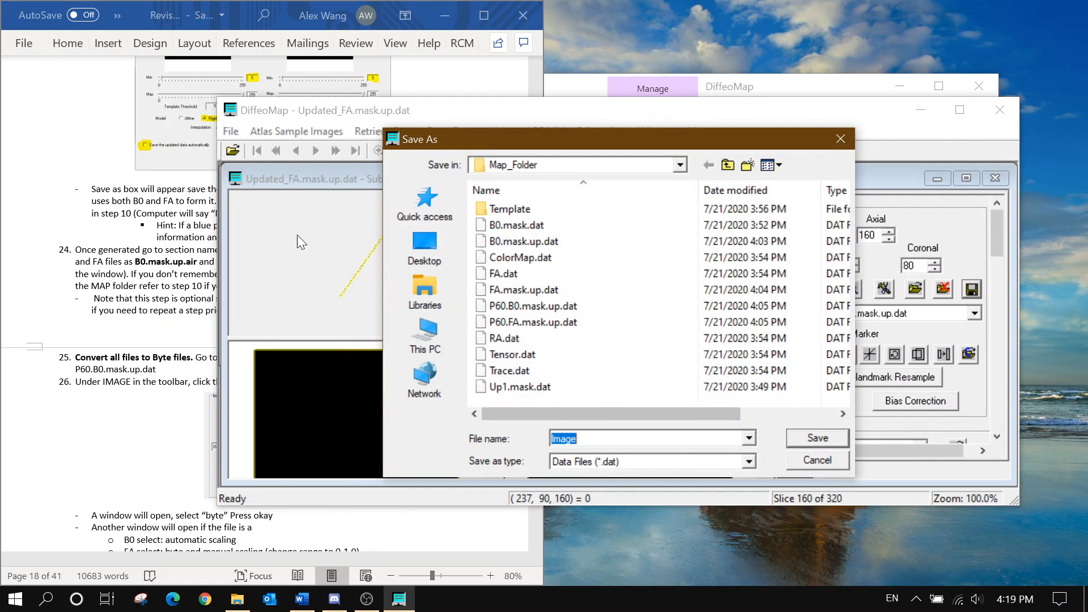
Save it as FA.mask.up.air with file type All Files (*.*)
click(212, 295)
click(147, 349)
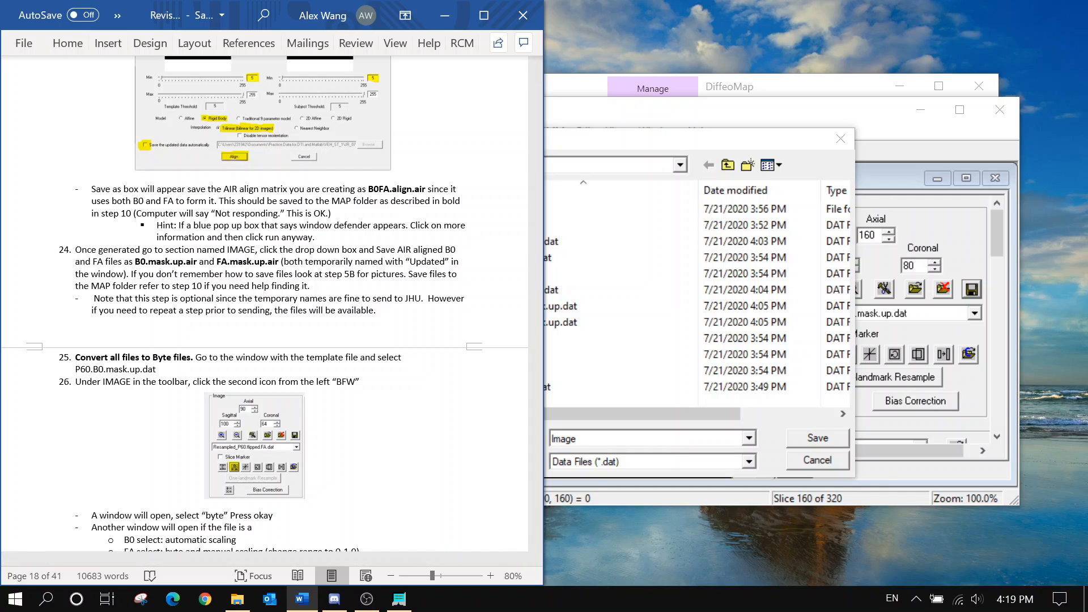
key(alt+Tab)
text(FA.)
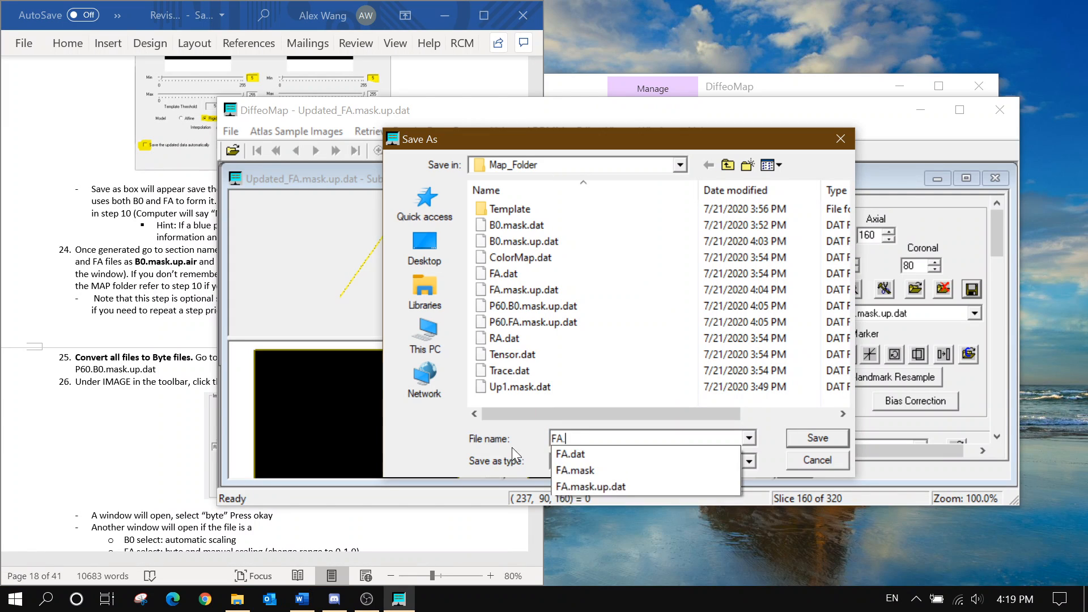
text(mask.up.air)
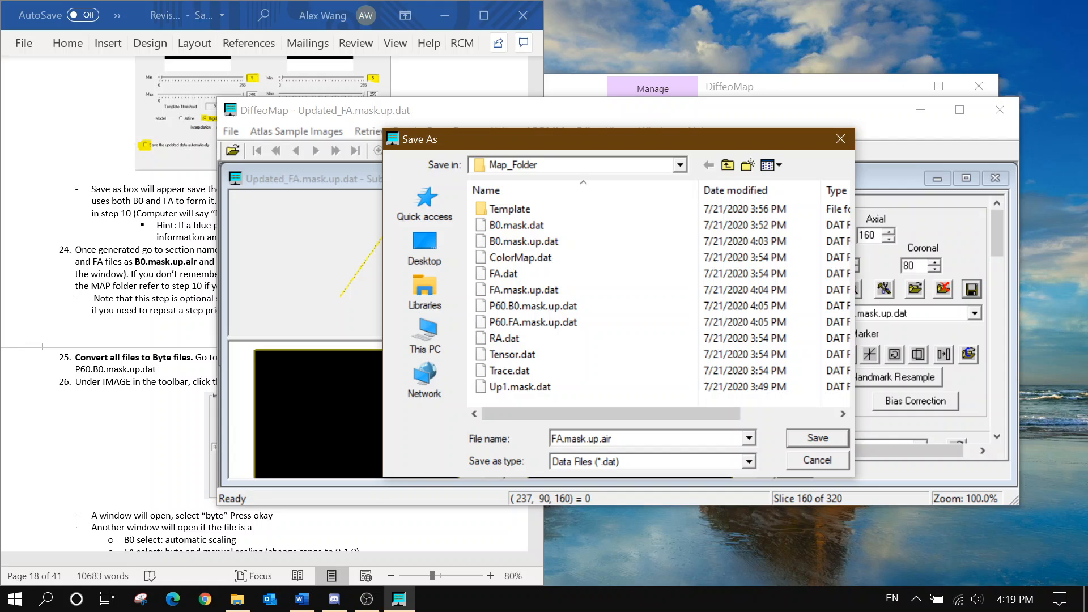
click(634, 460)
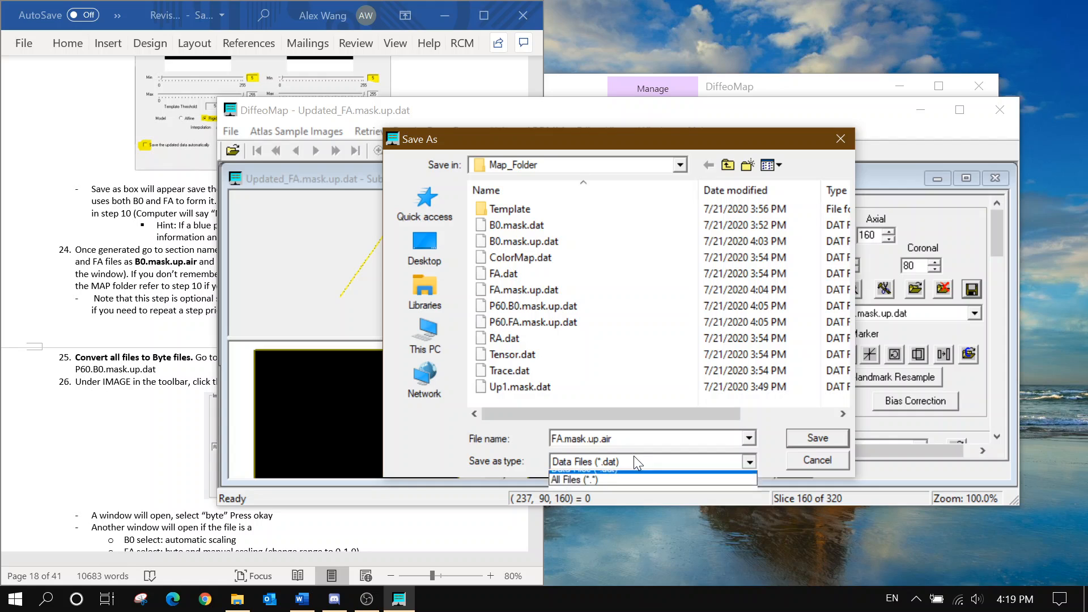
click(627, 485)
click(48, 340)
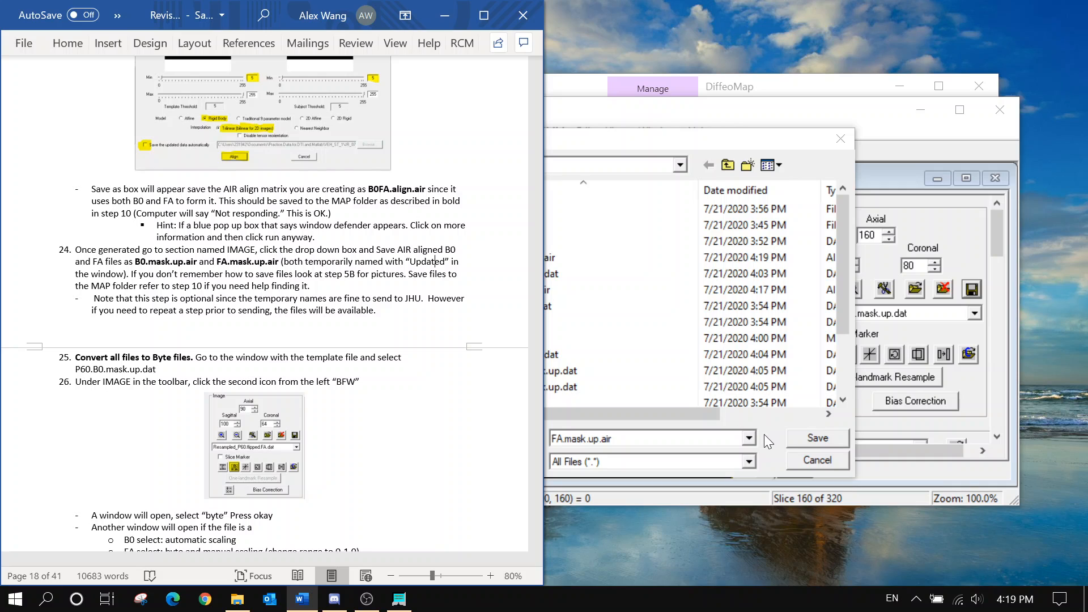
click(792, 442)
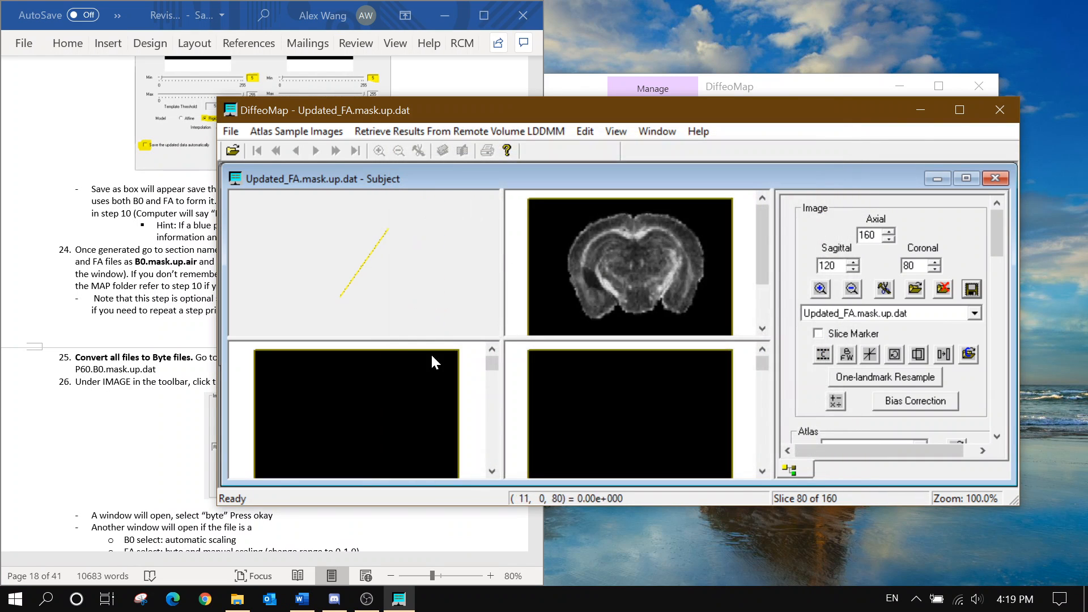
click(162, 301)
scroll(435, 229, down, 1)
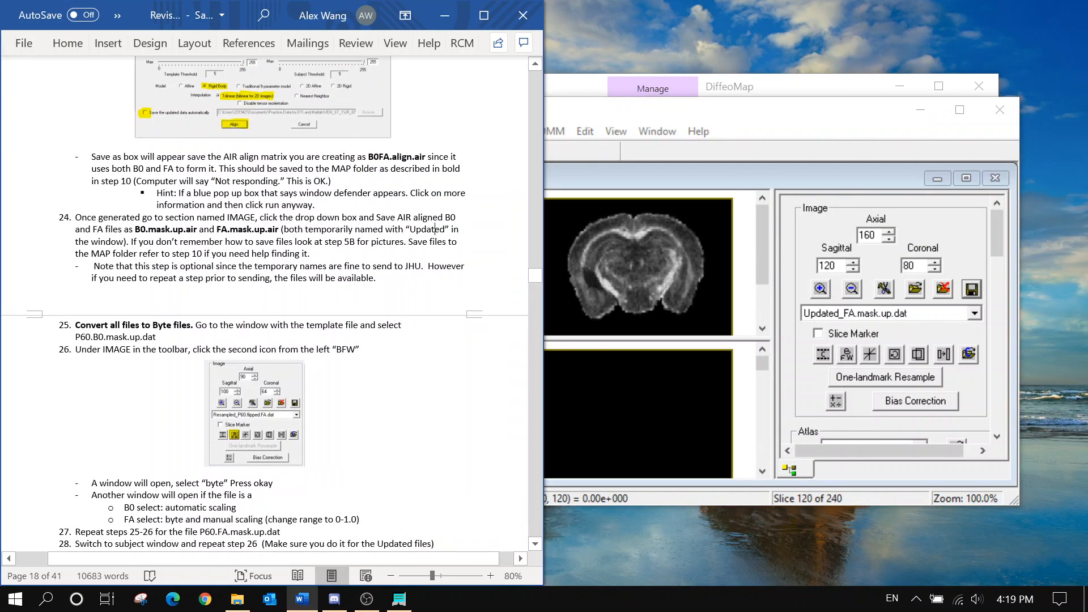
drag(92, 278, 262, 279)
click(365, 292)
drag(377, 278, 274, 278)
click(228, 278)
scroll(275, 283, down, 3)
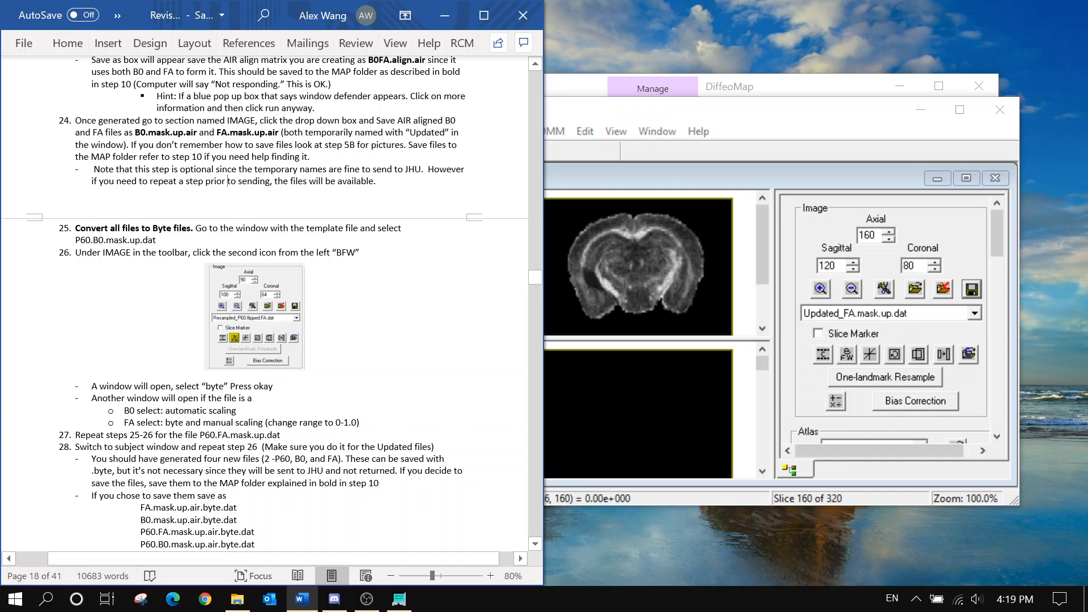
Bring the P60.FA.mask.up.dat template window forward and enlarge it
click(901, 180)
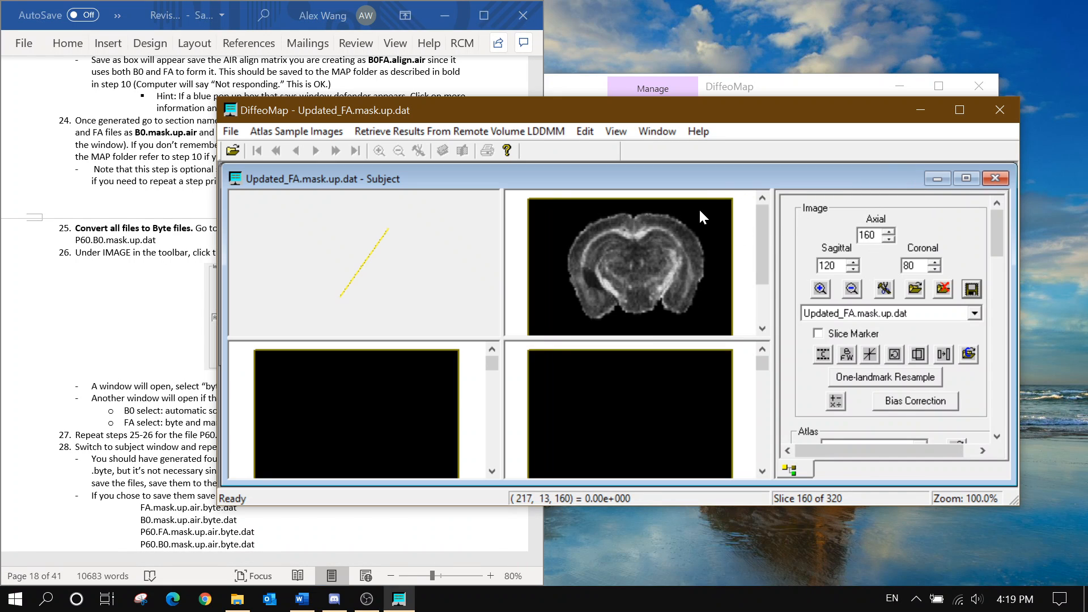
click(647, 133)
click(674, 230)
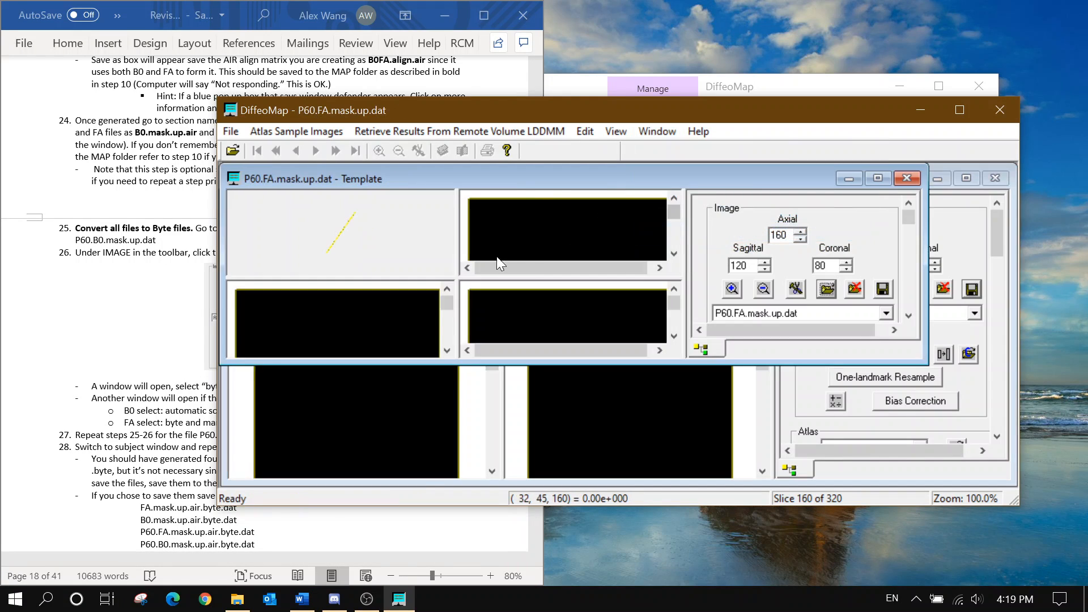
drag(927, 360, 1016, 482)
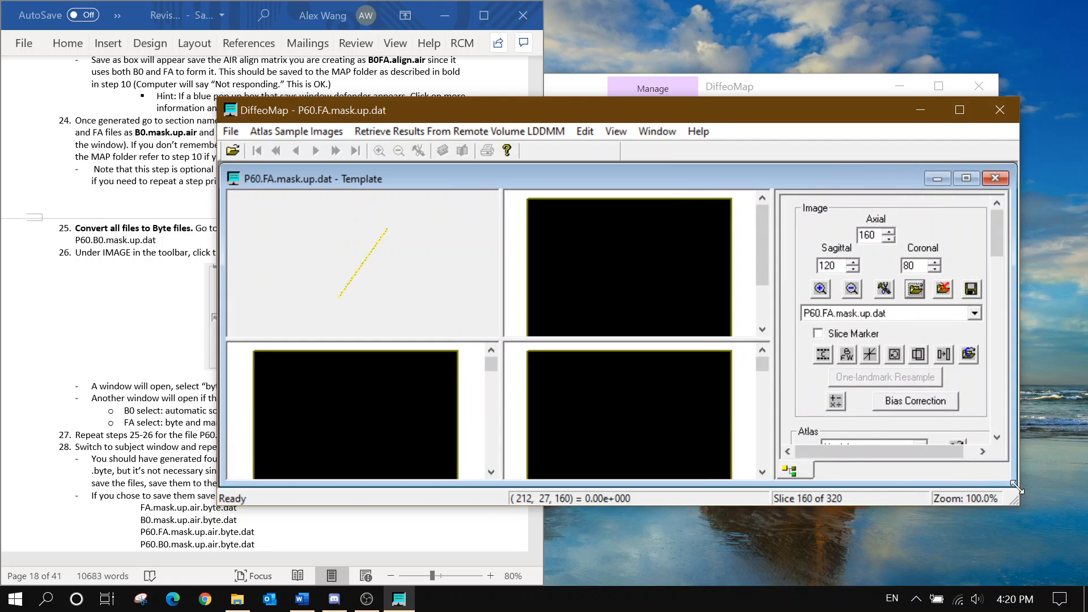
click(16, 173)
scroll(293, 263, down, 1)
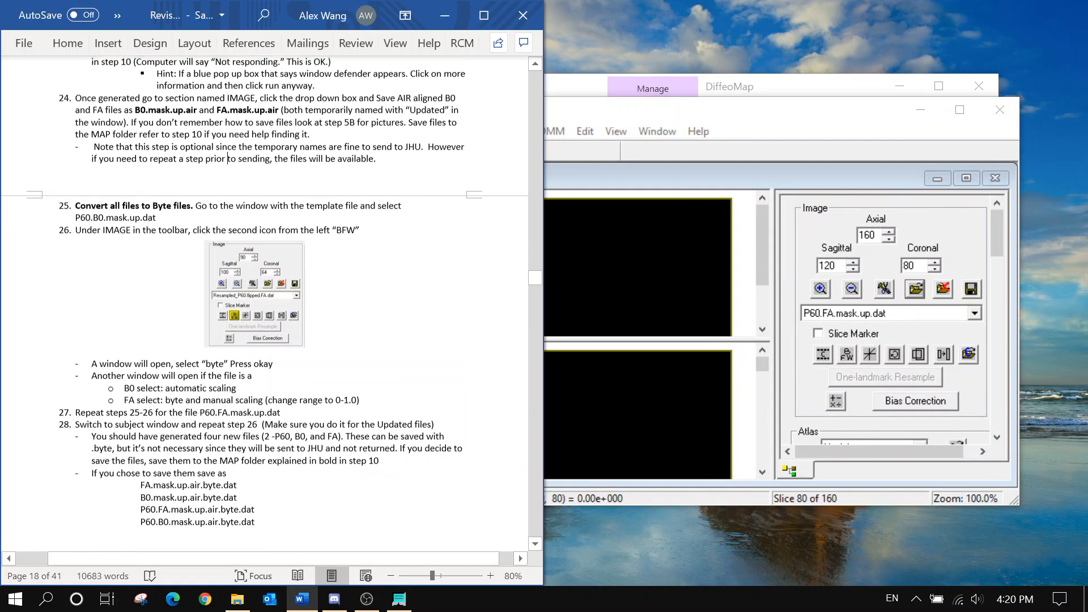
Switch the displayed template to P60.B0.mask.up.dat
click(882, 320)
click(882, 324)
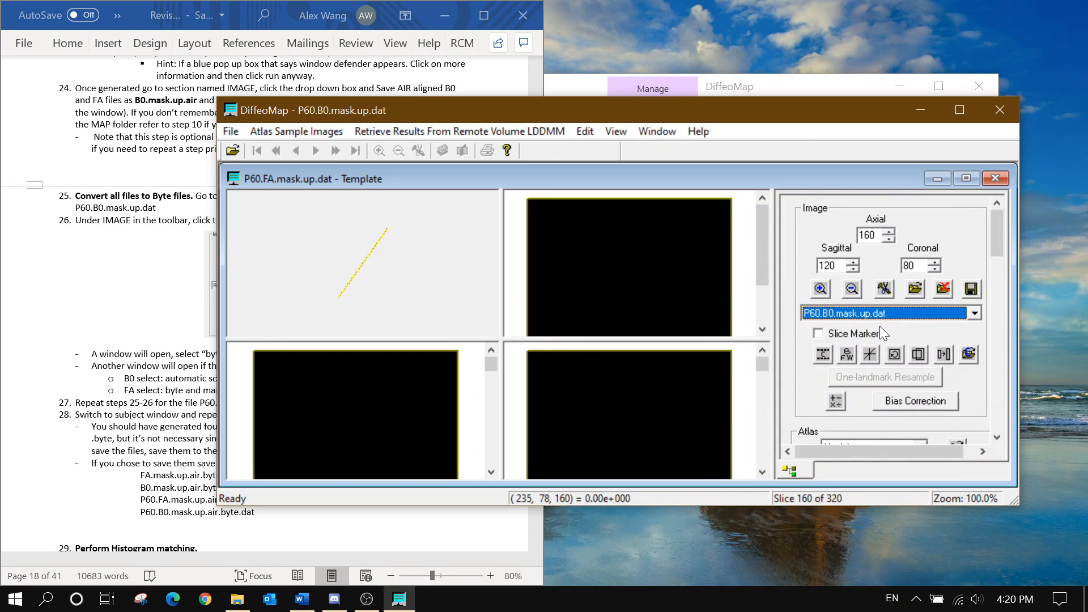
click(135, 220)
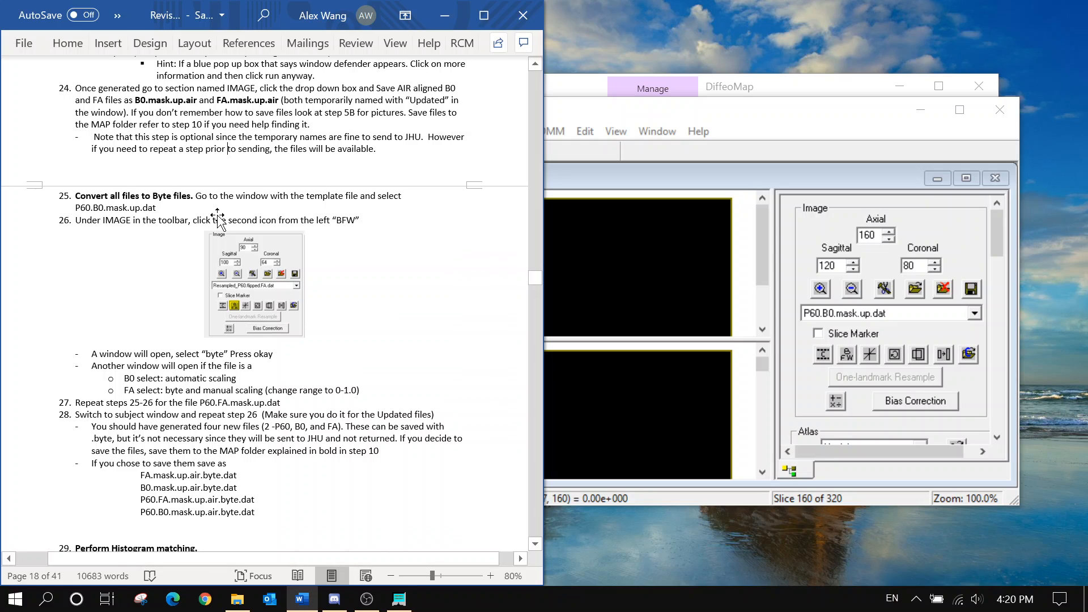
scroll(260, 231, down, 1)
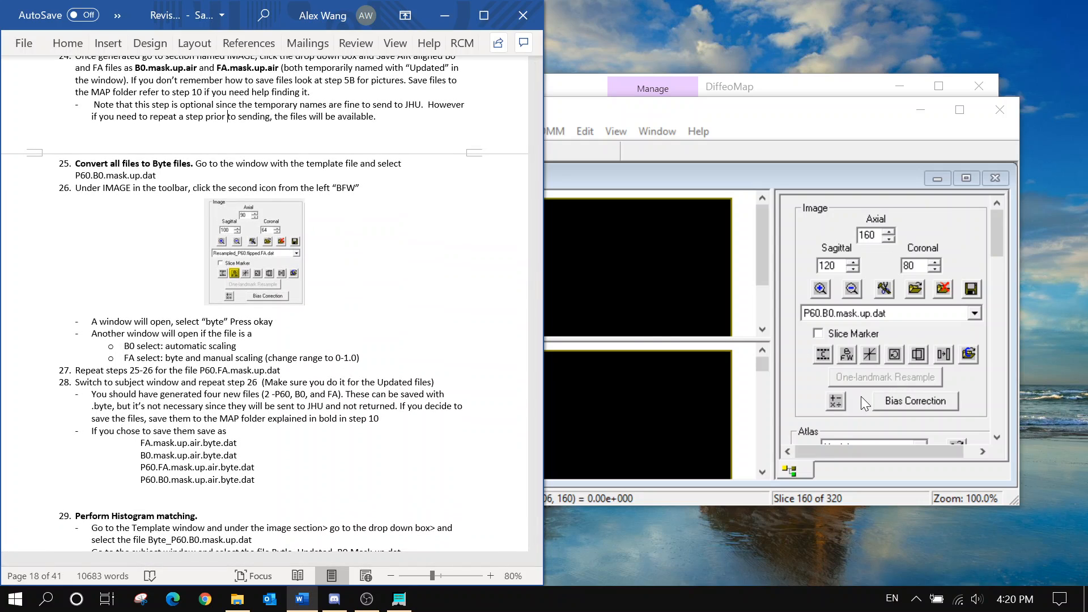
scroll(861, 395, down, 2)
scroll(855, 374, up, 2)
Convert P60.B0.mask.up.dat to byte format, selecting automatic scaling
click(847, 360)
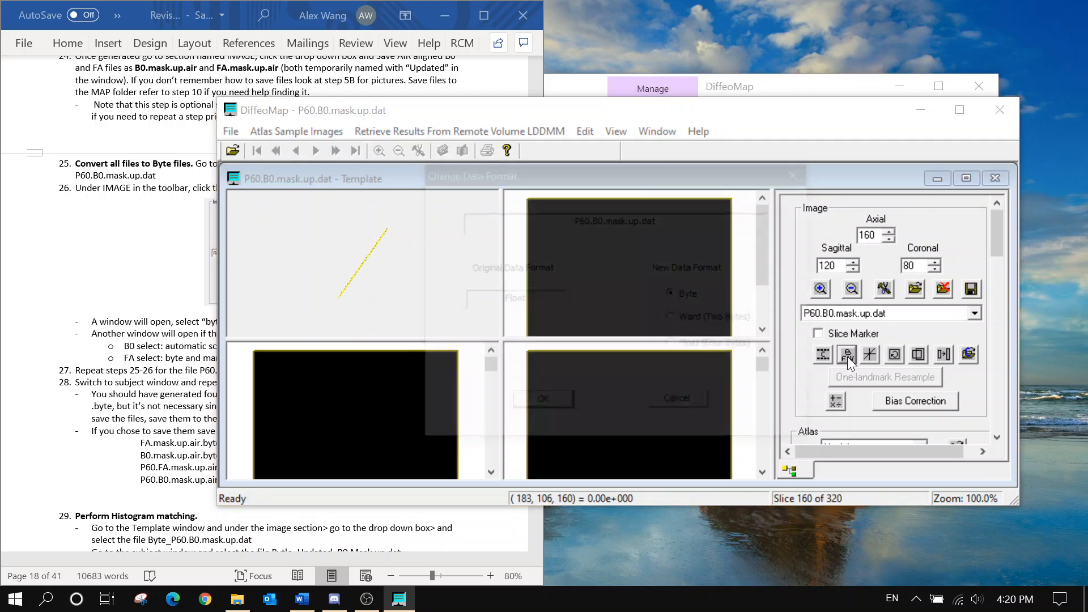
click(165, 347)
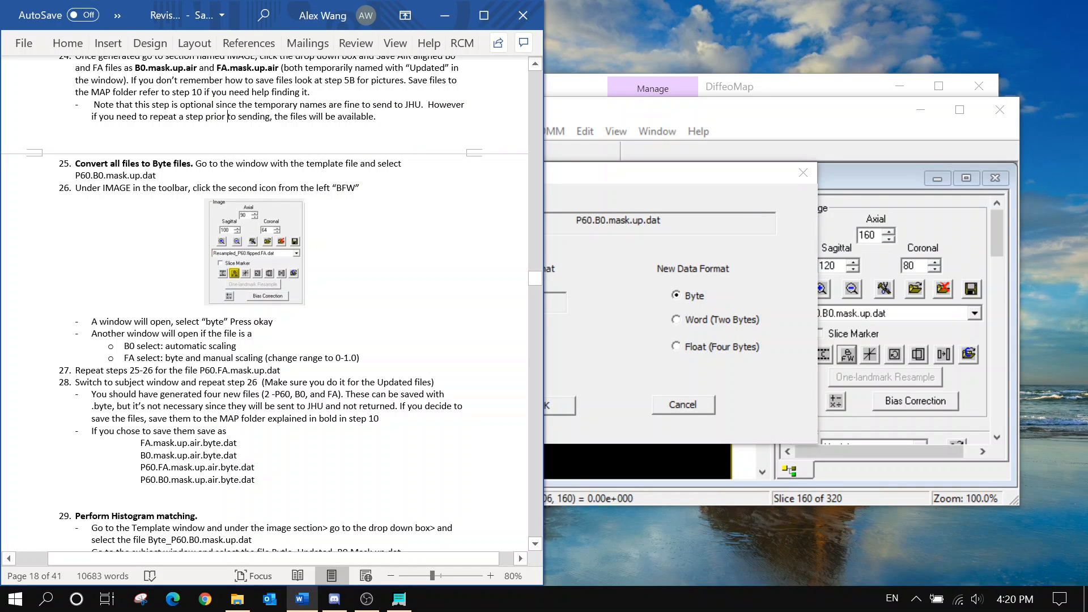
click(648, 295)
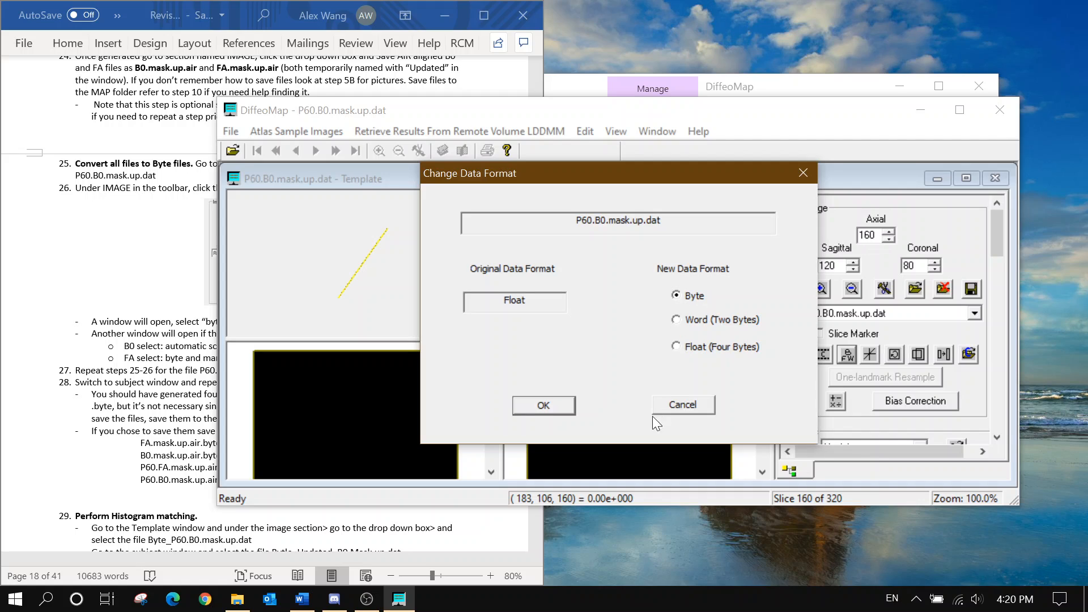
click(556, 407)
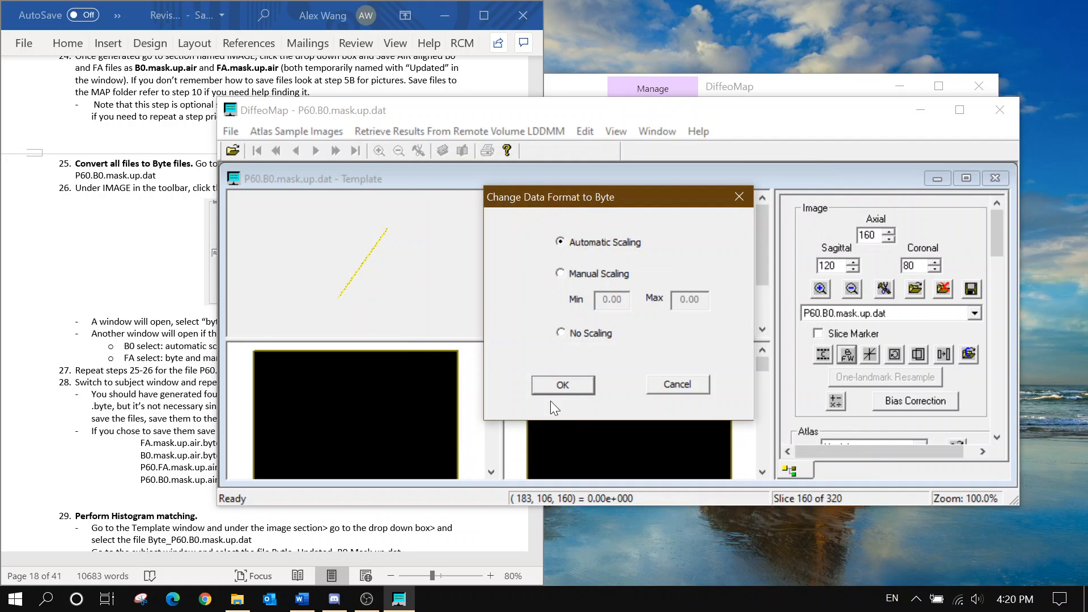
click(201, 381)
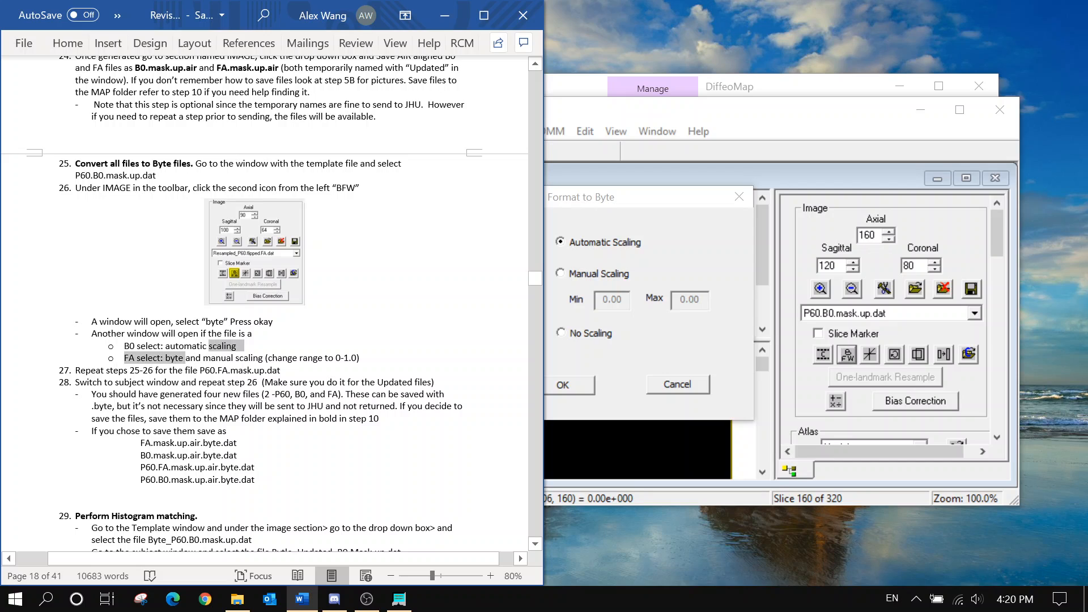
drag(166, 345, 236, 345)
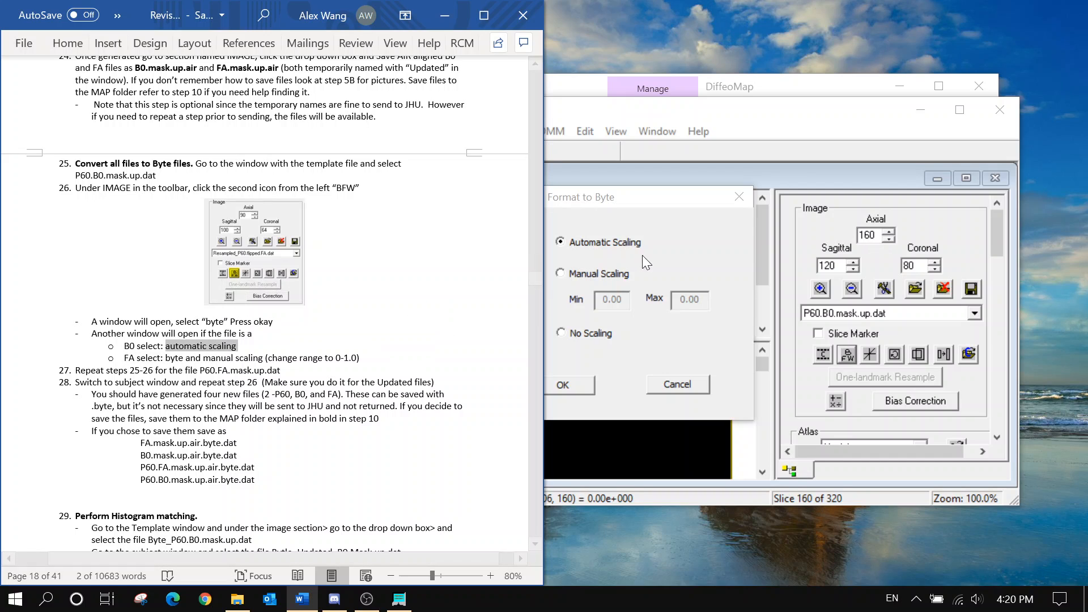
click(567, 243)
Finish the automatic byte conversion of P60.B0, then start converting P60.FA.mask.up.dat to byte
click(545, 388)
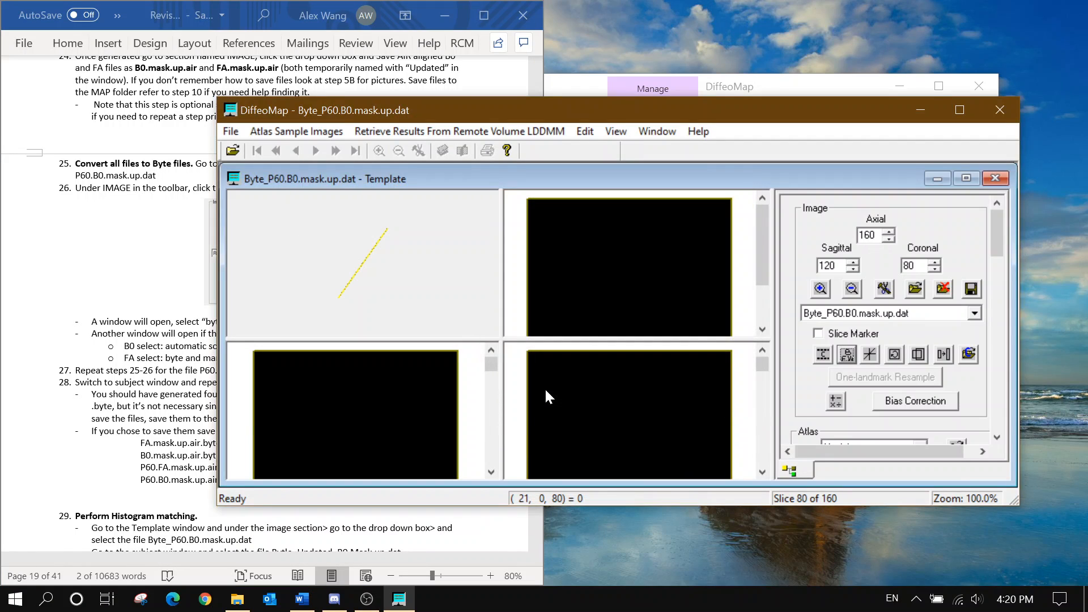
click(915, 315)
click(912, 339)
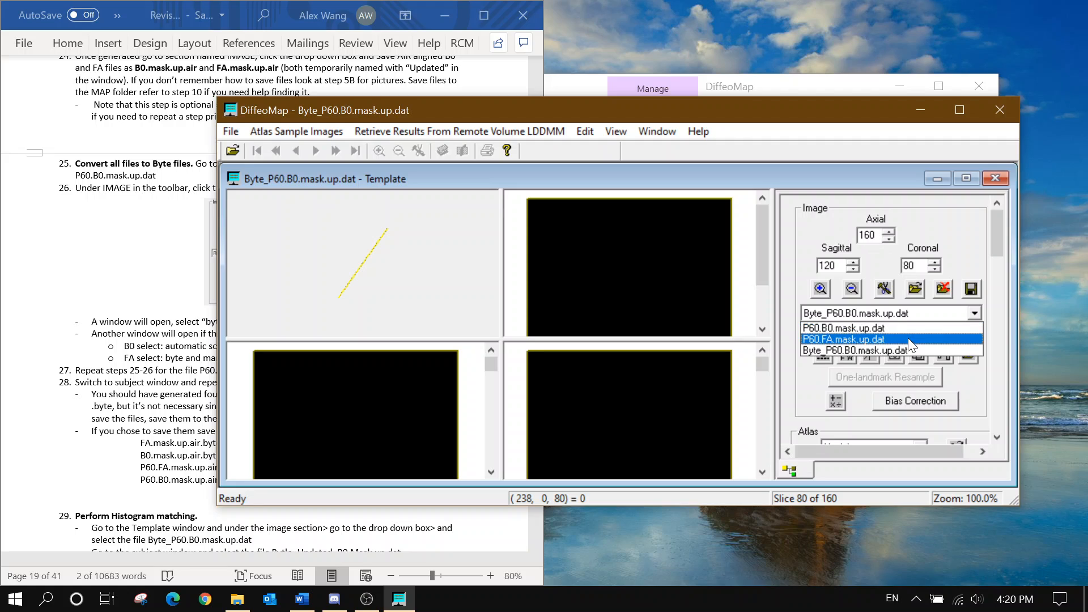
click(853, 358)
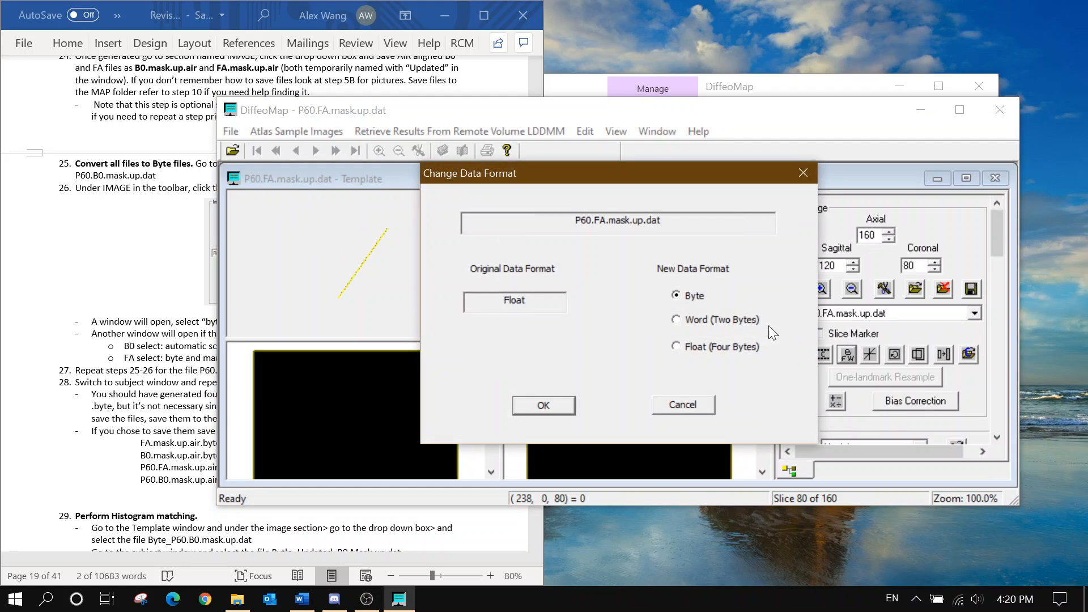
click(546, 405)
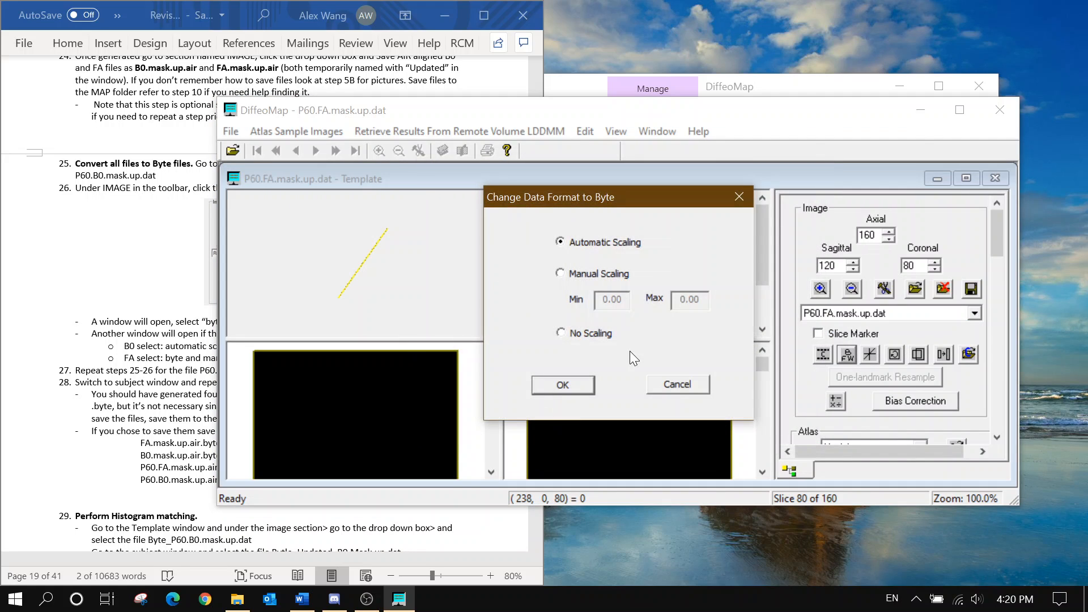
Use manual scaling with Max 1.0 for the FA template's byte conversion
click(604, 274)
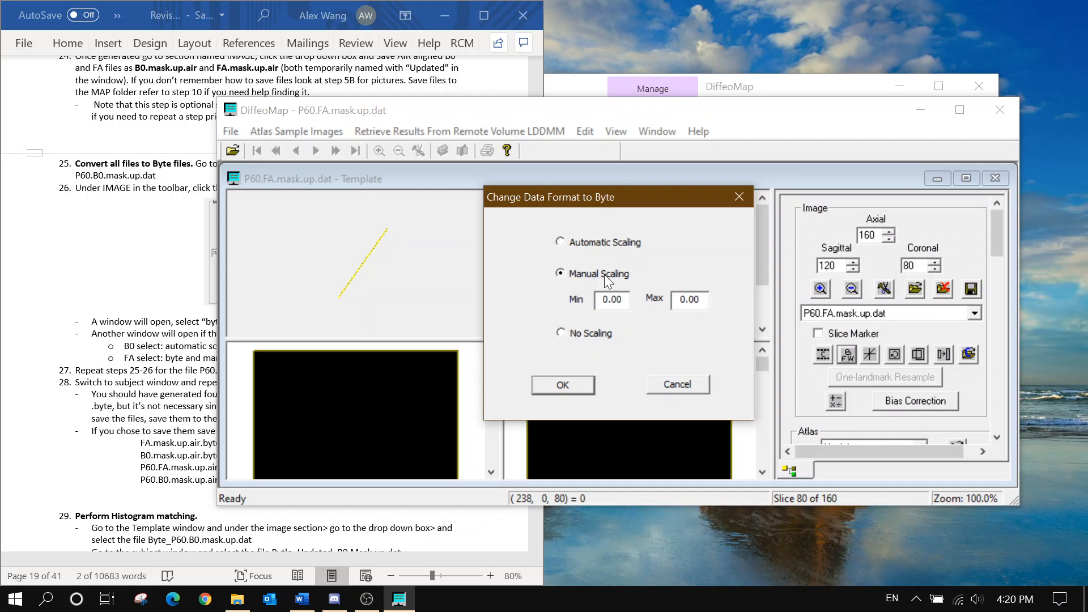
drag(701, 300, 680, 299)
click(129, 302)
text(1.0)
click(580, 386)
Highlight the B0 automatic and FA manual scaling instructions in the Word guide
click(126, 347)
drag(125, 347, 240, 347)
drag(125, 357, 342, 358)
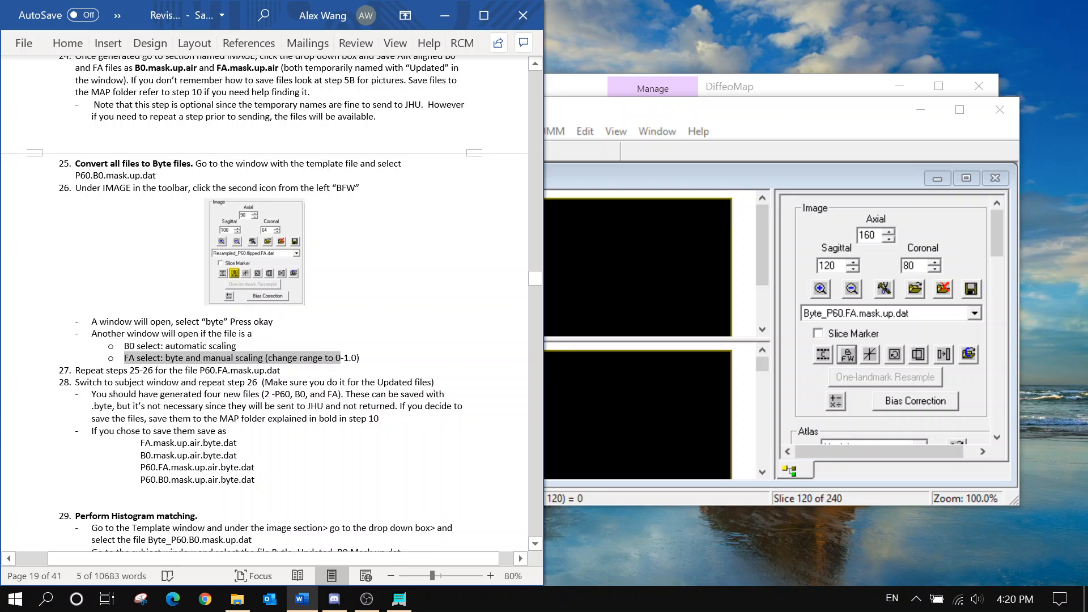
click(279, 370)
scroll(279, 370, down, 1)
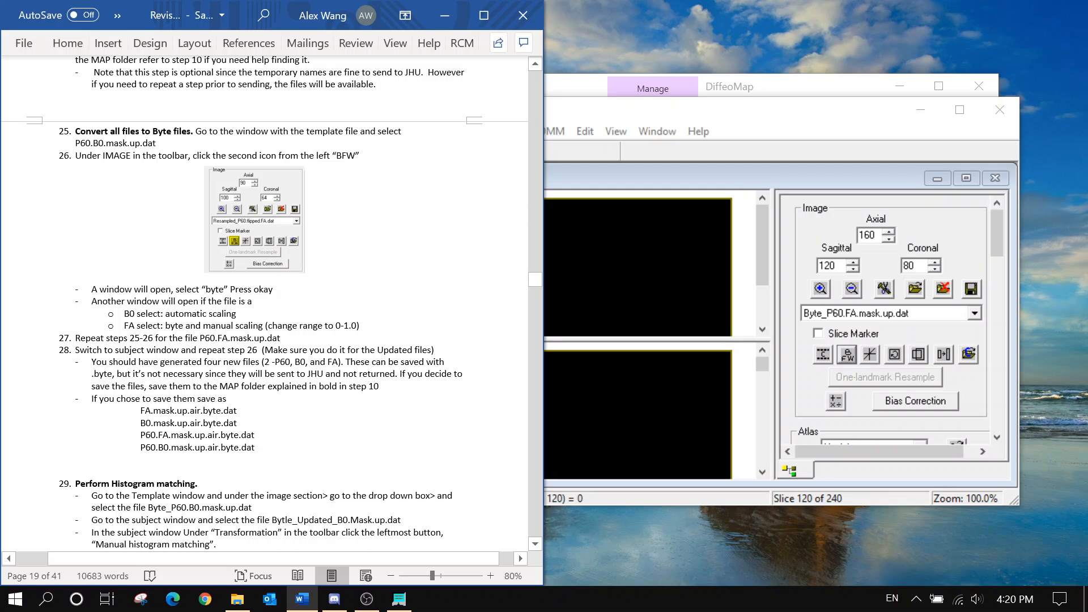
Bring the Updated_FA subject window to the front
scroll(265, 305, down, 1)
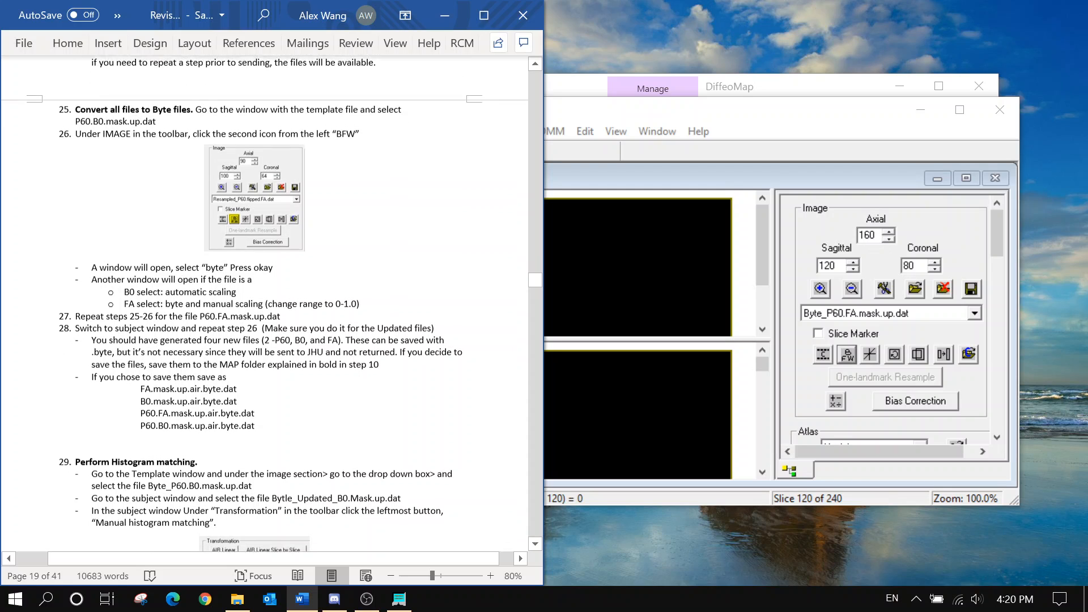
scroll(272, 304, down, 1)
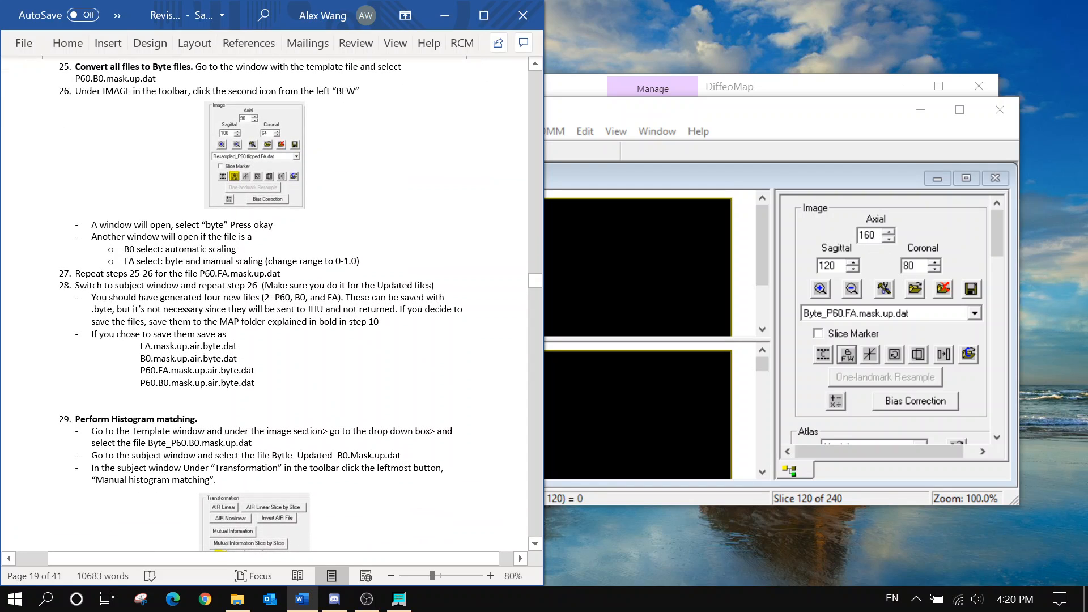
click(550, 137)
click(656, 131)
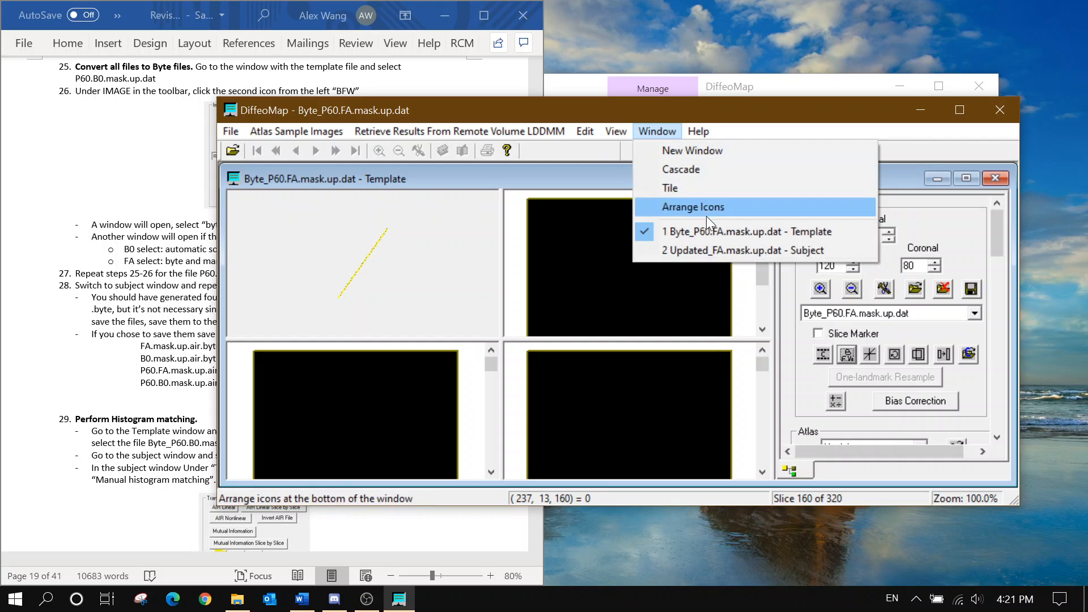
click(711, 250)
click(182, 285)
scroll(182, 286, down, 1)
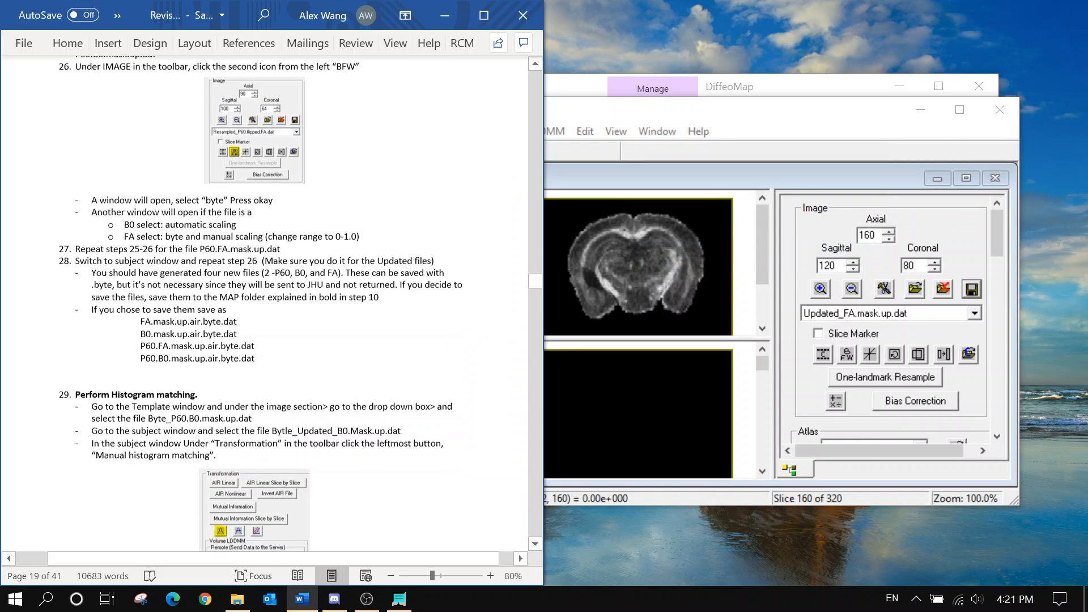
scroll(182, 285, up, 1)
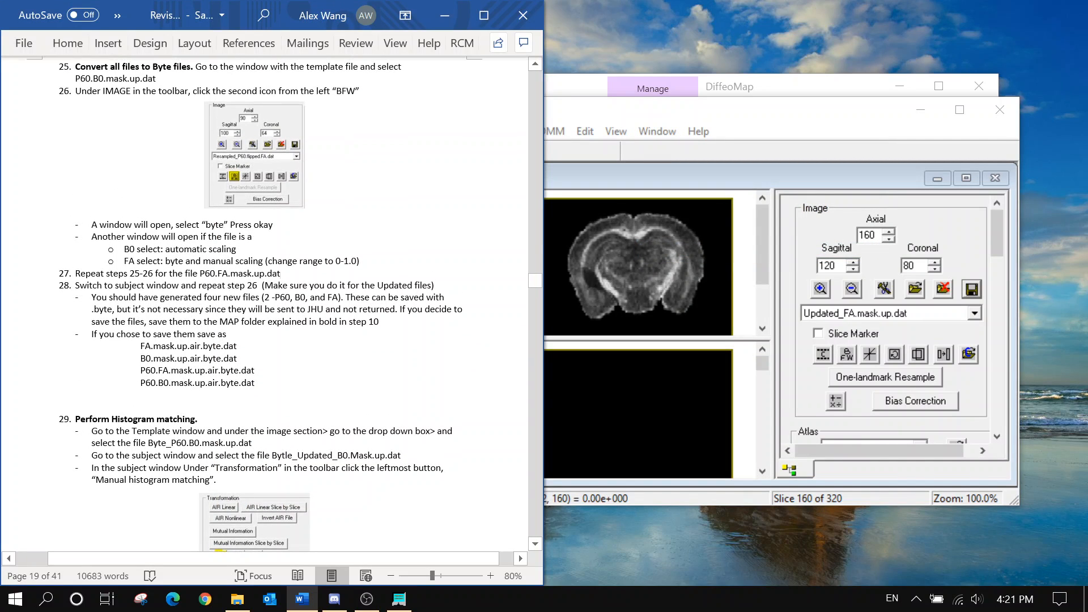
Display Updated_B0.mask.up.dat and highlight the guide's reminder to use Updated files
click(847, 355)
click(909, 314)
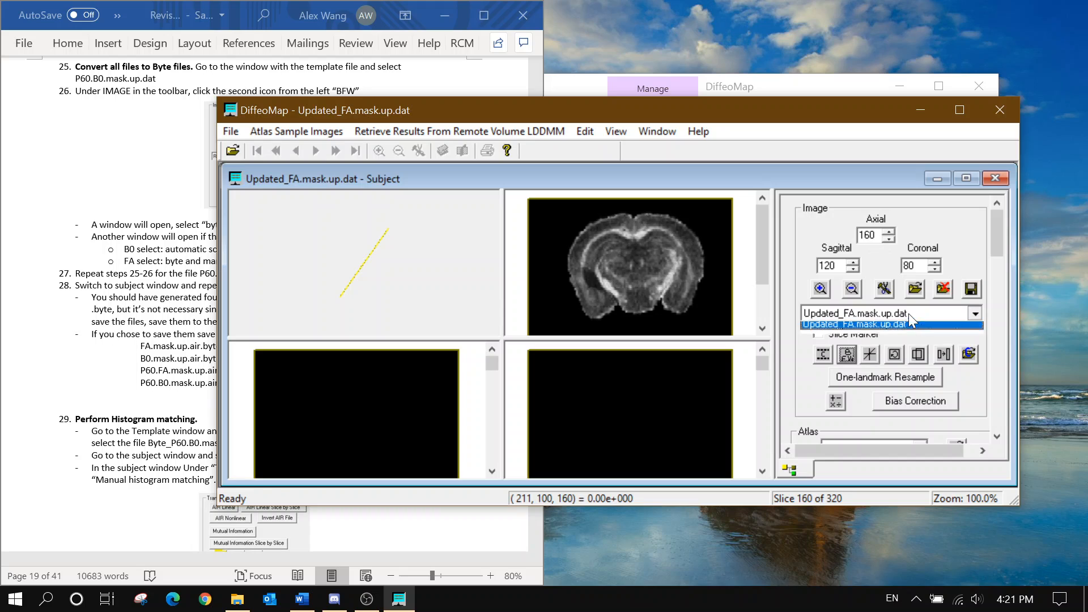
click(884, 352)
click(108, 278)
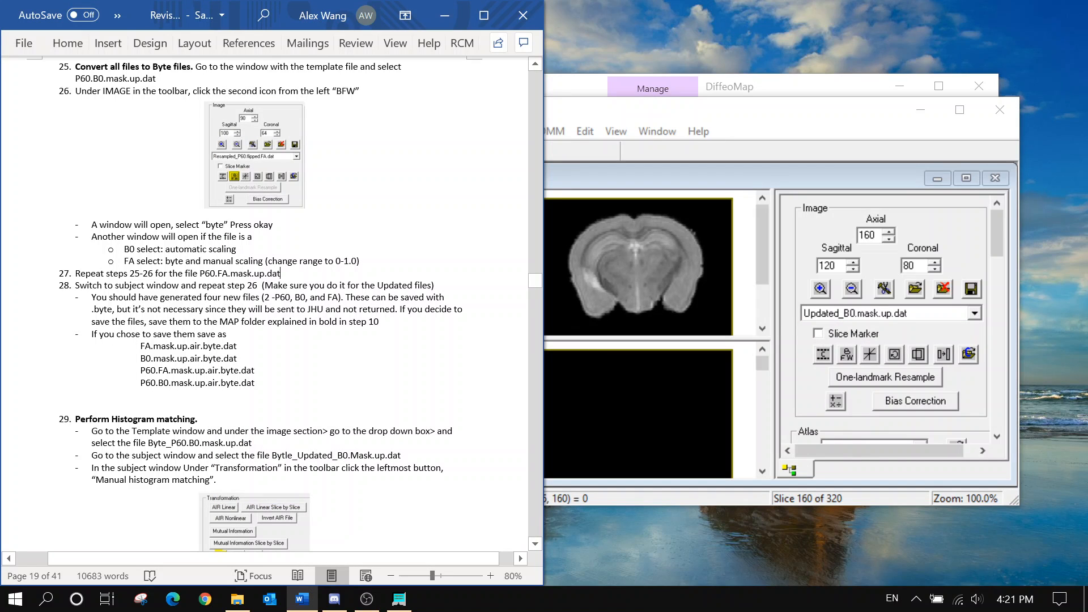
drag(289, 285, 415, 285)
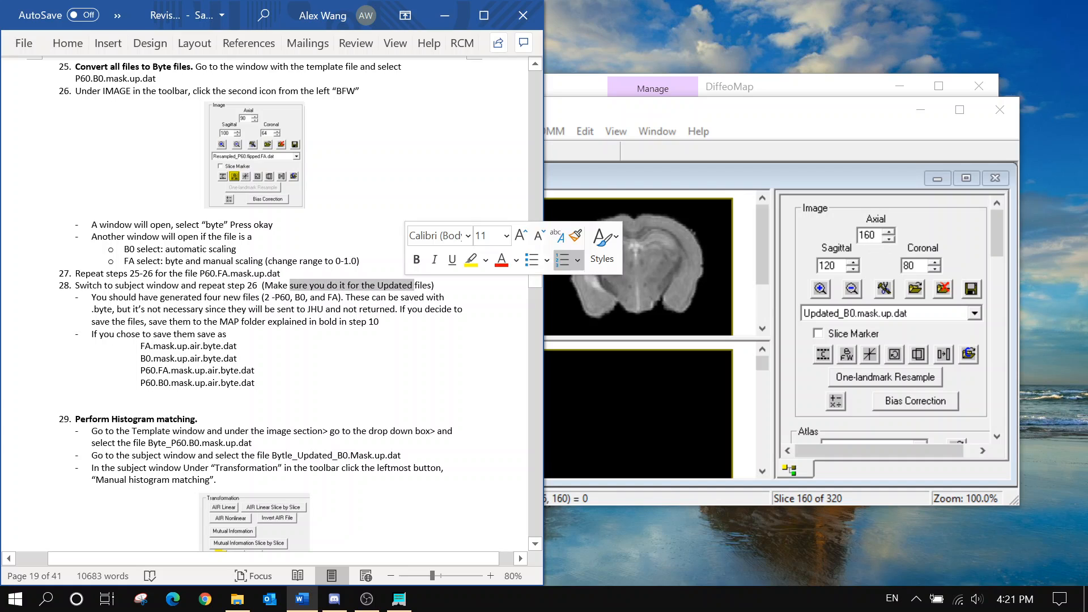
Convert Updated_B0.mask.up.dat to byte with automatic scaling
click(901, 328)
click(855, 355)
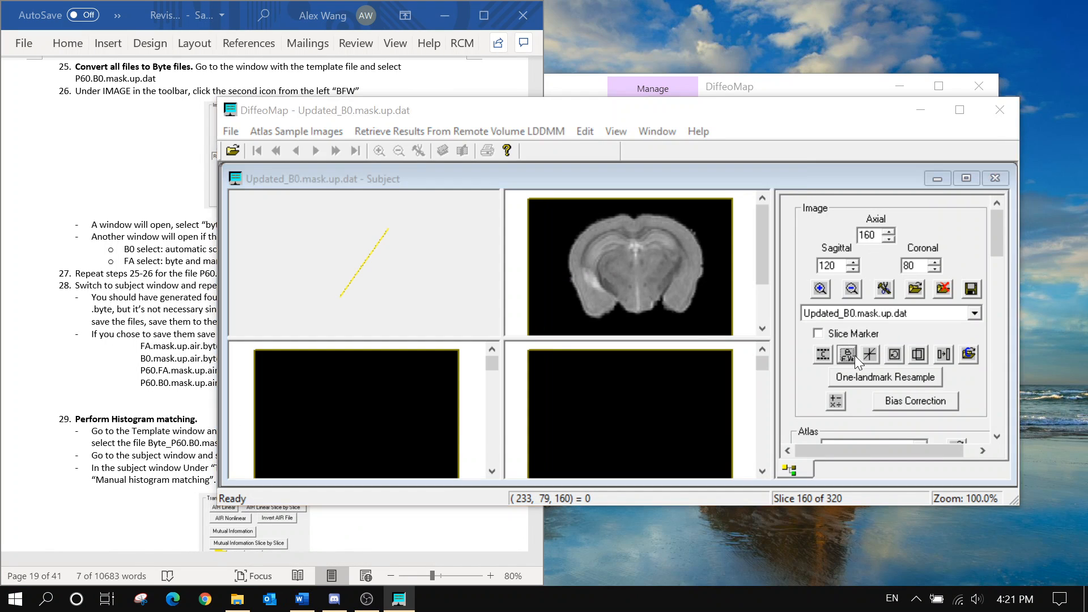
click(545, 399)
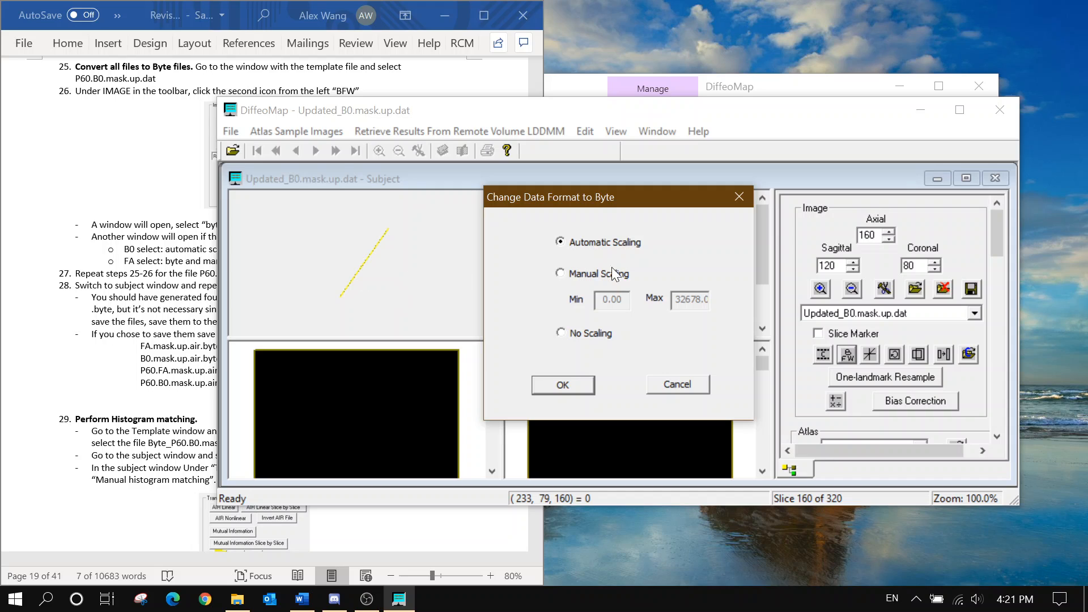
click(573, 387)
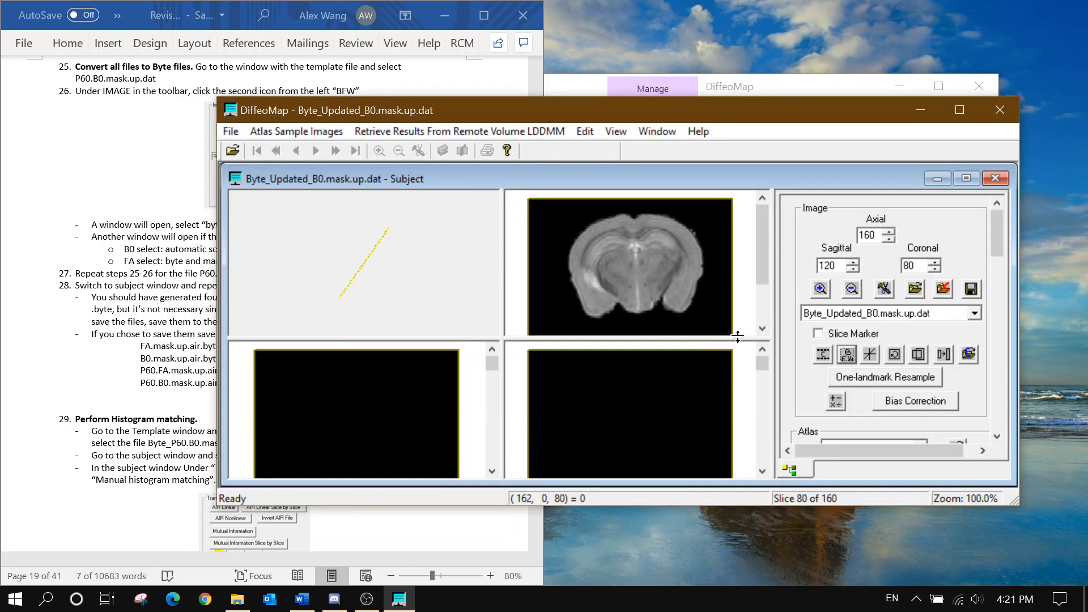
click(932, 315)
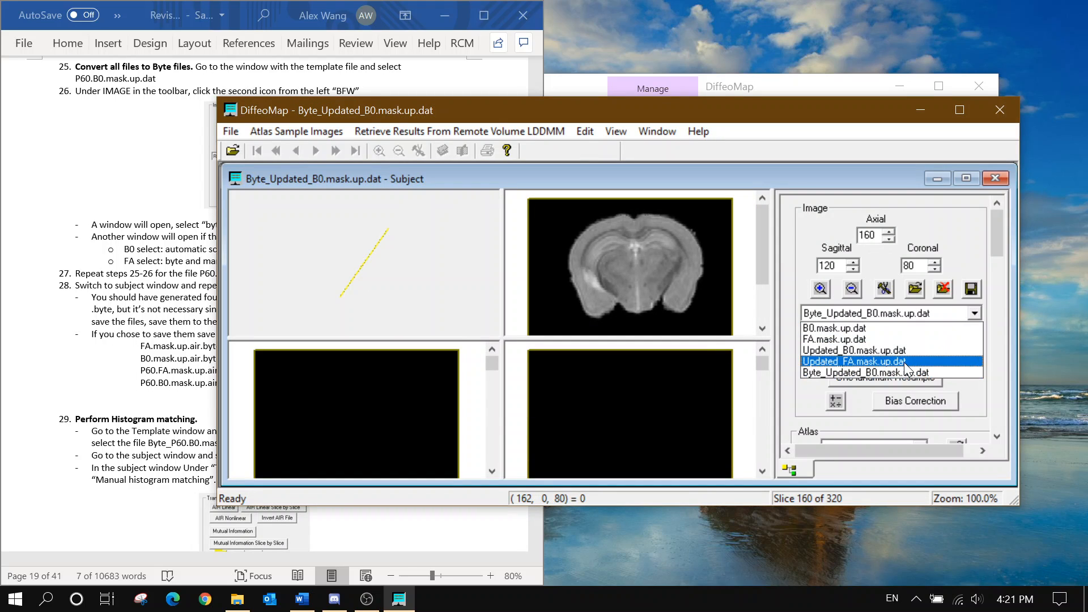
Convert Updated_FA.mask.up.dat to byte using manual scaling with Max 1.0
click(904, 362)
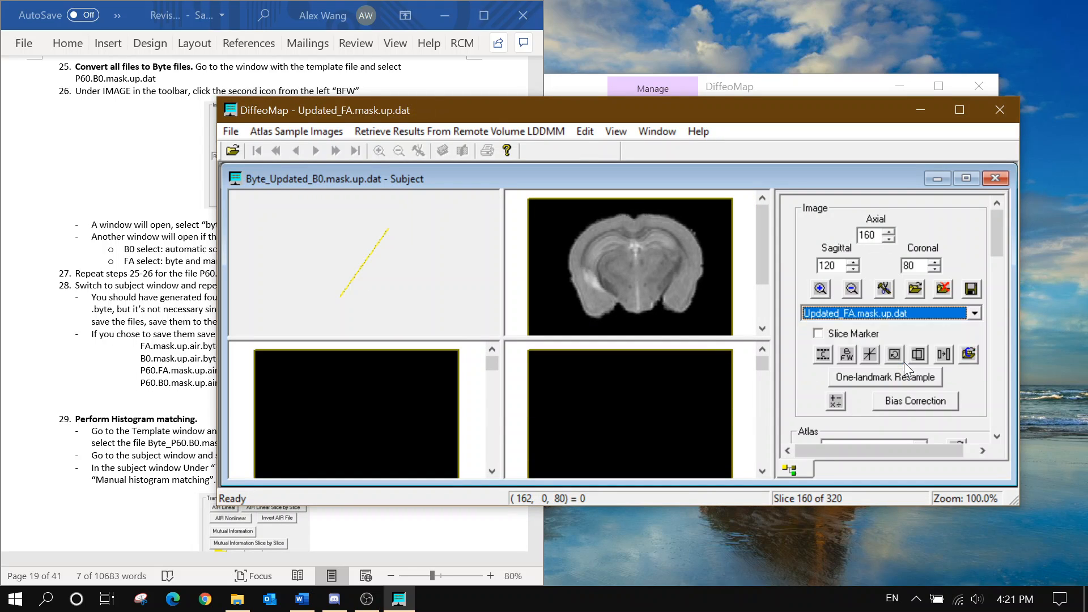
click(845, 354)
click(526, 405)
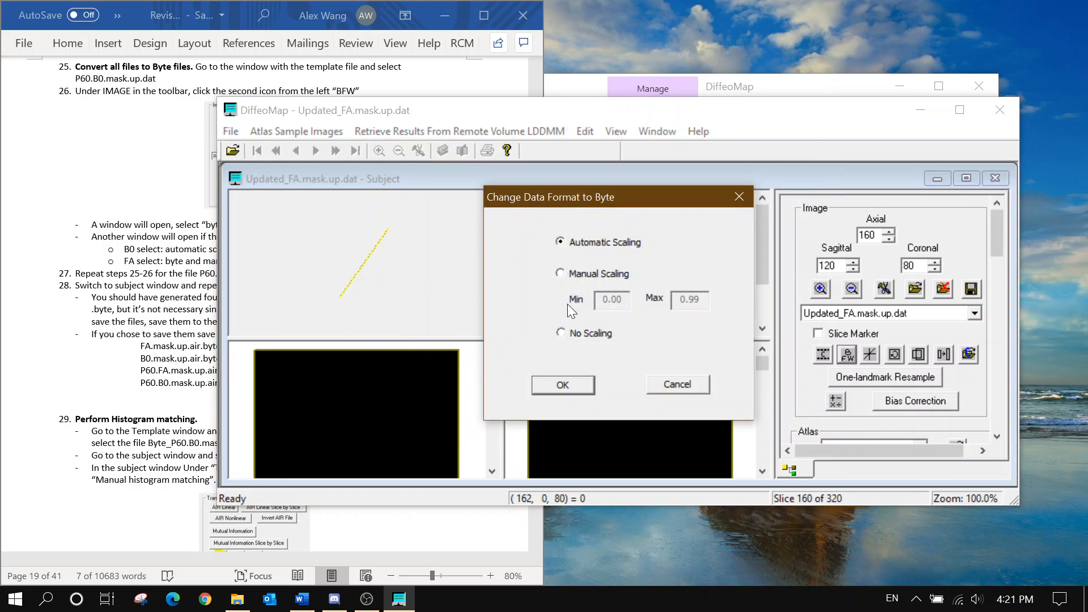
click(560, 273)
double_click(689, 299)
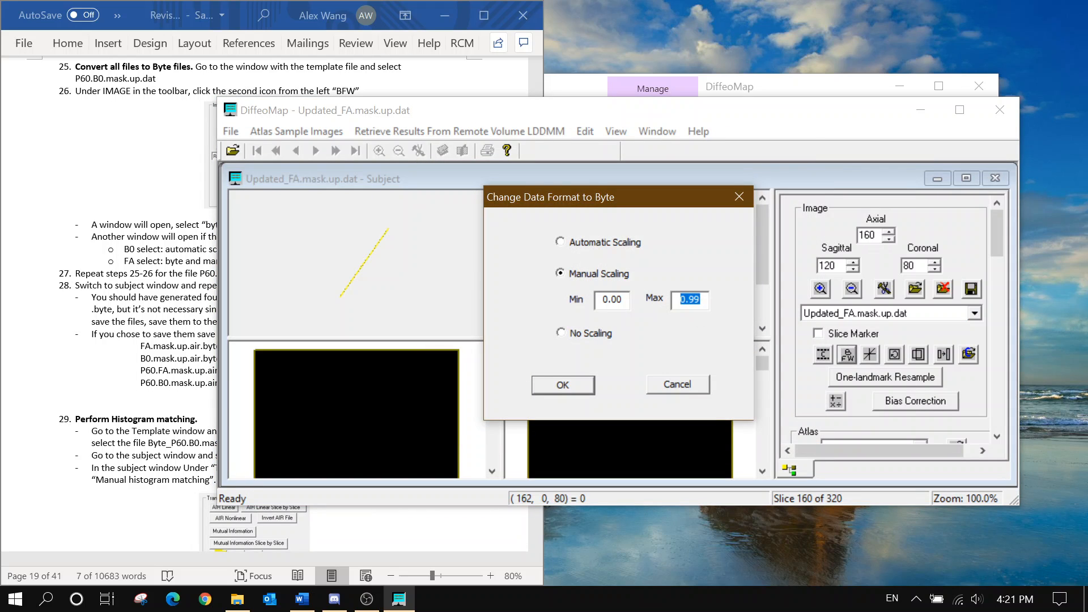
text(1.0)
click(580, 387)
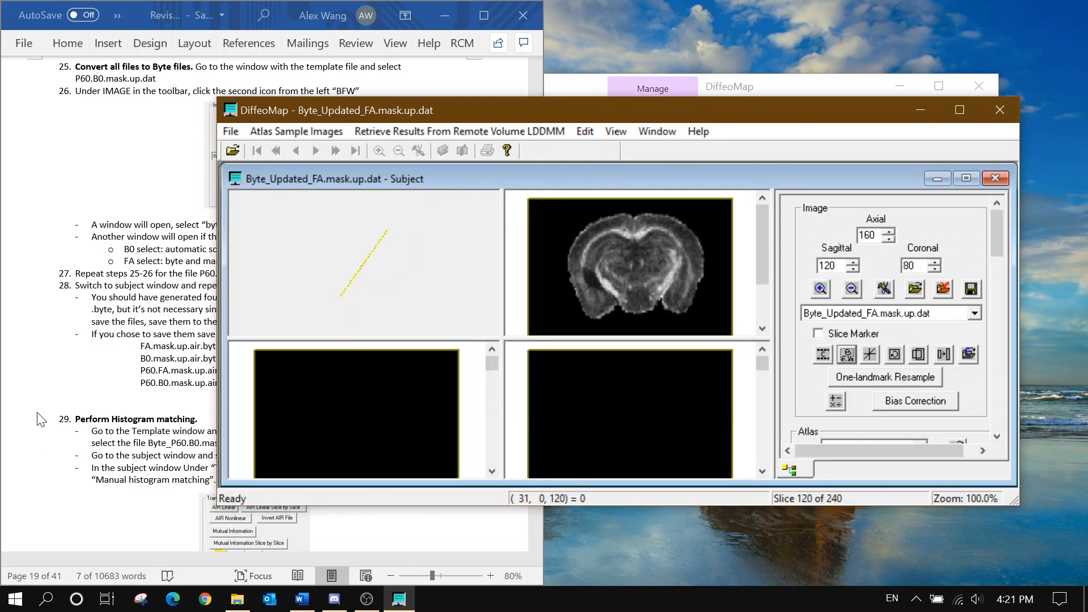
click(99, 342)
Clear the guide highlight and show Byte_Updated_B0.mask.up.dat in the subject window
click(294, 309)
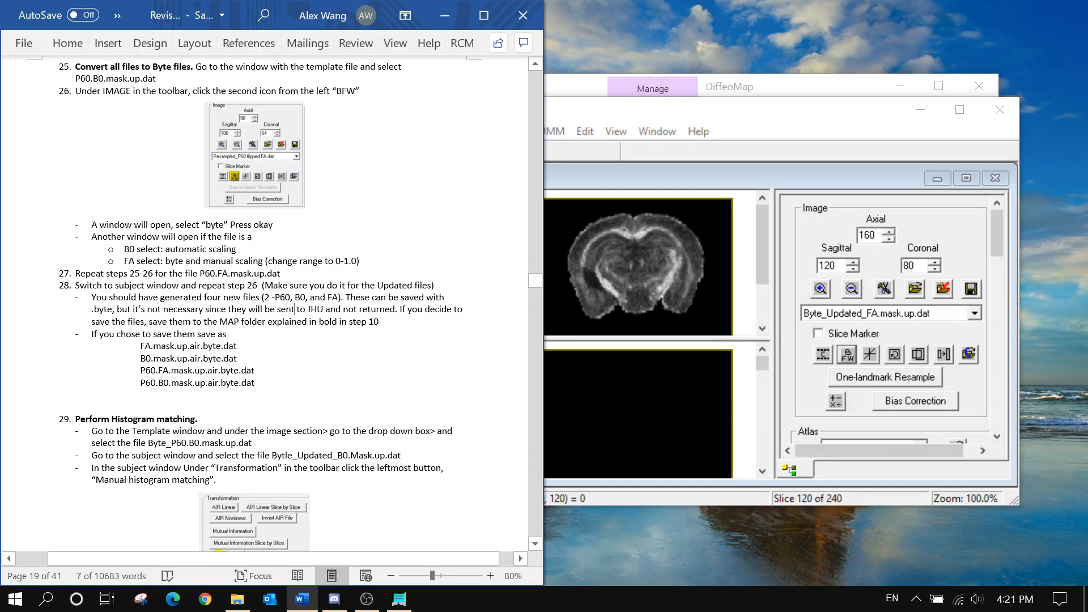
scroll(272, 304, down, 1)
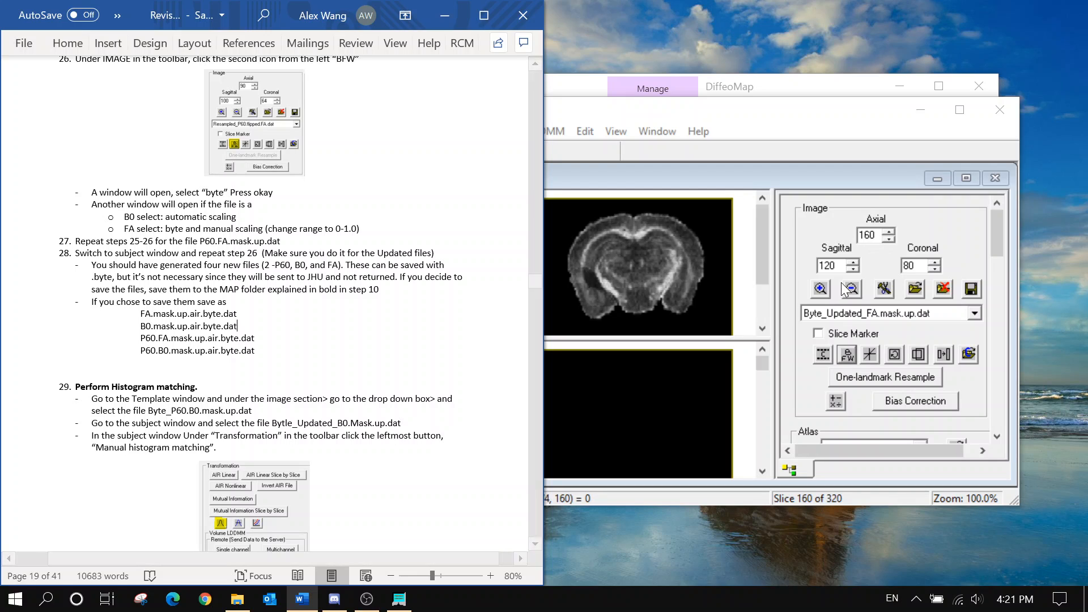
click(939, 186)
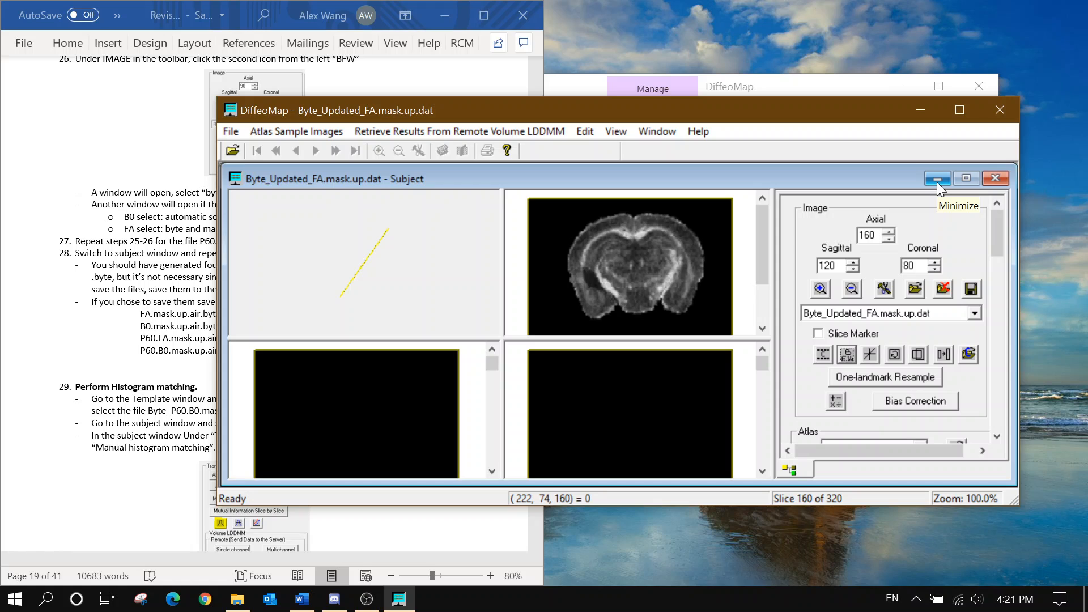
click(974, 313)
click(923, 370)
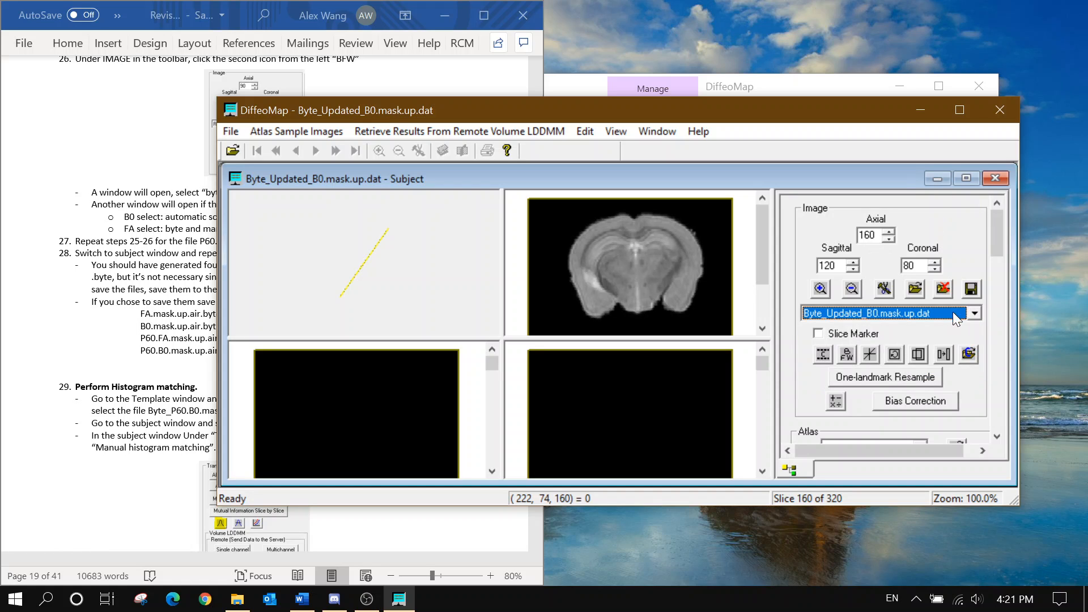
Save Byte_Updated_B0.mask.up.dat into Map_Folder as B0.mask.up.air.byte
click(975, 287)
click(554, 250)
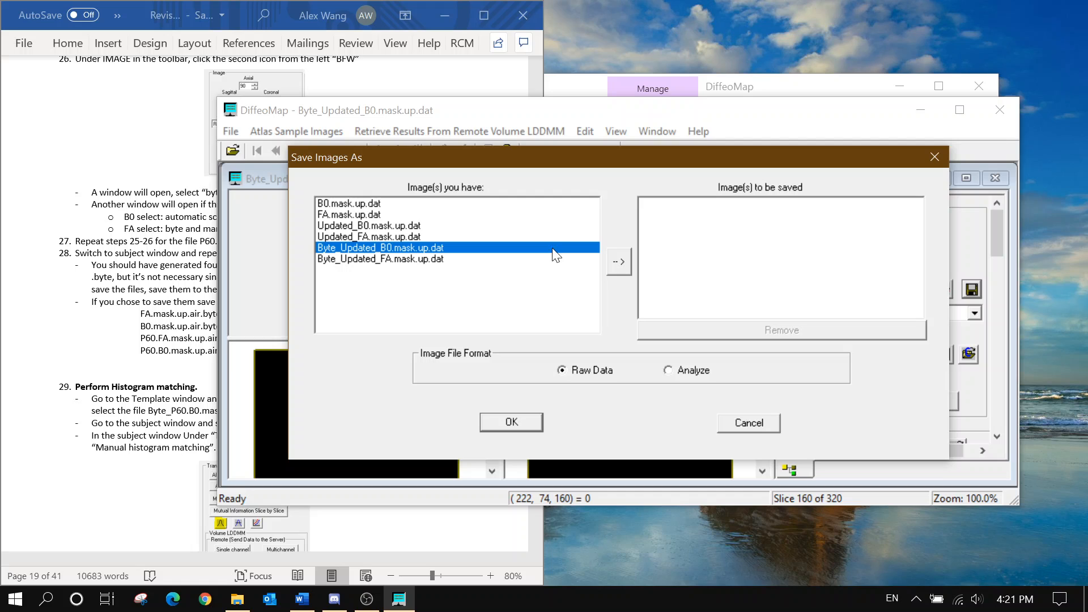
click(618, 263)
click(510, 422)
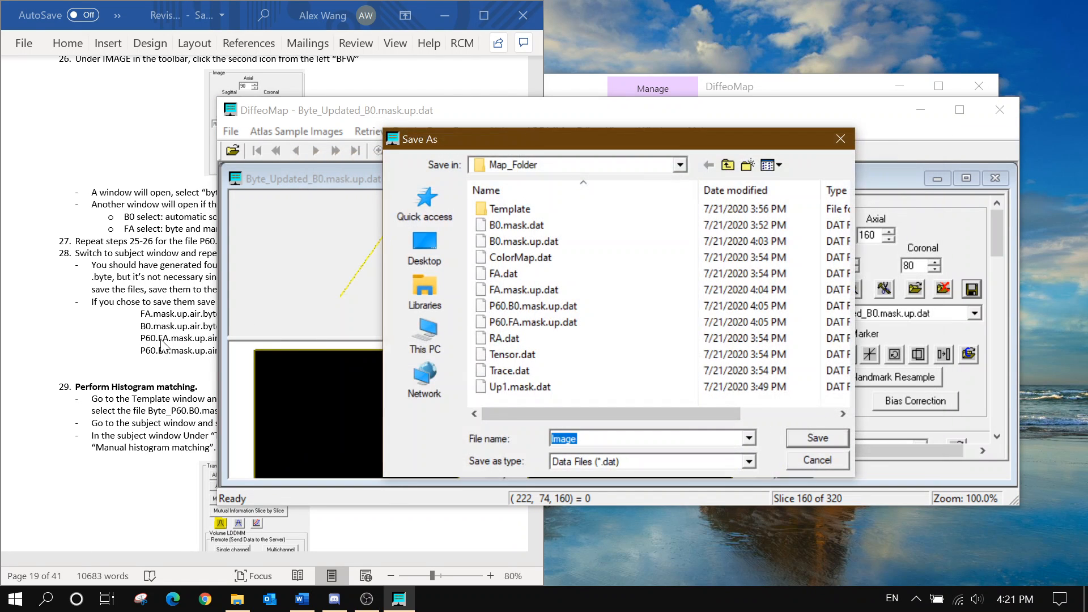
text(B)
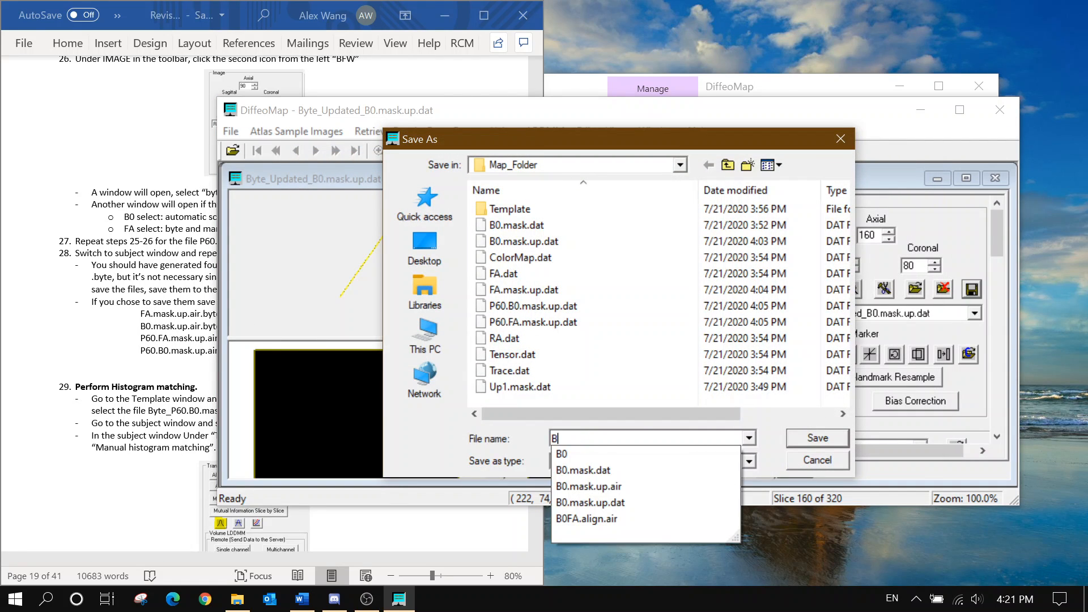
text(0.mask.up)
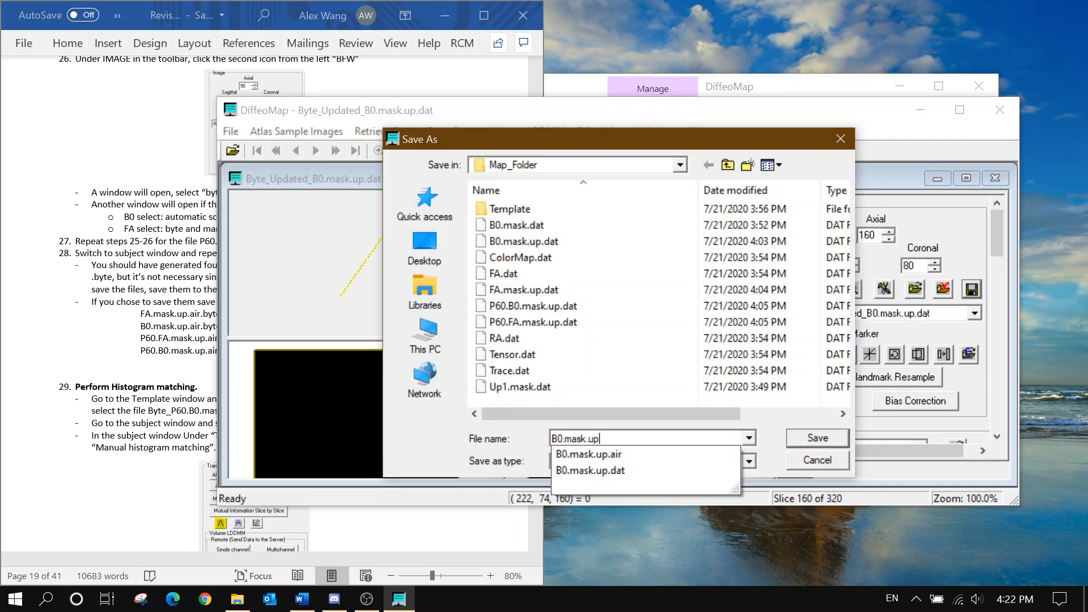
text(.air/)
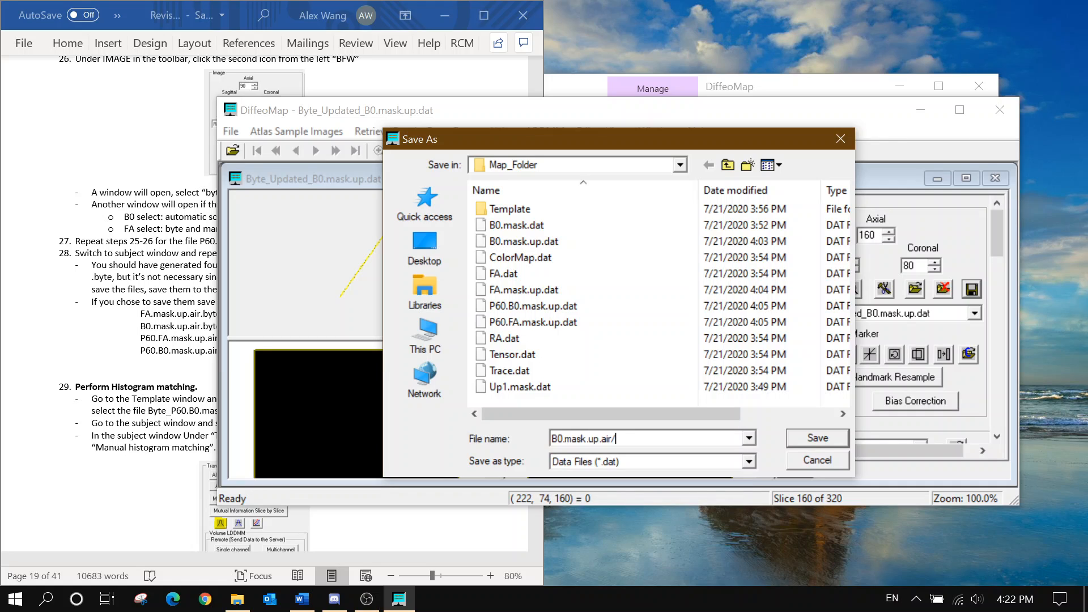
key(BackSpace)
text(.byte)
key(alt+Tab)
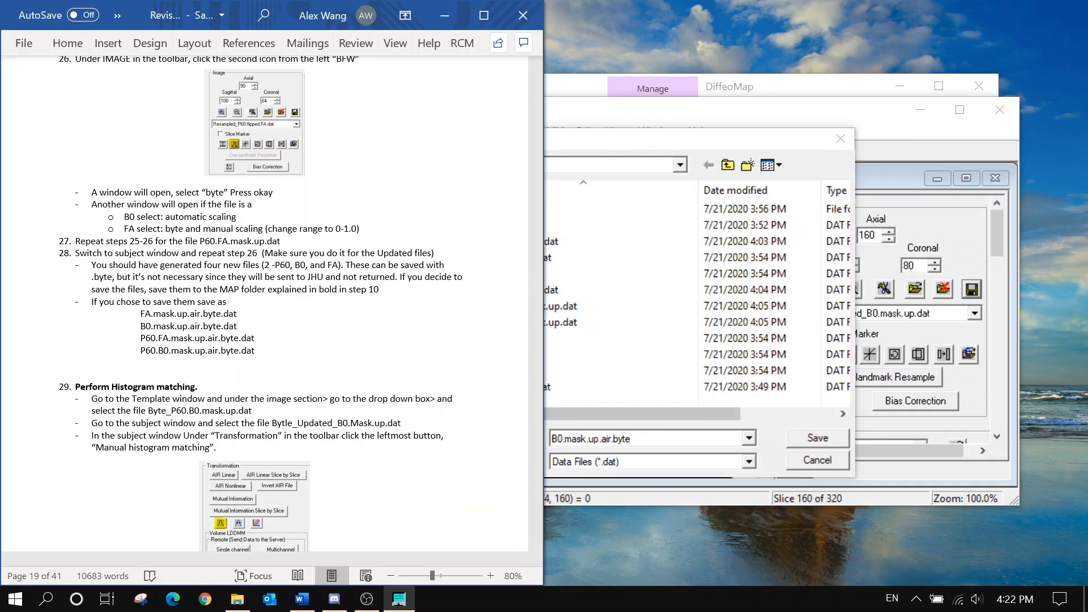
key(alt+Tab)
Display Updated_B0.mask.up.dat and add it to the images to save
click(800, 437)
click(873, 315)
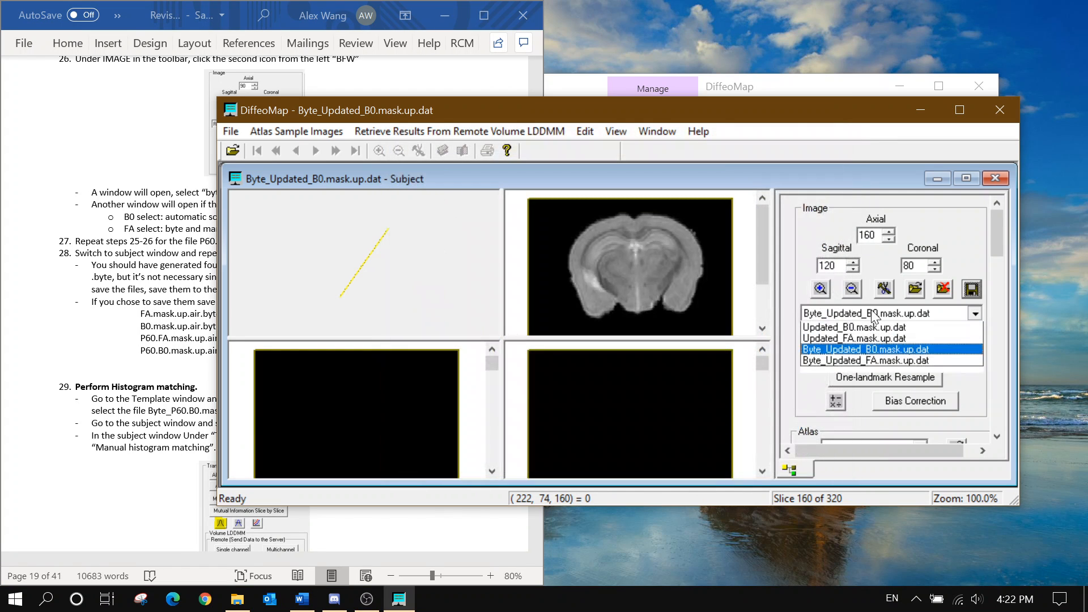
click(921, 327)
click(970, 289)
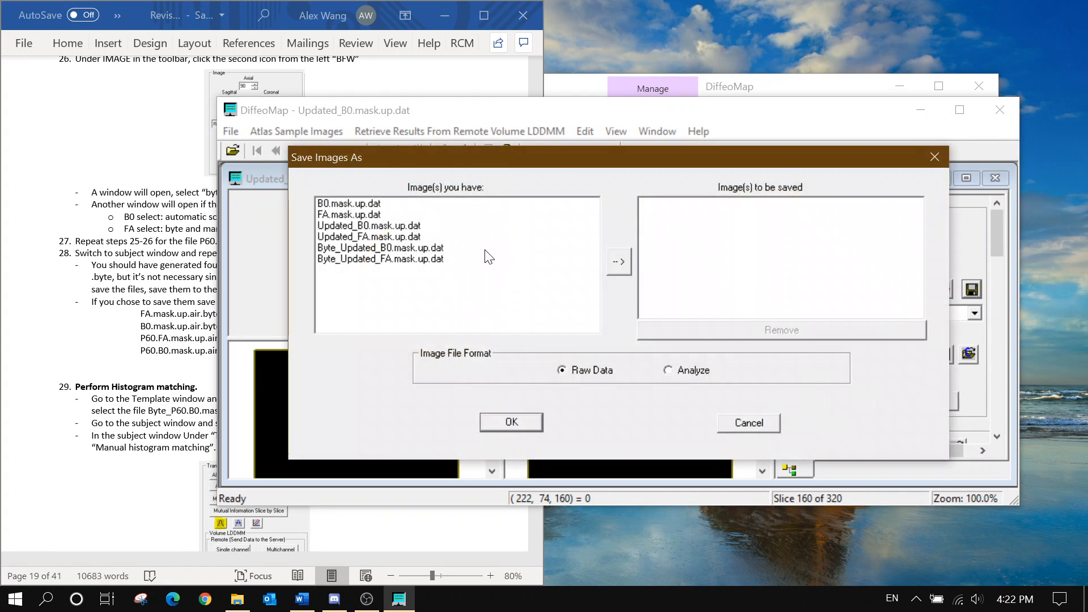
click(397, 225)
click(625, 262)
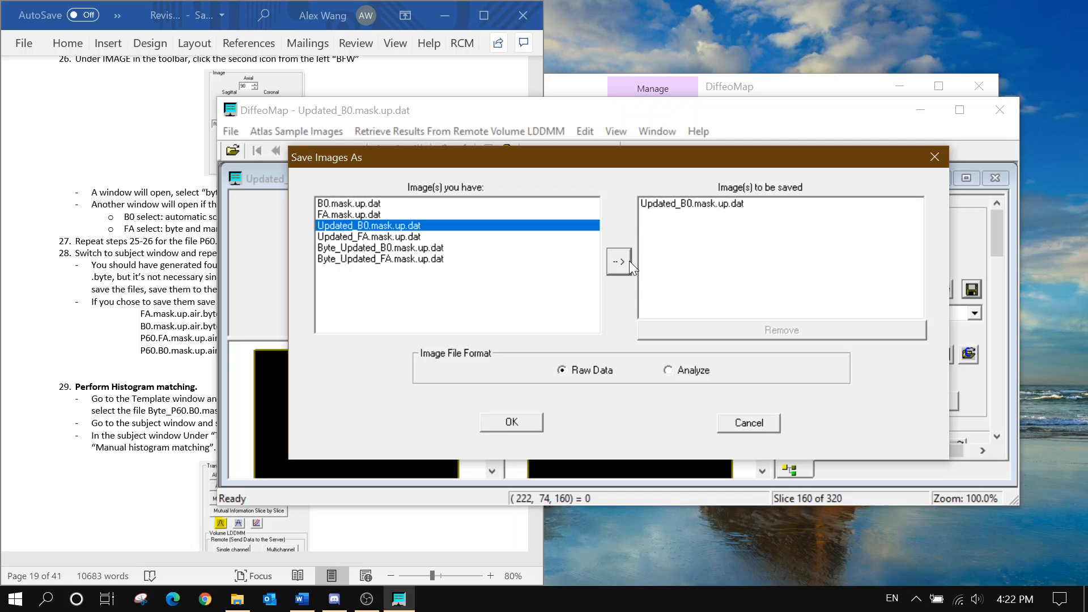
click(535, 420)
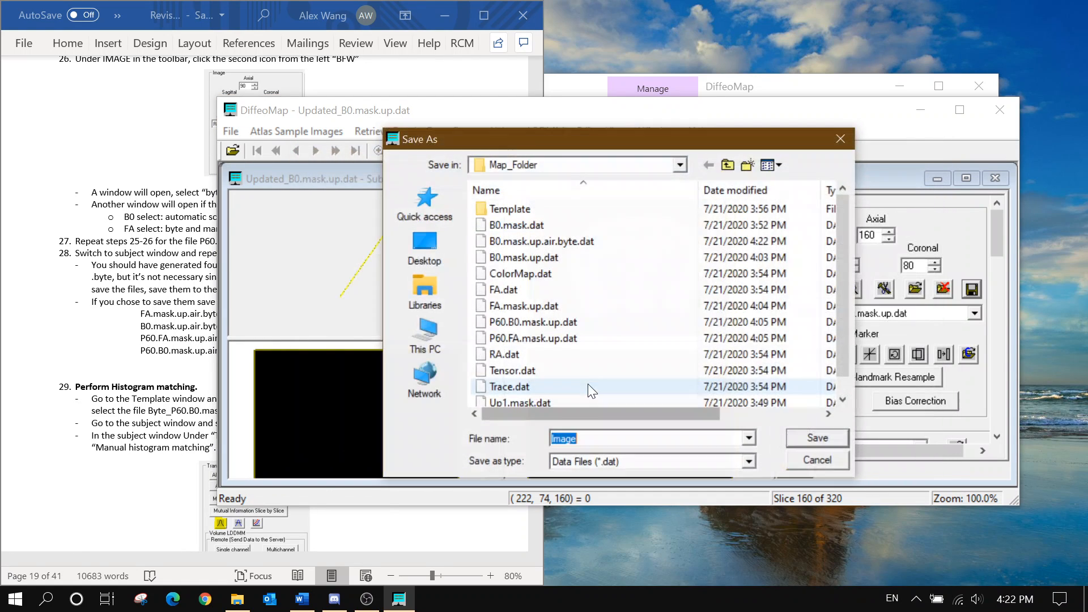
Save Updated_B0 over the existing B0.mask.up.air, then display Updated_FA.mask.up.dat
click(626, 461)
click(631, 482)
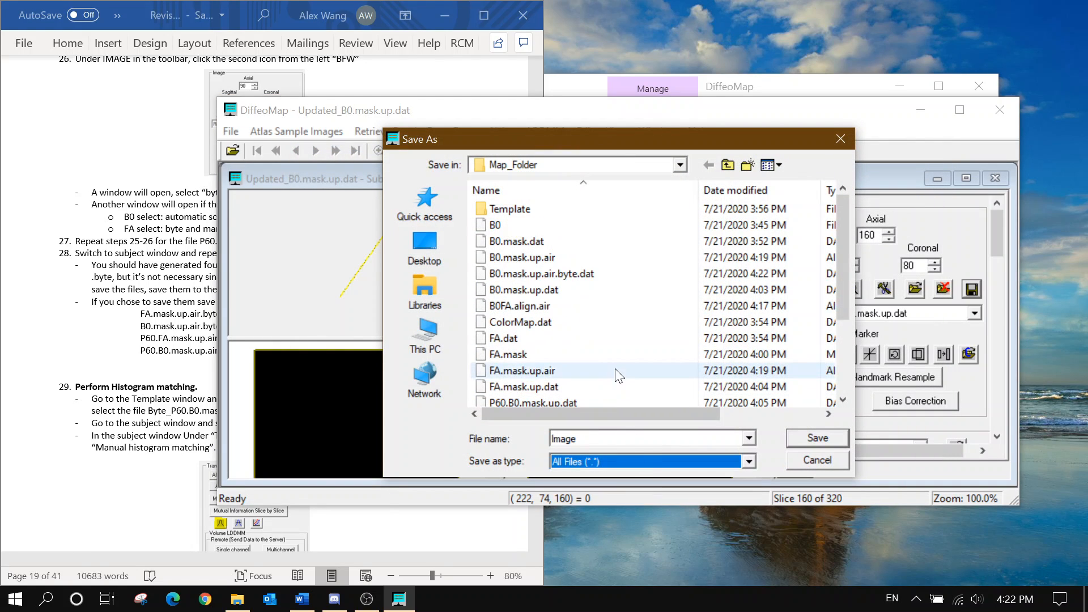
click(566, 261)
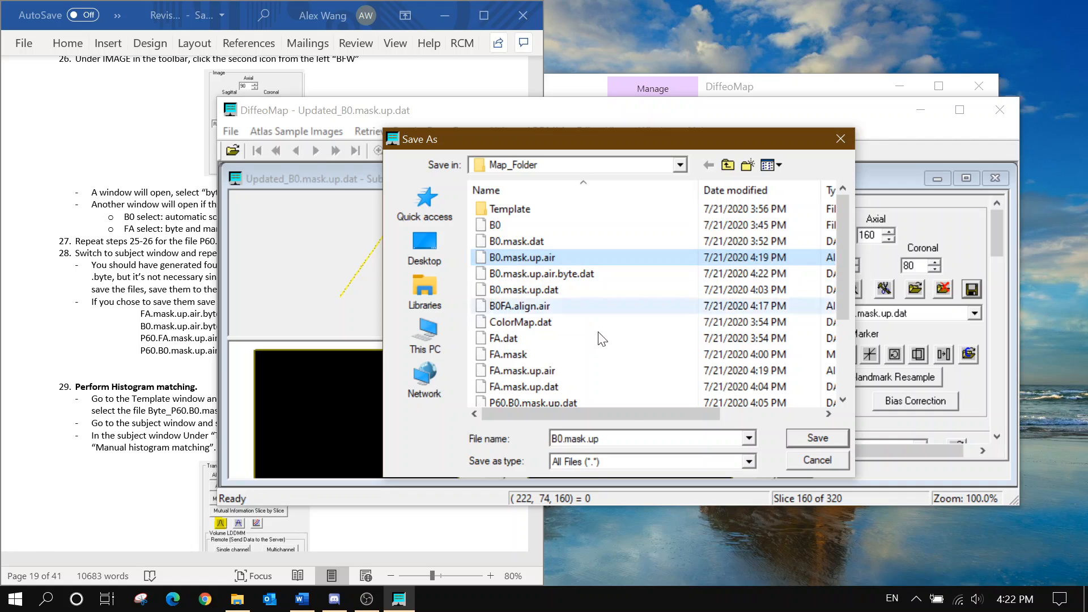
click(637, 462)
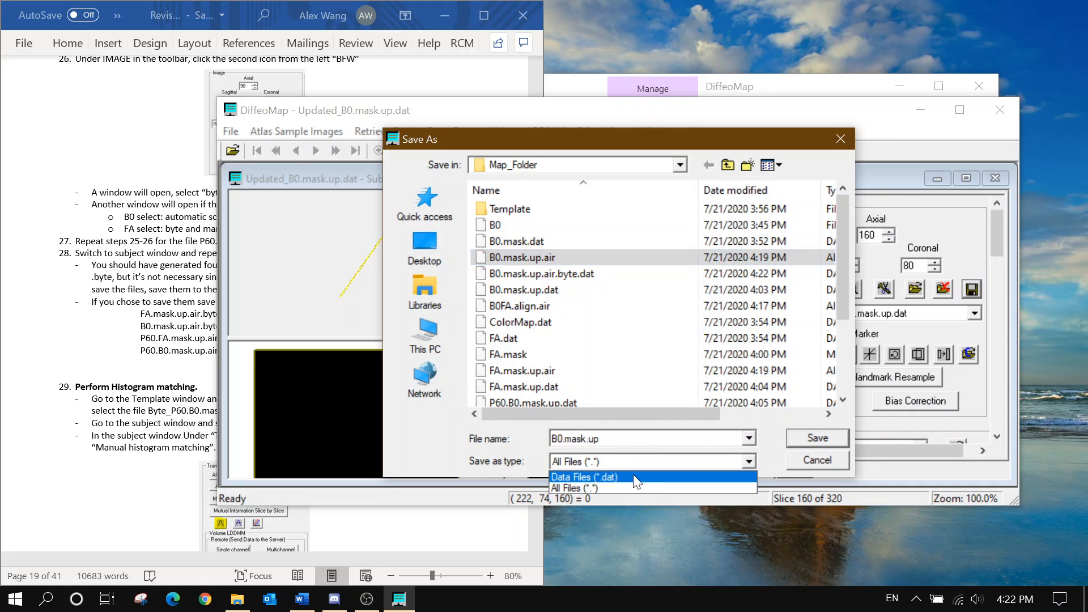
click(636, 477)
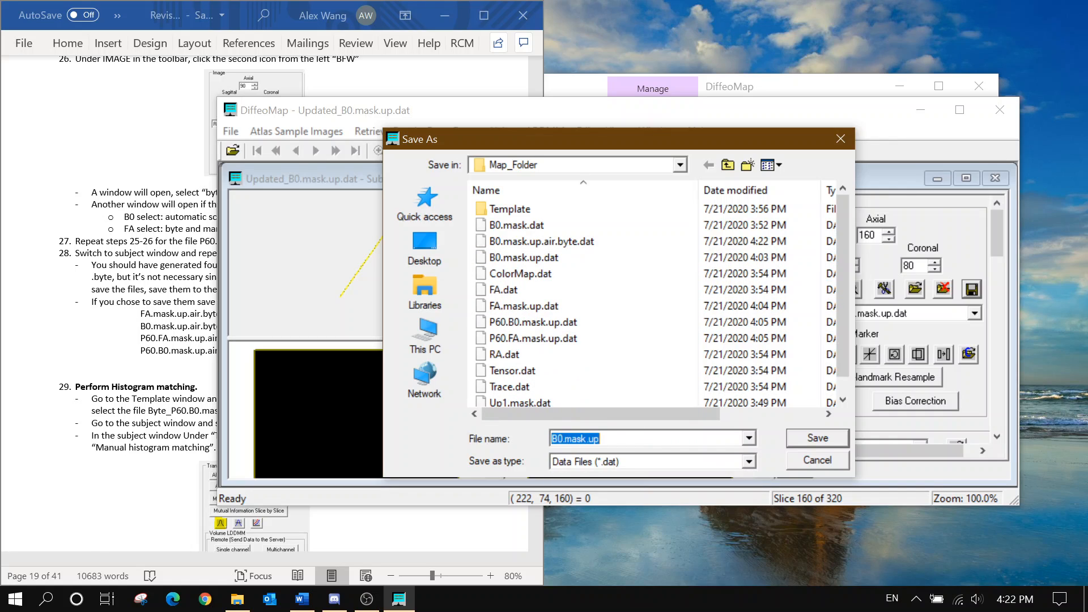
click(623, 438)
text(.a)
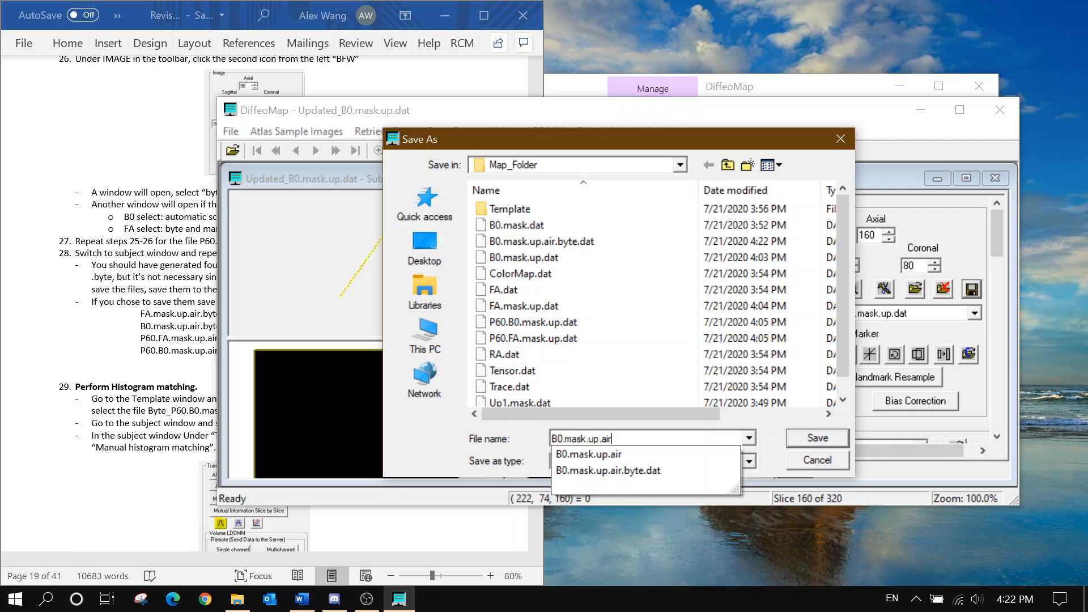
text(ir)
key(Return)
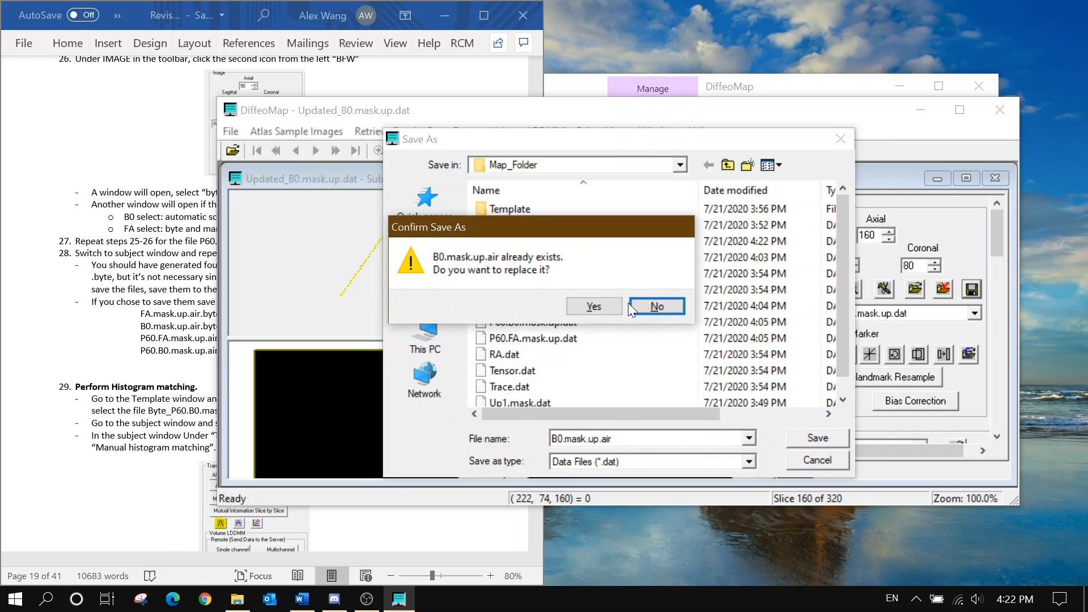
click(599, 311)
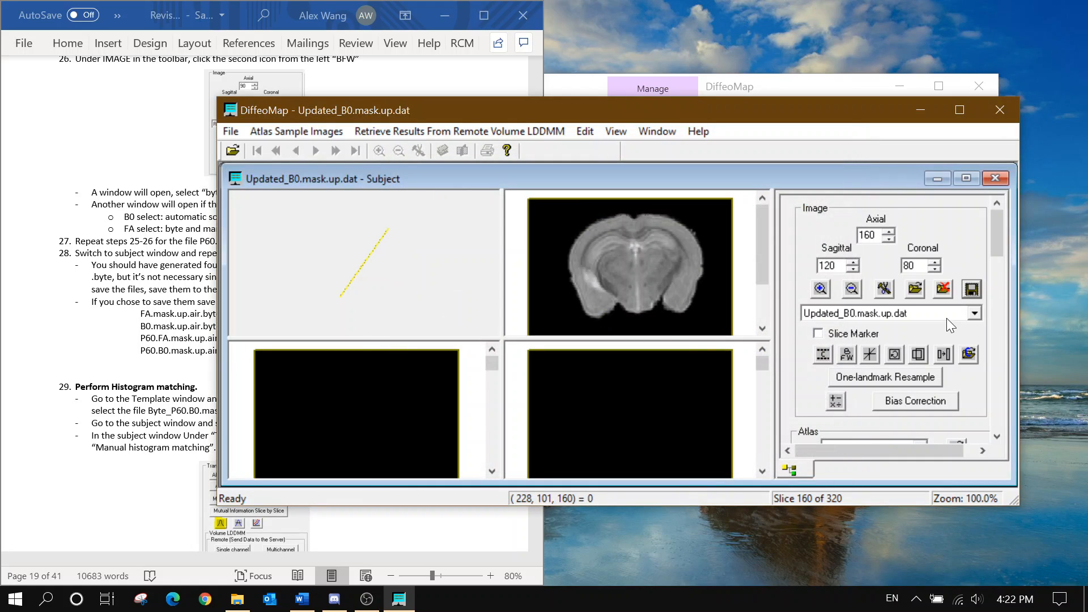
click(947, 316)
click(931, 361)
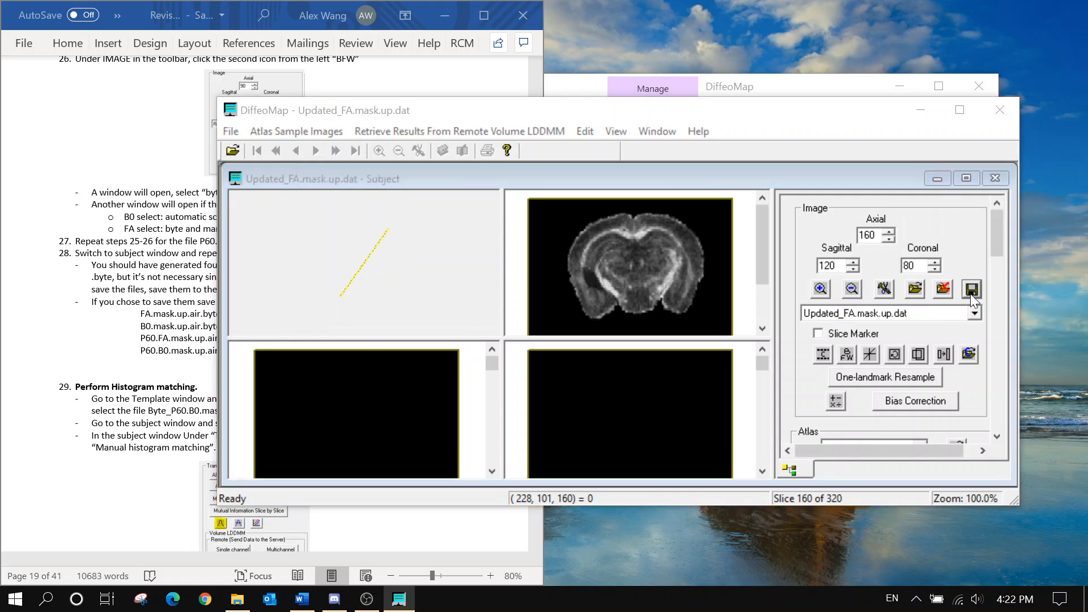
Add Updated_FA.mask.up.dat to the images to save and start from an existing file name
click(970, 290)
click(437, 214)
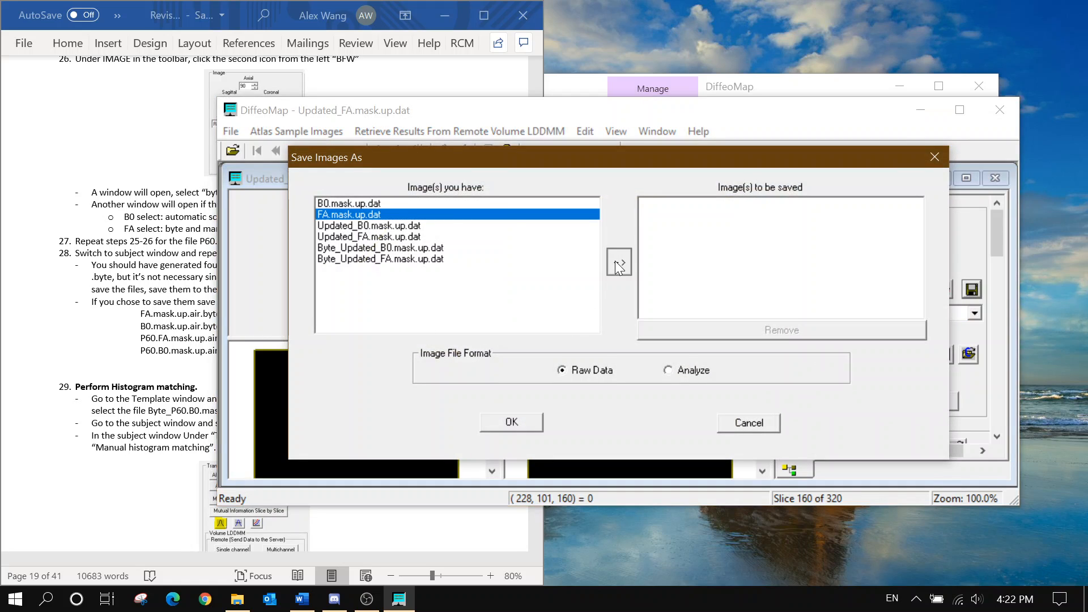
click(423, 238)
click(618, 261)
click(511, 421)
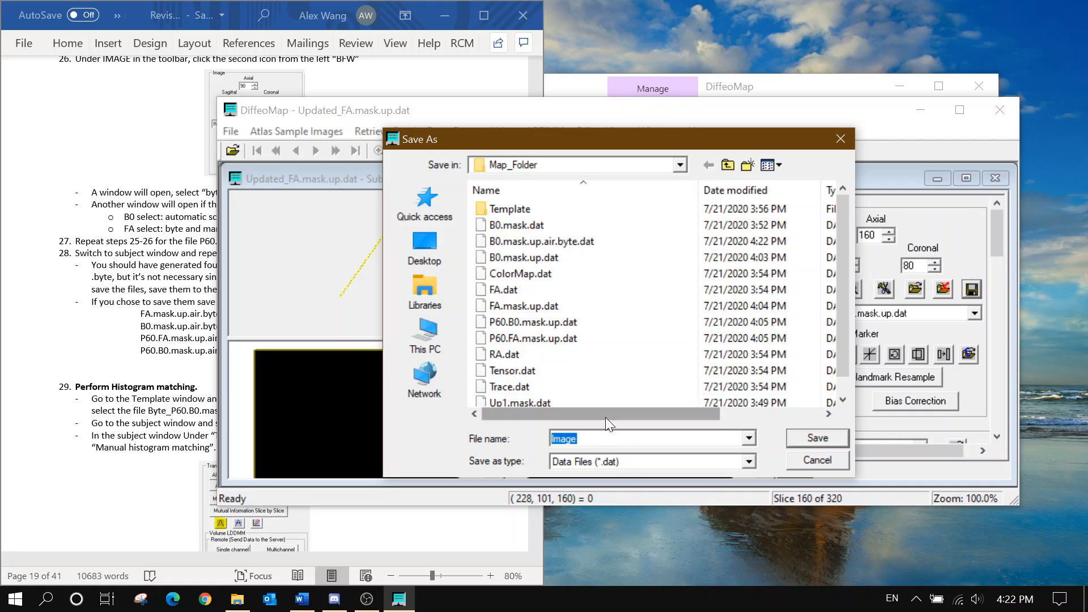
click(573, 242)
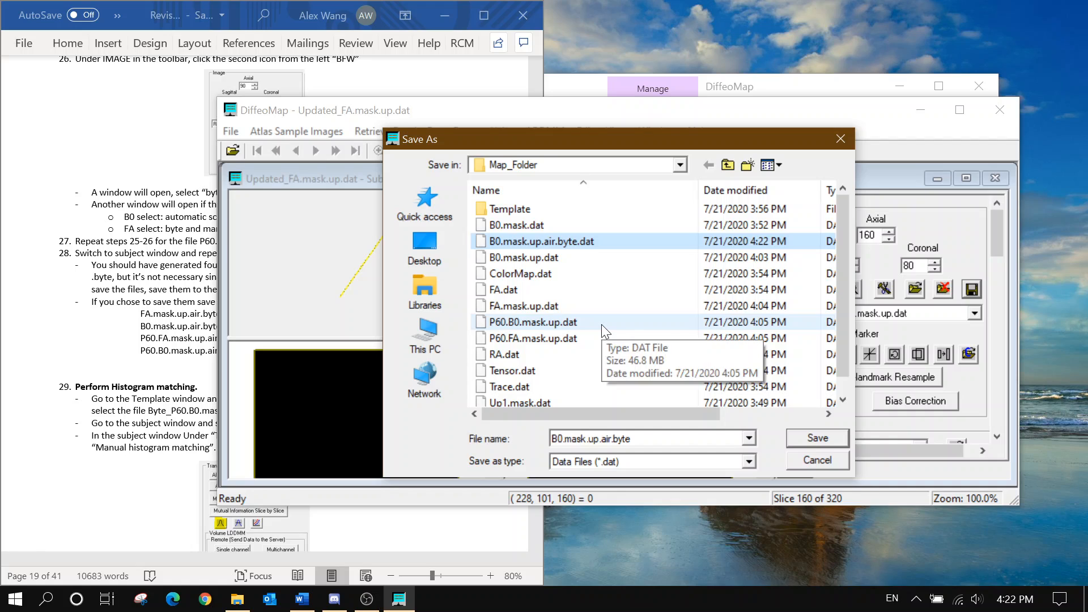
key(Tab)
Change the name's B0 prefix to FA and save over the existing FA.mask.up.air
click(96, 310)
scroll(96, 310, up, 20)
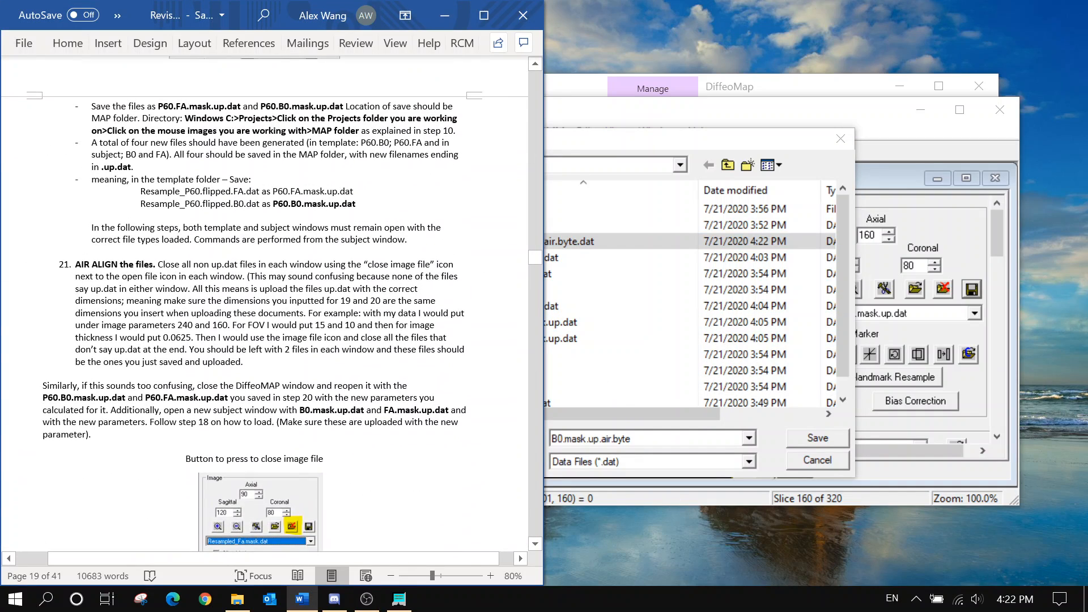
scroll(272, 304, down, 2)
scroll(271, 304, down, 11)
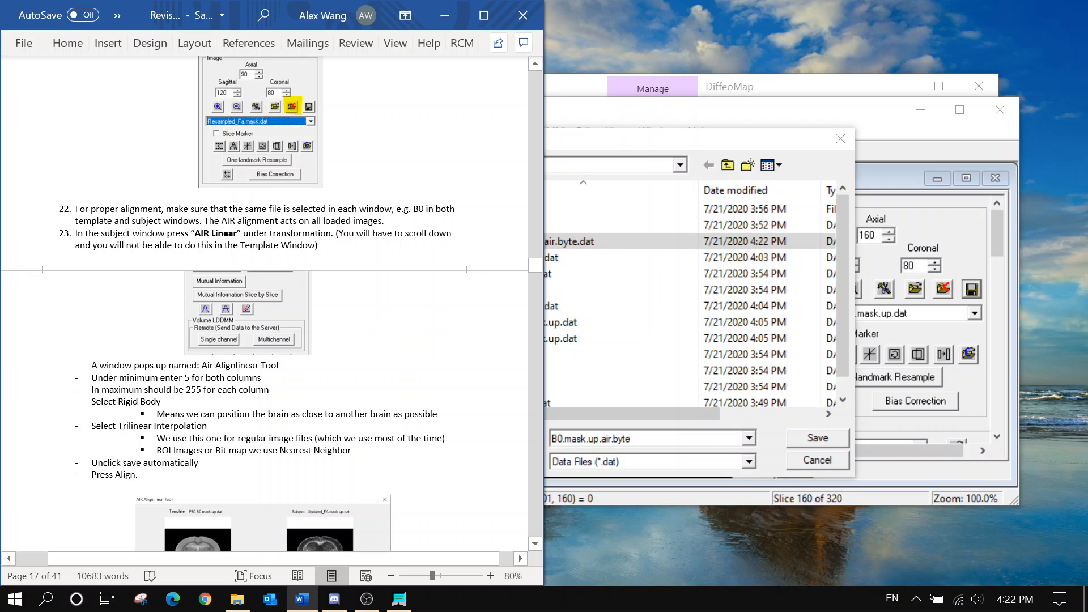
scroll(271, 304, down, 13)
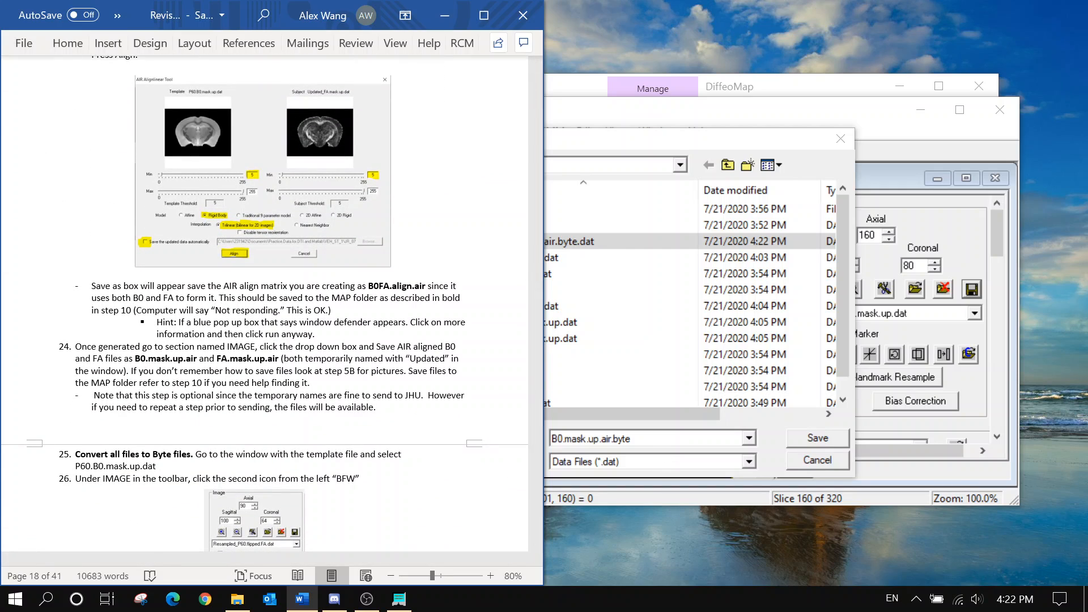
click(635, 439)
drag(564, 439, 537, 440)
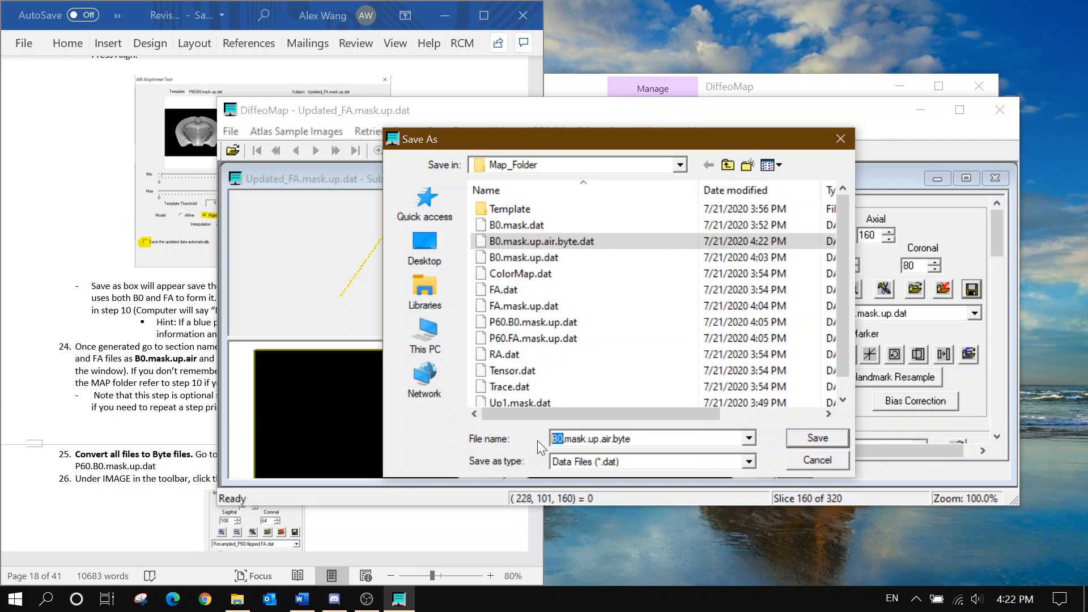
text(FA)
click(636, 439)
click(808, 442)
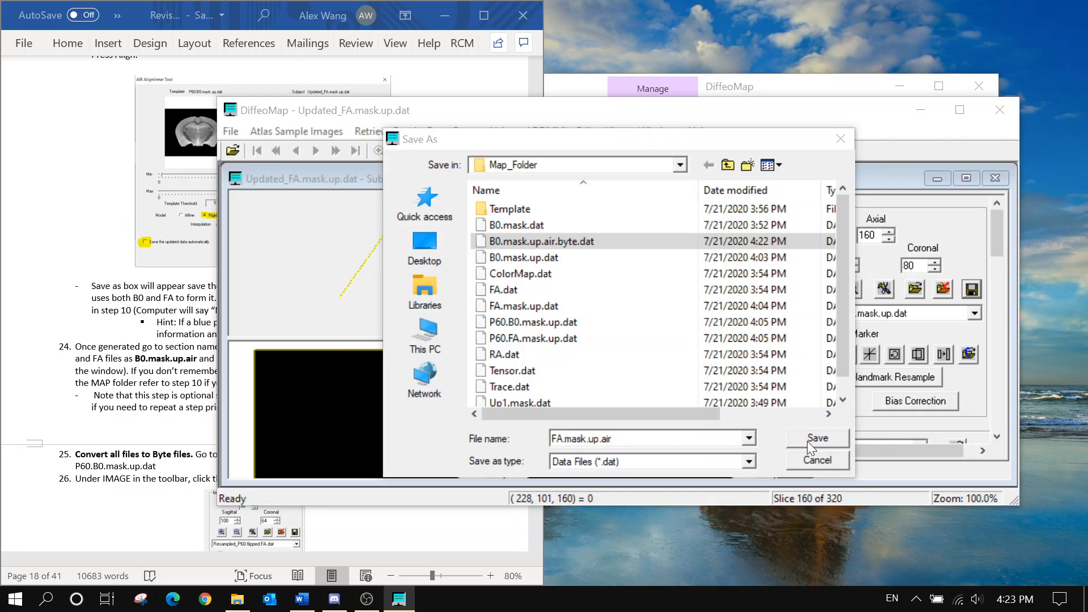
click(607, 308)
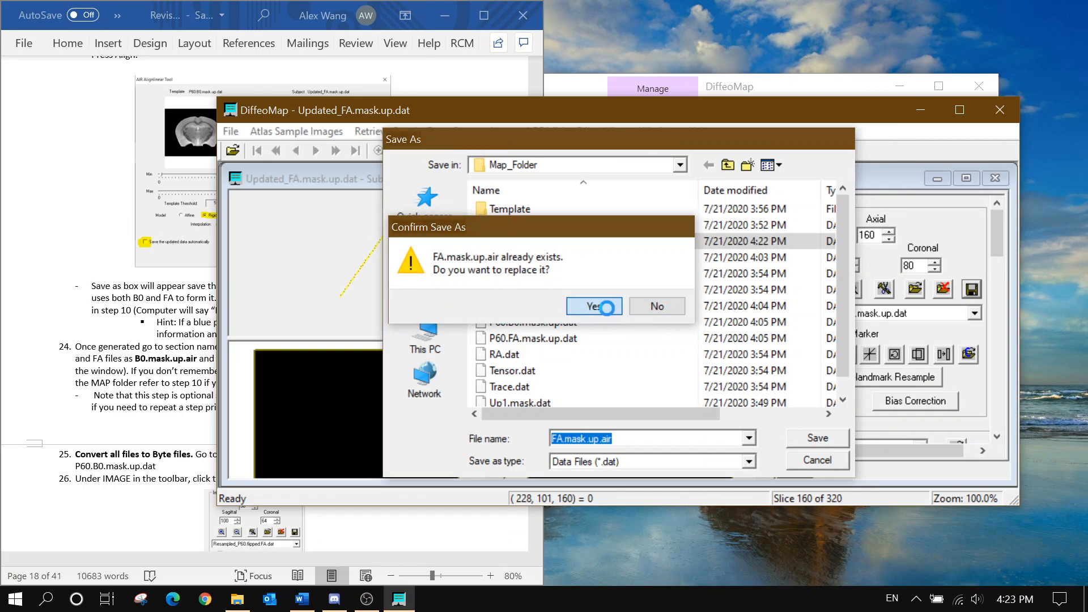
Display Byte_Updated_FA.mask.up.dat, queue it for saving, and name it FA.mask.up.air.byte
click(937, 315)
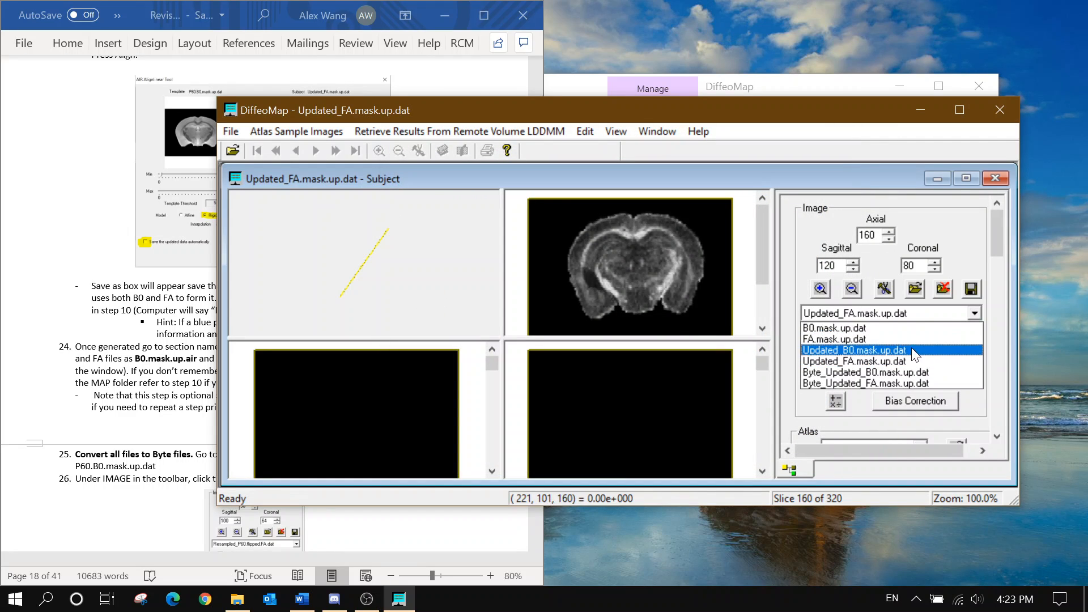
click(902, 381)
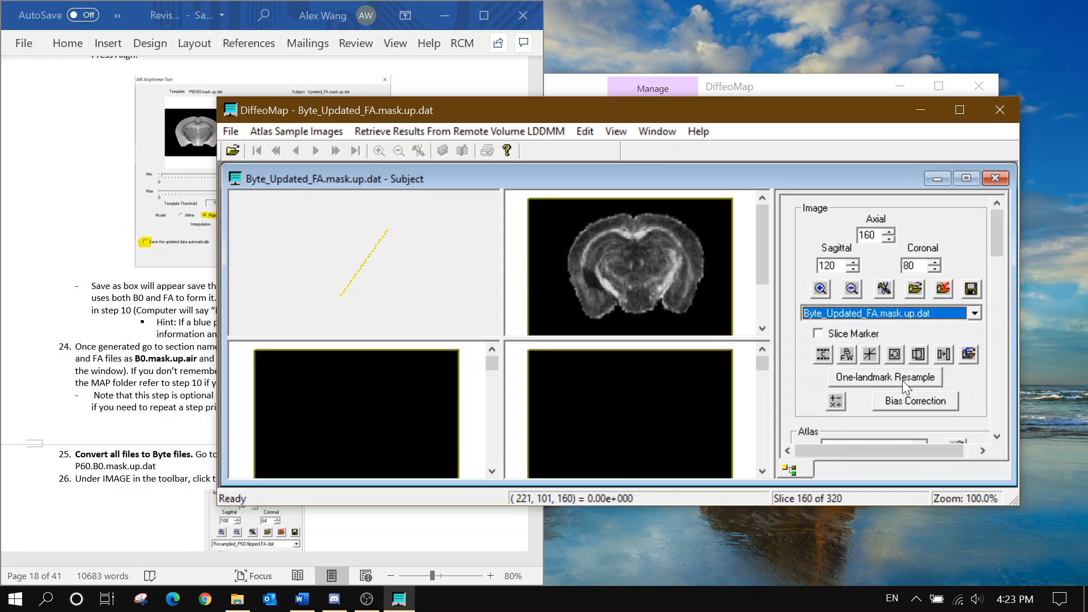
click(971, 290)
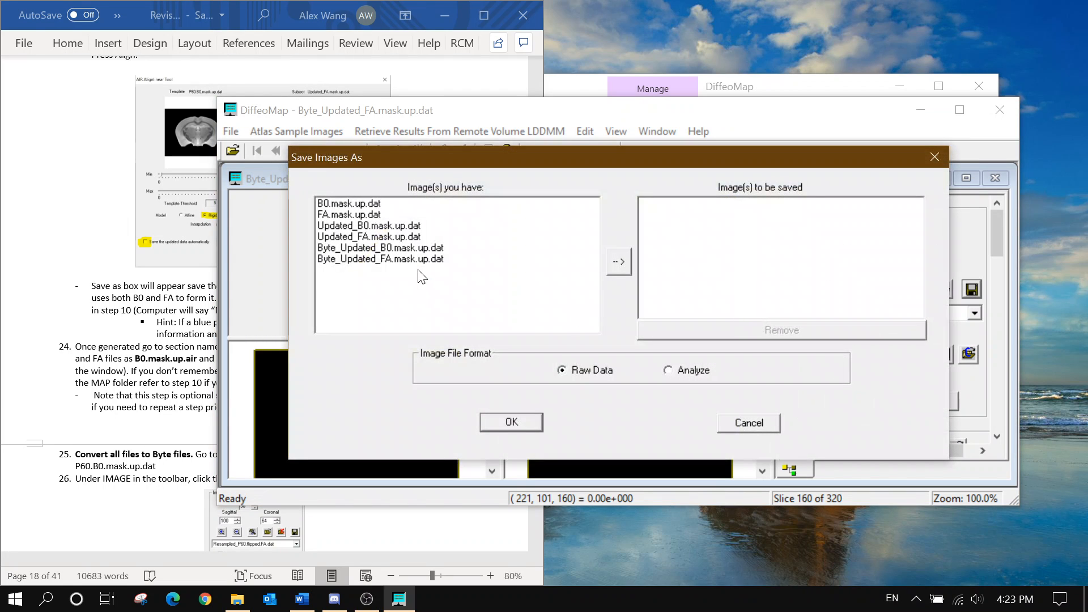
click(474, 260)
click(617, 262)
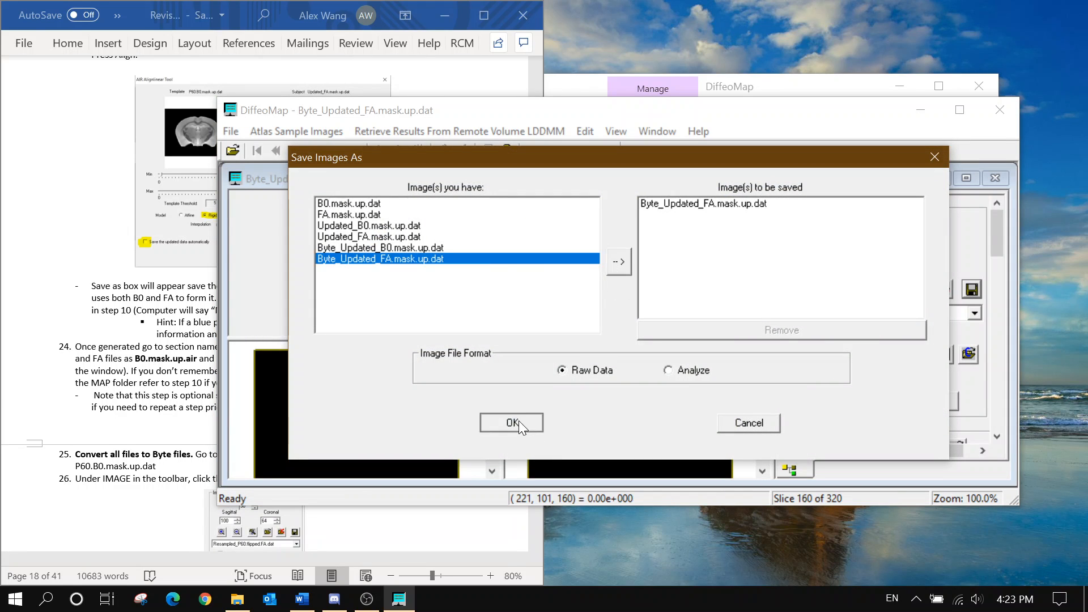
click(512, 422)
click(601, 241)
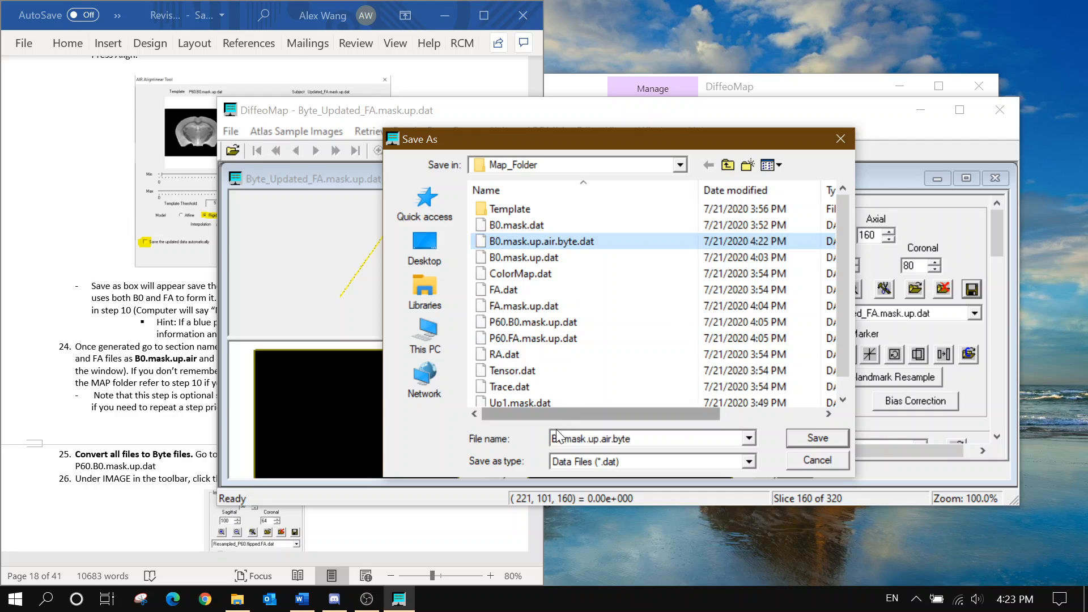
click(558, 437)
click(555, 438)
key(BackSpace)
key(Delete)
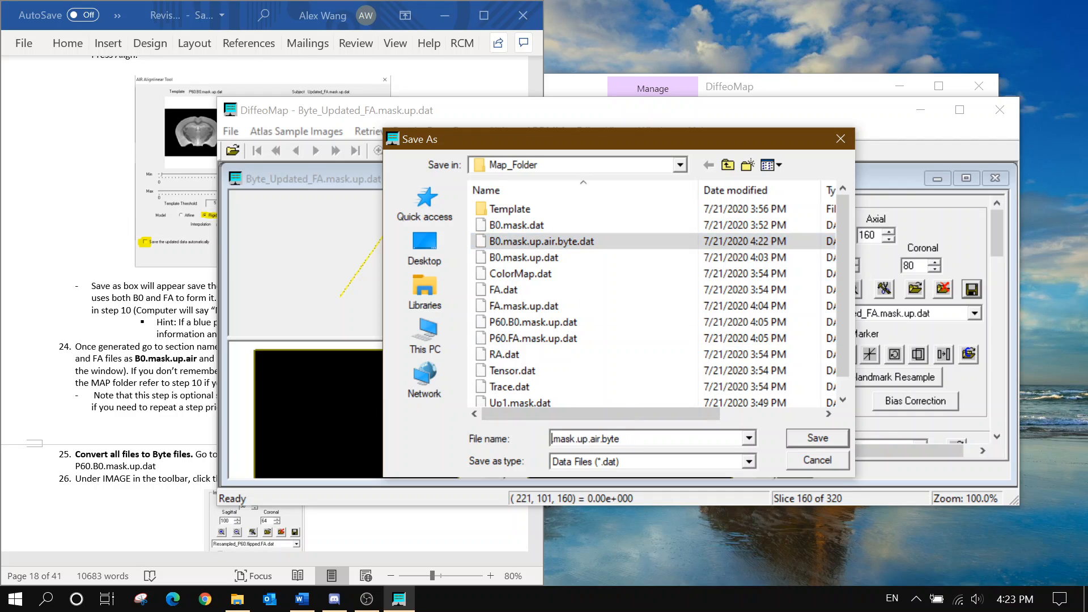
text(FA)
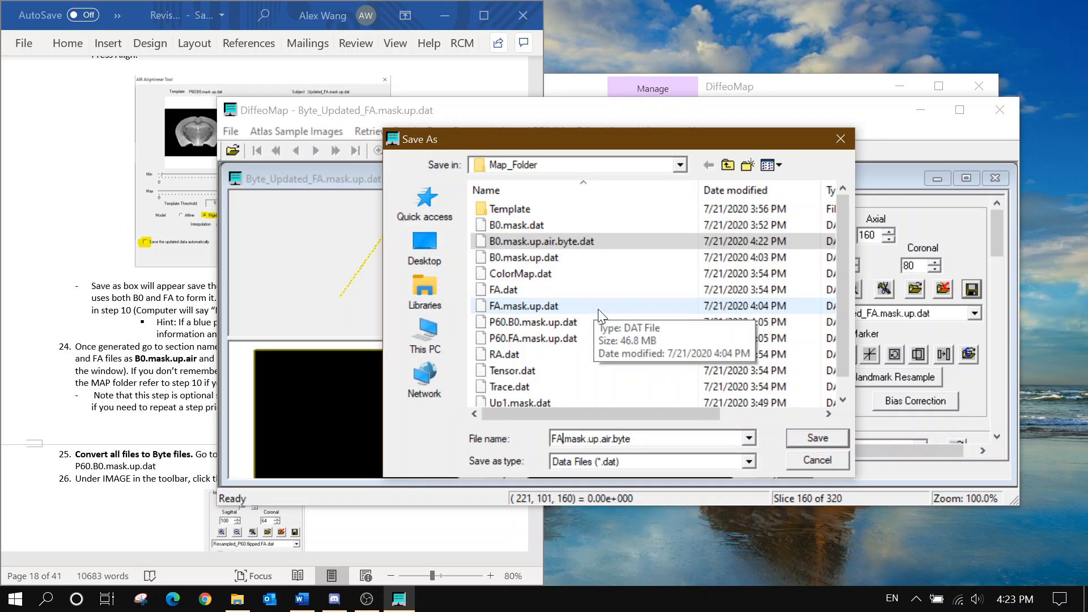
Save the byte FA image and browse File Explorer from C: into Projects > VEH_SHAM_6 > VEH_SHAM_6
click(817, 437)
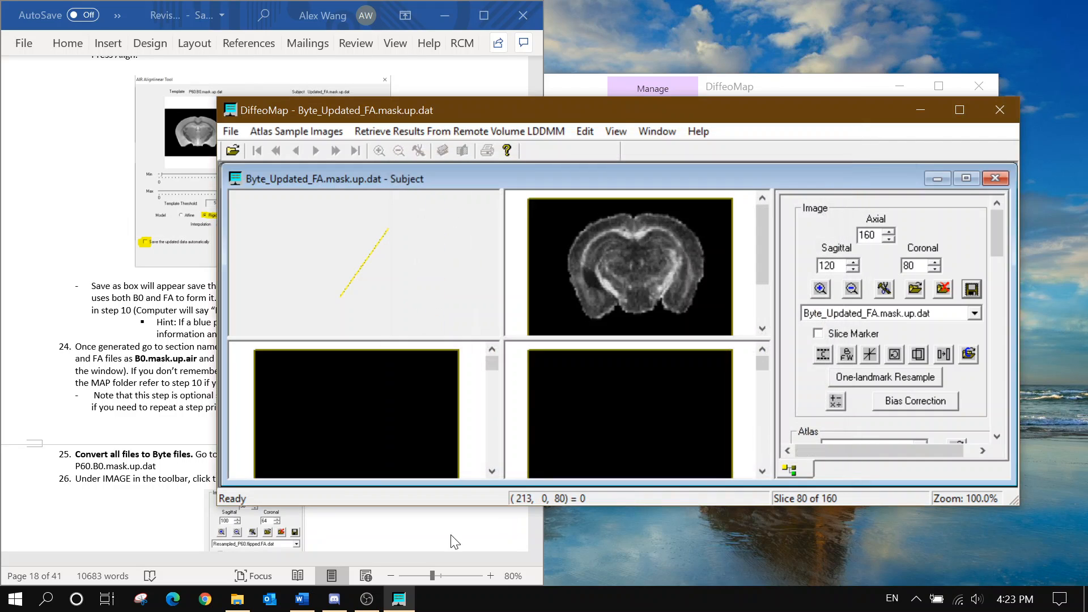
click(244, 603)
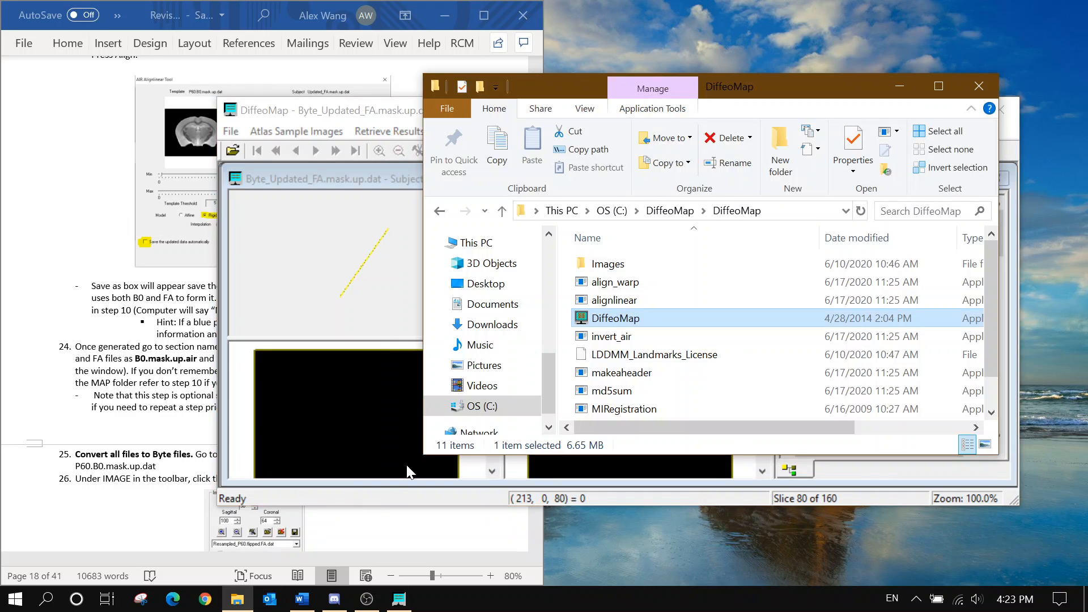
click(612, 210)
scroll(655, 366, down, 3)
double_click(628, 336)
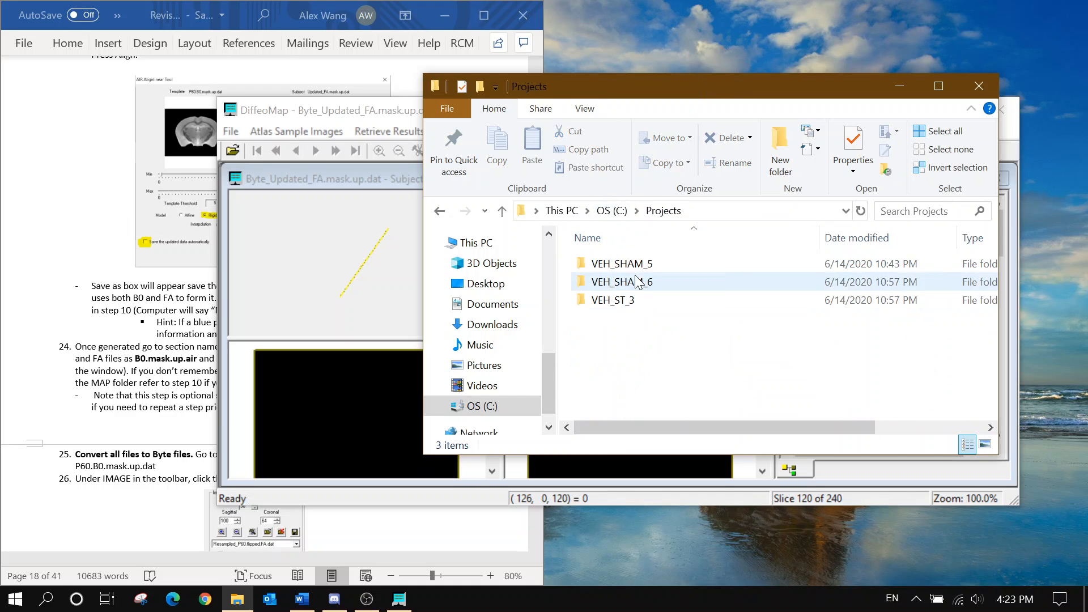
double_click(622, 281)
double_click(622, 264)
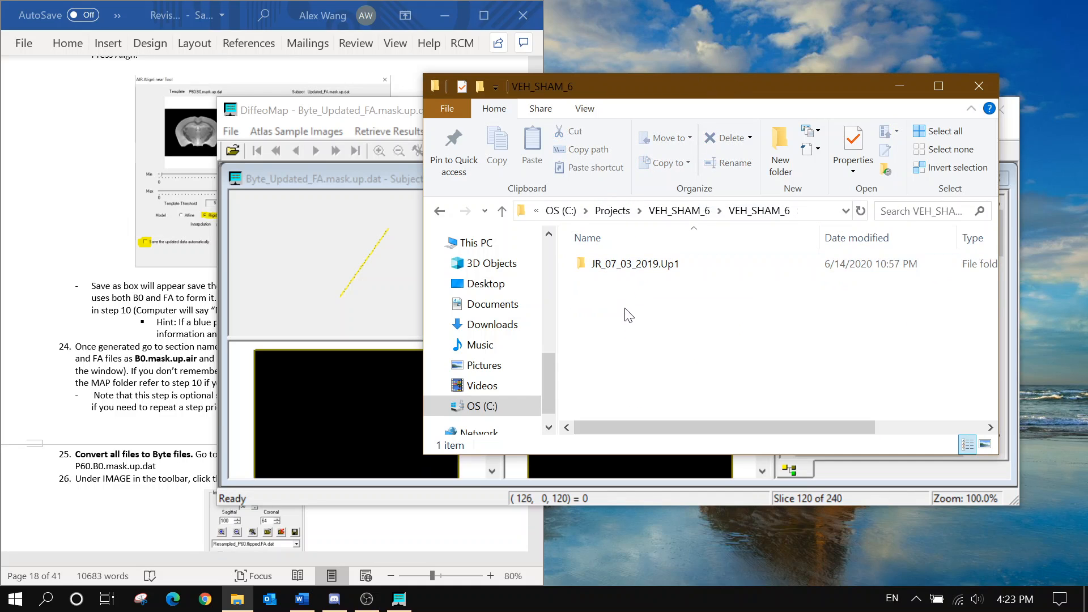
Open JR_07_03_2019.Up1 > 4 > pdata > Map_Folder and scroll through the saved B0 and FA files
click(618, 267)
double_click(618, 266)
double_click(638, 311)
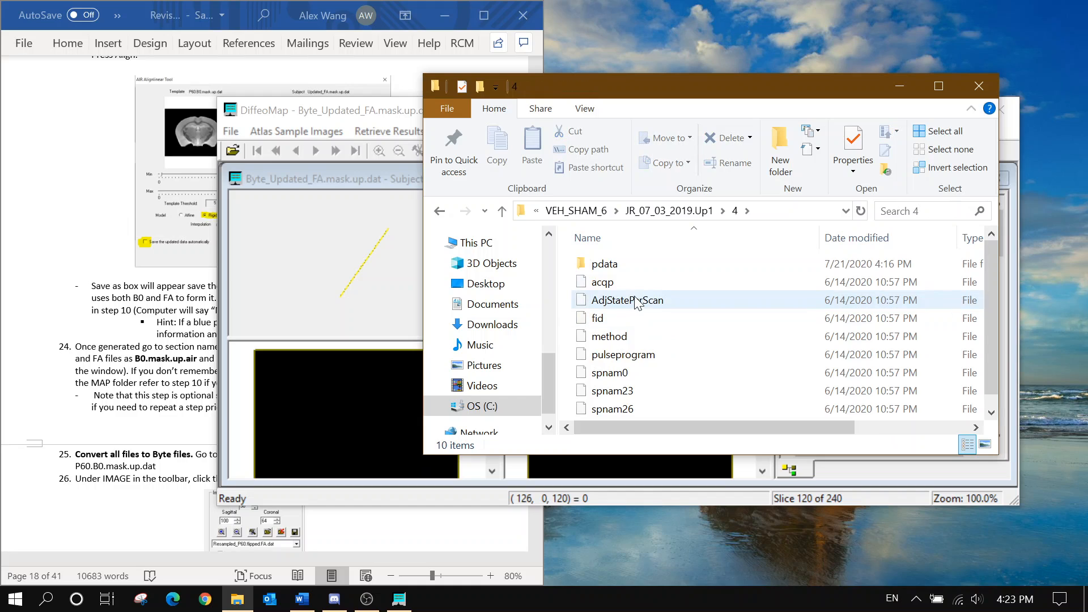
click(620, 270)
double_click(618, 264)
double_click(619, 281)
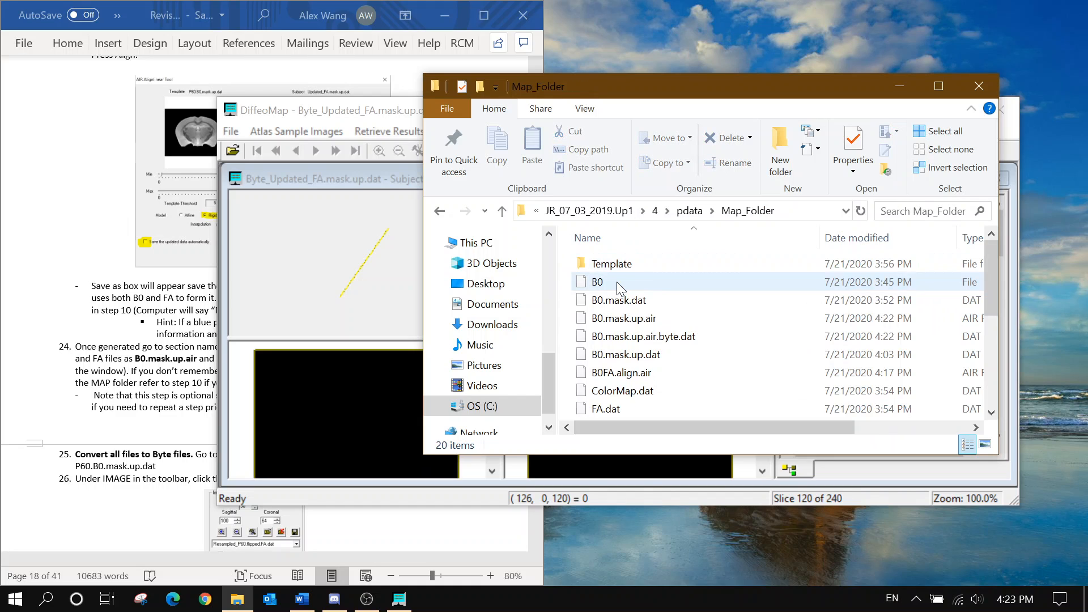
scroll(641, 289, down, 1)
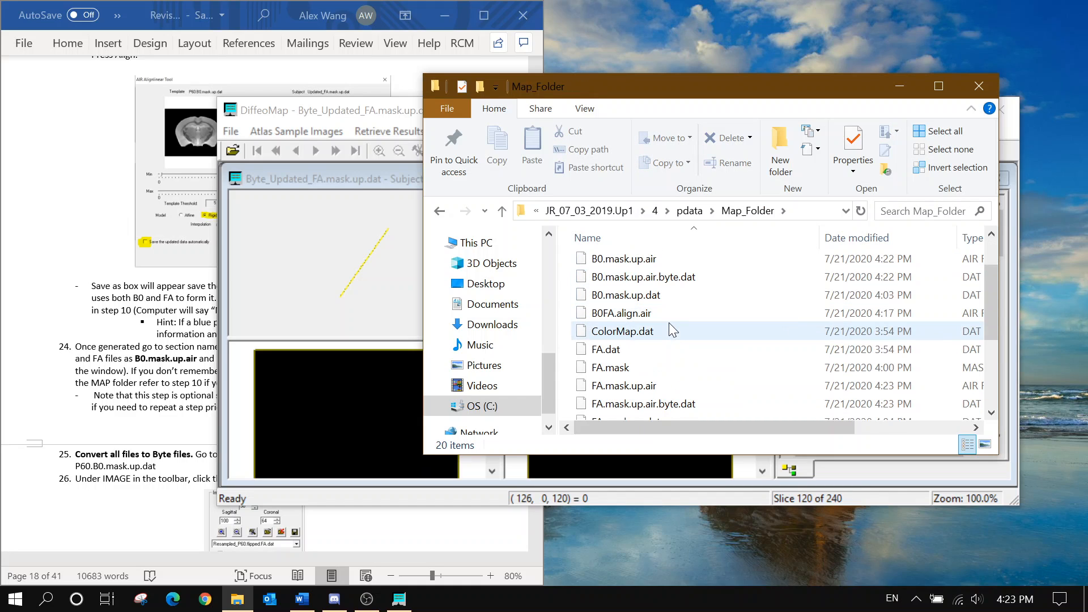
mouse_move(746, 425)
mouse_down()
mouse_move(804, 440)
mouse_move(751, 443)
mouse_up()
scroll(816, 379, down, 1)
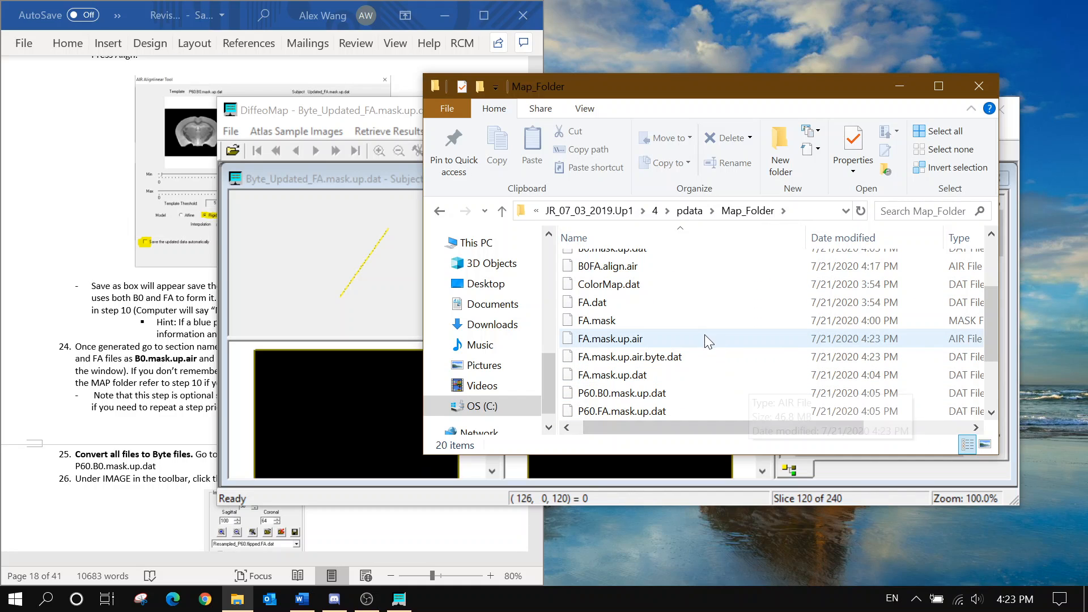
scroll(705, 338, up, 2)
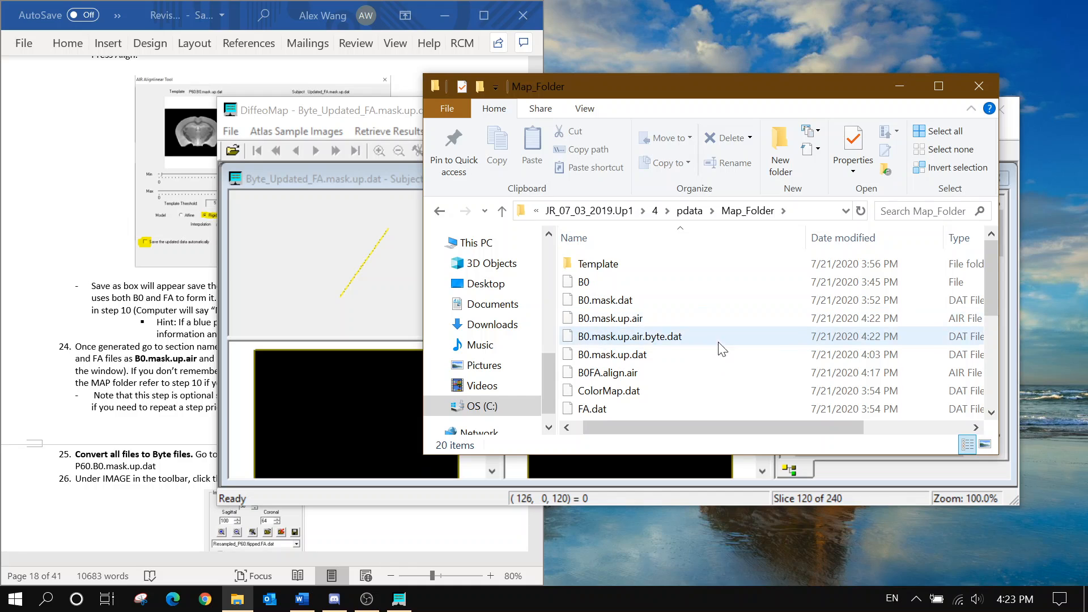
drag(740, 425, 740, 425)
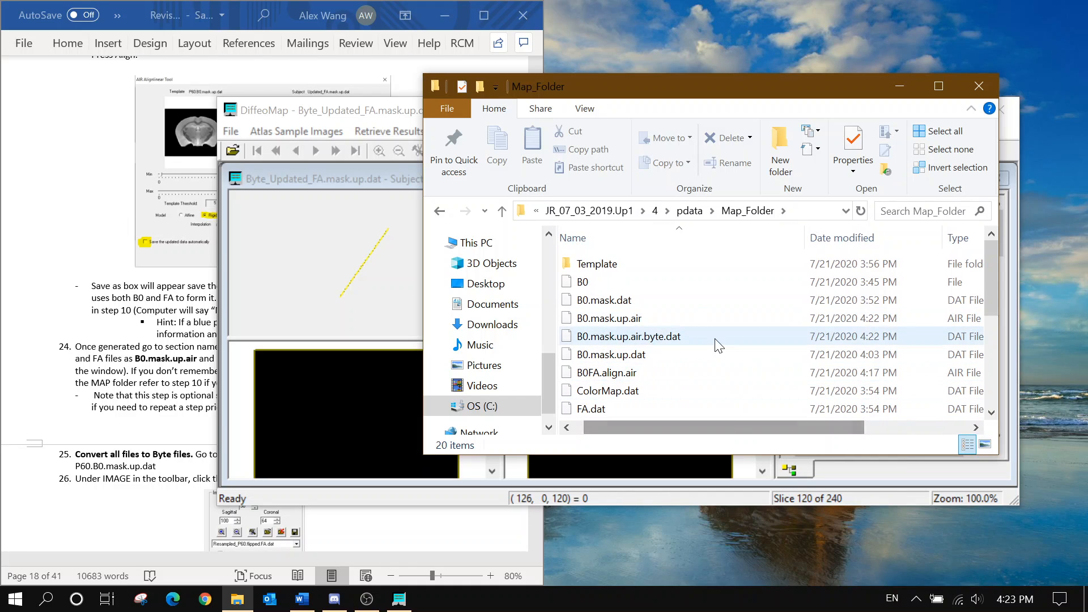
scroll(708, 331, down, 1)
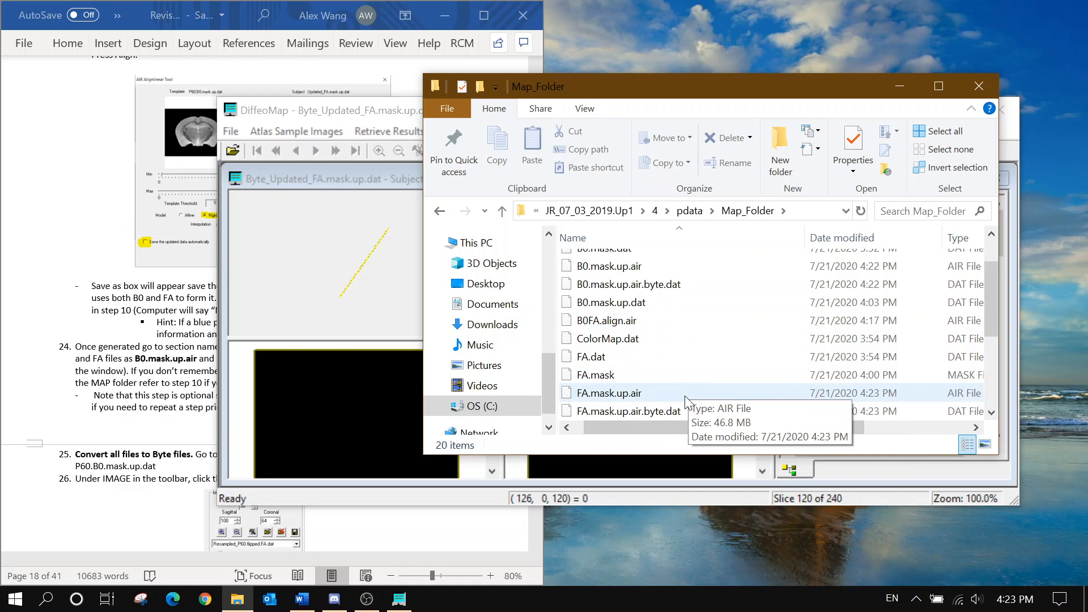
Close File Explorer, minimize the subject window, and display Byte_P60.B0.mask.up.dat in the template window for saving
click(983, 87)
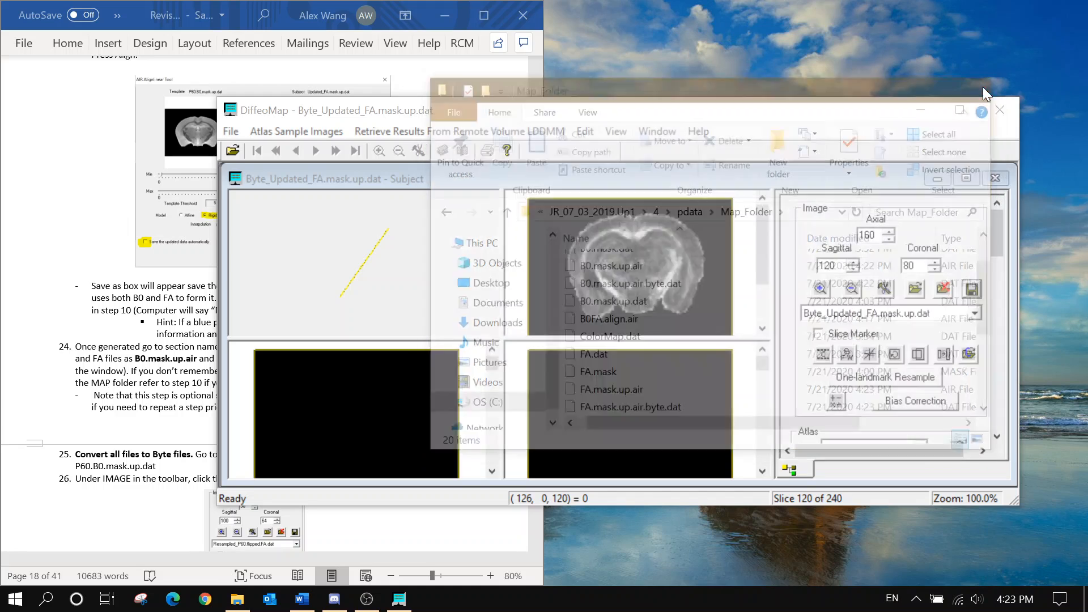
click(935, 179)
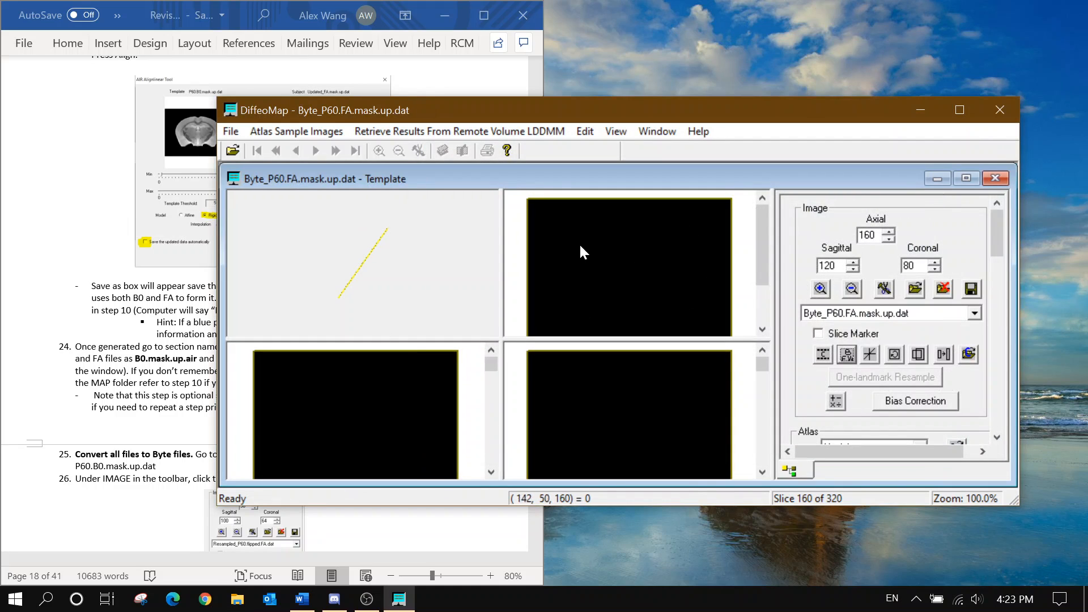
click(98, 295)
scroll(265, 304, down, 3)
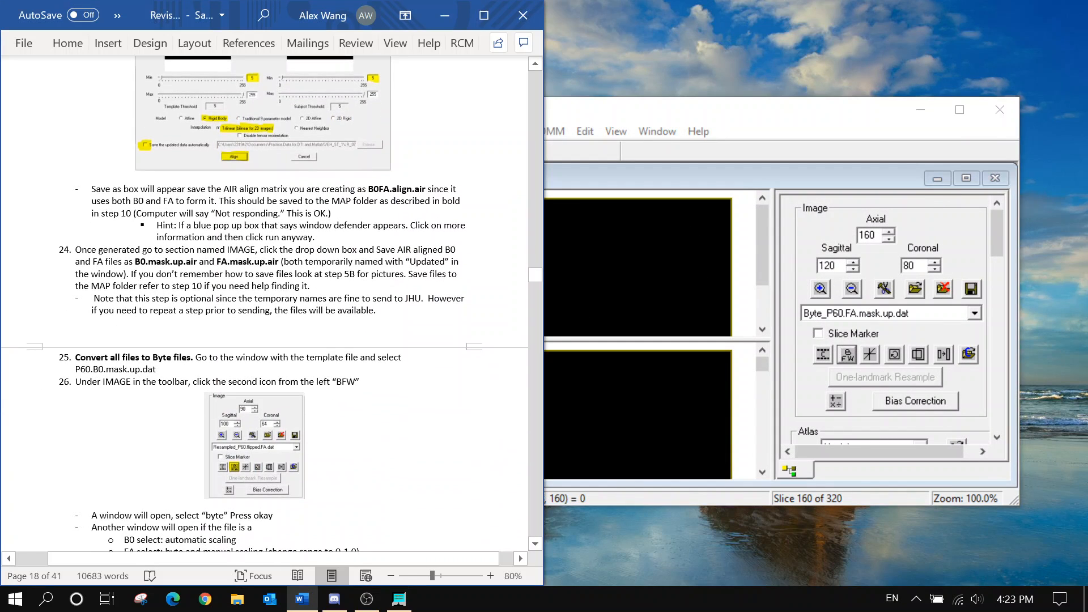
scroll(265, 304, down, 8)
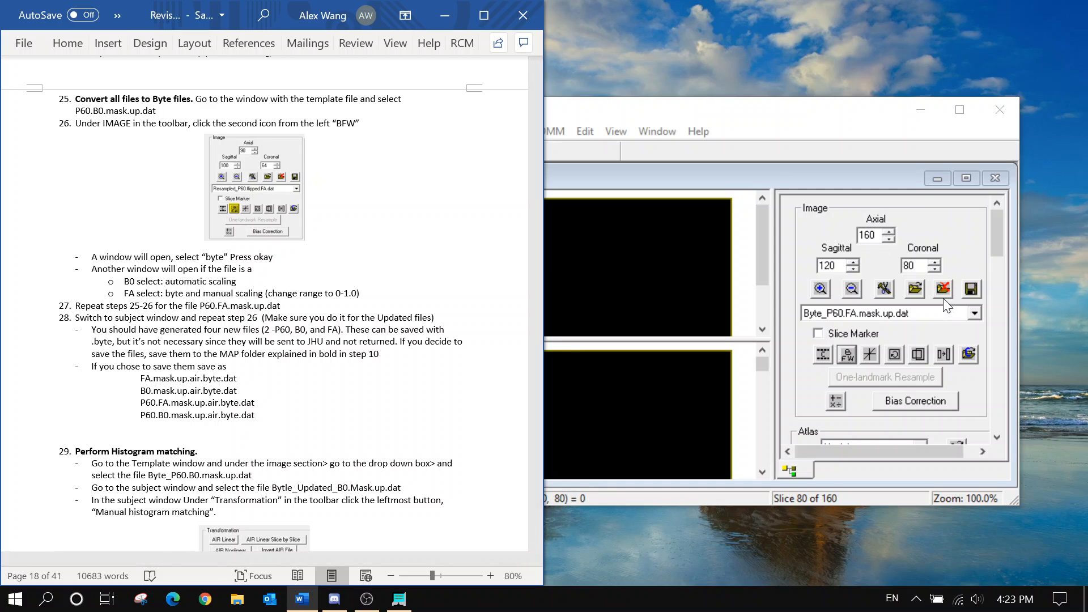
click(937, 313)
click(920, 350)
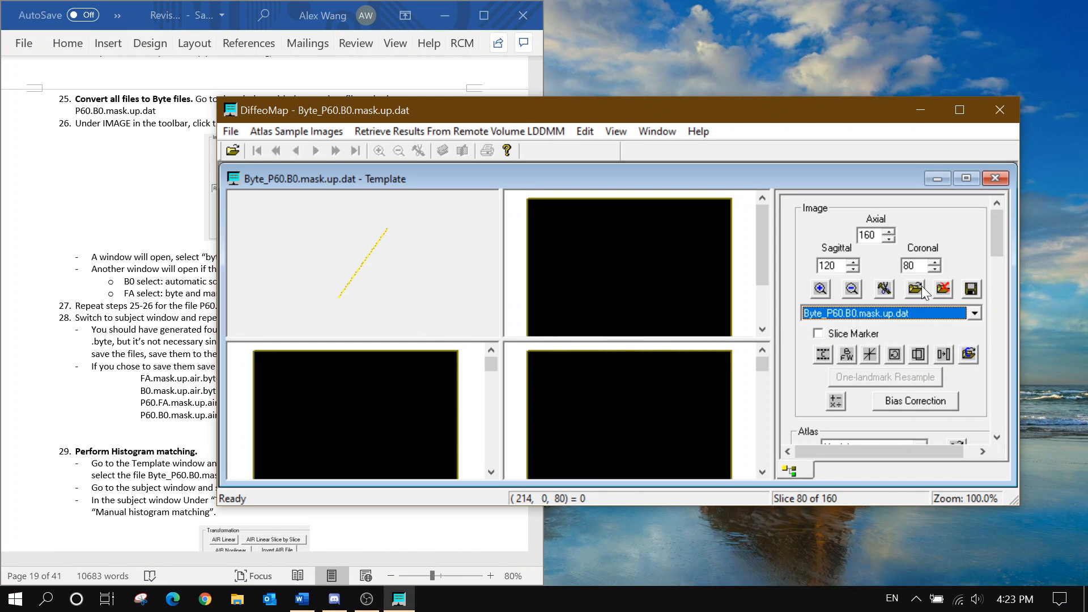
click(940, 289)
Save Byte_P60.B0.mask.up.dat as P60.B0.mask.up.air.byte, pasting the name from the instructions
click(396, 225)
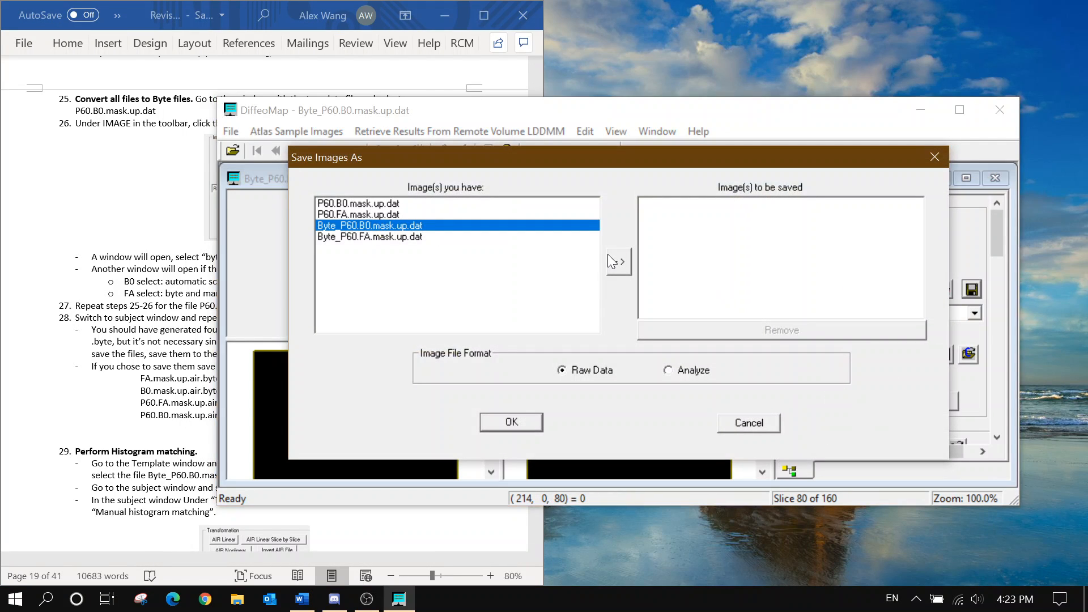
click(609, 255)
click(519, 421)
click(142, 400)
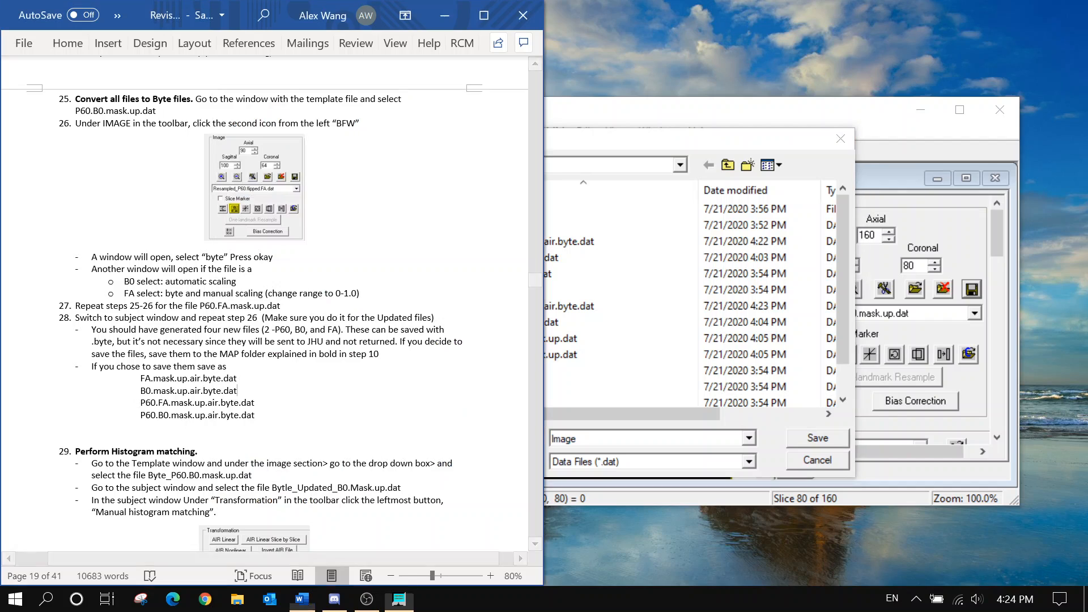
drag(140, 414, 241, 415)
key(ctrl+c)
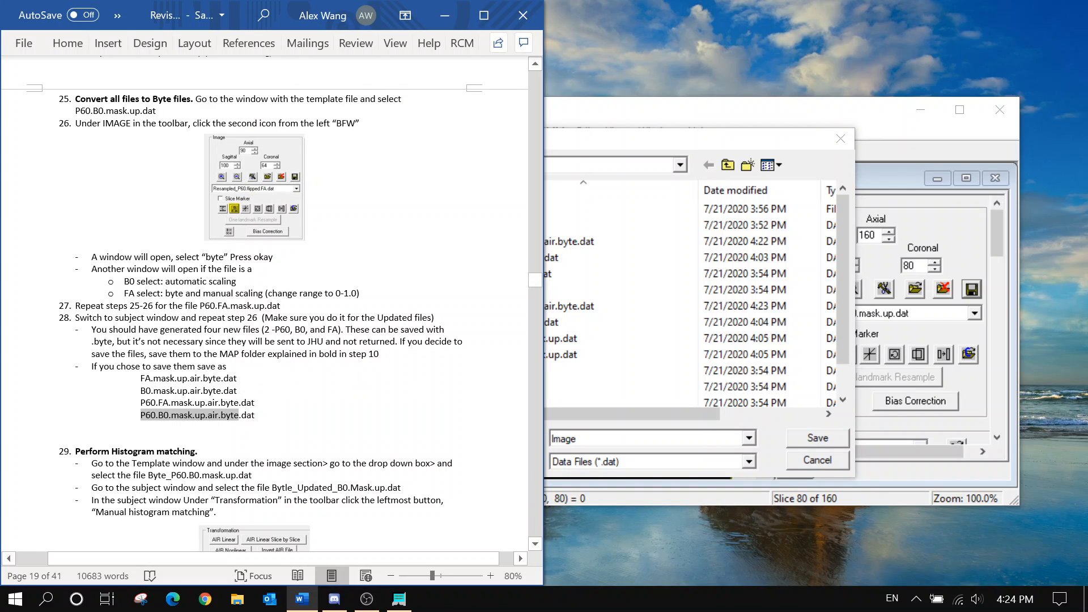
click(600, 438)
key(ctrl+a)
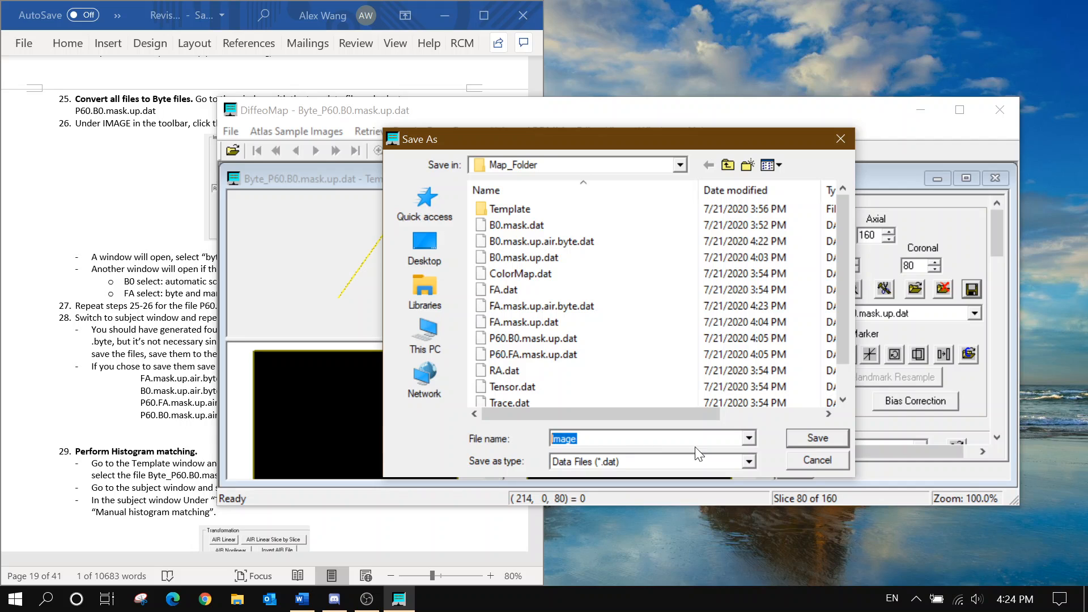
key(ctrl+v)
click(831, 433)
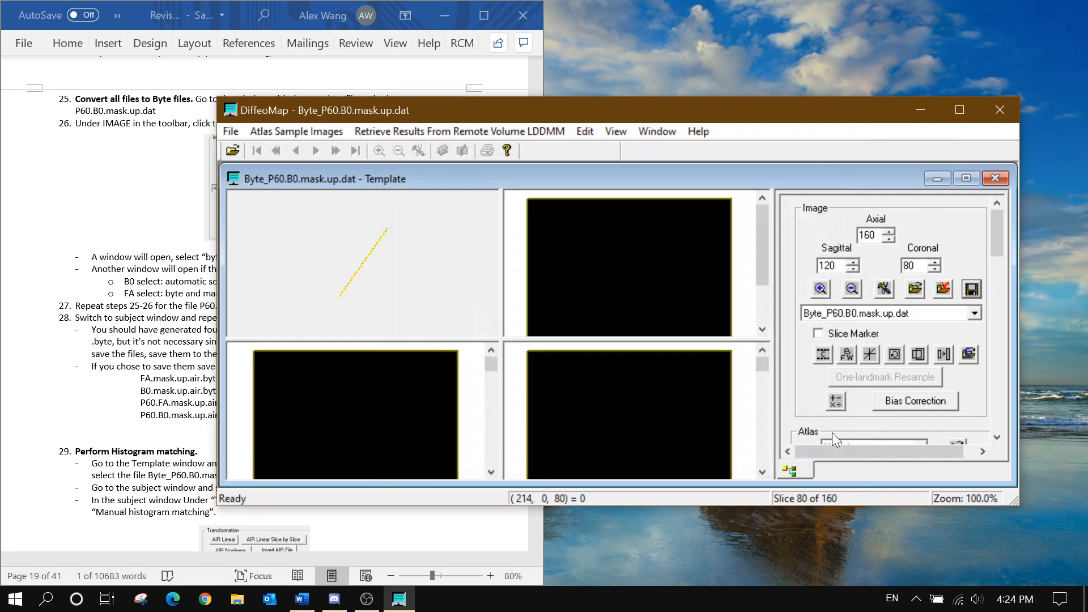
Save Byte_P60.FA.mask.up.dat as P60.FA.mask.up.air.byte, changing B0 to FA in the pasted name
click(971, 289)
click(414, 236)
click(618, 266)
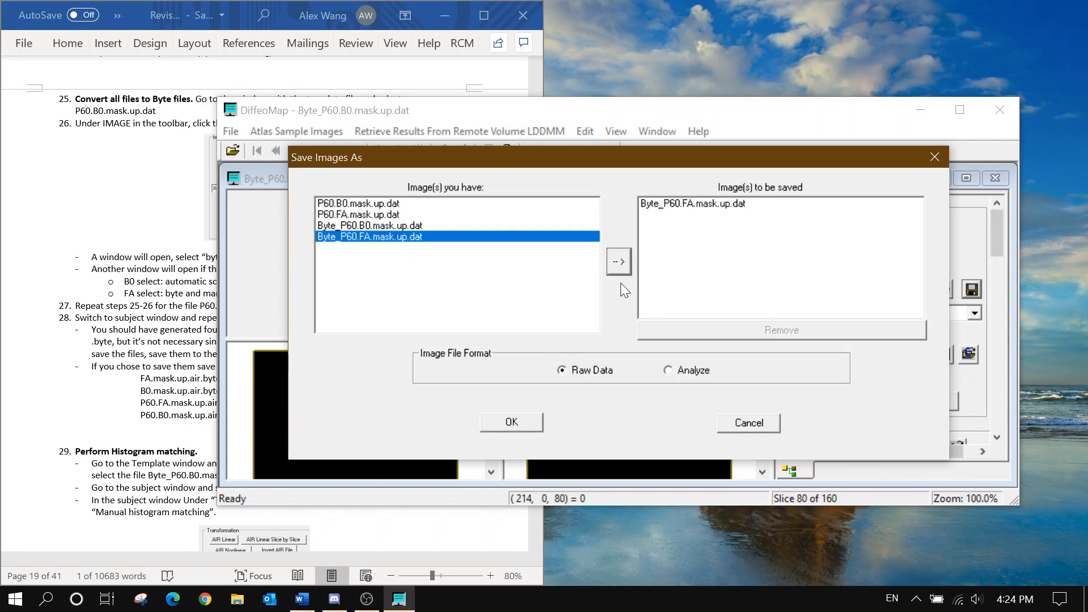
click(511, 422)
key(ctrl+a)
key(ctrl+v)
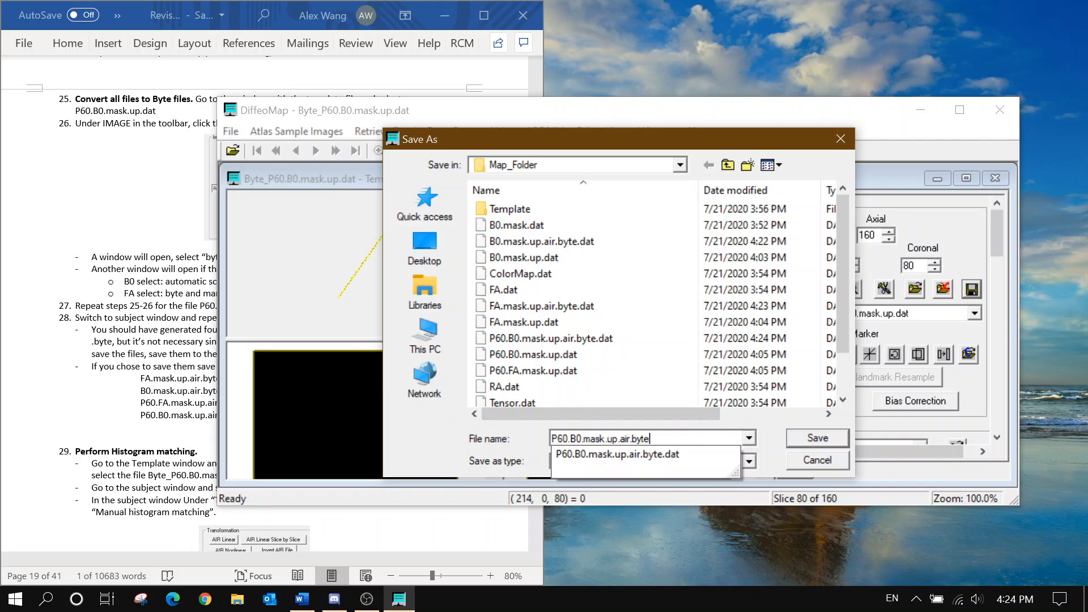
key(BackSpace)
key(BackSpace)
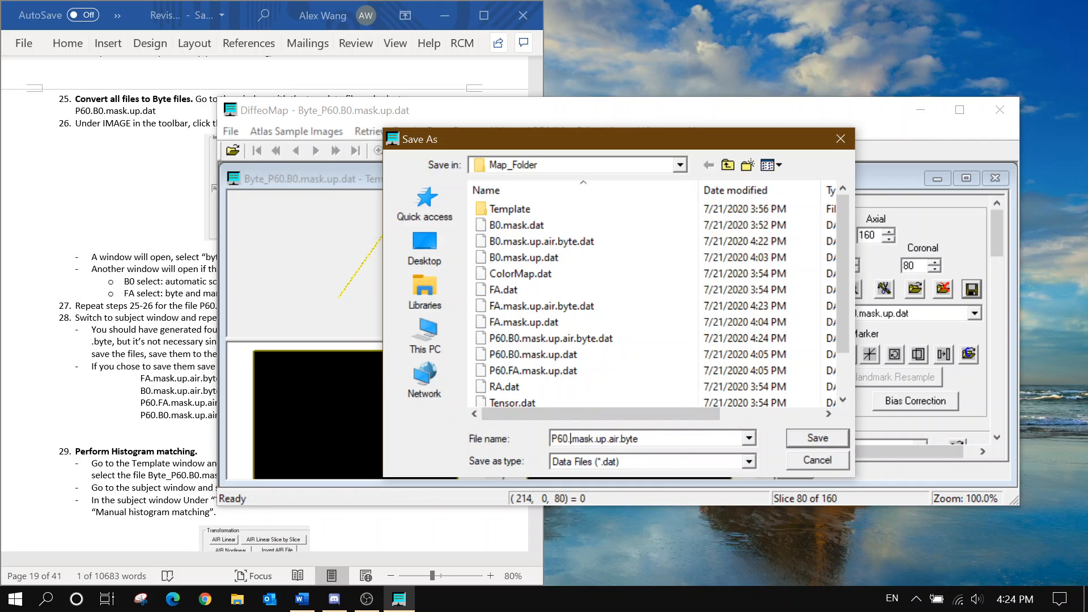
text(FA)
click(796, 440)
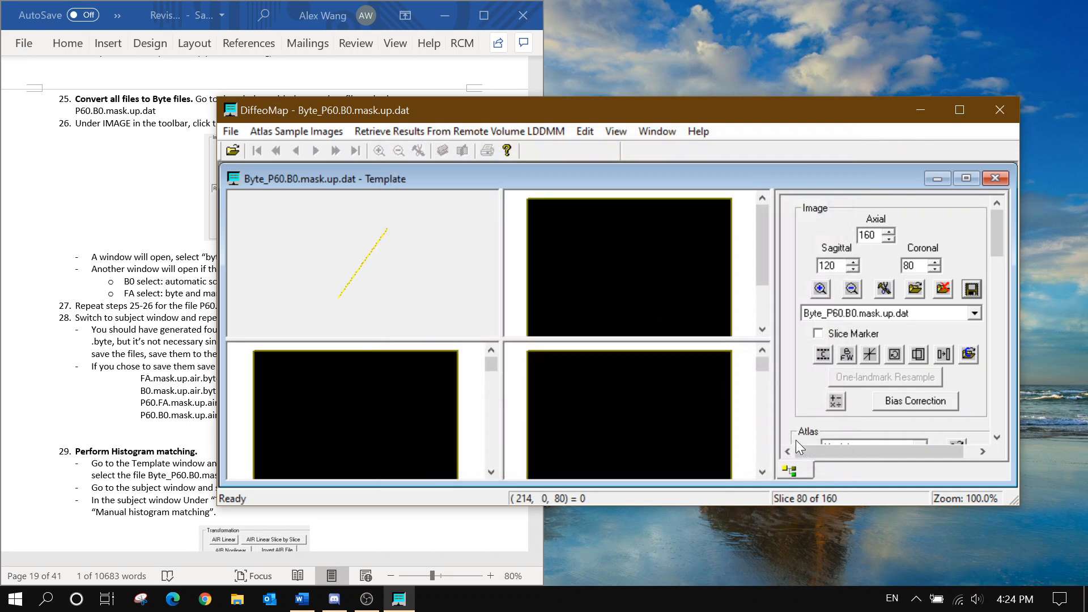
Read through the instructions and switch DiffeoMap to the Byte_Updated_FA subject window
click(176, 355)
scroll(177, 356, down, 3)
click(221, 308)
scroll(222, 307, down, 1)
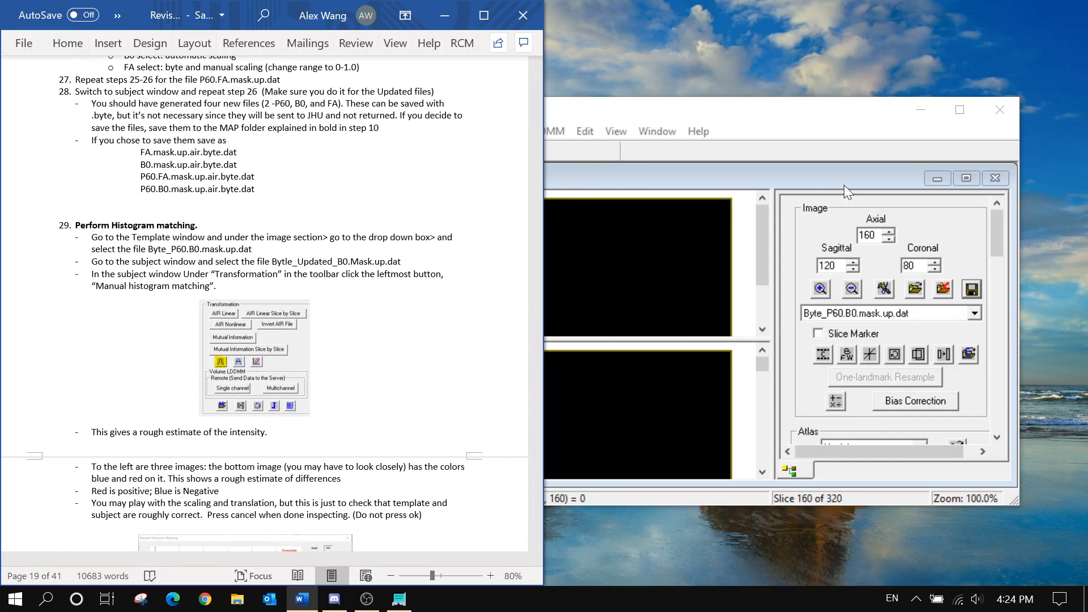
click(844, 184)
click(176, 296)
scroll(176, 296, down, 1)
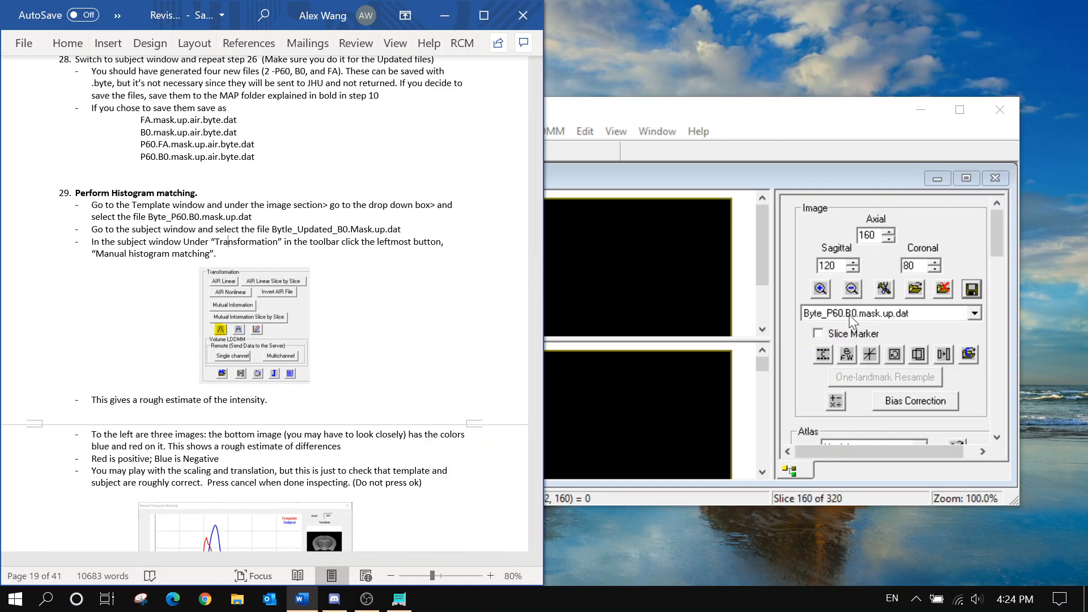
click(908, 327)
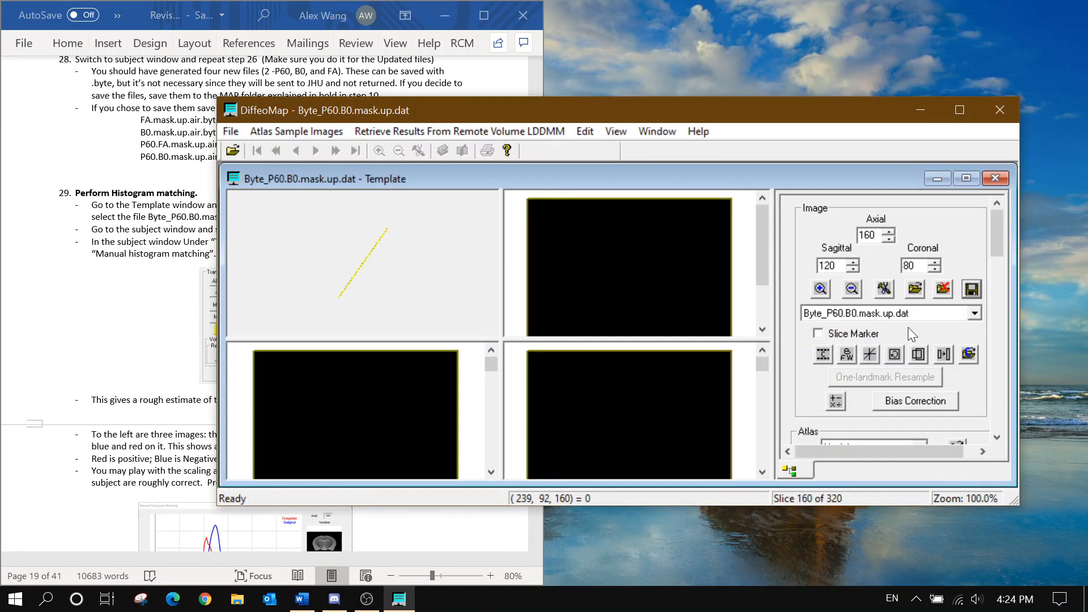
click(126, 227)
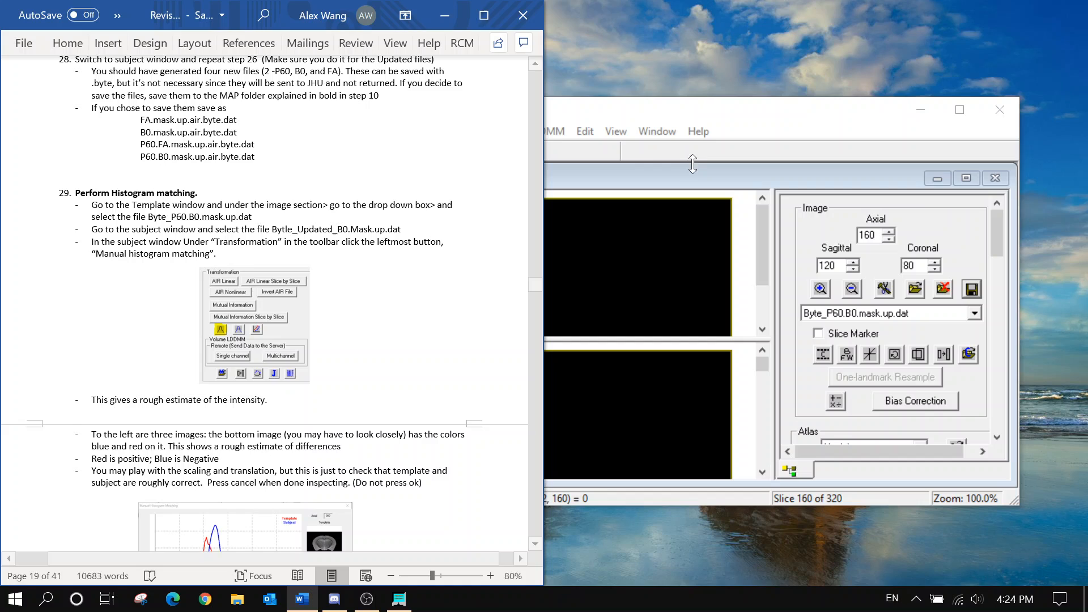
click(647, 136)
click(725, 244)
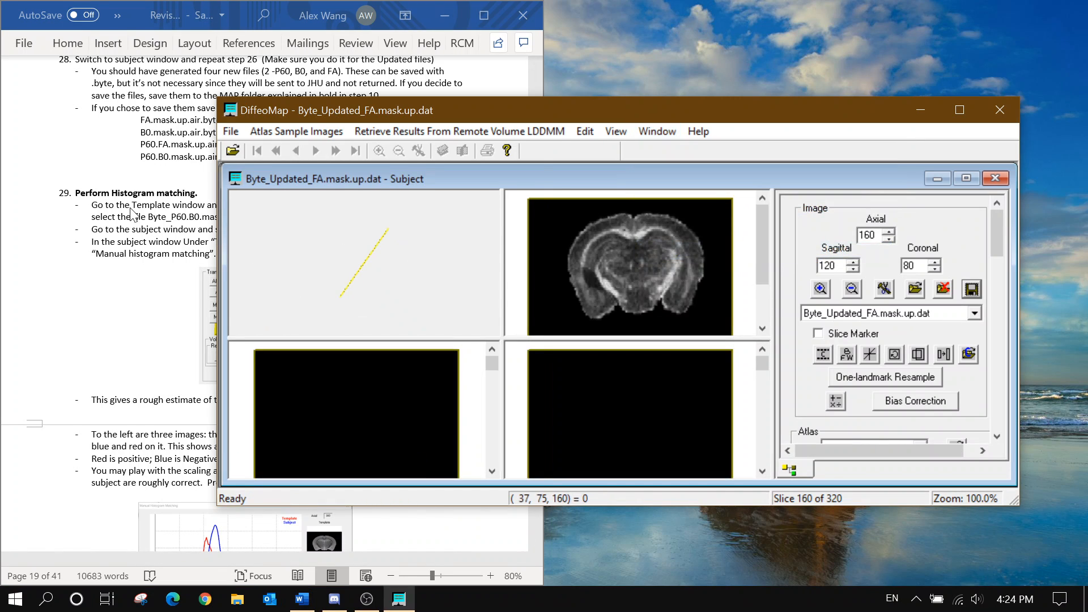
click(228, 241)
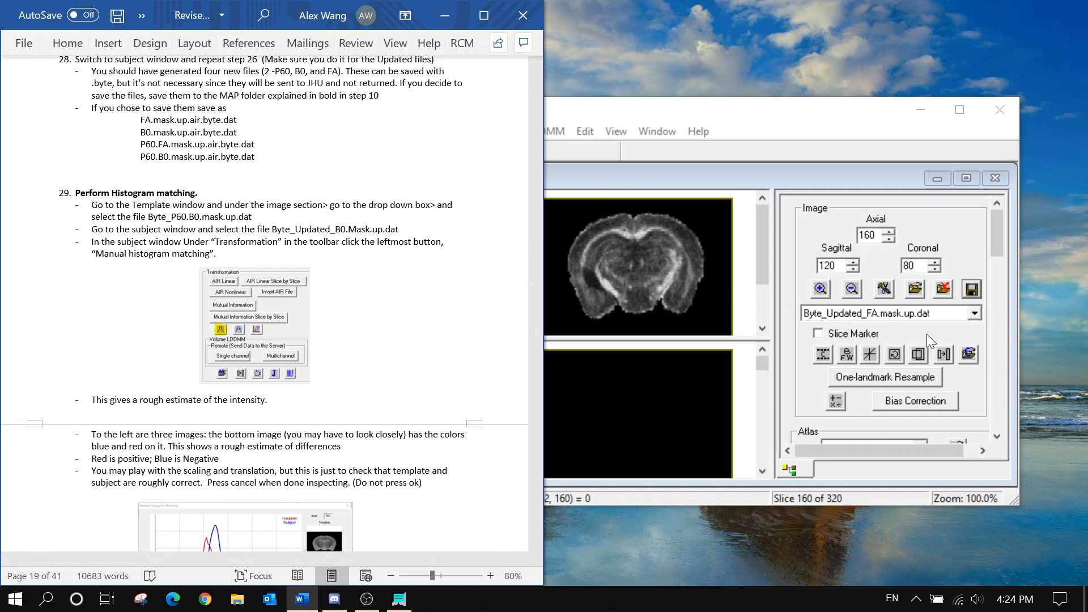
Display Byte_Updated_B0.mask.up.dat as the subject image and bring its window forward
click(928, 317)
click(912, 368)
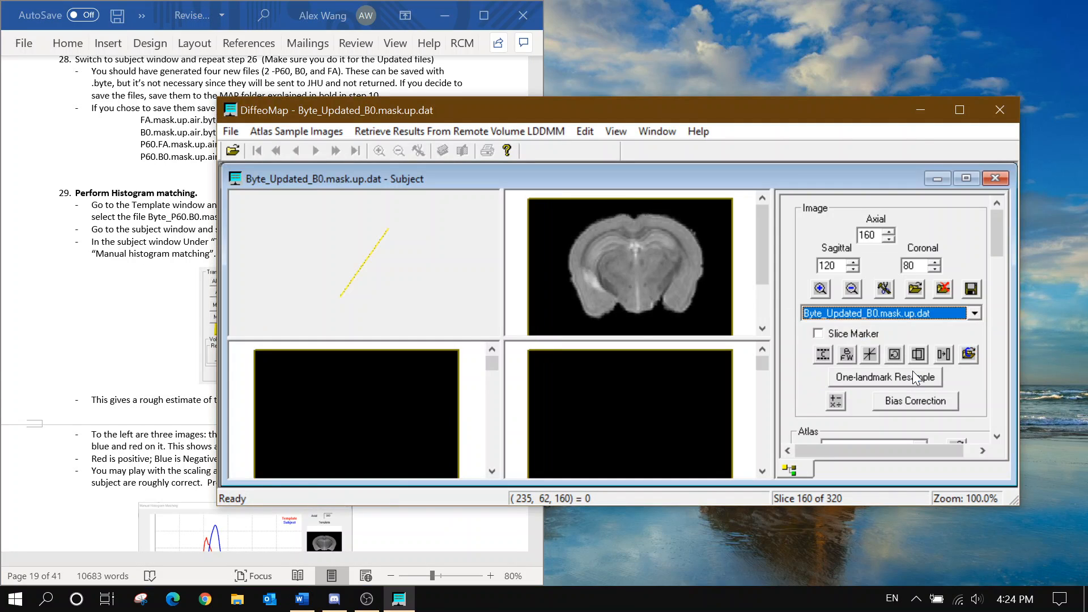
click(176, 170)
scroll(286, 197, down, 1)
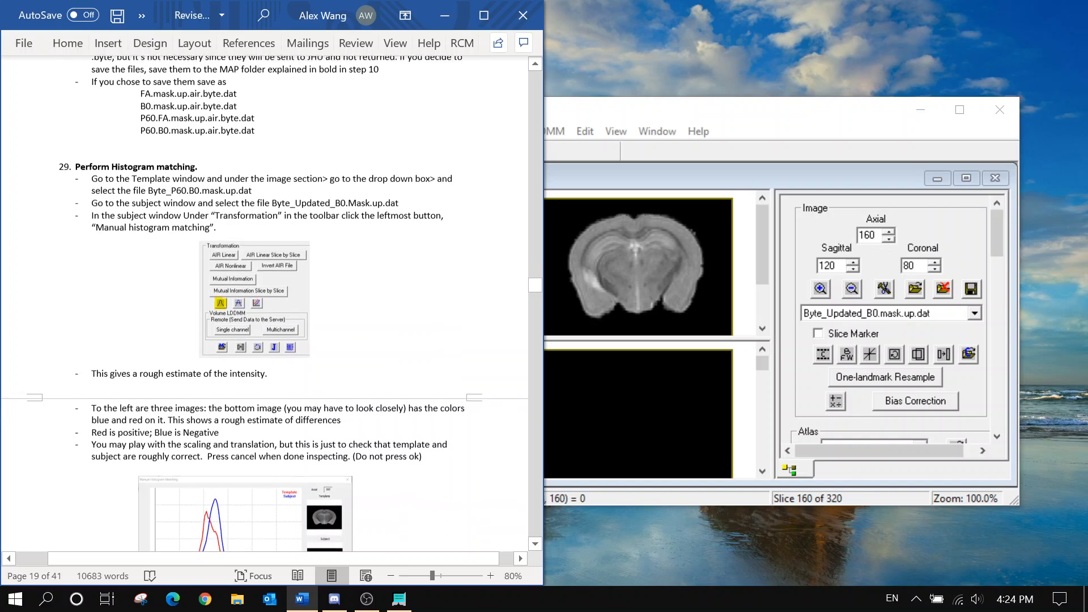
scroll(995, 246, down, 4)
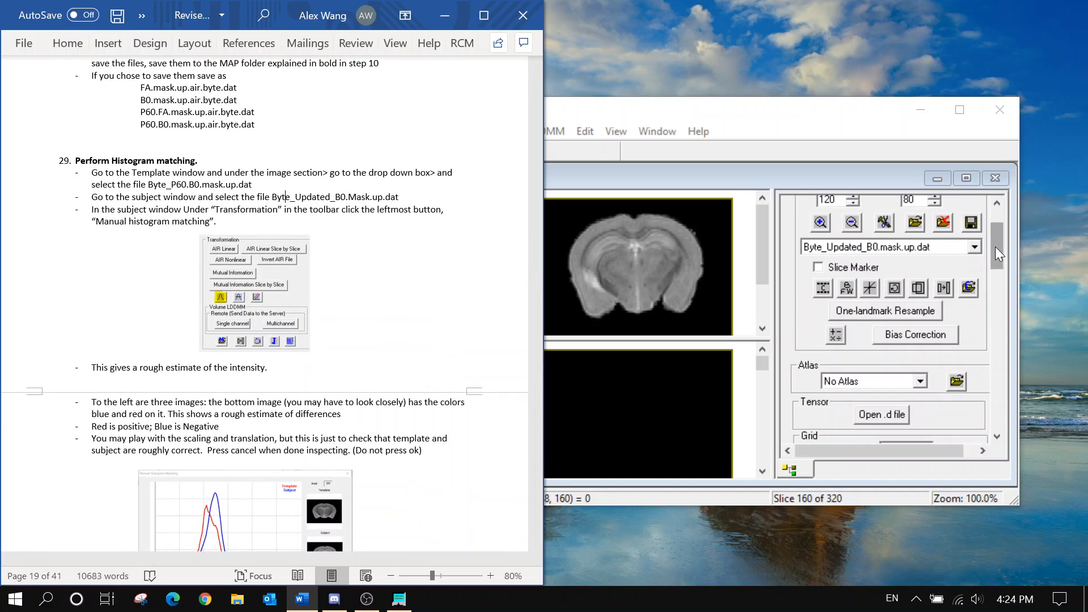
scroll(995, 246, down, 2)
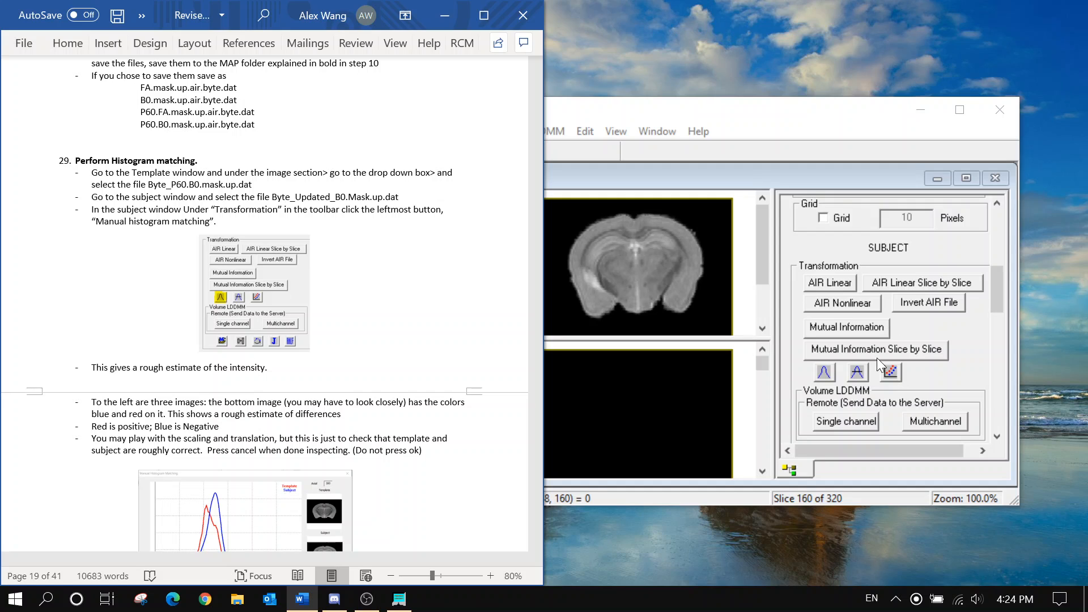
click(824, 374)
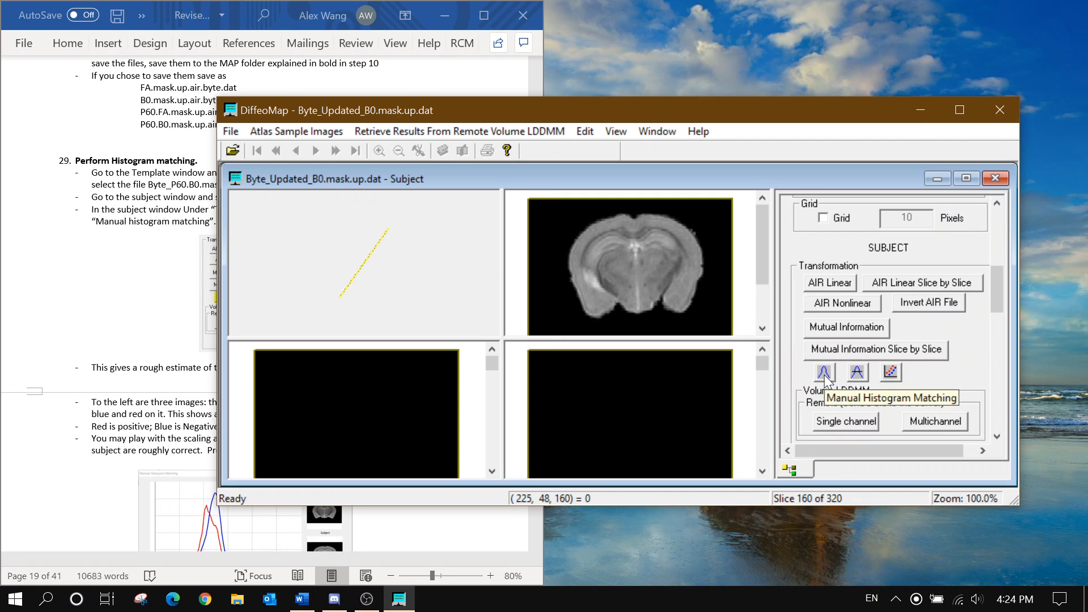
click(824, 375)
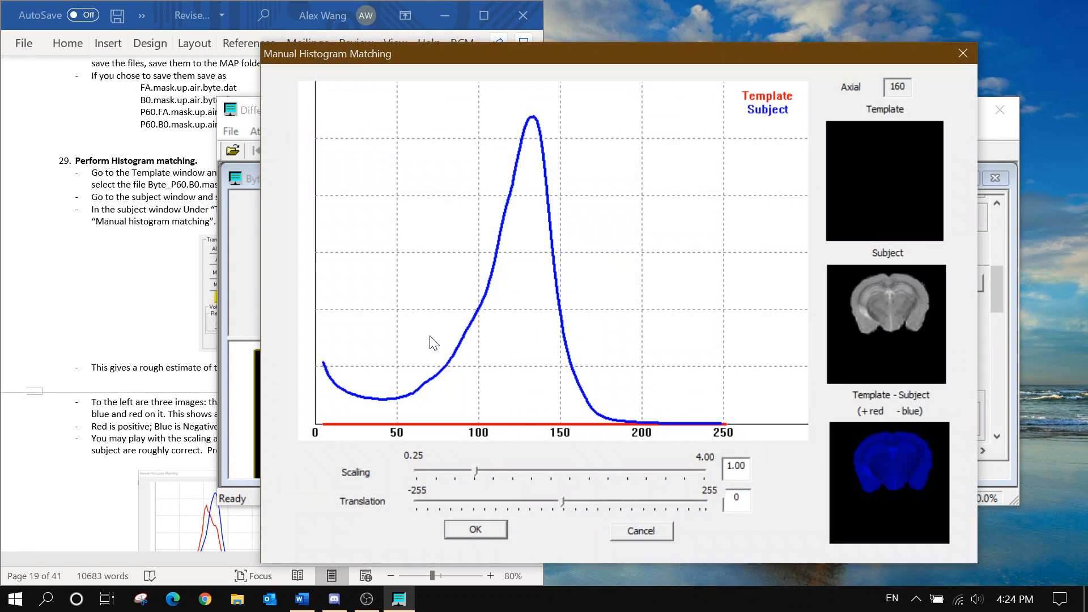
click(149, 353)
scroll(148, 352, down, 4)
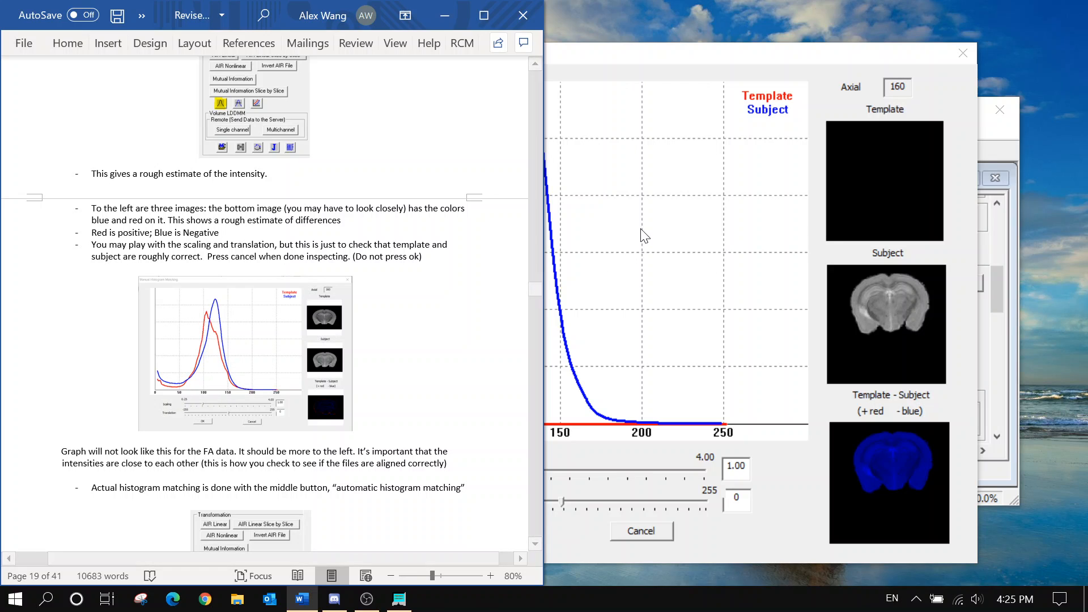
click(569, 447)
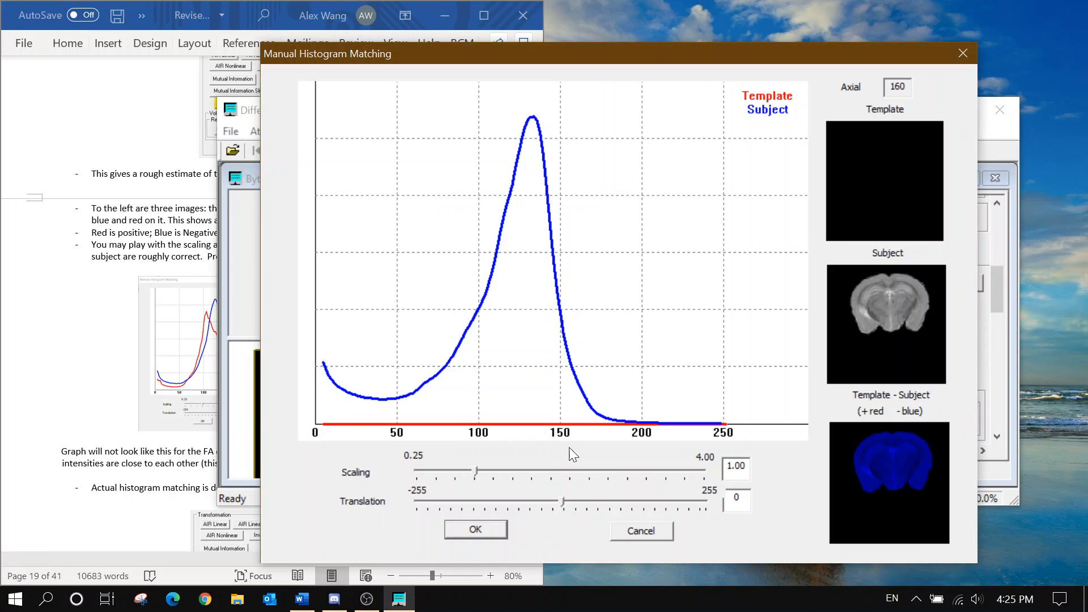
click(470, 468)
click(471, 468)
click(467, 468)
click(468, 469)
click(146, 465)
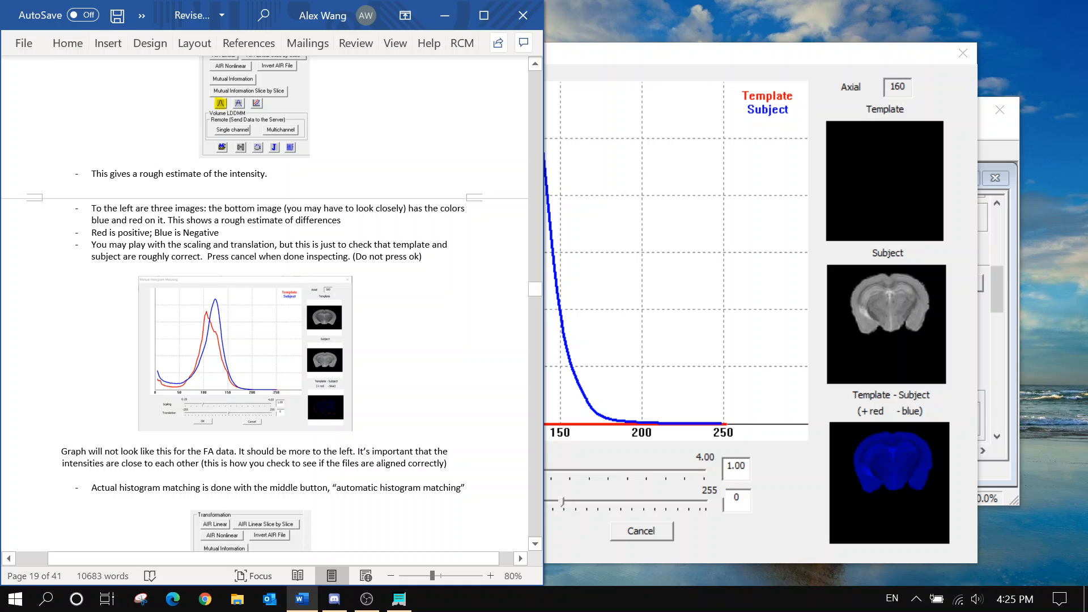
scroll(347, 306, down, 1)
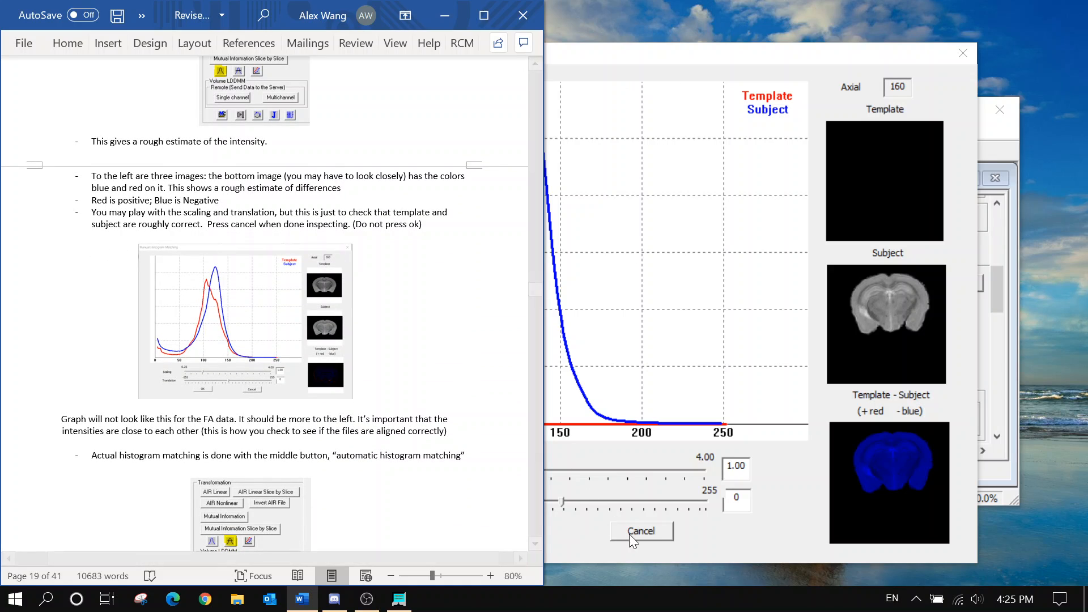
click(642, 530)
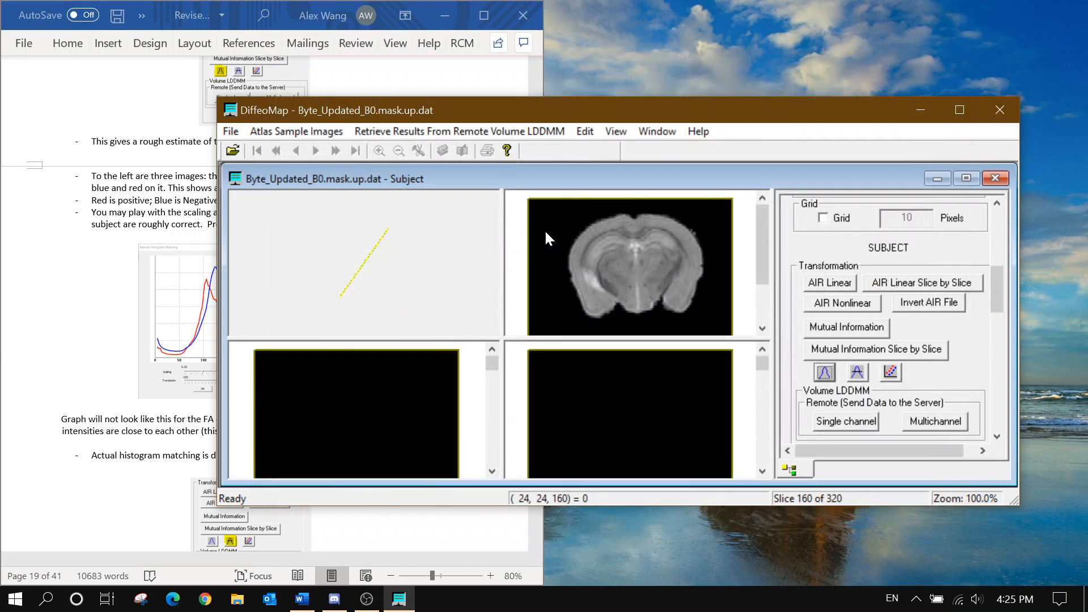
Run Automatic Histogram Matching to create IntensityCorrected_Byte_Updated_B0.mask.up.dat
click(48, 328)
scroll(48, 328, down, 2)
scroll(271, 304, down, 5)
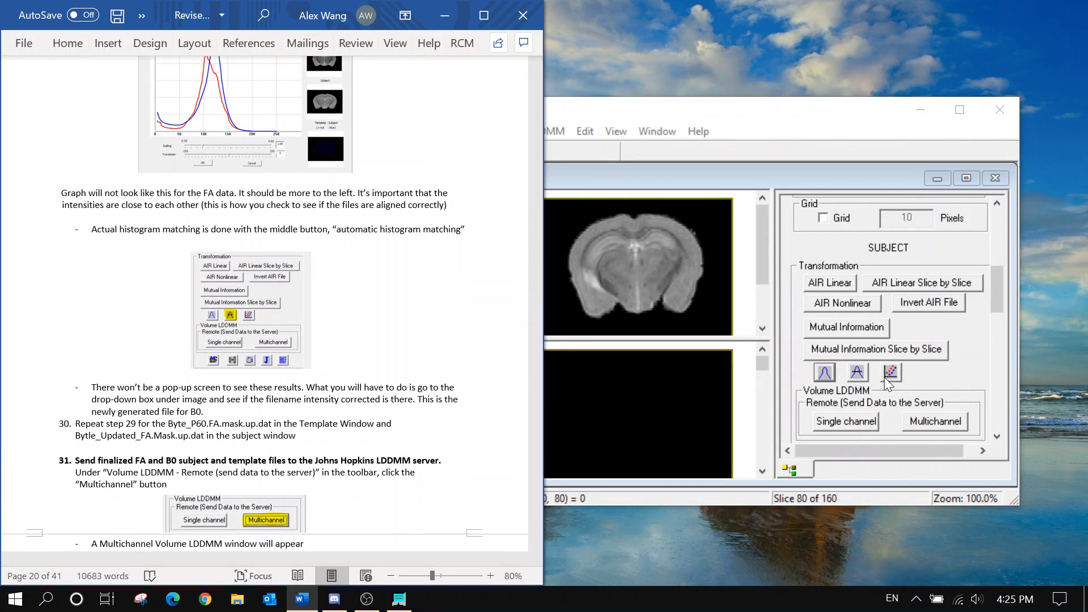
click(857, 372)
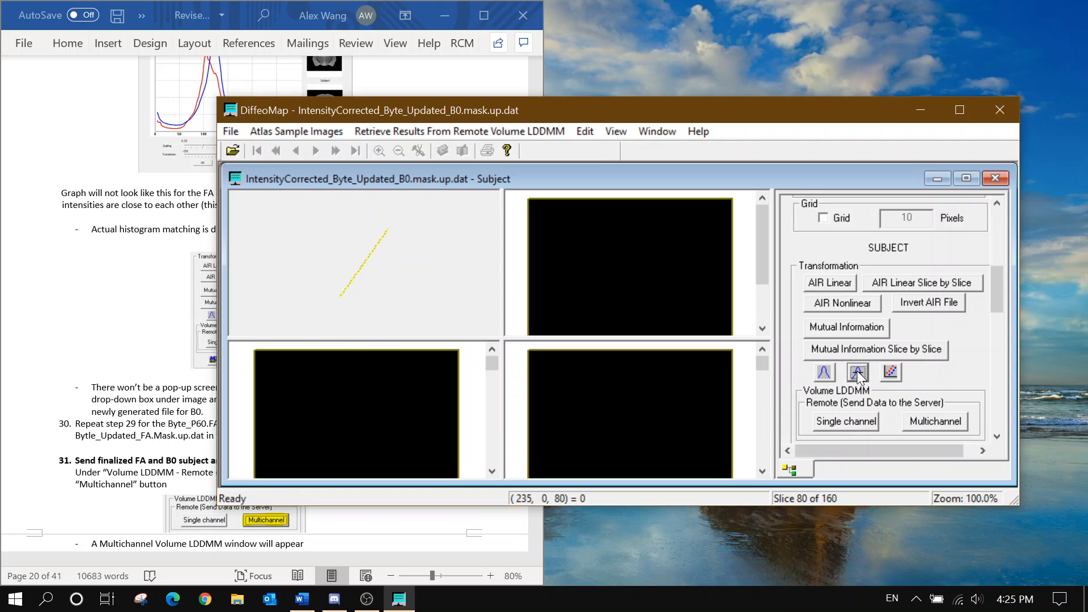
click(193, 400)
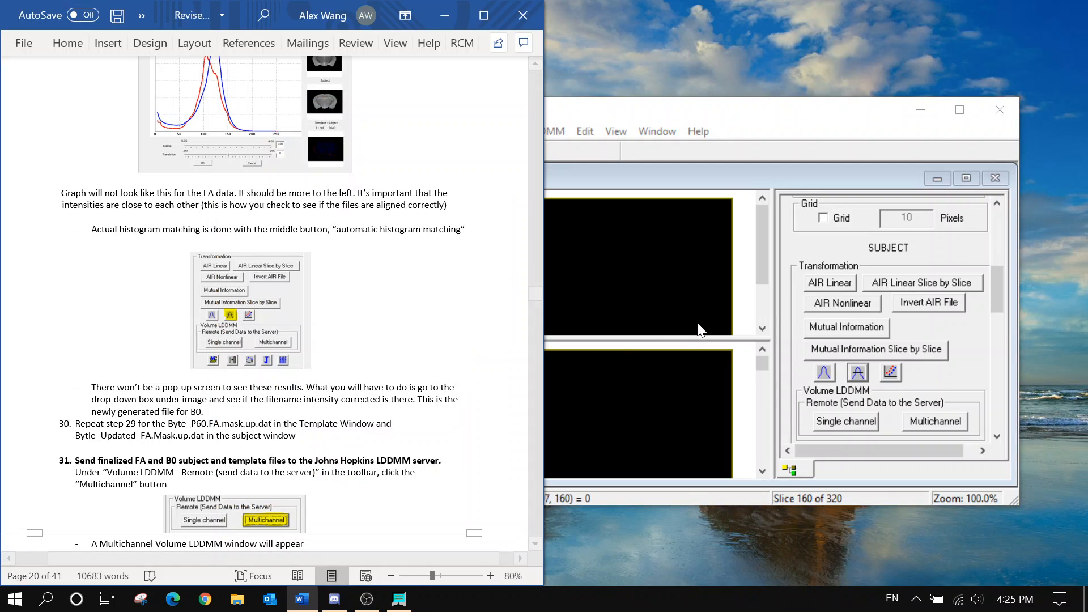
click(970, 369)
scroll(970, 369, up, 5)
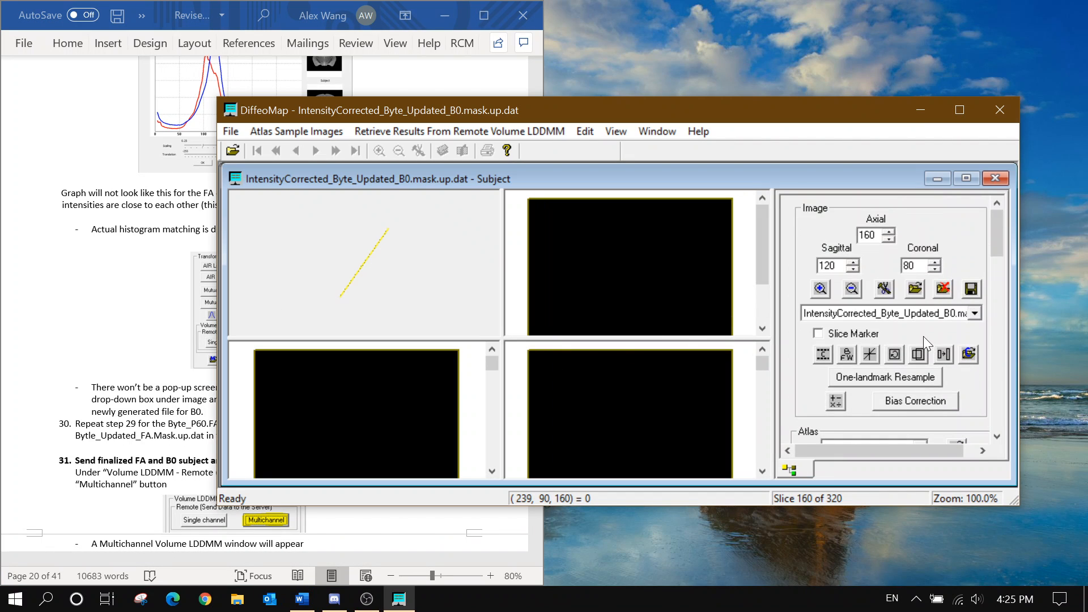
Load Byte_Updated_FA.mask.up.dat as the subject image and switch to the Template window
click(912, 315)
click(912, 315)
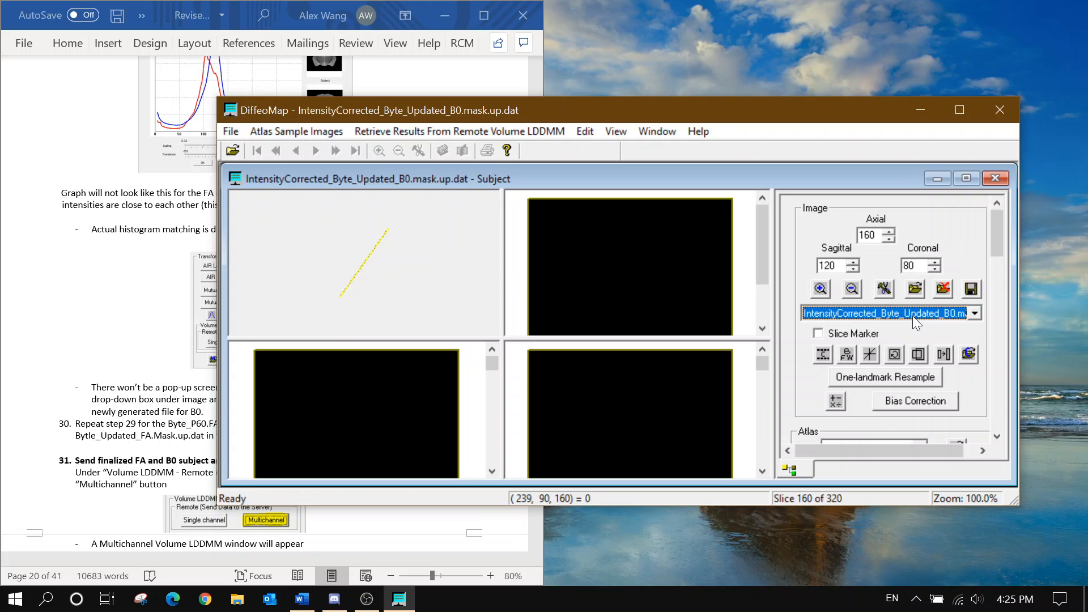
click(57, 328)
scroll(257, 365, down, 3)
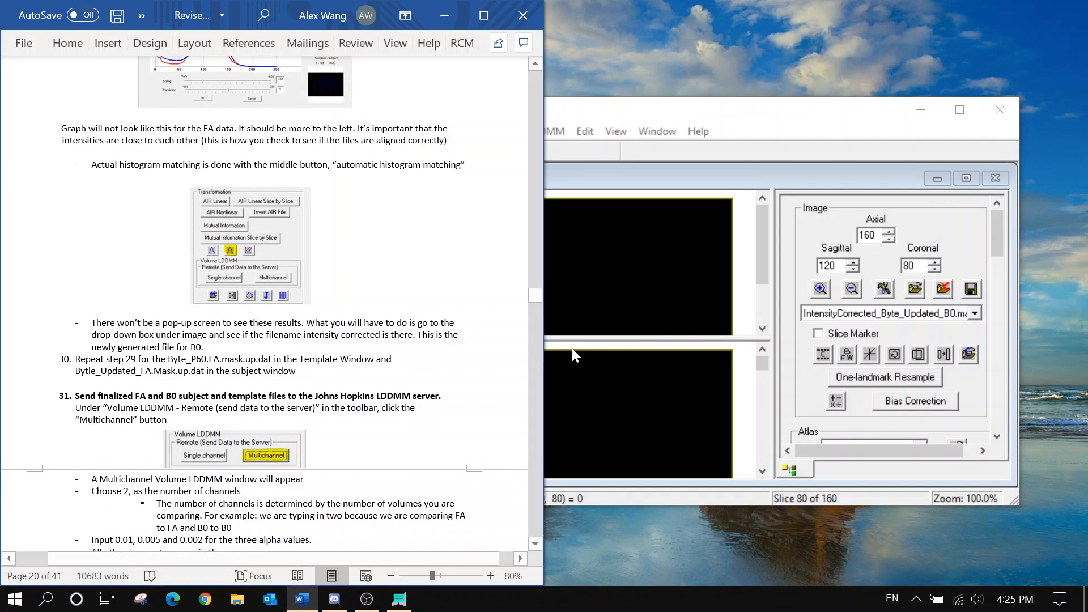
click(884, 313)
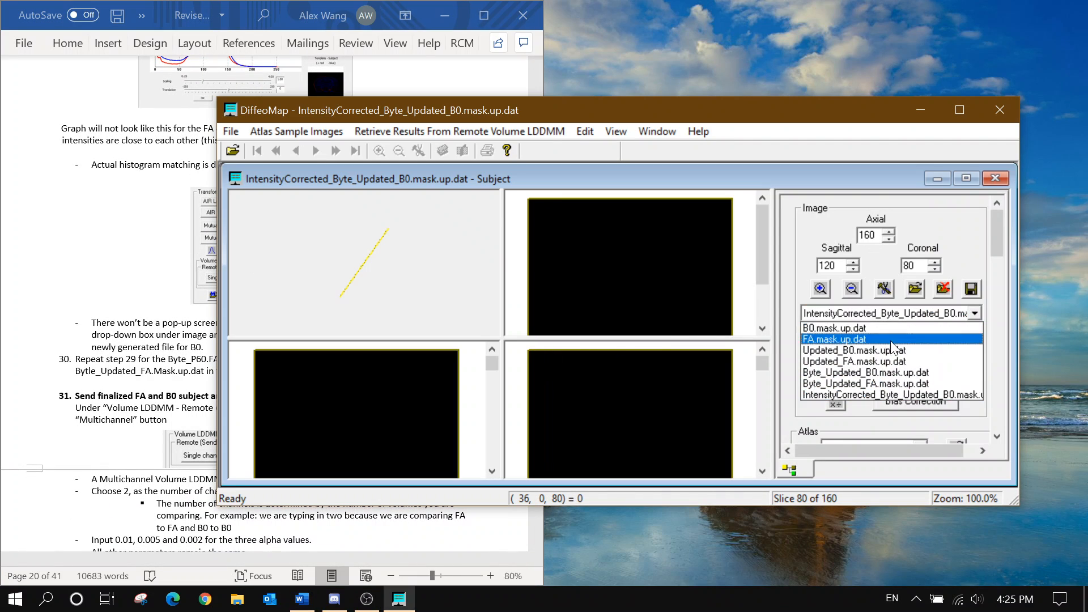
click(904, 384)
click(661, 134)
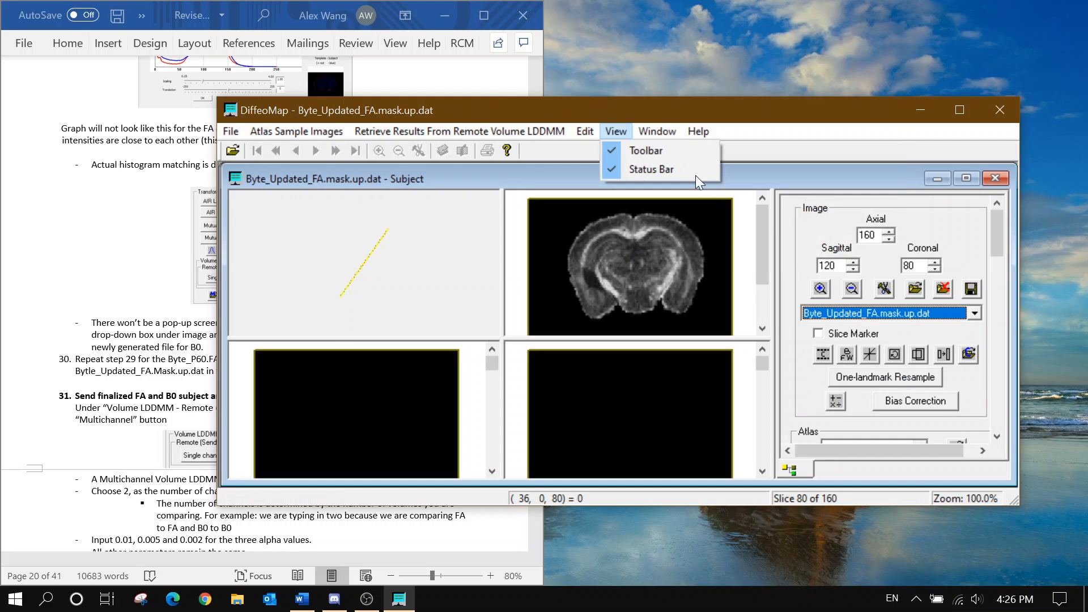
click(700, 231)
Make Byte_P60.FA.mask.up.dat the template and run Automatic Histogram Matching on the FA subject
click(907, 313)
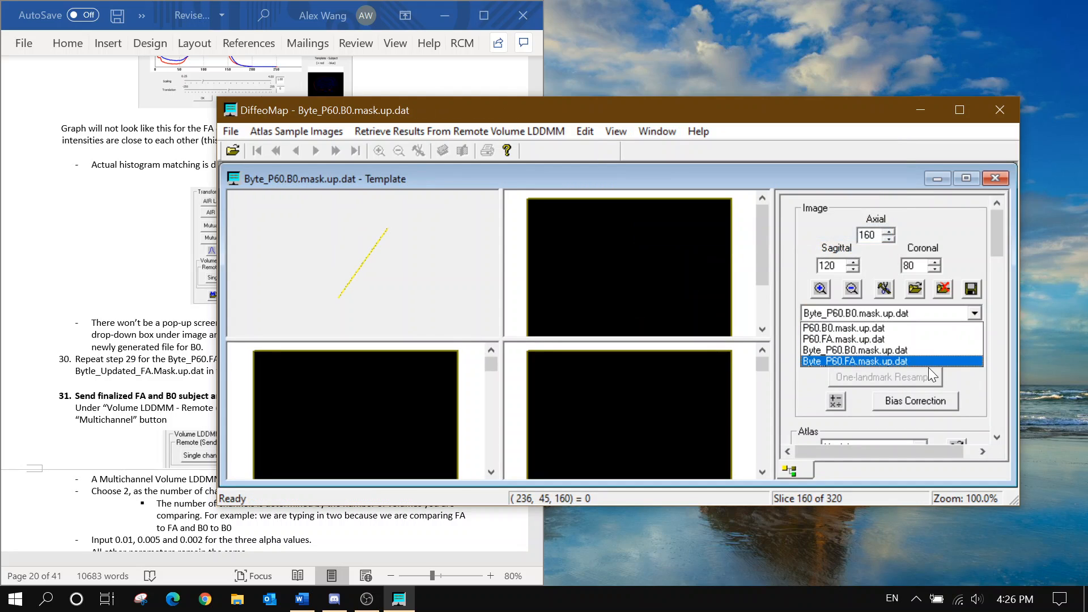
click(913, 361)
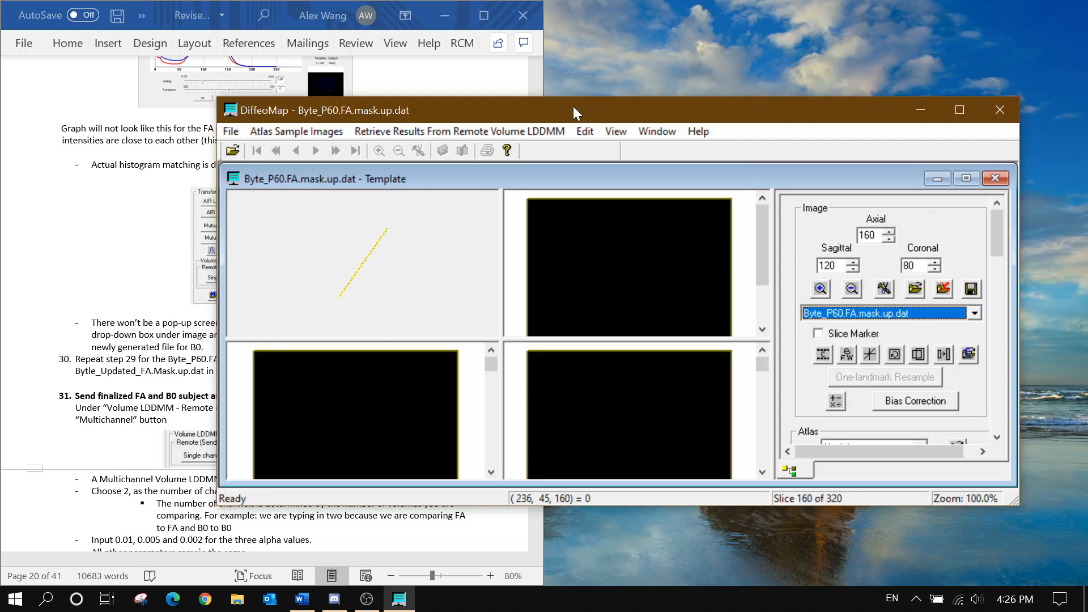
click(657, 131)
click(725, 244)
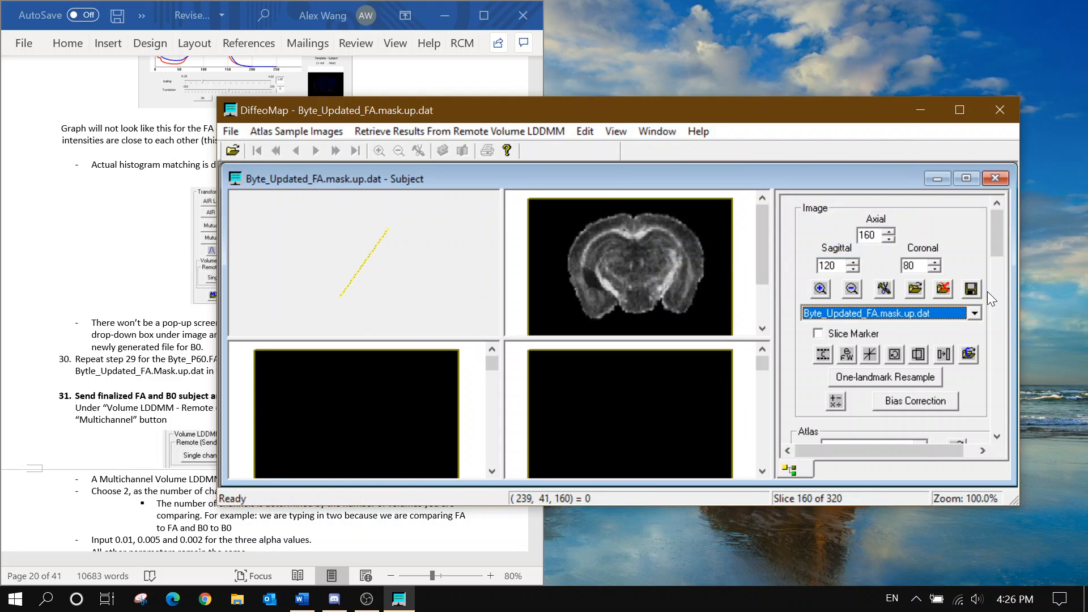
scroll(986, 292, down, 3)
scroll(987, 291, down, 4)
click(858, 339)
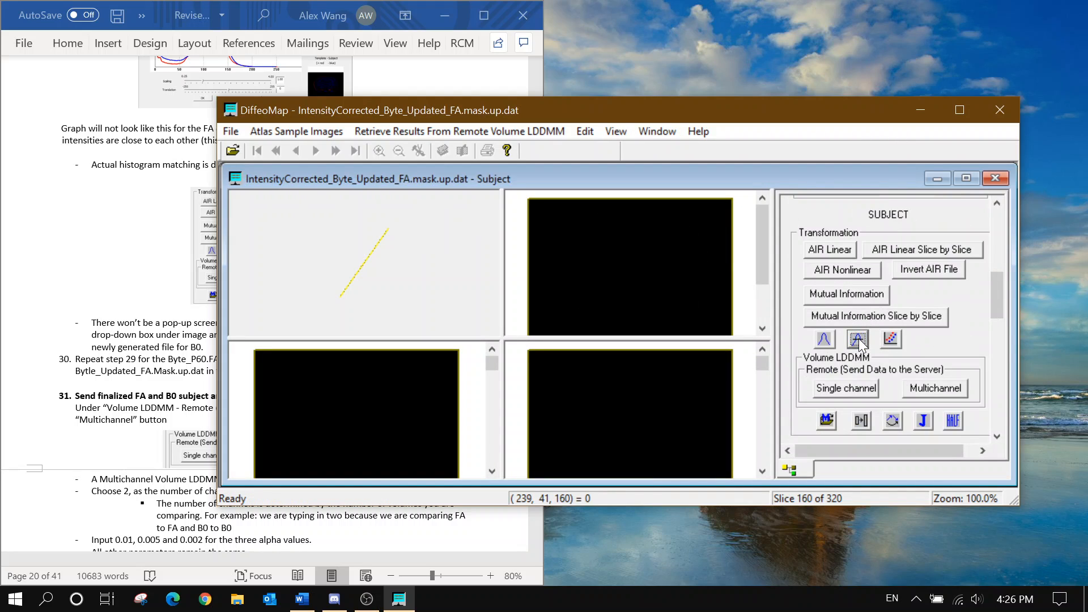
Read further in the instruction guide, then bring the intensity-corrected subject window back
click(195, 406)
scroll(227, 384, down, 2)
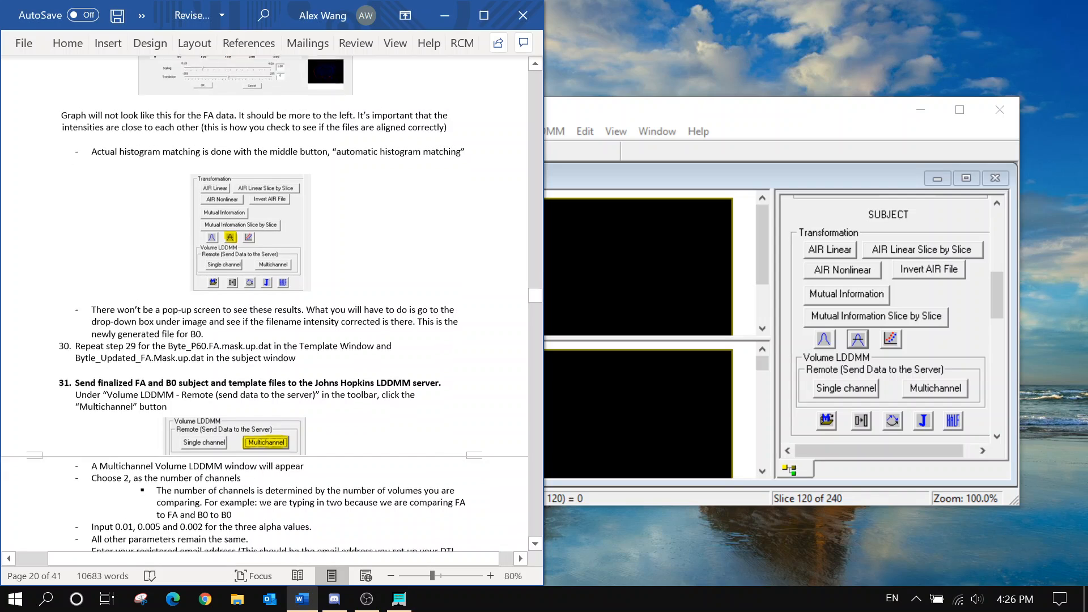
scroll(228, 385, down, 1)
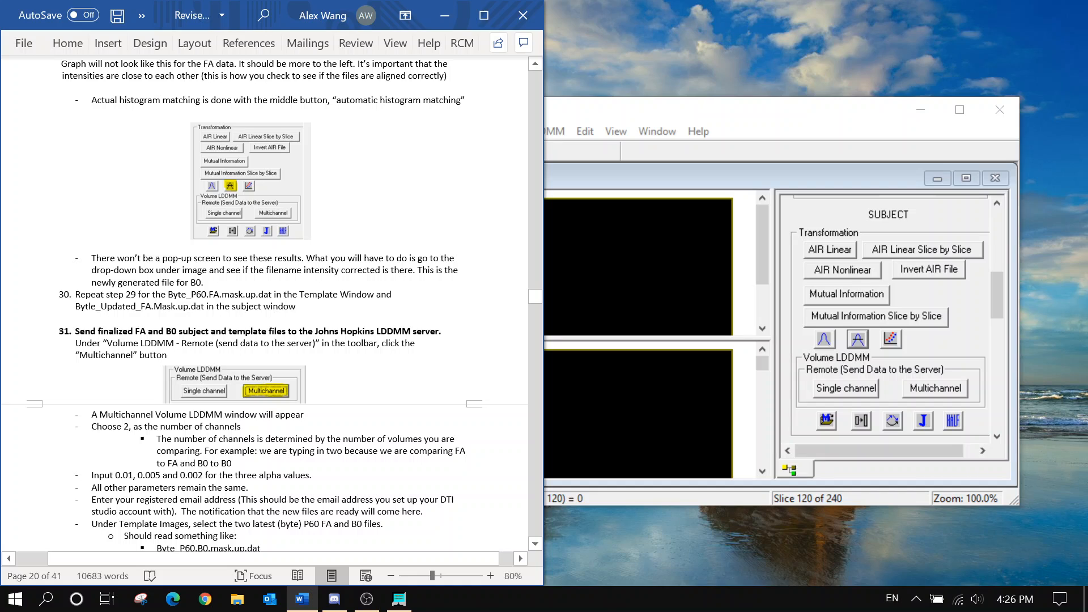
scroll(265, 304, down, 1)
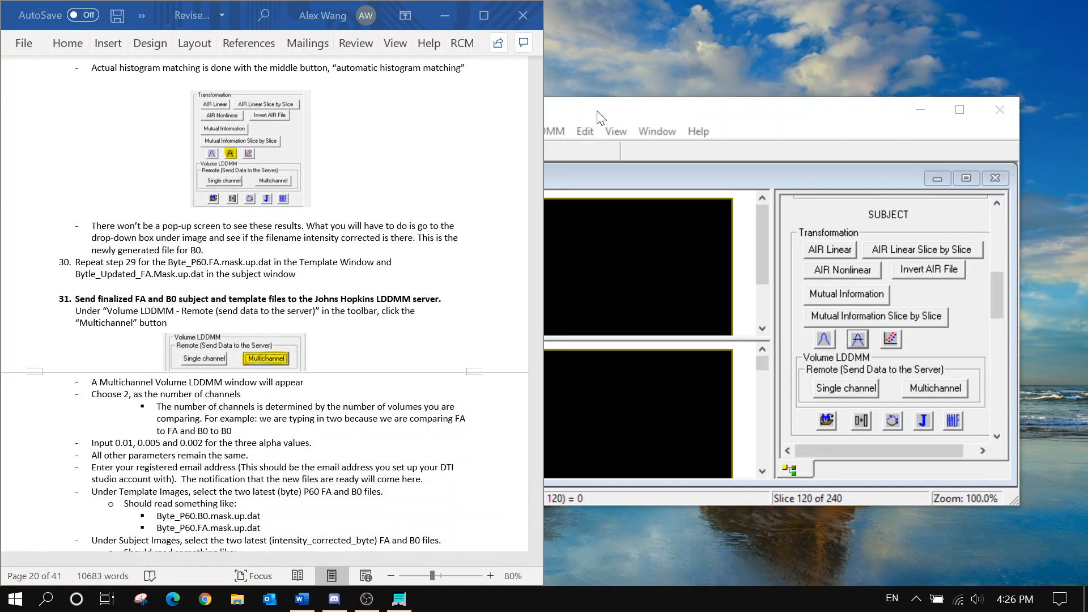
click(600, 117)
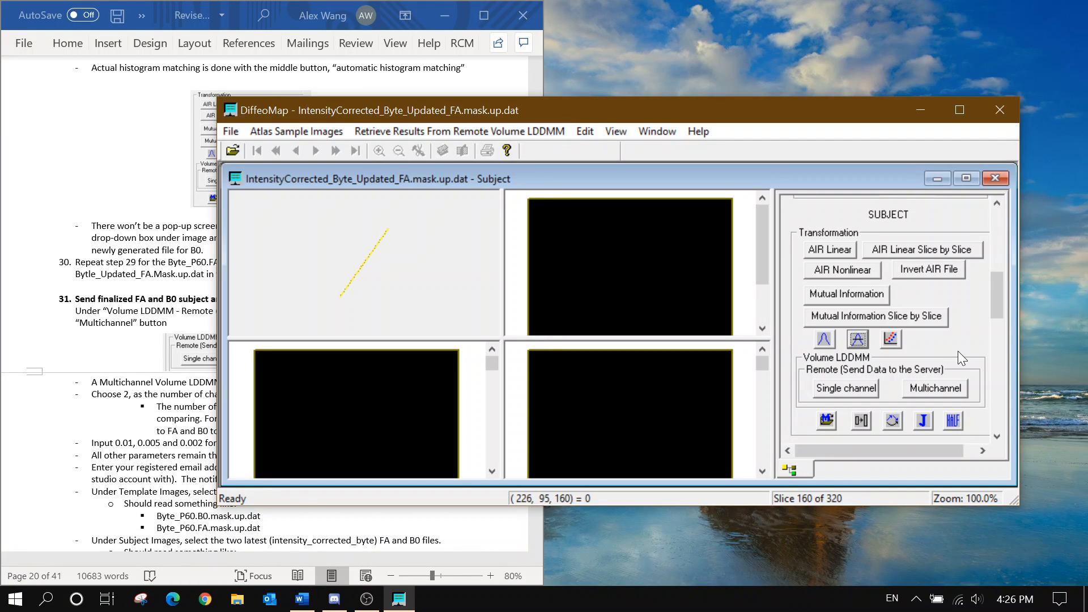
scroll(844, 337, down, 1)
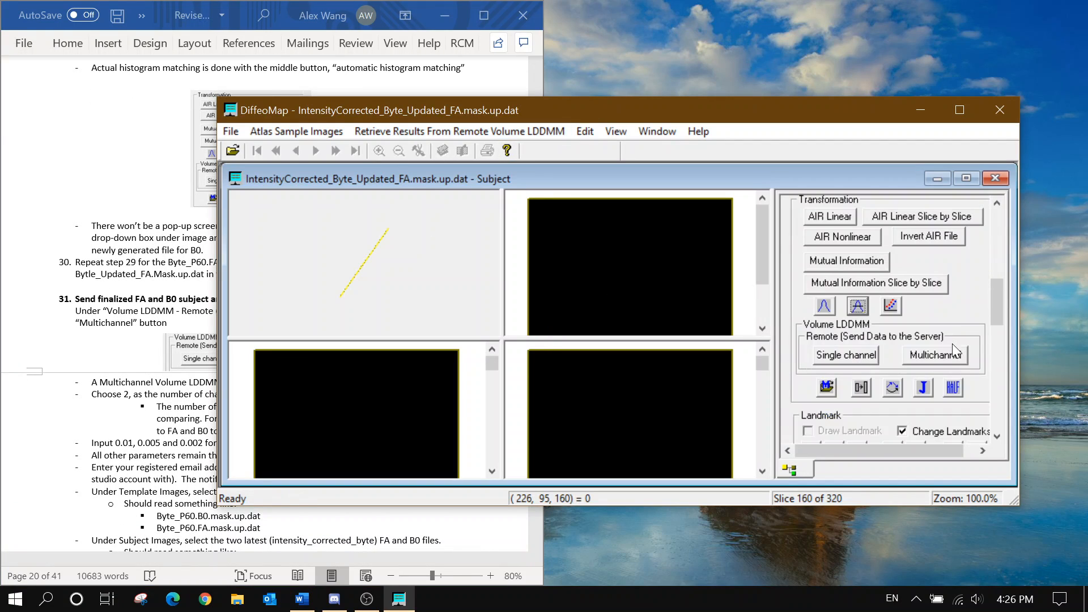
Start a multichannel LDDMM submission with 2 channels and enter the registered e-mail address
click(919, 356)
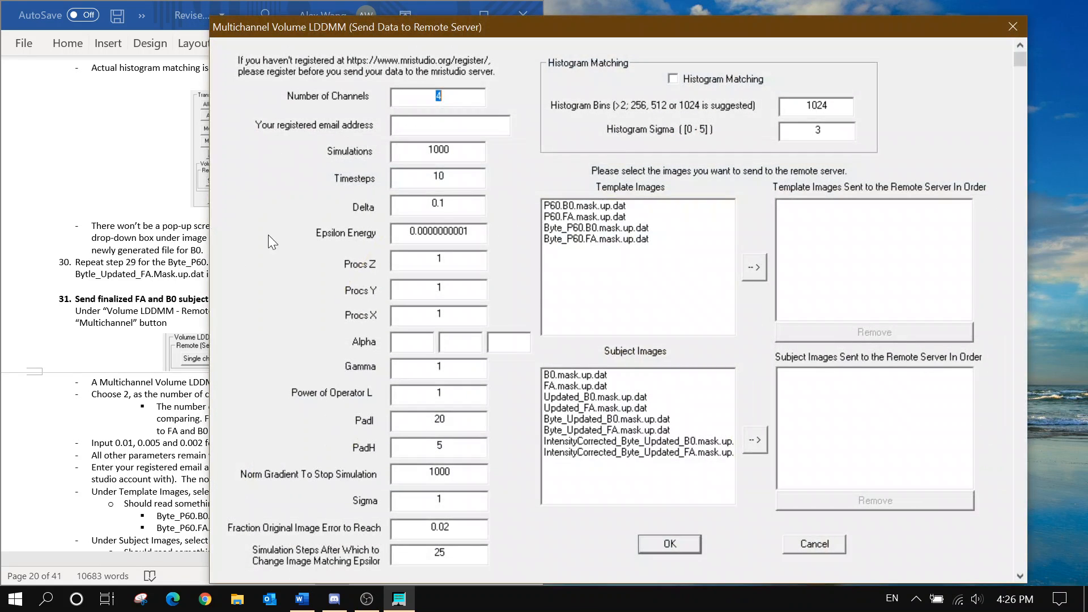
text(2)
click(451, 123)
Set the three Alpha values to 0.01, 0.005 and 0.002
click(152, 339)
scroll(151, 341, down, 3)
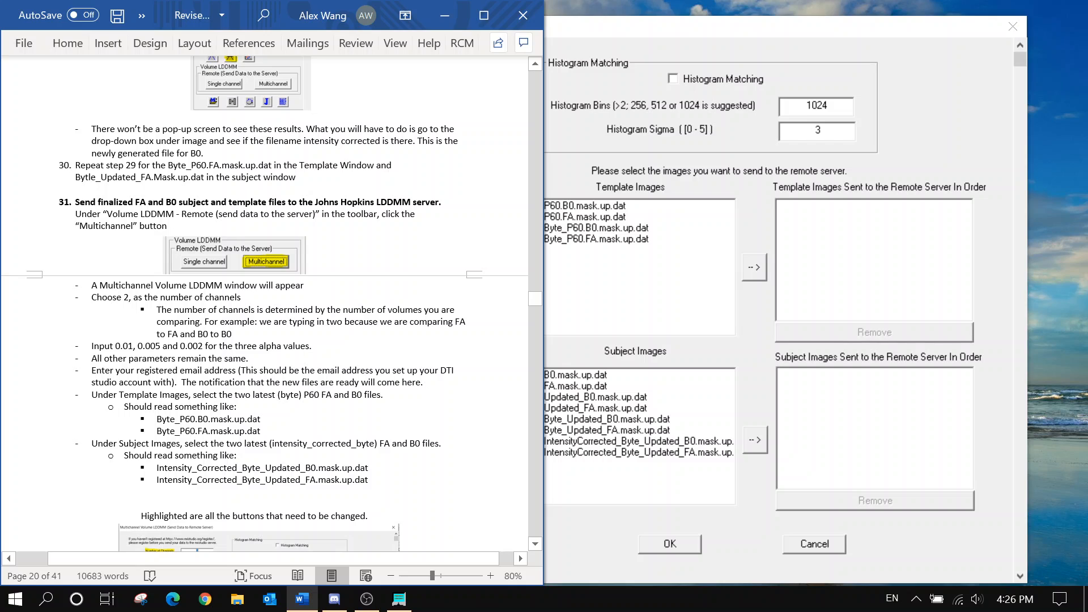
click(576, 164)
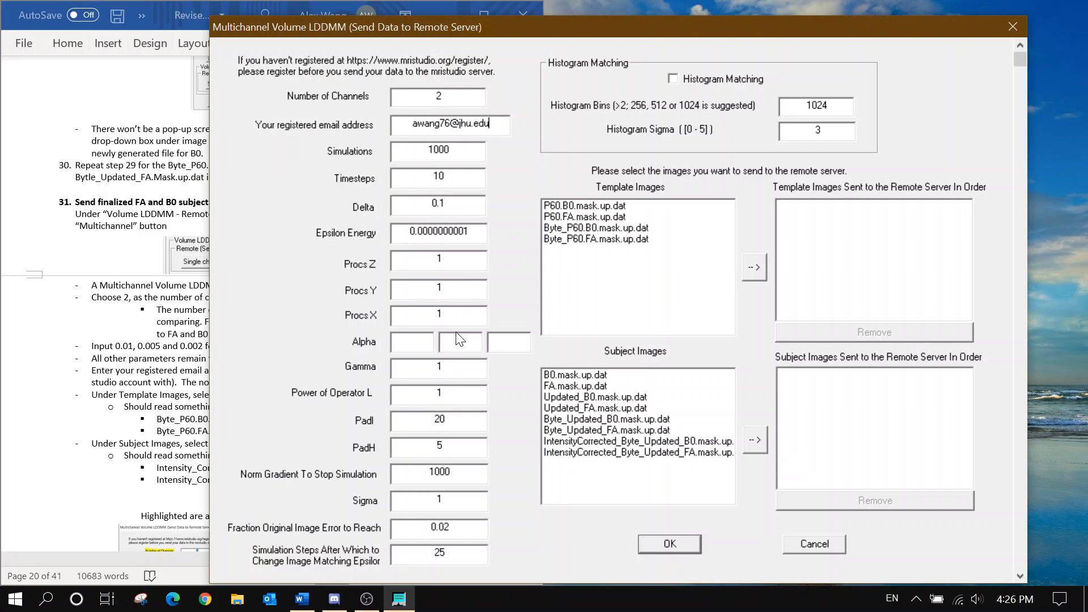
click(412, 340)
text(0.01)
click(461, 340)
text(0.005)
click(510, 339)
text(0.002)
Queue the Byte_P60.B0 and Byte_P60.FA template images for the server
click(141, 368)
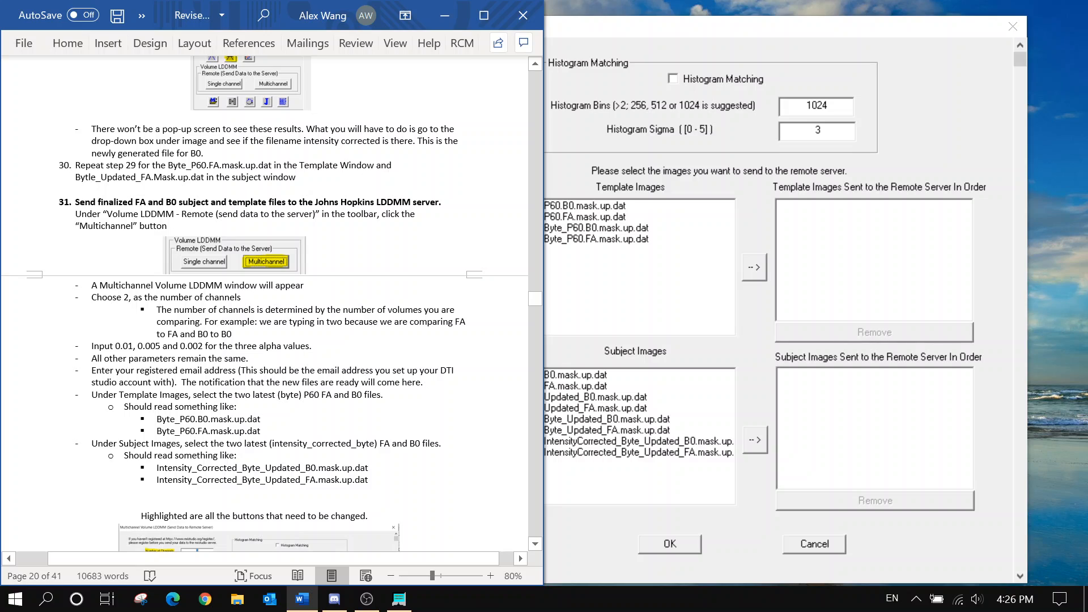
drag(440, 369, 172, 382)
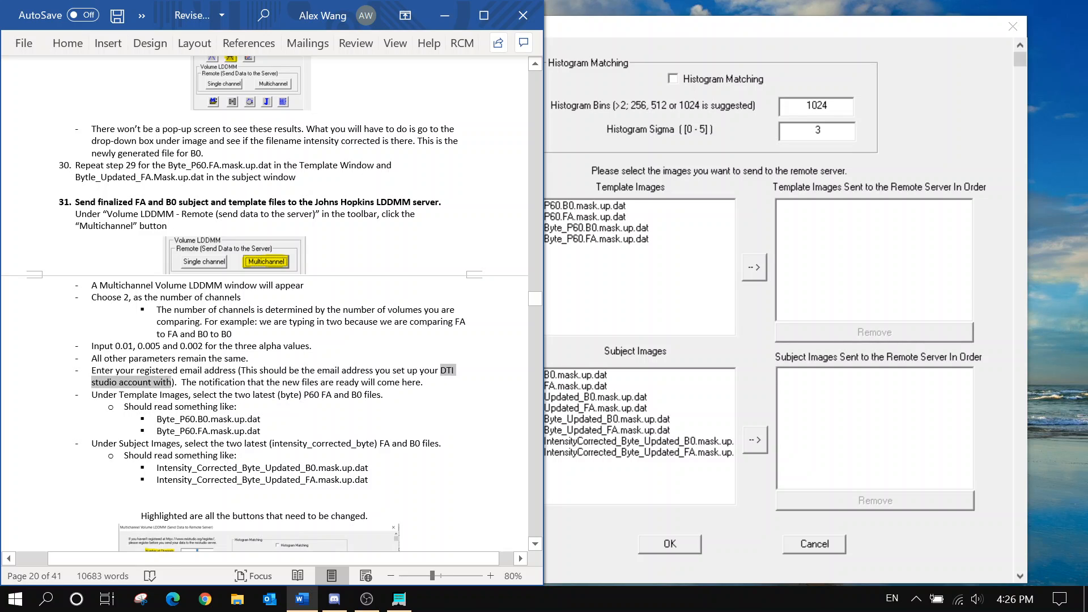
click(423, 382)
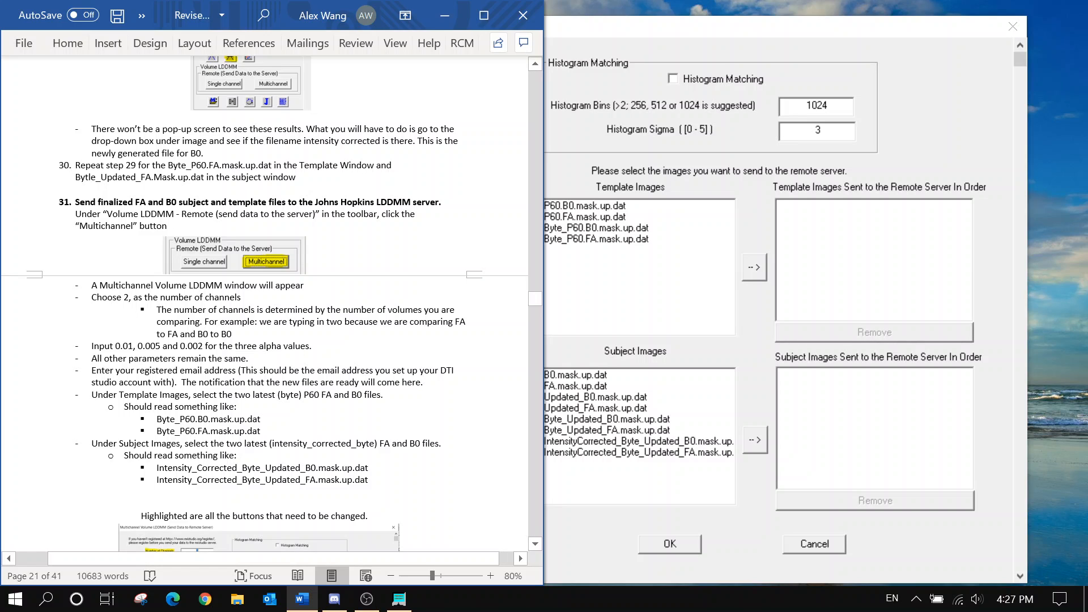
scroll(265, 304, down, 2)
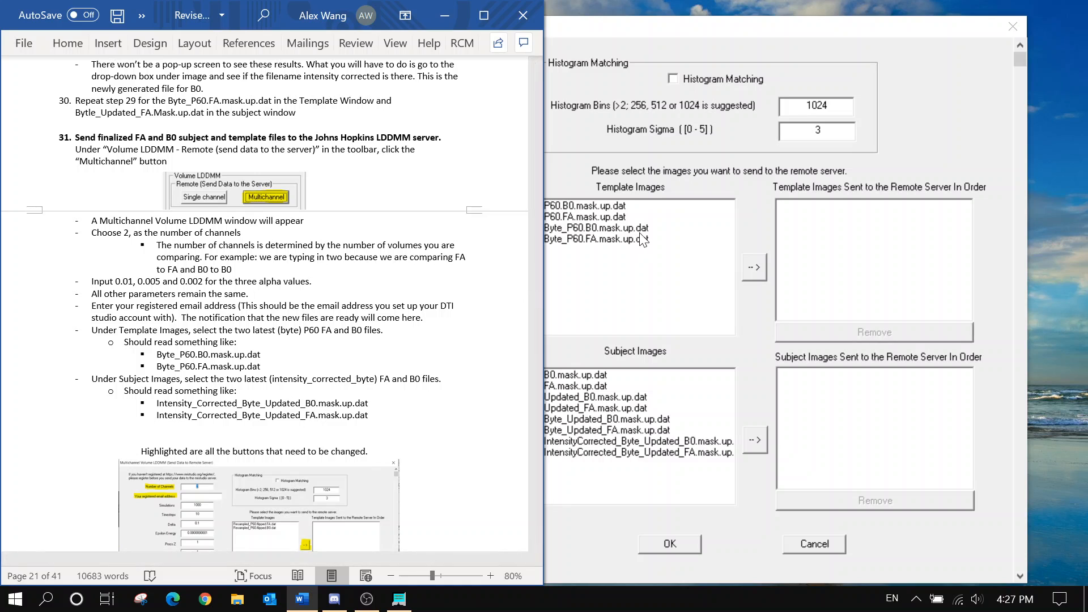
click(596, 227)
click(754, 267)
click(680, 239)
click(754, 272)
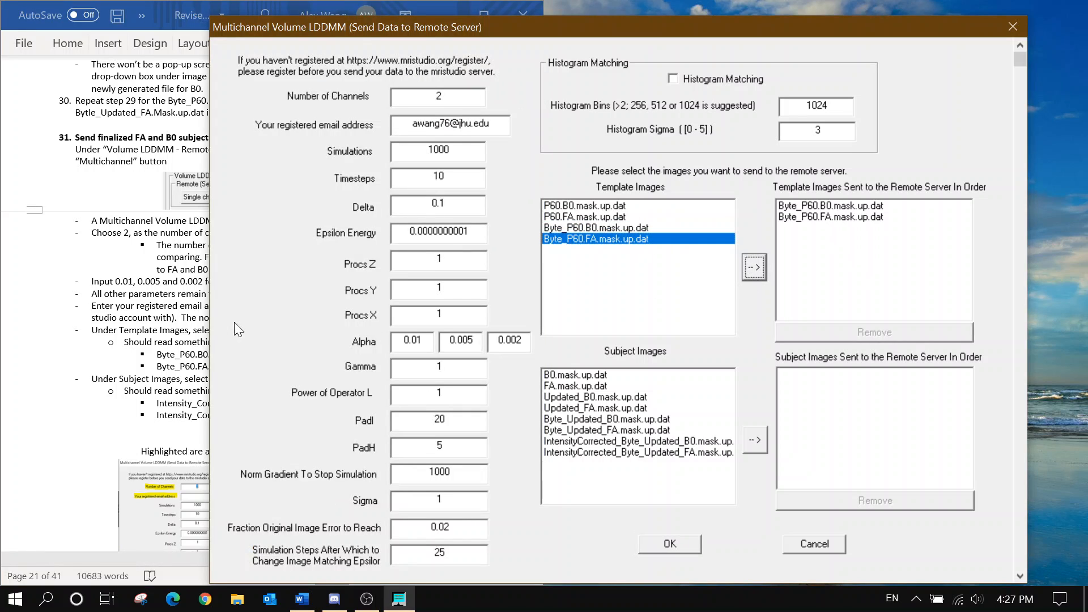
click(66, 340)
Queue the IntensityCorrected B0 and FA subject images for the server
scroll(283, 334, down, 1)
click(589, 441)
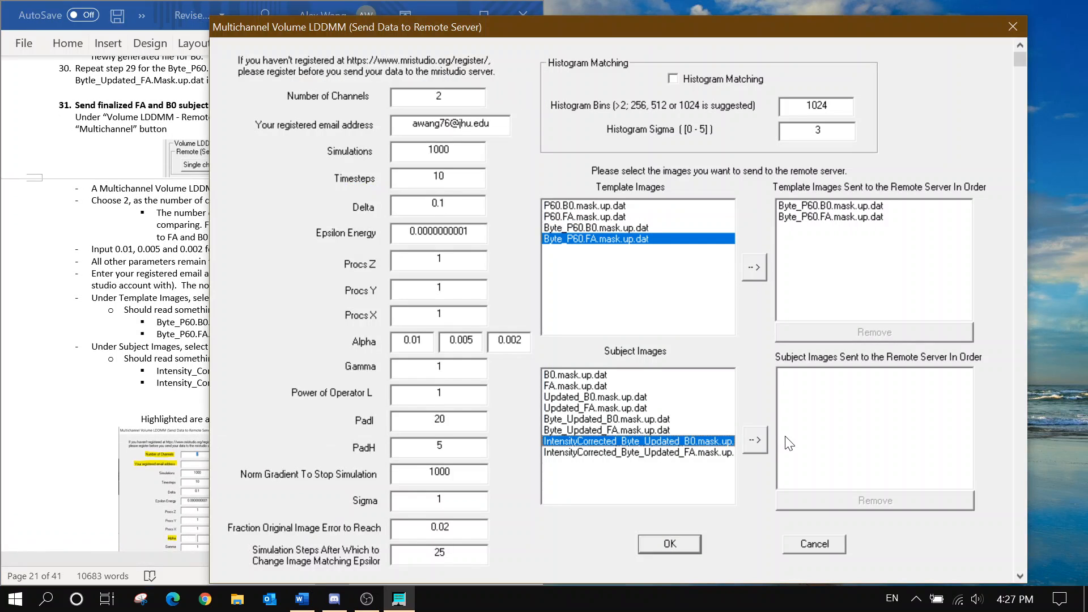
click(755, 439)
click(638, 452)
click(754, 440)
click(153, 369)
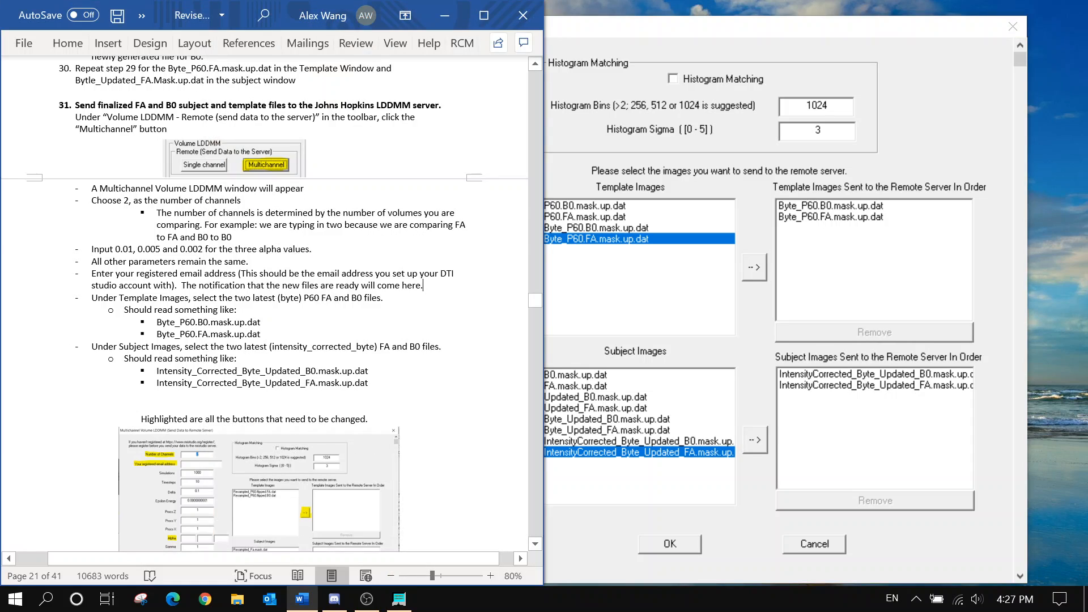
scroll(225, 379, down, 5)
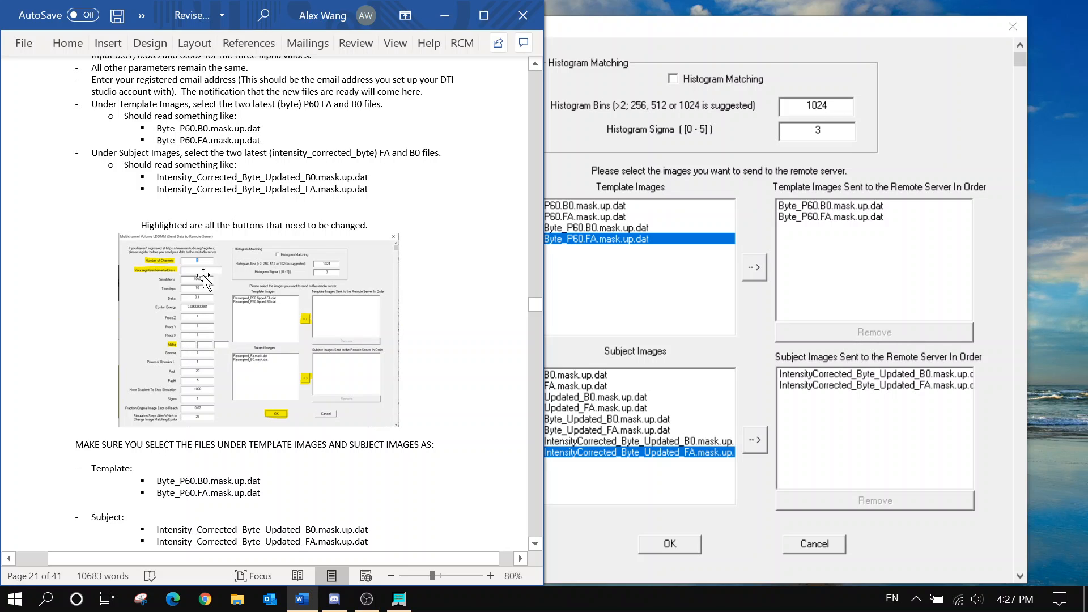
scroll(198, 272, up, 2)
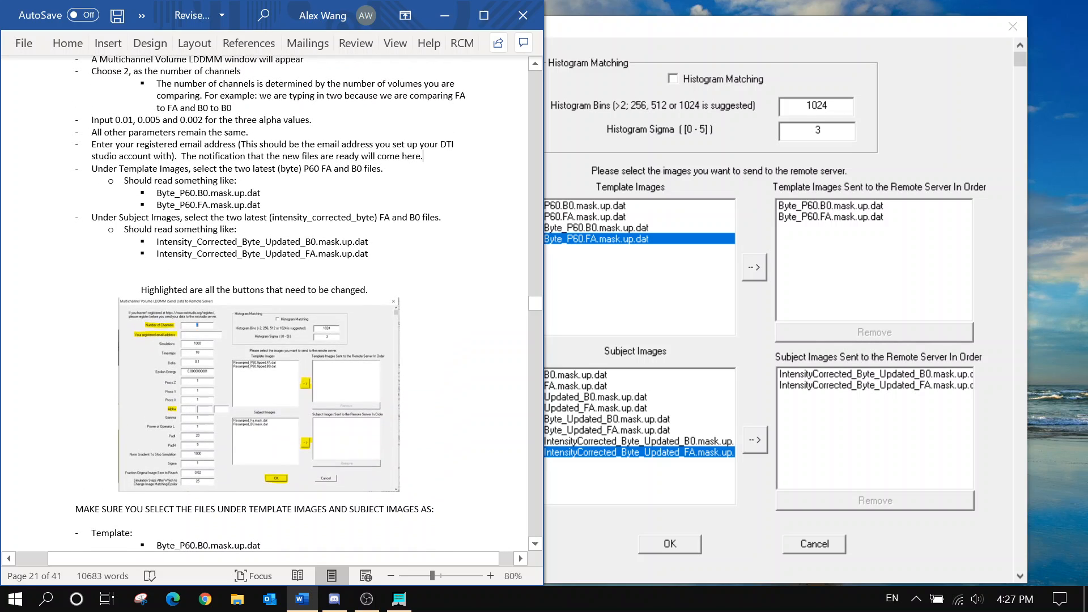
drag(114, 119, 211, 119)
click(271, 241)
drag(157, 192, 261, 206)
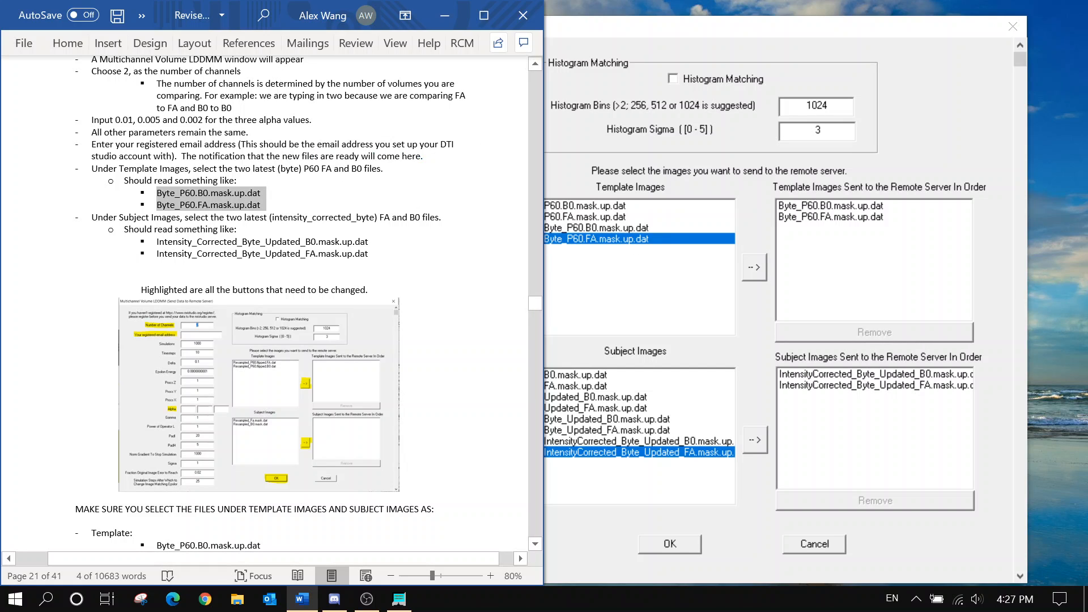
drag(157, 241, 372, 253)
click(636, 434)
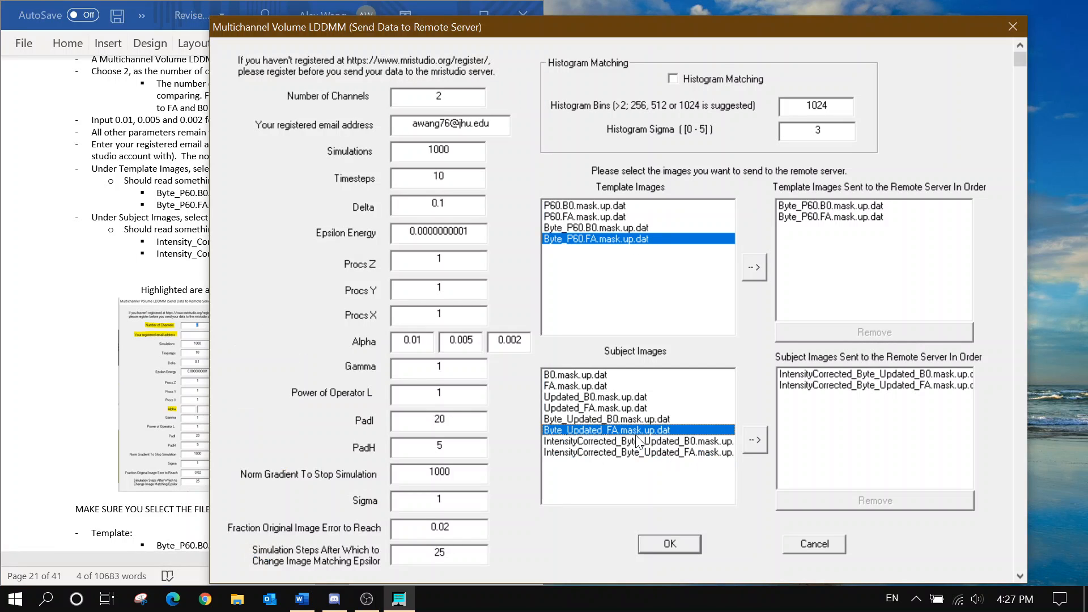
drag(157, 242, 369, 253)
scroll(141, 235, down, 4)
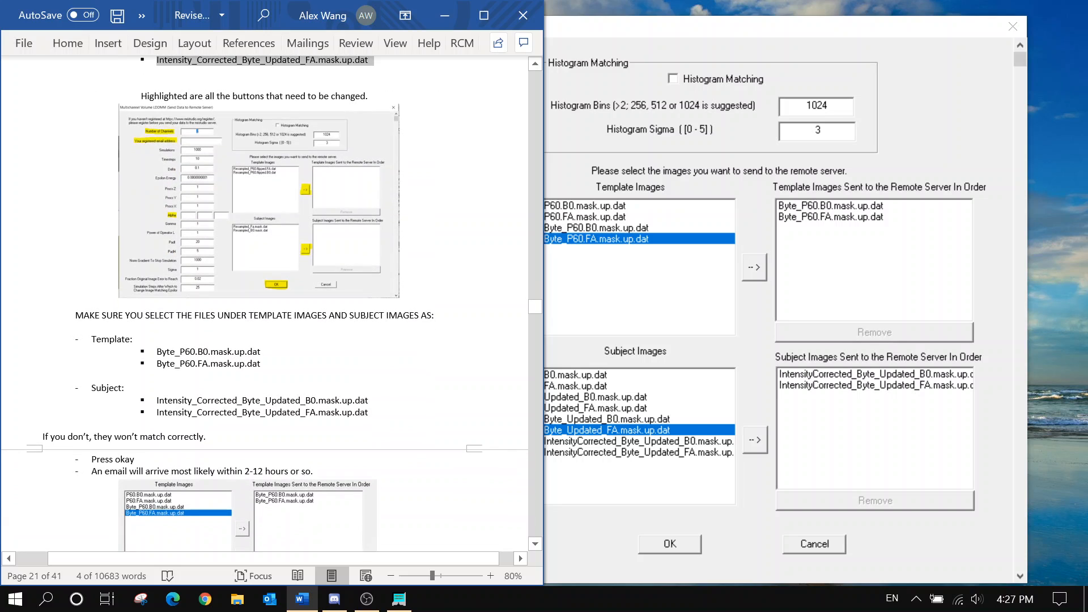
click(275, 361)
scroll(274, 361, down, 1)
scroll(274, 362, down, 3)
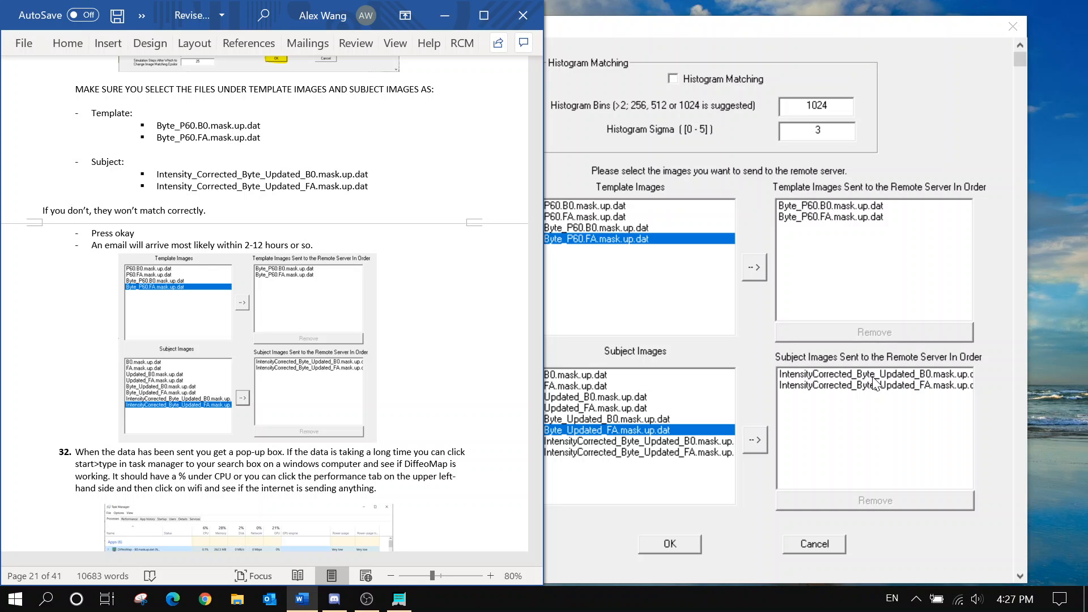
scroll(275, 305, down, 2)
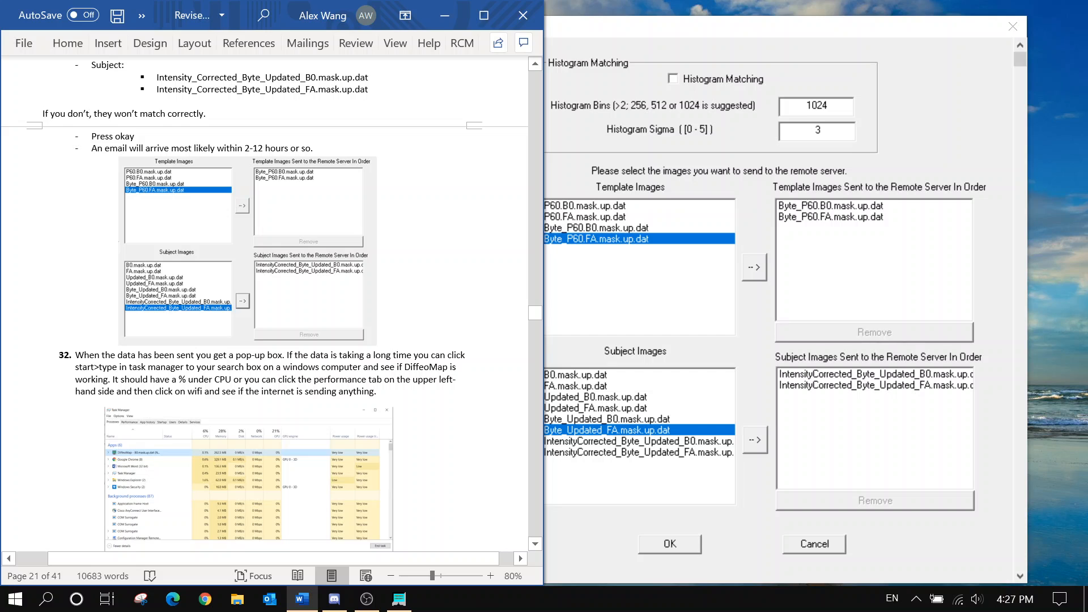
scroll(272, 303, down, 1)
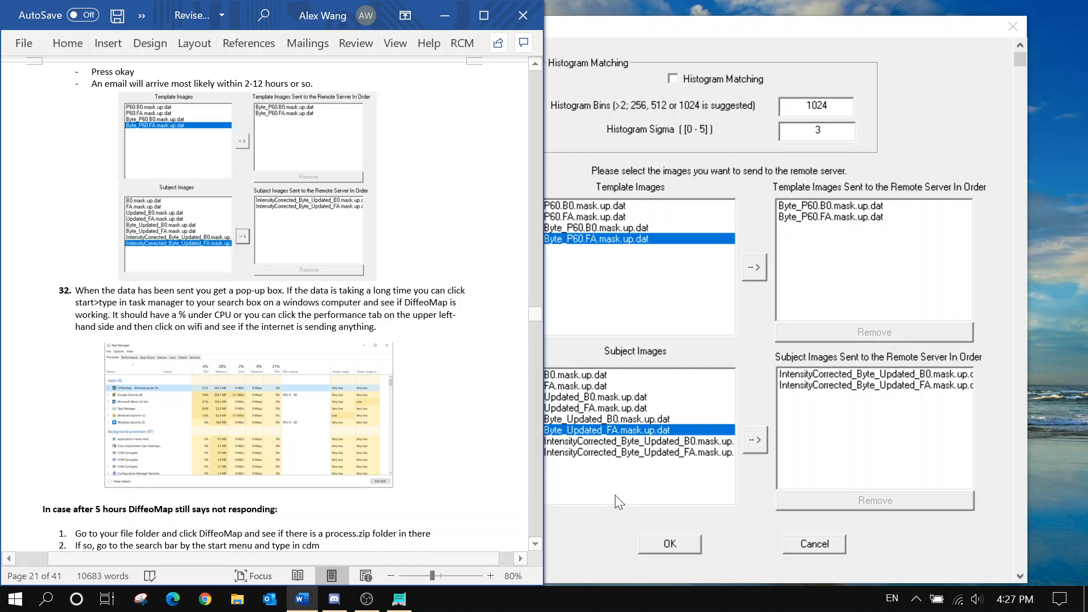
Submit the Multichannel LDDMM job and acknowledge the 'subject images should be isotropic' warning
click(654, 543)
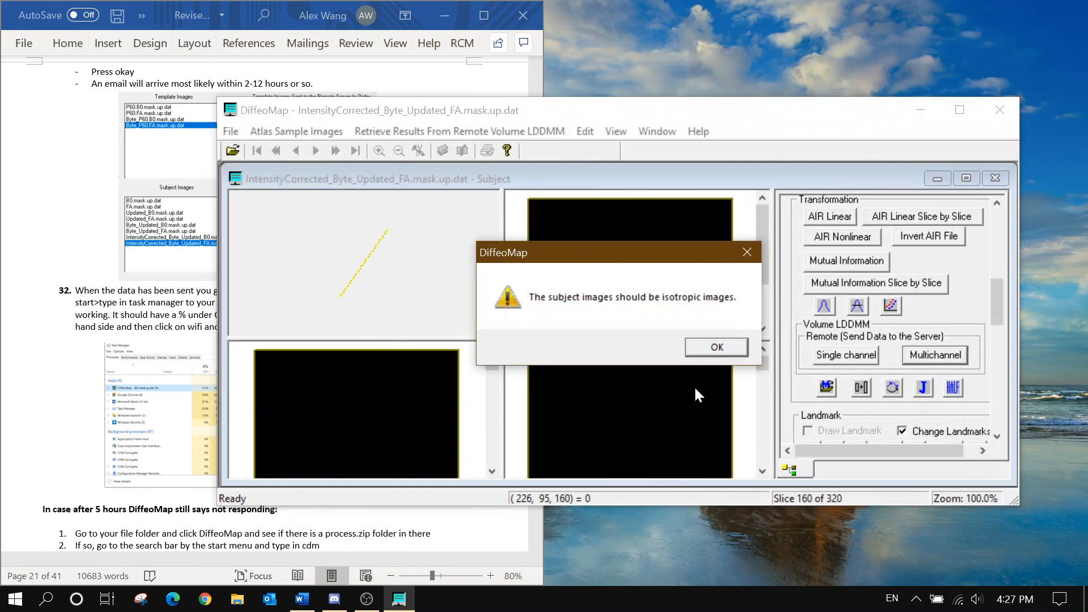
click(709, 346)
click(87, 306)
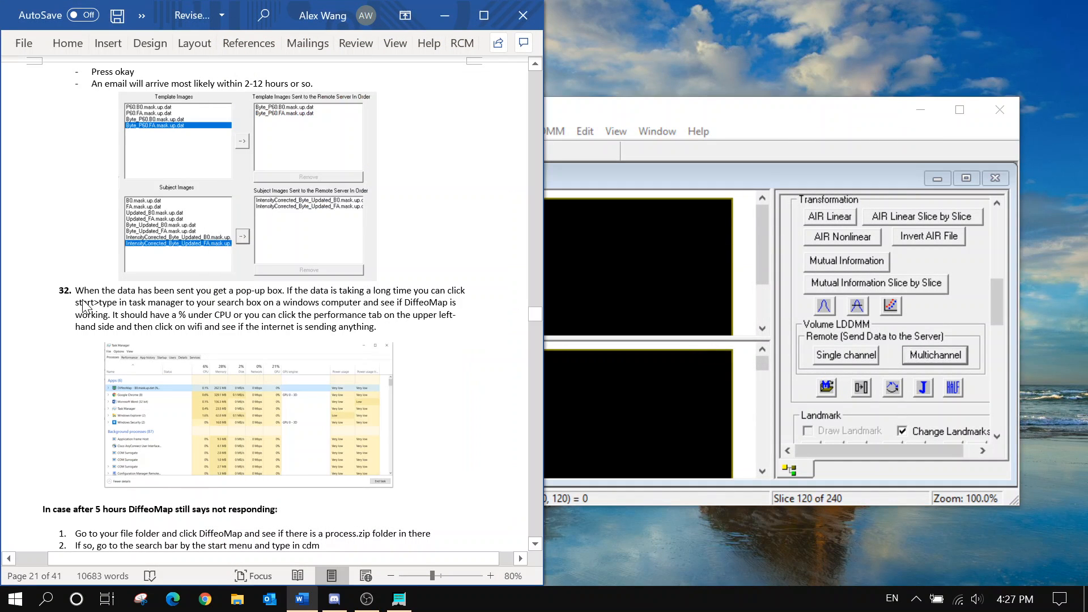
Scroll through the guide document to review the next instructions
scroll(306, 351, up, 3)
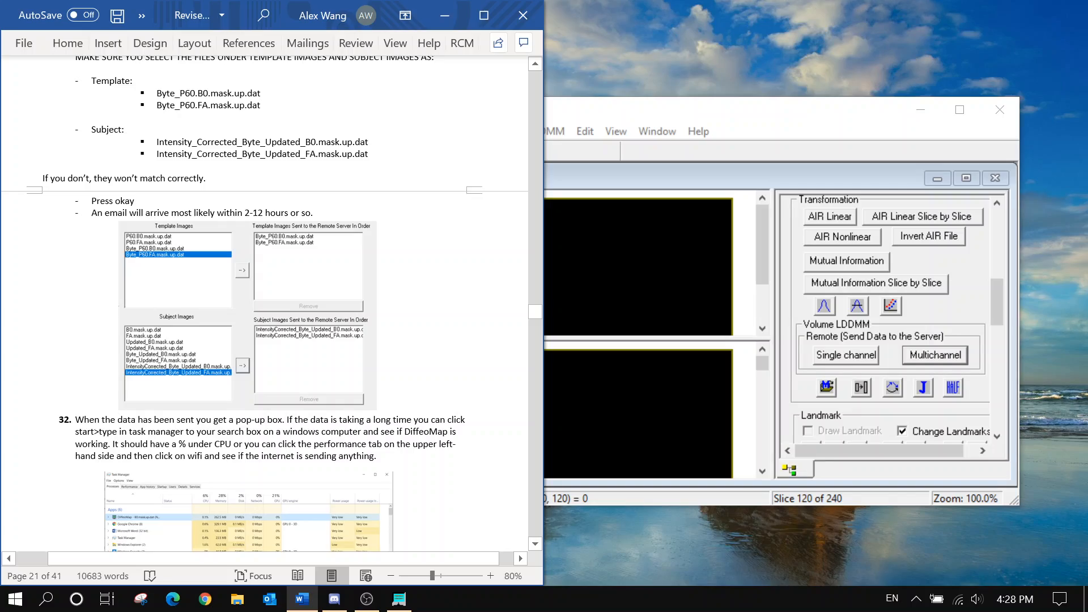
scroll(266, 306, up, 20)
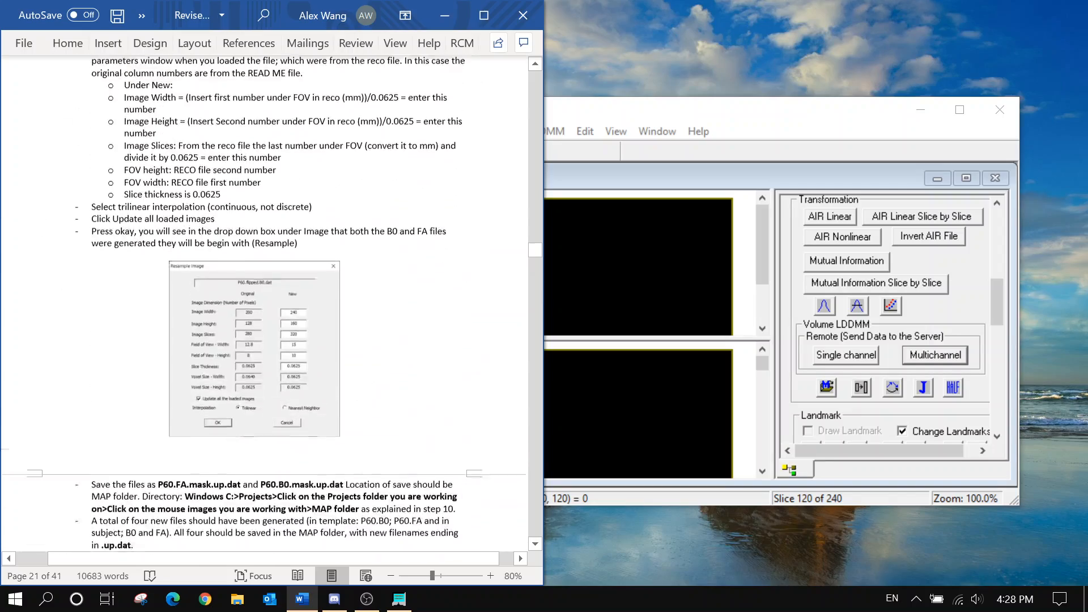
scroll(266, 306, up, 20)
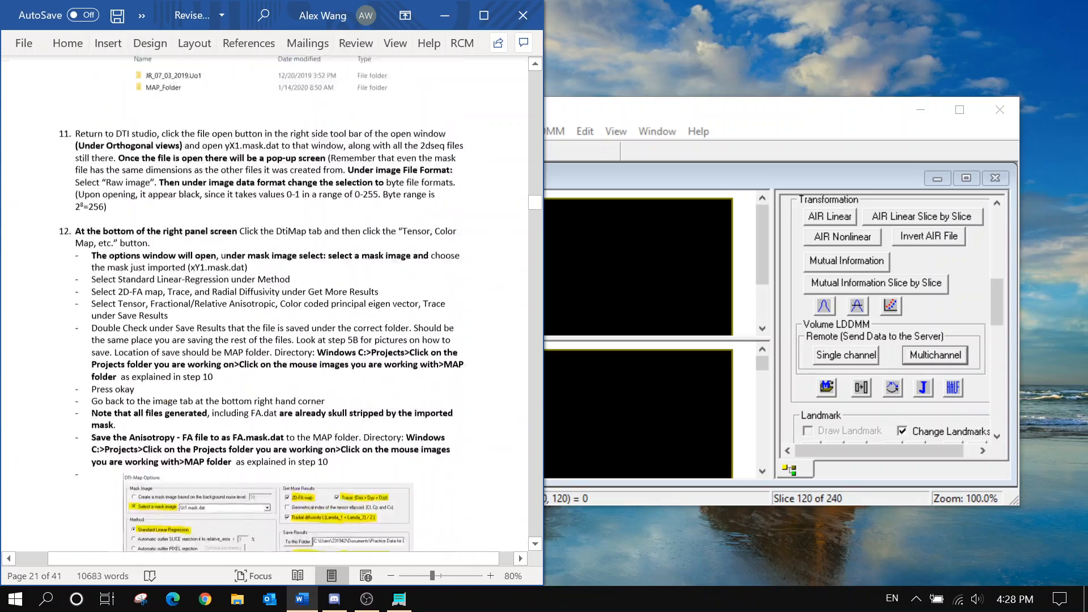
scroll(266, 306, up, 6)
scroll(267, 305, down, 20)
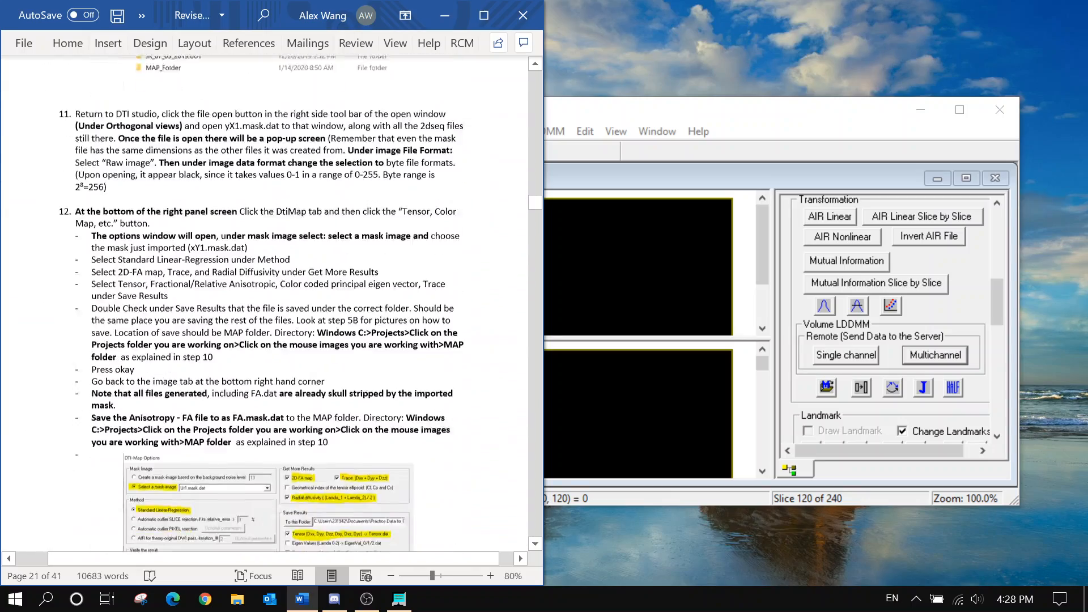
scroll(272, 303, down, 6)
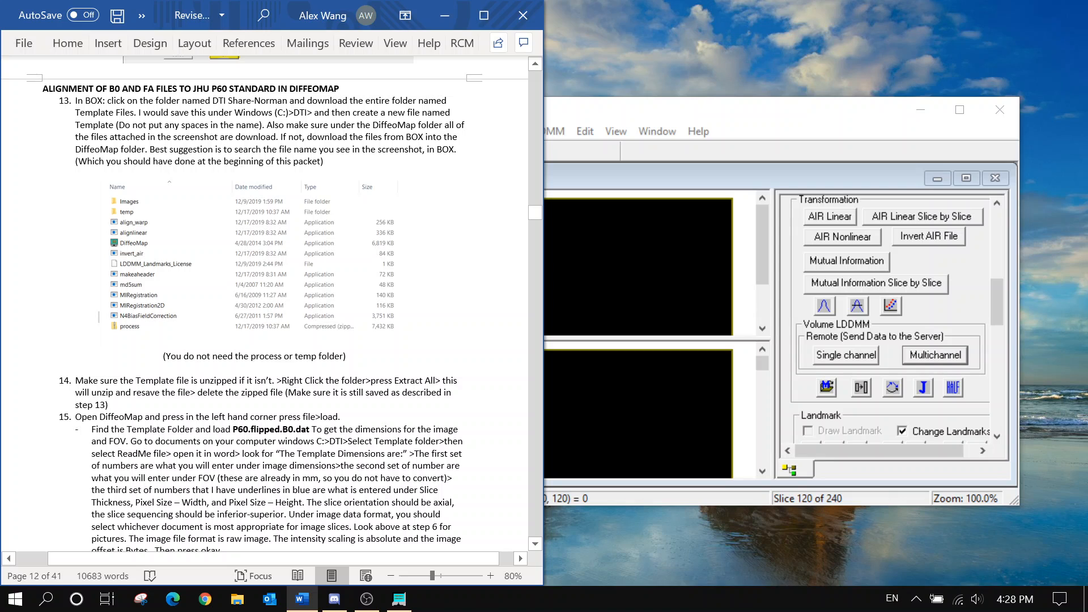
drag(994, 312, 996, 244)
Close the subject and template windows and load Template\P60.flipped.B0.dat as the new template
click(994, 179)
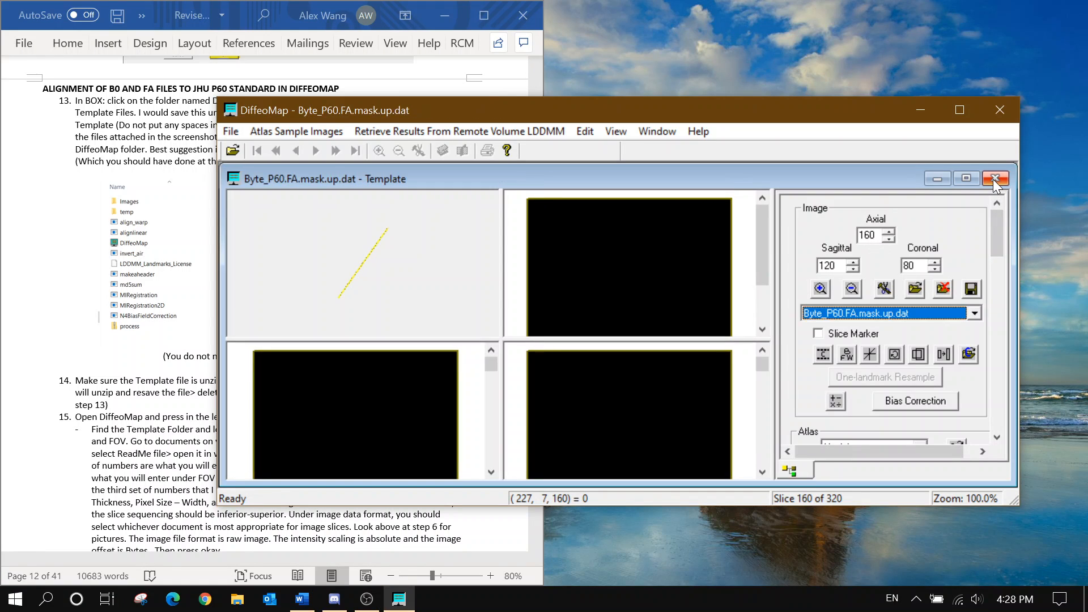
click(992, 179)
click(230, 131)
click(281, 149)
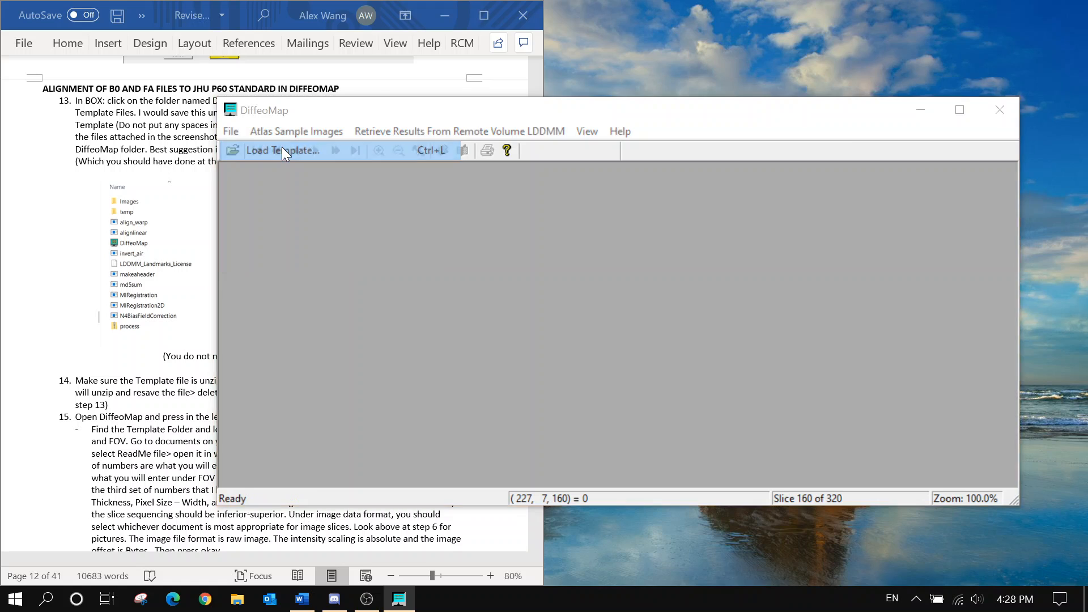
click(606, 207)
double_click(606, 209)
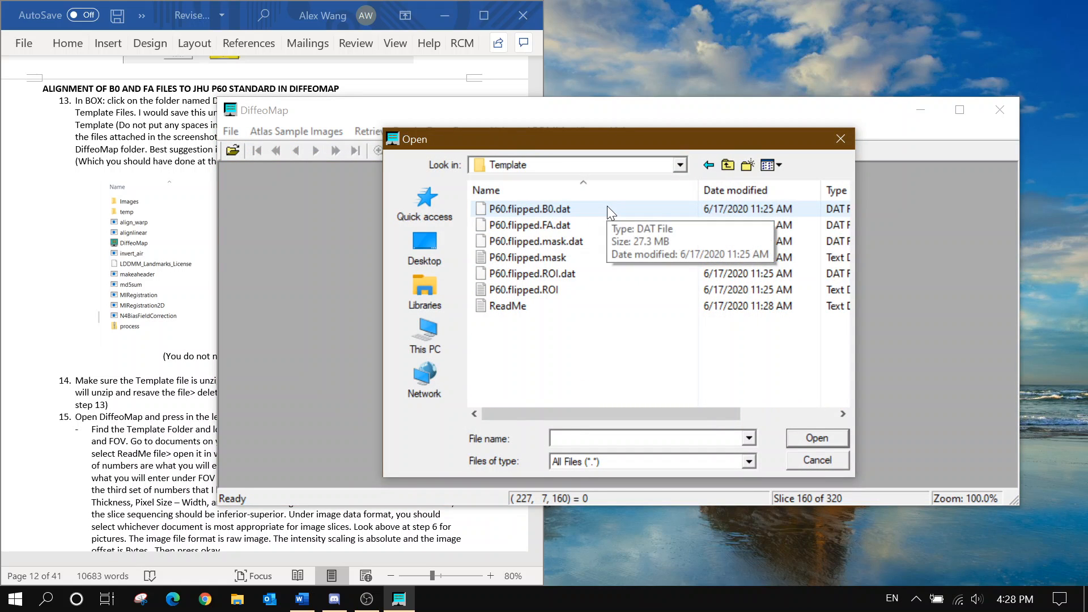
click(607, 208)
click(808, 441)
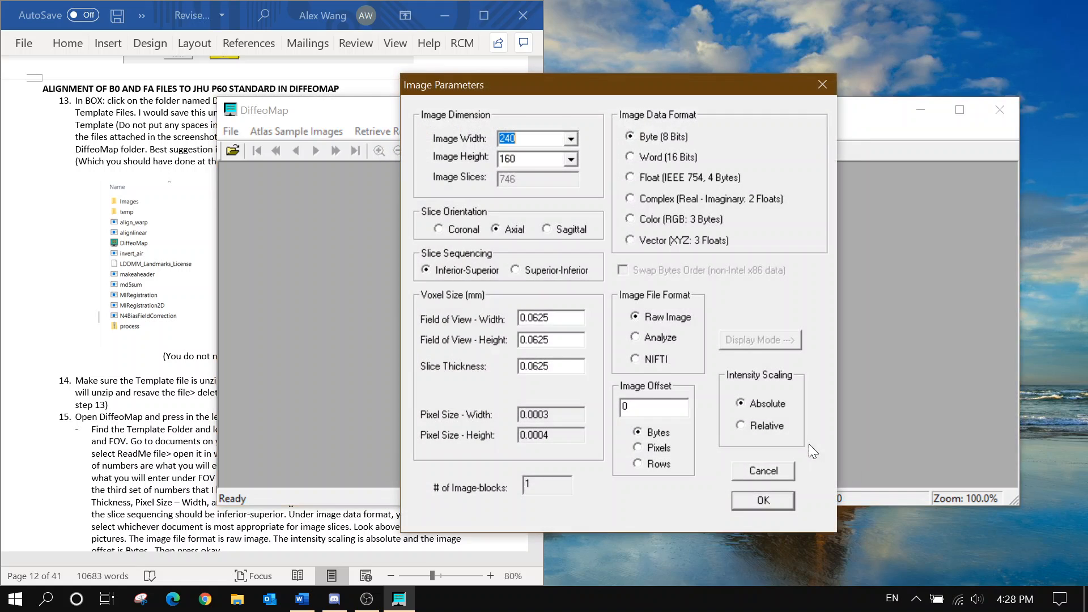
Set the image size to 200 × 128 with Float (IEEE 754) data format
text(200)
key(Tab)
text(128)
click(234, 601)
click(253, 528)
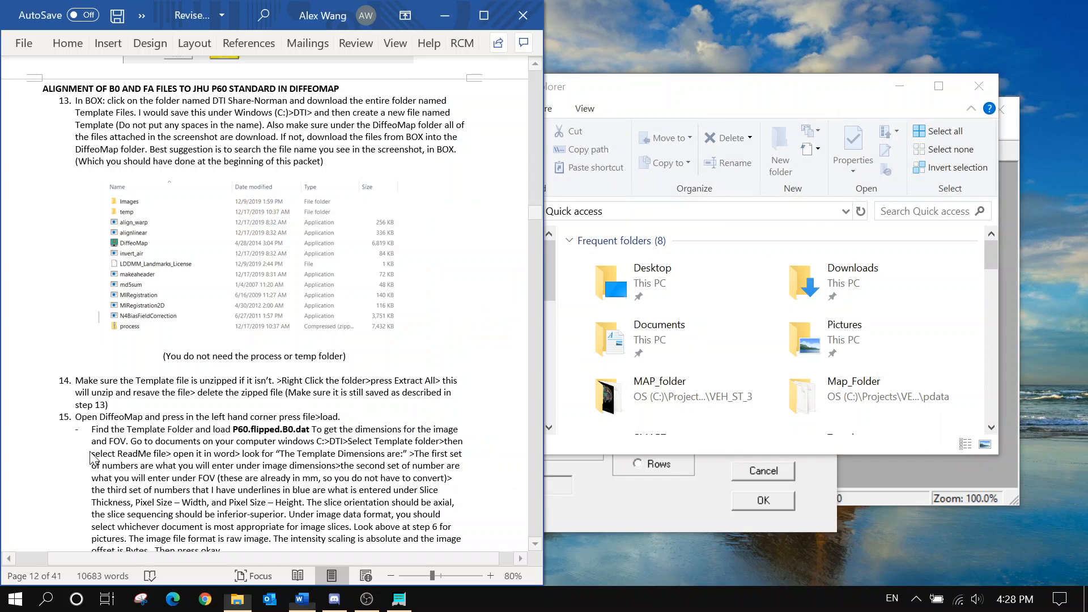
scroll(282, 384, down, 8)
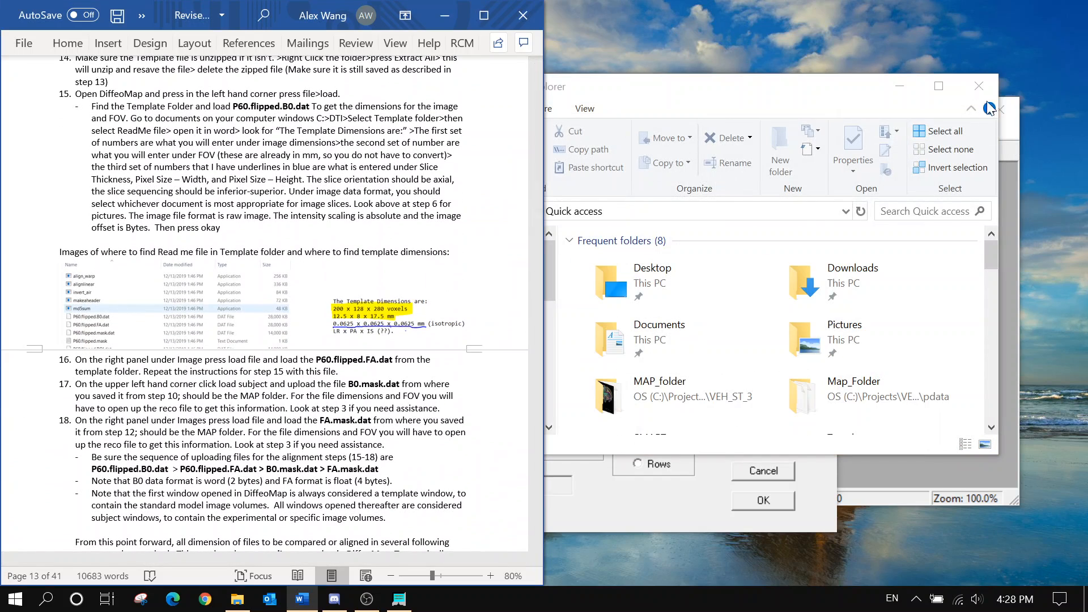
click(978, 86)
click(697, 178)
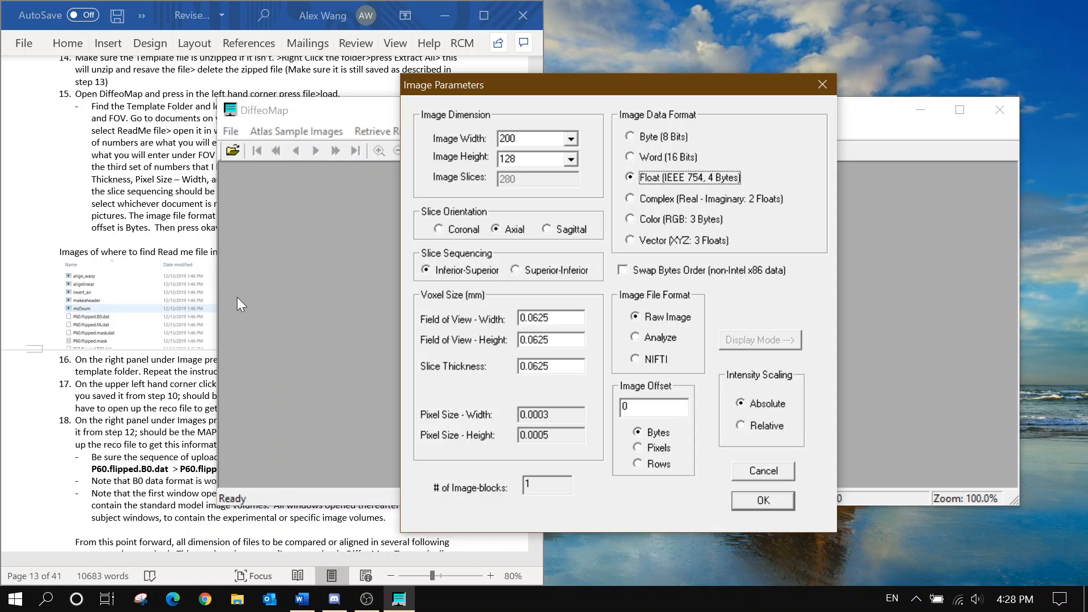
click(195, 300)
click(596, 314)
click(82, 432)
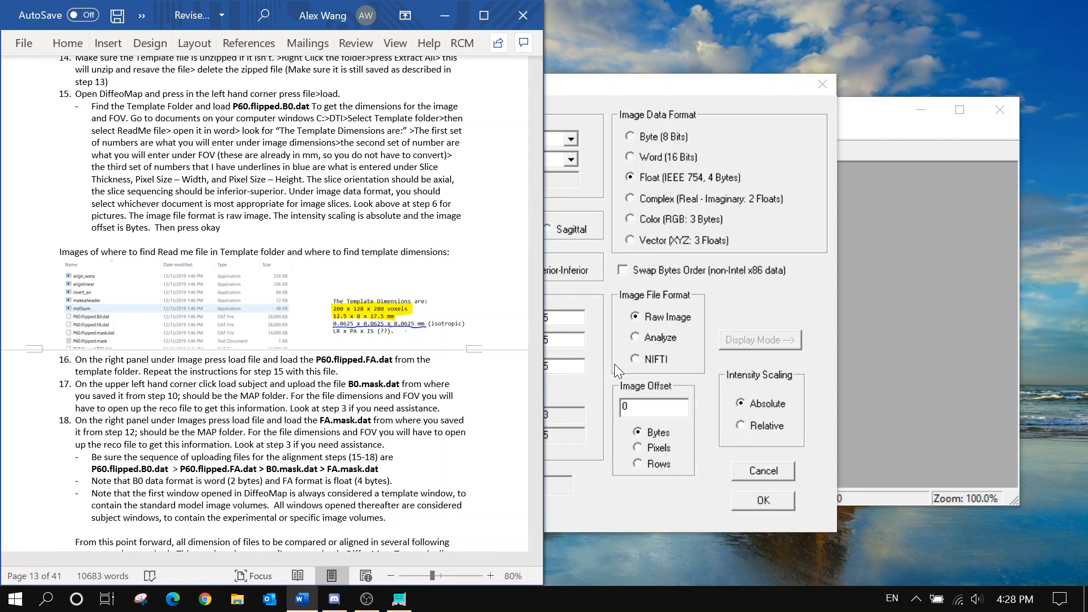
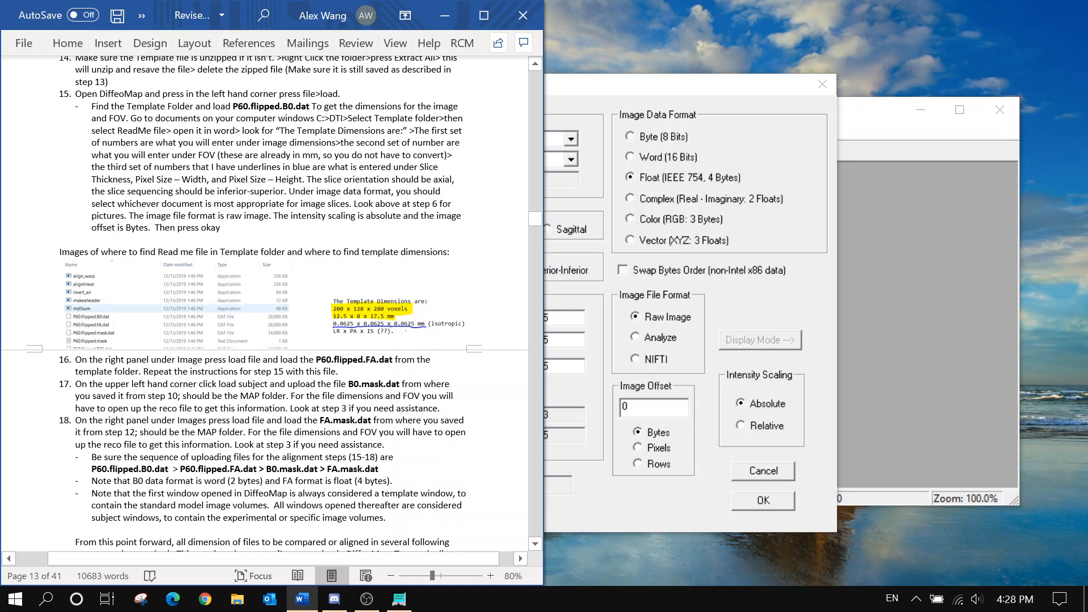
Enter a 12.5 × 8 field of view in the template's Image Parameters
click(596, 199)
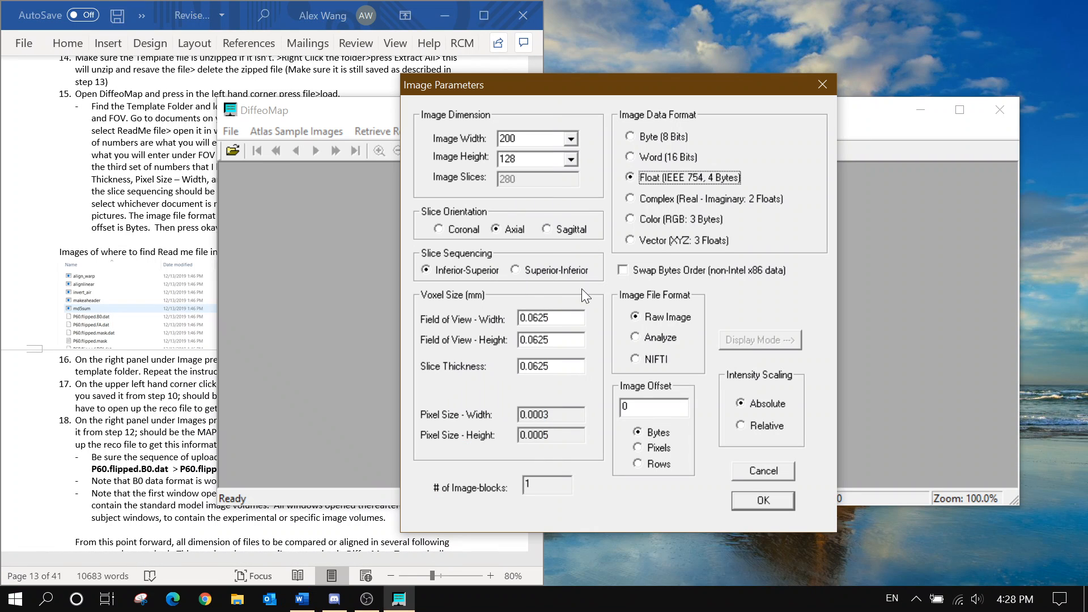
click(129, 280)
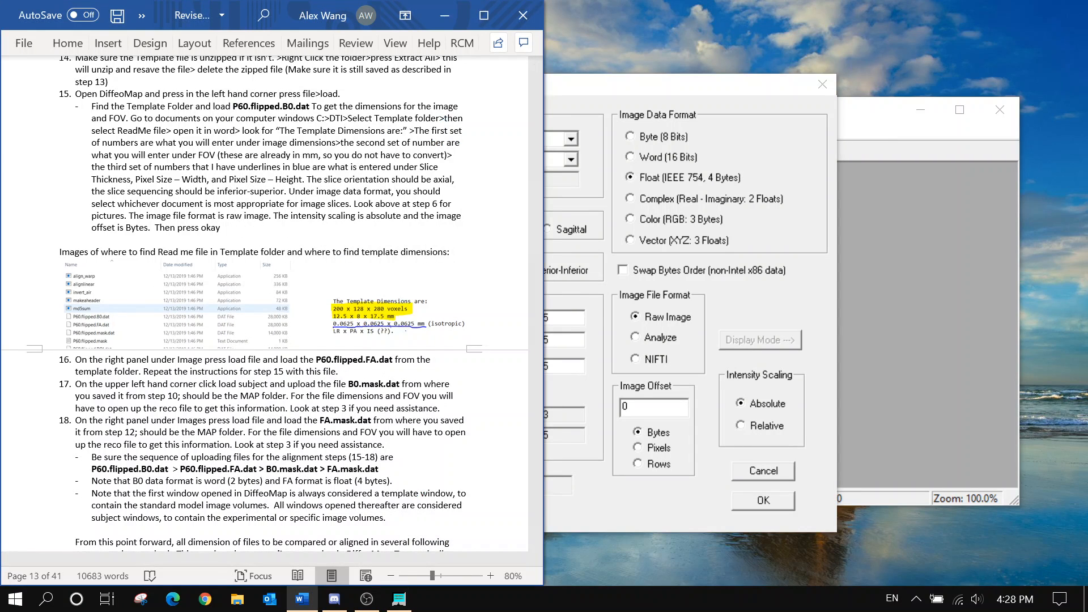
drag(554, 318, 498, 323)
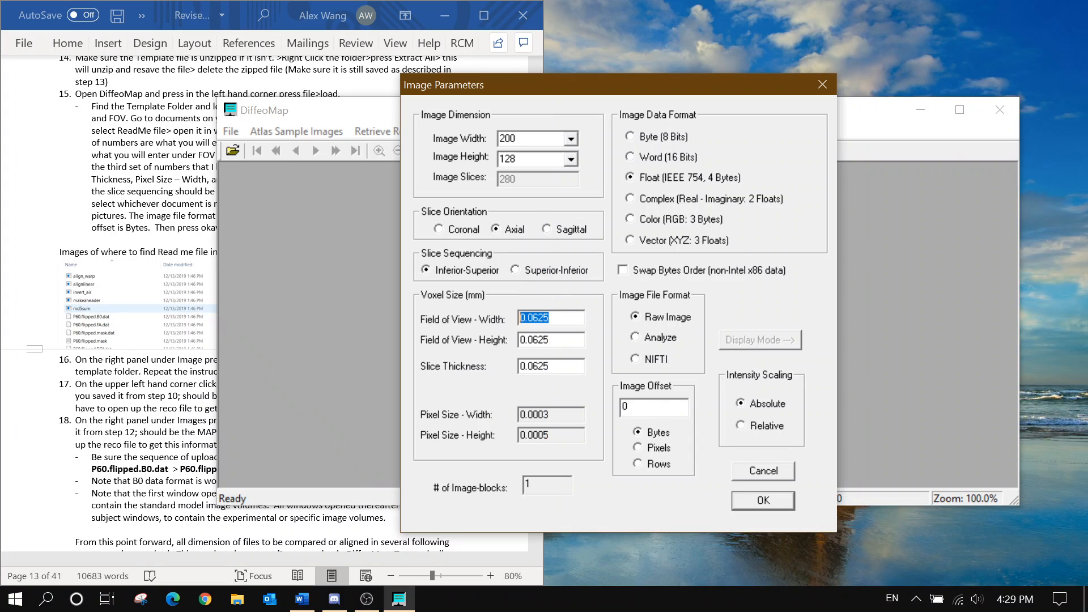
text(12.5)
key(Tab)
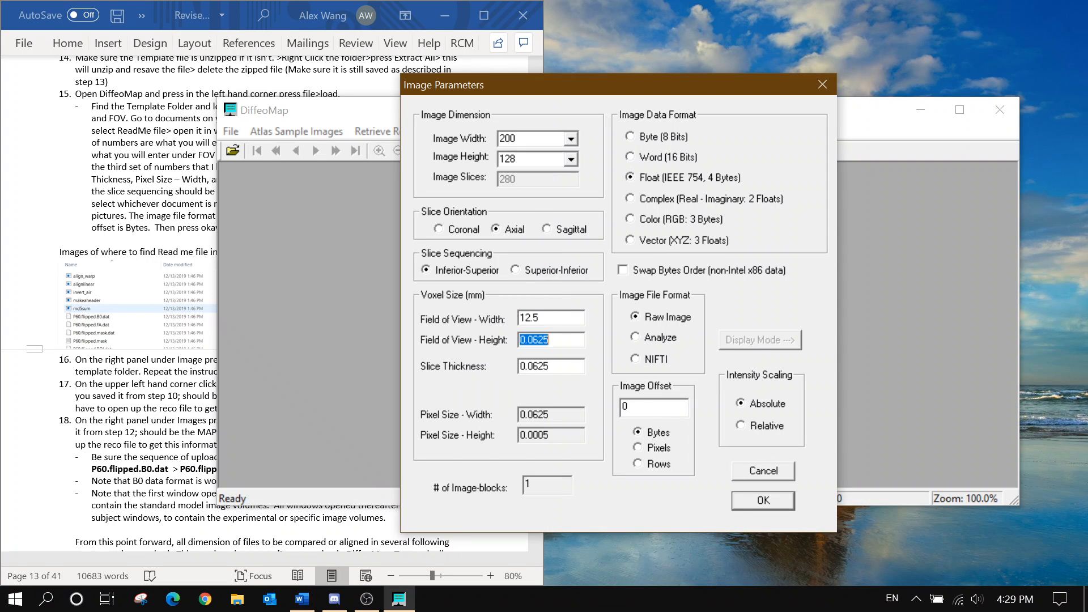
click(190, 381)
click(566, 340)
drag(567, 339, 398, 378)
text(8)
Confirm to load P60.flipped.B0.dat, then move and enlarge the template window to fill the frame
click(211, 419)
click(607, 413)
click(746, 500)
drag(808, 223, 760, 173)
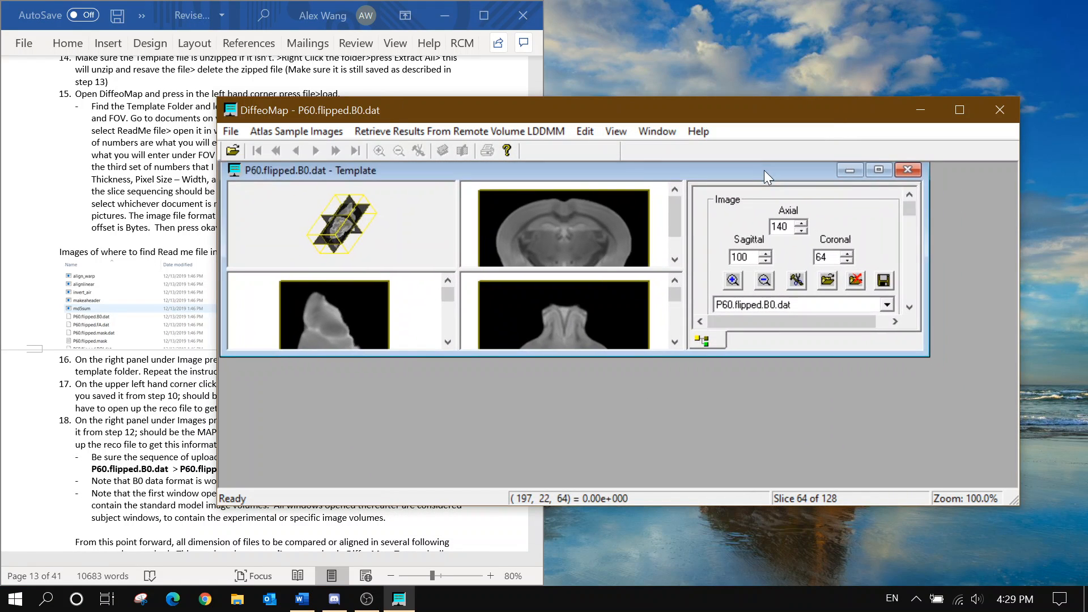
drag(919, 354, 1014, 486)
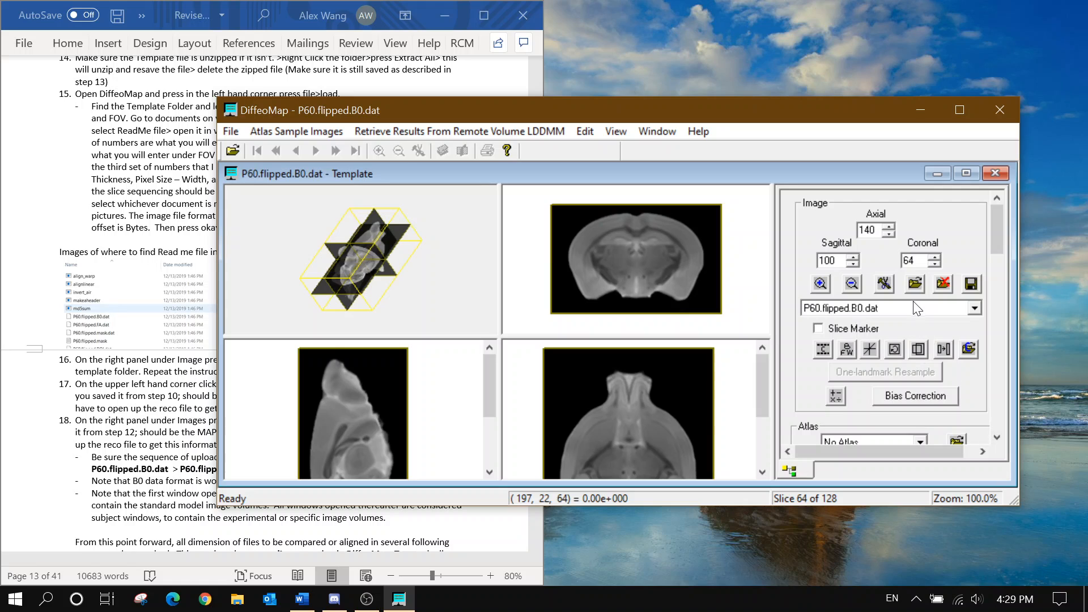
Choose P60.flipped.FA.dat for the template window and open the Template folder's ReadMe notes
click(914, 283)
click(552, 225)
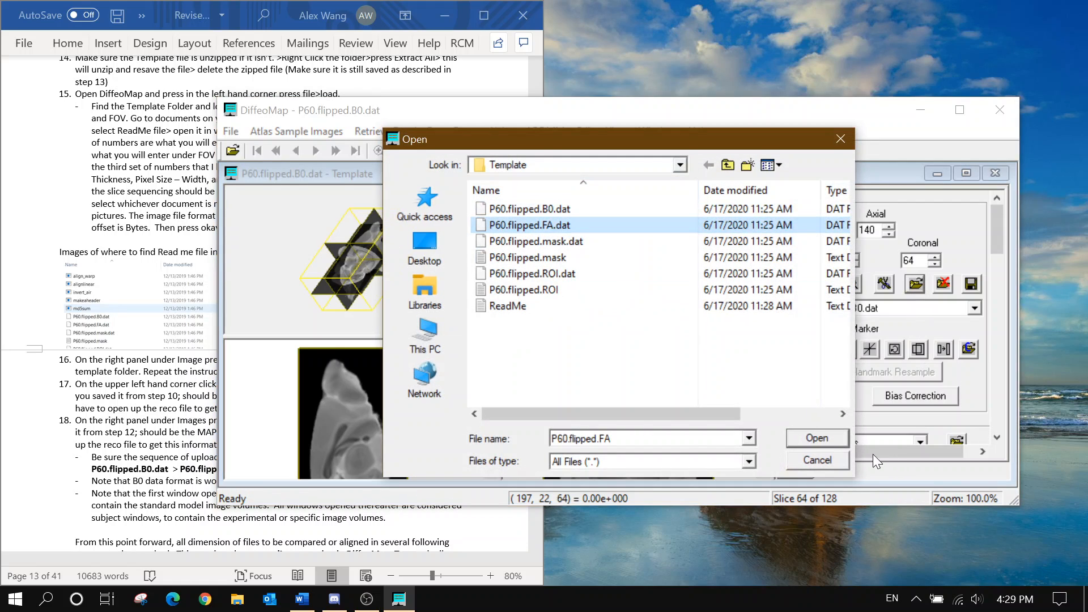
click(837, 439)
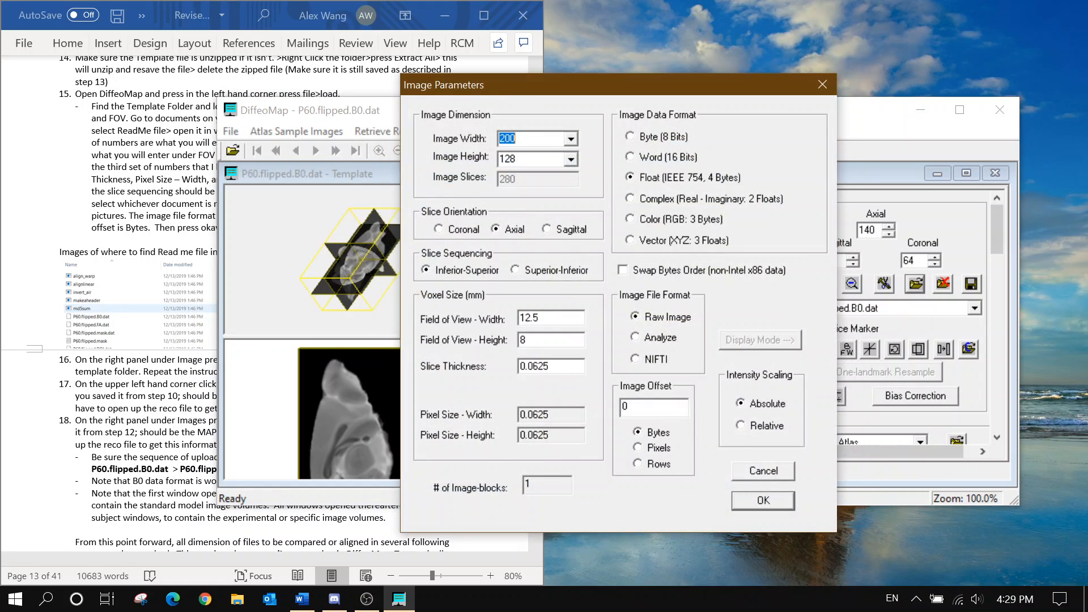
click(147, 320)
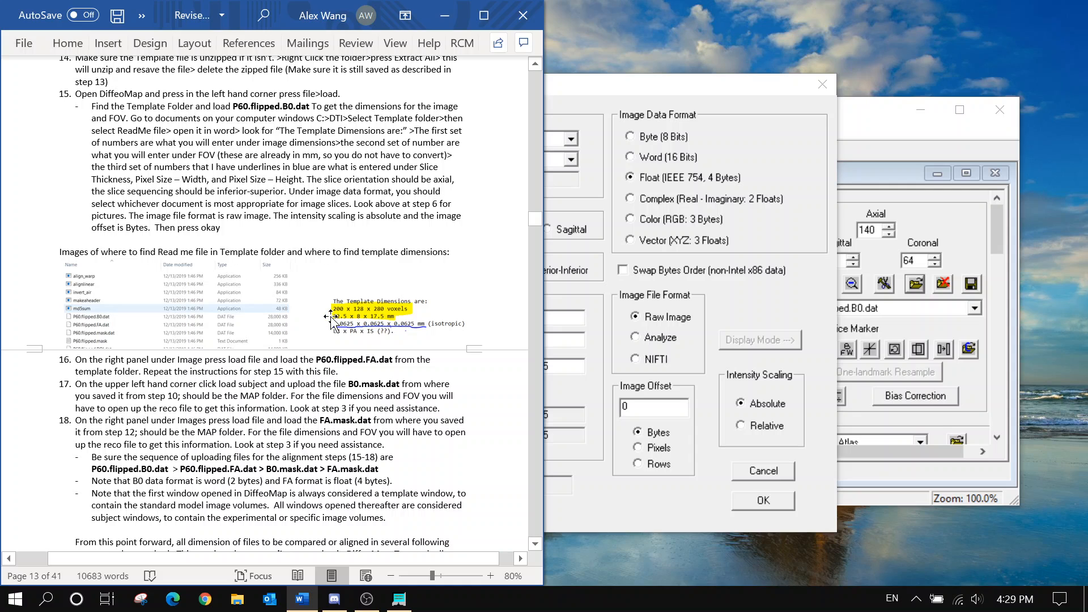
click(237, 599)
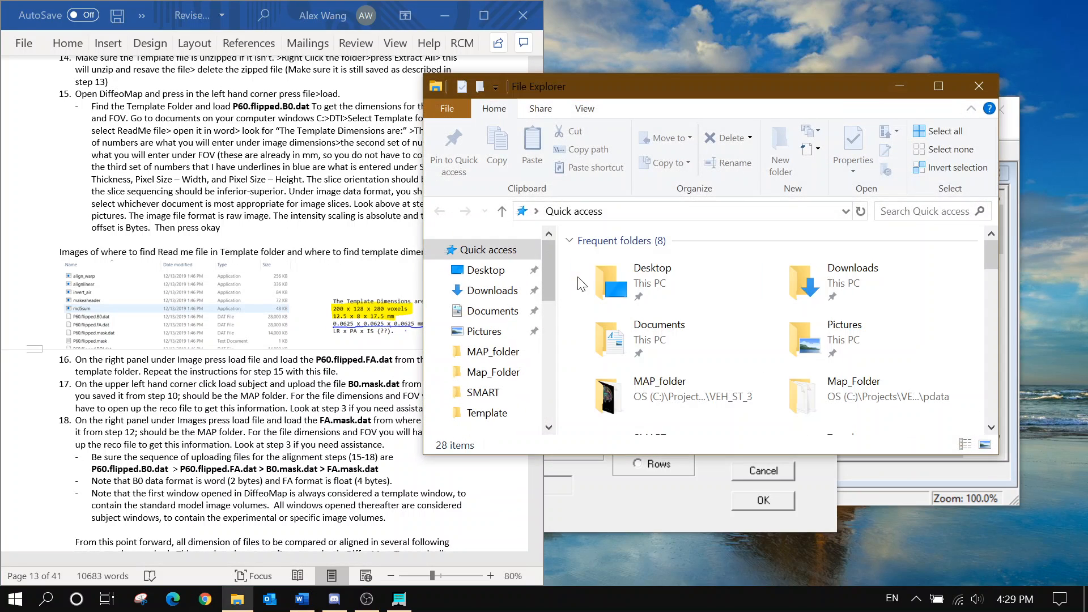
click(474, 413)
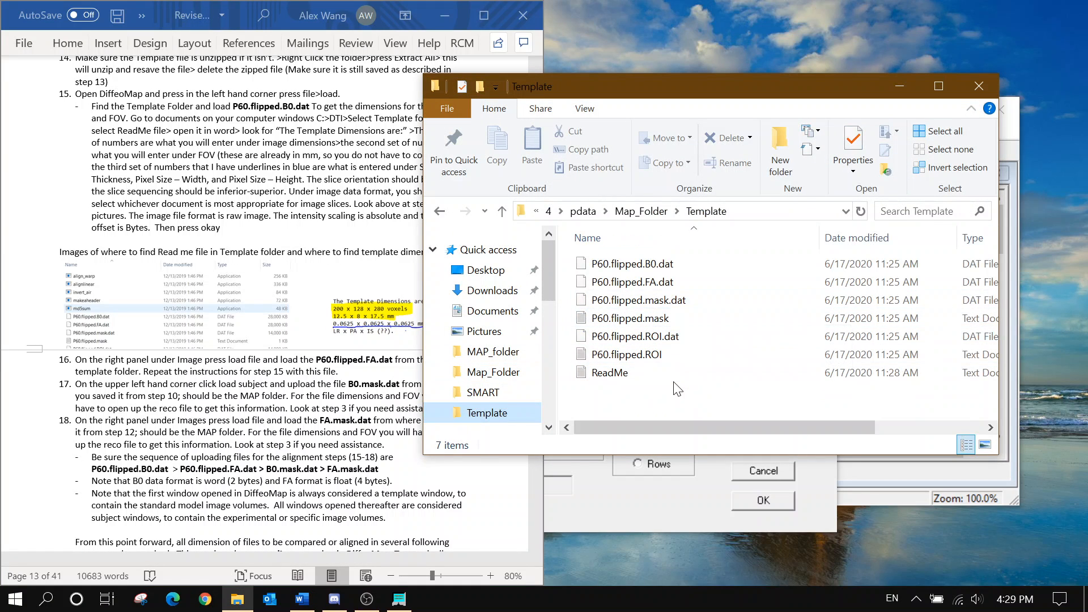
click(670, 379)
double_click(669, 379)
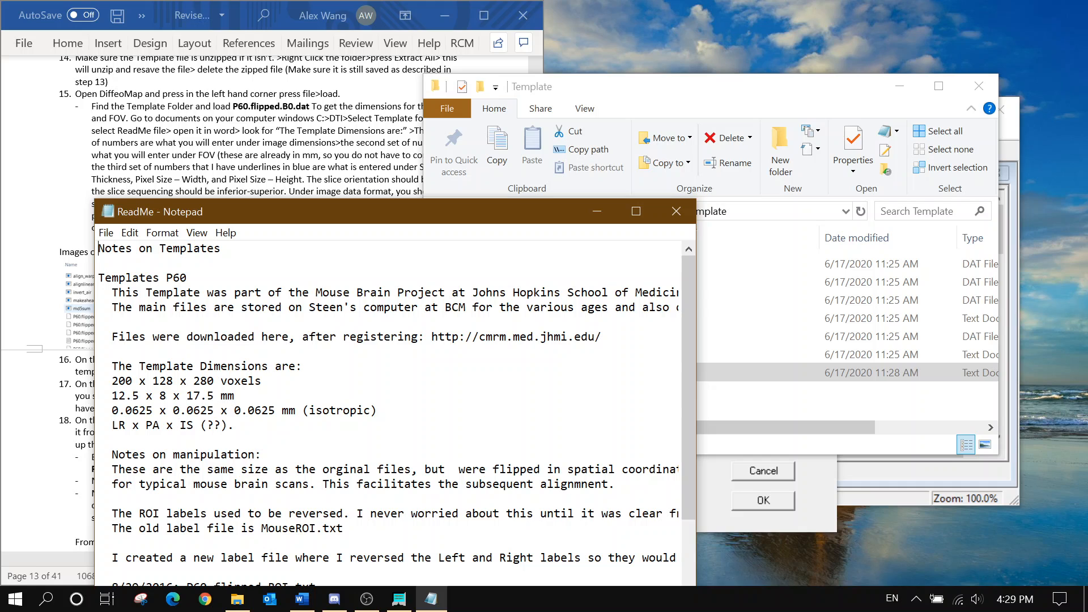
Check the ReadMe dimensions and load the FA volume with a 12.5 × 8 field of view
drag(111, 381, 262, 381)
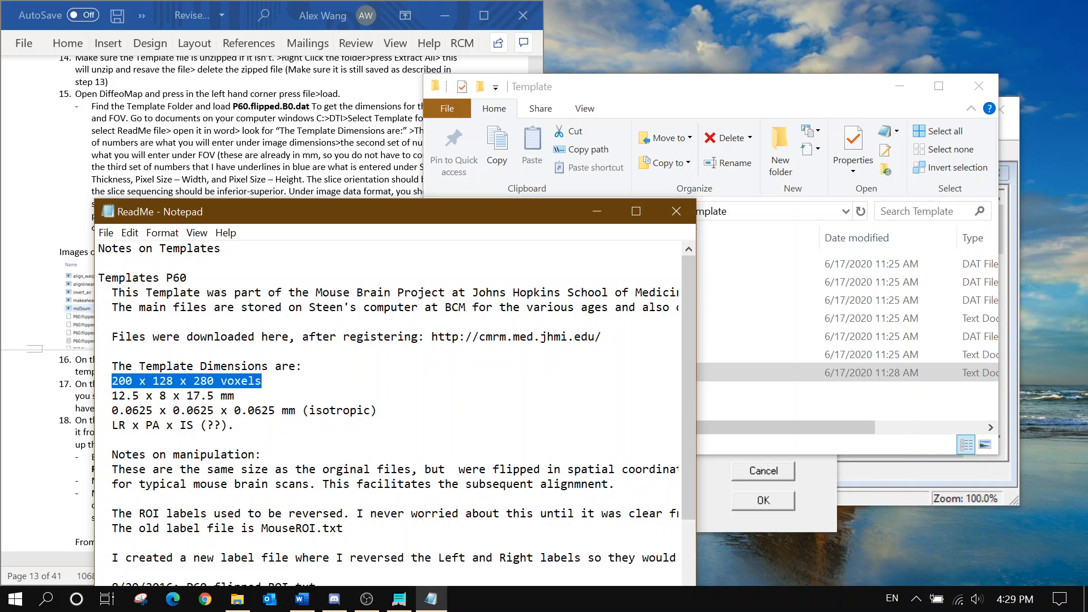
click(391, 594)
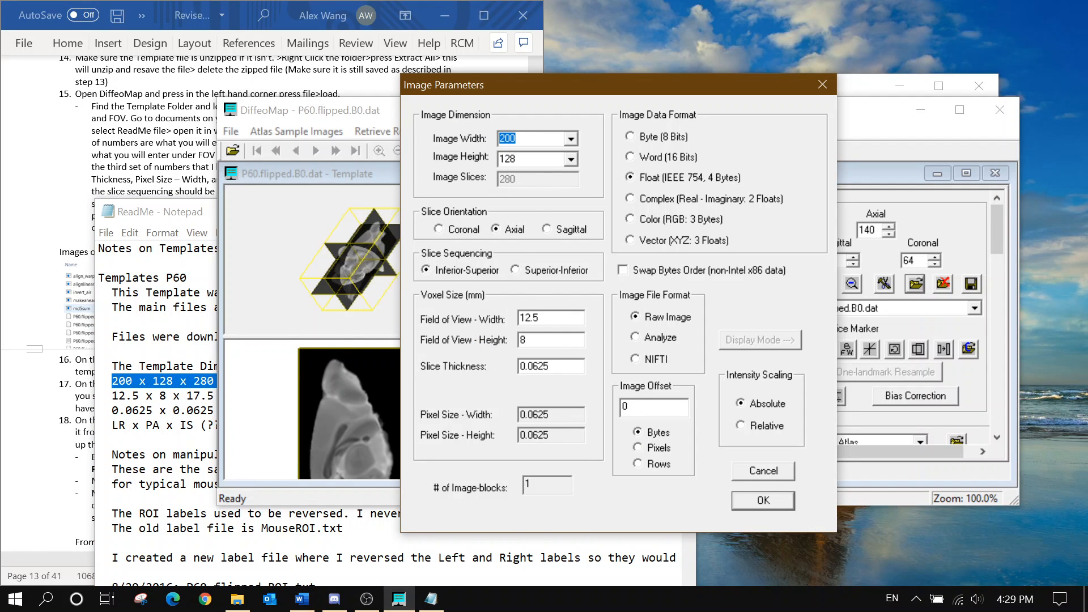
click(430, 598)
drag(112, 396, 166, 395)
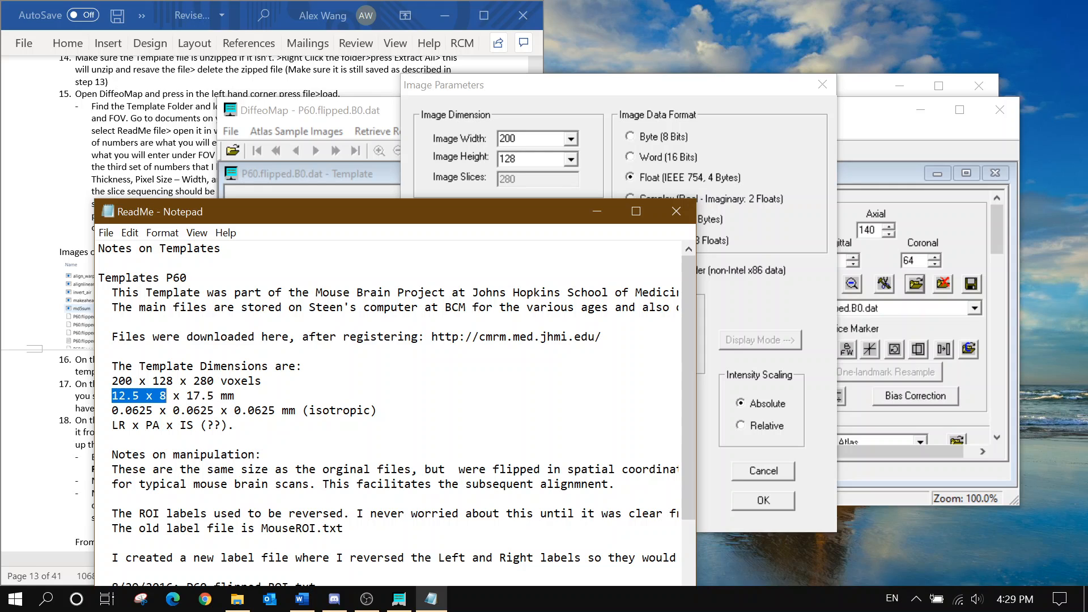
click(764, 278)
click(527, 340)
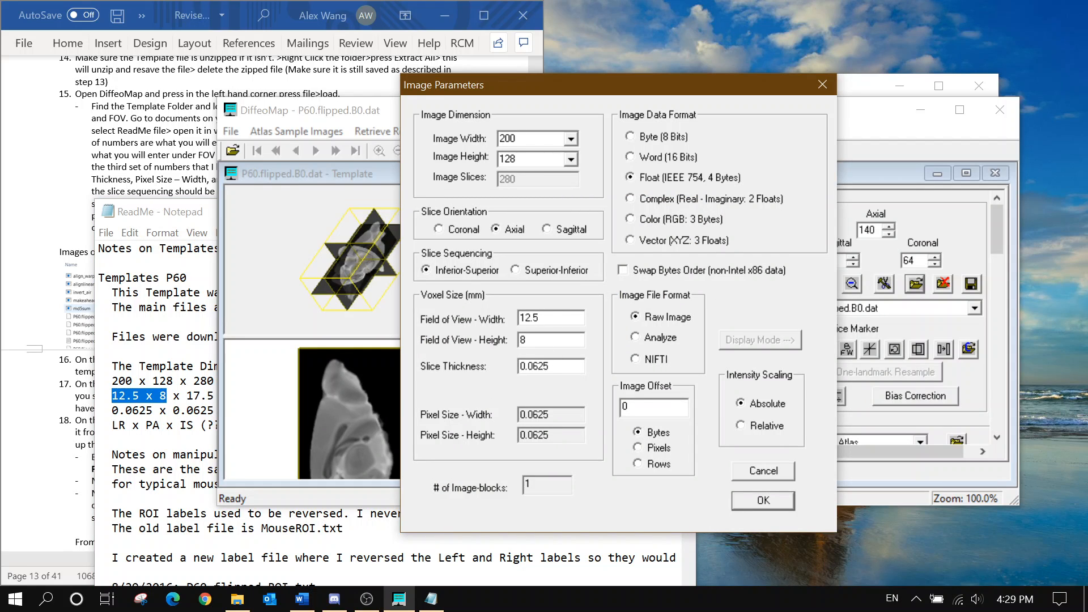
drag(112, 410, 147, 410)
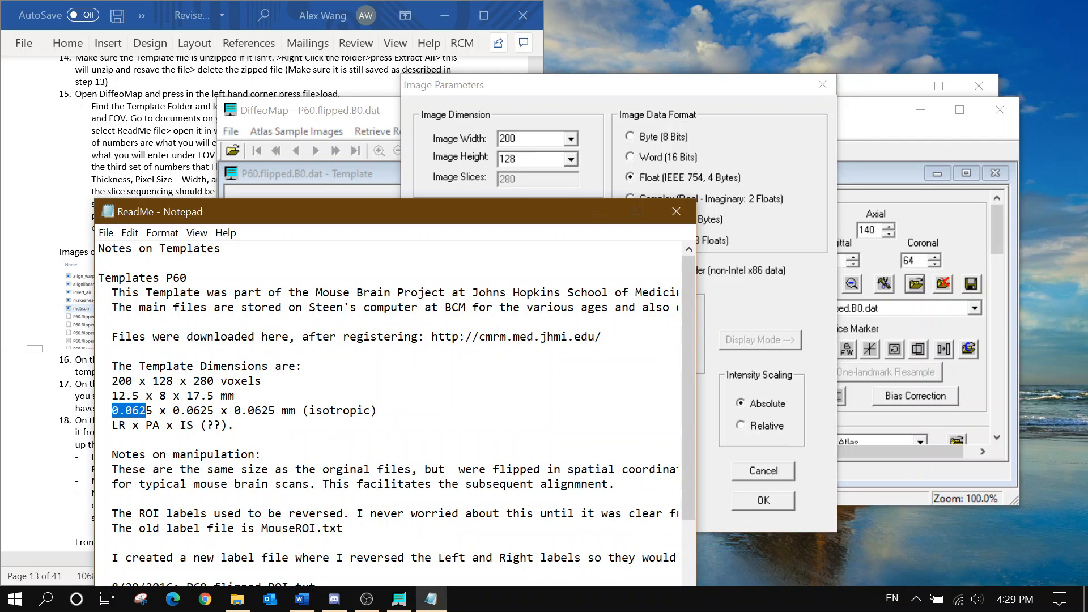
click(776, 297)
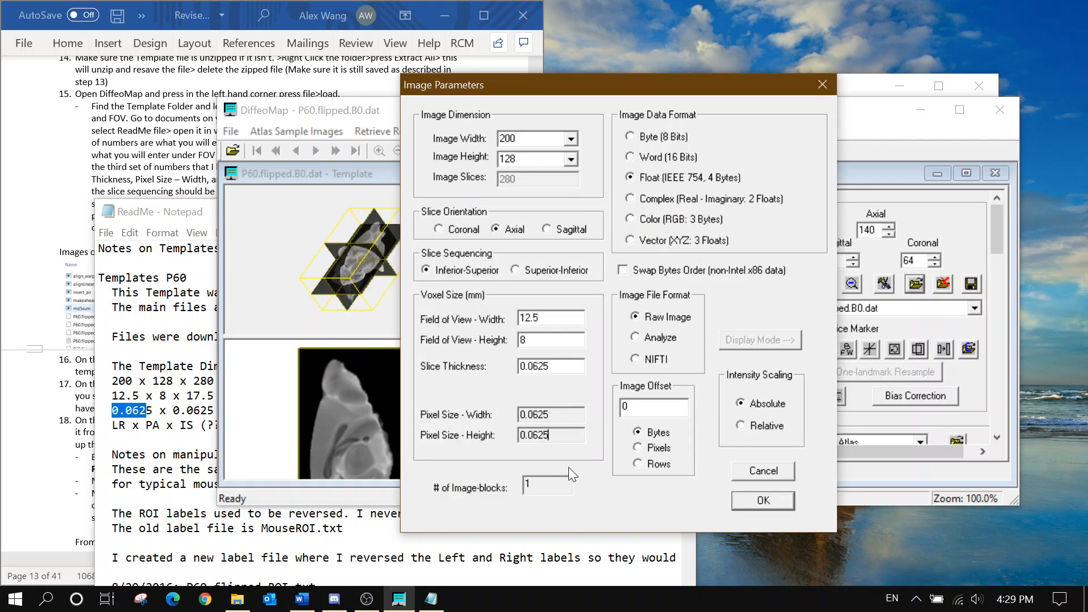
click(759, 495)
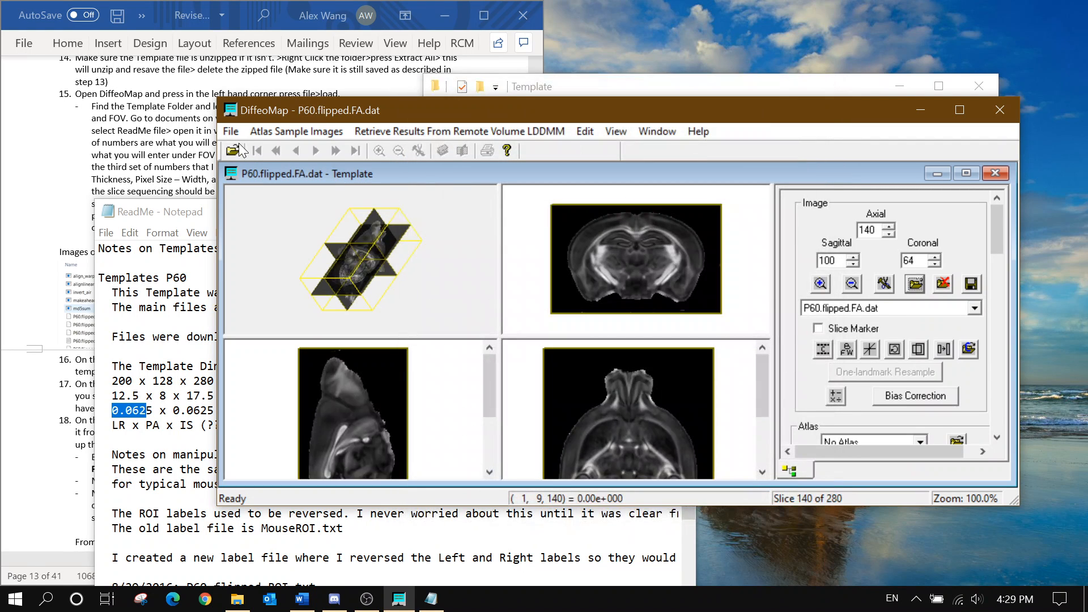
Close the ReadMe notes and open B0.mask.dat from Map_Folder as the subject
click(192, 219)
click(671, 214)
drag(600, 119, 662, 130)
scroll(114, 378, down, 3)
scroll(116, 383, down, 3)
click(294, 141)
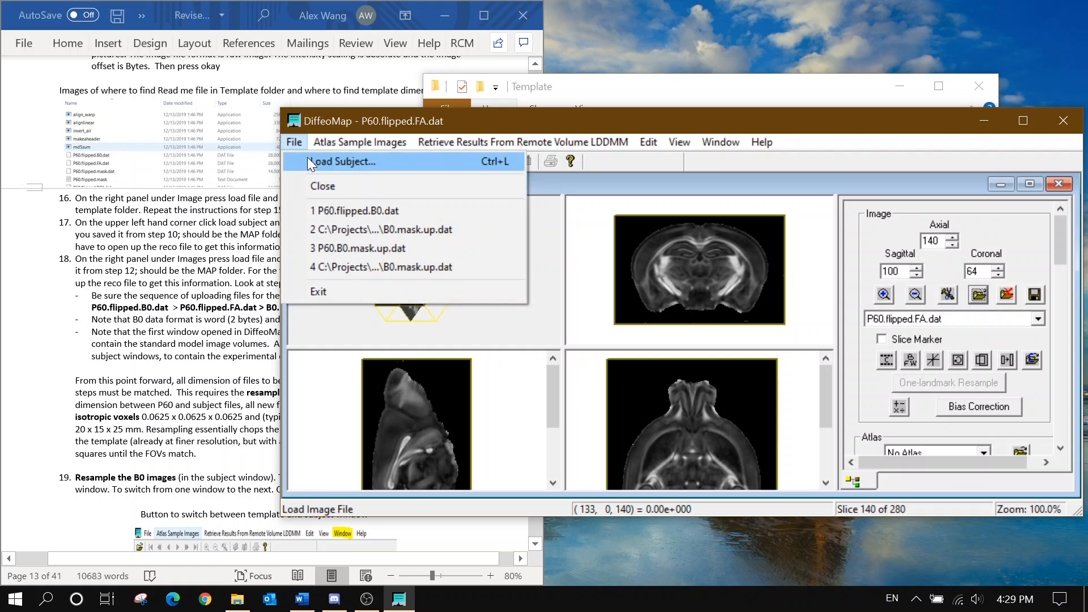
click(323, 153)
click(646, 177)
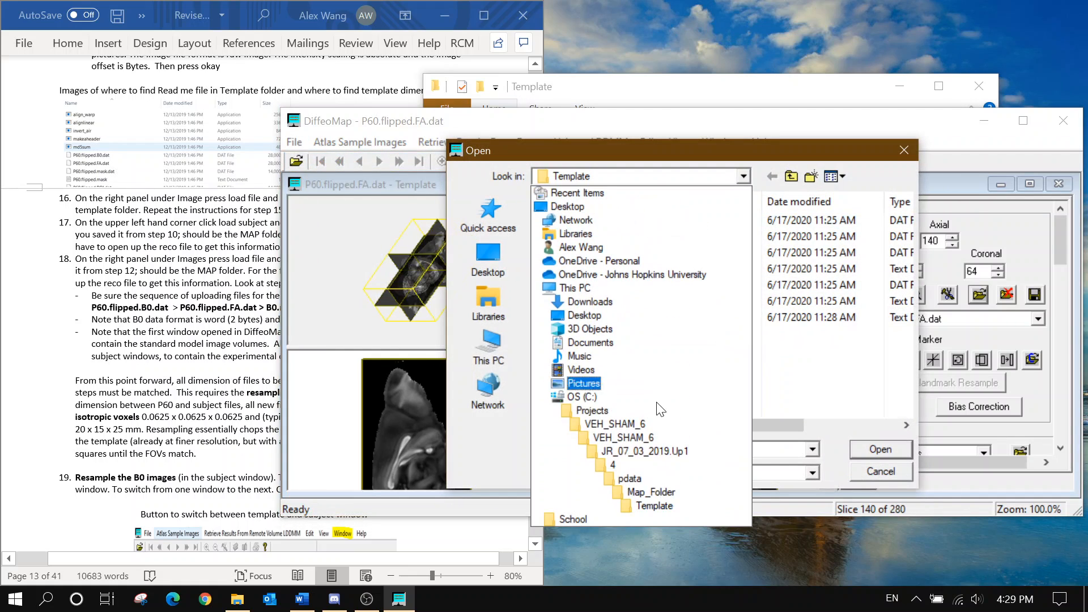
click(651, 493)
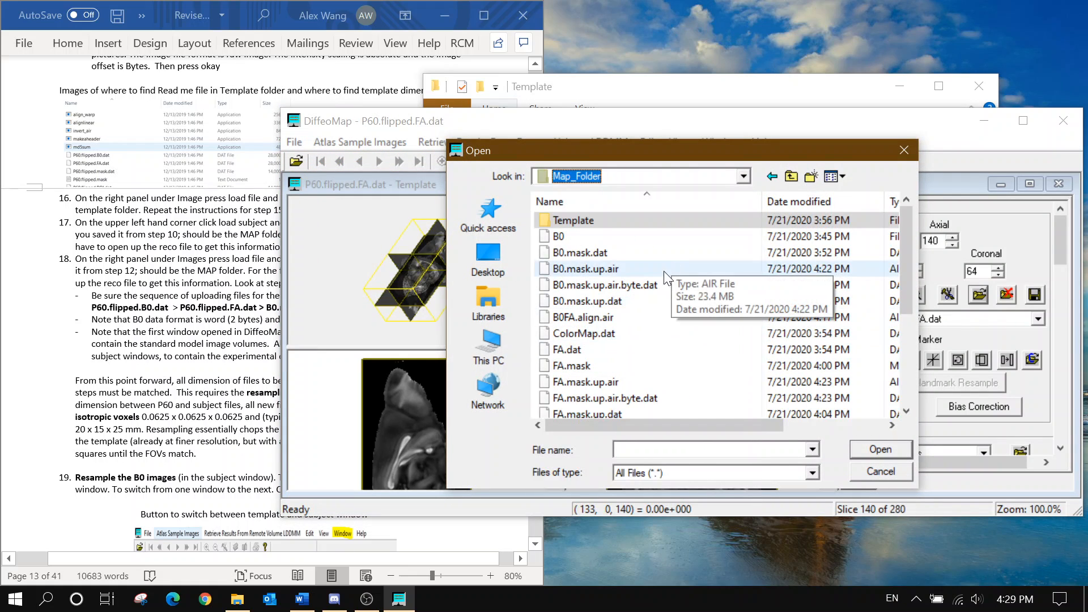
click(204, 382)
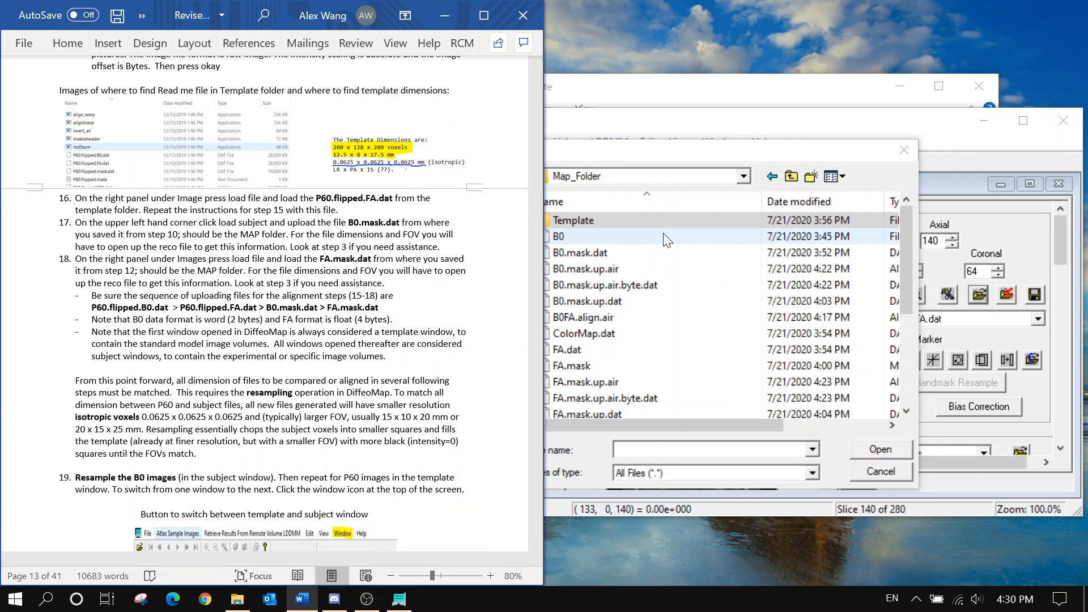
click(661, 252)
click(857, 449)
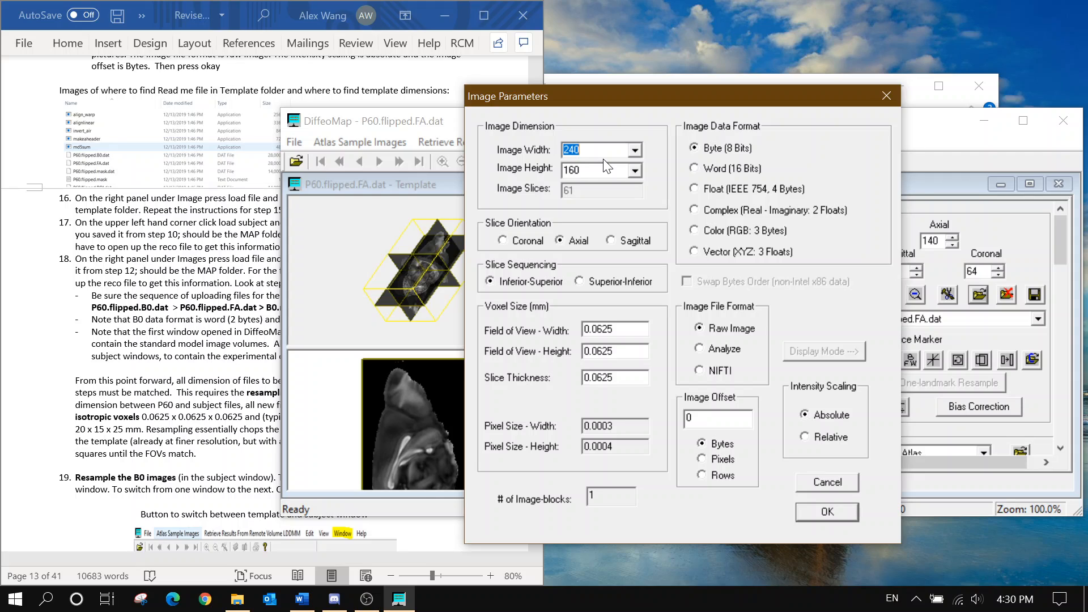
Set 128 × 96 size, Word (16 Bits), 15 × 10 field of view, 0.020 slice thickness
text(128)
key(Tab)
text(96)
click(718, 169)
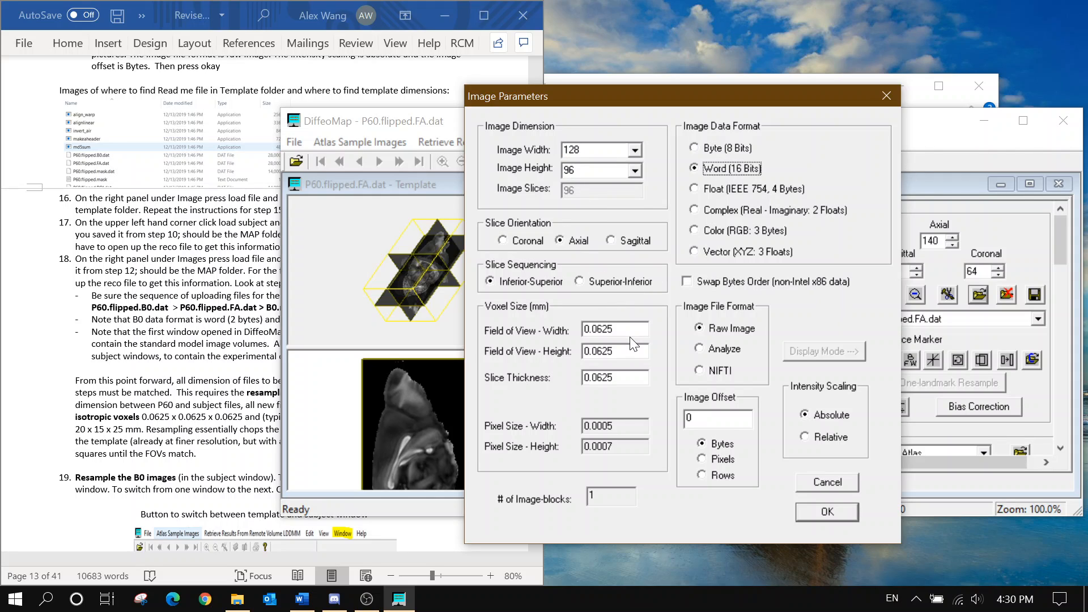
double_click(615, 329)
text(15)
click(621, 351)
drag(620, 351, 463, 354)
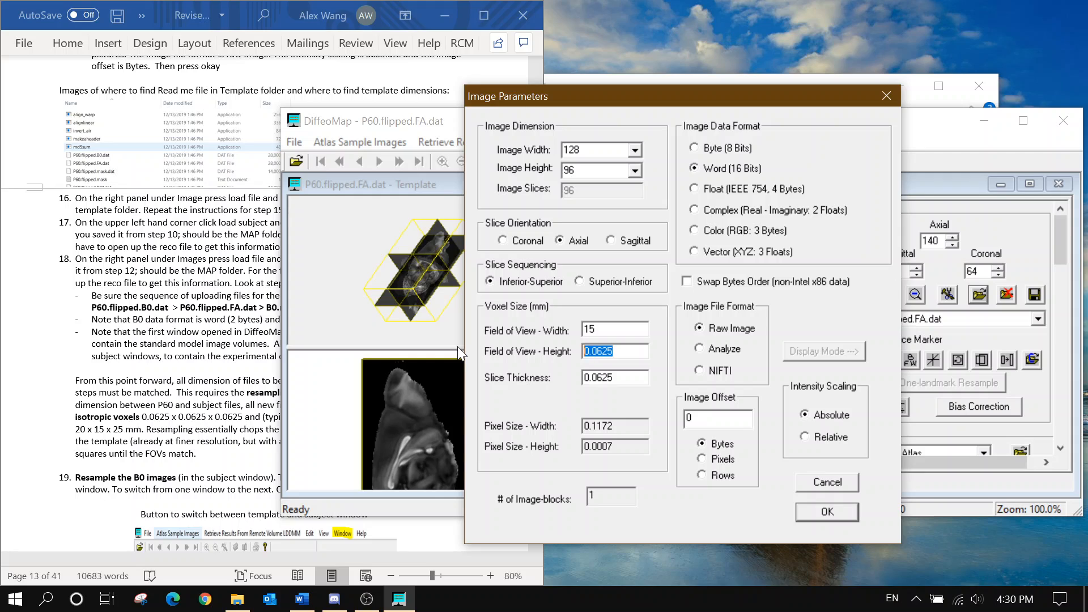
text(10)
key(Tab)
text(0.0)
text(208333)
click(814, 513)
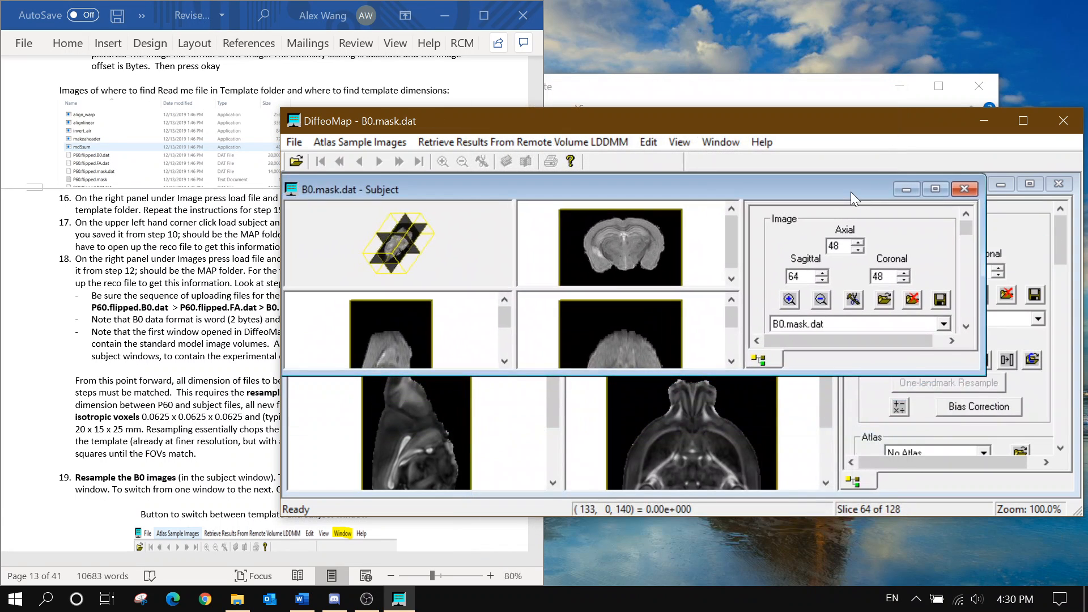
Enlarge the subject window and open FA.mask, completing the file name with .mask
drag(984, 372, 1073, 494)
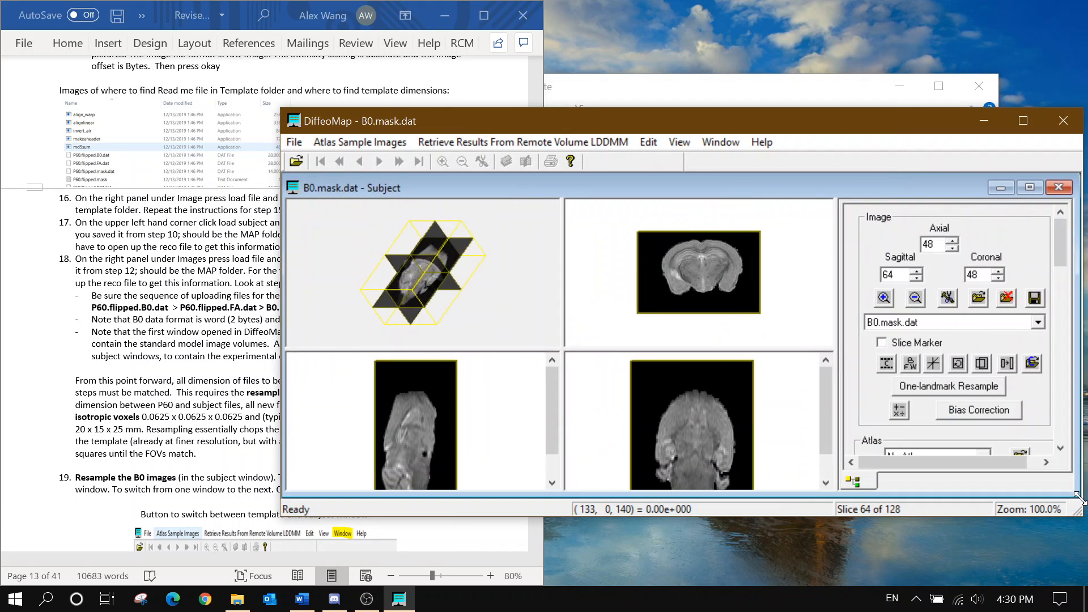
click(978, 299)
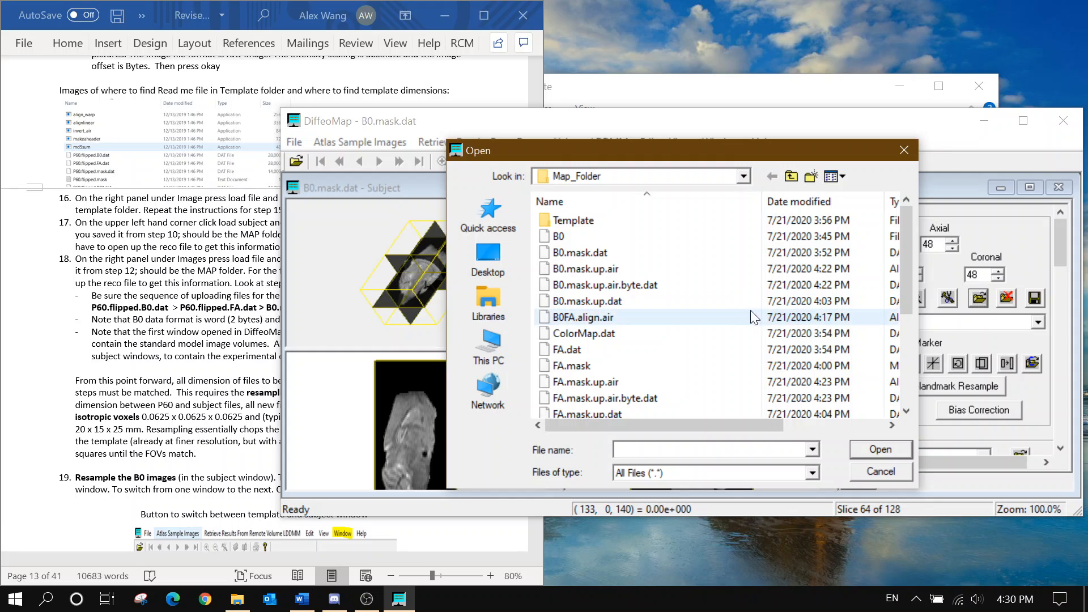
click(688, 369)
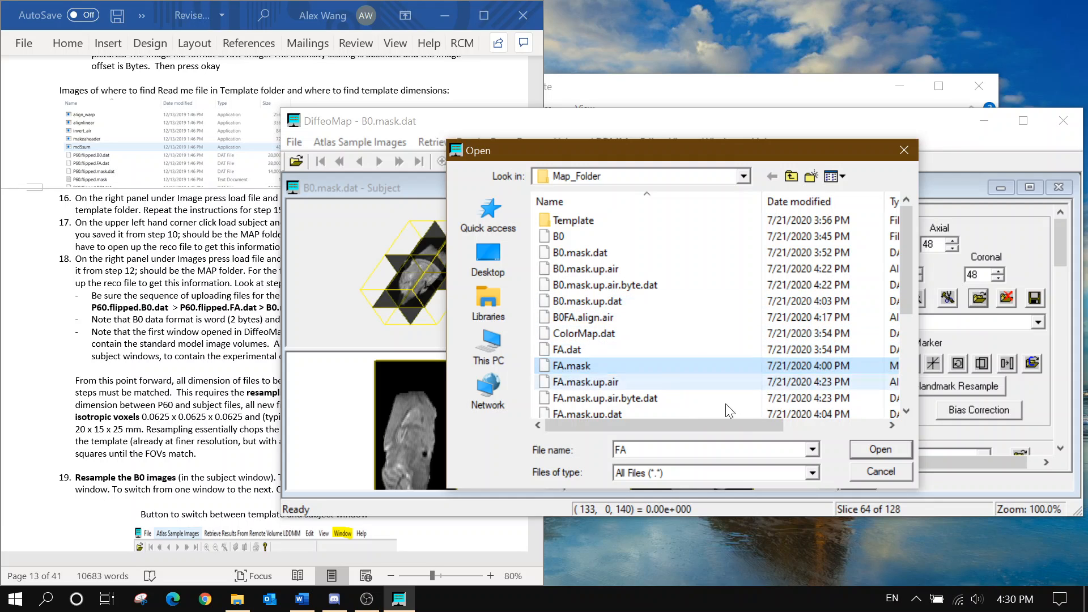
click(646, 381)
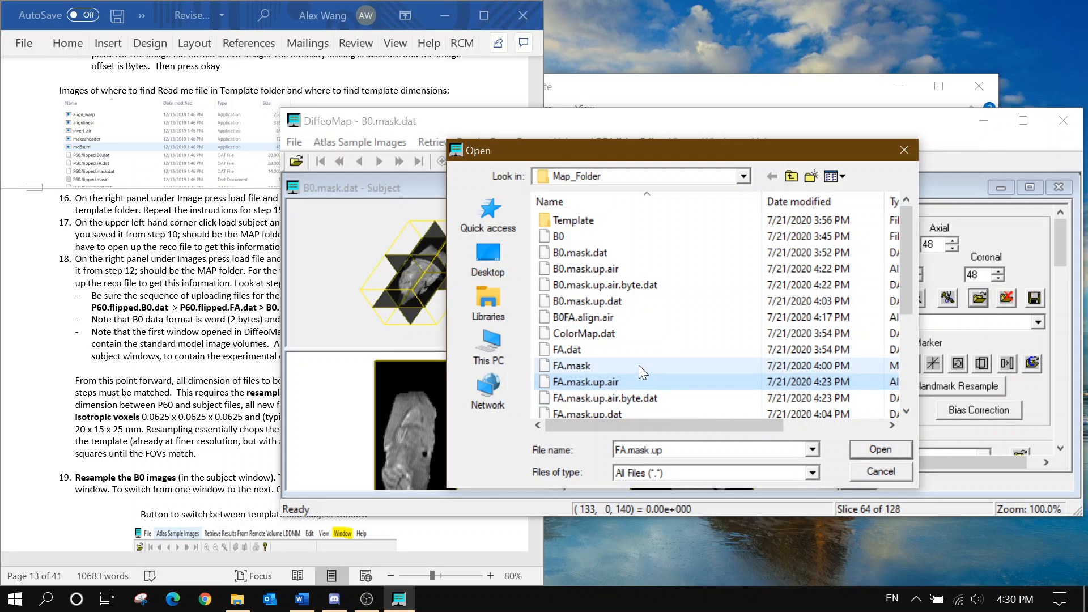
click(639, 367)
click(811, 449)
click(811, 449)
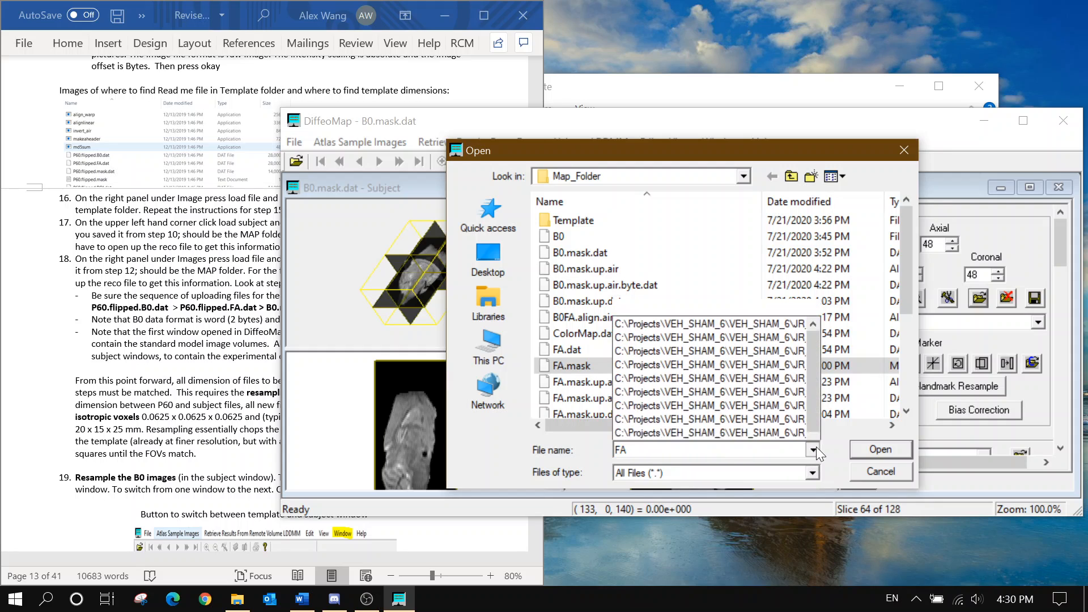
key(Escape)
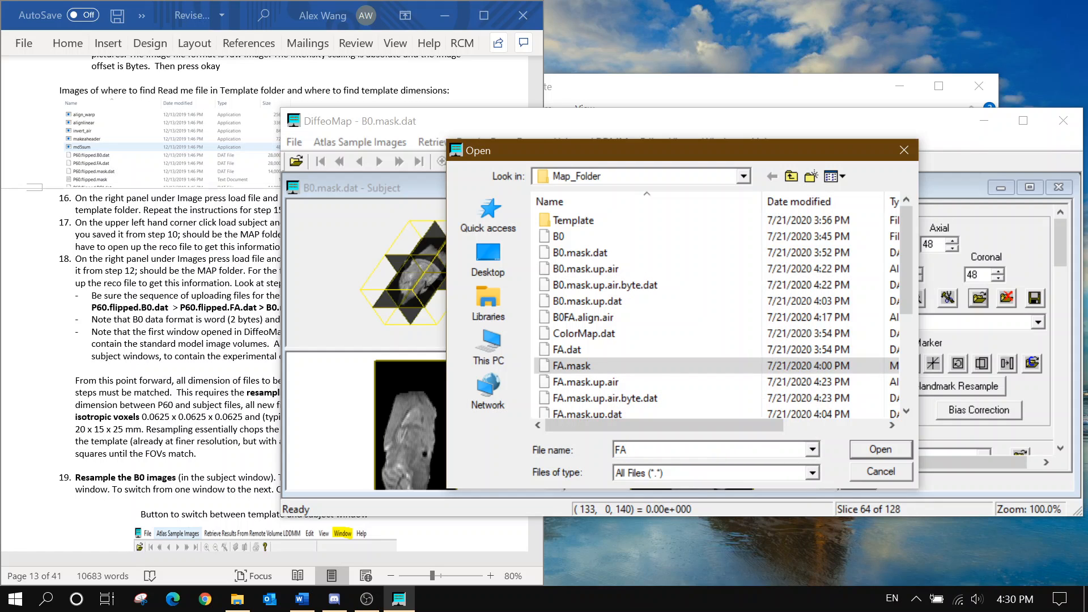
text(.mask)
key(Return)
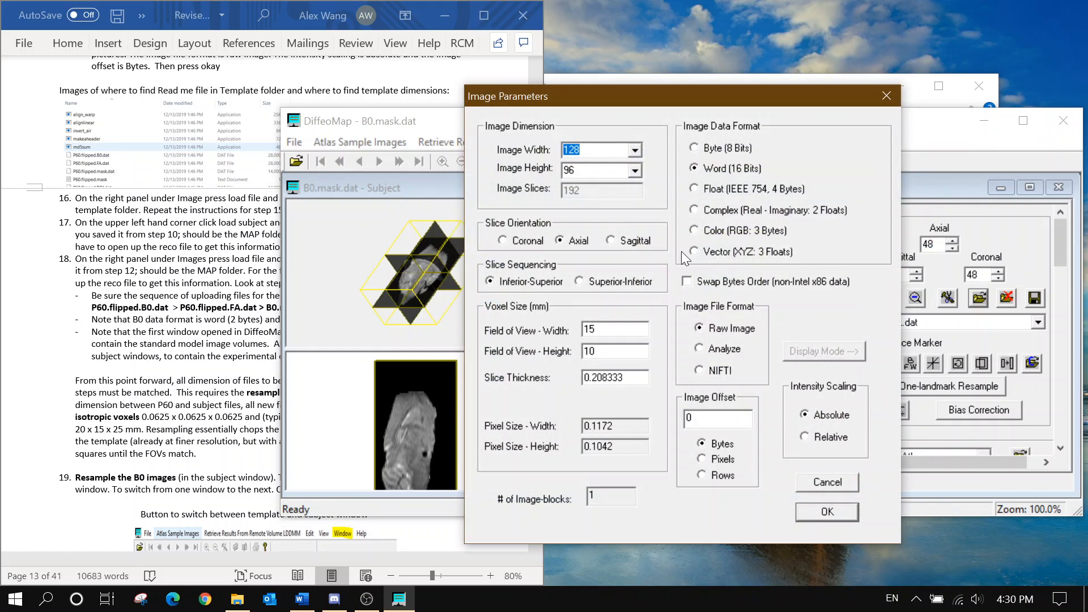
Load FA.mask as Float (4 Bytes) and switch between B0.mask.dat and FA.mask in the dropdown
click(706, 188)
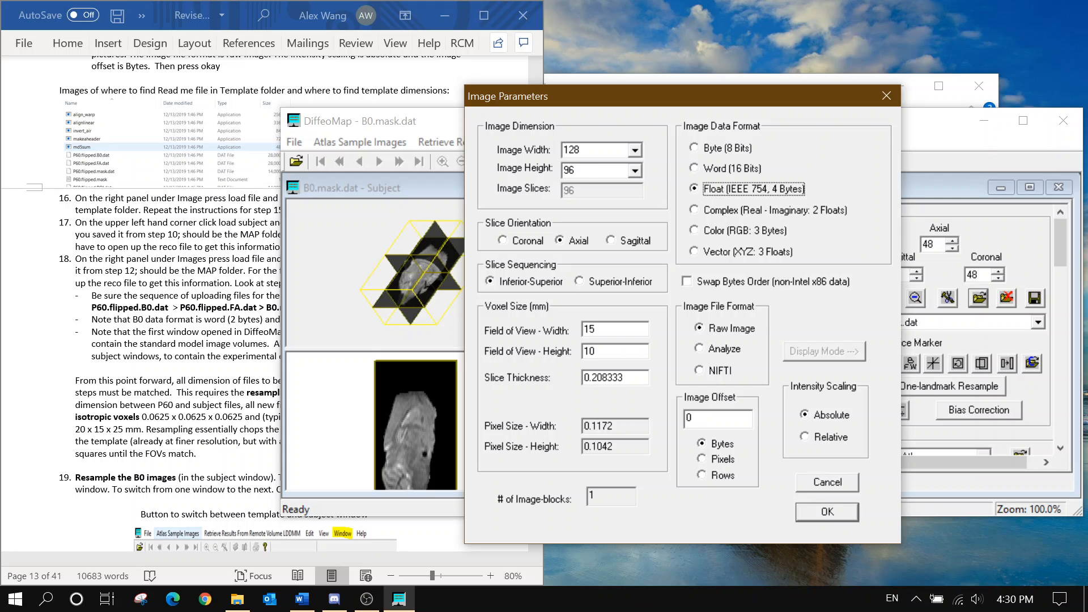
click(846, 511)
click(936, 324)
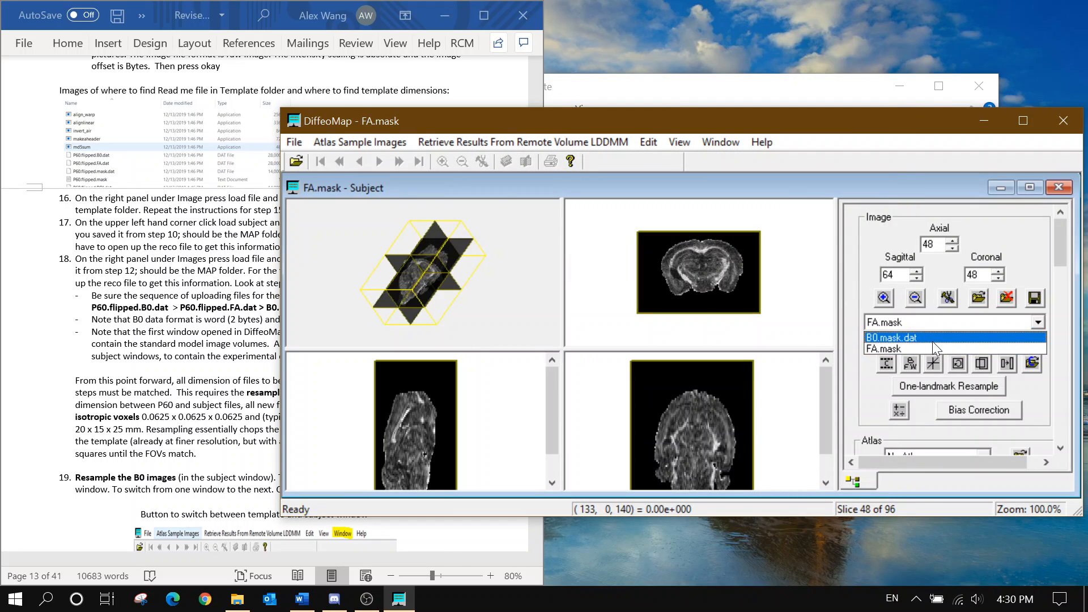
click(933, 339)
click(935, 323)
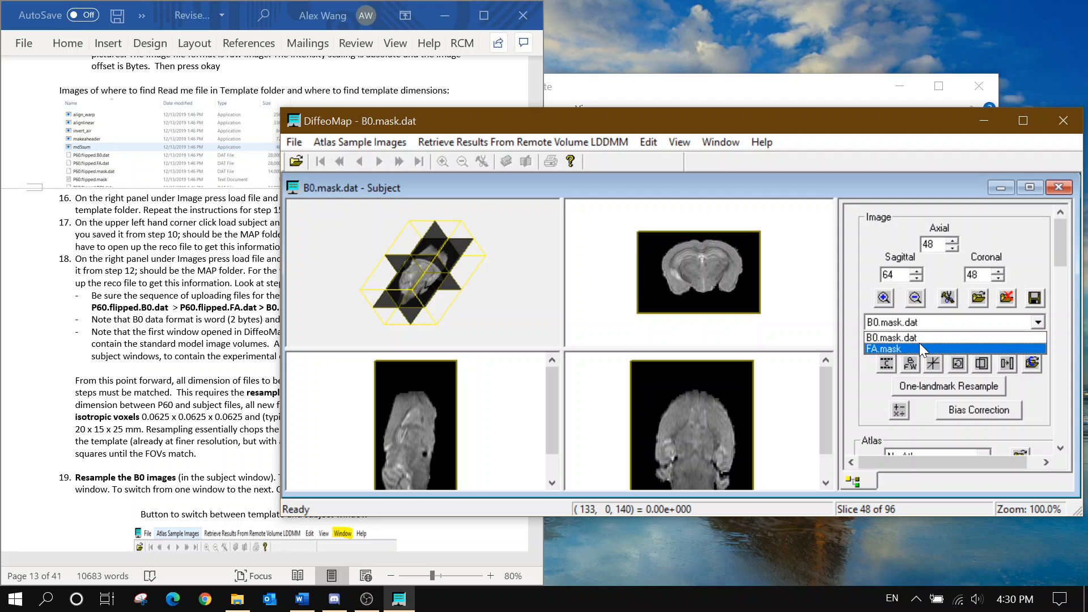
click(920, 348)
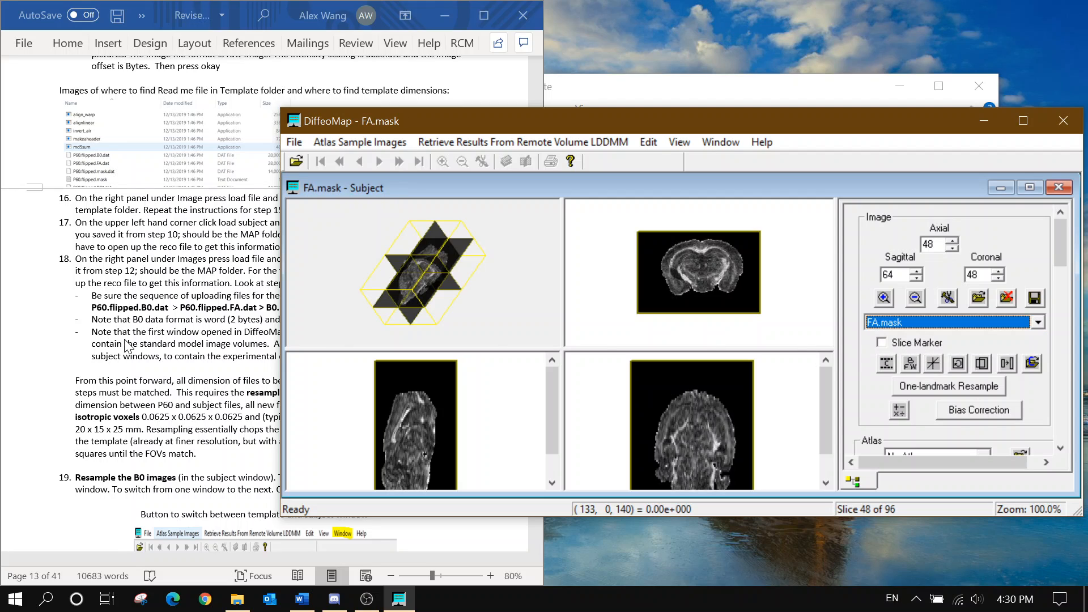
Start loading FA.mask into the subject window again, then cancel
click(145, 350)
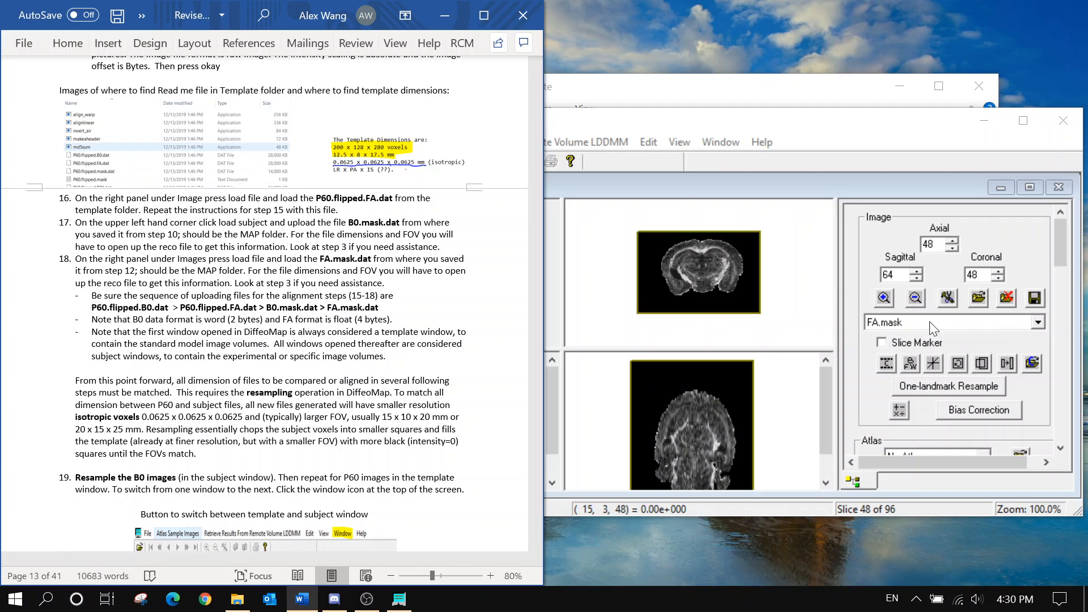
click(979, 297)
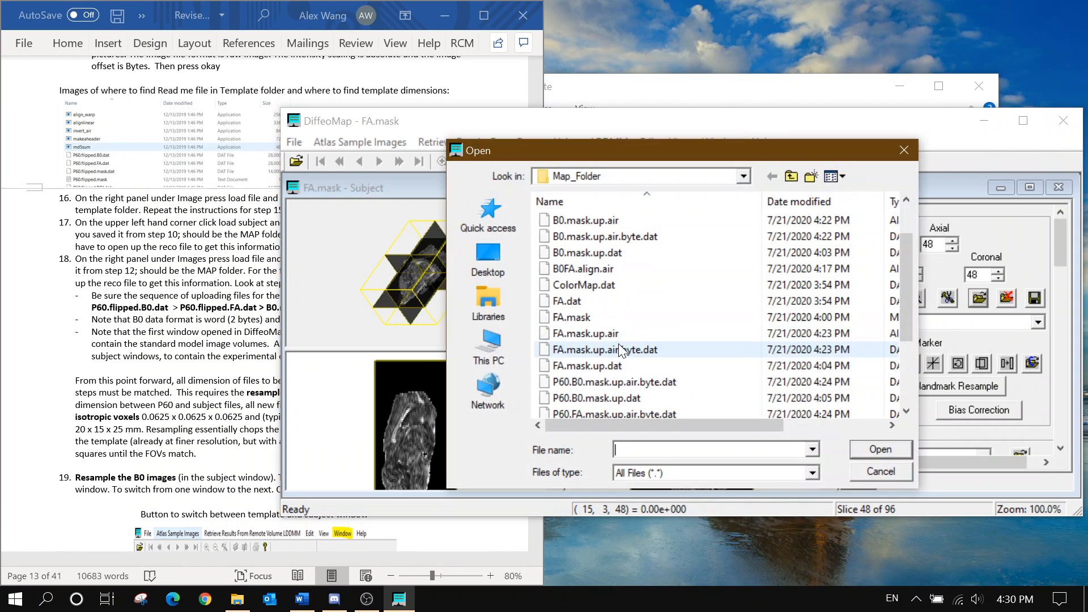
click(620, 318)
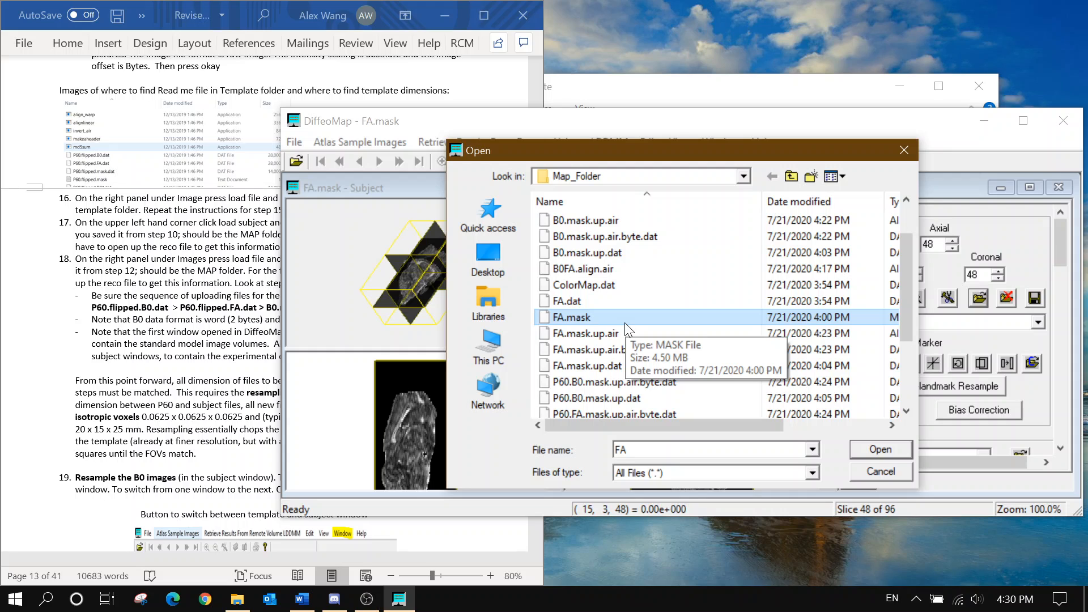
scroll(628, 330, up, 1)
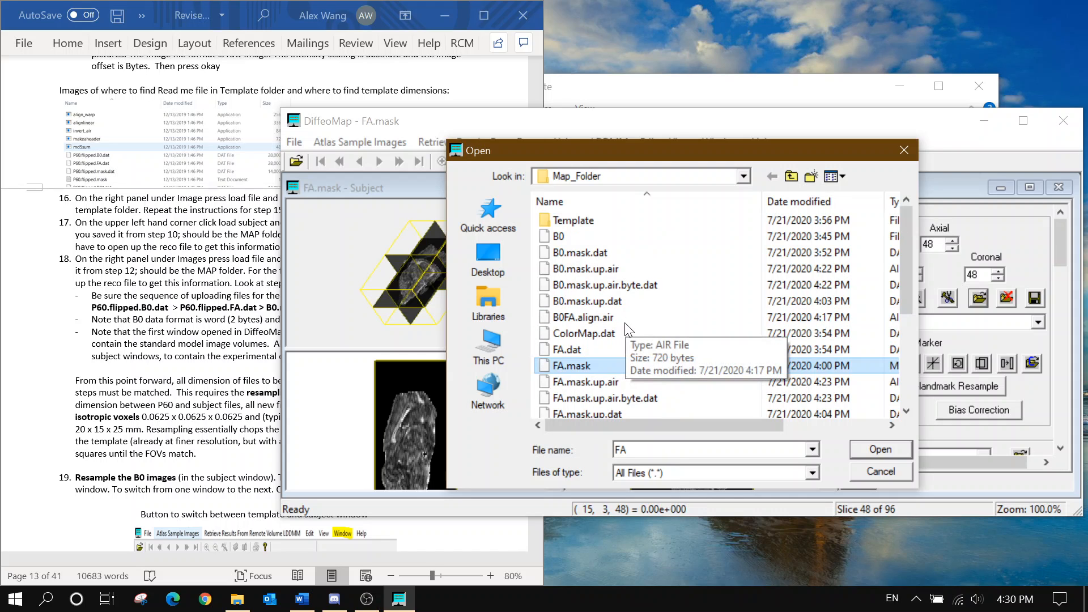
click(875, 471)
Rename FA.mask in Map_Folder to FA.mask.dat, accepting the extension change, and close Explorer
click(238, 599)
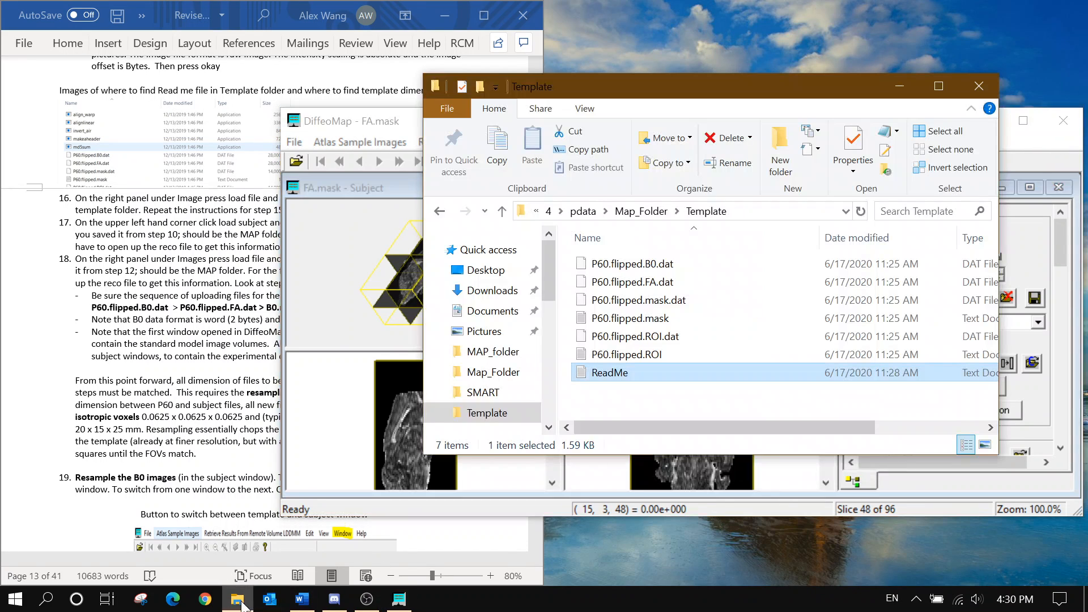
click(641, 210)
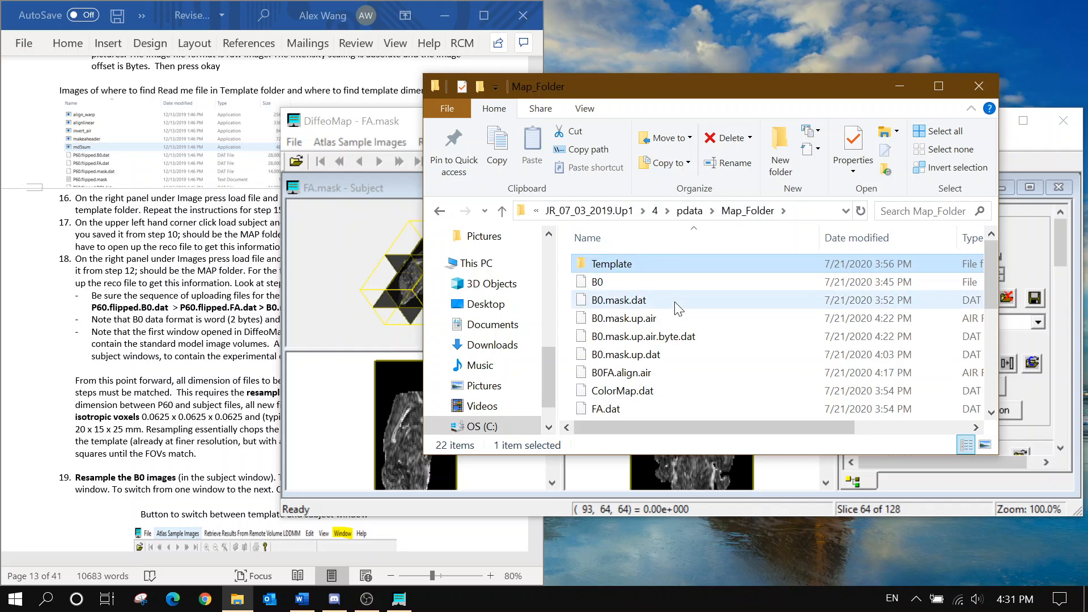
scroll(678, 312, down, 1)
click(665, 376)
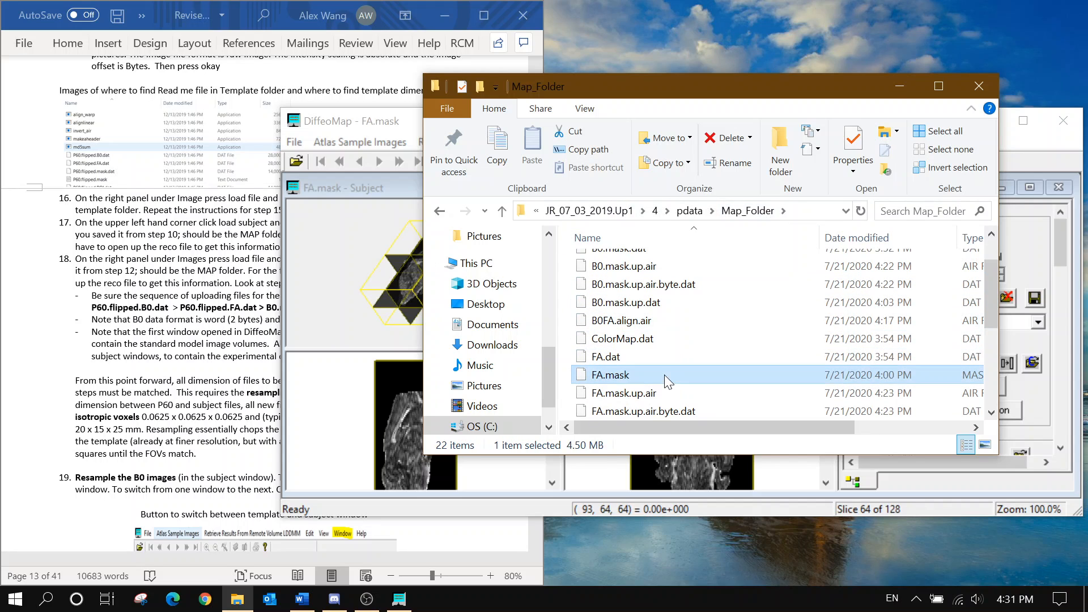
right_click(665, 378)
click(680, 338)
key(End)
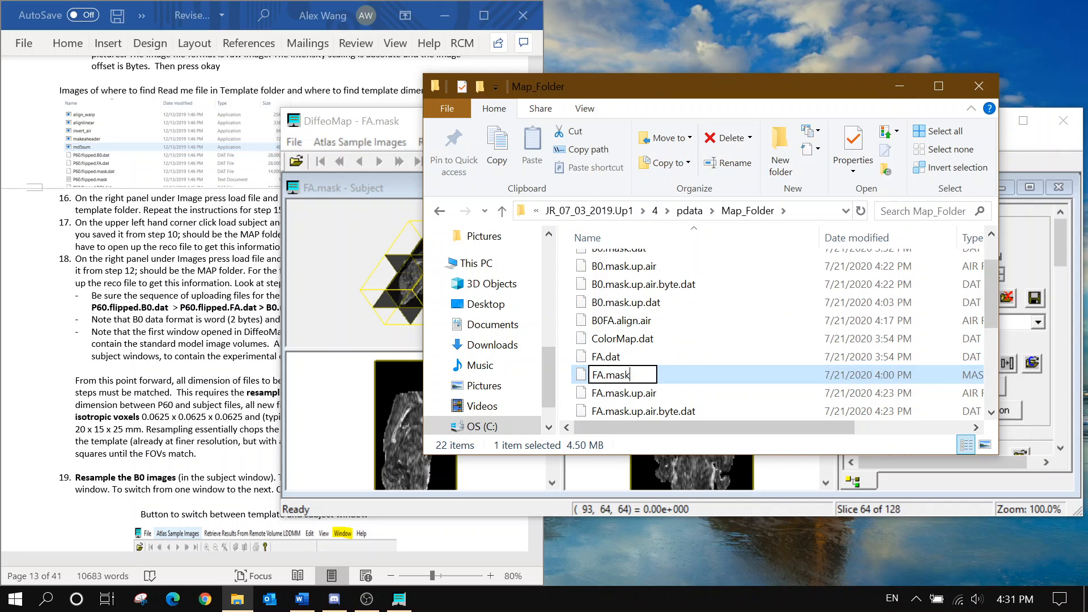
text(.dat)
key(Return)
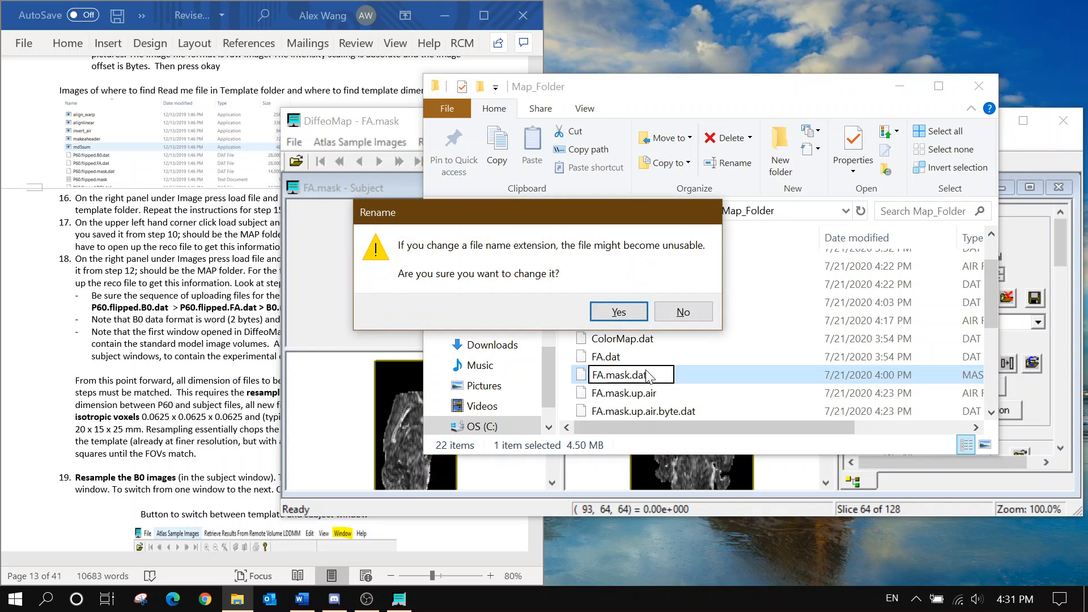
key(Return)
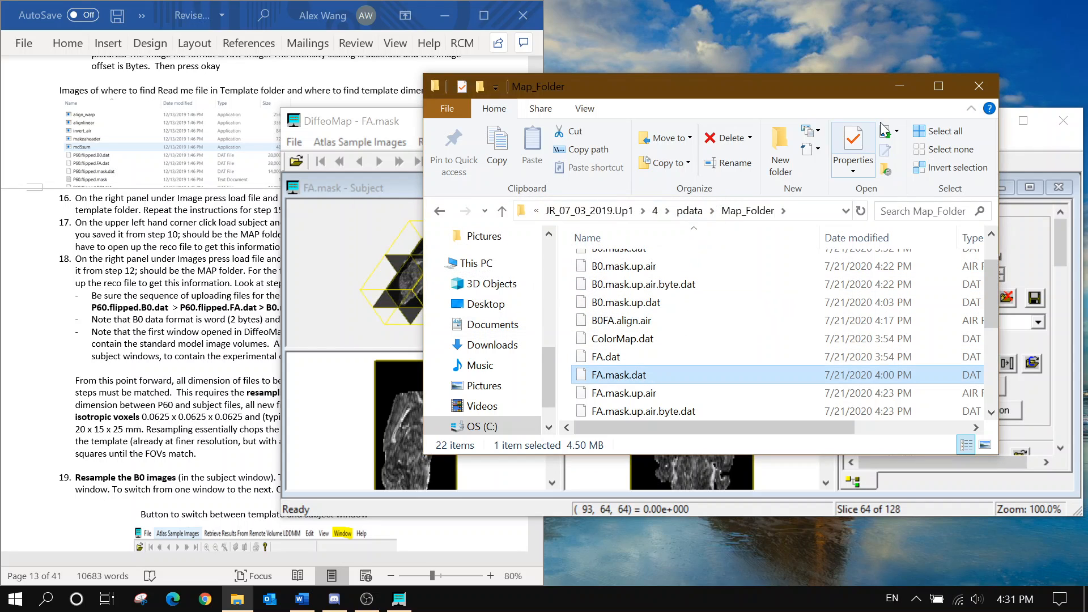
click(980, 86)
Add FA.mask.dat to the subject window as Float (4 Bytes), then display B0.mask.dat again
click(1011, 297)
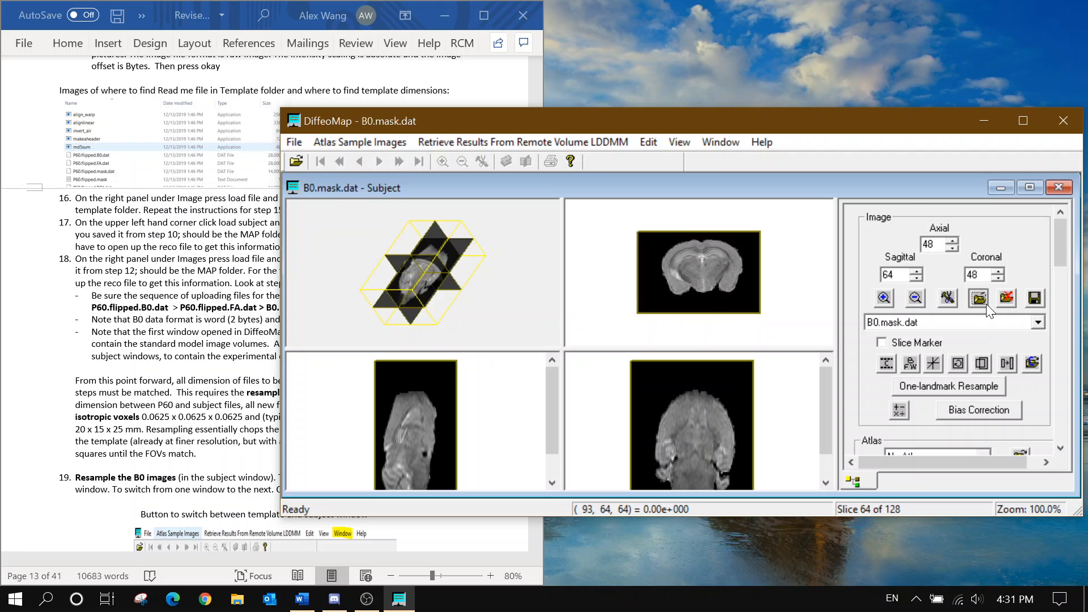
click(986, 303)
click(629, 367)
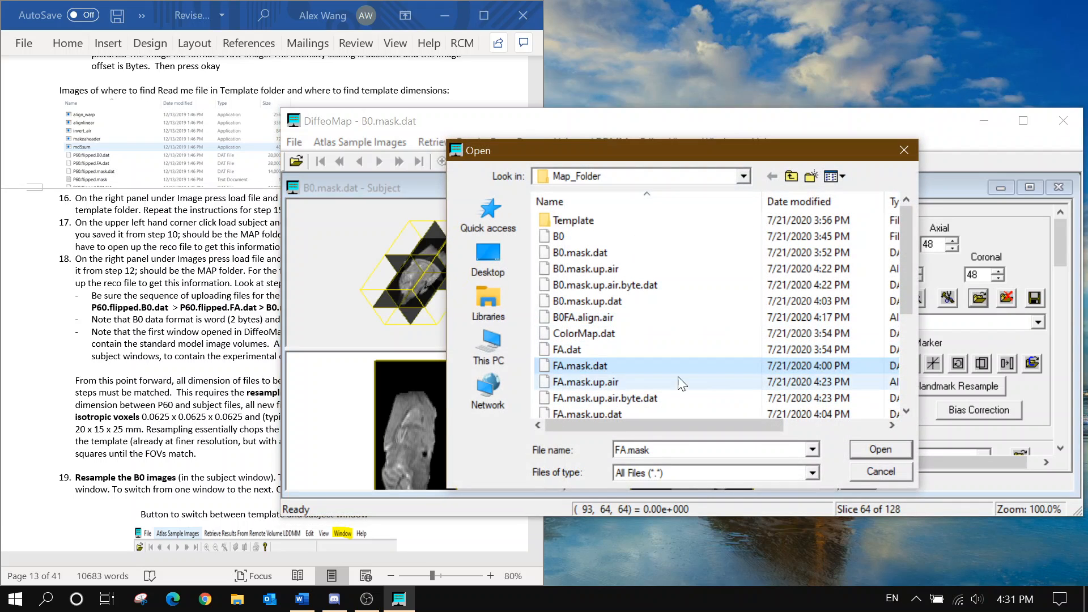
click(862, 445)
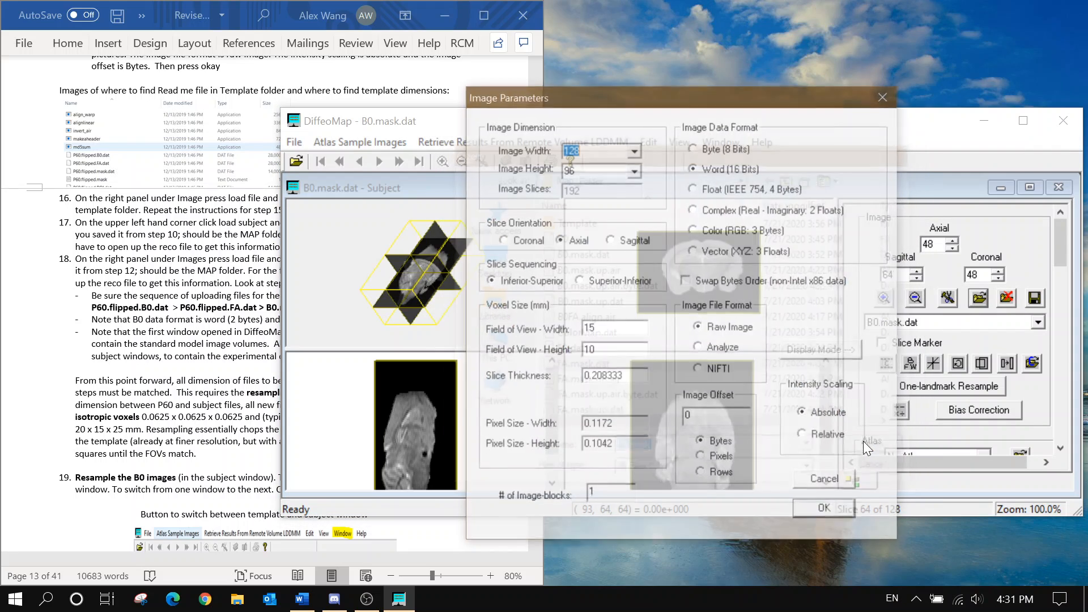
click(704, 189)
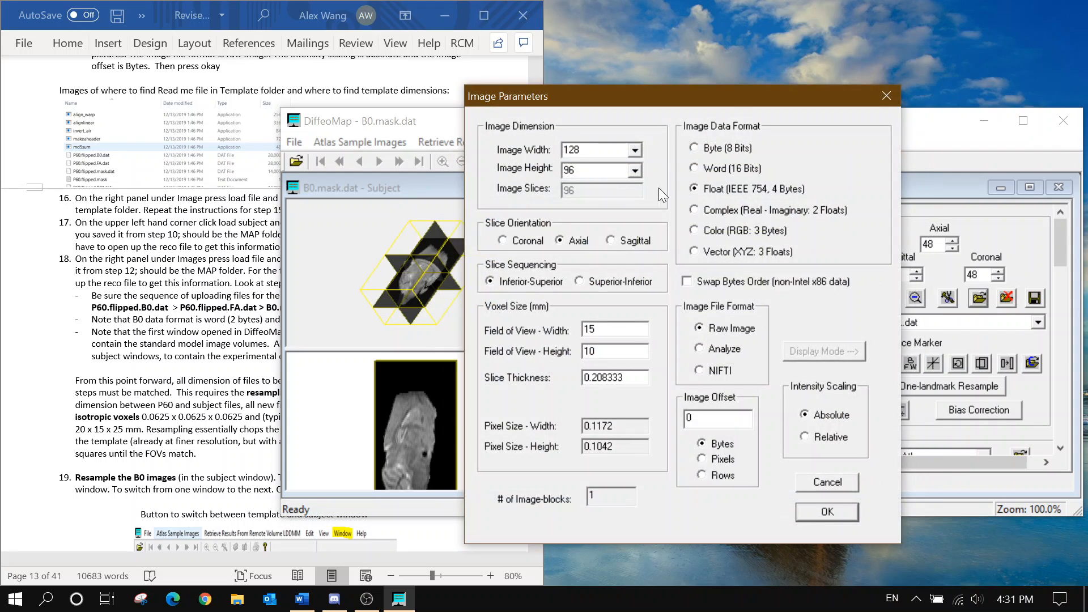
click(807, 515)
click(932, 319)
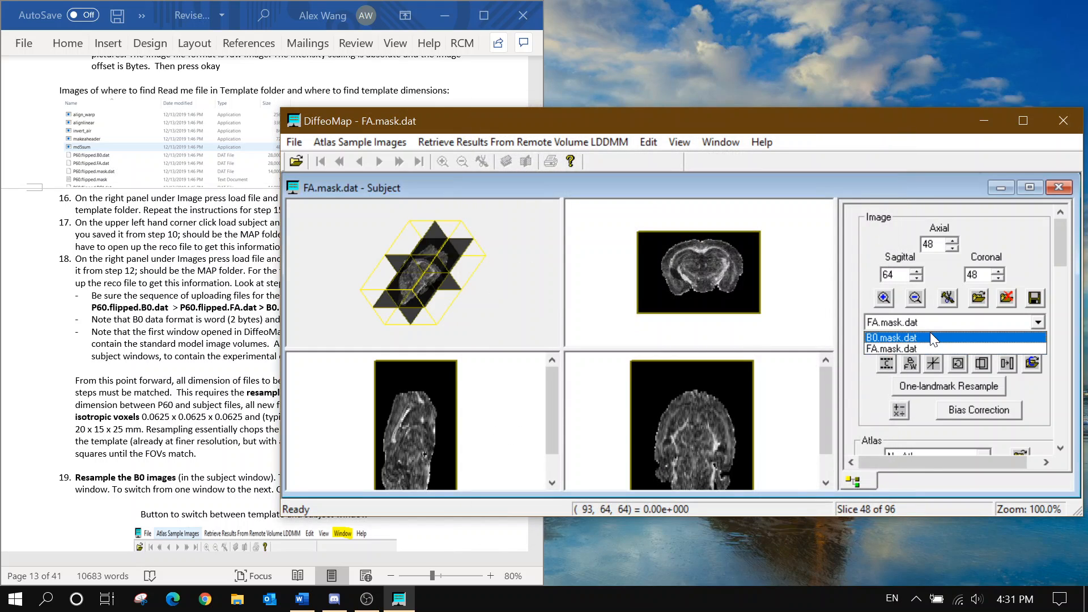
click(930, 334)
key(alt+Tab)
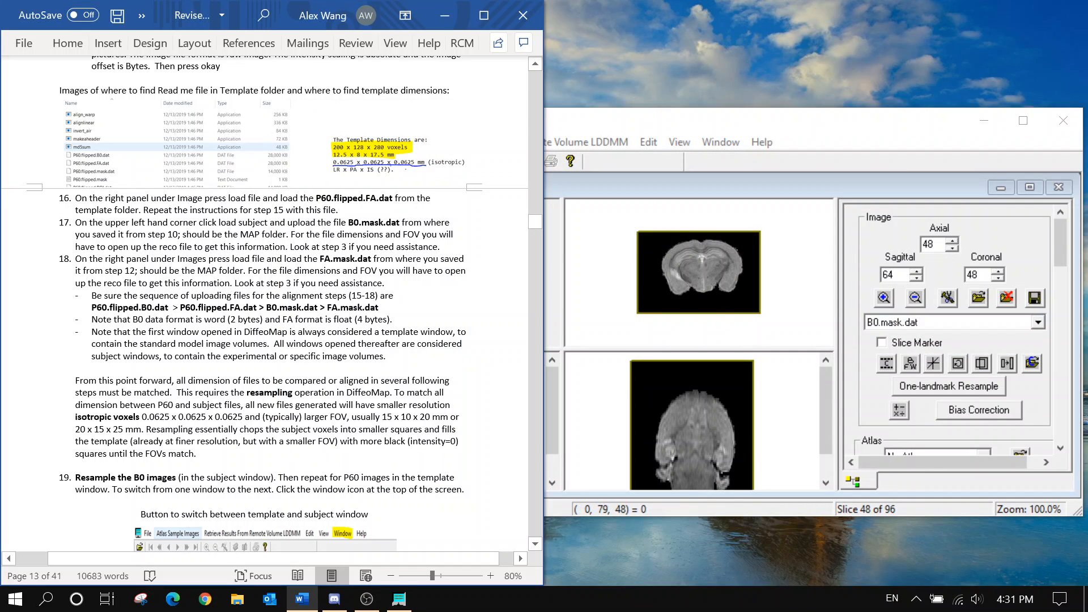
Show P60.flipped.B0.dat in the template window and switch to the B0.mask.dat subject window
scroll(265, 304, down, 4)
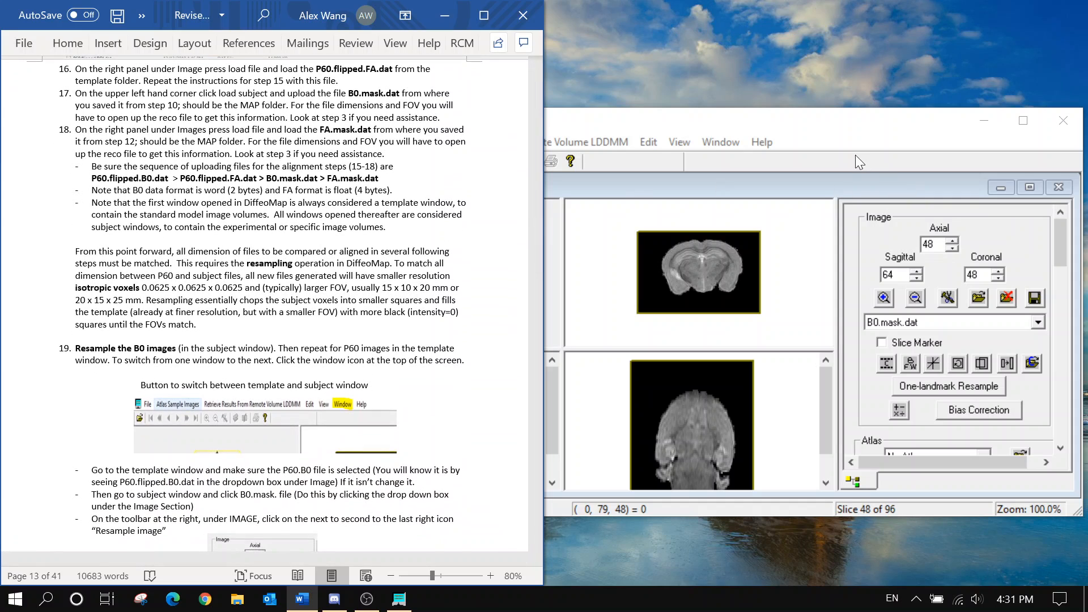
click(719, 160)
click(720, 141)
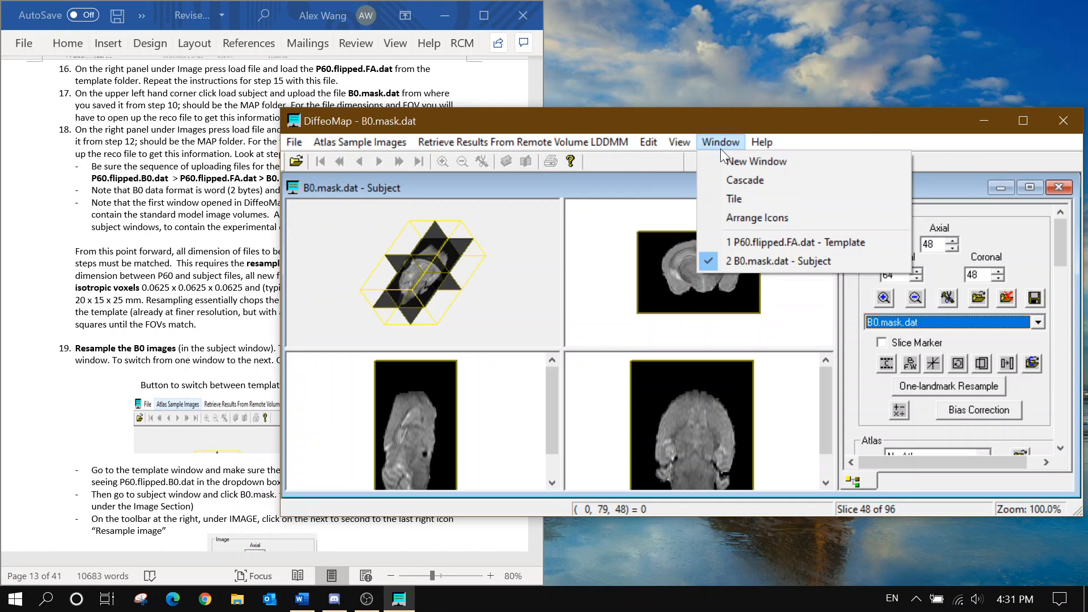
click(754, 243)
click(878, 319)
click(883, 331)
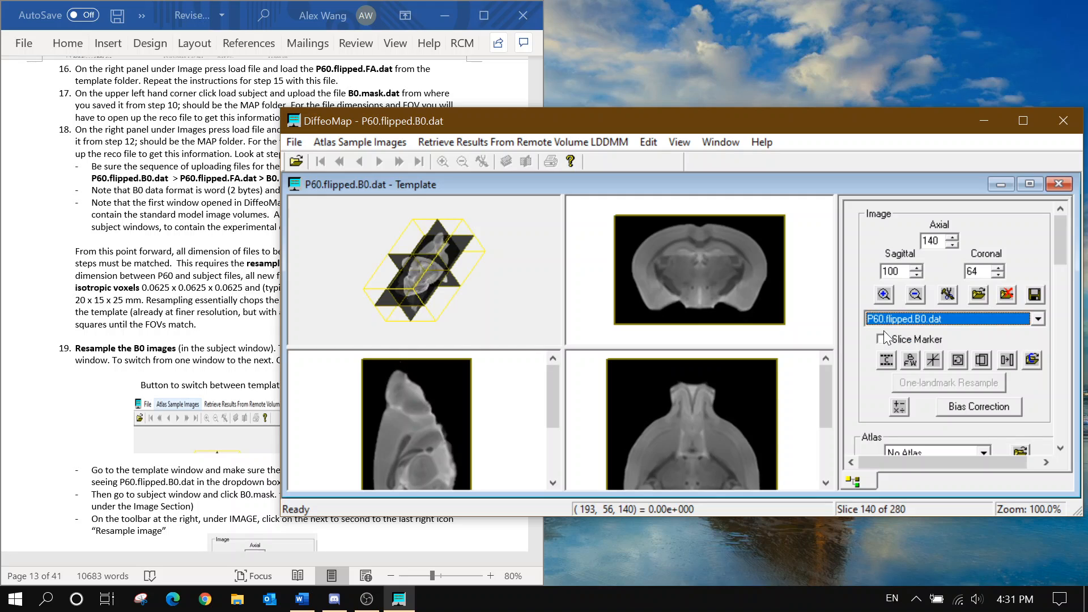
click(717, 141)
click(755, 259)
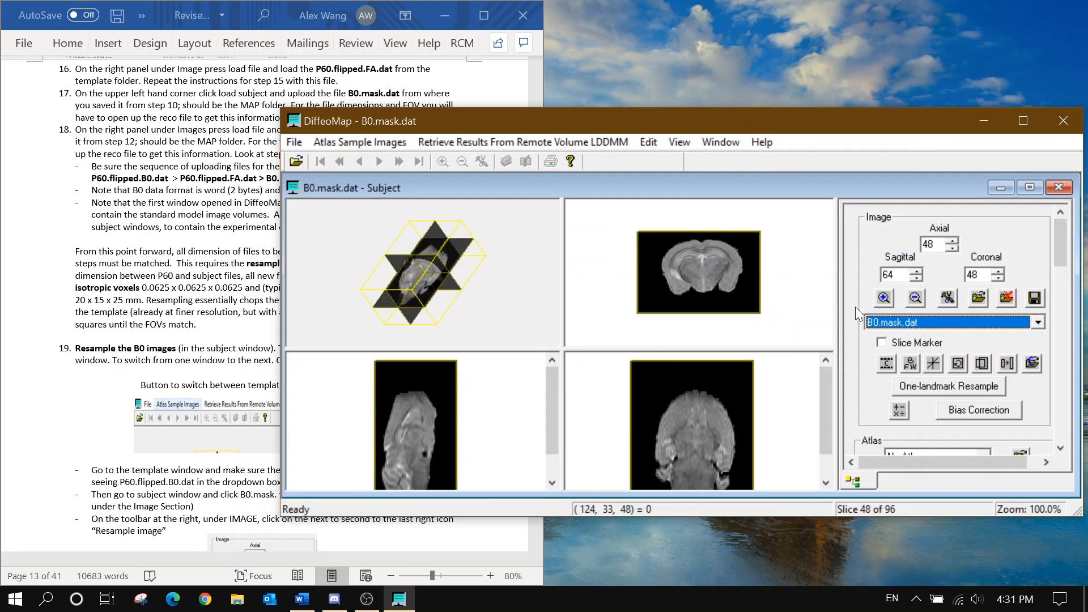
Cancel the byte conversion of B0.mask.dat and open the Resample Image dialog
click(917, 362)
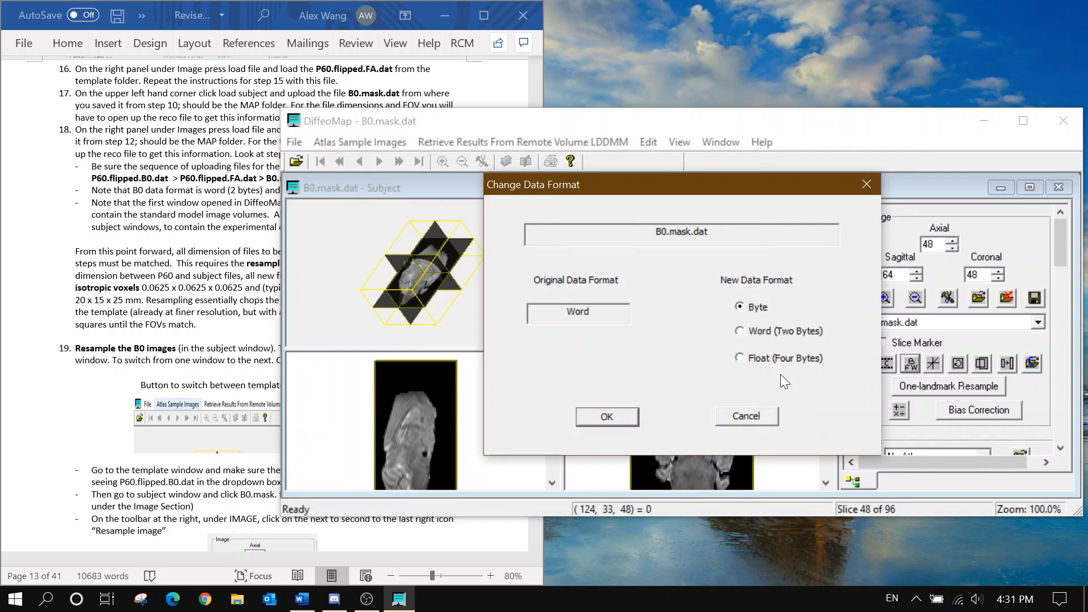
click(606, 417)
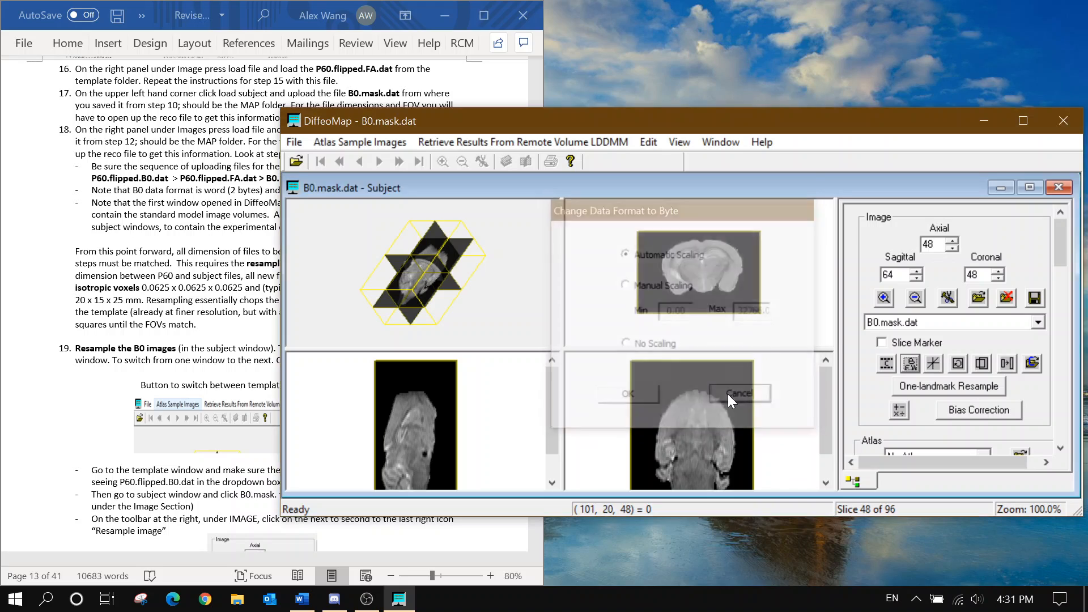
click(728, 394)
scroll(955, 332, down, 3)
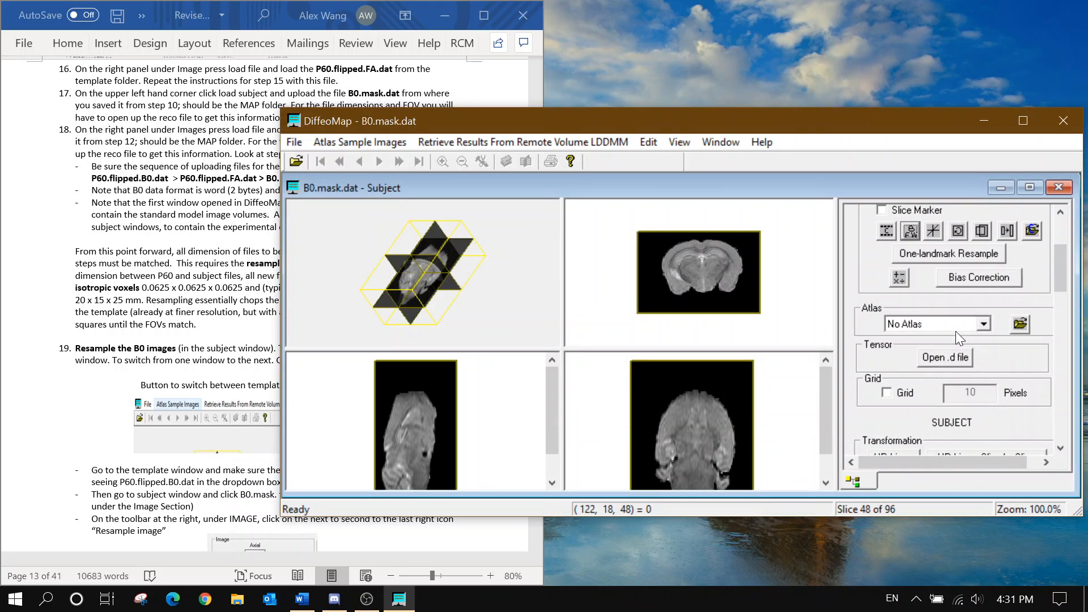
click(823, 353)
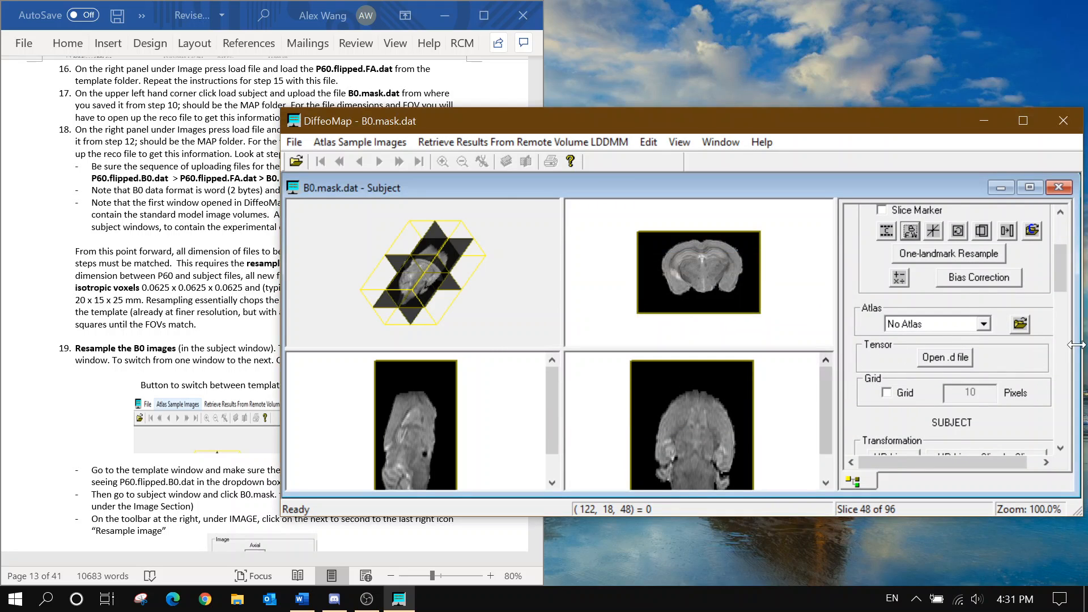
click(1009, 230)
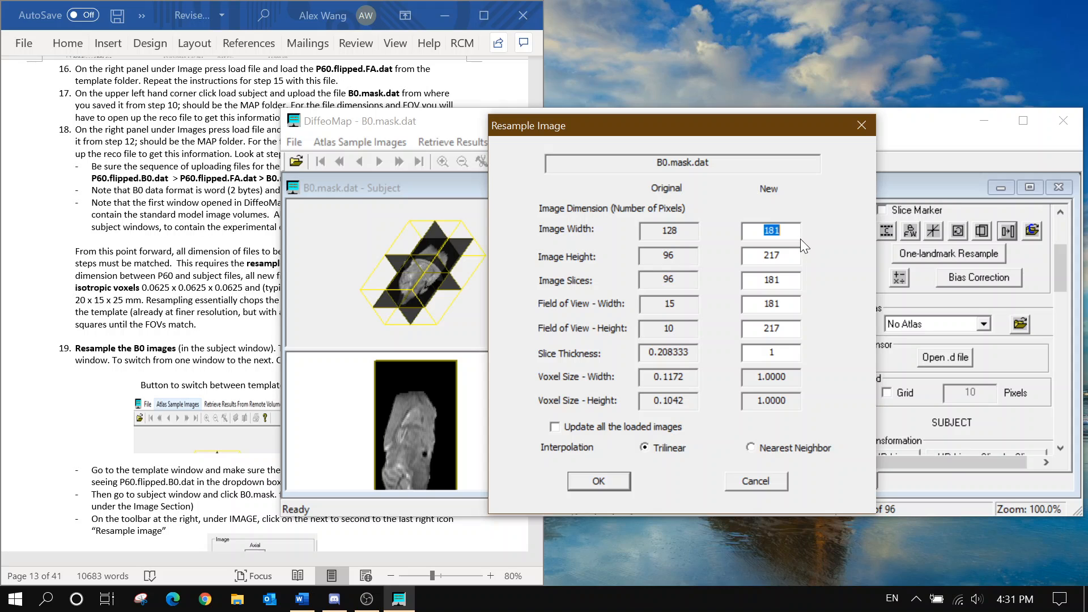
Set the new subject dimensions to 240 × 160 × 320
scroll(187, 282, down, 15)
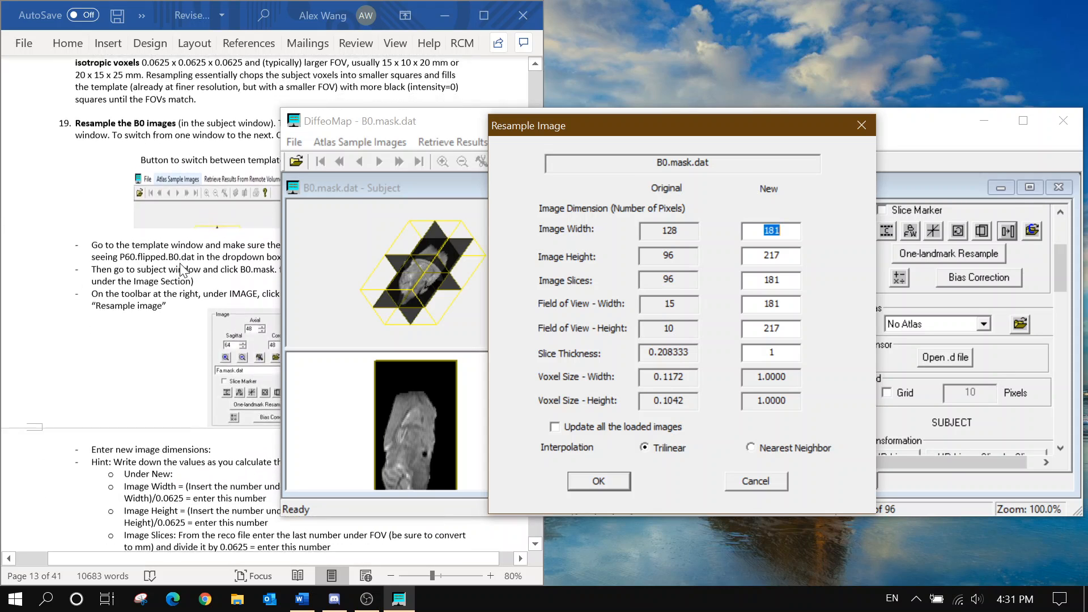
click(213, 317)
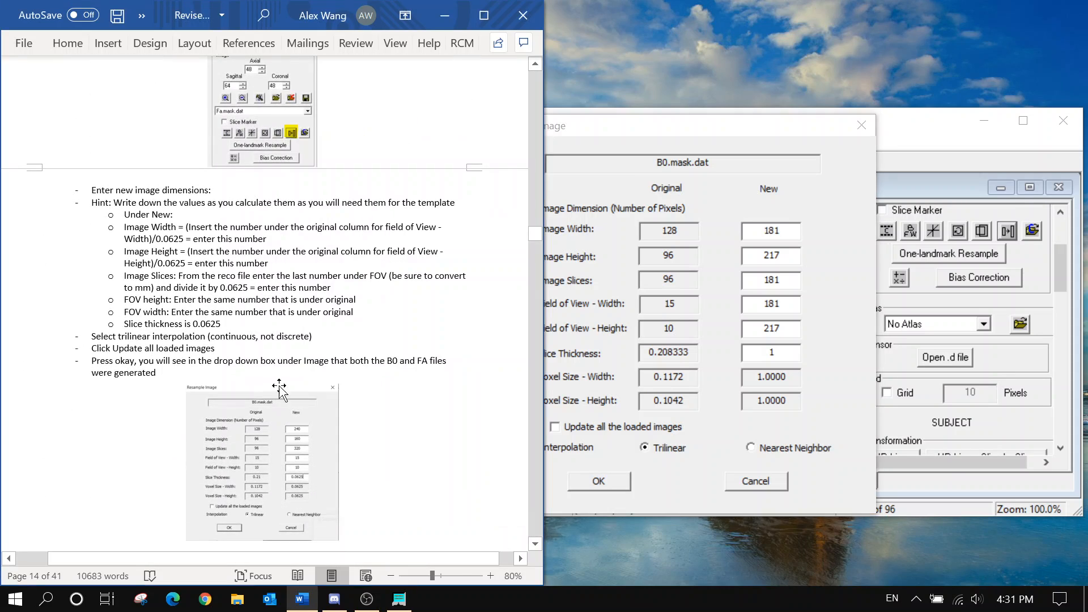
scroll(283, 387, down, 2)
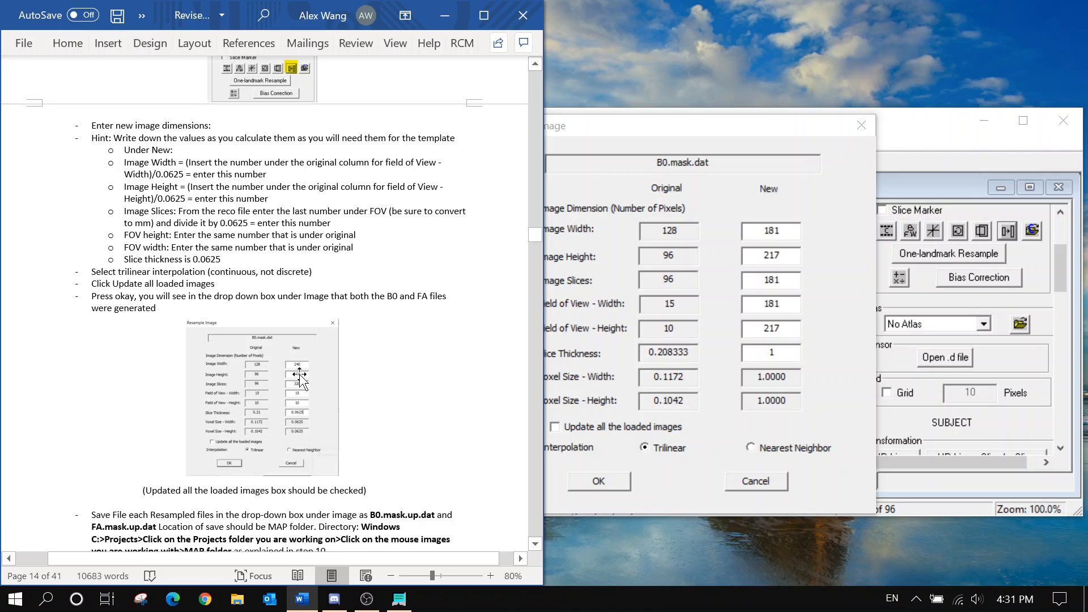
double_click(792, 230)
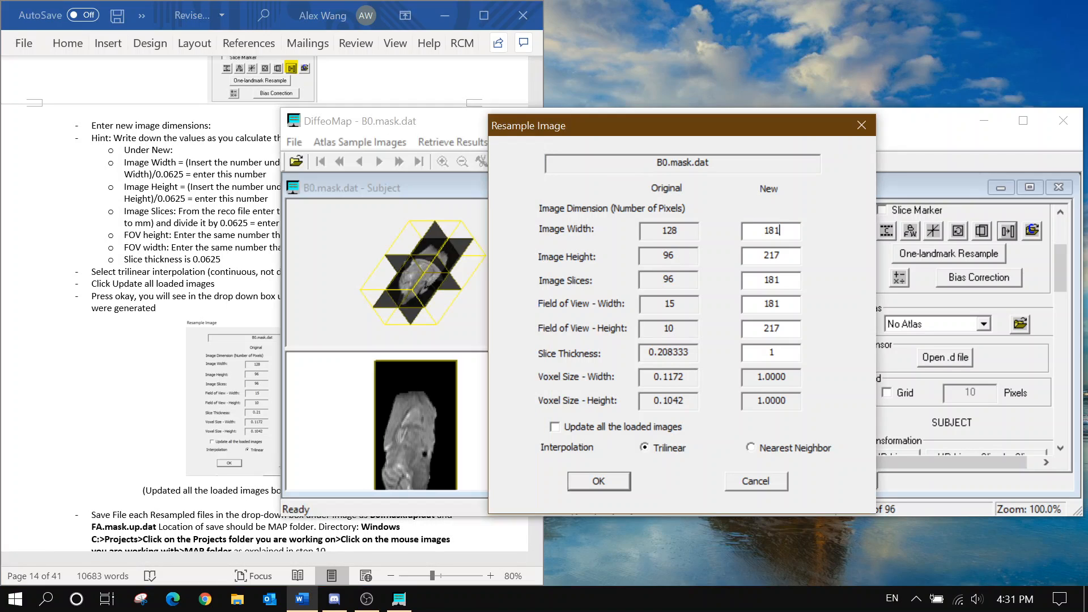
text(240)
key(Tab)
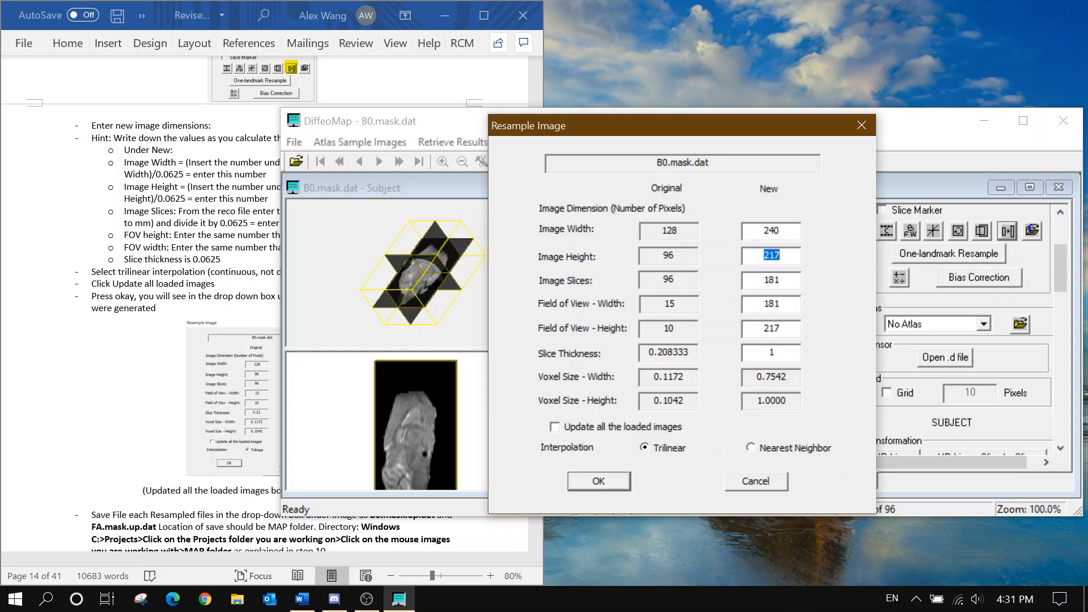
text(200)
key(Tab)
key(BackSpace)
key(shift+Tab)
text(160)
key(Tab)
text(320)
Enter a 15 × 10 field of view with 0.0625 thickness and resample all loaded images
key(Tab)
text(15)
key(Tab)
text(10)
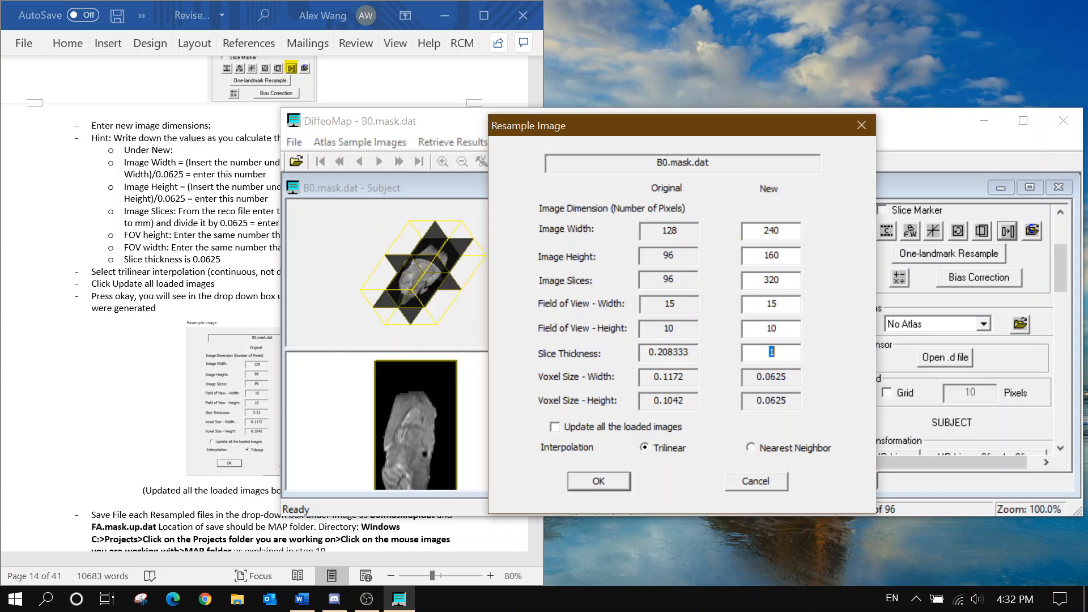
text(0.0625)
click(650, 428)
click(598, 481)
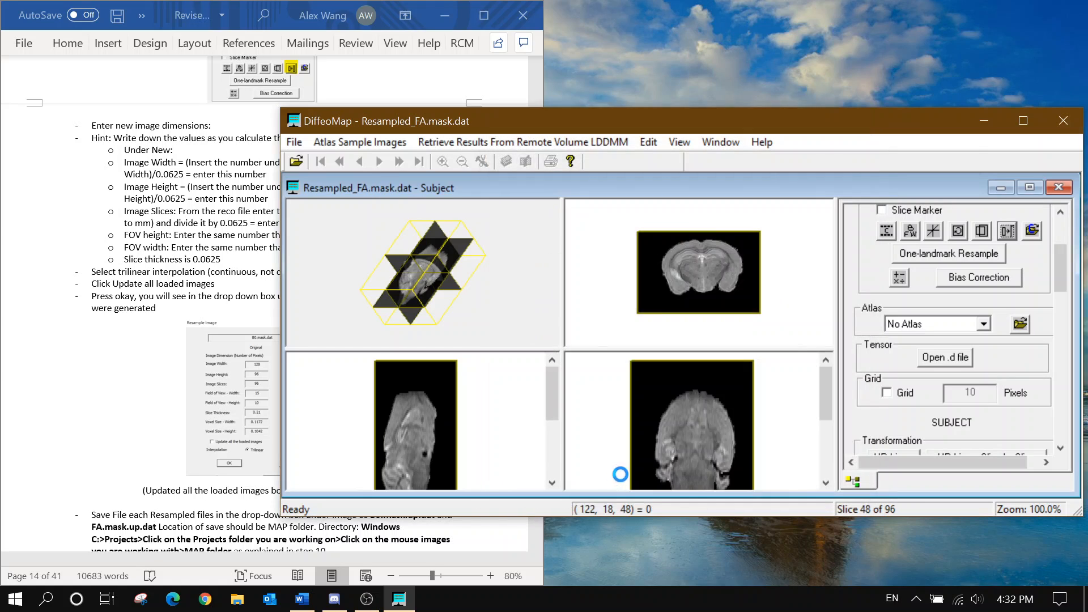
scroll(1069, 303, up, 3)
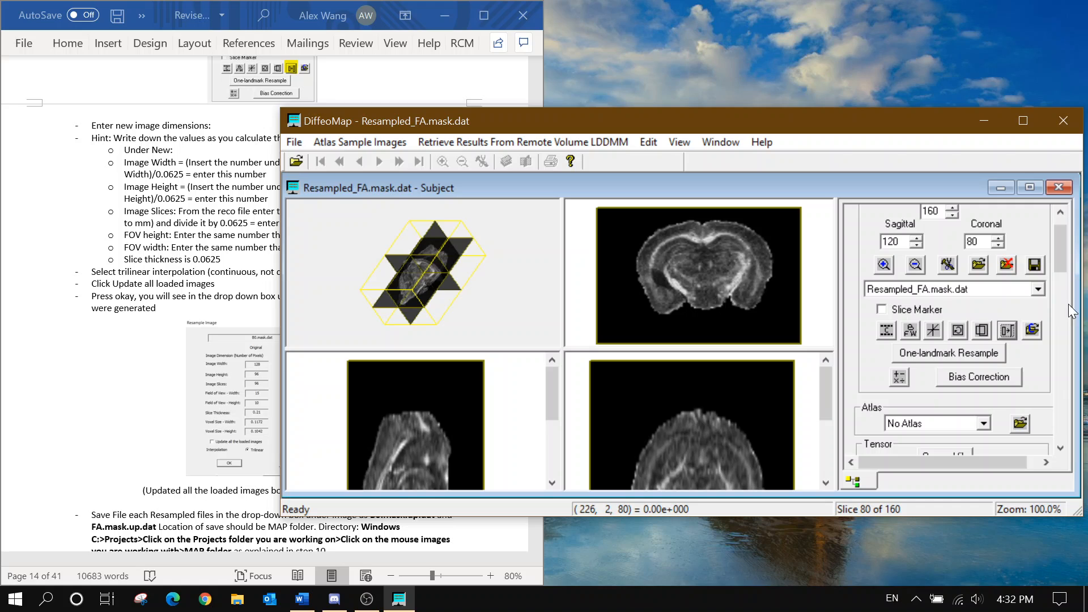
Show B0.mask.dat in the subject window, then switch to the P60.flipped.B0.dat template window
click(1032, 290)
click(1001, 301)
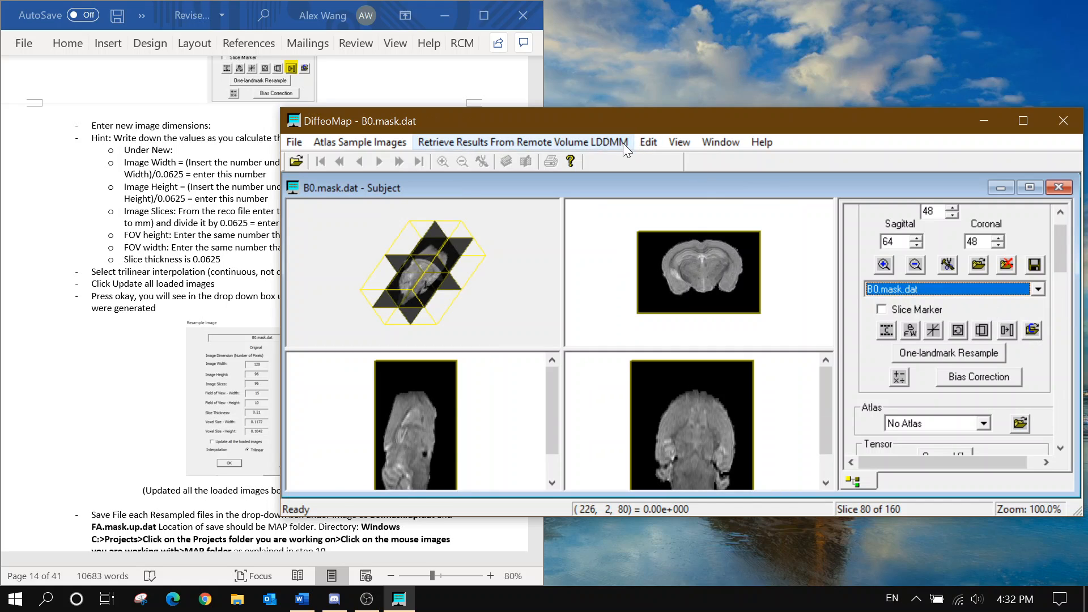
click(715, 143)
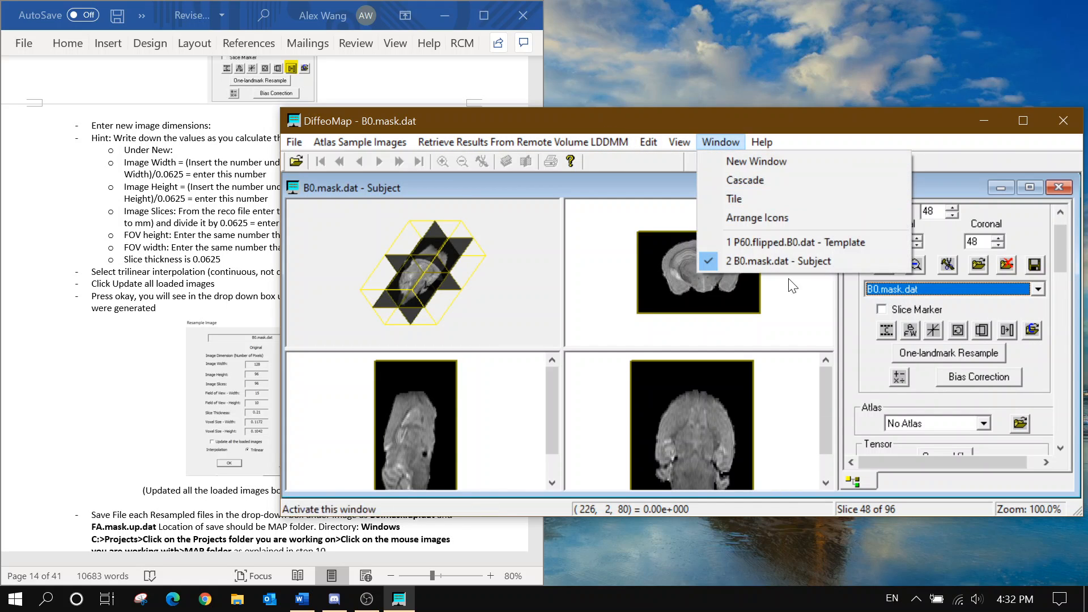
click(803, 248)
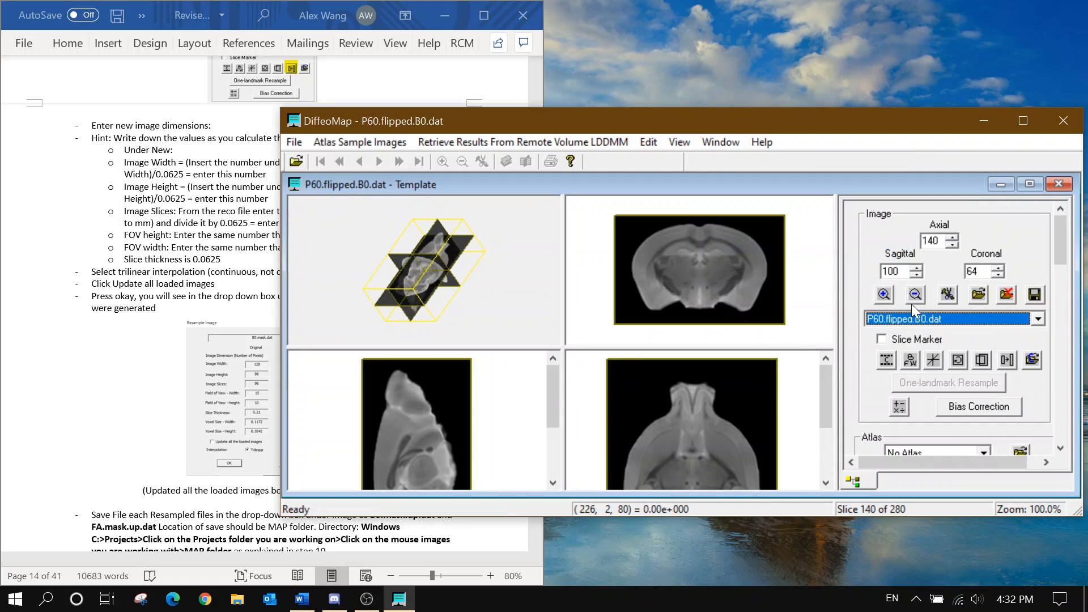
Resample all template images to 240×160×320, field of view 15×10, thickness 0.0625
click(1006, 359)
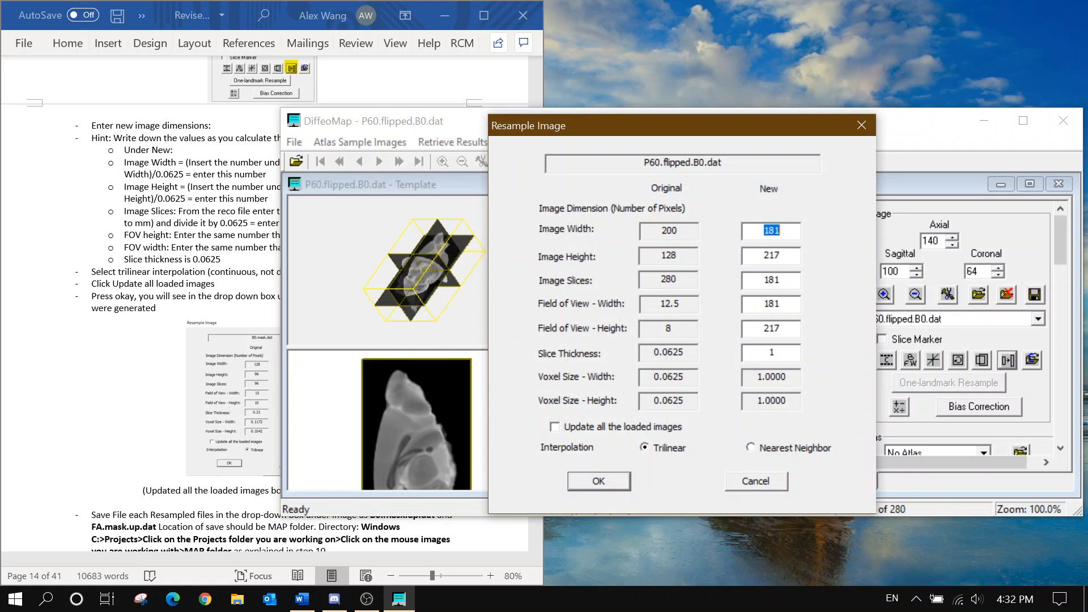
text(240)
key(Tab)
text(160)
key(Tab)
text(320)
key(Tab)
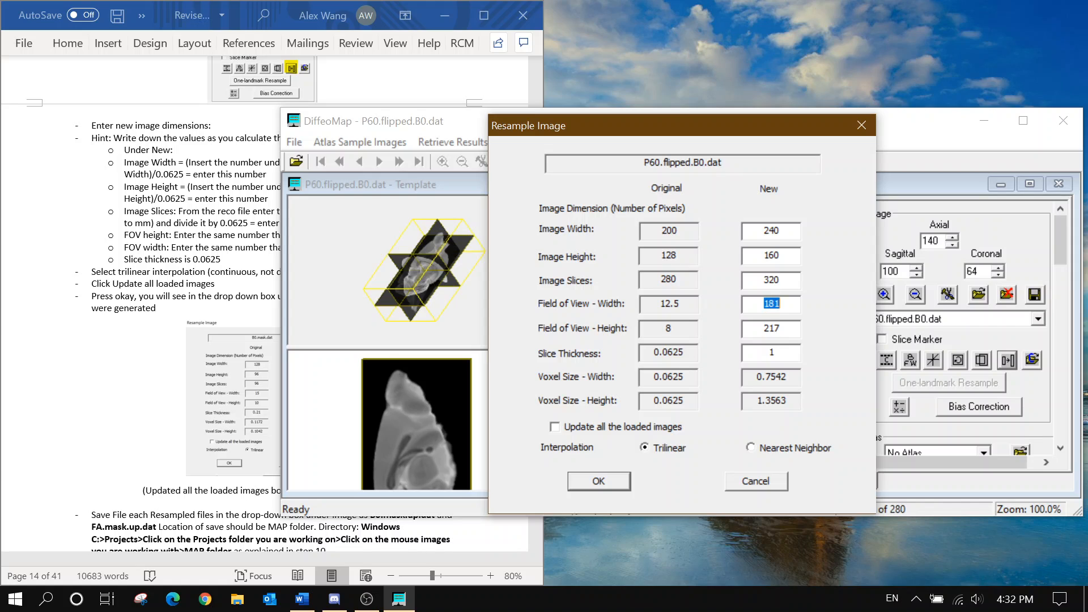
text(15)
key(Tab)
text(10)
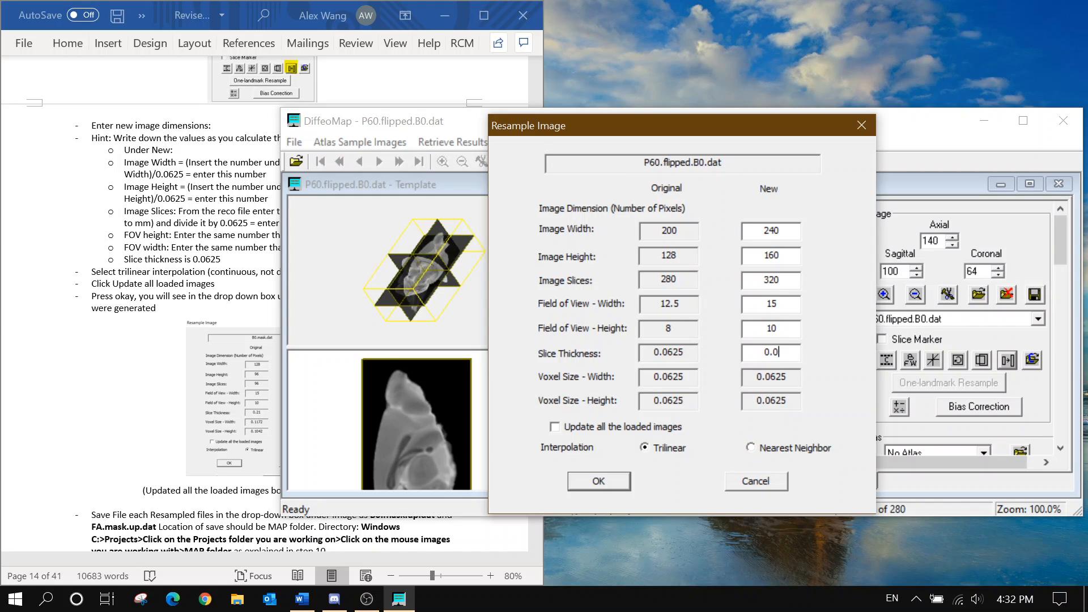
text(0.0625)
click(637, 427)
click(608, 477)
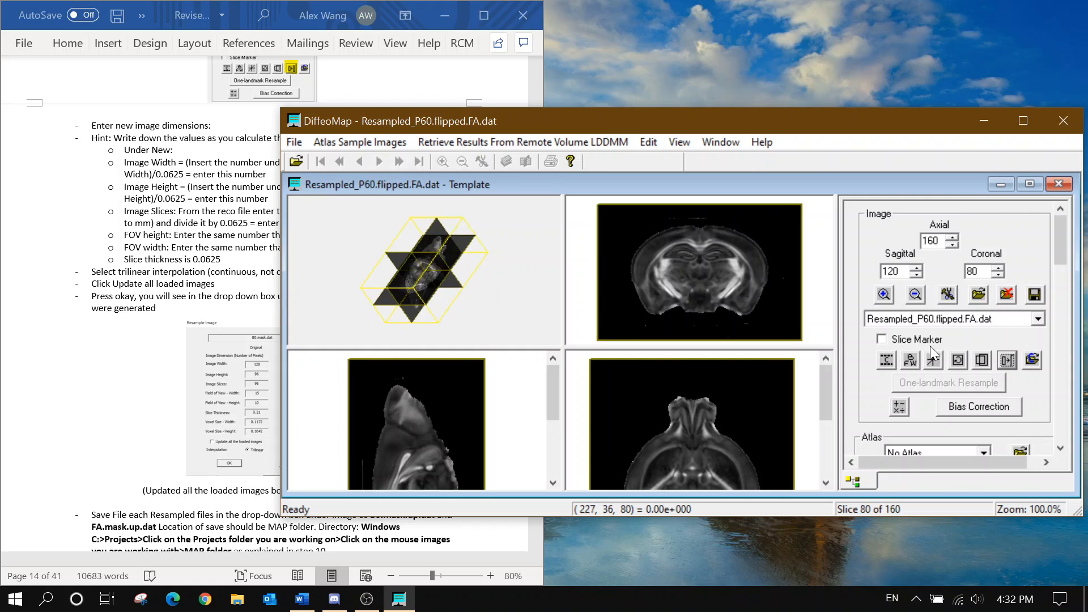
Show P60.flipped.FA.dat in the template window and scroll through its slices
click(957, 319)
click(970, 335)
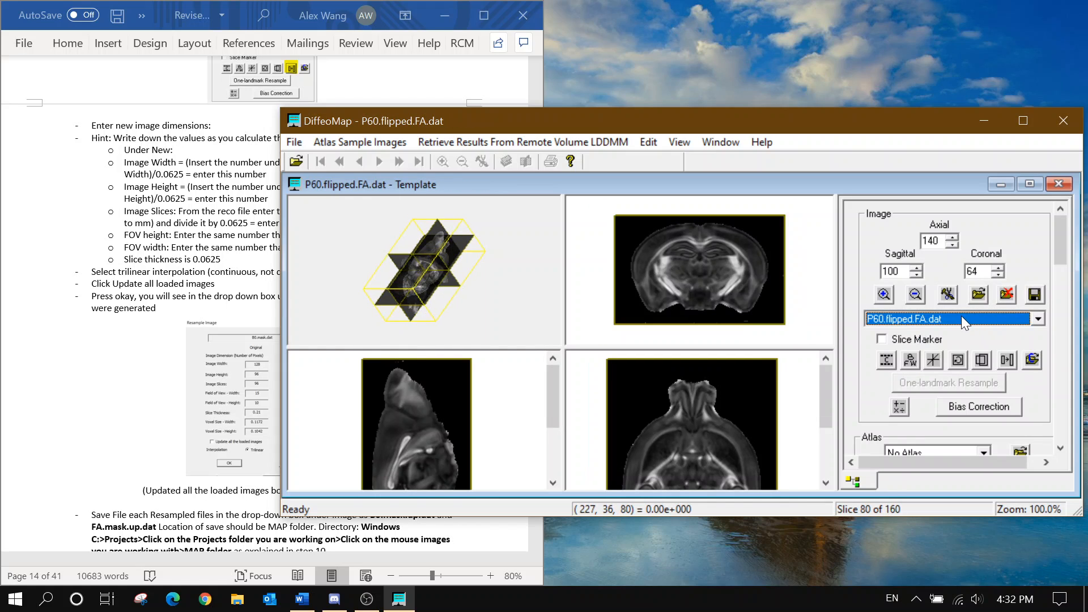
scroll(961, 319, down, 2)
scroll(961, 319, up, 2)
scroll(961, 317, down, 2)
scroll(960, 318, up, 1)
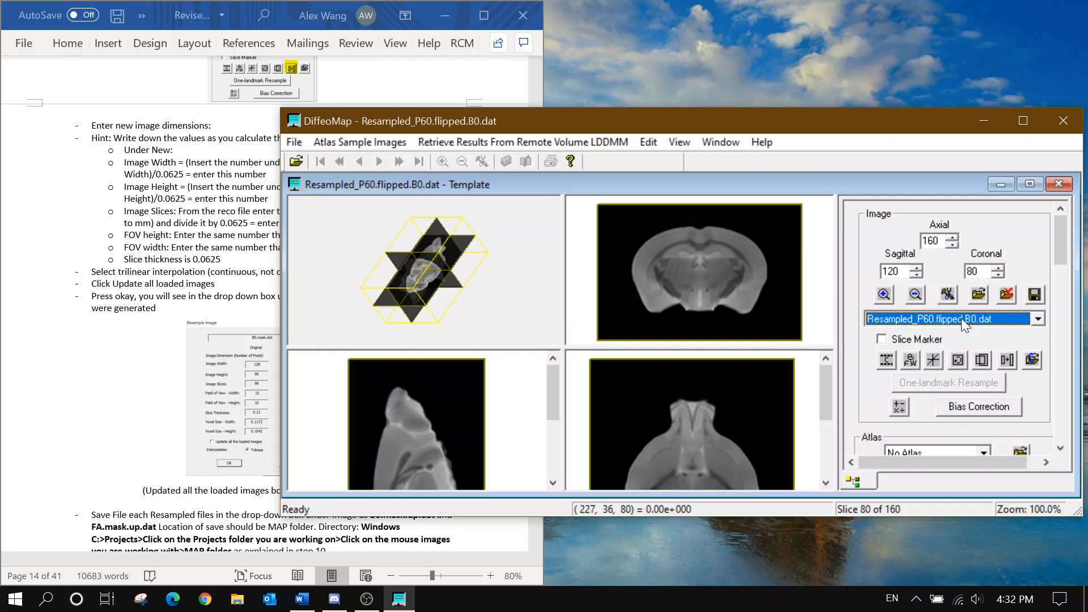
Read steps 20–21 of the Word protocol, then return to DiffeoMap
click(250, 322)
scroll(255, 317, down, 10)
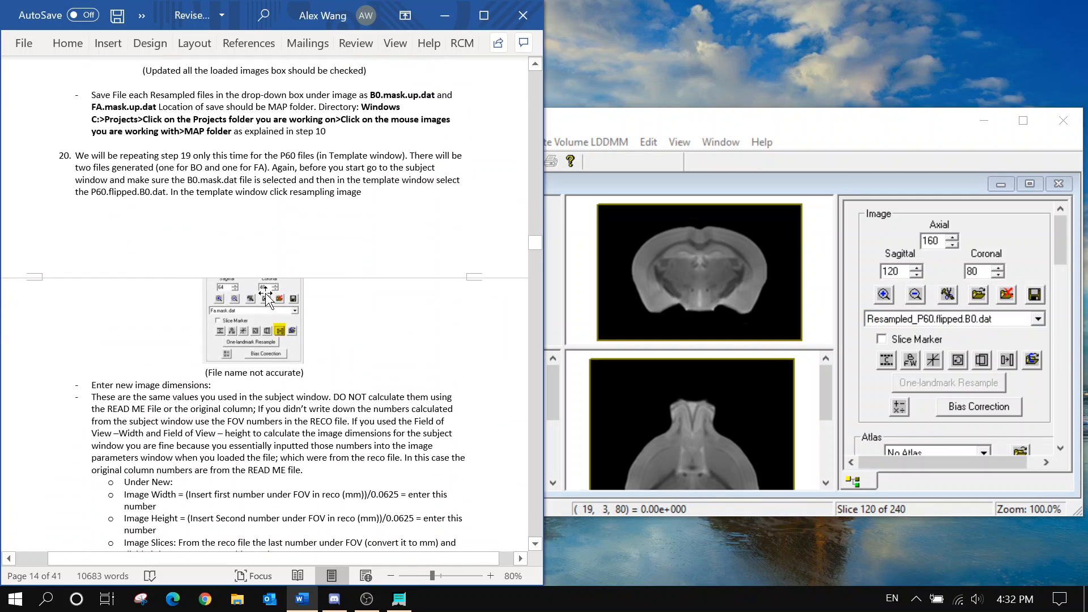
scroll(265, 294, down, 3)
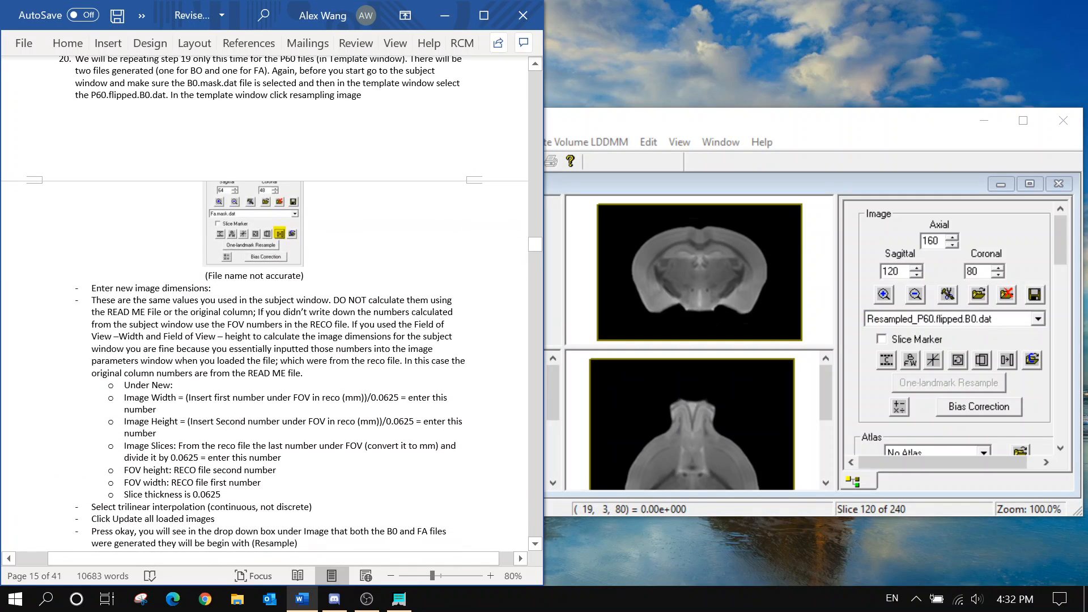
scroll(265, 304, down, 10)
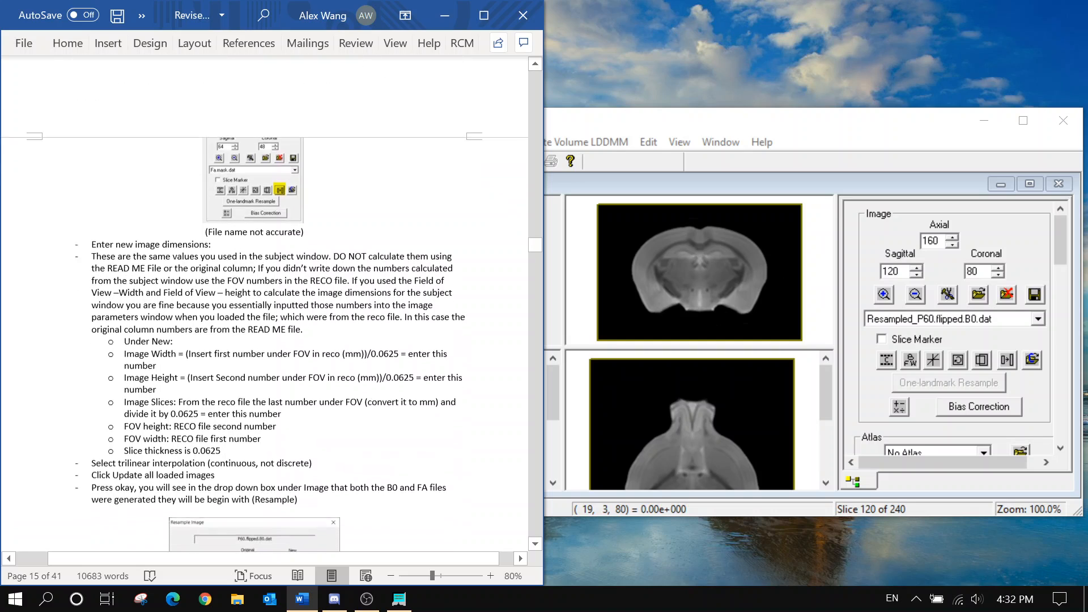
scroll(265, 305, down, 2)
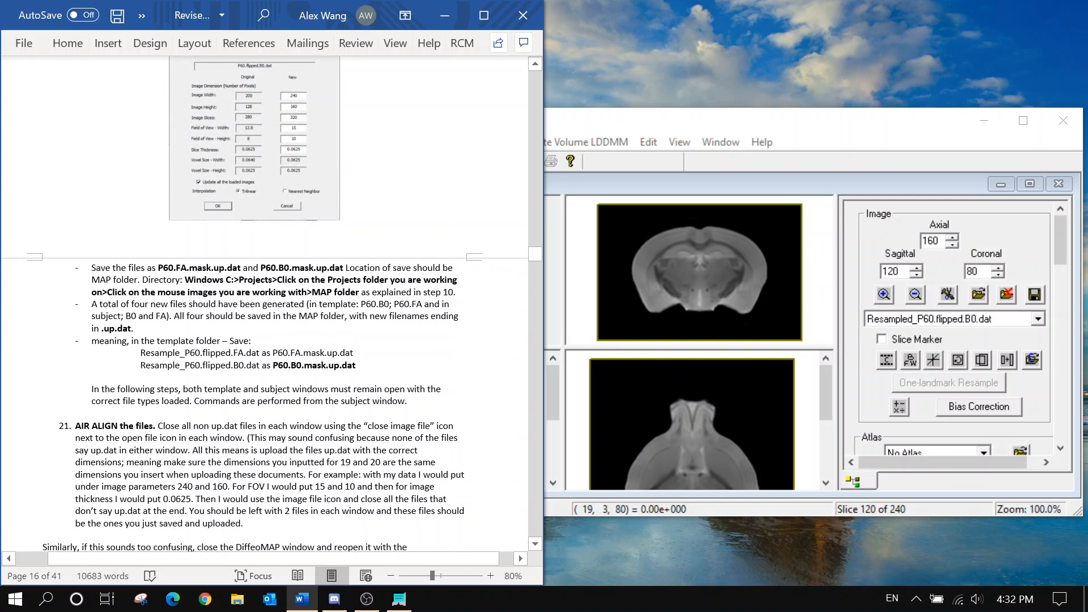
click(907, 318)
Save Resampled_P60.flipped.B0.dat as P60.B0.mask.up.dat, replacing the existing file
click(909, 352)
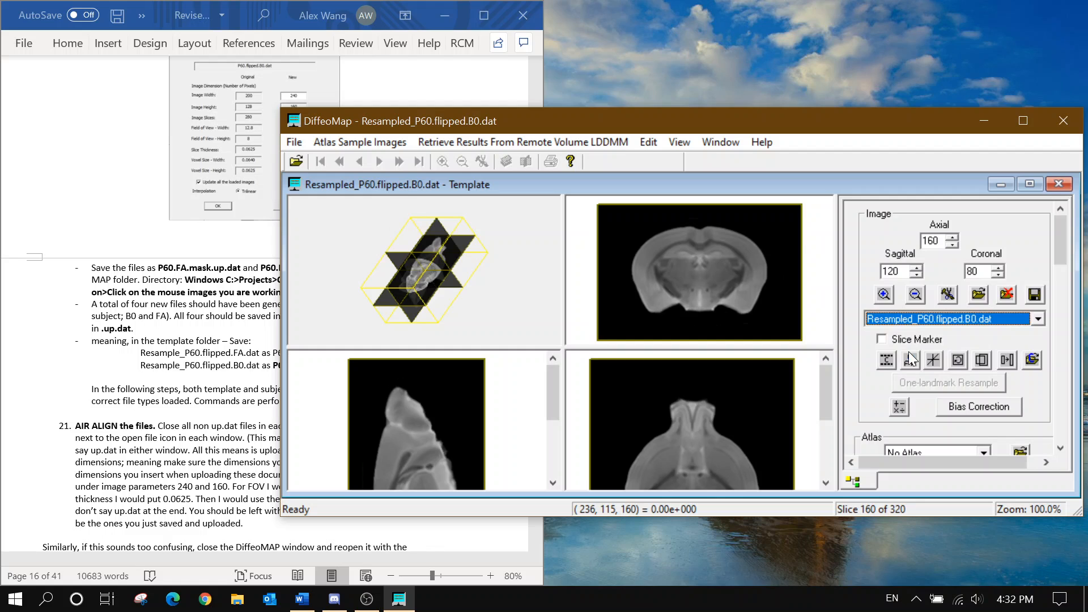
click(1034, 294)
click(483, 247)
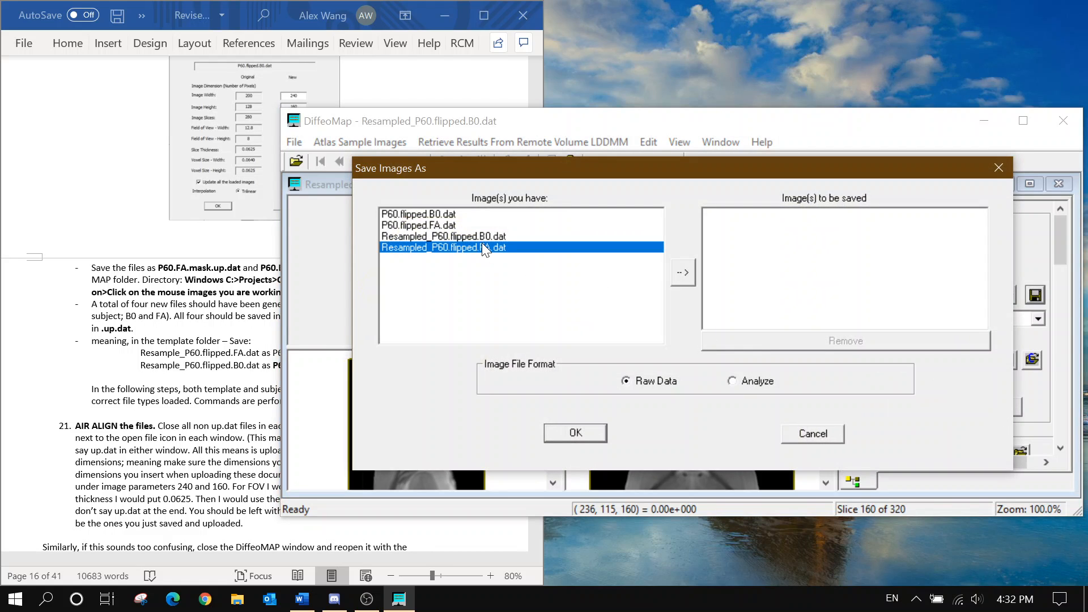
click(481, 236)
click(686, 271)
click(576, 433)
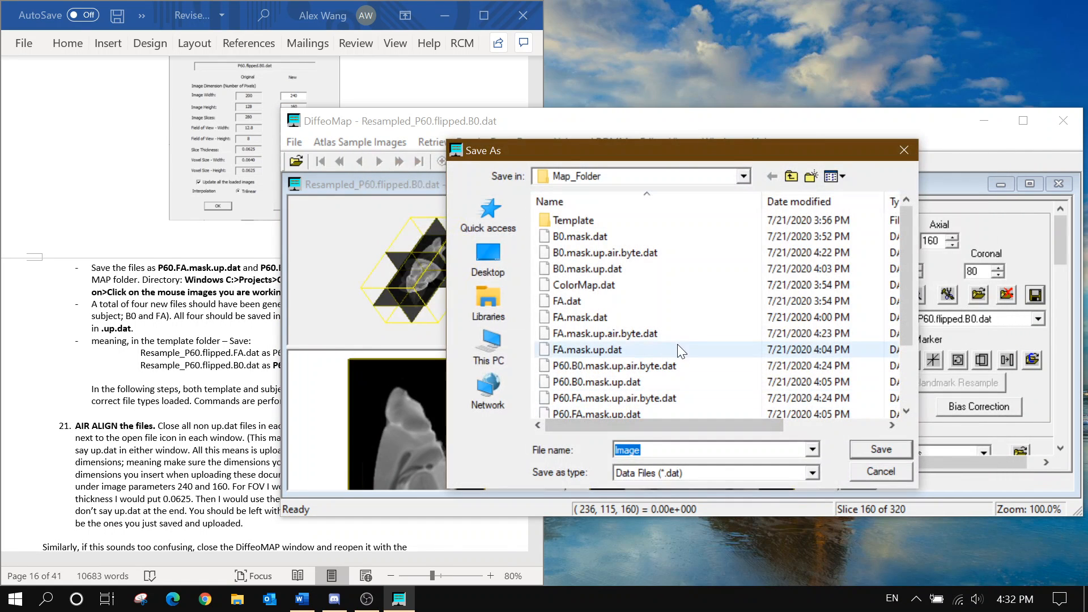
click(690, 385)
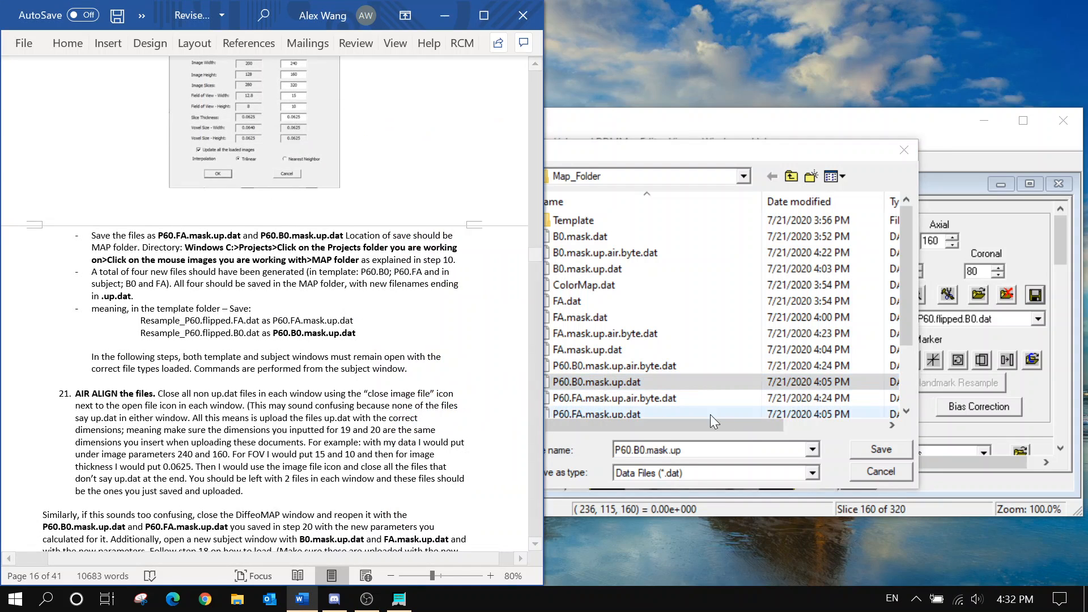
click(867, 448)
click(596, 313)
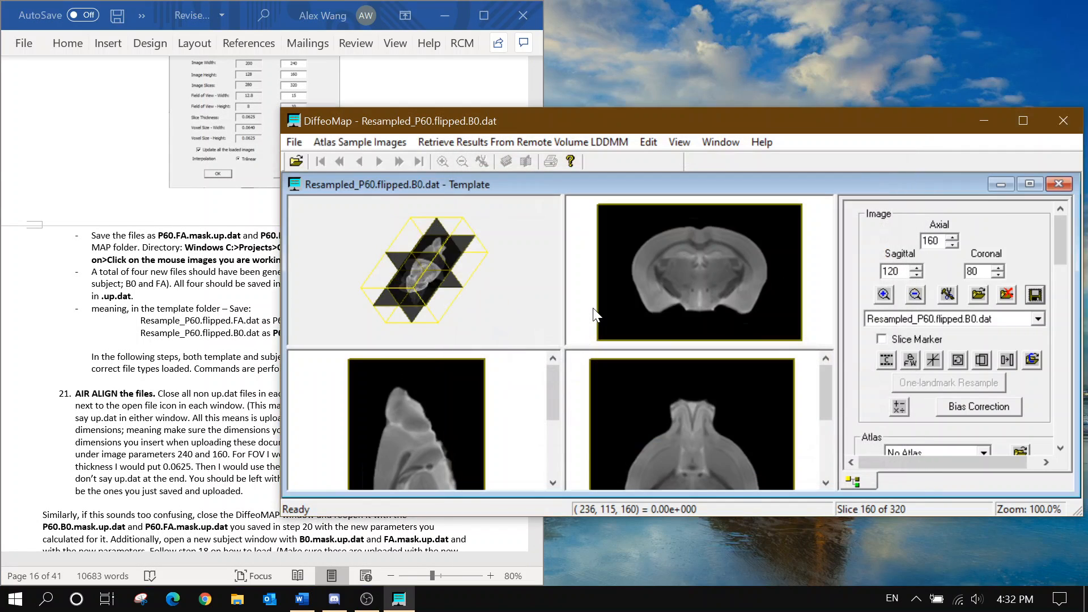
Save Resampled_P60.flipped.FA.dat as P60.FA.mask.up.dat, replacing the existing file
click(1037, 319)
click(991, 366)
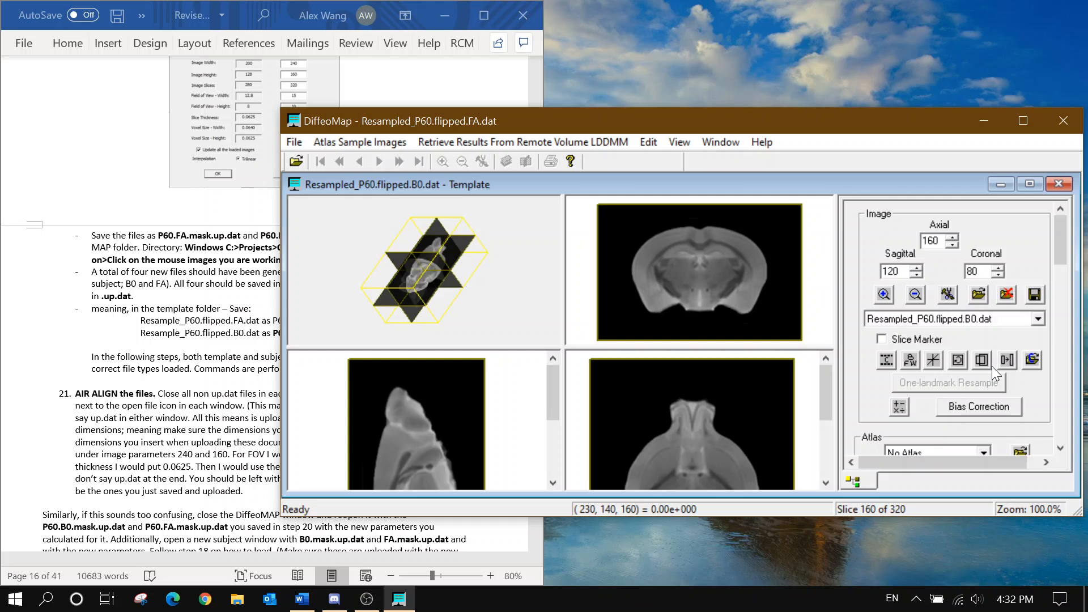
click(1034, 294)
click(558, 247)
click(680, 274)
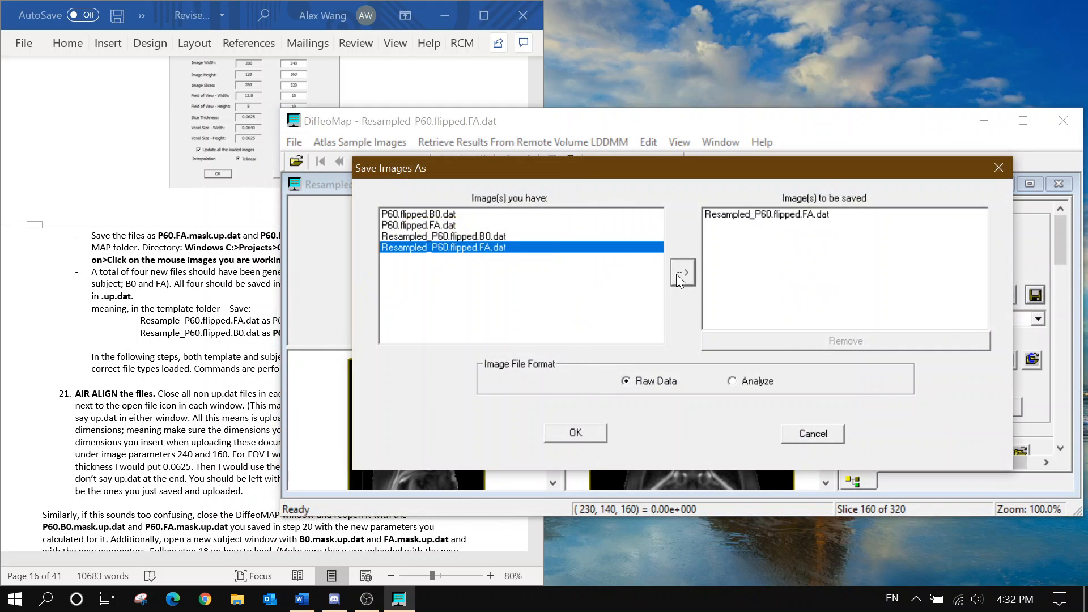
click(581, 438)
scroll(668, 405, down, 1)
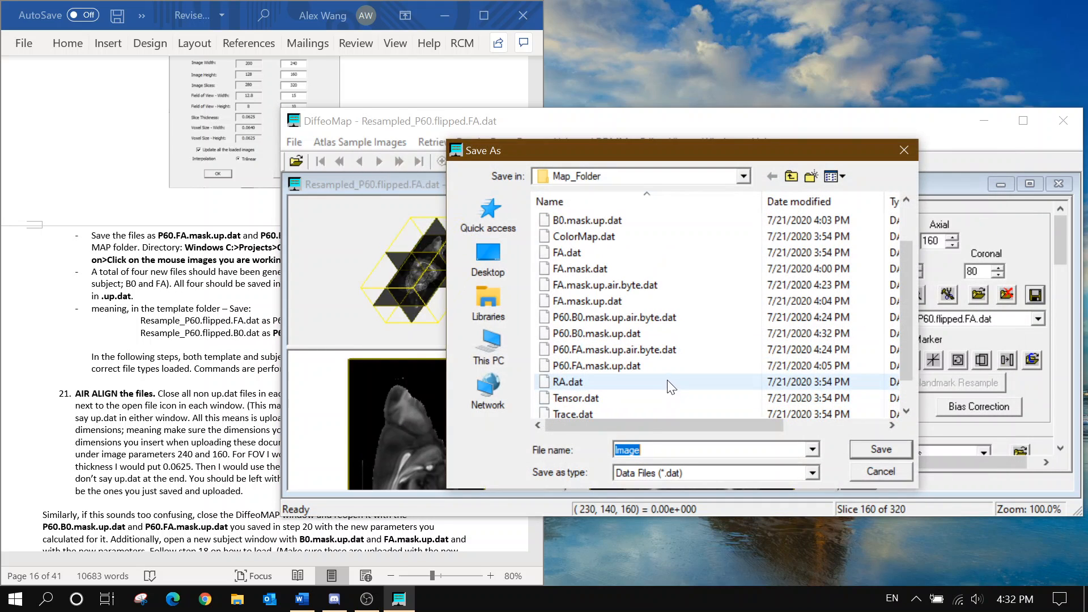
click(651, 365)
click(881, 450)
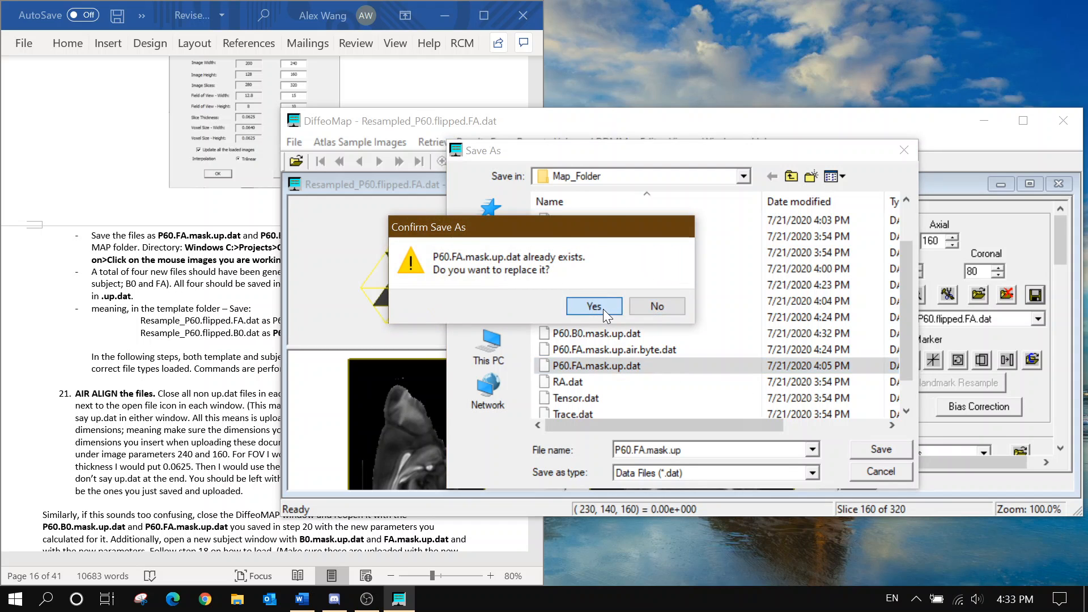
click(603, 308)
Scroll the Word protocol up to the Resample Image figure and save instructions
click(132, 401)
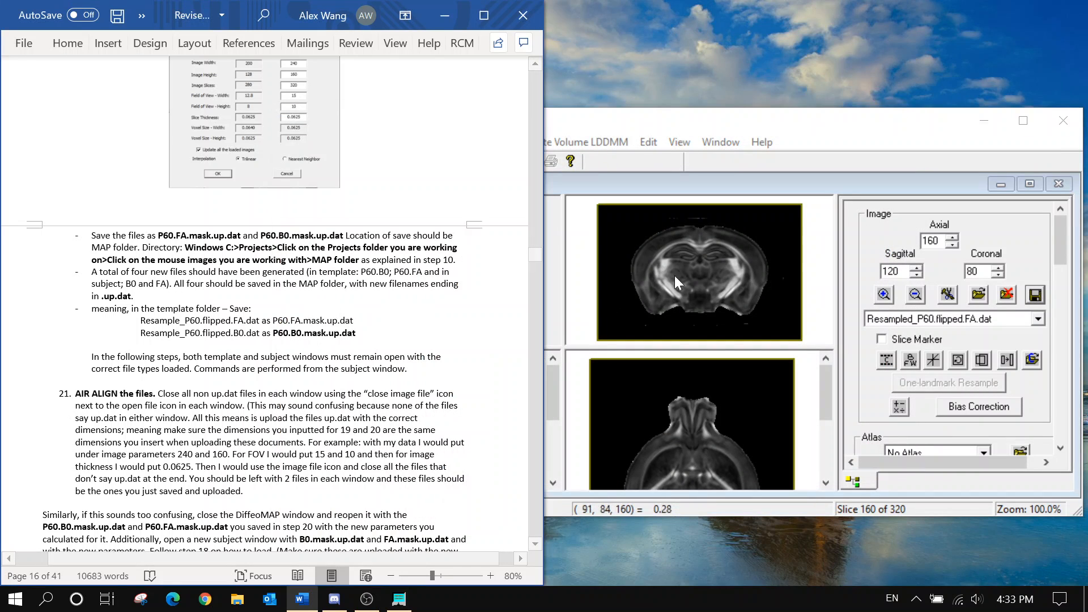
scroll(132, 402, up, 10)
scroll(264, 303, up, 1)
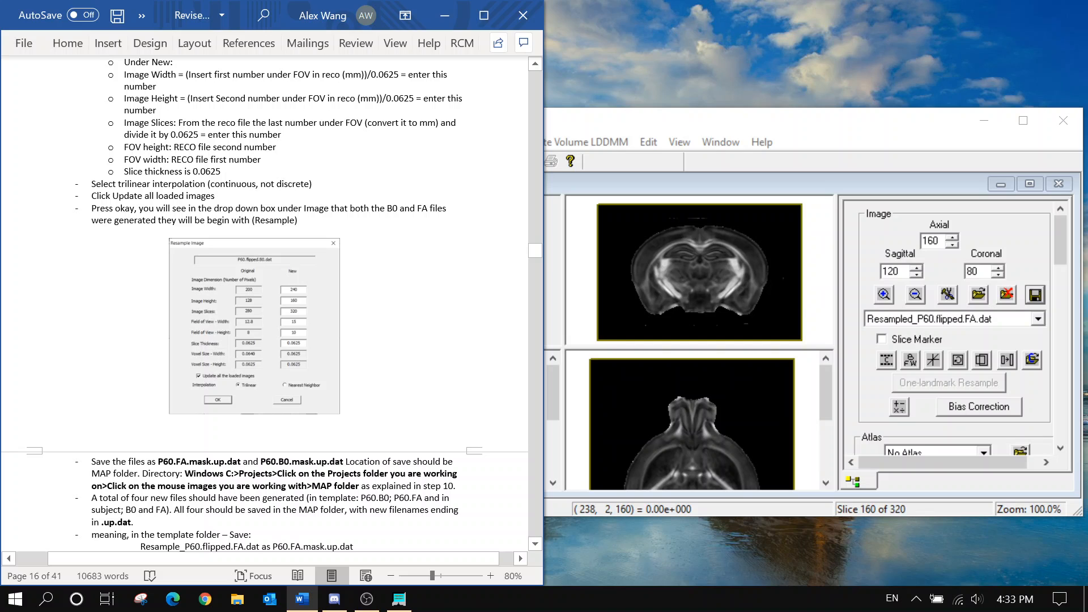
Return from Word to DiffeoMap and switch to the subject window
scroll(264, 303, up, 13)
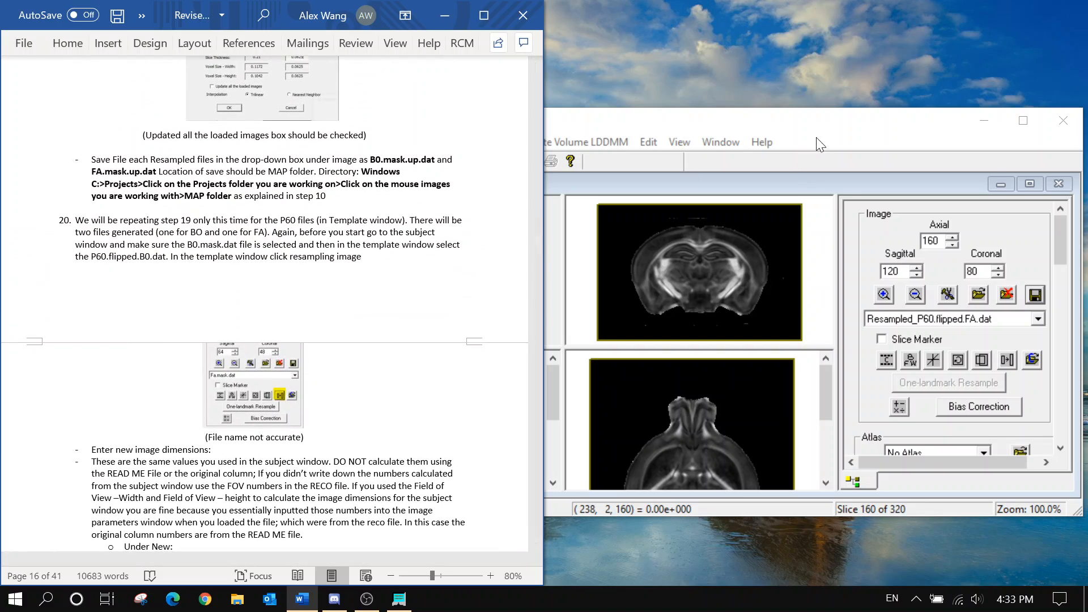
click(816, 139)
click(721, 142)
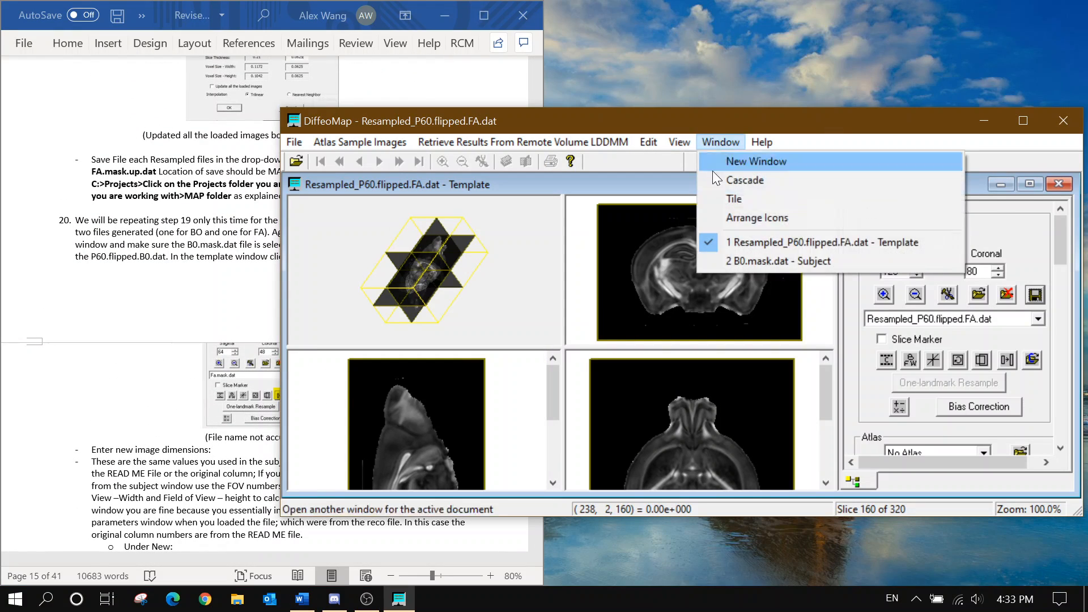
click(767, 257)
Save Resampled_B0.mask.dat to Map_Folder as B0.mask.up.dat, replacing the old file
click(972, 288)
click(976, 327)
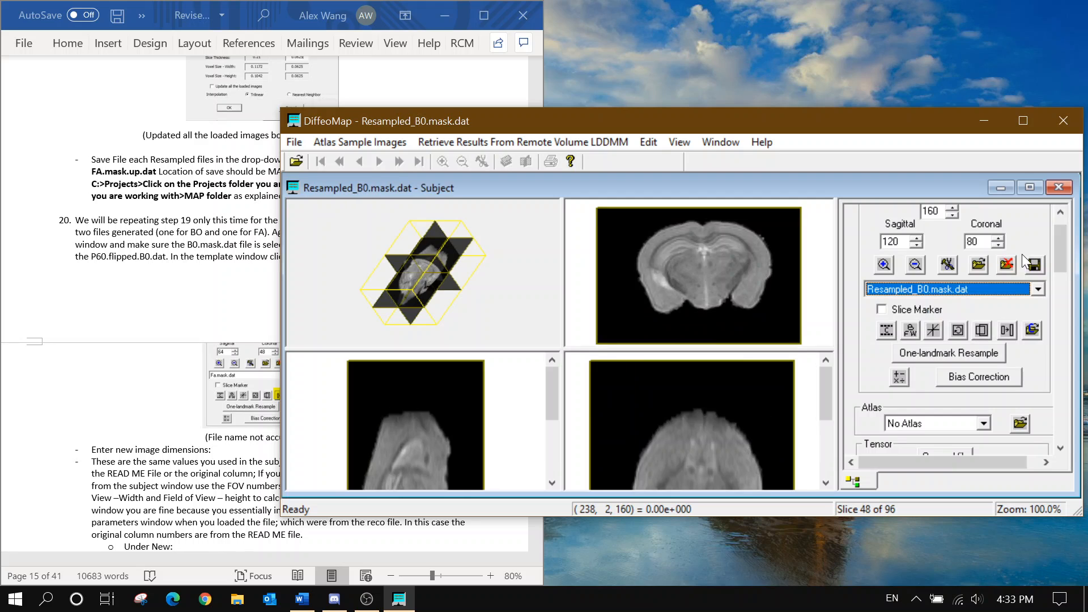
click(1034, 264)
click(447, 226)
click(451, 237)
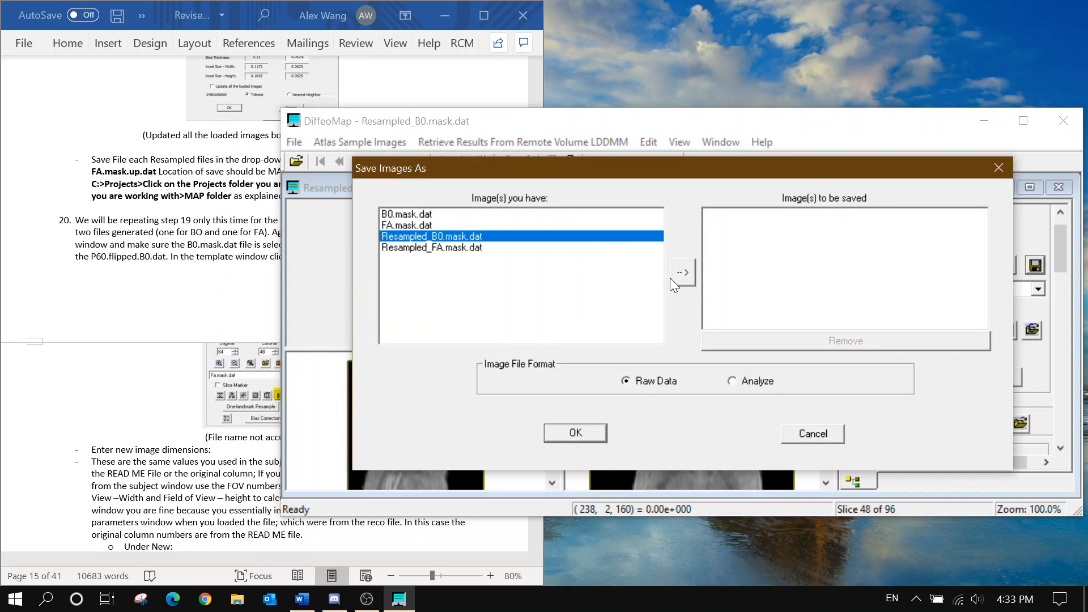
click(682, 272)
click(574, 433)
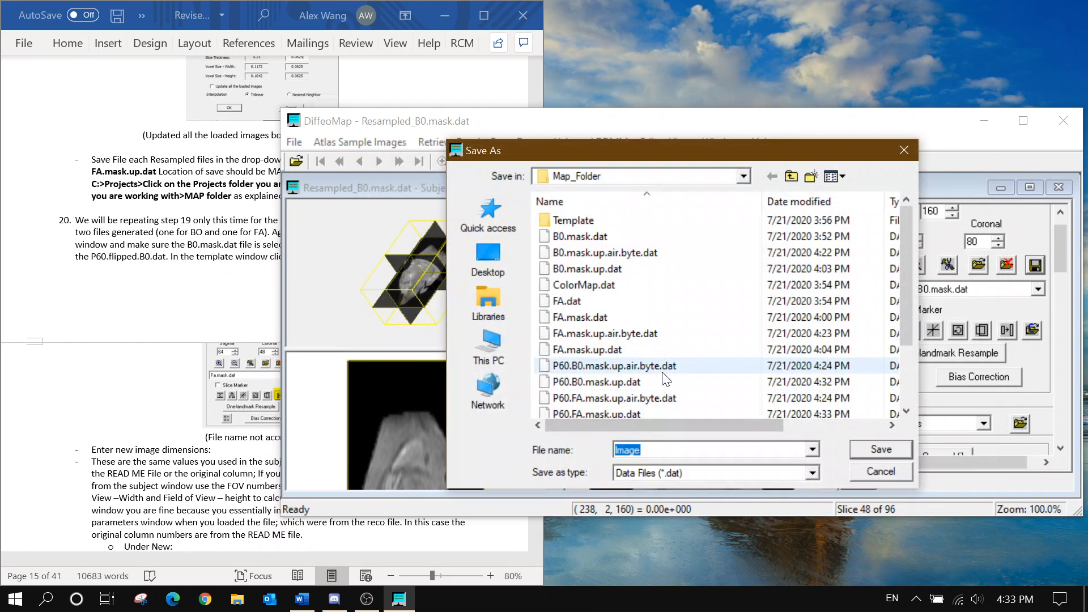
click(640, 264)
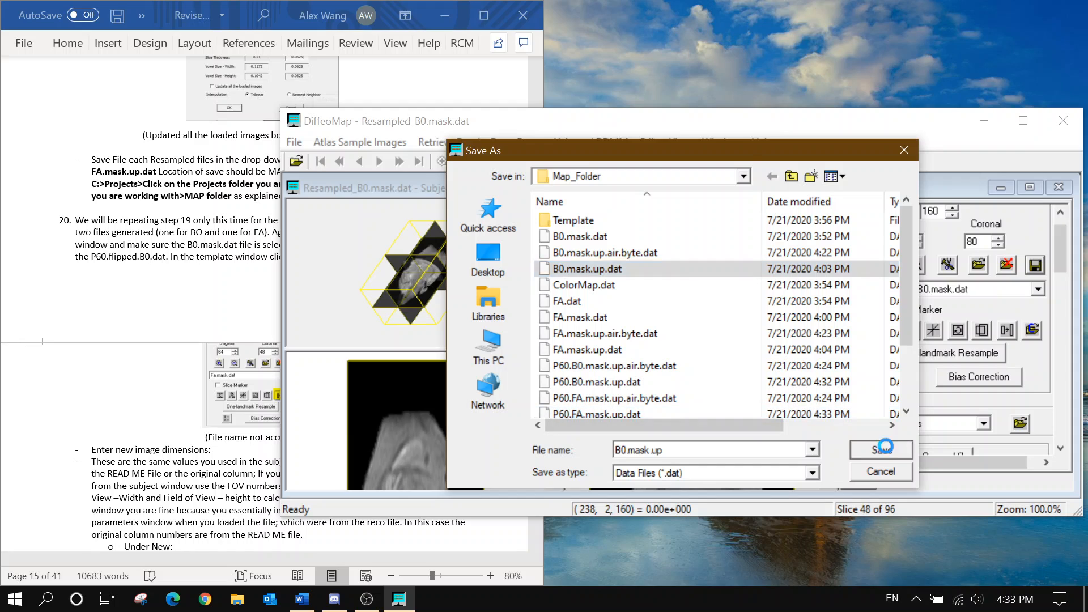
click(880, 449)
click(657, 306)
Save Resampled_FA.mask.dat to Map_Folder as FA.mask.up.dat, replacing the old file
click(884, 290)
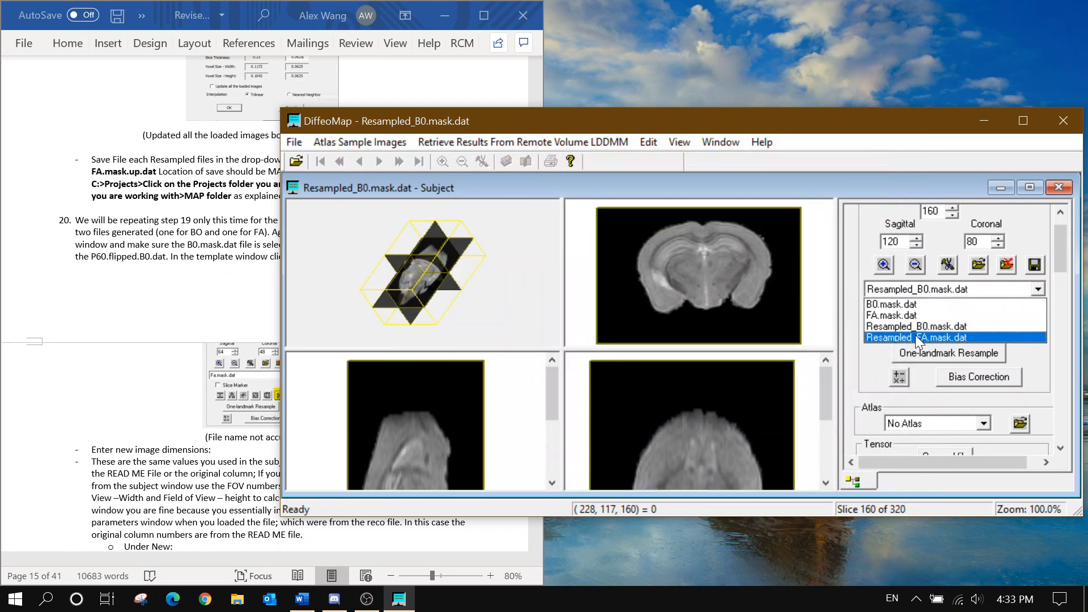
click(915, 334)
click(1035, 265)
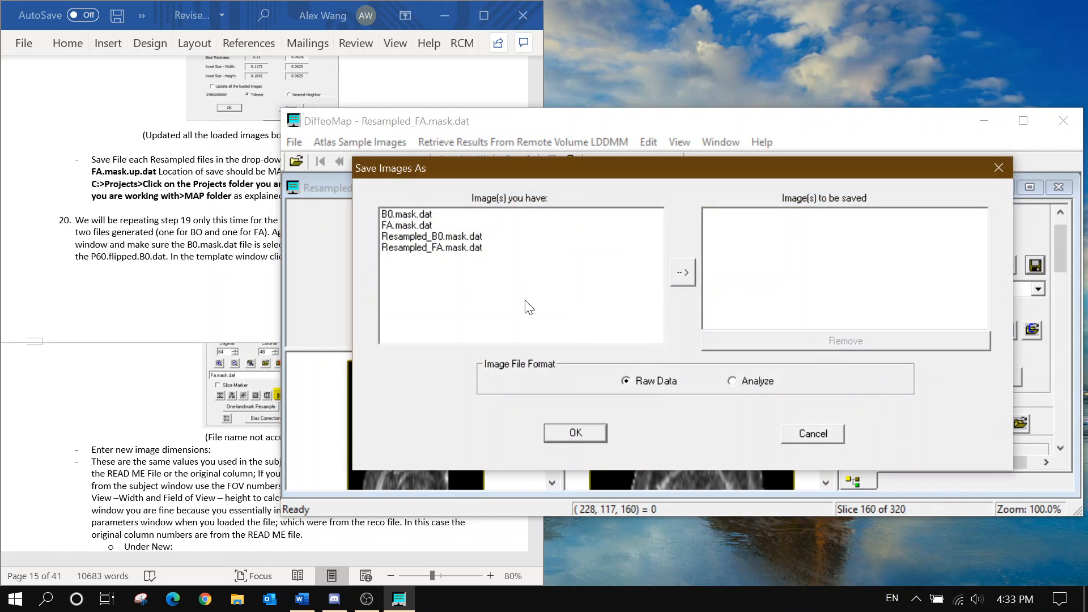
click(501, 249)
click(682, 274)
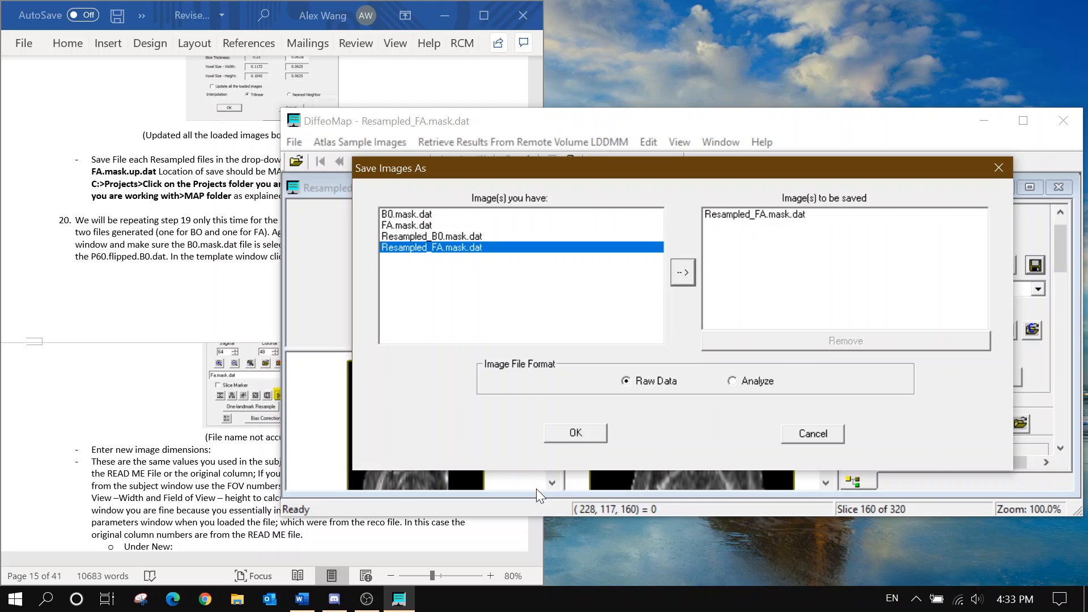
click(573, 432)
click(685, 317)
click(687, 349)
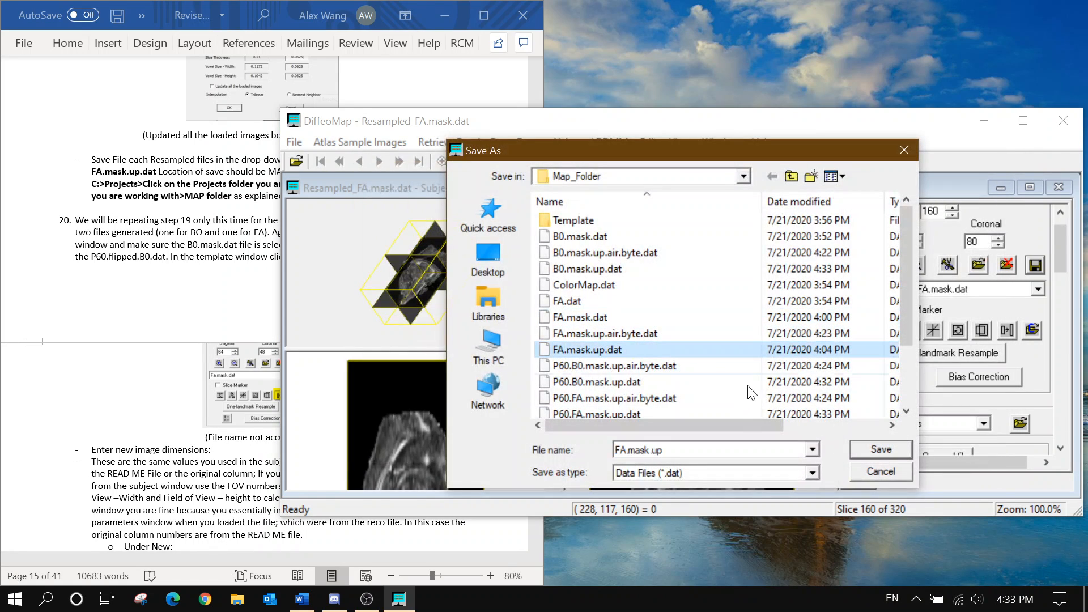
click(863, 449)
click(524, 304)
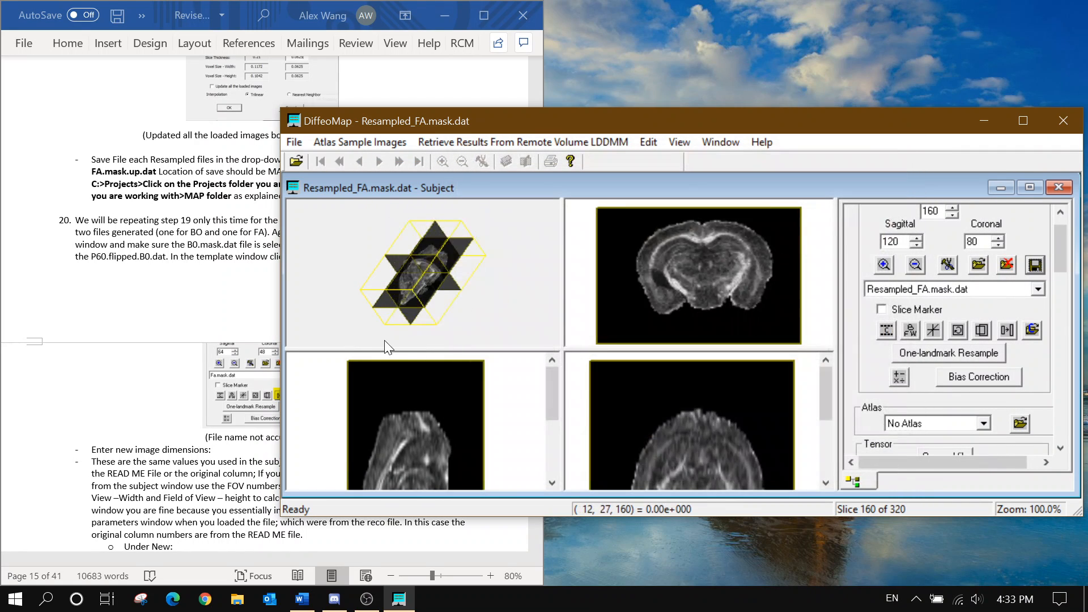
click(243, 237)
scroll(243, 237, down, 15)
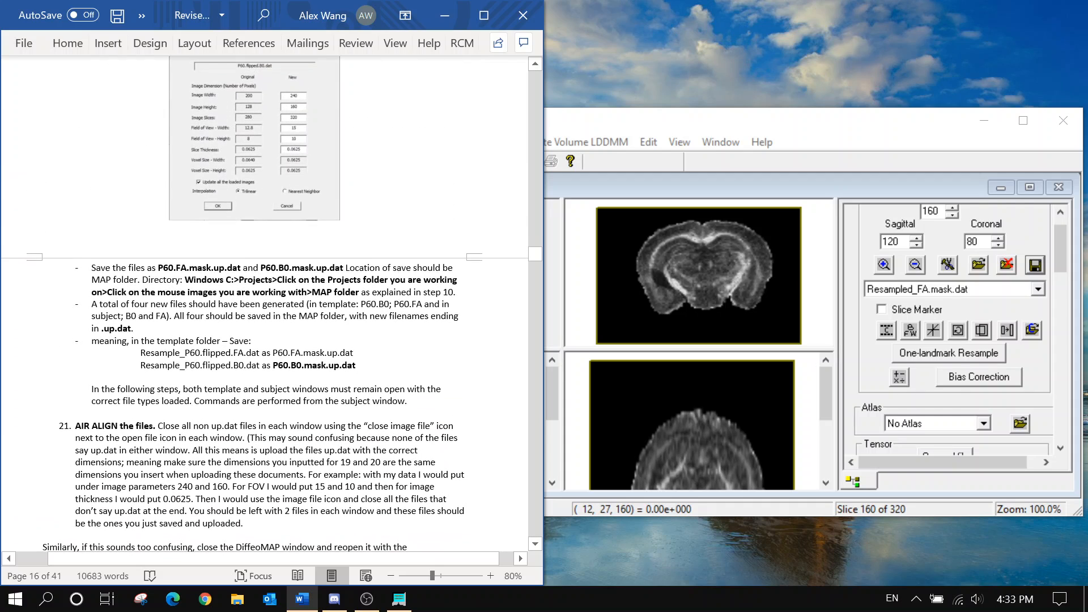
Close the original FA.mask.dat image in the subject window
scroll(265, 306, up, 2)
scroll(265, 306, down, 4)
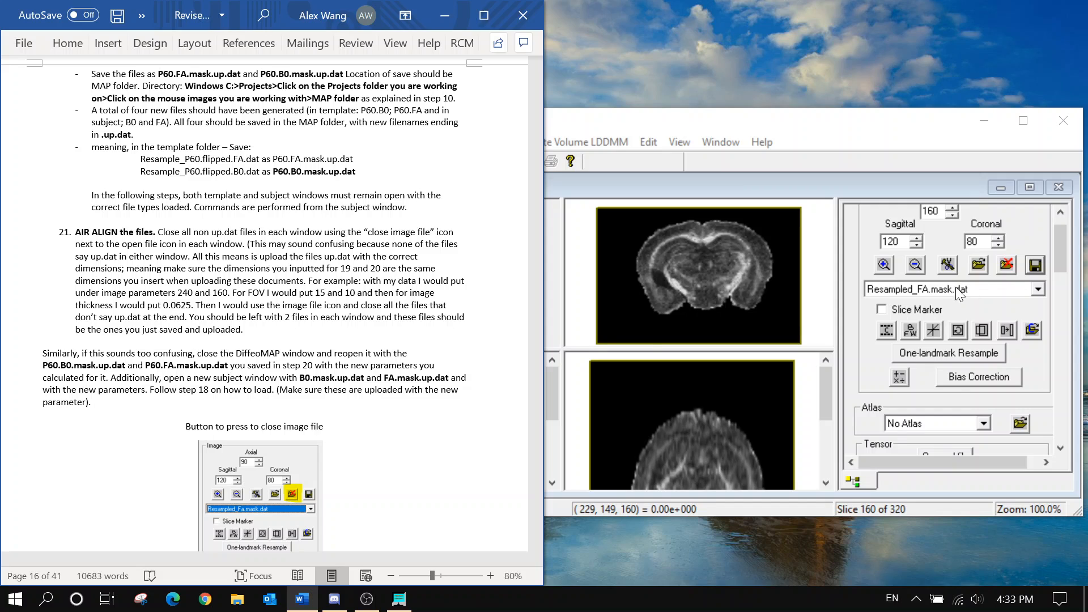
scroll(396, 255, down, 1)
click(971, 295)
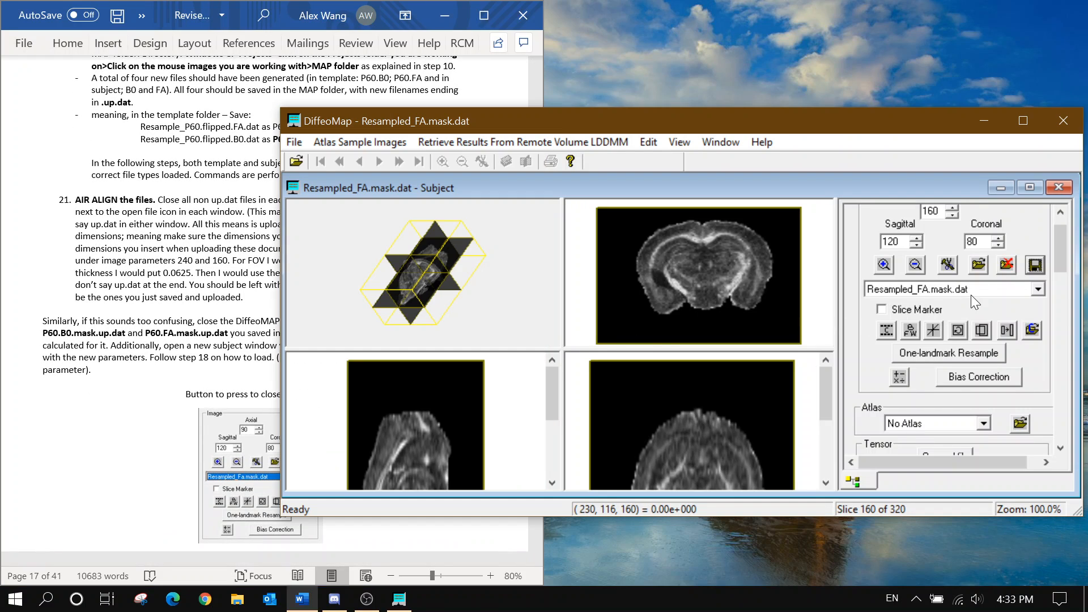
click(970, 290)
click(972, 310)
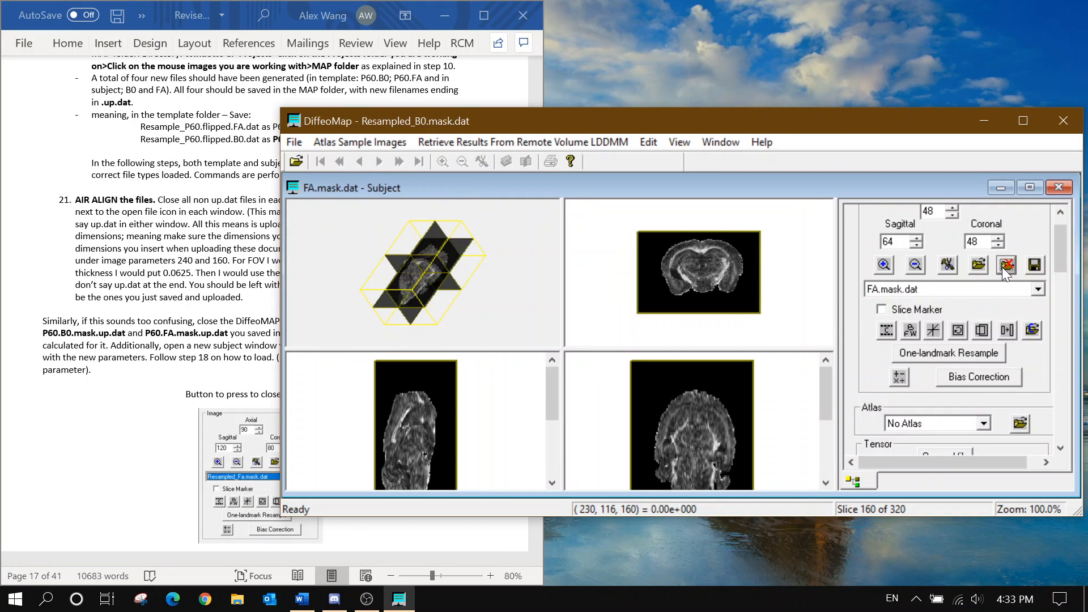
click(1005, 265)
In the template window, close P60.flipped.B0.dat and the other non-resampled image
click(719, 142)
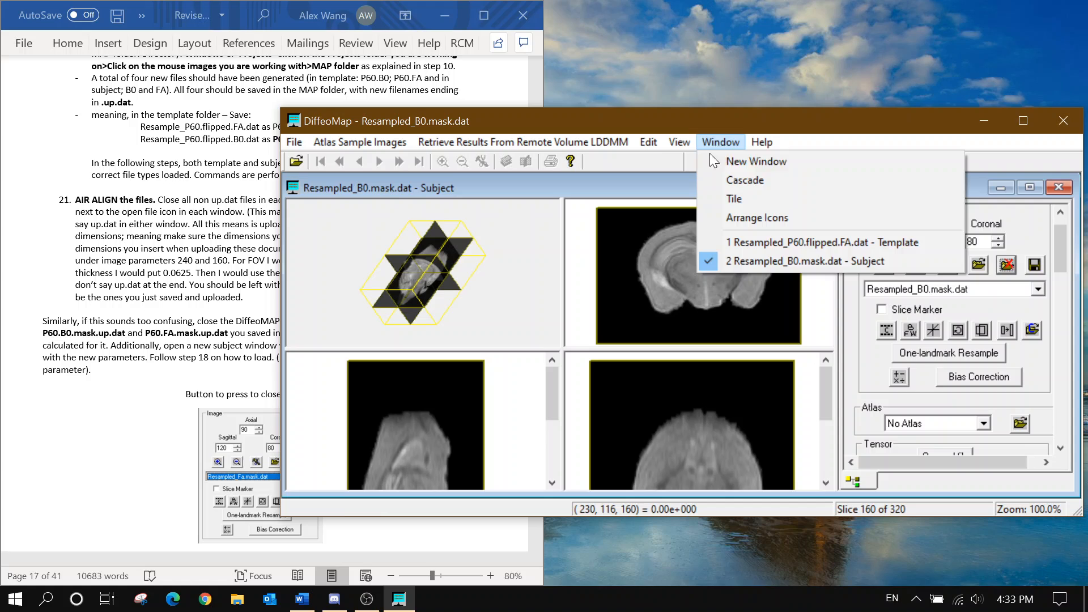
click(755, 242)
click(951, 318)
click(954, 335)
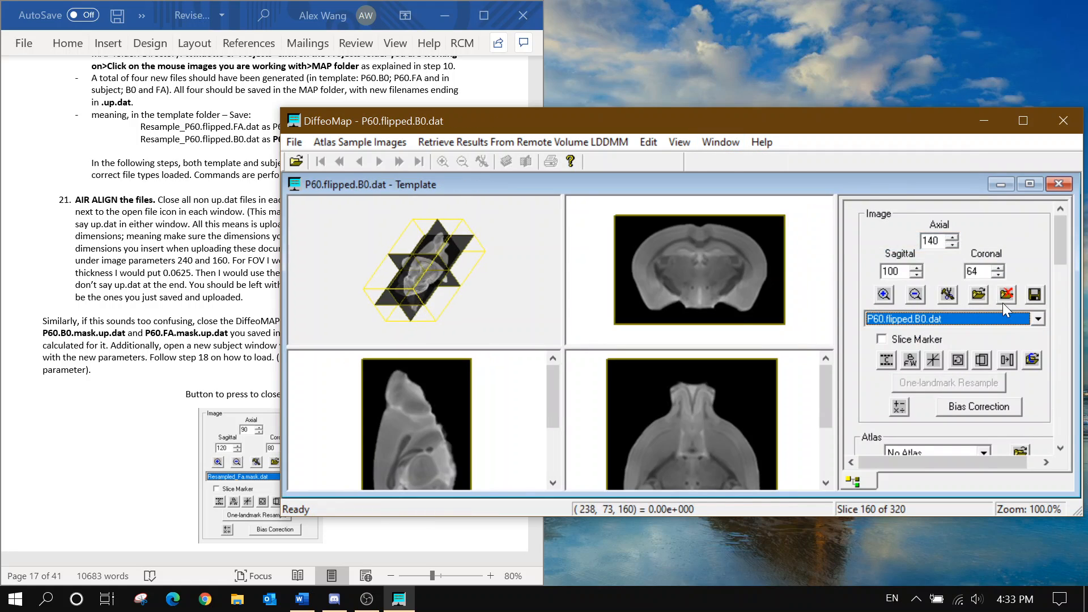
click(1005, 296)
click(1005, 296)
Return to the subject window and scroll the Word protocol to the AIR Linear steps
click(729, 143)
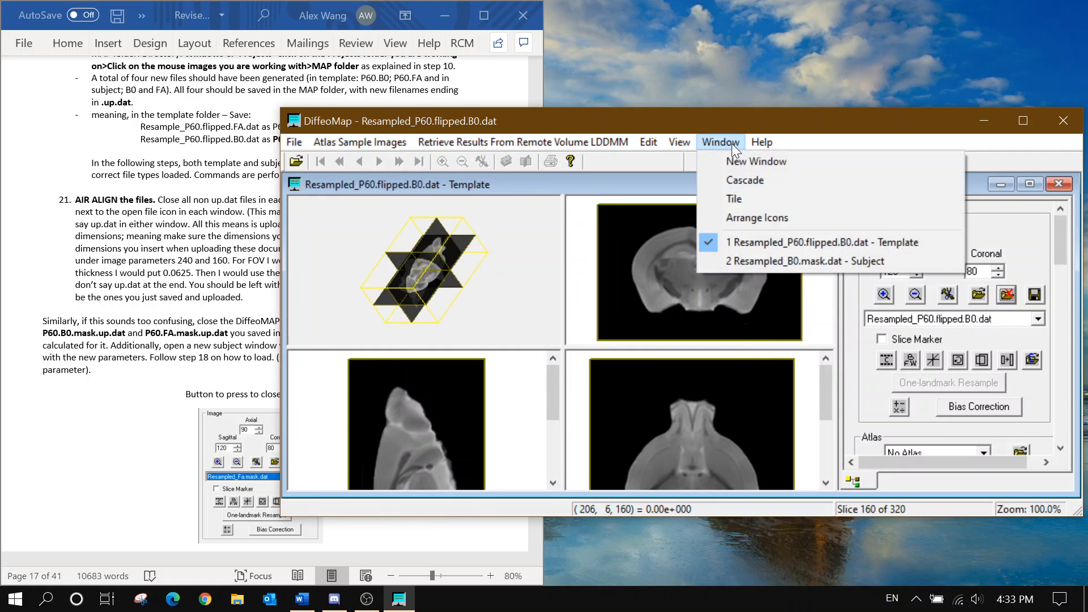
click(773, 261)
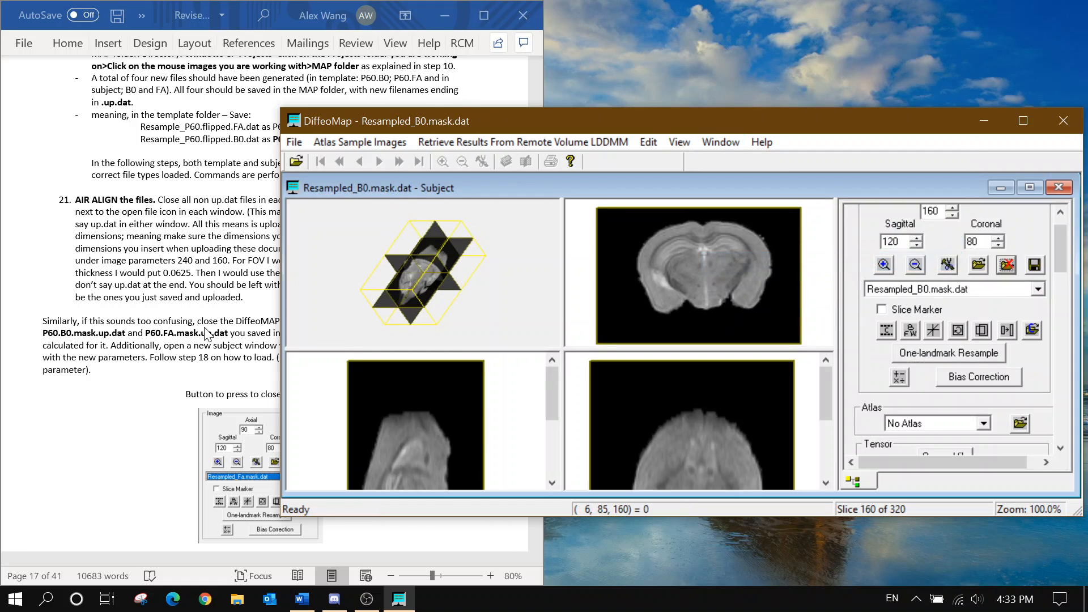
click(254, 326)
scroll(254, 326, down, 4)
scroll(254, 326, down, 5)
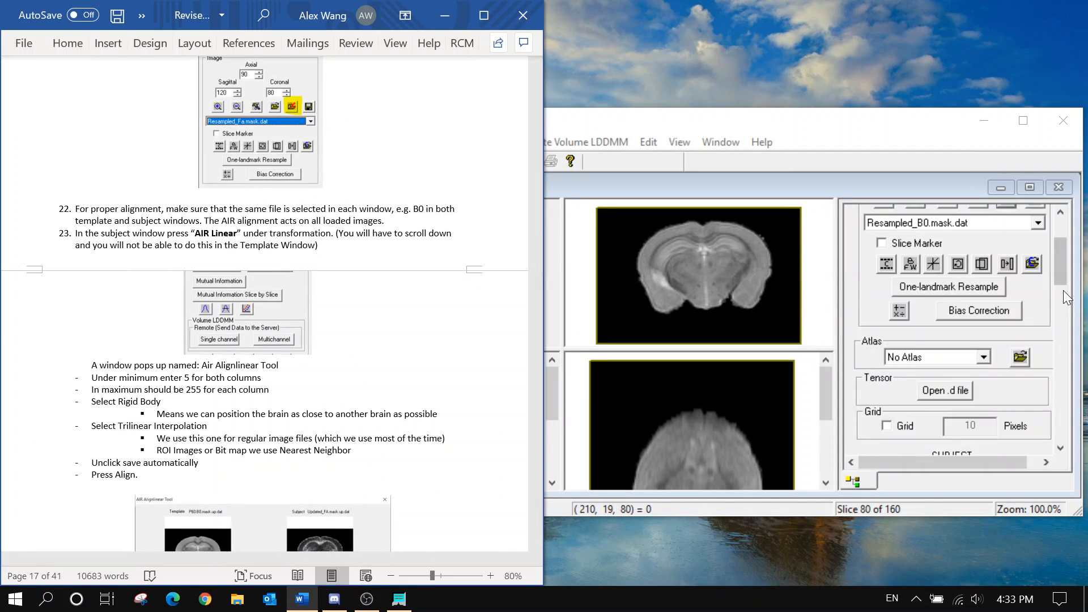
Run a rigid-body AIR Linear alignment with minimum thresholds 5 and auto-save off
scroll(1062, 291, down, 5)
click(881, 324)
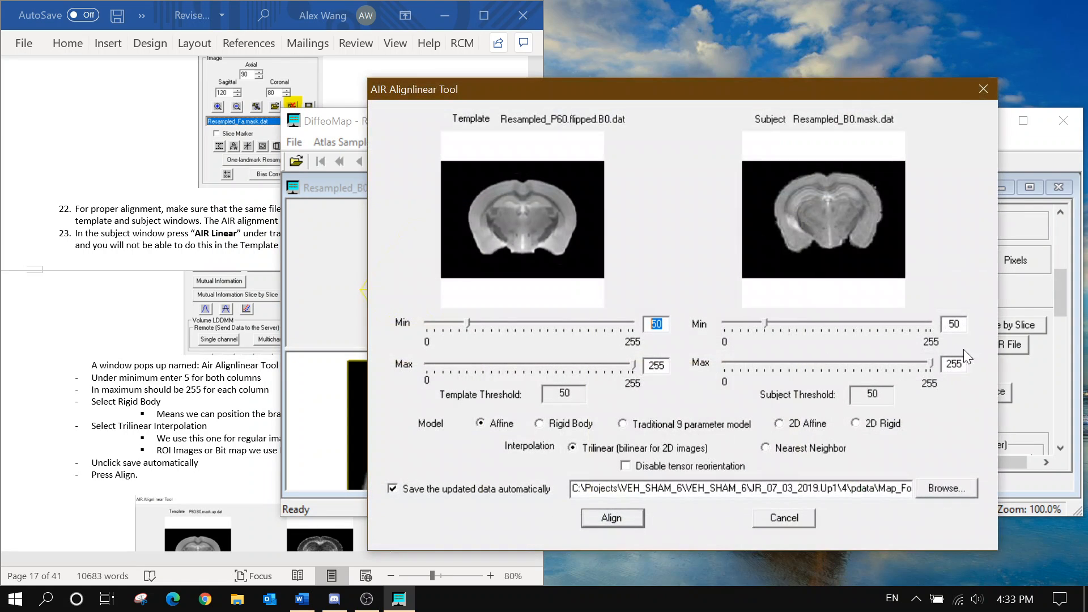
text(55)
click(560, 426)
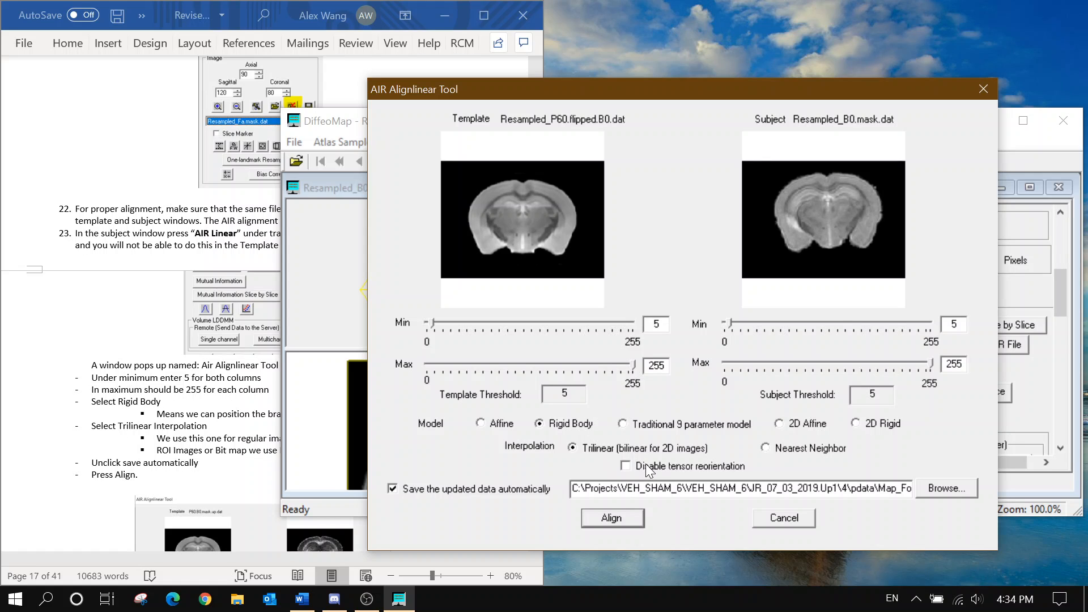
click(496, 499)
click(605, 517)
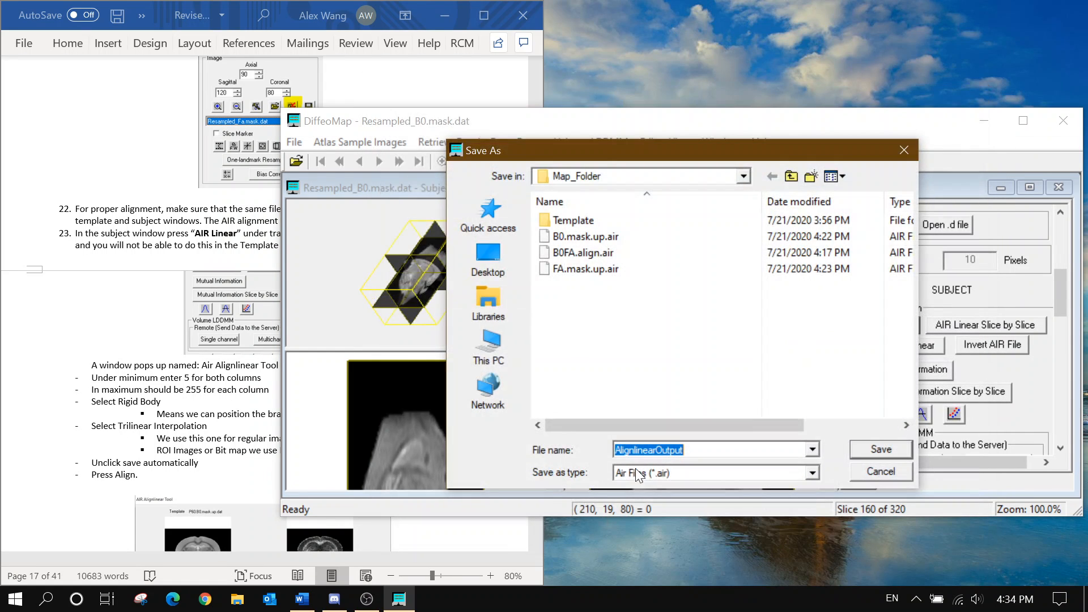
Save the alignment transform as B0FA.align.air in Map_Folder, replacing the existing file
click(595, 253)
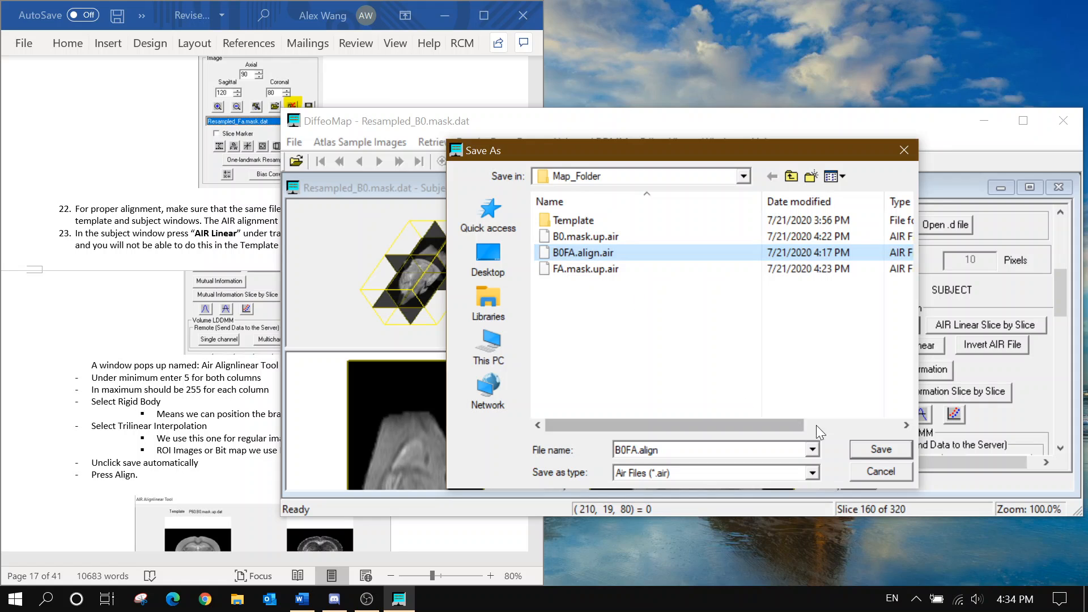
scroll(183, 470, down, 4)
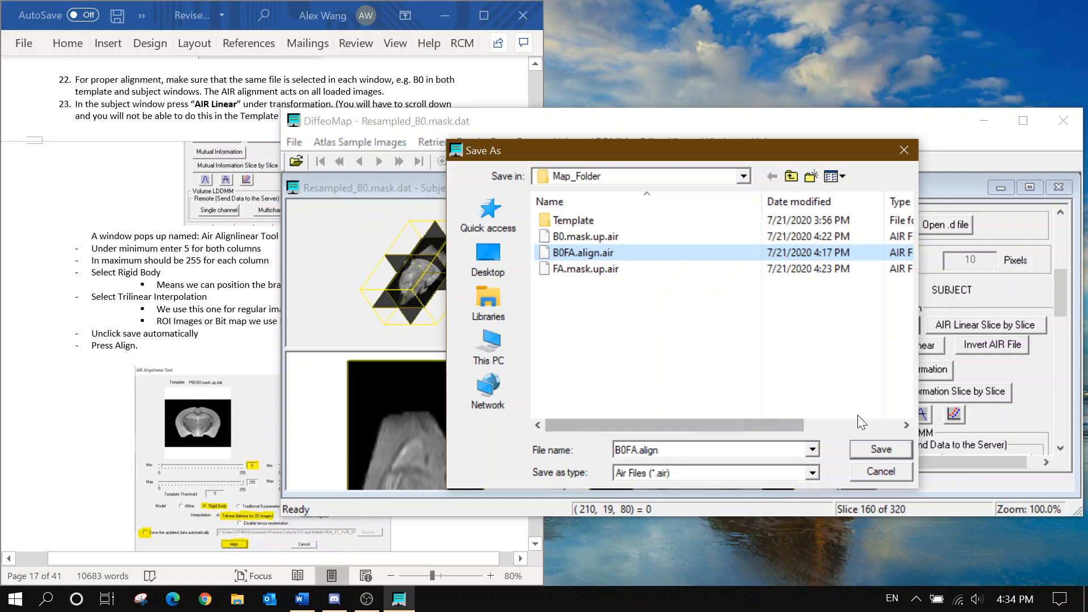
click(860, 447)
click(606, 307)
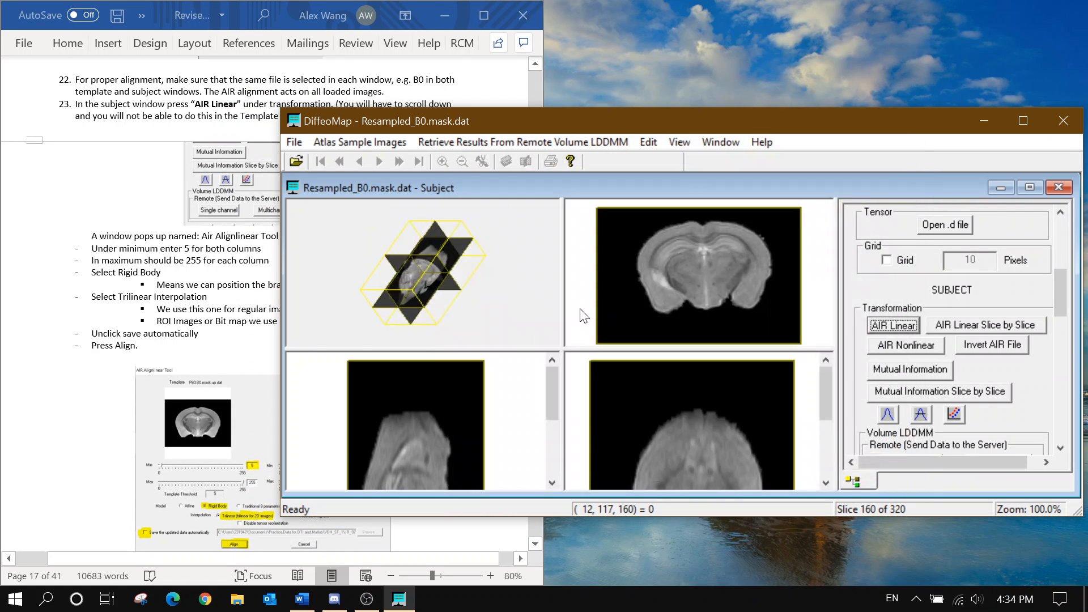
scroll(141, 362, down, 1)
scroll(141, 363, down, 9)
Scroll the Word protocol to steps 24–26 while the AIR alignment completes
click(149, 354)
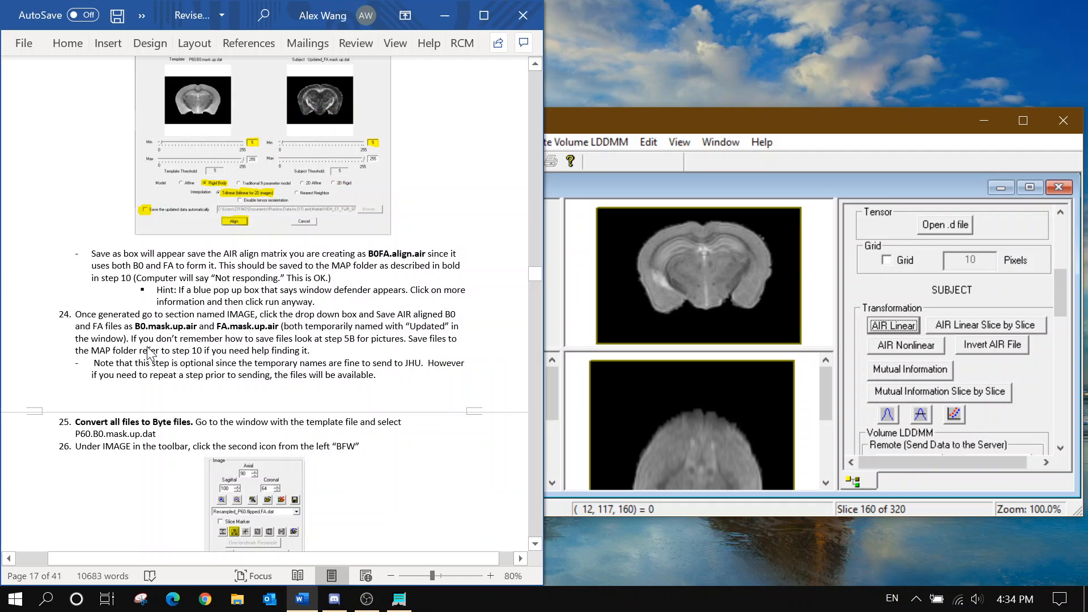
scroll(272, 305, down, 1)
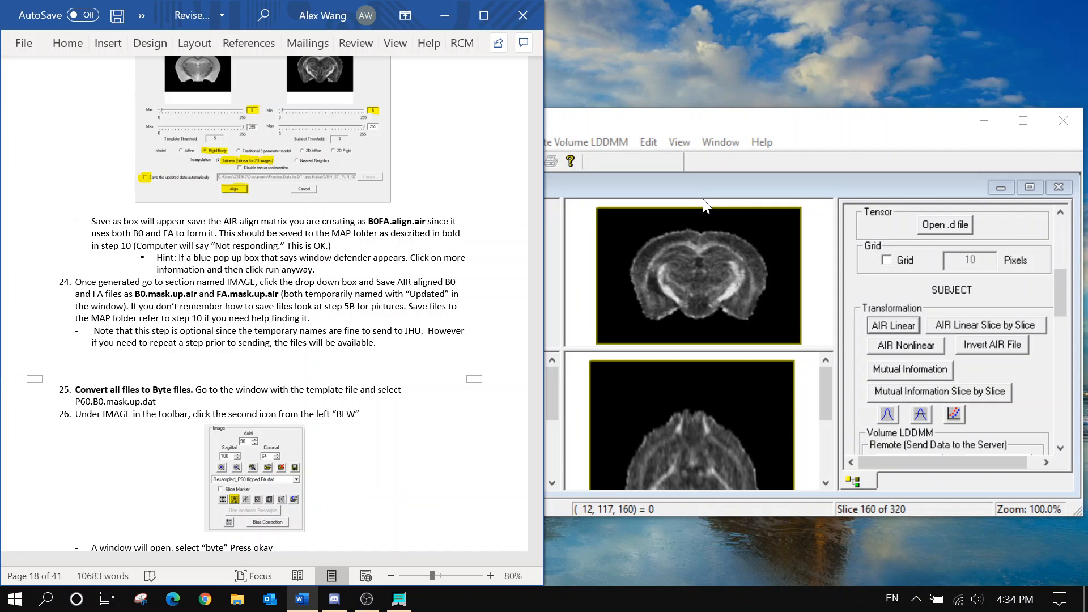
Rotate the 3-D overview of the aligned volume and check the Word protocol
click(632, 121)
drag(351, 315, 477, 311)
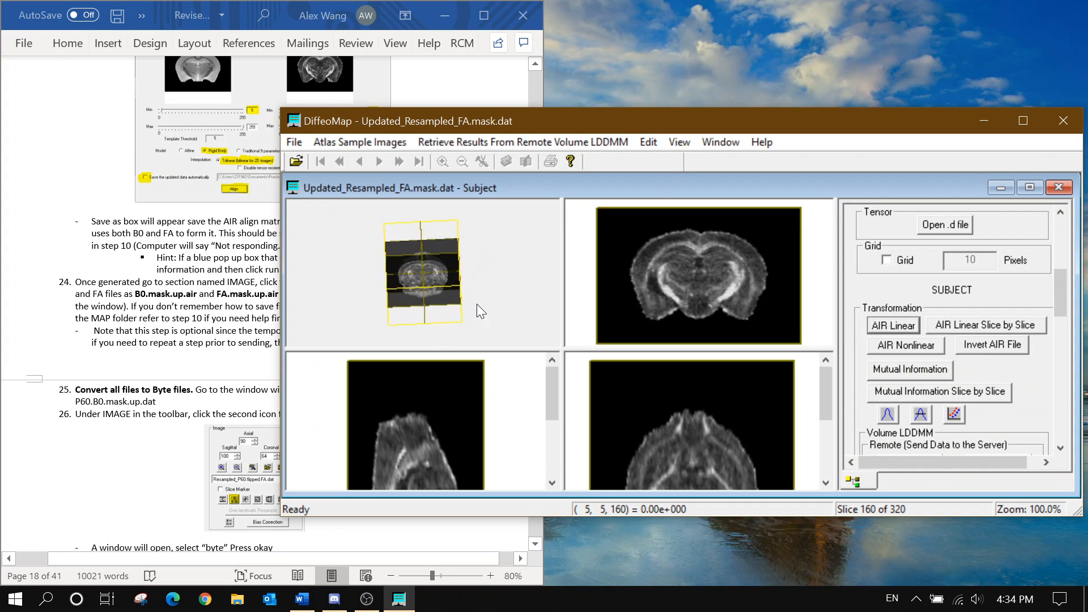
click(140, 351)
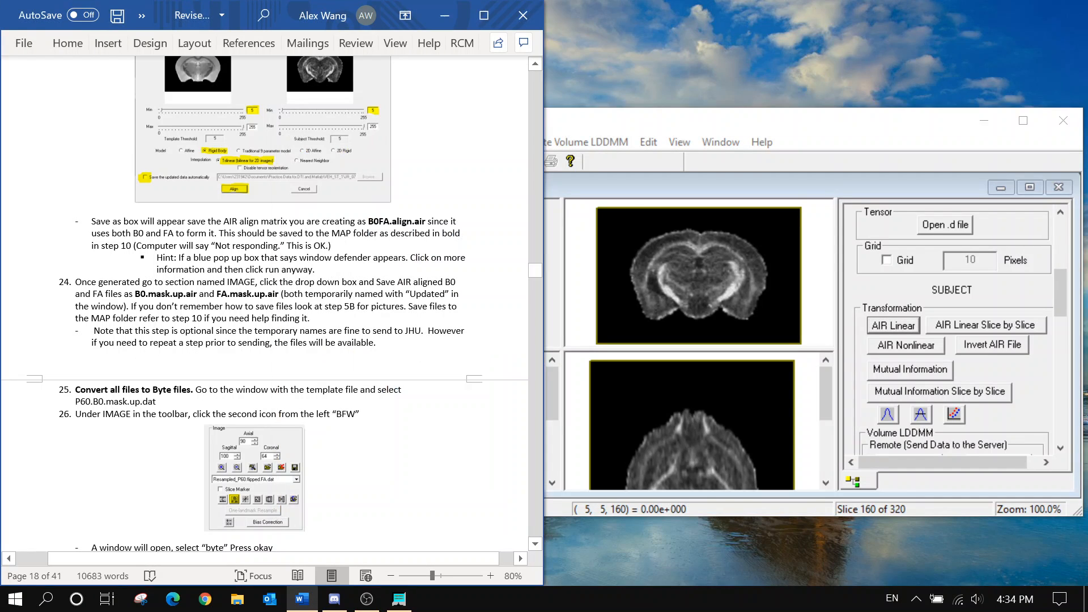
scroll(272, 306, down, 1)
scroll(1021, 264, up, 5)
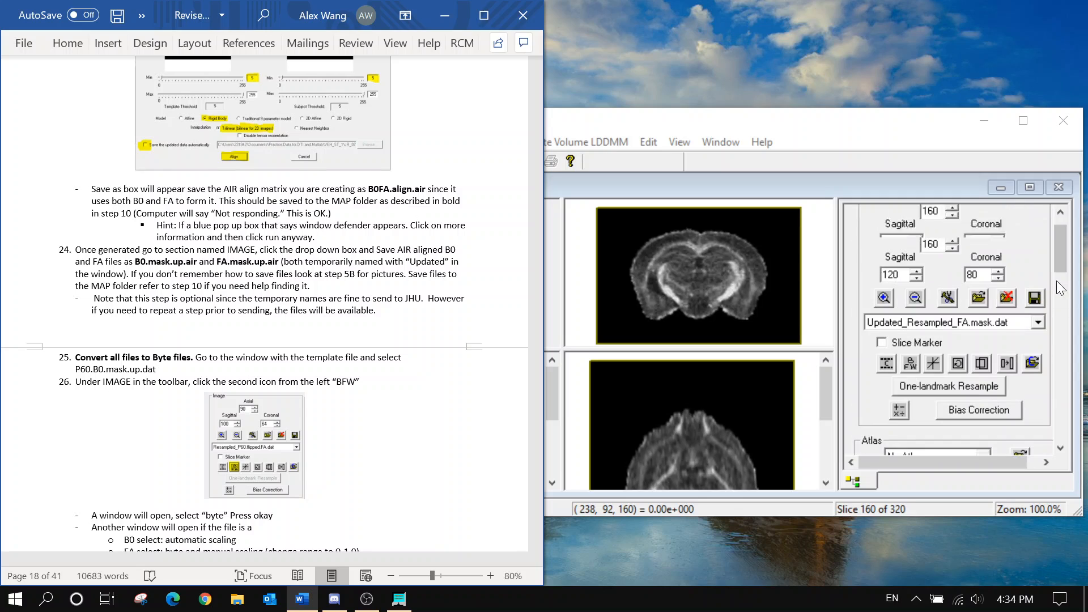
scroll(1056, 281, up, 2)
Make Updated_Resampled_B0.mask.dat the current subject image
click(1038, 322)
click(998, 371)
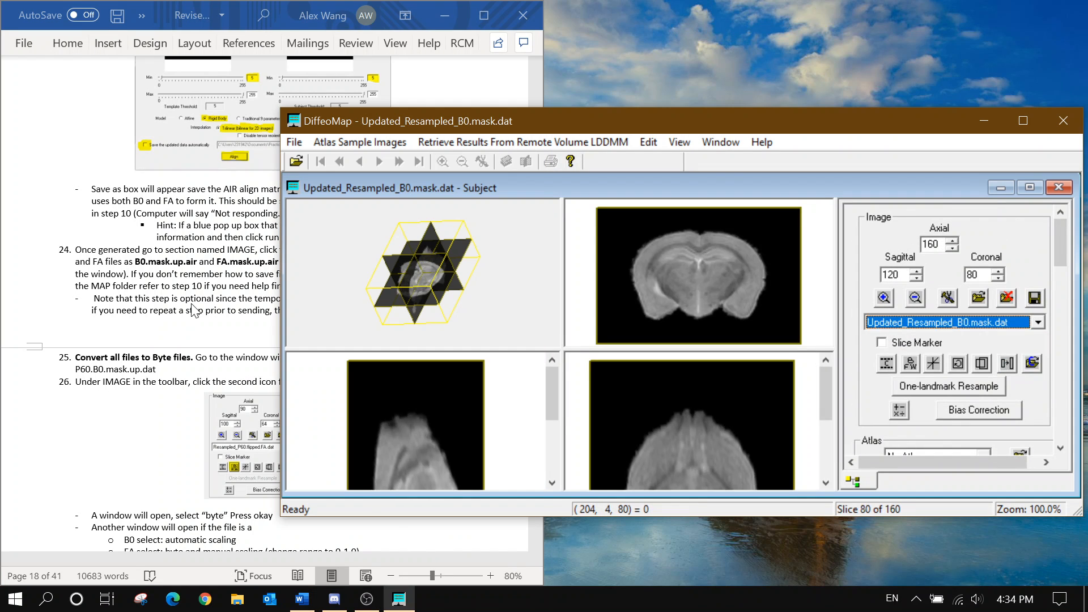
click(185, 284)
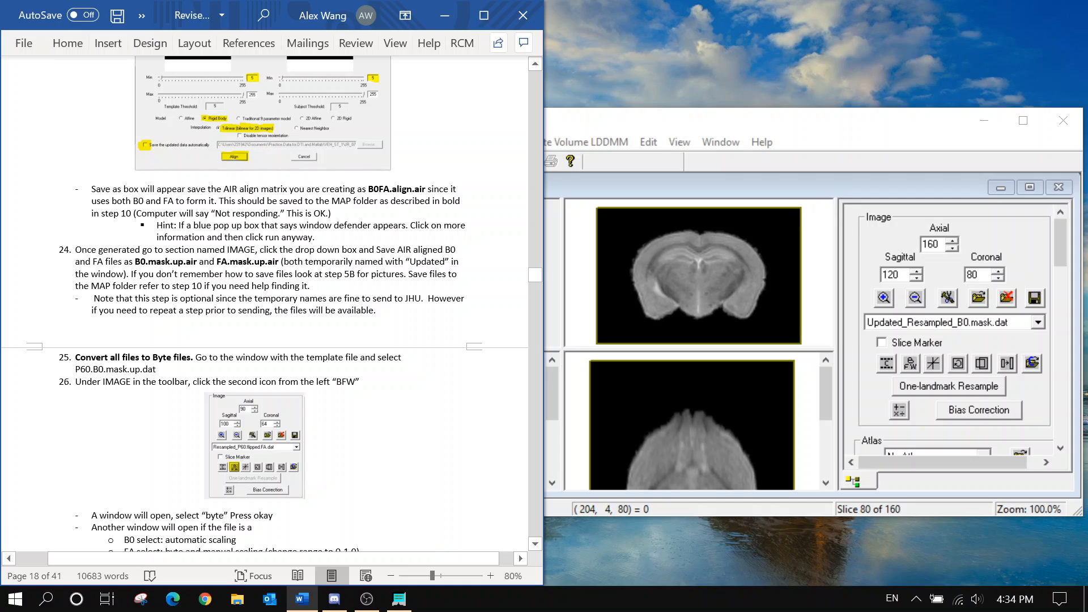
click(980, 322)
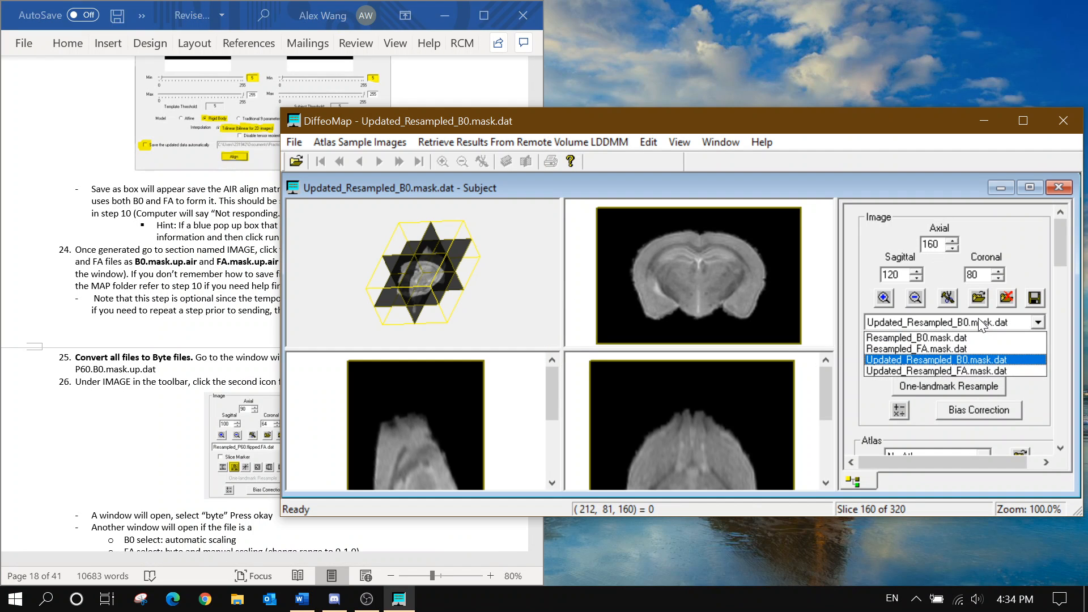
click(982, 324)
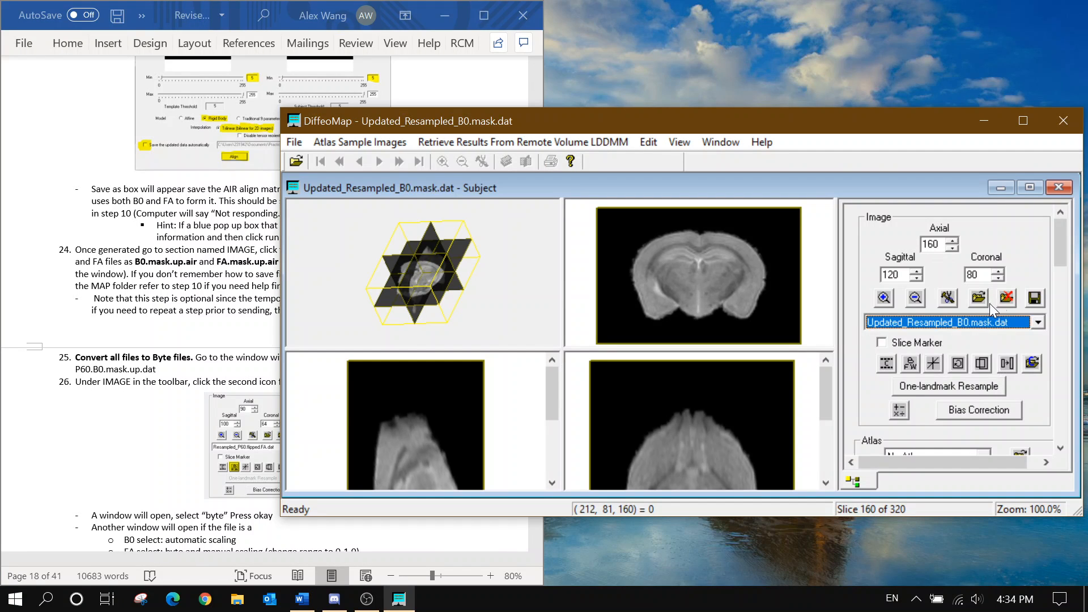
Queue Updated_Resampled_B0.mask.dat in the Save Images As dialog as raw data
click(1032, 303)
click(502, 236)
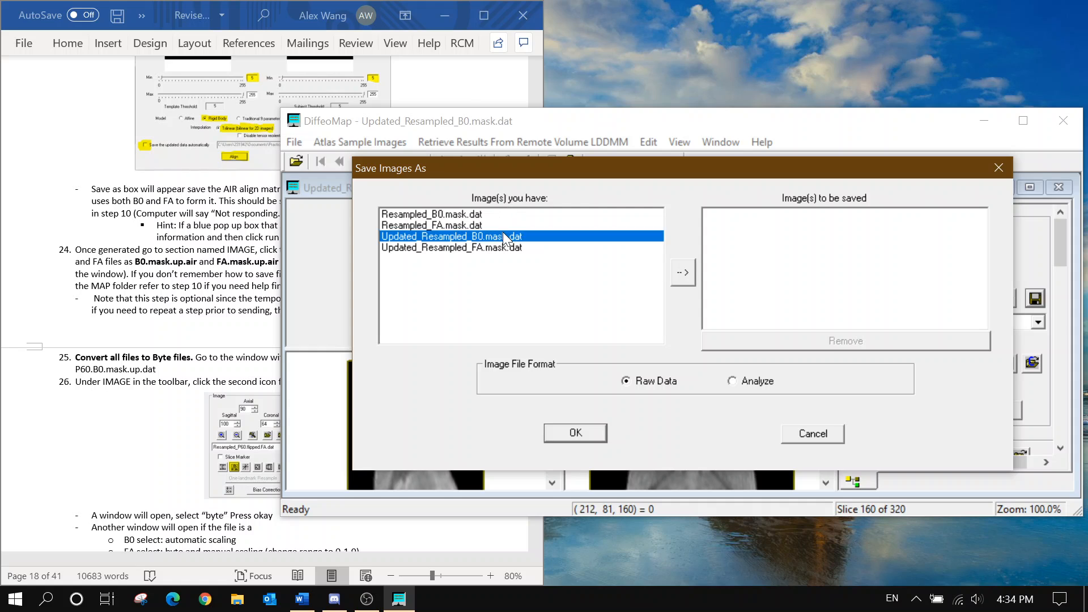
click(681, 272)
click(751, 215)
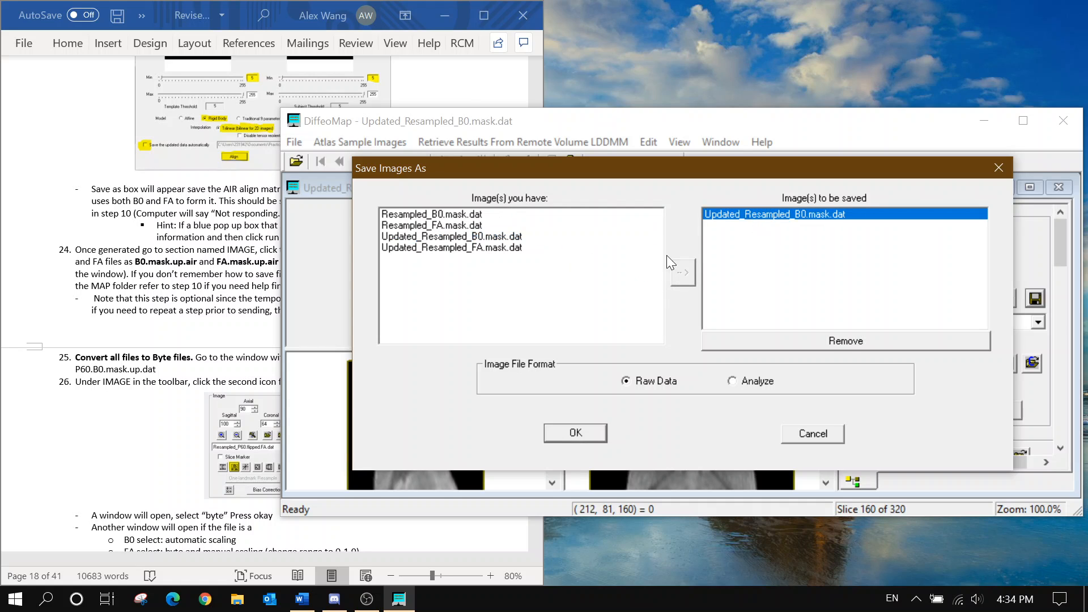
click(195, 319)
scroll(195, 318, up, 10)
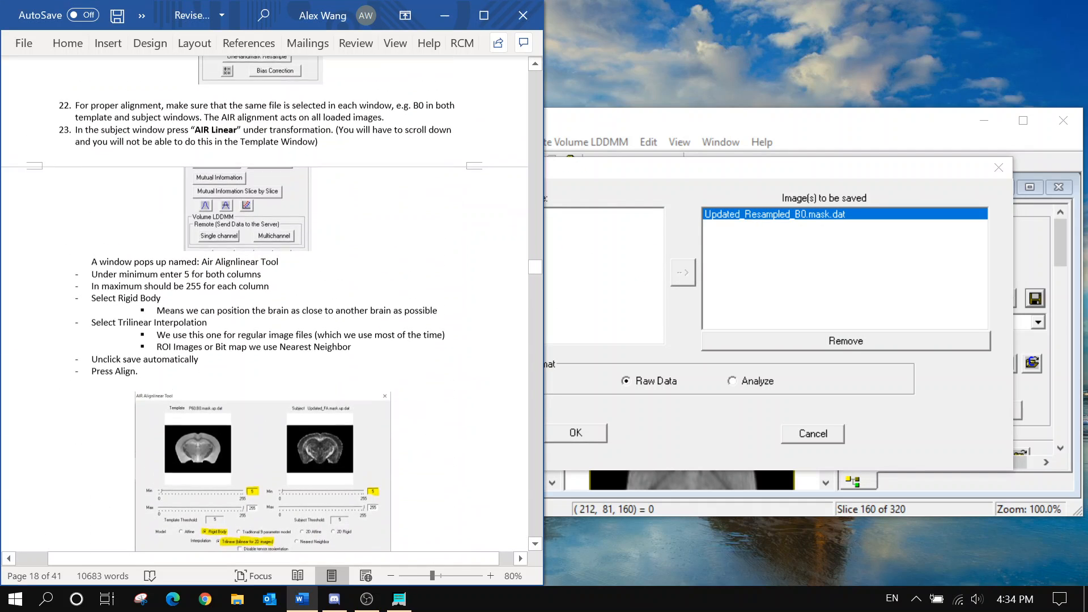
Scroll the Word protocol to step 24 and the AIR Alignlinear screenshot
scroll(195, 318, up, 10)
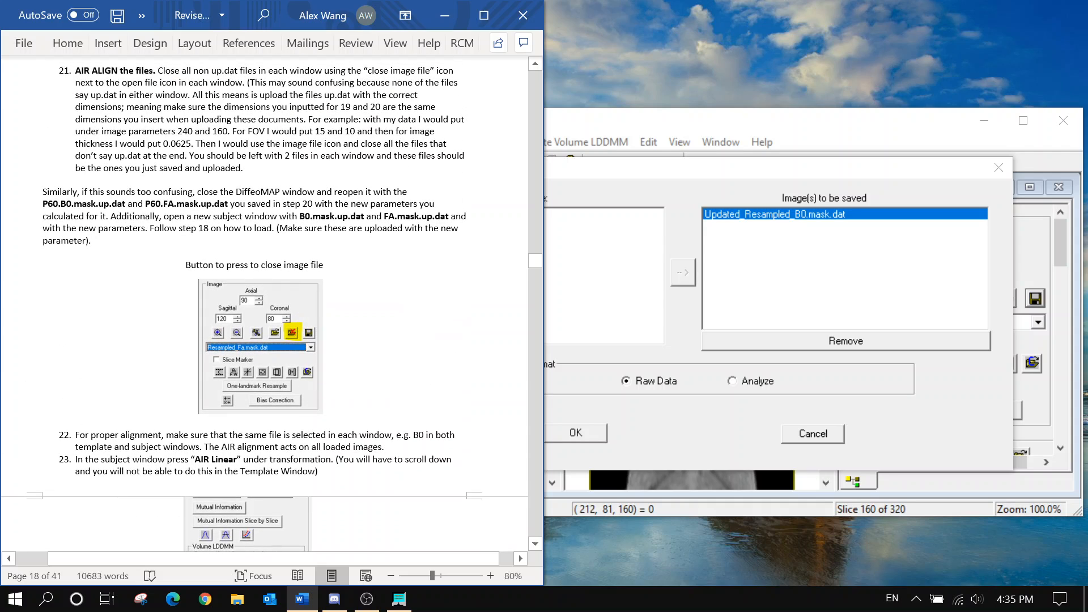
scroll(265, 306, up, 8)
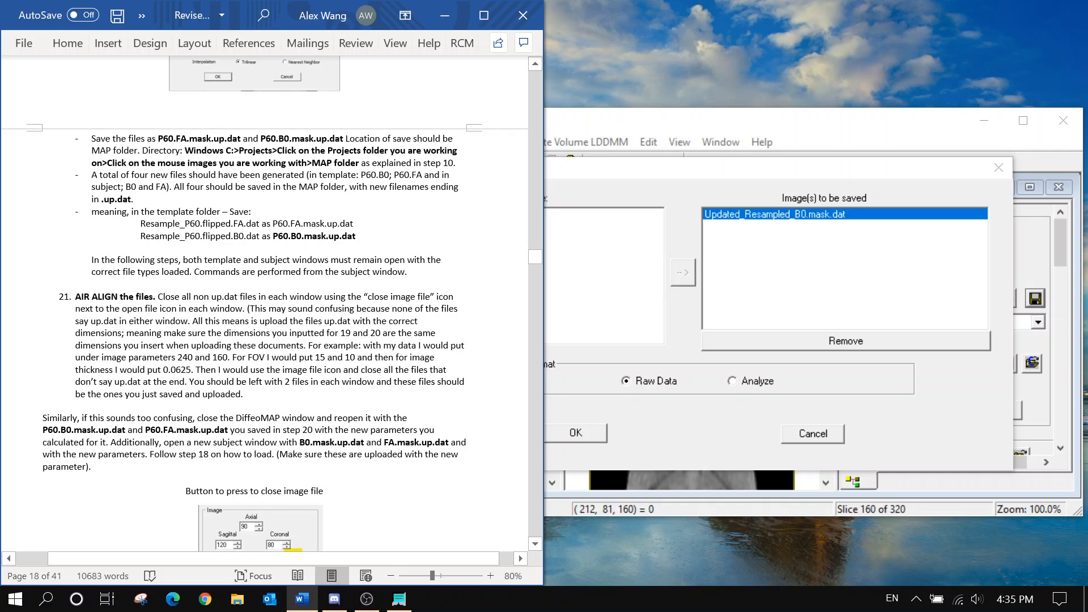
scroll(265, 306, down, 5)
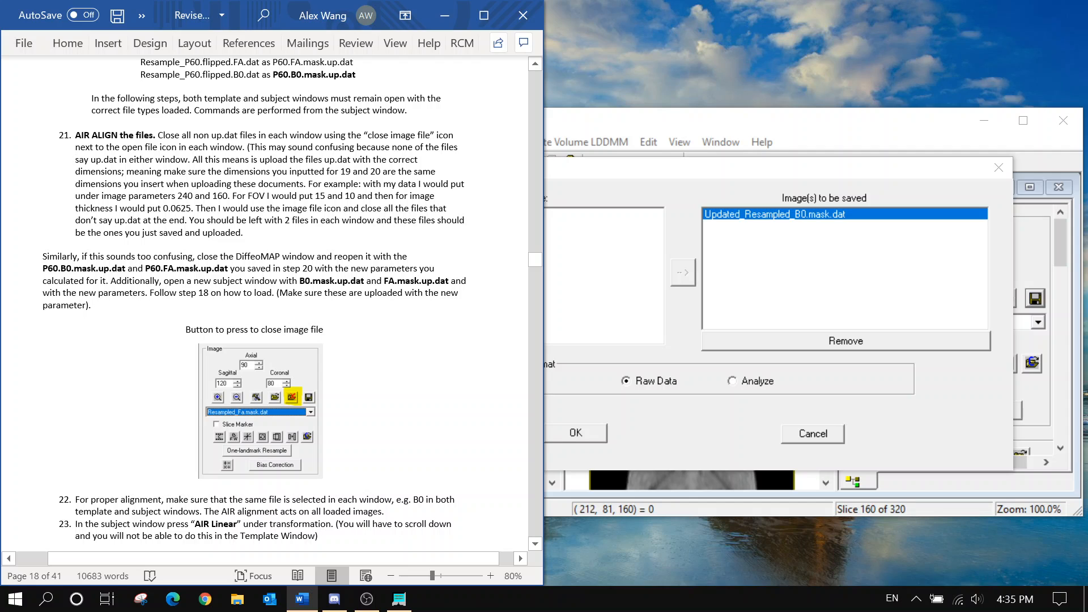
scroll(265, 306, down, 12)
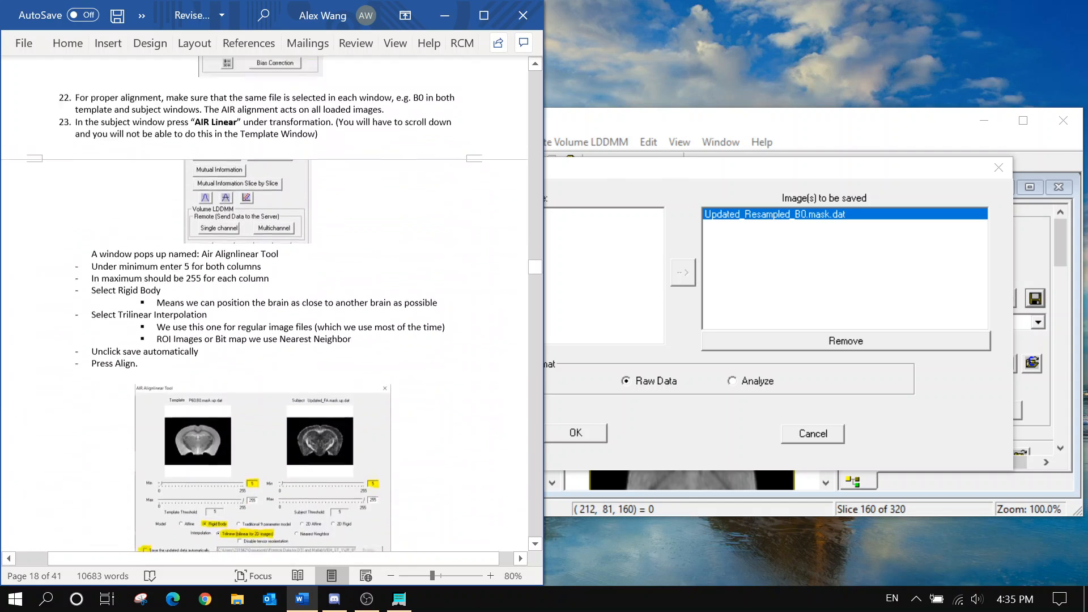
scroll(376, 233, up, 4)
scroll(375, 232, down, 11)
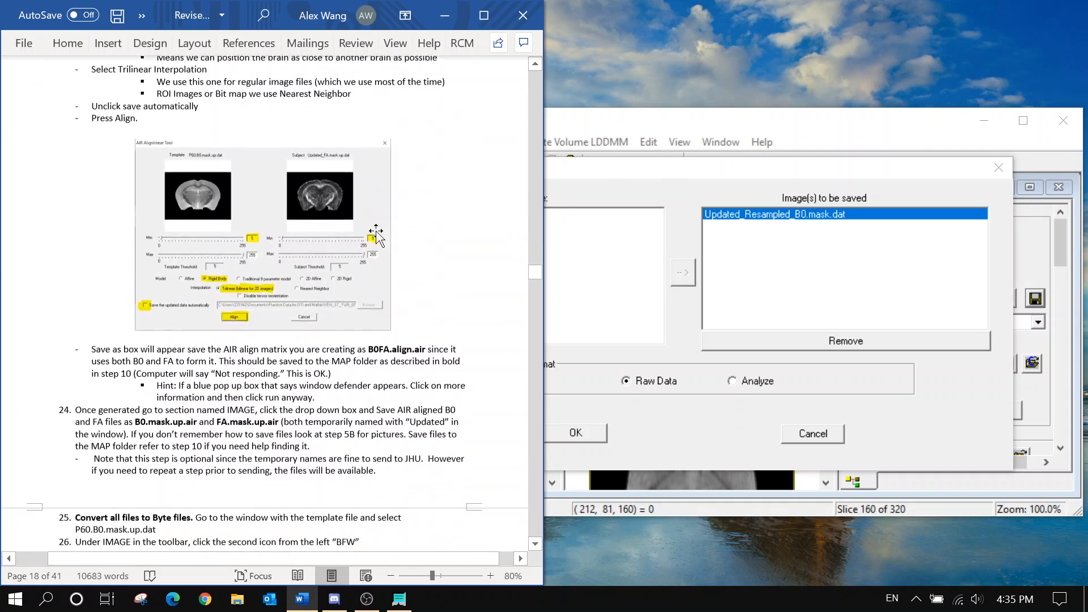
scroll(376, 232, down, 10)
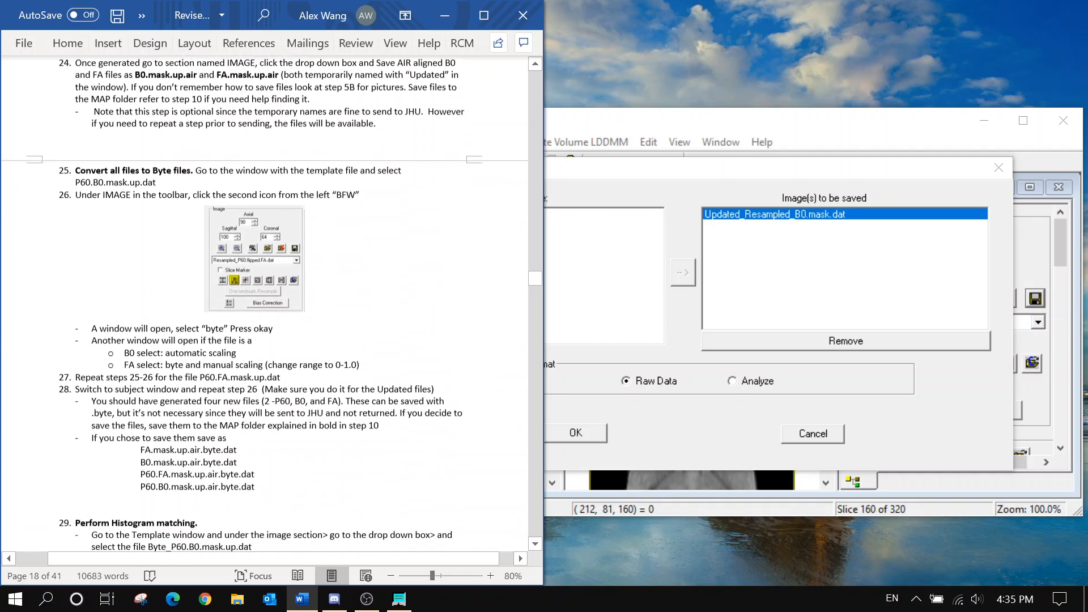
scroll(265, 306, down, 2)
scroll(265, 306, up, 15)
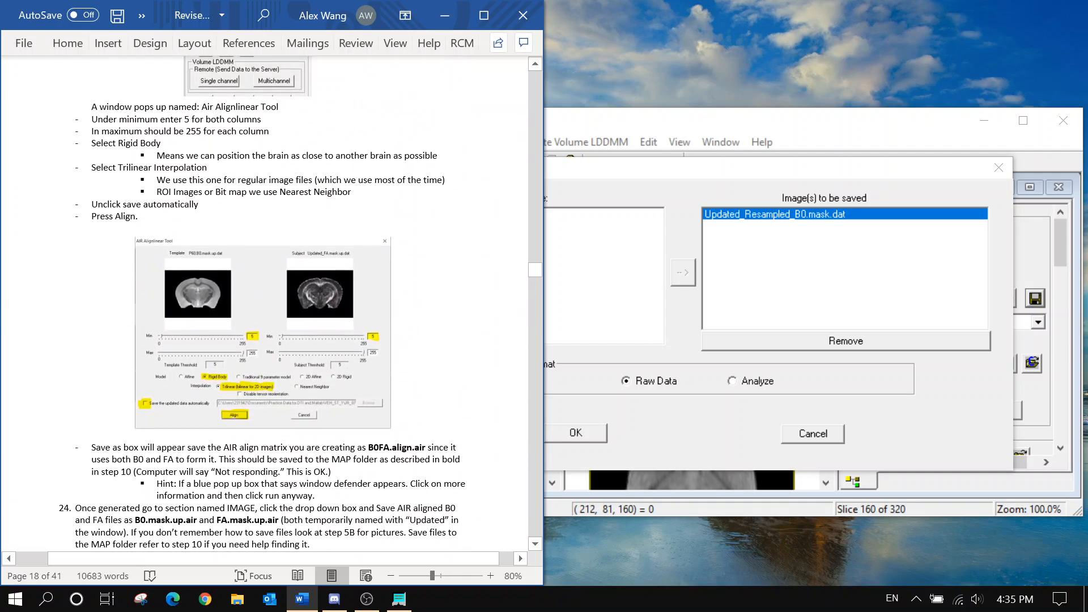
scroll(265, 306, up, 5)
scroll(265, 304, down, 8)
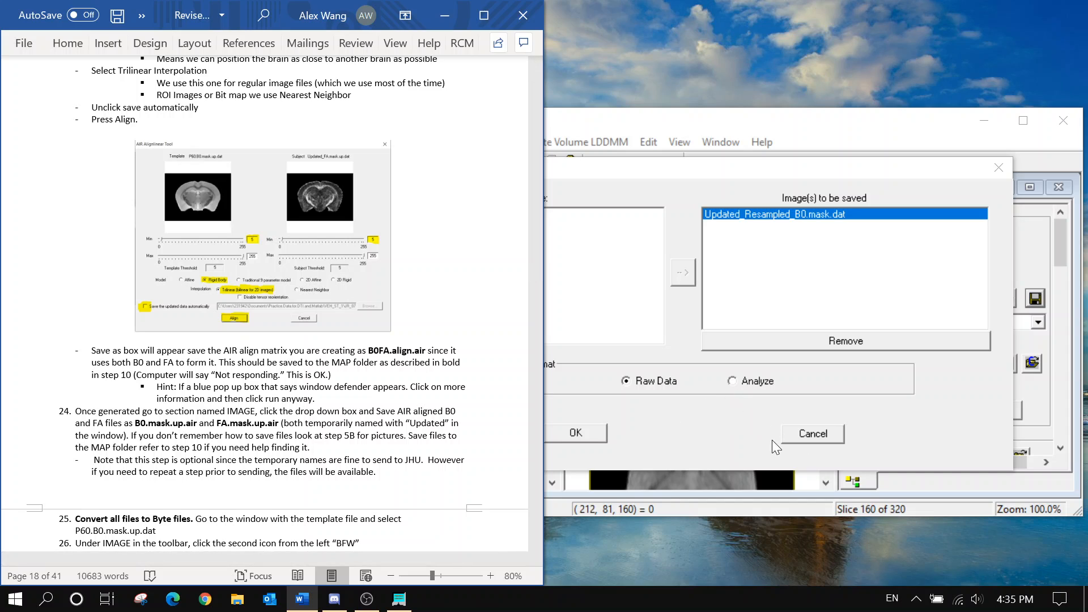
Save the updated B0 image to Map_Folder as B0.mask.up.air, replacing the existing file
click(586, 424)
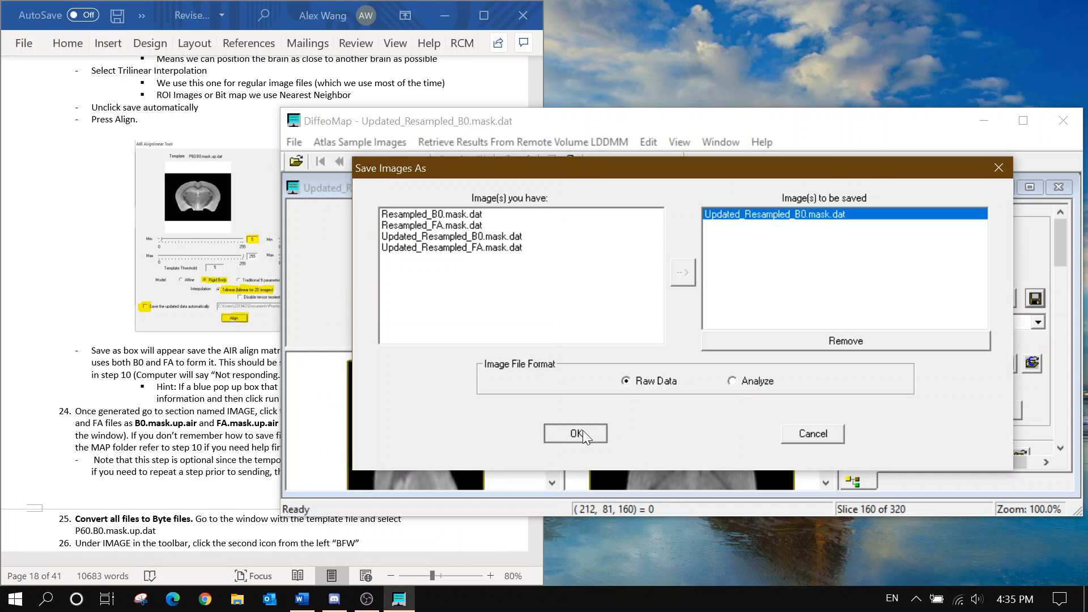
click(584, 431)
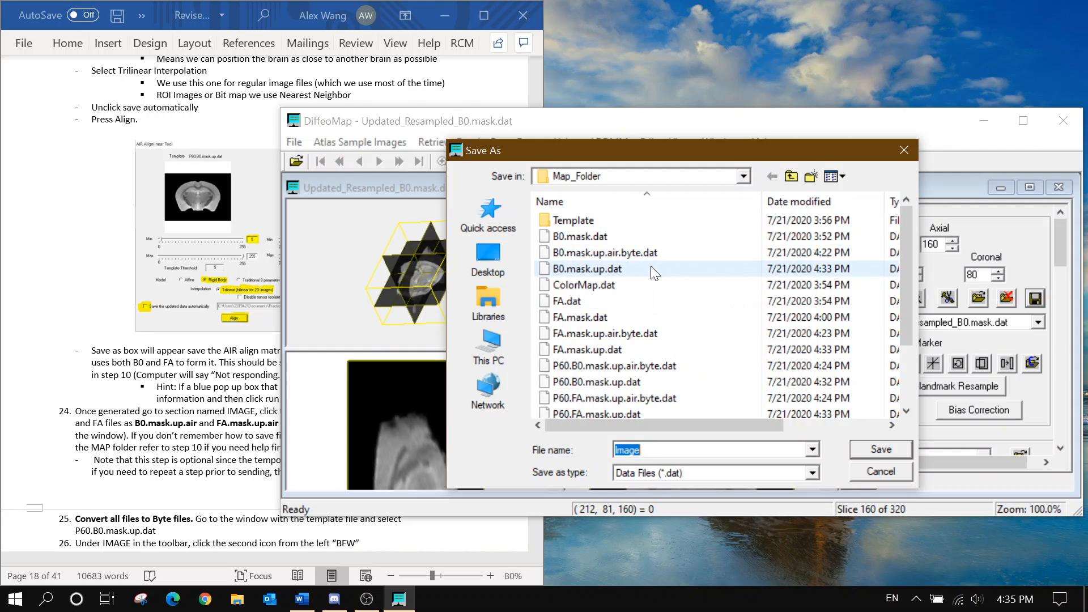
text(B)
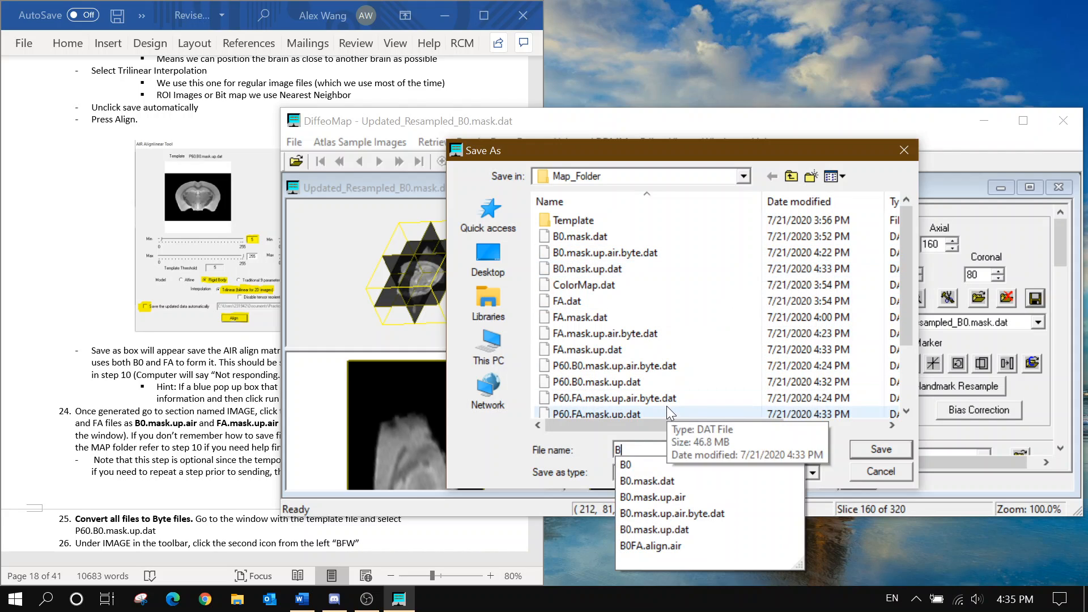
text(0.)
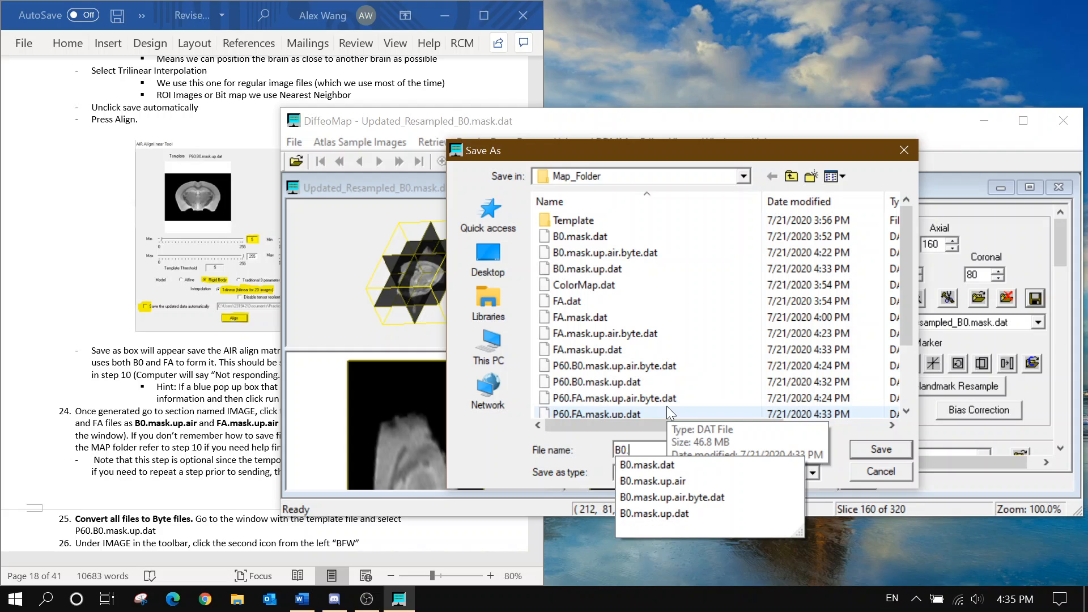
text(mask.ai)
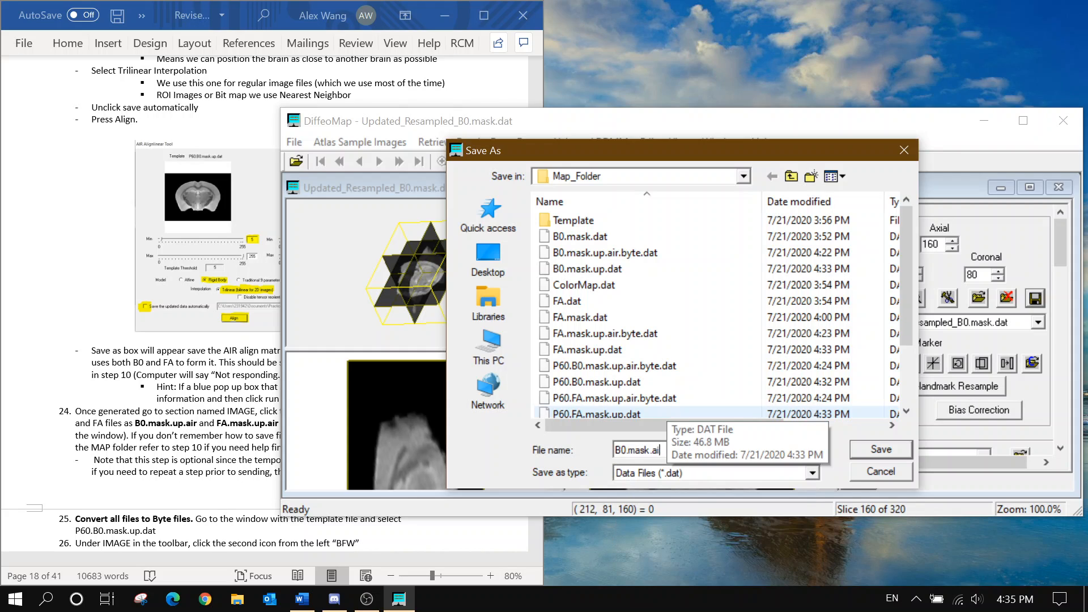
key(BackSpace)
key(BackSpace)
text(up.a)
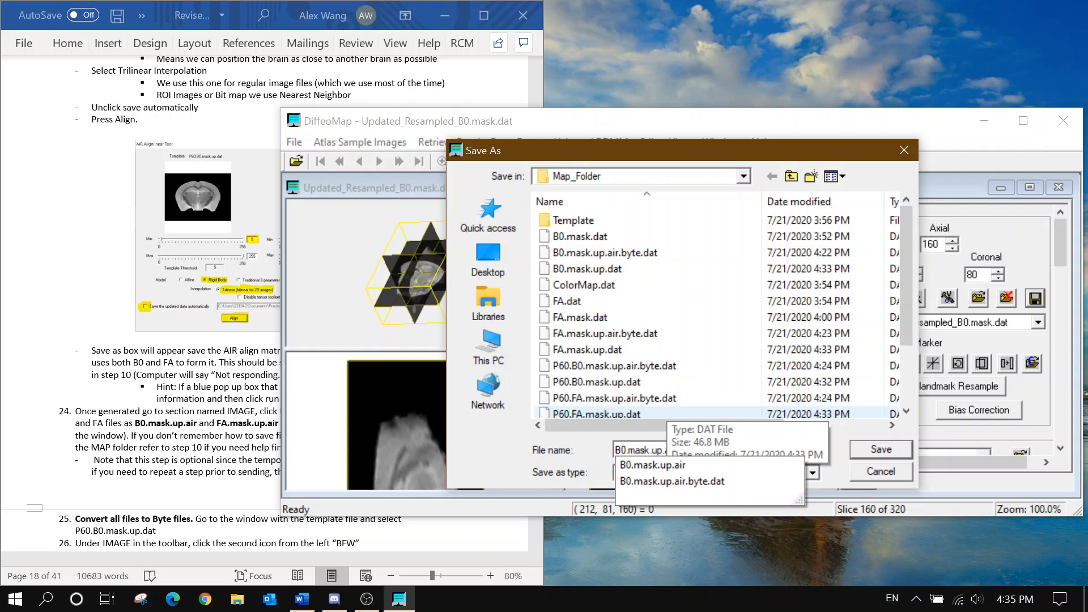
text(ir)
key(Return)
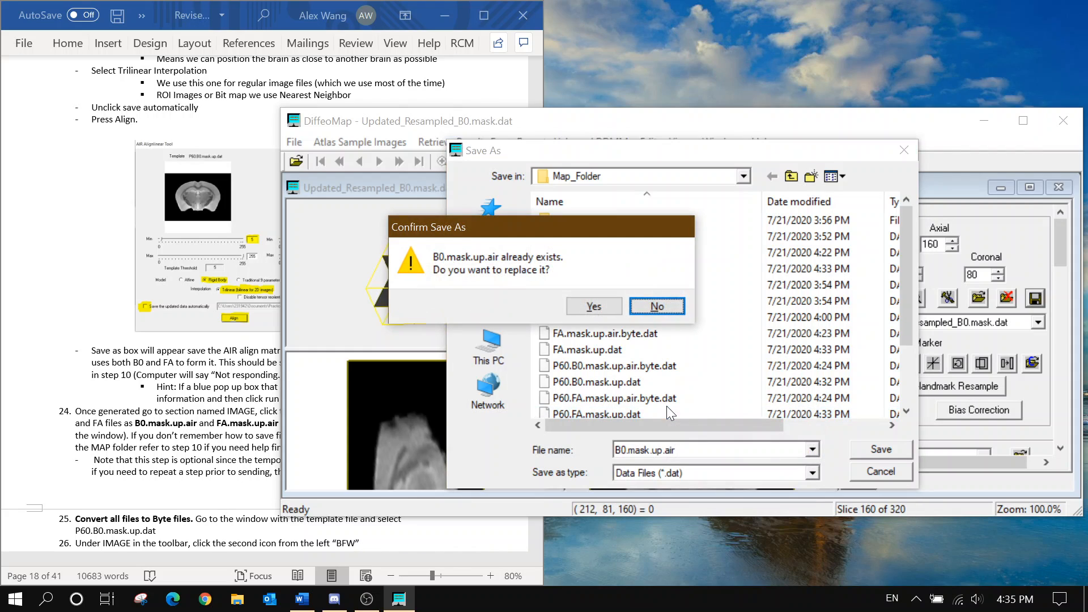
click(584, 312)
Save Updated_Resampled_FA.mask.dat as FA.mask.up.air, overwriting the existing file
click(1038, 321)
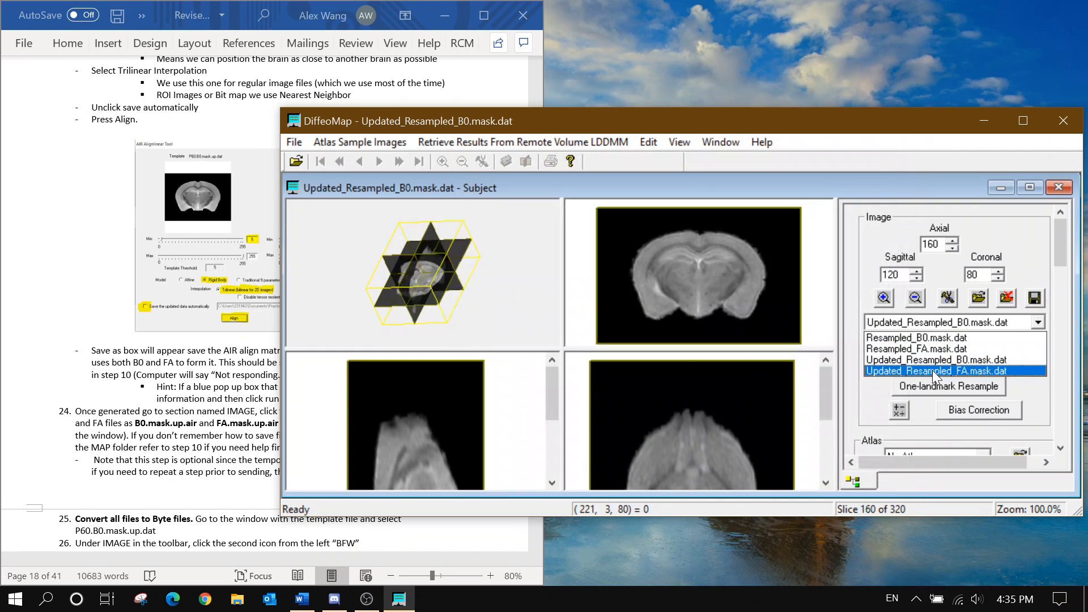
click(947, 369)
click(1034, 297)
click(589, 248)
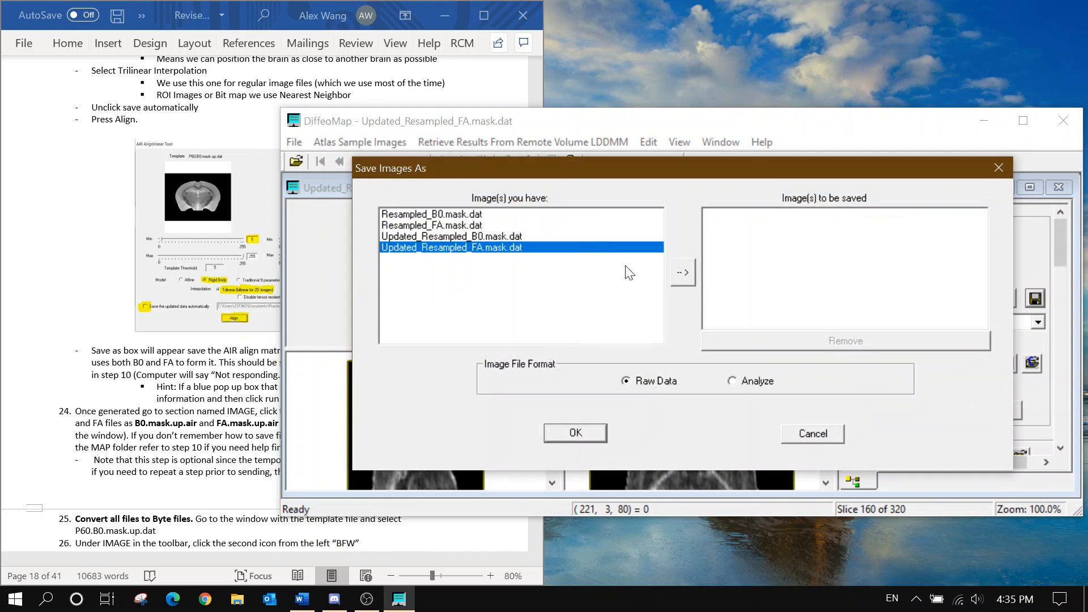
click(682, 276)
click(589, 436)
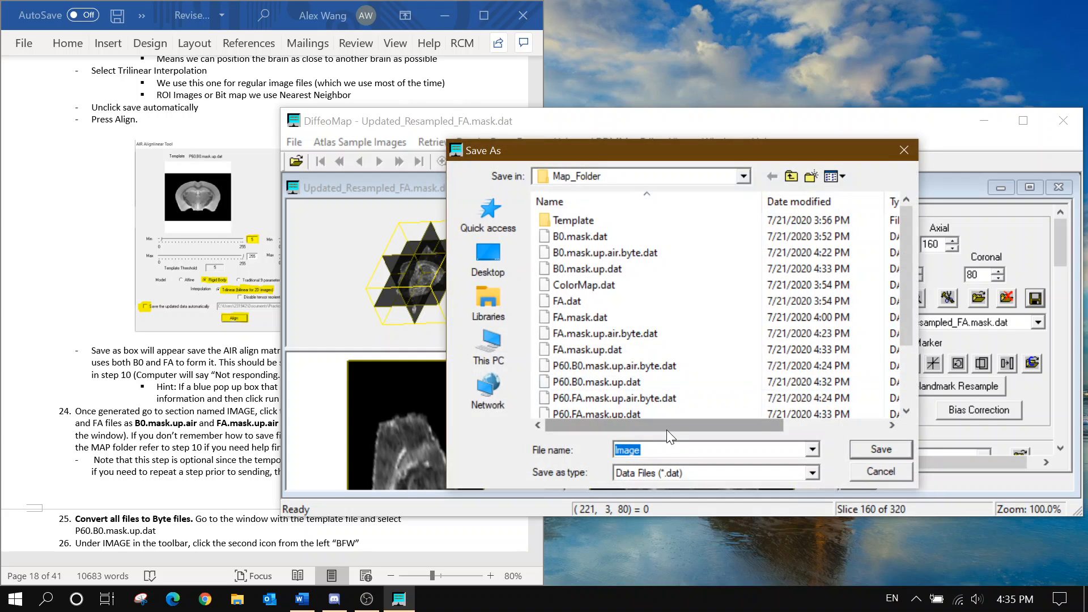
text(FA.m)
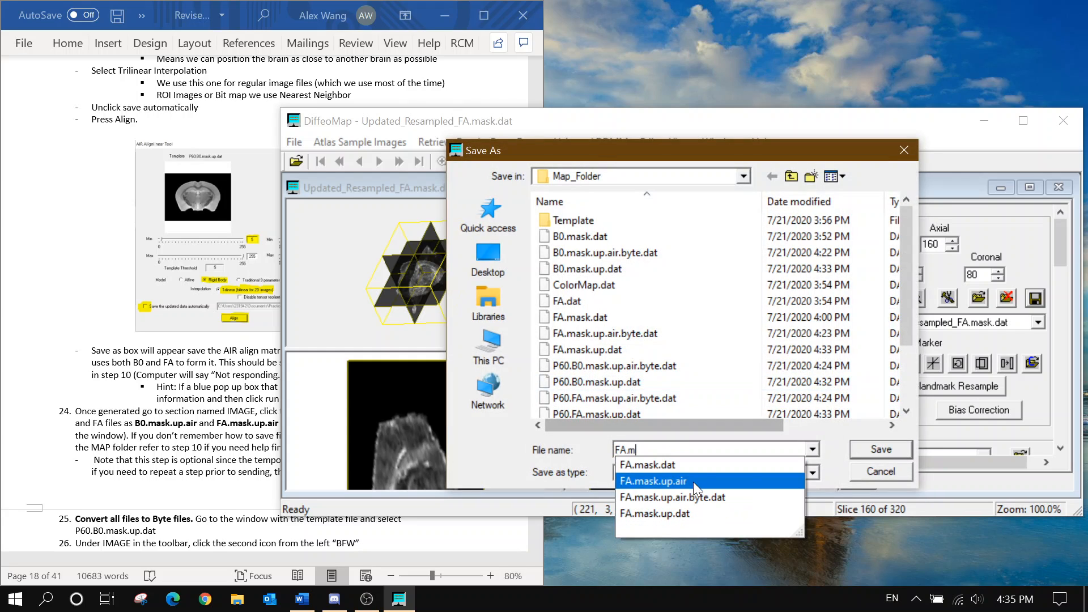
click(734, 484)
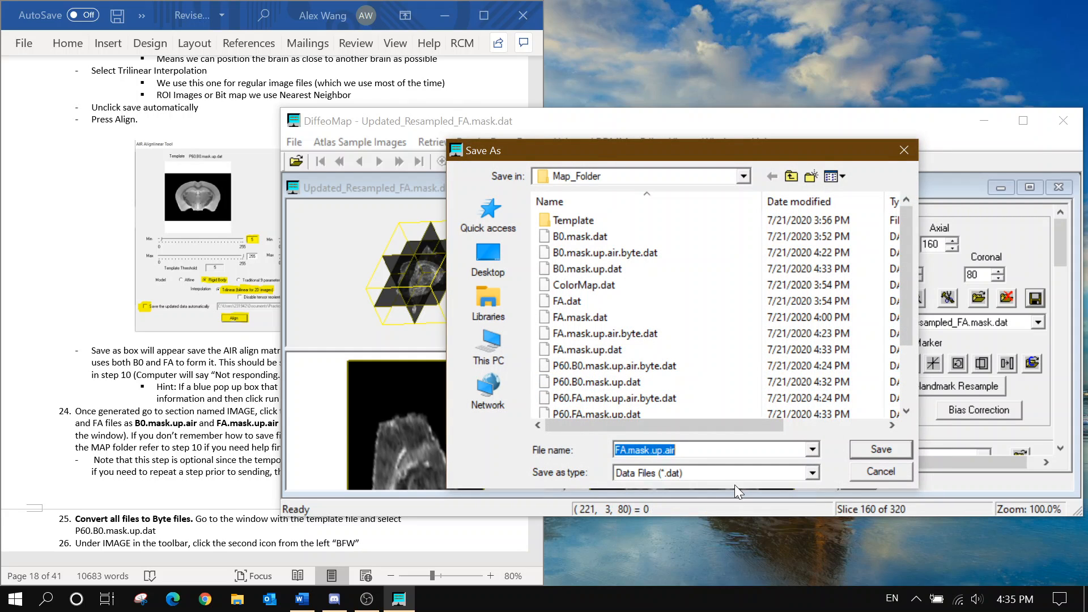
click(897, 447)
click(612, 302)
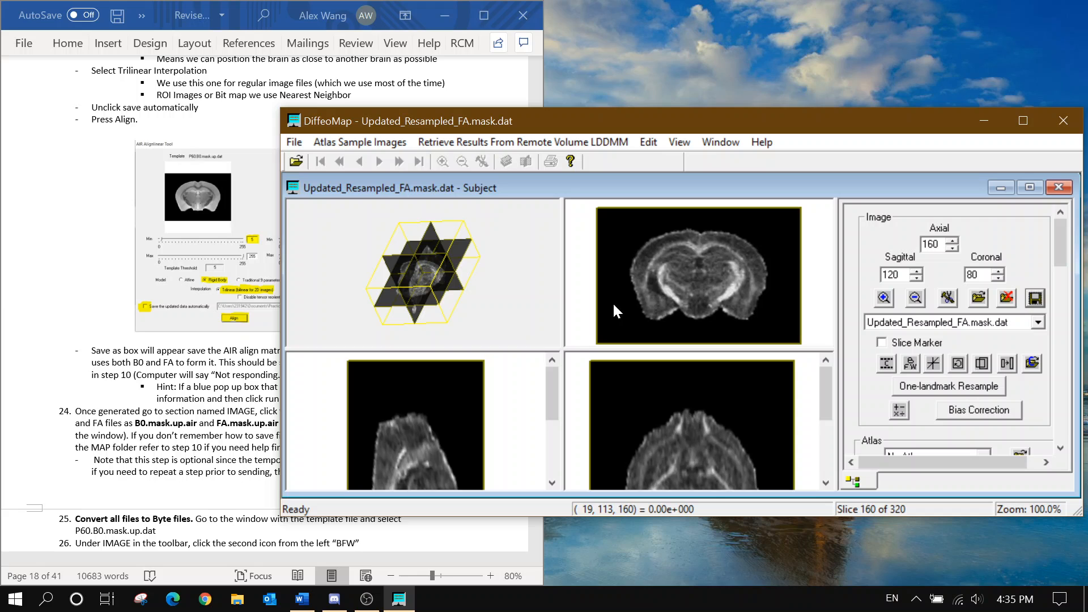
click(131, 486)
Switch the subject display back to Updated_Resampled_B0.mask.dat
scroll(131, 486, down, 6)
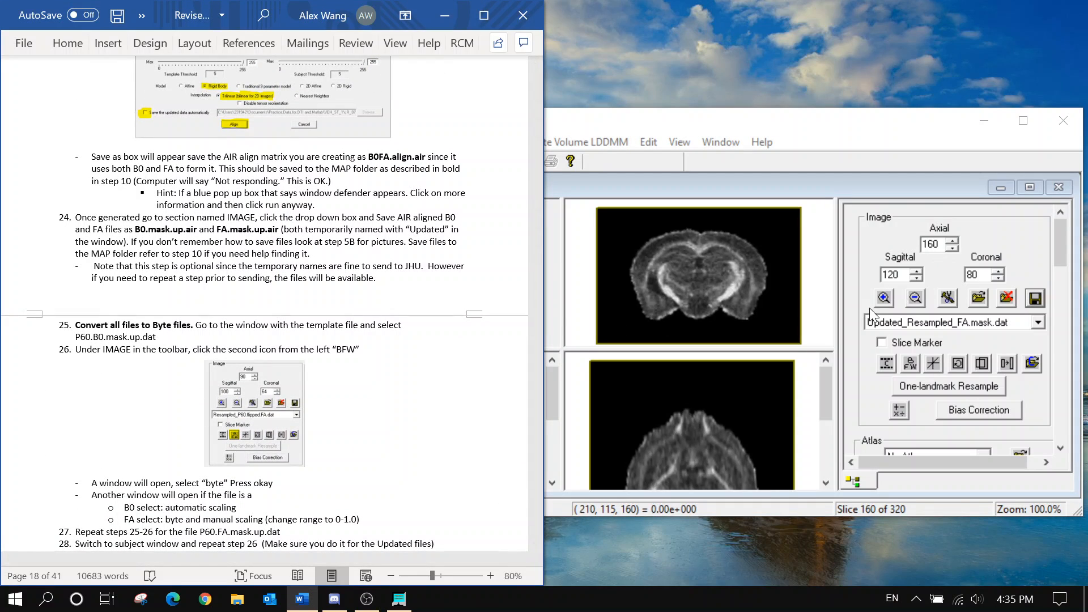
click(919, 324)
click(925, 361)
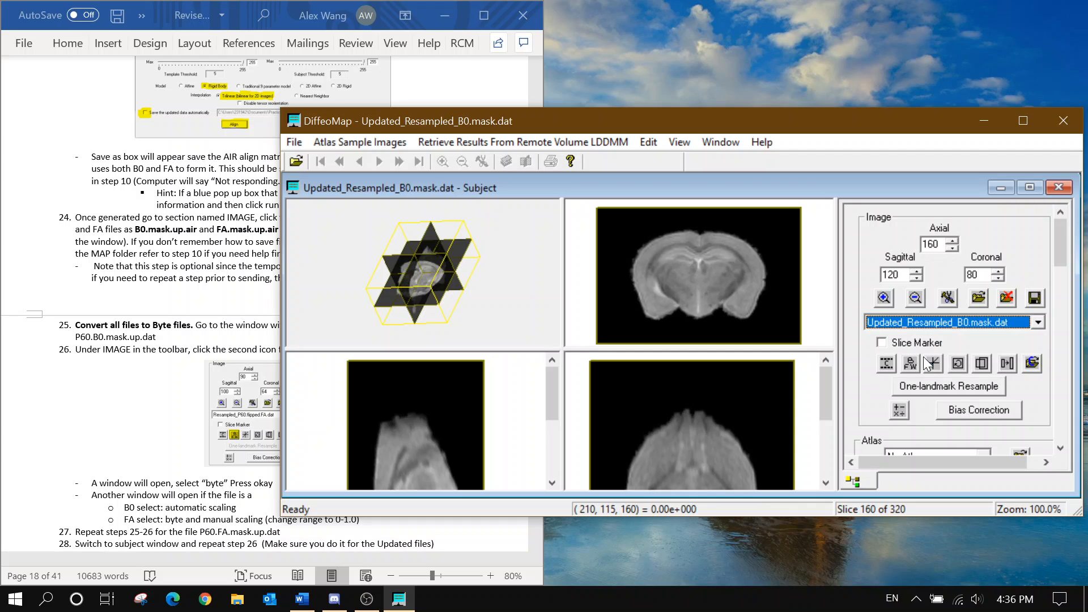
Switch to the Template window showing Resampled_P60.flipped.B0.dat from the Window menu
click(459, 360)
scroll(249, 283, down, 2)
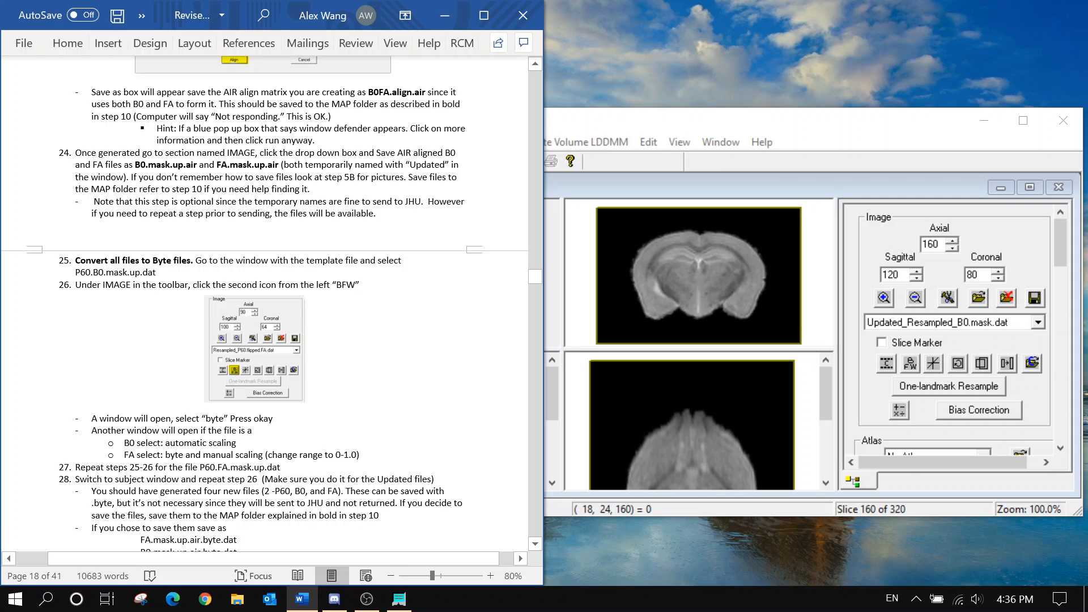
click(701, 141)
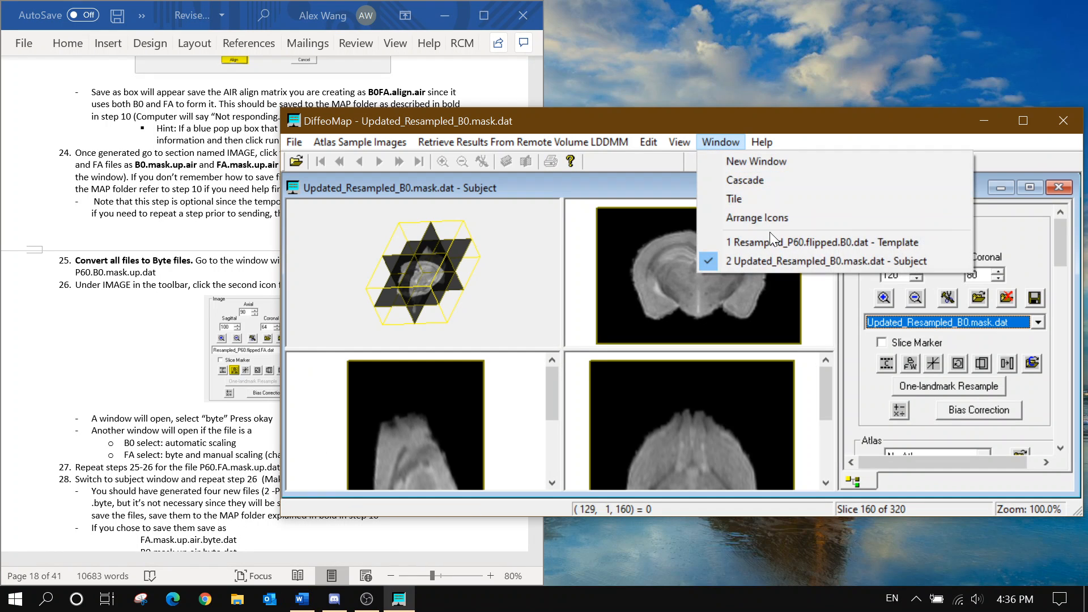
click(770, 236)
click(946, 319)
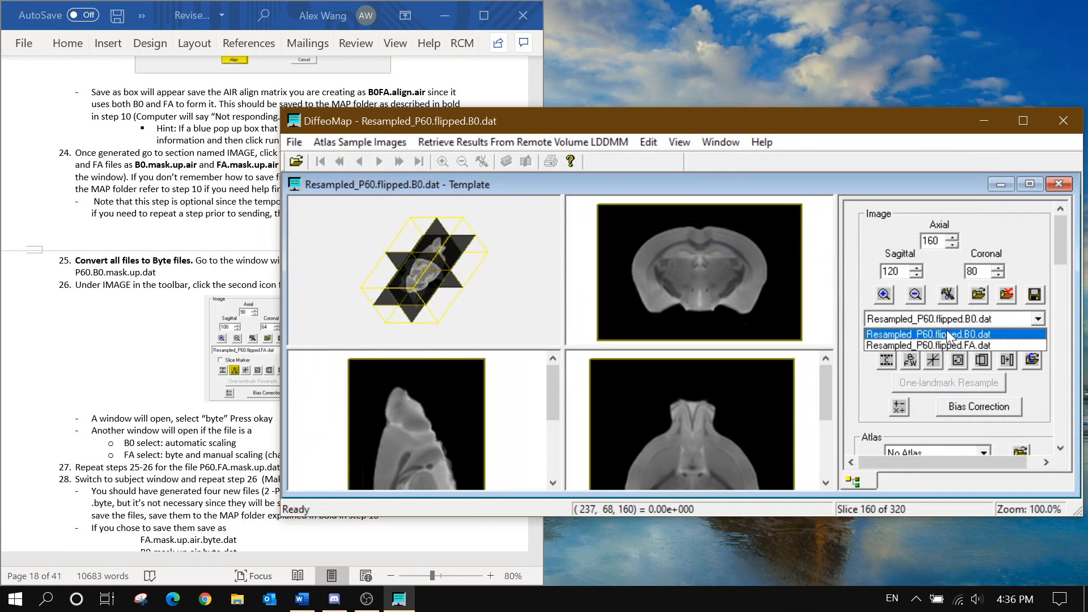
Convert the template Resampled_P60.flipped.B0.dat to byte with automatic scaling
click(971, 318)
click(910, 359)
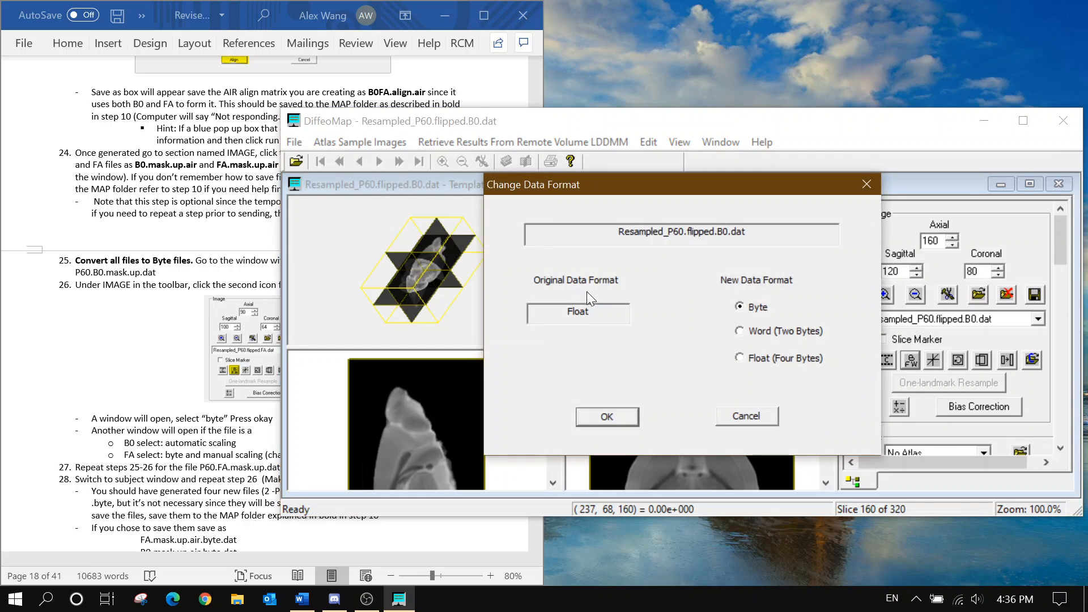
click(628, 417)
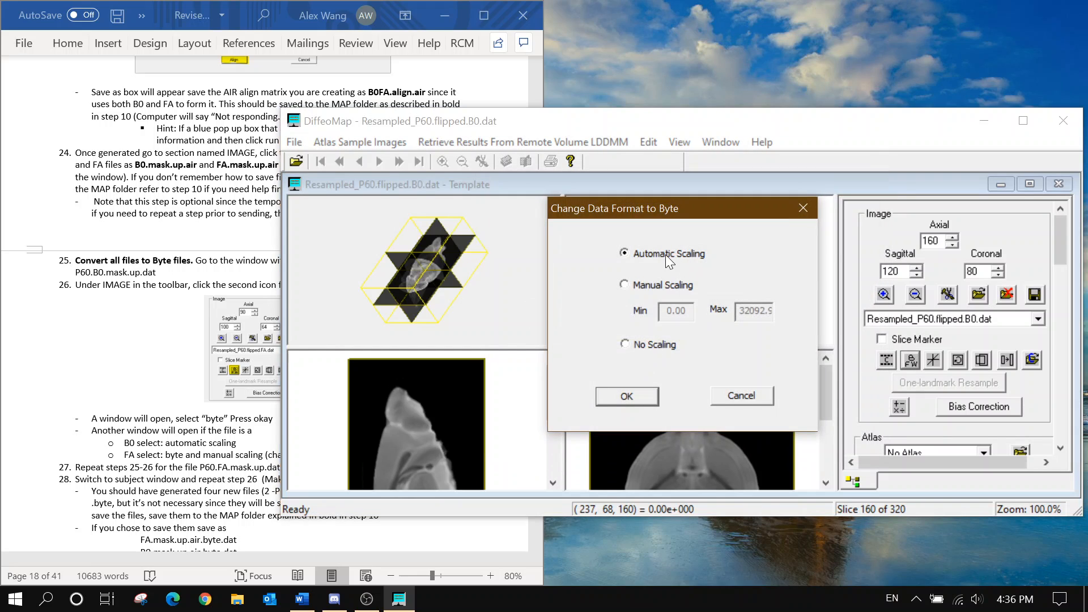
click(627, 396)
Select Resampled_P60.flipped.FA.dat and begin its byte conversion with manual scaling
click(933, 320)
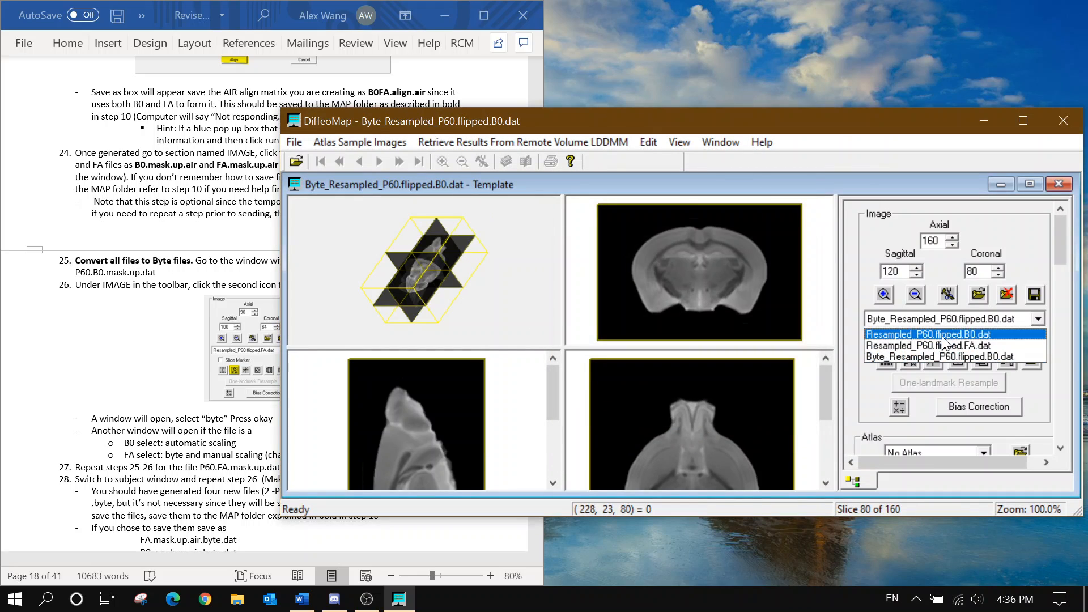
click(943, 344)
click(916, 359)
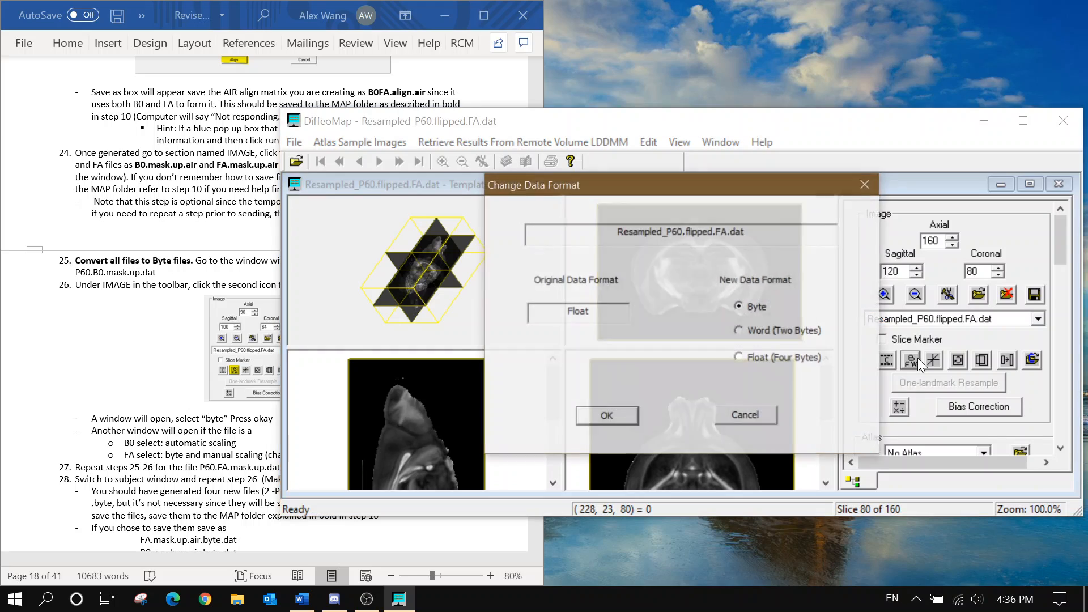
click(623, 417)
click(654, 282)
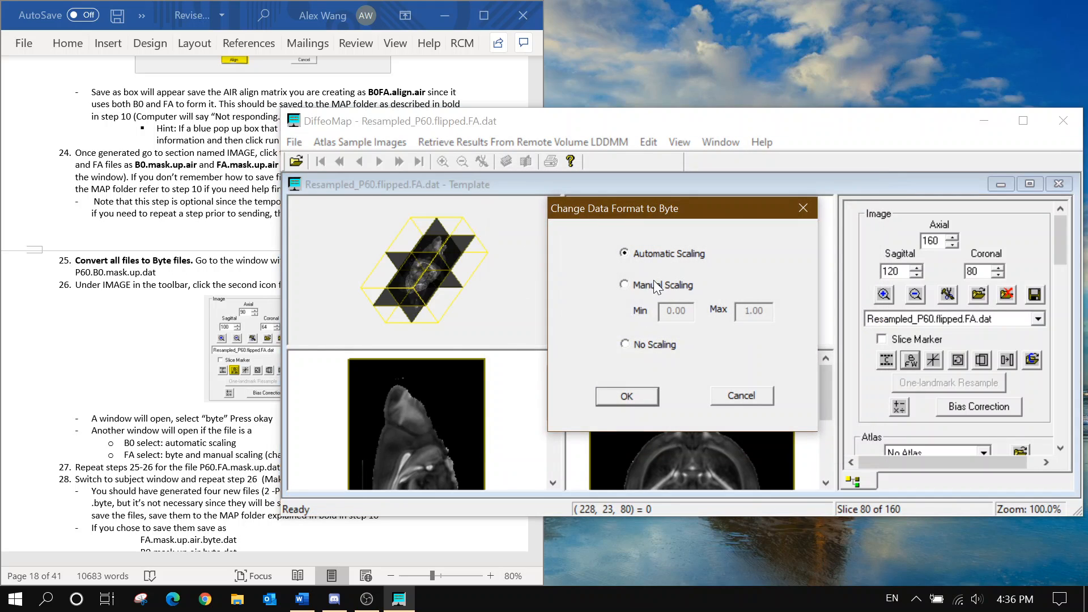
Finish the template FA byte conversion, then convert subject Updated_Resampled_B0.mask.dat to byte with automatic scaling
click(625, 397)
click(707, 142)
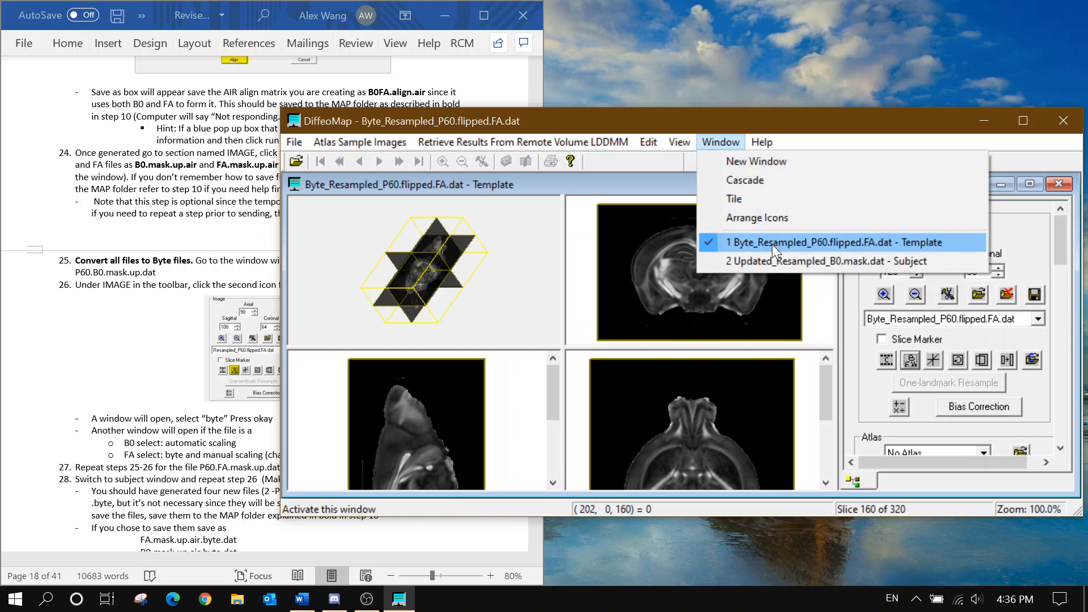
click(774, 254)
click(1038, 322)
click(928, 358)
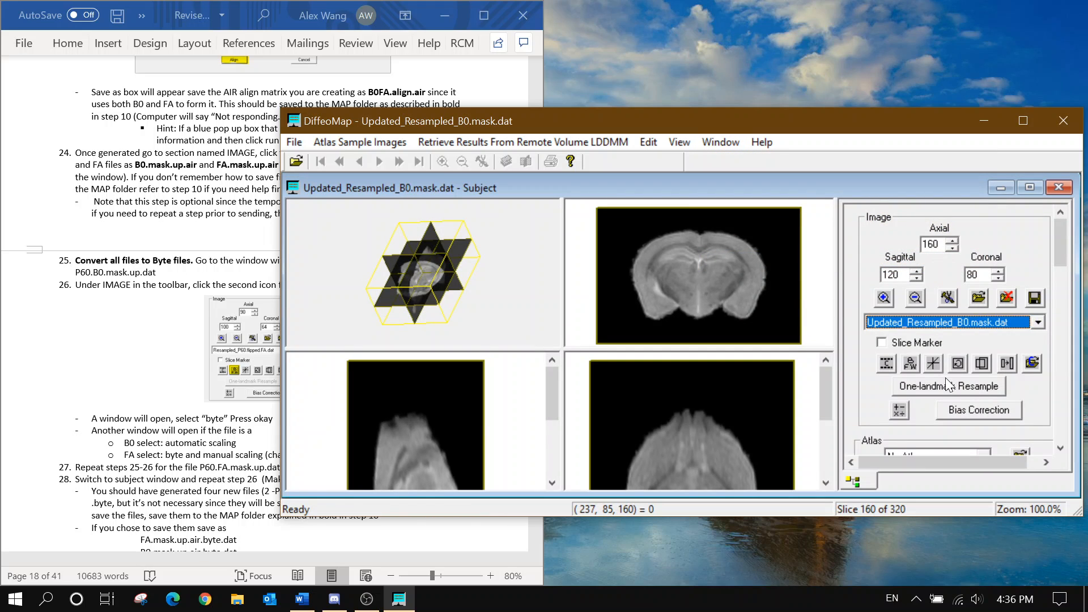
click(911, 363)
click(622, 414)
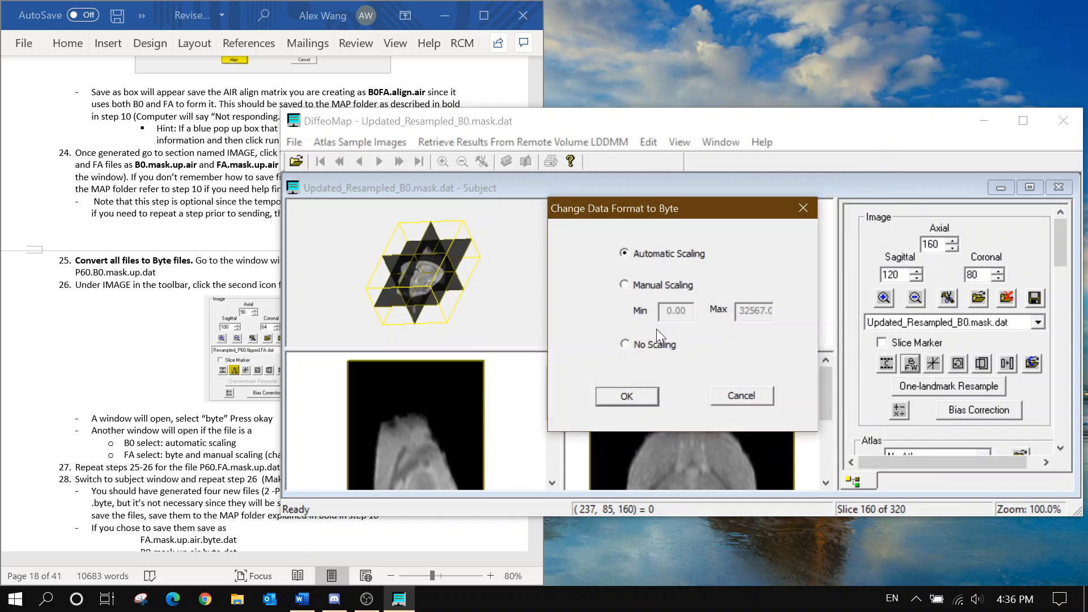
click(680, 287)
click(666, 254)
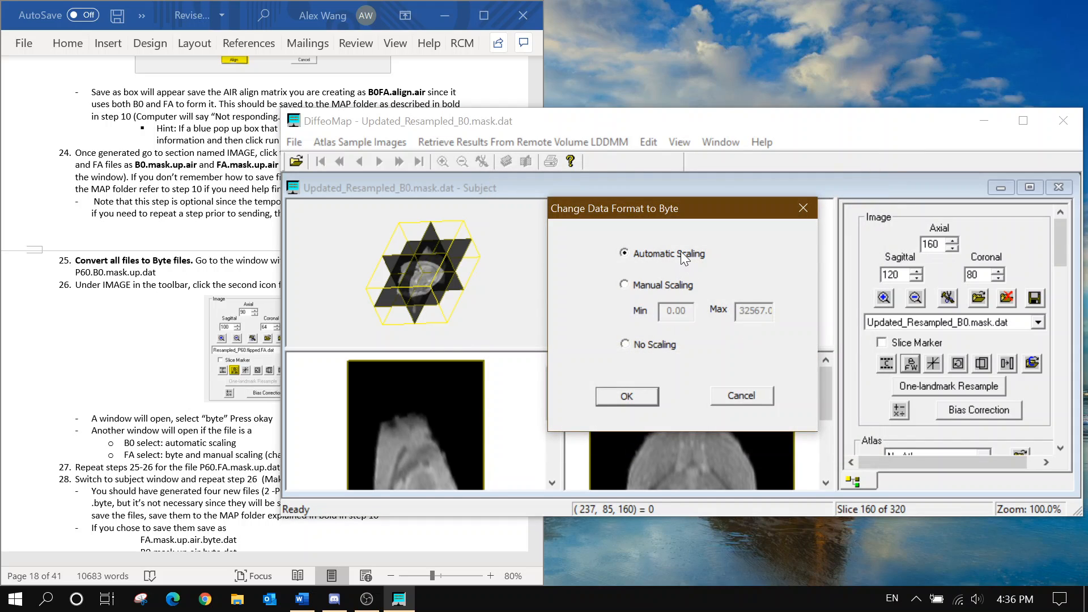
click(628, 402)
Convert Updated_Resampled_FA.mask.dat to byte with manual scaling, maximum 1.0
click(954, 322)
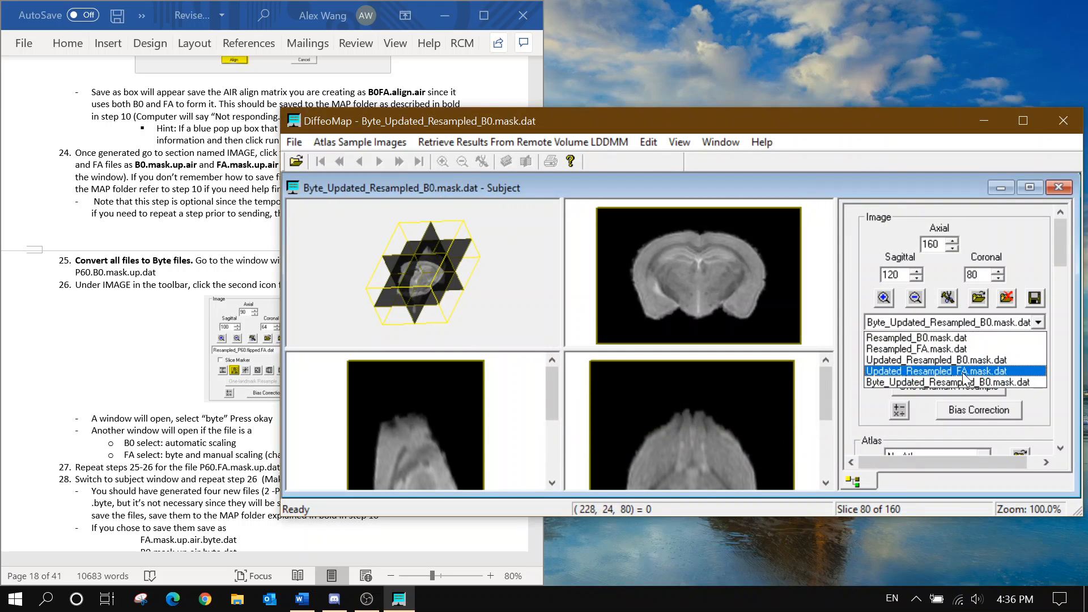
click(962, 372)
click(915, 365)
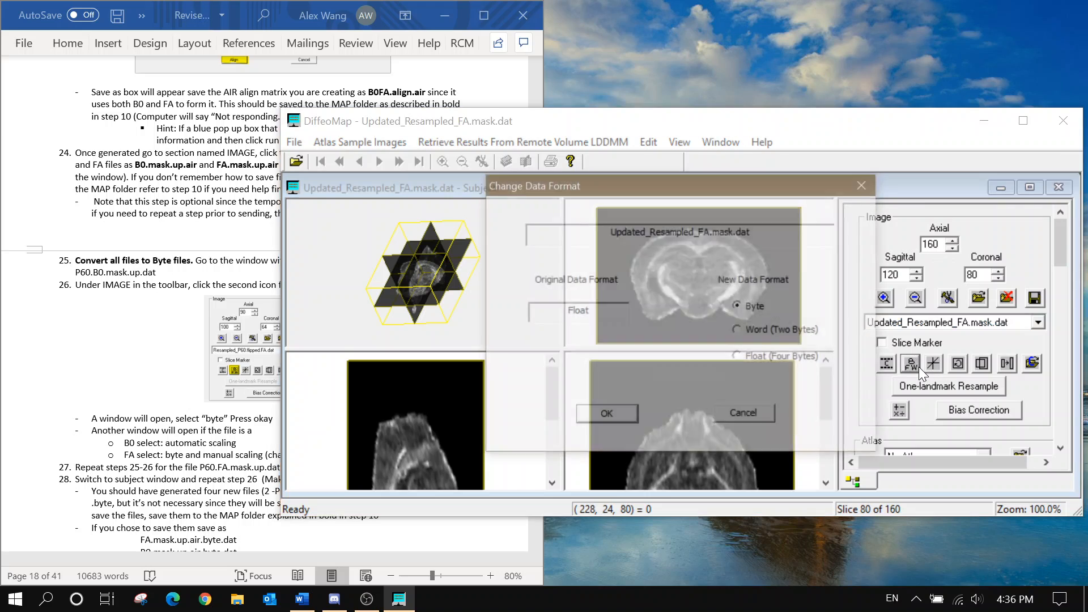
click(592, 417)
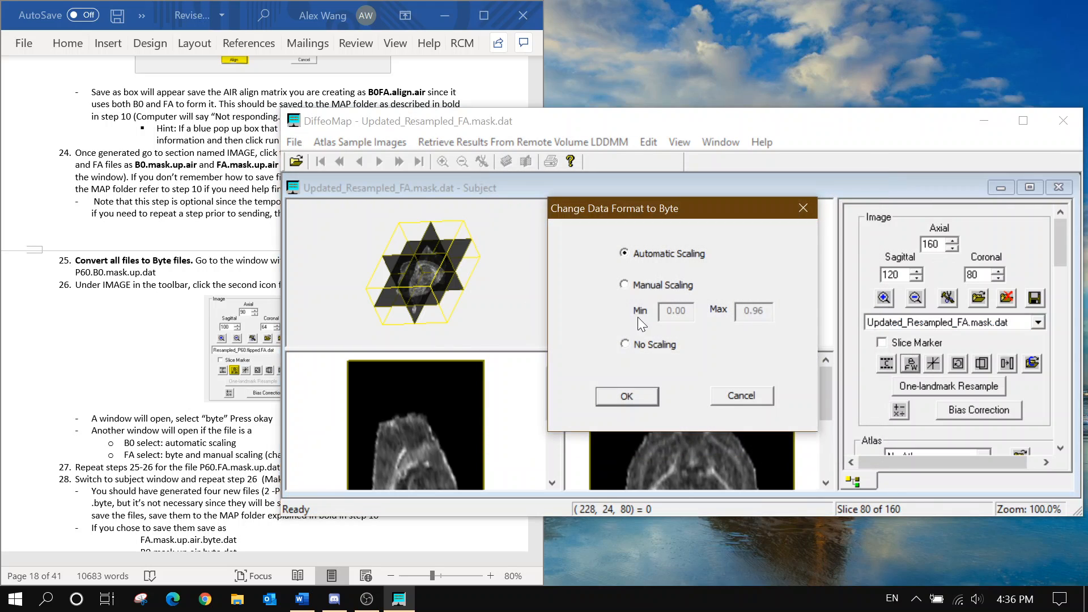
click(624, 285)
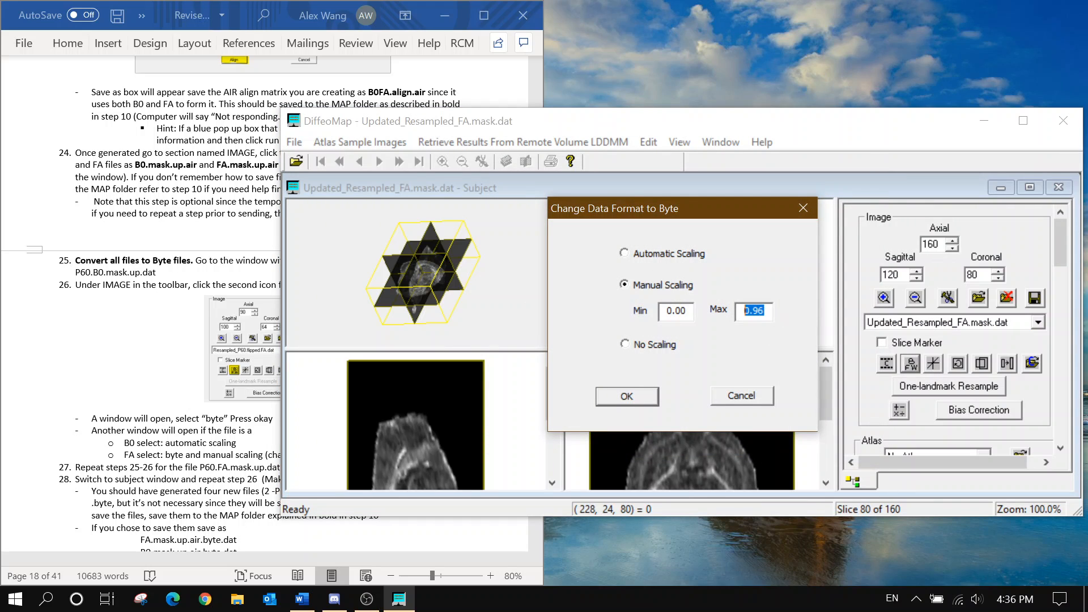
text(1.)
click(605, 404)
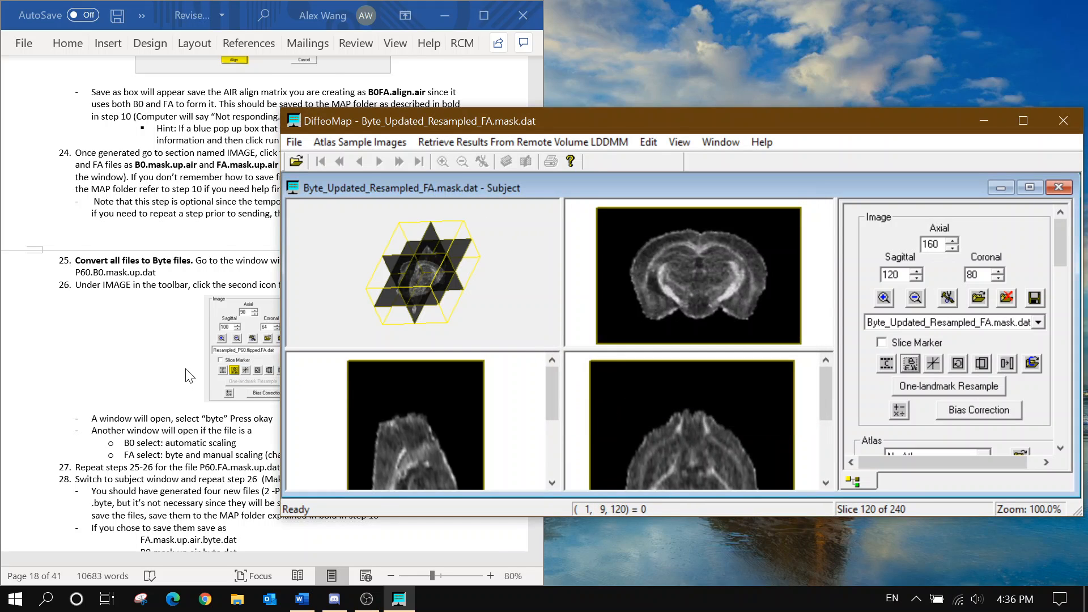
scroll(188, 419, down, 3)
scroll(207, 383, down, 1)
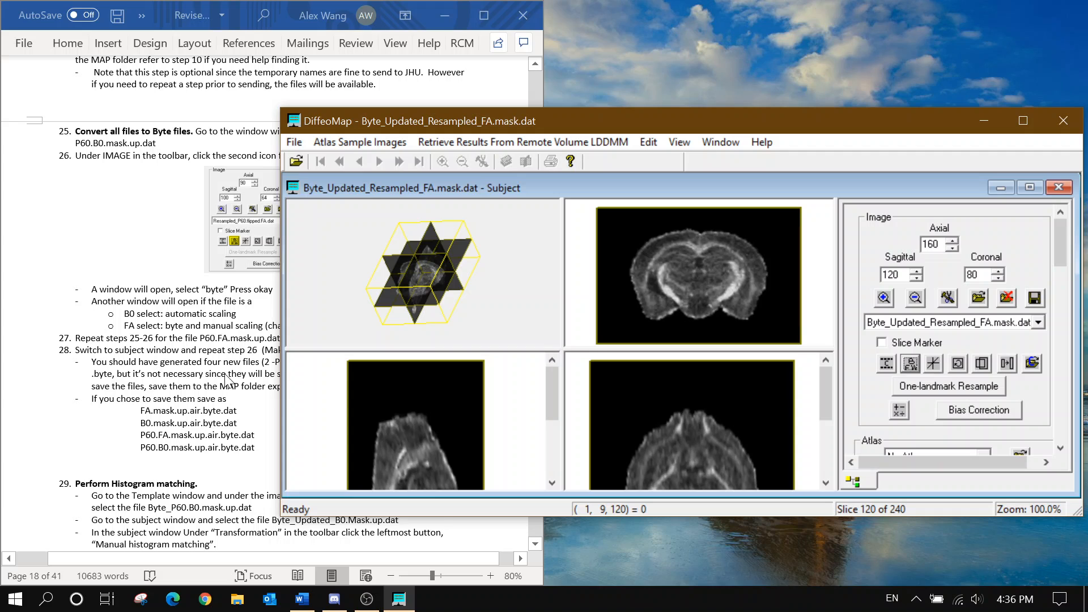
Save the subject's Byte_Updated_Resampled_B0.mask.dat as raw data over B0.mask.up.air.byte
click(894, 324)
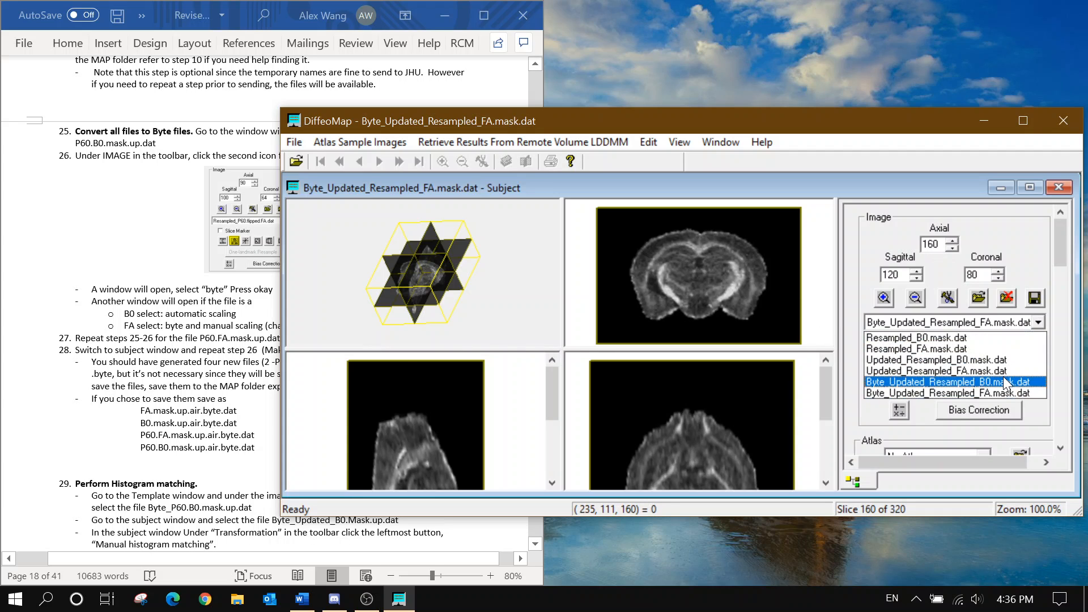
click(1005, 383)
click(1034, 298)
click(510, 259)
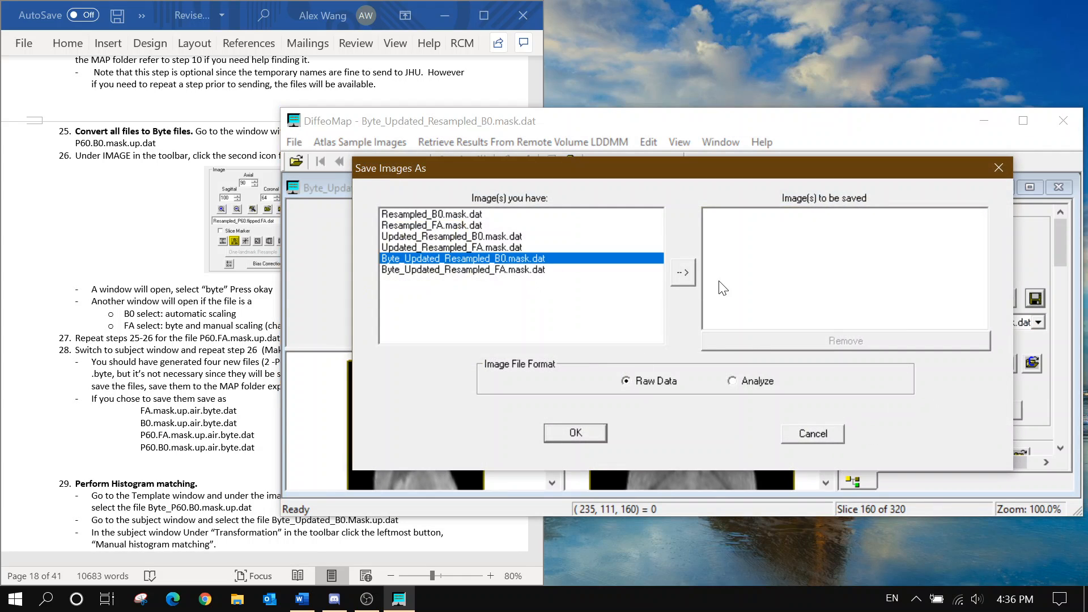
click(683, 272)
click(575, 432)
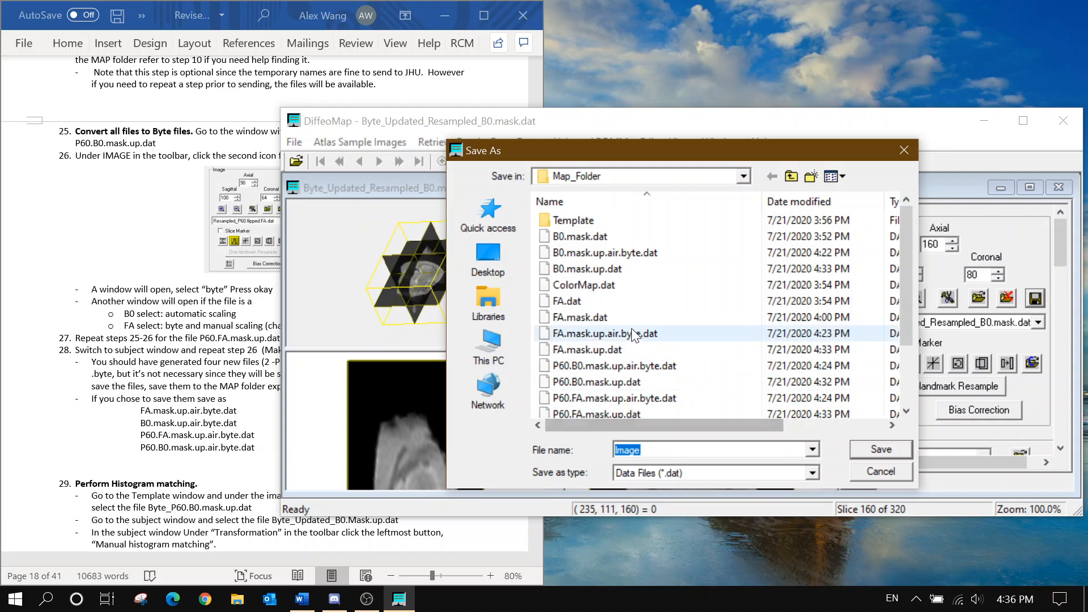
click(634, 254)
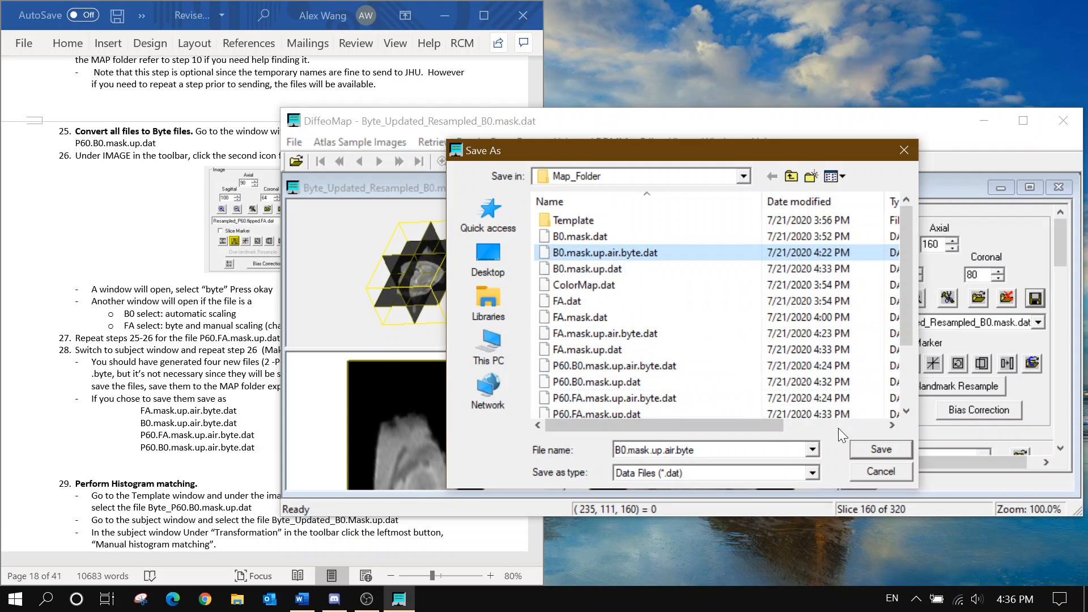
click(872, 449)
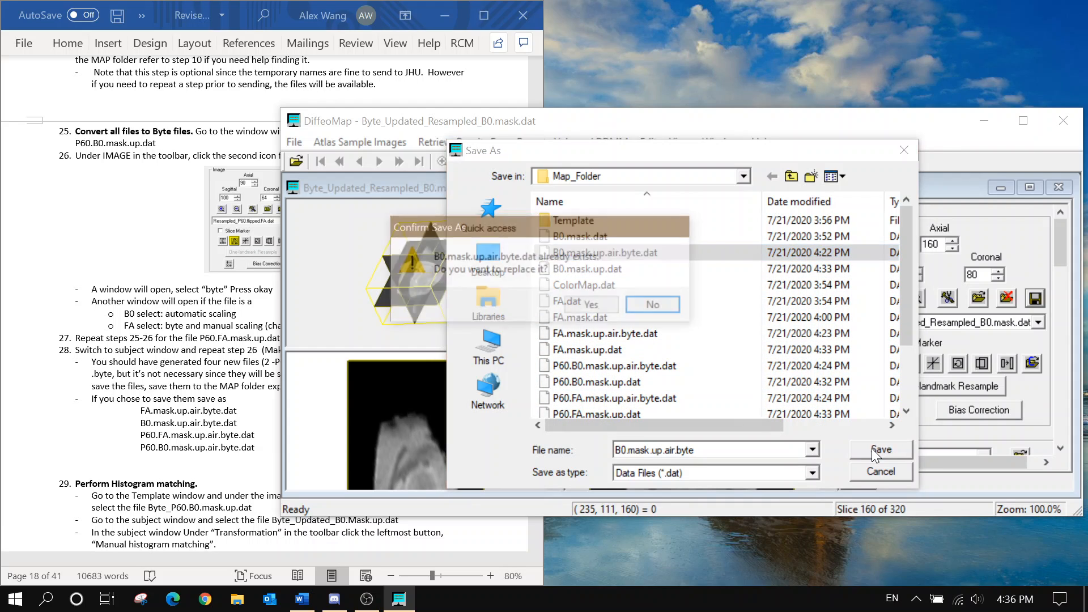
click(603, 311)
Save the subject's Byte_Updated_Resampled_FA.mask.dat over FA.mask.up.air.byte
click(1038, 322)
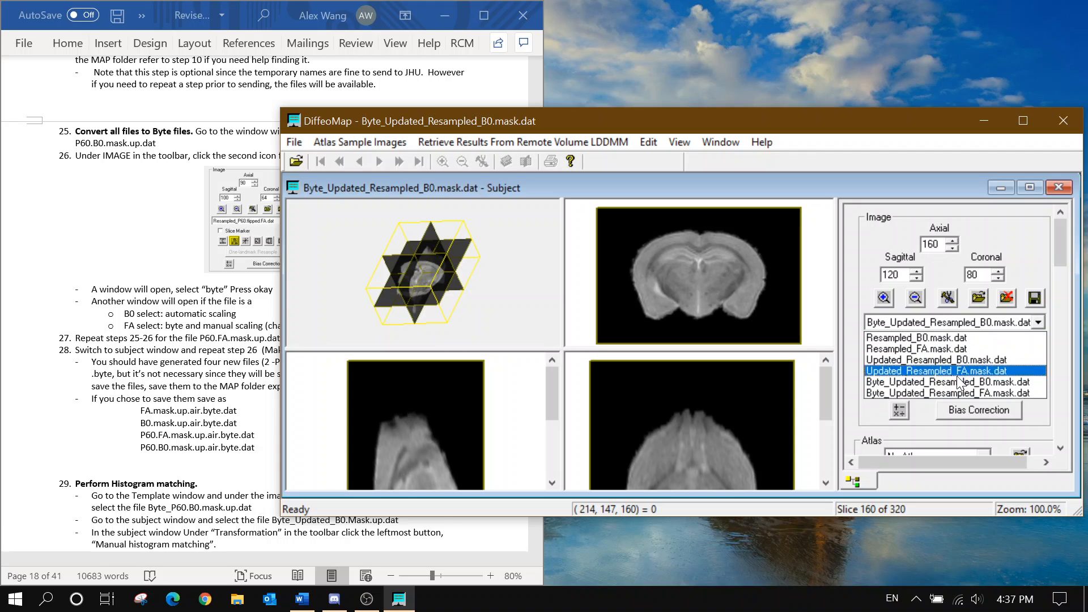
click(954, 386)
click(1034, 298)
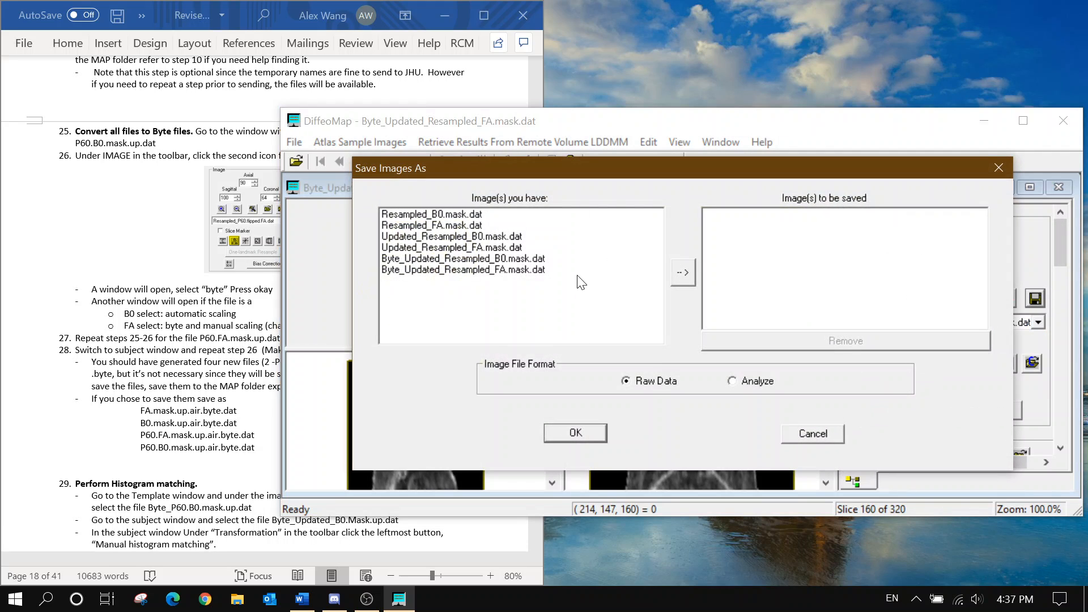
click(584, 270)
click(680, 273)
click(569, 433)
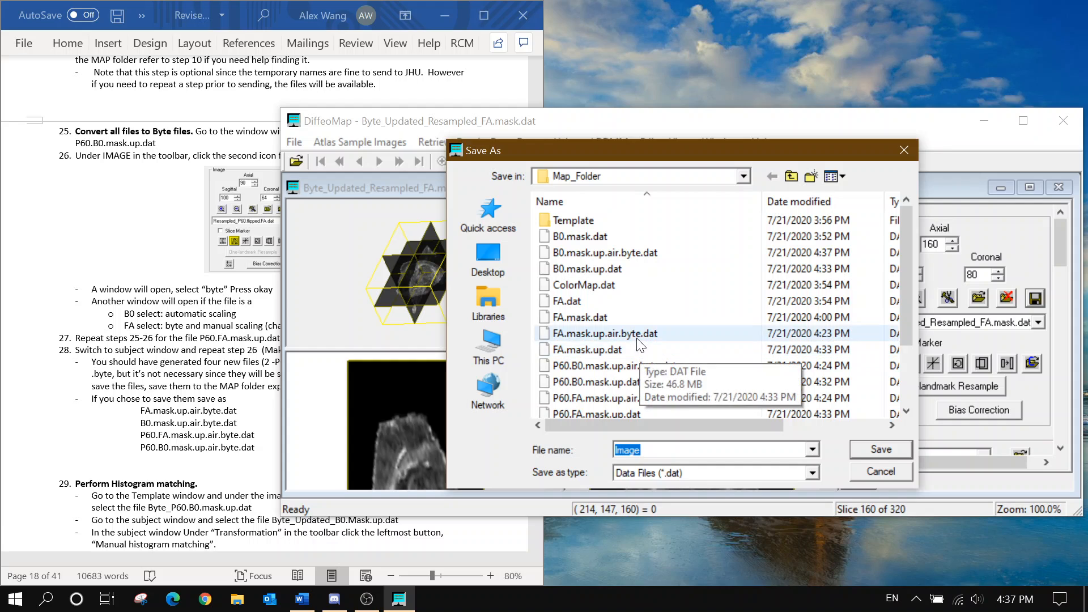
click(623, 333)
click(876, 450)
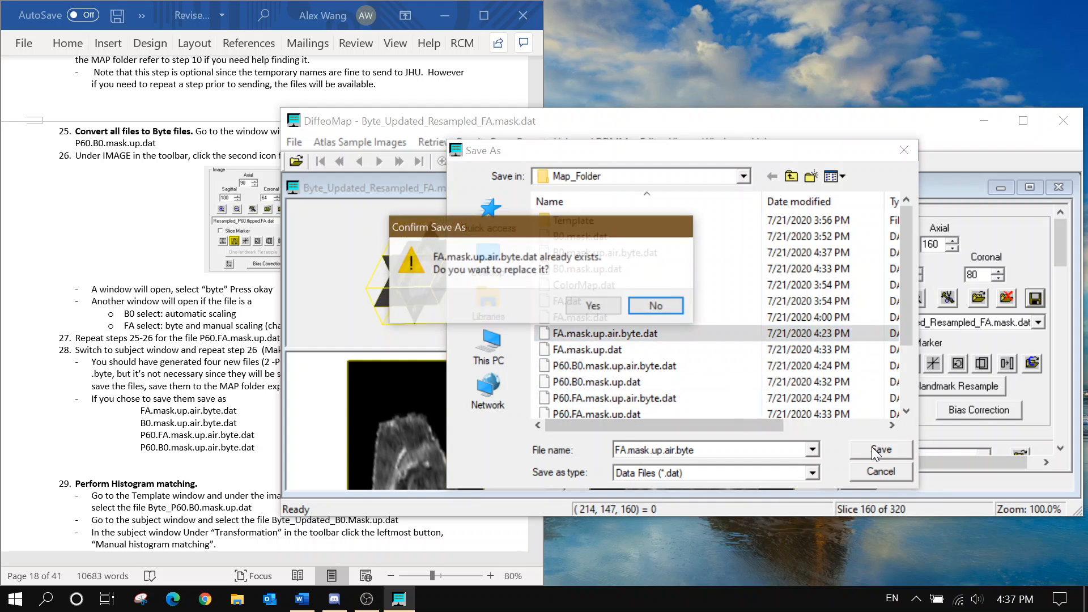
click(593, 306)
Save the template's Byte_Resampled_P60.flipped.B0.dat to Map_Folder as P60.B0.mask.up.air.byte, replacing it
click(720, 142)
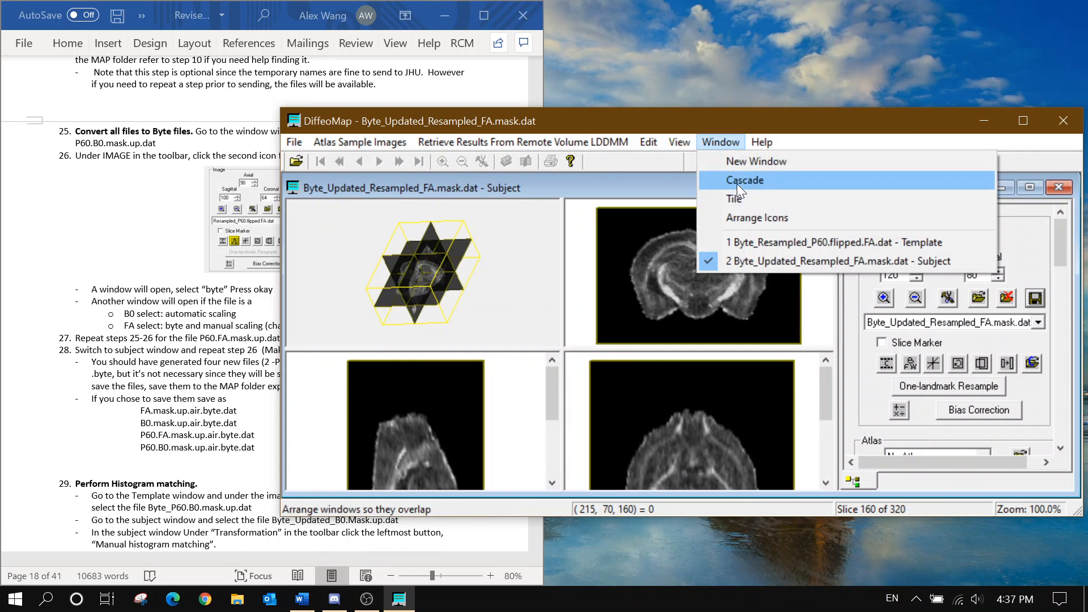
click(754, 240)
click(1001, 321)
click(999, 328)
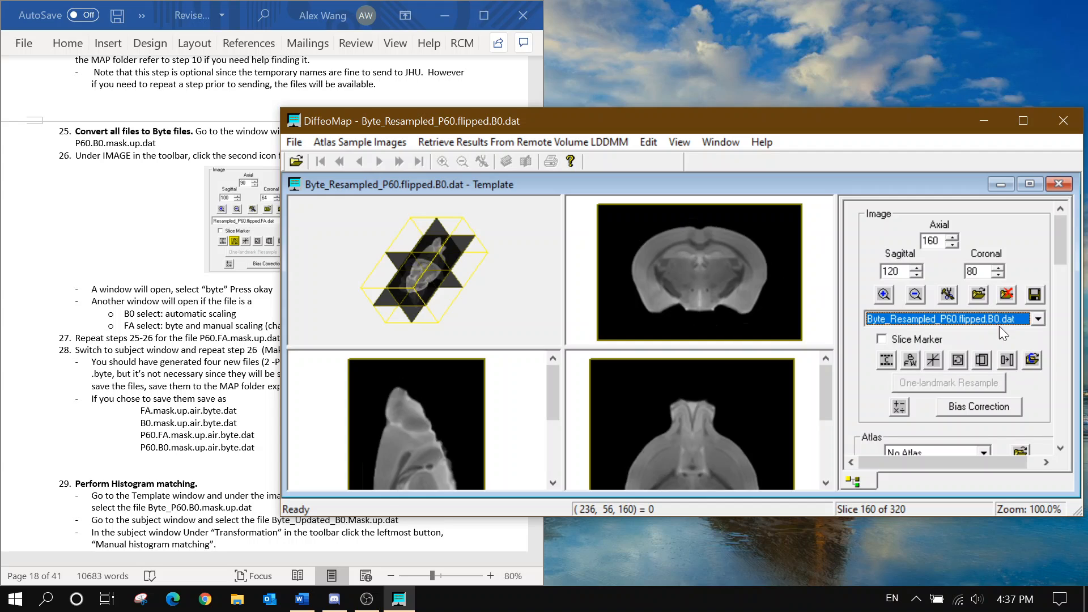
click(1034, 294)
click(592, 236)
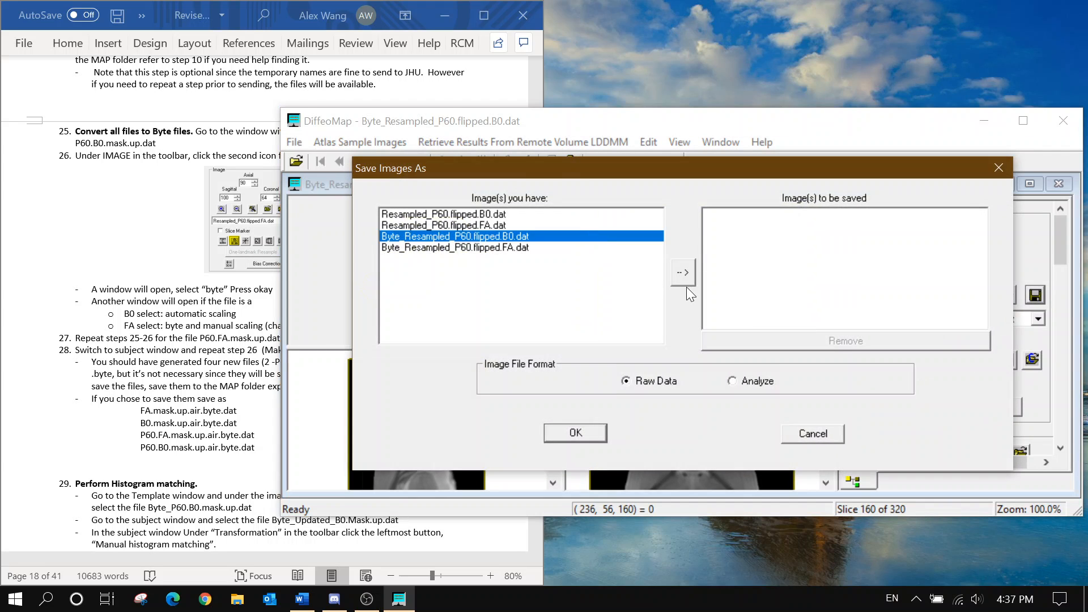
click(682, 272)
click(571, 436)
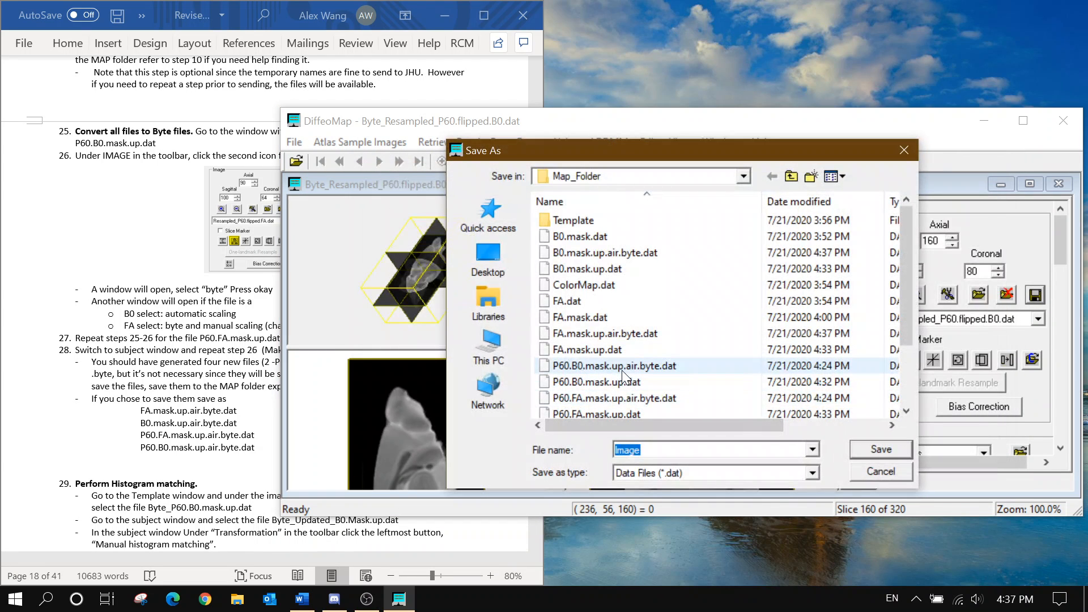
scroll(627, 366, down, 1)
click(651, 319)
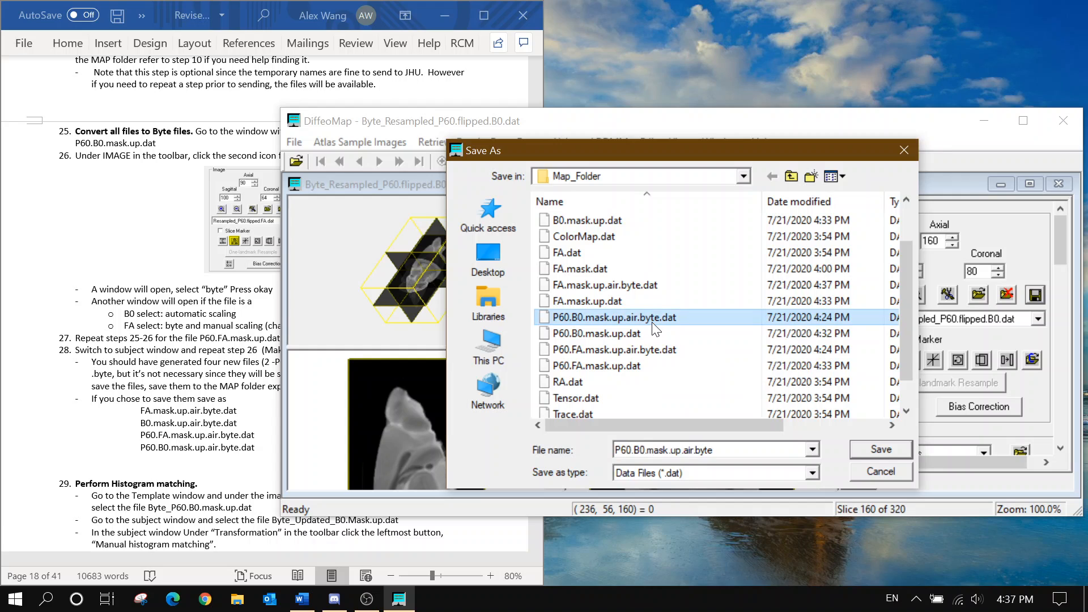
click(865, 447)
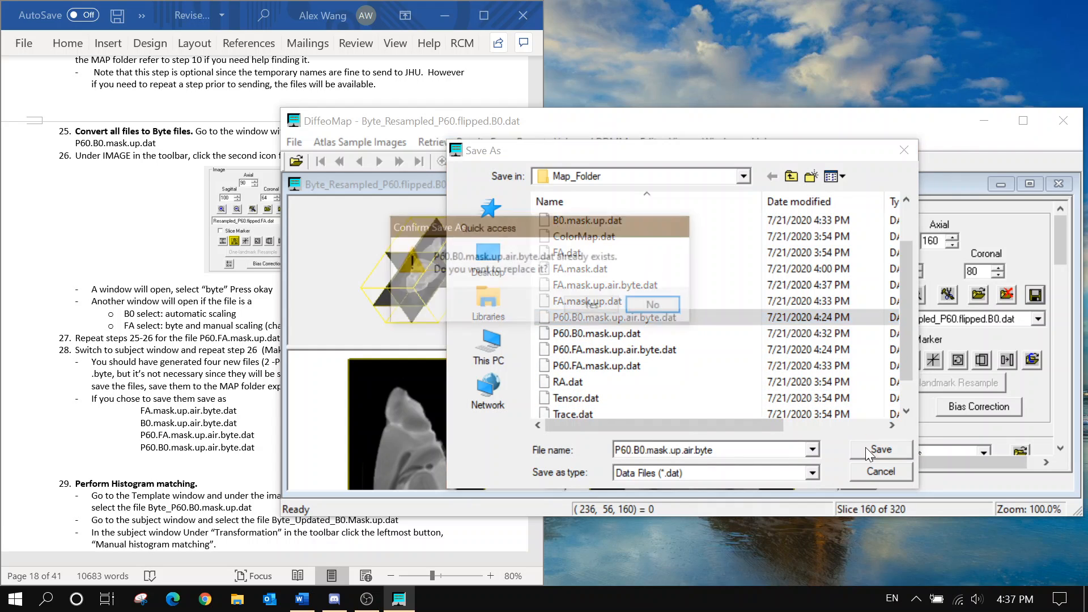
click(628, 371)
Save the template's byte FA image as P60.FA.mask.up.air.byte, replacing the older copy
click(950, 320)
click(975, 367)
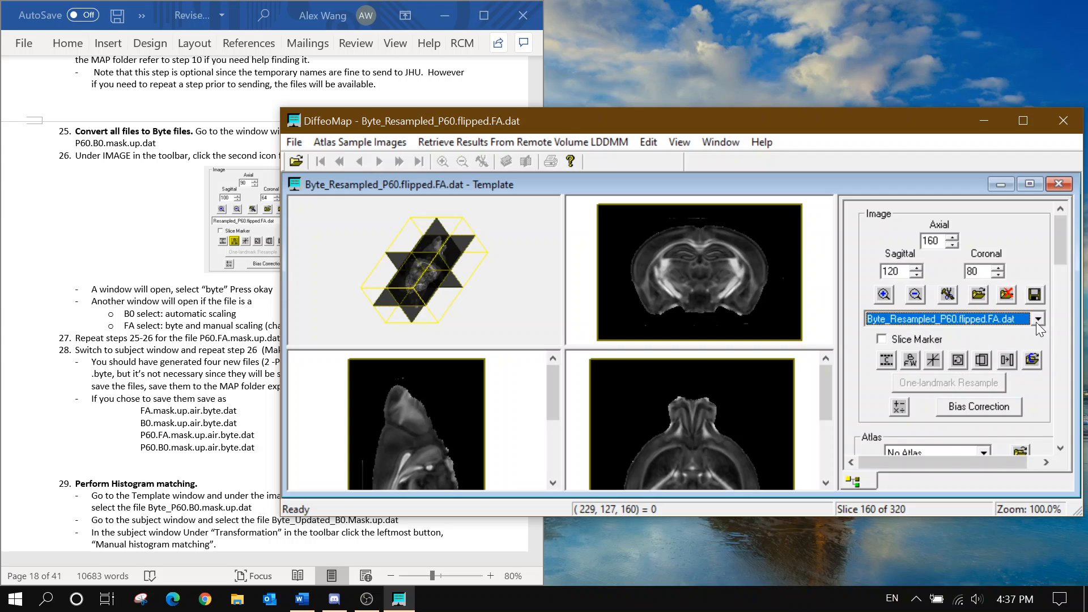
click(1034, 294)
click(522, 247)
click(682, 272)
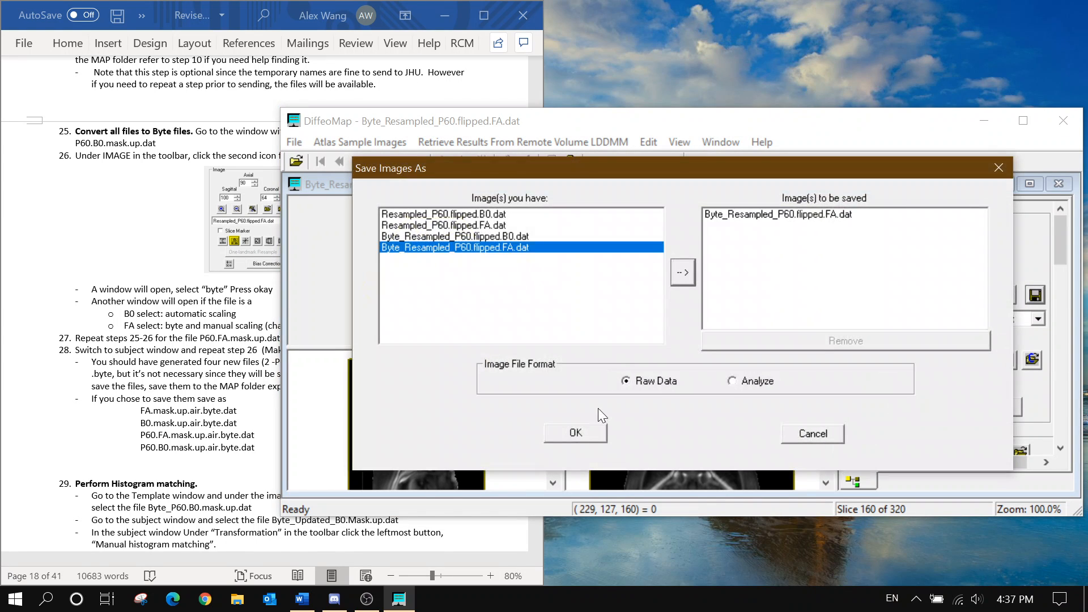
click(575, 432)
scroll(619, 379, down, 1)
click(624, 350)
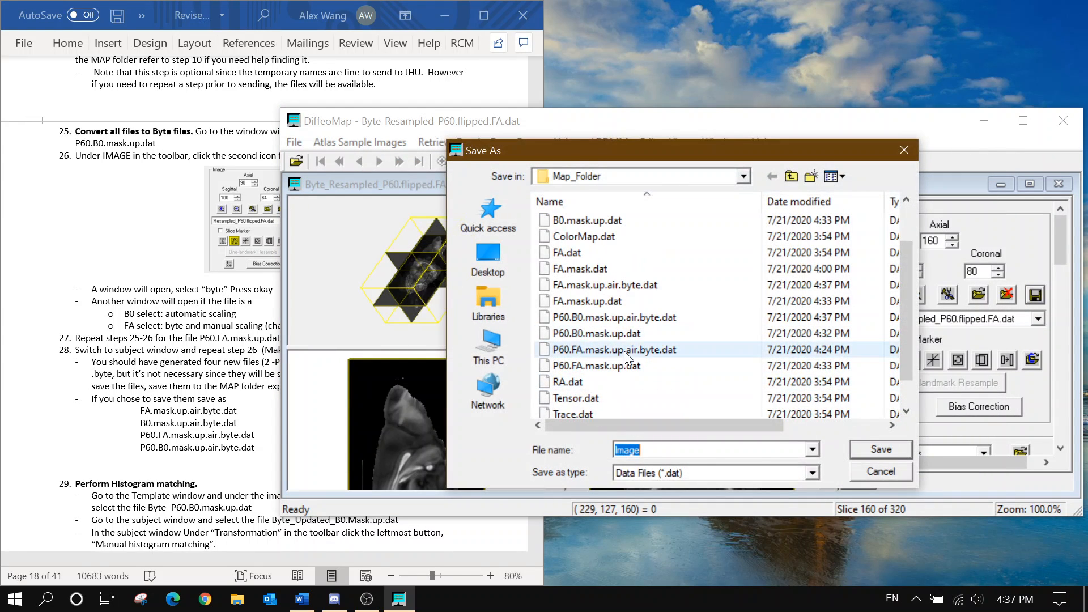
click(881, 448)
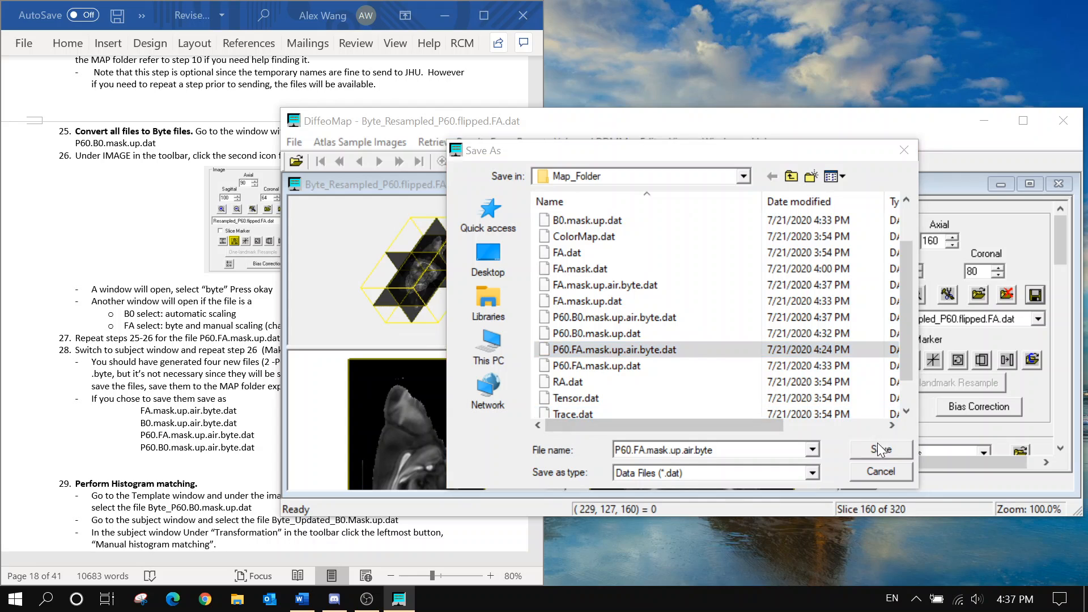
click(585, 305)
Set the template to Byte_Resampled_P60.flipped.B0.dat and the subject to Byte_Updated_Resampled_B0.mask.dat
click(251, 340)
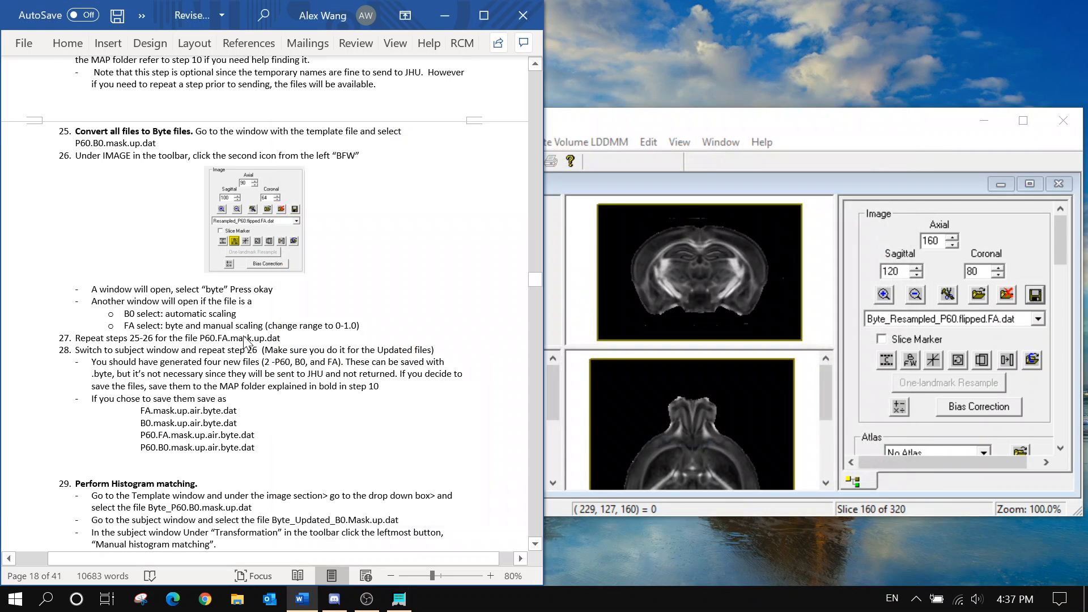
scroll(250, 340, down, 6)
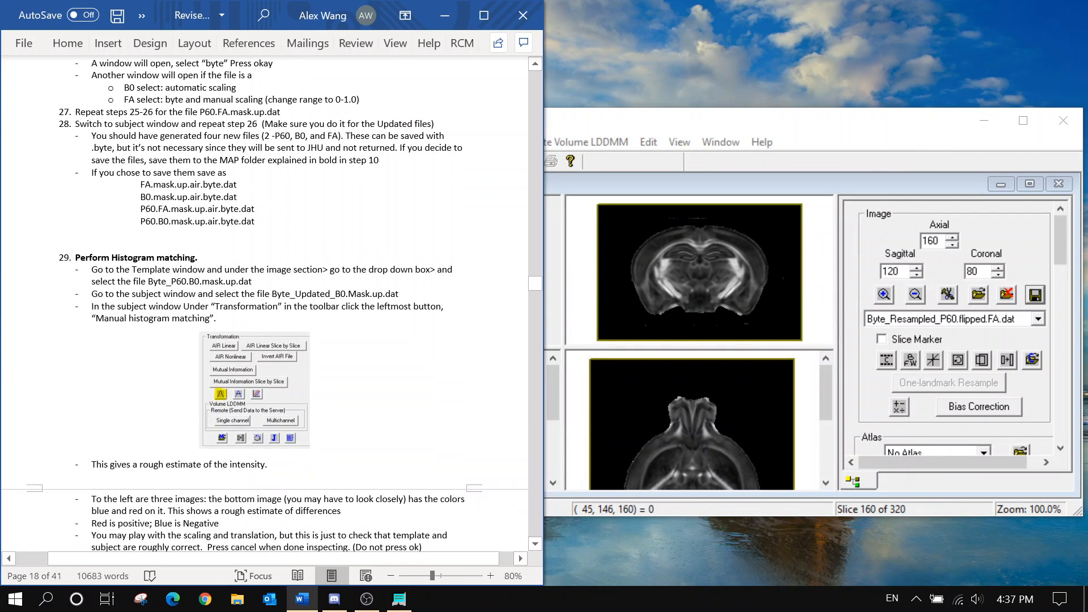
scroll(251, 340, down, 1)
click(988, 304)
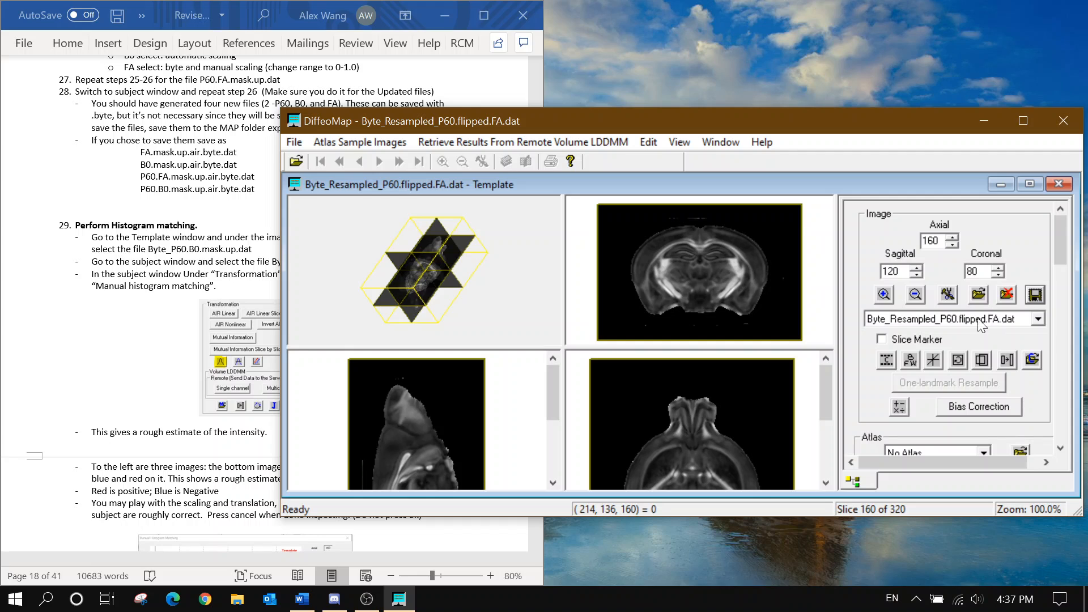
click(966, 320)
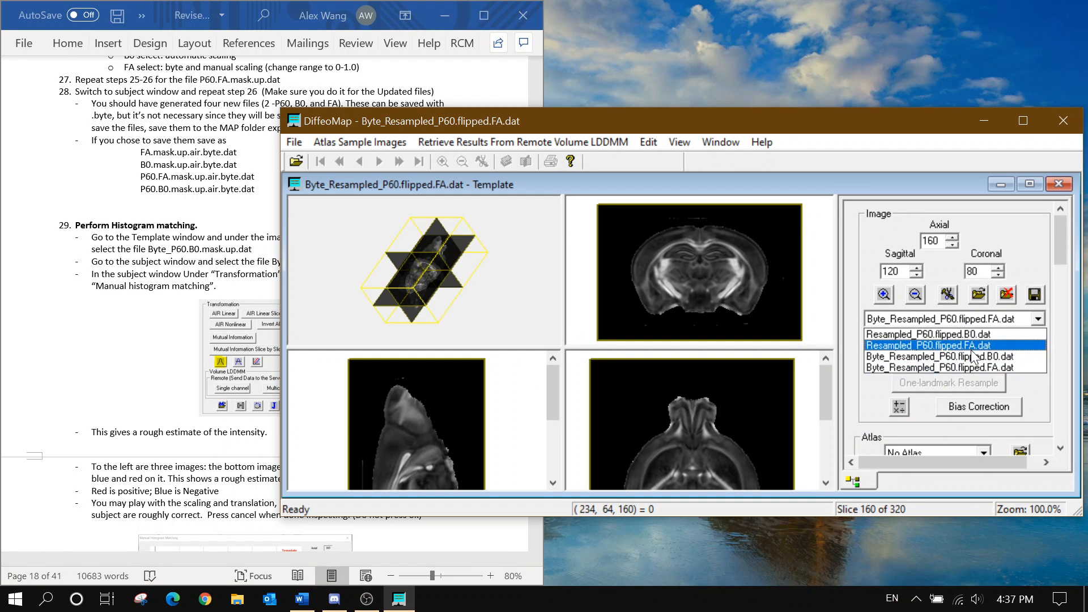
click(970, 355)
click(708, 147)
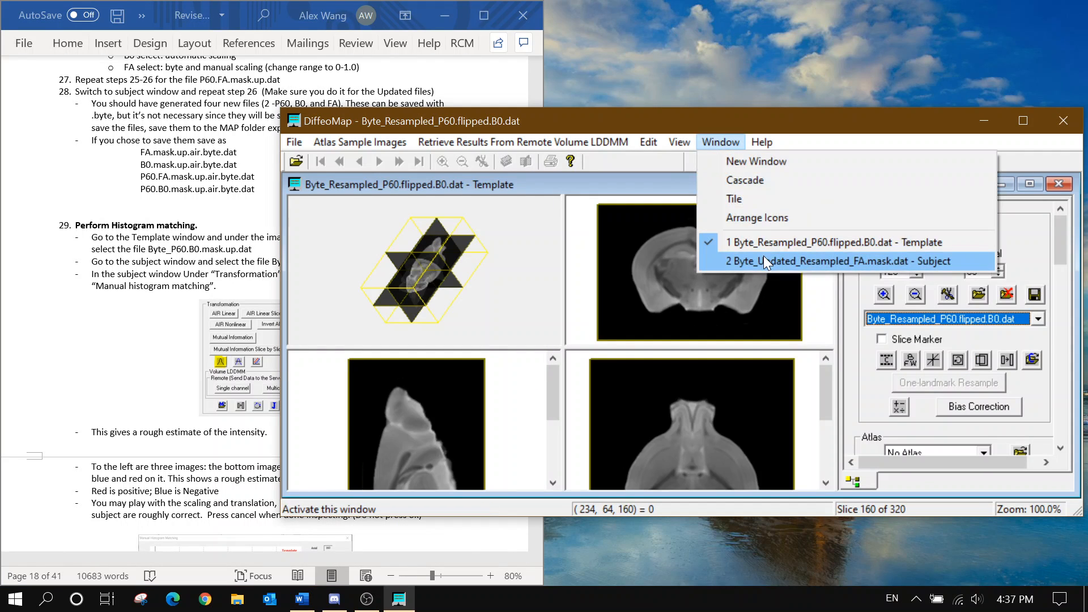
click(763, 256)
click(935, 323)
click(918, 382)
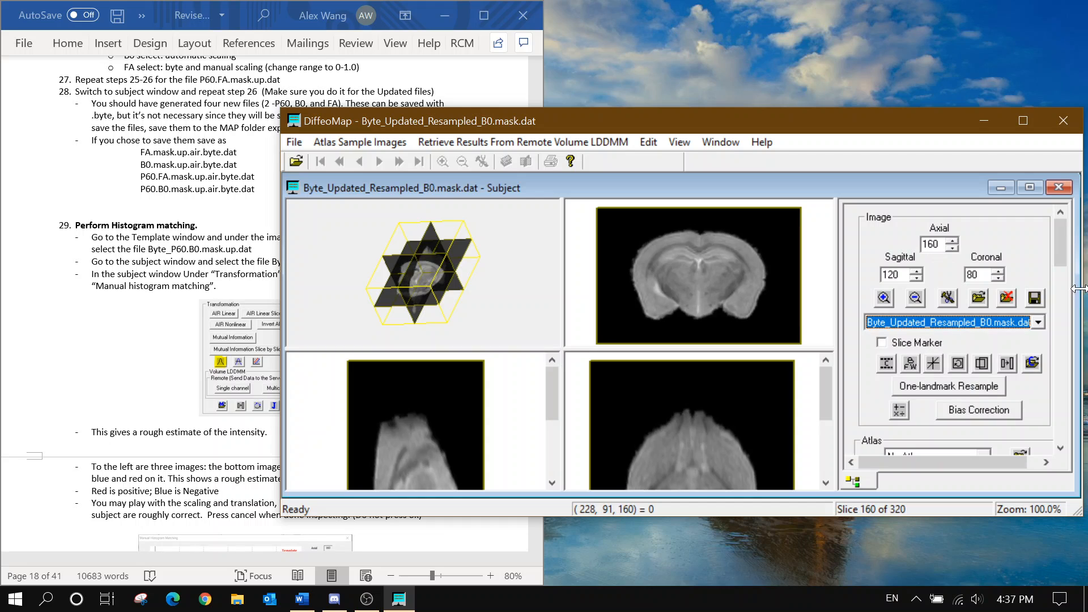
Compare template and subject B0 histograms in Manual Histogram Matching, then cancel without applying
drag(1058, 239, 1058, 302)
click(889, 347)
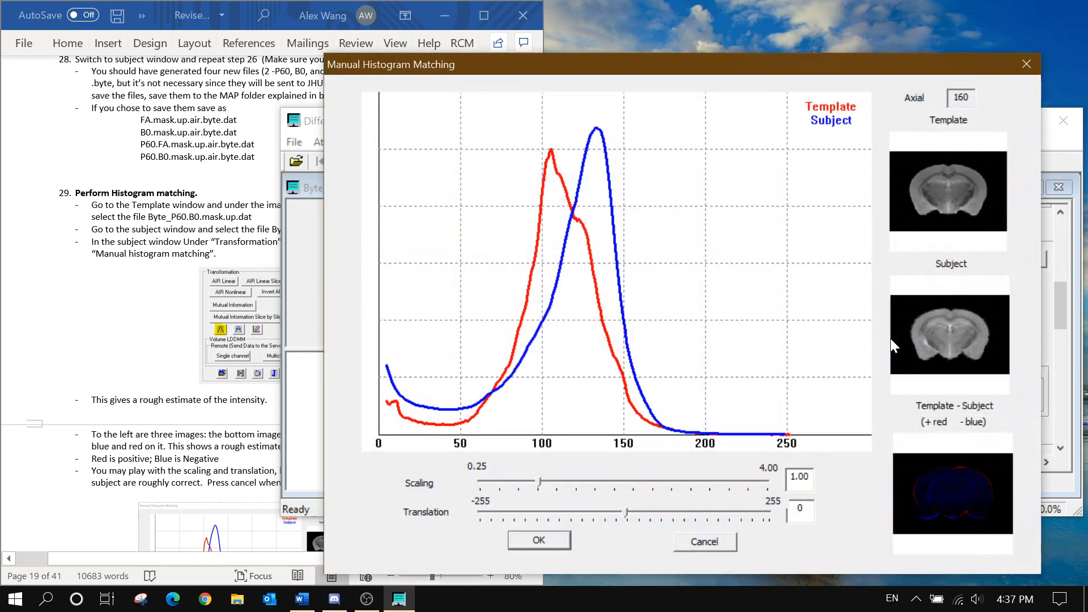
scroll(89, 368, down, 7)
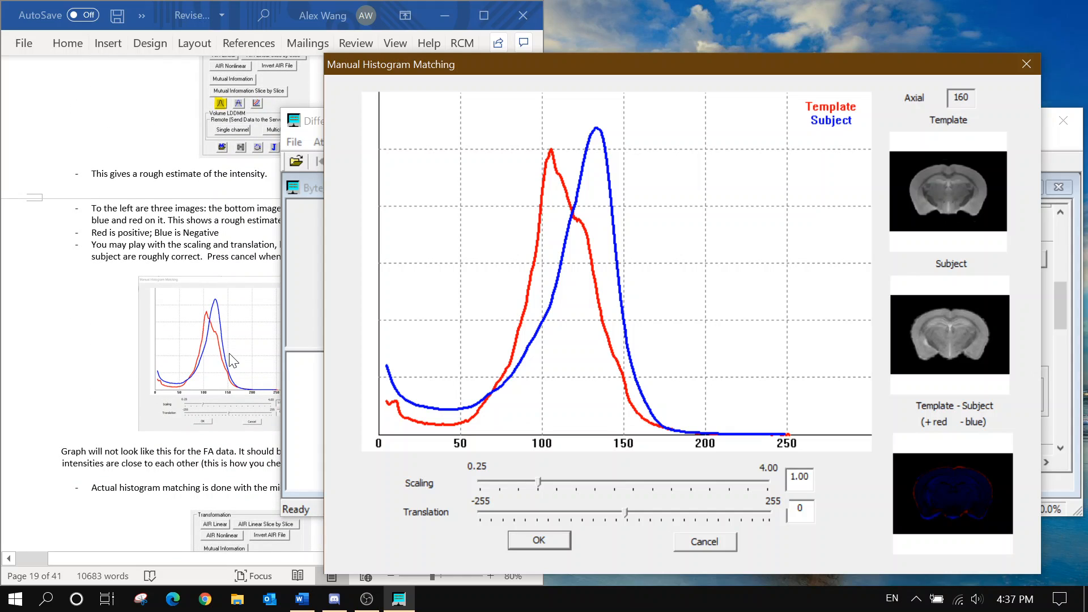
click(186, 286)
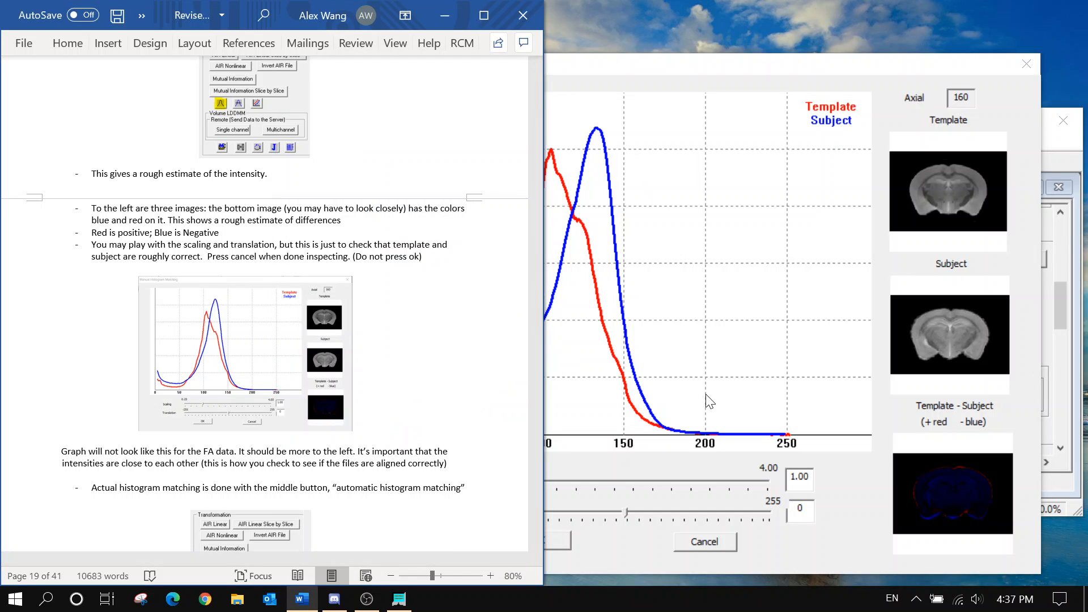
click(590, 66)
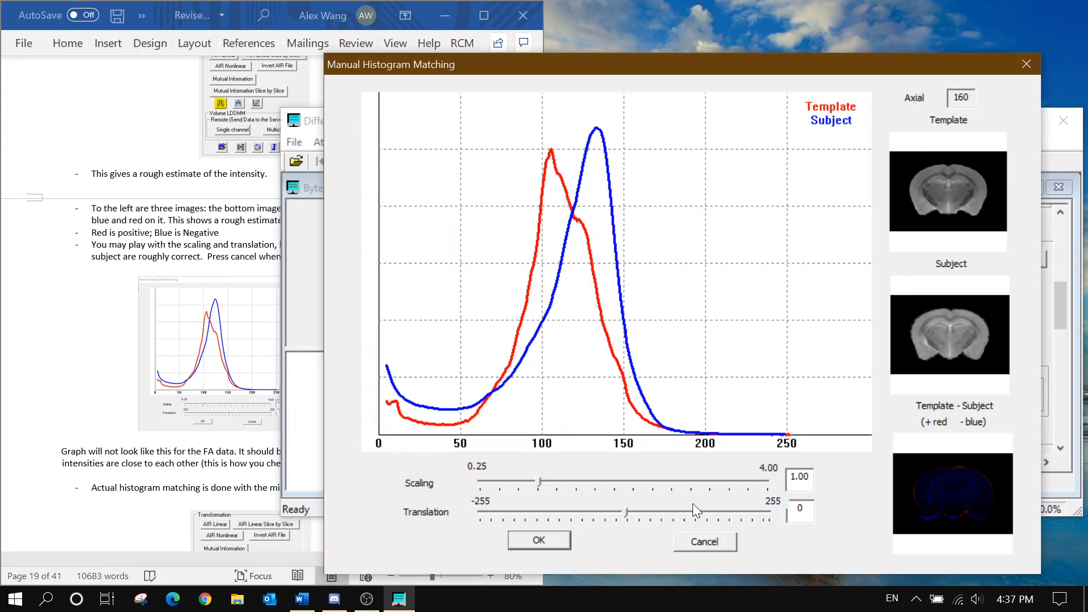
click(696, 541)
scroll(238, 368, down, 1)
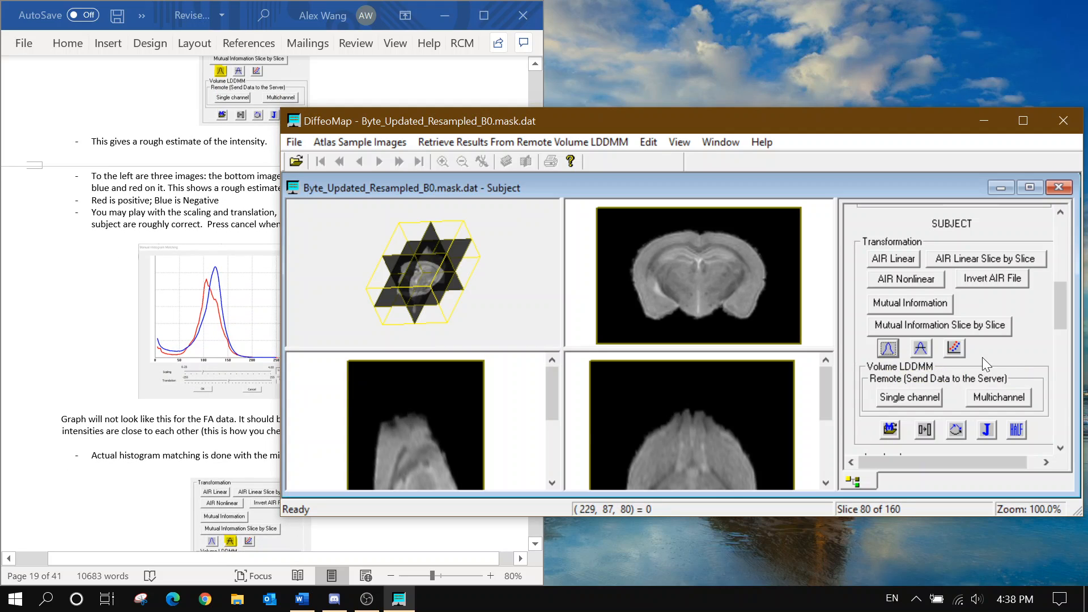
scroll(1045, 358, up, 5)
click(1011, 322)
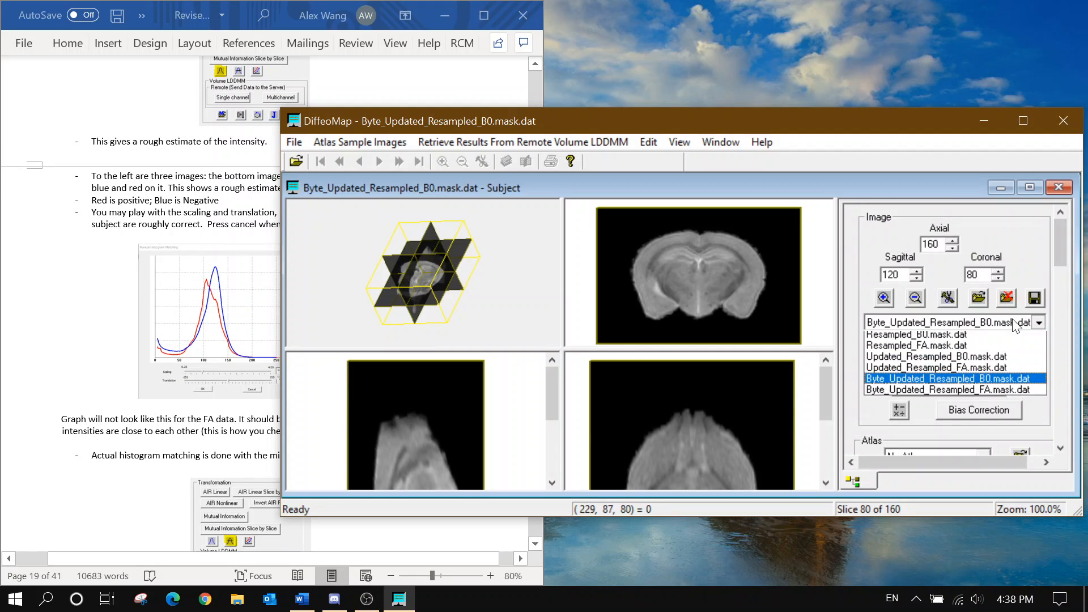
click(1013, 322)
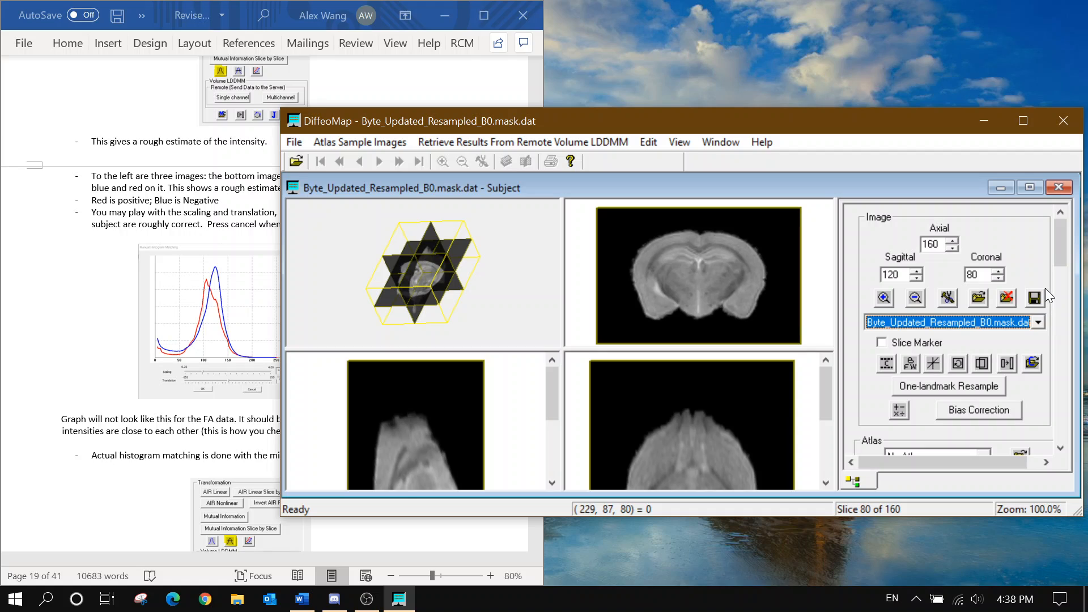
scroll(1044, 288, down, 1)
scroll(1031, 290, up, 1)
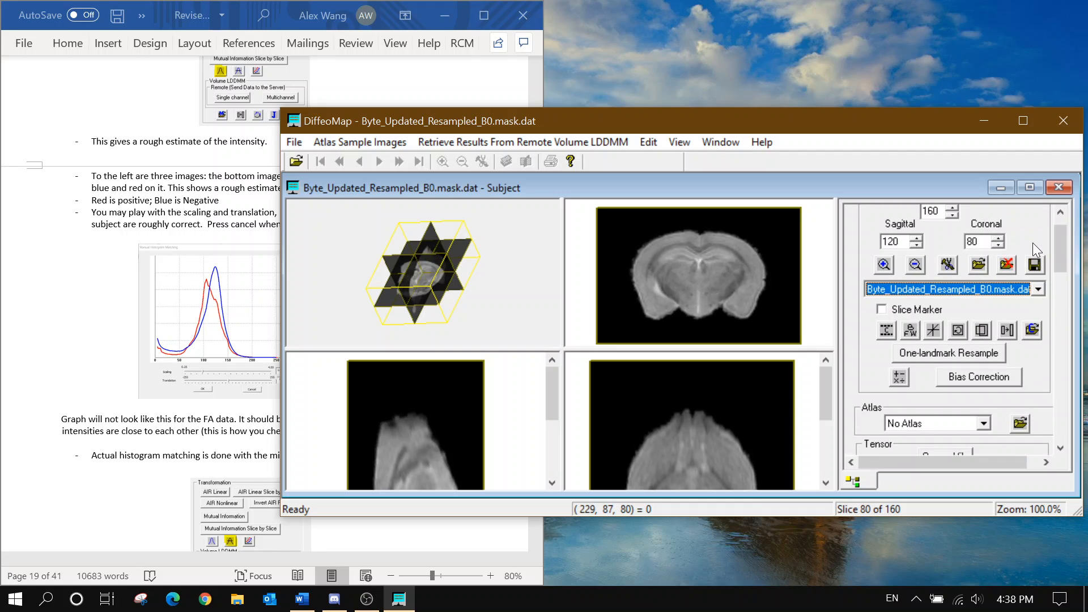
Run automatic histogram matching on the subject's byte B0 volume
drag(1058, 251, 1057, 320)
click(920, 268)
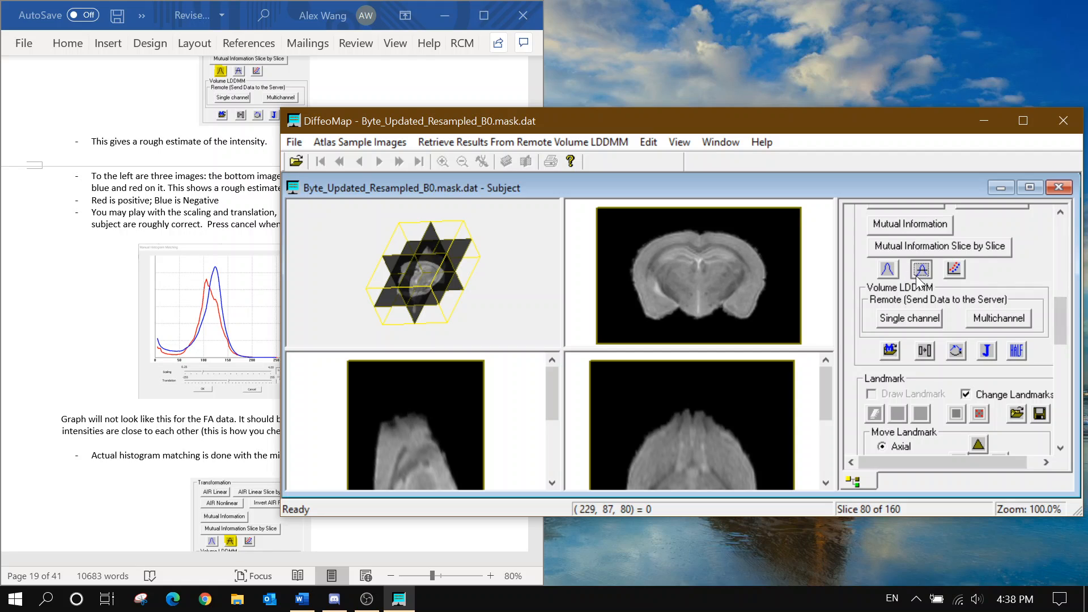
scroll(213, 401, down, 3)
click(212, 395)
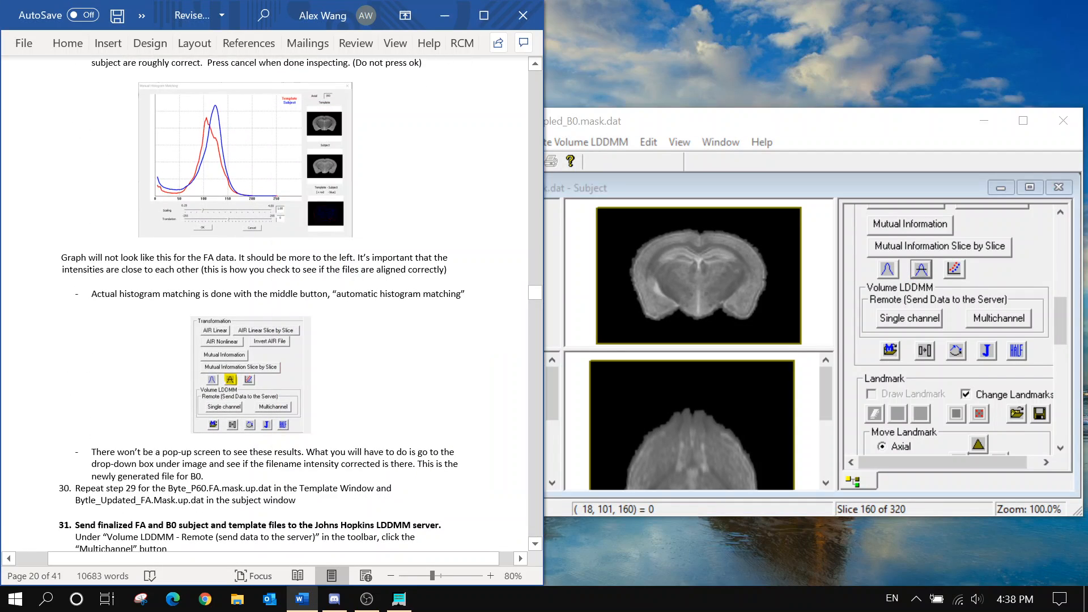
drag(1058, 311, 1059, 224)
Set both the subject and the template to their byte FA volumes
click(999, 327)
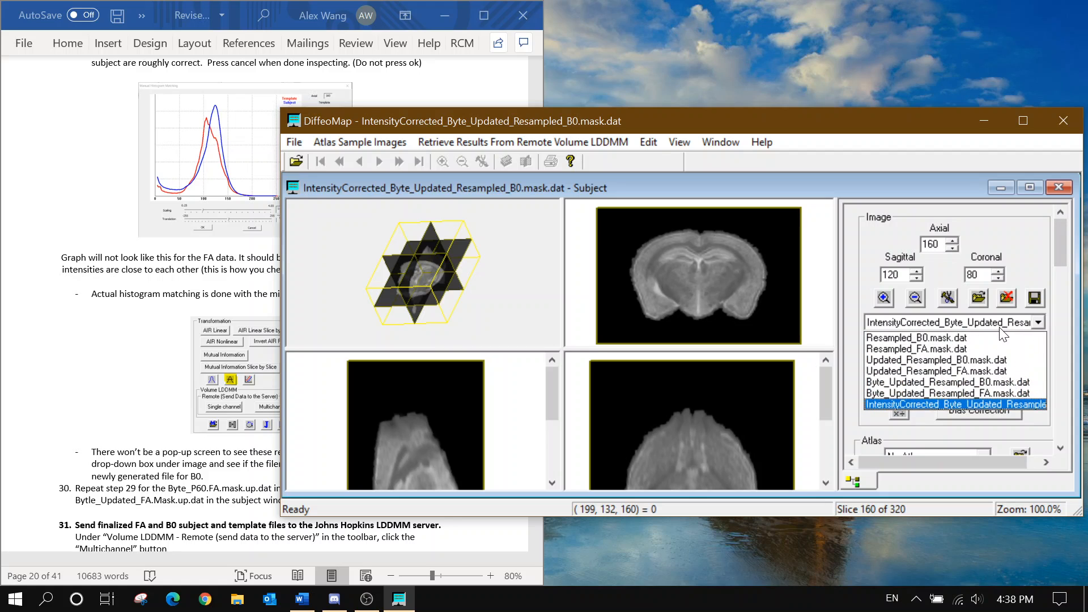
click(1014, 392)
click(720, 142)
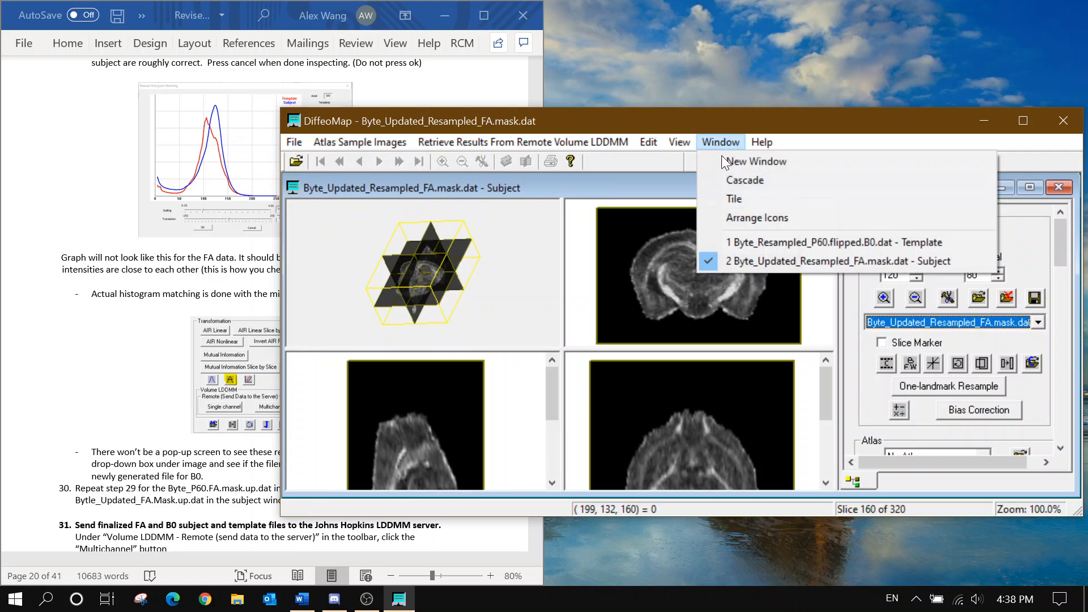
click(775, 241)
click(963, 319)
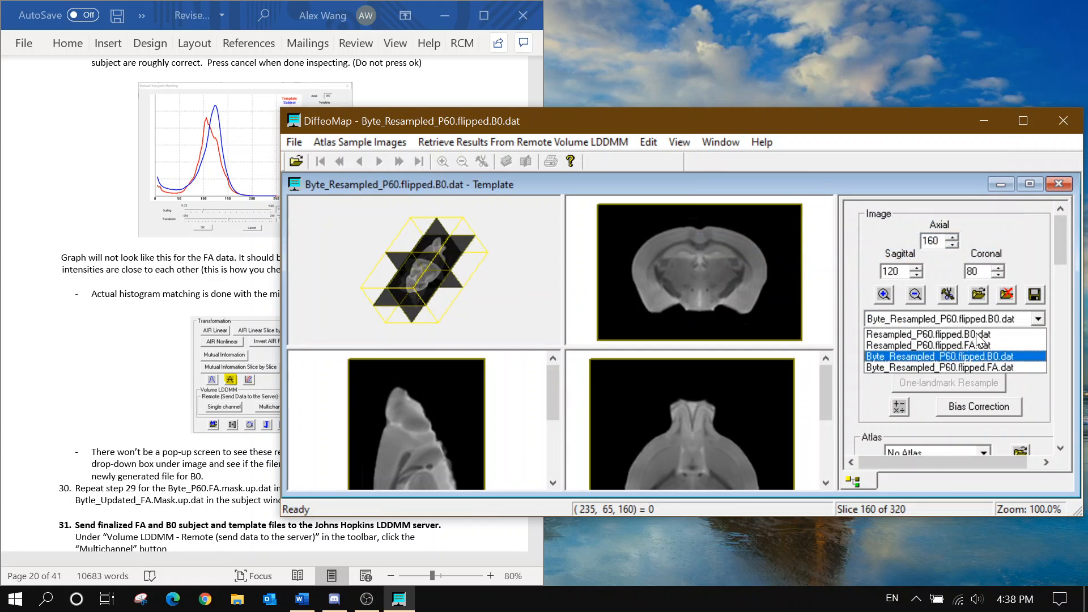
click(984, 368)
click(720, 142)
click(766, 259)
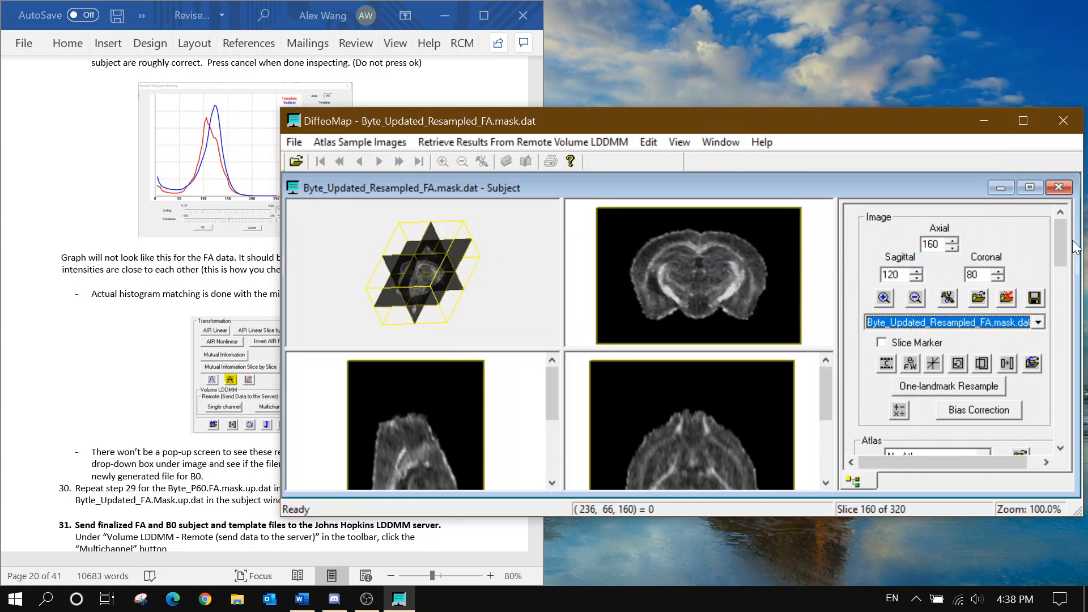
Run automatic histogram matching on the subject FA, producing IntensityCorrected_Byte_Updated_Resampled_FA.mask.dat
drag(1060, 247, 1061, 338)
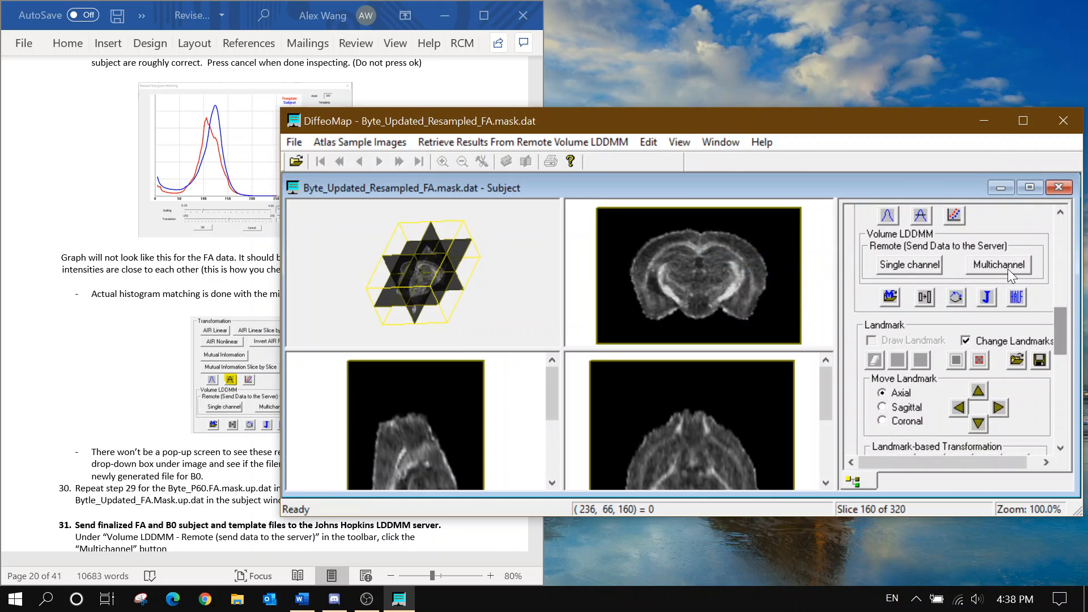
click(924, 220)
scroll(244, 421, down, 3)
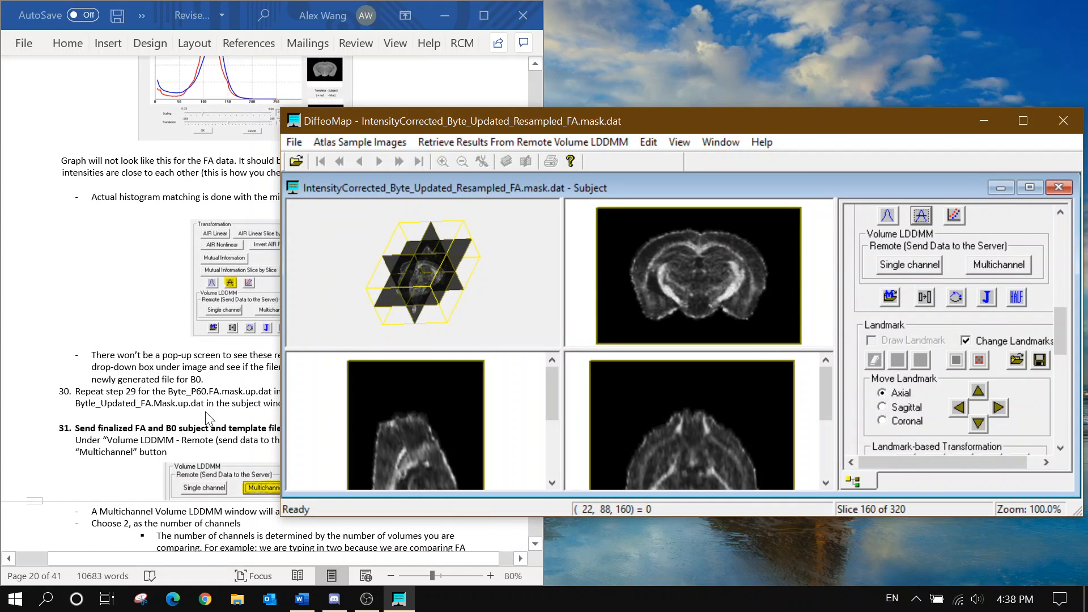
click(208, 418)
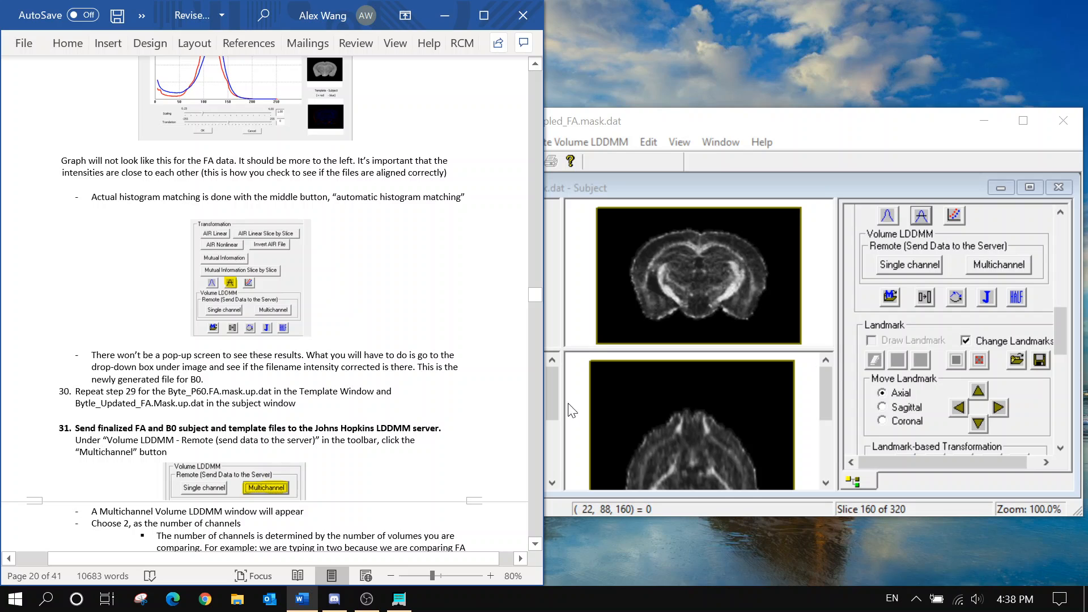
scroll(265, 304, down, 2)
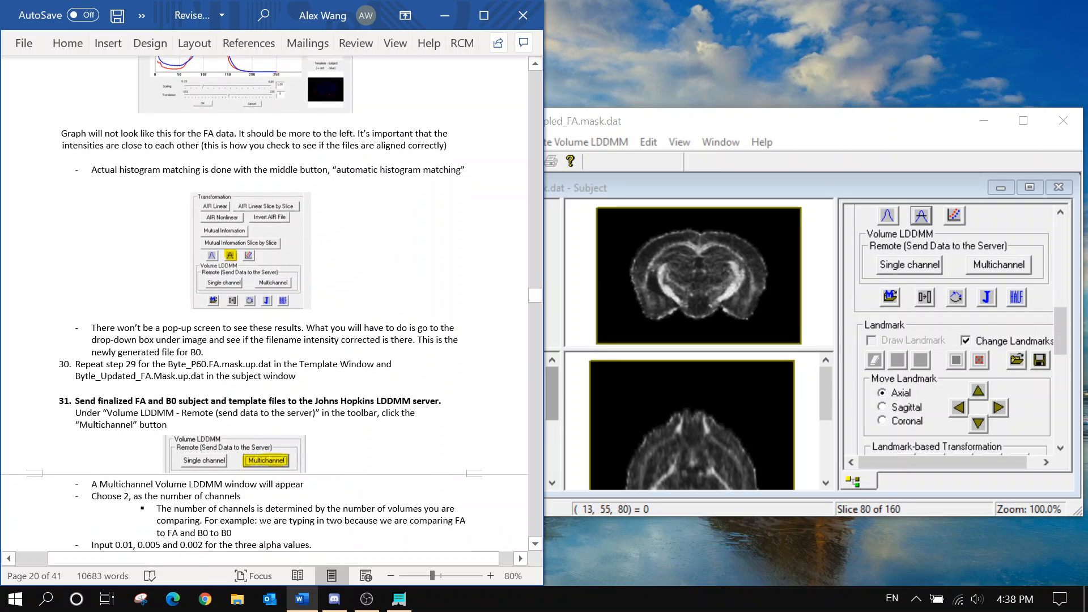
click(559, 172)
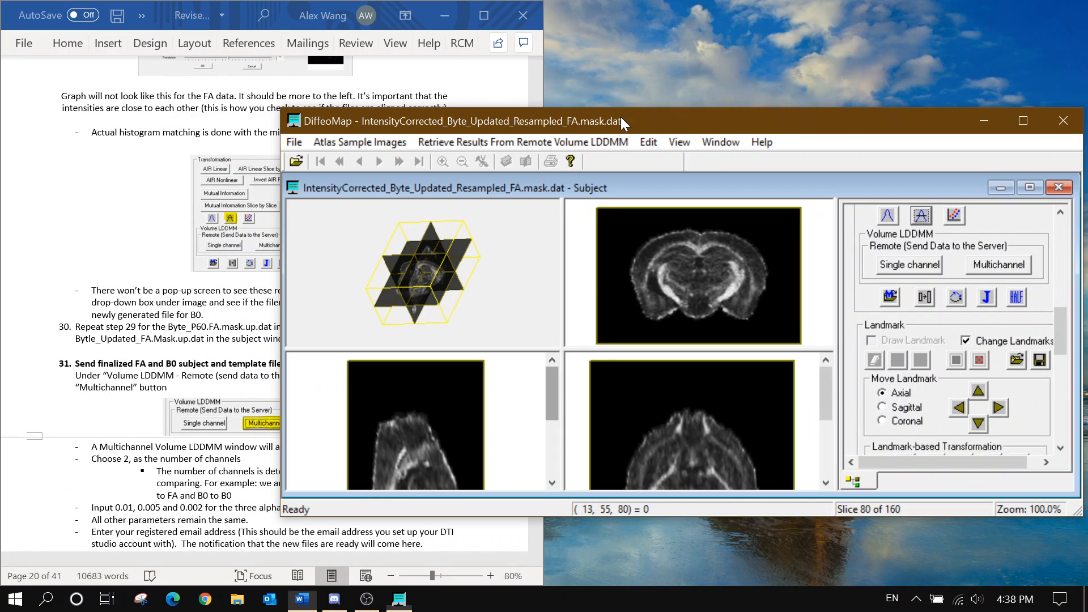
scroll(1062, 327, up, 5)
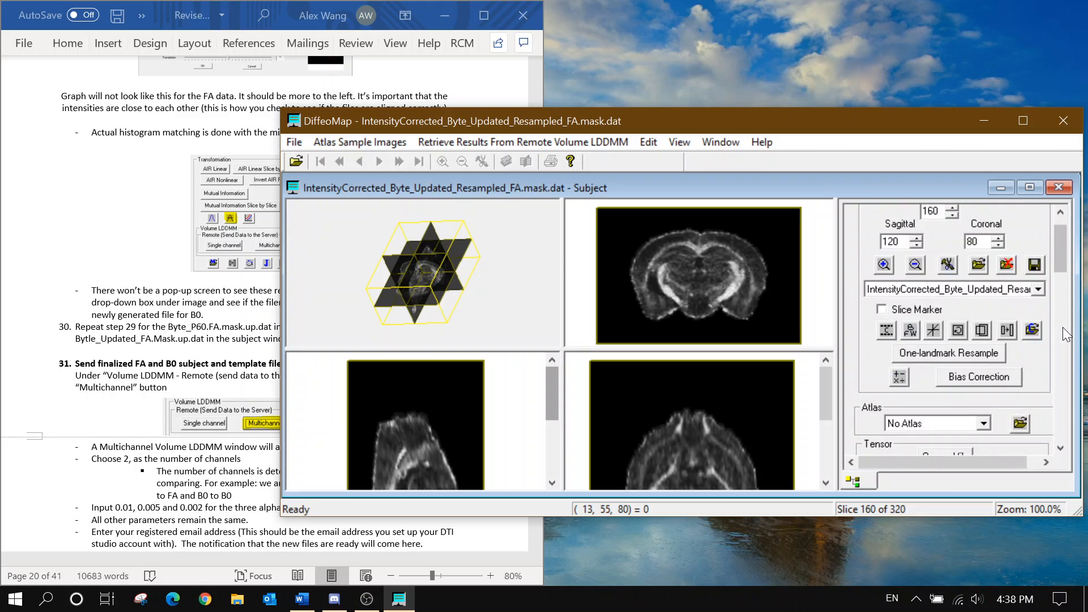
scroll(1057, 328, down, 5)
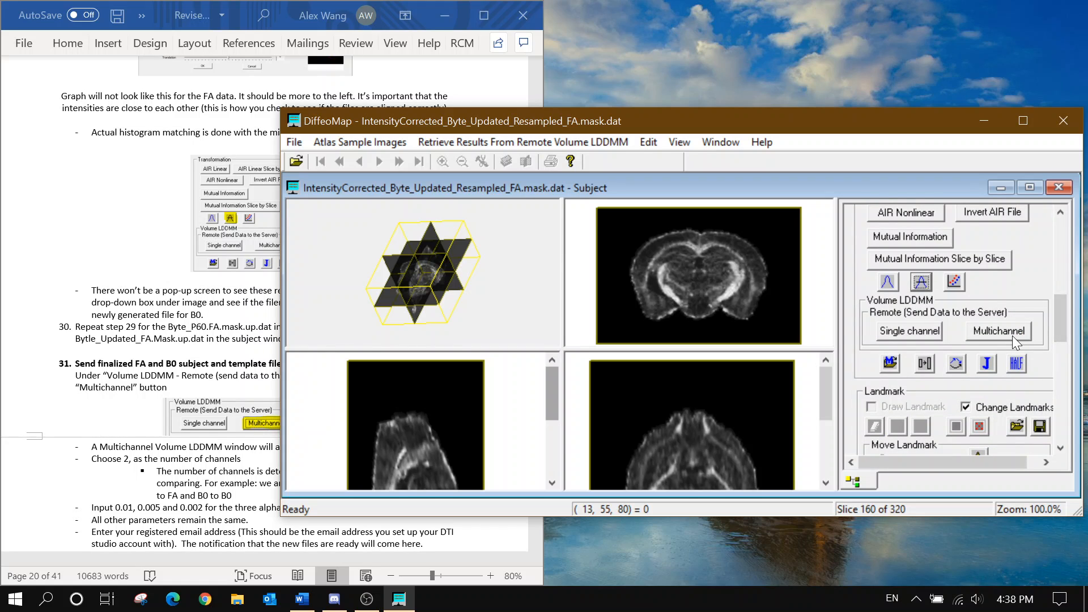
Enter the registered email and queue the flipped B0/FA templates plus both IntensityCorrected subject volumes
click(1011, 335)
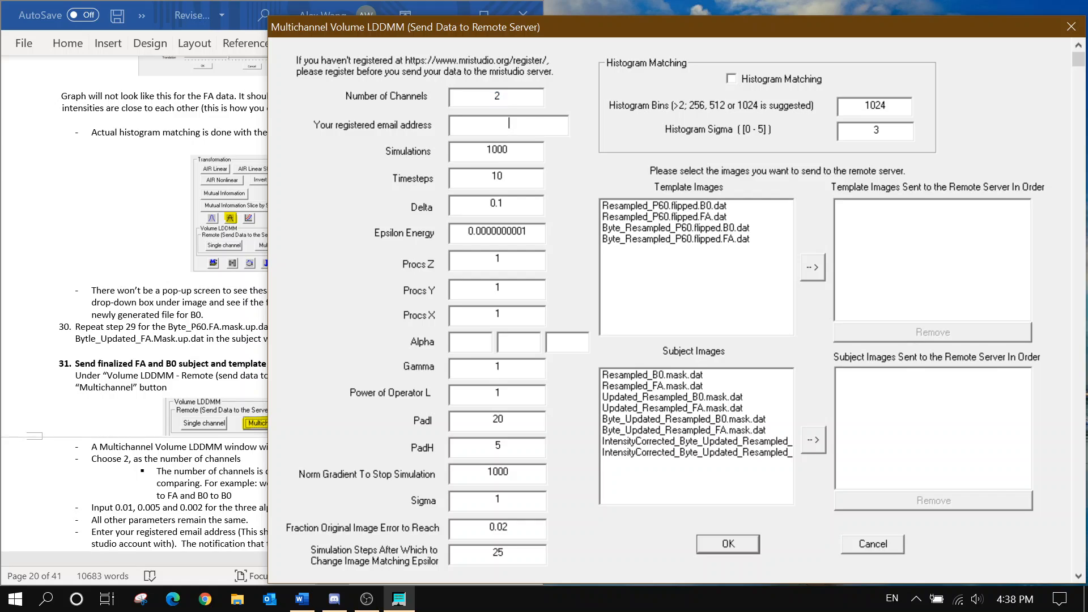
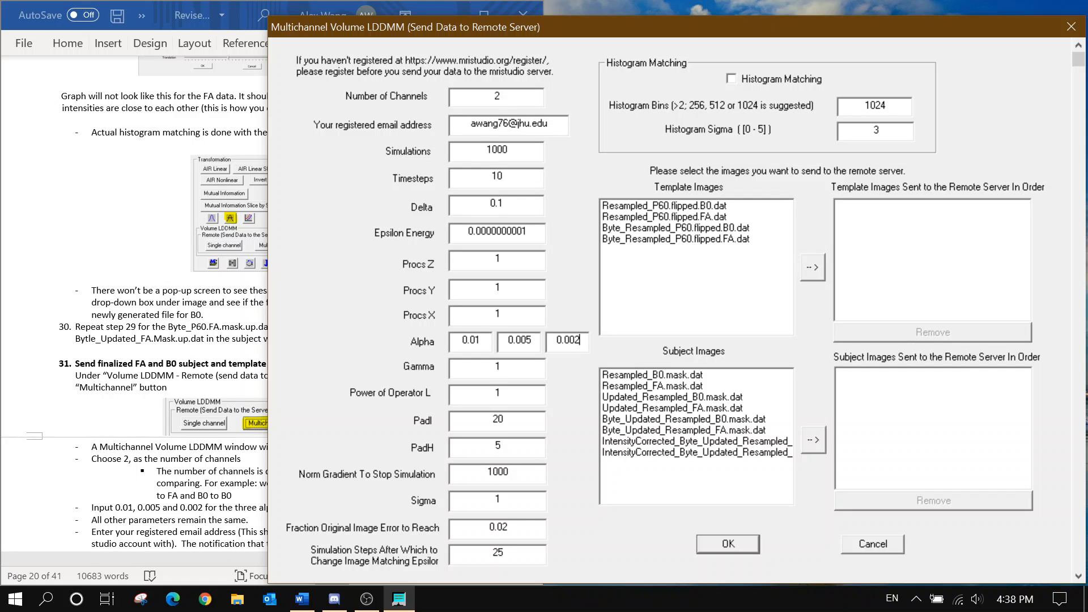
click(659, 238)
click(728, 228)
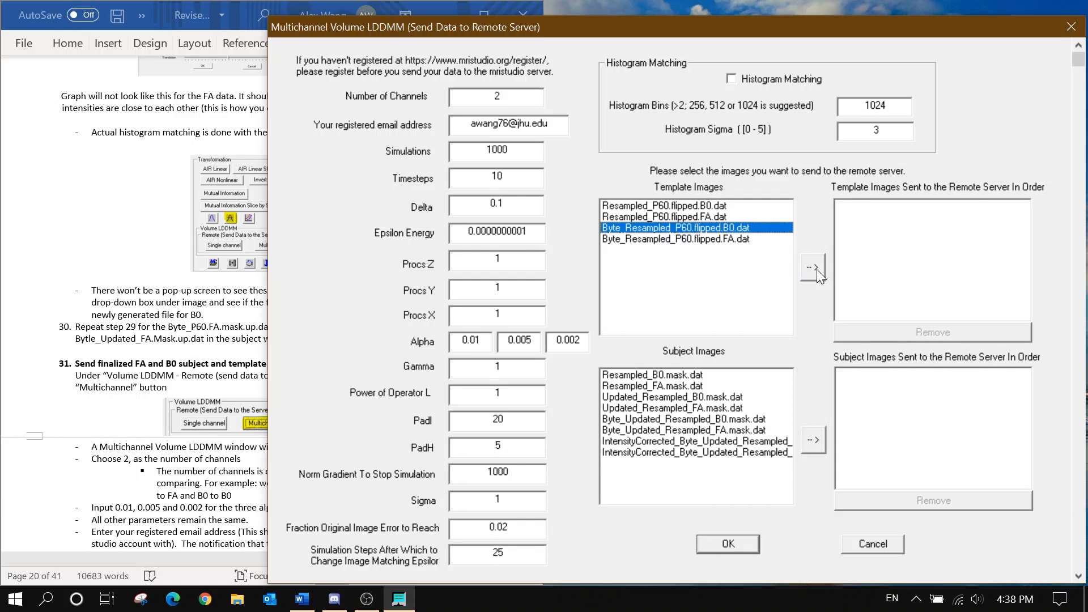
click(817, 270)
click(789, 249)
click(802, 265)
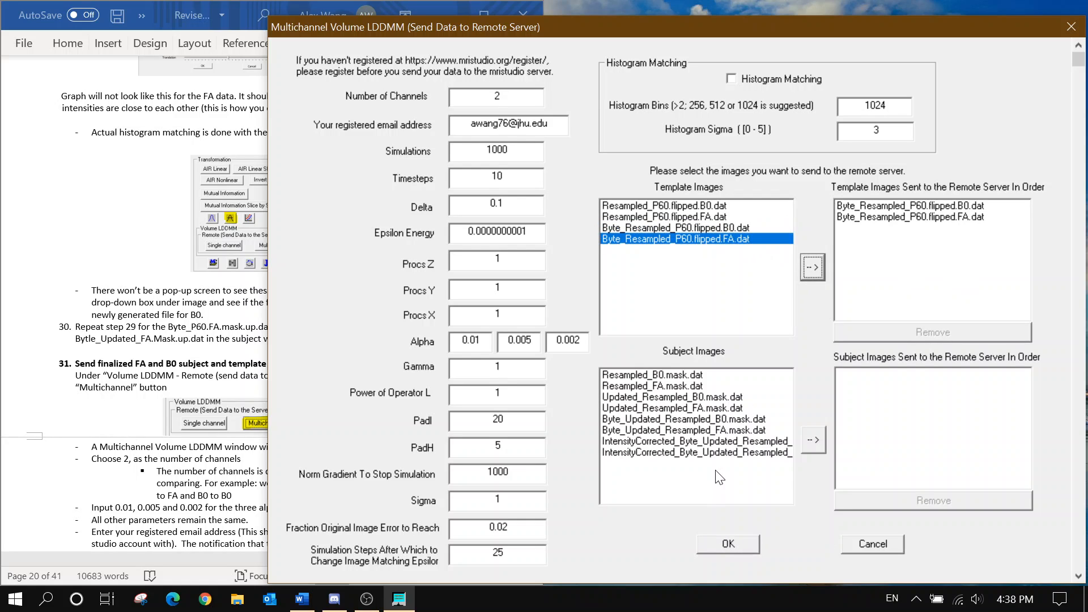
click(734, 441)
click(817, 440)
click(736, 452)
click(807, 442)
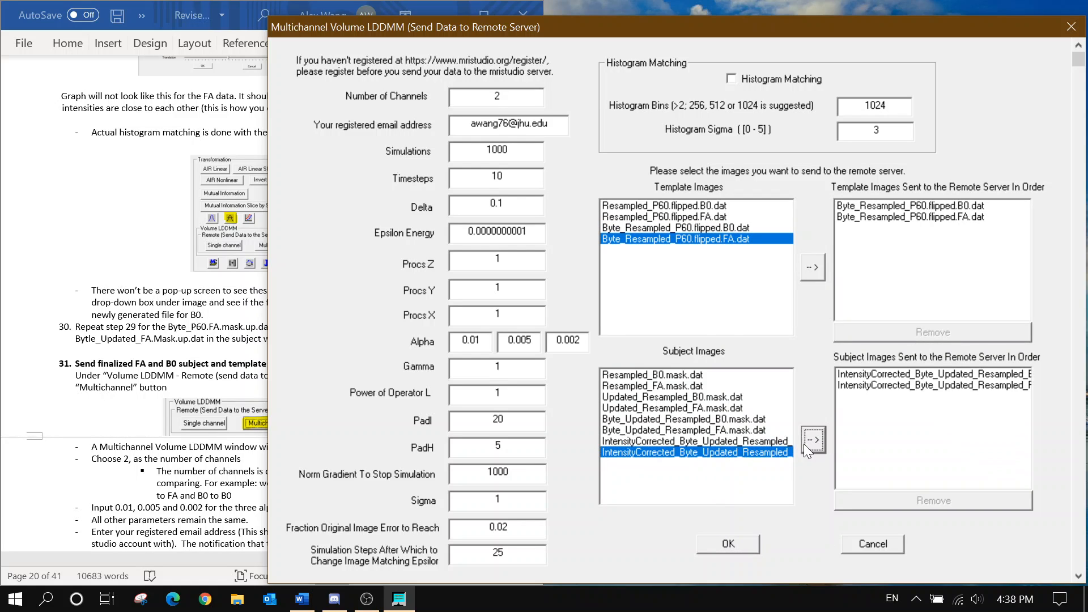
Check the expected B0 template file name in the guide, then send the job to the remote server
click(158, 499)
scroll(157, 498, down, 10)
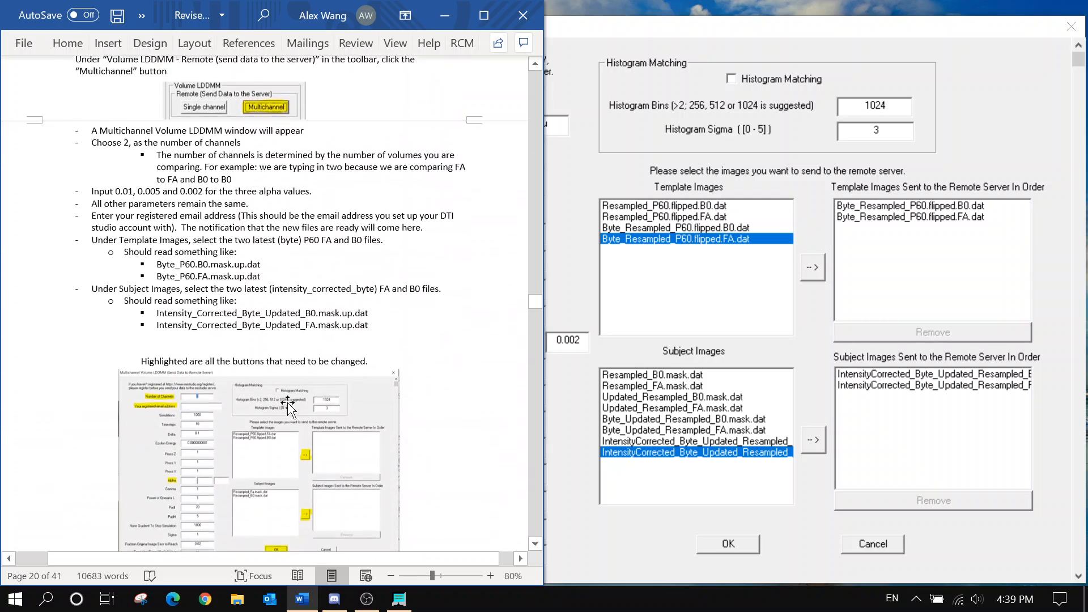
scroll(265, 306, down, 2)
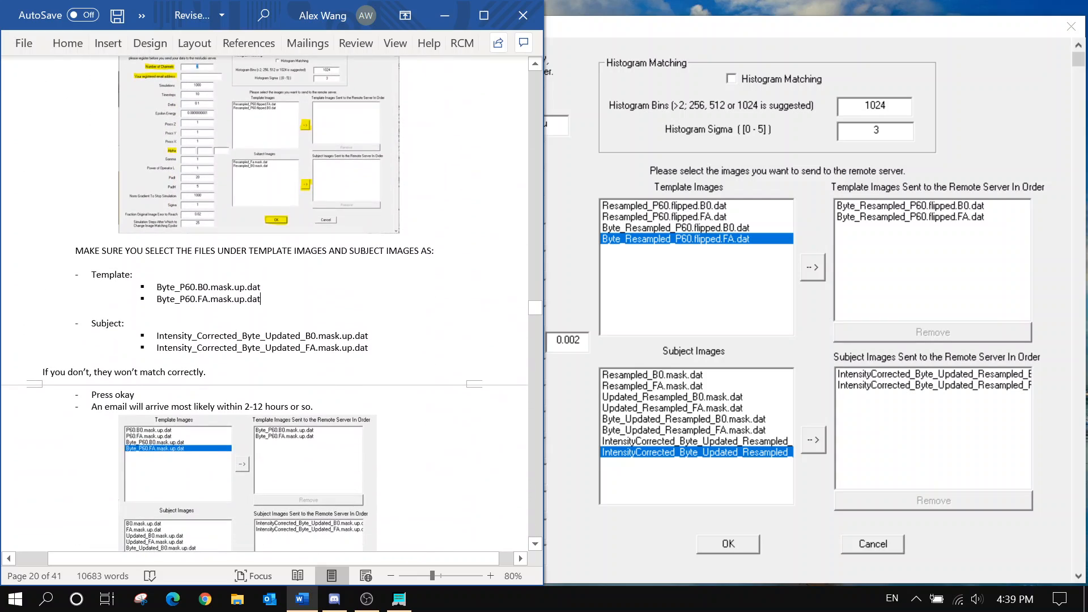
drag(157, 287, 245, 287)
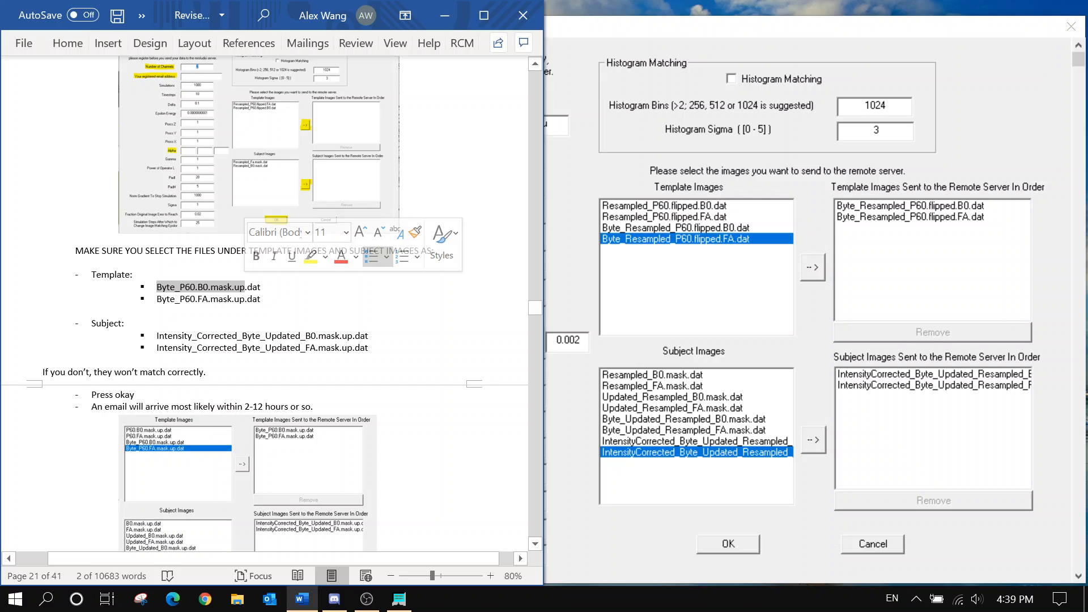
click(262, 299)
scroll(265, 306, down, 2)
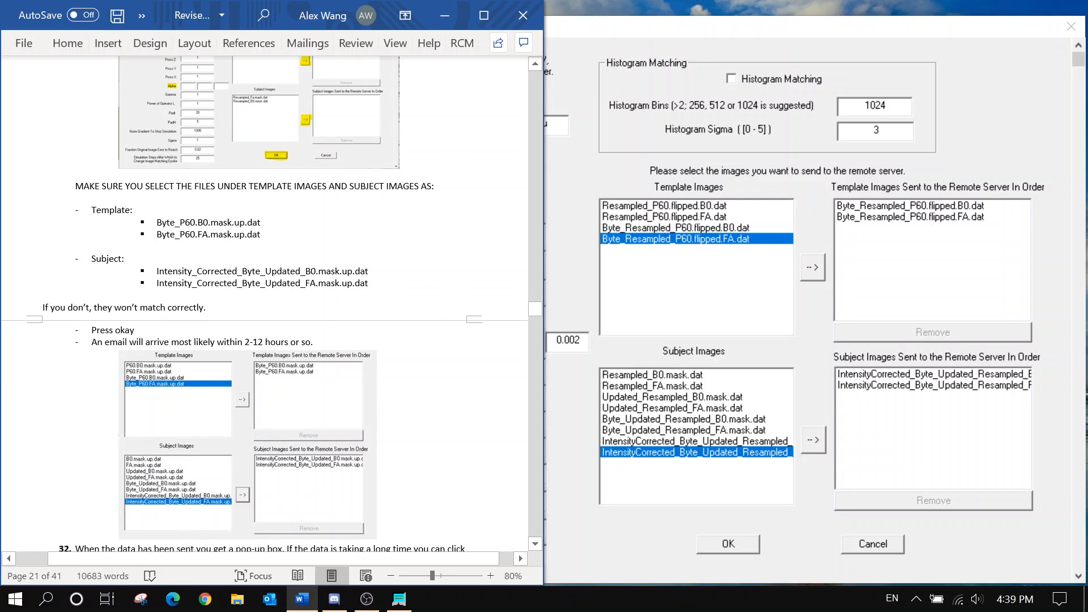
scroll(265, 306, down, 8)
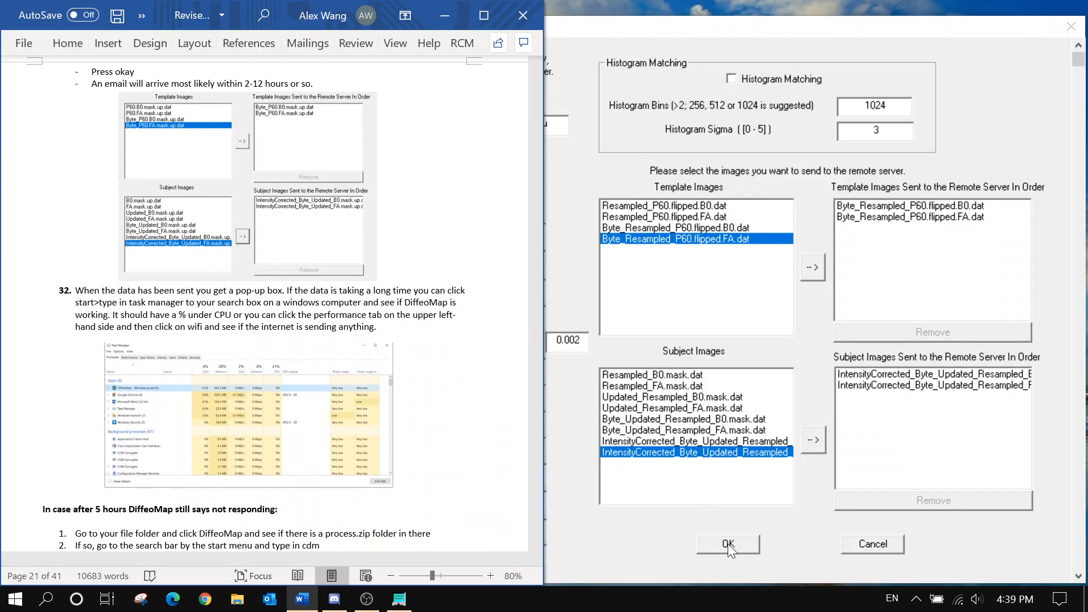
click(728, 543)
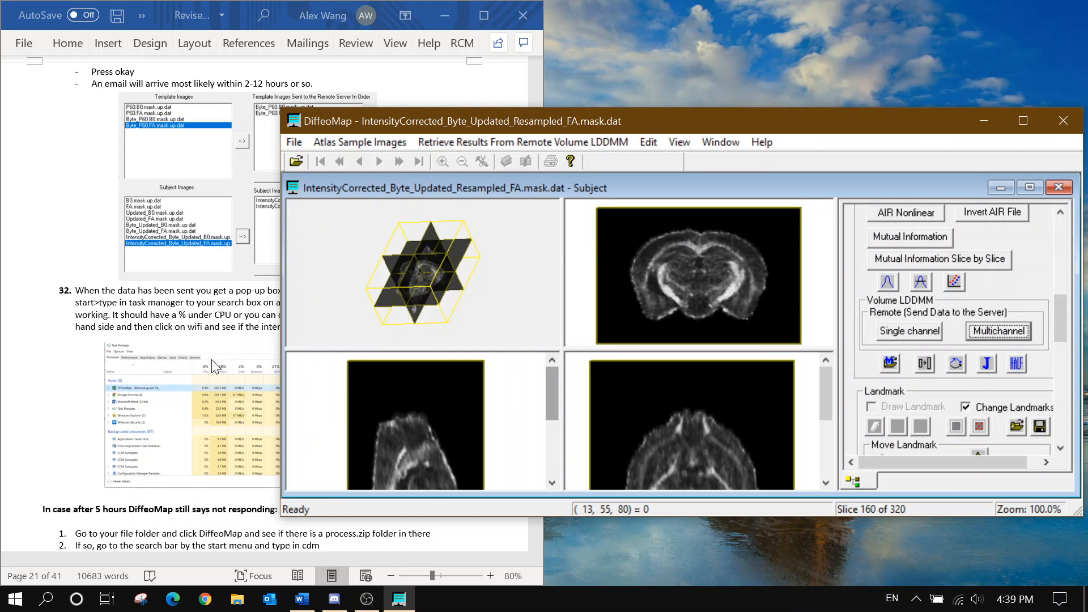
Follow the guide while the upload runs, then dismiss the ftp-success message
scroll(226, 289, down, 2)
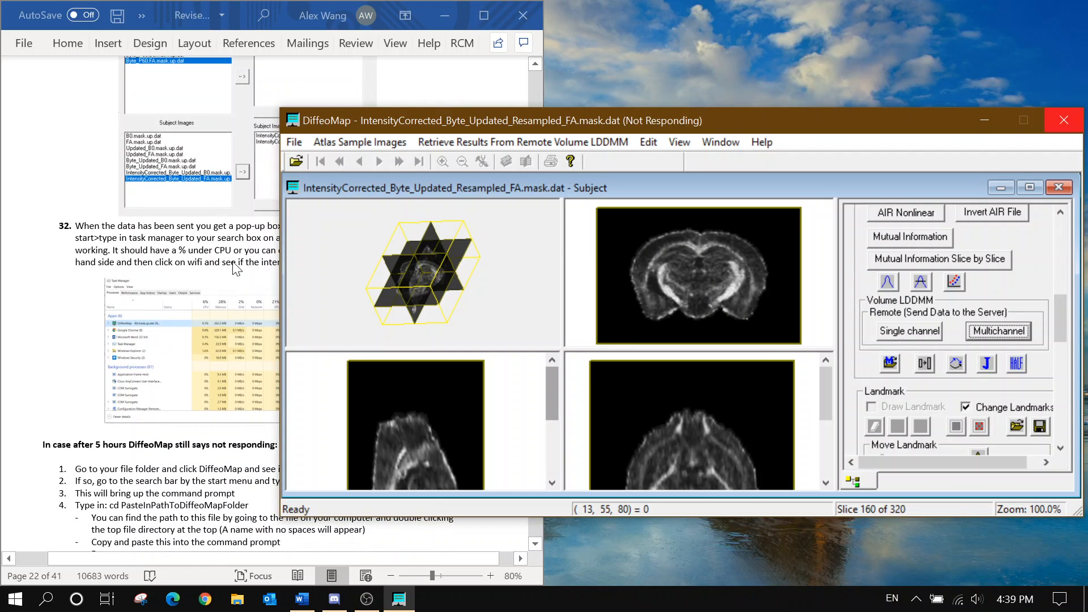
scroll(235, 269, down, 1)
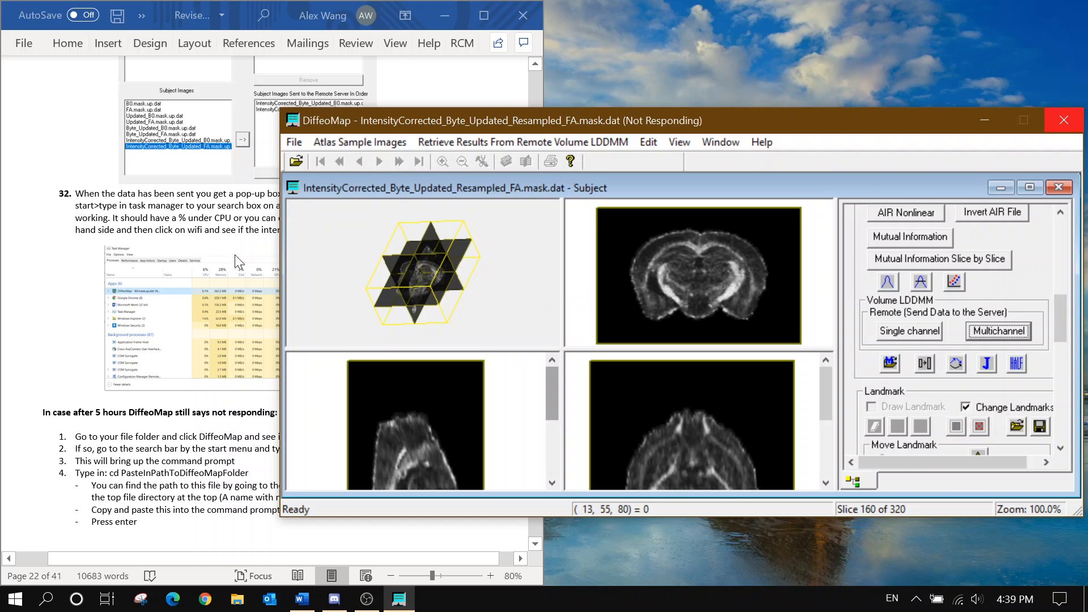
click(252, 228)
scroll(252, 228, down, 5)
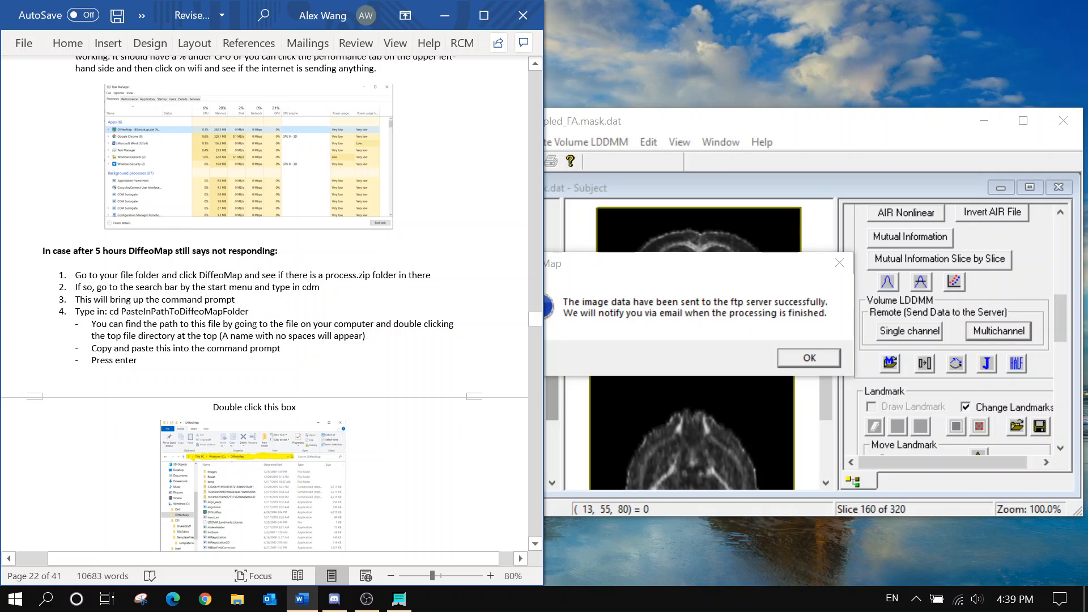
click(808, 361)
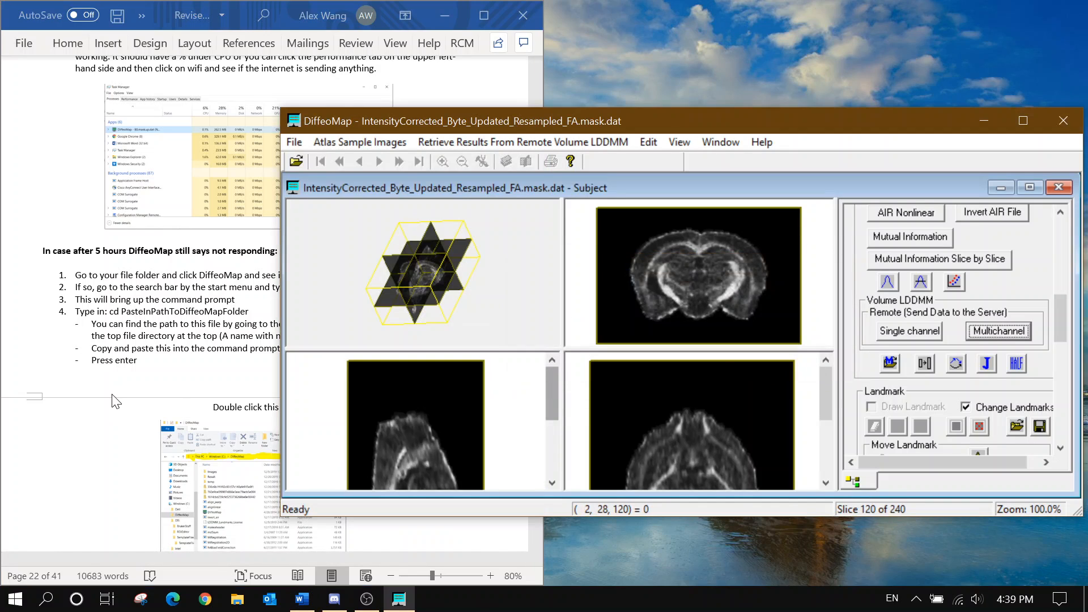
Read the guide's not-responding troubleshooting section and the following steps, then switch to OBS Studio
click(169, 318)
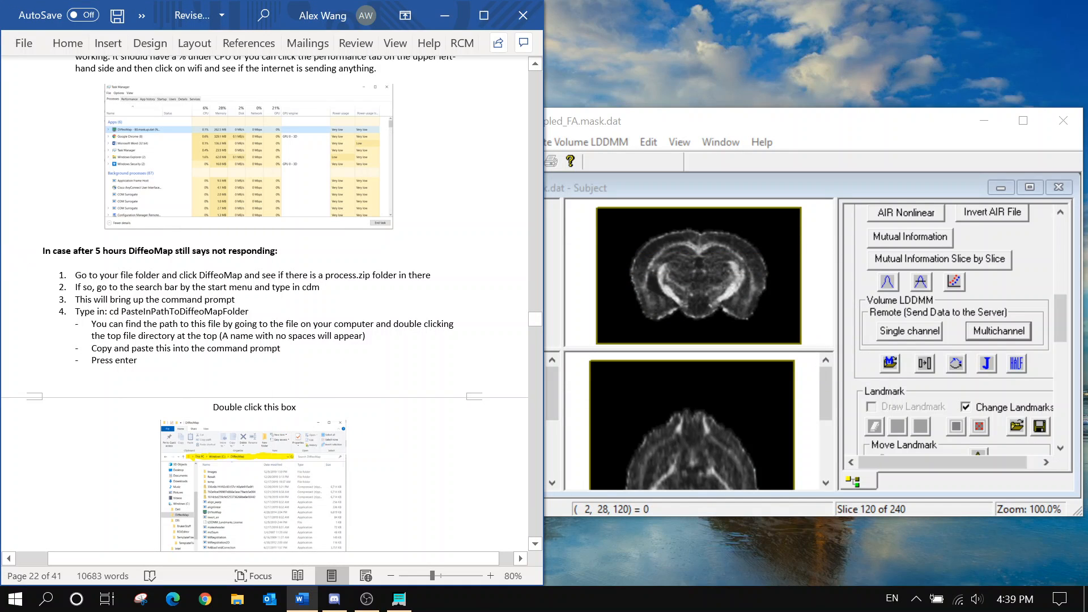
drag(43, 251, 320, 289)
click(323, 310)
scroll(323, 307, down, 5)
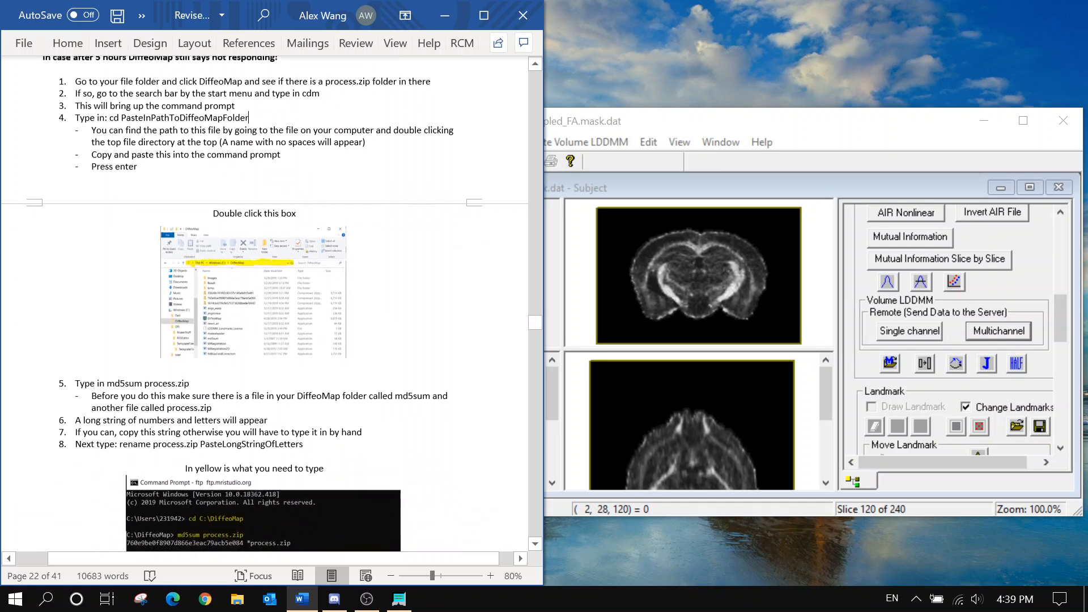
scroll(371, 283, down, 5)
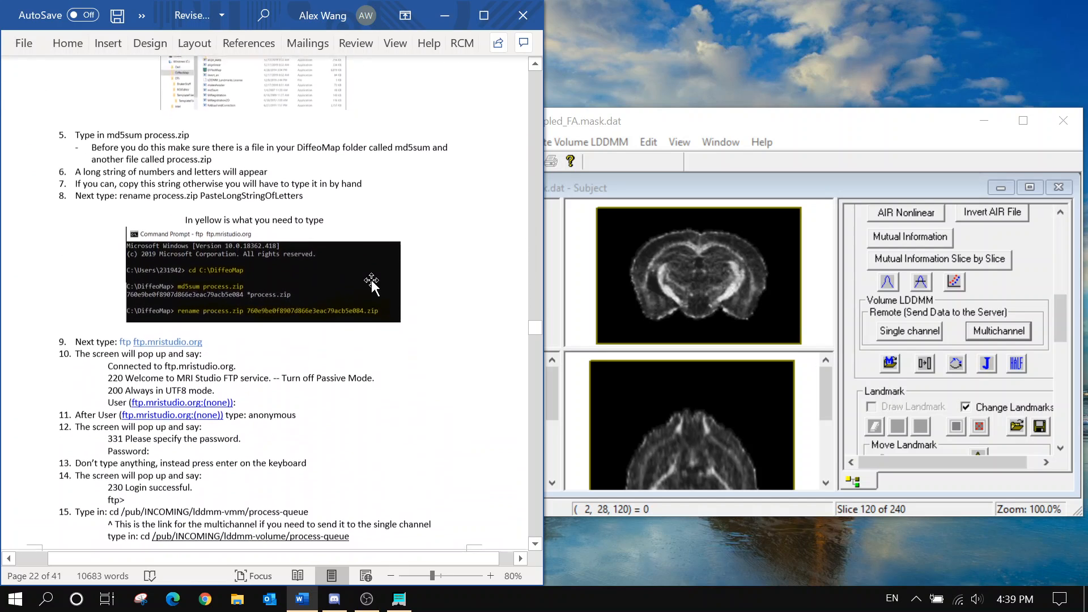
scroll(371, 283, down, 5)
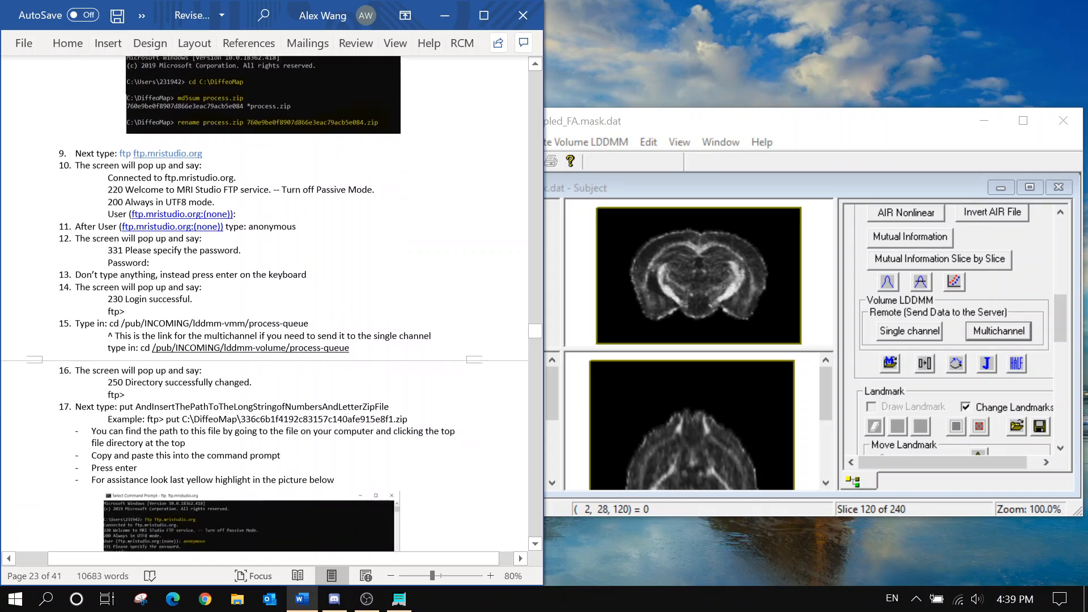
scroll(371, 282, down, 6)
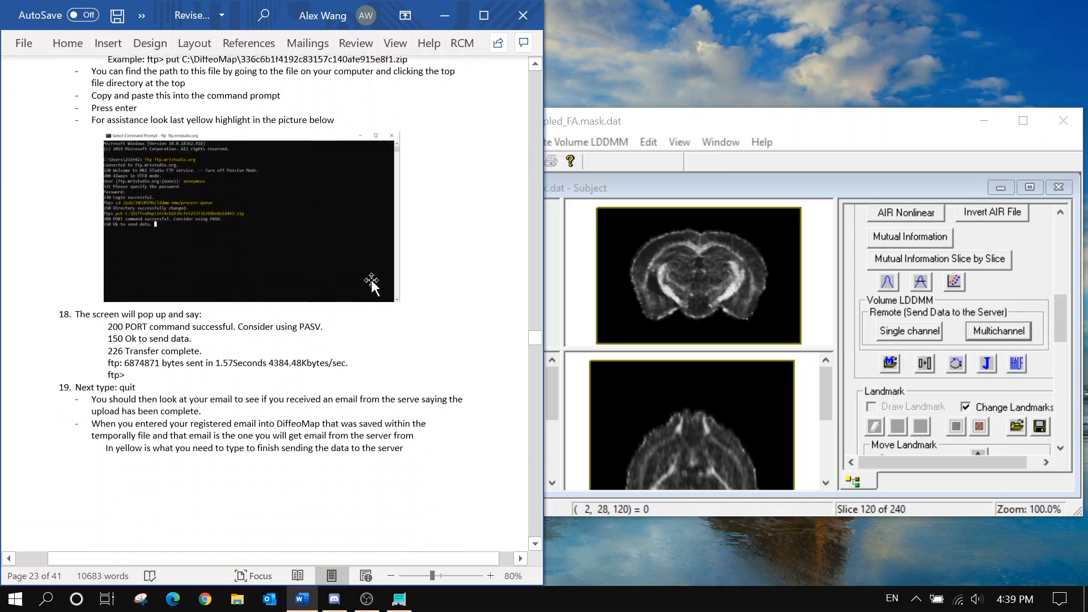
scroll(371, 282, down, 6)
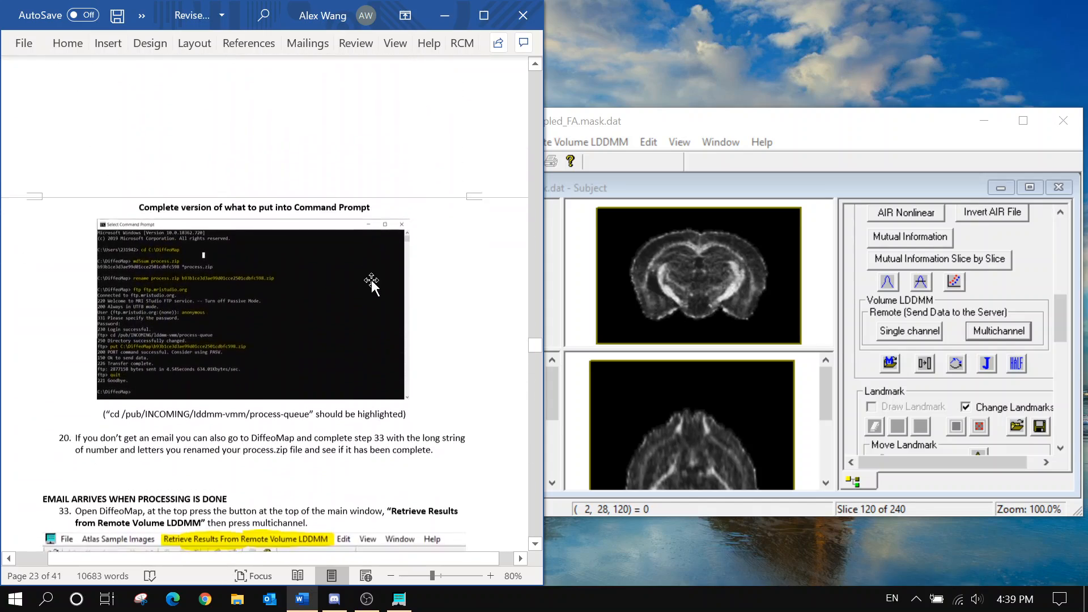
scroll(371, 281, down, 5)
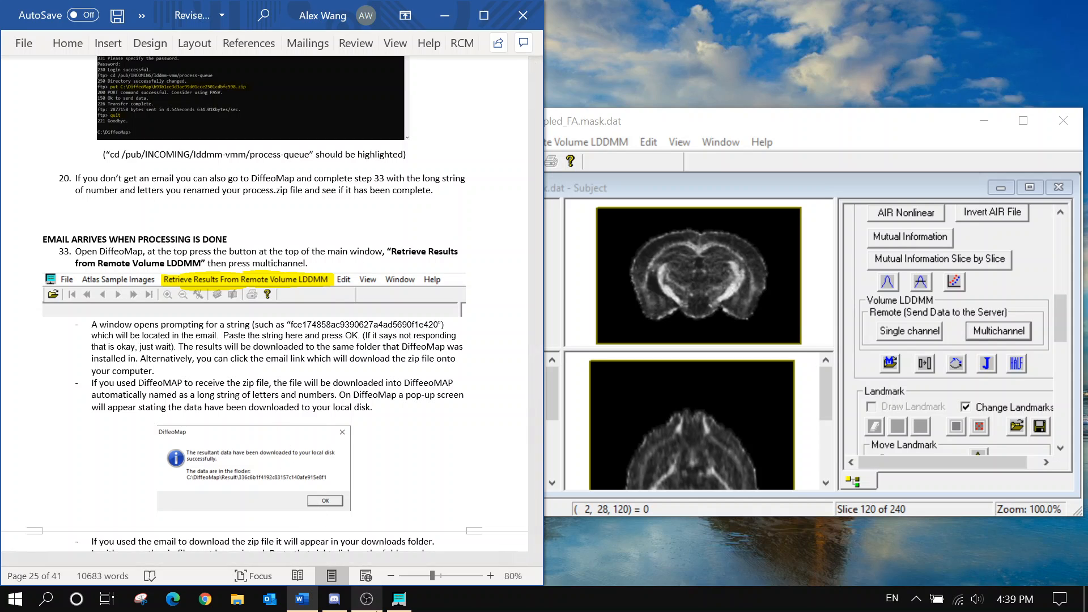
click(366, 599)
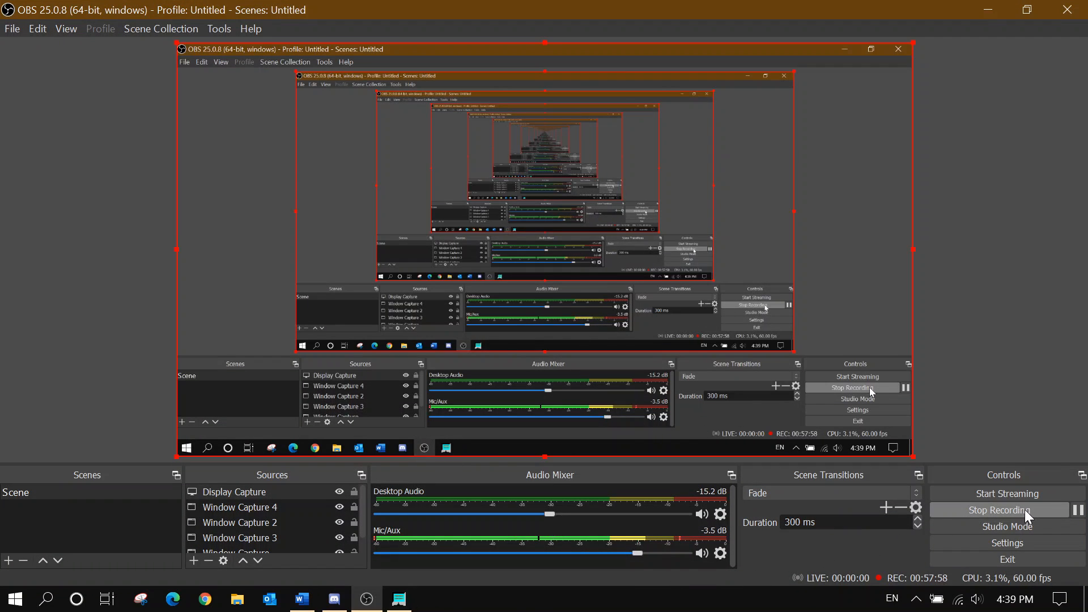
Pause the OBS recording while waiting, then launch Outlook to check for the confirmation
click(1078, 510)
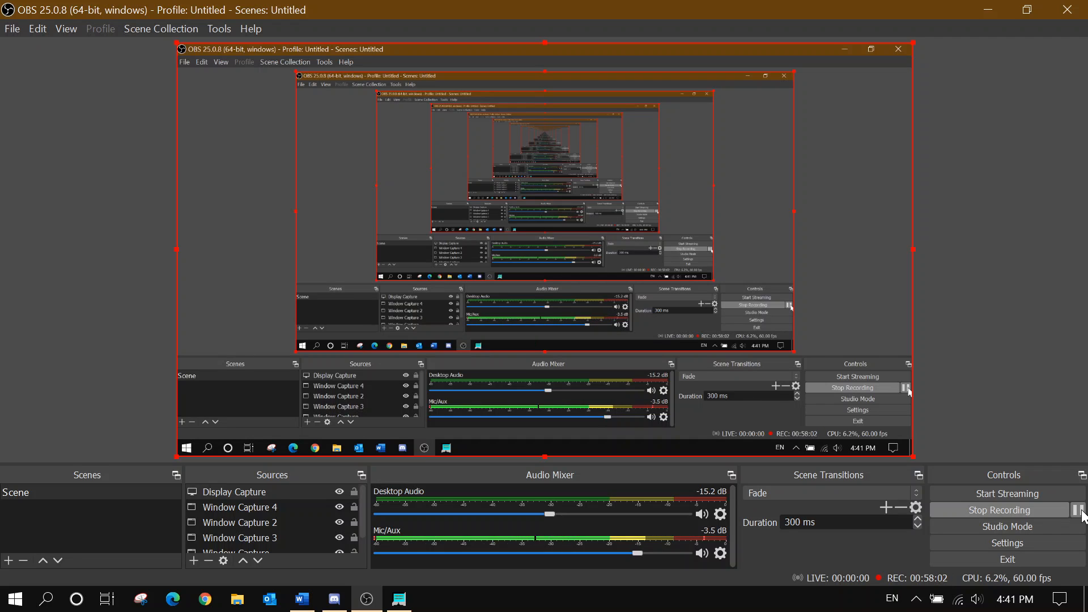
click(285, 592)
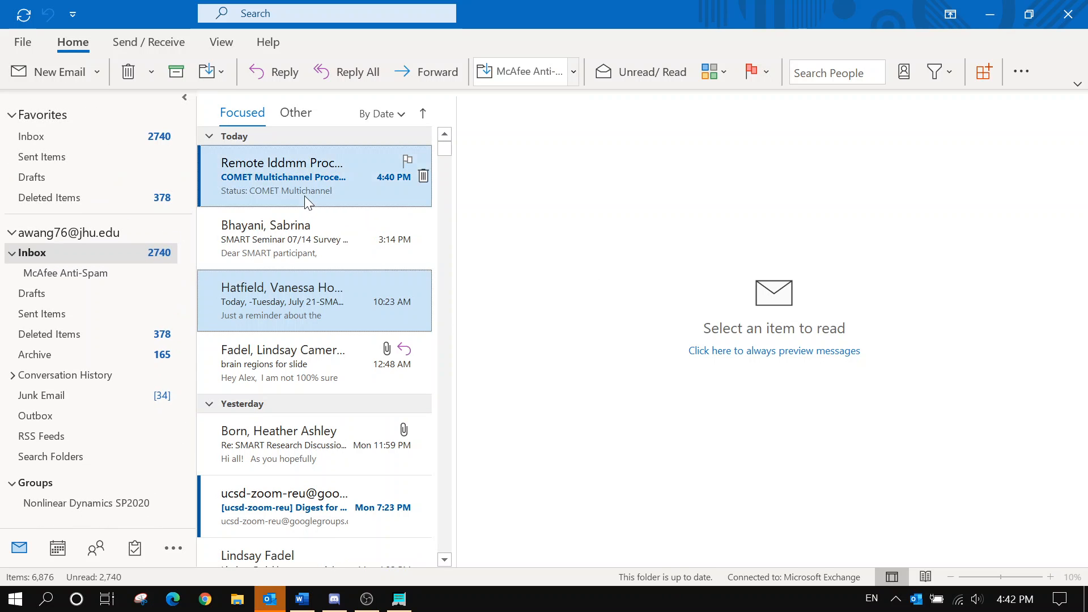
Open the COMET Multichannel Processing confirmation email, then return to OBS Studio
click(304, 195)
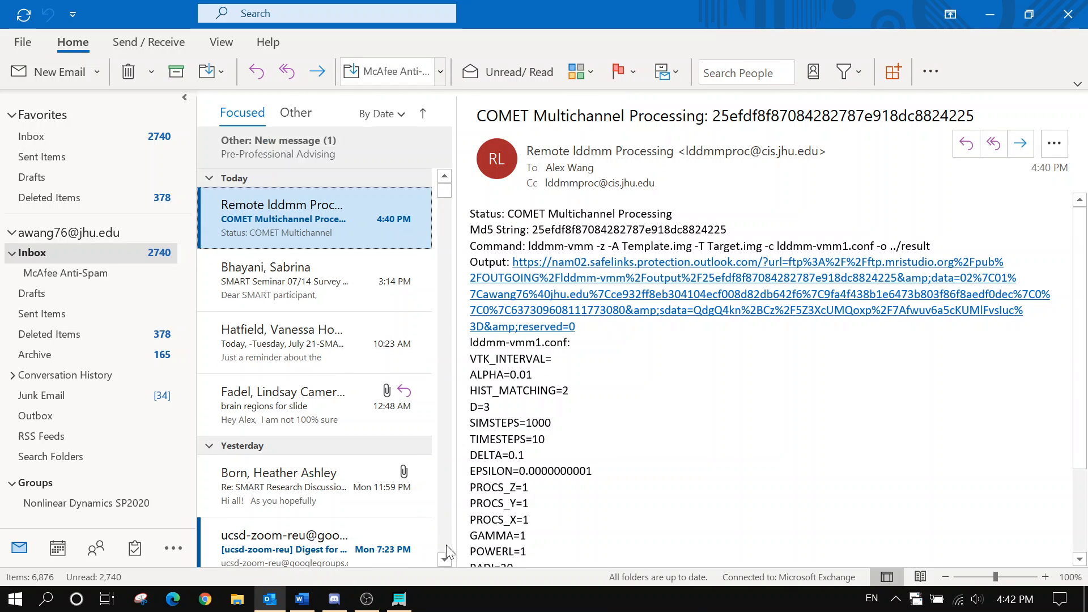
click(368, 607)
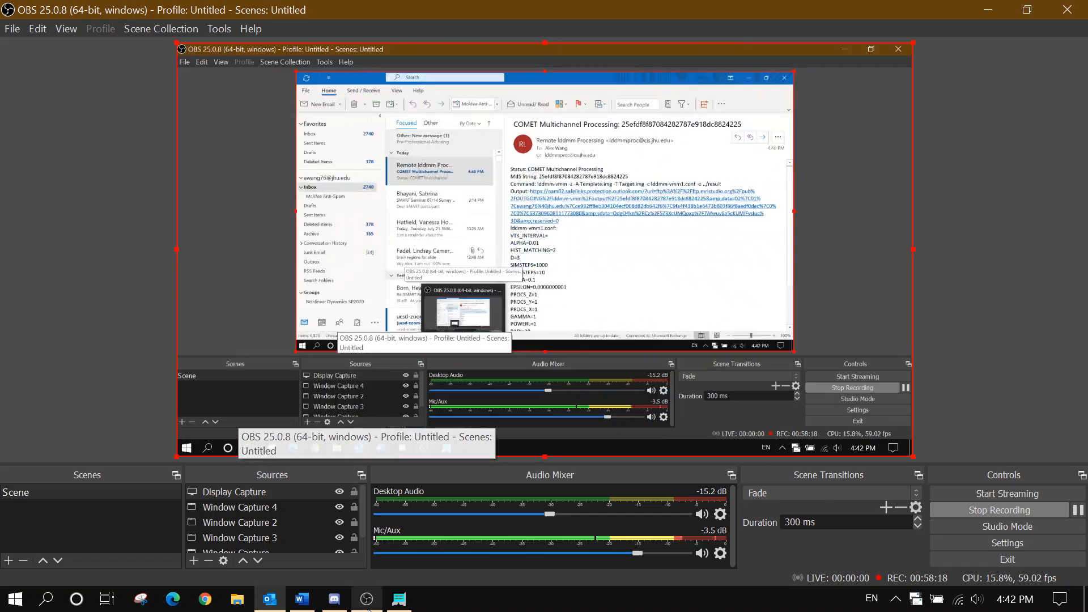
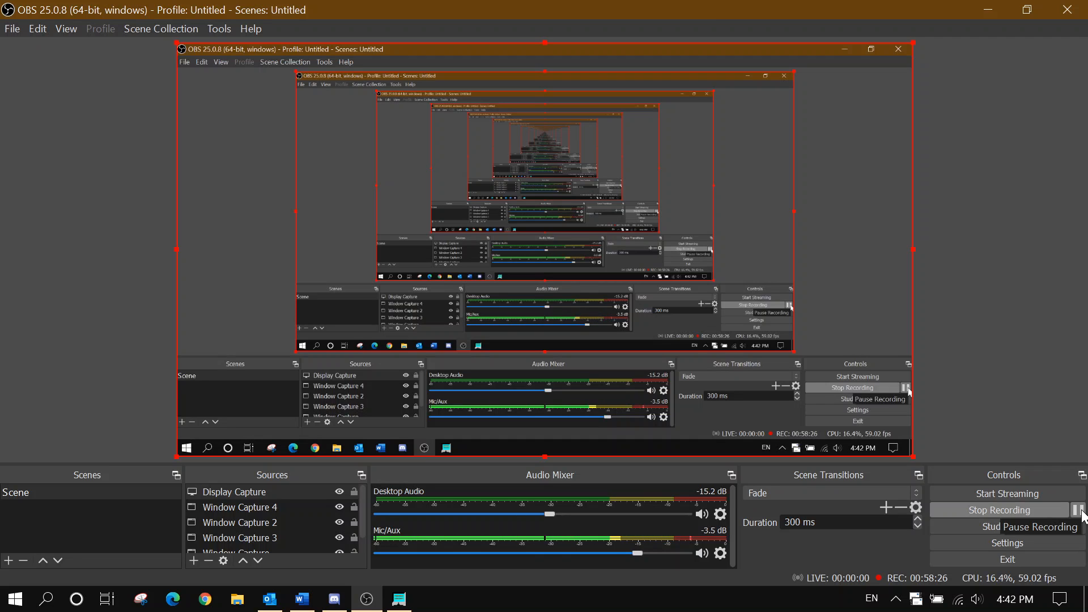
Copy the Md5 string from the Multichannel Process Complete email, then minimize Outlook
click(1077, 509)
click(1078, 510)
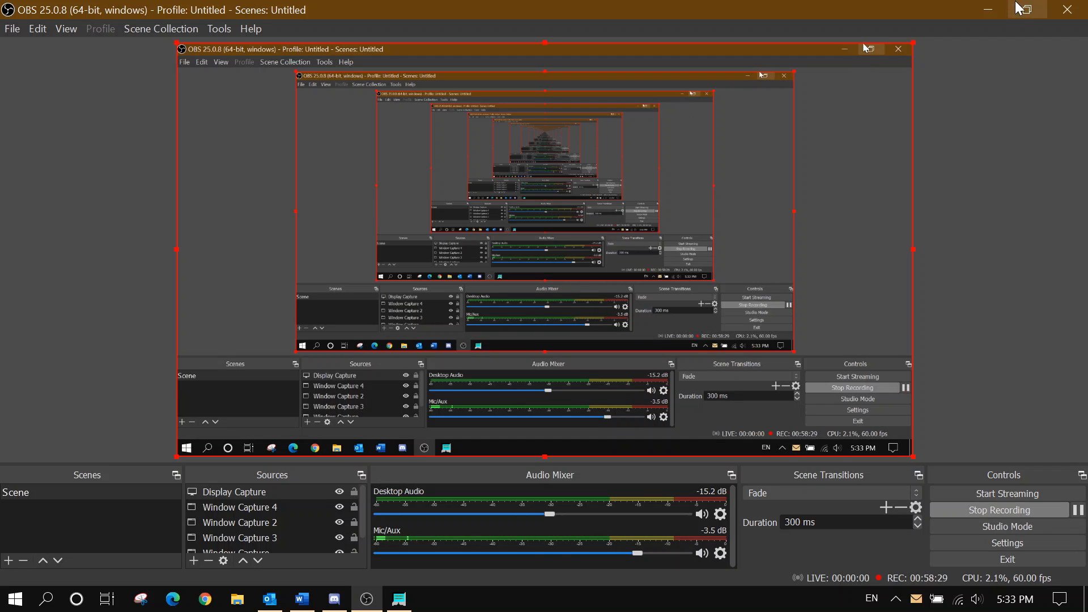
click(987, 10)
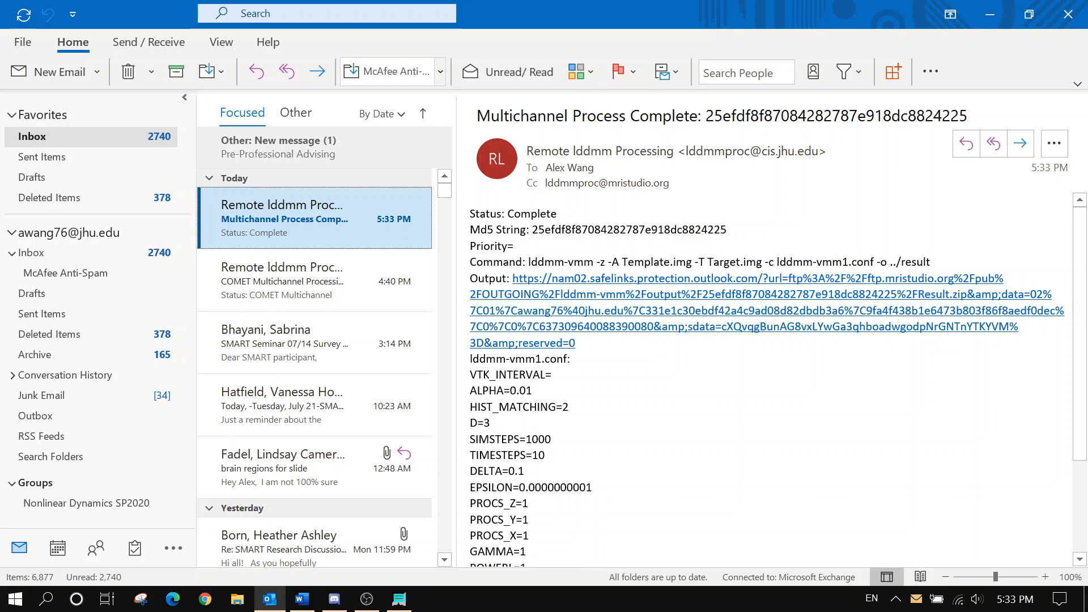
drag(727, 229, 545, 230)
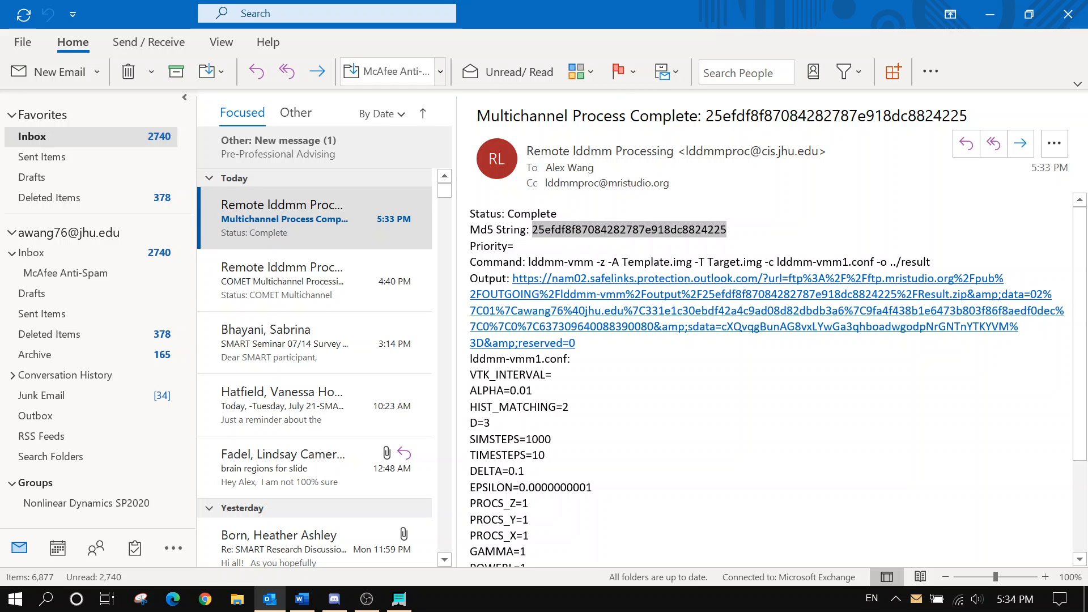
right_click(552, 235)
click(575, 240)
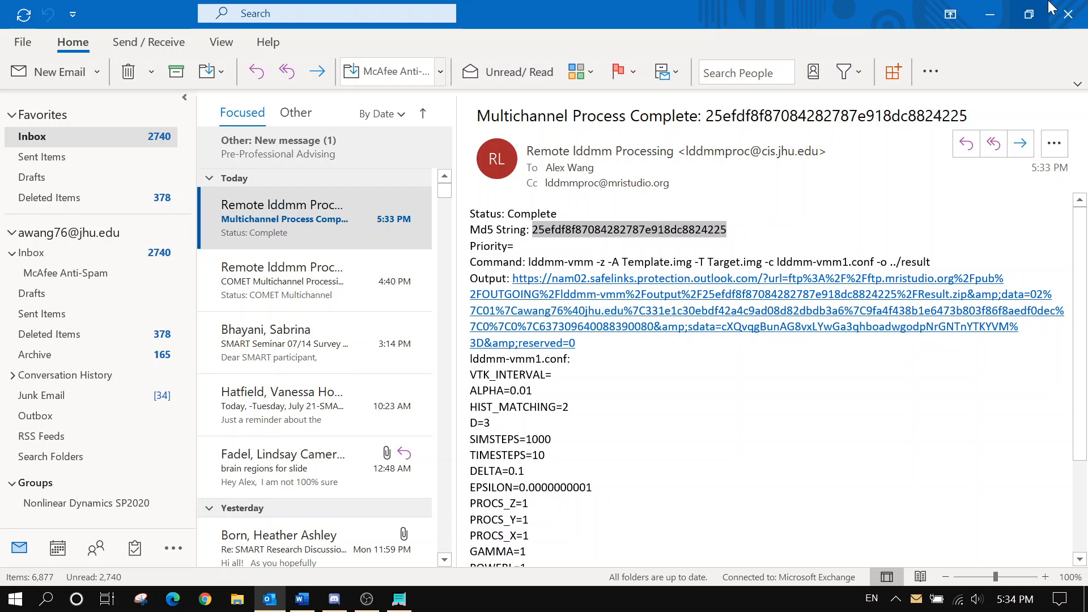
click(990, 14)
In DiffeoMap, retrieve the multichannel remote Volume LDDMM results using the pasted Md5 string
click(399, 599)
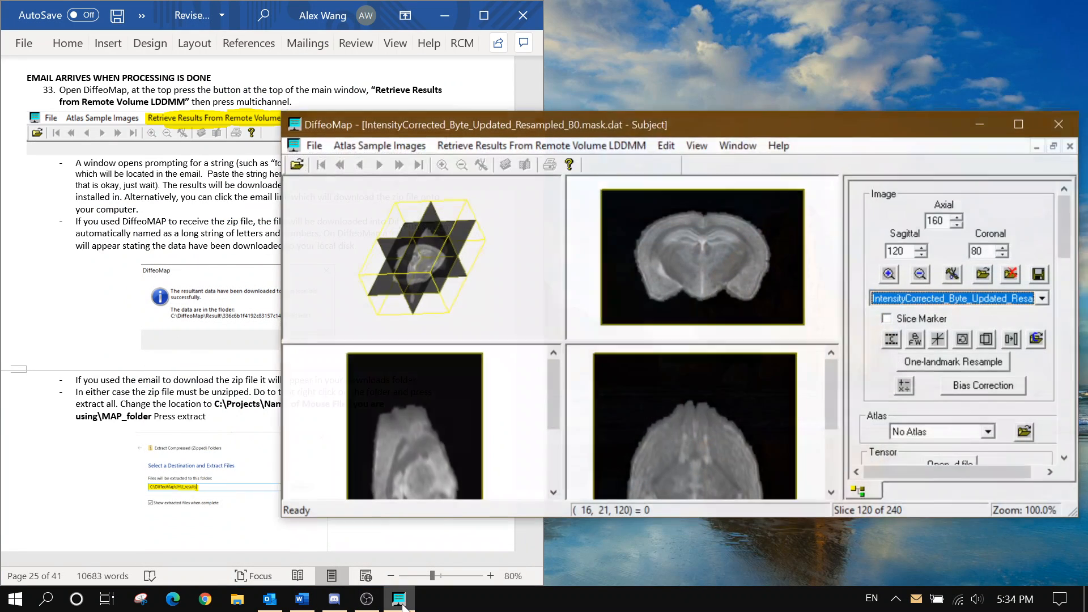
drag(417, 124, 485, 128)
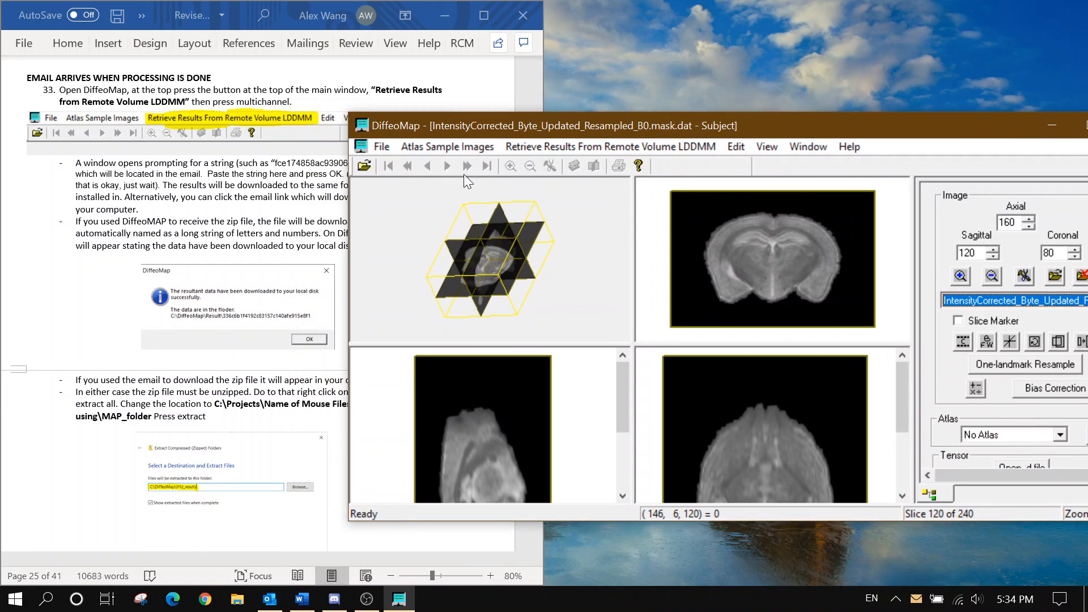
scroll(164, 280, down, 3)
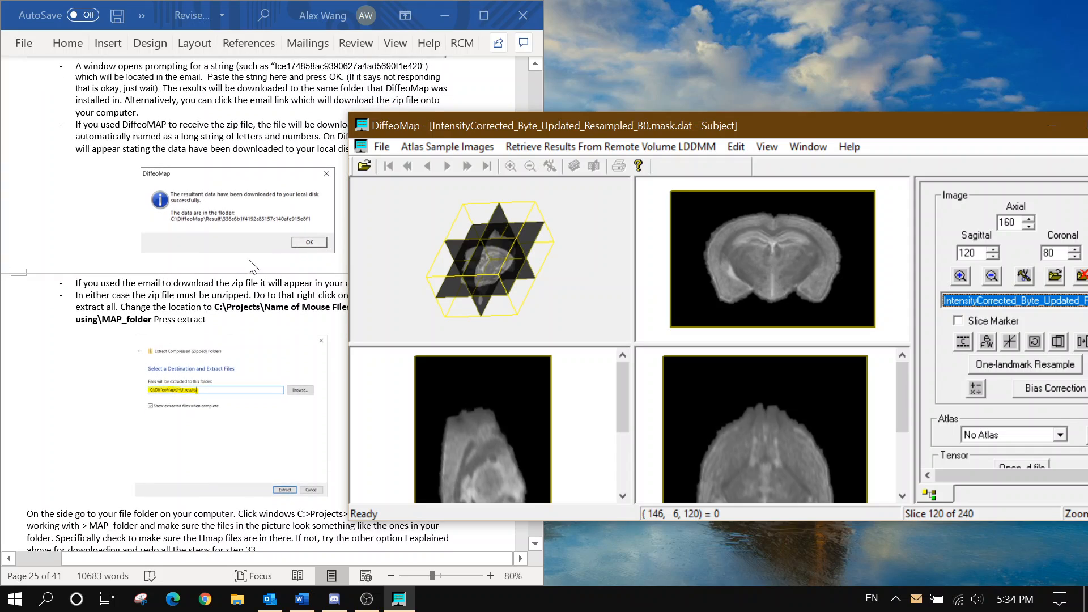
scroll(250, 261, up, 3)
click(541, 145)
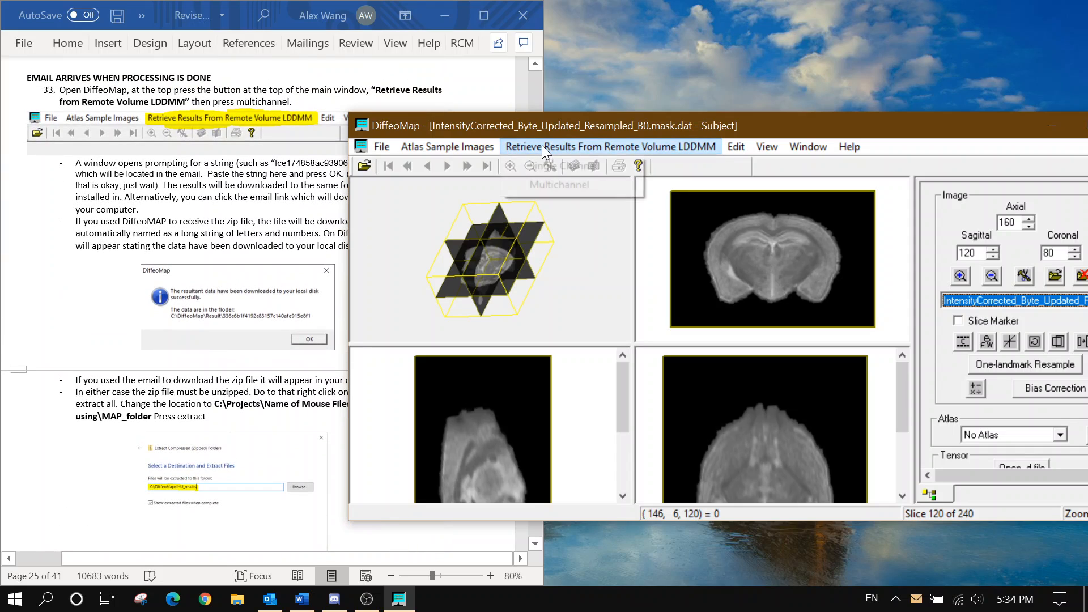
click(549, 176)
key(ctrl+v)
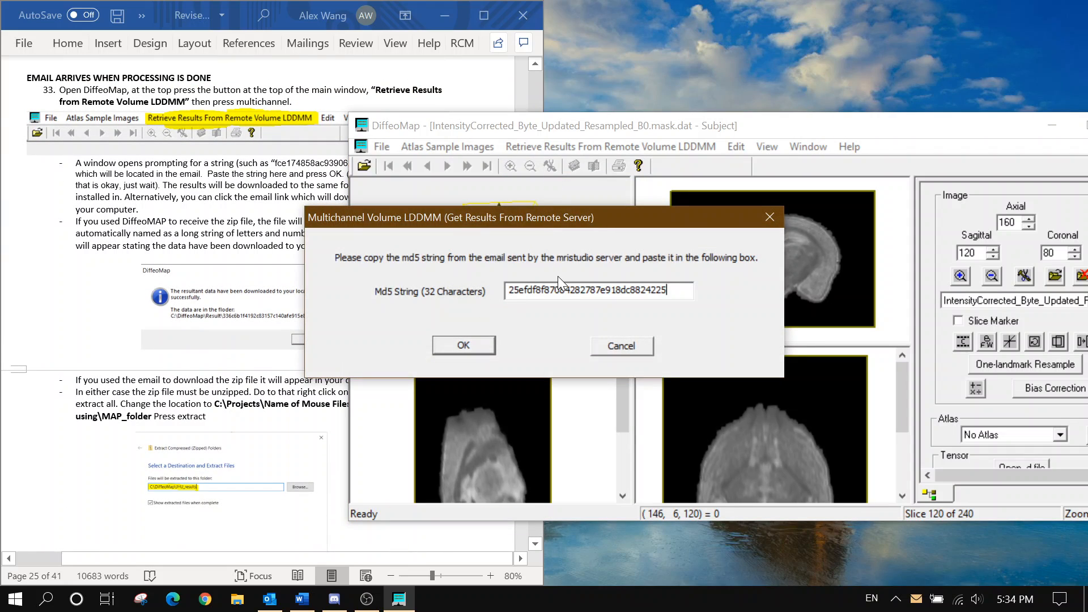
click(477, 348)
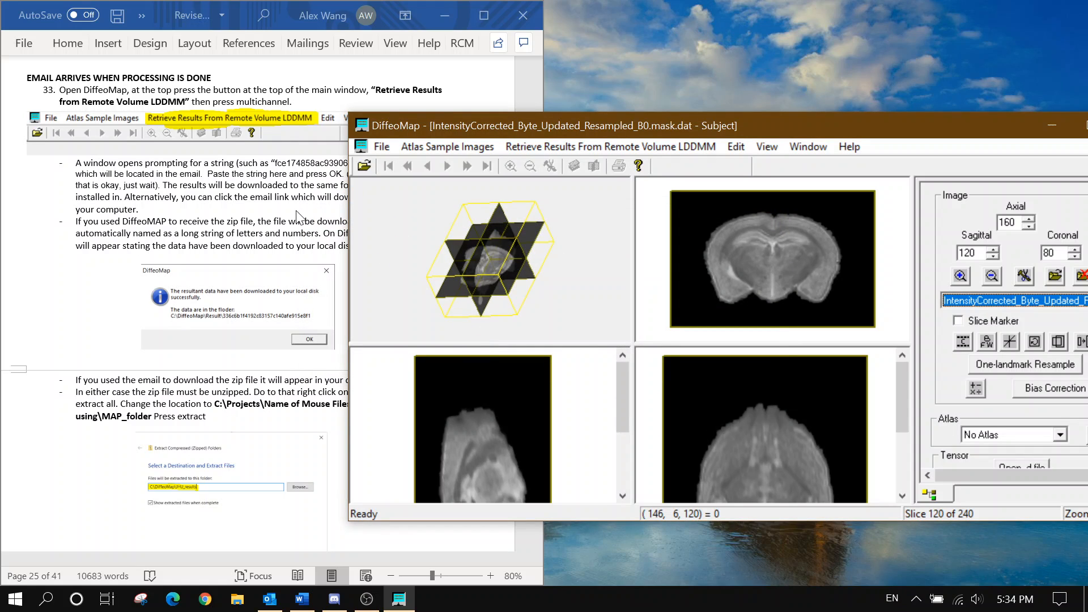
Return to the Outlook results email
click(283, 247)
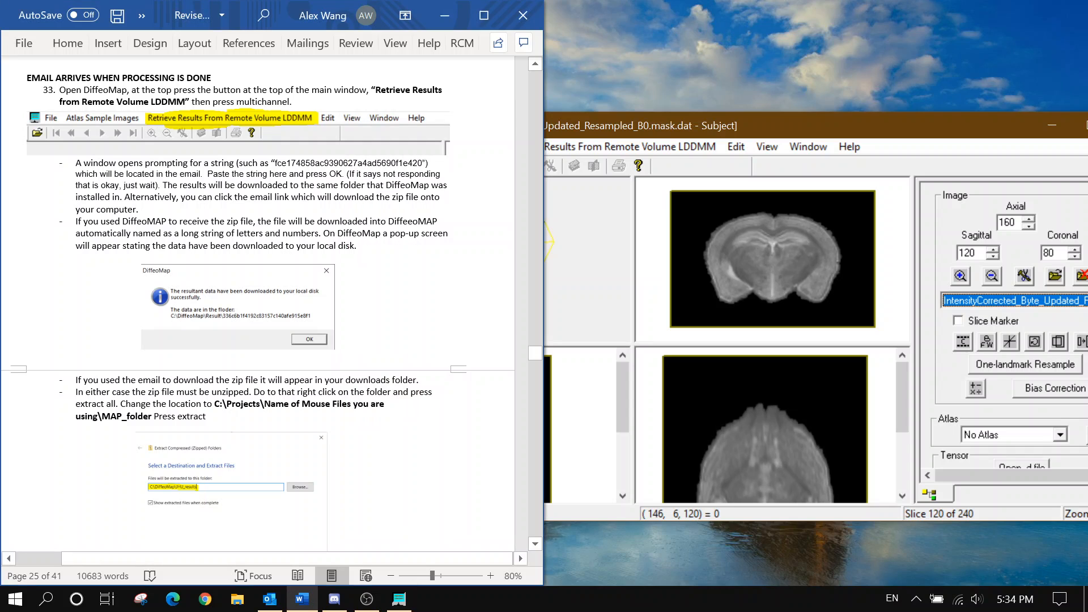
click(270, 599)
mouse_move(302, 598)
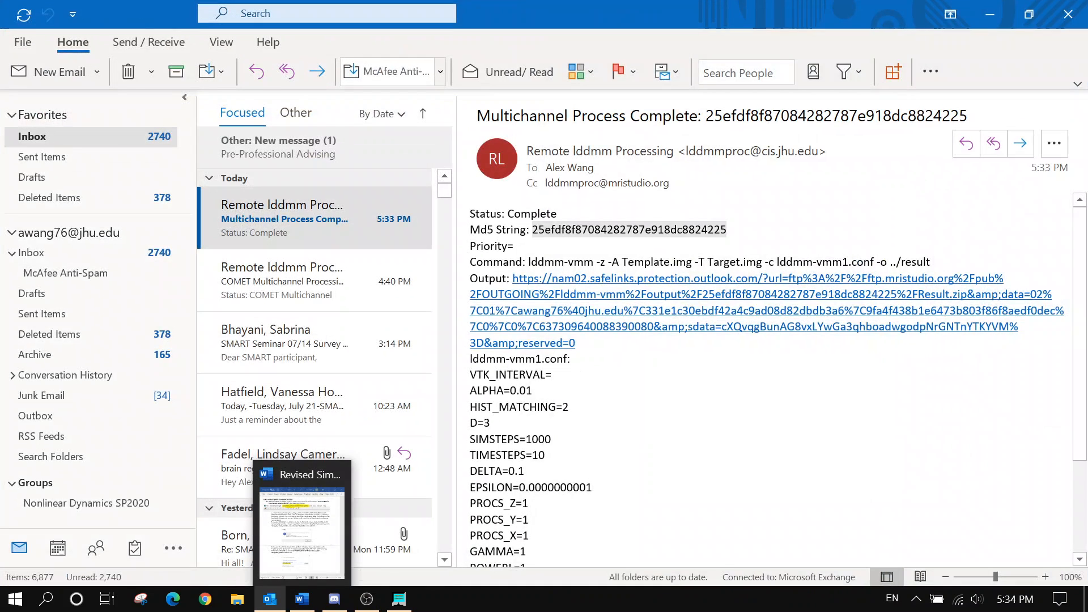
Open the email's Output download link, then close the blank Chrome tab and window
double_click(611, 330)
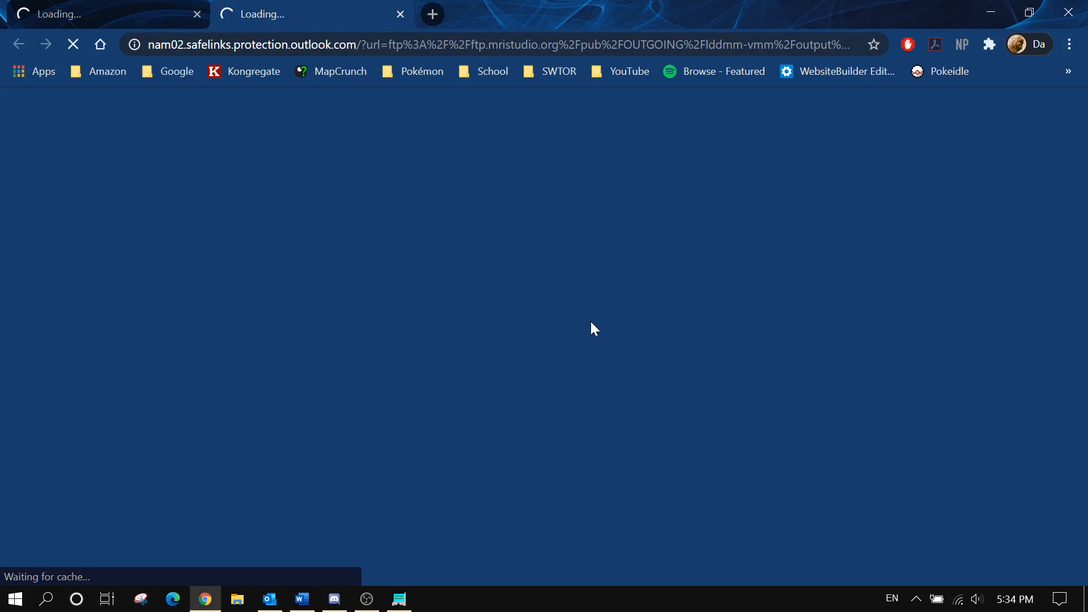
click(198, 16)
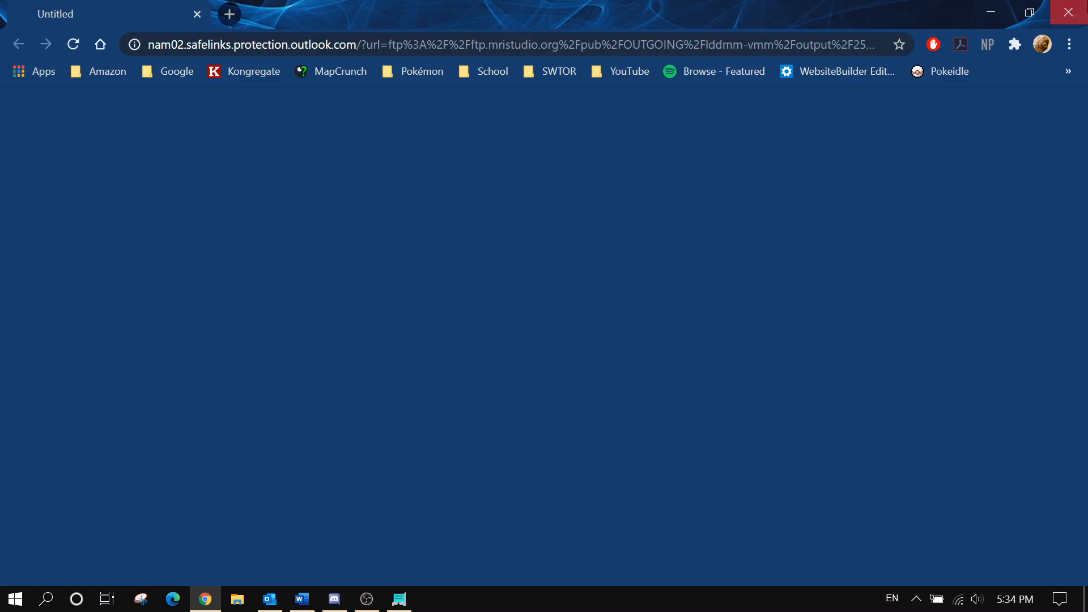
click(1067, 11)
Retry the download link, close the blank Chrome window, and bring DiffeoMap to the front
click(627, 321)
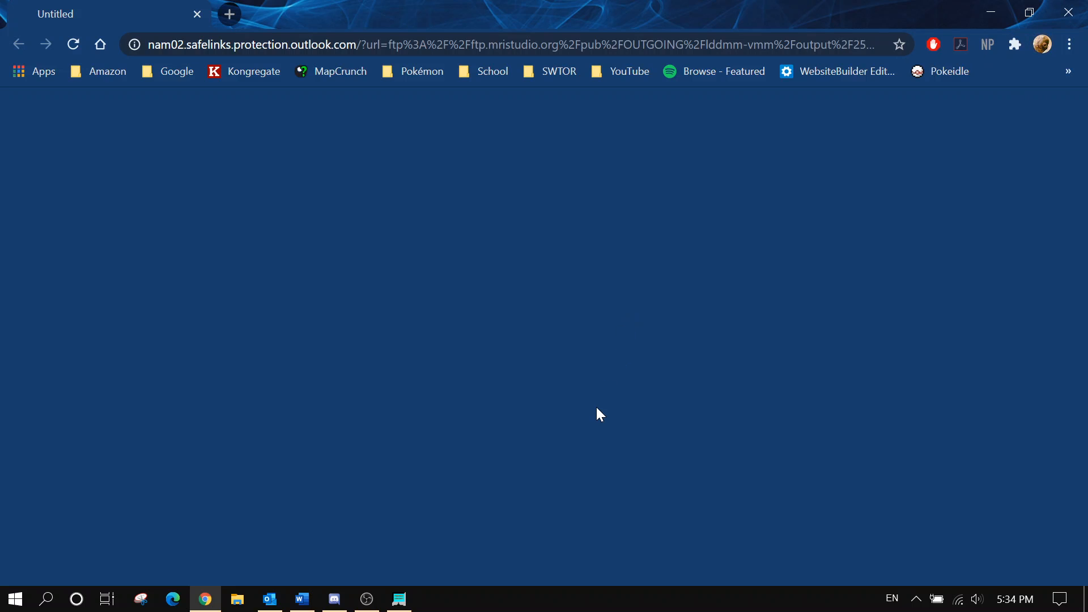
click(1068, 12)
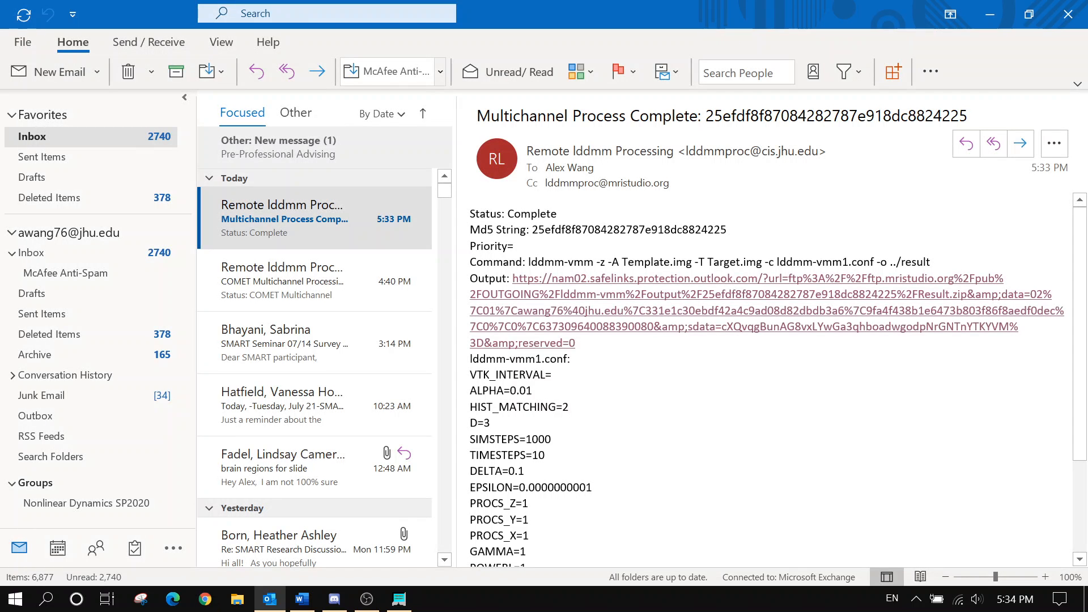
scroll(645, 292, up, 3)
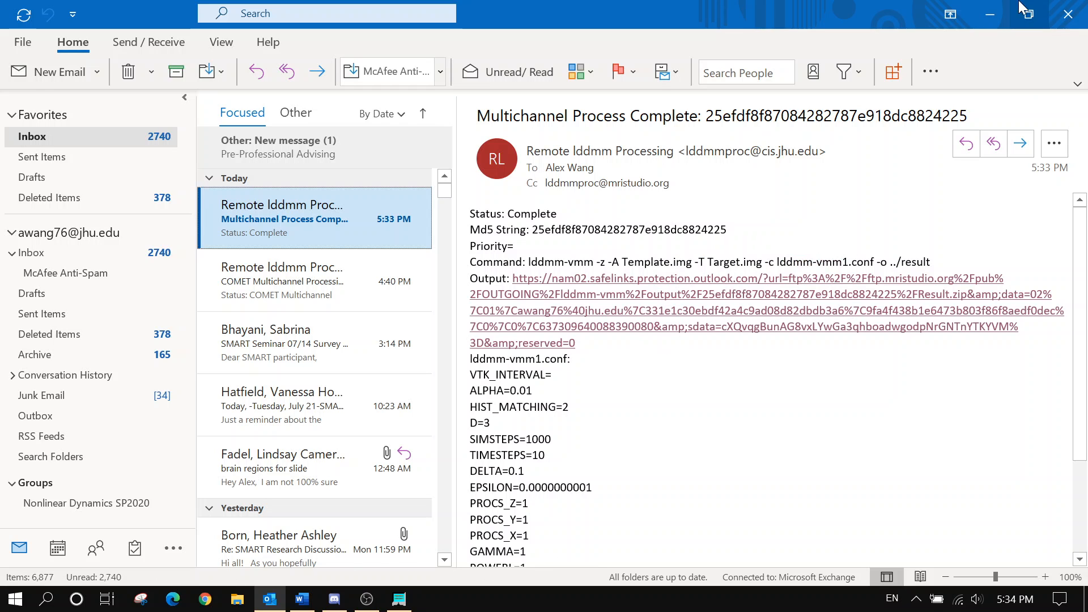
click(991, 12)
click(829, 136)
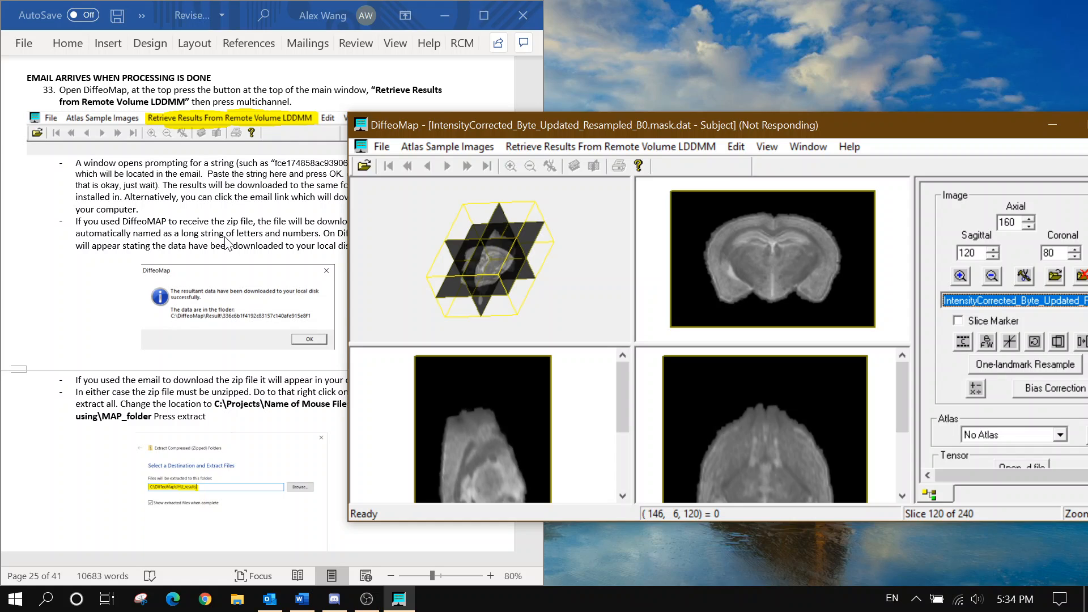
Highlight the guide's note that DiffeoMap not responding is okay
click(226, 243)
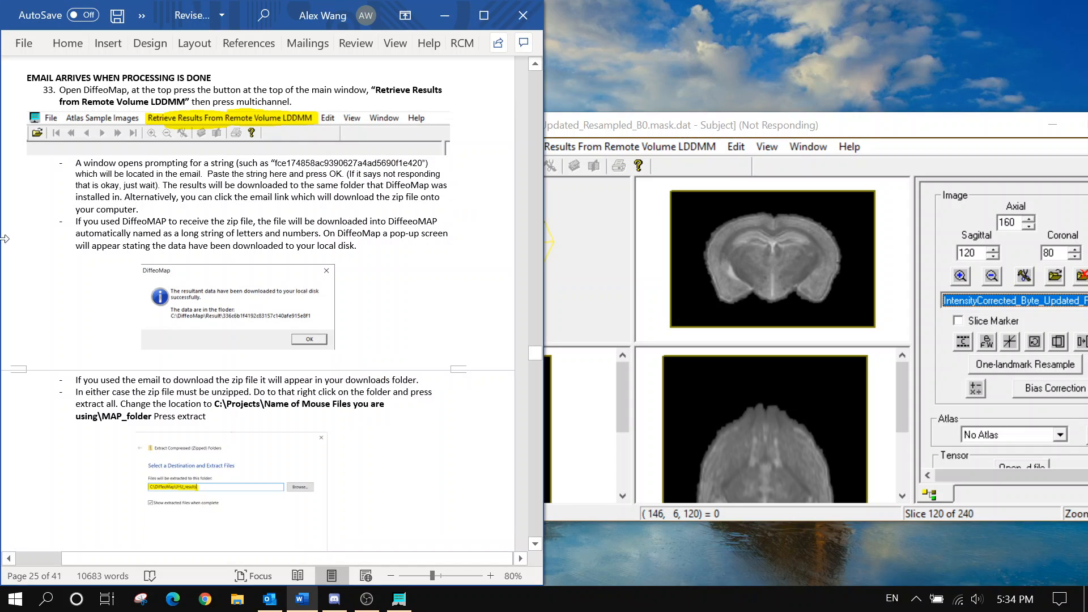
scroll(4, 238, up, 1)
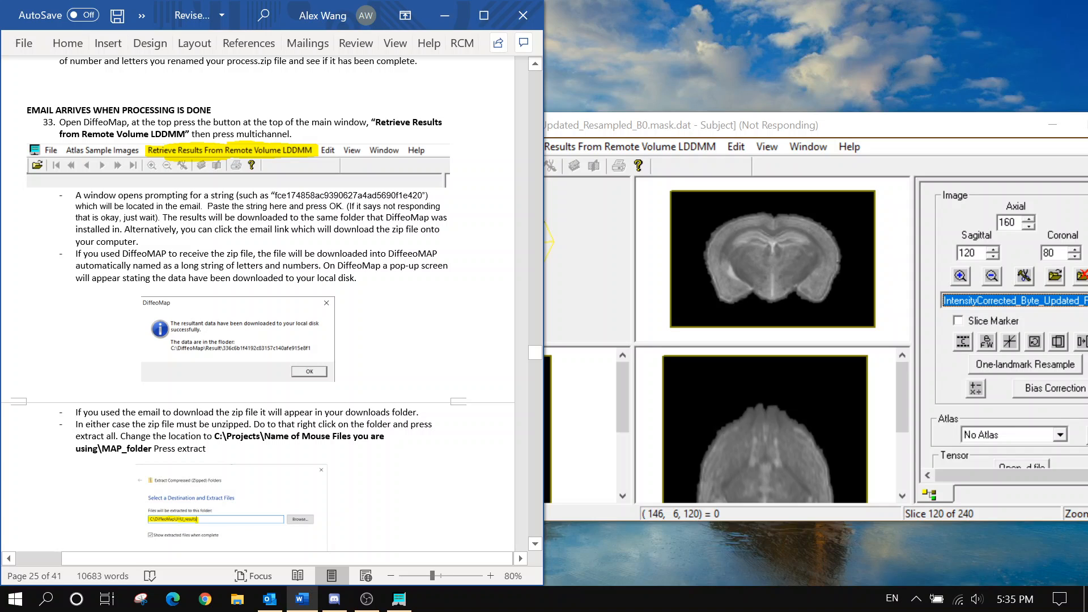
drag(346, 206, 120, 217)
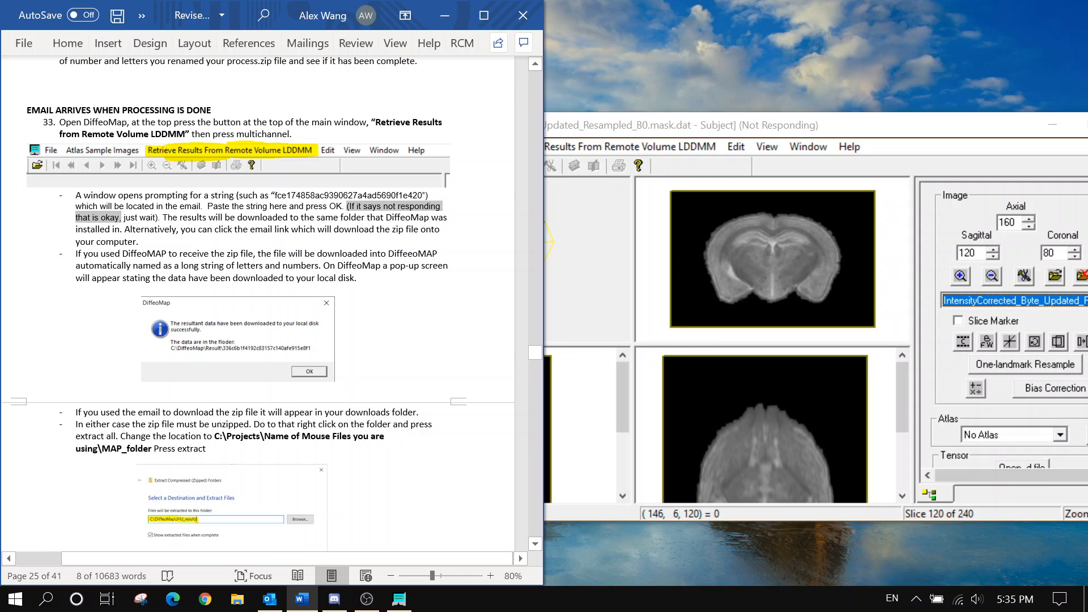
click(140, 241)
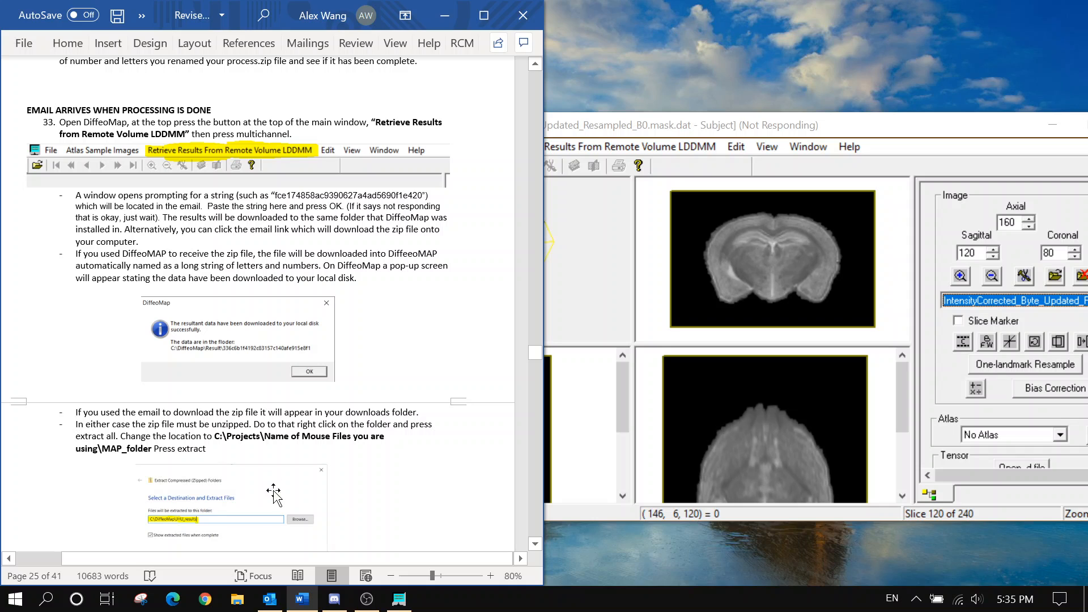
Retry the email link once more, close Chrome, and scroll to the page 26 MAP_folder file list
click(270, 598)
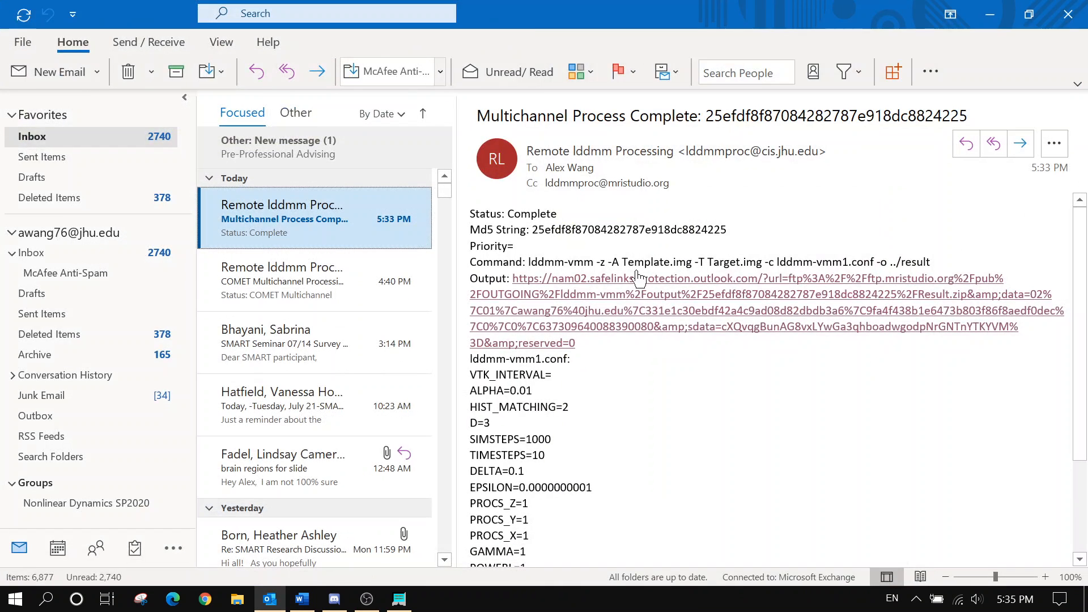
click(638, 285)
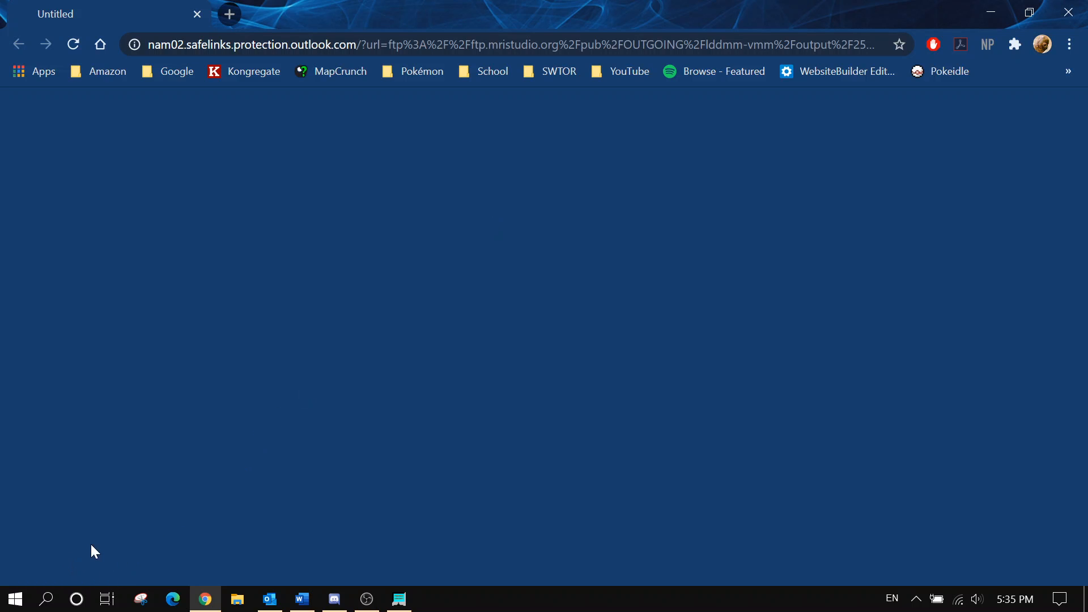
click(1068, 12)
click(989, 11)
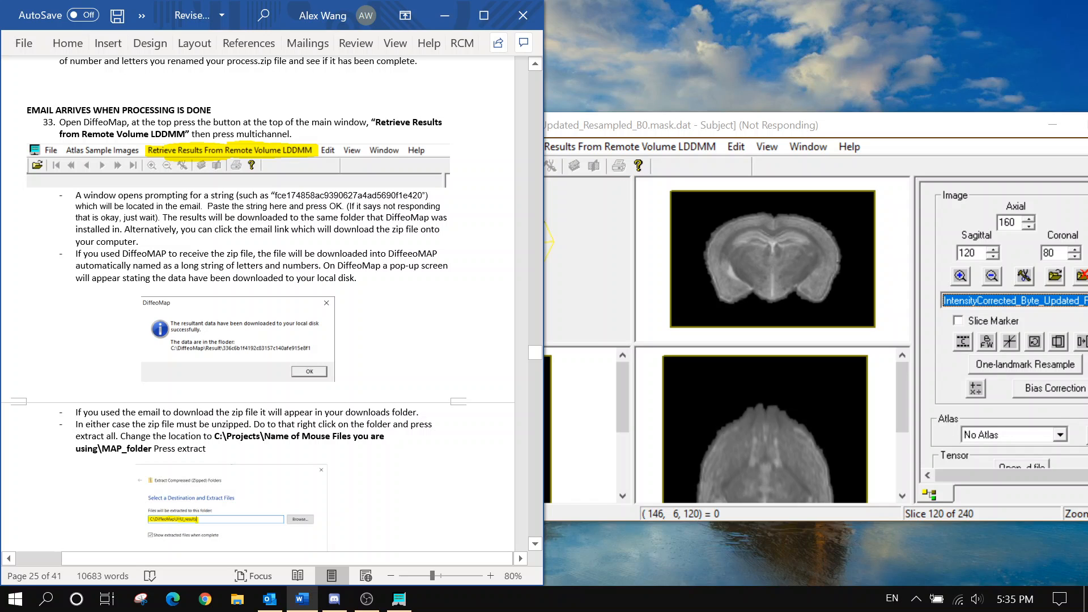
scroll(257, 295, down, 2)
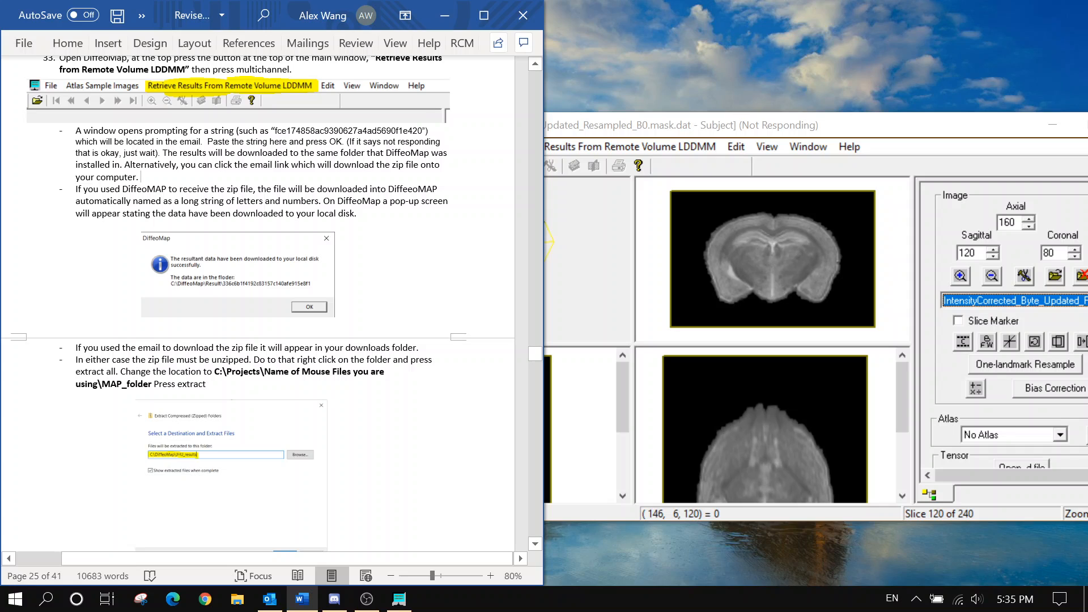
scroll(258, 294, down, 10)
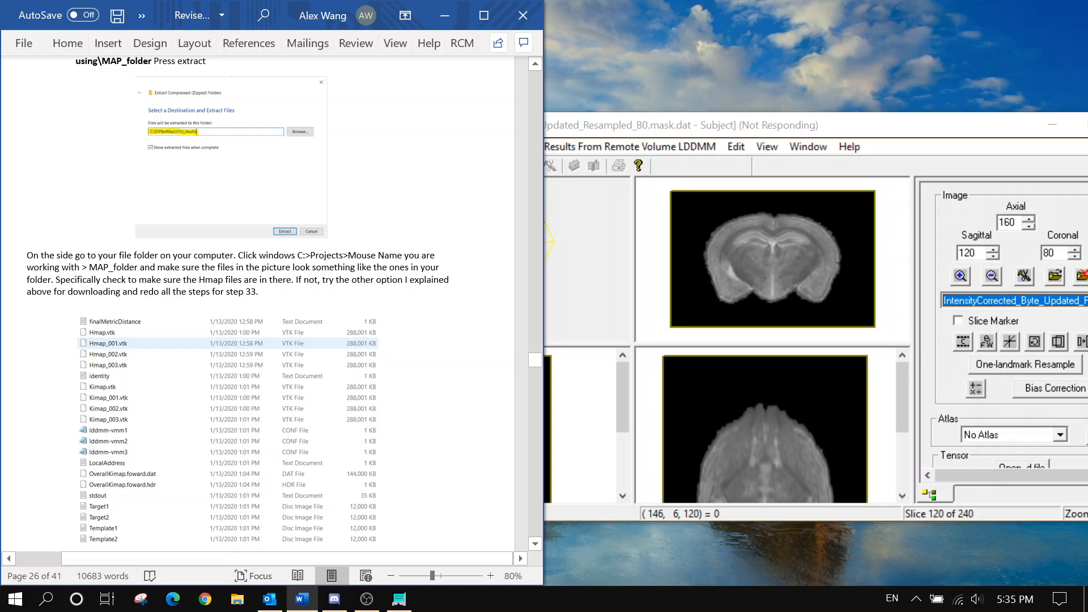
Close the leftover blank browser window
click(367, 599)
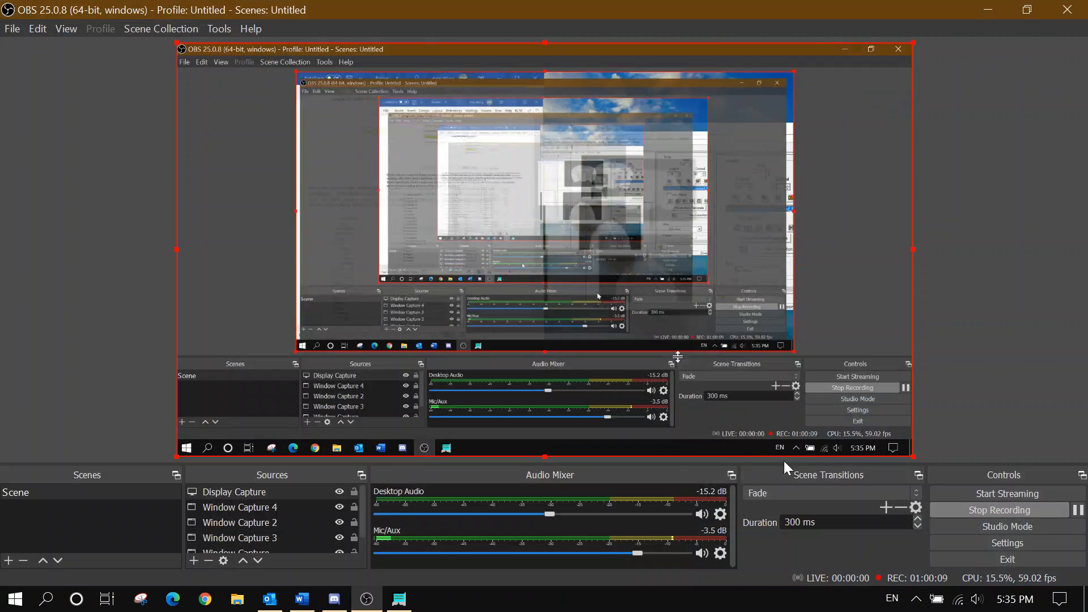
click(1077, 510)
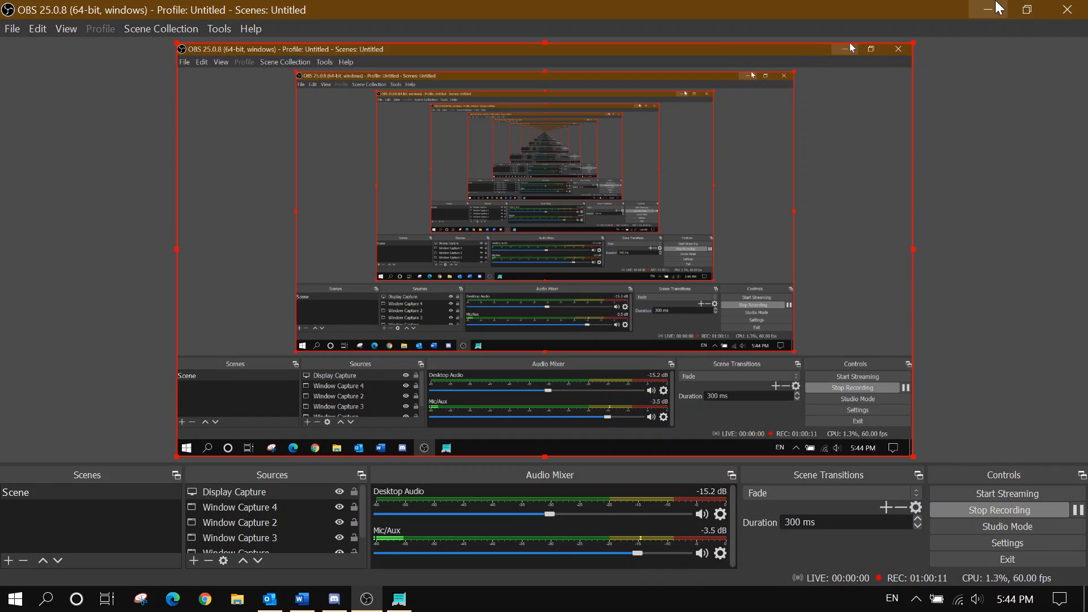
click(988, 10)
click(205, 598)
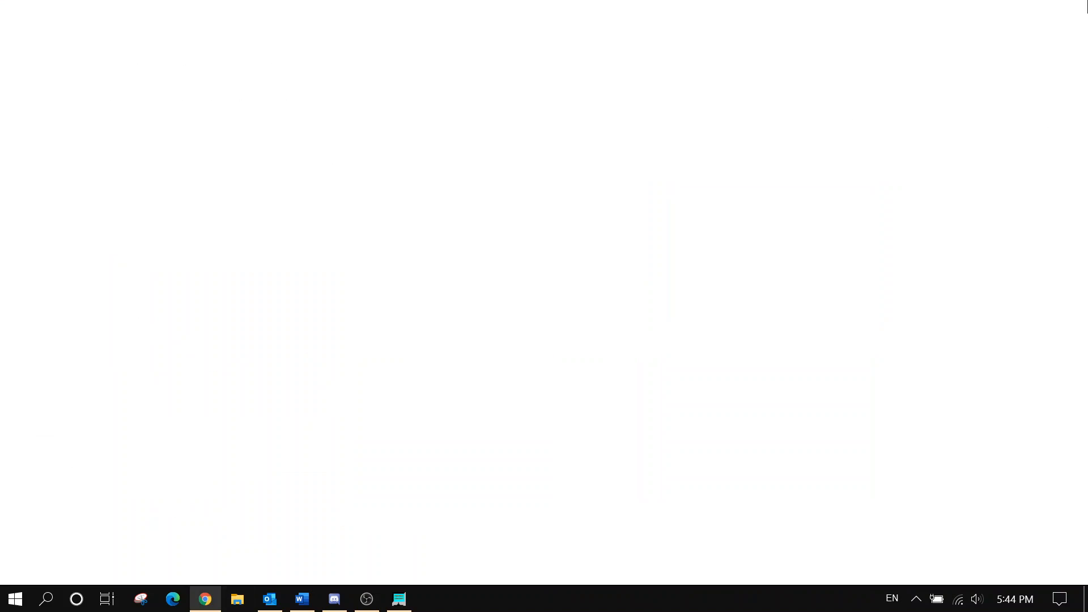
click(1087, 2)
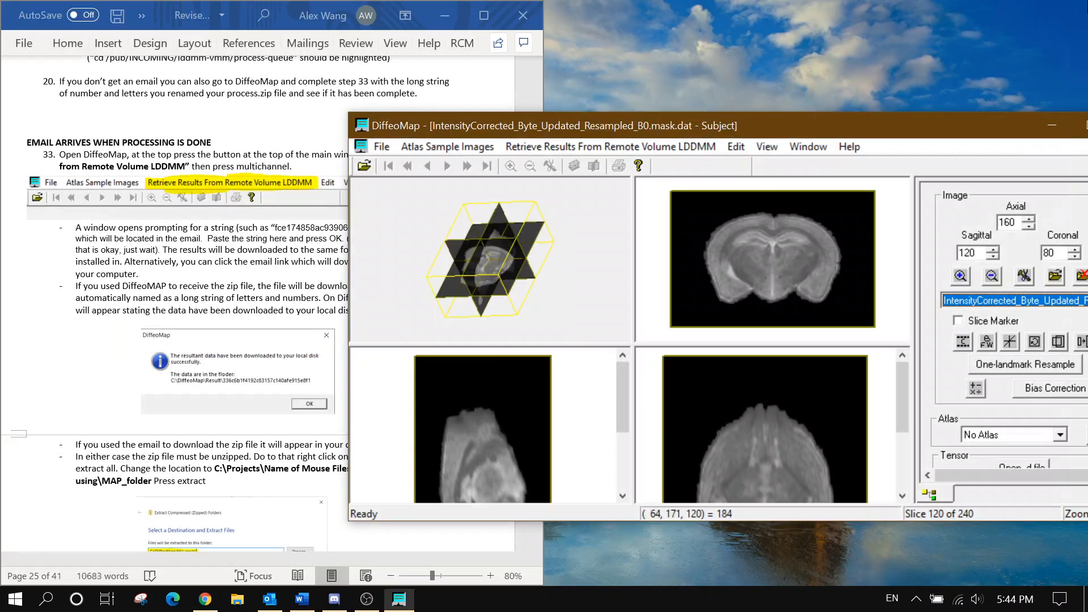
In File Explorer, check the C:\DiffeoMap\DiffeoMap\Result folder for downloaded results
click(244, 605)
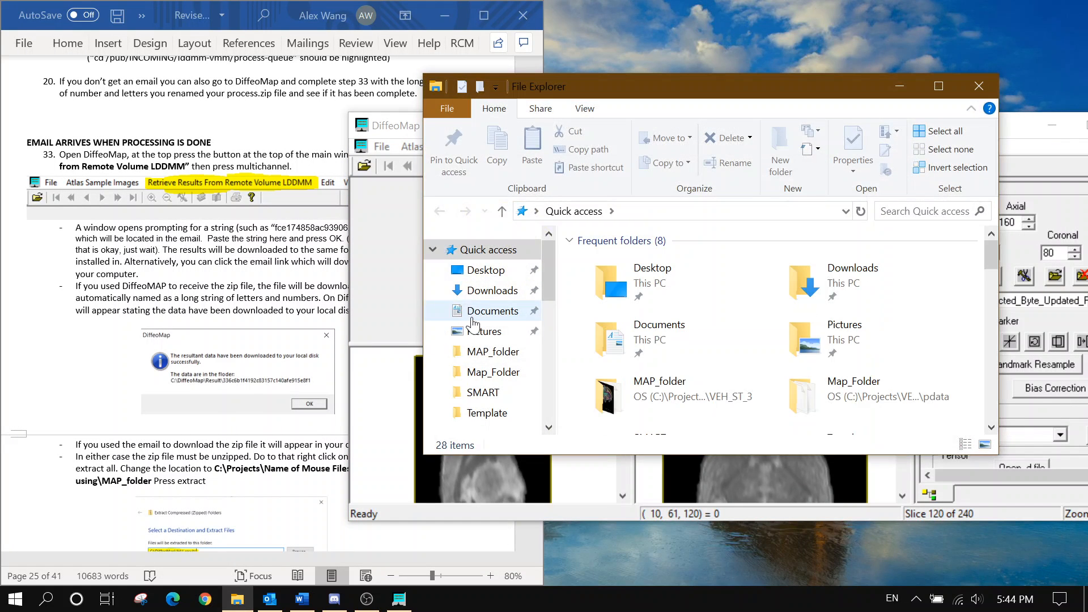
scroll(479, 340, down, 2)
scroll(478, 351, down, 2)
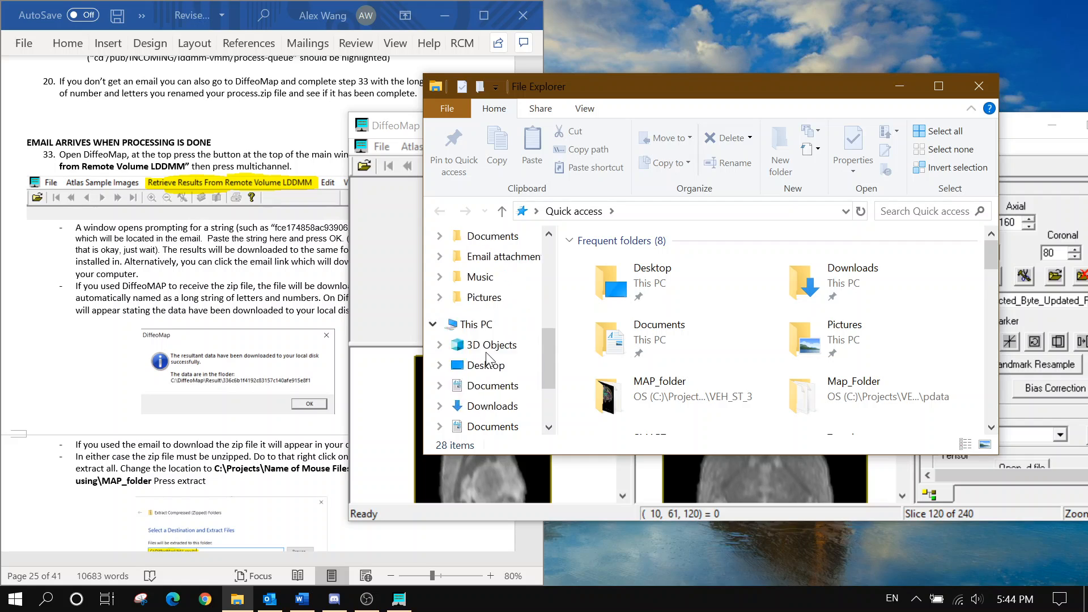
click(479, 379)
double_click(609, 336)
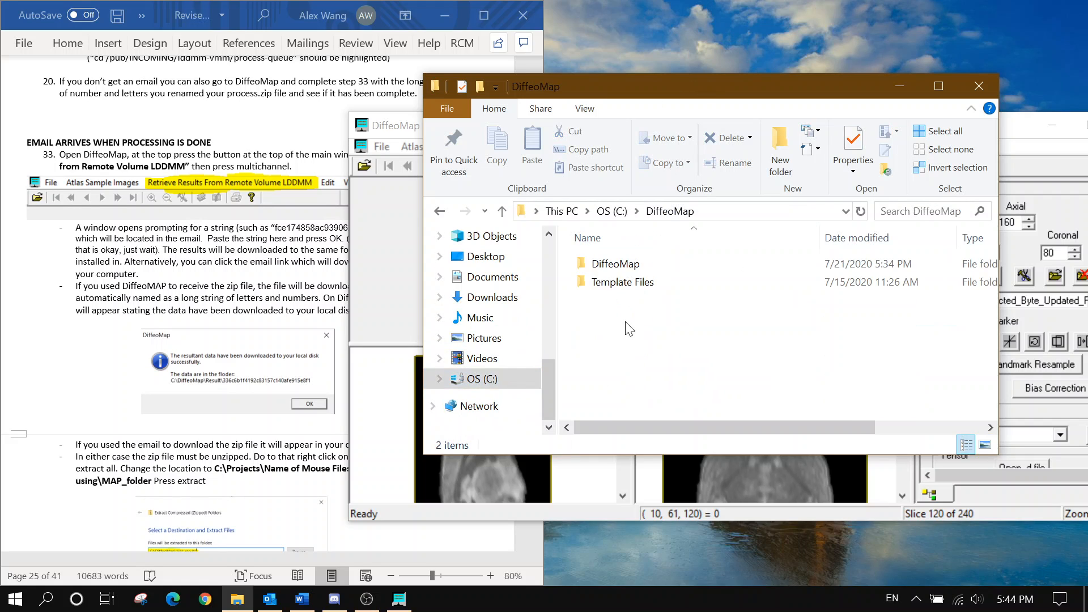
double_click(660, 261)
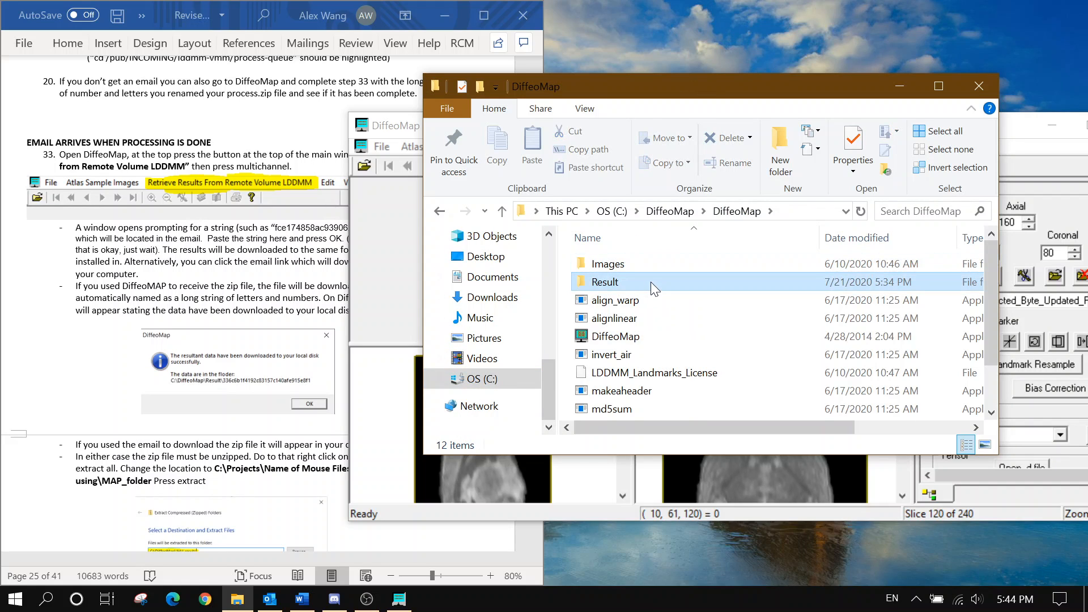
double_click(651, 281)
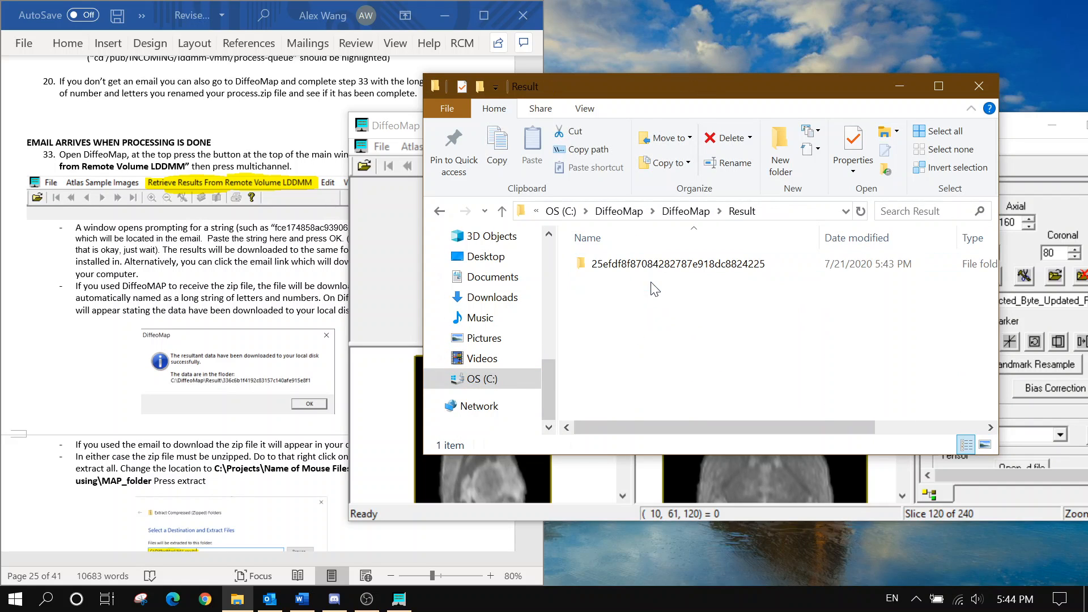
click(685, 211)
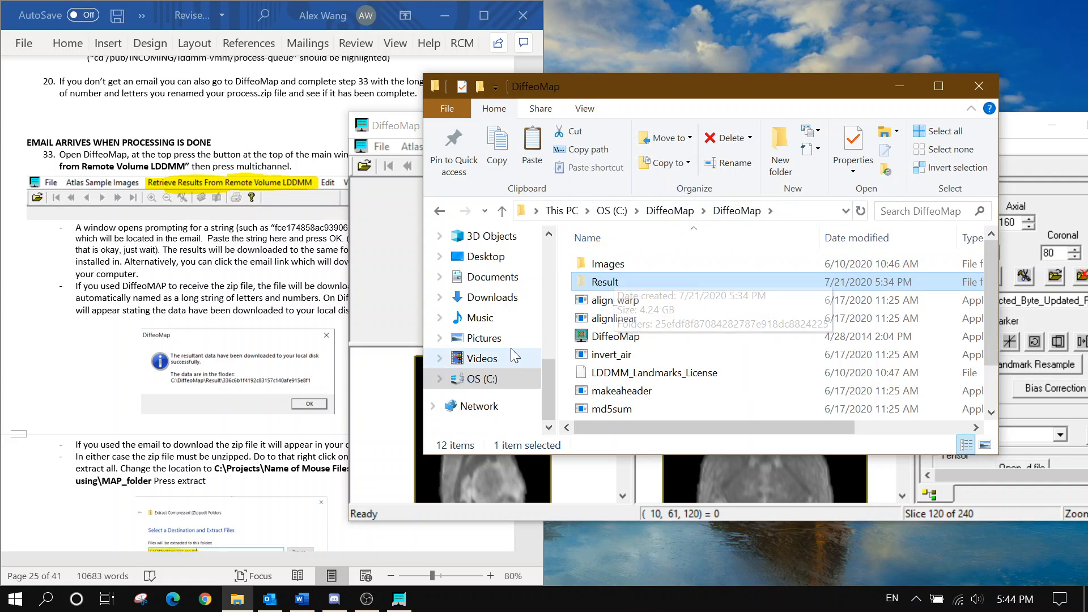
Find the new Result folder in C:\Projects\VEH_SHAM_6\...\4\pdata\Map_Folder, then close Explorer
click(501, 374)
scroll(630, 318, down, 1)
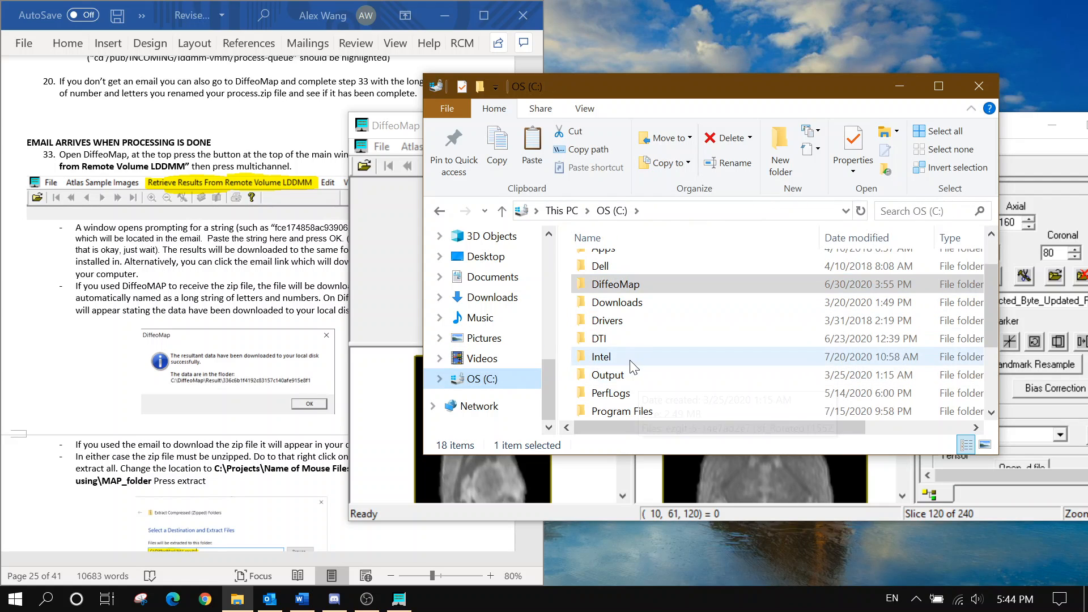
double_click(623, 334)
click(612, 210)
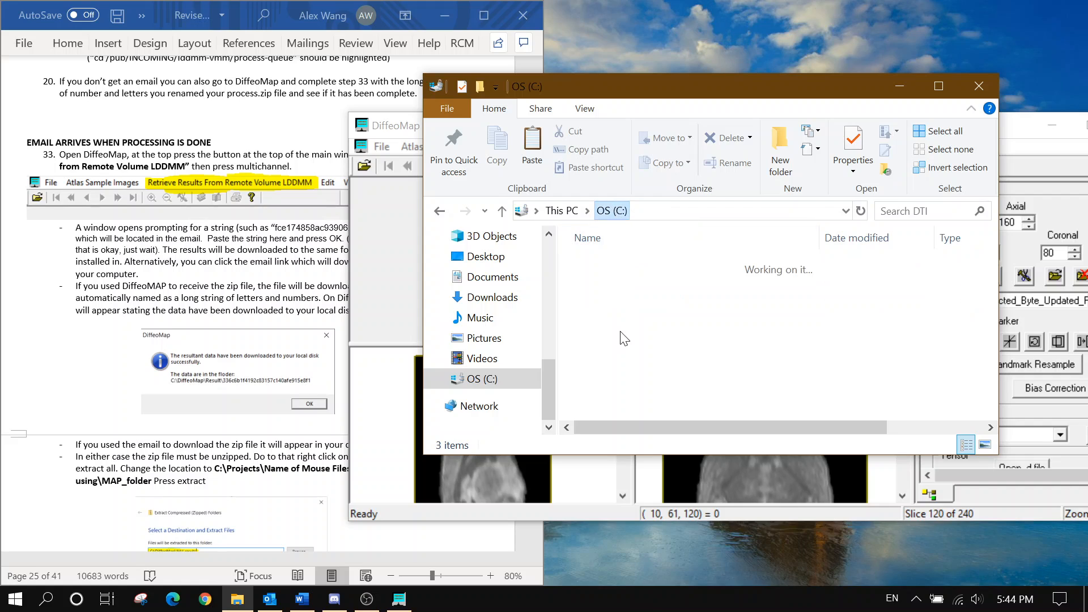
double_click(629, 342)
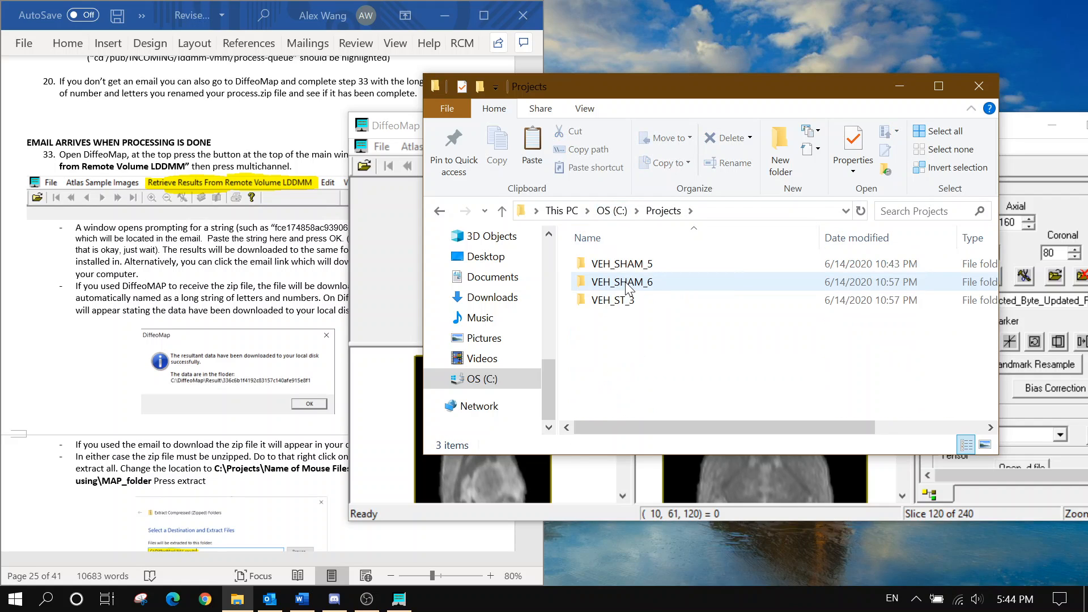
double_click(627, 291)
double_click(632, 267)
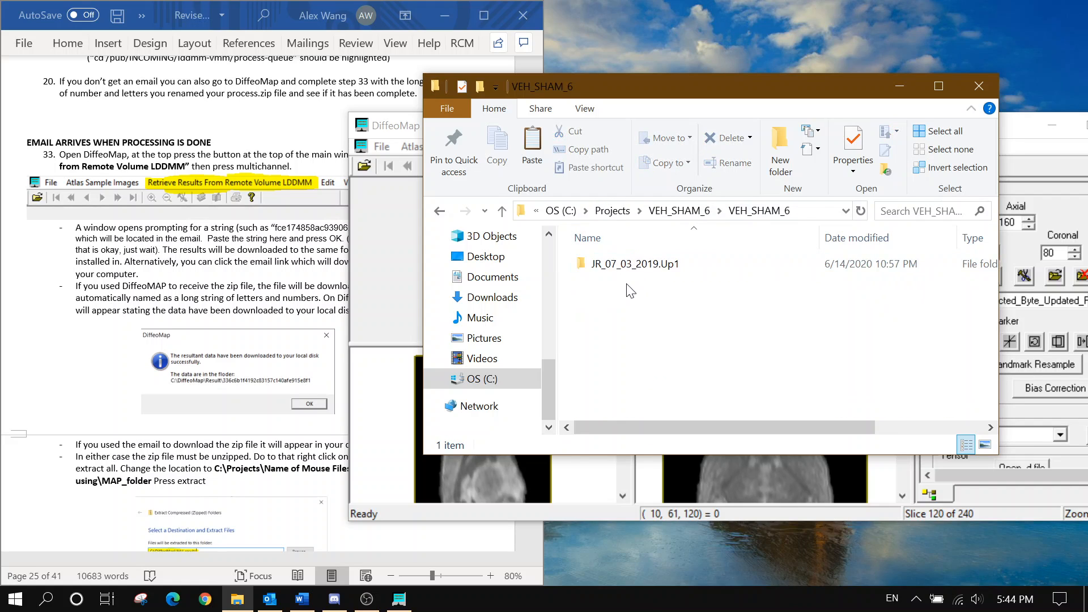
double_click(634, 268)
double_click(622, 317)
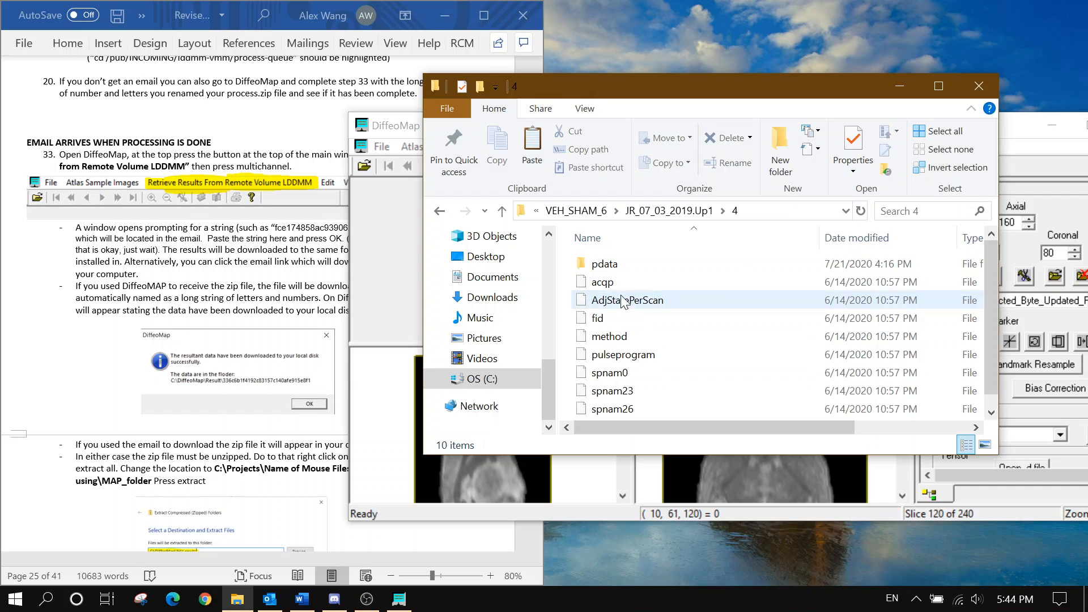
double_click(622, 264)
double_click(625, 265)
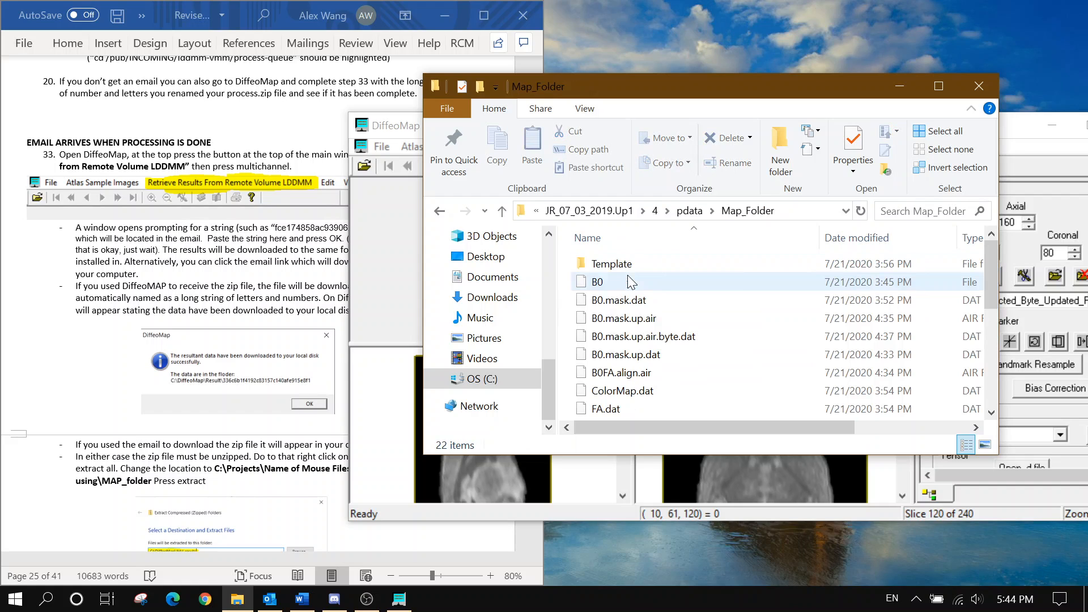
click(979, 86)
click(197, 241)
Scroll the guide to step 34 and back, then open a new File Explorer window with Win+E
scroll(198, 241, down, 10)
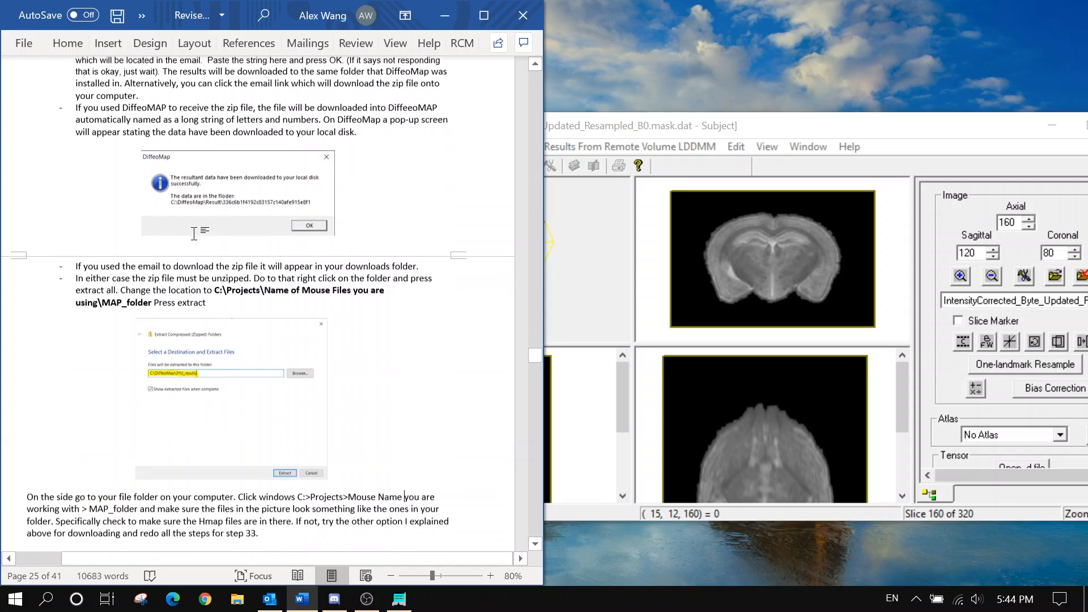
scroll(404, 190, down, 1)
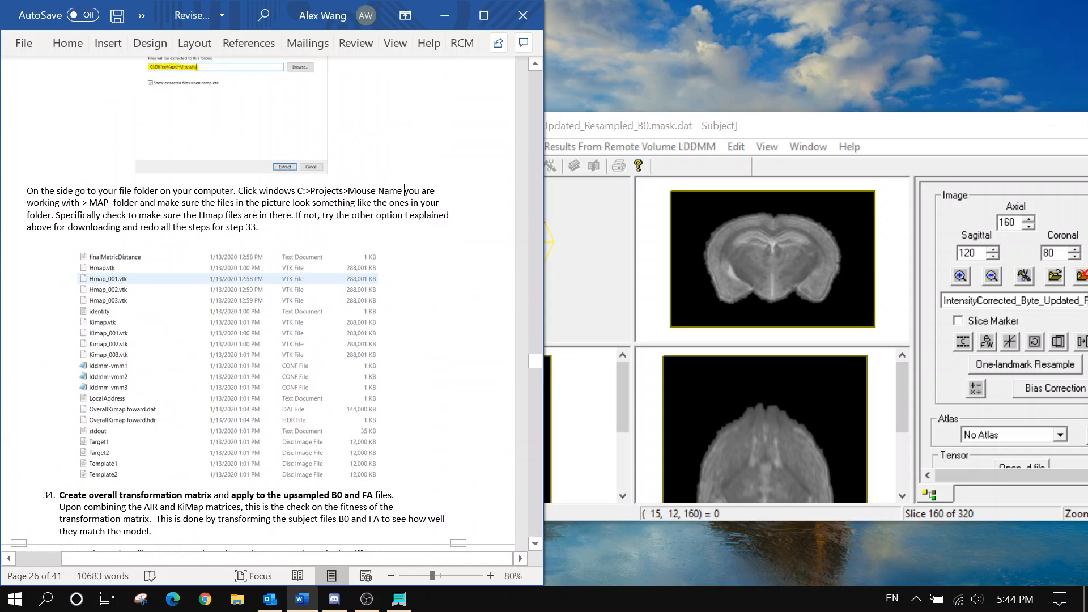
scroll(291, 242, down, 6)
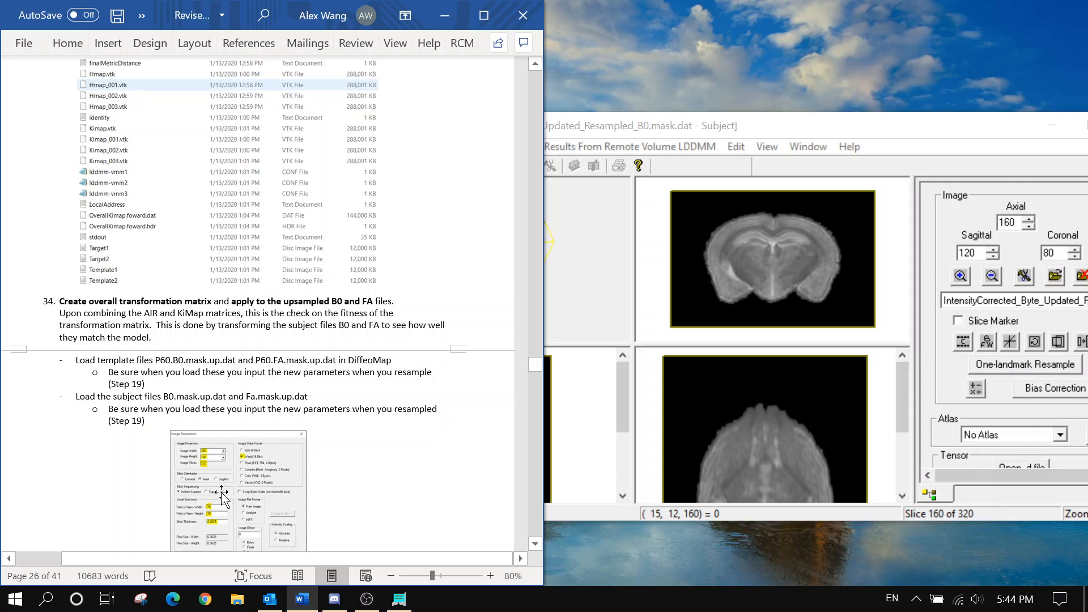
scroll(170, 138, up, 5)
key(super+e)
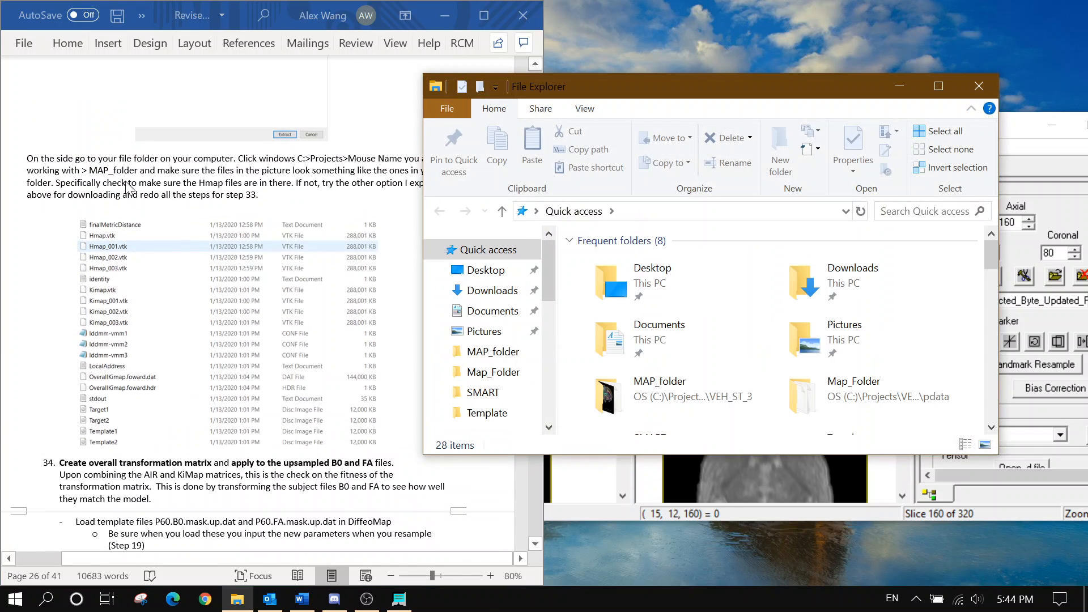
scroll(495, 367, down, 2)
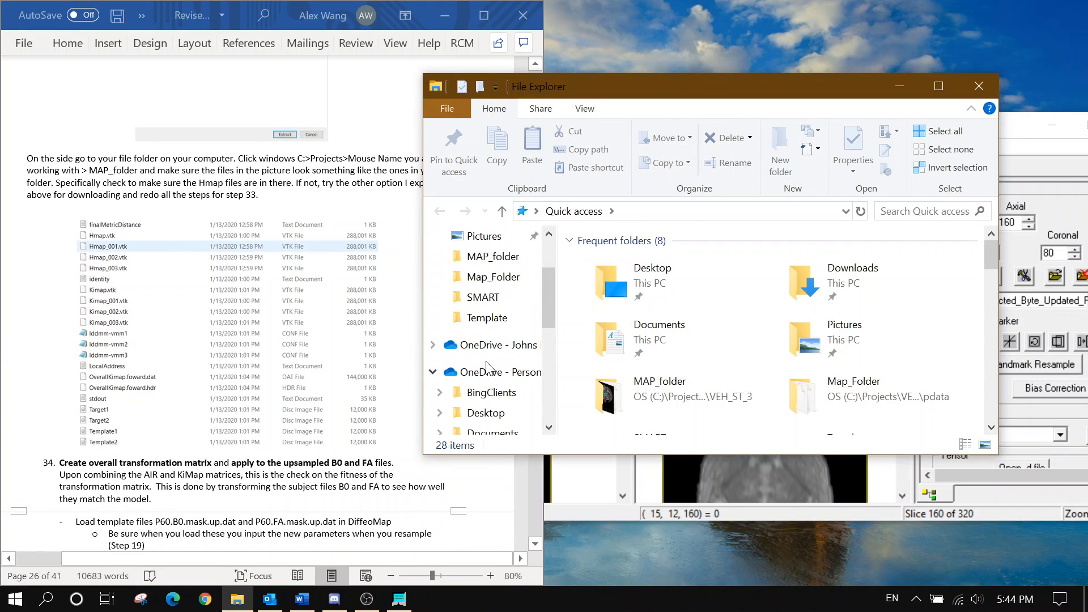
Open Map_Folder\Result and its hash-named folder, review the 20 files including Hmap and Kimap VTKs, then close Explorer
click(486, 319)
click(640, 213)
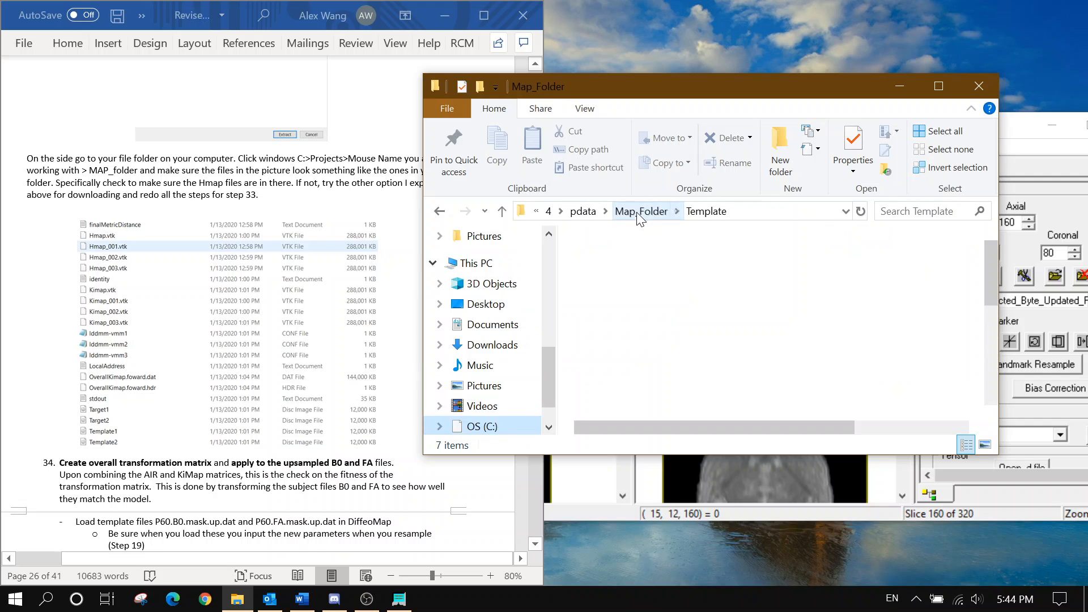
double_click(659, 266)
click(659, 269)
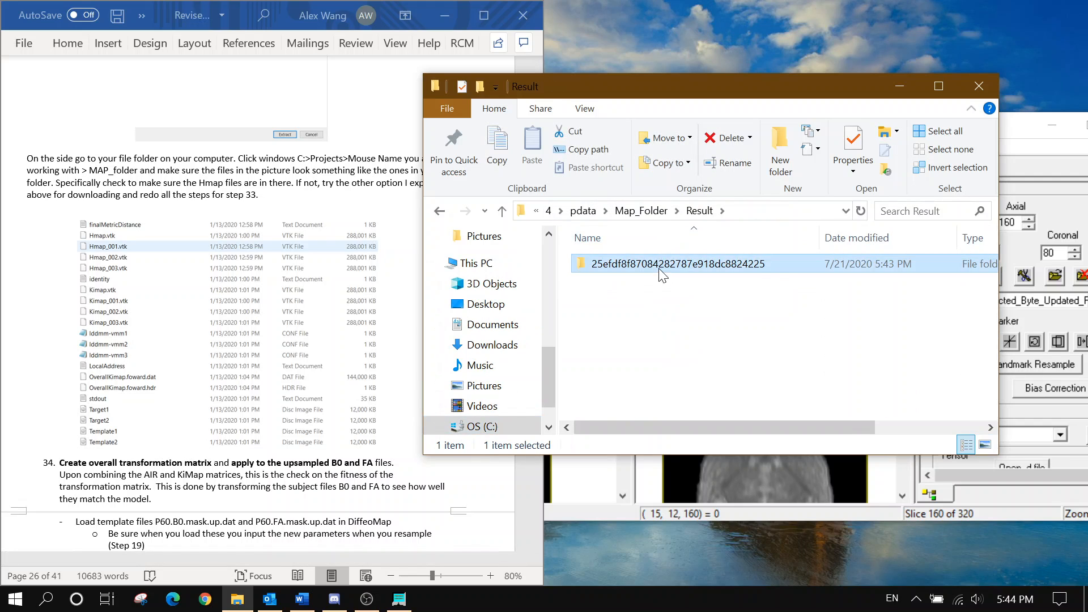
double_click(659, 270)
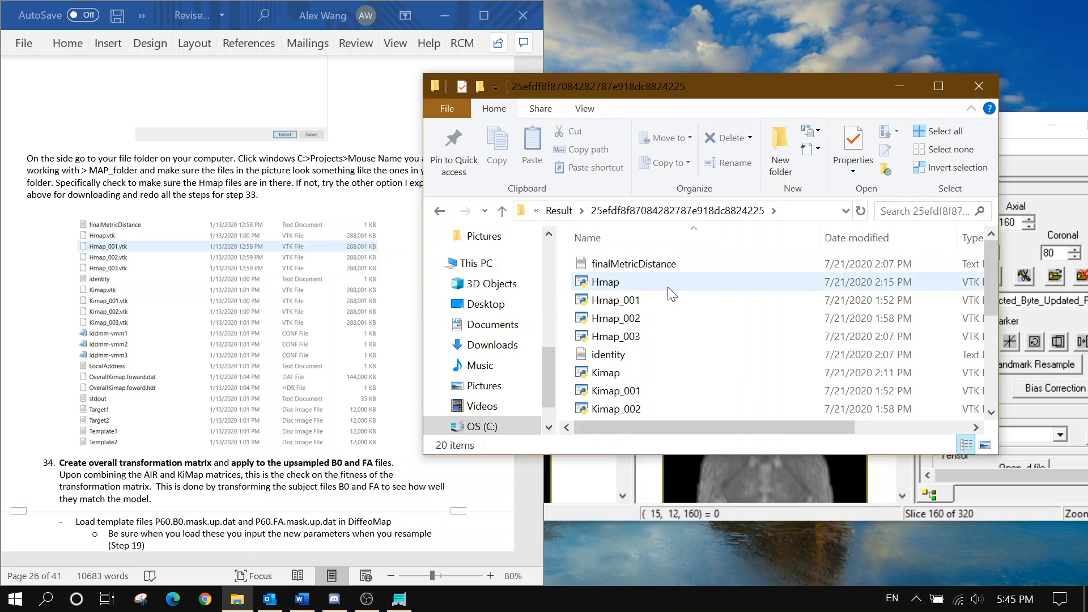
mouse_move(694, 423)
mouse_down()
mouse_move(778, 406)
mouse_move(698, 434)
mouse_up()
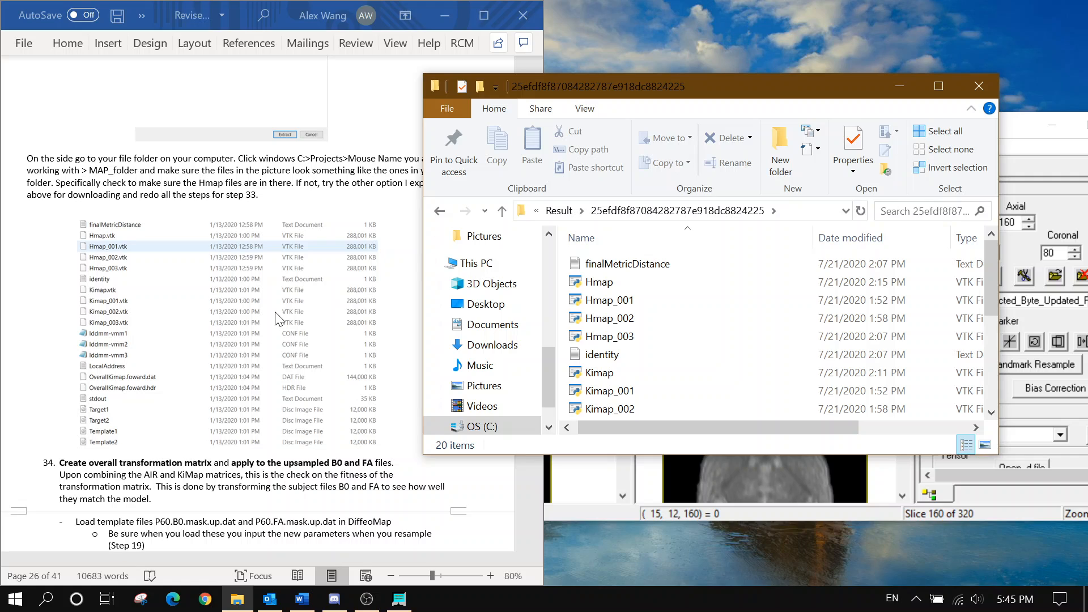
scroll(280, 284, down, 1)
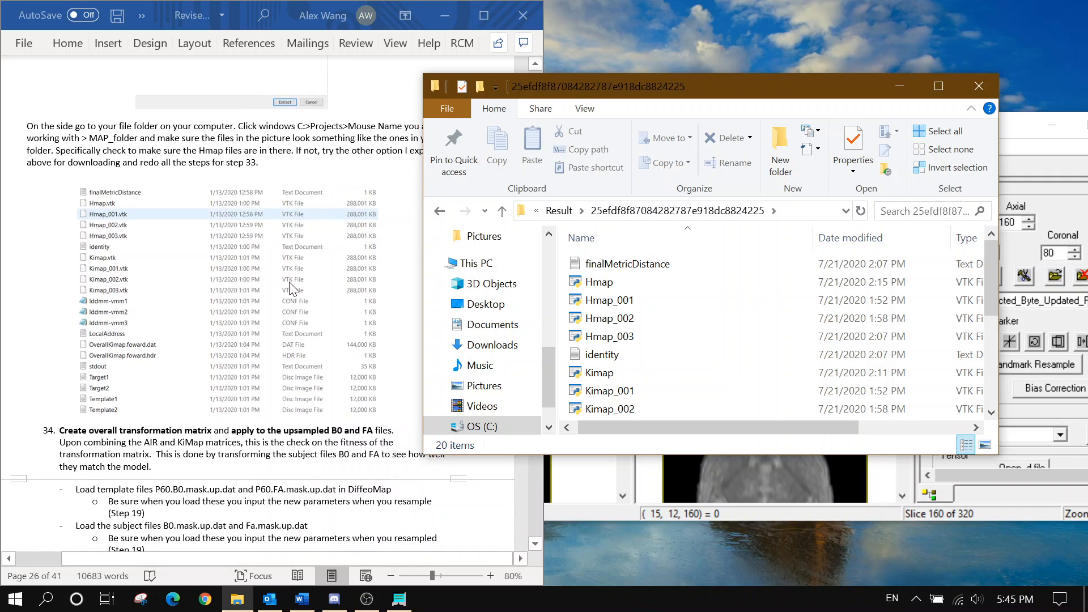
scroll(668, 375, down, 2)
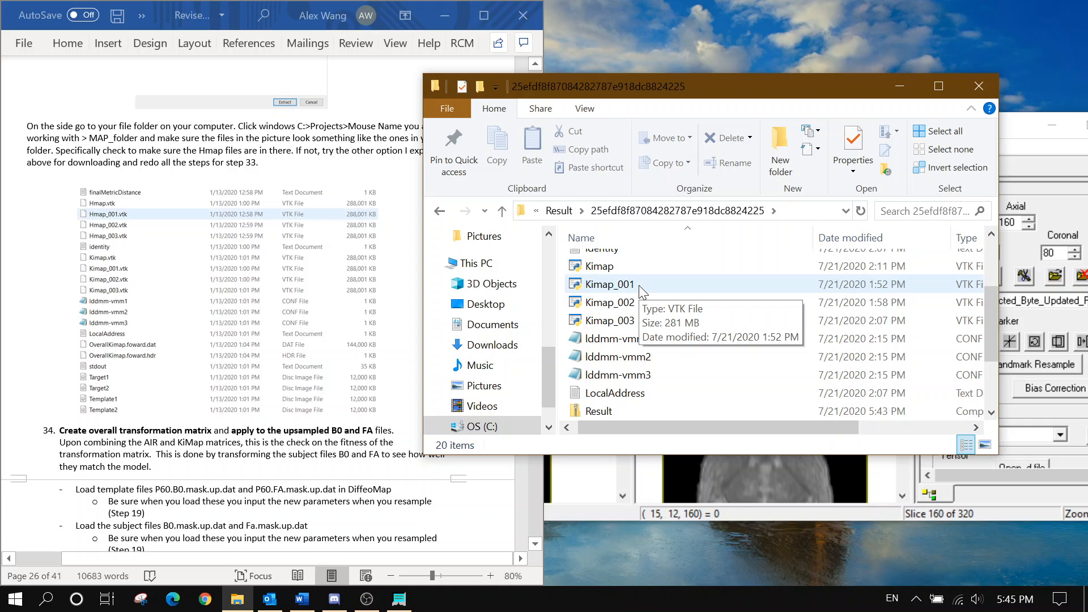
click(978, 86)
Resize and reposition the DiffeoMap window and close the existing subject and template image windows
scroll(215, 368, down, 5)
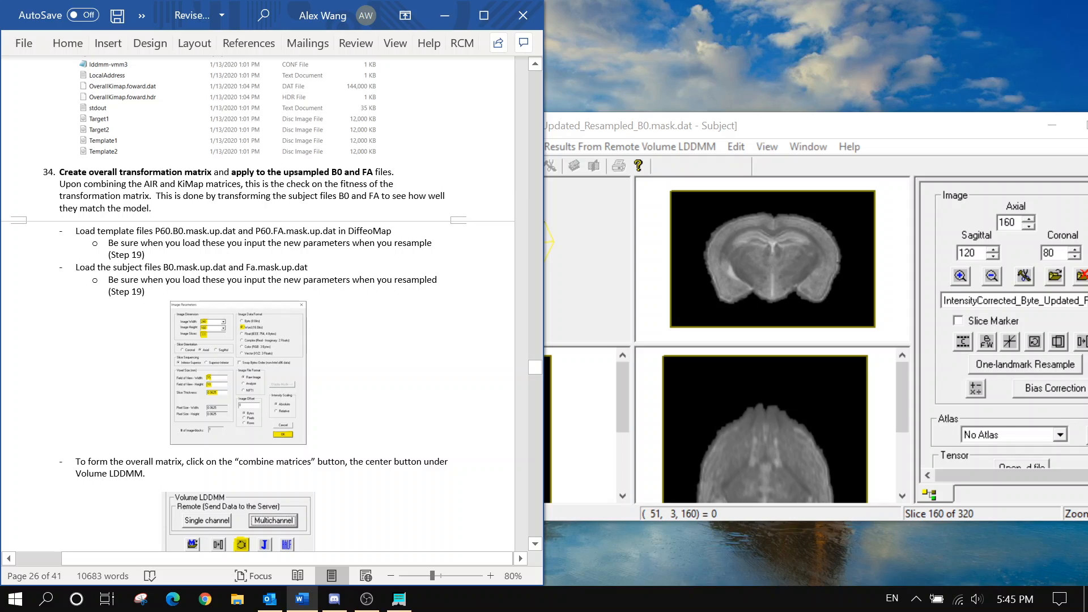
scroll(272, 304, down, 1)
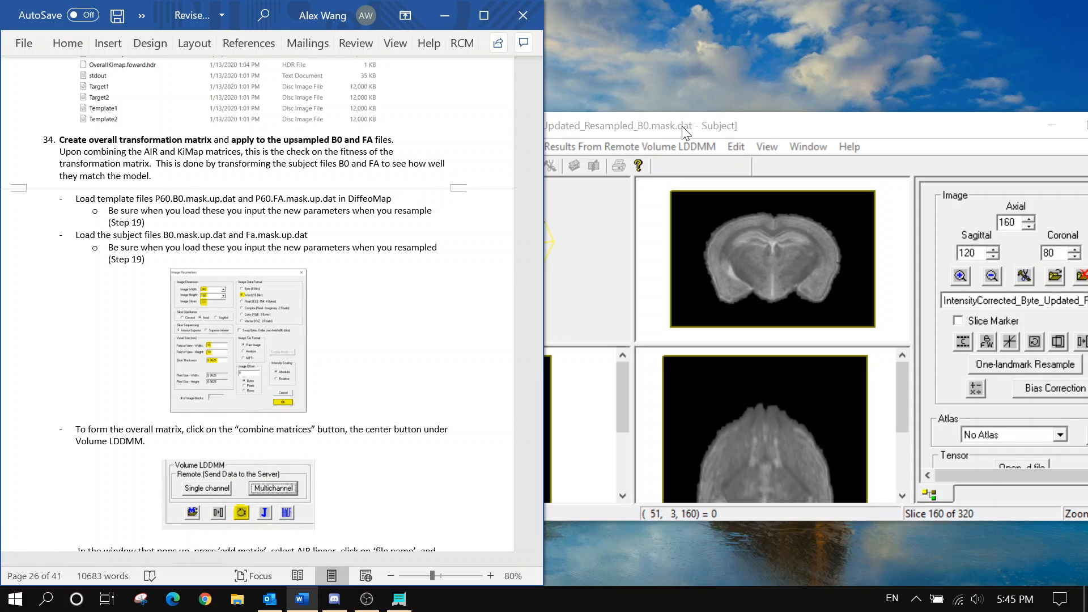
double_click(666, 125)
double_click(664, 9)
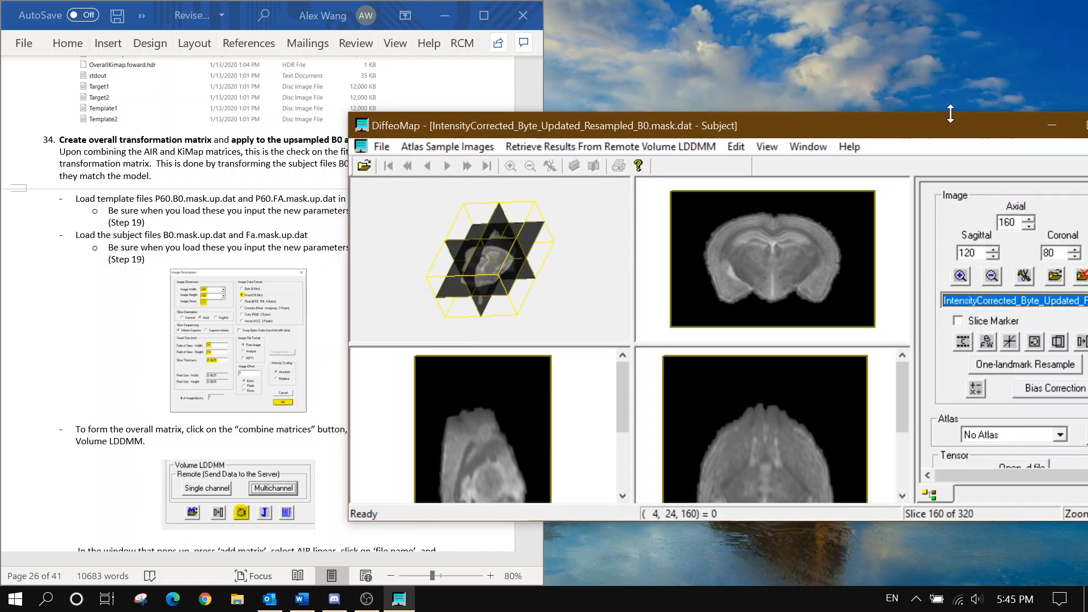
drag(949, 113, 932, 126)
drag(863, 132, 669, 152)
click(951, 169)
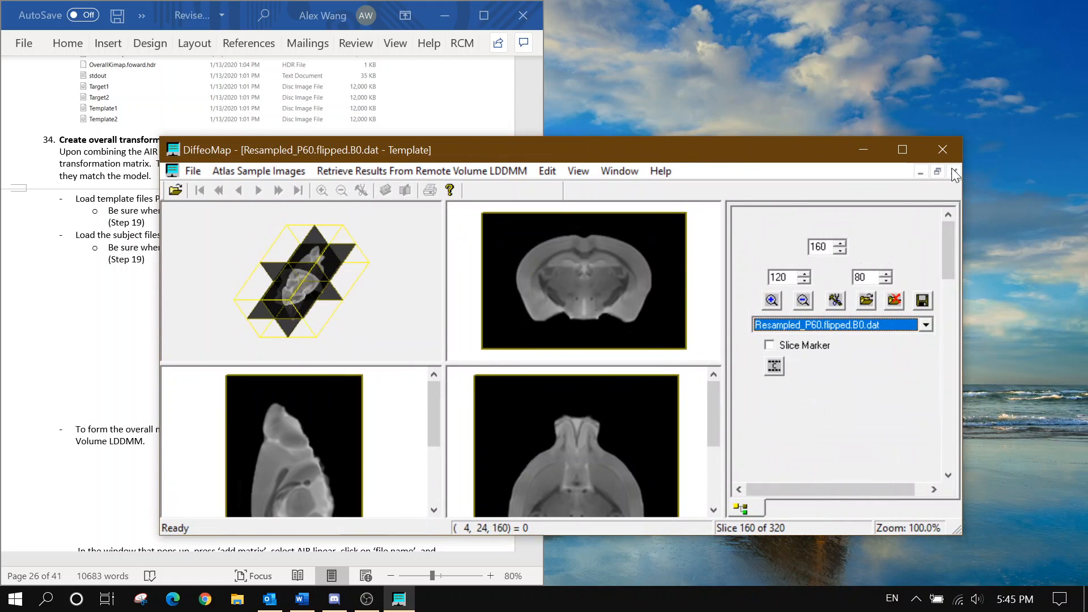
click(950, 168)
drag(303, 150, 615, 127)
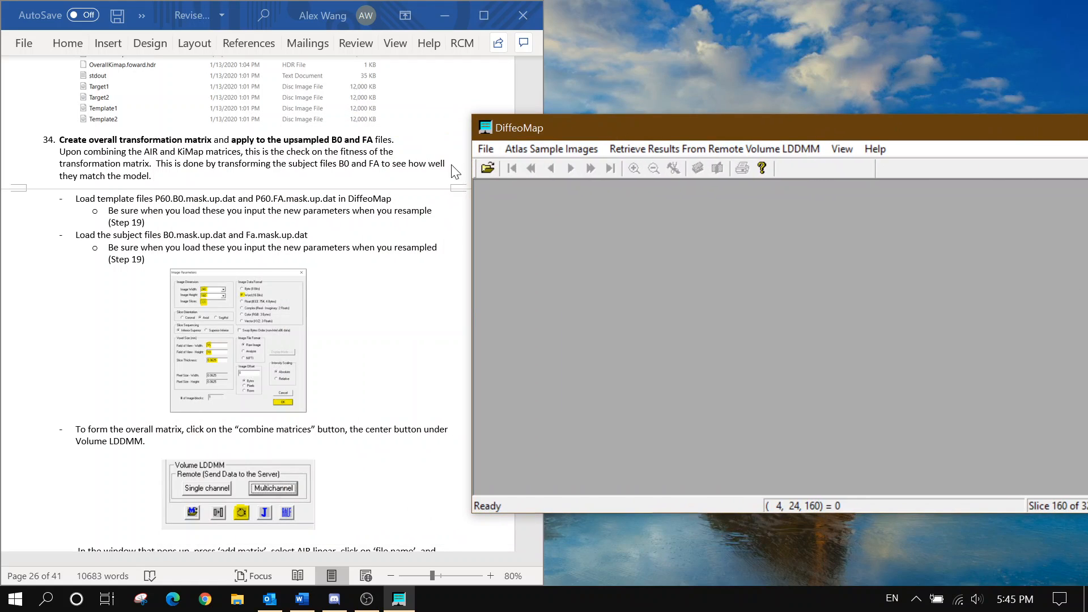
Load P60.B0.mask.up.dat from Map_Folder as a 240 by 160 template image
click(490, 145)
mouse_move(505, 152)
click(484, 166)
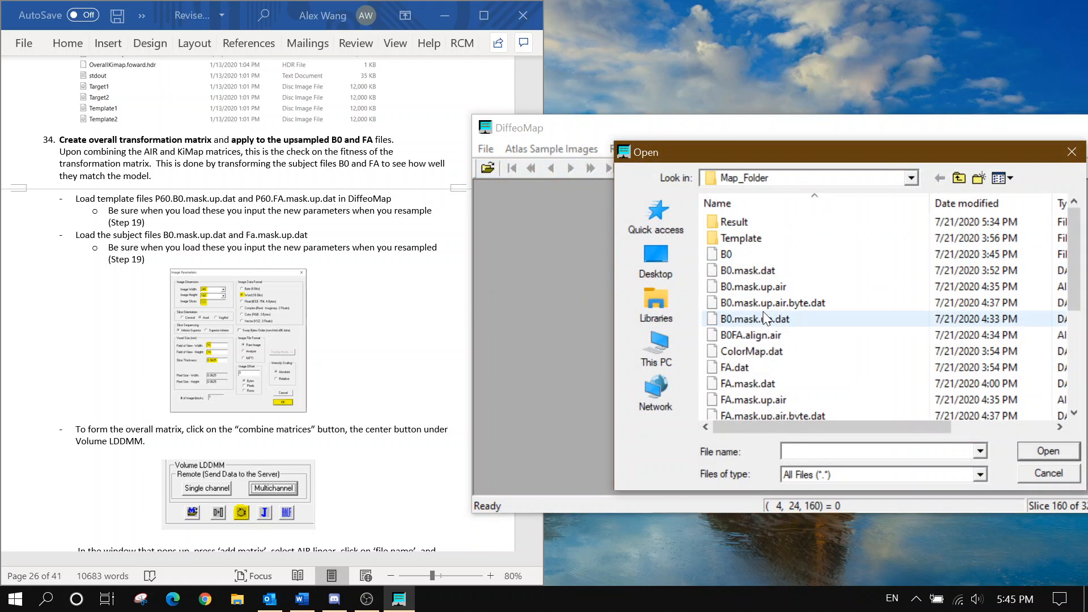
scroll(800, 283, down, 2)
scroll(804, 290, down, 1)
click(814, 318)
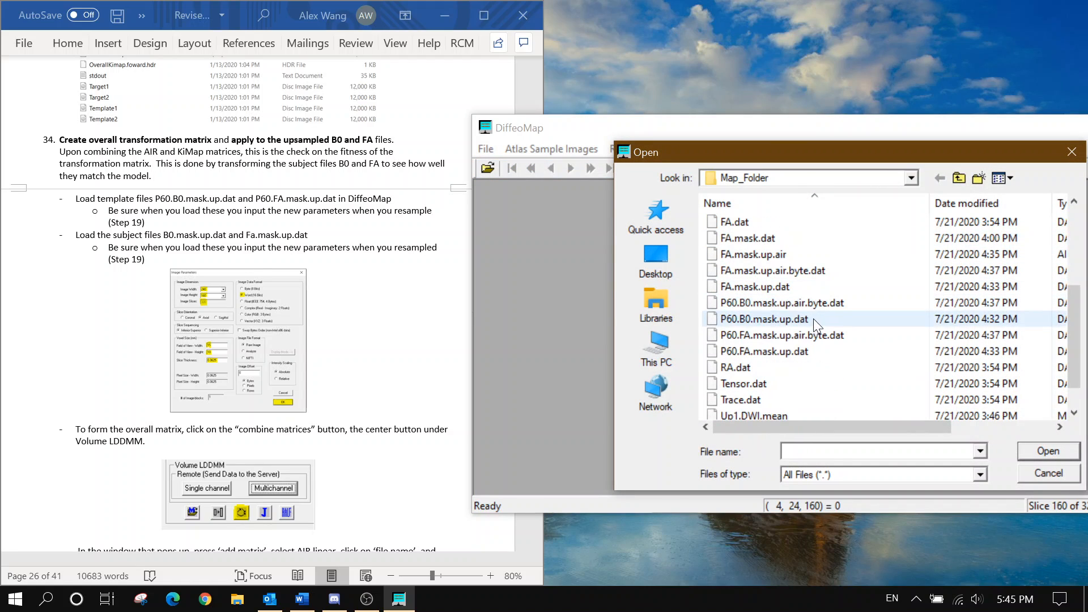
click(1048, 451)
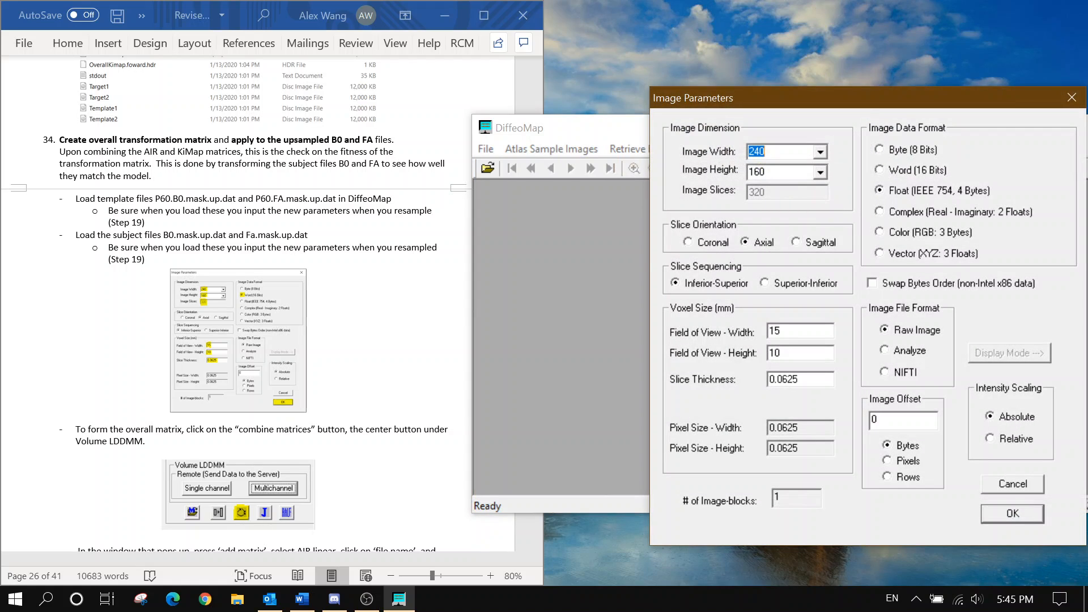
click(1004, 516)
drag(827, 288, 741, 190)
drag(743, 127, 654, 112)
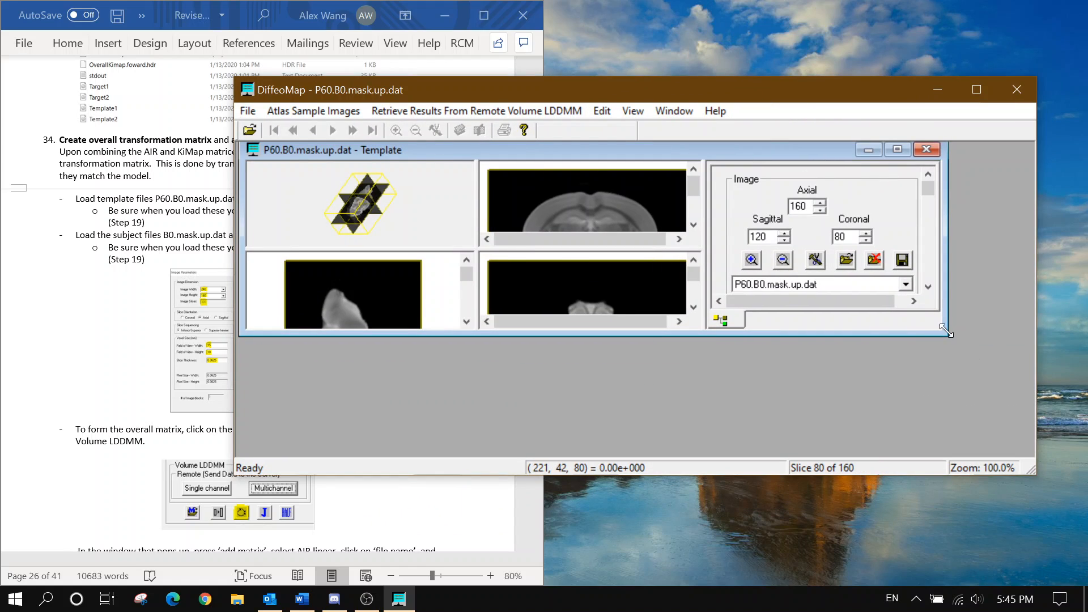
drag(945, 330, 1031, 456)
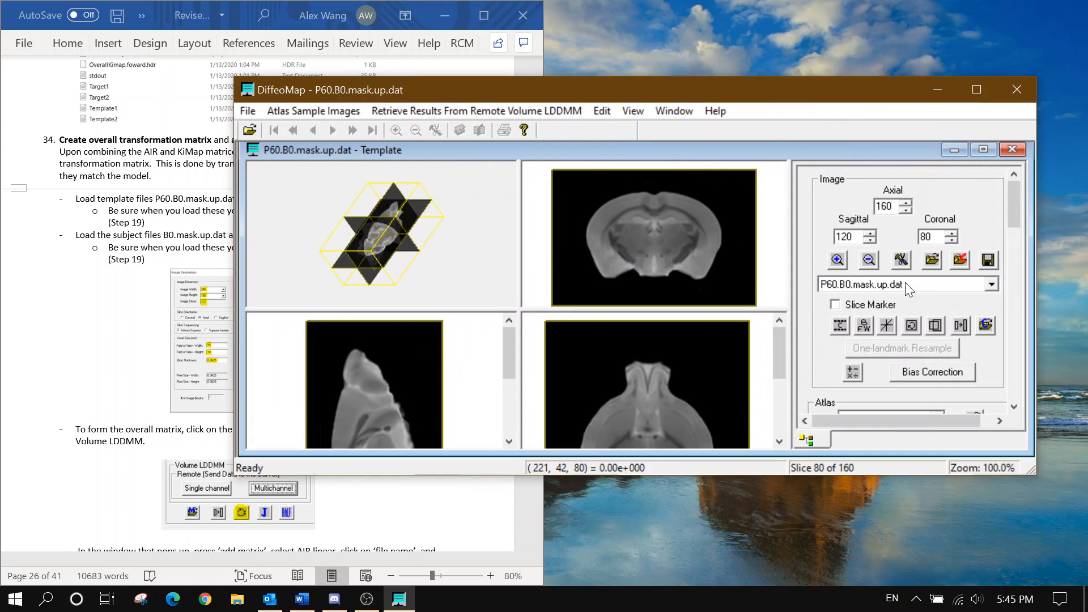
scroll(619, 280, down, 3)
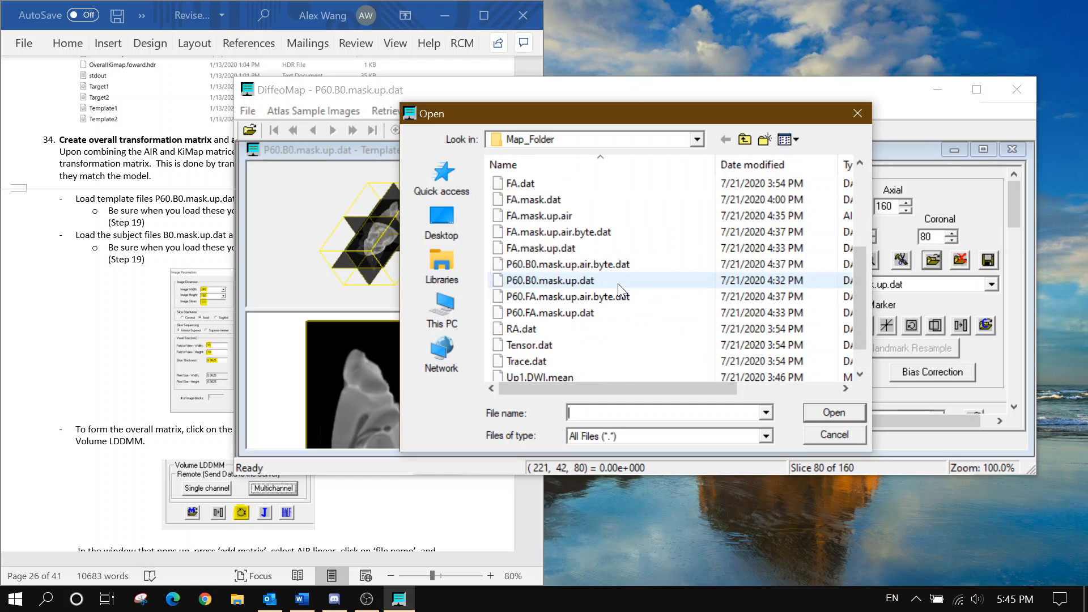
Load P60.FA.mask.up.dat as the second template image
click(614, 281)
click(607, 316)
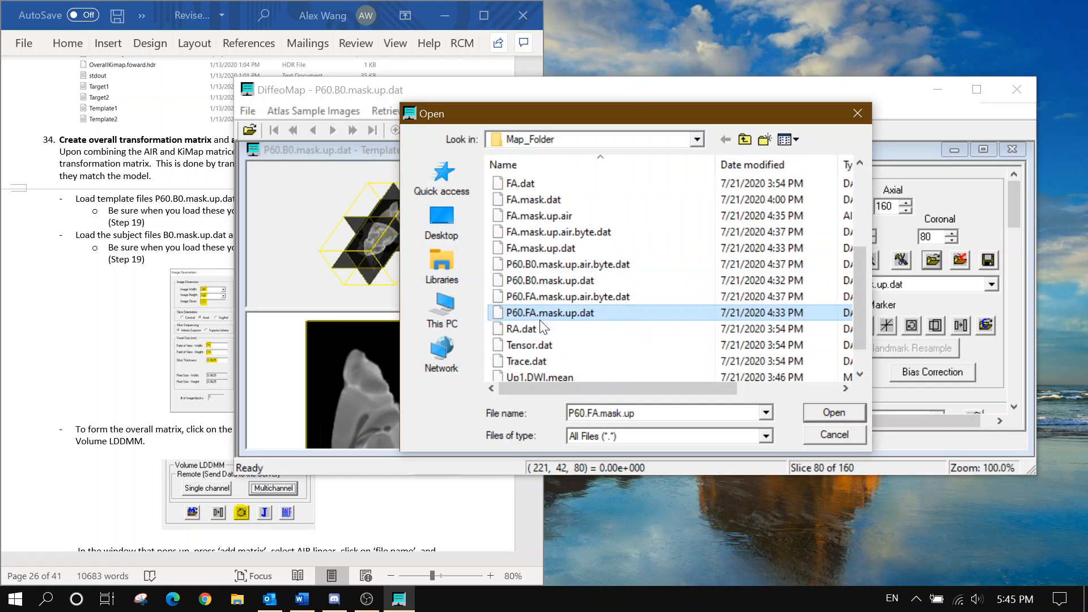
click(93, 262)
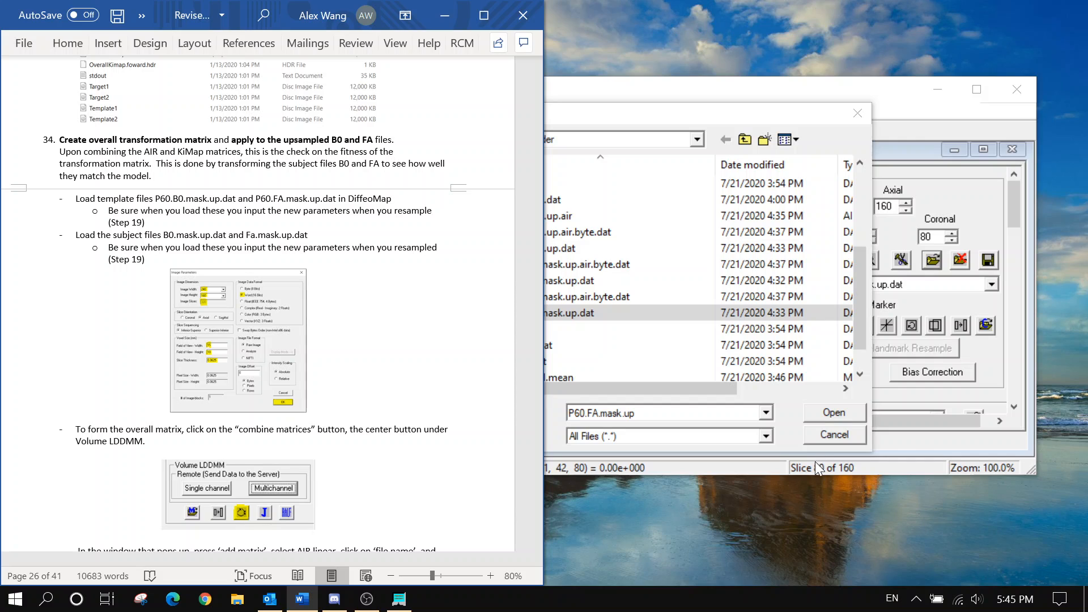
click(833, 412)
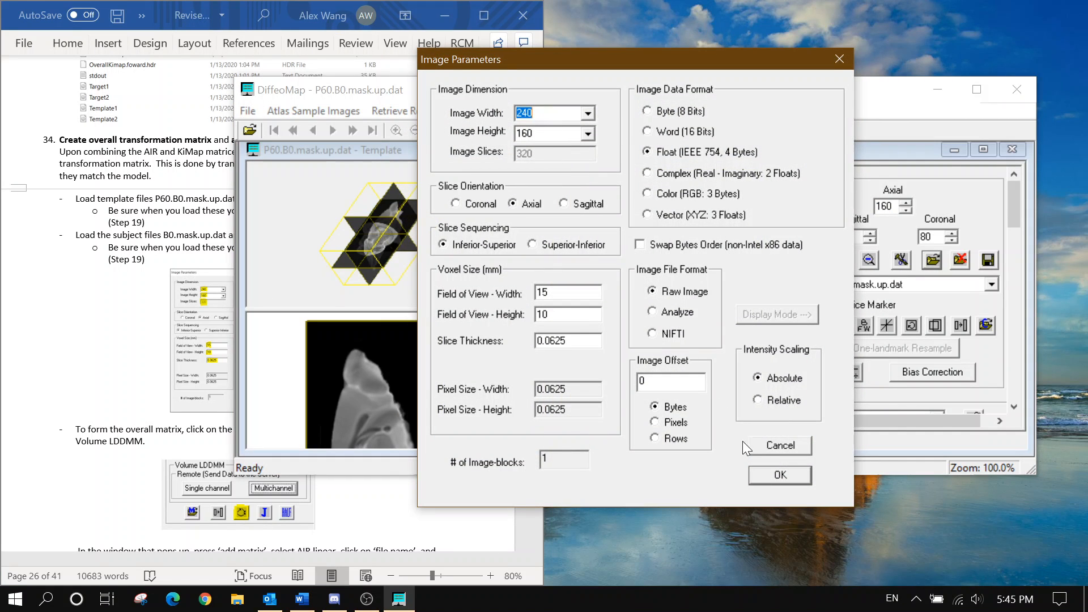
click(779, 475)
click(248, 112)
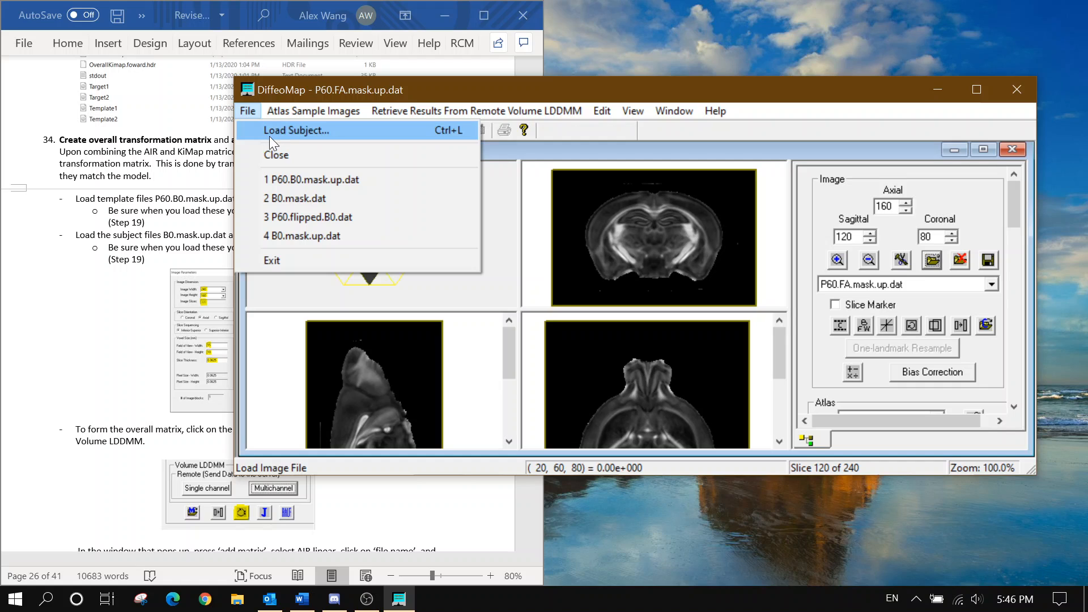
Load B0.mask.up.dat as a subject image with 16-bit word data format
click(269, 132)
scroll(573, 275, down, 2)
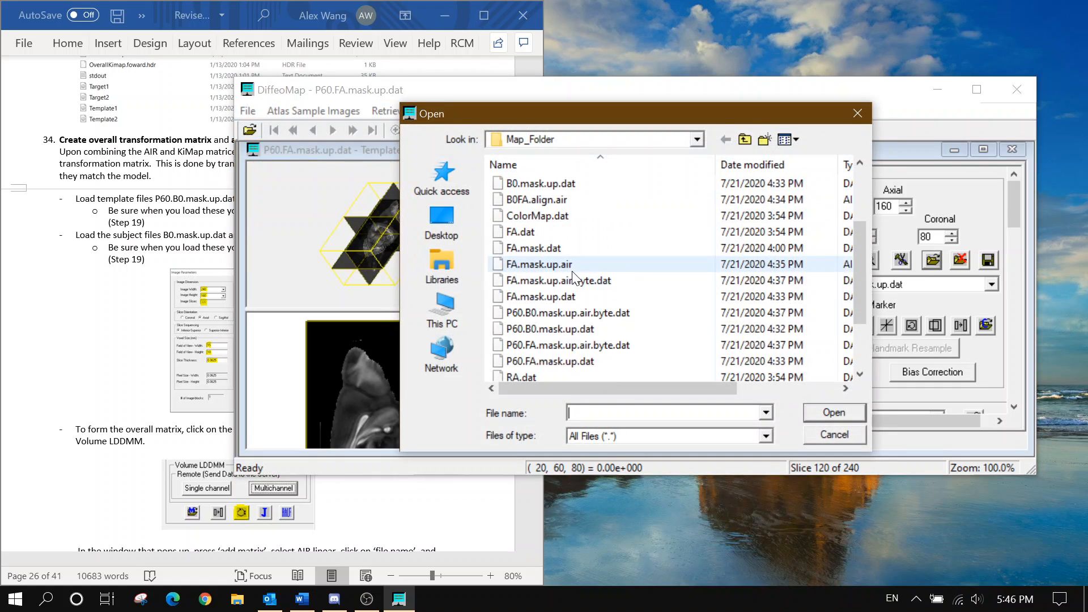
scroll(573, 276, up, 2)
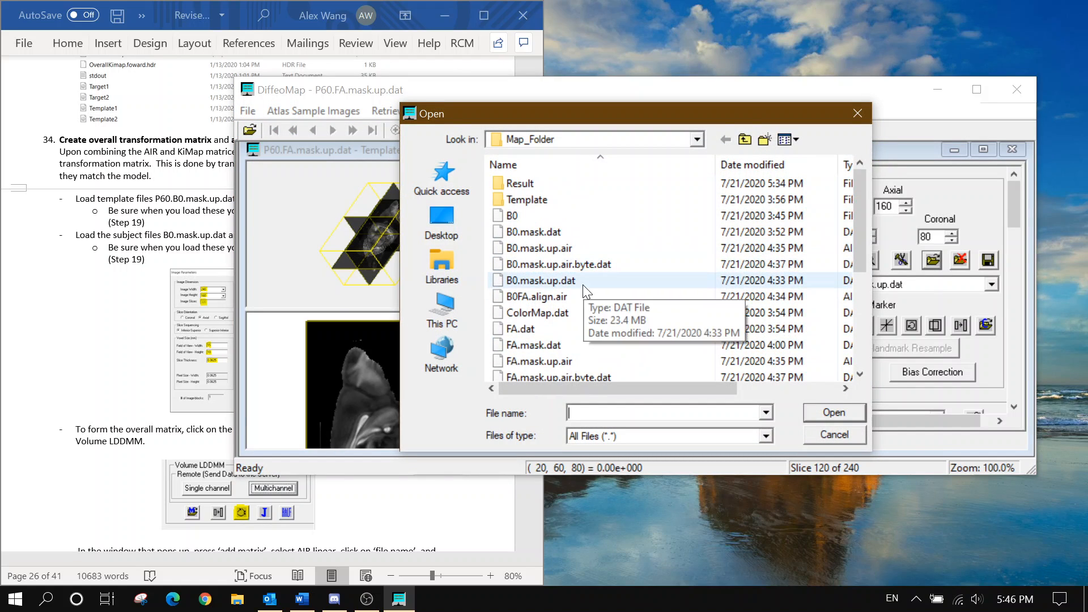
click(583, 286)
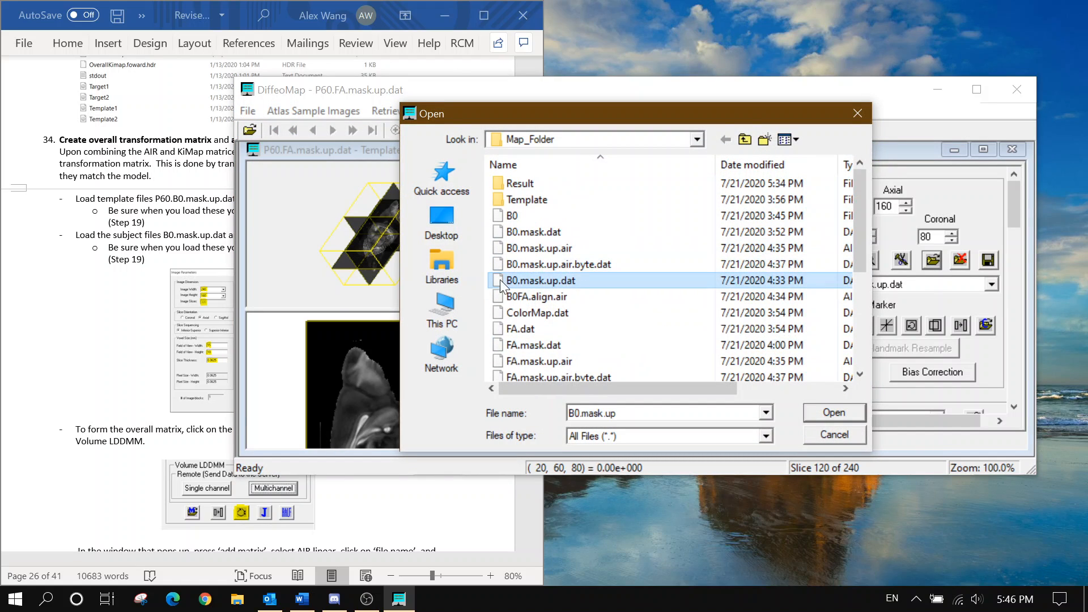
click(809, 413)
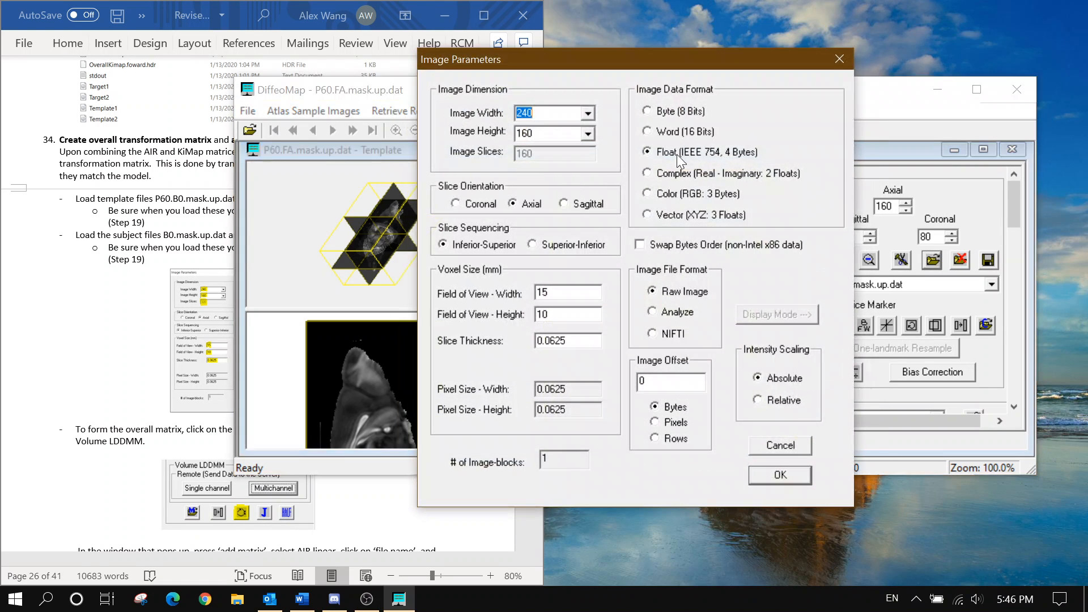
click(647, 131)
click(767, 476)
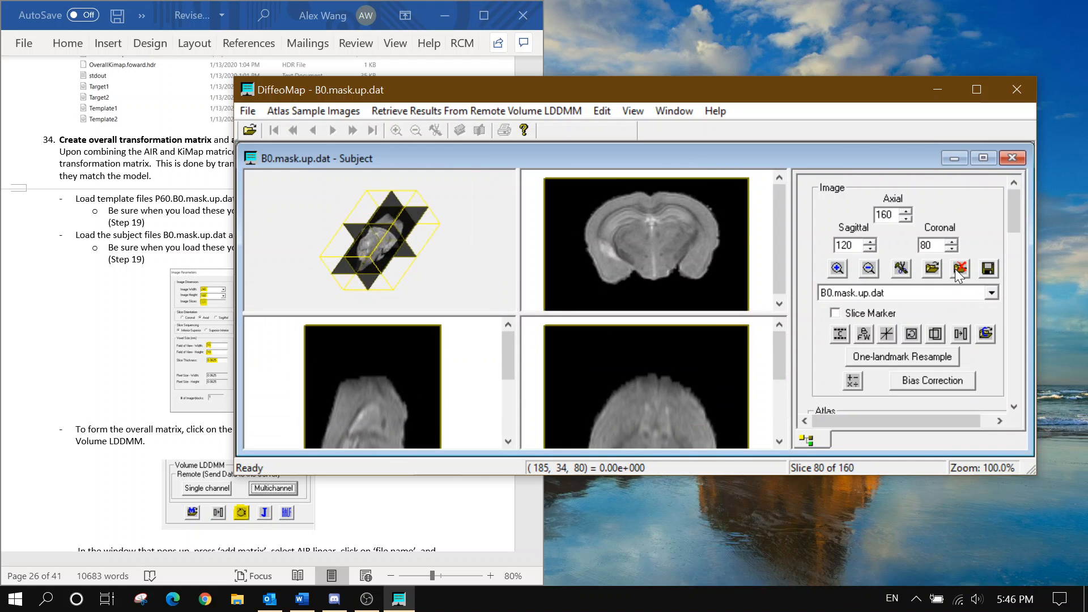
Load FA.mask.up.dat as the second subject image with 4-byte float data format
click(956, 269)
click(757, 227)
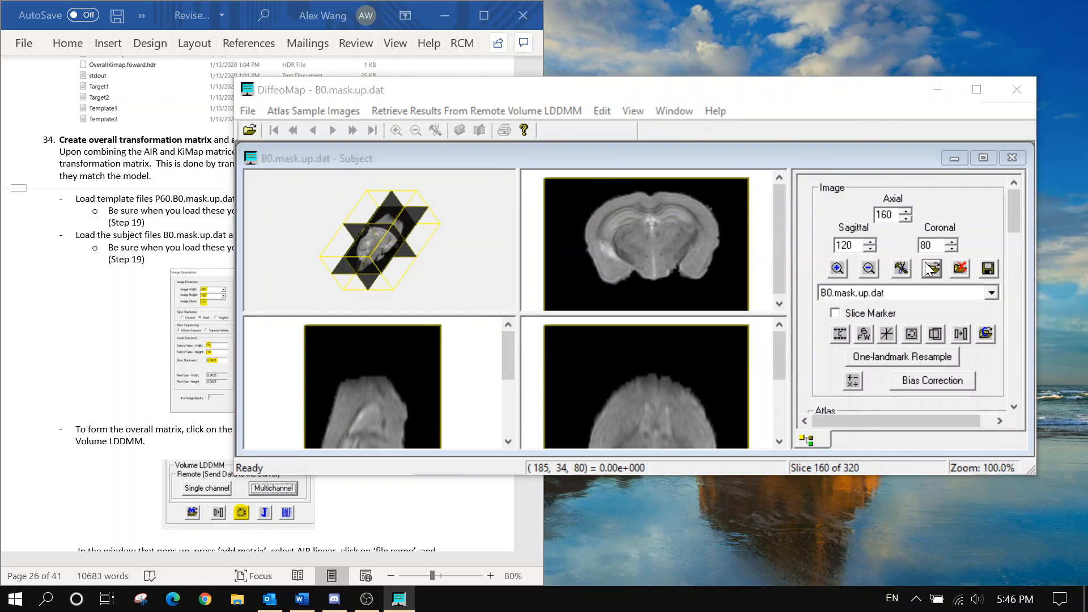
click(932, 268)
click(623, 344)
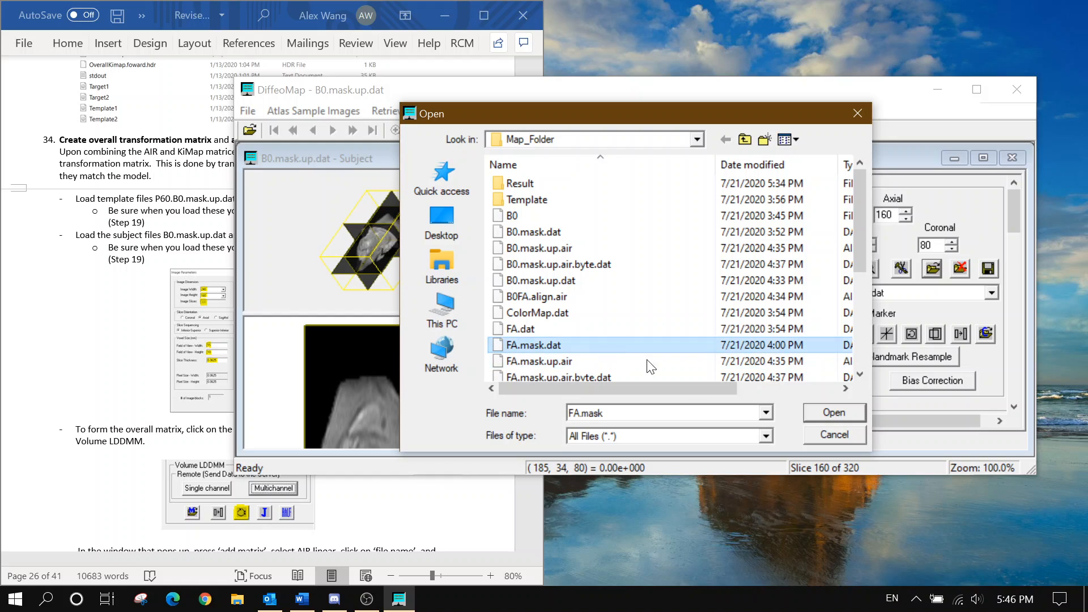
scroll(637, 340, down, 1)
click(633, 346)
click(815, 414)
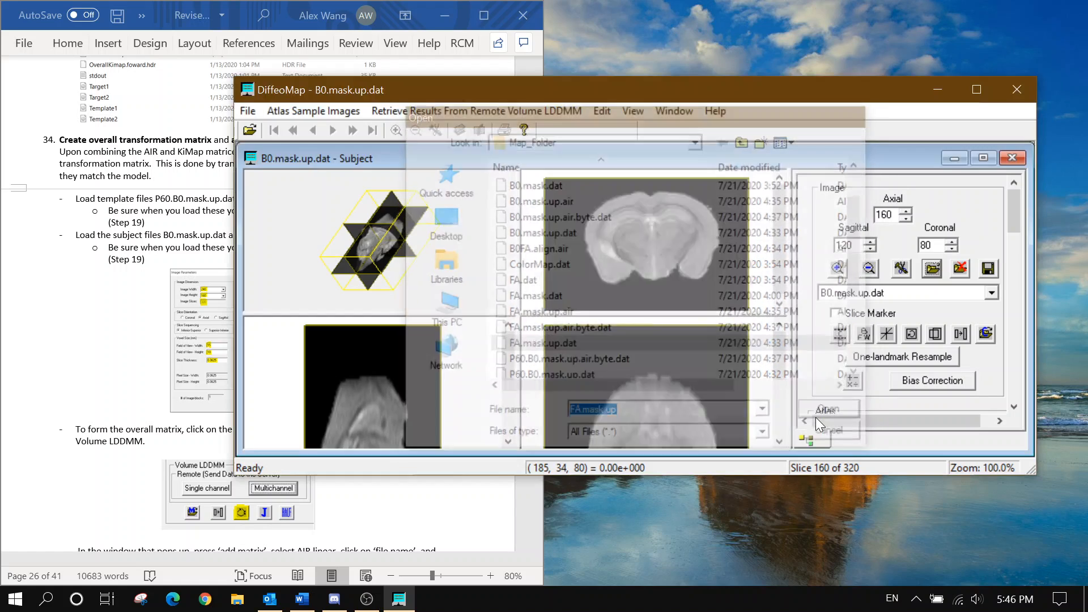
click(700, 150)
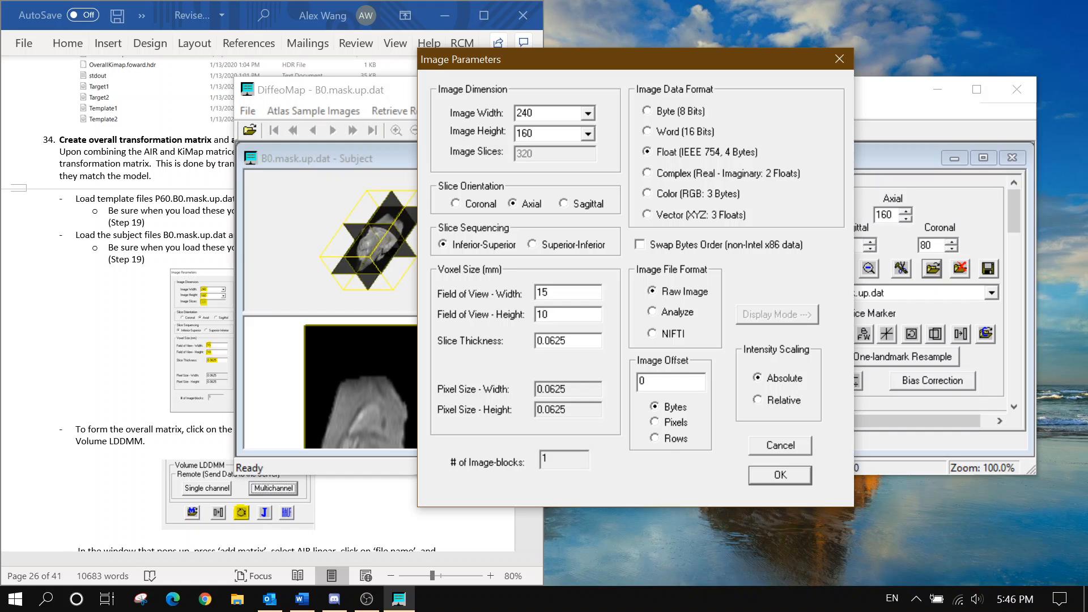
click(772, 476)
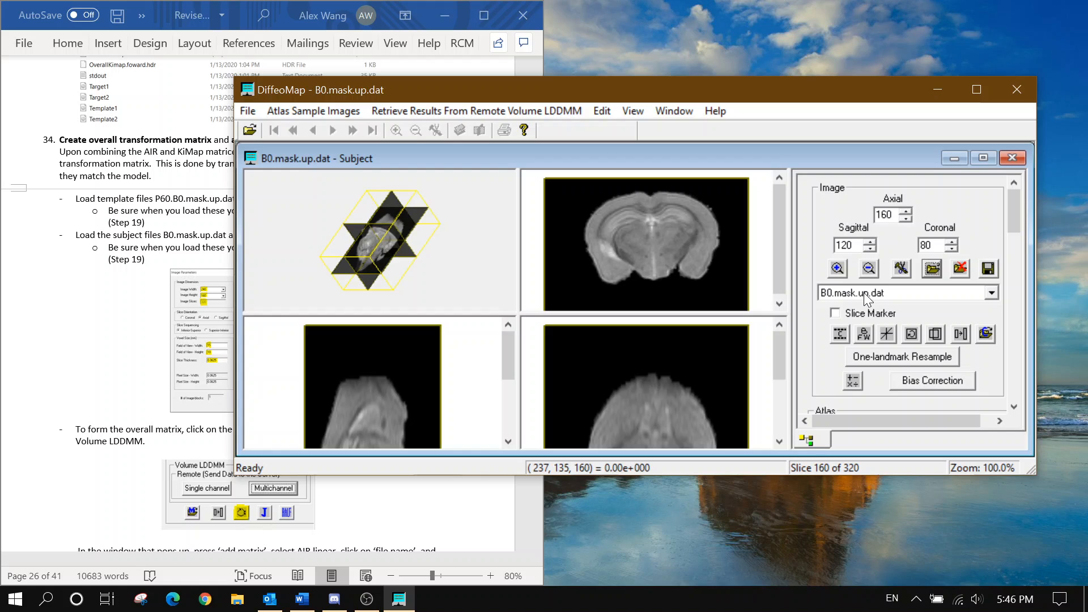
Scroll the Word guide to step 34's instructions on combining matrices and adding B0FA.align.air
click(108, 217)
scroll(108, 218, down, 2)
scroll(258, 303, down, 1)
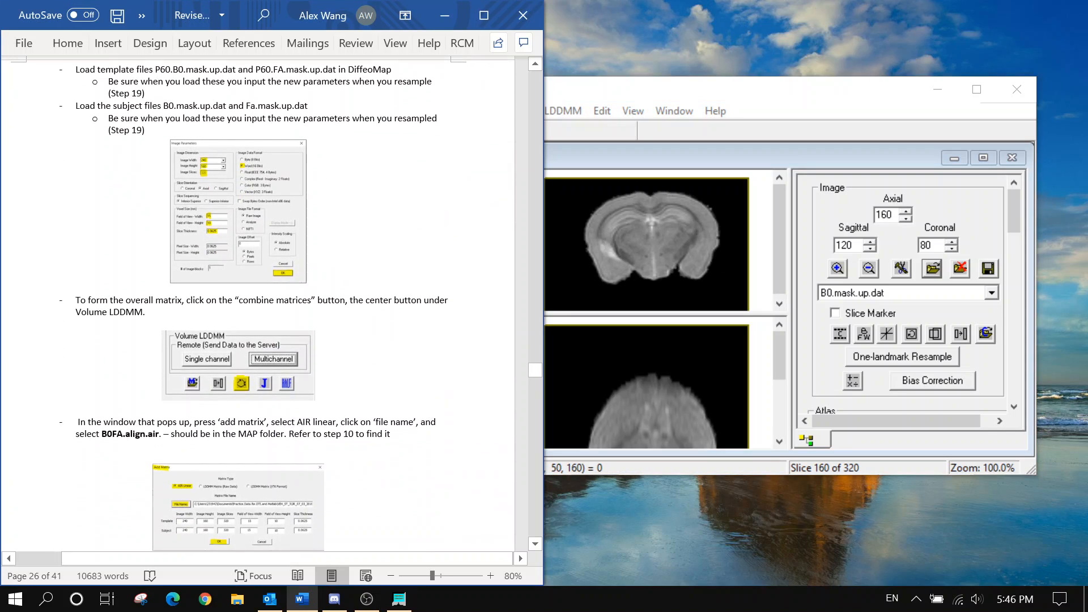
scroll(257, 304, up, 1)
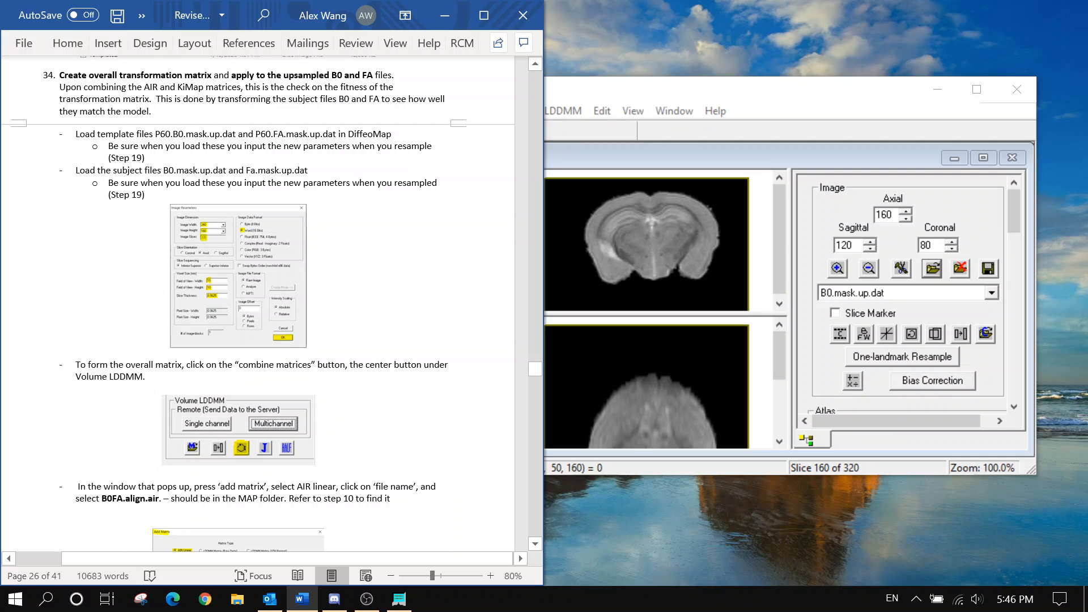
scroll(258, 304, down, 1)
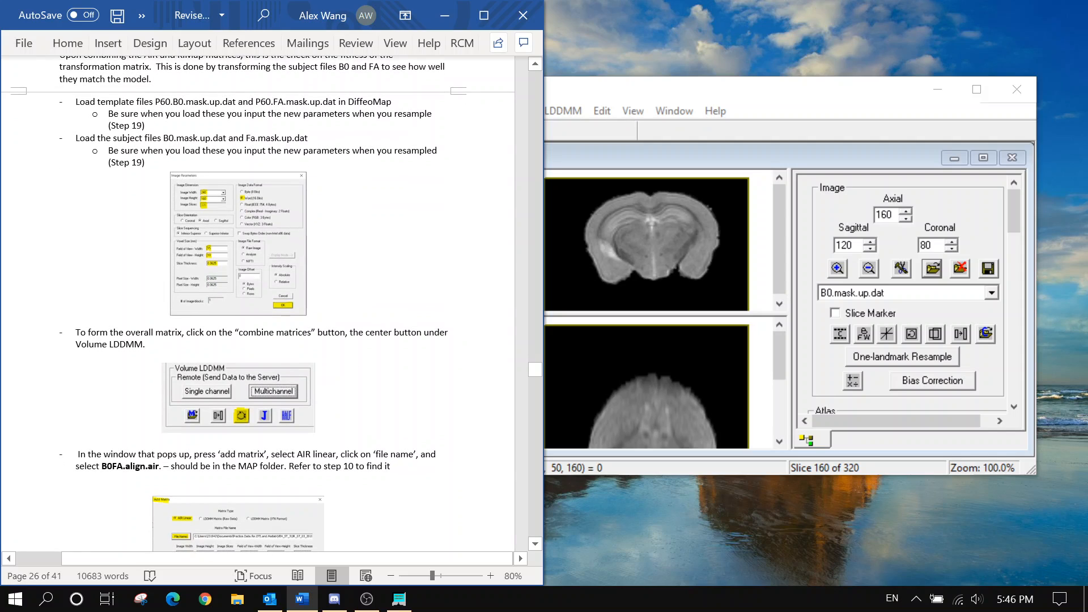
scroll(303, 164, down, 2)
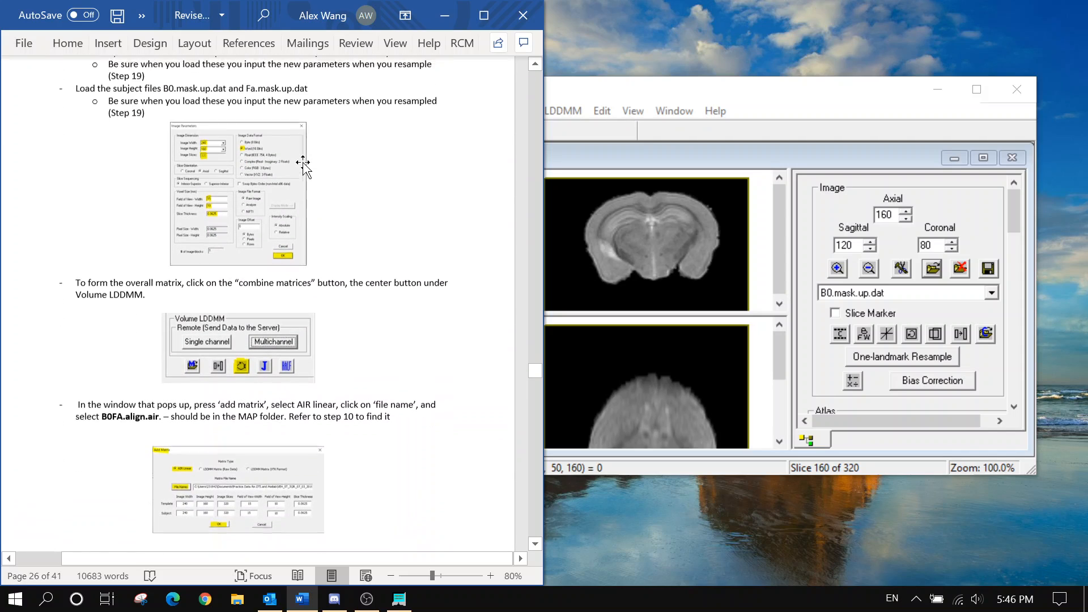
scroll(303, 164, down, 1)
scroll(304, 235, up, 2)
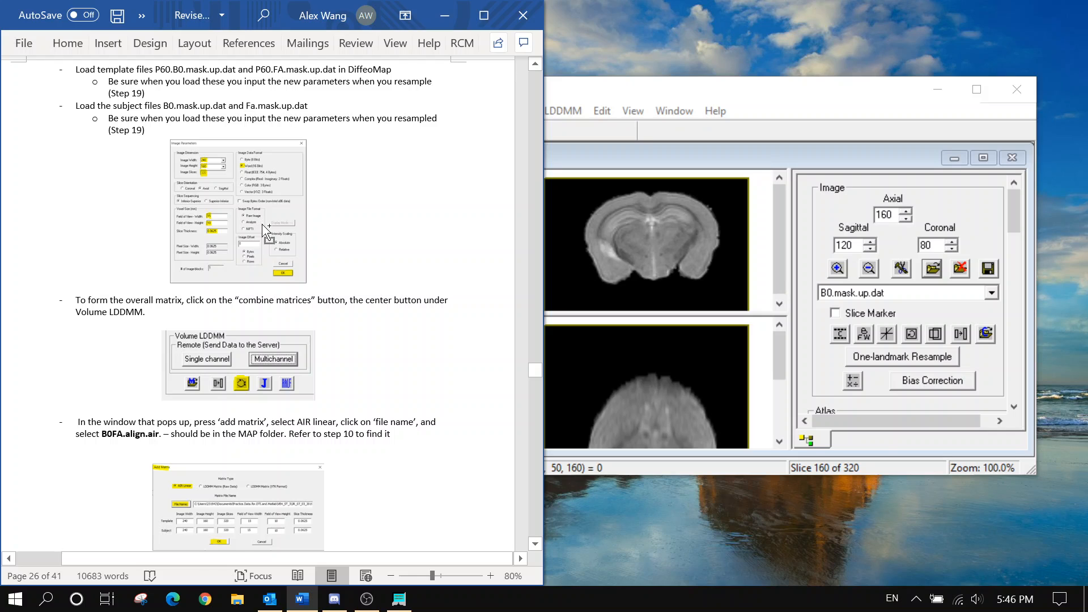
ctrl+scroll(262, 225, up, 4)
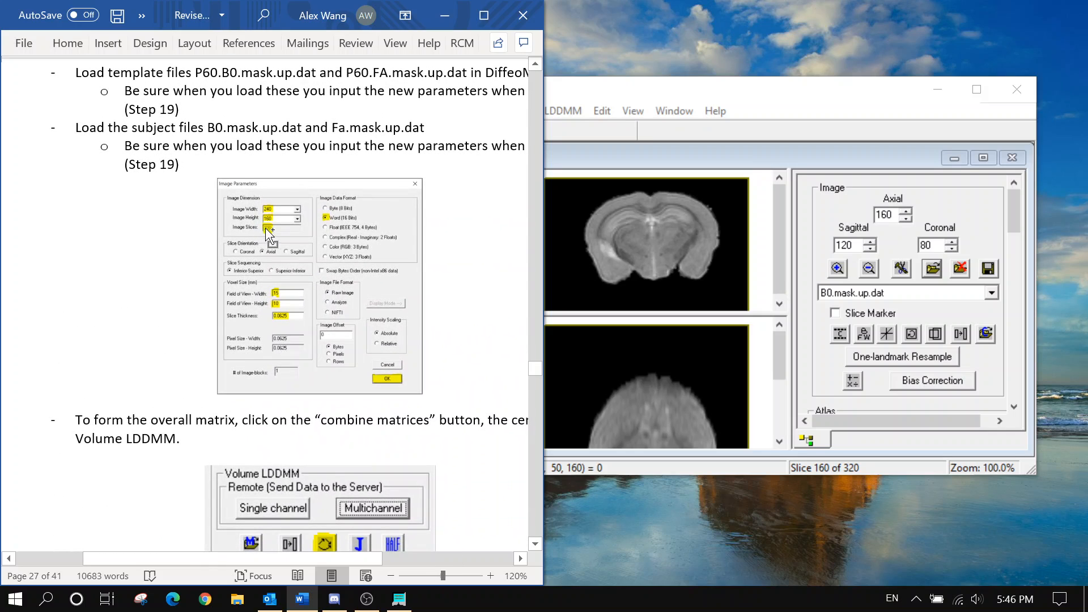
ctrl+scroll(278, 234, down, 3)
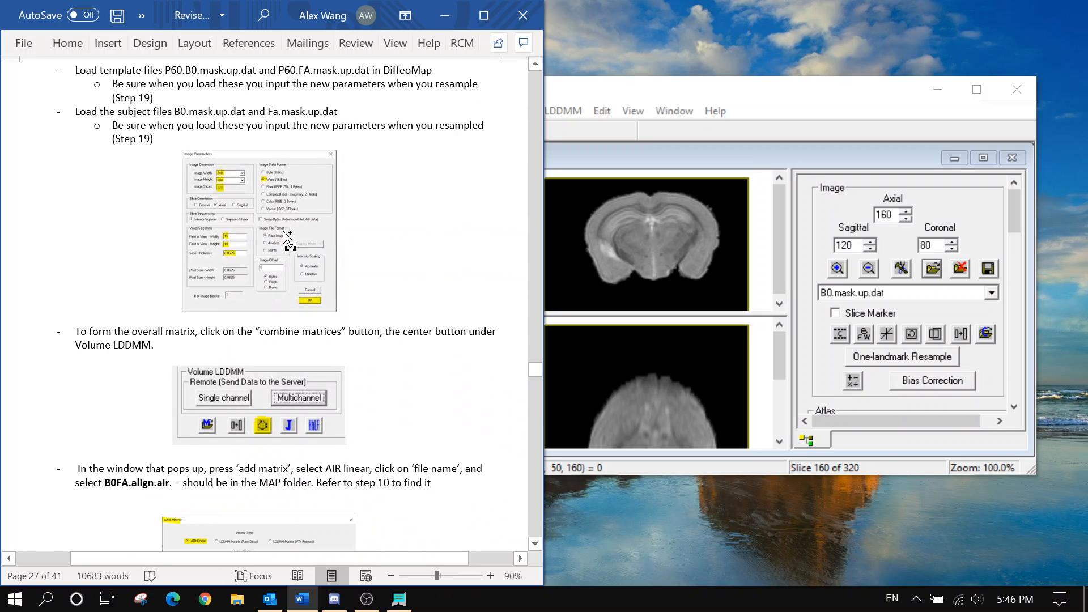
ctrl+scroll(286, 238, down, 1)
scroll(286, 238, up, 3)
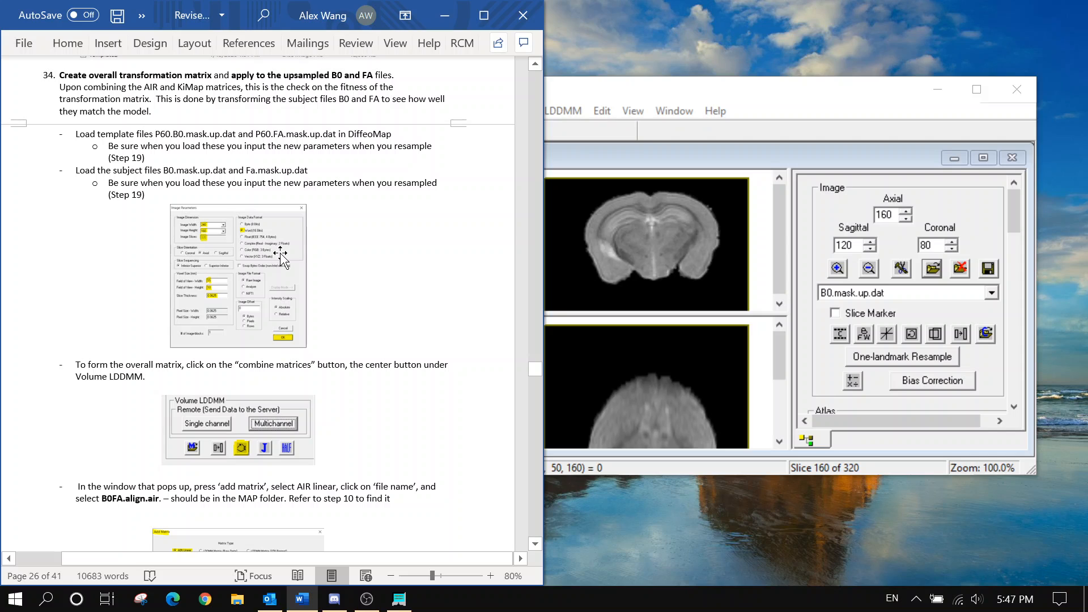
scroll(282, 261, down, 3)
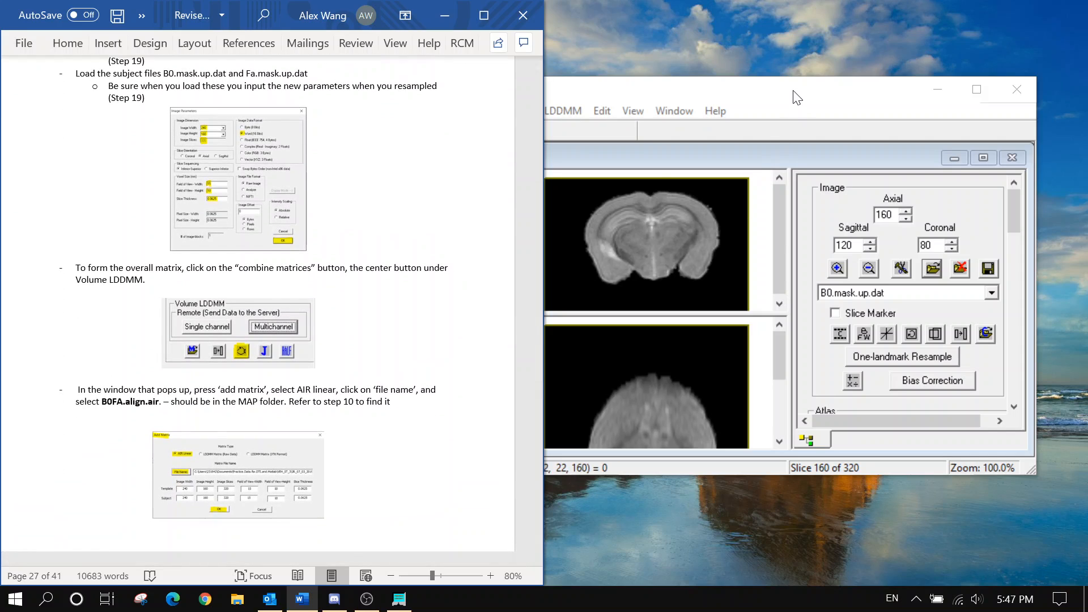
click(793, 90)
click(189, 289)
scroll(215, 286, down, 1)
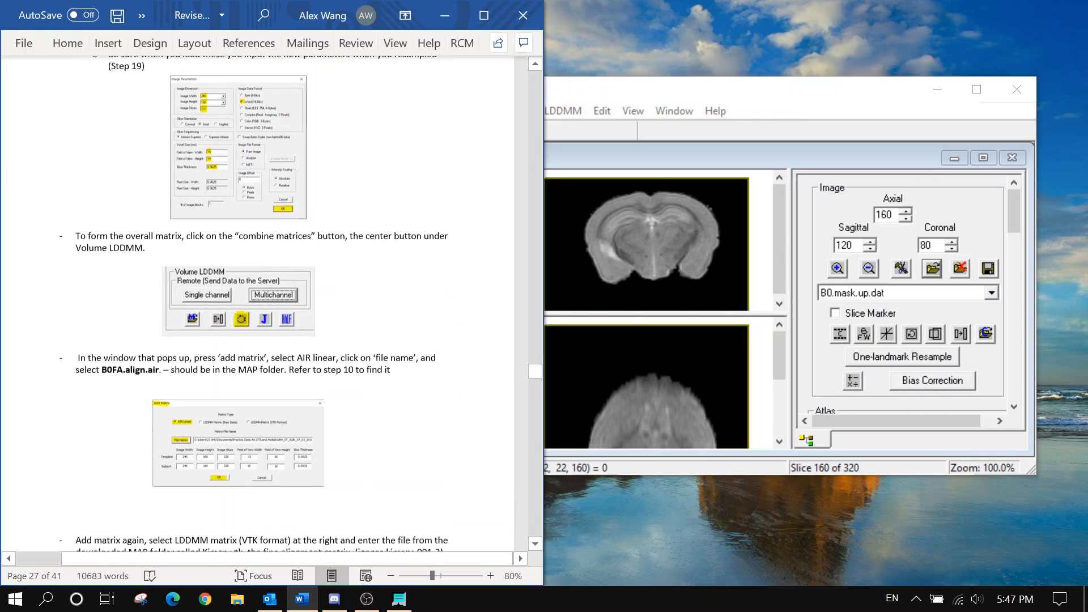
scroll(1008, 232, down, 2)
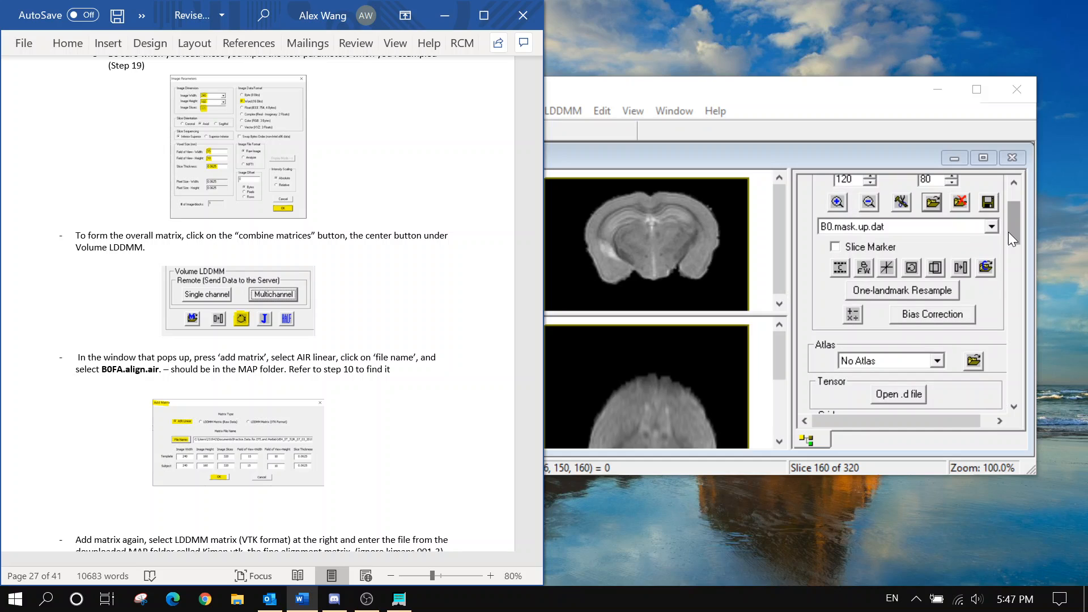
Open Combine Matrices from the Volume LDDMM panel and start an AIR Linear matrix entry (240×160, 320 slices)
scroll(1008, 232, down, 5)
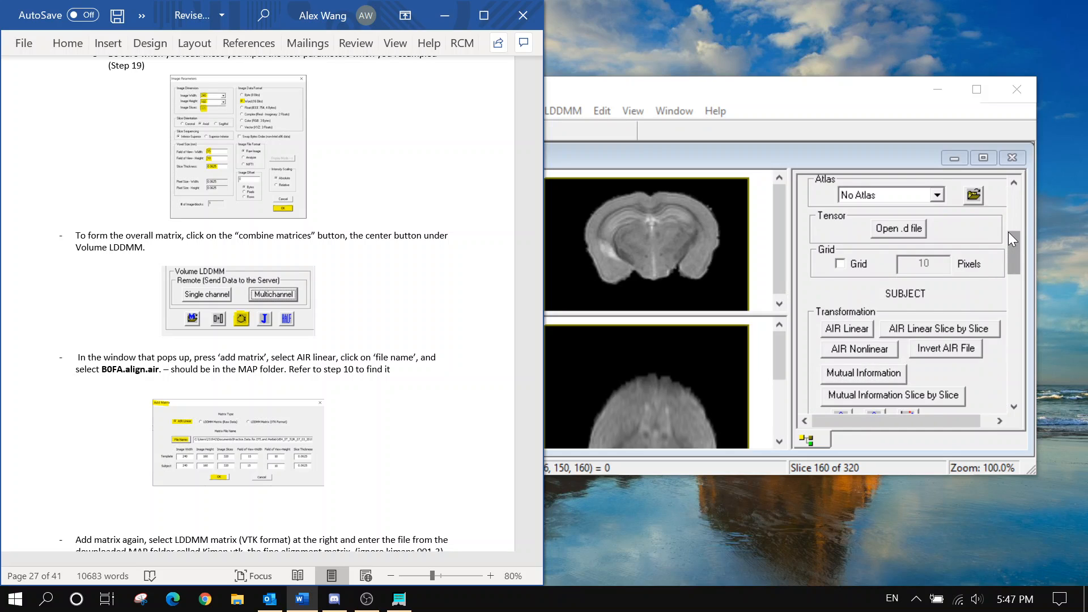
scroll(1008, 234, down, 1)
click(923, 344)
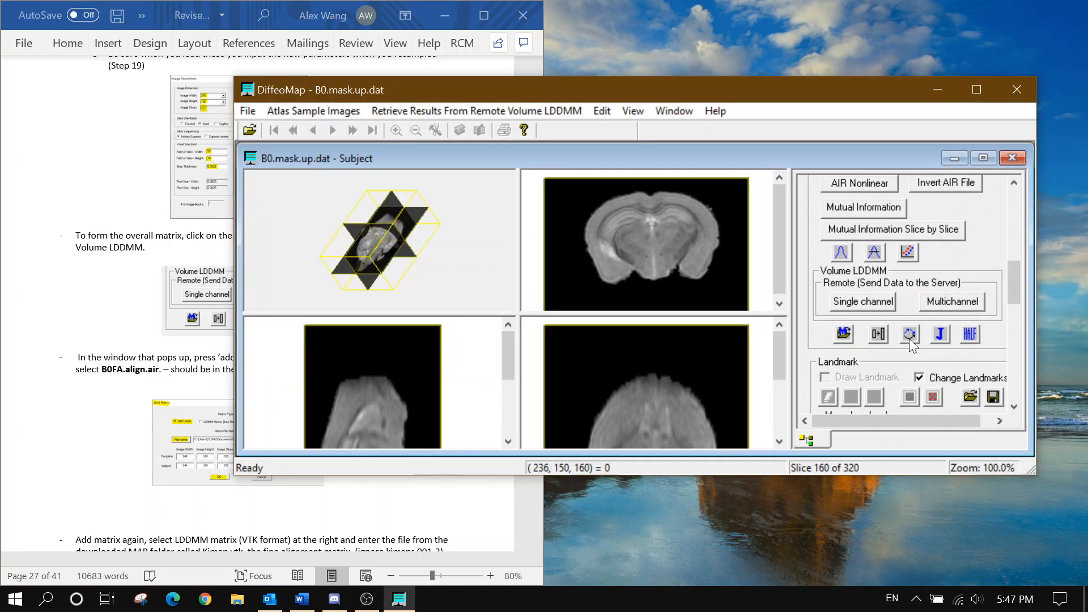
click(909, 339)
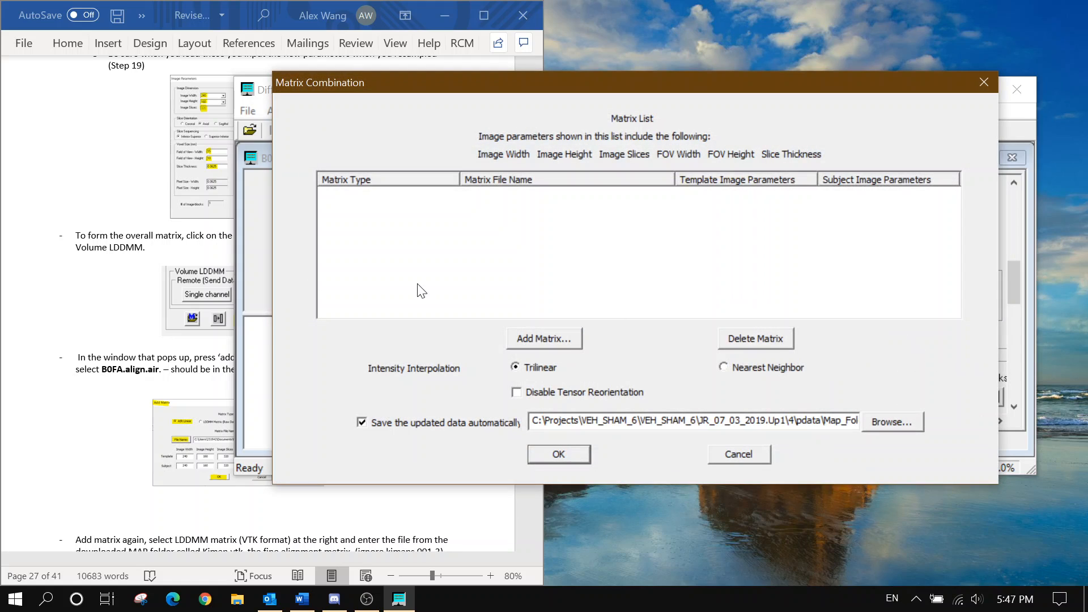
click(89, 370)
scroll(164, 297, down, 3)
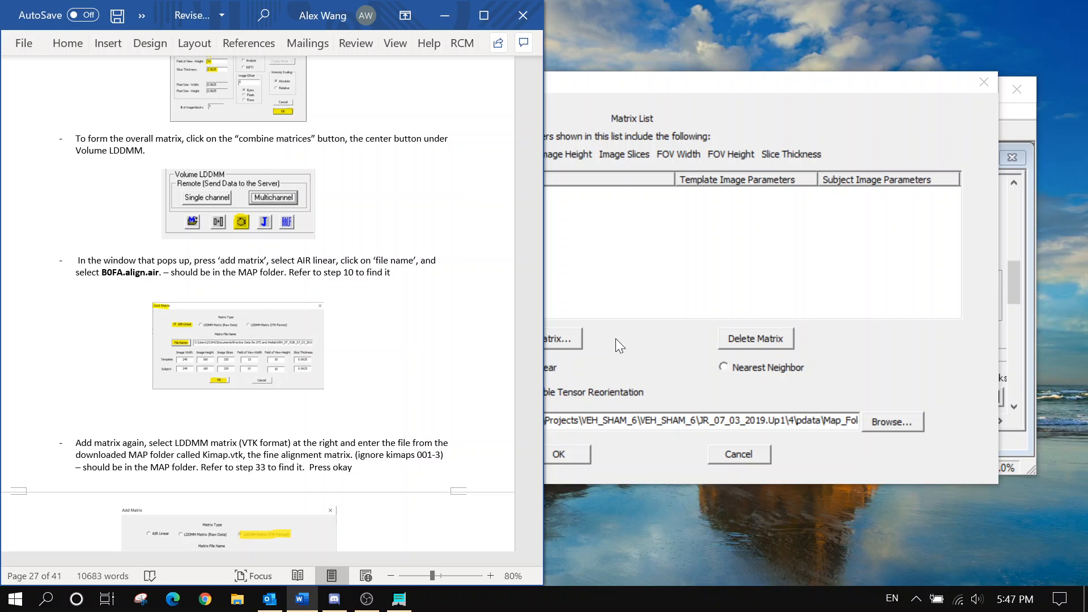
click(615, 338)
click(580, 338)
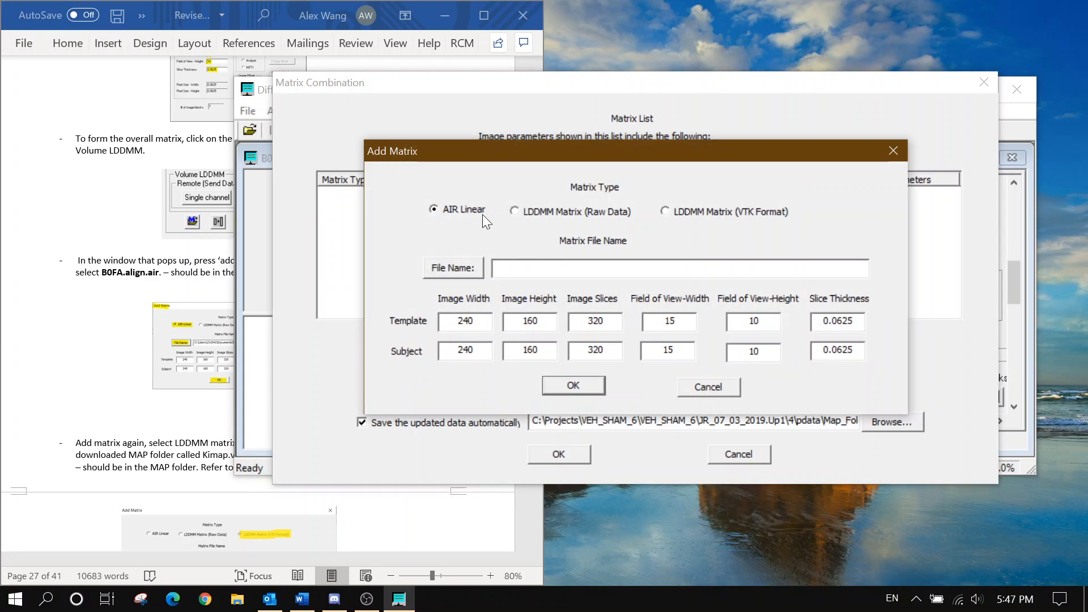
click(88, 333)
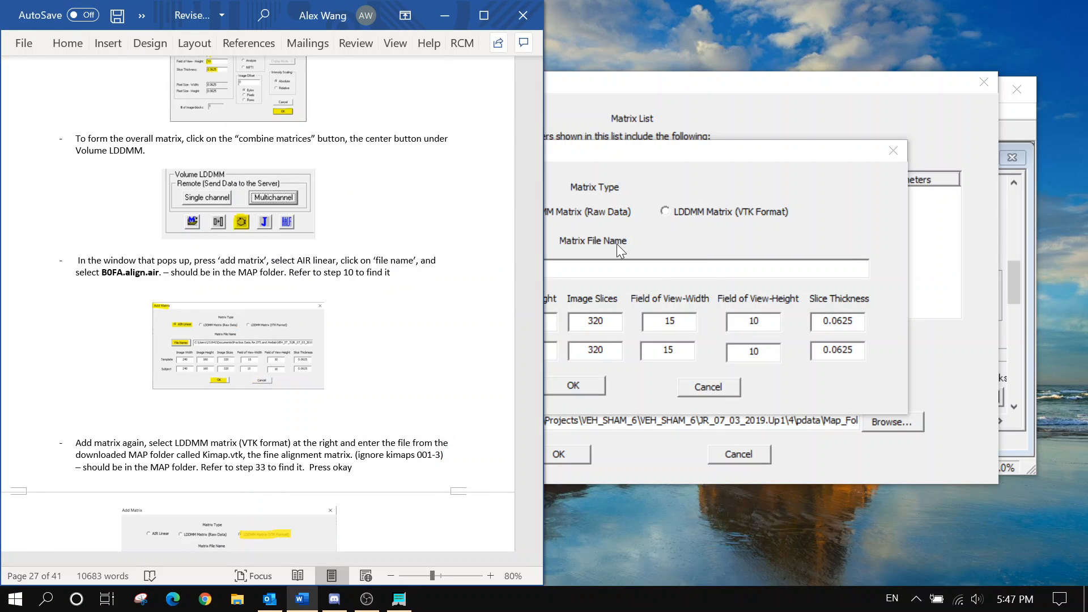
Load B0FA.align.air from Map_Folder as an AIR Linear matrix and add it to the list
click(617, 244)
click(456, 269)
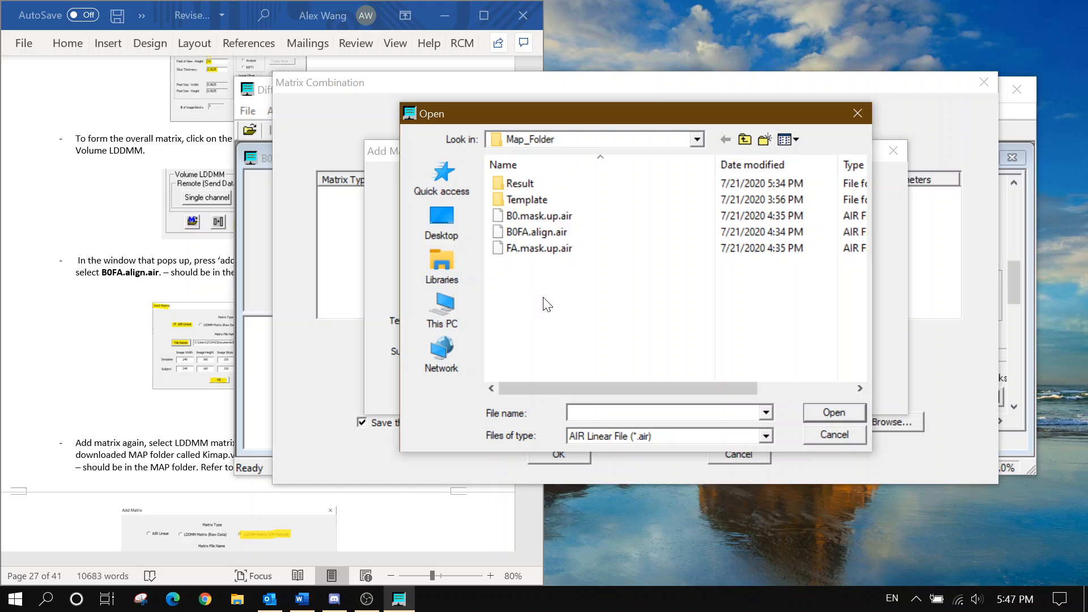
click(594, 231)
click(825, 416)
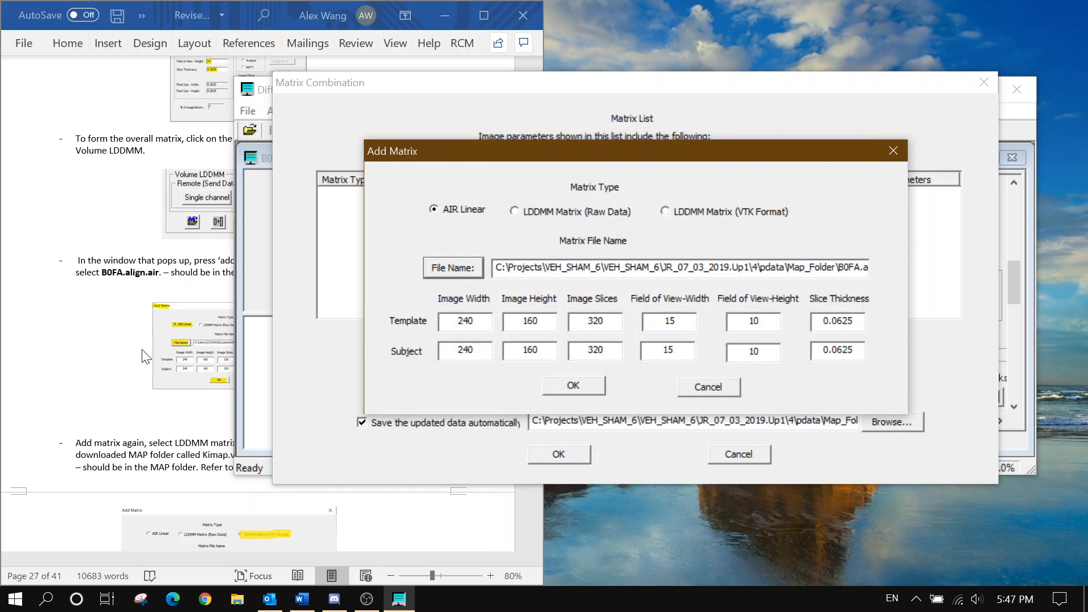
click(182, 353)
scroll(183, 352, down, 3)
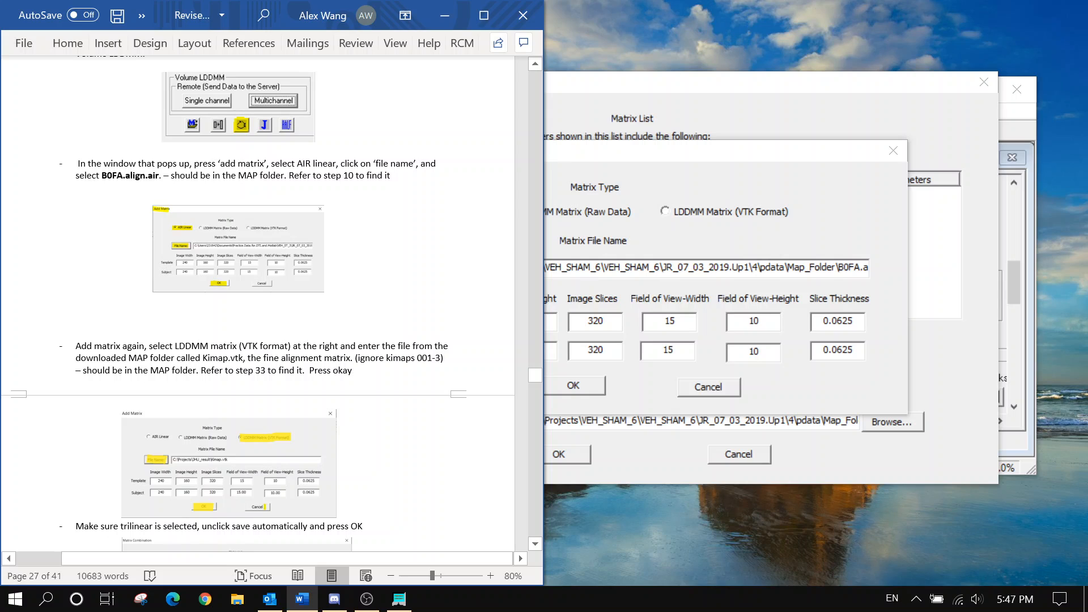
scroll(272, 304, down, 1)
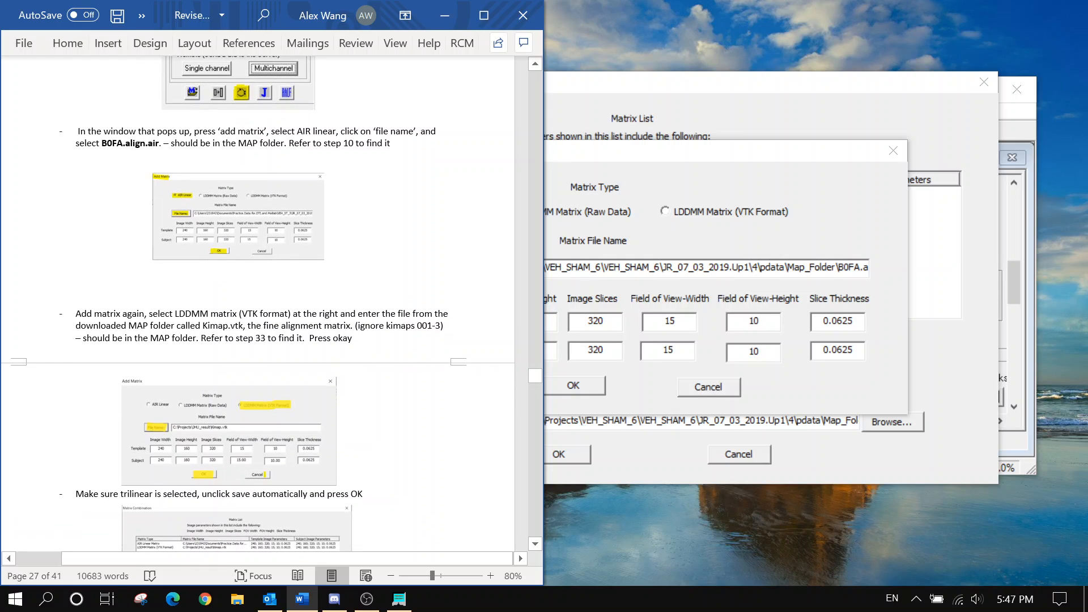
click(693, 223)
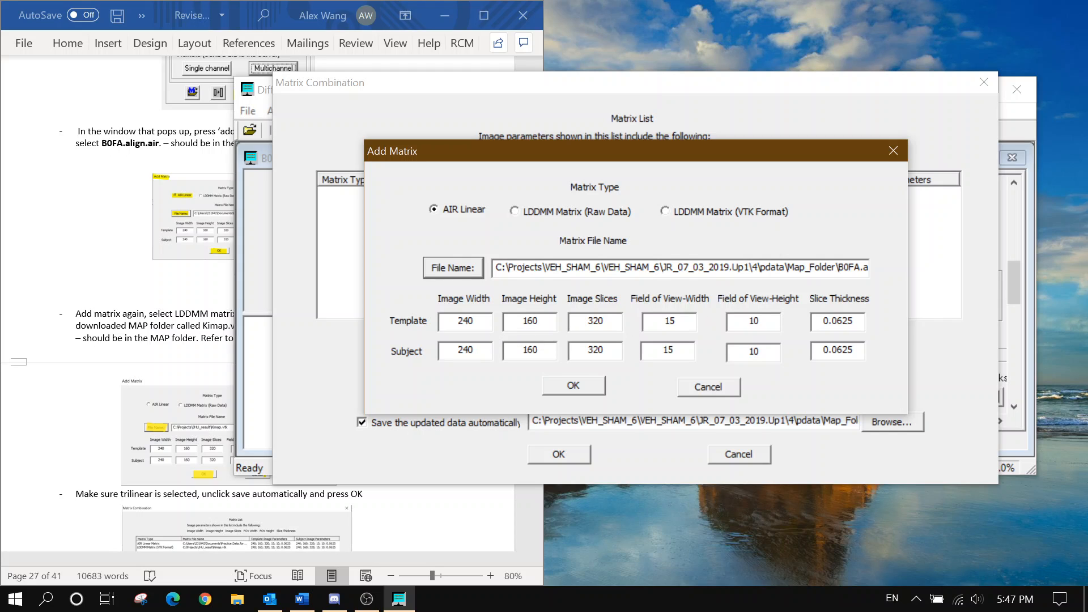
click(572, 377)
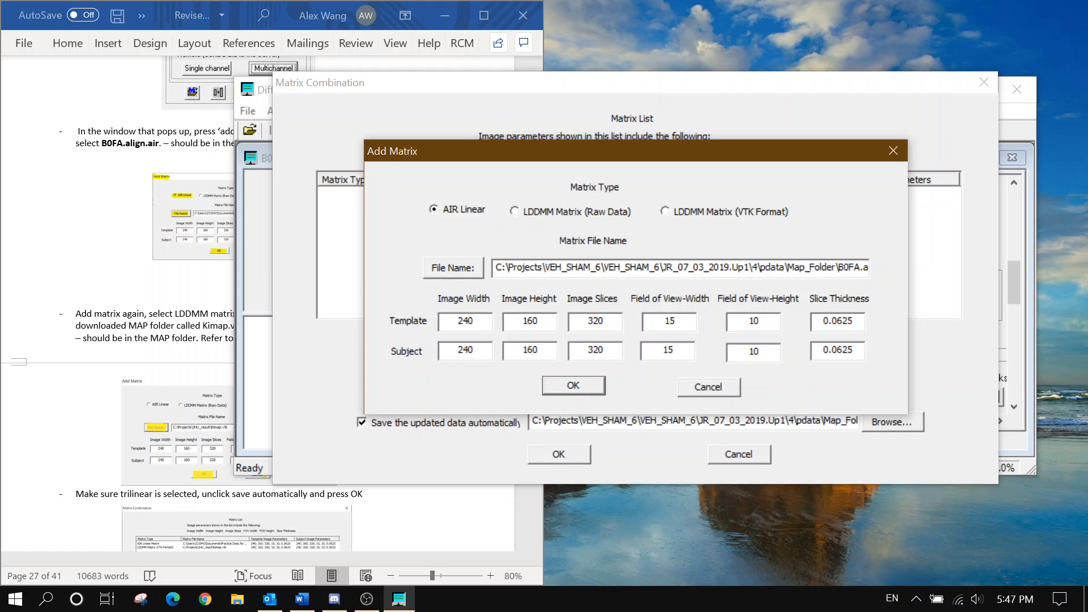
click(565, 375)
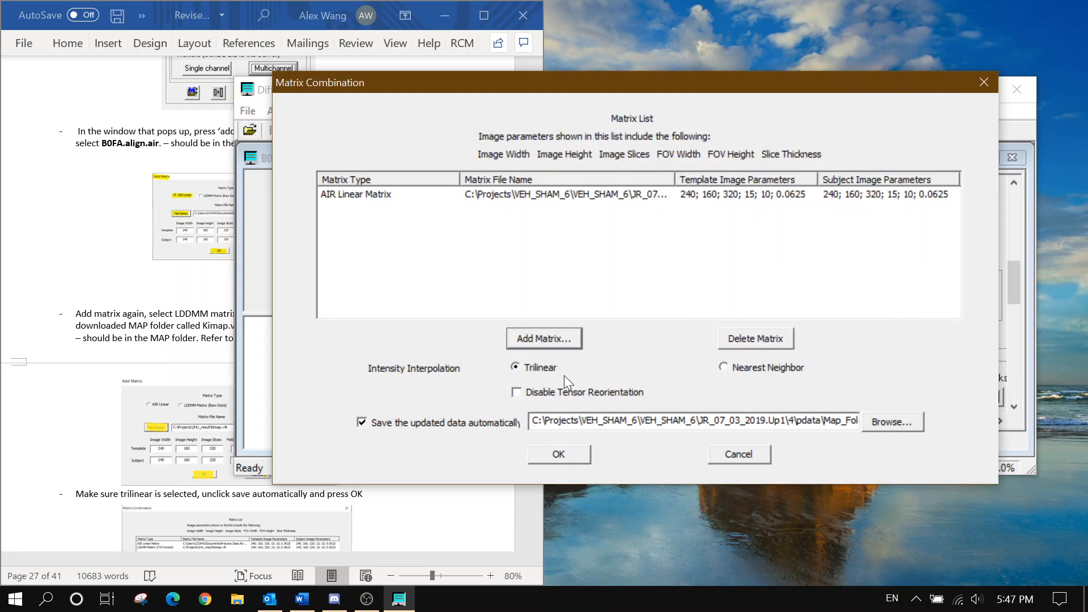
Start a second matrix as LDDMM Matrix (VTK Format) and browse into the Result subfolder
click(563, 340)
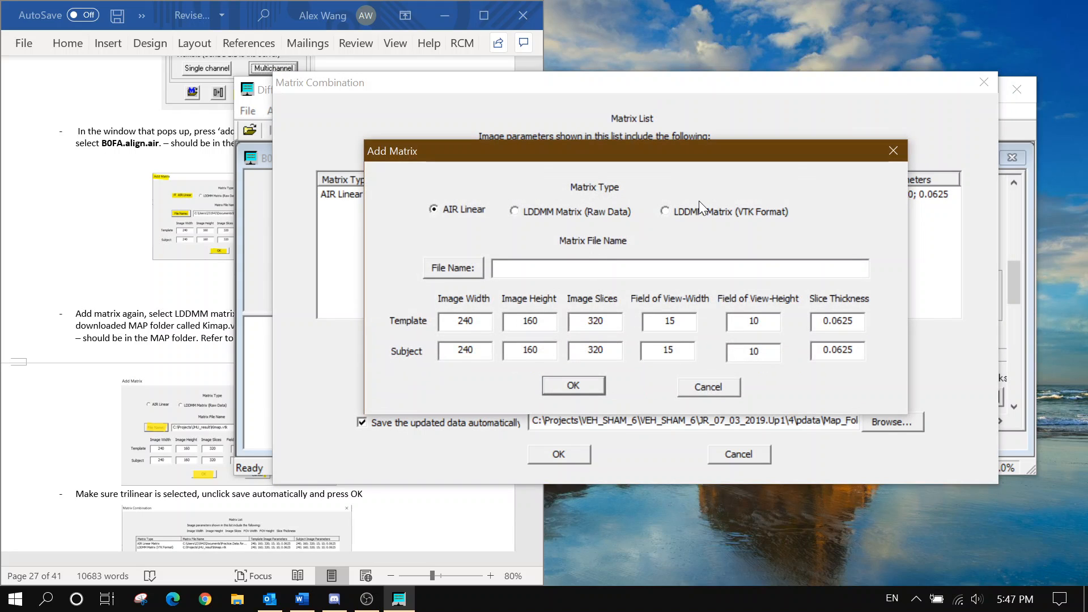
click(702, 210)
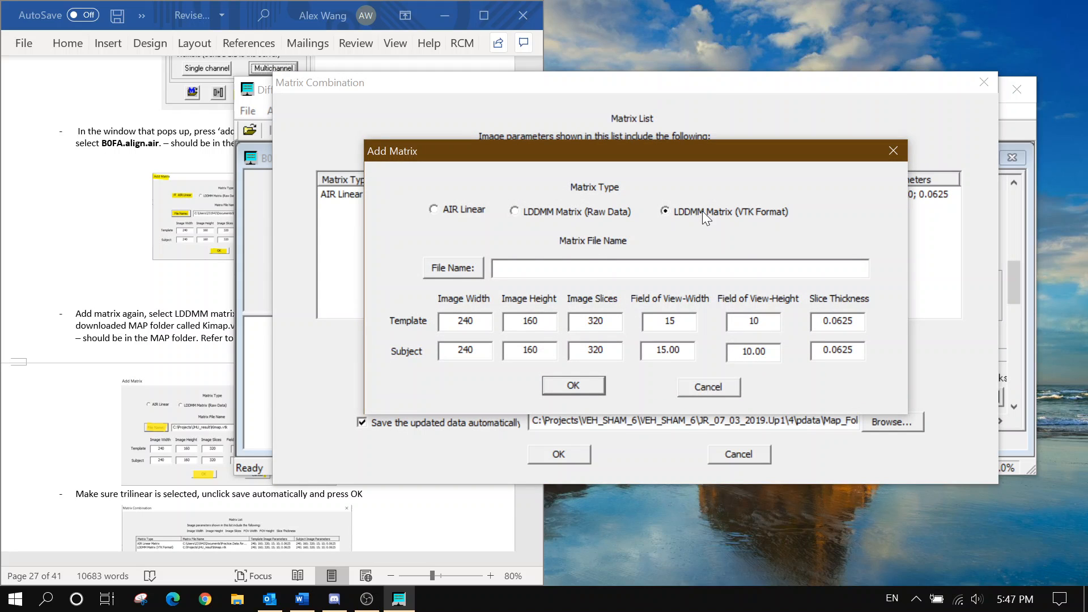
click(463, 270)
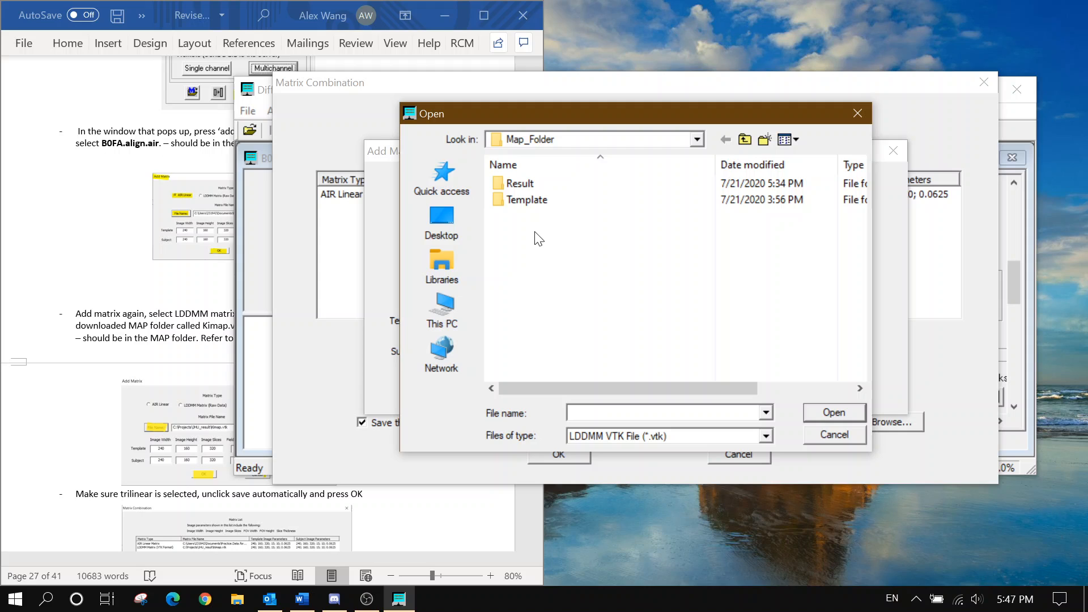
double_click(543, 184)
double_click(542, 185)
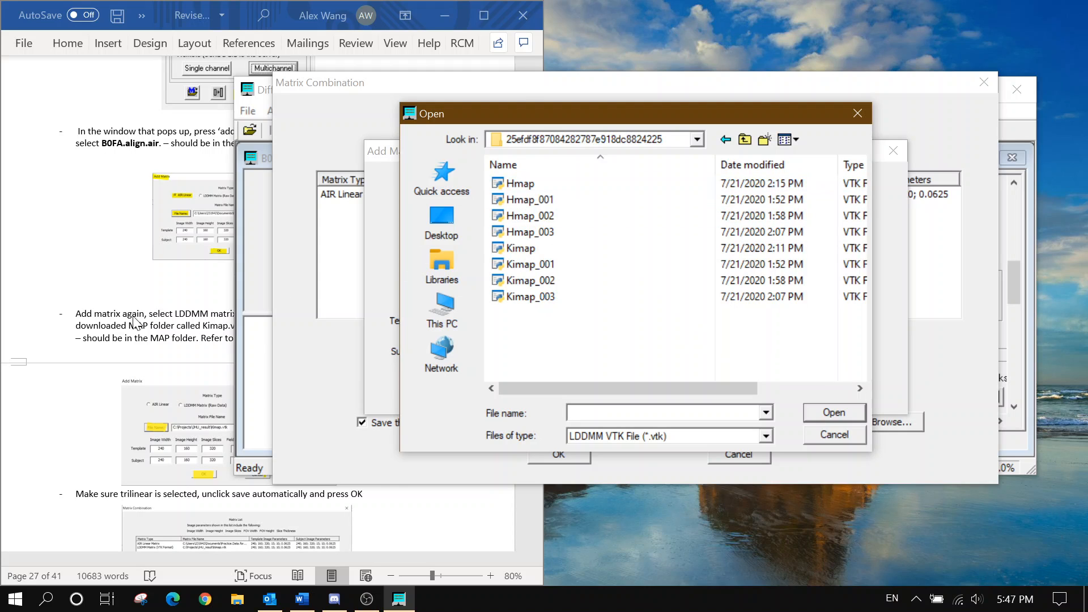
Select the Kimap file and confirm it as the second matrix
click(83, 348)
scroll(84, 348, down, 1)
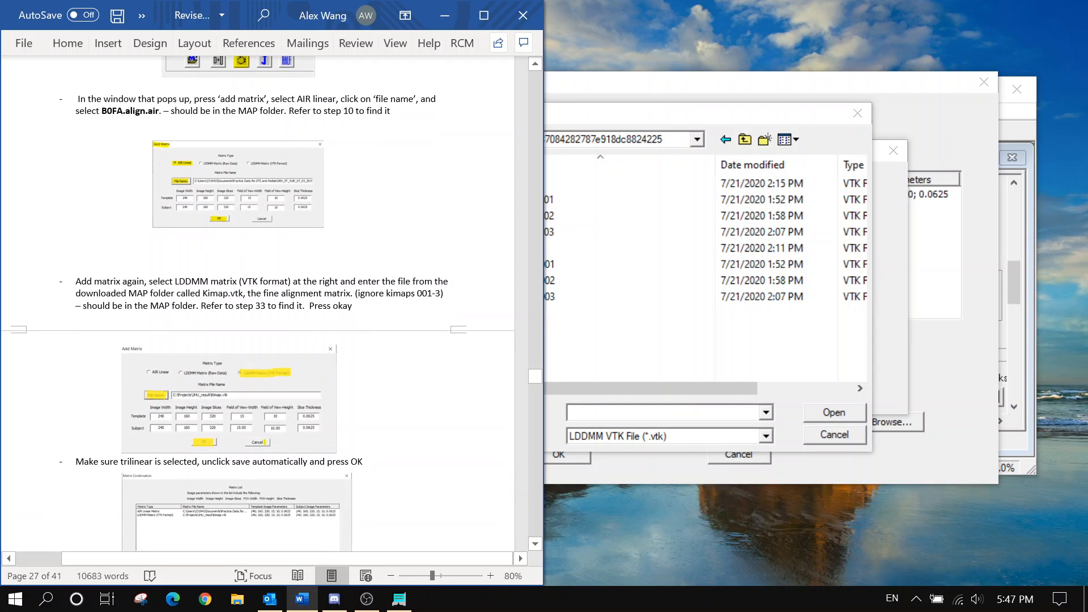
double_click(204, 292)
click(637, 345)
click(595, 248)
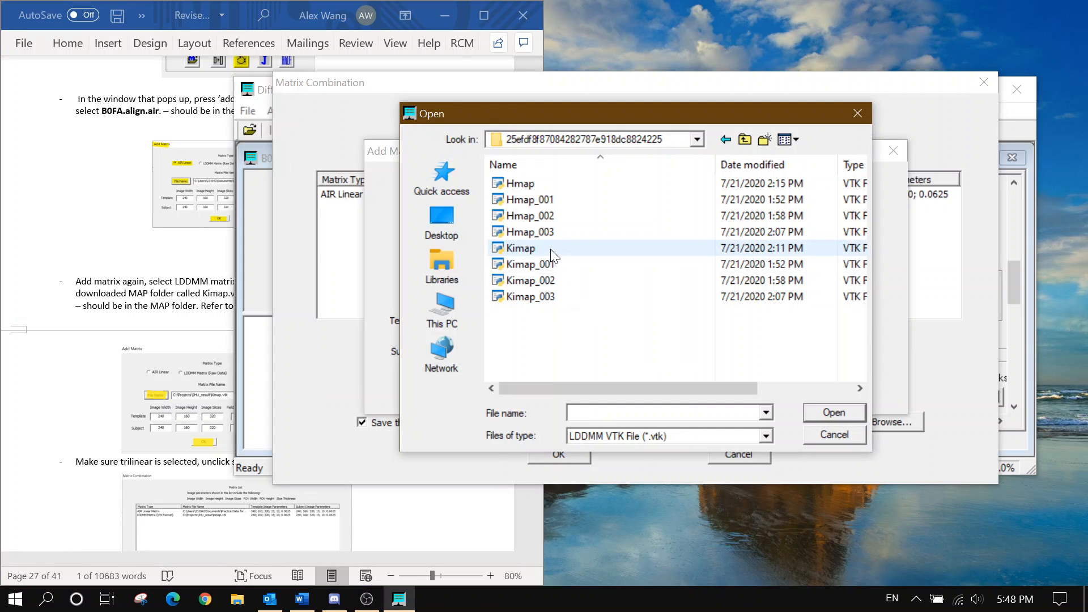
click(826, 409)
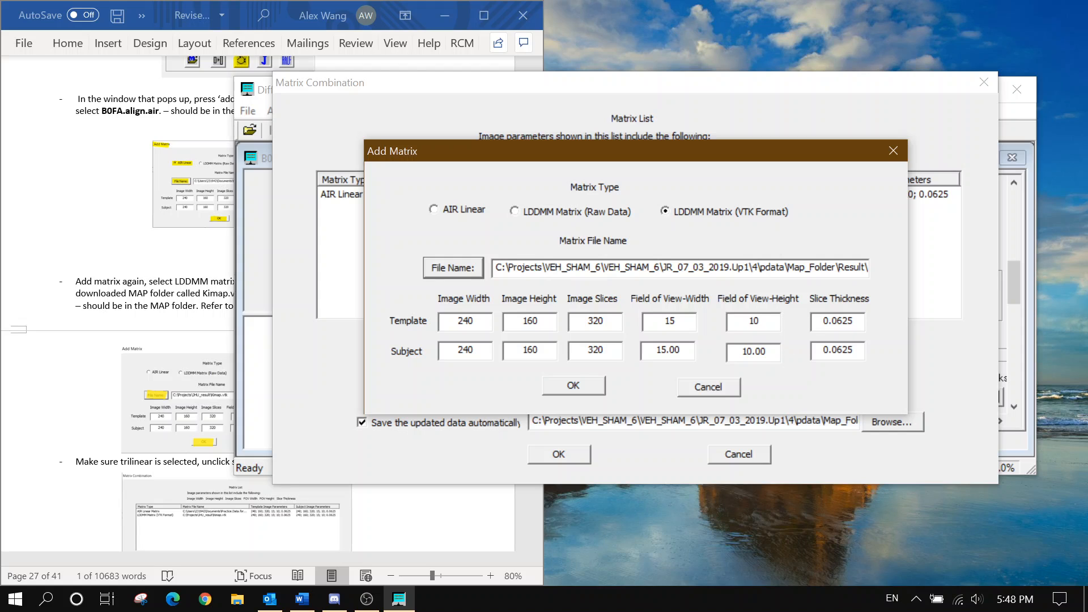
click(582, 382)
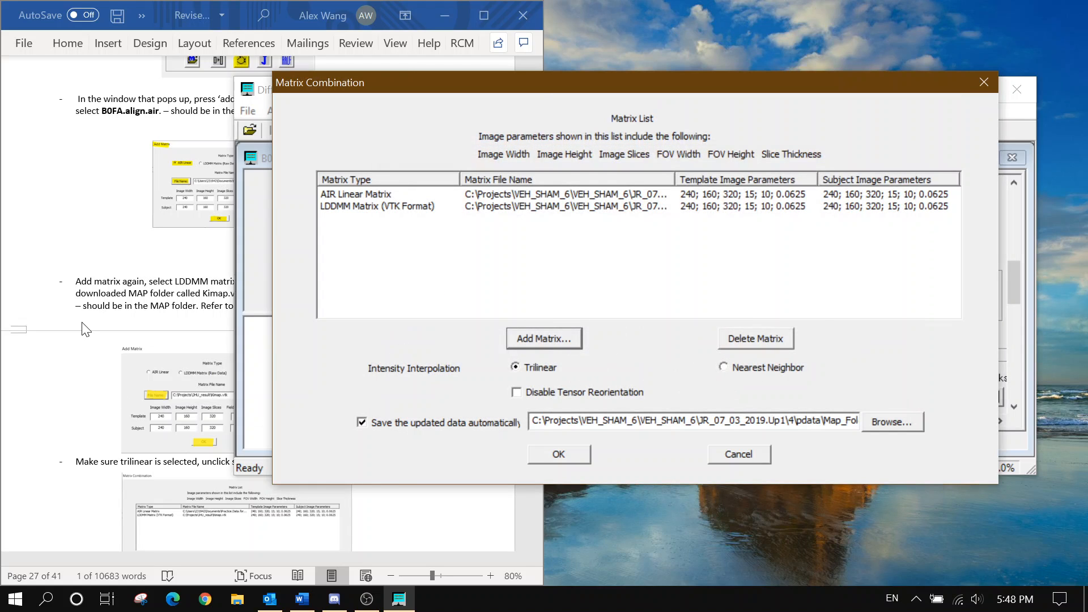
click(150, 291)
Turn off automatic saving of updated data and run the matrix combination
scroll(150, 291, down, 4)
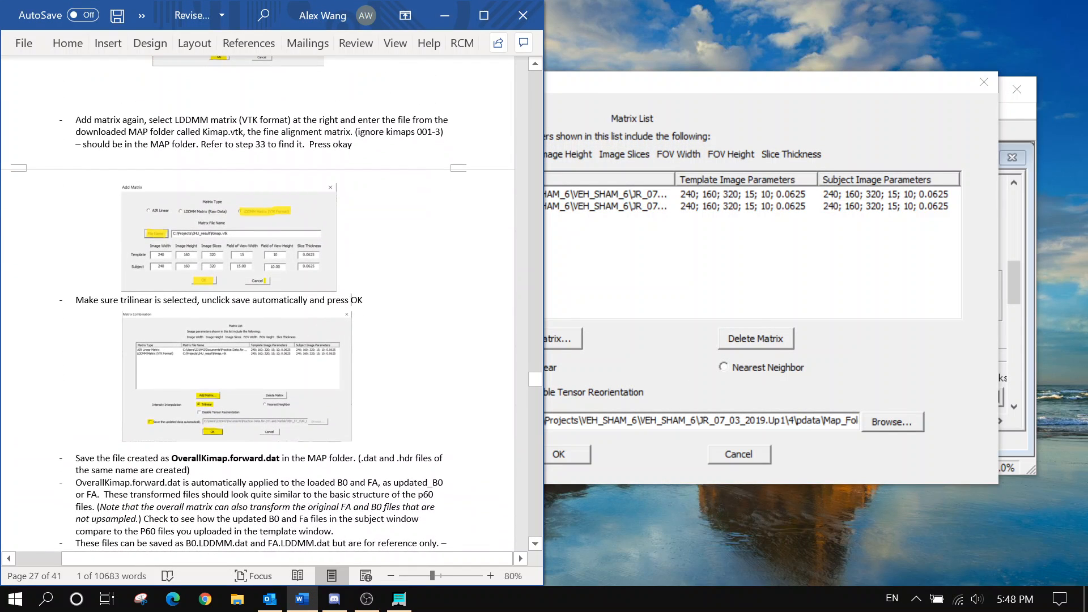
click(349, 299)
click(616, 347)
click(212, 376)
click(695, 386)
click(443, 423)
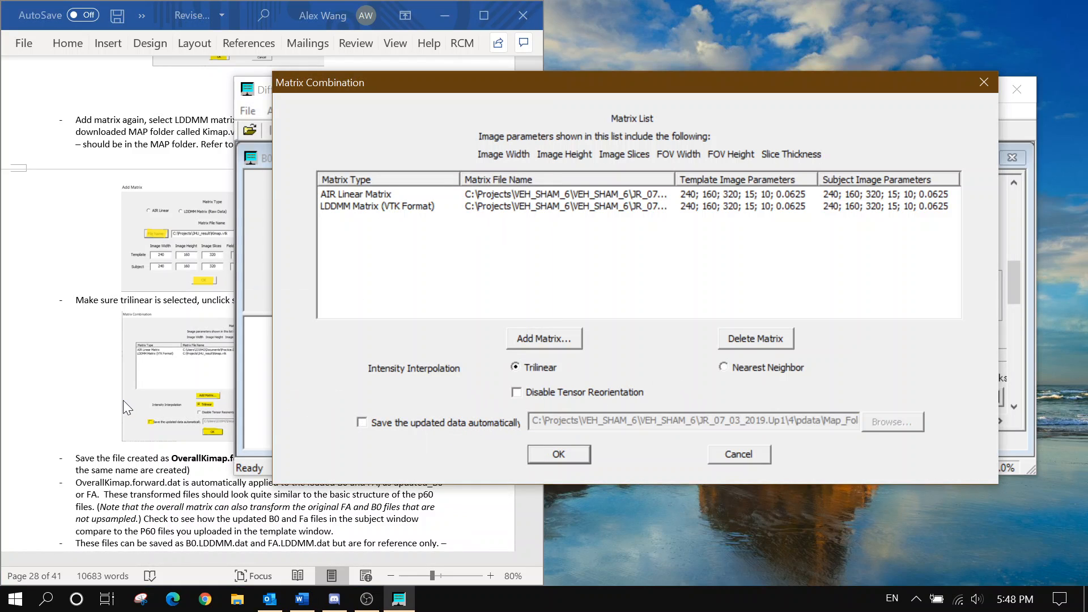
scroll(397, 509, down, 3)
click(583, 450)
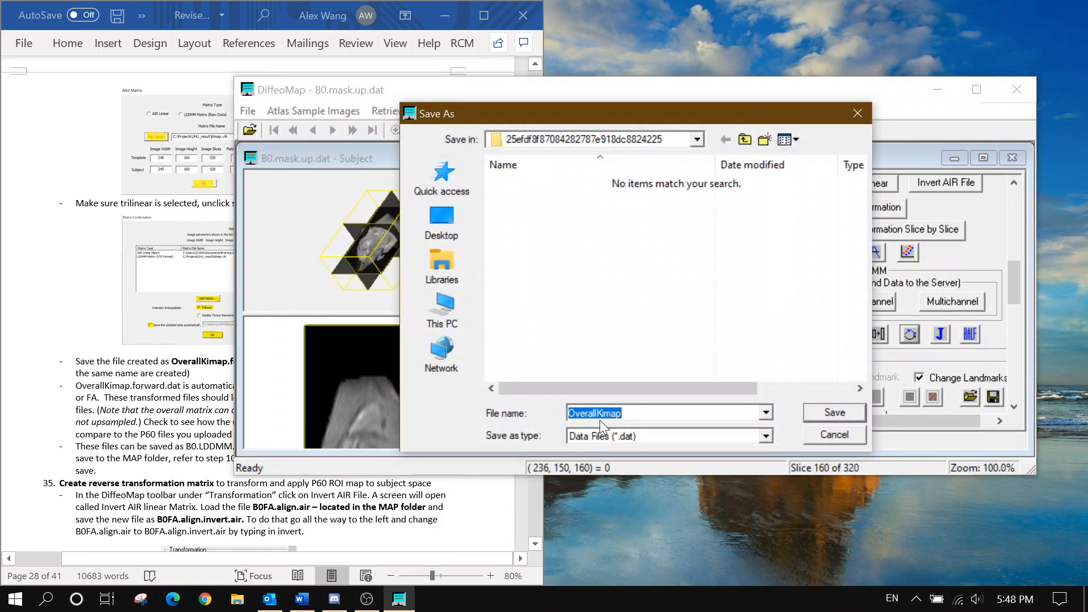
Save the combined matrix in Map_Folder as OverallKimap.forward
click(590, 140)
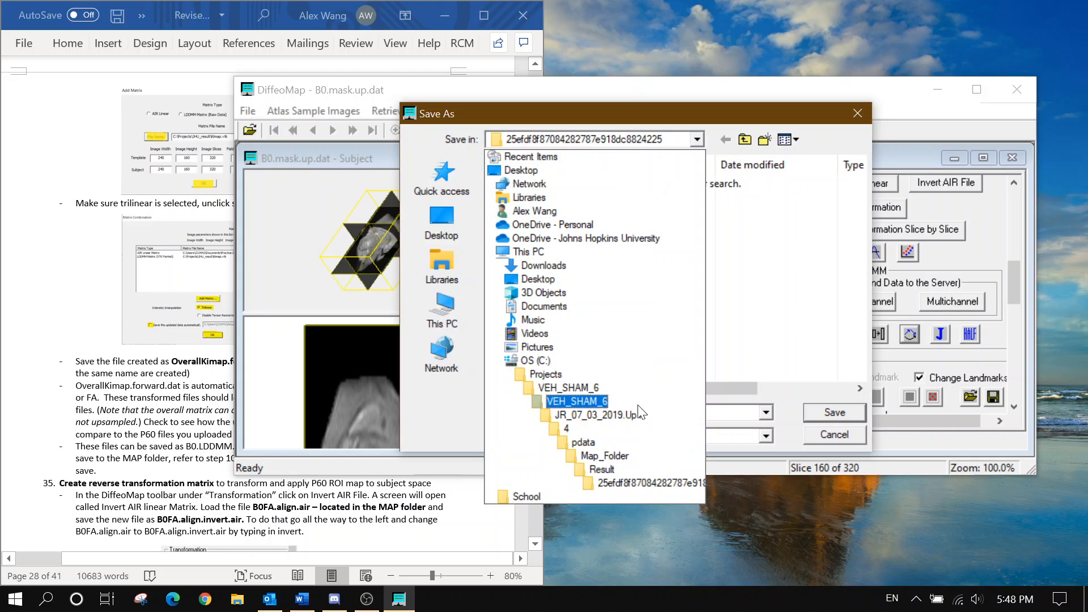
click(627, 462)
click(144, 367)
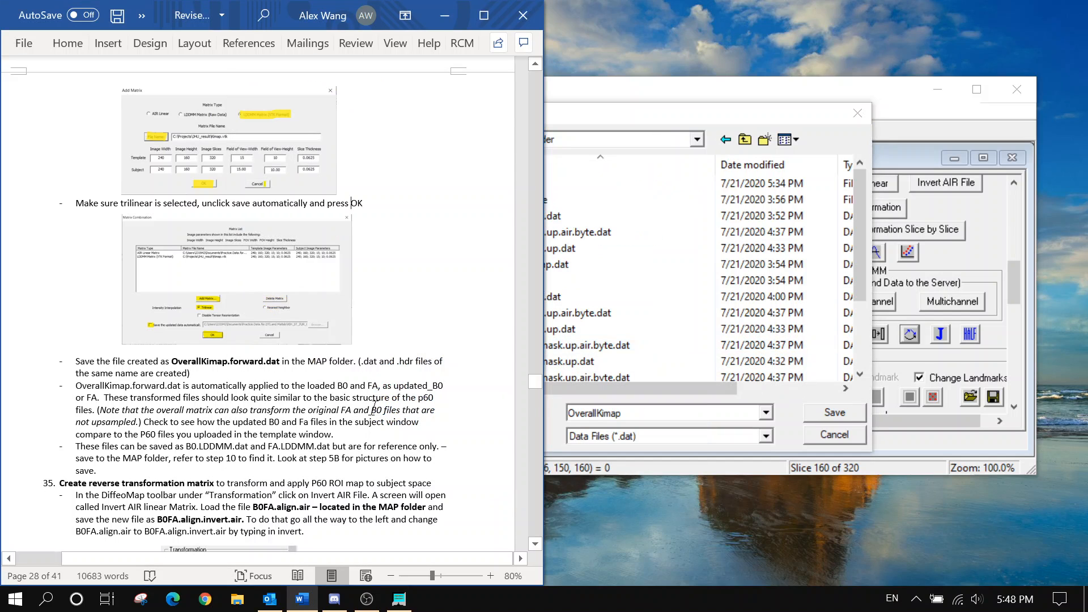
click(637, 413)
click(638, 413)
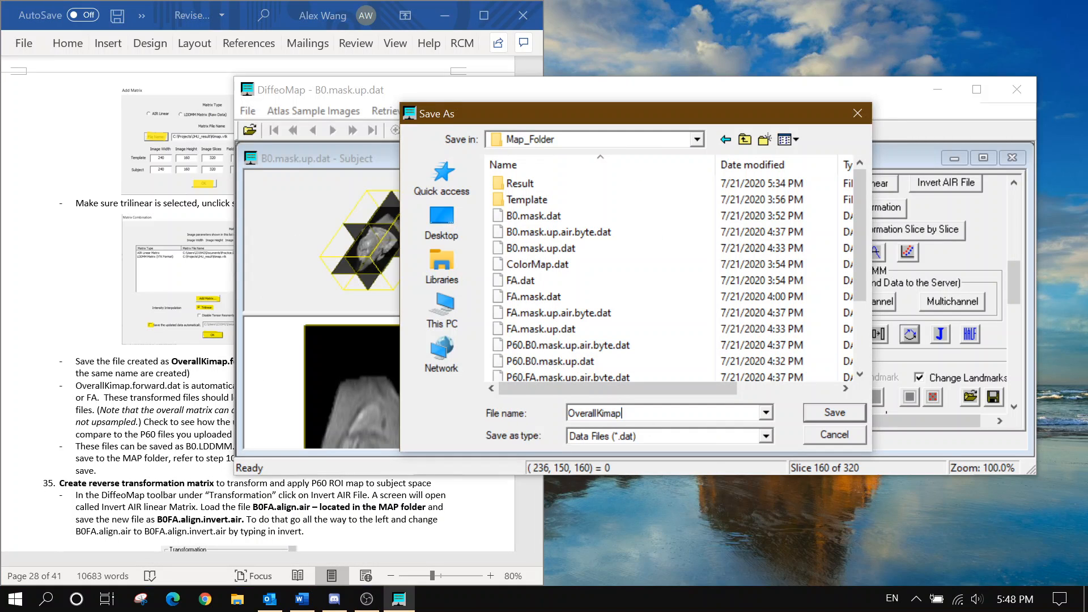
text(.forward)
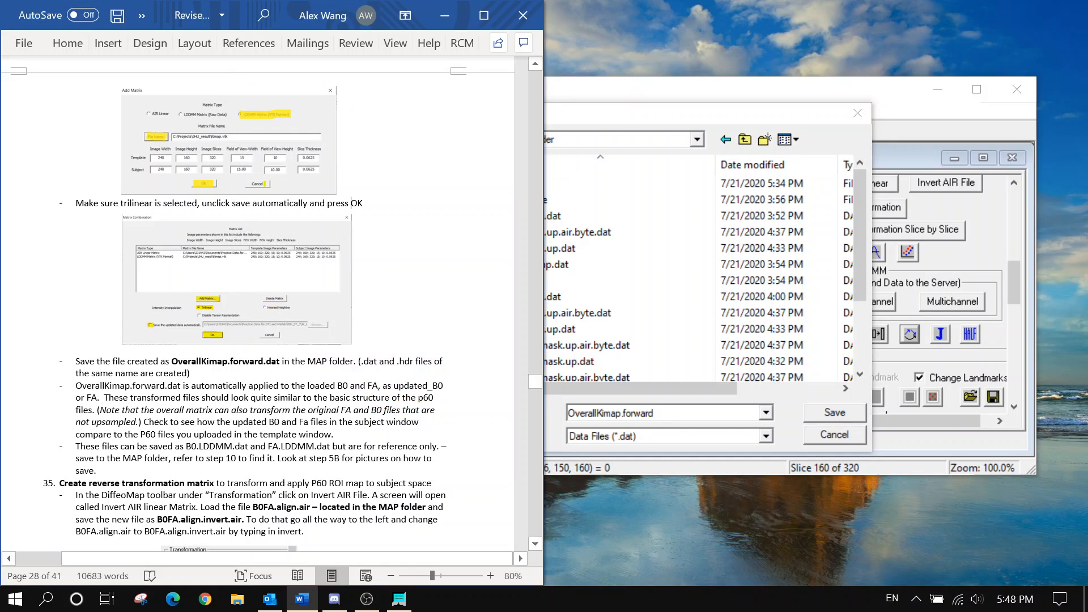
click(809, 413)
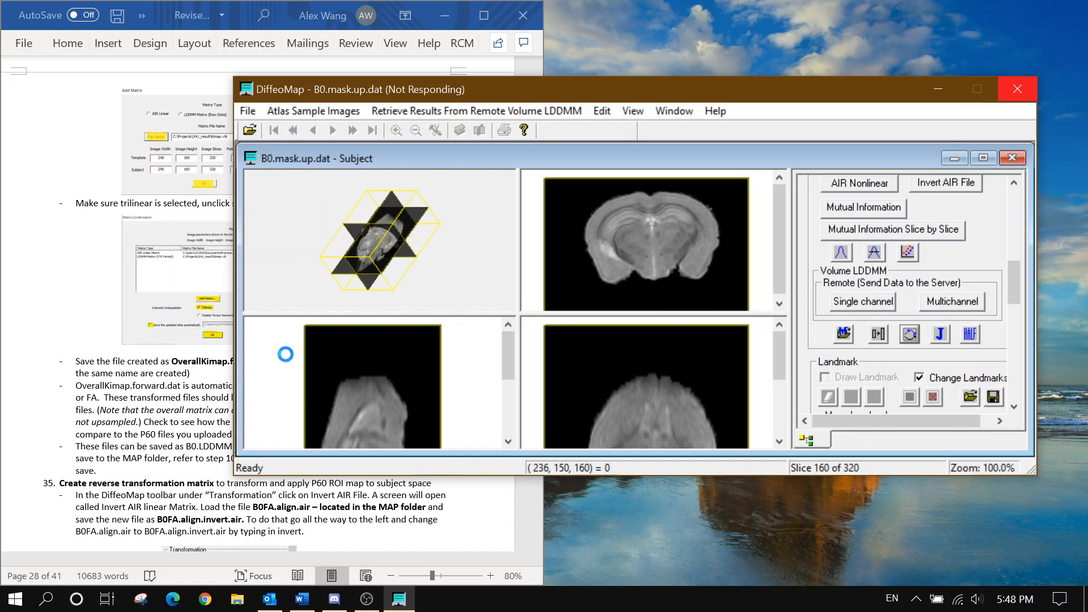
Choose Updated_B0.mask.up.dat from the image dropdown to display it in the subject views
click(215, 378)
scroll(216, 378, down, 1)
scroll(216, 378, down, 2)
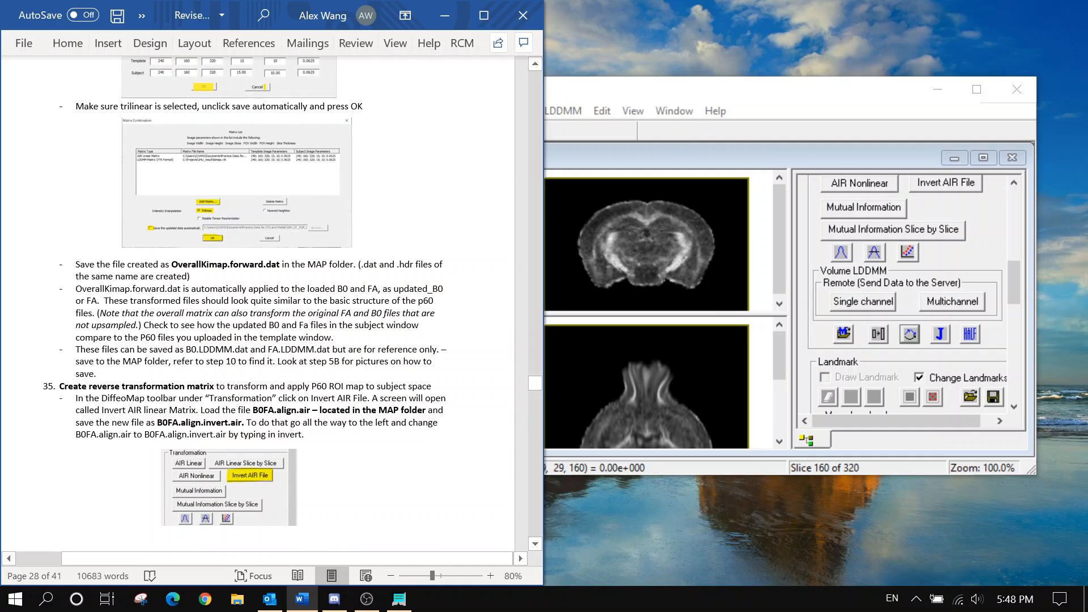
scroll(258, 302, down, 1)
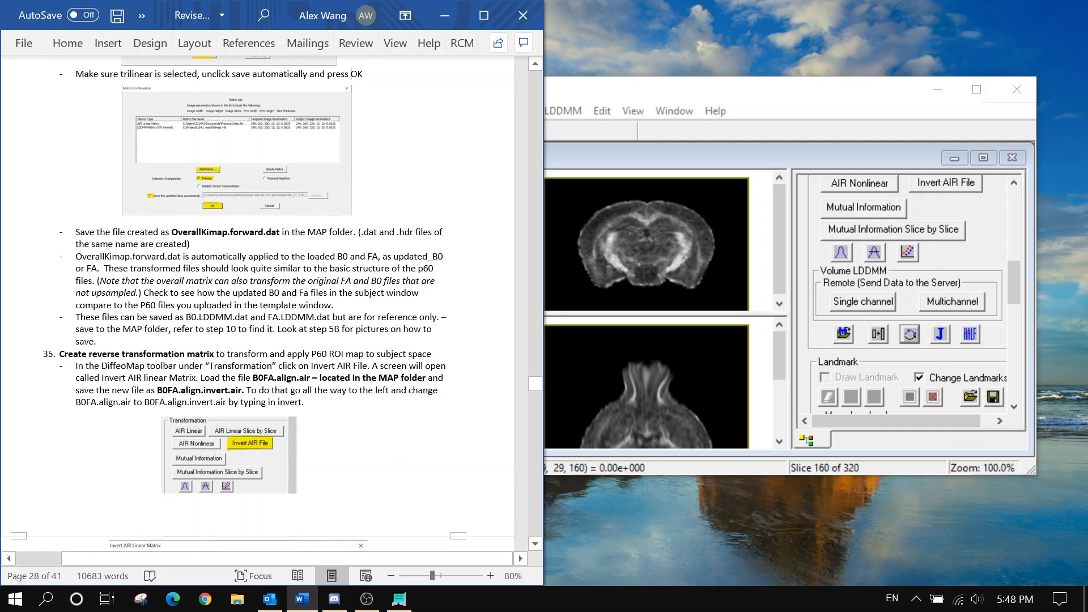
scroll(259, 304, up, 1)
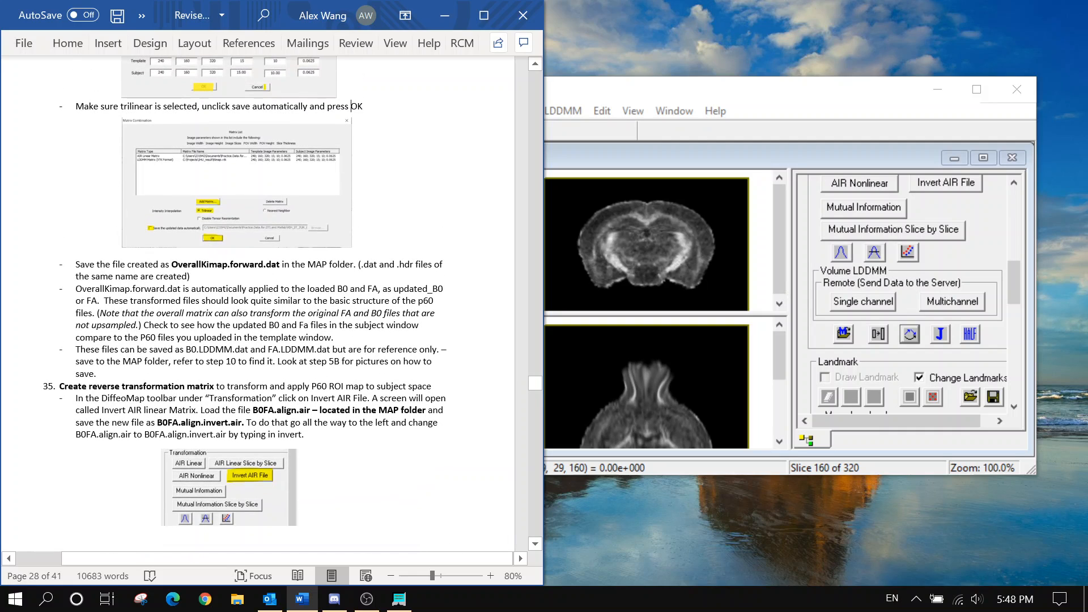
drag(99, 373, 76, 349)
click(134, 375)
scroll(1011, 253, up, 5)
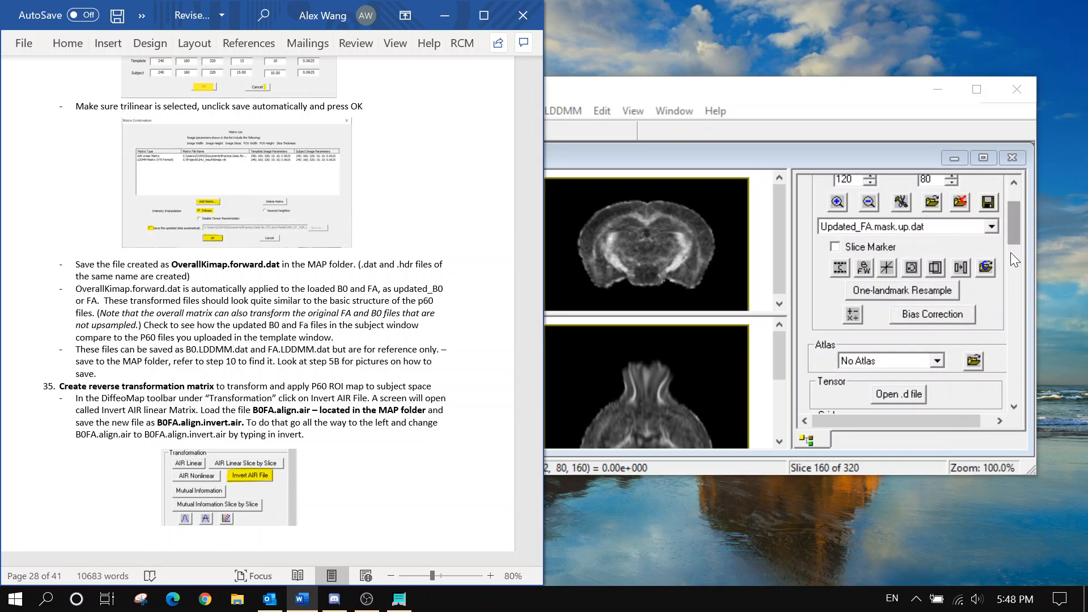
click(990, 291)
click(937, 332)
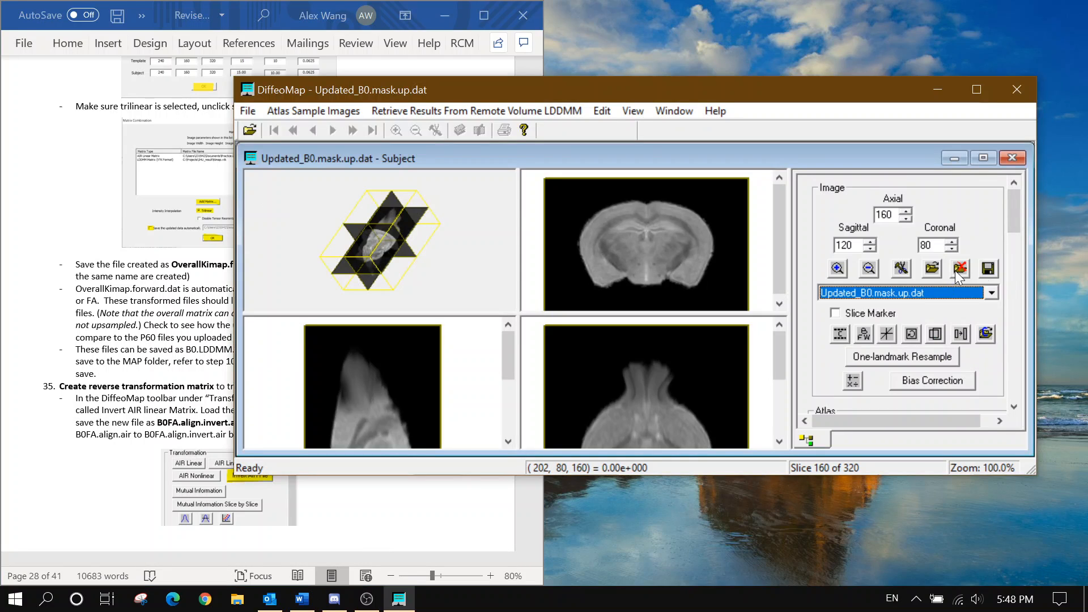
Save Updated_B0.mask.up.dat to Map_Folder as B0.LDDMM, pasting the name from the notes
click(987, 272)
click(422, 201)
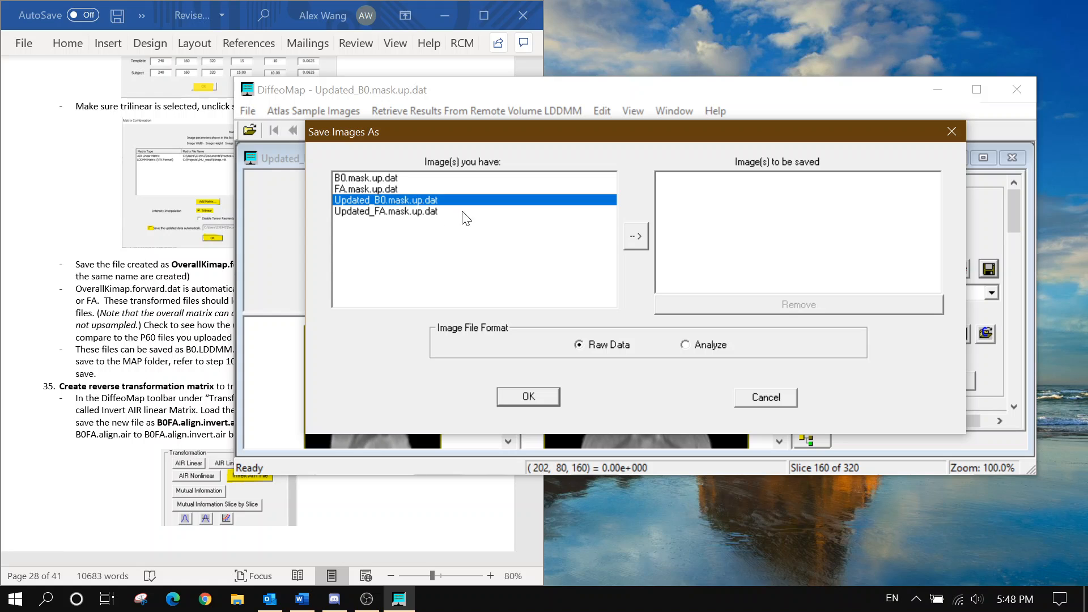
click(635, 240)
click(545, 400)
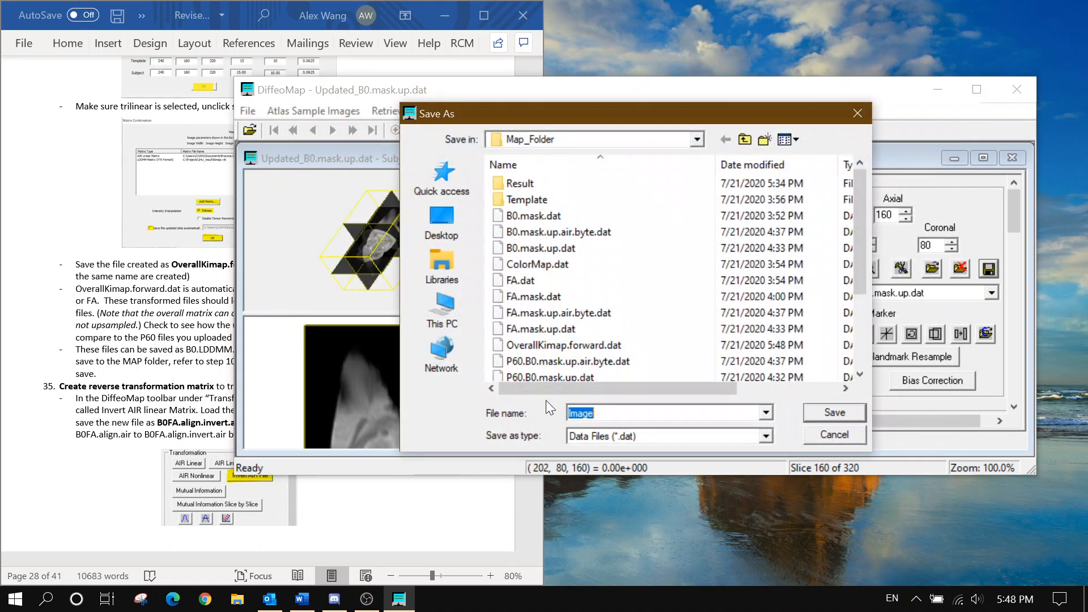
click(176, 387)
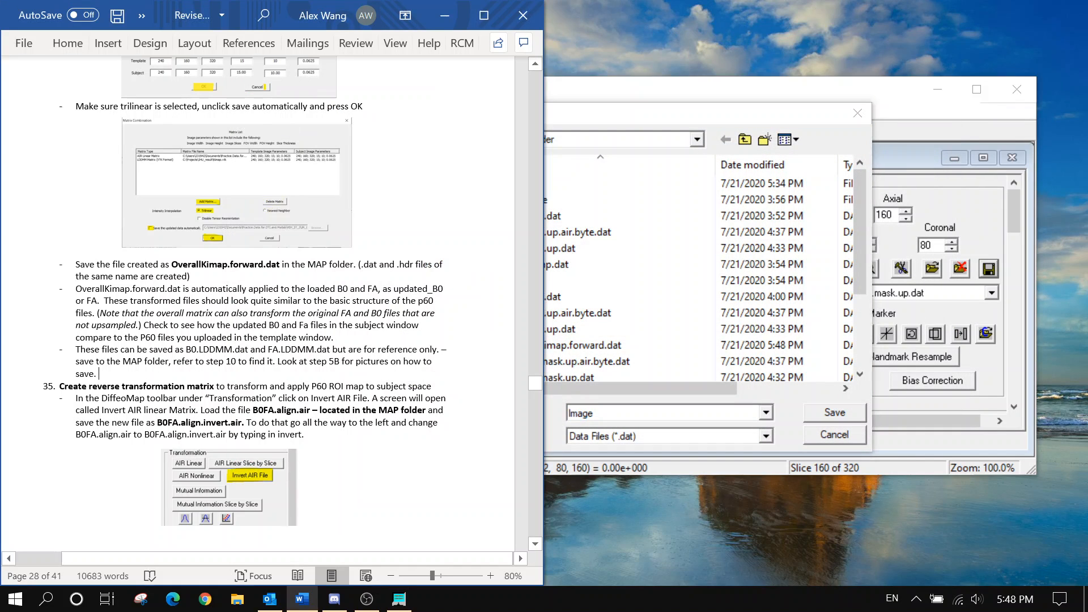
drag(186, 349, 232, 349)
right_click(220, 353)
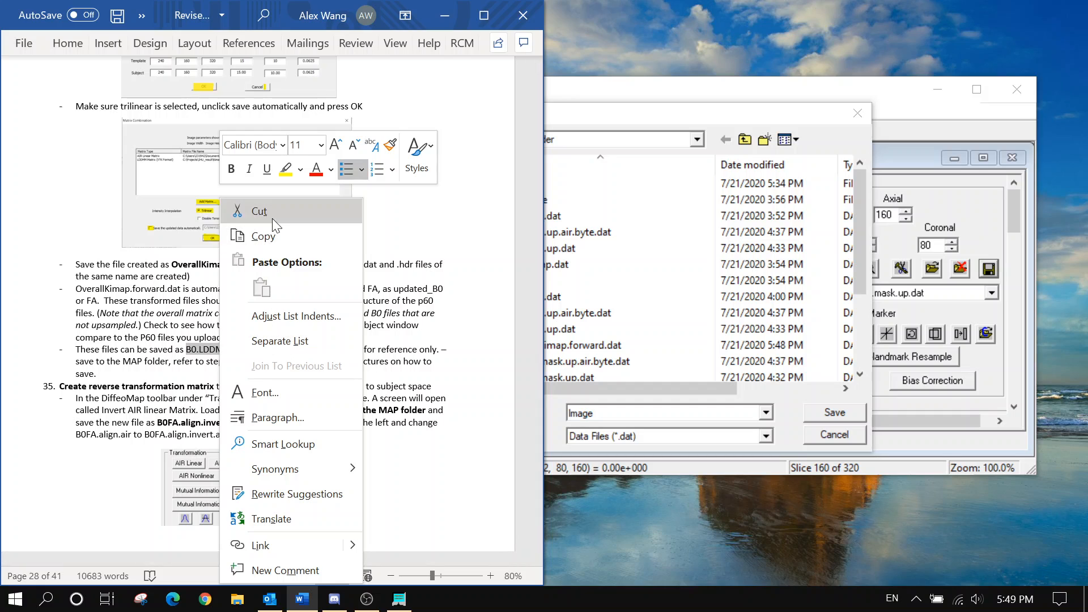
click(273, 235)
click(597, 409)
right_click(599, 409)
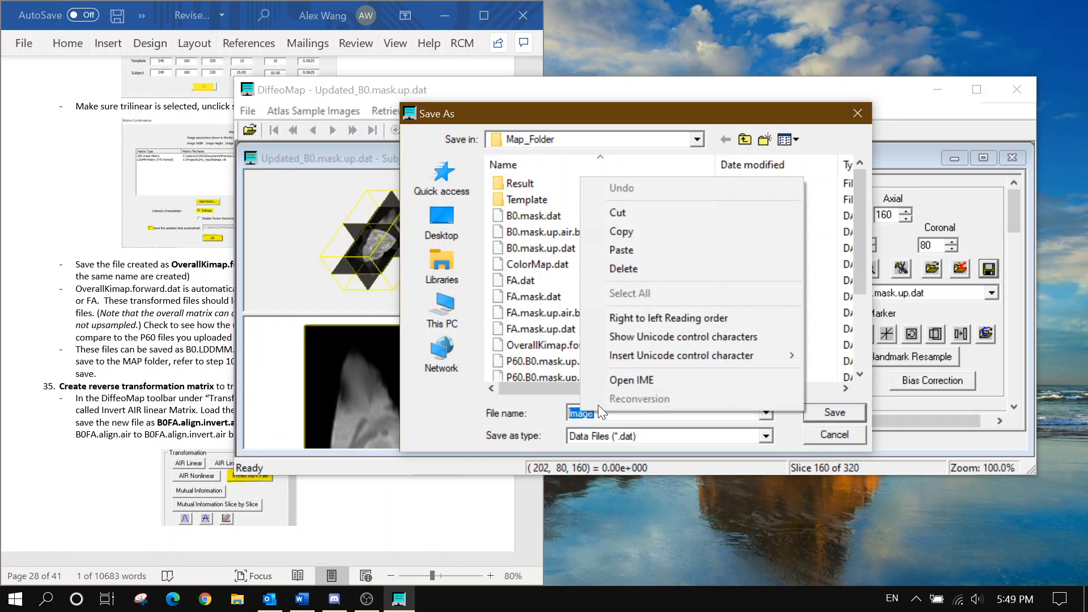
click(649, 248)
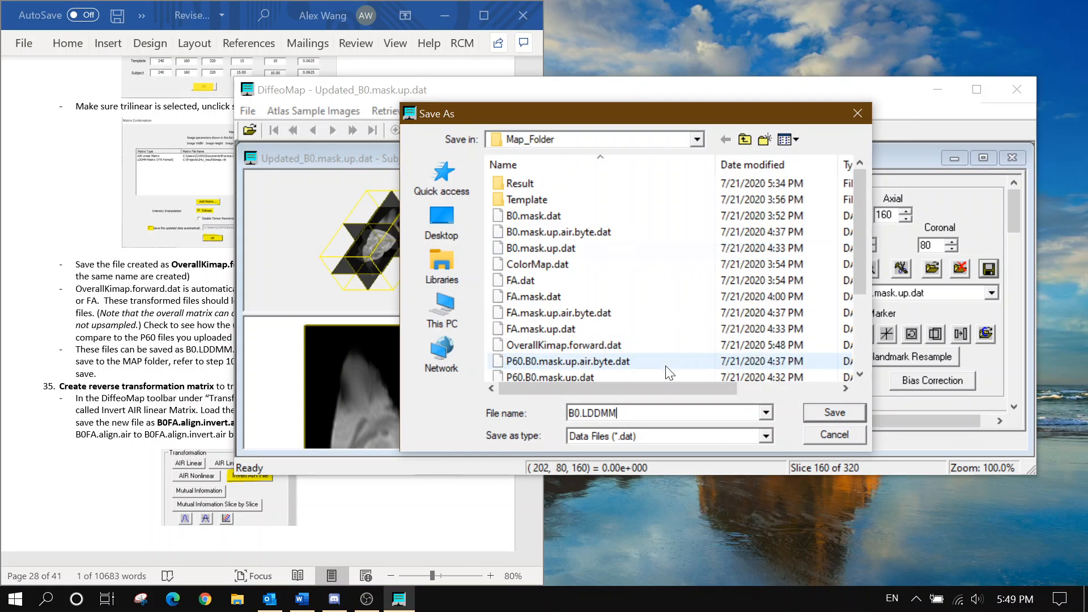
click(813, 416)
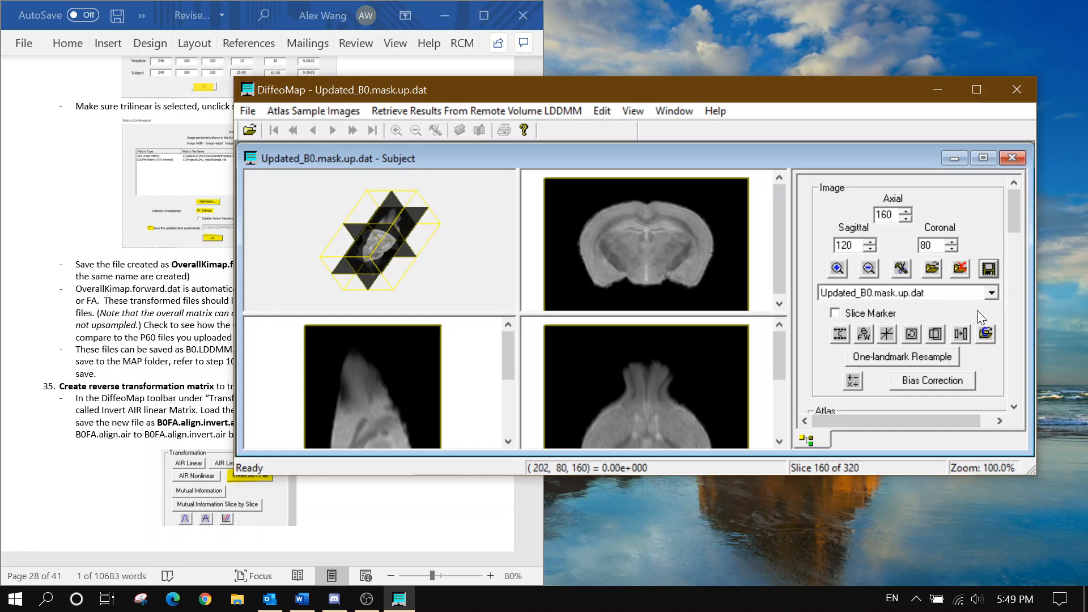
Switch to Updated_FA.mask.up.dat and save it to Map_Folder as FA.LDDMM
click(977, 294)
click(958, 332)
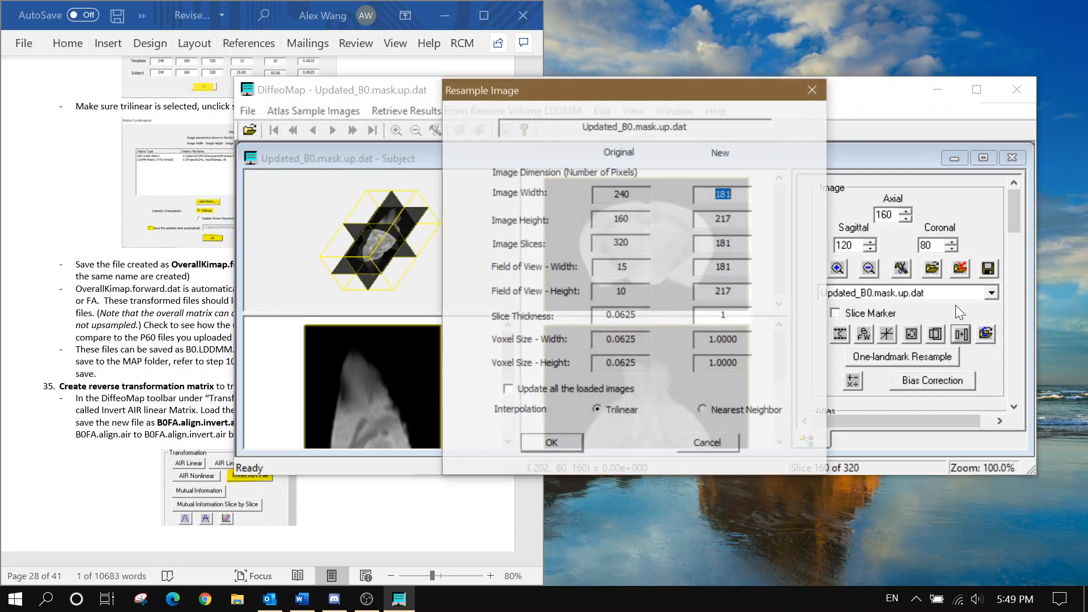
key(Return)
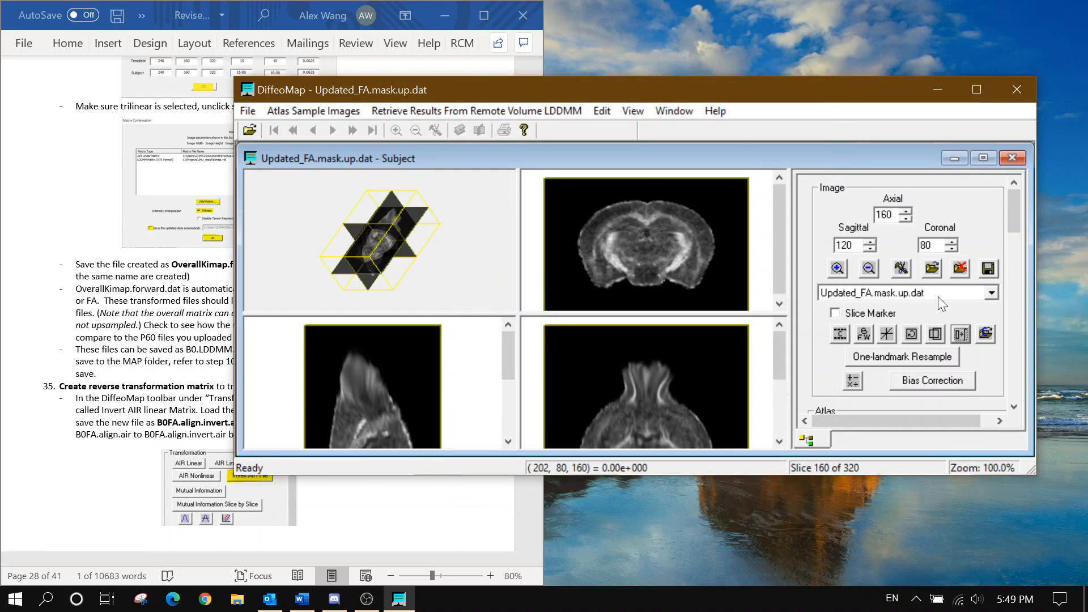
click(987, 269)
click(450, 211)
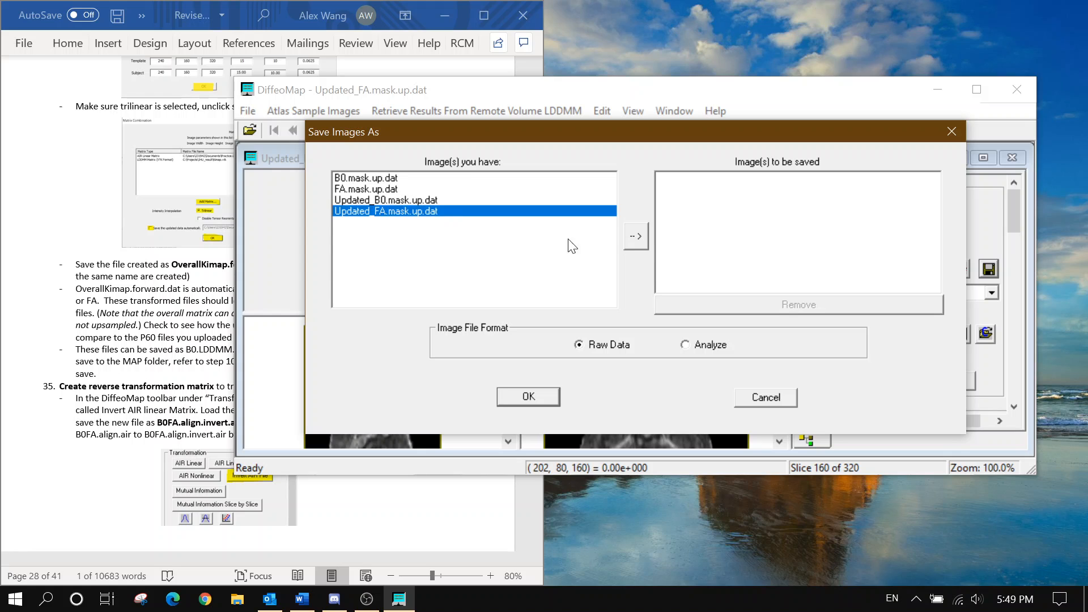
click(637, 238)
click(545, 397)
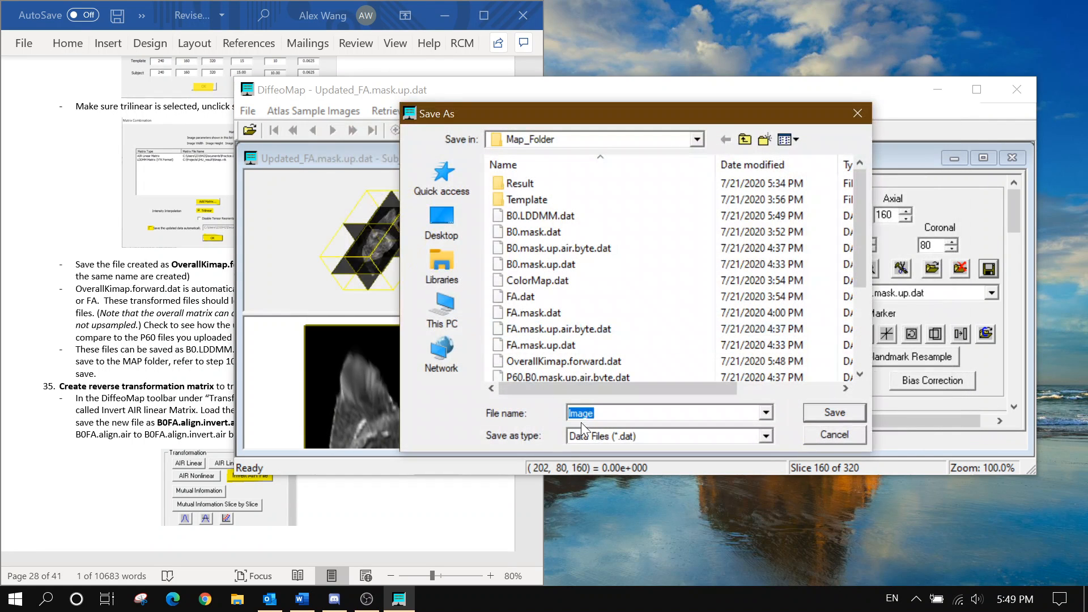
click(208, 372)
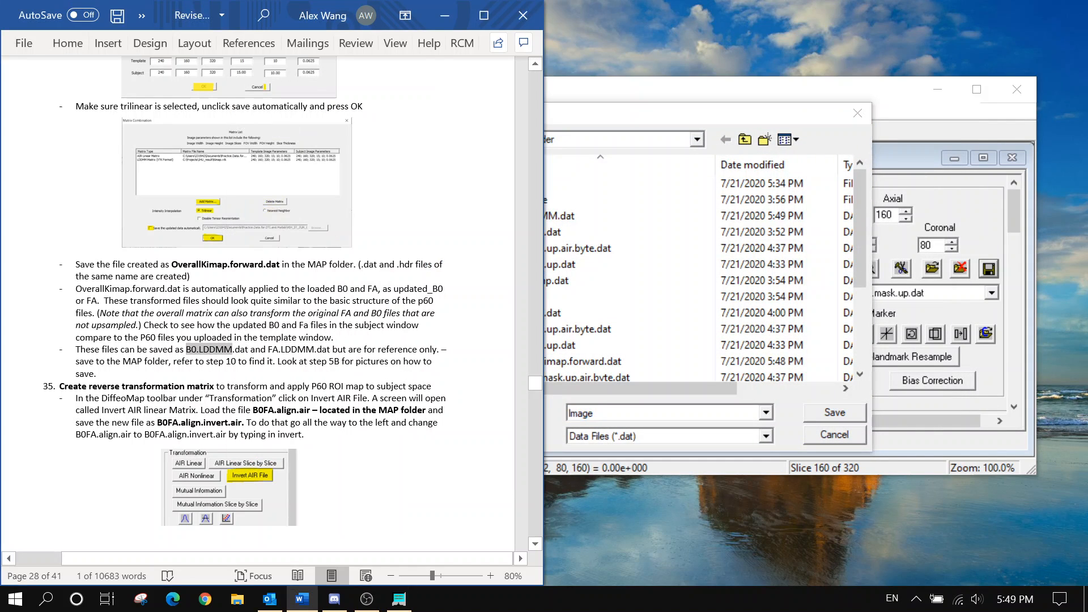
click(624, 423)
text(FA.LL)
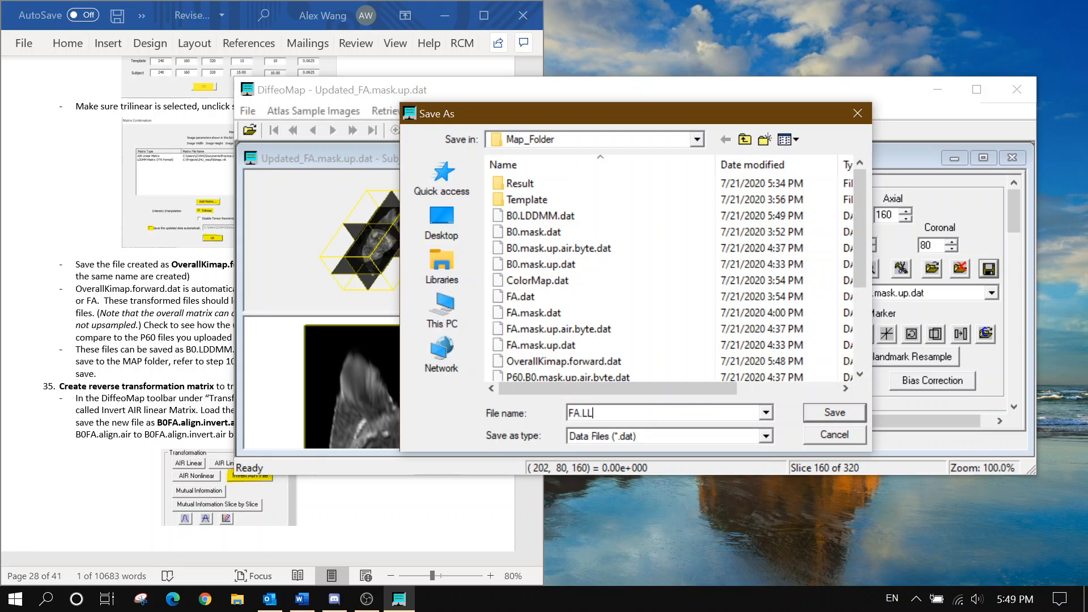
text(DDMM)
click(829, 415)
click(212, 340)
scroll(213, 340, down, 3)
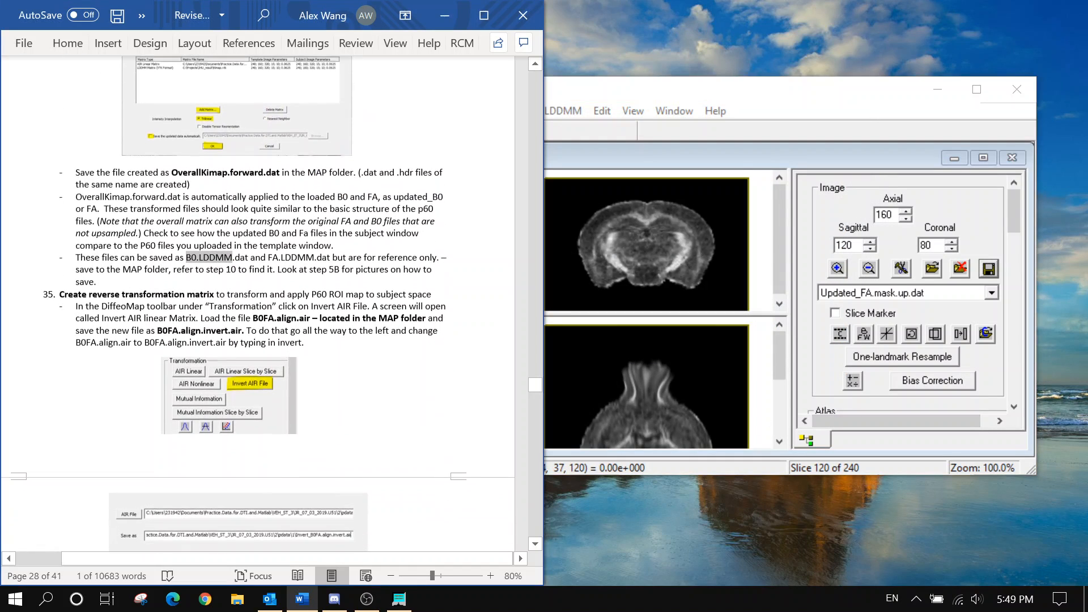
scroll(180, 236, down, 2)
click(180, 236)
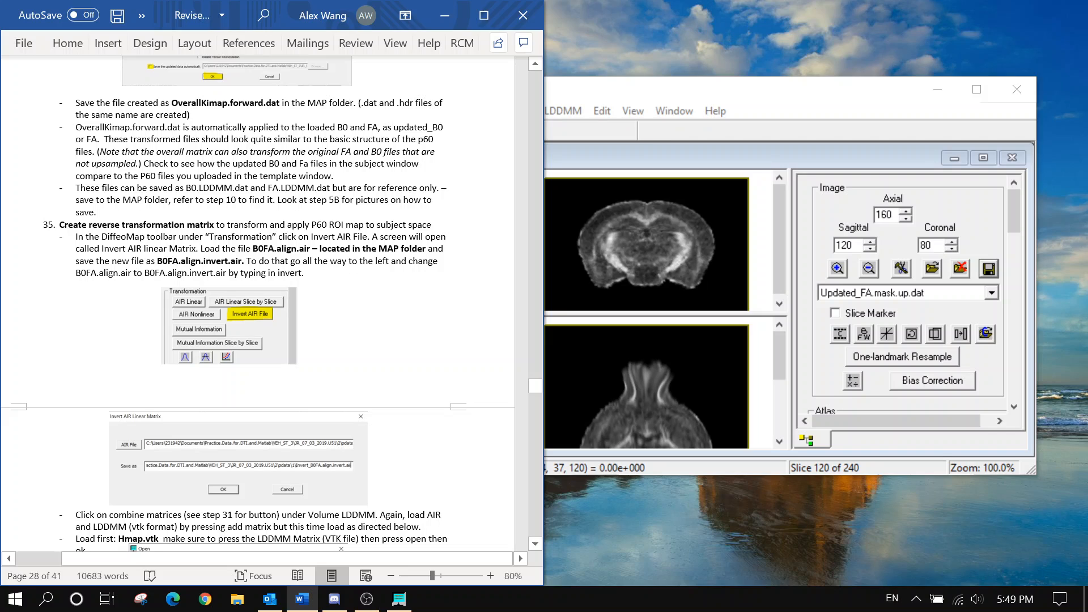
scroll(180, 236, down, 1)
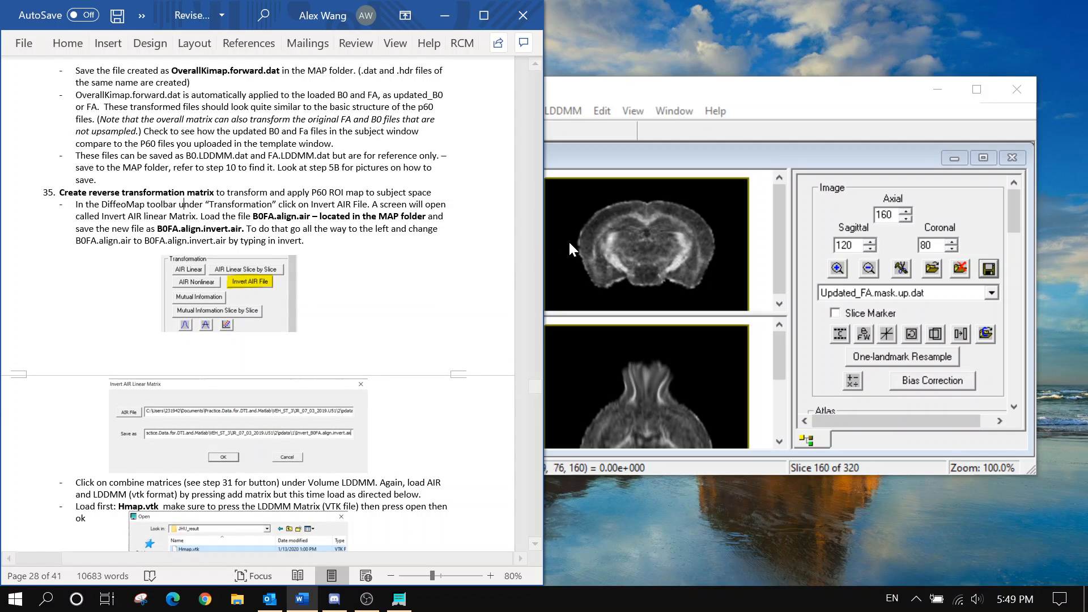
click(1011, 212)
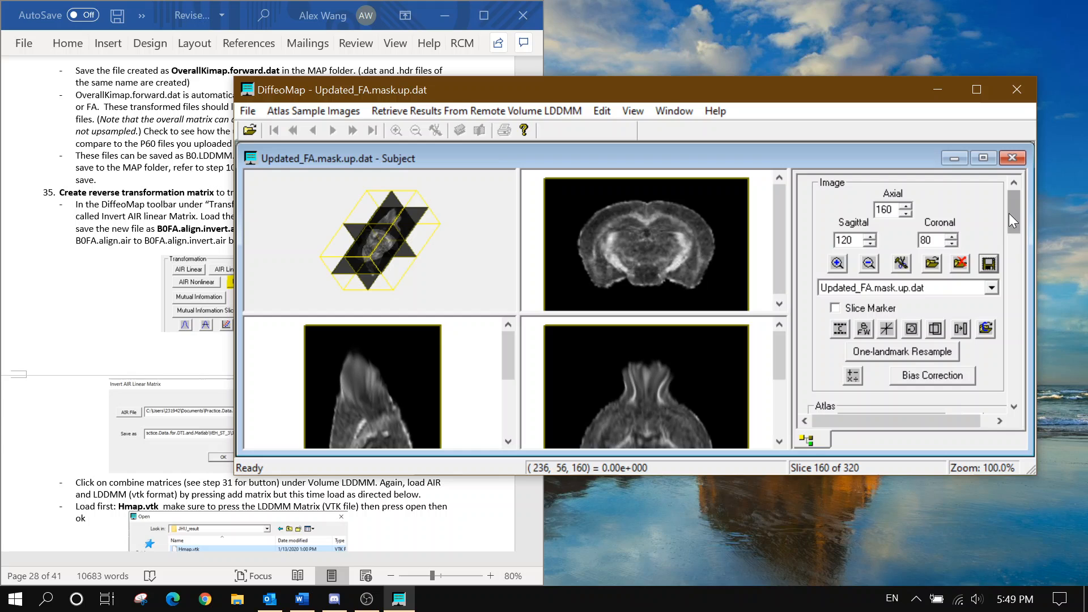
click(145, 235)
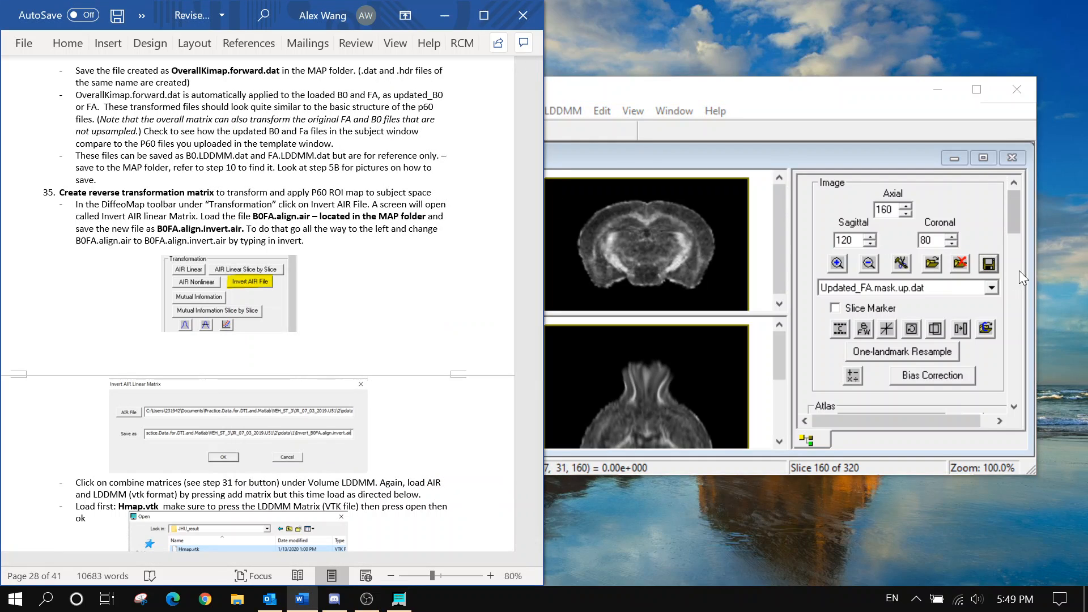
scroll(1020, 229, down, 1)
scroll(1020, 229, down, 5)
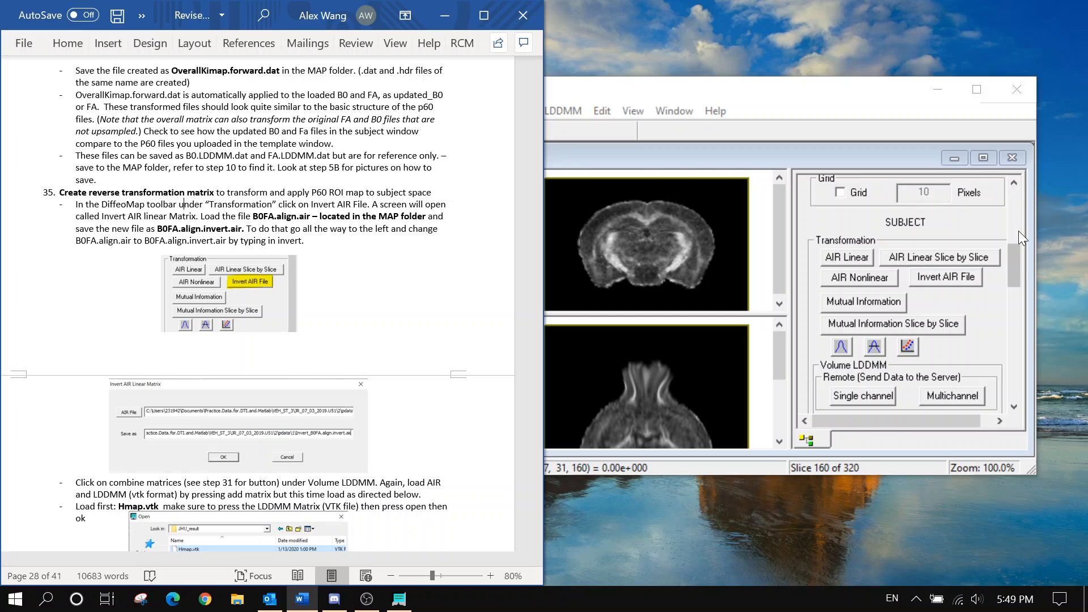
Load B0FA.align.air from Map_Folder into the Invert AIR File tool
click(956, 279)
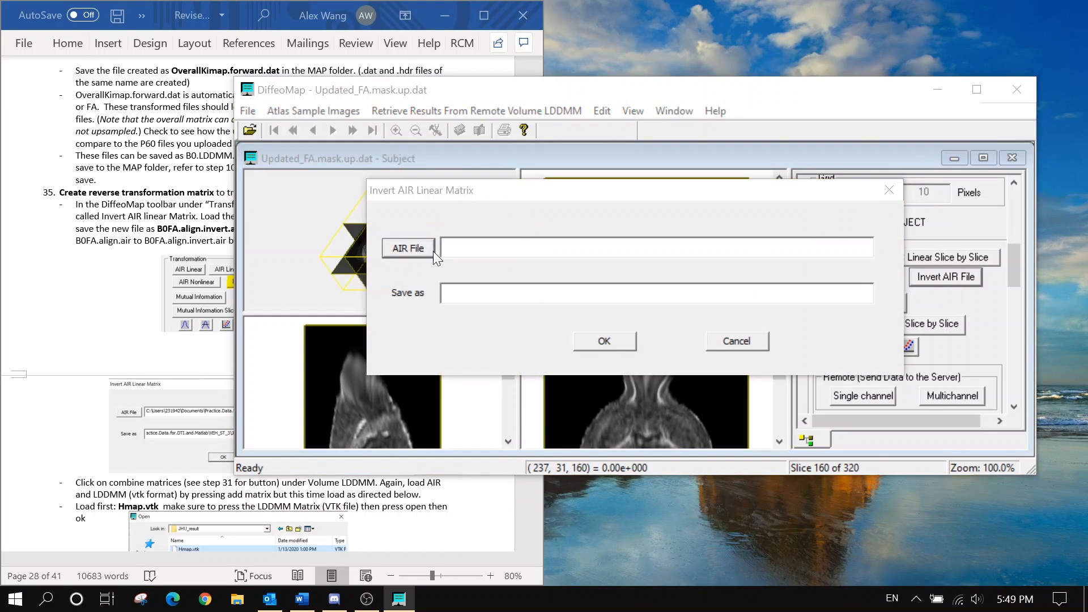
click(433, 250)
click(587, 230)
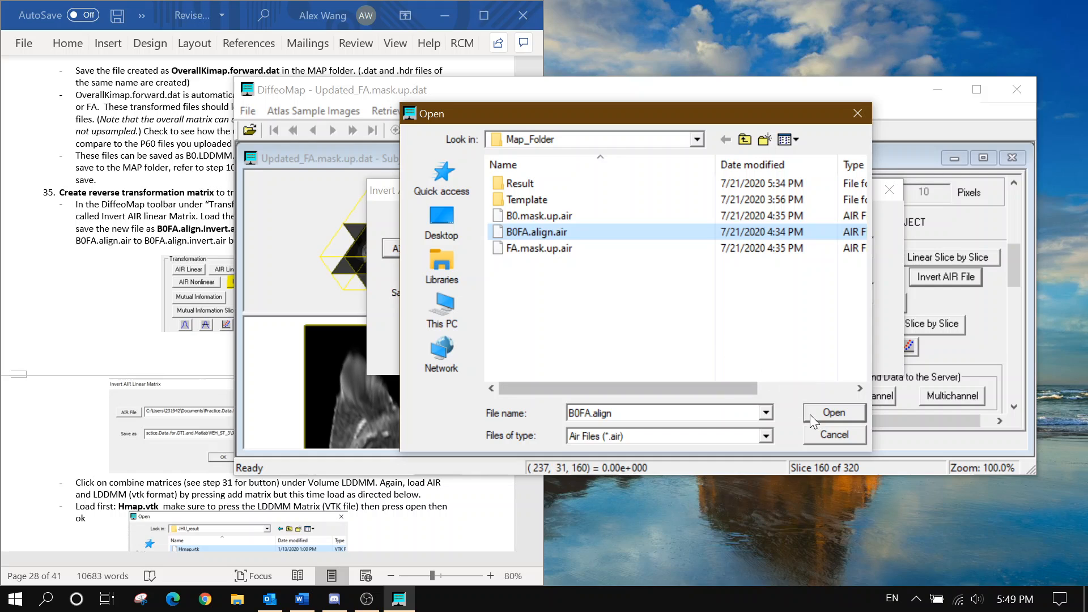
click(832, 412)
Rename the output to B0FA.align.invert.air and run the inversion
click(180, 204)
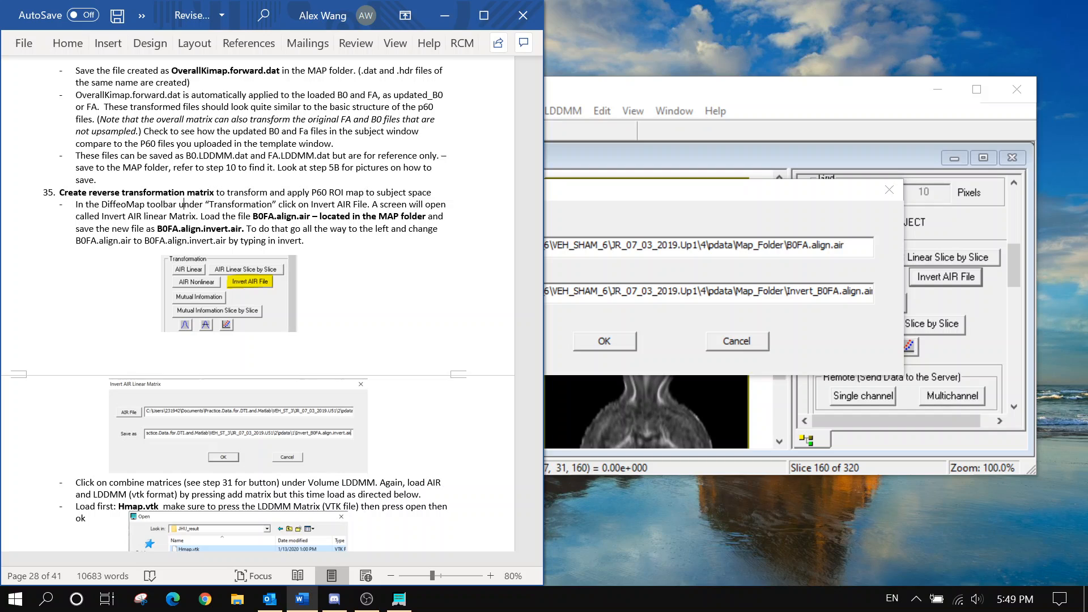
click(789, 291)
double_click(793, 291)
click(796, 291)
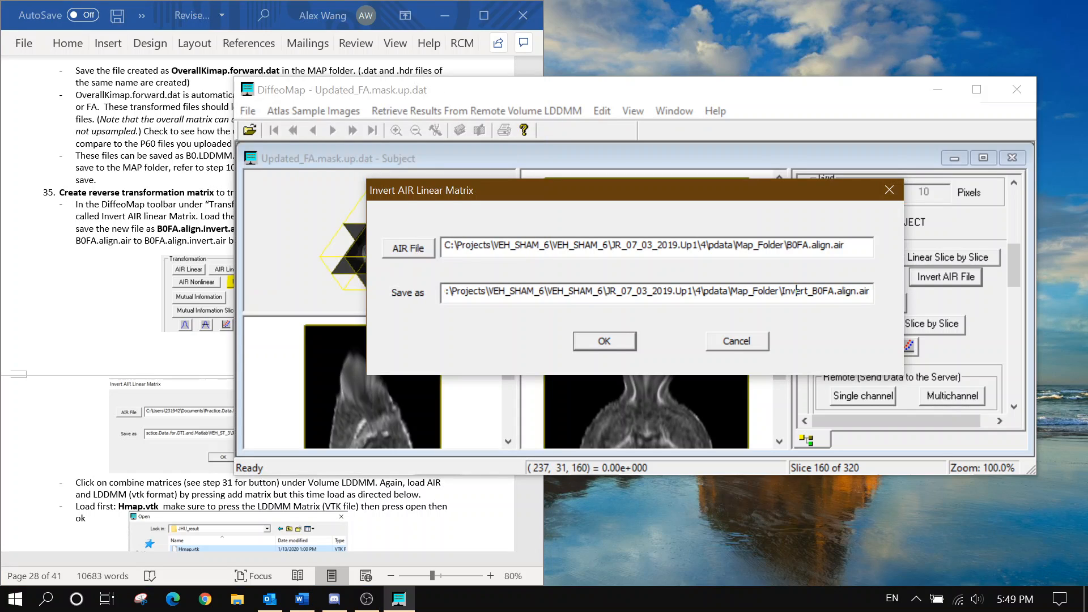
key(shift+Right)
key(shift+Right)
key(shift+Right)
key(shift+Right)
key(shift+Right)
key(shift+Right)
key(shift+Right)
key(Delete)
key(Right)
key(Right)
key(Right)
key(Right)
key(Right)
key(Right)
key(Right)
key(Right)
key(Right)
text(invert.)
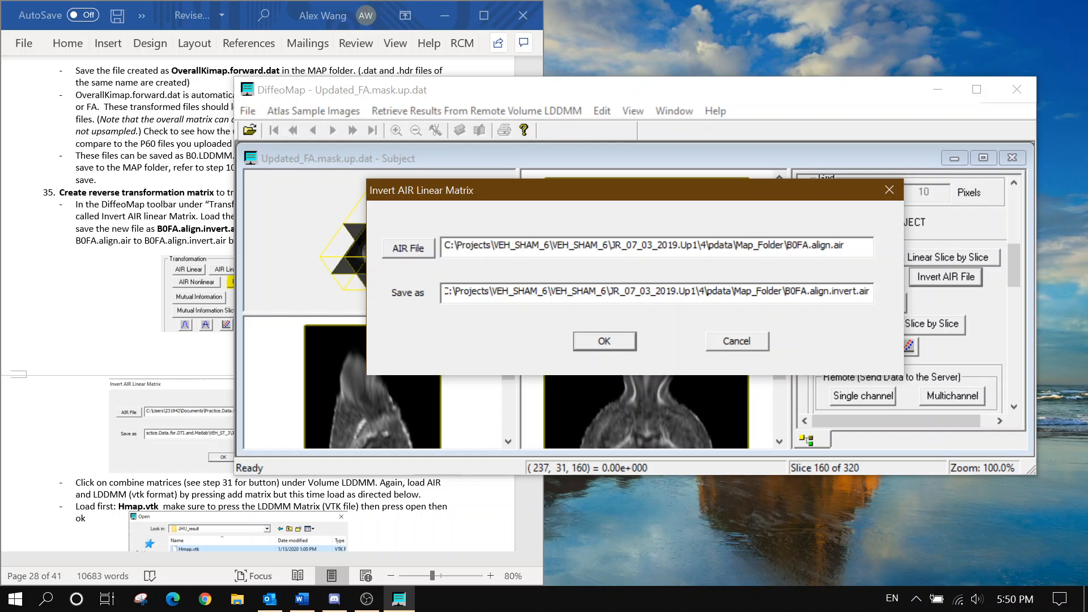
drag(785, 291, 870, 291)
click(605, 341)
Open a new Matrix Combination window from the Volume LDDMM panel
click(173, 216)
scroll(173, 215, down, 8)
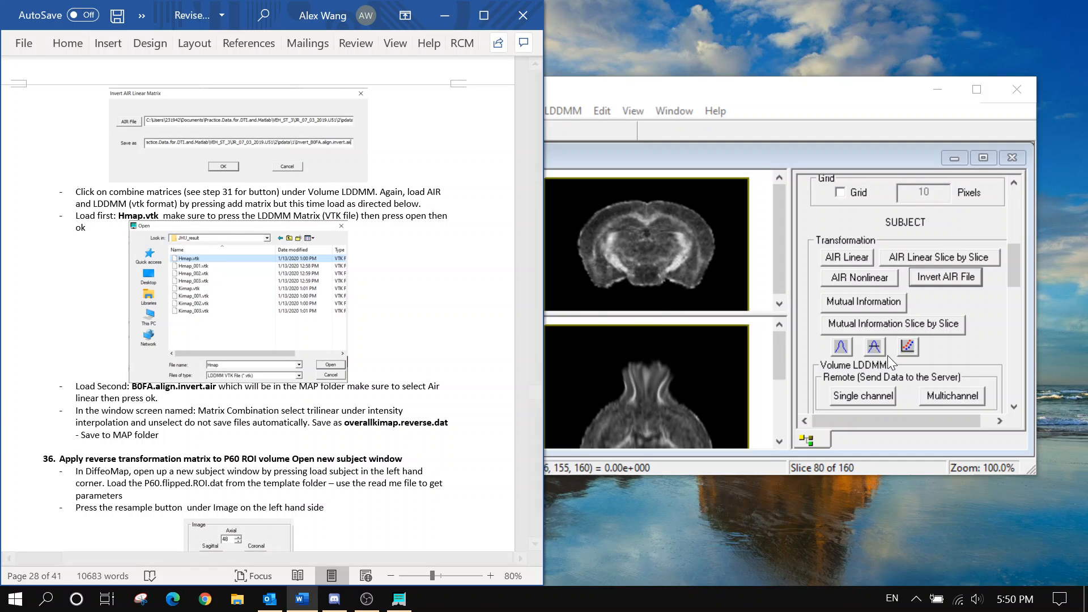
click(999, 314)
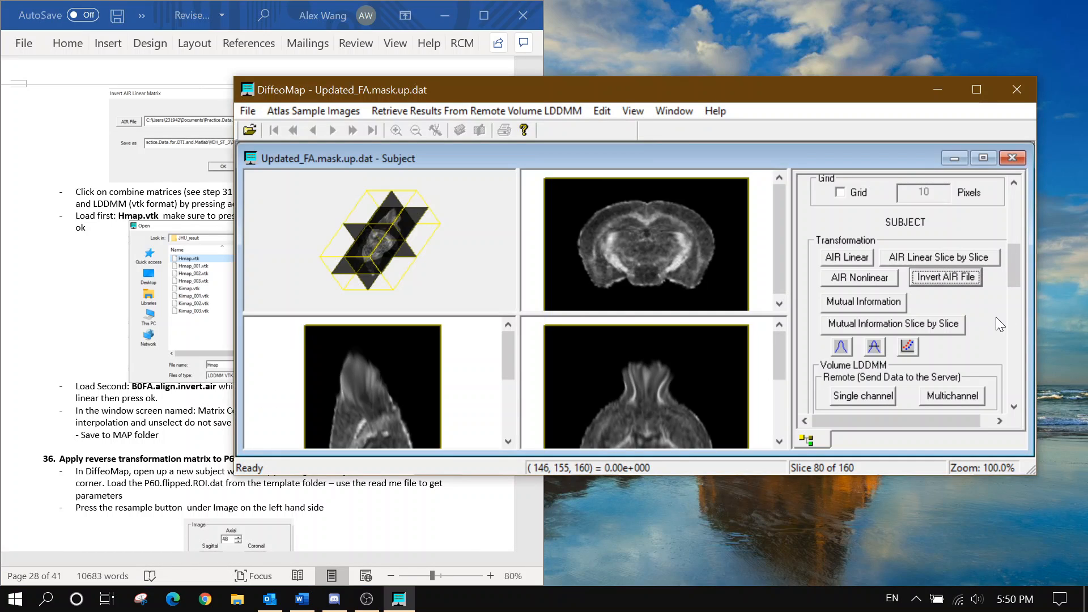
scroll(996, 317, down, 1)
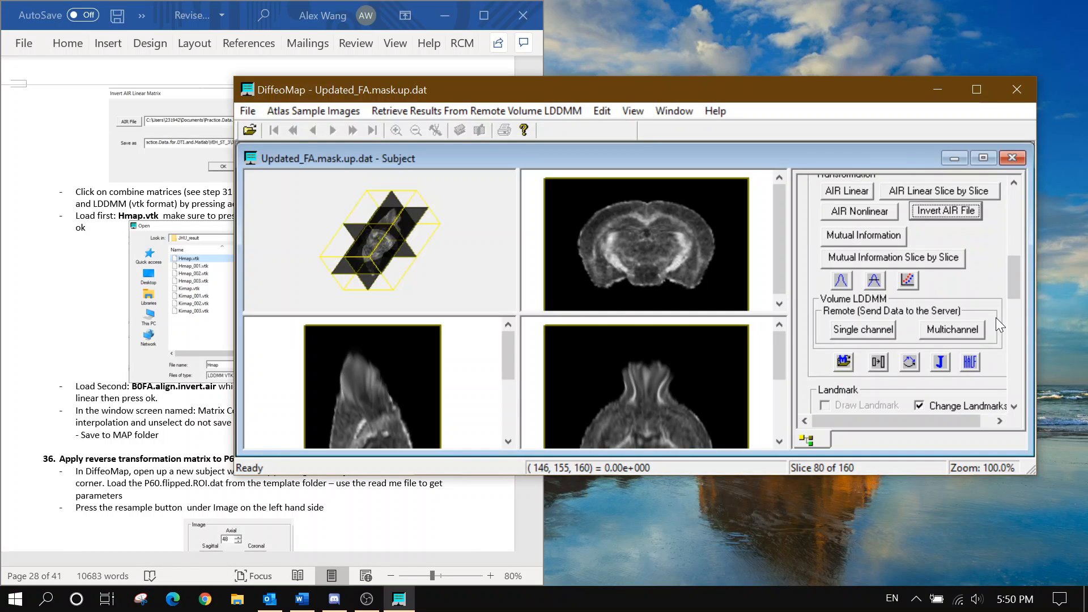
click(909, 363)
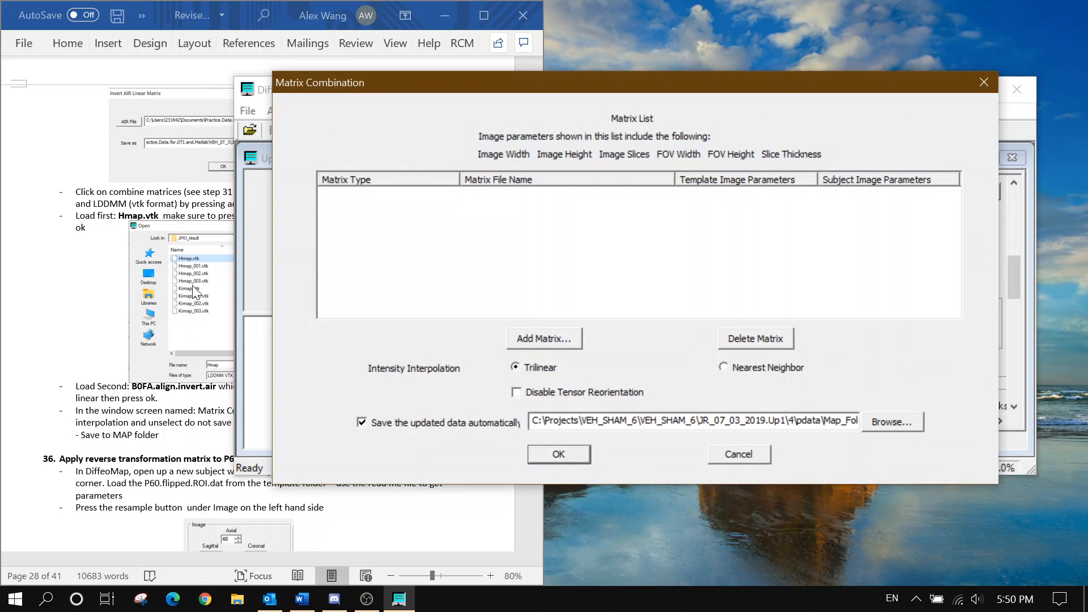
click(195, 292)
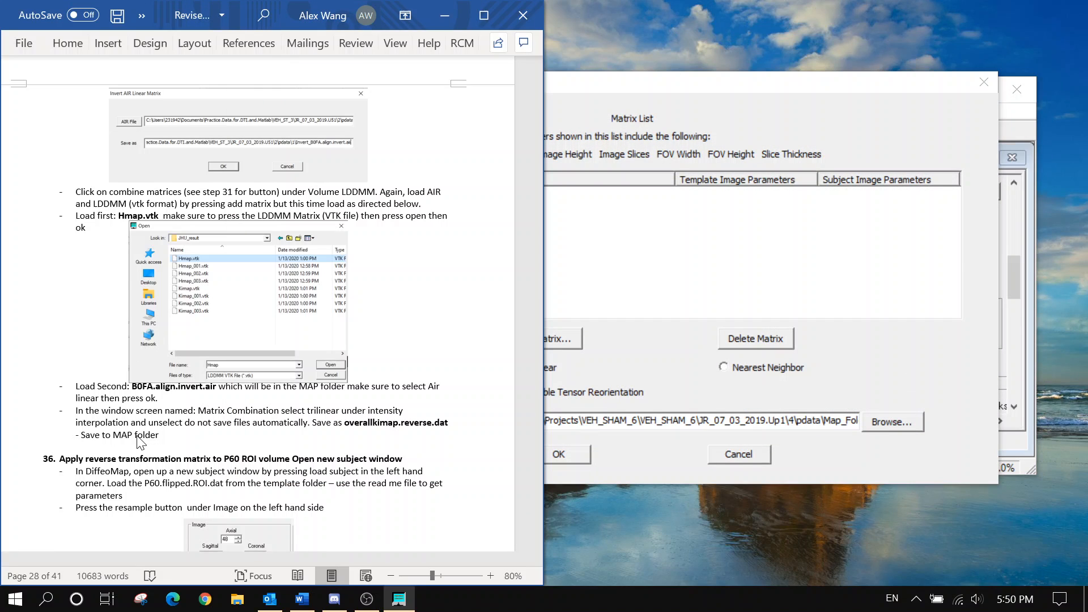
click(706, 257)
Add the Hmap file from the Result subfolder as an LDDMM Matrix (VTK Format)
click(560, 335)
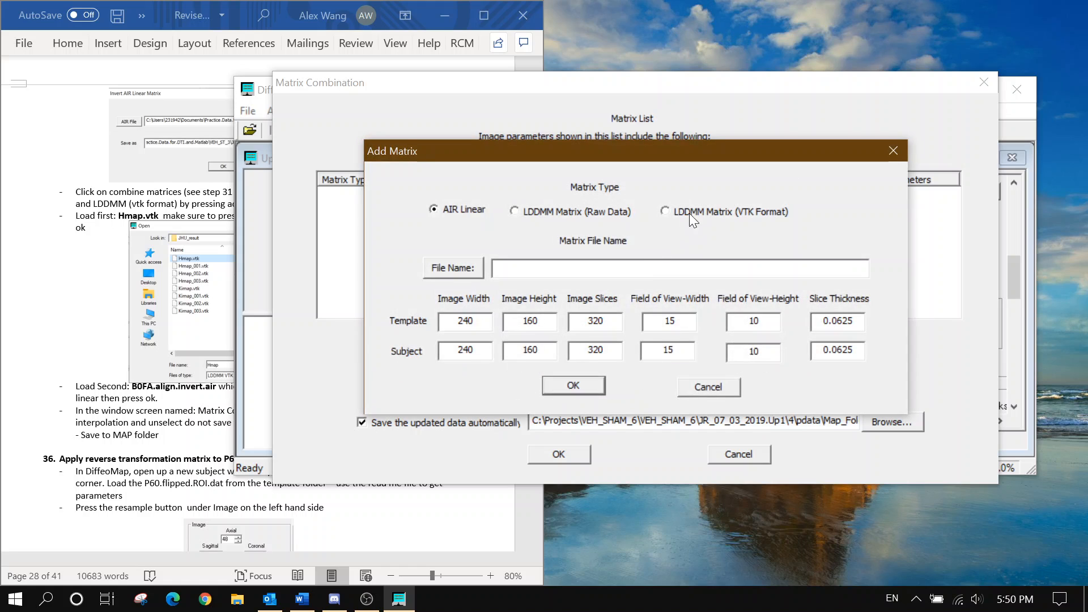
click(689, 213)
click(440, 274)
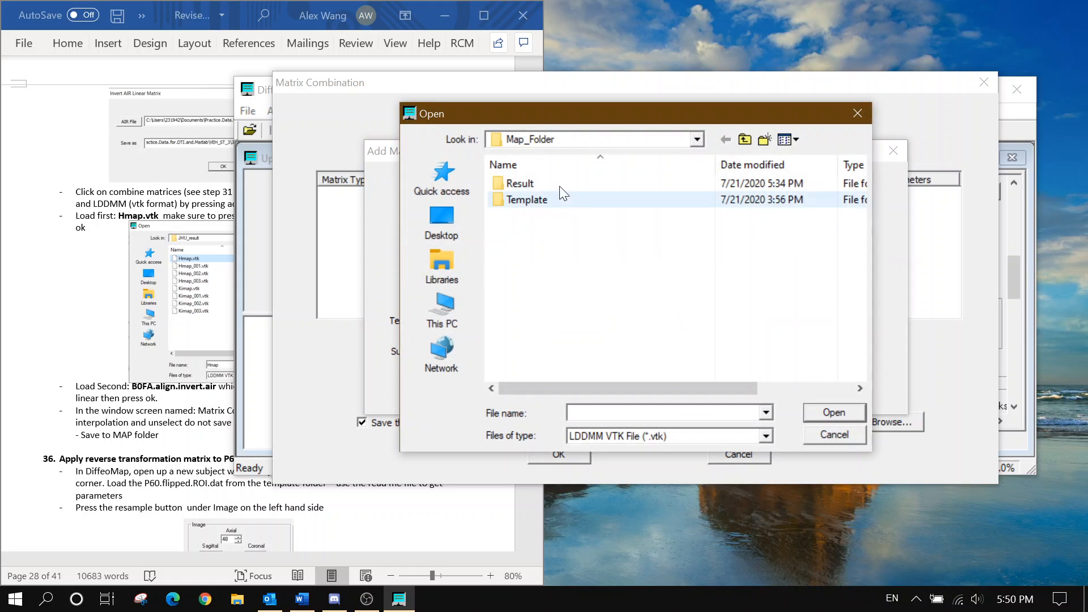
double_click(559, 184)
double_click(558, 184)
click(560, 185)
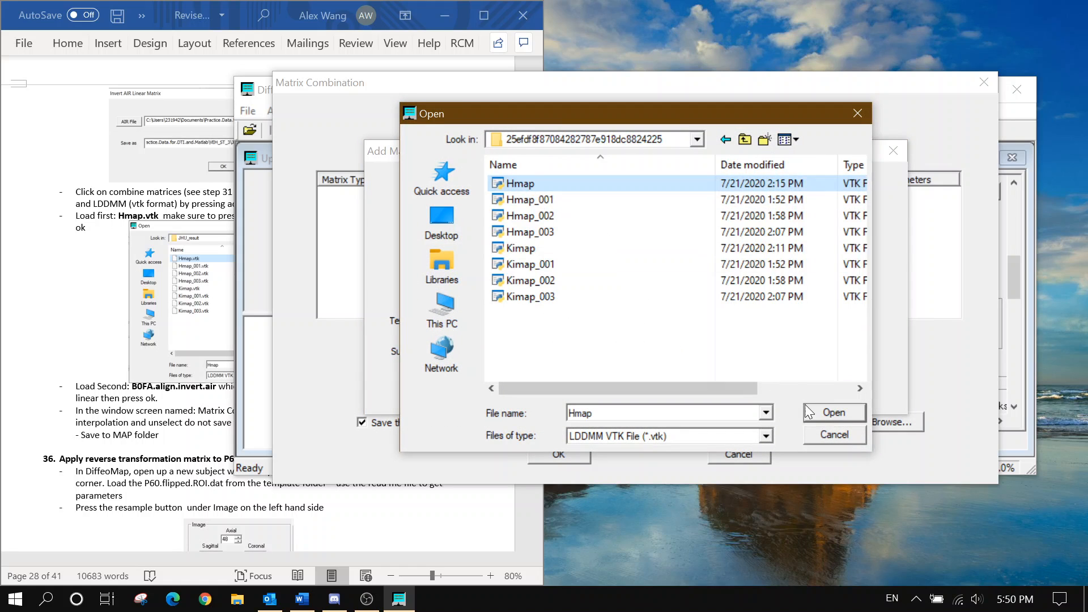
click(815, 412)
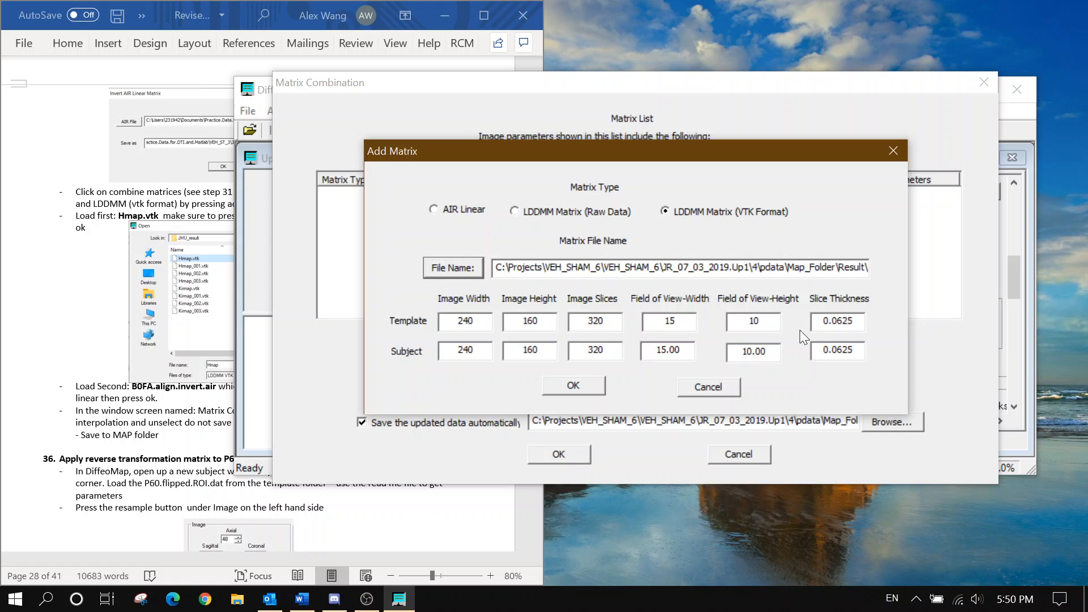
click(589, 383)
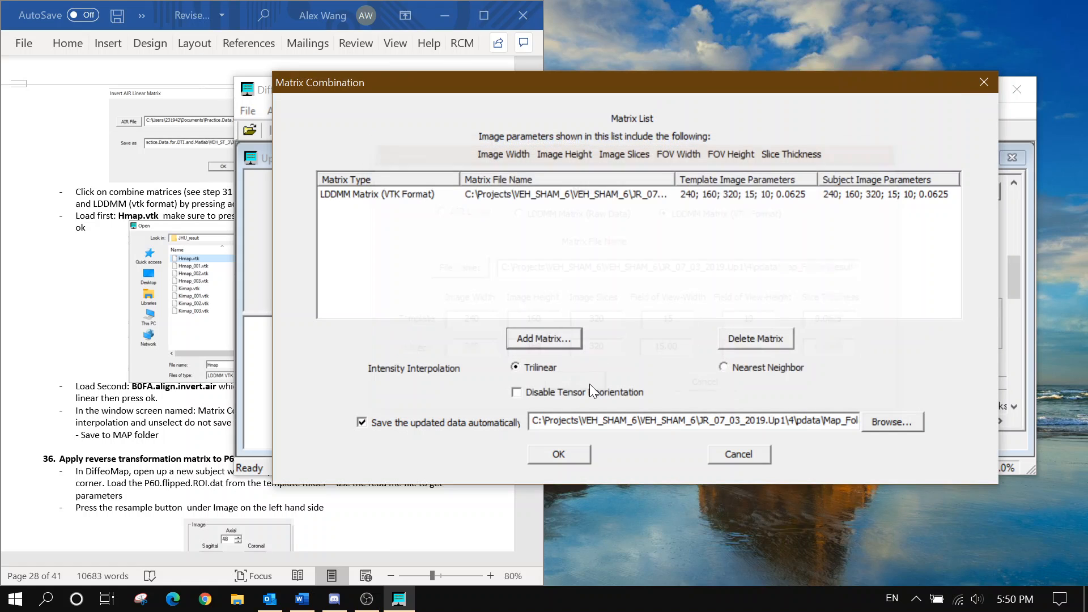
Add B0FA.align.invert.air from Map_Folder as the second, AIR Linear matrix
click(538, 340)
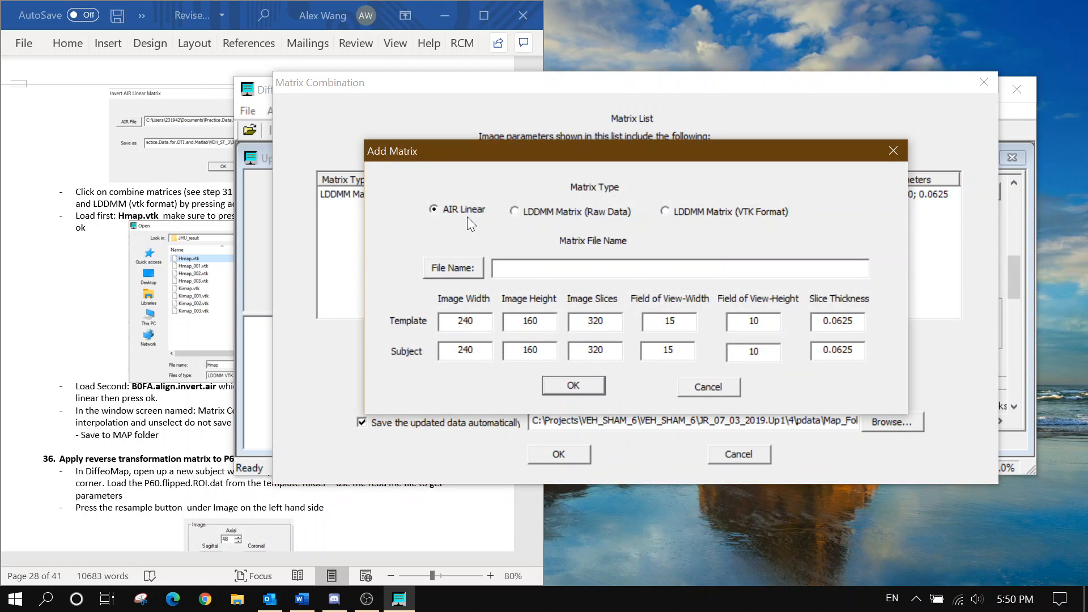
click(453, 267)
click(592, 139)
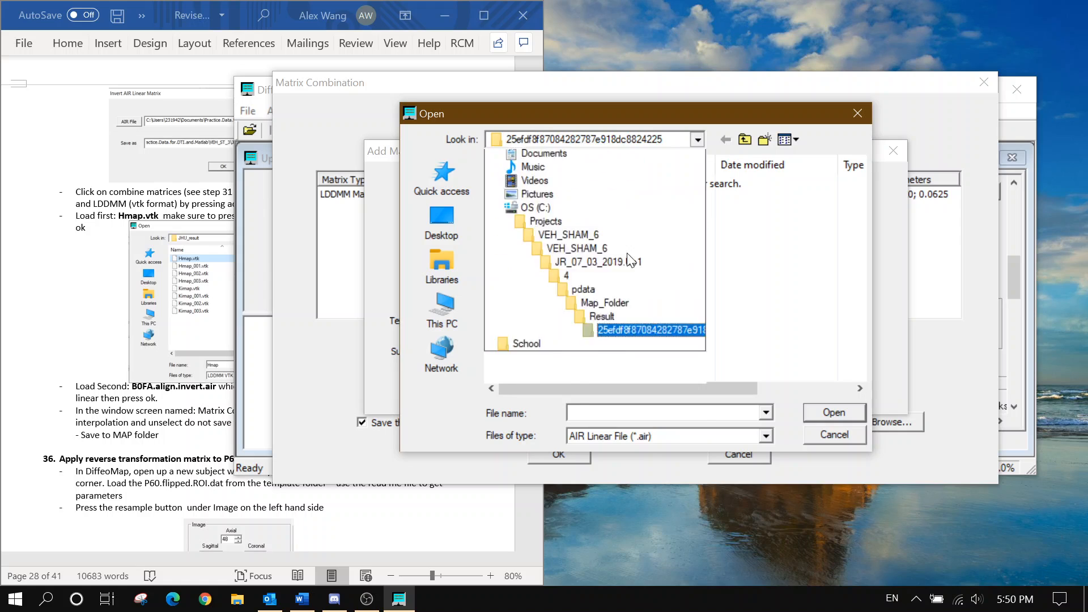
click(567, 455)
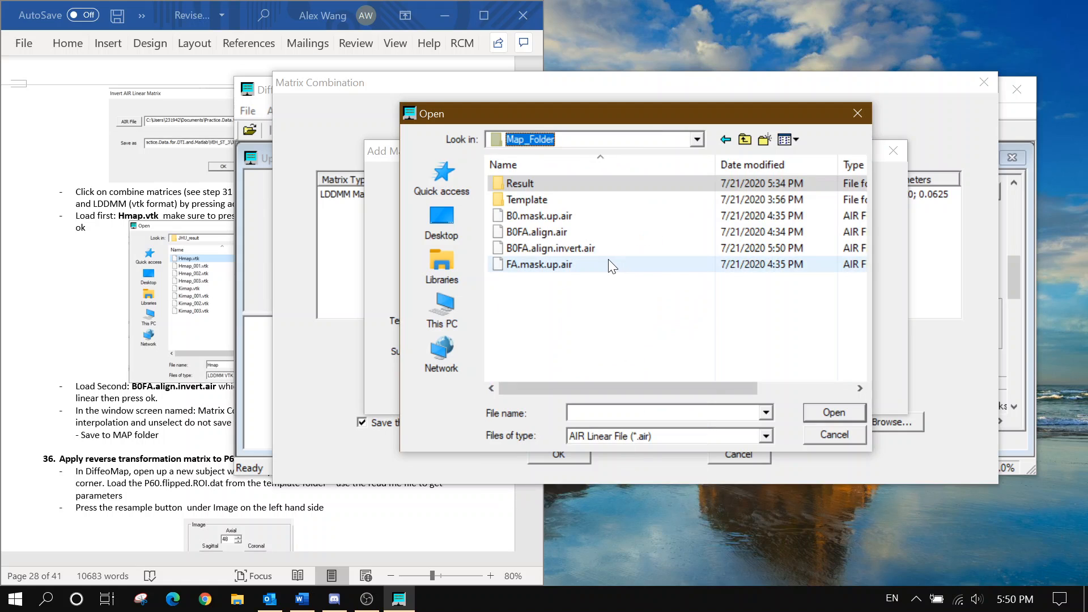
click(594, 248)
click(823, 416)
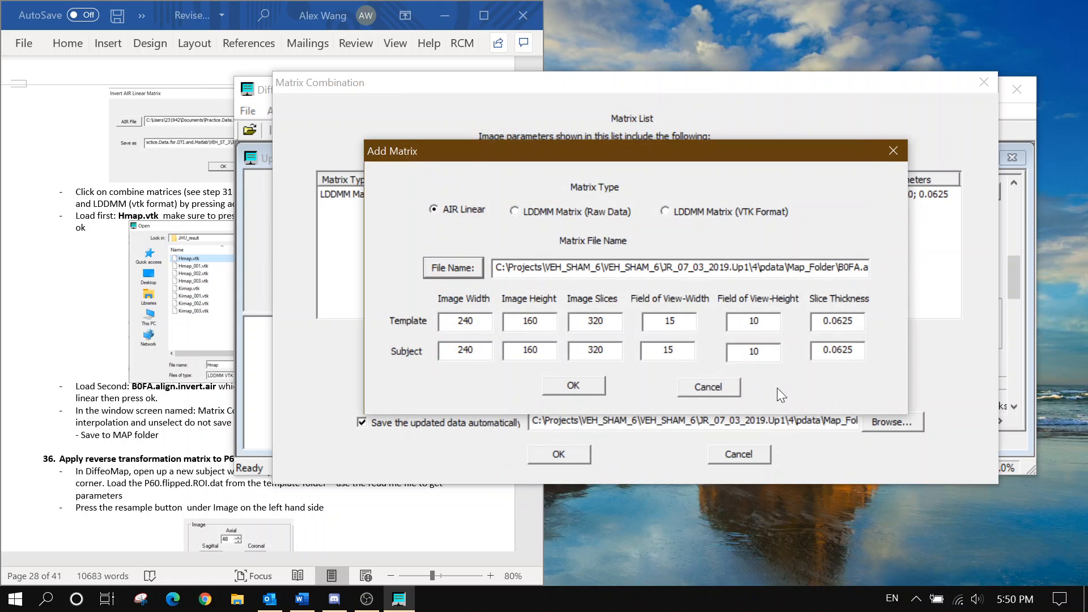
click(573, 385)
Turn off automatic saving of updated data, keeping Trilinear interpolation
click(140, 392)
scroll(140, 395, down, 3)
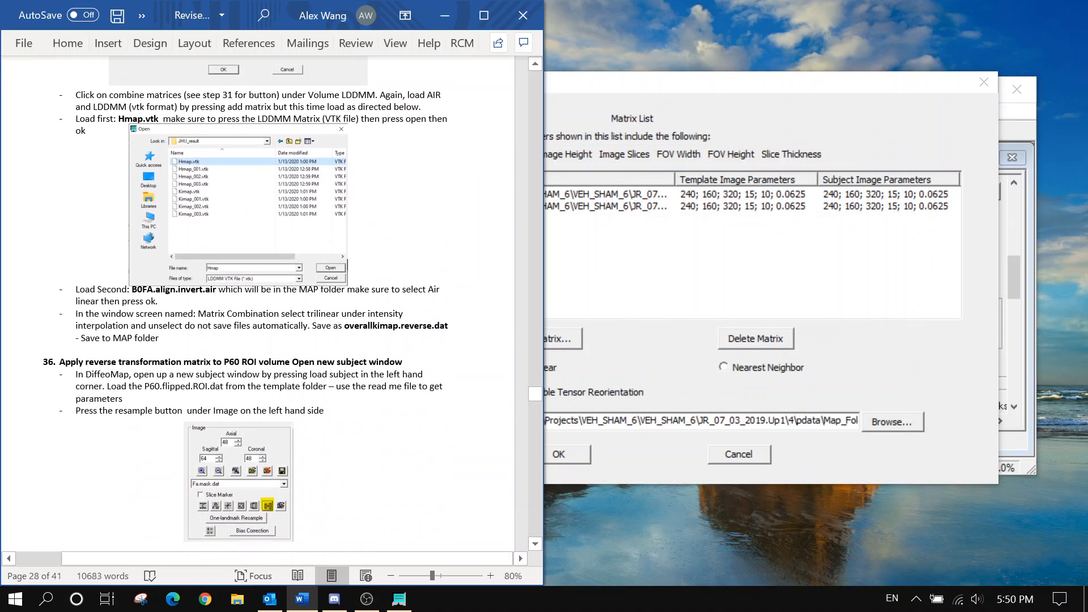
scroll(140, 395, down, 1)
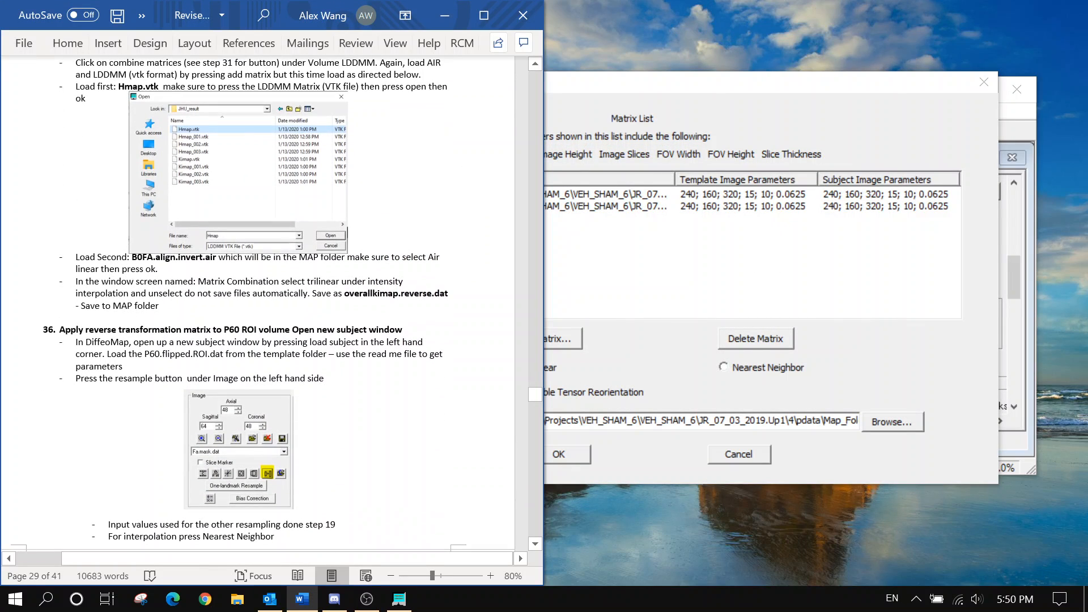
click(658, 369)
click(362, 422)
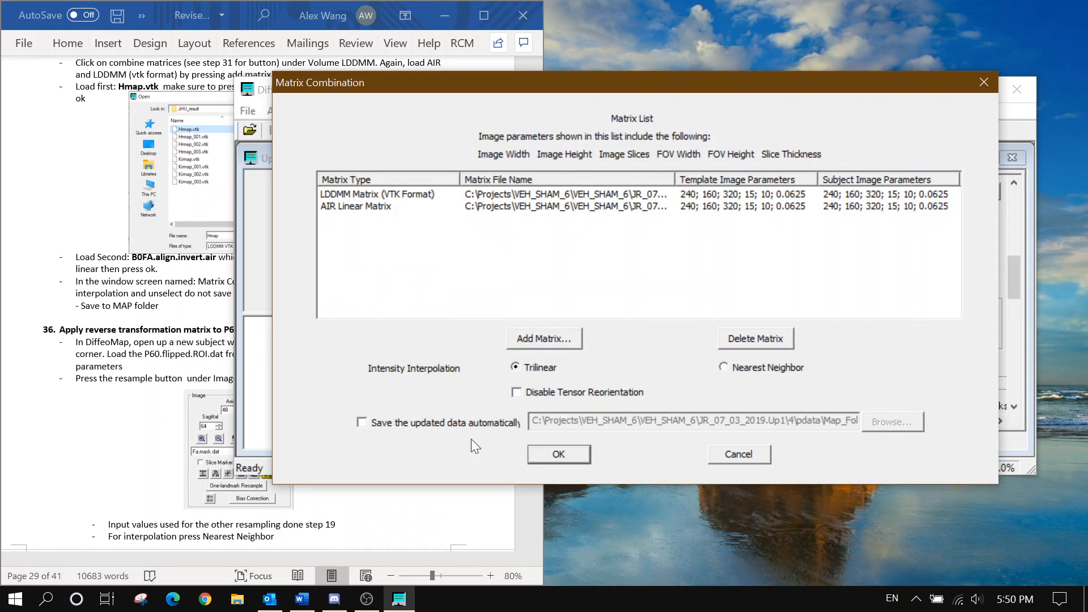
click(98, 302)
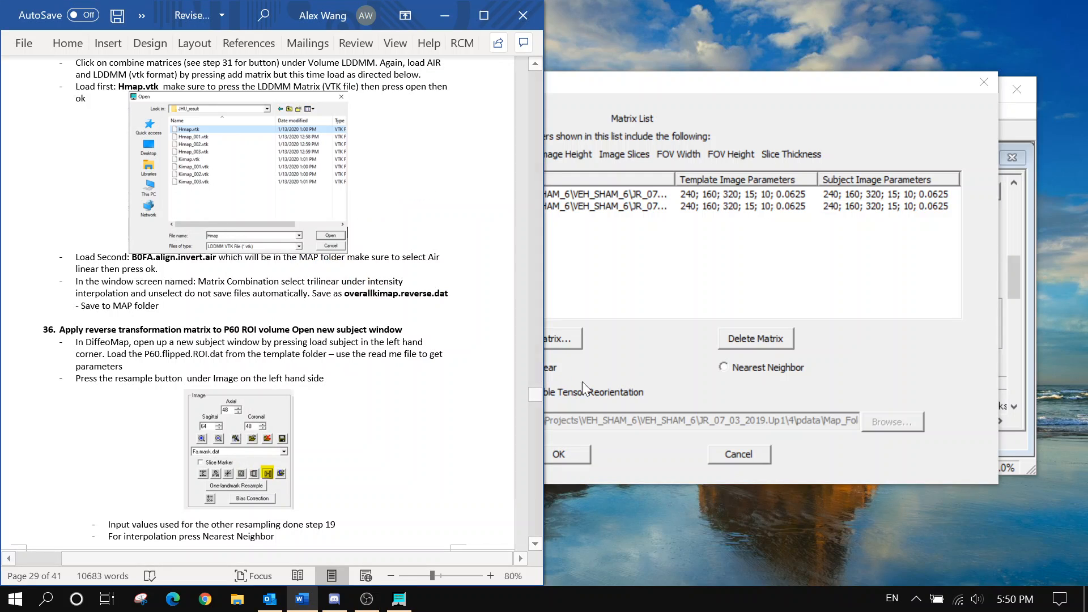
click(648, 382)
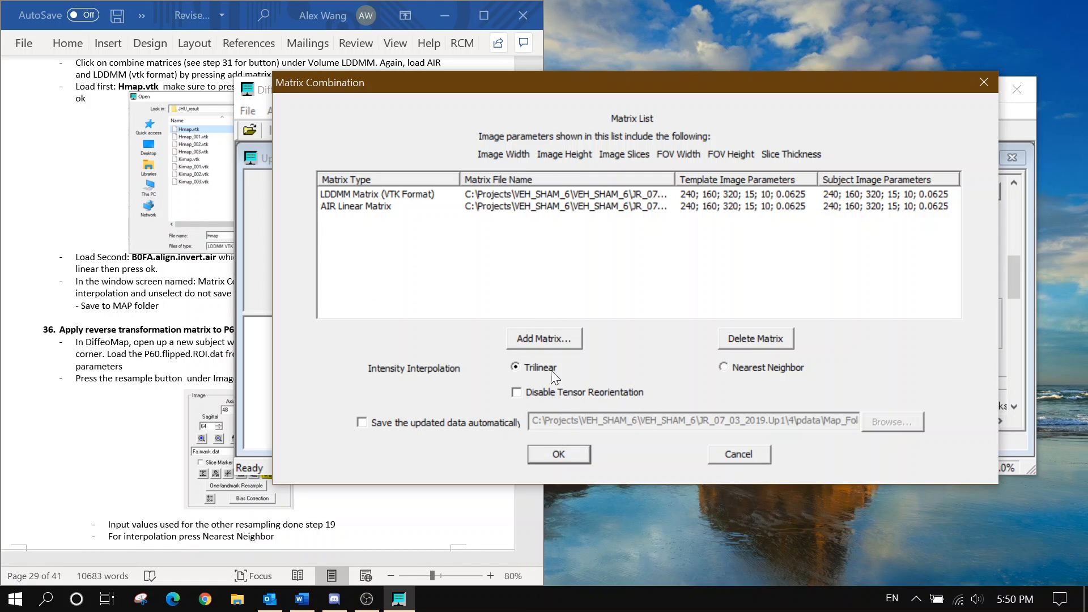
Run the combination and save the result in Map_Folder as OverallKimap.reverse
click(559, 454)
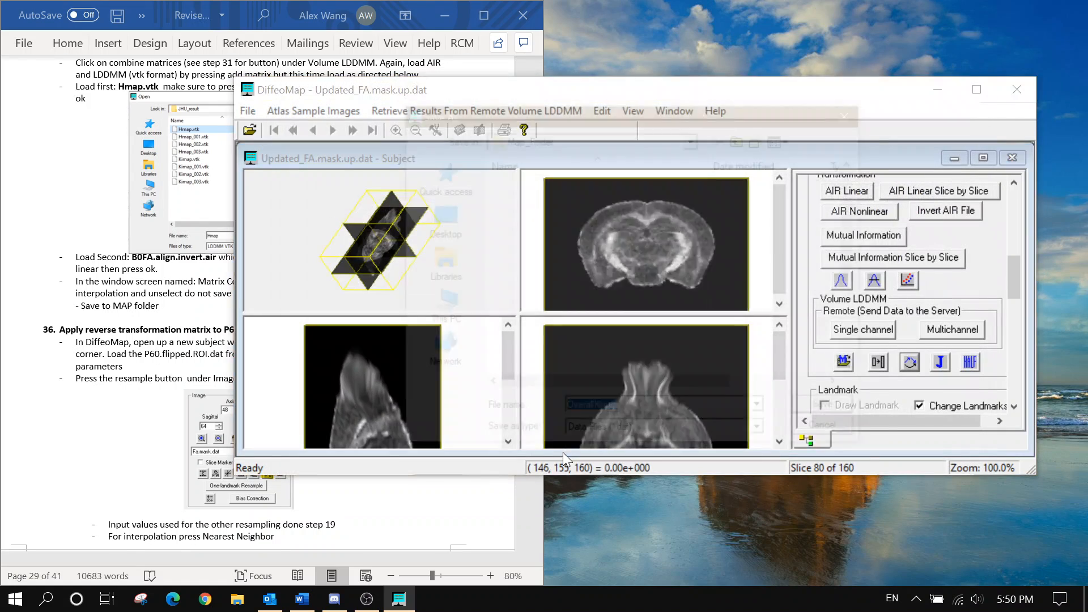
click(640, 413)
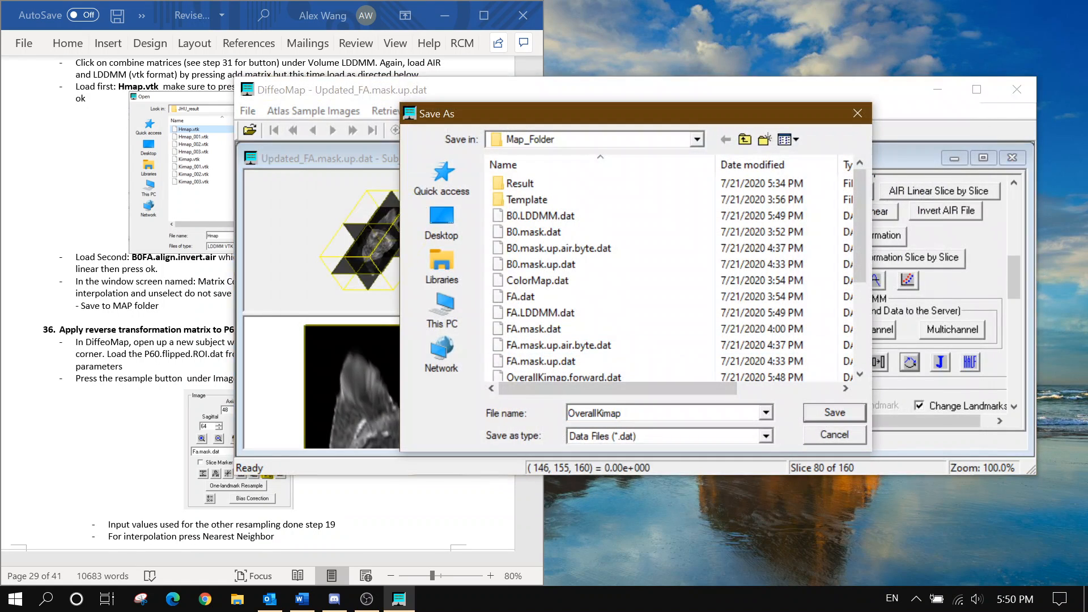
text(.reverse)
click(140, 317)
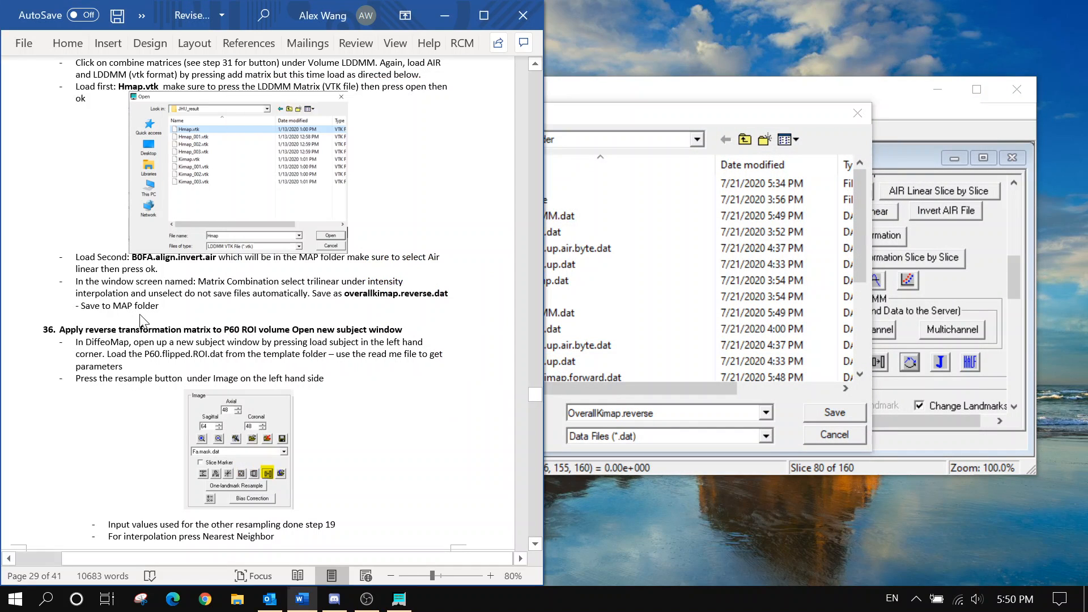
scroll(272, 304, down, 2)
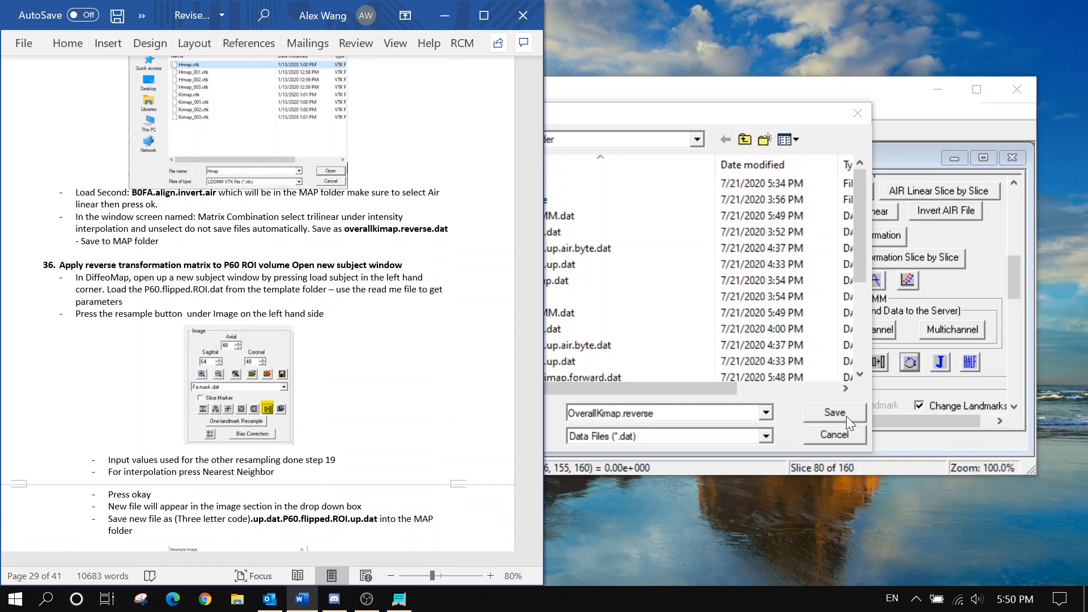
click(845, 416)
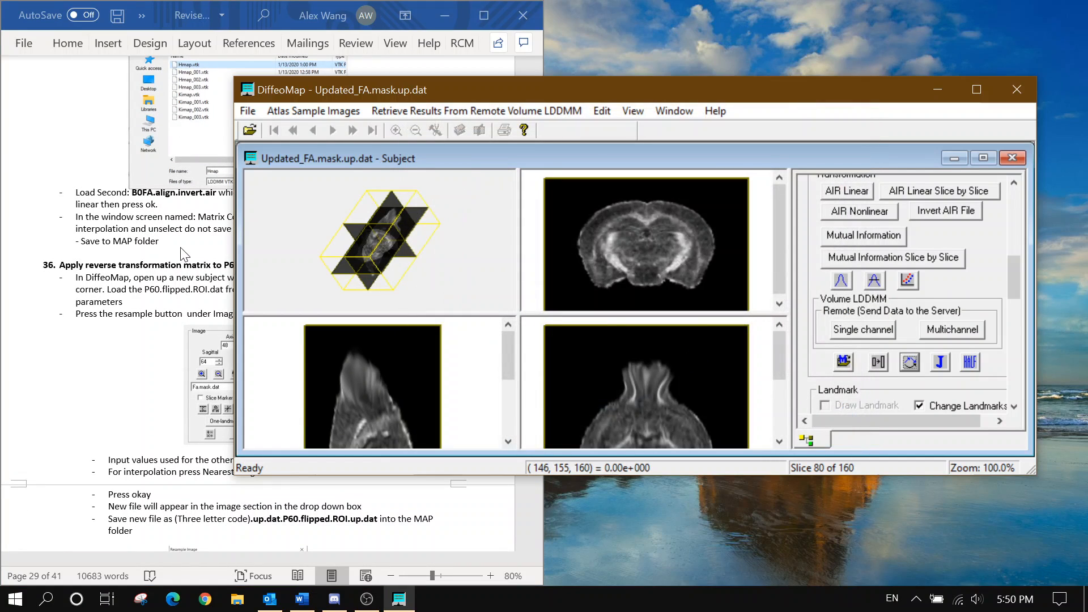
click(183, 253)
scroll(182, 253, down, 2)
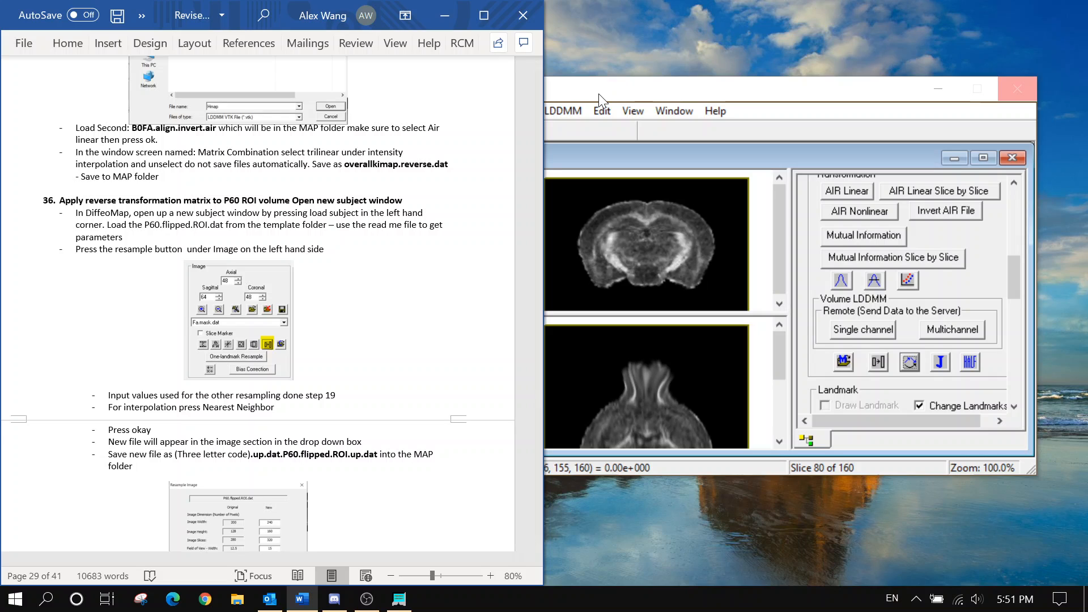
Pick P60.flipped.ROI.dat from the Template folder as a new subject, then open File Explorer
click(701, 102)
click(247, 111)
click(268, 132)
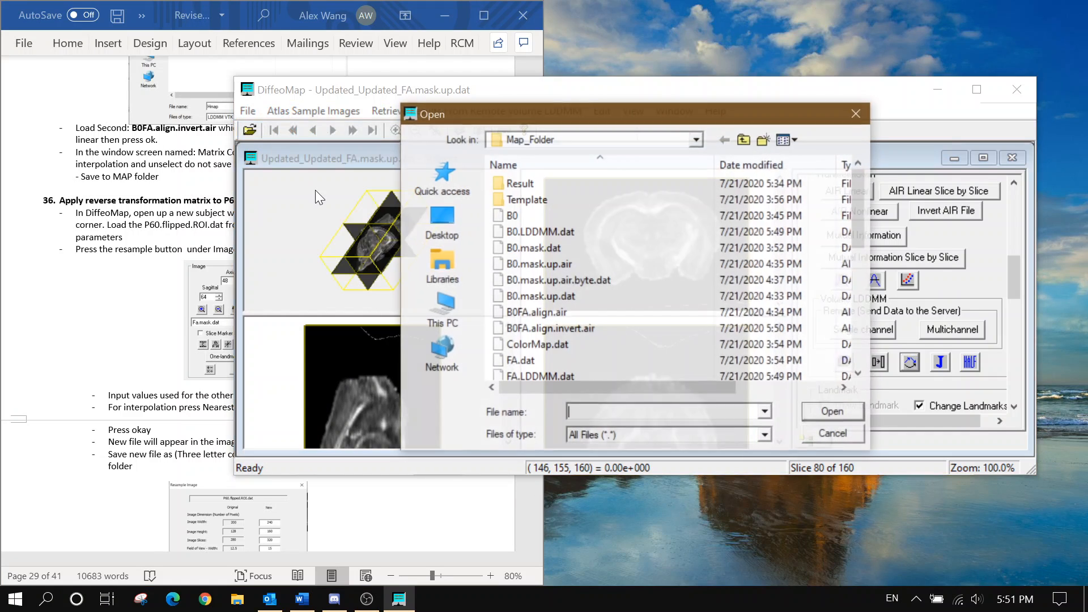
click(121, 233)
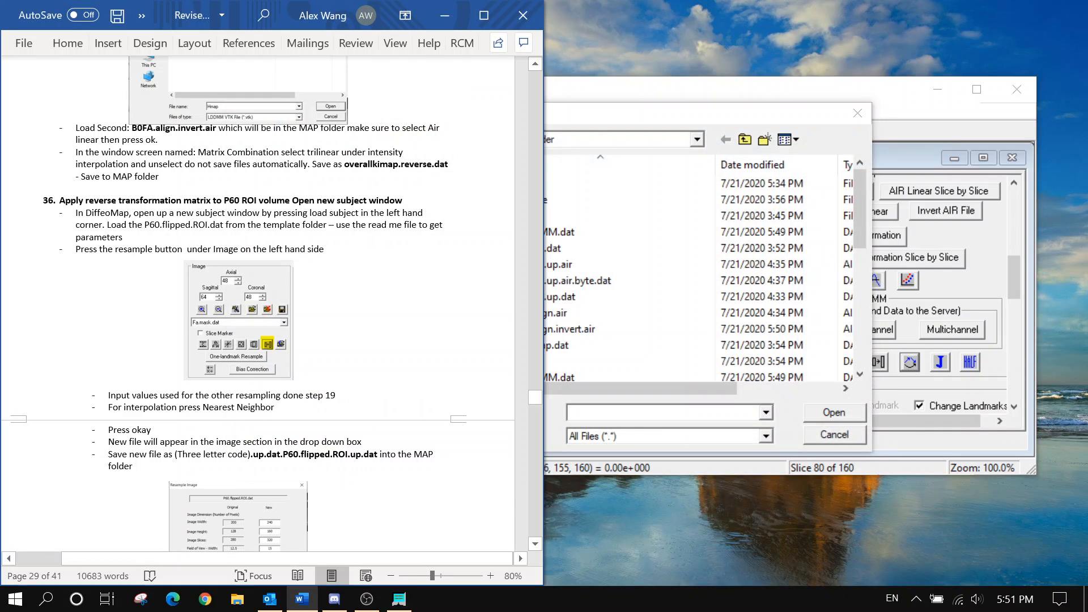
click(609, 114)
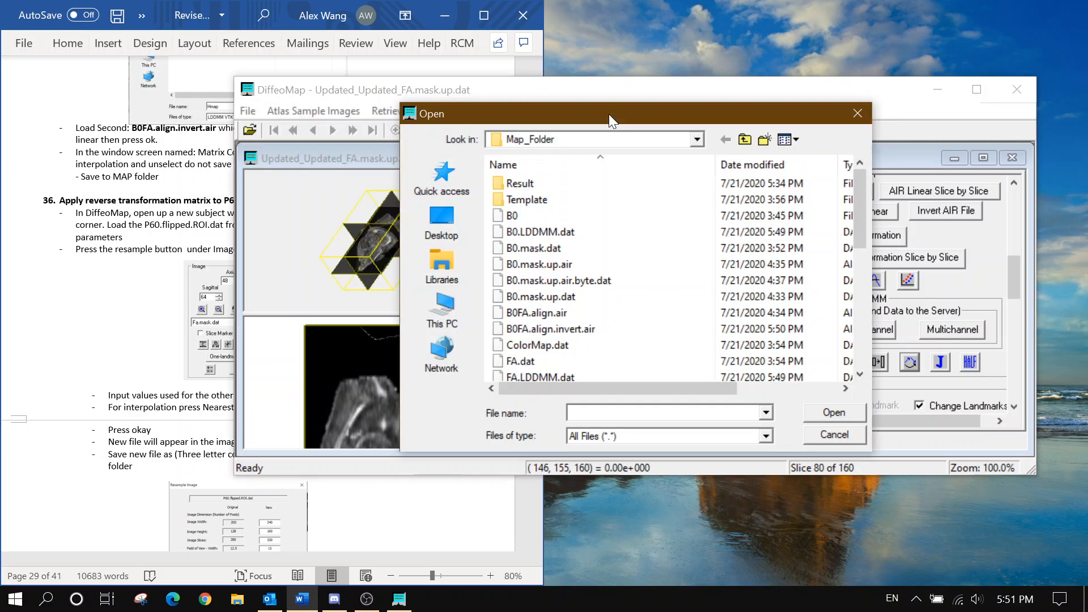
double_click(567, 198)
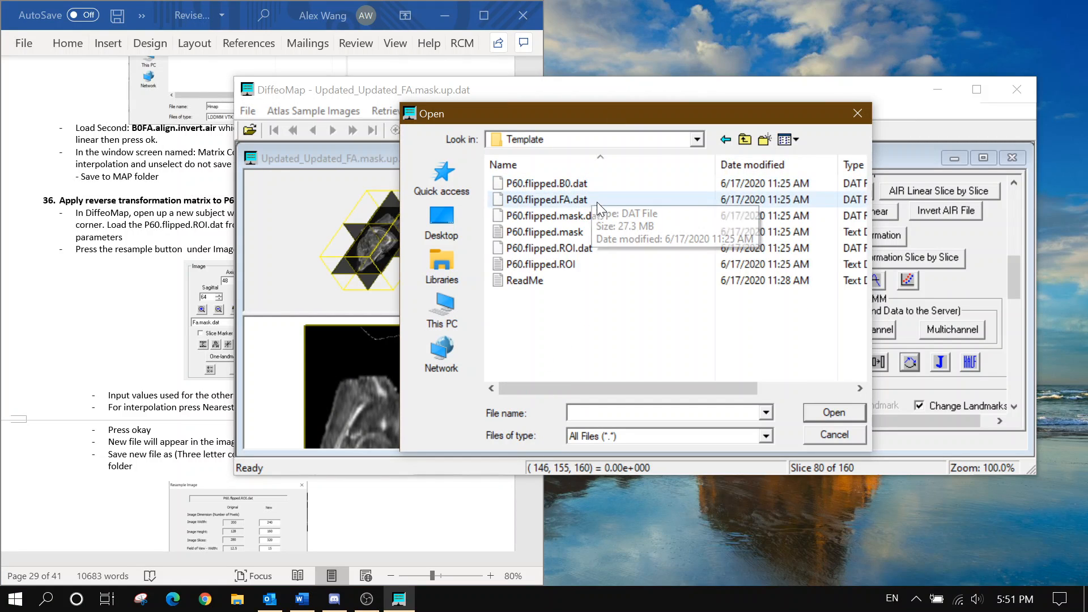
click(599, 253)
click(818, 413)
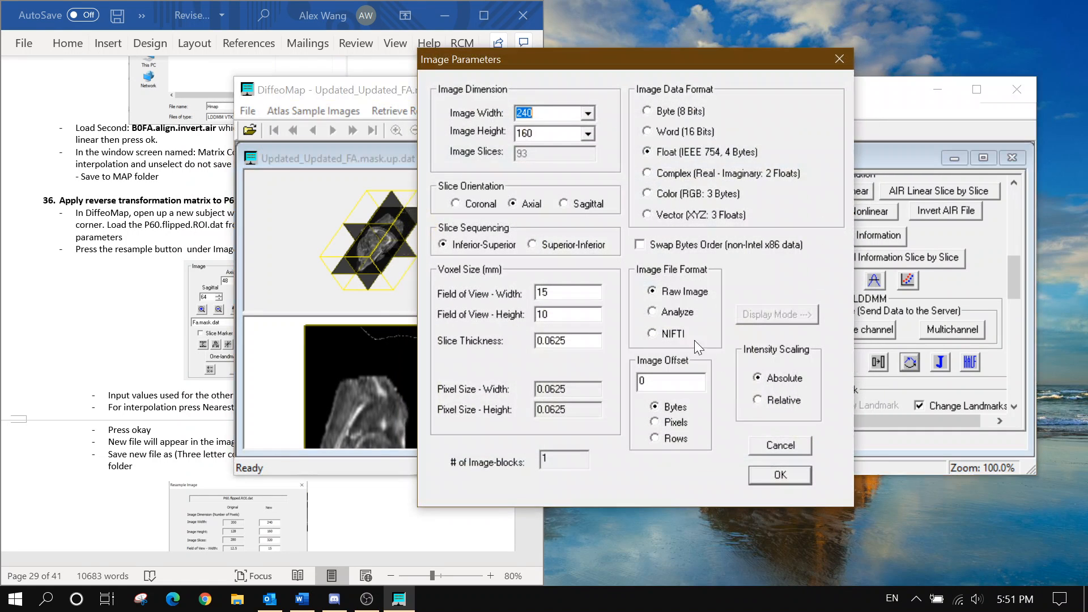
click(209, 249)
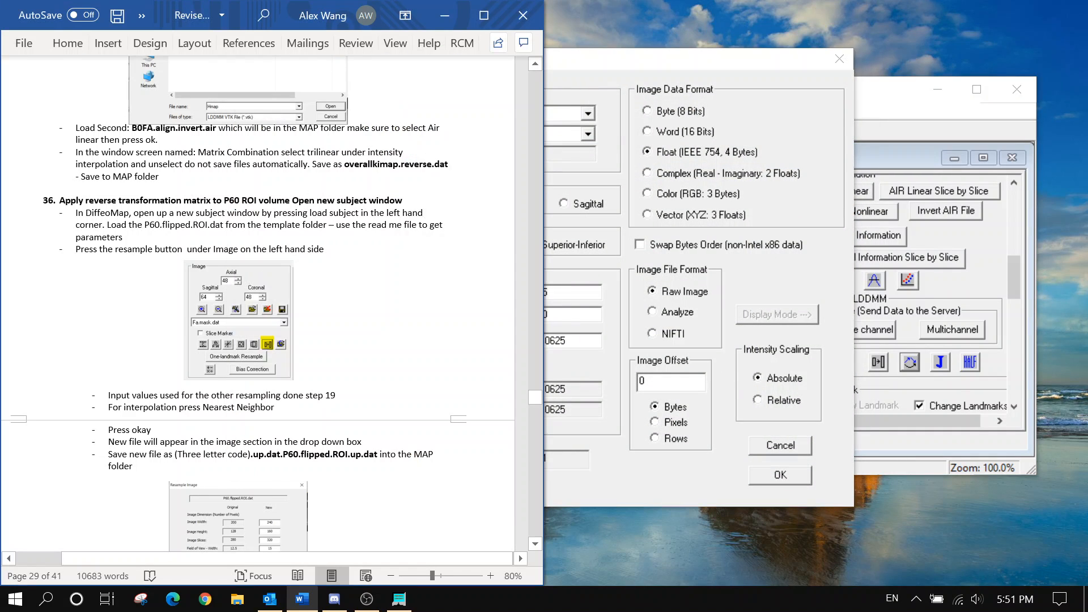
click(238, 599)
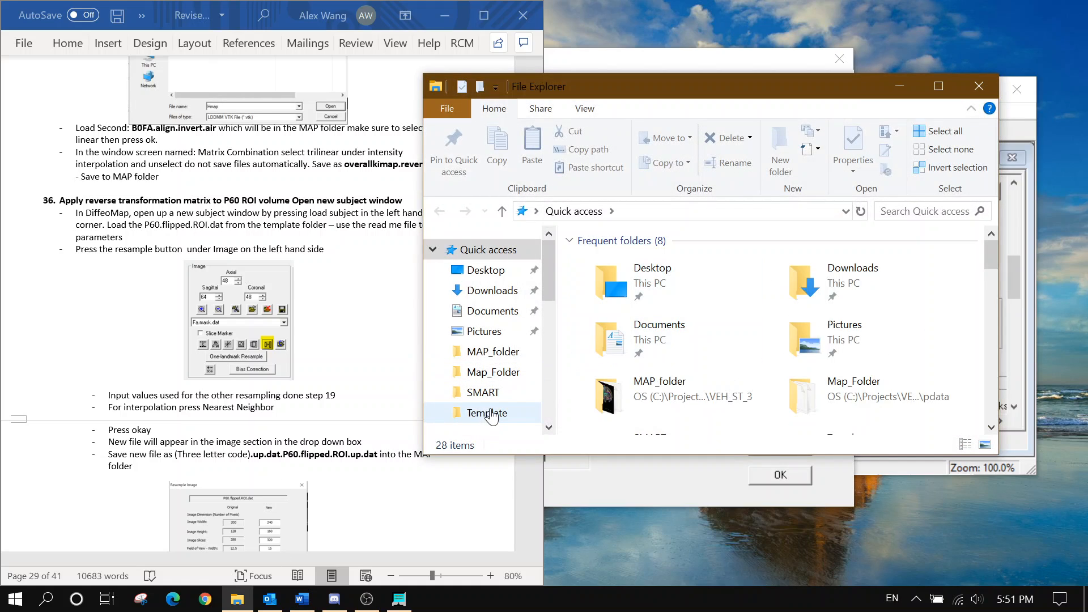
Open the Template folder's ReadMe in Notepad and place it beside the Image Parameters dialog
click(486, 413)
double_click(667, 367)
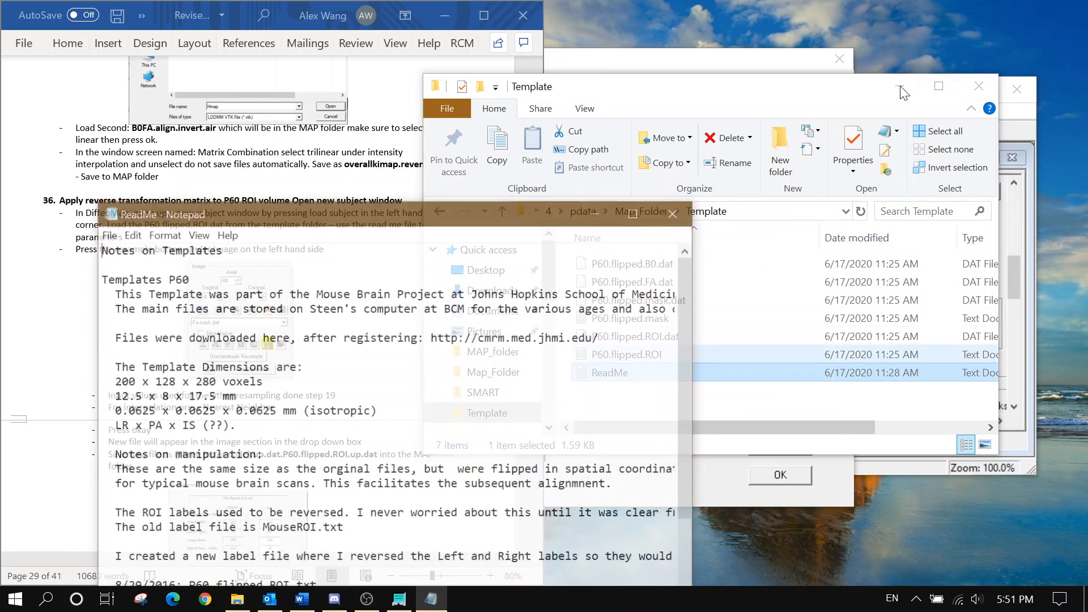
click(901, 91)
drag(438, 223, 348, 143)
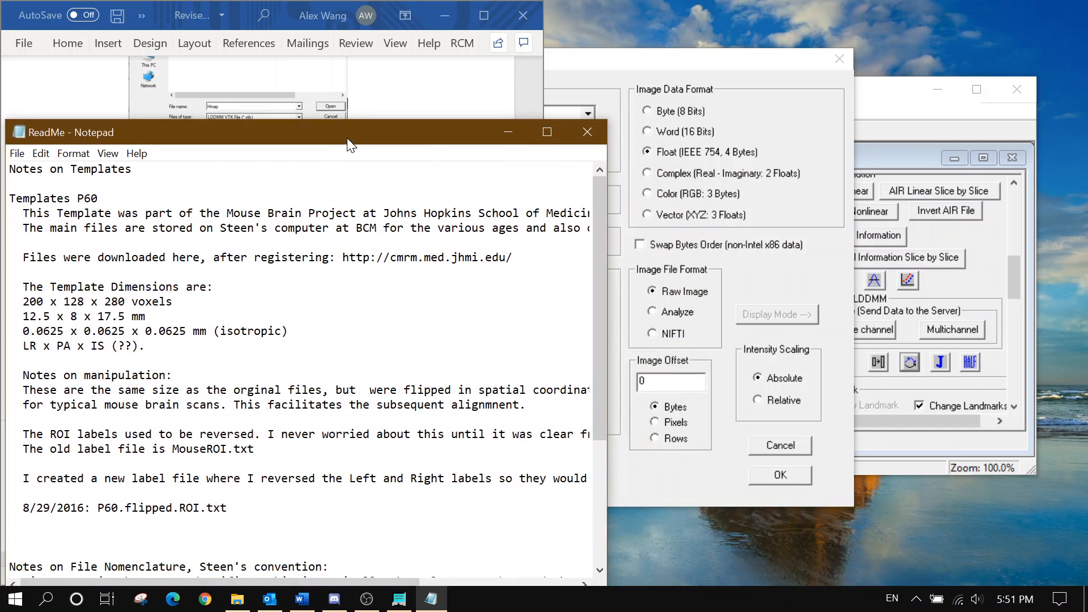
click(621, 58)
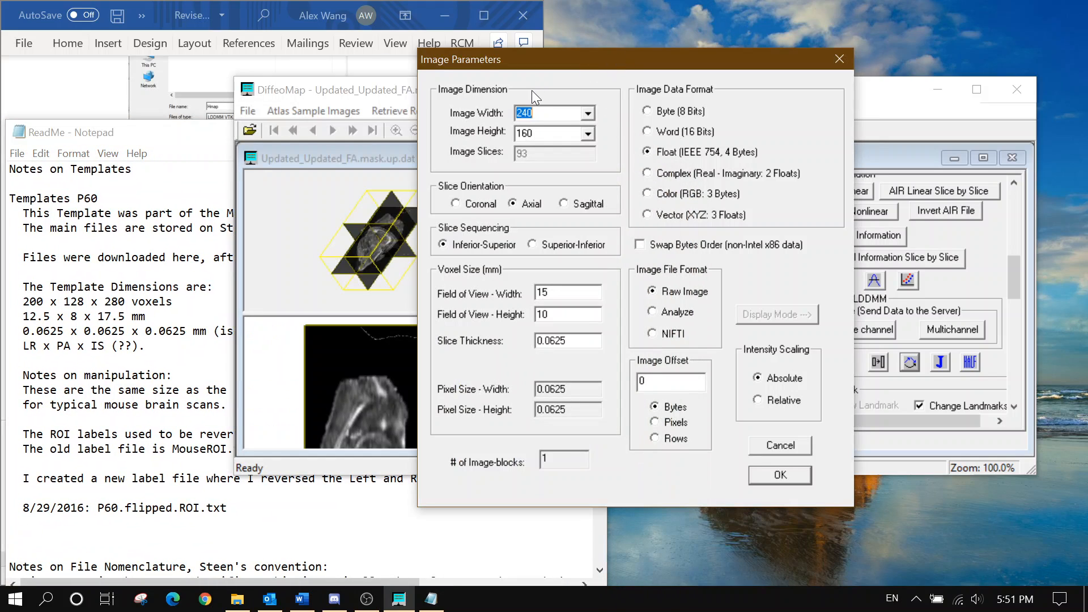
Enter 200 × 128 pixels, Word (16 Bits) data and a 12.5 × 8 mm field of view
text(200)
key(Tab)
text(128)
click(654, 131)
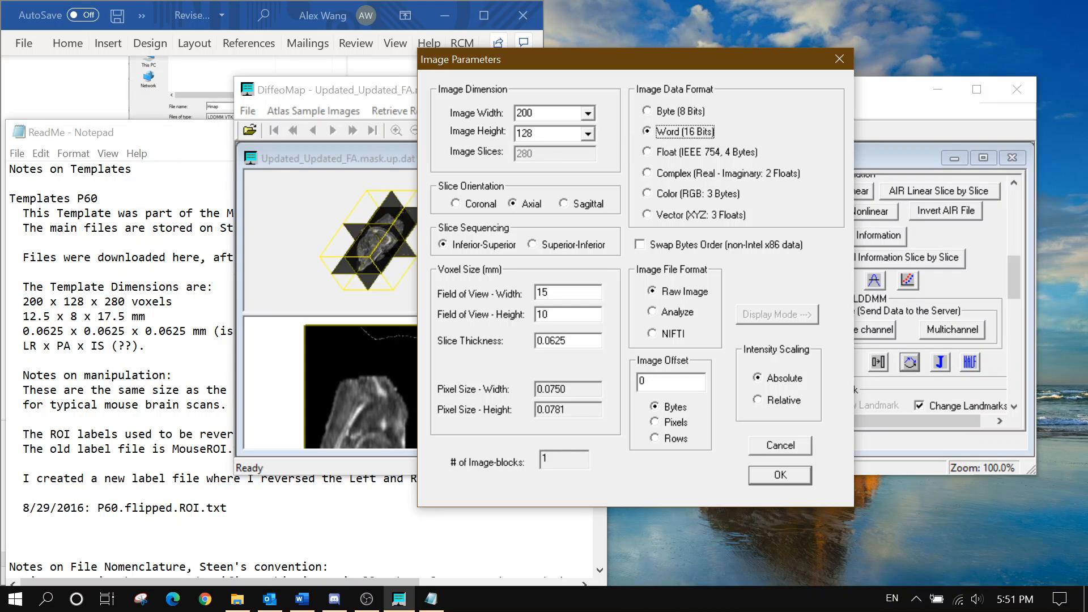
double_click(543, 292)
text(12.5)
key(Tab)
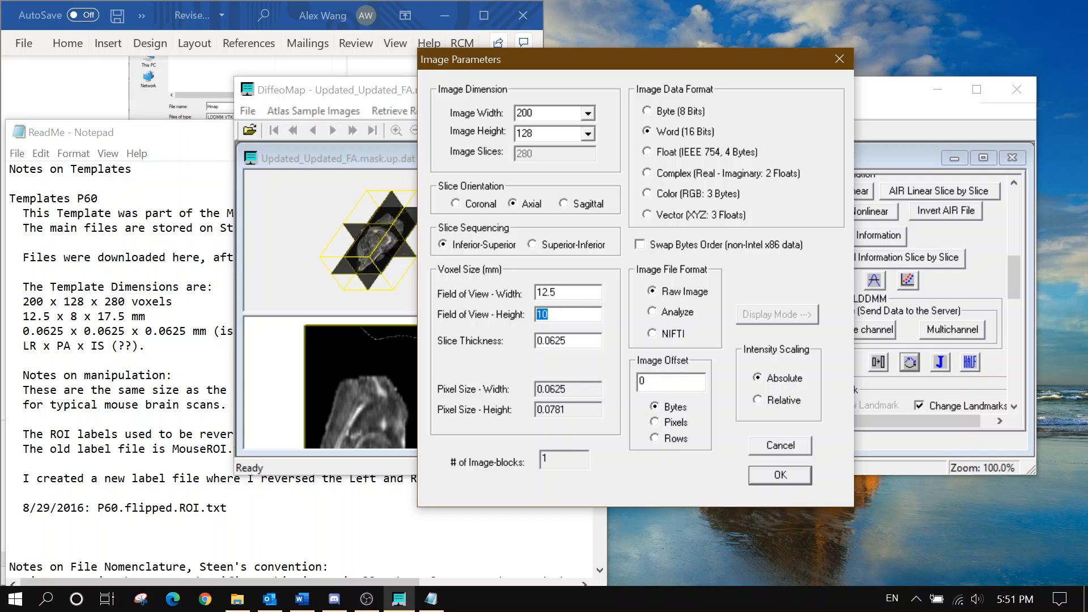
text(8)
key(Tab)
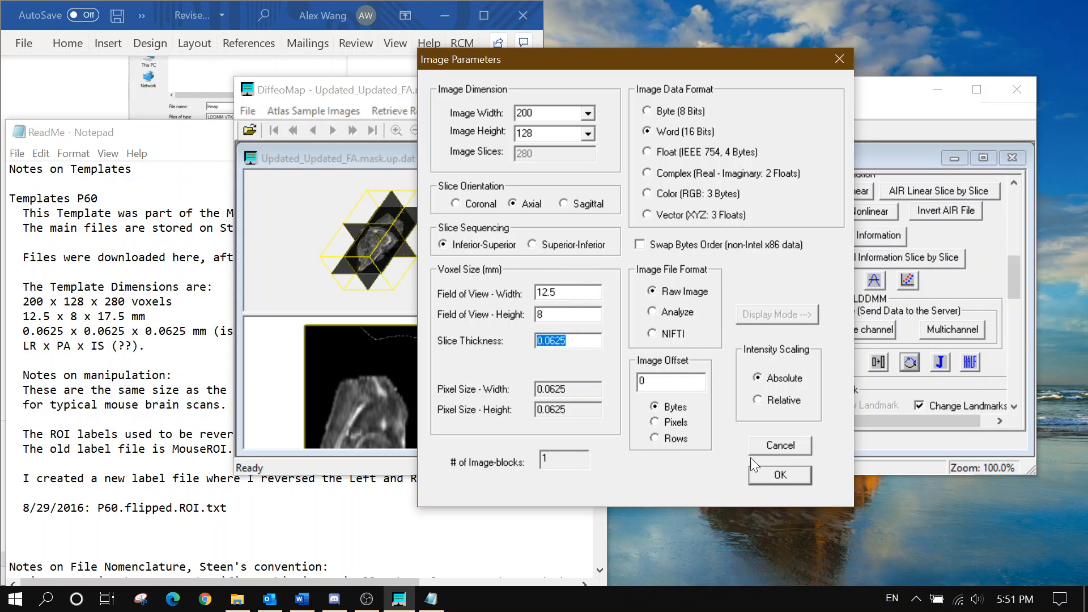
Confirm the parameters to load P60.flipped.ROI.dat, then enlarge and reposition its subject window
click(780, 475)
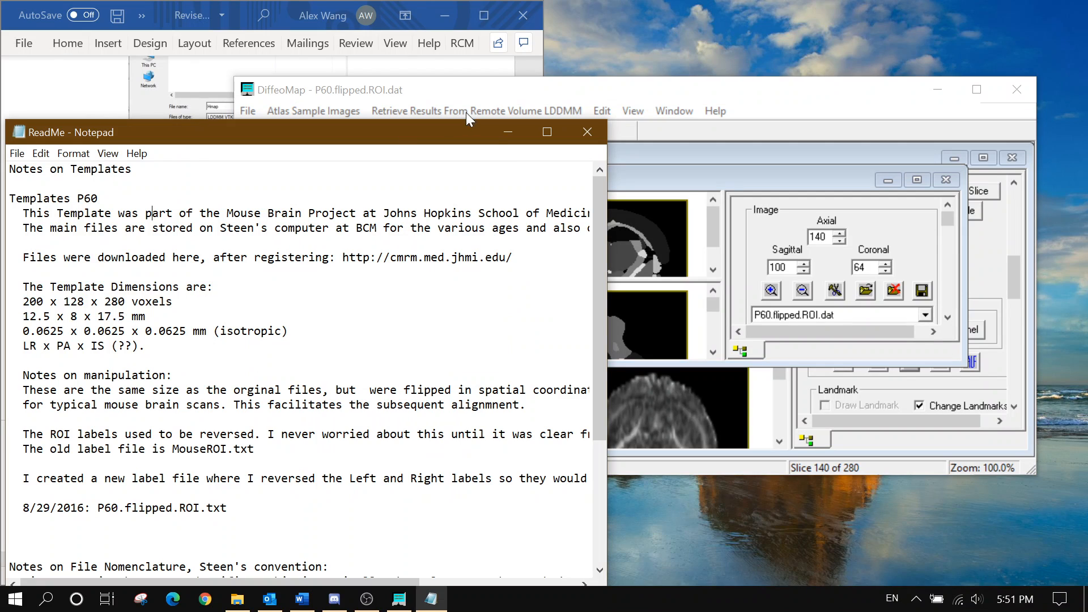
click(466, 112)
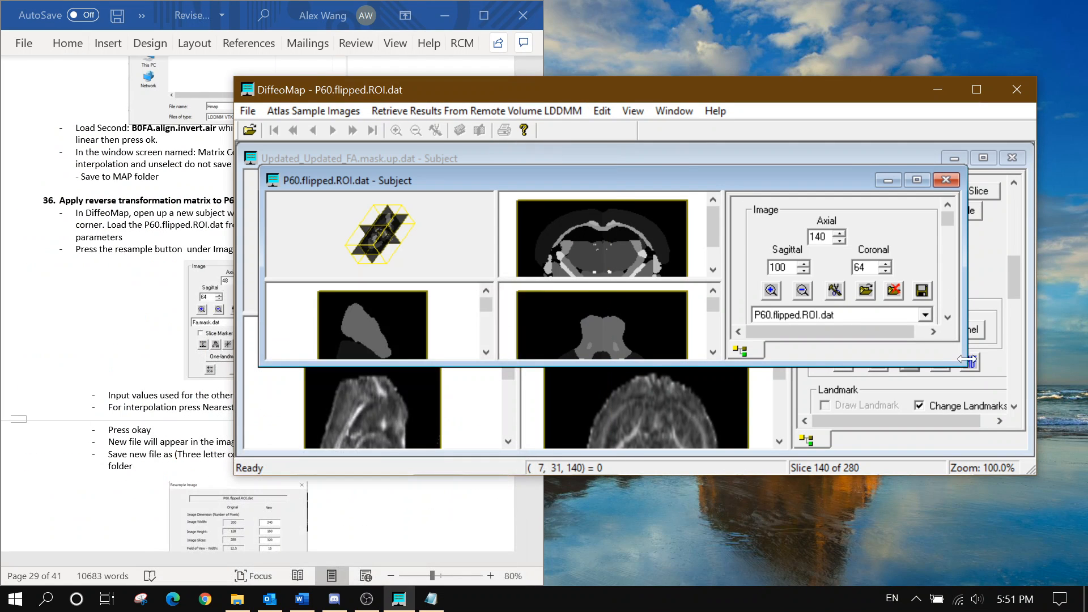
drag(966, 359, 1031, 453)
drag(312, 179, 291, 158)
drag(1002, 430, 1024, 452)
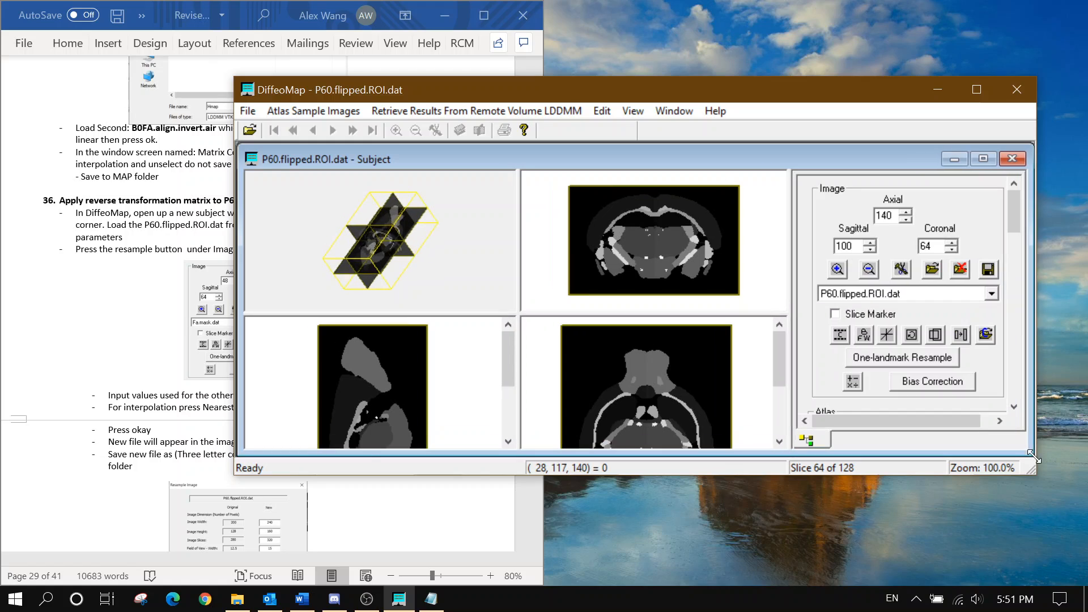
click(101, 250)
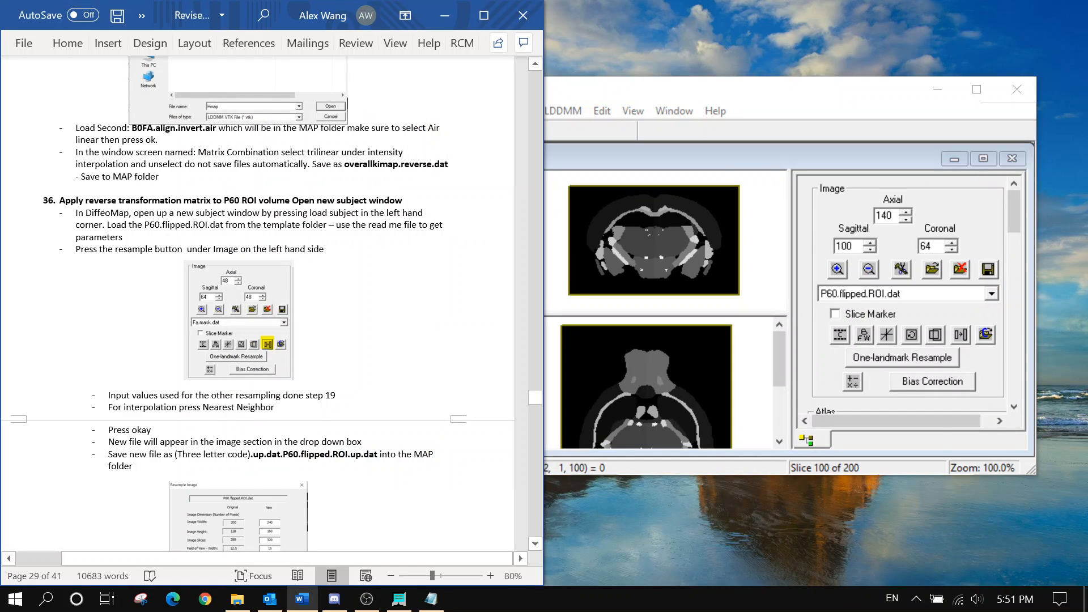
scroll(272, 304, down, 1)
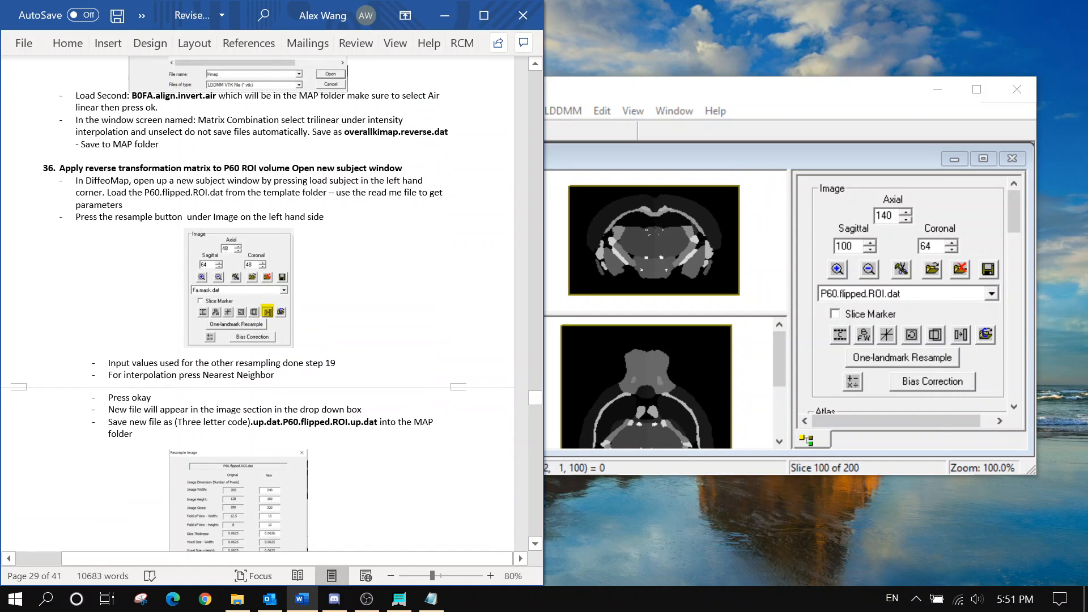
Open the resampling settings for the P60.flipped.ROI.dat volume
click(959, 335)
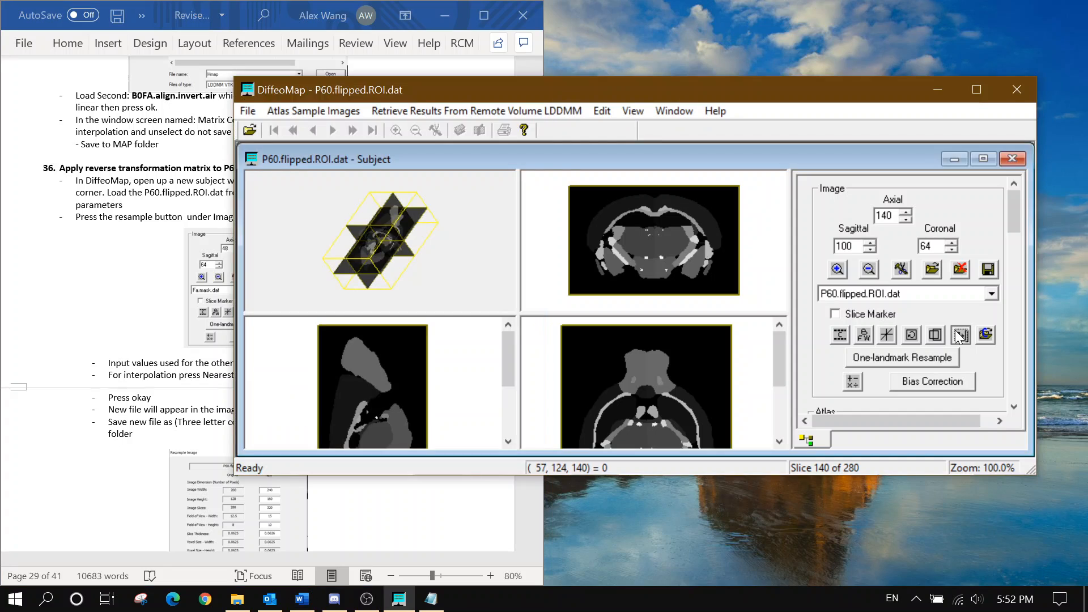
click(34, 287)
scroll(35, 292, down, 2)
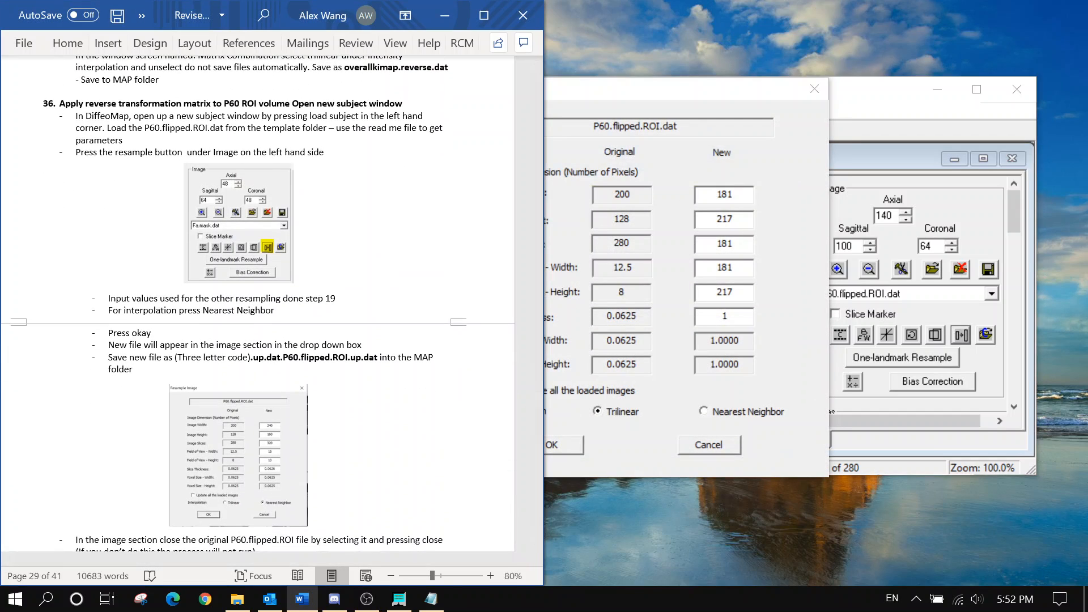
click(666, 193)
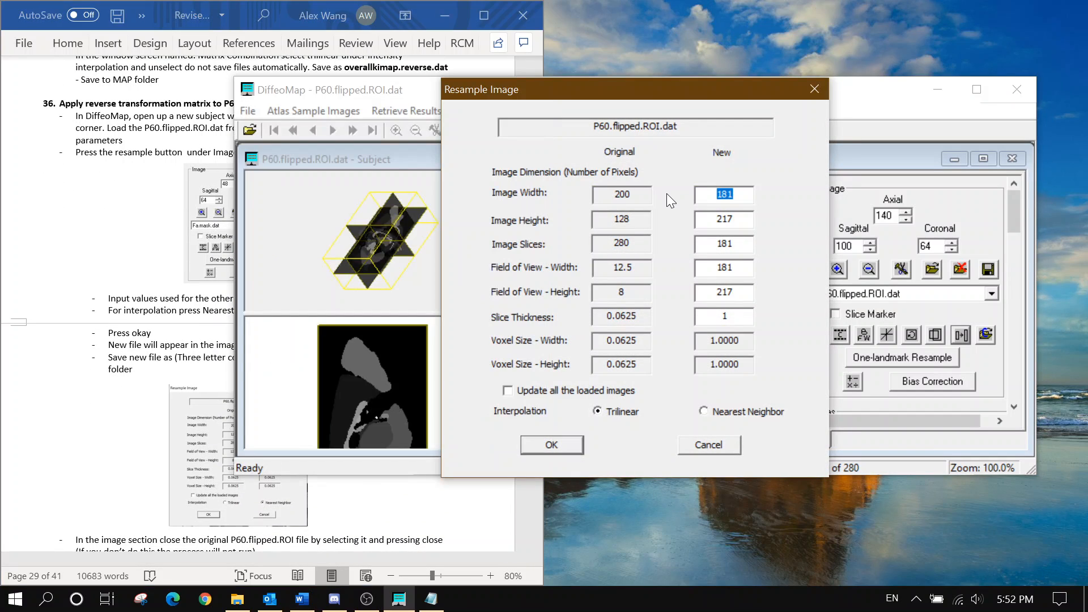
Enter a new size of 240 × 160 × 320 with a 15 × 10 mm field of view and 0.0625 mm slices
text(240)
key(Tab)
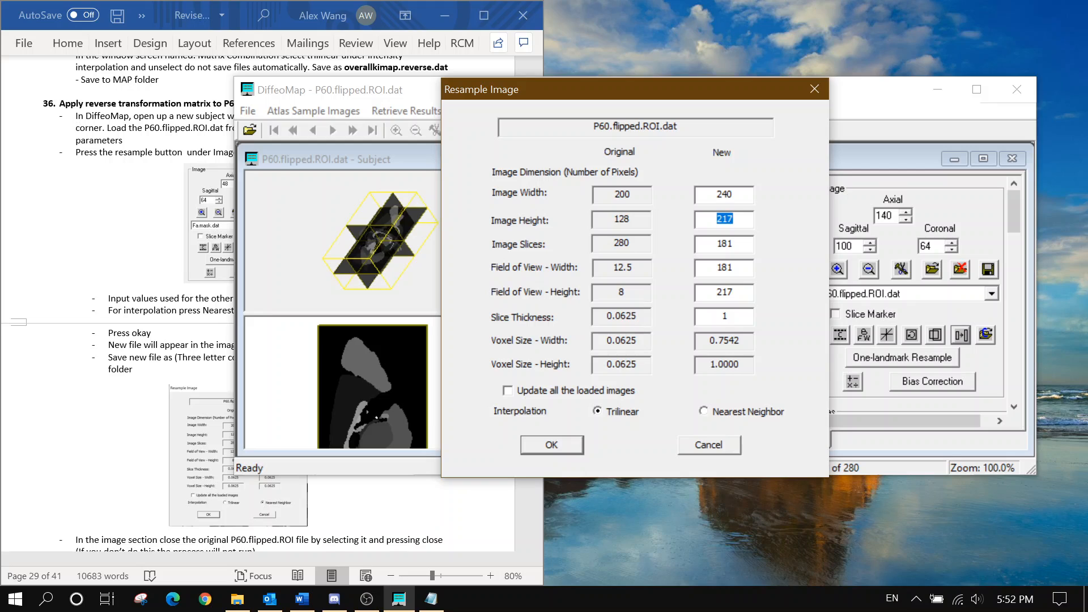
text(160)
key(Tab)
text(320)
key(Tab)
text(15)
key(Tab)
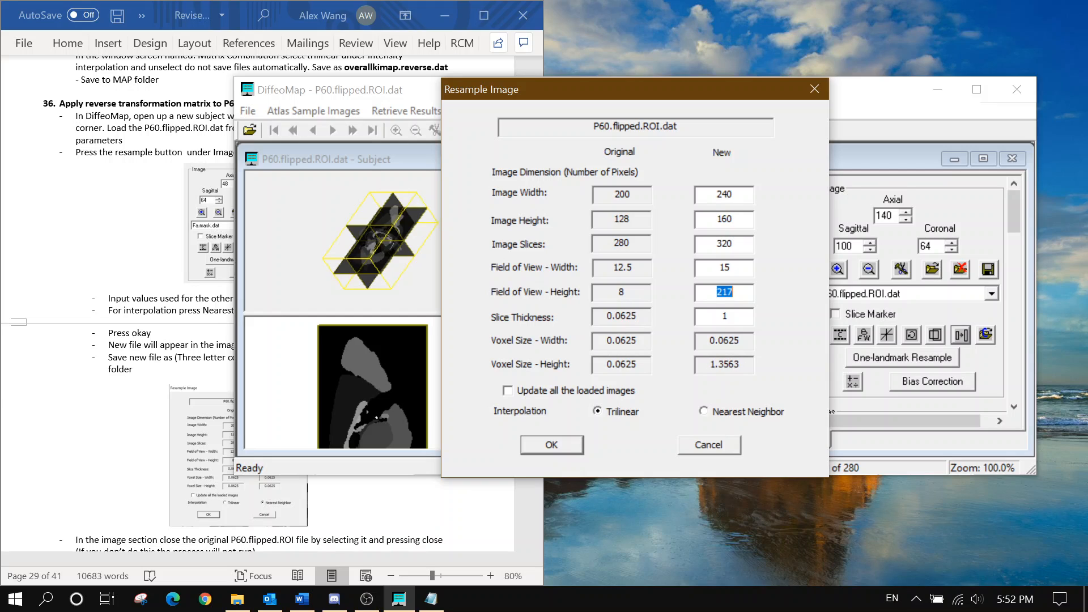
text(10)
key(Tab)
text(0.0625)
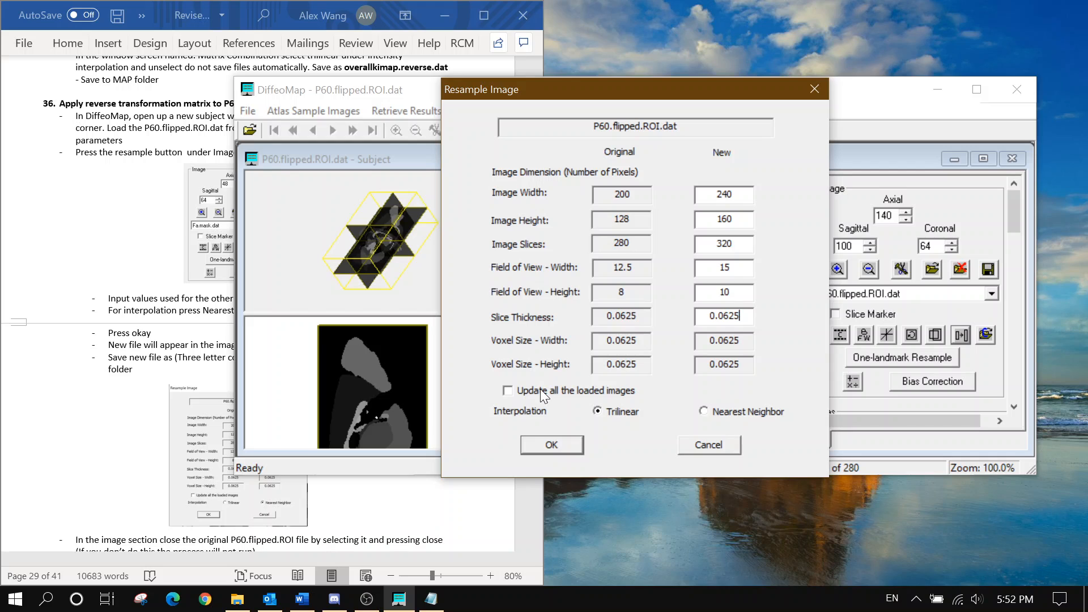
Select Nearest Neighbor interpolation and apply the resampling
click(199, 348)
scroll(200, 348, down, 2)
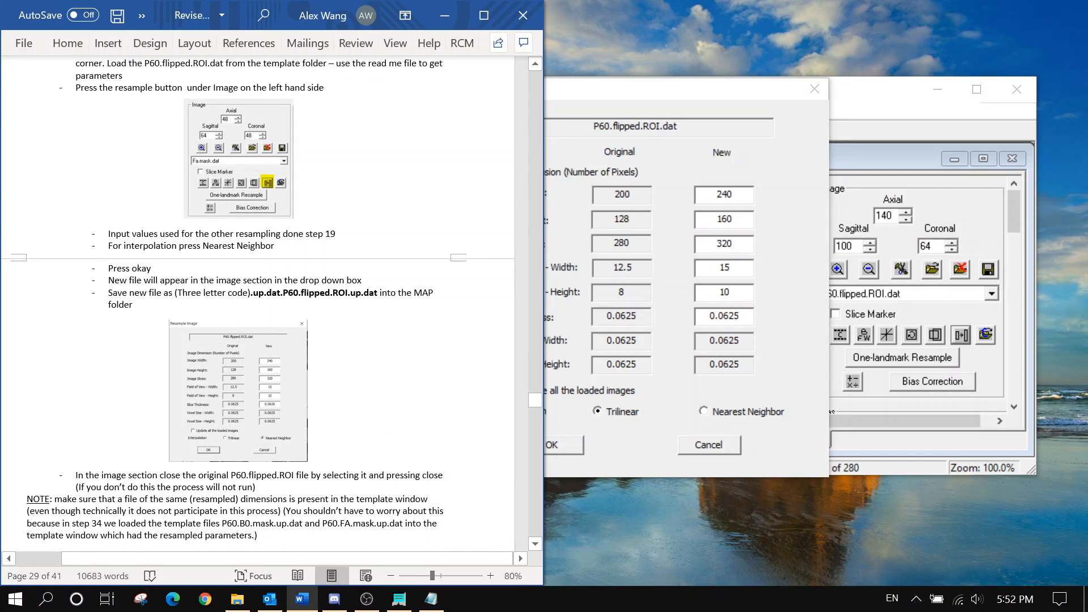
drag(148, 245, 274, 245)
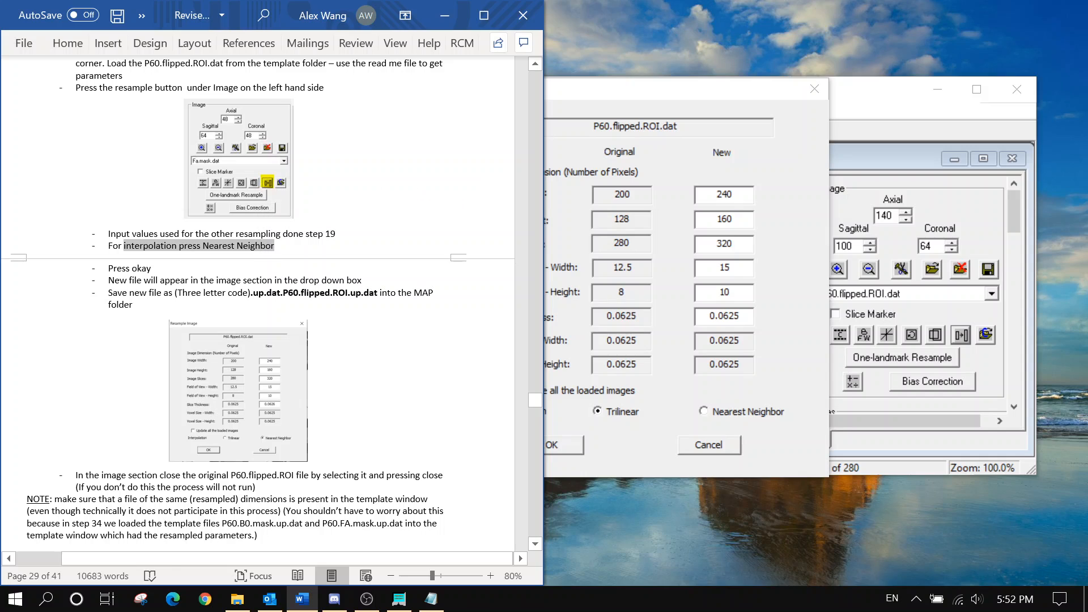
click(704, 414)
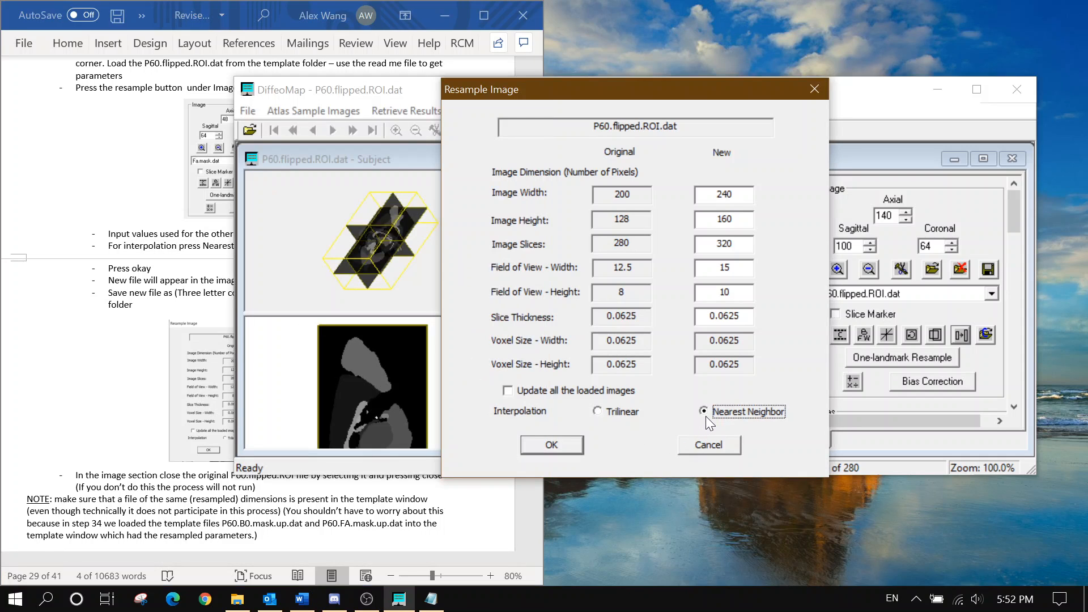
click(552, 445)
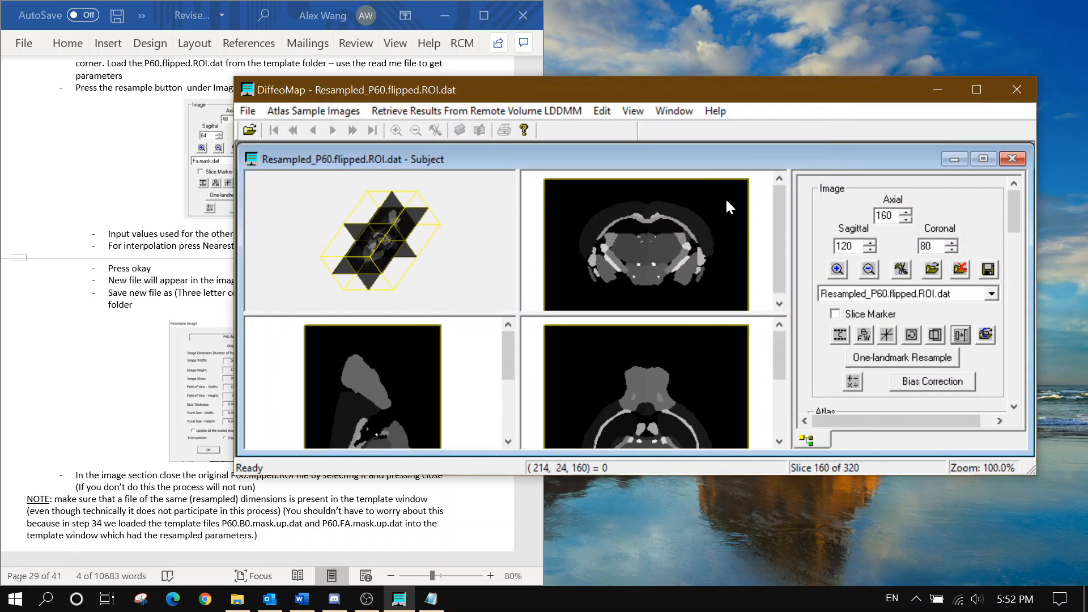
Add the resampled ROI image to DiffeoMap's save list
click(94, 256)
click(236, 280)
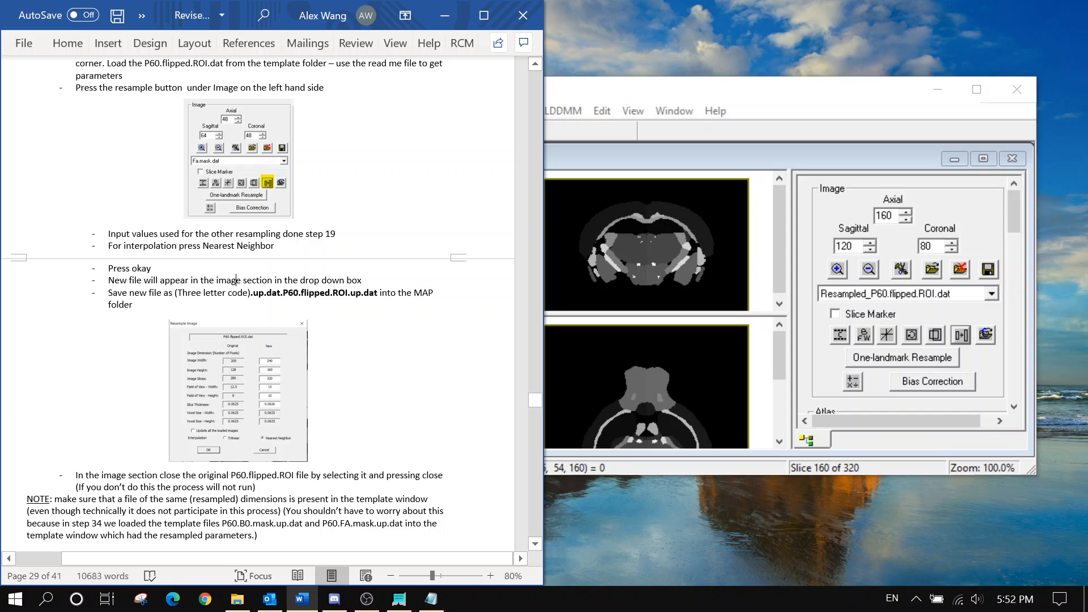
scroll(237, 280, down, 1)
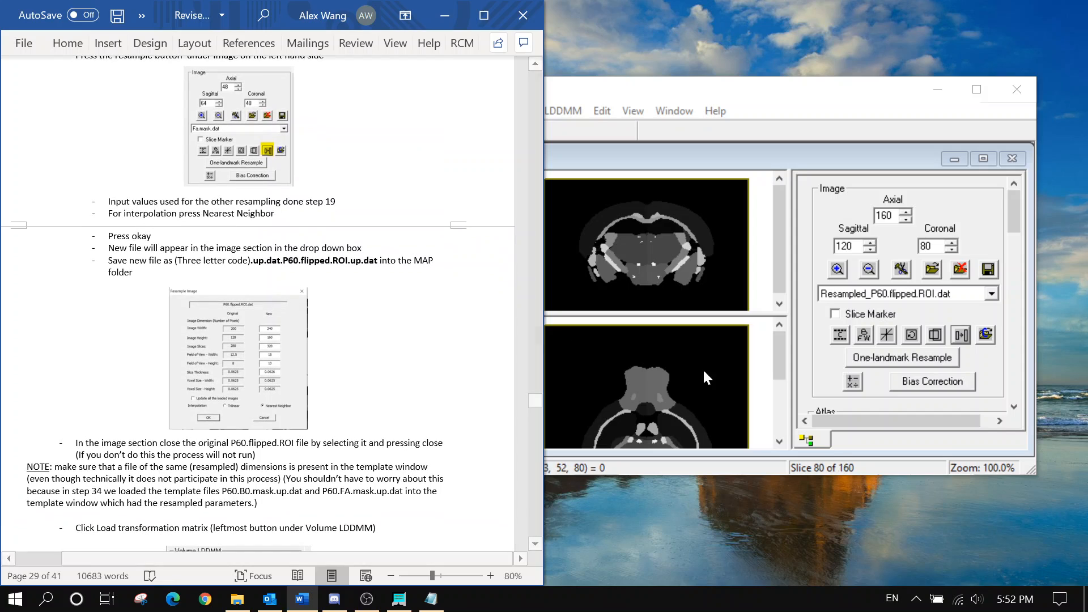
click(989, 271)
click(543, 188)
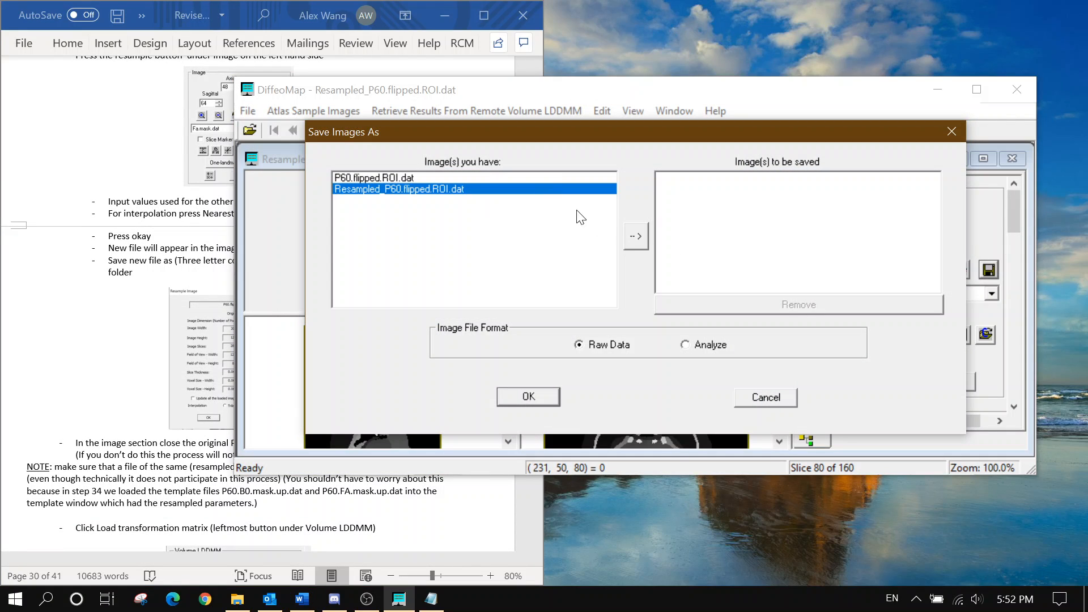
click(636, 235)
click(528, 396)
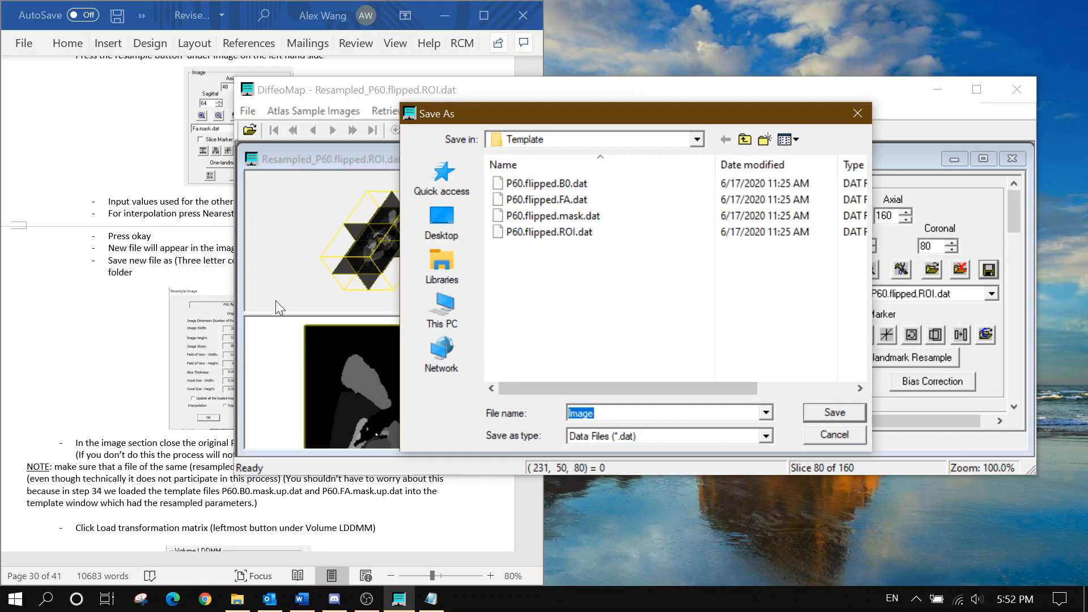
Save it in Map_Folder as Up1.up.dat.P60.flipped.ROI.up, using the name copied from the instructions
click(601, 139)
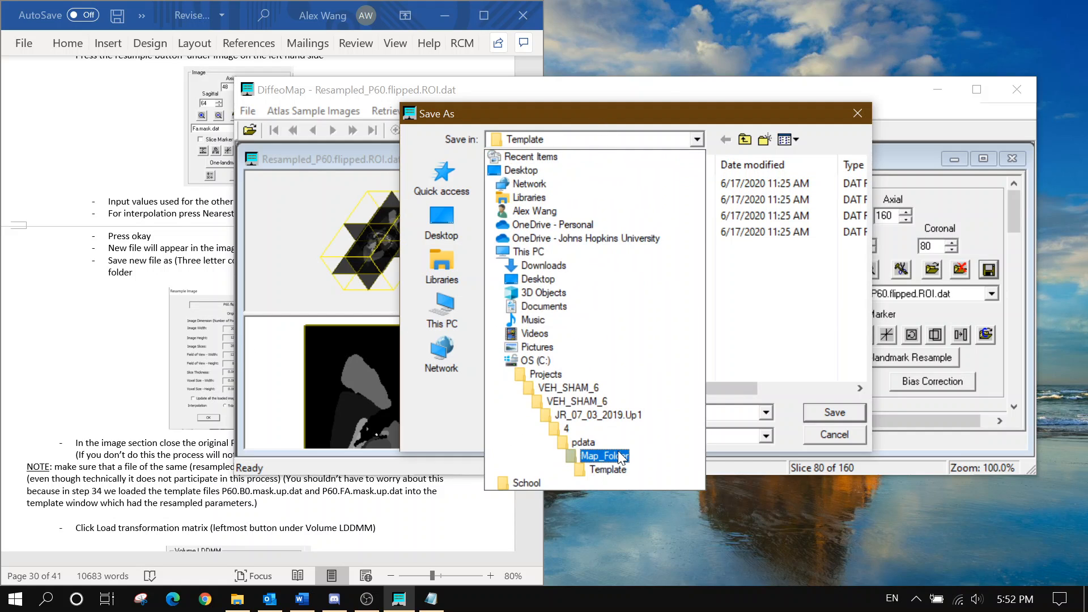
click(621, 456)
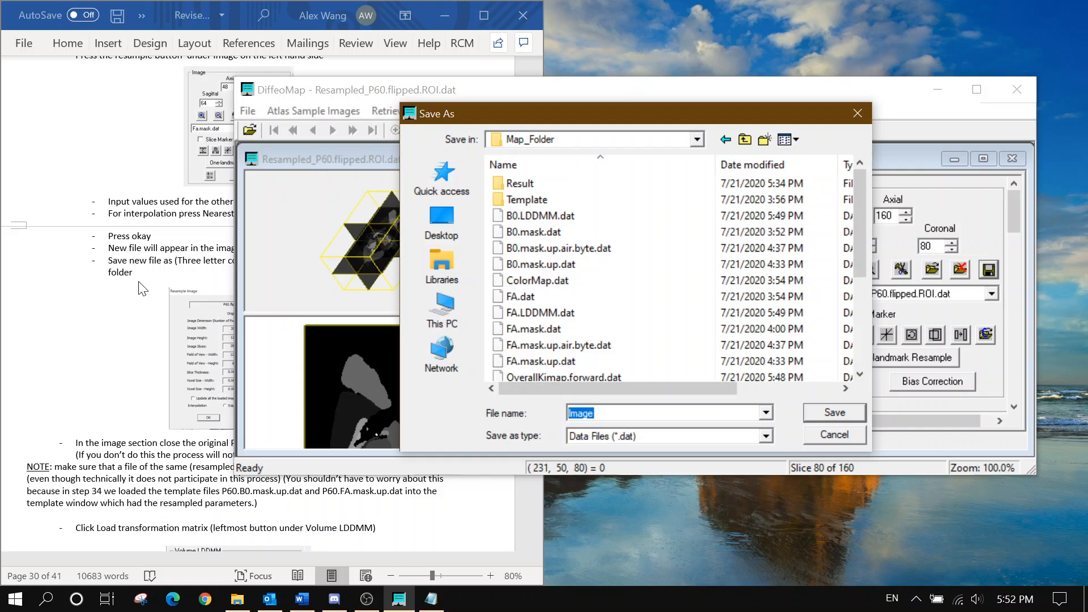
scroll(580, 340, down, 4)
text(Up1.)
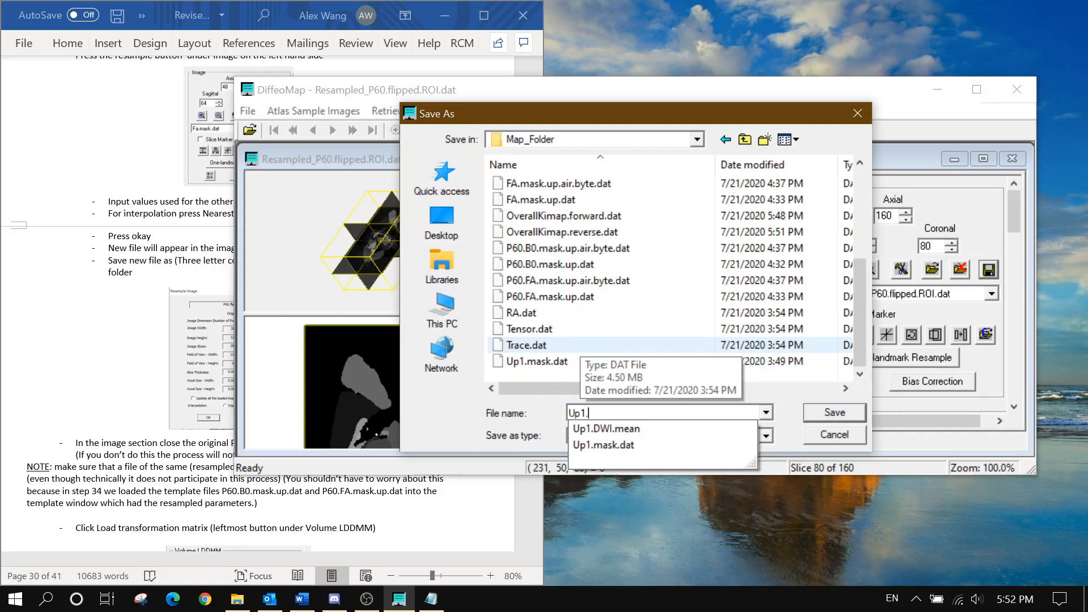
click(152, 274)
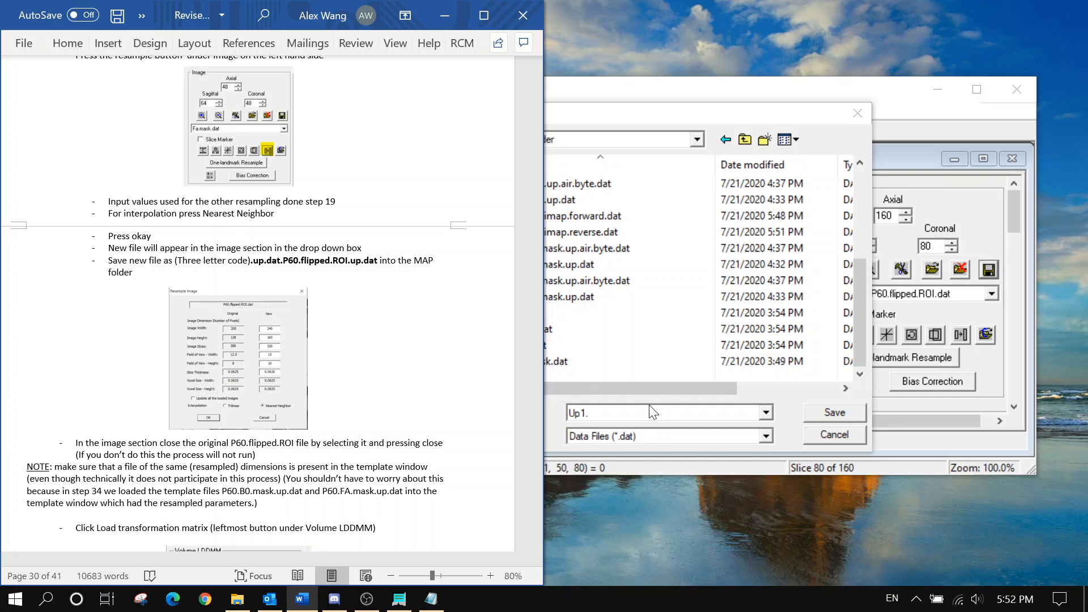
drag(253, 260, 361, 260)
key(ctrl+c)
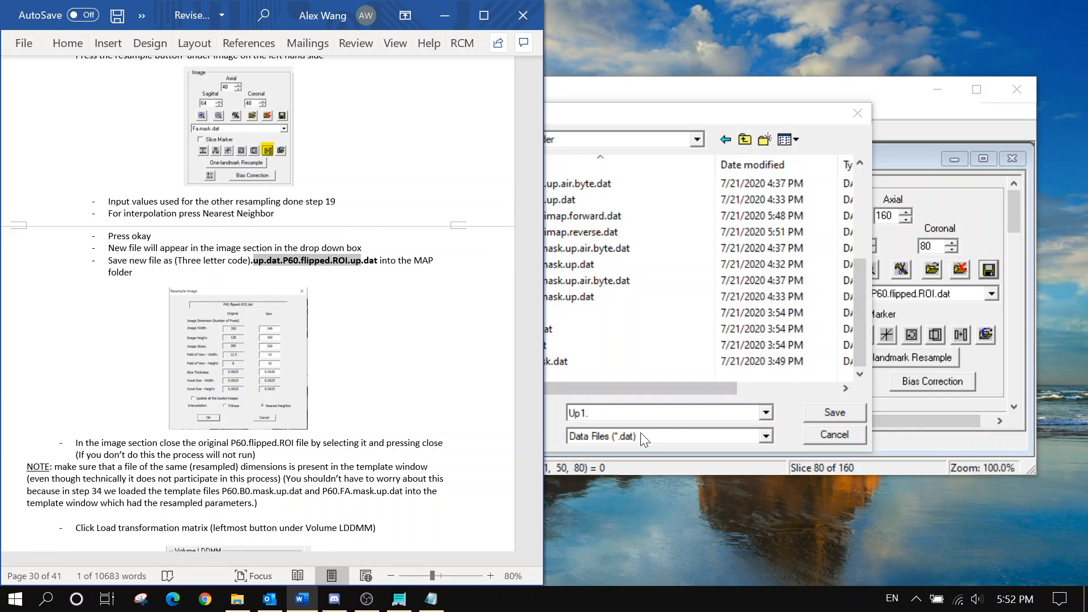
click(640, 415)
key(ctrl+v)
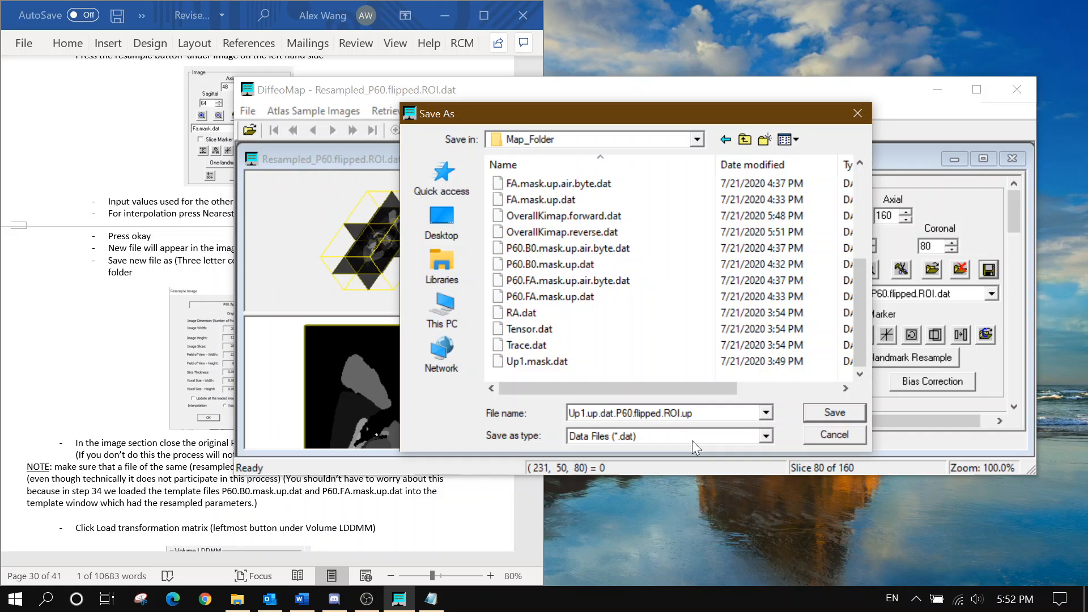
key(alt+Tab)
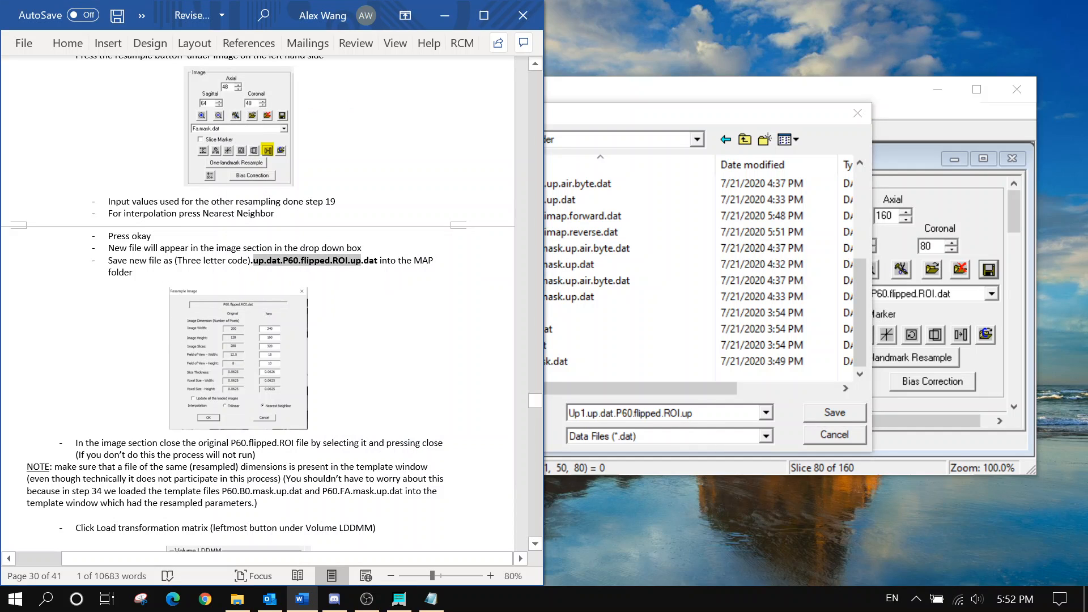
click(813, 414)
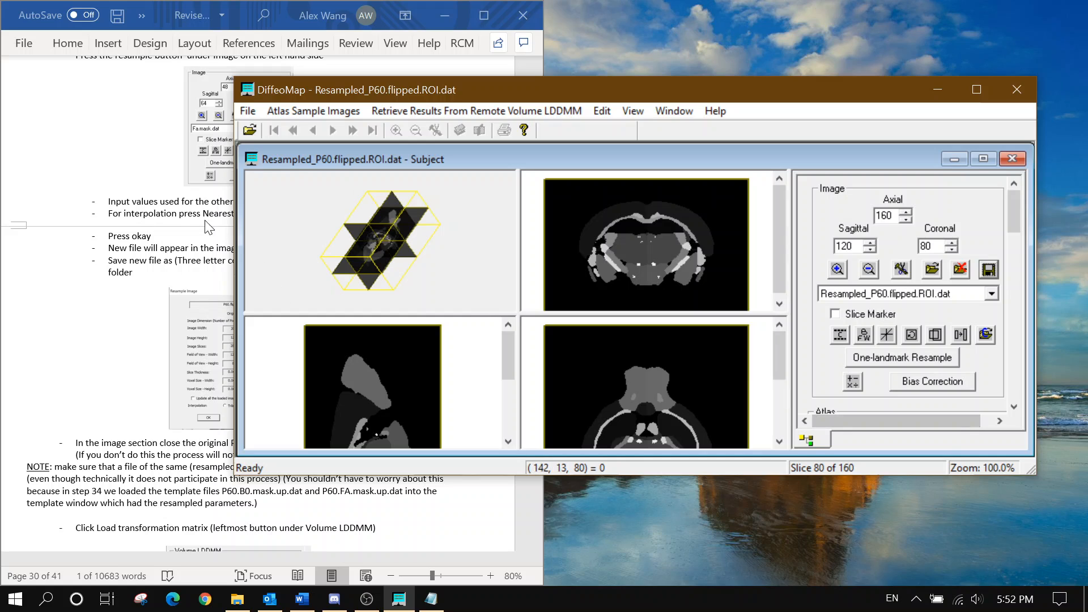
click(205, 227)
Select the original P60.flipped.ROI.dat in the image list and close it
scroll(205, 227, down, 4)
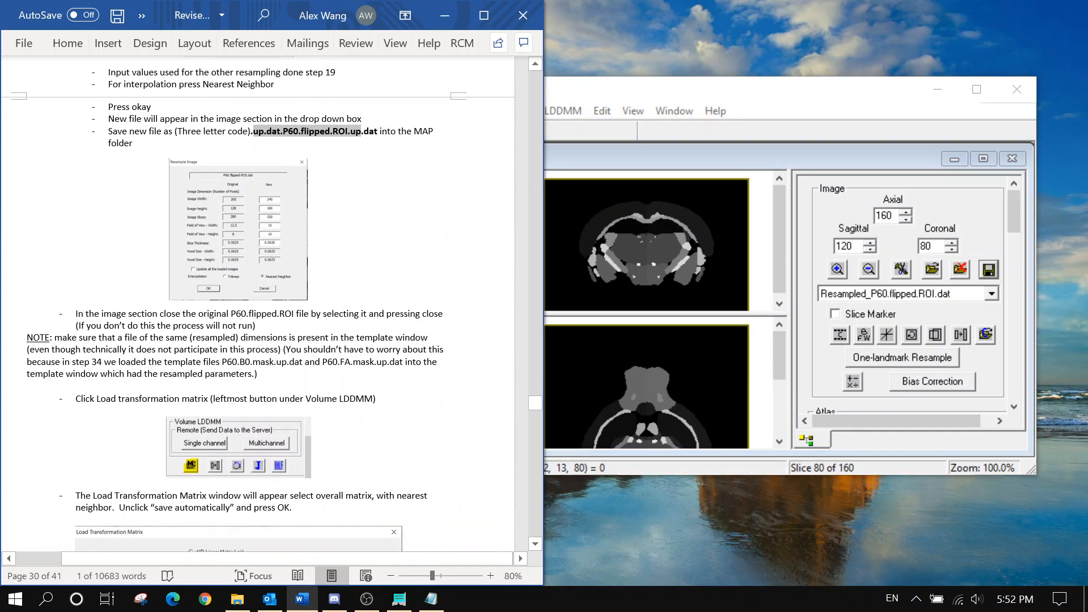
scroll(272, 303, down, 1)
click(257, 293)
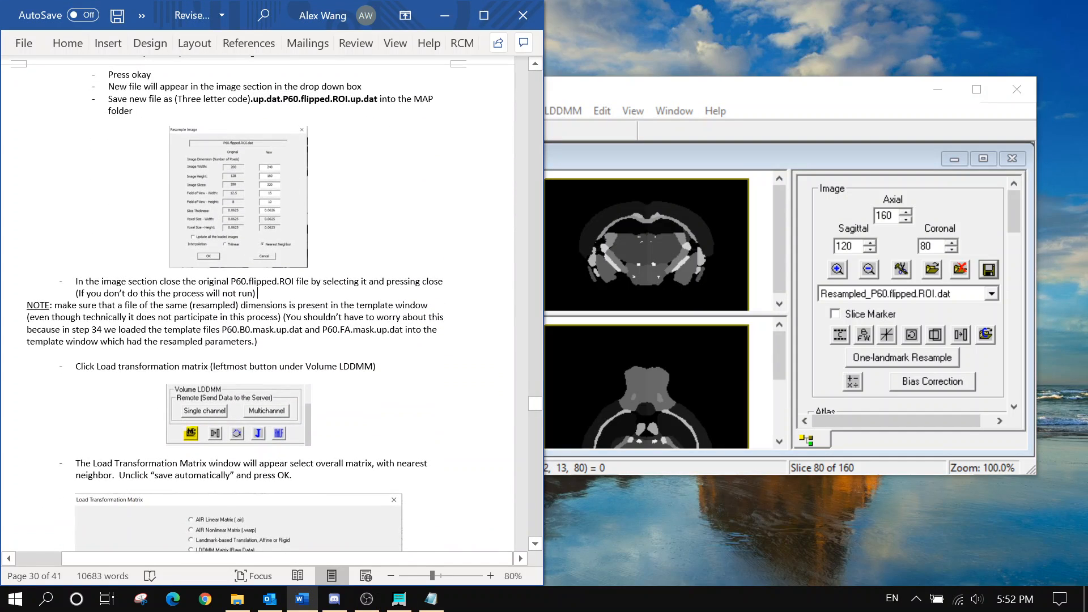
click(907, 293)
click(907, 305)
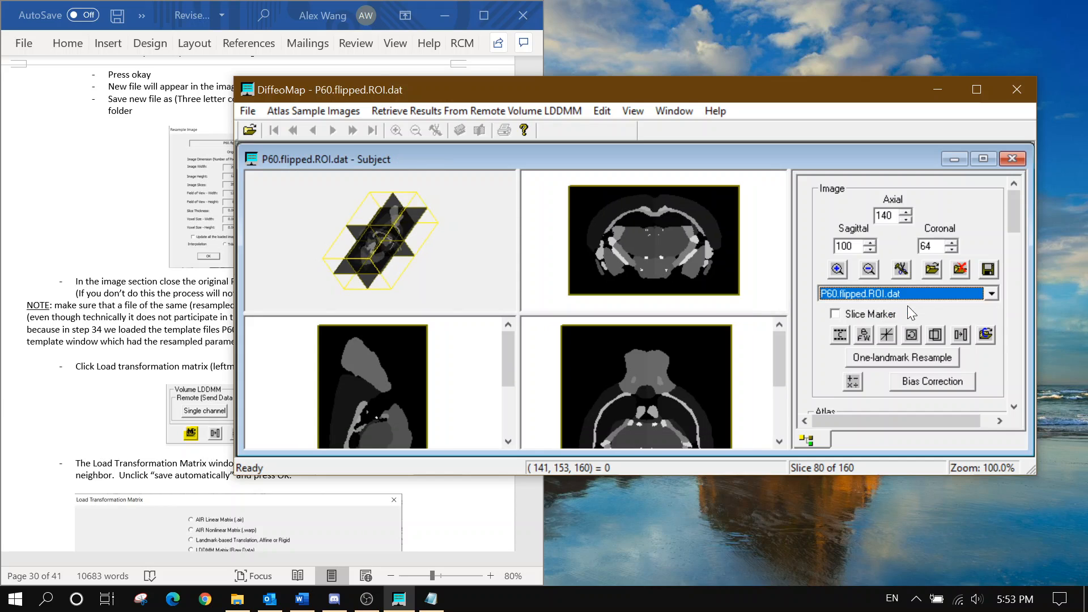
click(959, 271)
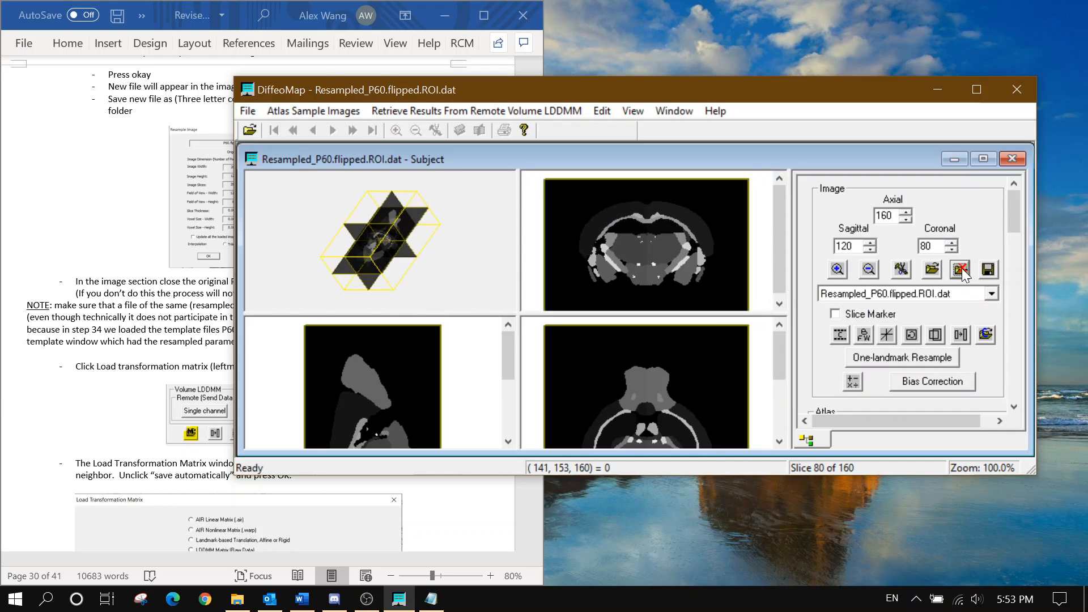
Scroll the instructions down to the next part, reviewing the note about the process not running
click(171, 317)
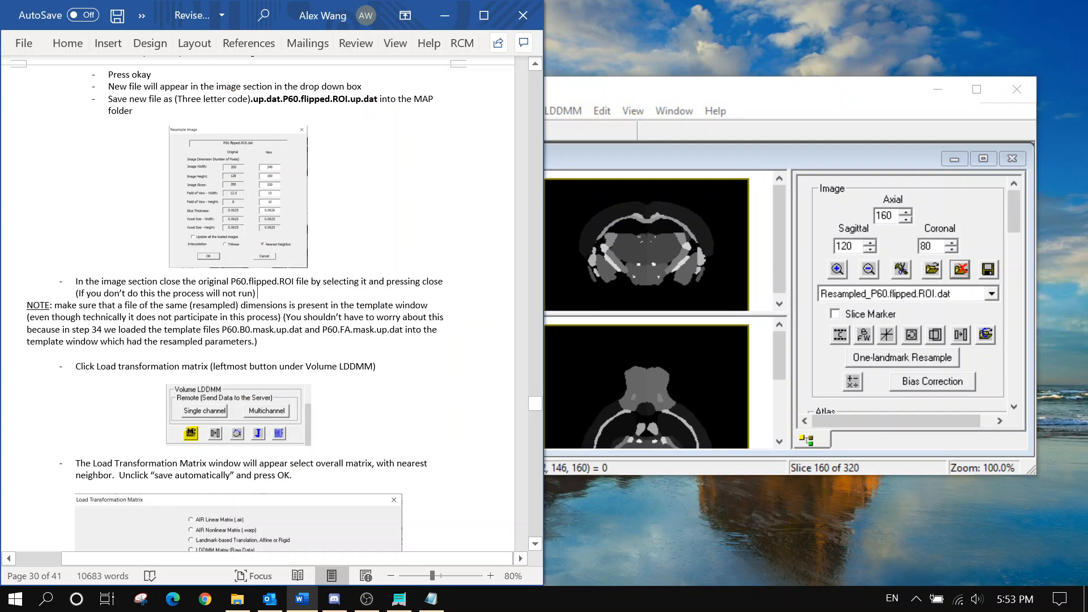
scroll(266, 306, down, 2)
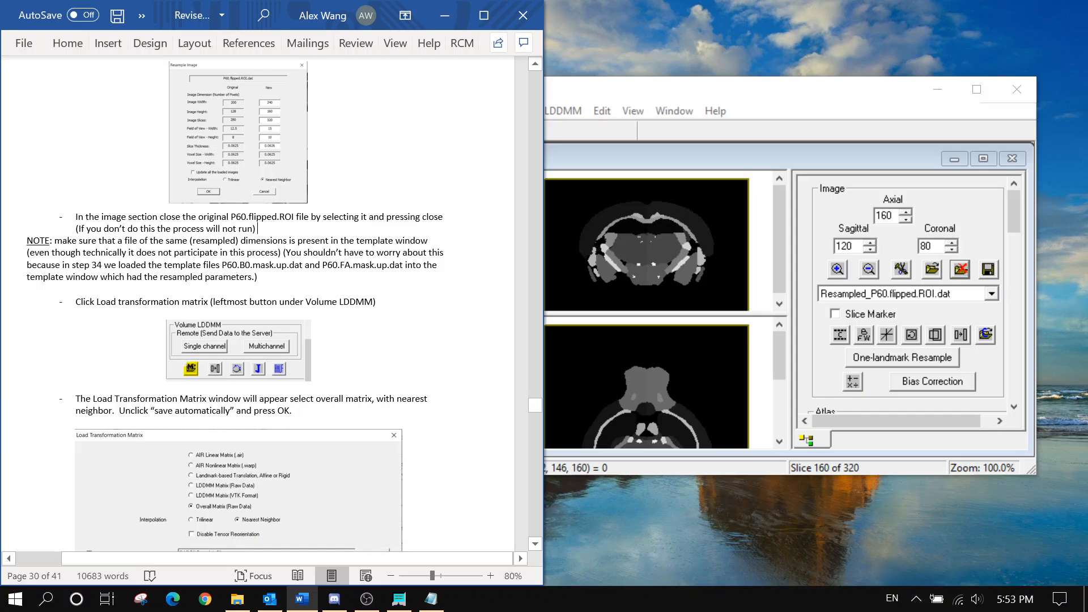
drag(258, 228, 76, 229)
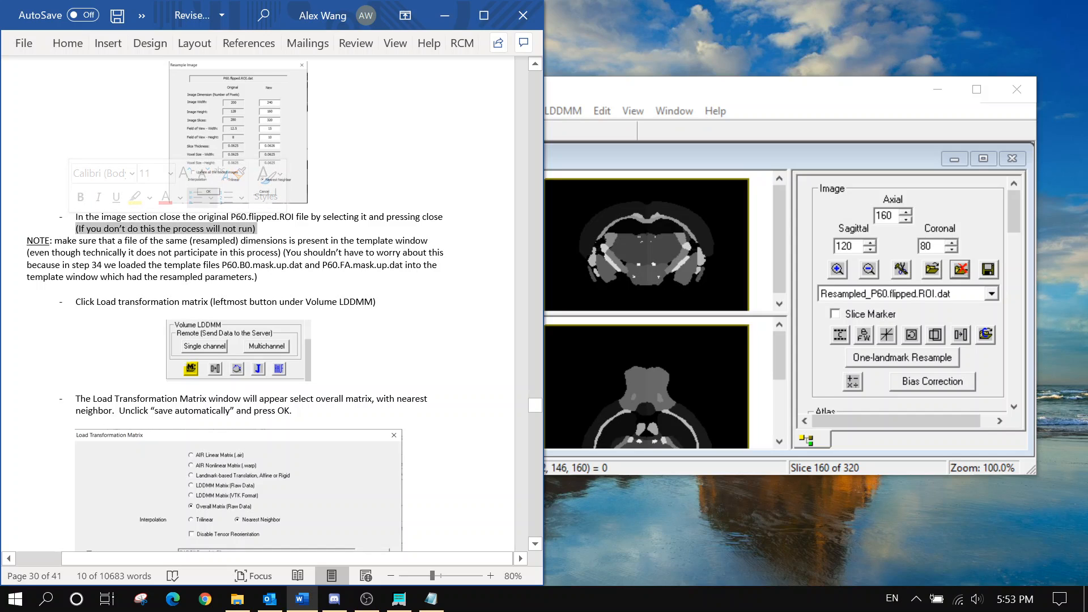
click(136, 265)
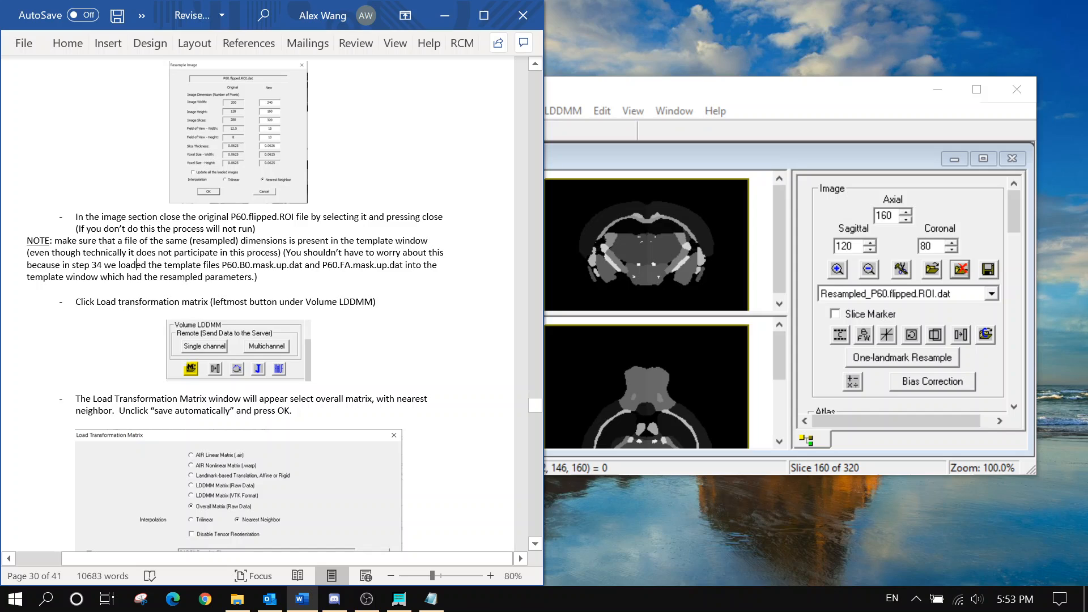
scroll(267, 306, down, 1)
scroll(272, 304, down, 1)
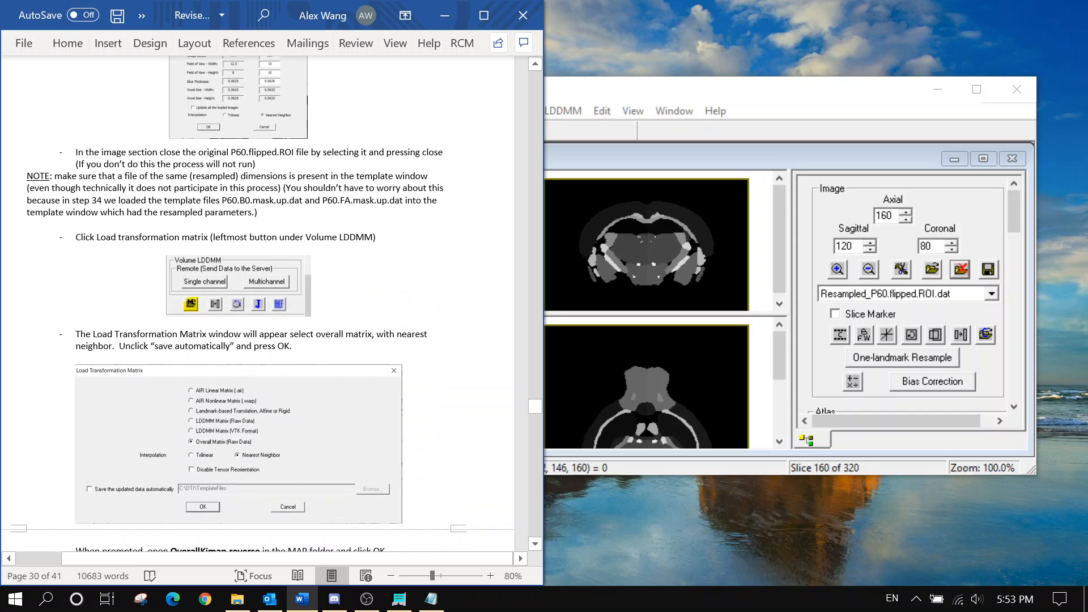
scroll(1017, 230, down, 3)
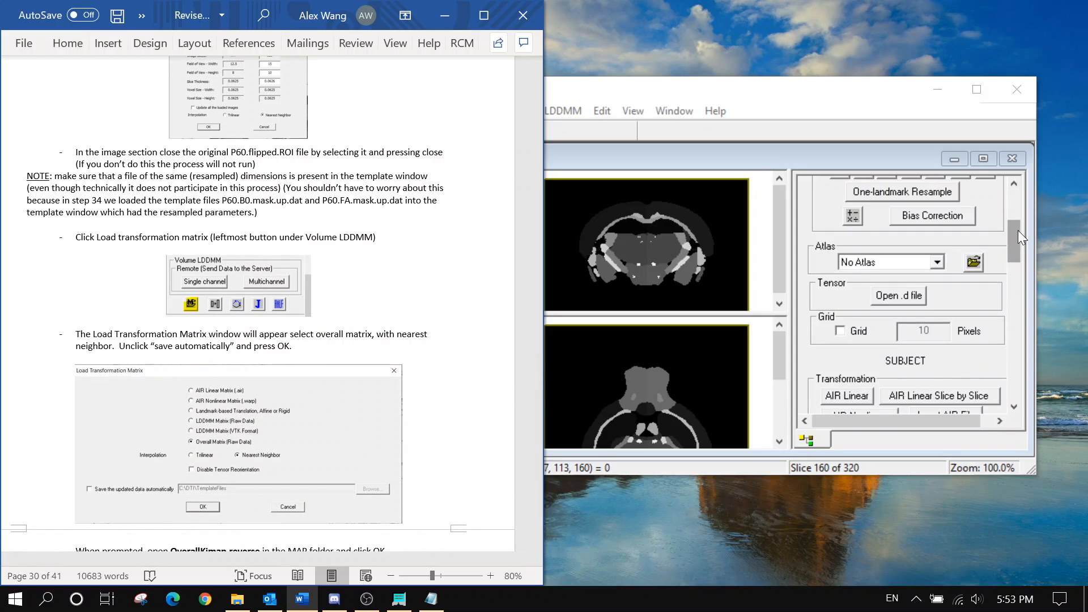
scroll(1017, 230, down, 4)
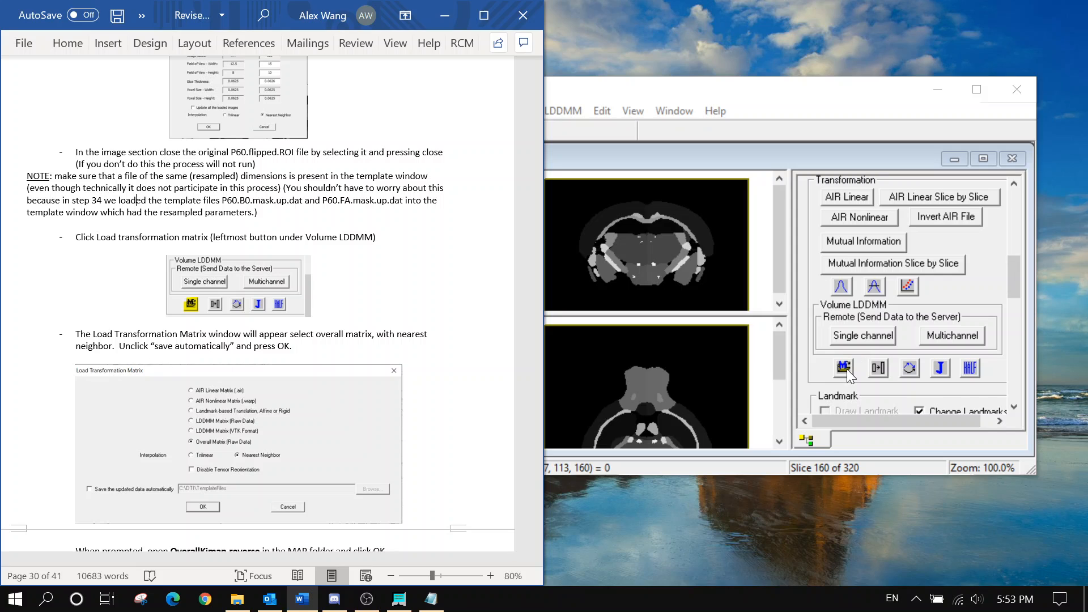
Set the transformation to Overall Matrix (Raw Data) with Nearest Neighbor interpolation and auto-save off
click(847, 369)
click(142, 360)
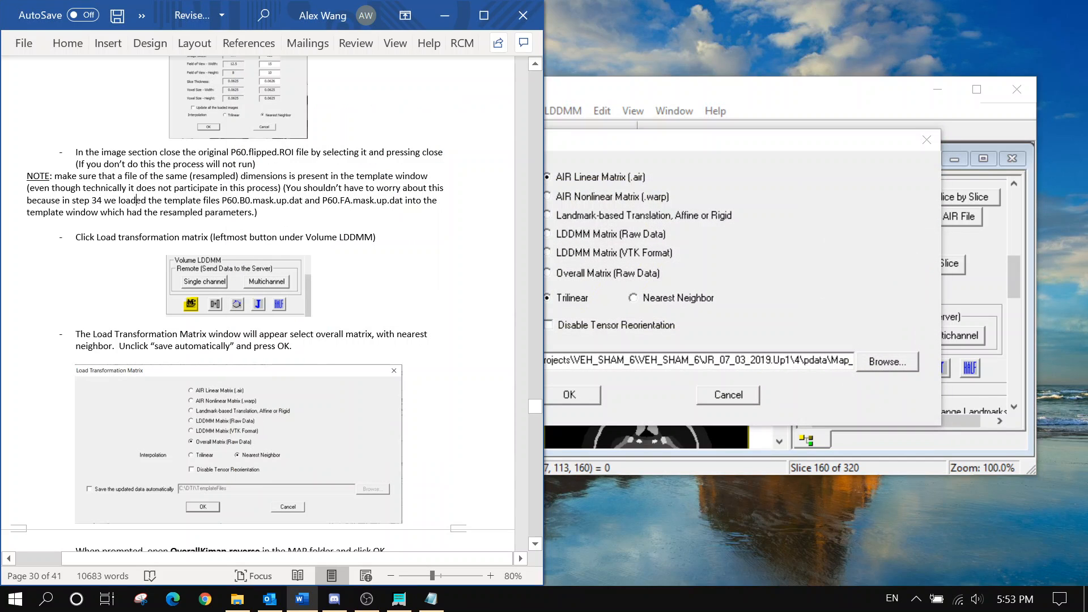
scroll(389, 275, down, 3)
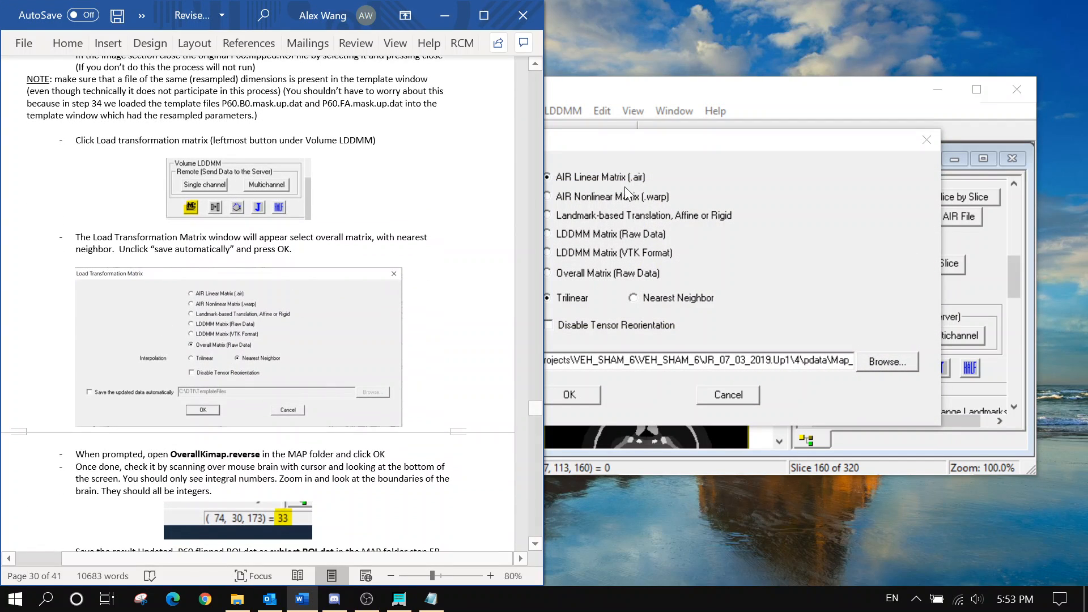
click(617, 274)
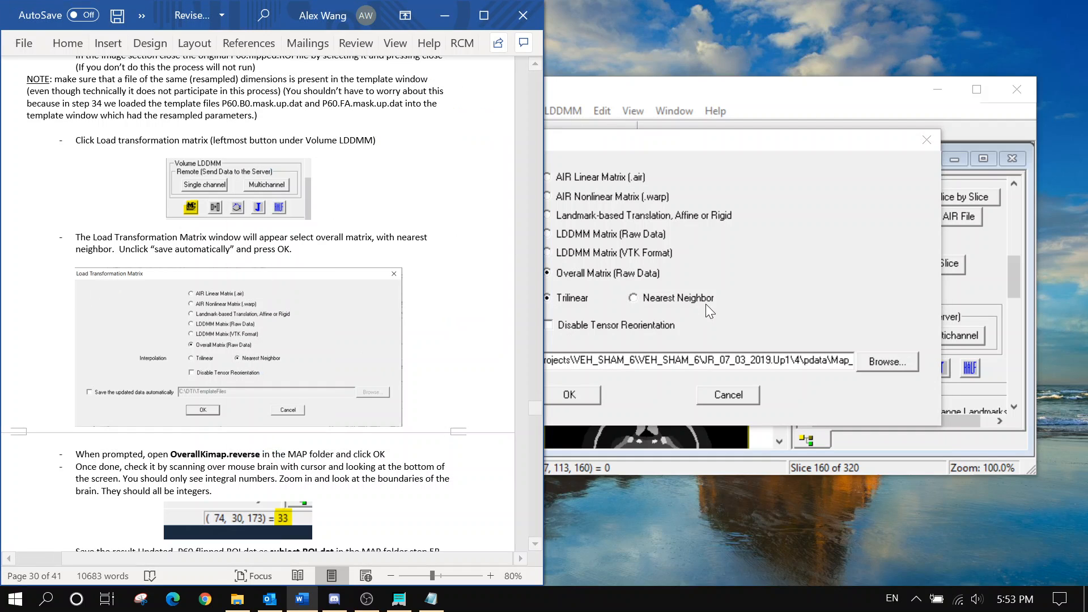
click(697, 298)
click(389, 364)
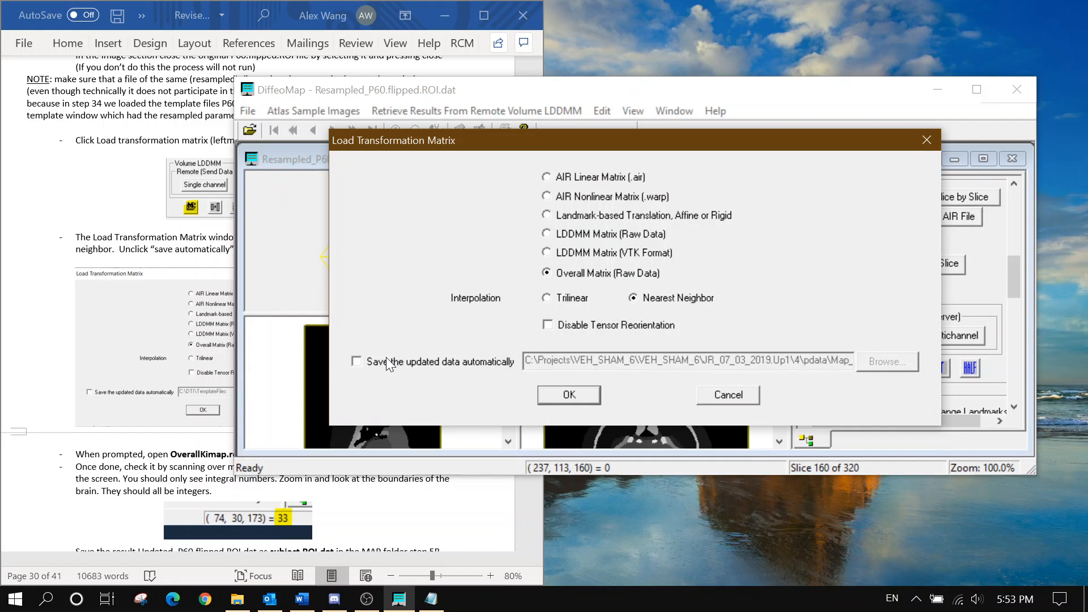
click(552, 395)
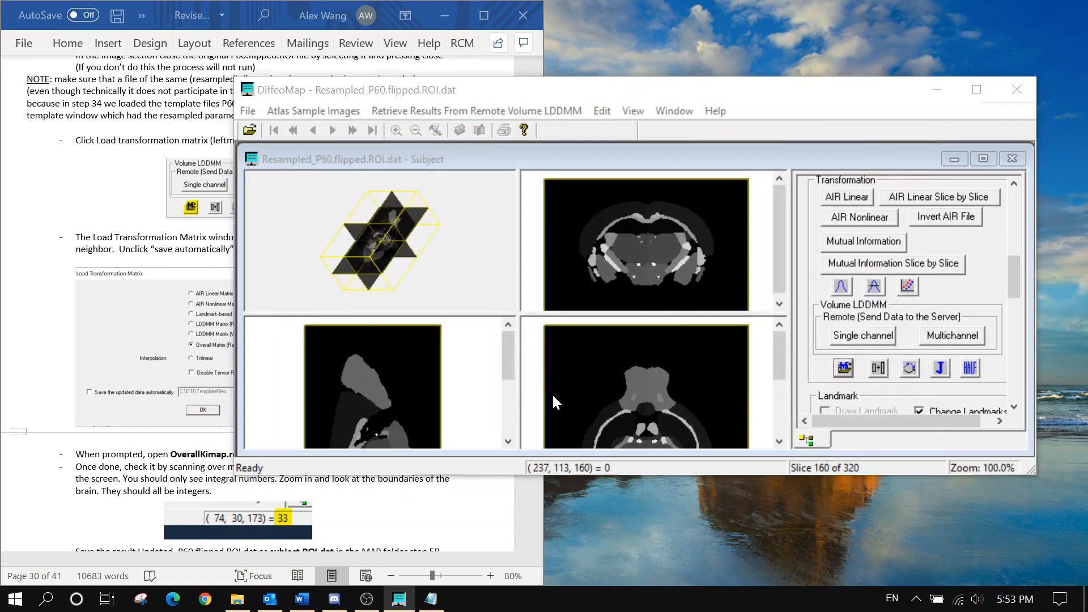
Apply OverallKimap.reverse.dat from Map_Folder to the resampled ROI volume
scroll(136, 277, down, 3)
click(146, 342)
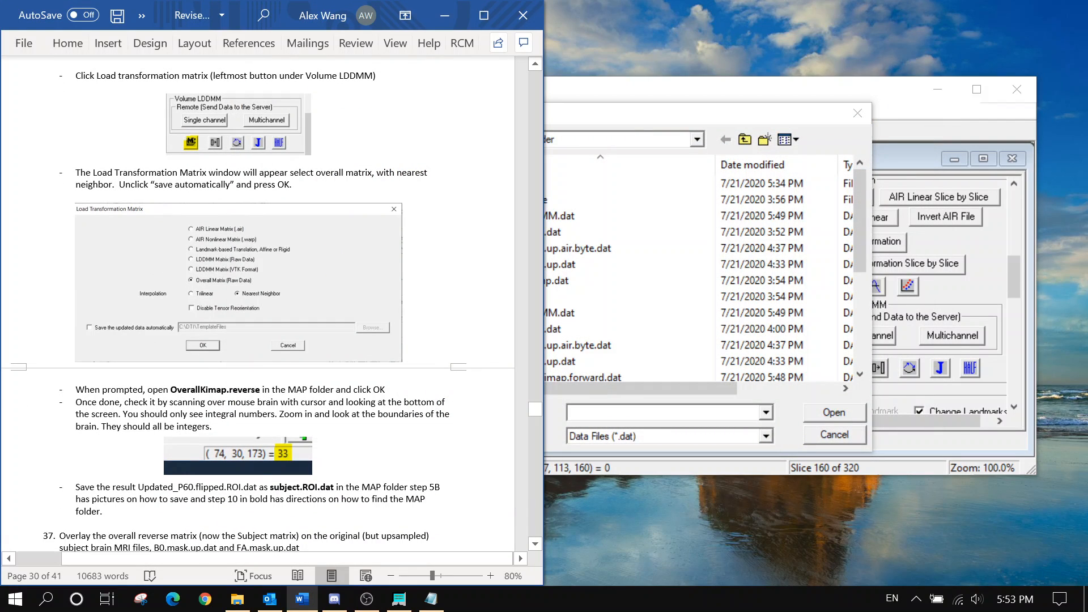
click(737, 114)
scroll(635, 278, down, 3)
click(601, 248)
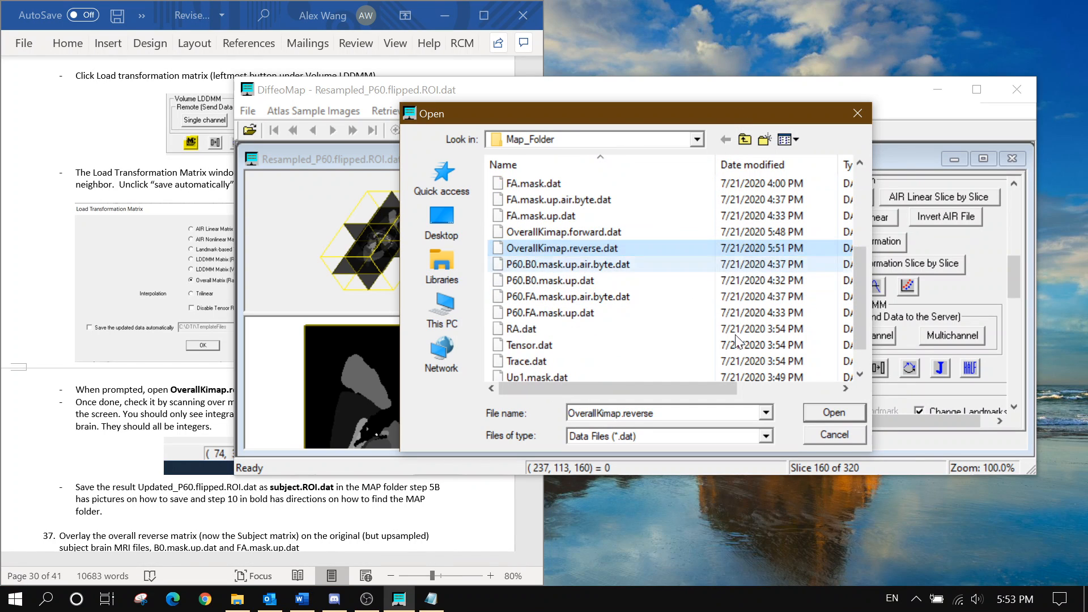
click(834, 412)
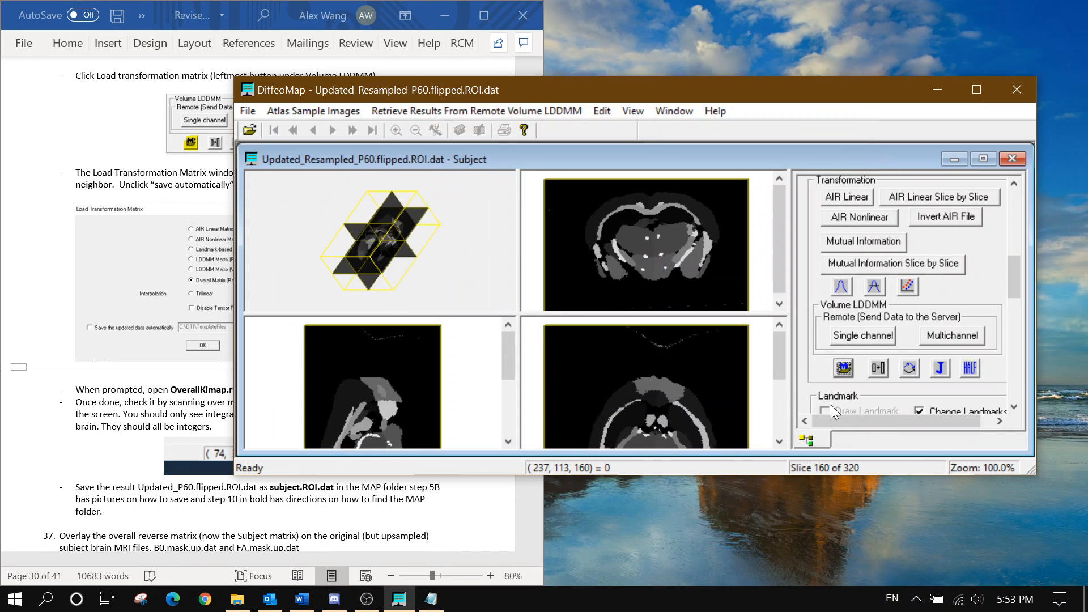
click(151, 395)
scroll(150, 396, down, 1)
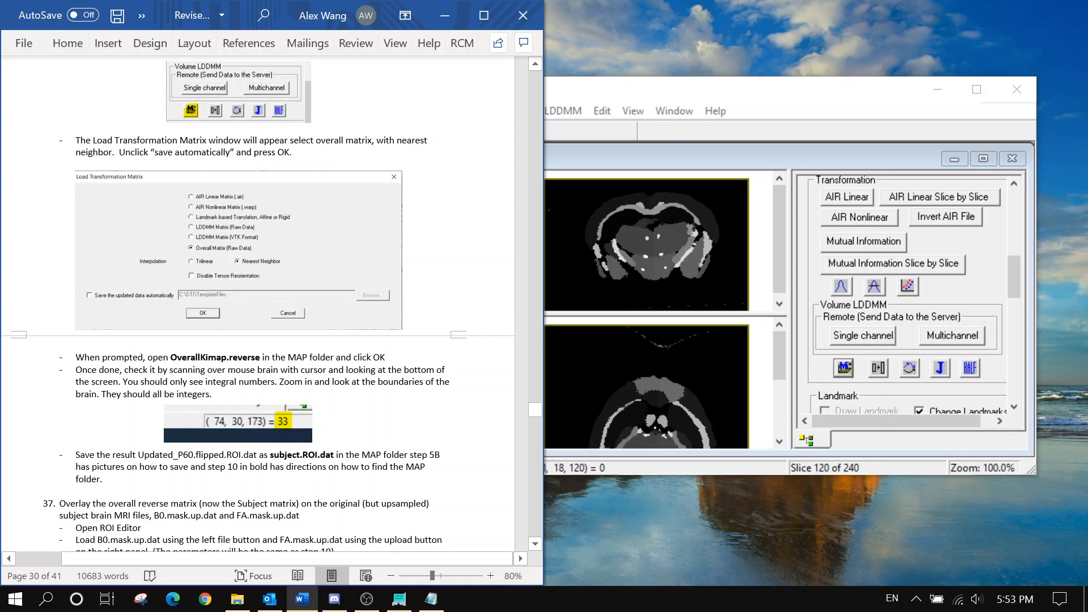
scroll(311, 351, down, 2)
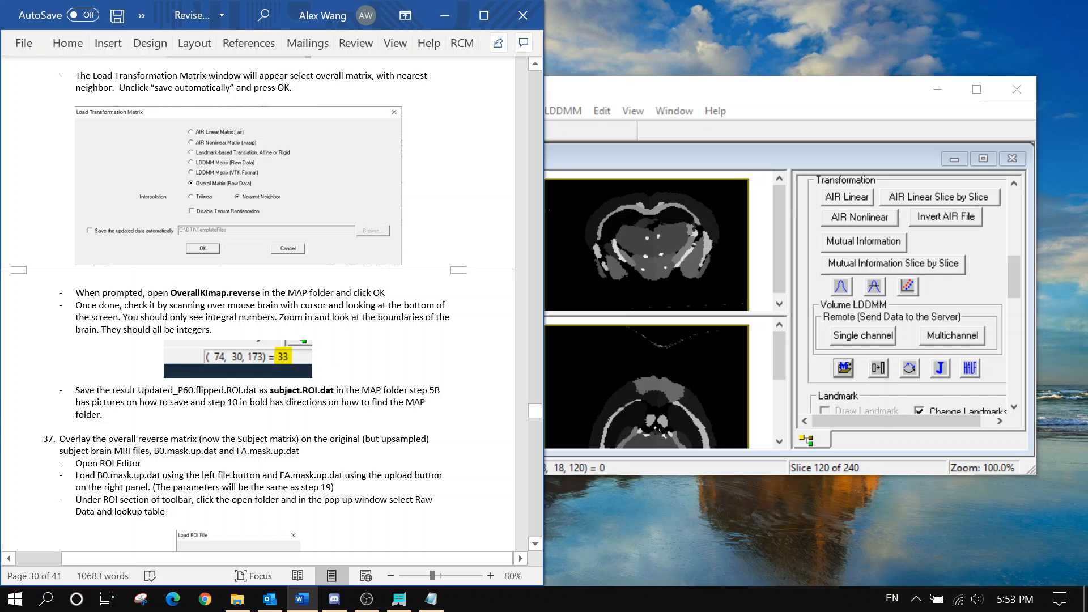
click(675, 104)
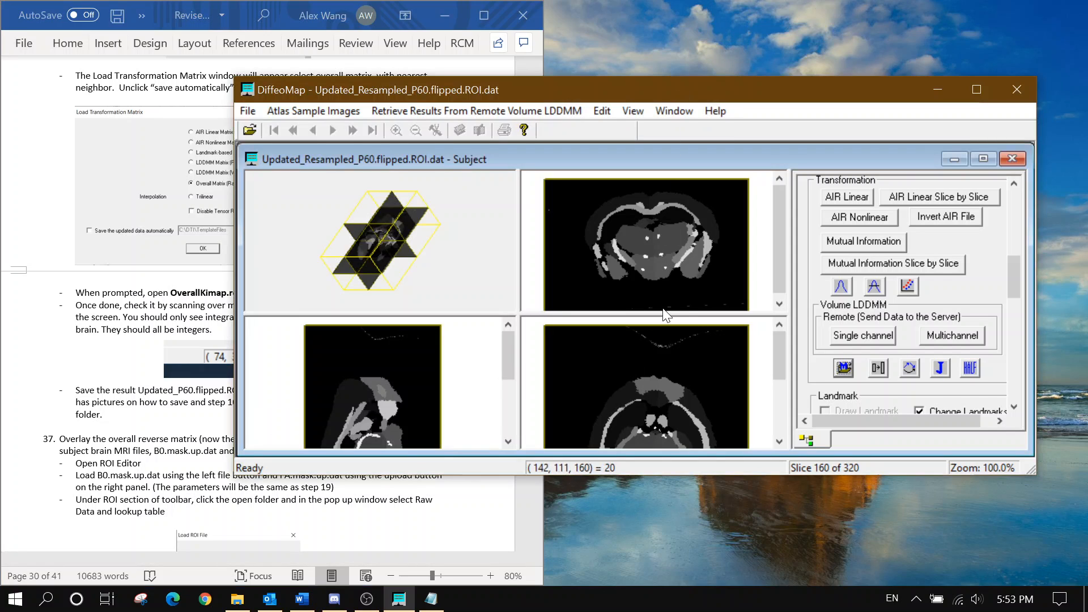
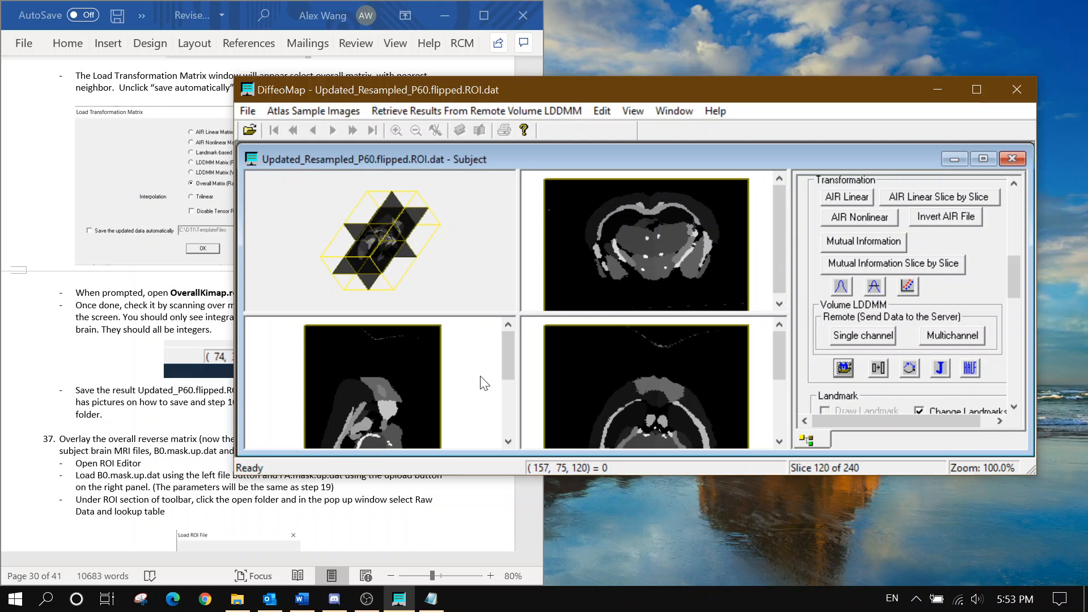
Scroll through the slice views to inspect the transformed ROI label volume
drag(511, 366, 512, 410)
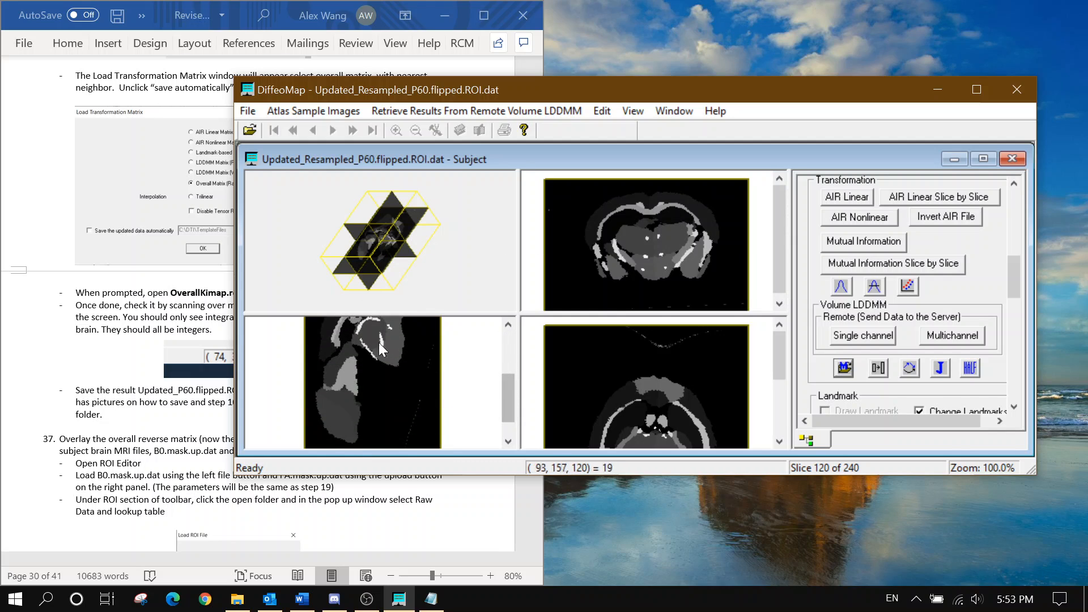
drag(785, 358, 782, 382)
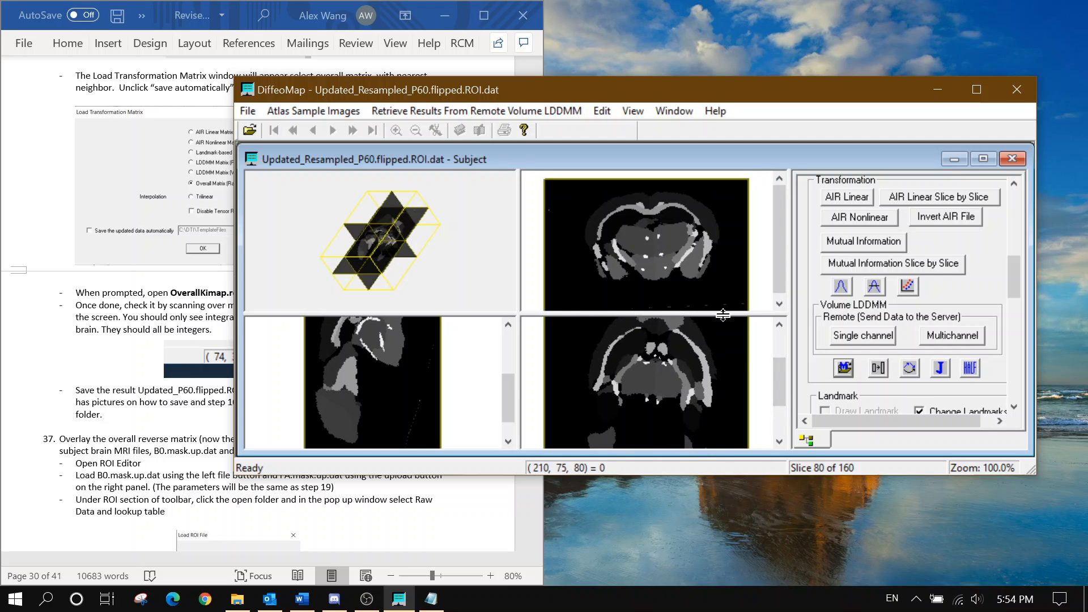
drag(779, 392, 783, 349)
Check the guide, then return to DiffeoMap and bring up its list of loaded images
click(151, 336)
scroll(151, 337, down, 3)
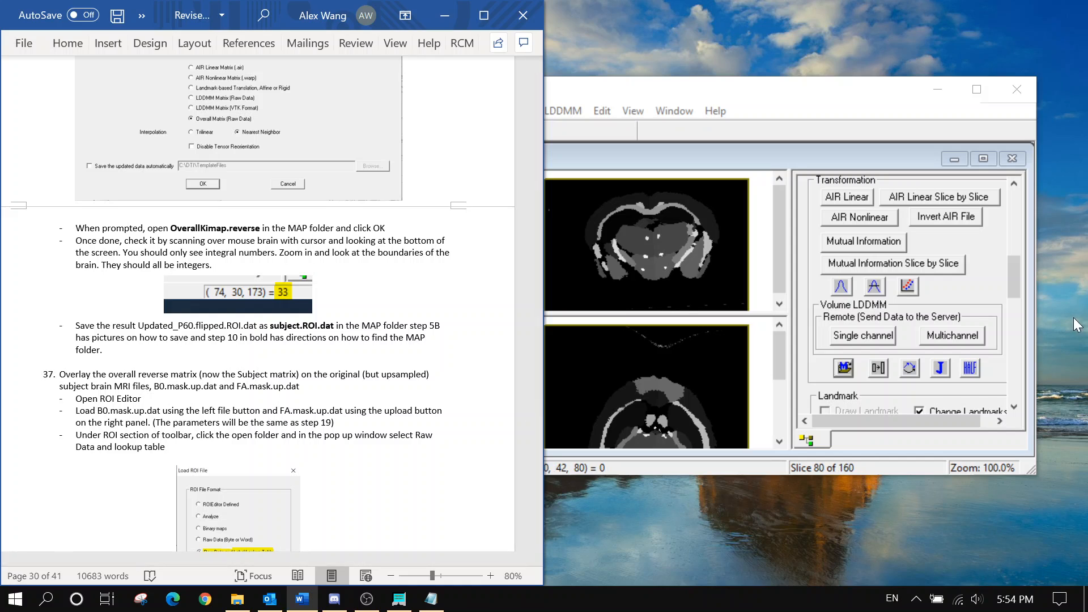
click(1015, 282)
drag(1015, 283, 1019, 227)
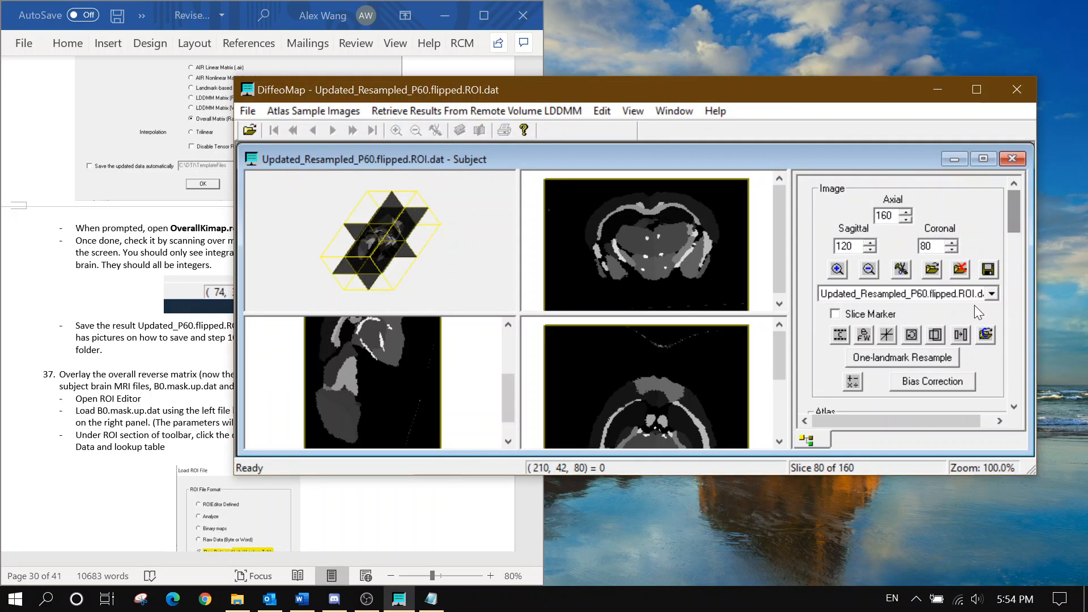
click(972, 296)
Put Updated_Resampled_P60.flipped.ROI.dat on the save list in Raw Data format
click(960, 318)
click(987, 269)
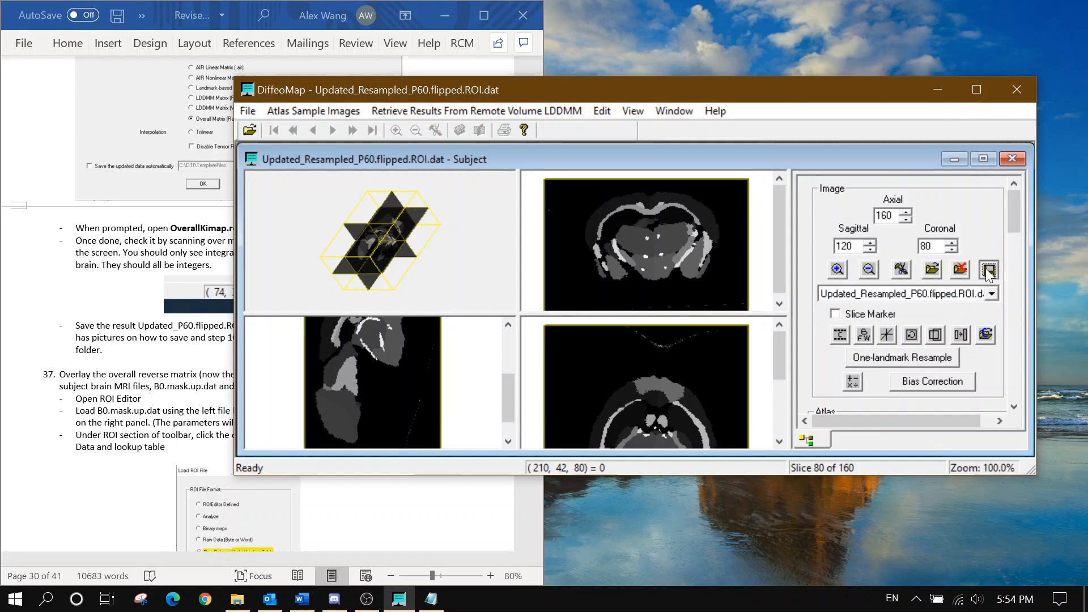
click(485, 190)
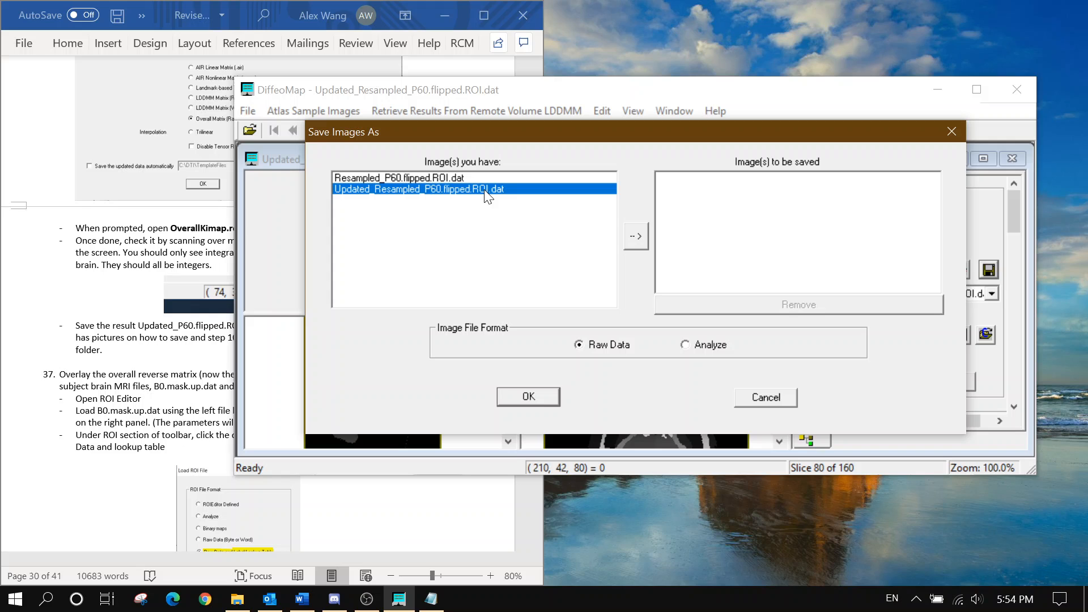
click(626, 238)
click(535, 403)
Save it into Map_Folder under a name beginning 'subject', then read the guide's next step
key(alt+Tab)
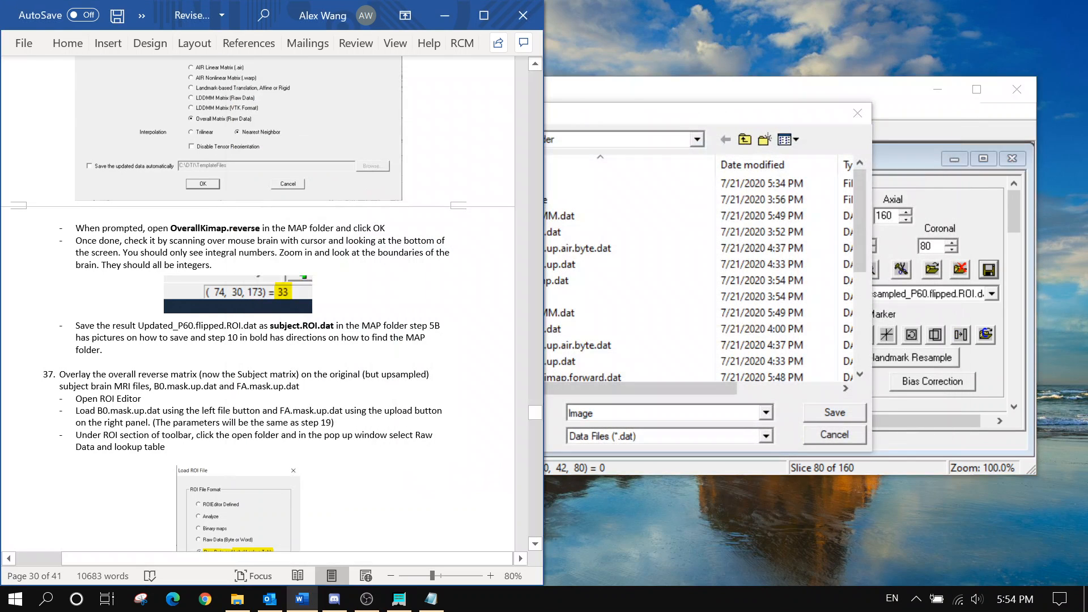
key(alt+Tab)
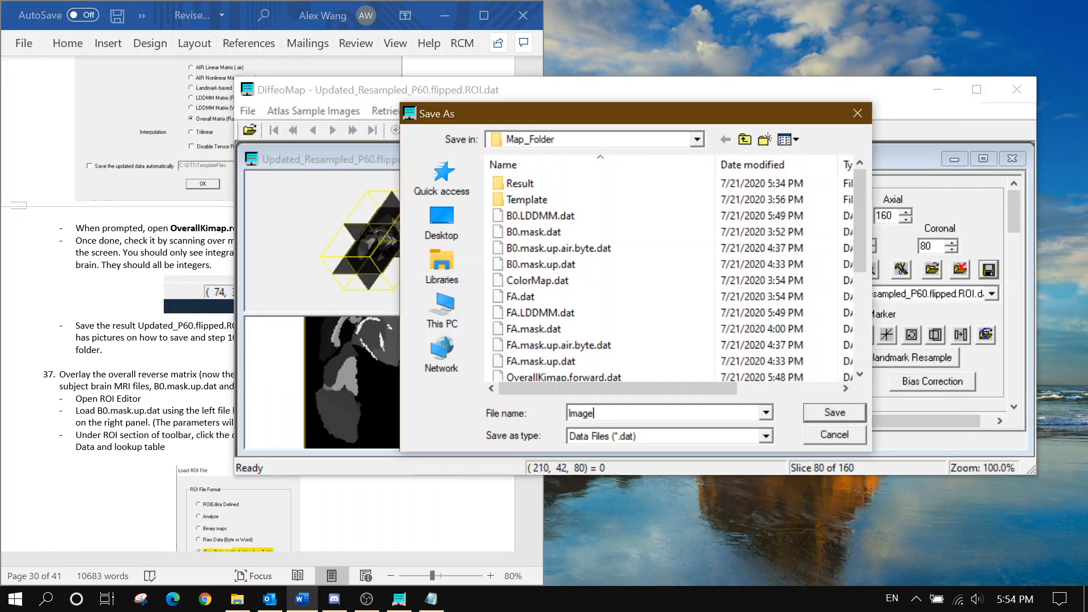
key(BackSpace)
key(BackSpace)
key(BackSpace)
key(BackSpace)
key(BackSpace)
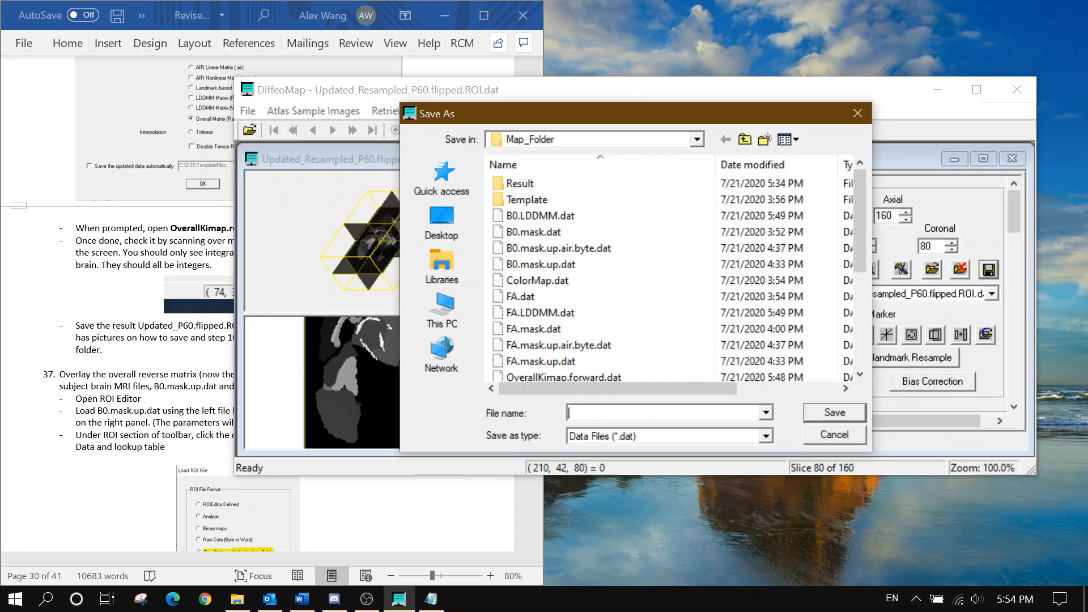
text(subject.ROI)
key(Return)
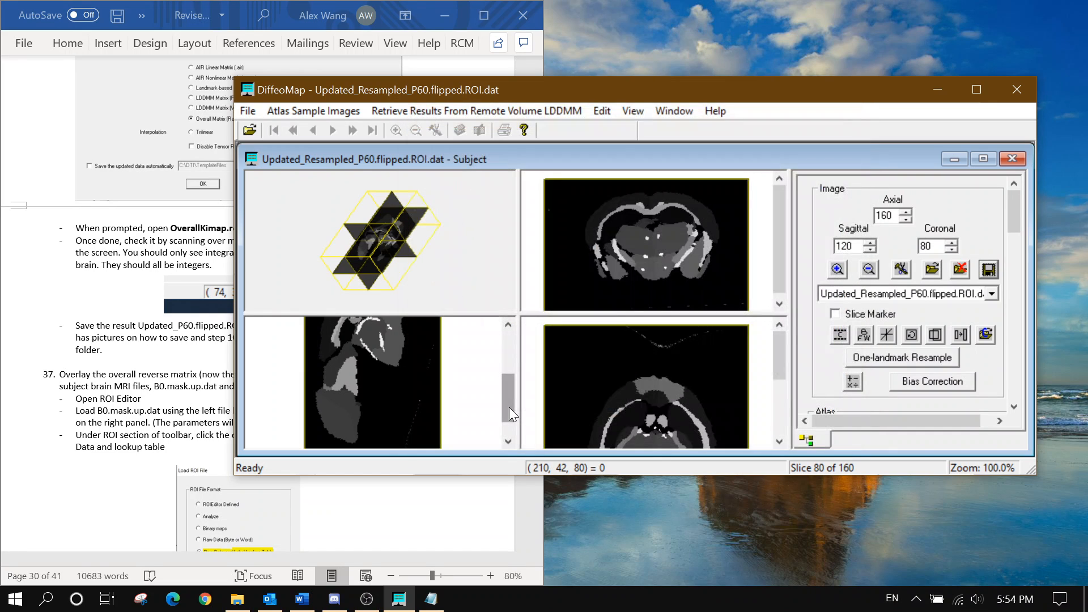
click(191, 359)
scroll(192, 359, down, 4)
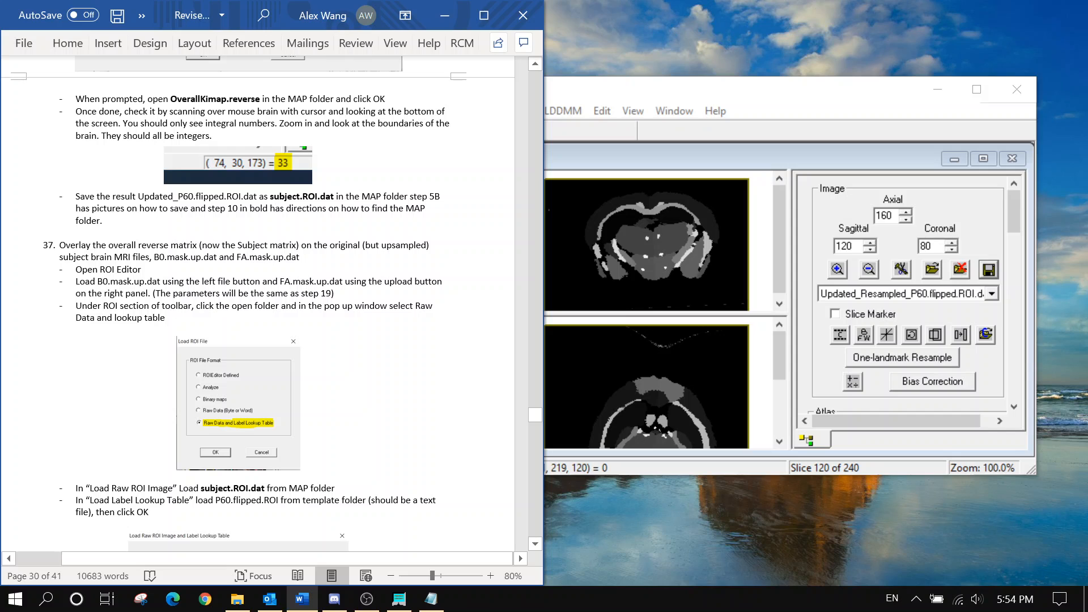
Close DiffeoMap and browse File Explorer to the OS (C:) drive
click(1016, 89)
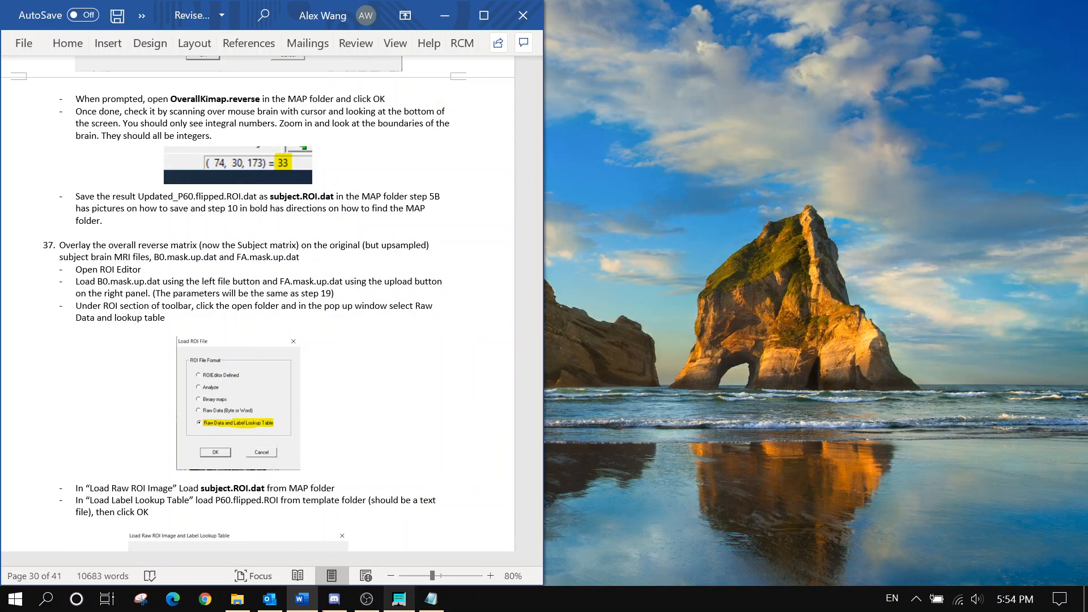
click(237, 599)
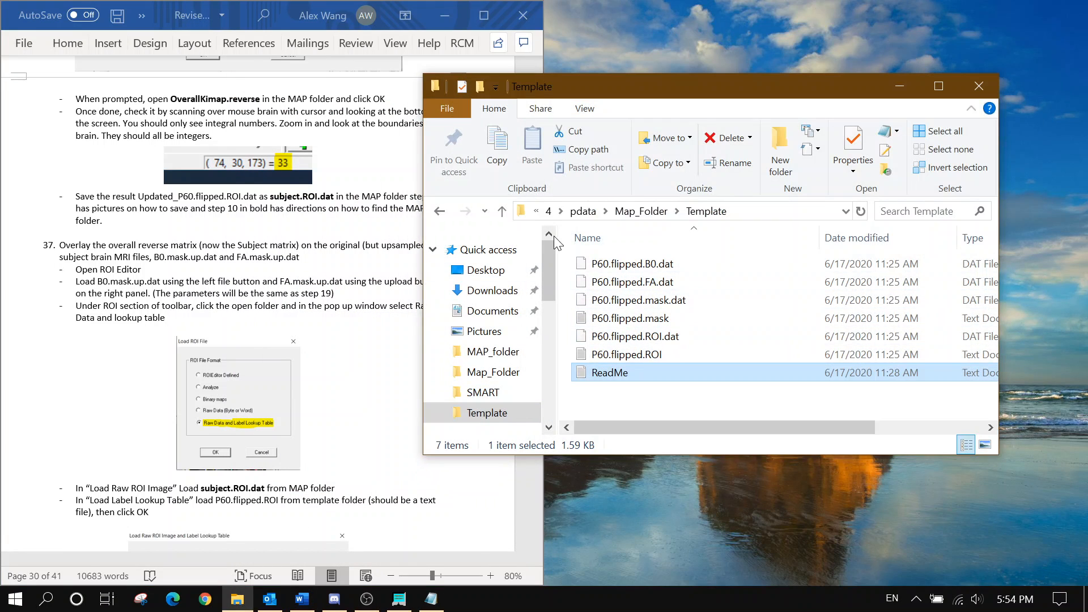
click(560, 211)
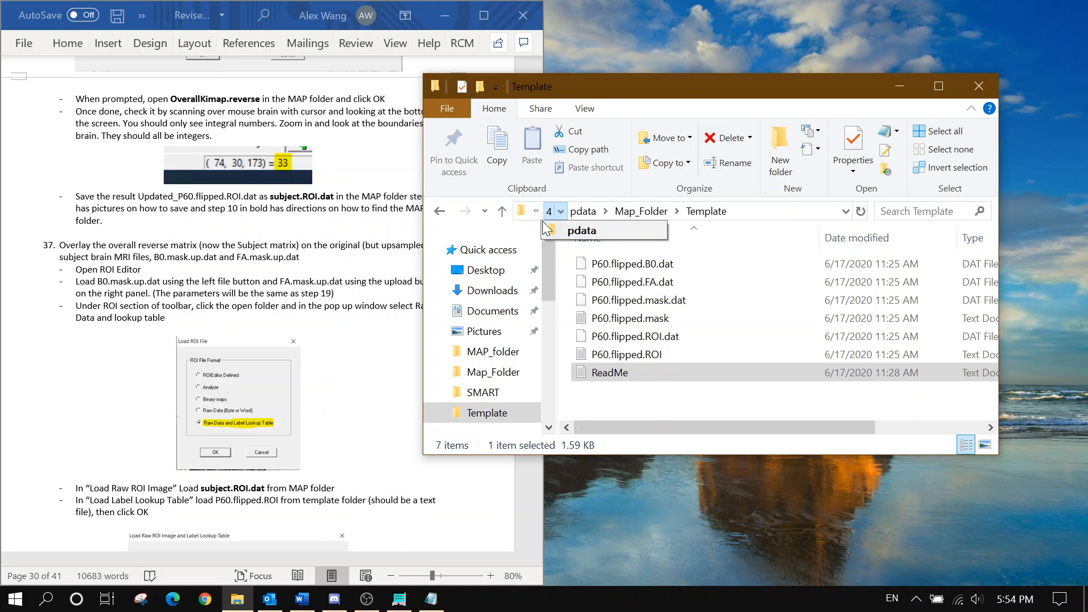
click(537, 216)
click(537, 216)
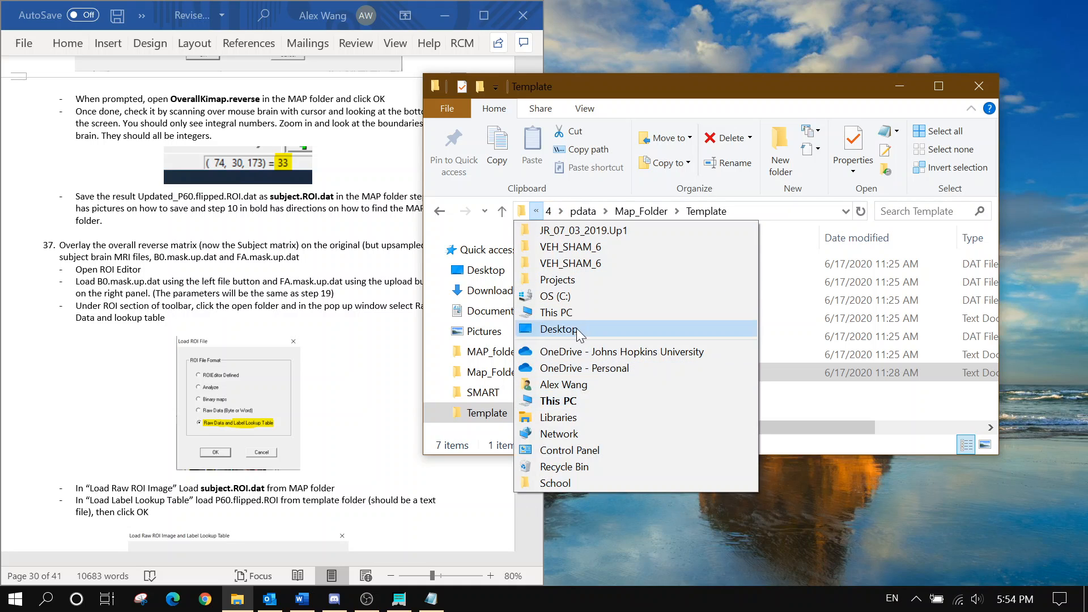
click(575, 295)
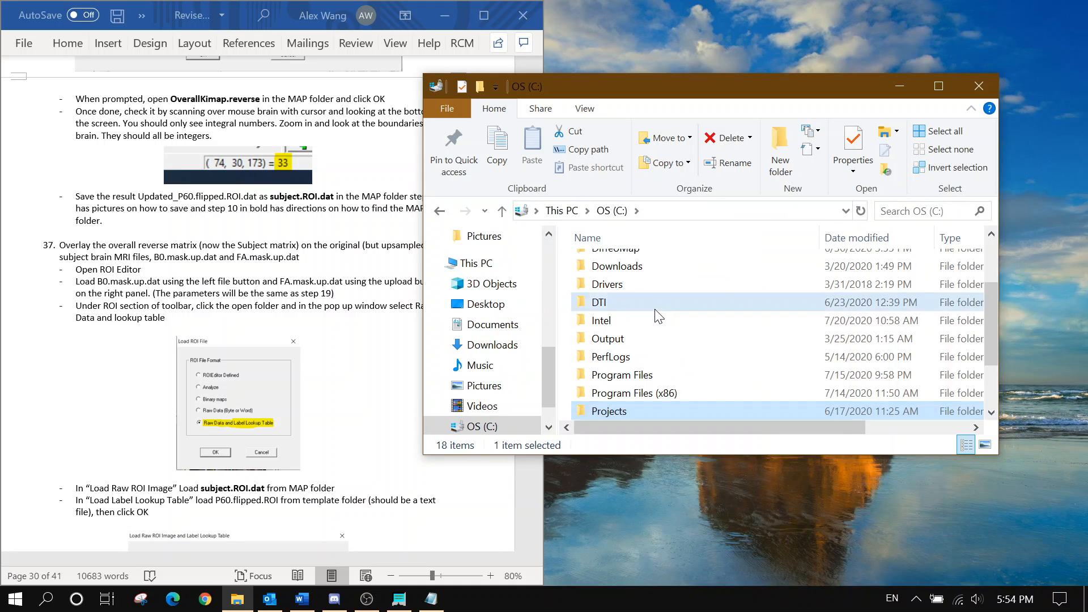
Launch ROIEditor.exe from the DTI > ROIEditor folder
double_click(609, 302)
click(639, 266)
double_click(640, 265)
double_click(644, 281)
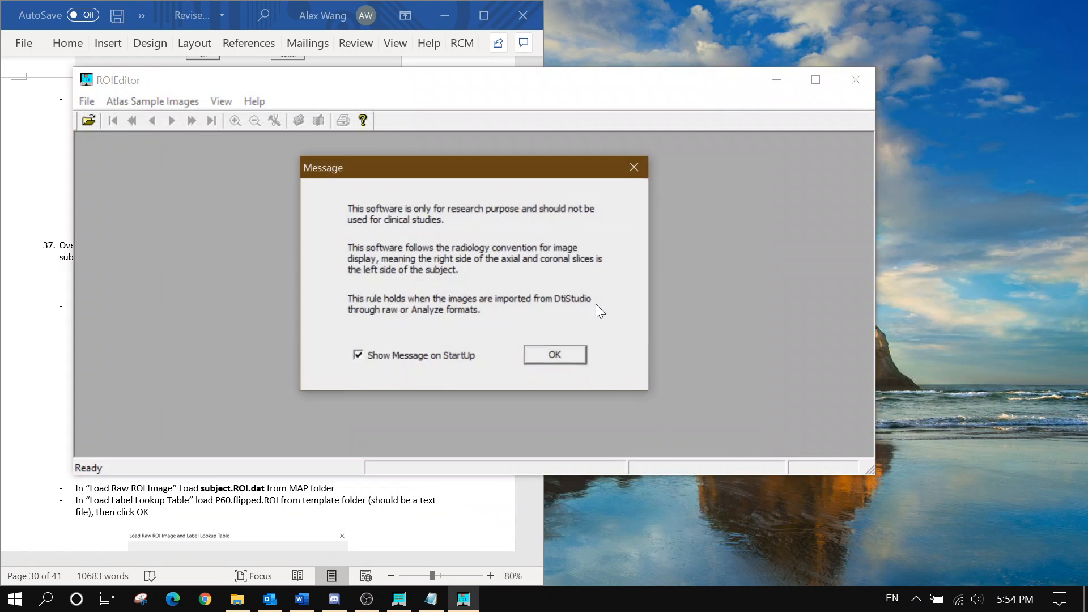
Dismiss the startup notice and start File > Load, browsing to the OS (C:) drive
click(553, 354)
drag(444, 91, 828, 149)
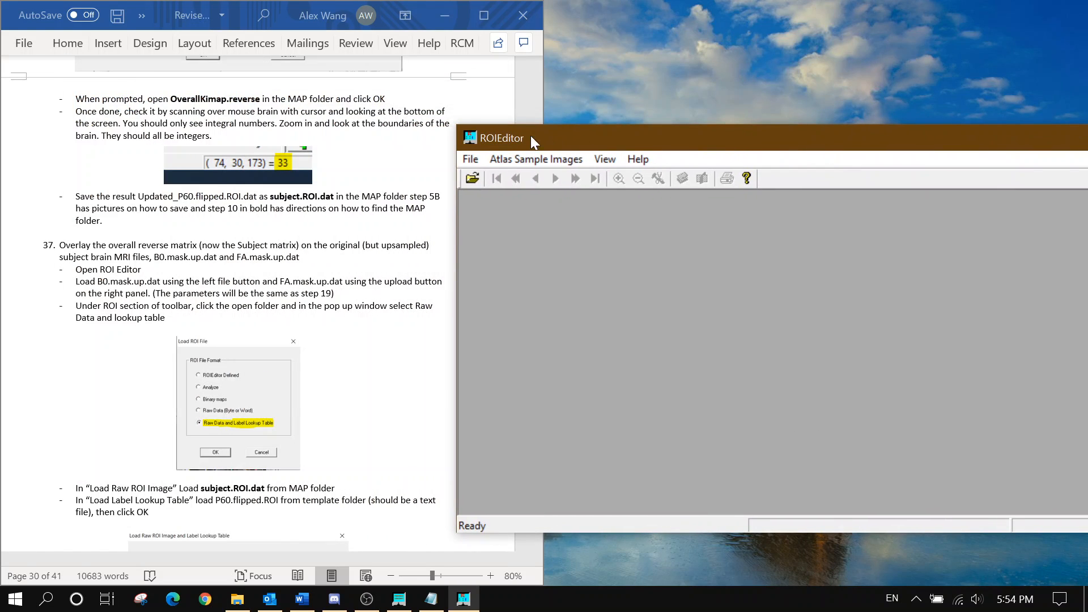
click(470, 159)
click(498, 178)
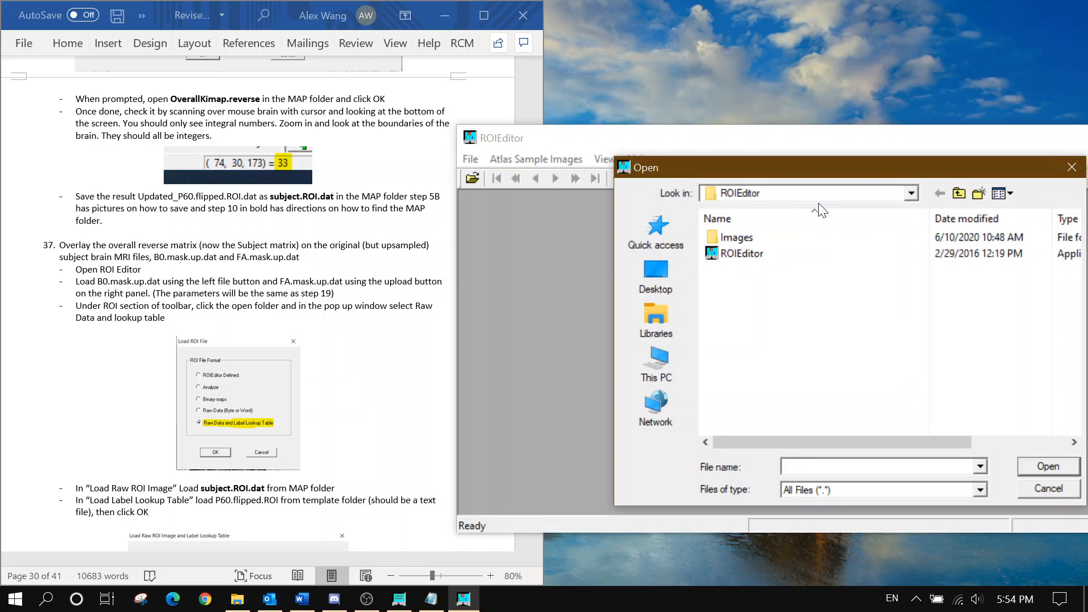
click(825, 196)
click(905, 195)
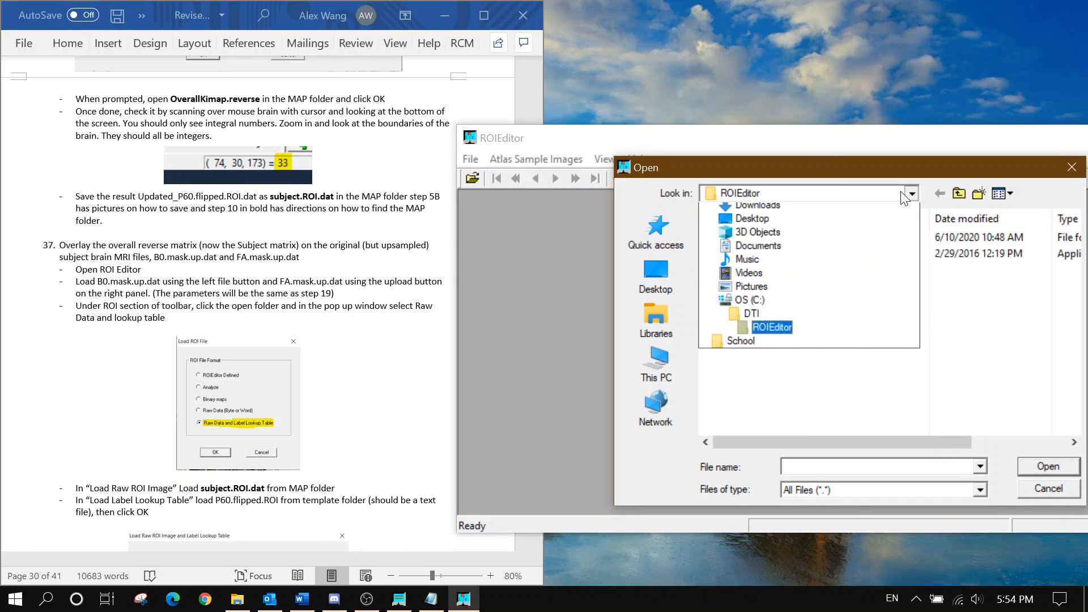
click(787, 409)
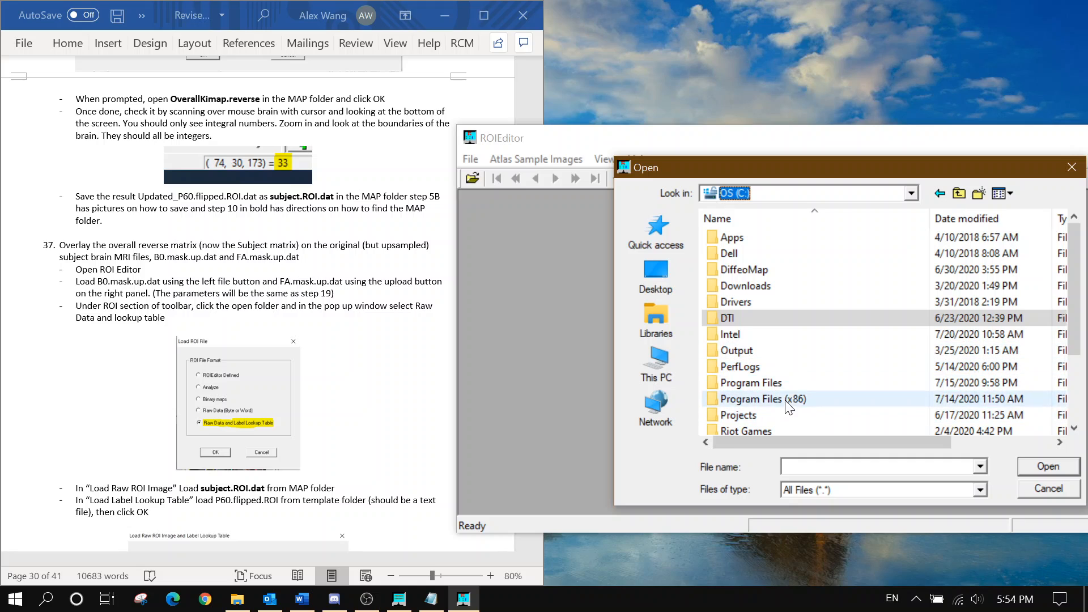
Go through Projects > VEH_SHAM_6 > 4 > pdata > Map_Folder and open B0.mask.up.dat
double_click(782, 416)
double_click(784, 253)
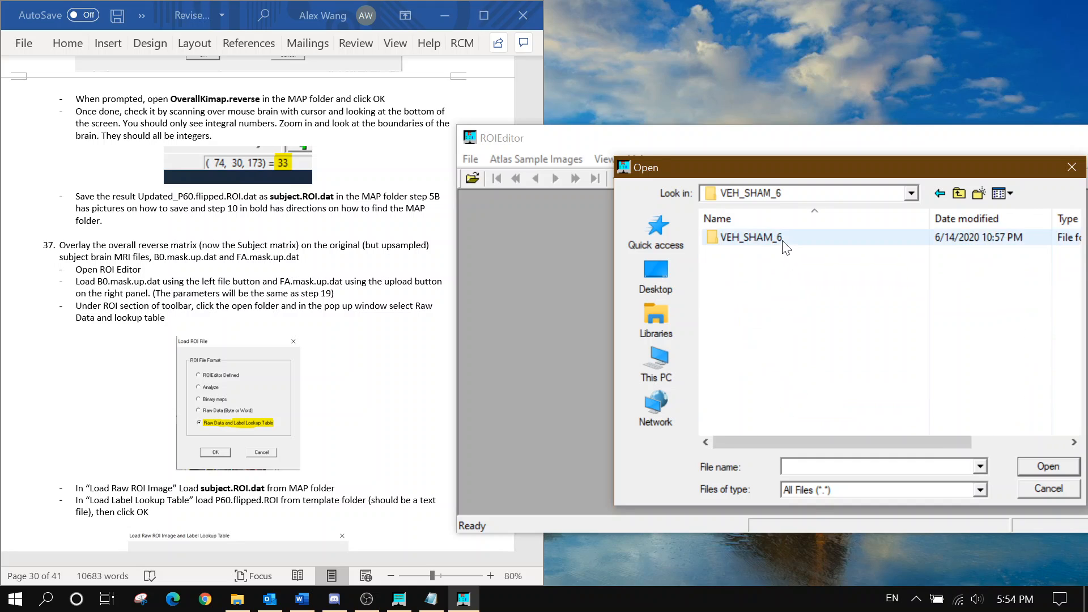
double_click(782, 240)
double_click(782, 238)
double_click(772, 288)
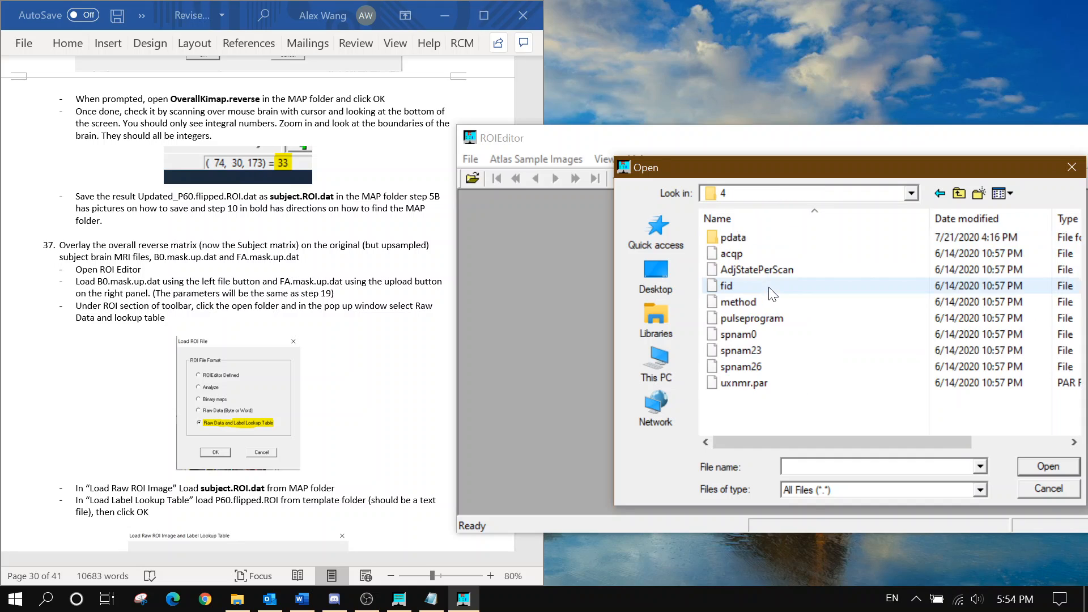
double_click(757, 236)
double_click(753, 253)
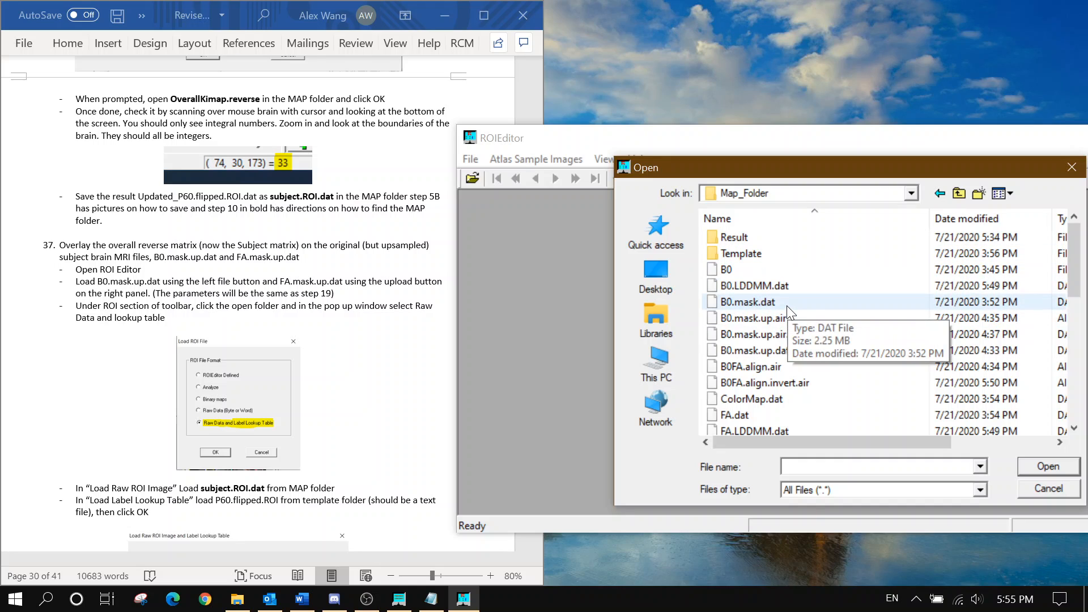
click(804, 349)
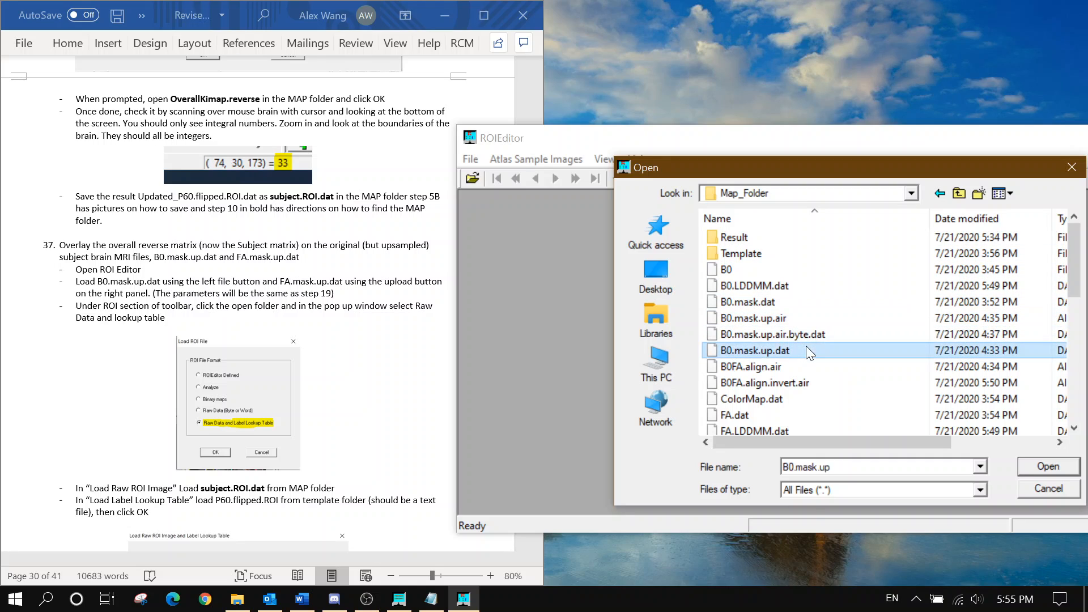
click(1041, 469)
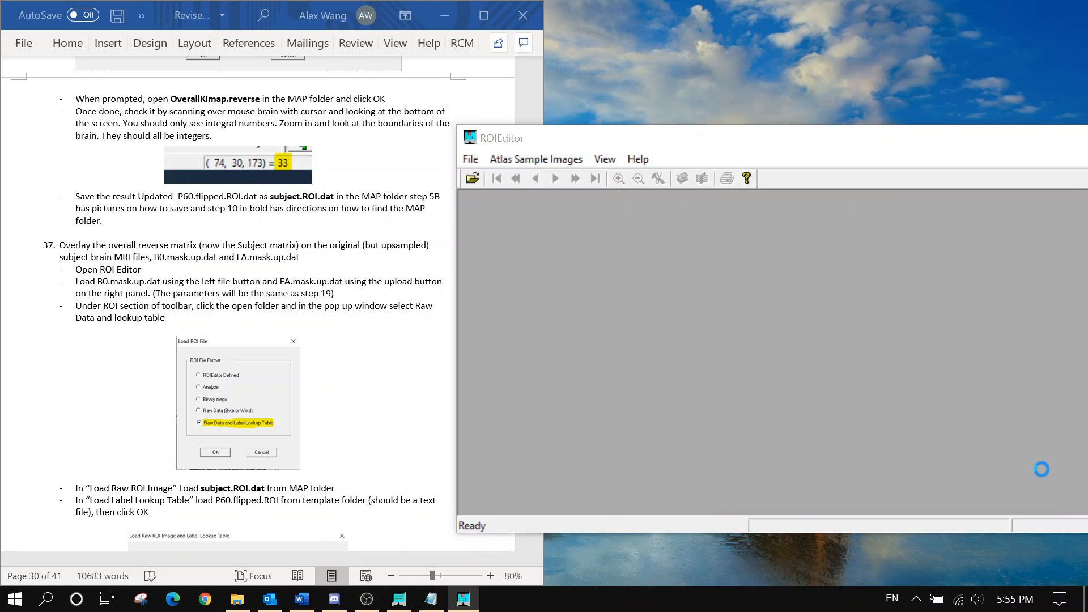
Enter image width 240, height 160 and slice thickness 0.0625, as the guide specifies
click(327, 297)
scroll(334, 297, up, 20)
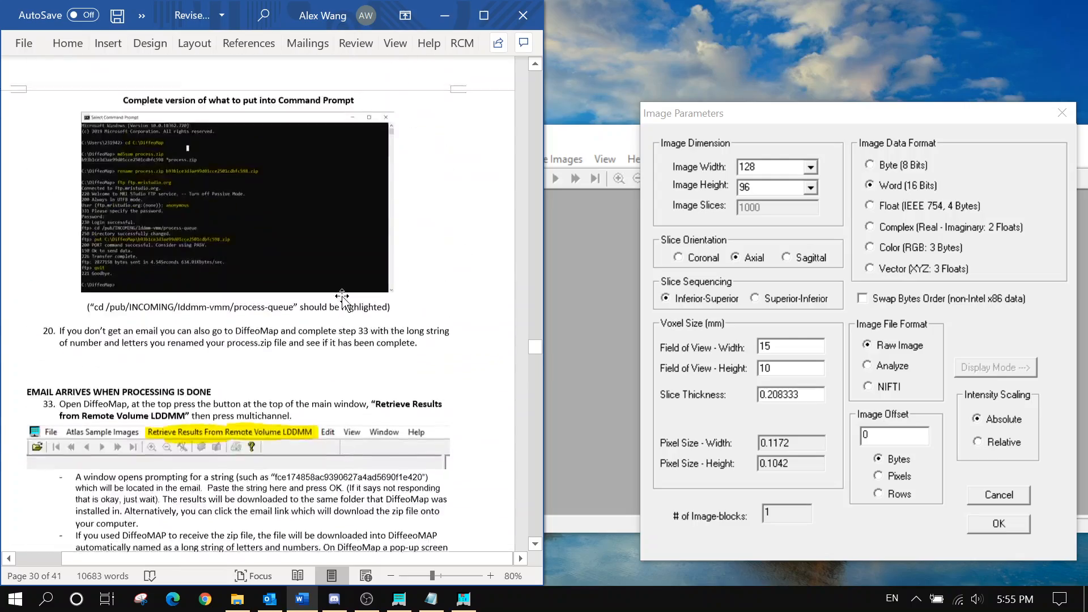
scroll(341, 296, up, 20)
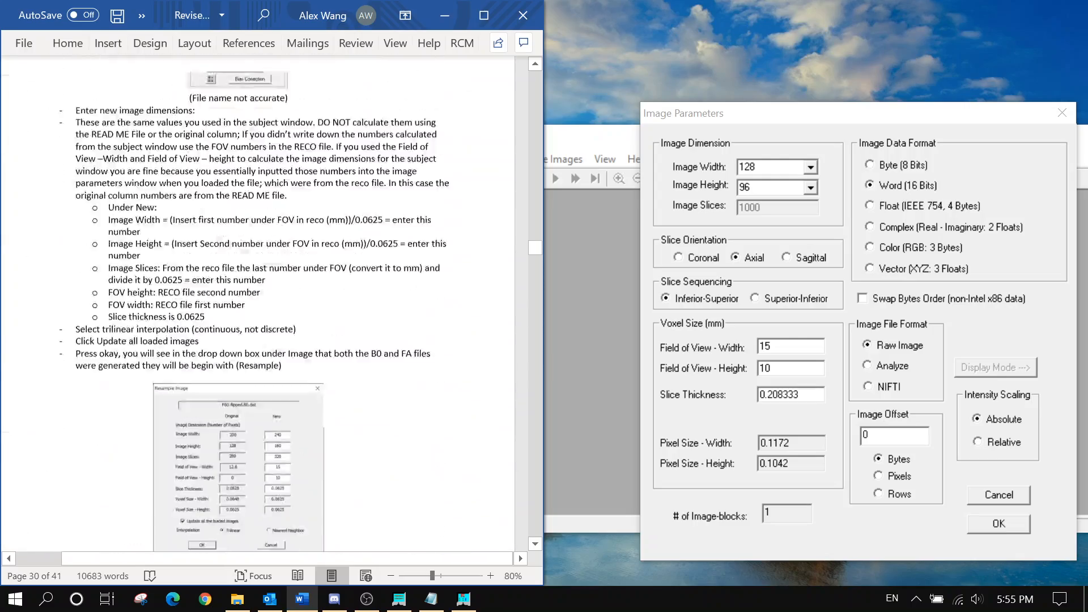
scroll(341, 295, up, 10)
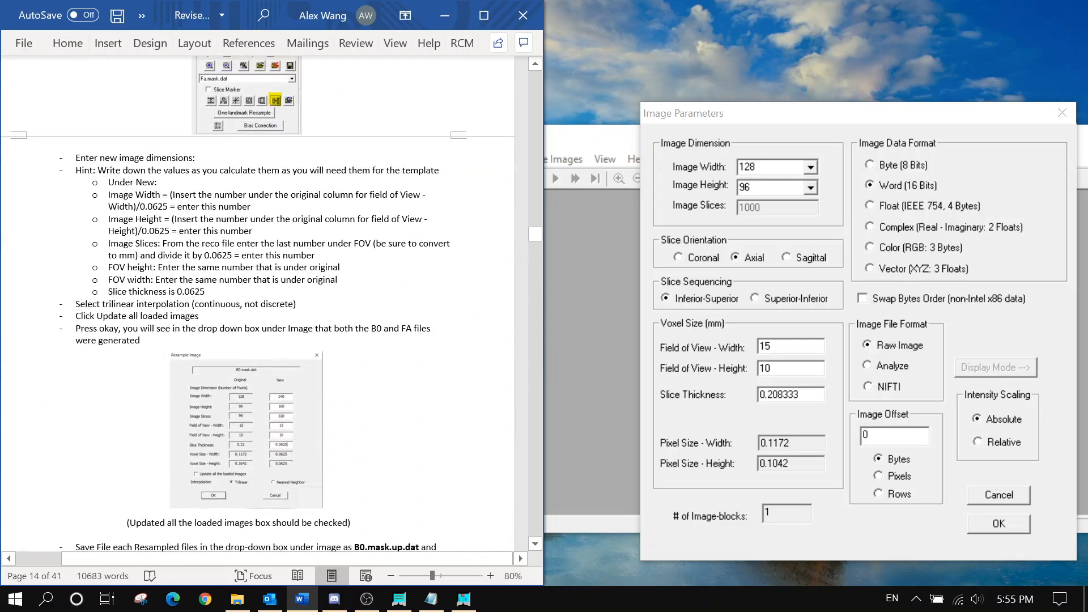
scroll(315, 374, up, 10)
scroll(314, 374, down, 8)
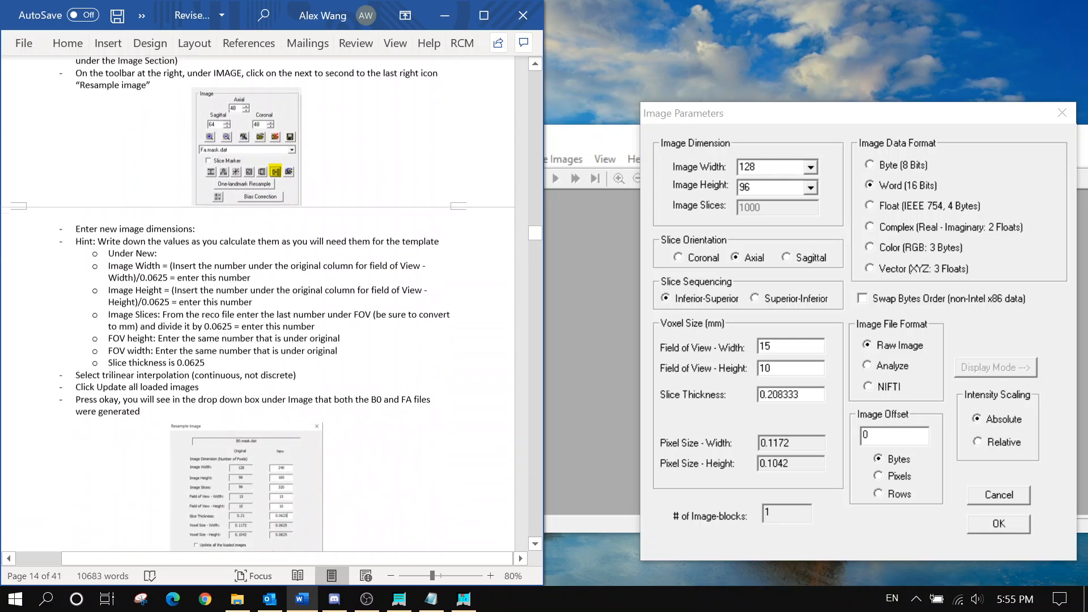
scroll(527, 237, down, 2)
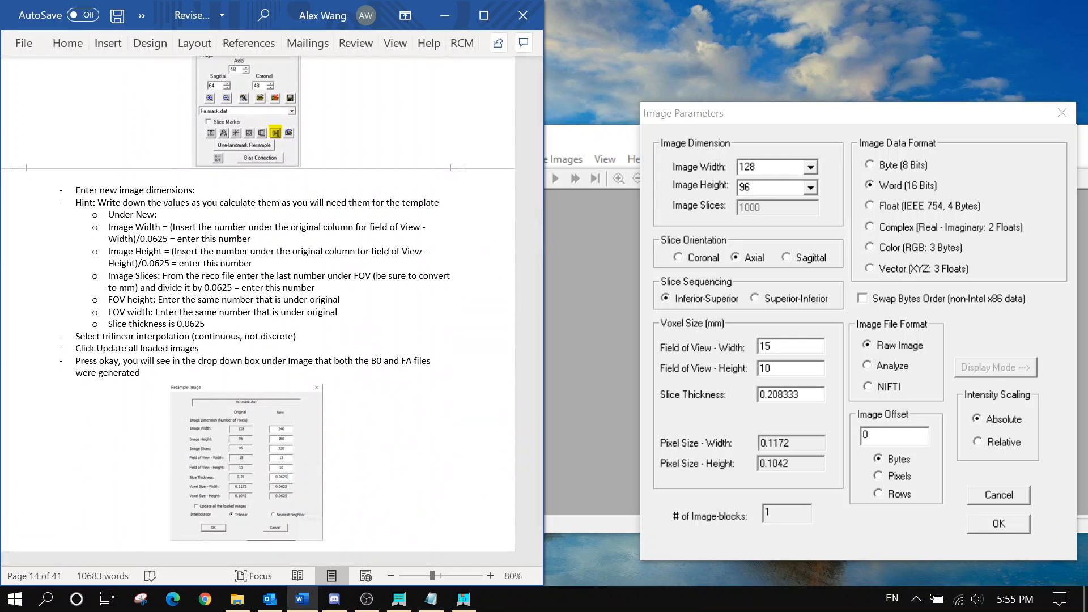
click(684, 188)
text(240)
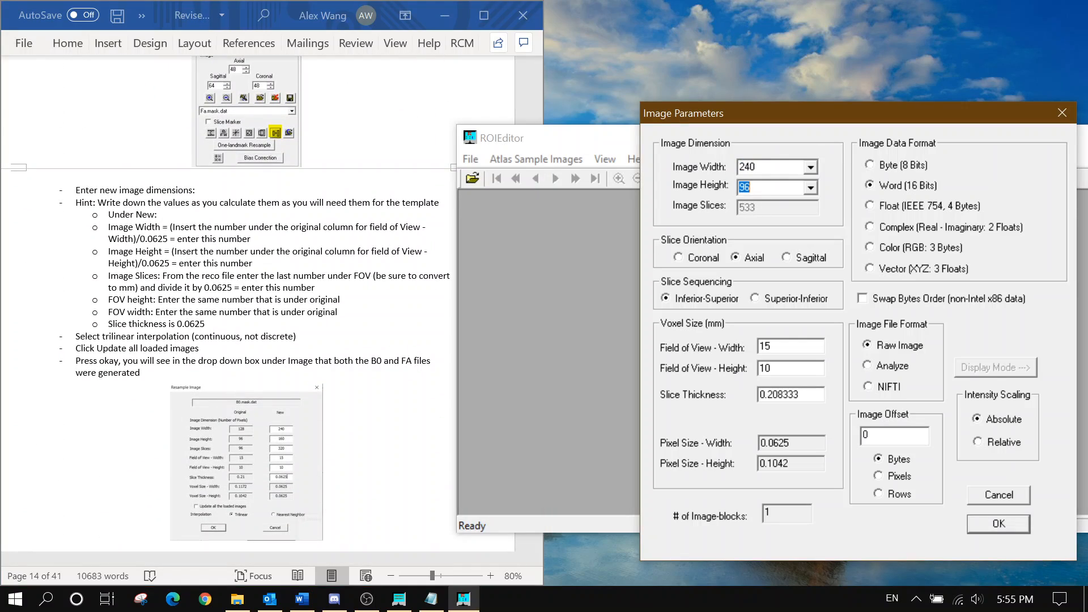
text(160)
key(Tab)
text(0.)
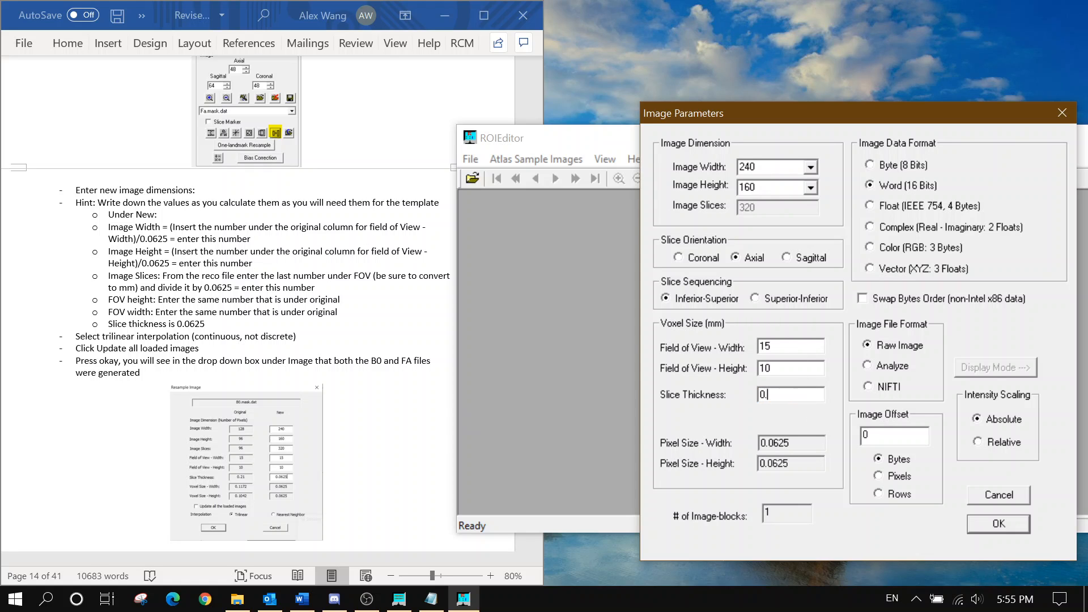
Recheck the guide and confirm the parameters to load B0.mask.up.dat
click(173, 331)
scroll(173, 332, down, 20)
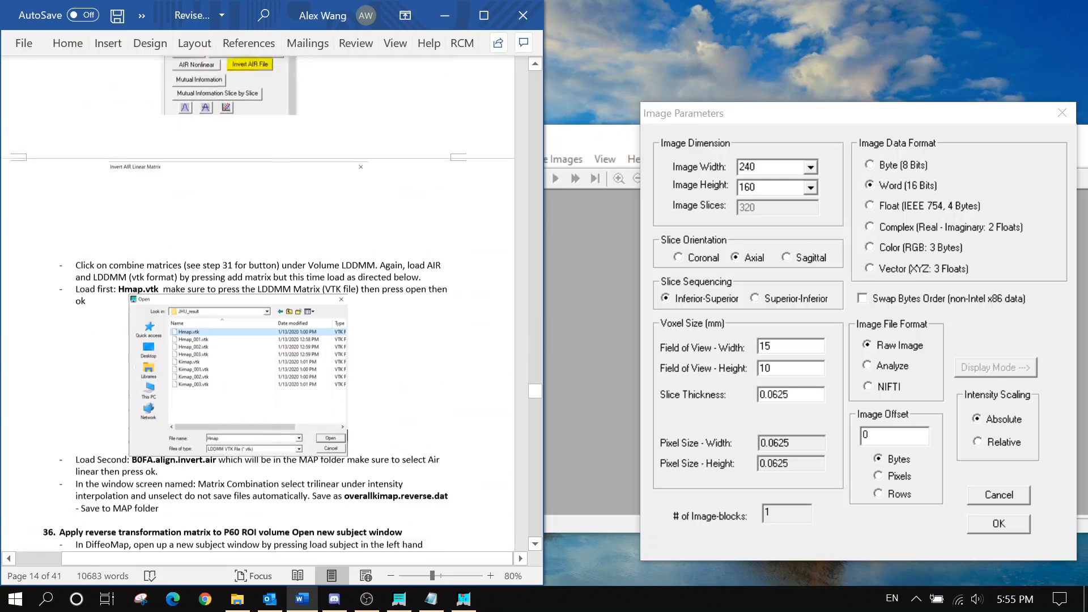
scroll(271, 368, down, 20)
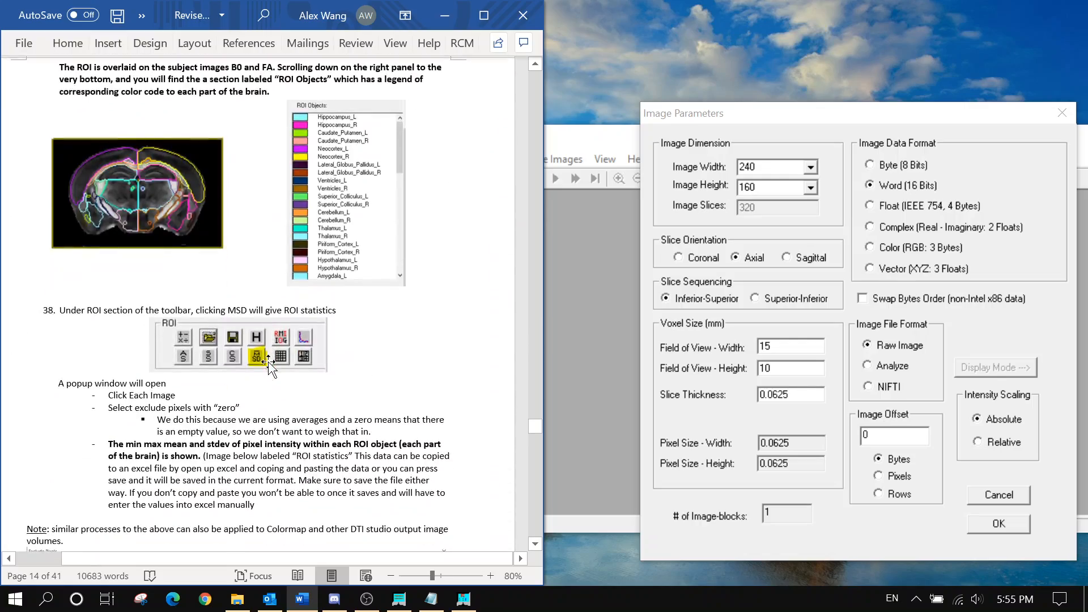
scroll(270, 368, down, 20)
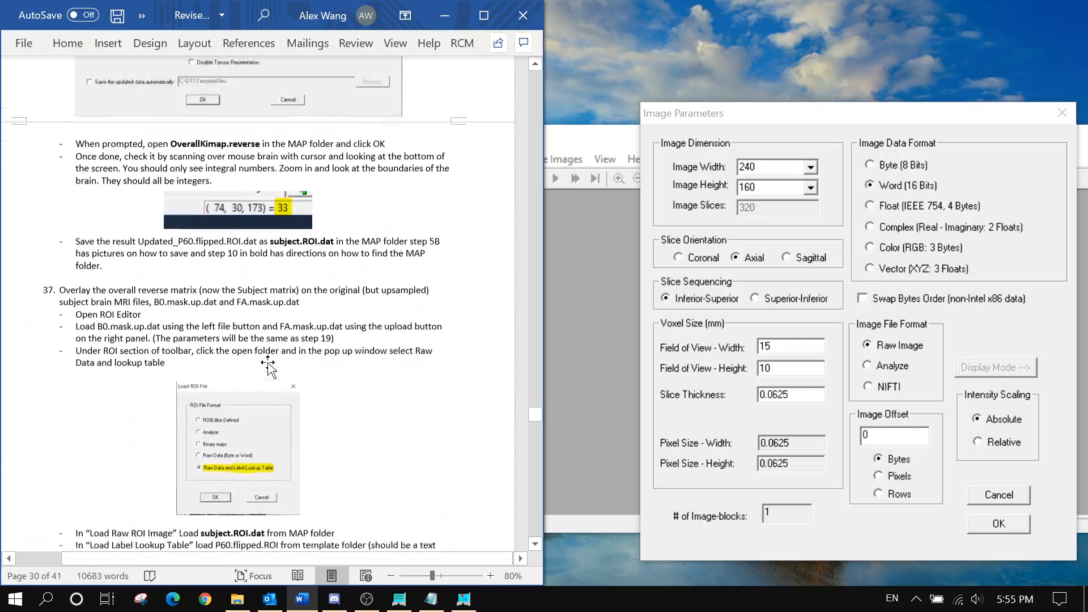
scroll(268, 363, down, 1)
scroll(268, 363, up, 4)
scroll(268, 363, down, 3)
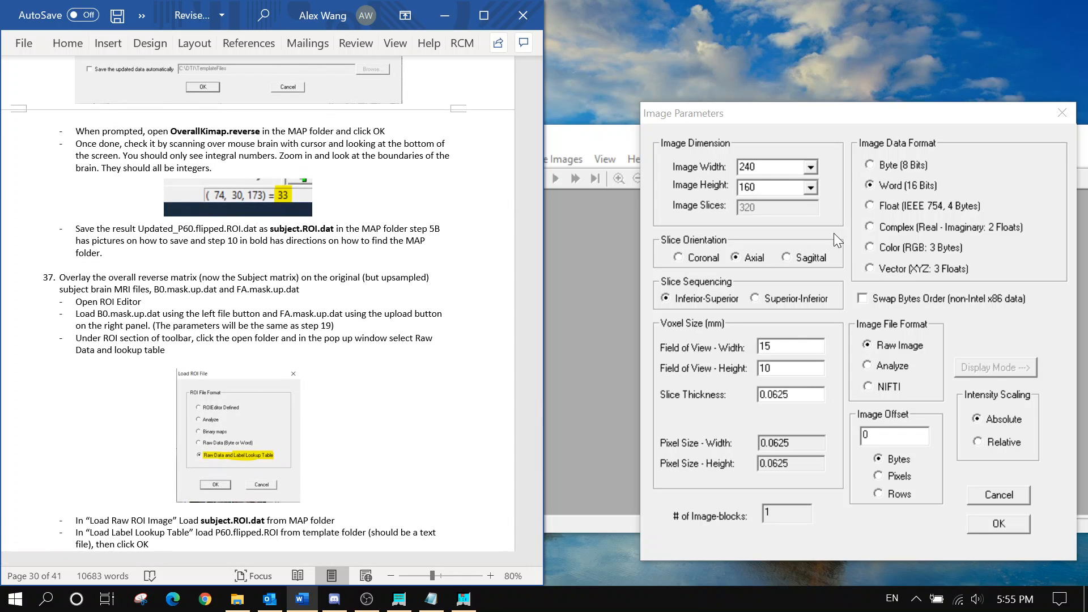
click(985, 518)
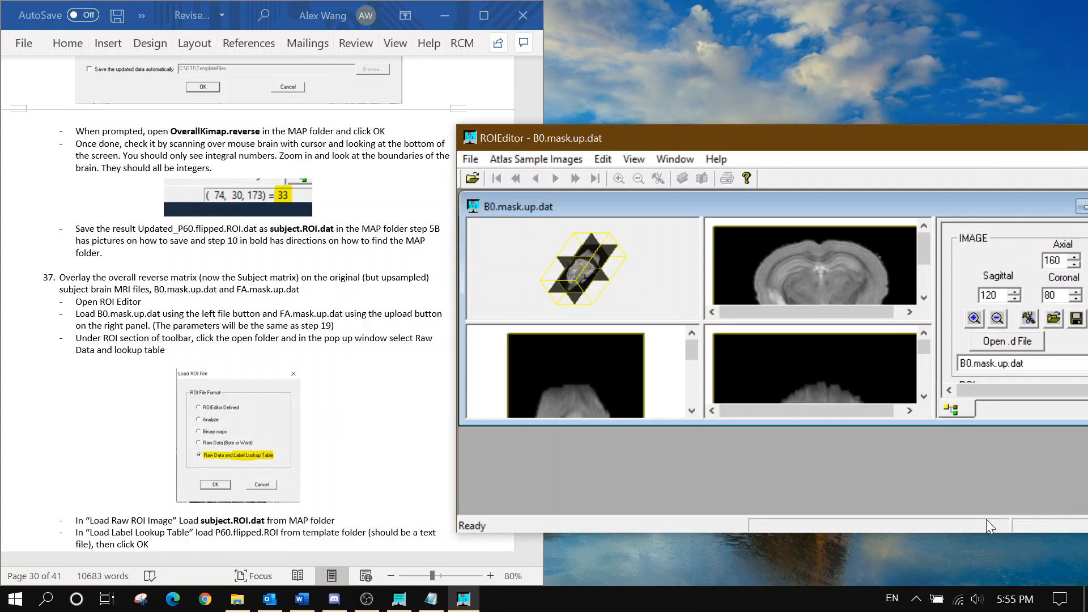
Rearrange and enlarge the ROIEditor window, then load FA.mask.up.dat as Float (4 Bytes) data
drag(750, 138, 440, 107)
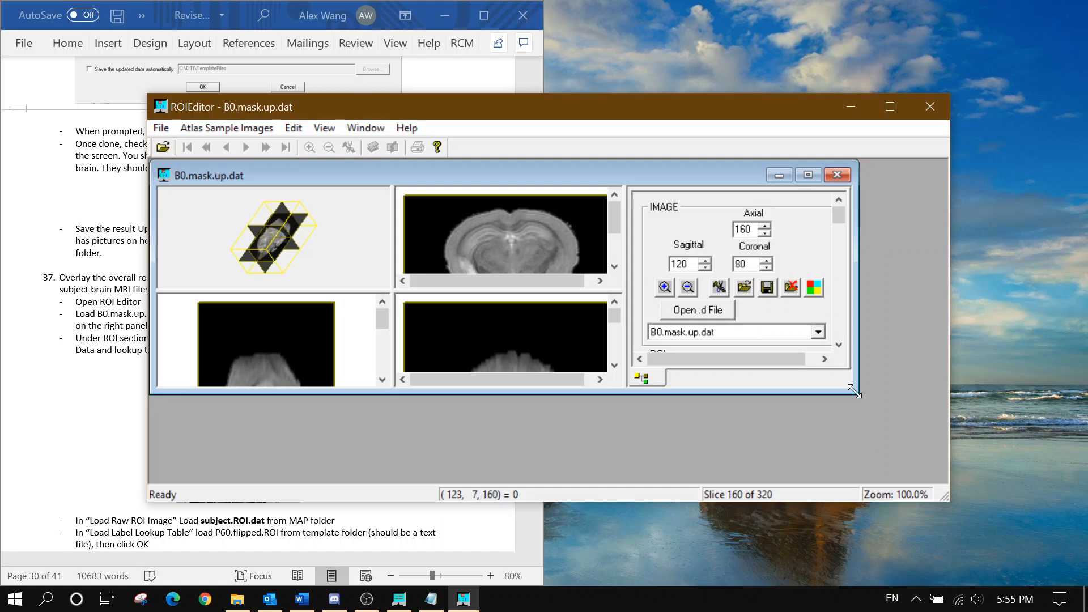
drag(942, 437, 951, 491)
drag(614, 121, 610, 81)
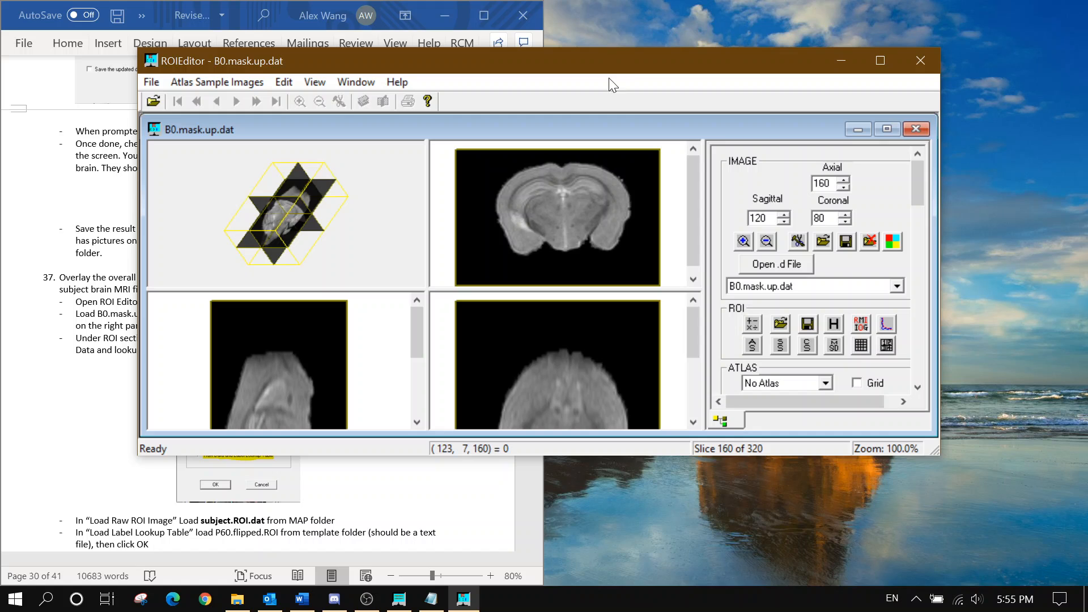
click(825, 242)
scroll(511, 295, down, 2)
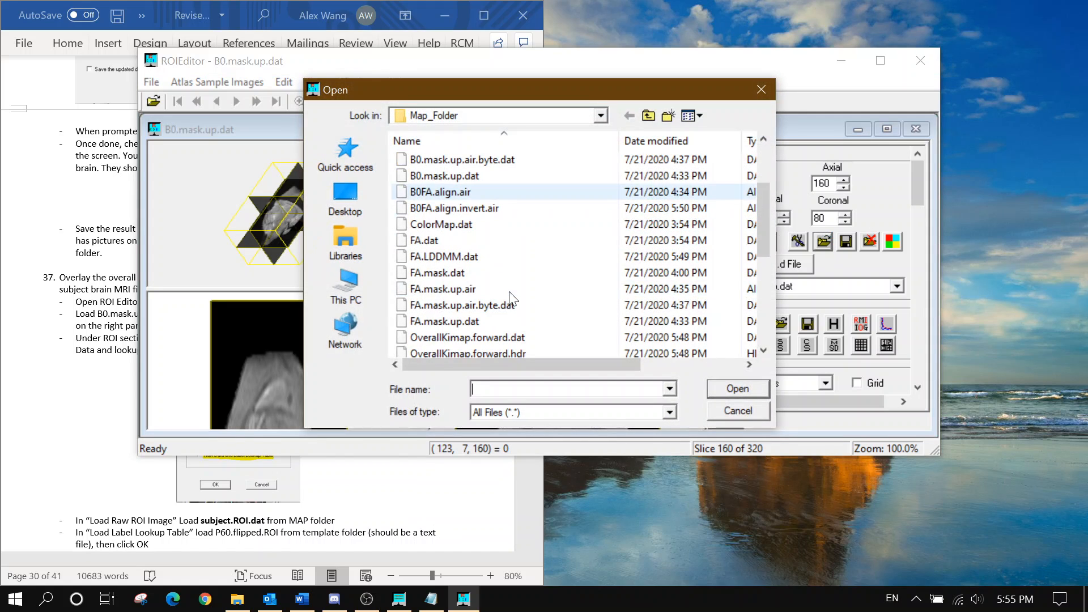
click(500, 320)
click(743, 385)
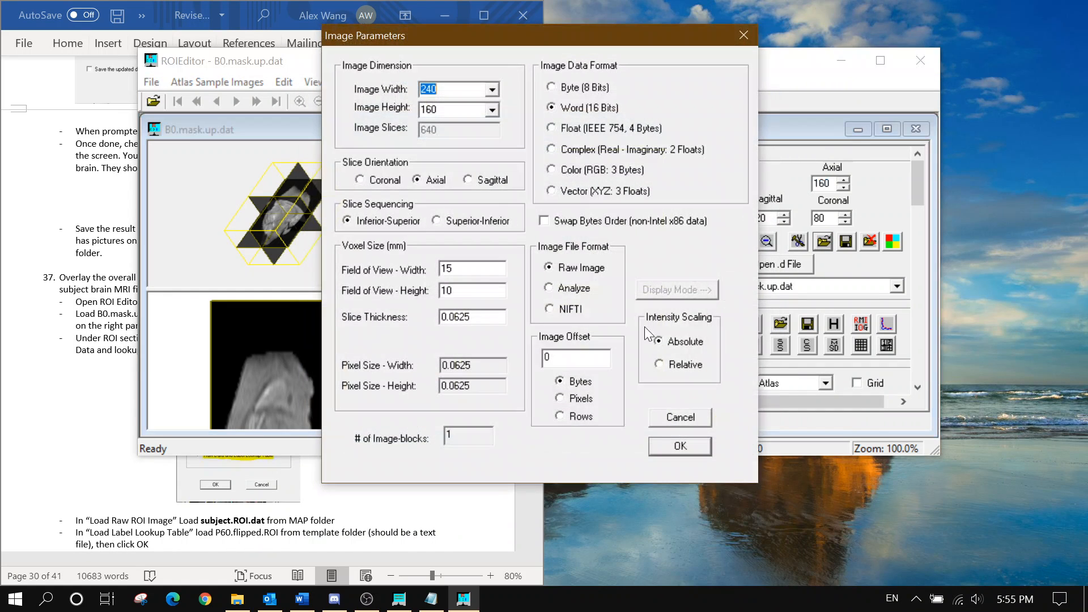
click(570, 132)
click(667, 454)
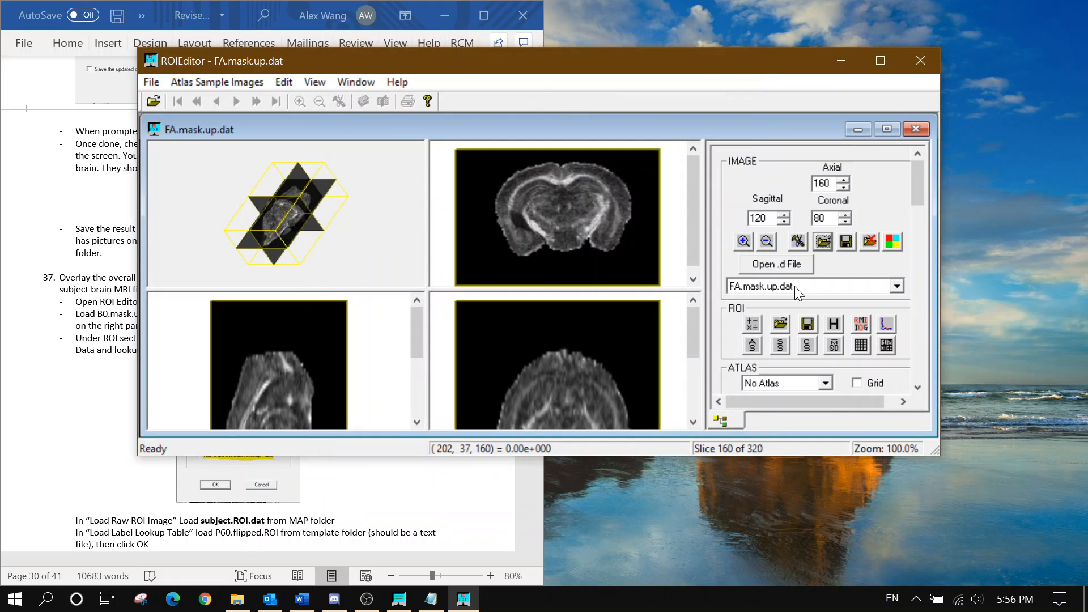
Switch the displayed image back to B0.mask.up.dat
scroll(794, 287, up, 1)
click(101, 229)
scroll(101, 230, down, 2)
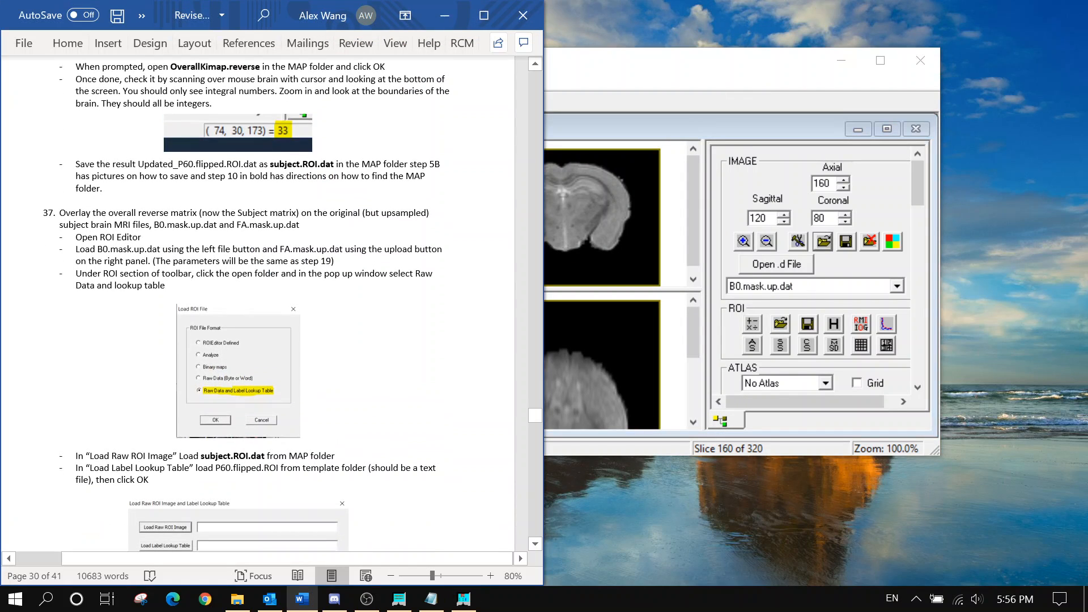
scroll(101, 230, down, 1)
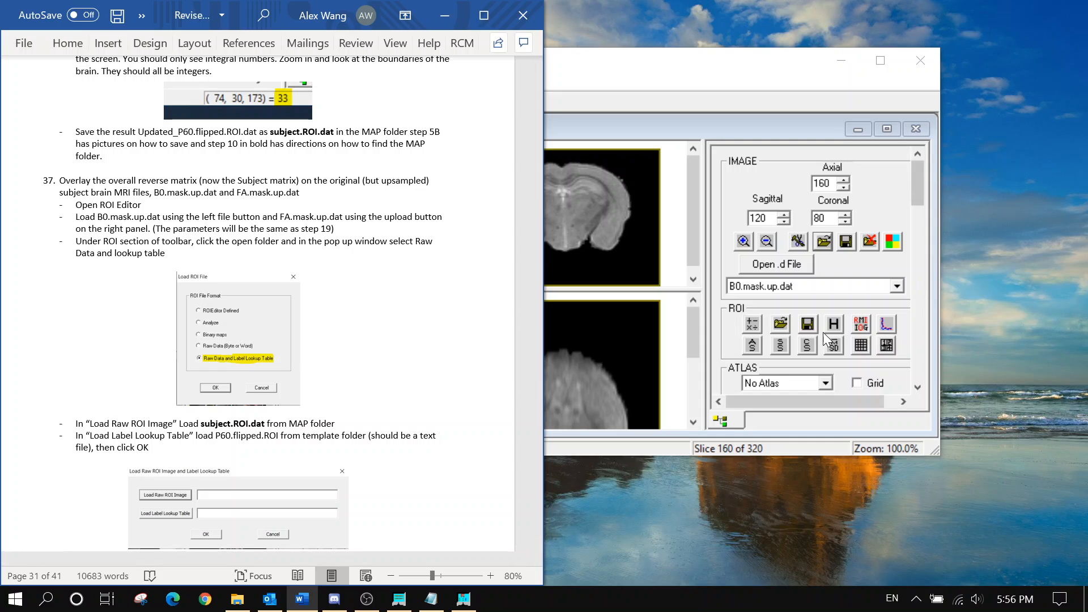
Choose Raw Data with a Label Lookup Table as the ROI file format
click(786, 322)
click(515, 296)
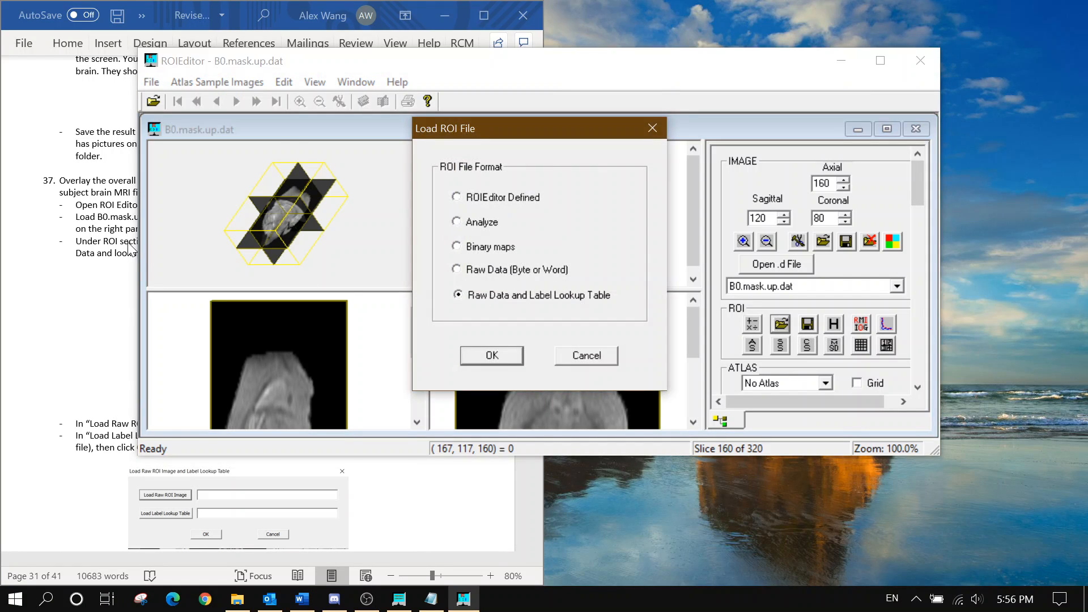
click(131, 249)
click(574, 335)
click(487, 355)
scroll(91, 345, up, 3)
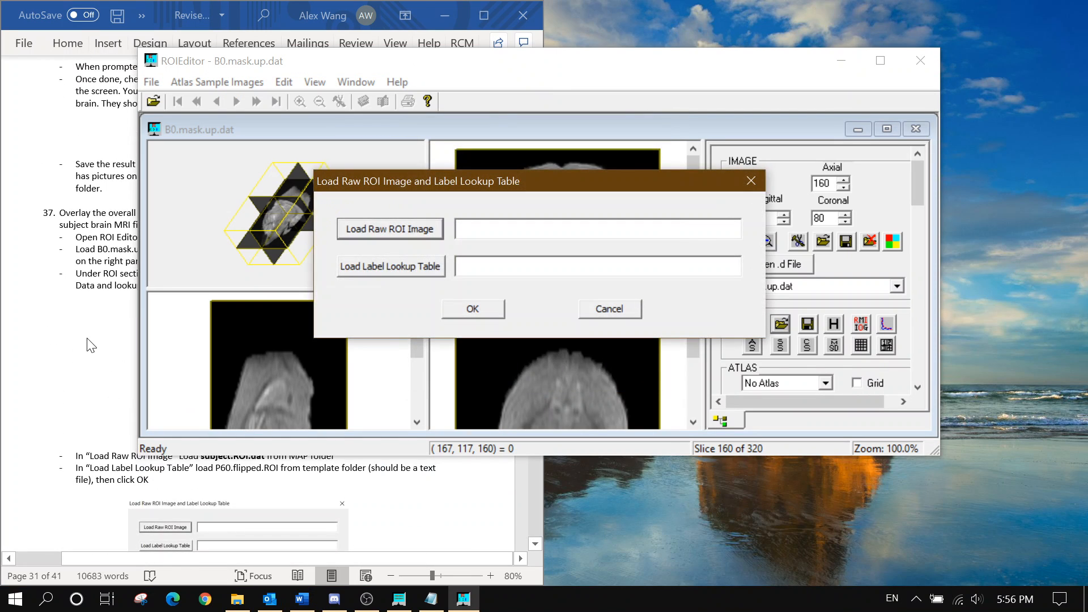
Load subject.ROI.dat with the Template\P60.flipped.ROI lookup table over the brain slices
click(389, 229)
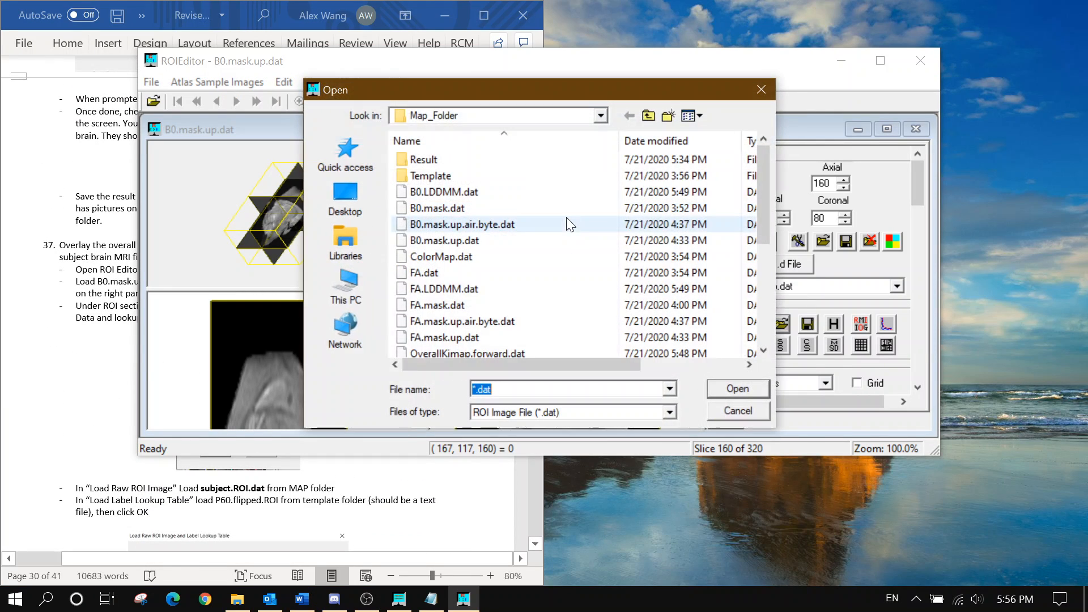
scroll(566, 217, down, 5)
click(513, 273)
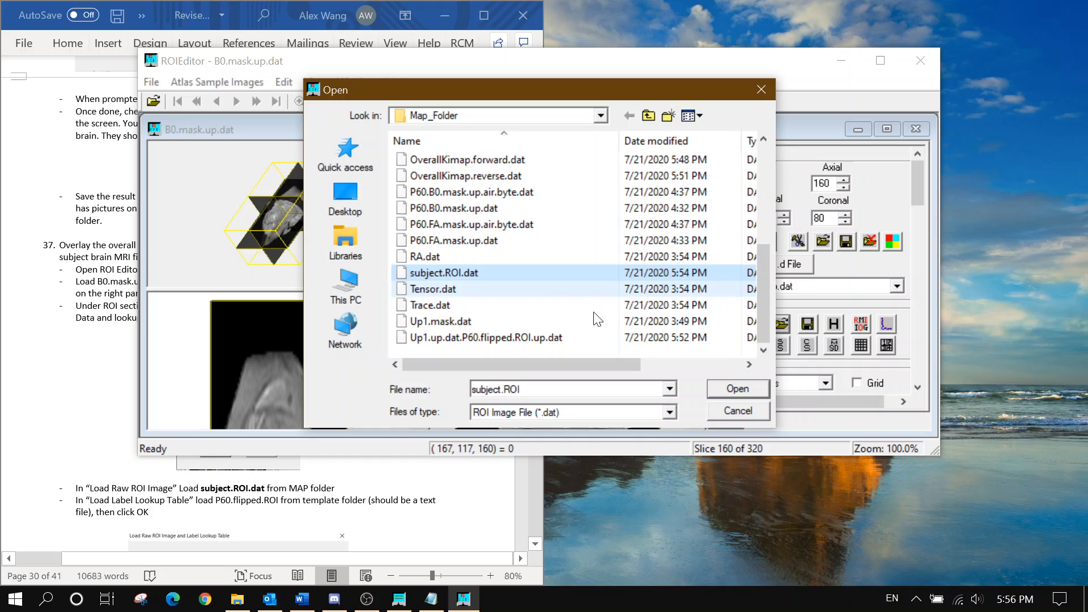
click(727, 386)
click(416, 273)
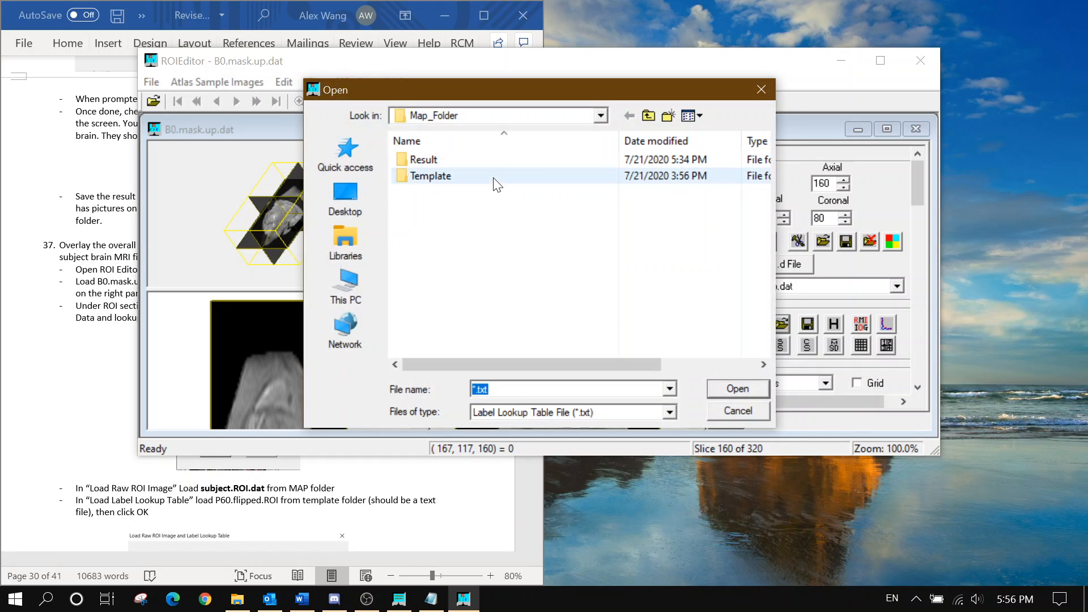
double_click(492, 180)
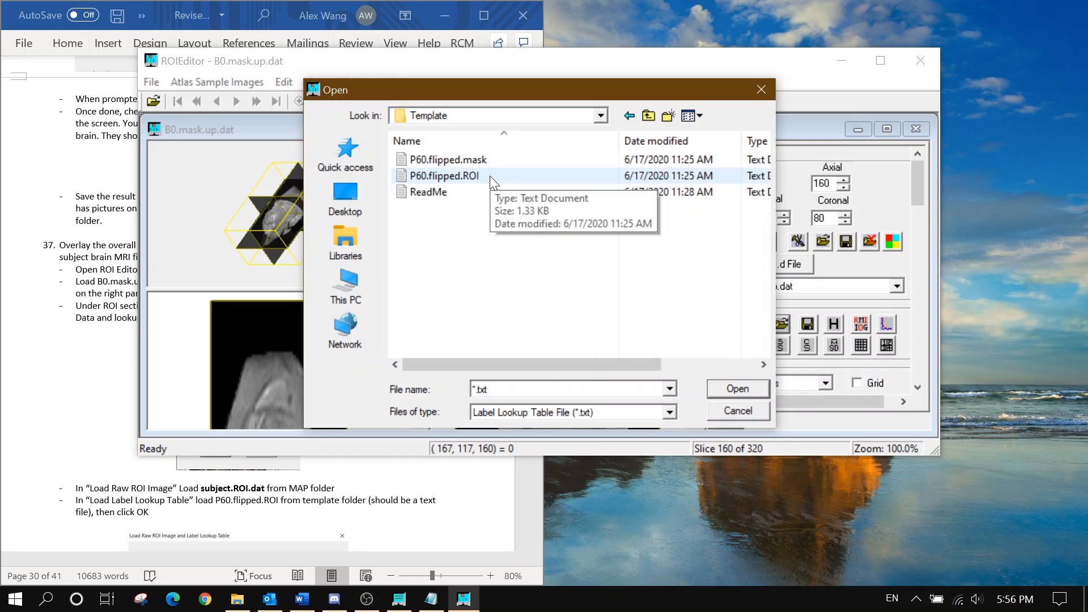
click(490, 175)
click(734, 391)
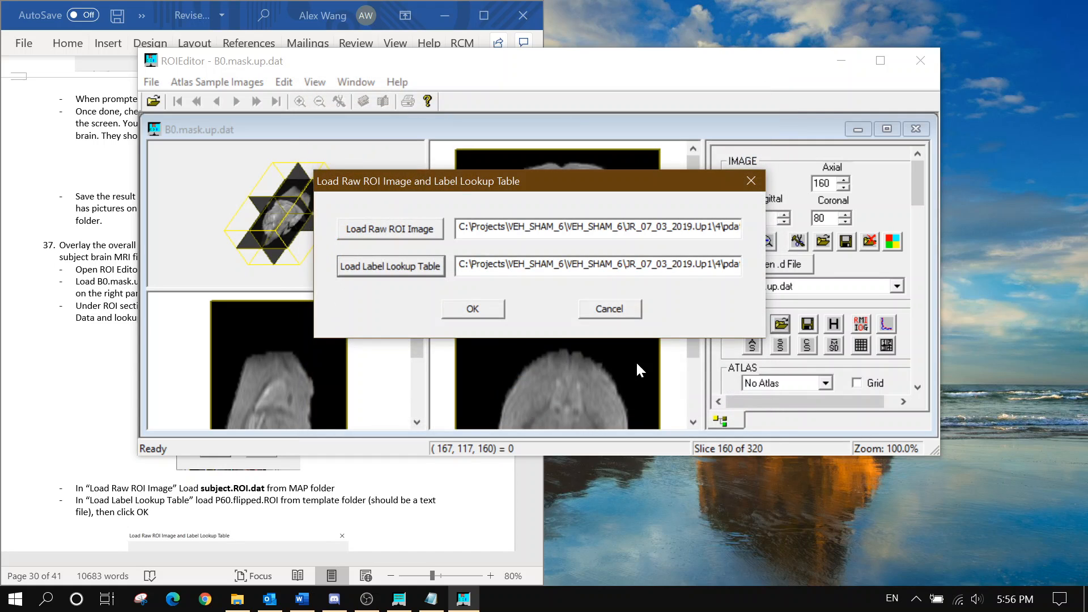
click(473, 309)
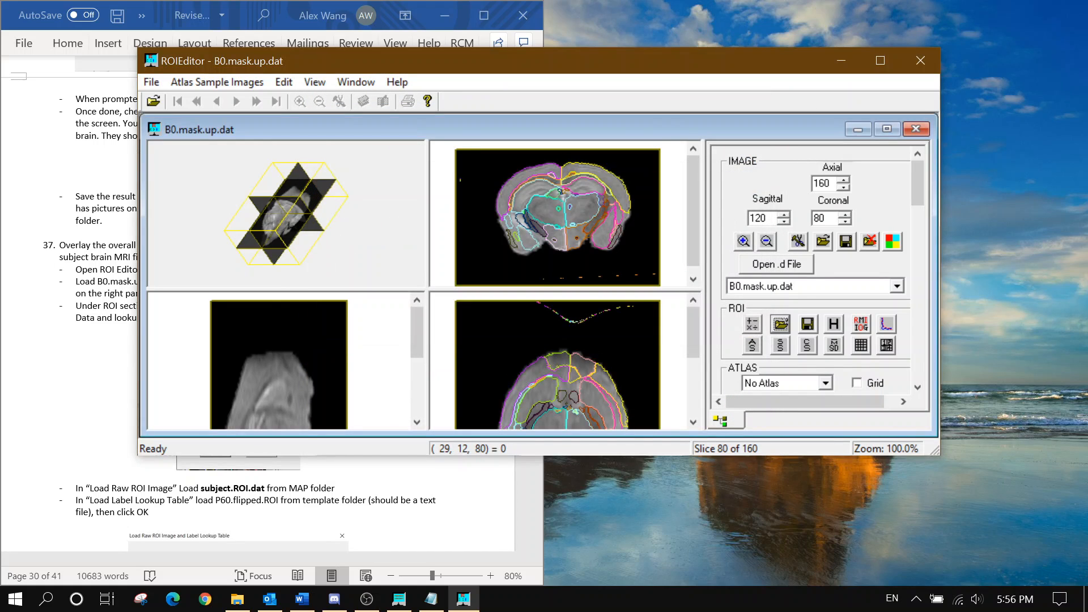
Browse the ROI Objects legend, selecting the Hippocampus_R and Hippocampus_L regions
scroll(35, 387, down, 7)
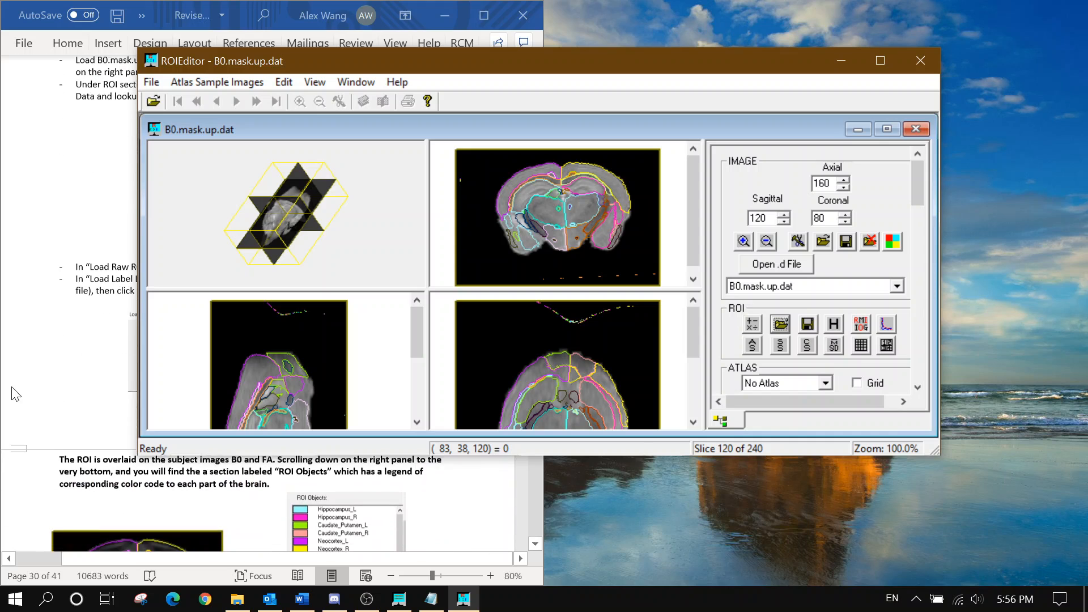
drag(405, 70, 603, 58)
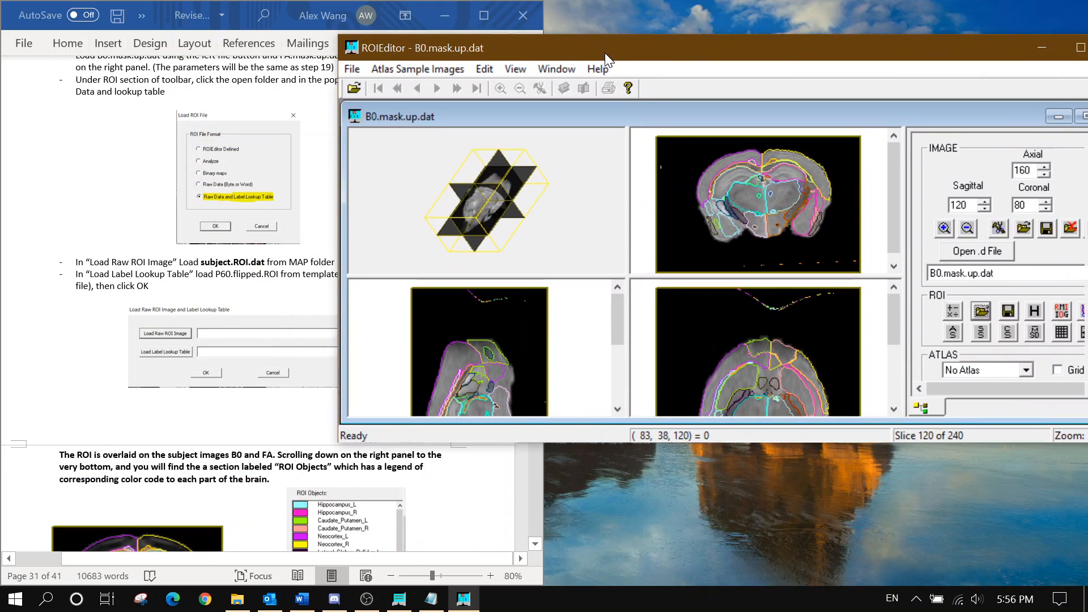
scroll(290, 241, down, 3)
scroll(291, 241, down, 4)
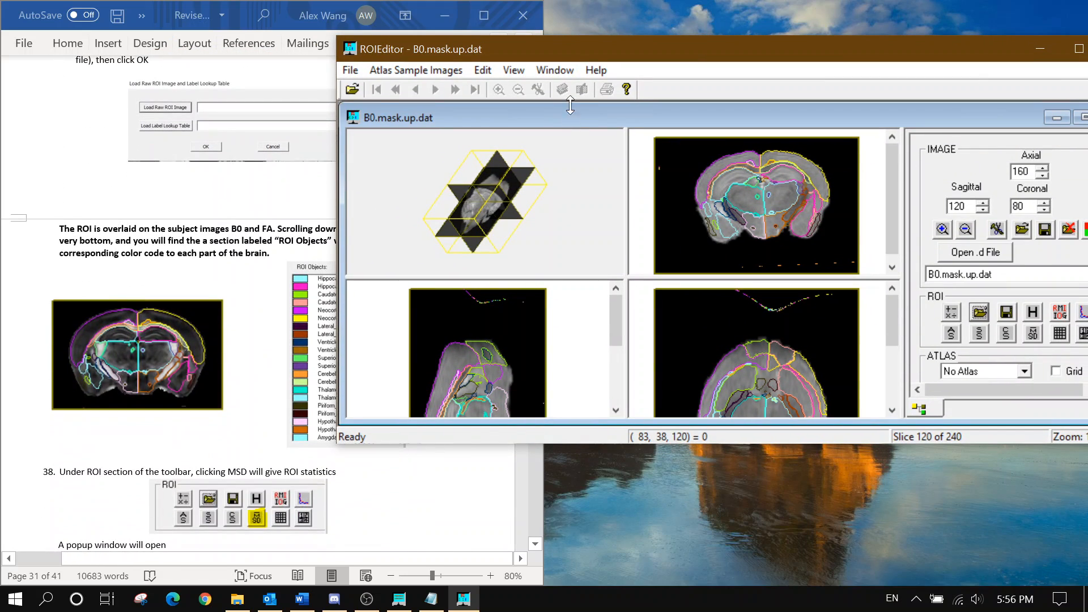
drag(546, 53, 439, 57)
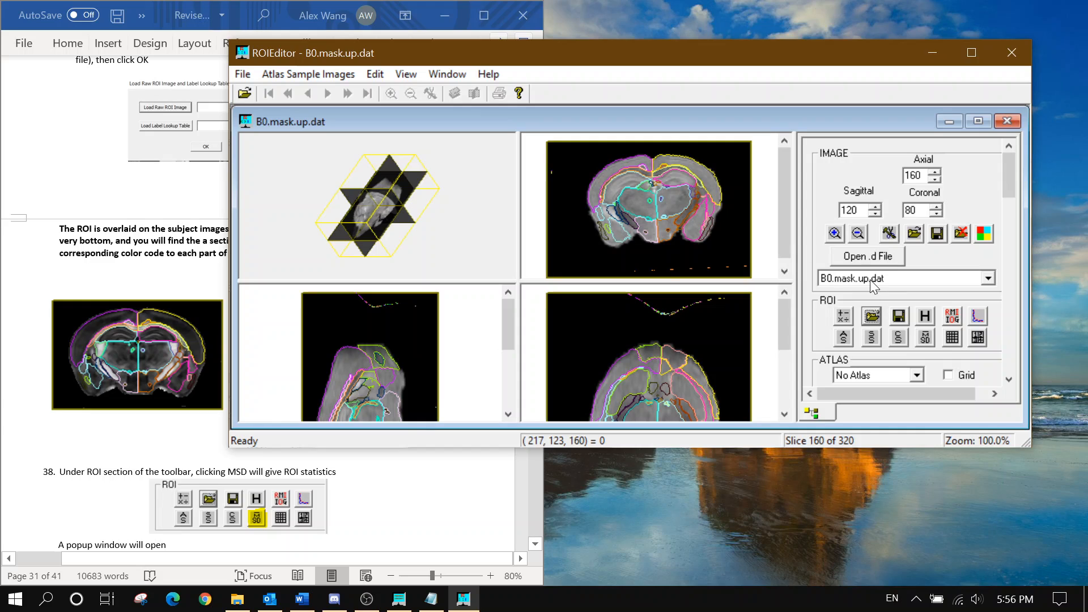
scroll(870, 280, down, 1)
click(1007, 242)
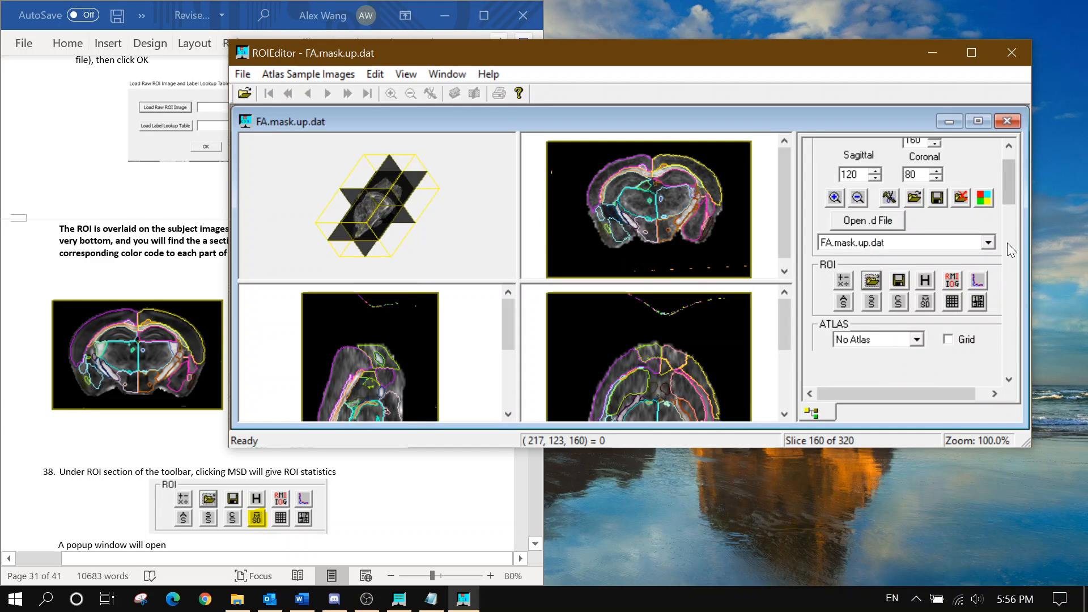
scroll(1007, 242, down, 5)
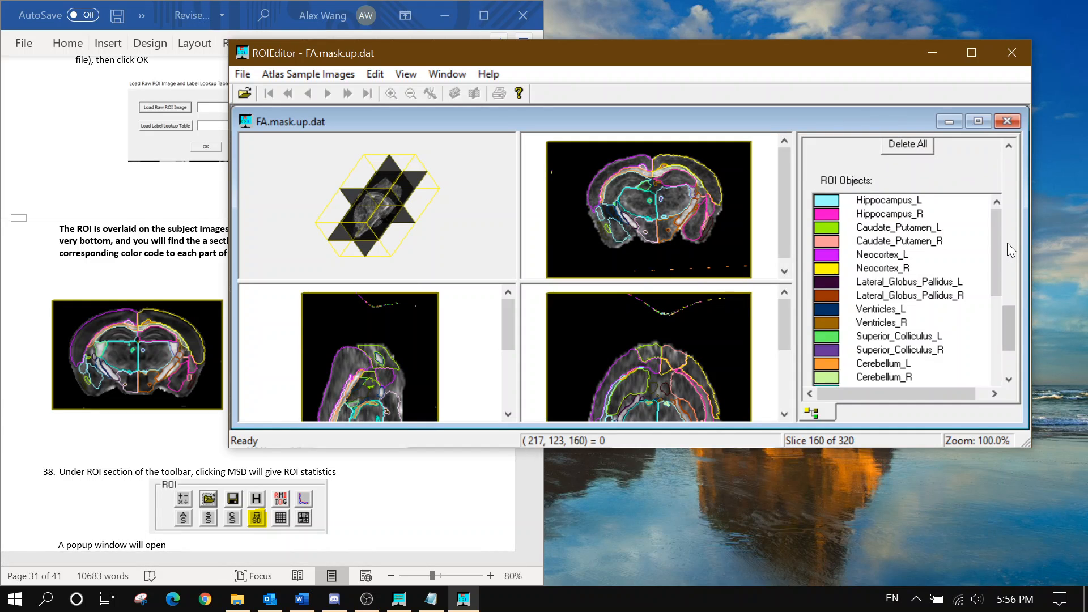
click(902, 214)
click(899, 201)
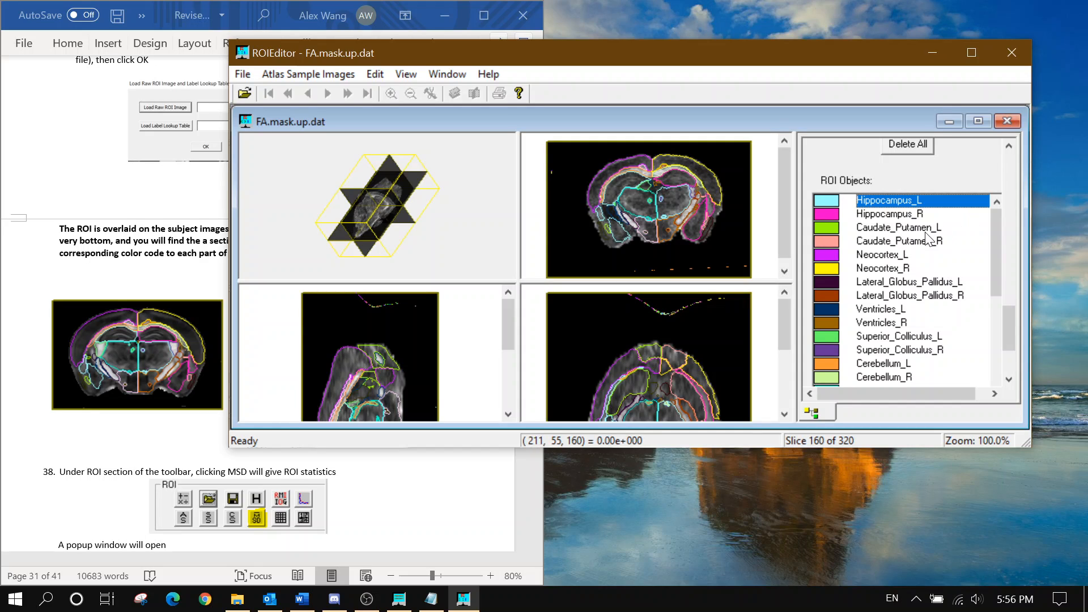
scroll(926, 243, down, 3)
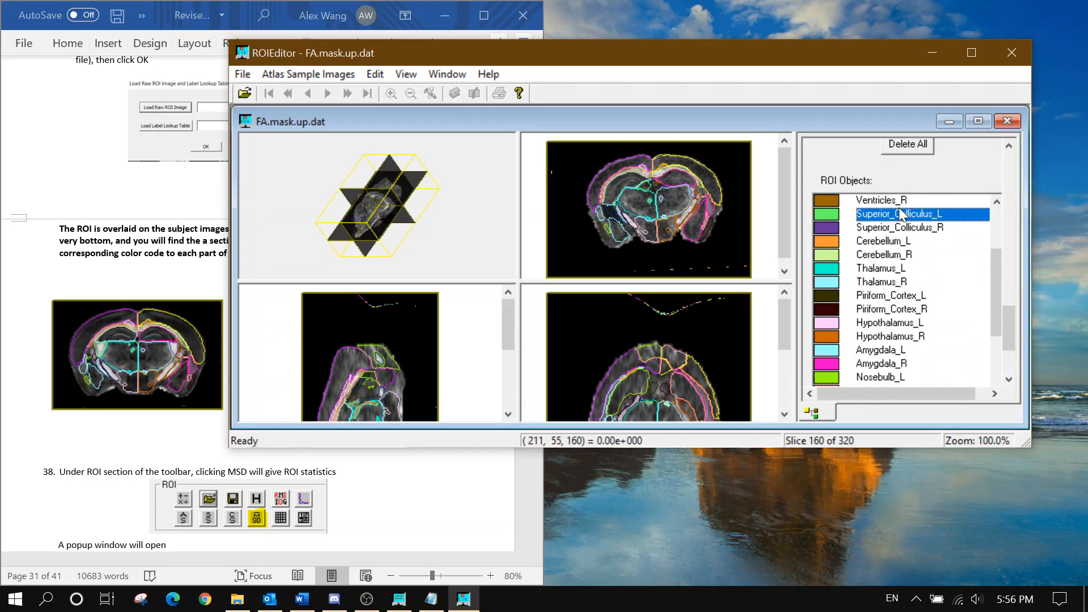
scroll(920, 249, down, 3)
scroll(909, 258, down, 5)
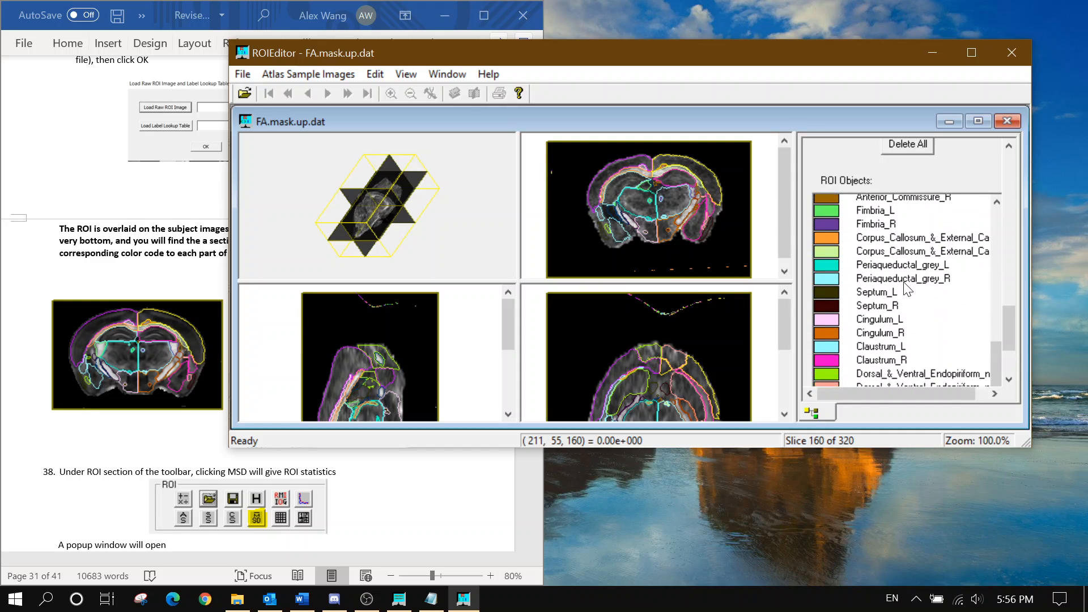
Read step 38 in the guide and scroll ROIEditor's panel back up to the ROI toolbar
click(4, 284)
scroll(151, 236, down, 3)
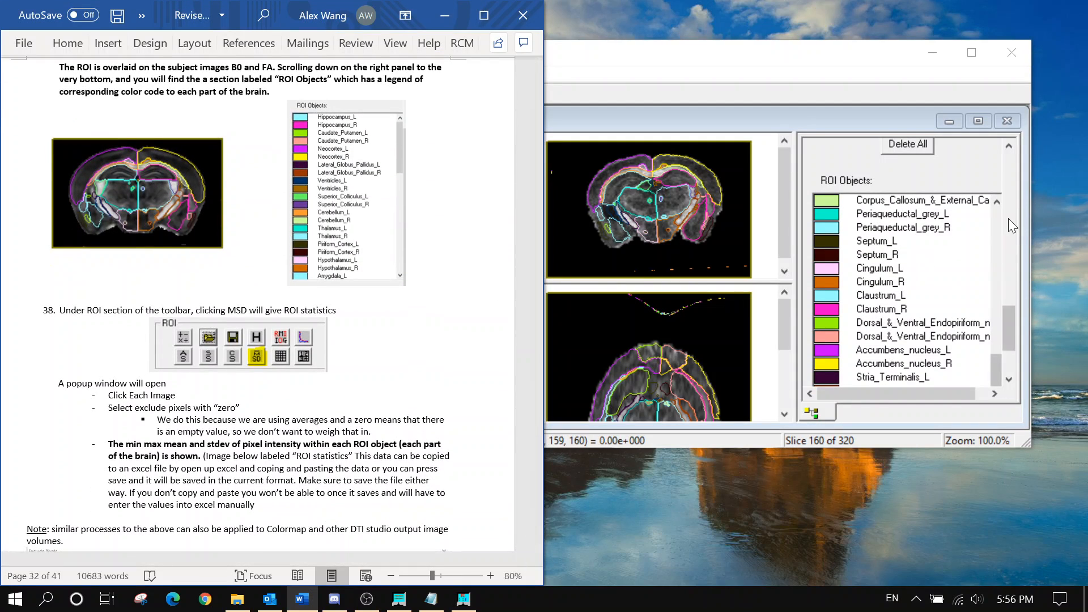
drag(1008, 219, 1008, 226)
scroll(1008, 225, up, 3)
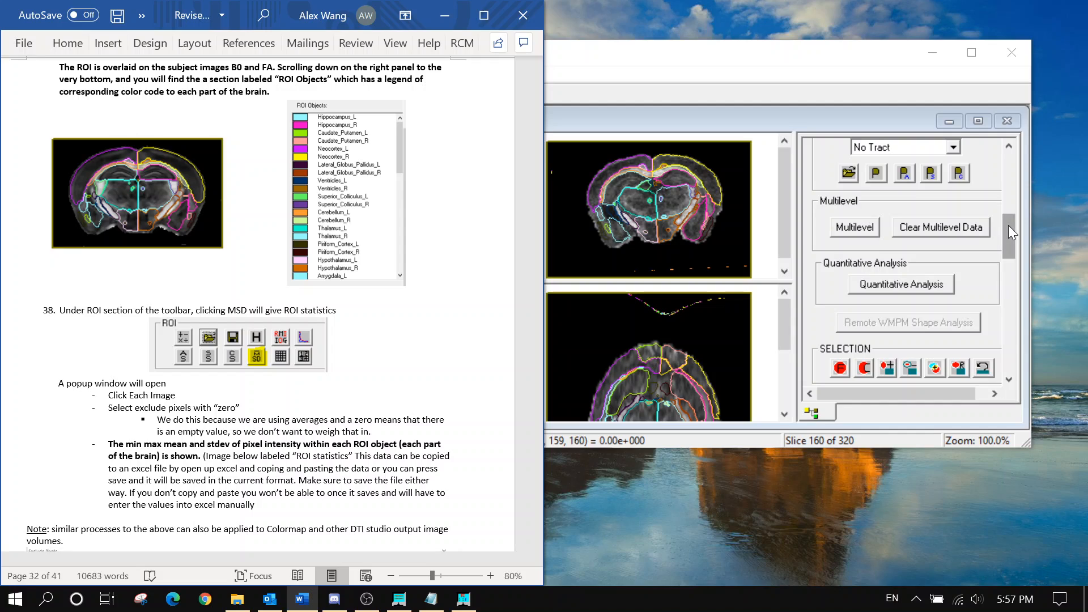
scroll(1007, 225, up, 6)
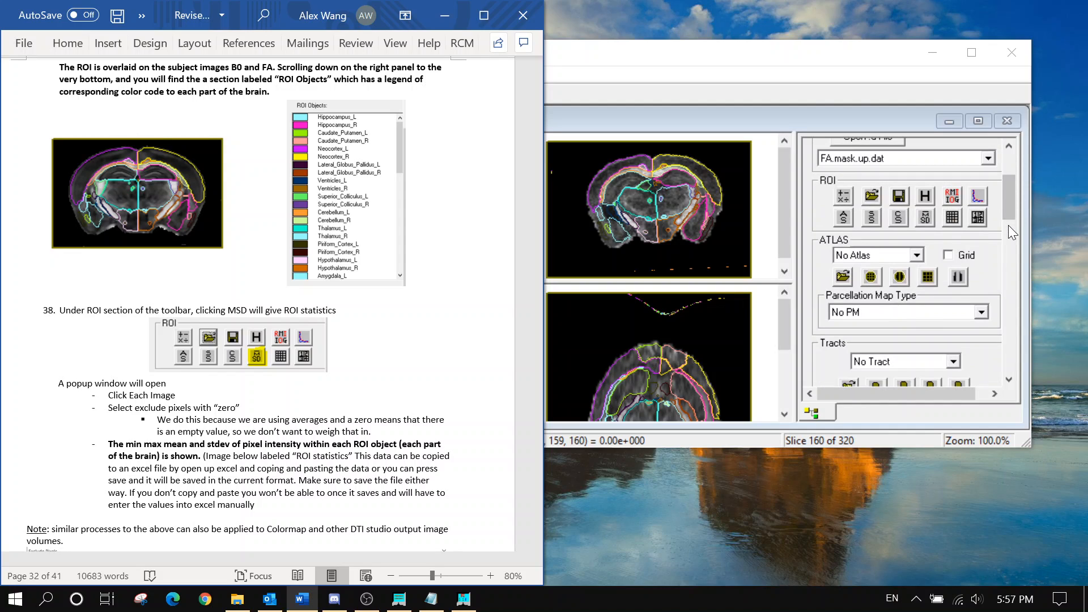
scroll(1008, 226, up, 2)
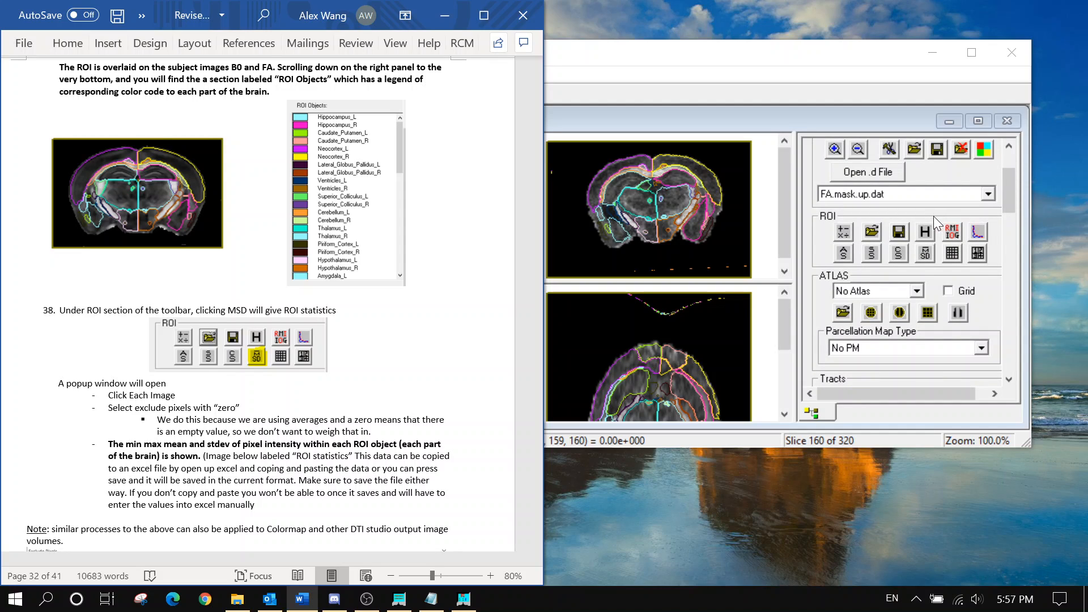
Compute MSD statistics for each image, excluding zero-valued pixels
click(930, 257)
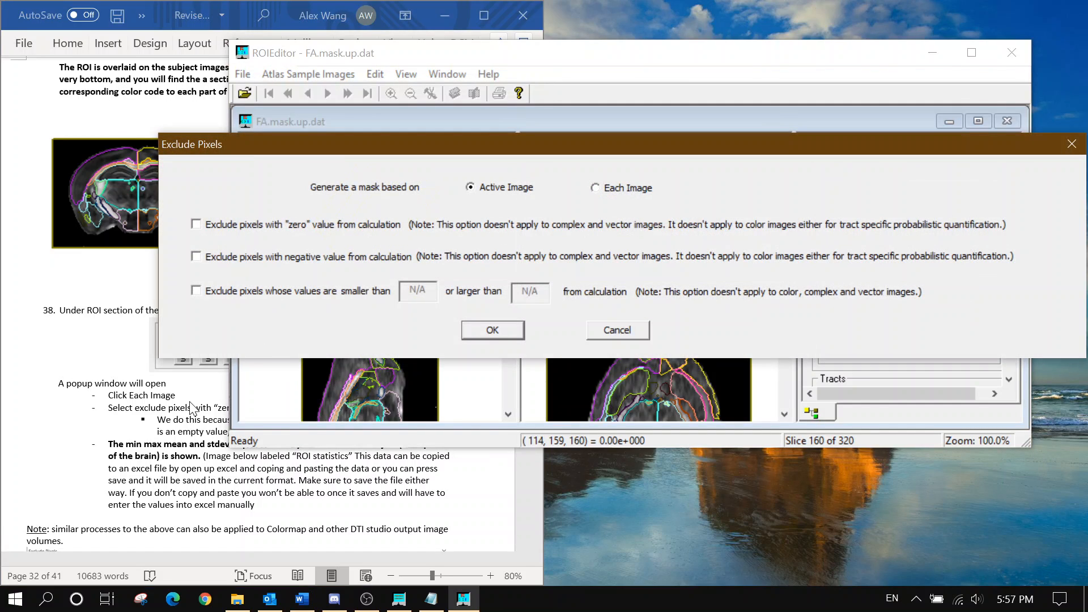
scroll(192, 408, up, 3)
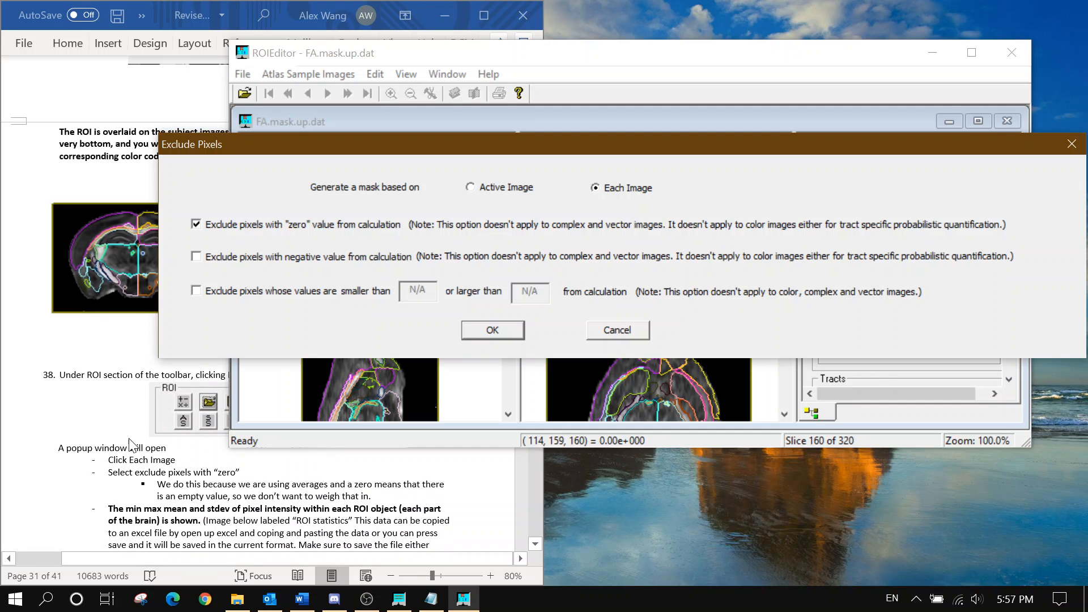
scroll(159, 438, down, 3)
scroll(158, 438, down, 3)
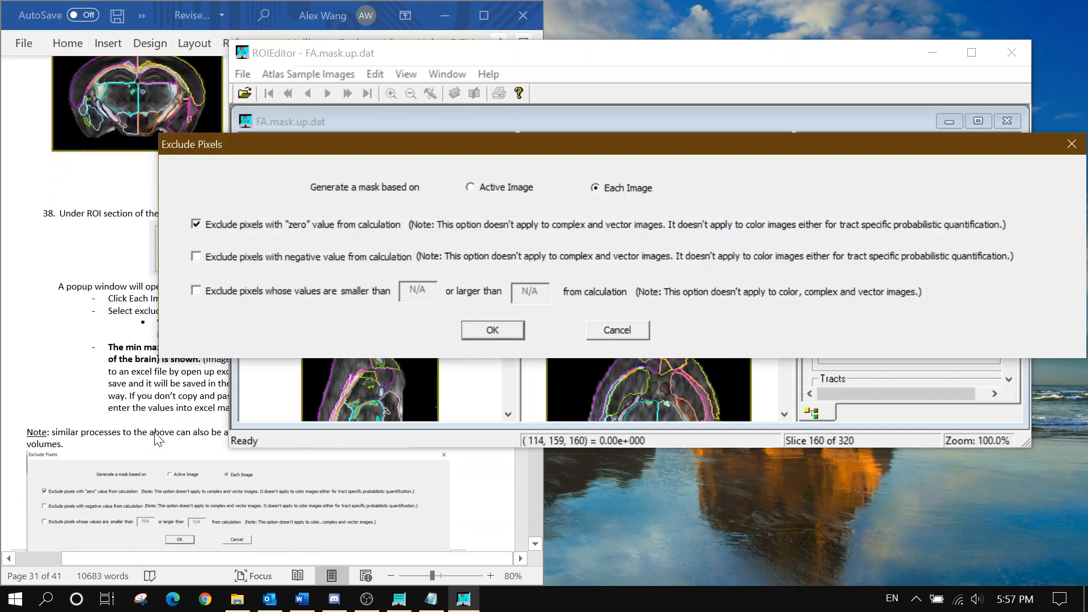
click(469, 334)
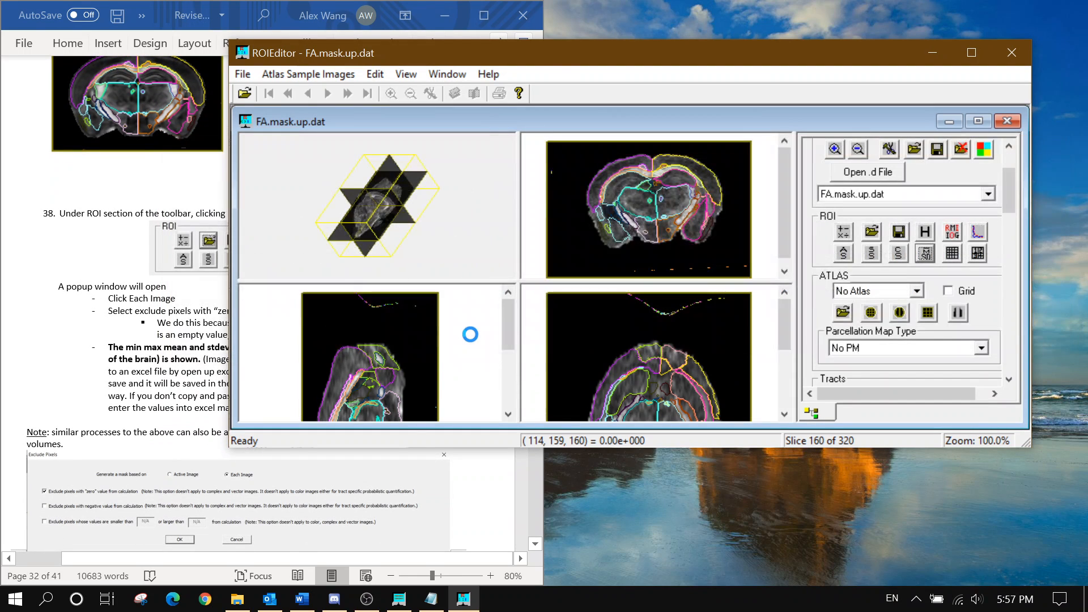
scroll(160, 389, down, 2)
scroll(160, 389, down, 8)
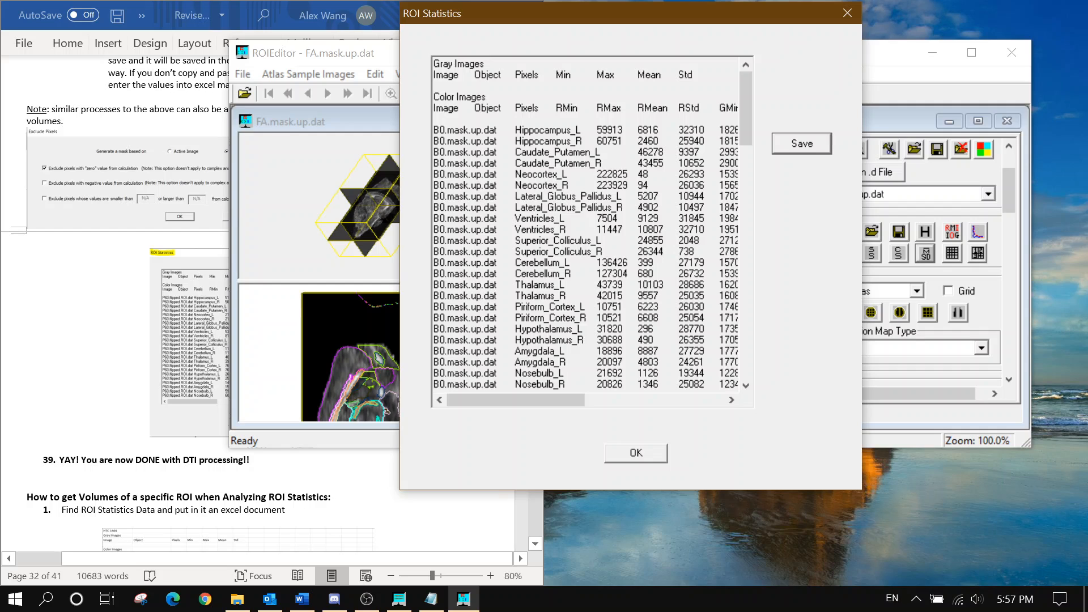
Save the table as the ROIStatistics text file in Map_Folder, then close the statistics window
click(798, 149)
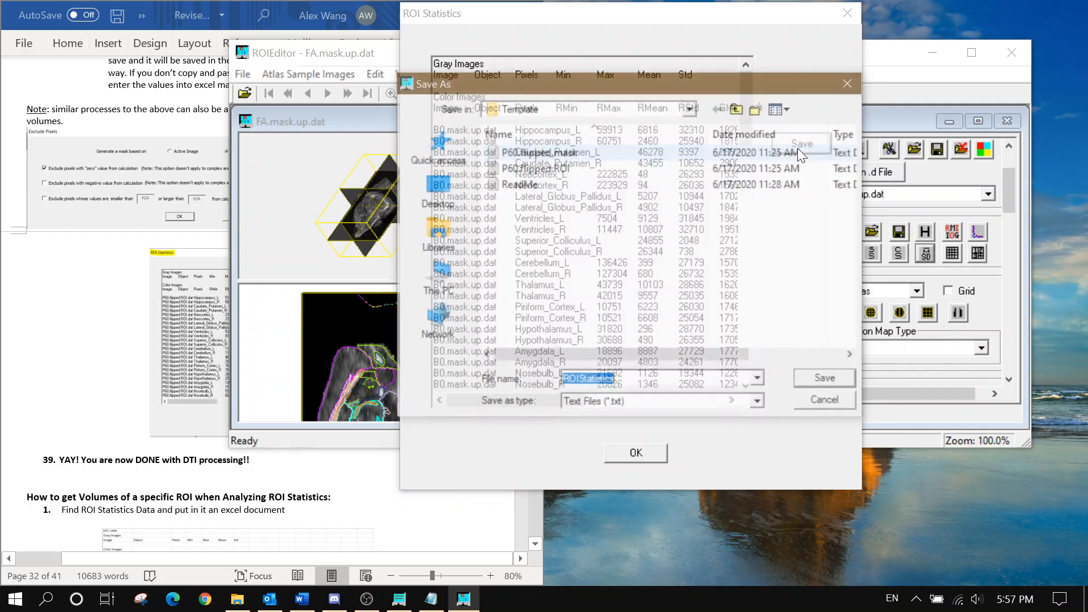
click(614, 110)
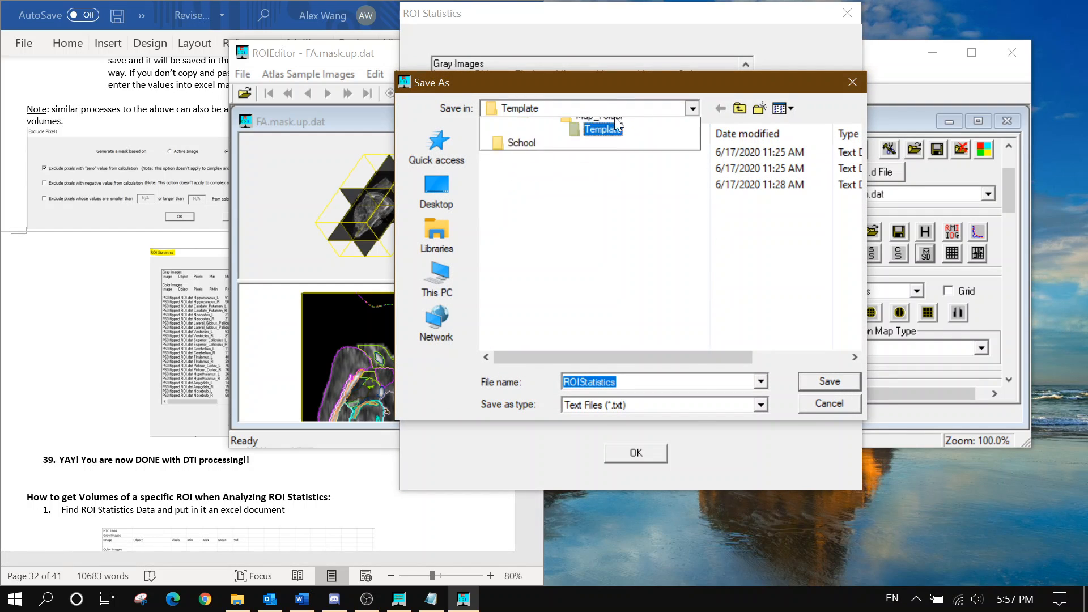
click(595, 424)
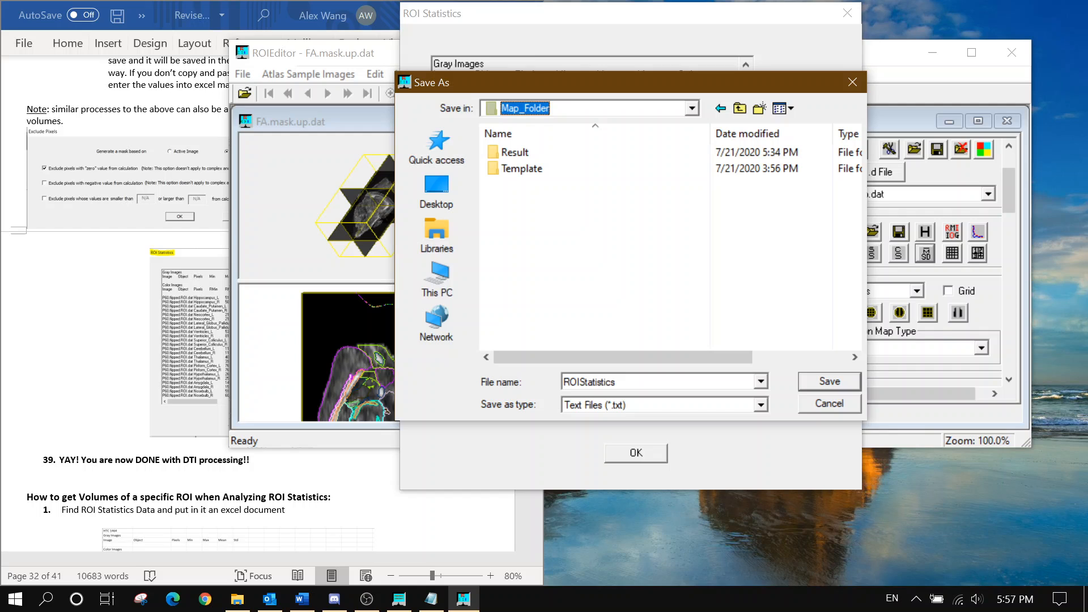
click(817, 381)
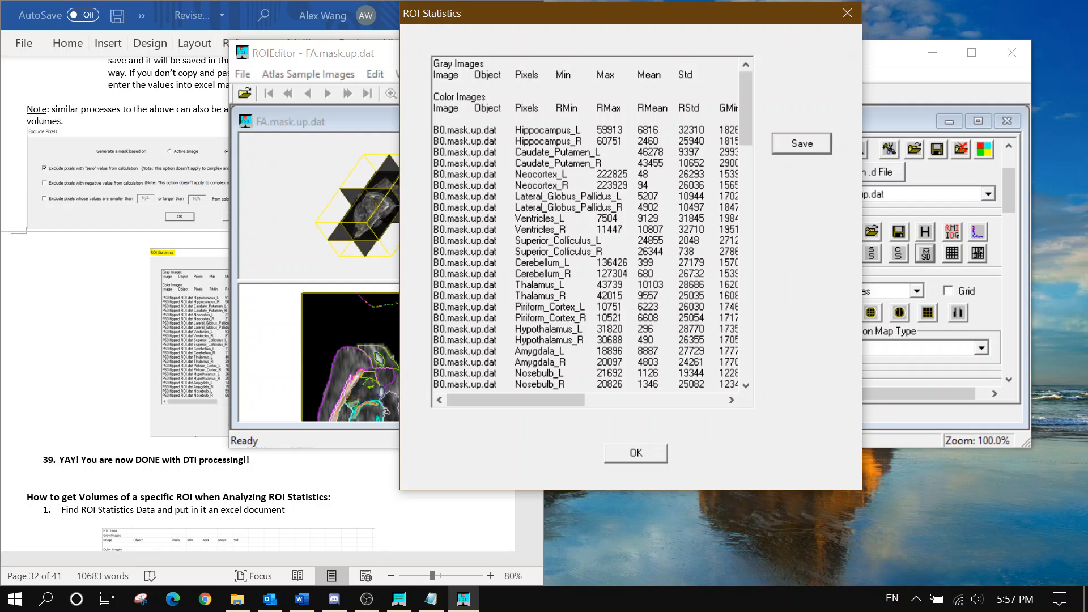
scroll(121, 391, up, 2)
scroll(121, 391, up, 1)
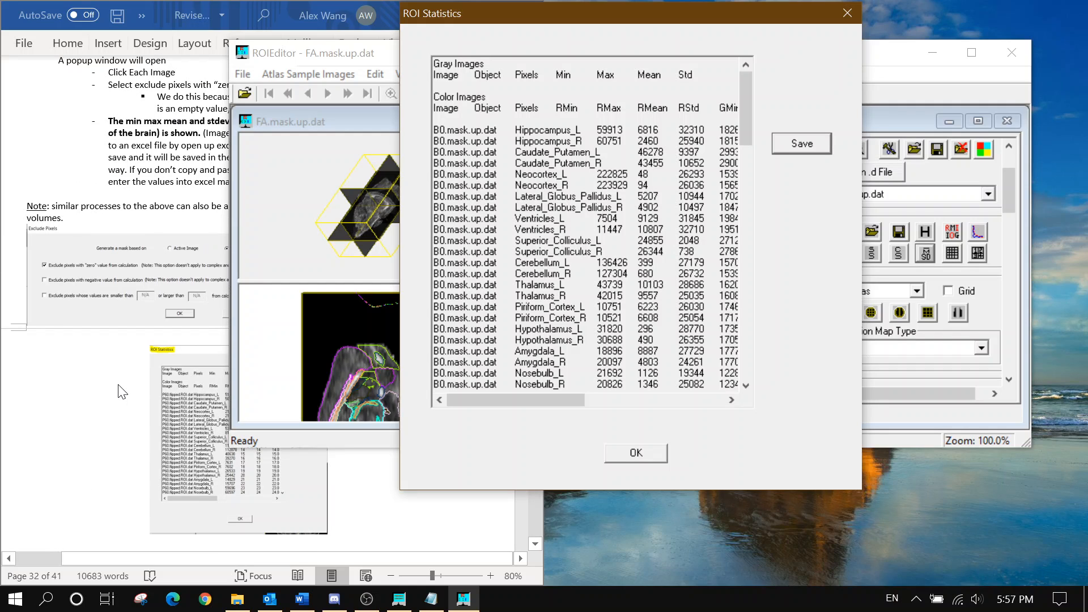
scroll(120, 390, down, 3)
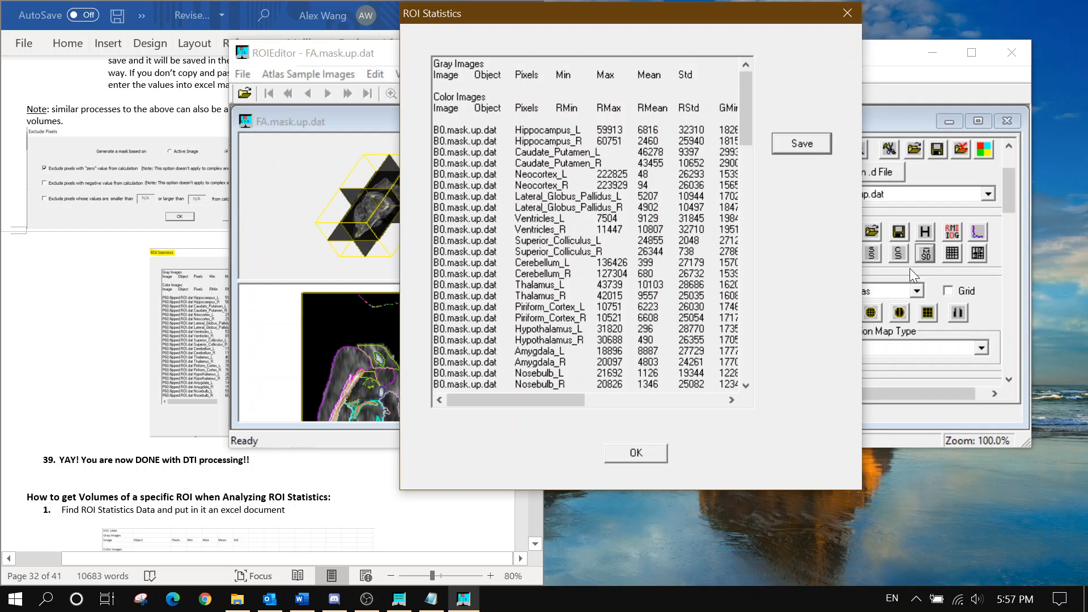
drag(698, 23, 607, 27)
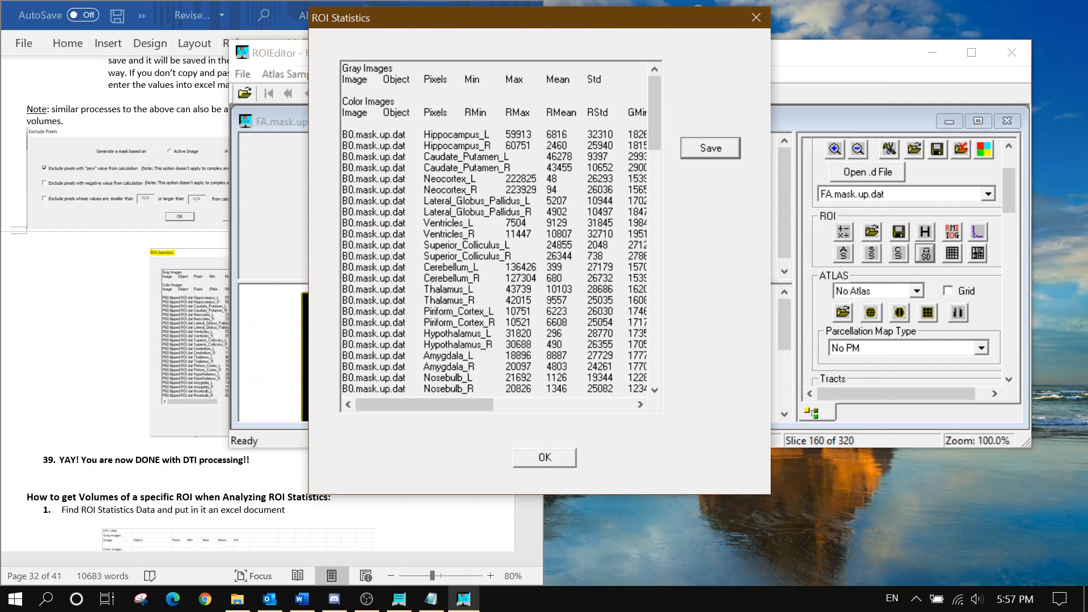
click(544, 457)
scroll(123, 412, down, 3)
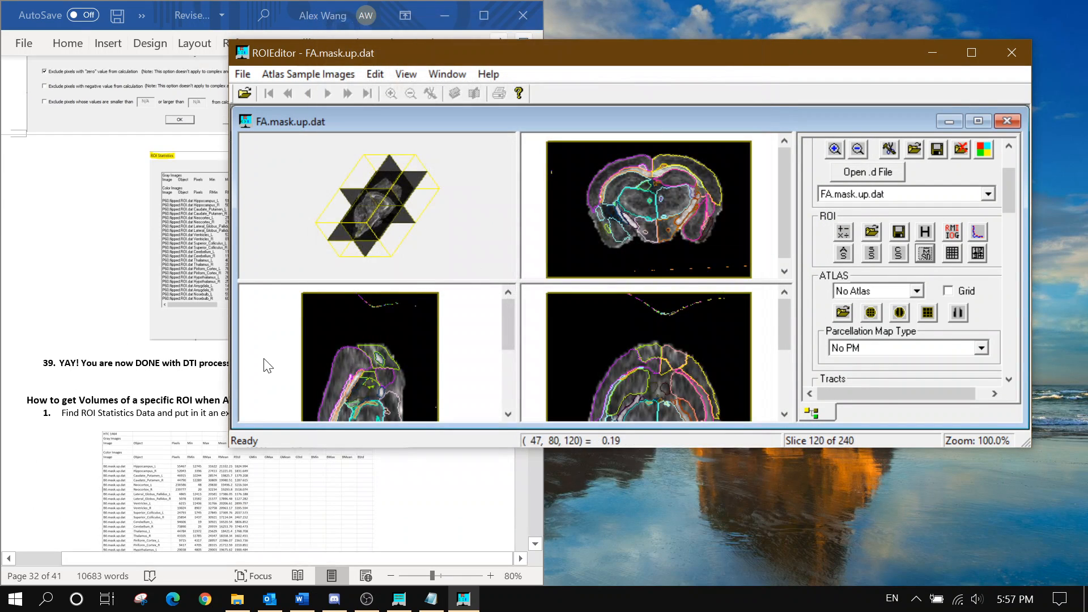
Minimize ROIEditor and scroll the guide down to the ROI volumes heading
click(932, 52)
scroll(255, 301, down, 4)
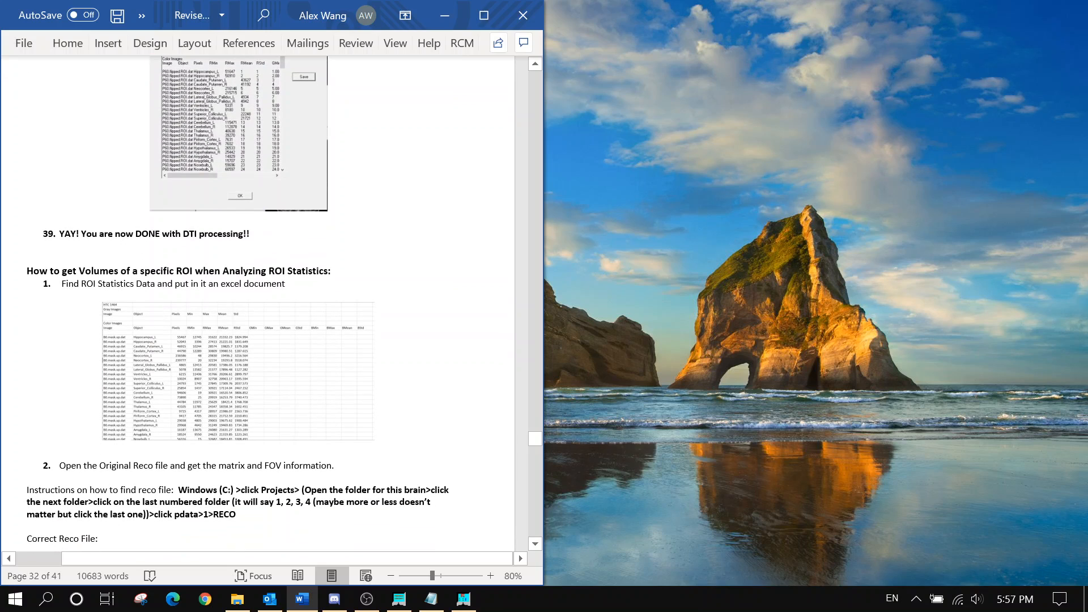
scroll(255, 301, down, 1)
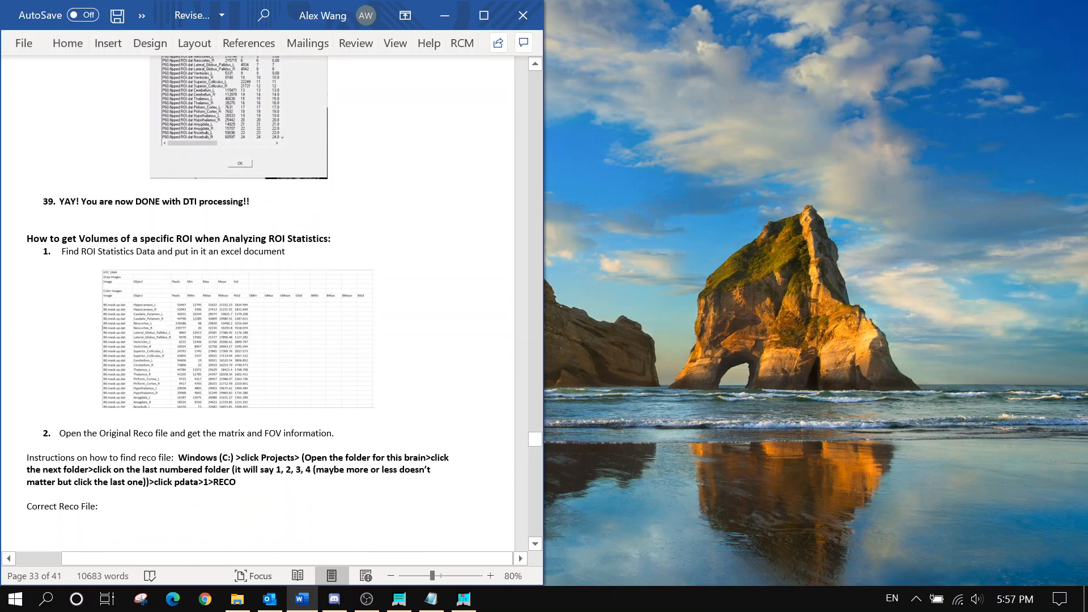
drag(80, 239, 266, 239)
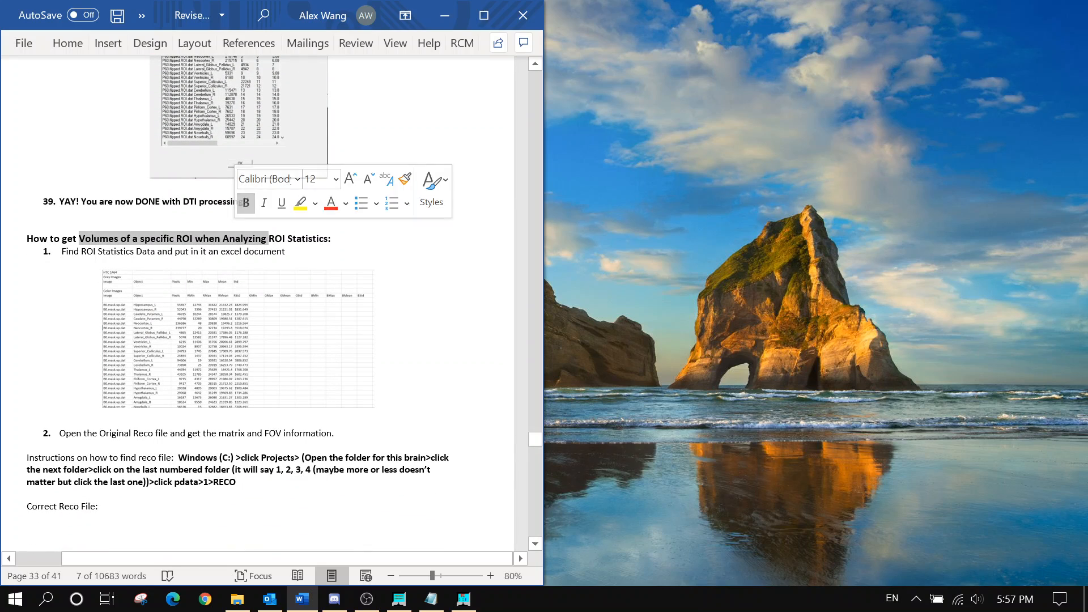
click(293, 238)
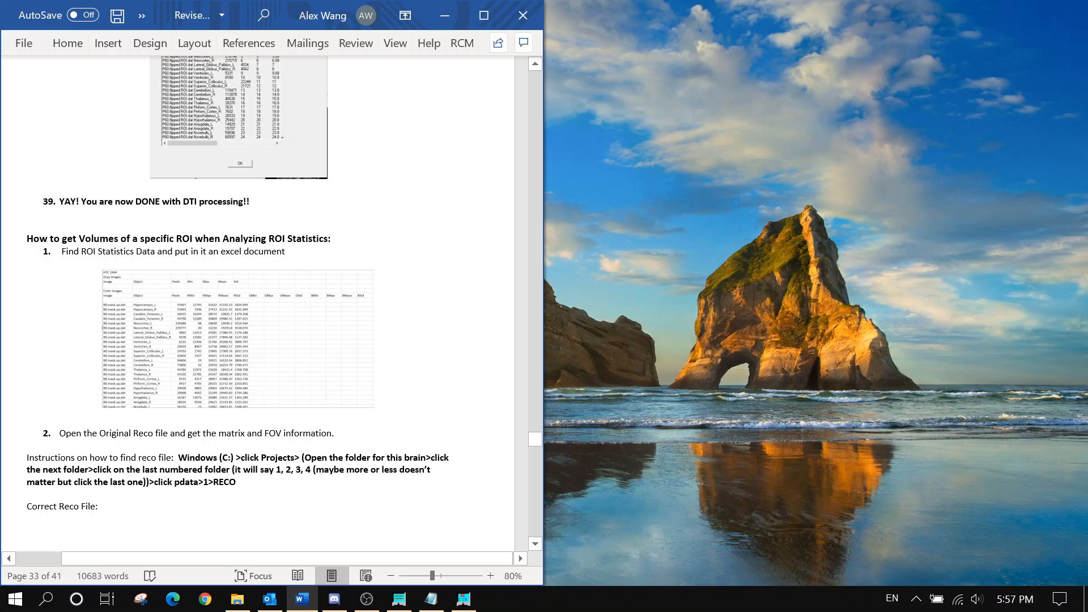
Browse from C: through Projects > VEH_SHAM_6 > JR_07_03_2019.Up1 > 4 > pdata to Map_Folder
click(237, 599)
click(612, 210)
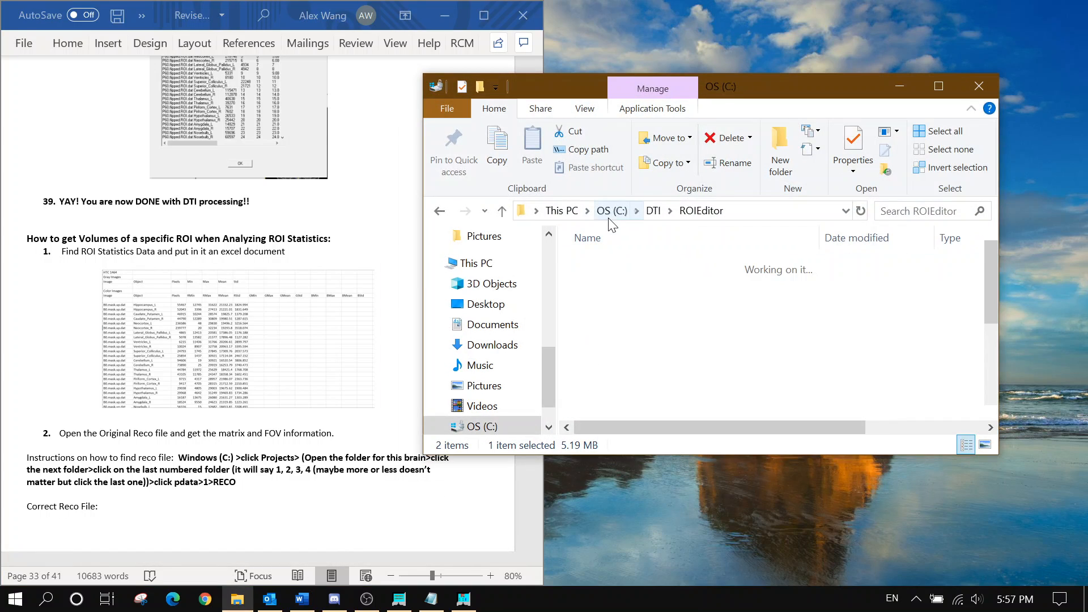
scroll(663, 357, down, 3)
double_click(629, 339)
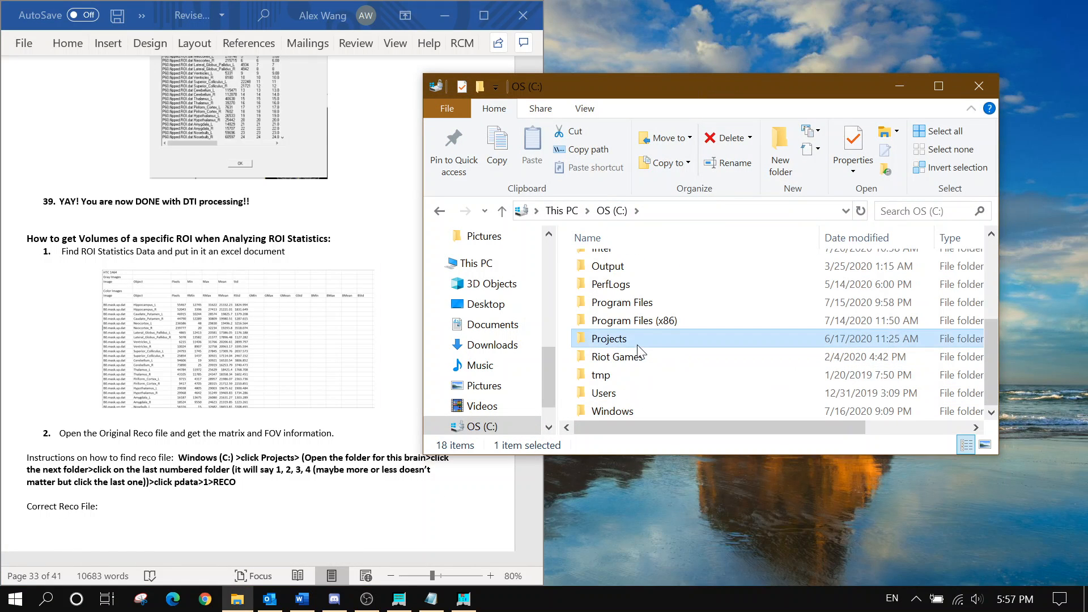
click(619, 283)
double_click(620, 283)
double_click(623, 264)
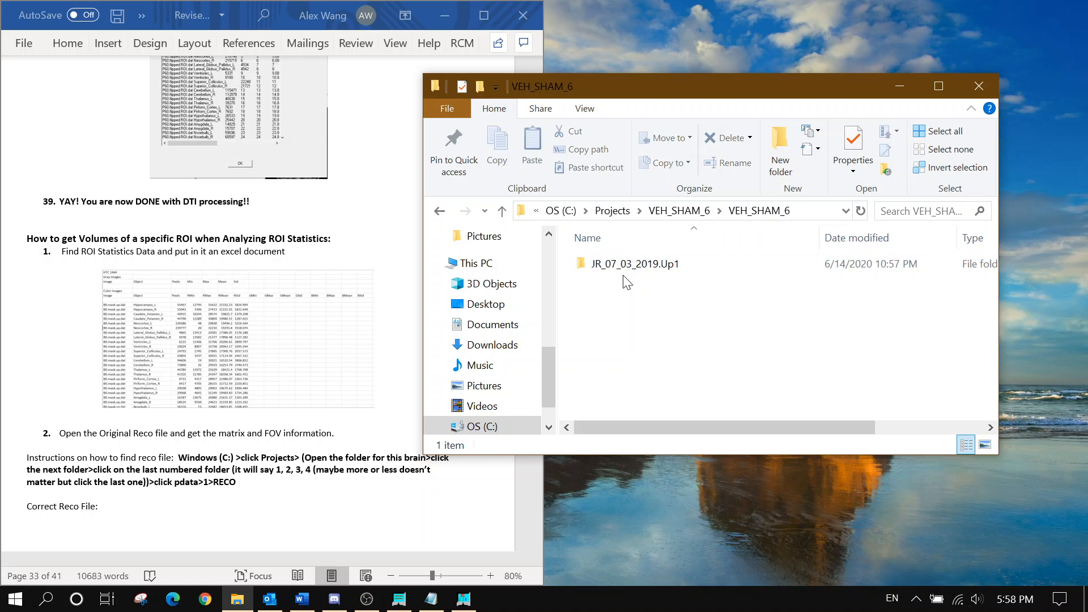
double_click(631, 263)
double_click(633, 316)
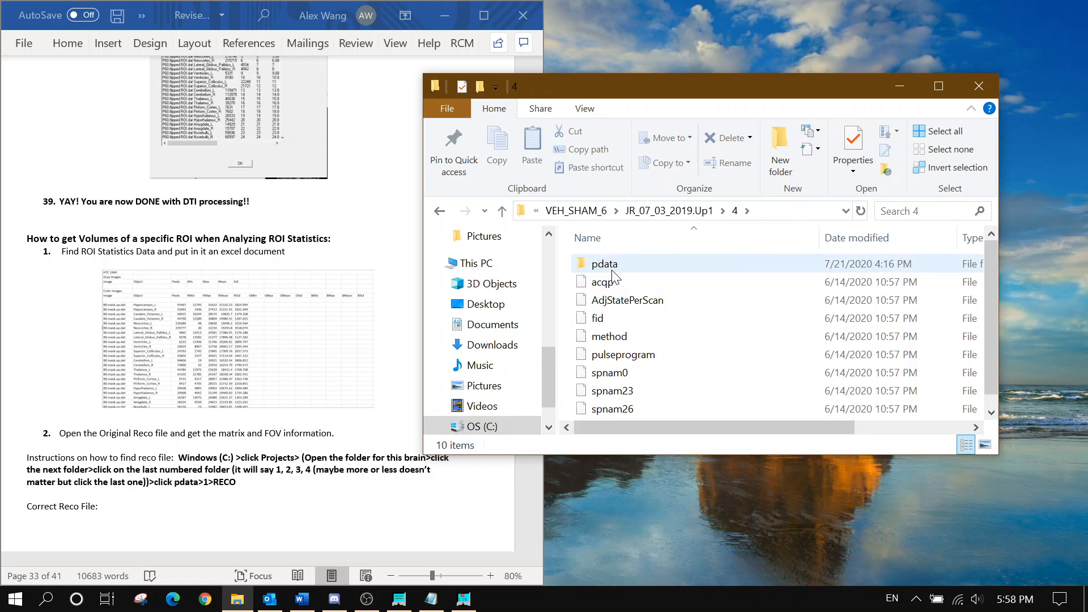
double_click(609, 264)
click(621, 283)
double_click(619, 281)
Open the saved ROIStatistics text file, then minimize it
scroll(634, 329, down, 8)
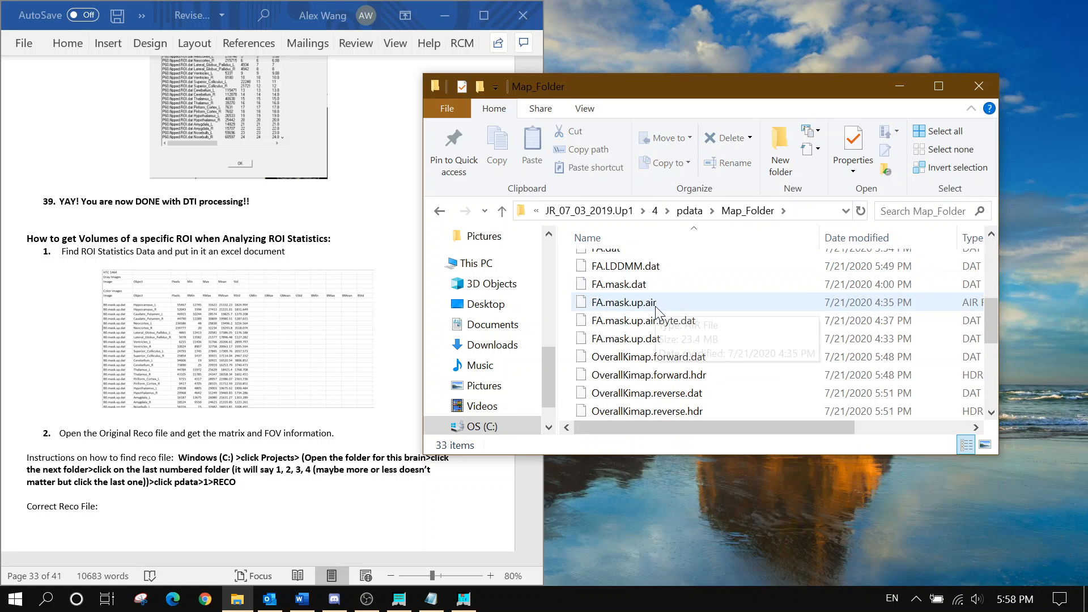
double_click(641, 302)
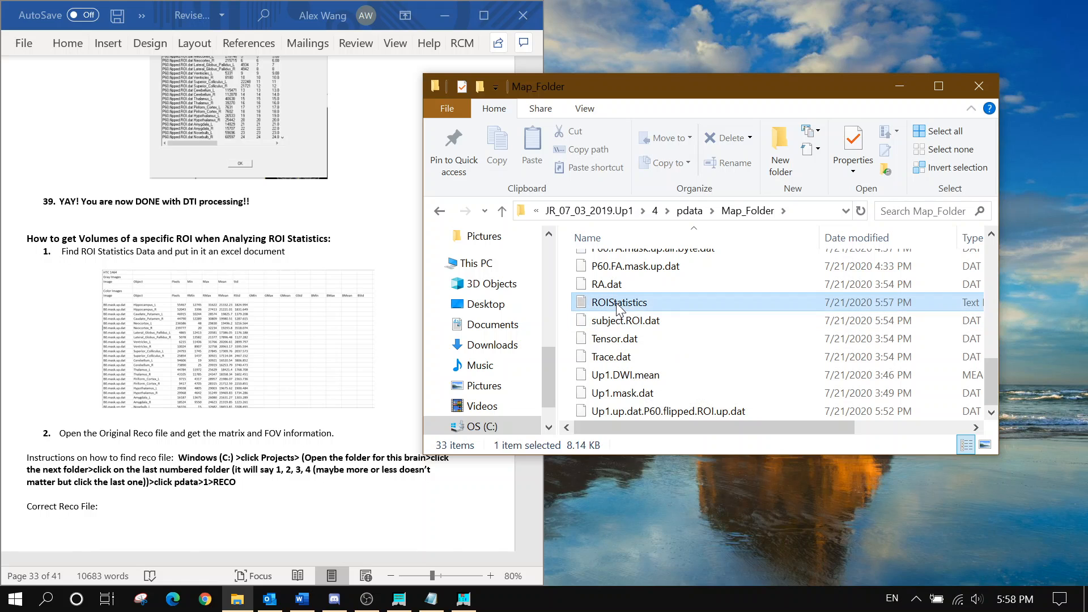
click(597, 211)
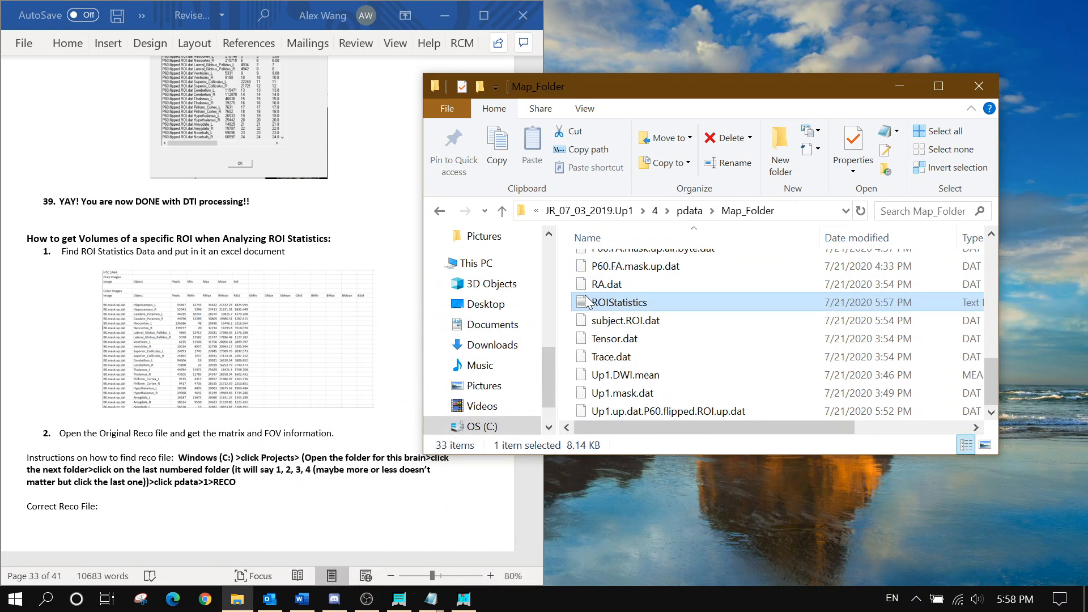
Create an Excel worksheet named ROIStatistics in Map_Folder, open it, and dock Excel on the right half
right_click(563, 301)
mouse_move(654, 504)
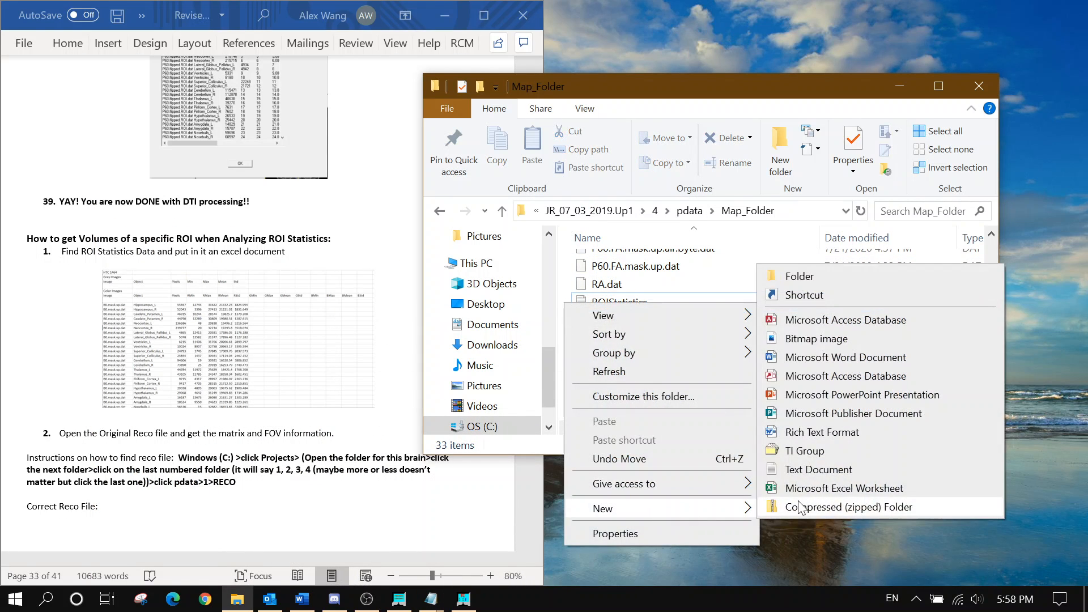
click(804, 490)
text(ROIS)
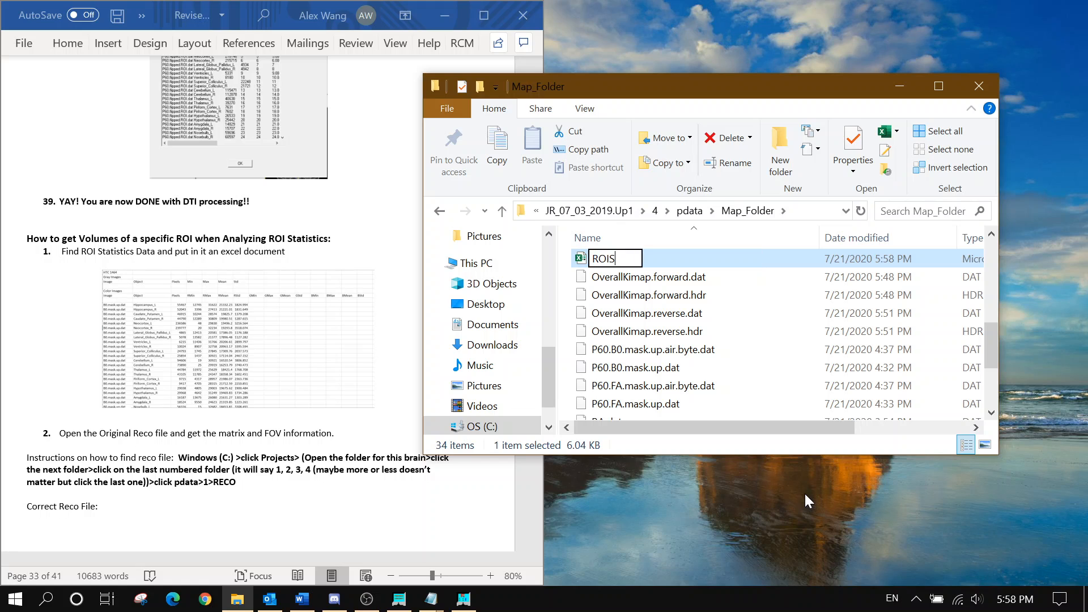
text(tatistics)
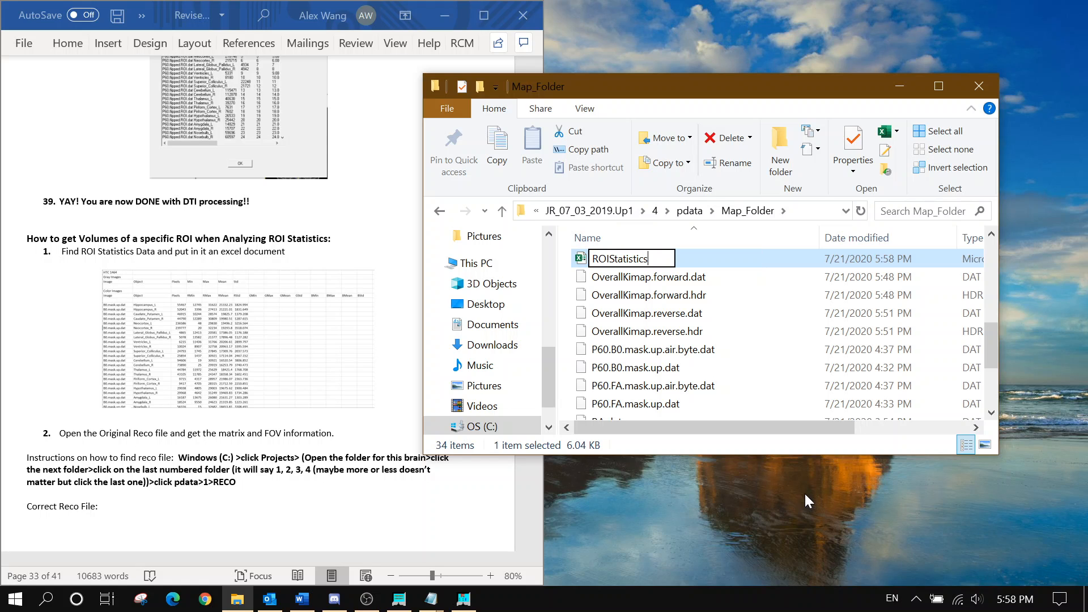
key(Return)
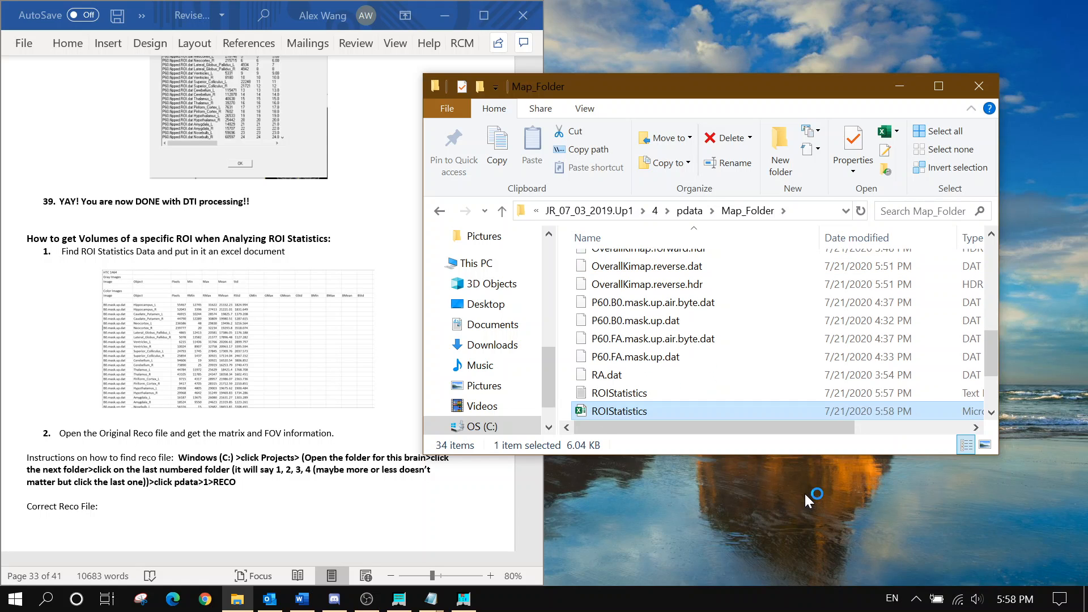
key(Return)
click(899, 85)
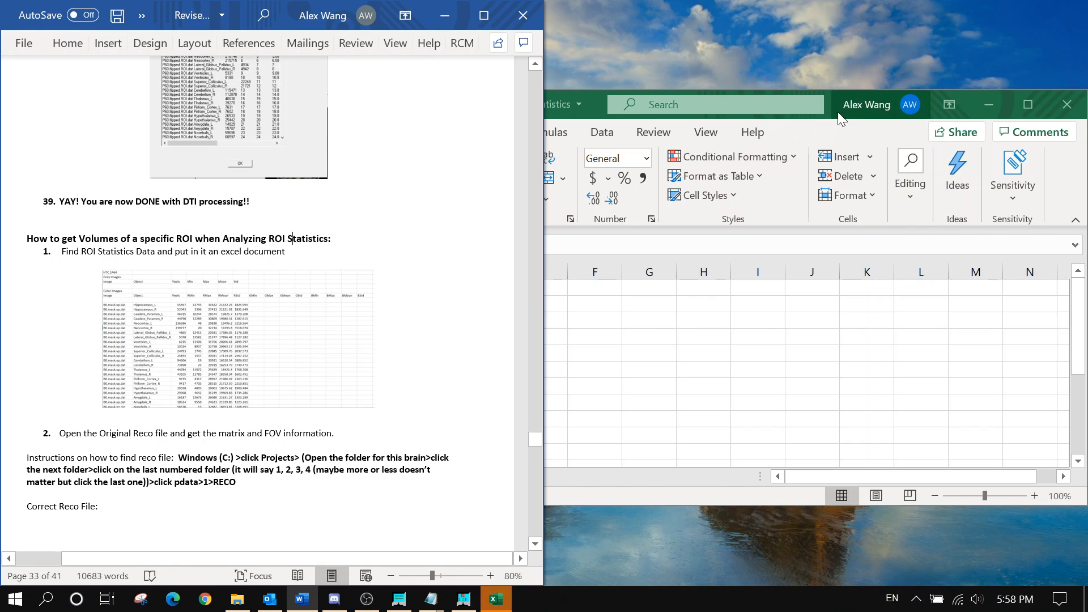
drag(829, 110, 1087, 187)
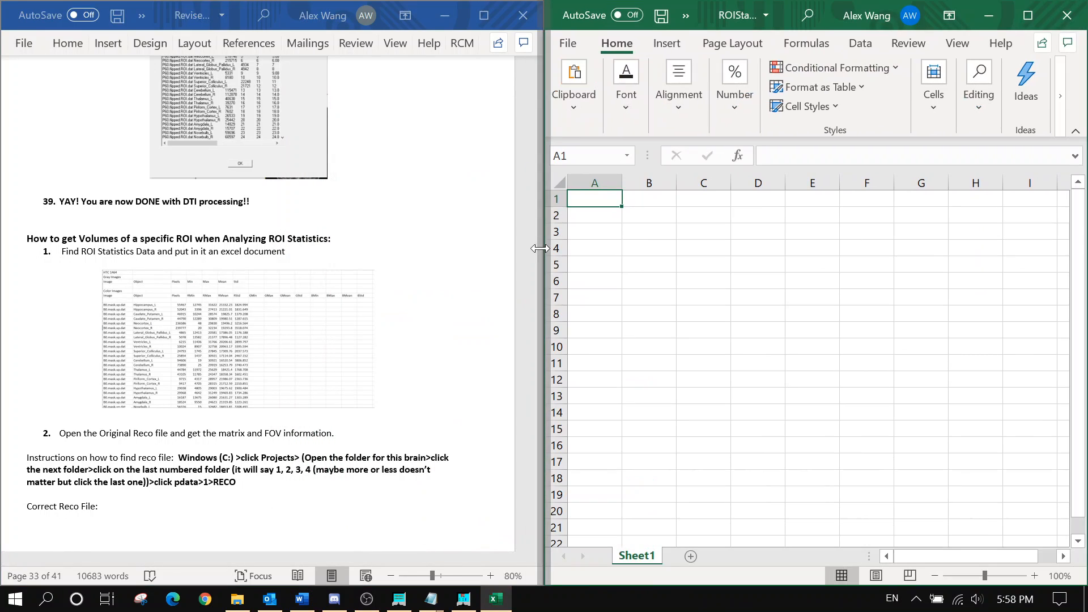
Copy all the ROIStatistics text and paste it into Sheet1 starting at A1
mouse_move(435, 606)
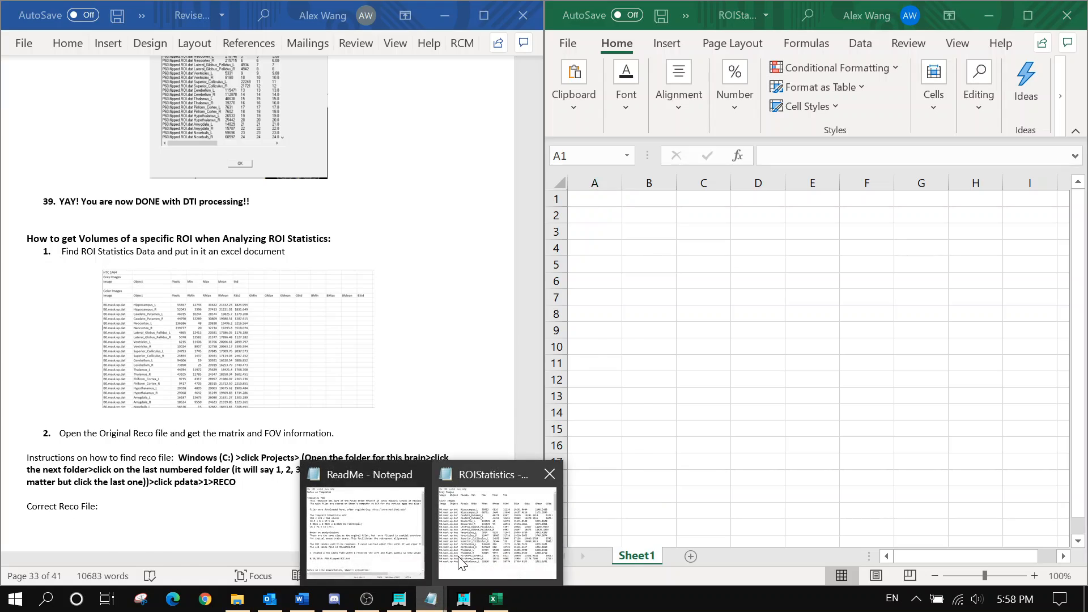
click(487, 567)
key(ctrl+a)
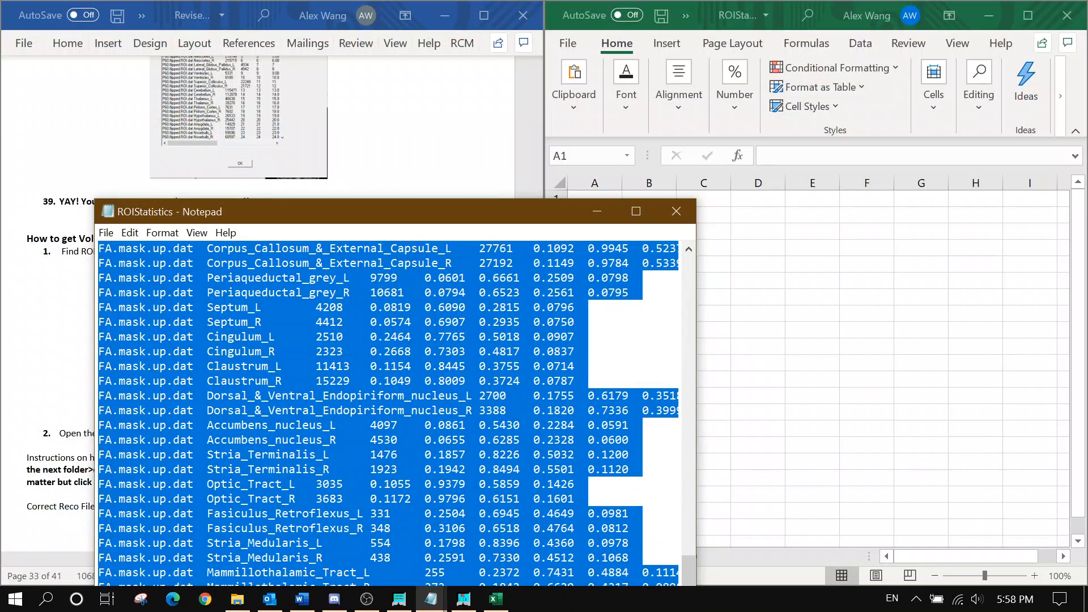
key(ctrl+c)
click(578, 194)
key(ctrl+v)
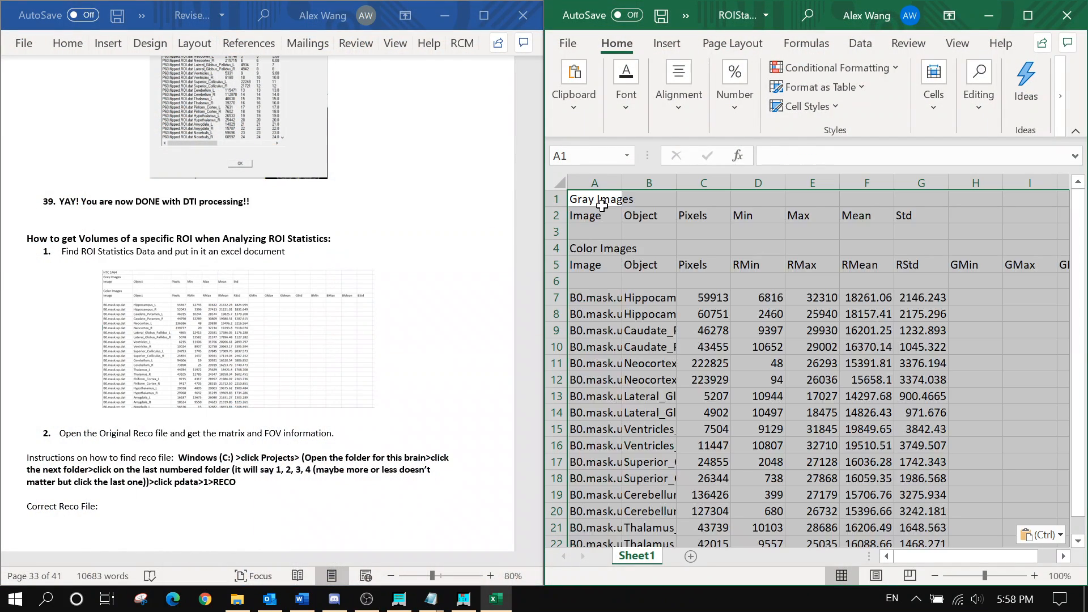
click(660, 228)
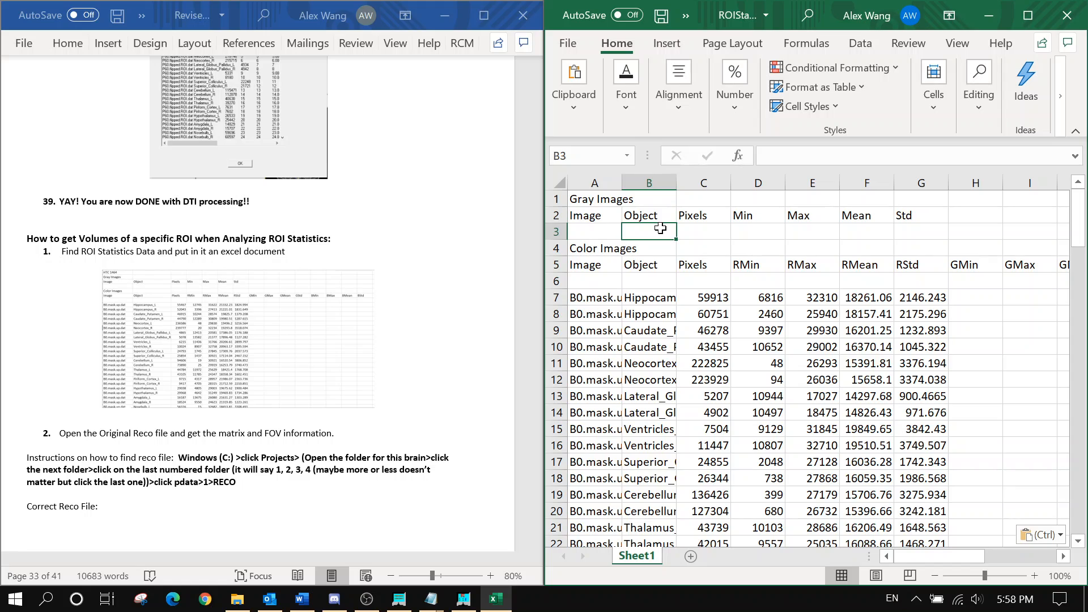
Close the ROIStatistics and ReadMe Notepad windows and review the pasted tables
click(430, 599)
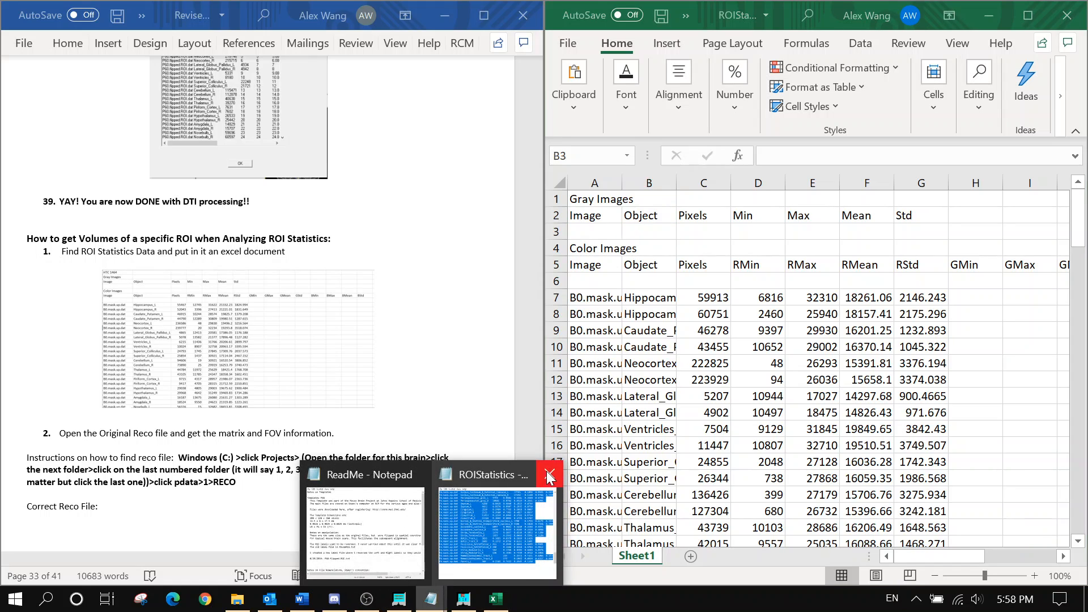
click(546, 471)
click(490, 476)
scroll(388, 374, down, 3)
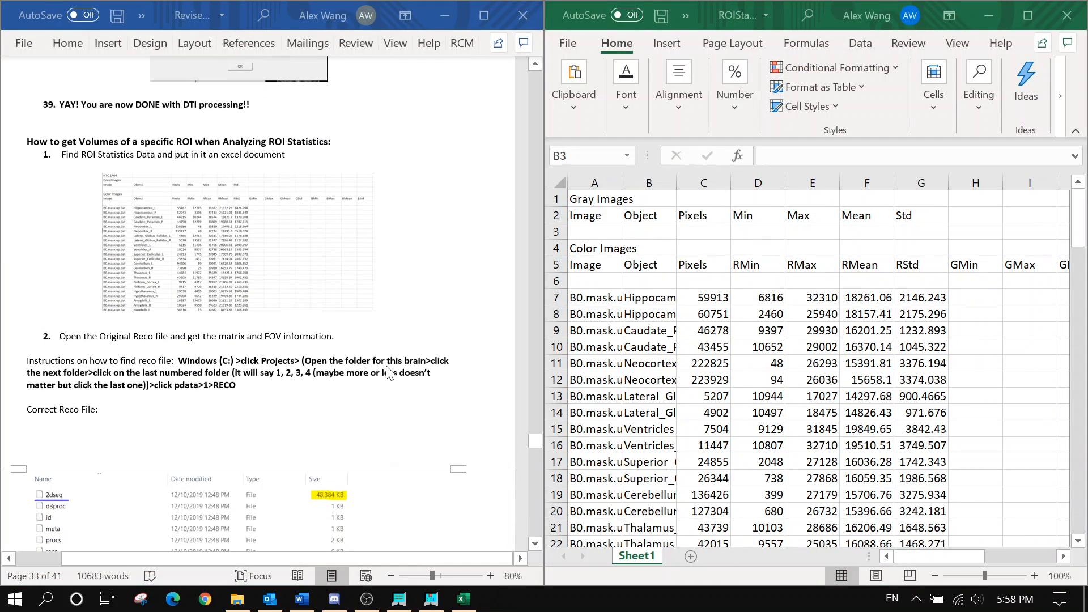
scroll(385, 379, down, 2)
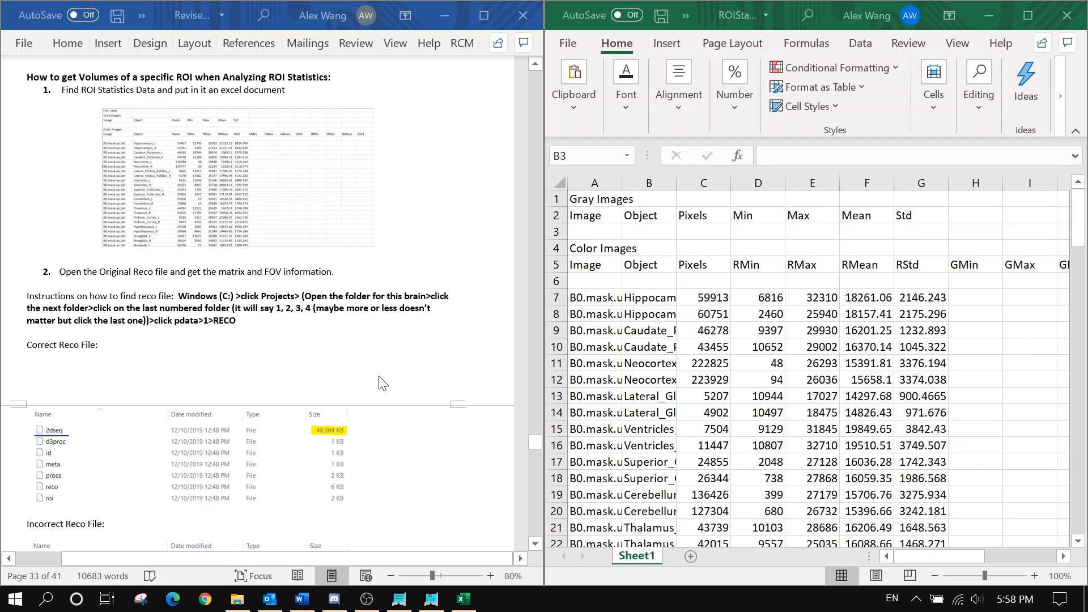
scroll(383, 383, down, 1)
scroll(381, 374, up, 1)
scroll(261, 301, down, 1)
scroll(235, 241, down, 1)
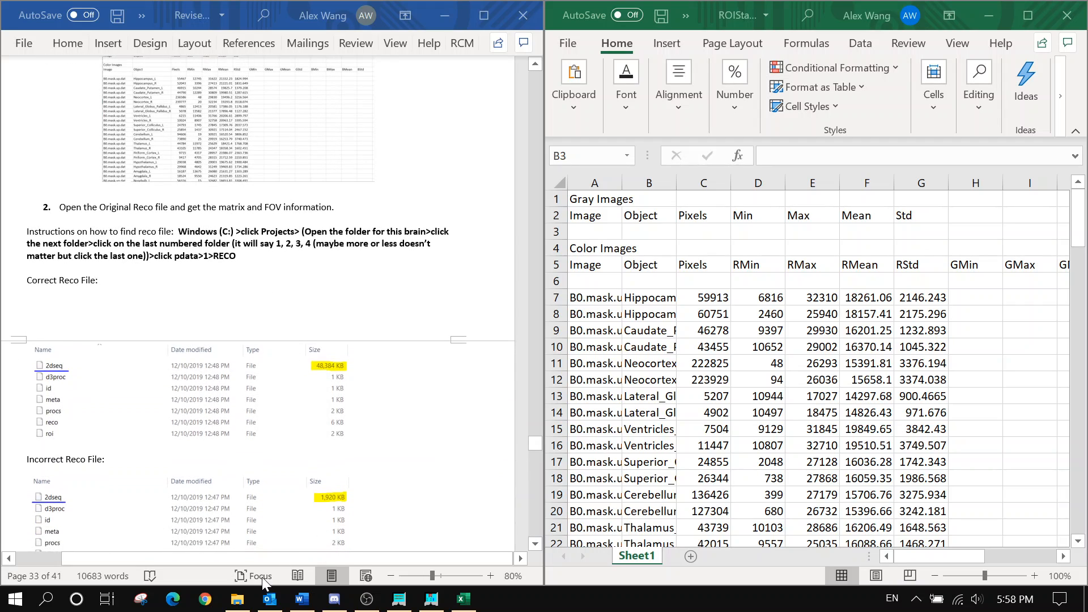
click(237, 598)
Go to the scan folder's 4 > pdata > 1 subfolder and open the reco file
click(627, 212)
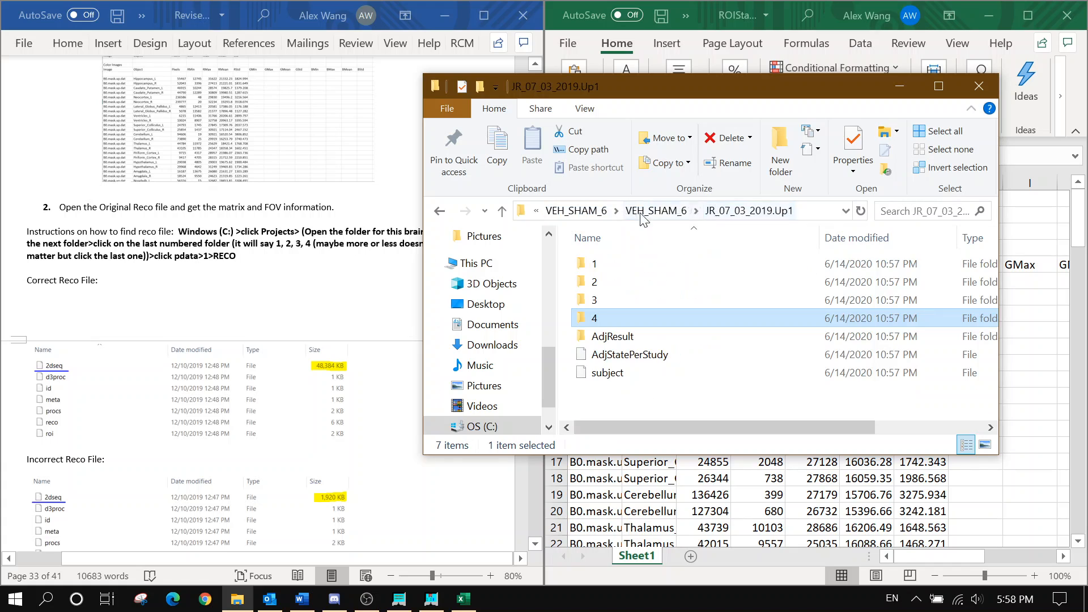
double_click(594, 318)
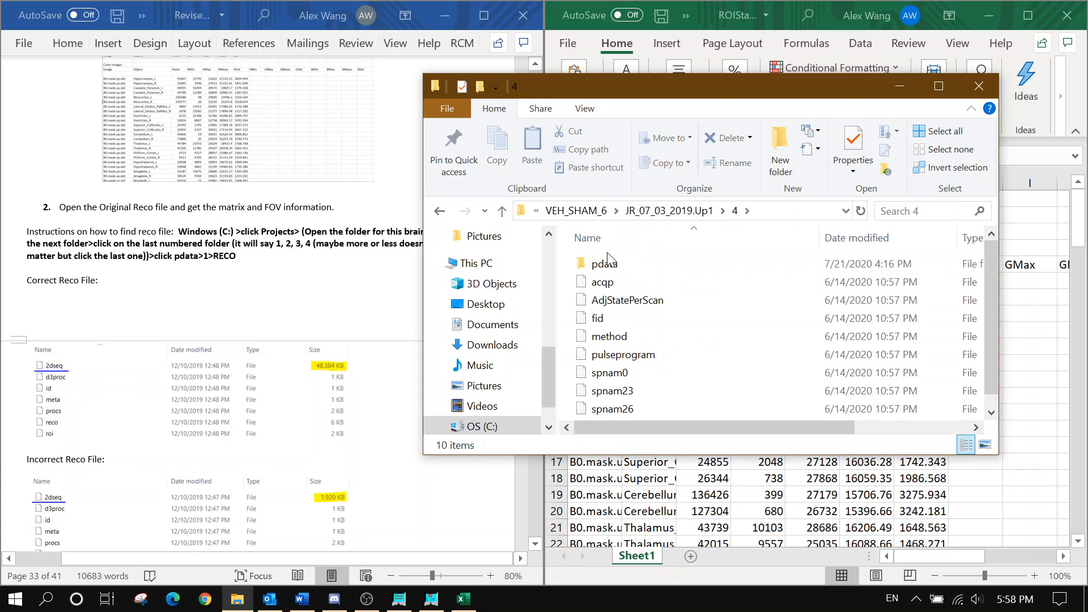
double_click(601, 264)
double_click(595, 264)
double_click(630, 355)
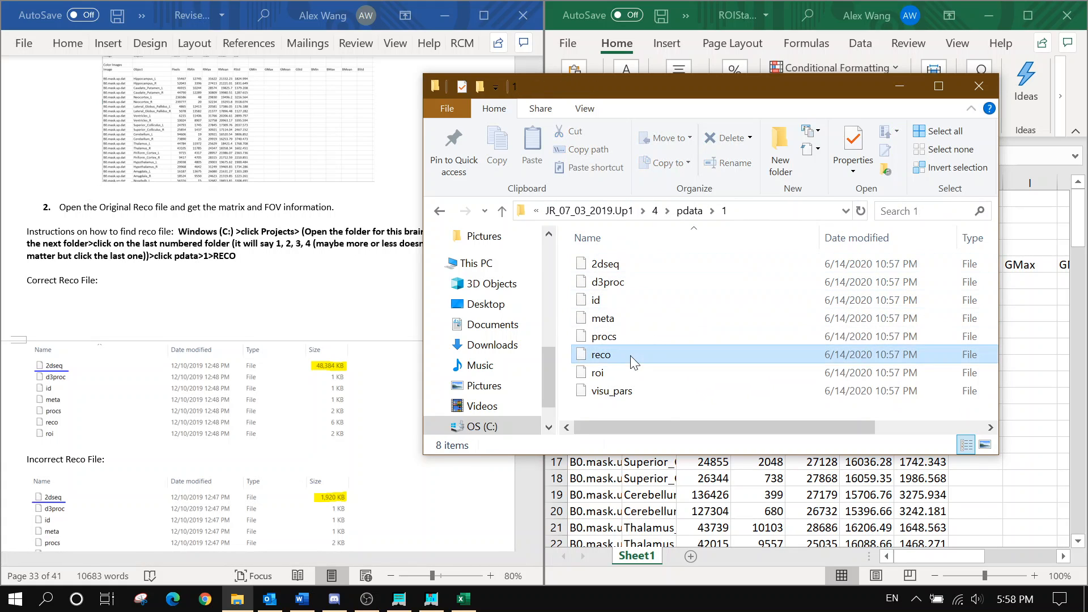
Open reco in Notepad and place it on the right side of the screen
click(518, 408)
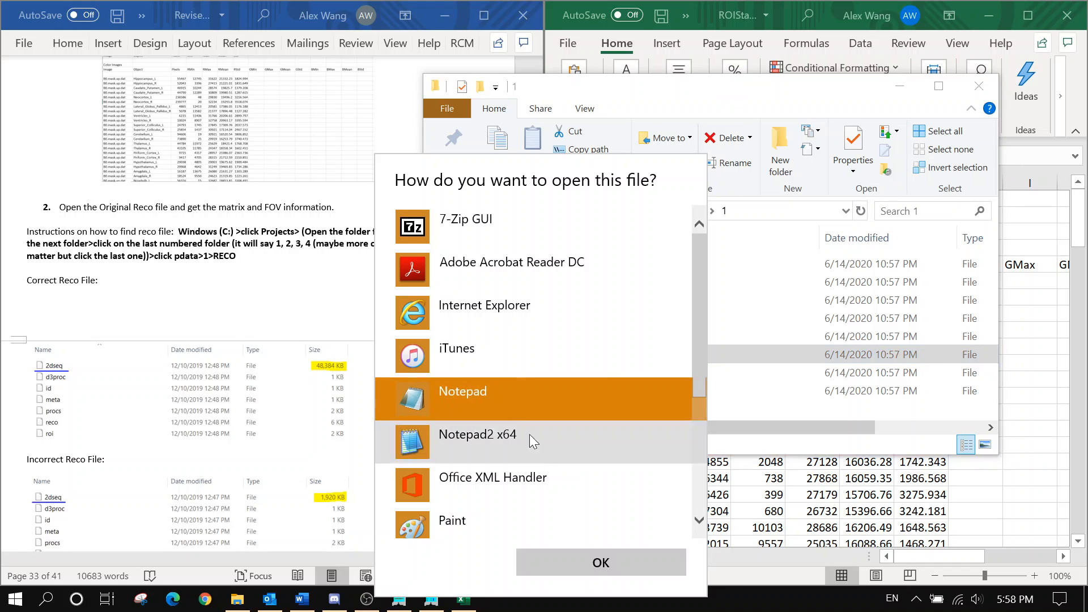
click(600, 562)
click(899, 90)
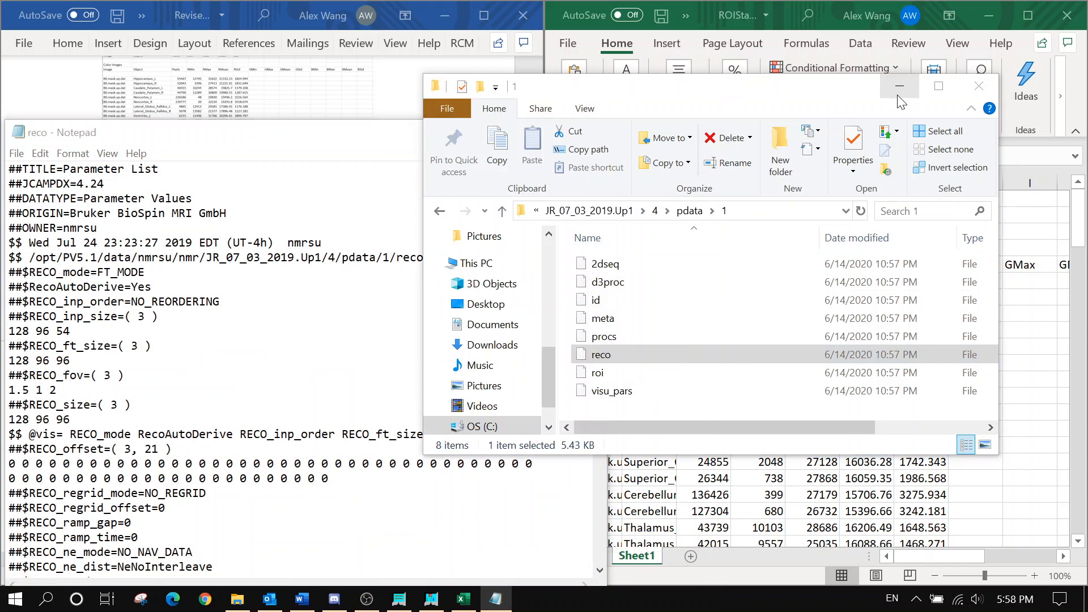
drag(396, 134, 901, 71)
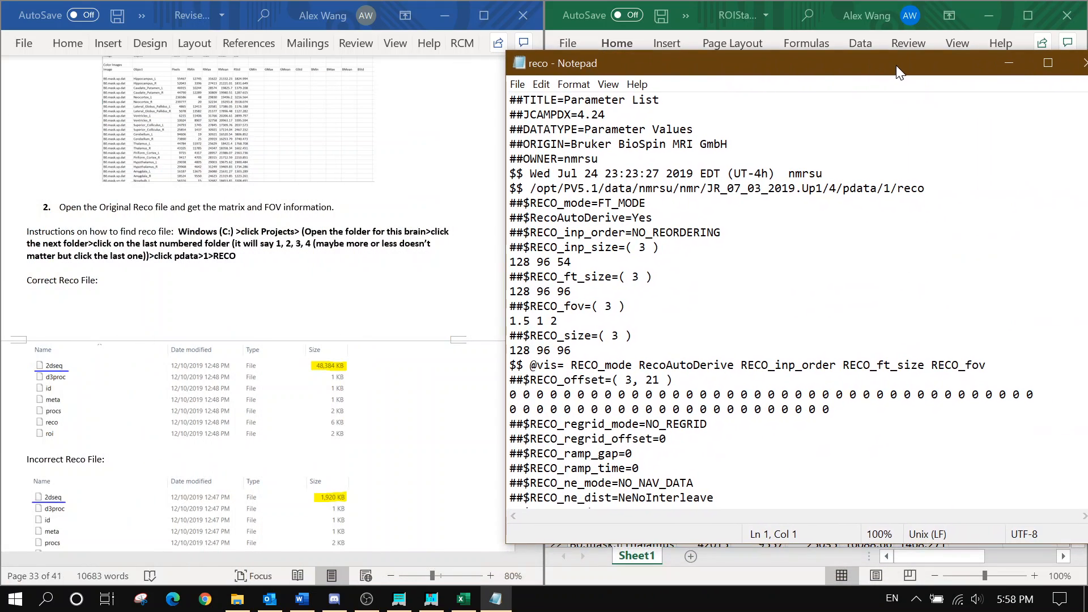
scroll(300, 234, down, 12)
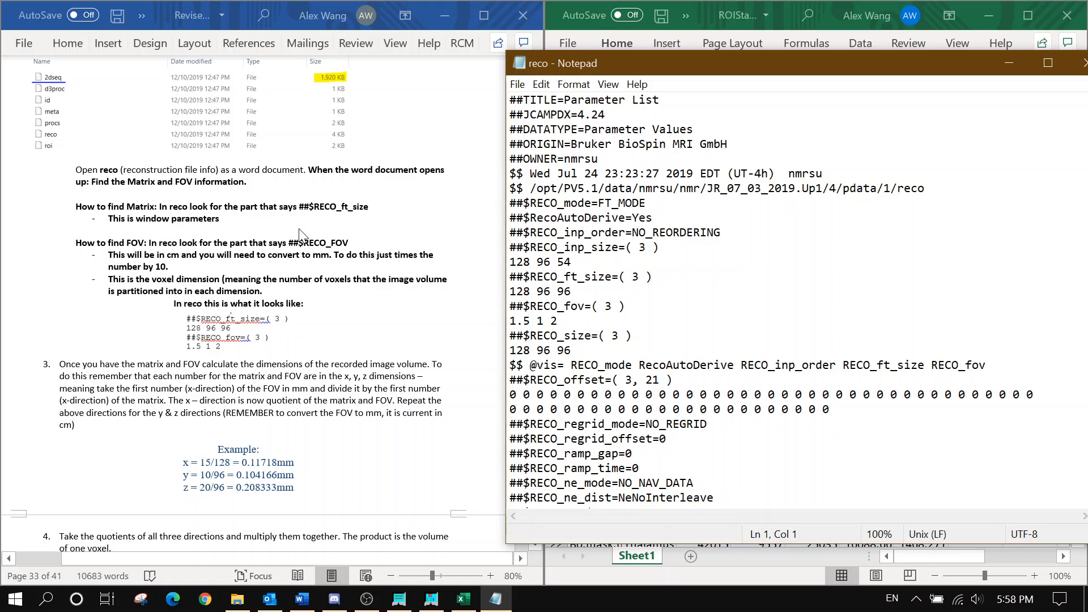
Highlight RECO_ft_size 128 96 96 and RECO_fov 1.5 1 2 in reco, then minimize Notepad
scroll(301, 234, down, 1)
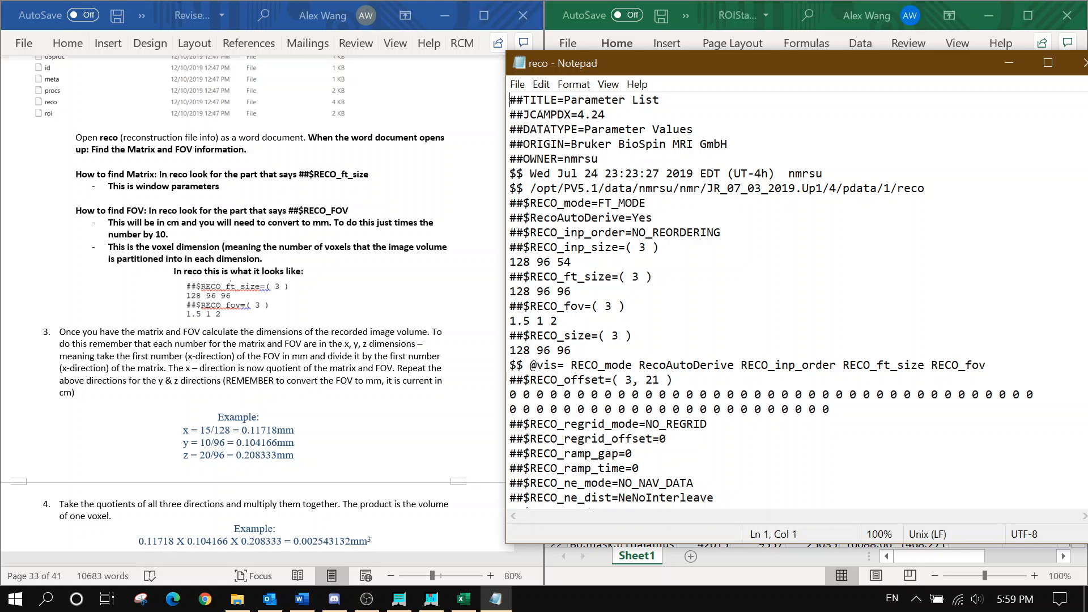
drag(510, 322, 571, 292)
click(571, 291)
scroll(229, 443, down, 1)
scroll(220, 419, down, 2)
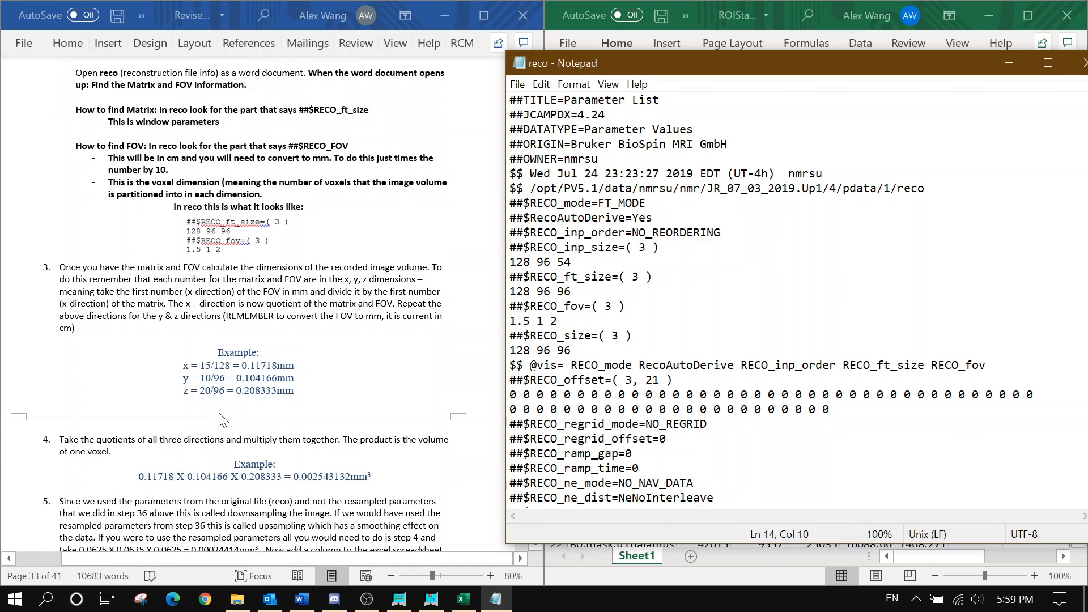
scroll(224, 351, down, 1)
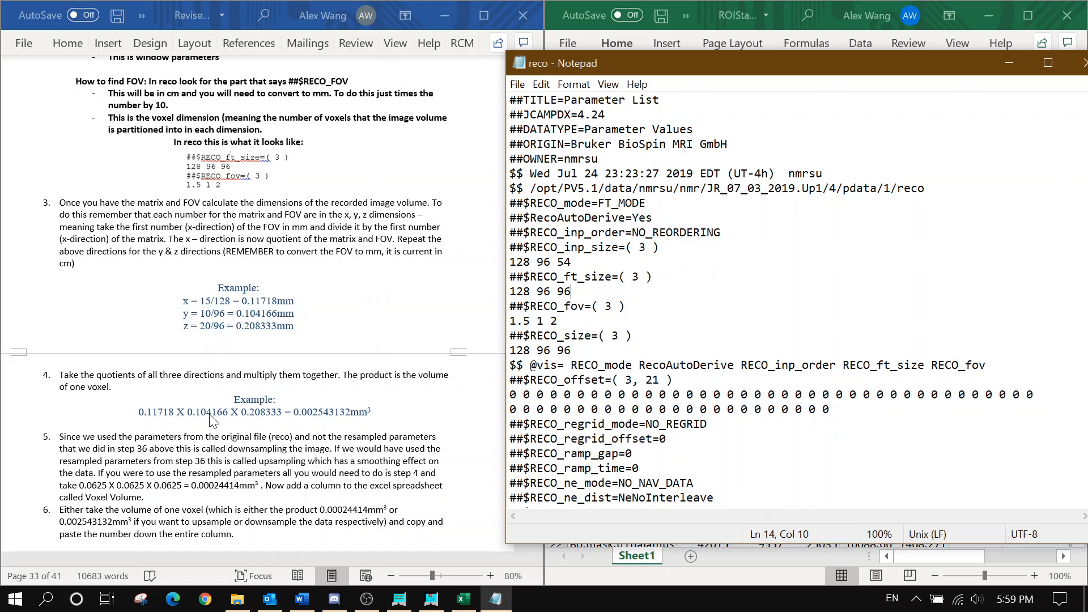
scroll(347, 412, down, 1)
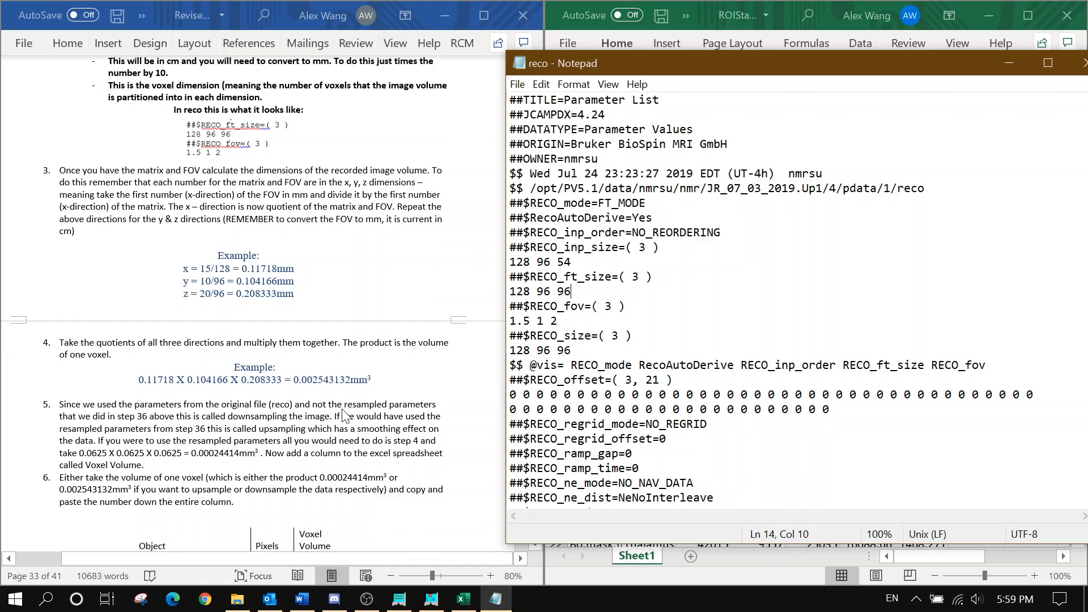
scroll(338, 405, down, 2)
scroll(65, 360, down, 1)
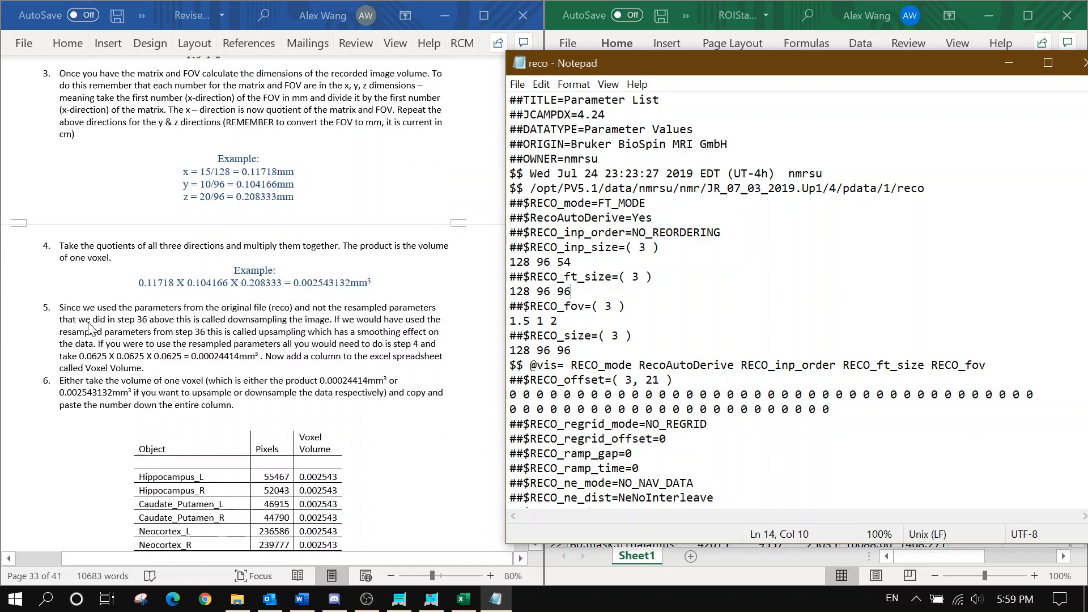
scroll(198, 318, down, 1)
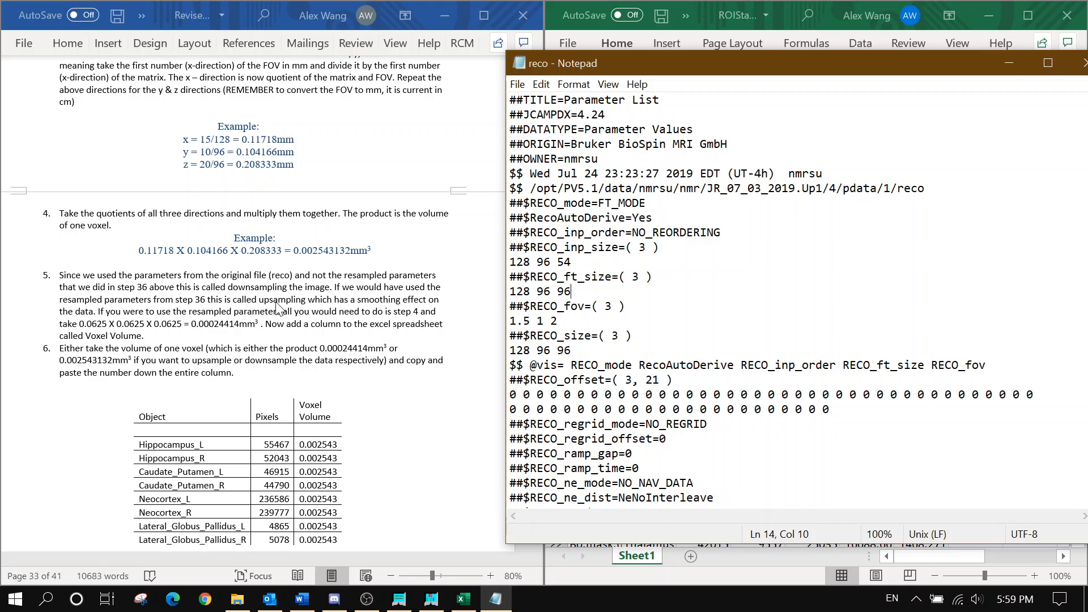
scroll(282, 301, down, 1)
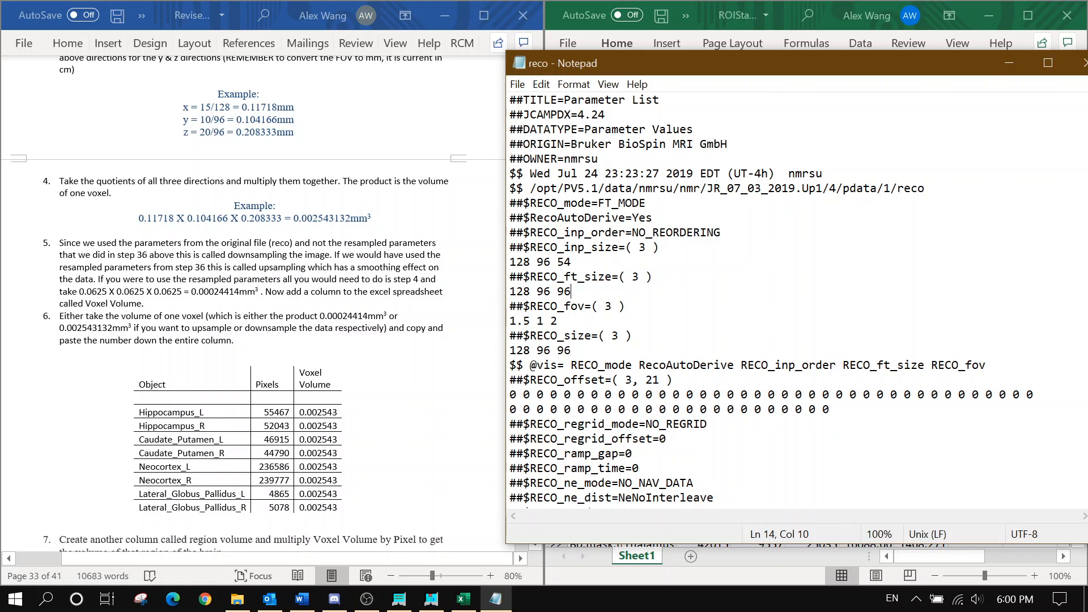
click(1008, 63)
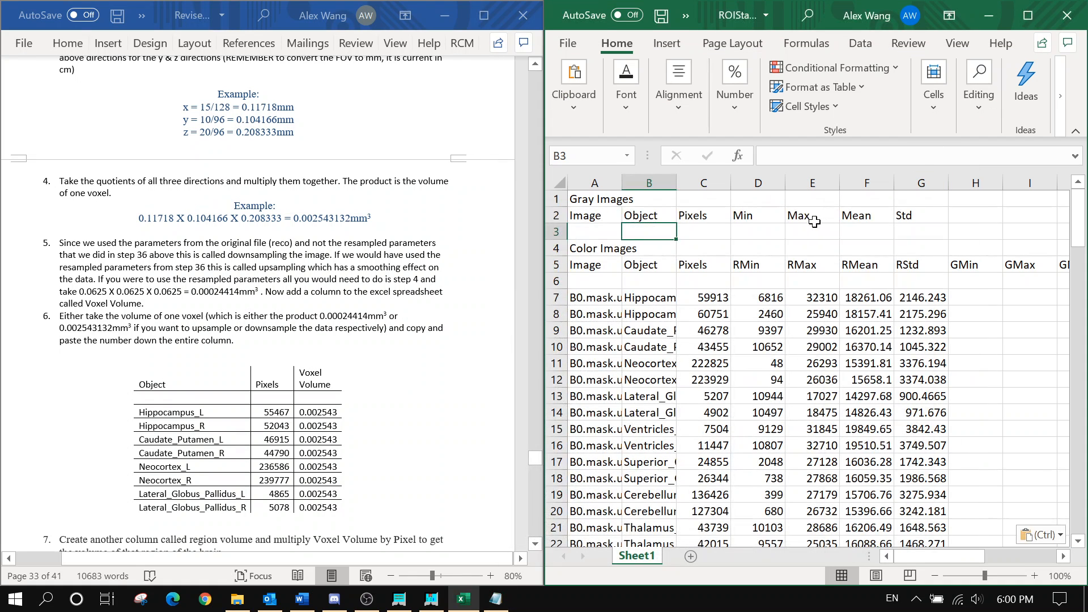
Insert an entire column at C4, then undo it as misplaced
click(712, 271)
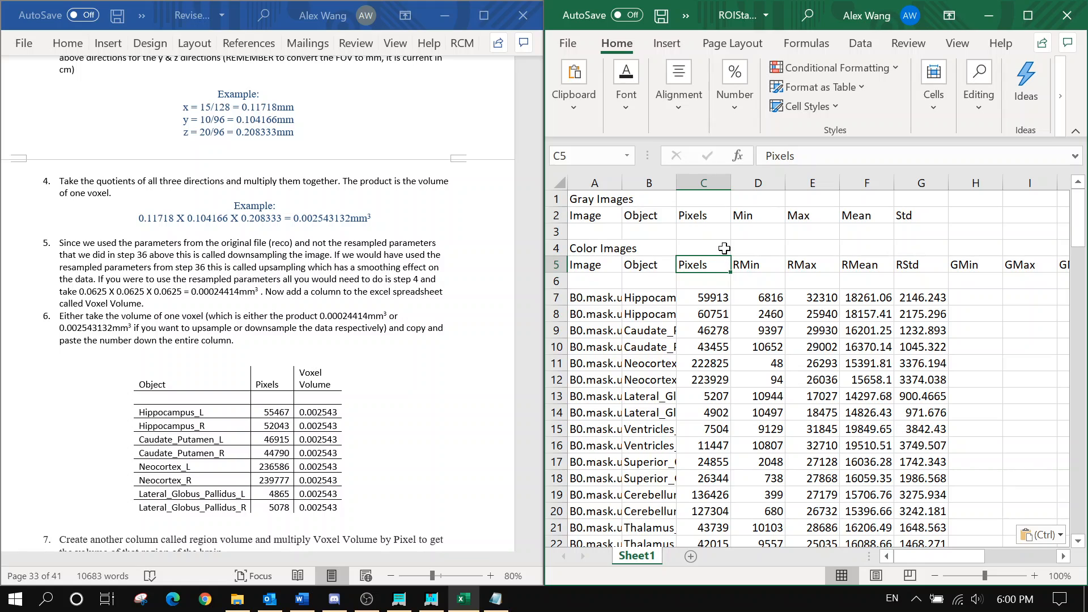
right_click(725, 249)
click(793, 265)
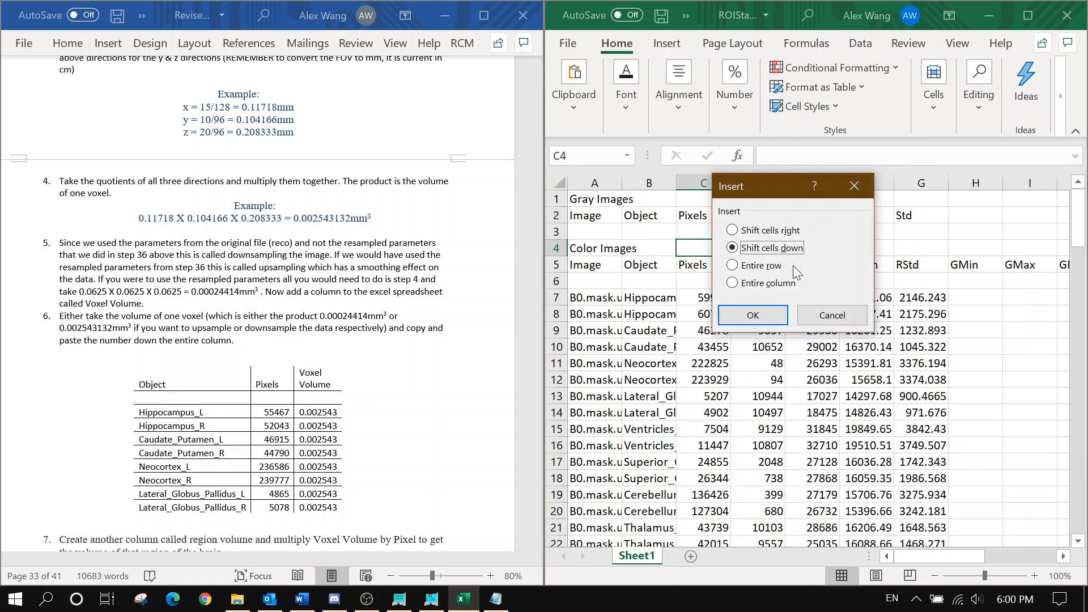
click(791, 235)
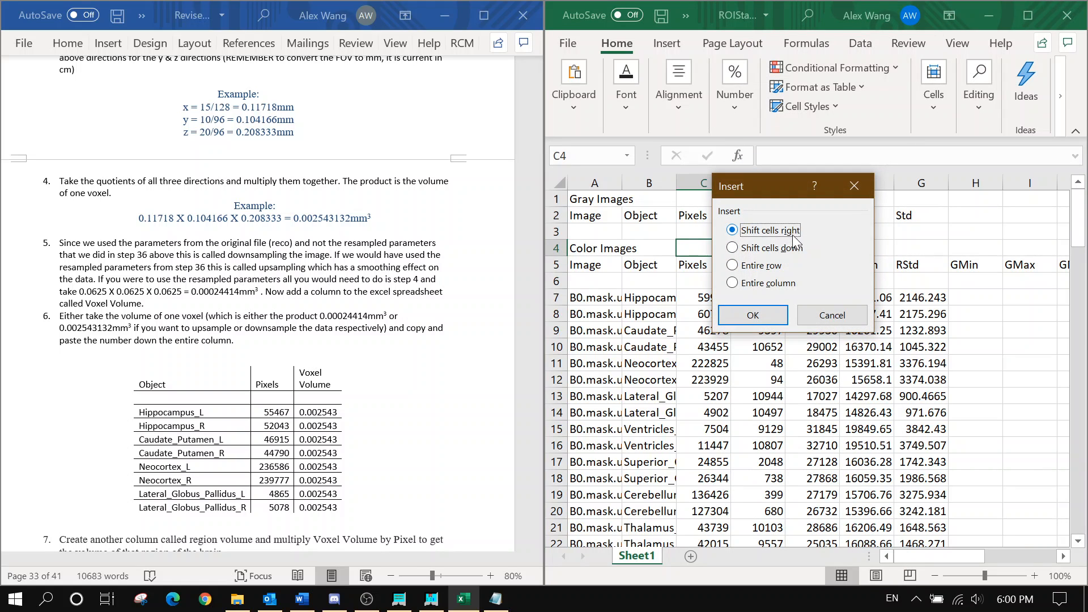
click(775, 282)
click(771, 314)
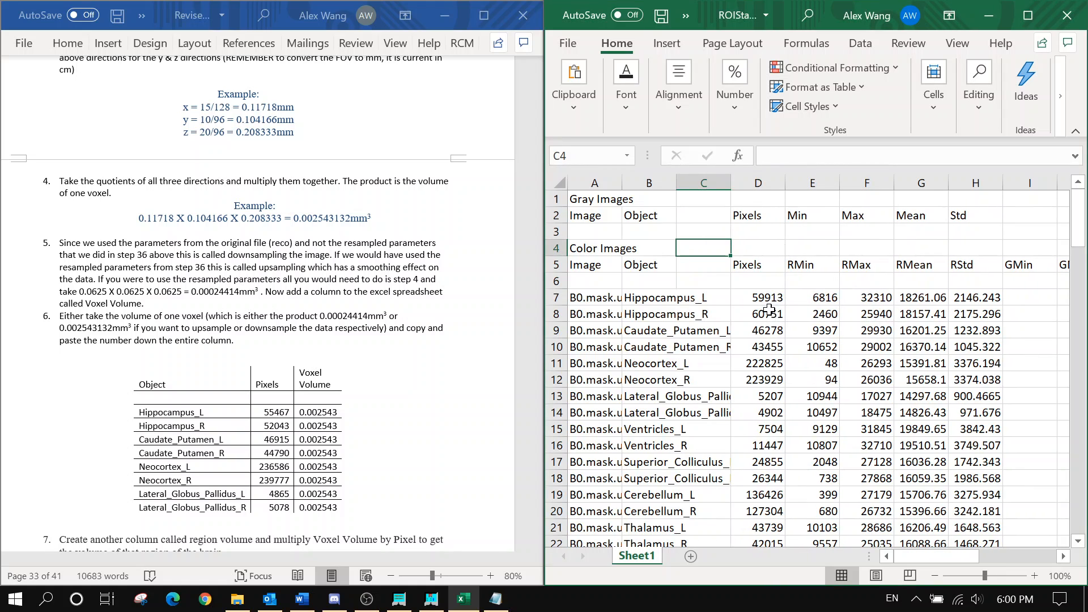
key(ctrl+z)
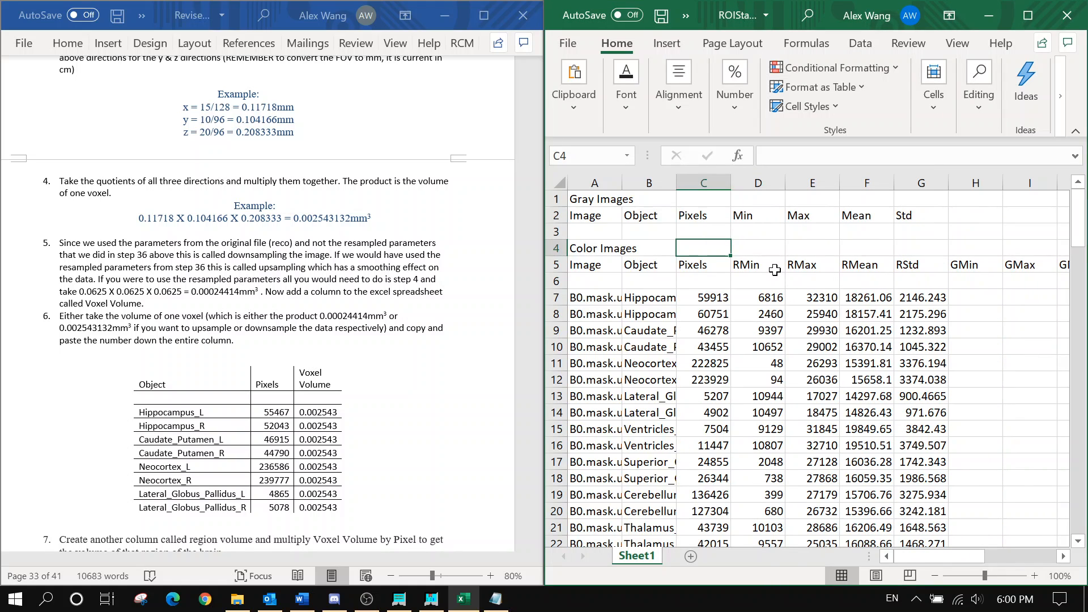
Insert a blank entire column at D, between Pixels and RMin
right_click(761, 249)
click(793, 258)
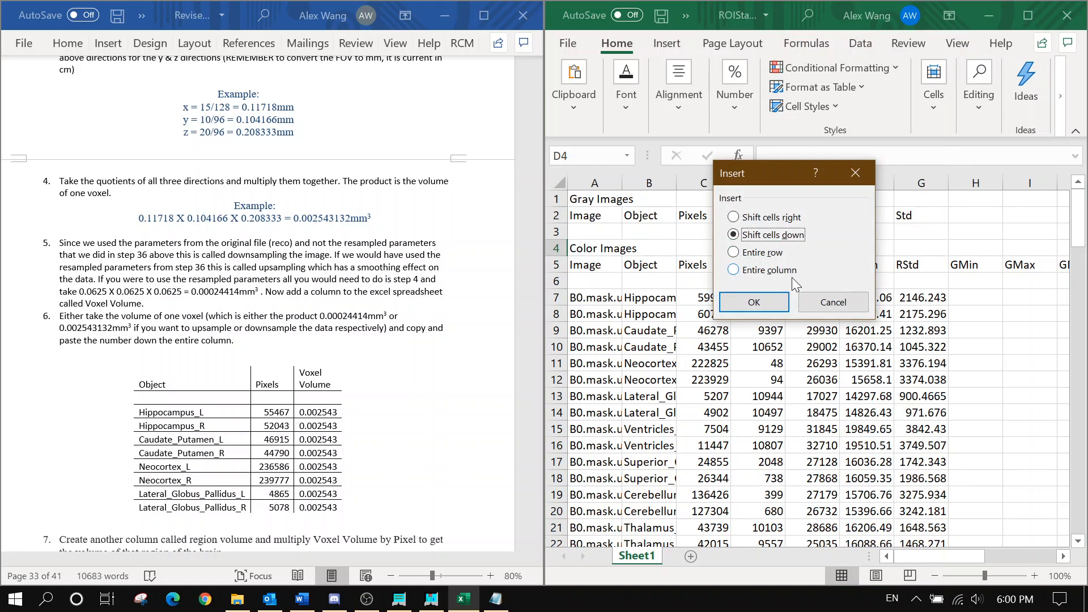
click(775, 271)
click(761, 298)
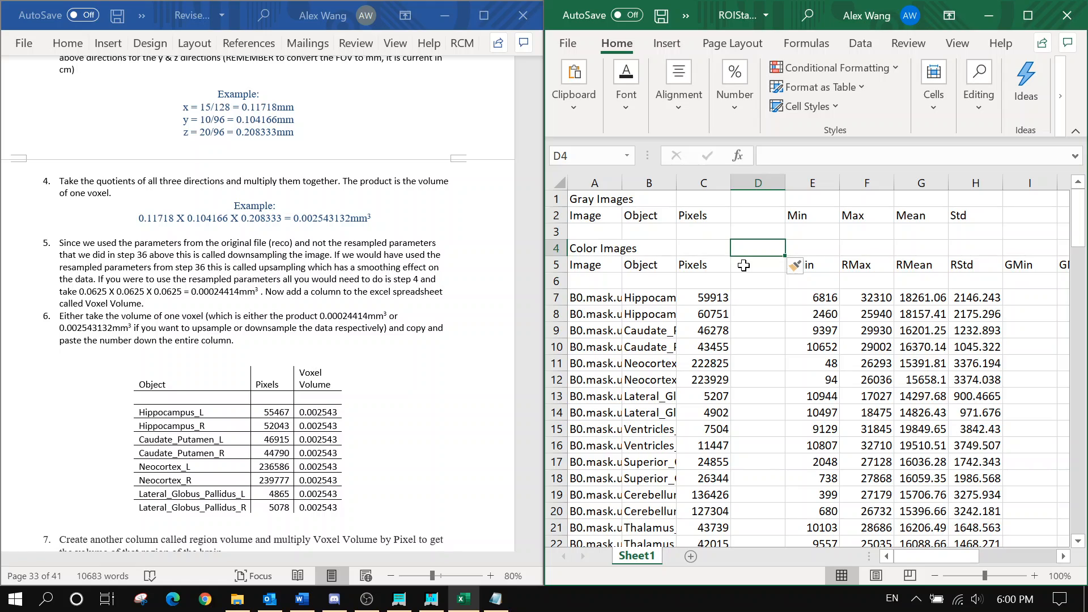
Label D5 'Voxel Volume' and widen column D to fit the header
click(747, 266)
text(Vox)
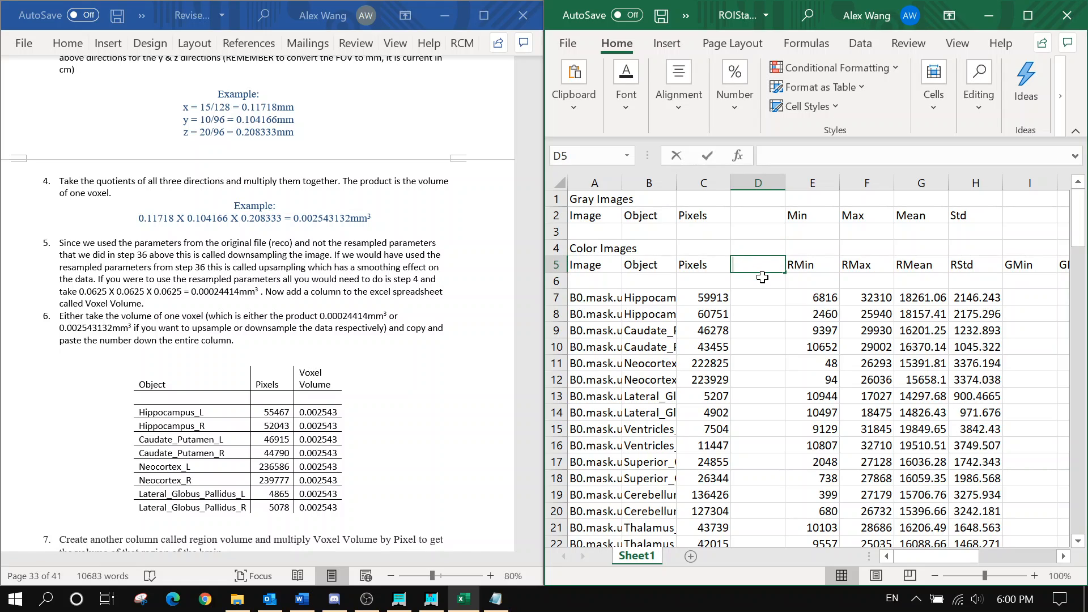
text(el Volue)
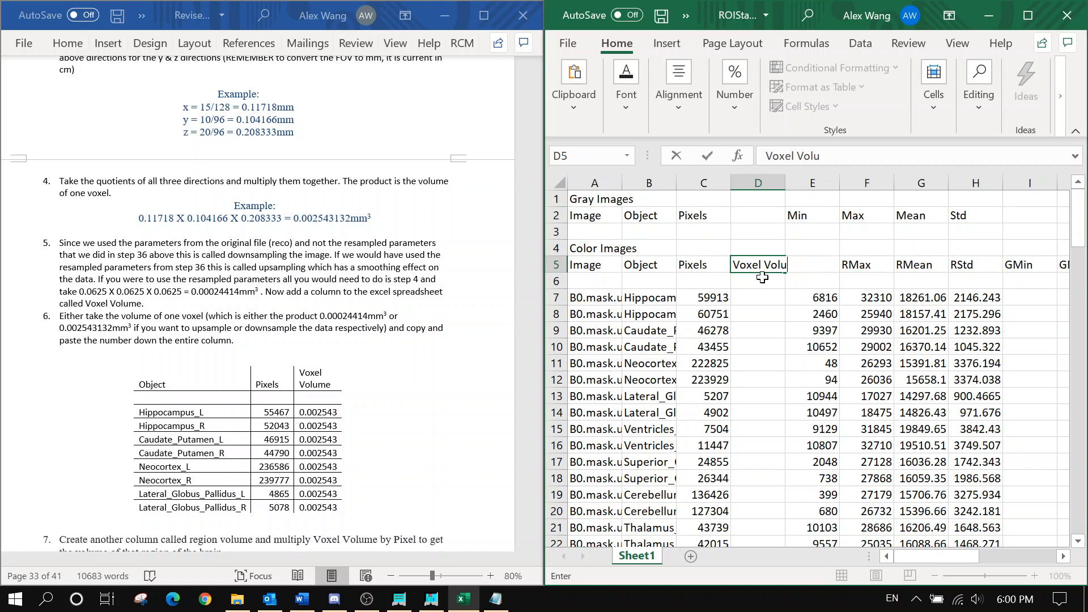
key(Return)
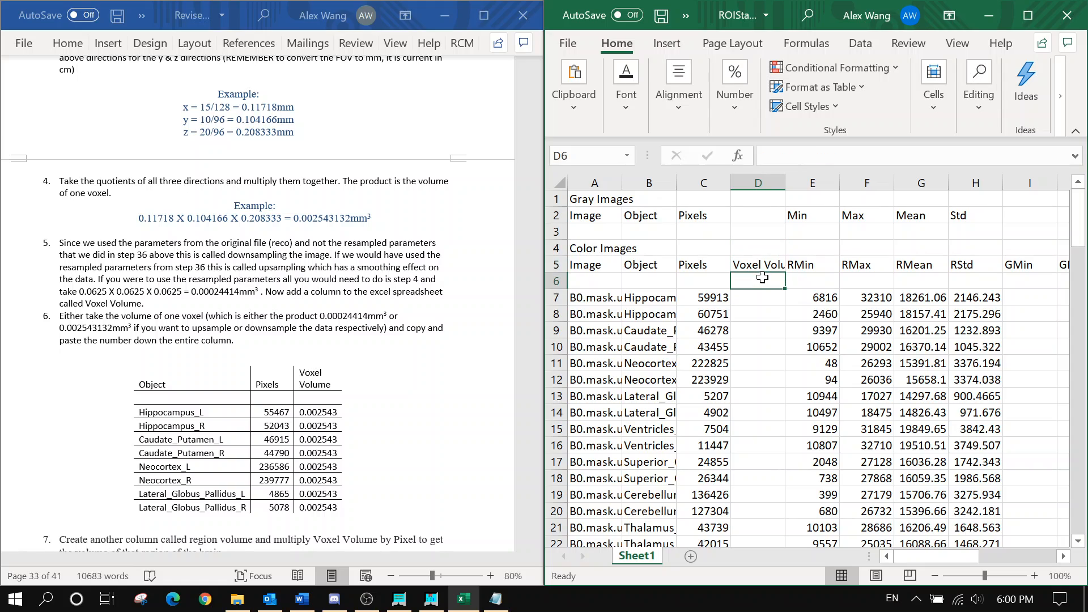
key(Return)
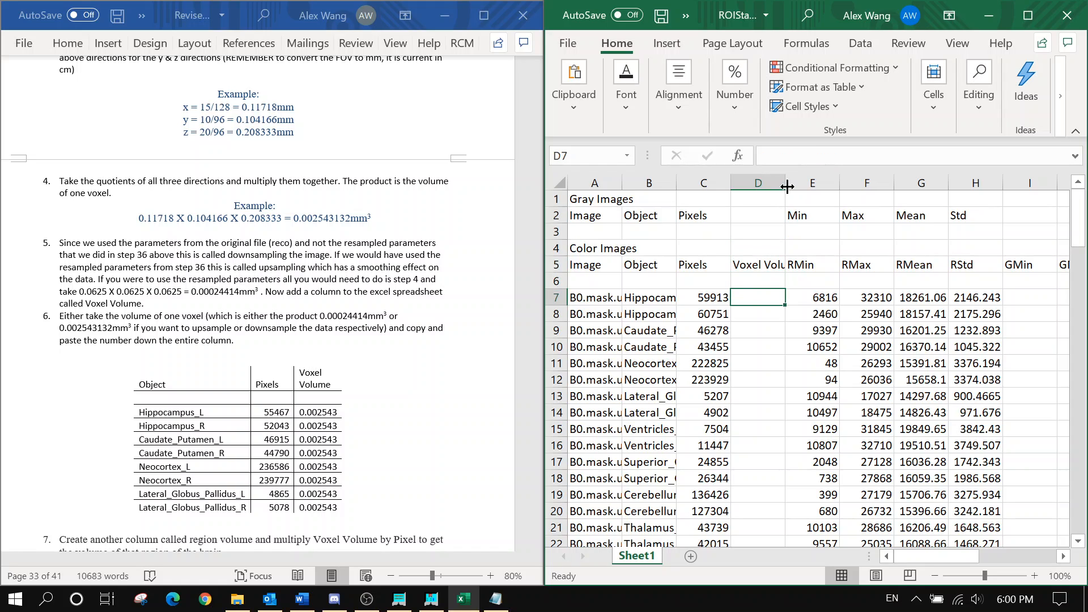
drag(785, 184, 807, 185)
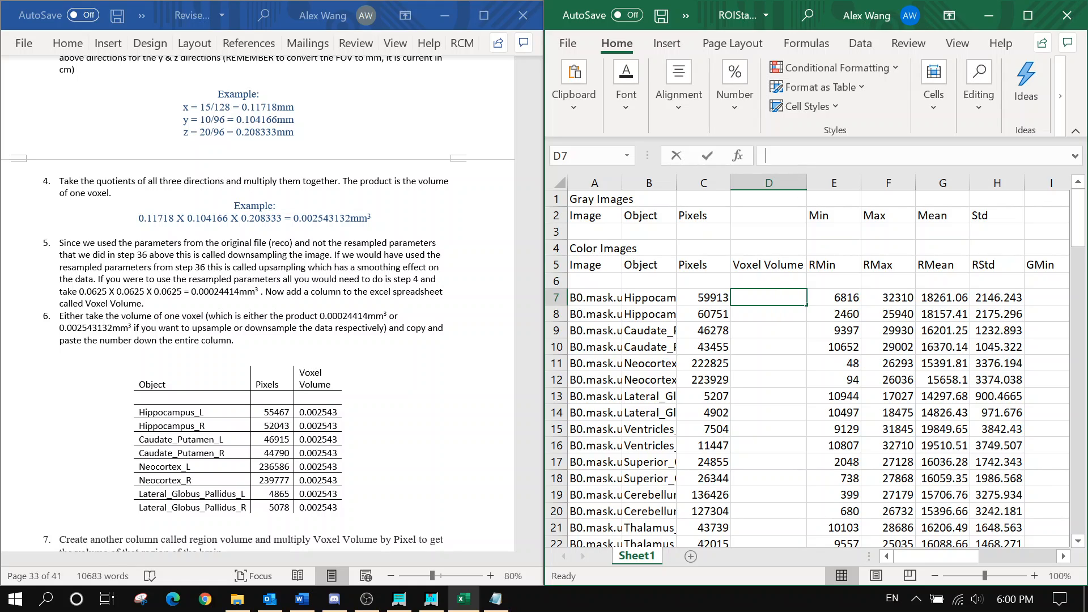
Enter =(15/128)*(10/96)*(20/96) in D7 and paste it down D8:D123
text(=)
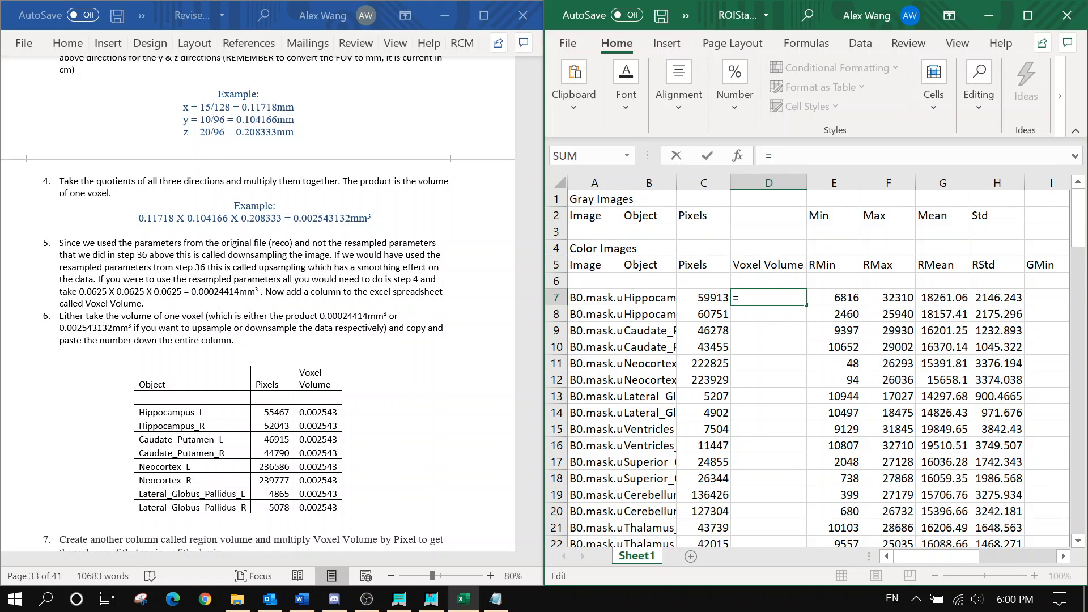
text((15/128)
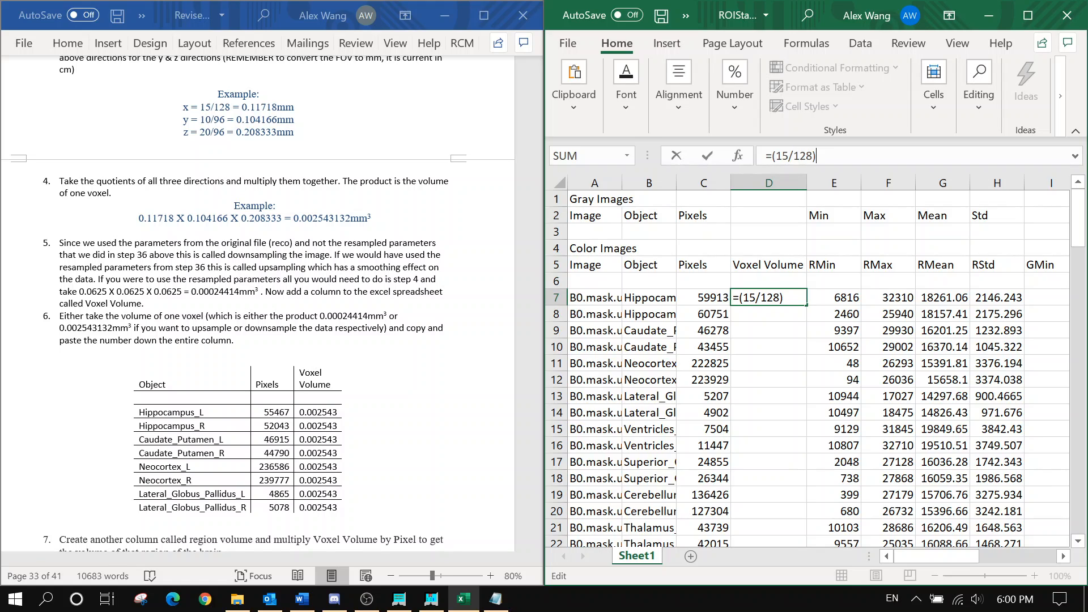
text()*(10/96)
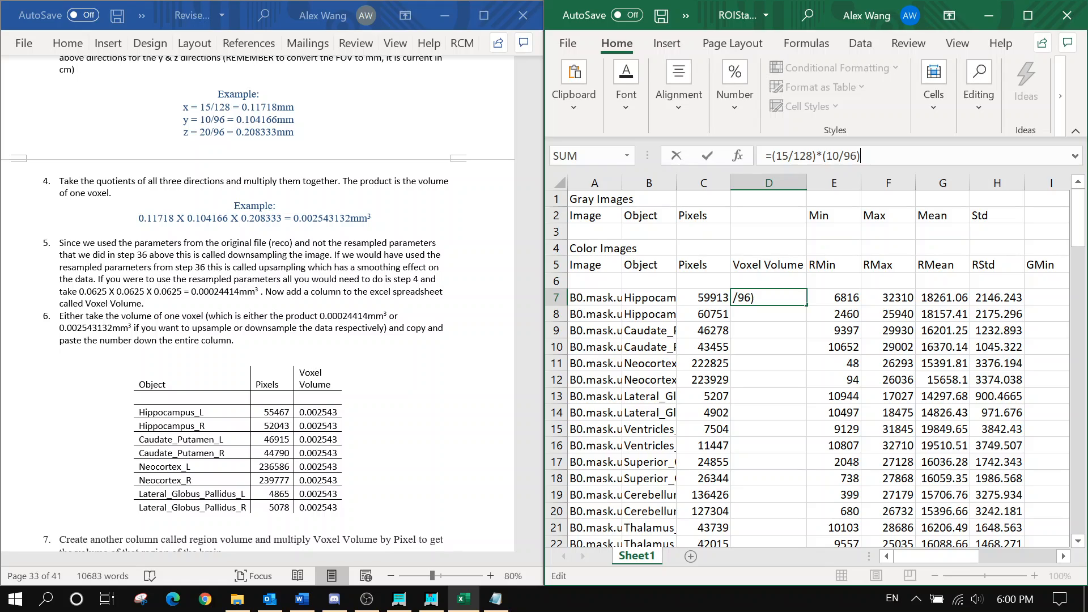
text()*(20/96)
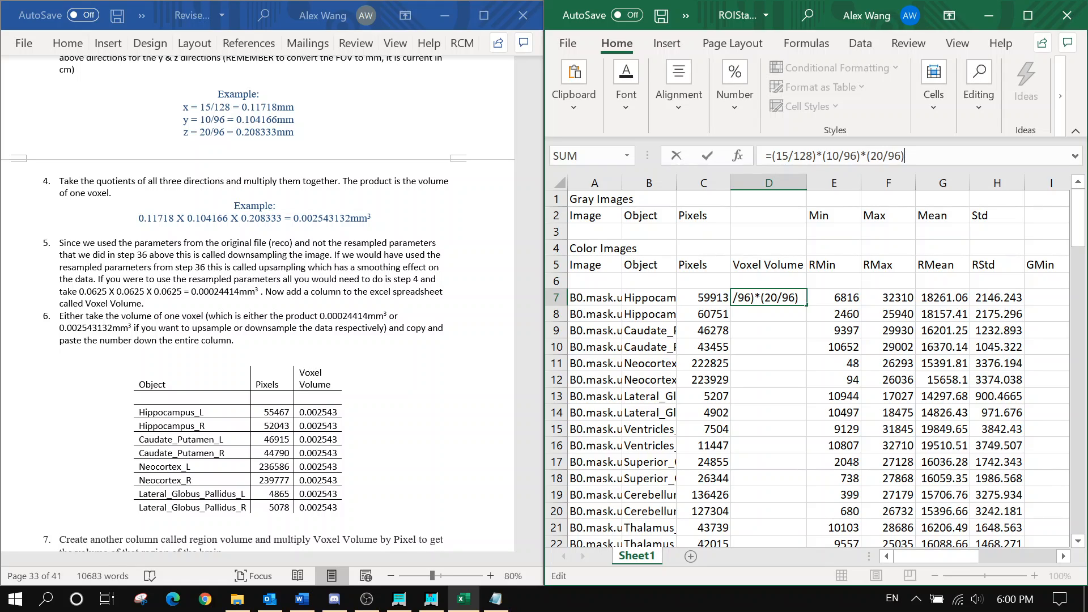
text())
key(Return)
click(762, 299)
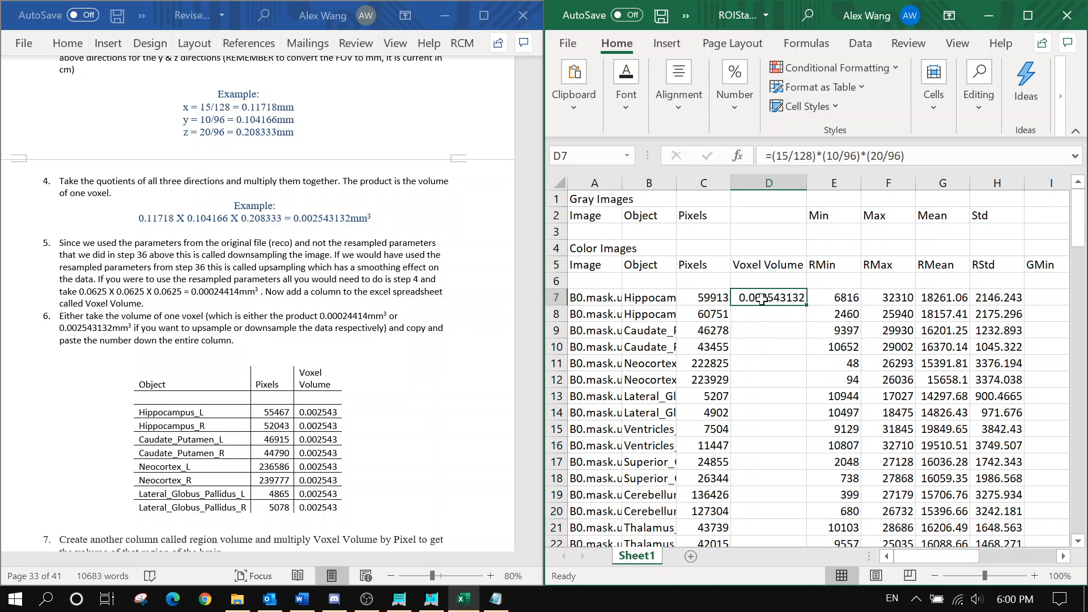
key(ctrl+c)
click(765, 314)
scroll(767, 306, down, 4)
scroll(775, 259, up, 3)
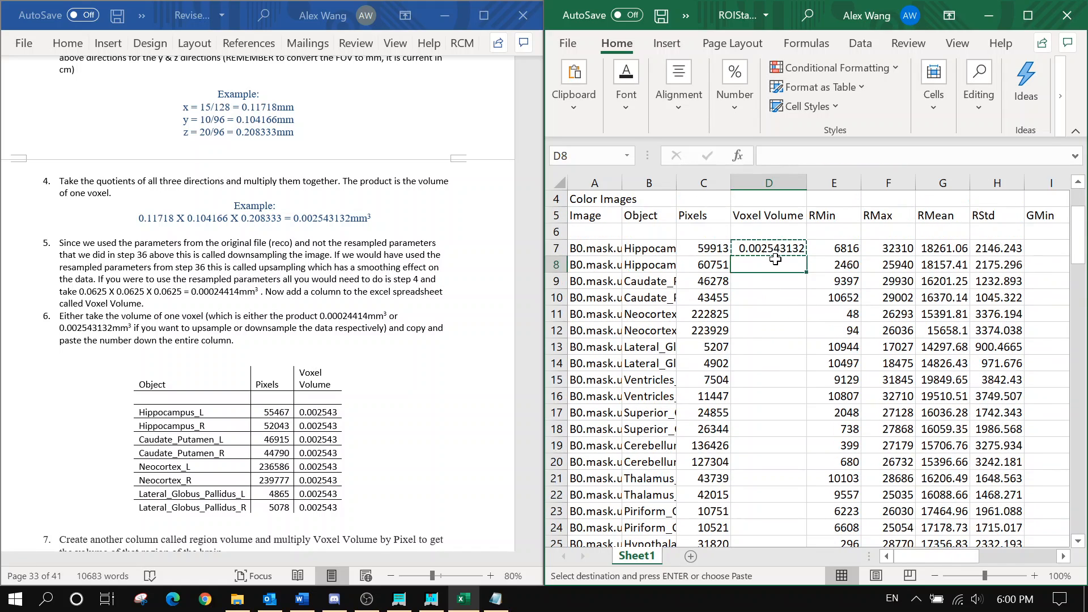
drag(775, 259, 775, 493)
key(ctrl+v)
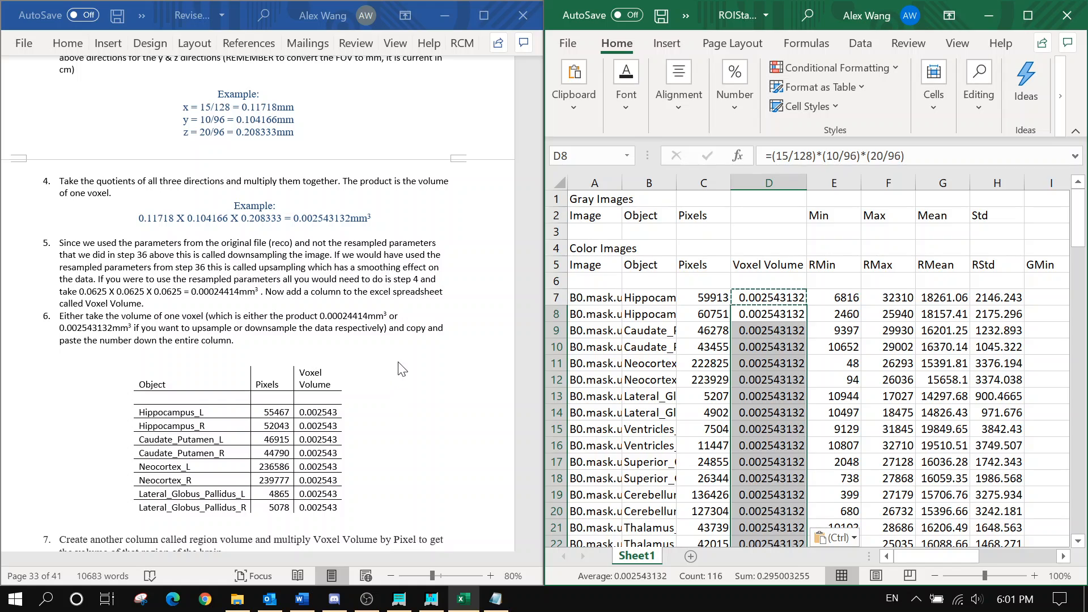
Widen columns B and A to show full object and image names
drag(677, 182, 766, 181)
scroll(710, 257, down, 1)
scroll(710, 257, down, 13)
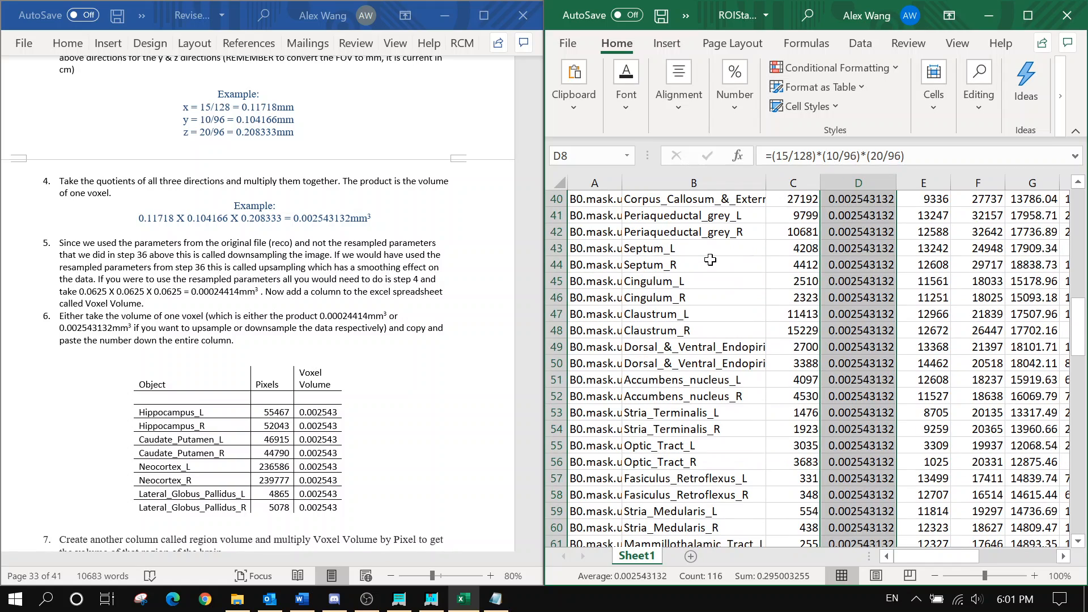
drag(764, 184, 859, 182)
scroll(766, 285, down, 17)
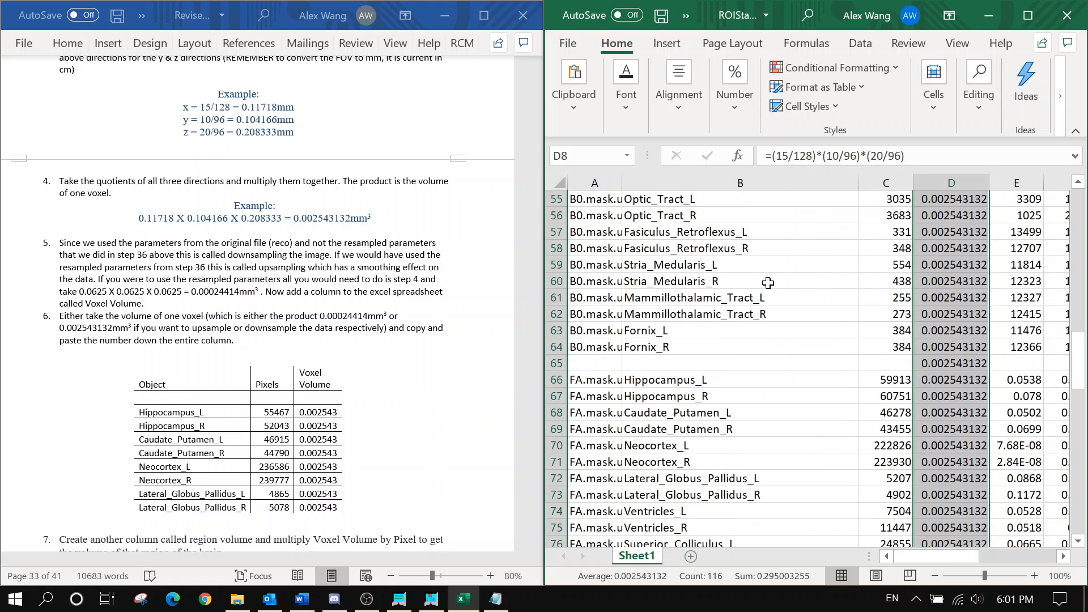
scroll(767, 285, down, 3)
scroll(737, 283, up, 20)
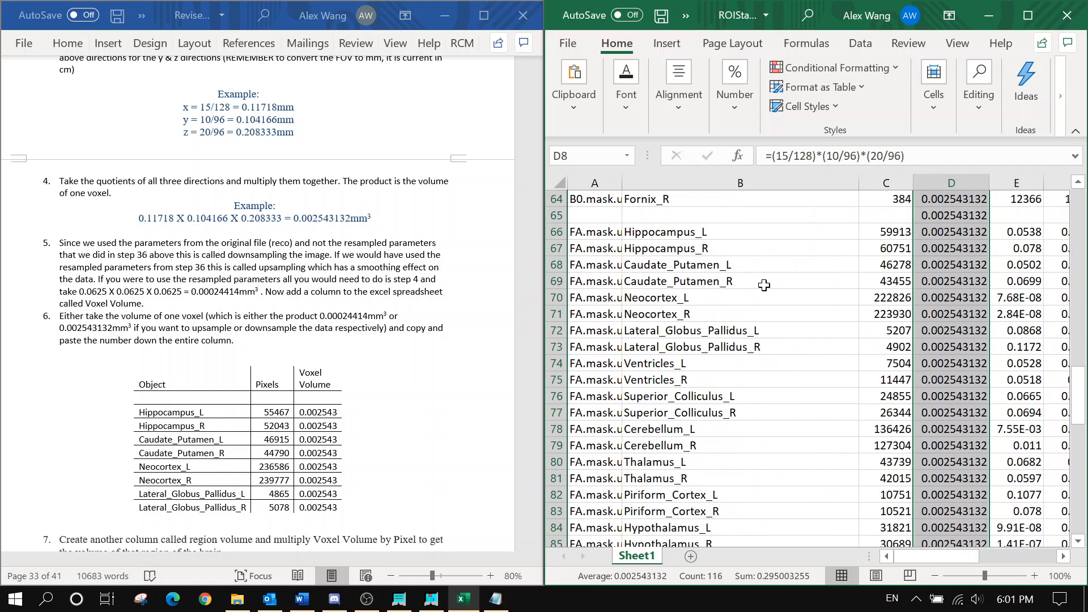
drag(622, 183, 655, 180)
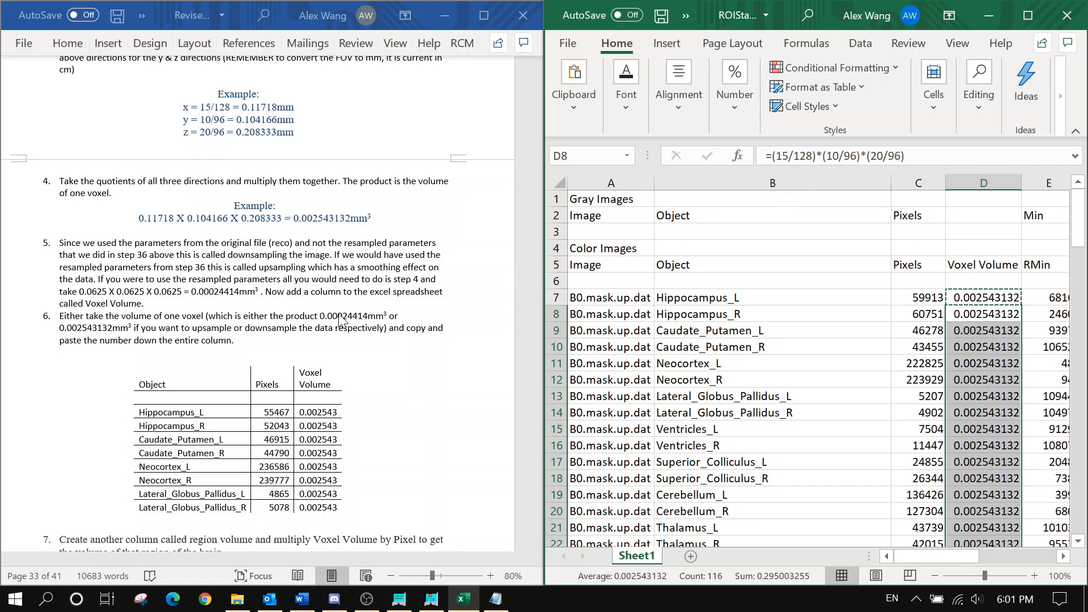
scroll(340, 321, down, 3)
scroll(340, 320, down, 5)
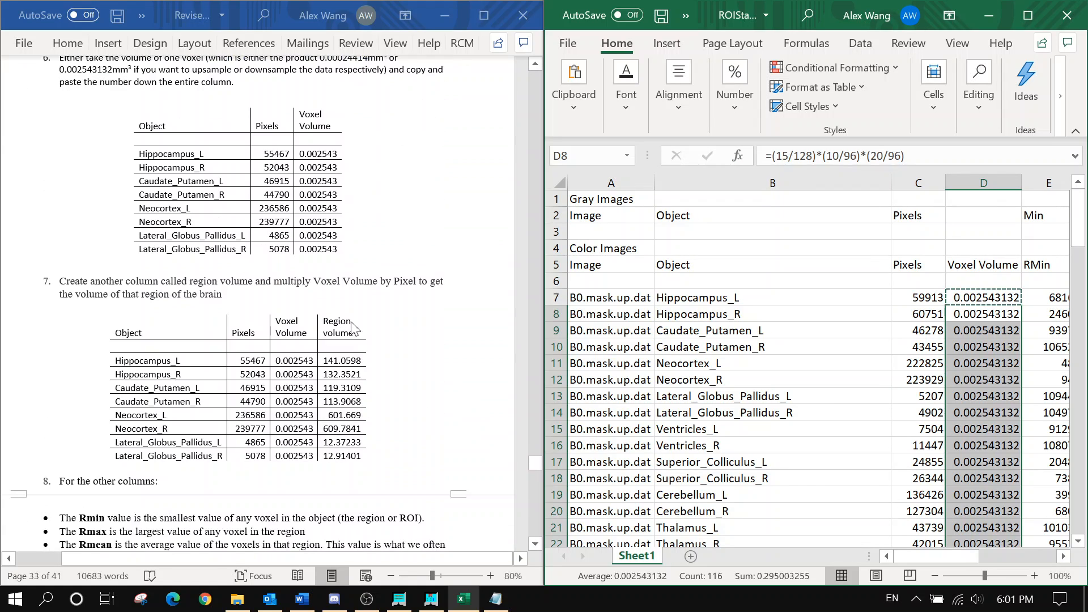
mouse_move(923, 558)
mouse_down()
mouse_move(963, 558)
mouse_move(939, 562)
mouse_up()
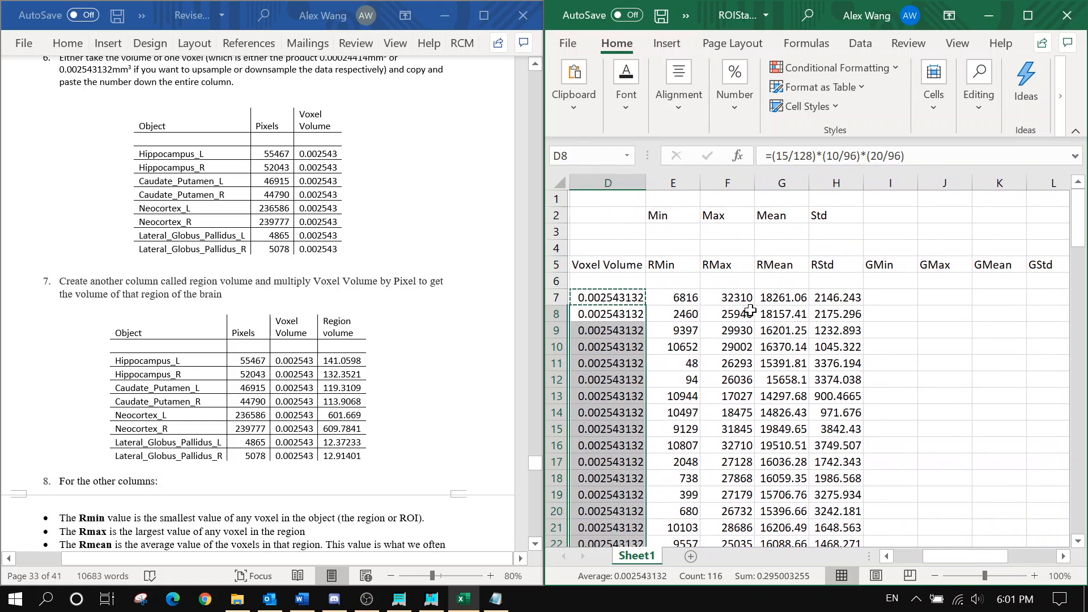
click(655, 251)
right_click(656, 251)
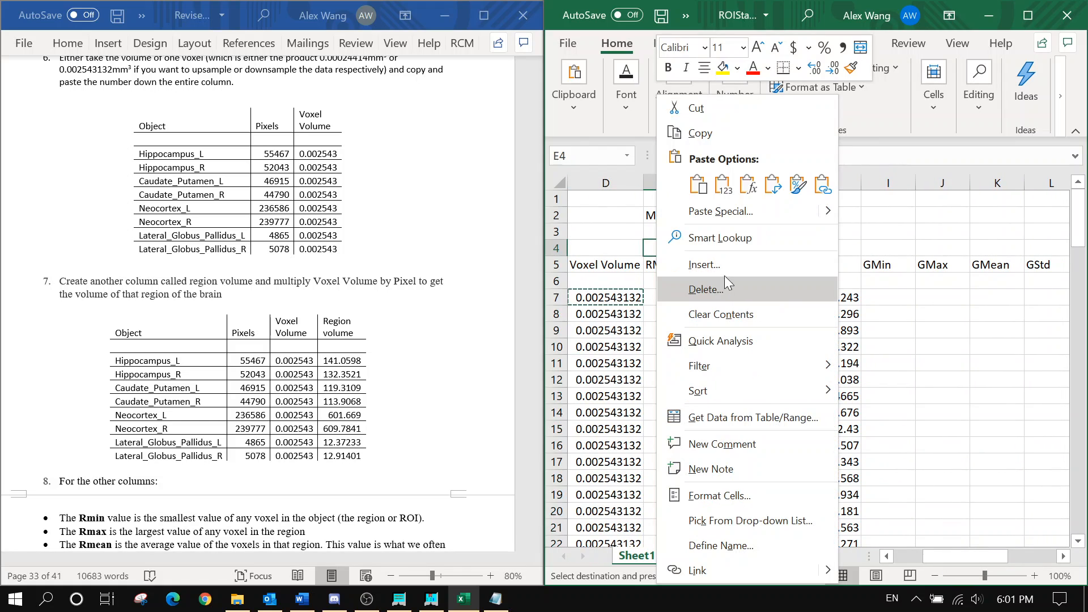
Insert an entire new column E and label E5 'Region Volume'
click(724, 274)
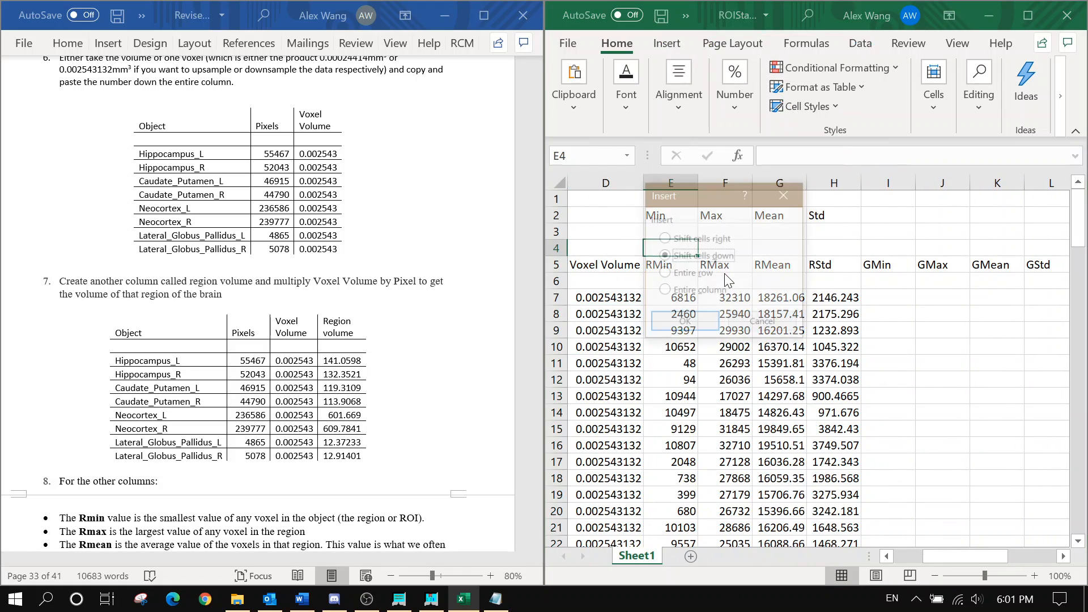
click(697, 290)
click(698, 320)
click(677, 266)
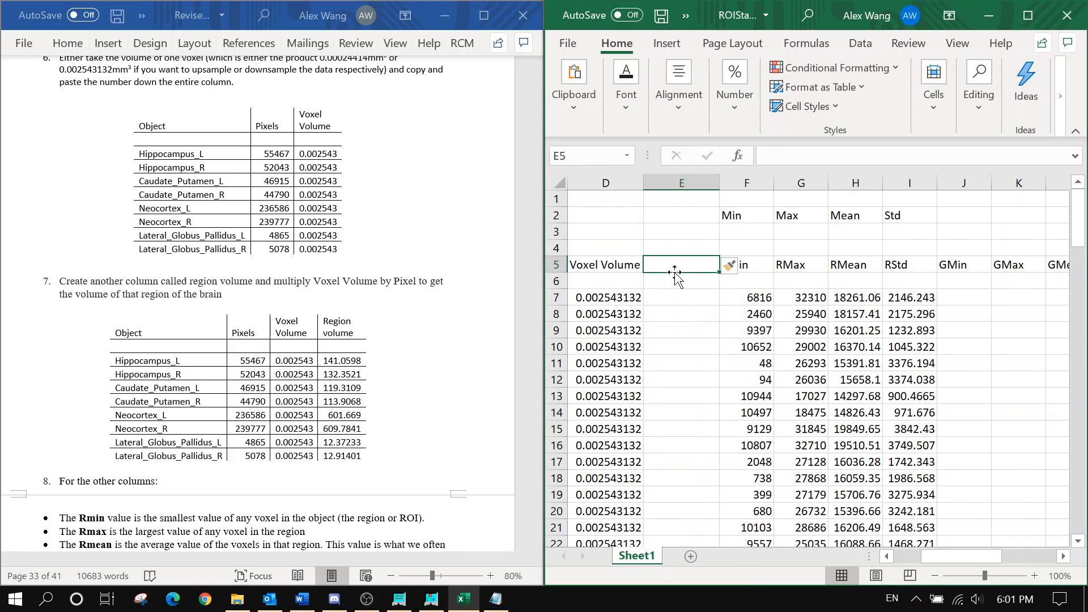
text(Region Volume)
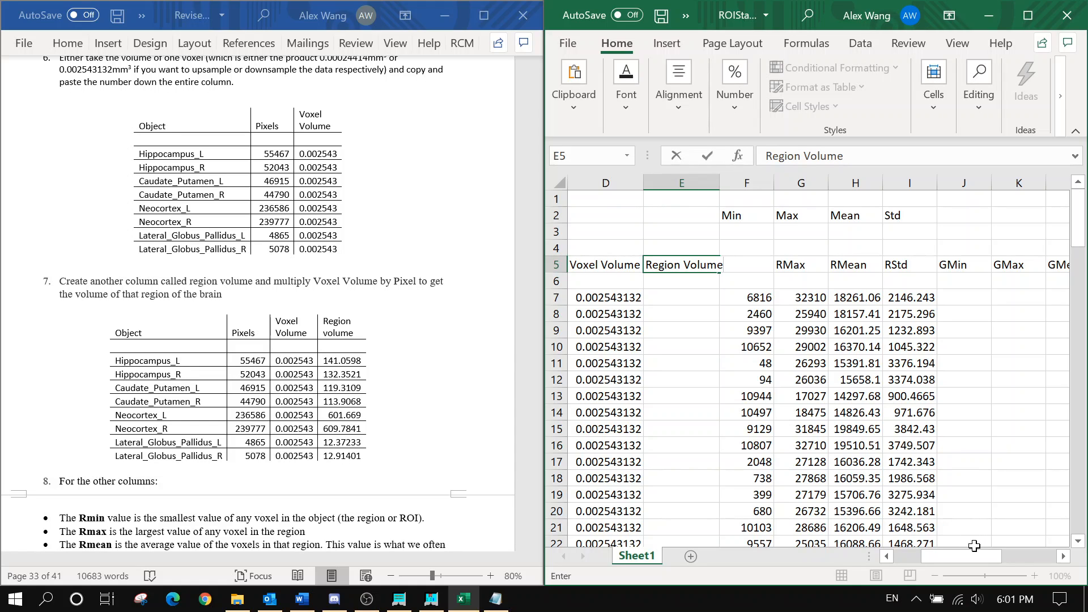
drag(984, 556, 962, 560)
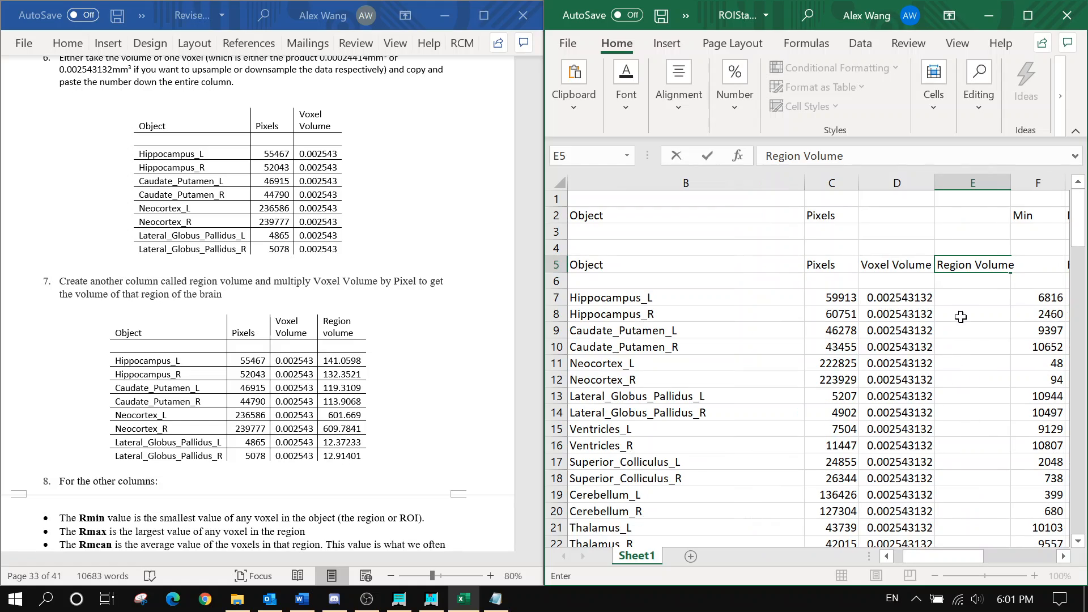
click(957, 299)
Enter =C7*D7 in E7 and paste it down E8:E123
text(=)
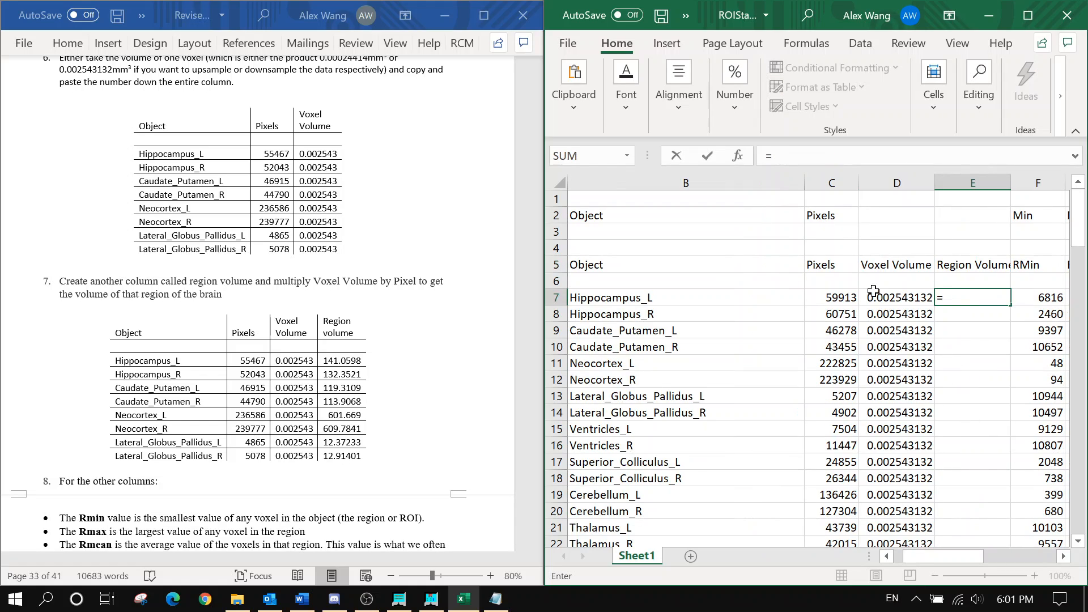
click(846, 298)
text(*)
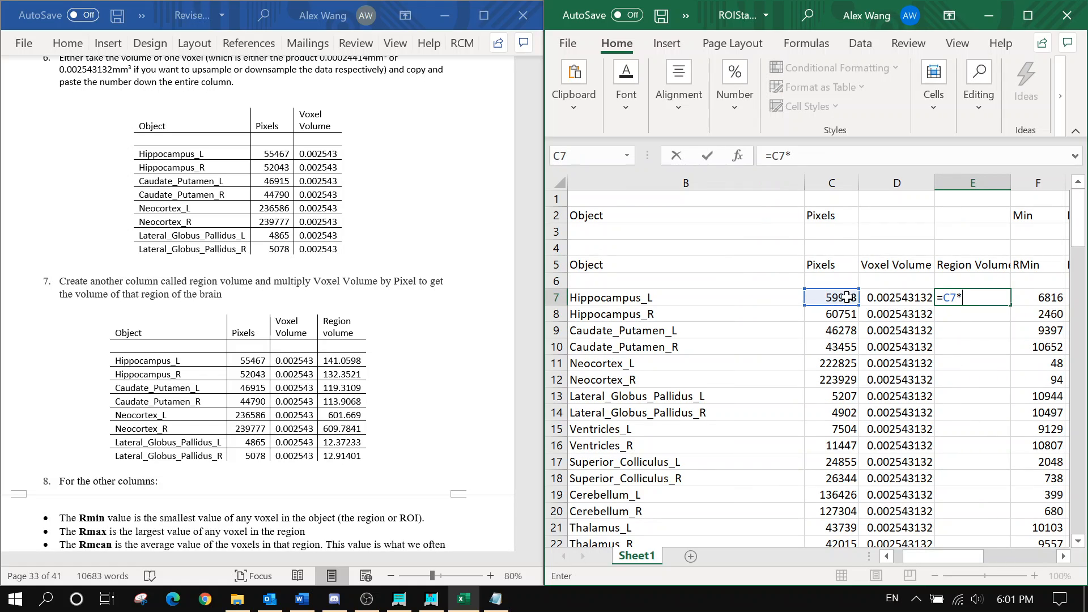
click(875, 302)
key(Return)
key(Up)
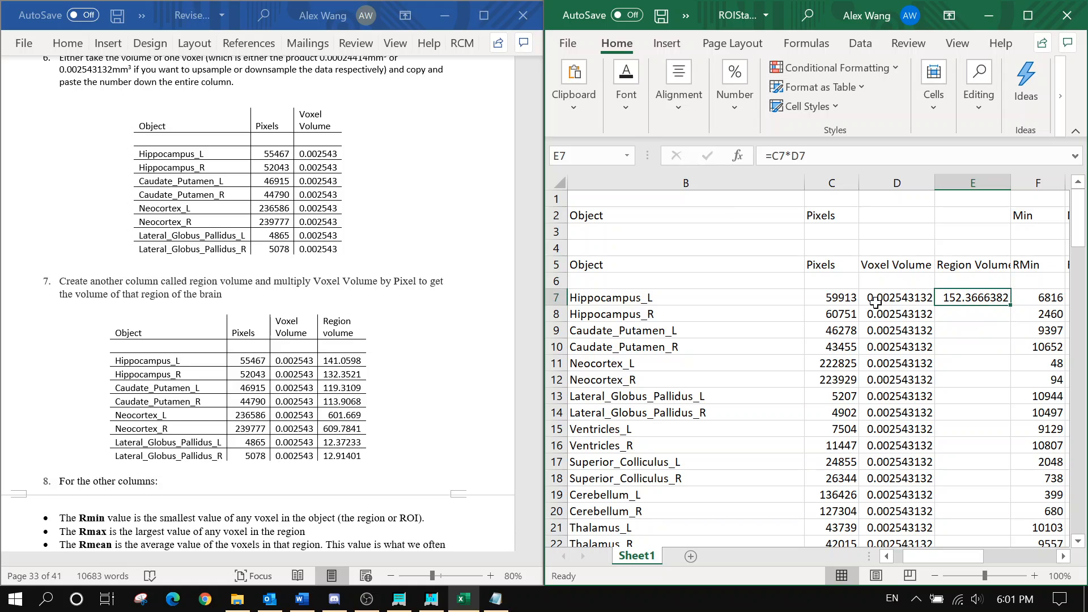
key(ctrl+c)
key(Down)
key(shift+Down)
key(shift+Down)
key(shift+Down)
key(shift+Down)
key(shift+Down)
key(shift+Down)
key(shift+Down)
key(shift+Down)
key(shift+Down)
key(shift+Down)
key(shift+Down)
key(shift+Down)
key(shift+Down)
key(shift+Down)
key(shift+Down)
key(shift+Down)
key(shift+Down)
key(shift+Down)
key(shift+Down)
key(shift+Down)
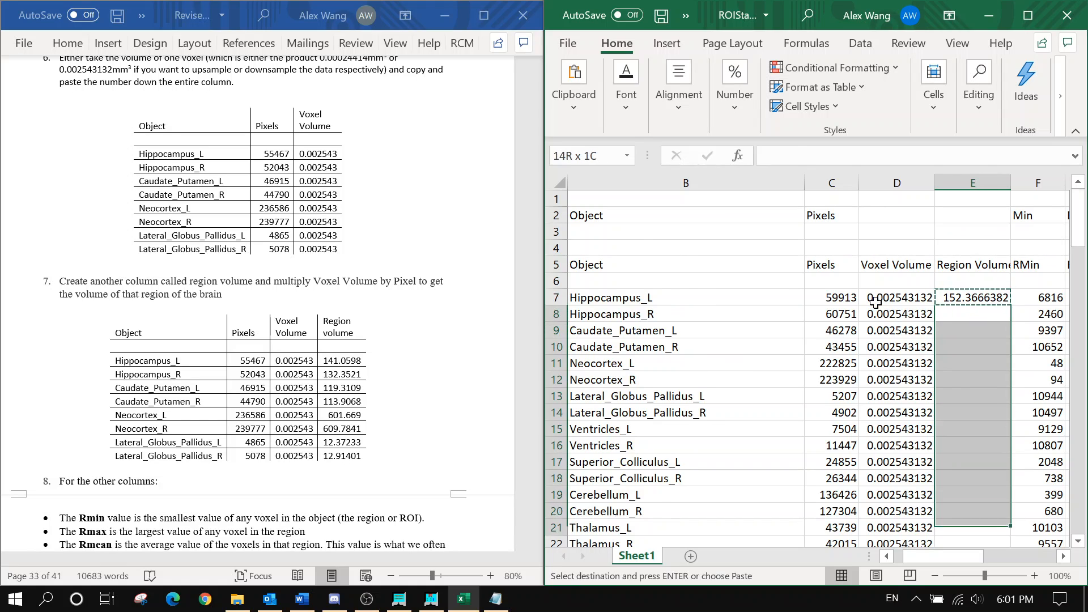
key(shift+Down)
key(shift+Down)
key(shift+Down)
key(shift+Down)
key(shift+Down)
key(shift+Down)
key(shift+Down)
key(shift+Down)
key(shift+Down)
key(shift+Down)
key(shift+Down)
key(shift+Down)
key(shift+Down)
key(shift+Down)
key(shift+Down)
key(shift+Down)
key(shift+Down)
key(shift+Down)
key(shift+Down)
key(shift+Down)
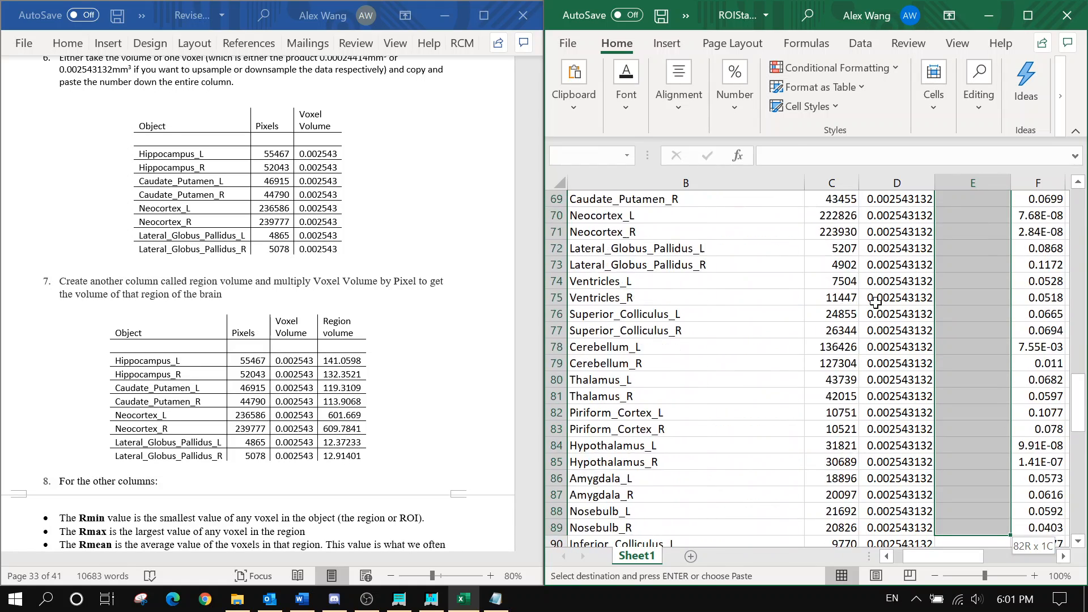
key(shift+Down)
key(shift+Down)
key(shift+Down)
key(shift+Down)
key(shift+Down)
key(shift+Down)
key(shift+Down)
key(shift+Down)
key(shift+Down)
key(shift+Down)
key(shift+Down)
key(shift+Down)
key(shift+Down)
key(shift+Down)
key(shift+Down)
key(shift+Down)
key(shift+Down)
key(shift+Down)
key(shift+Down)
key(shift+Down)
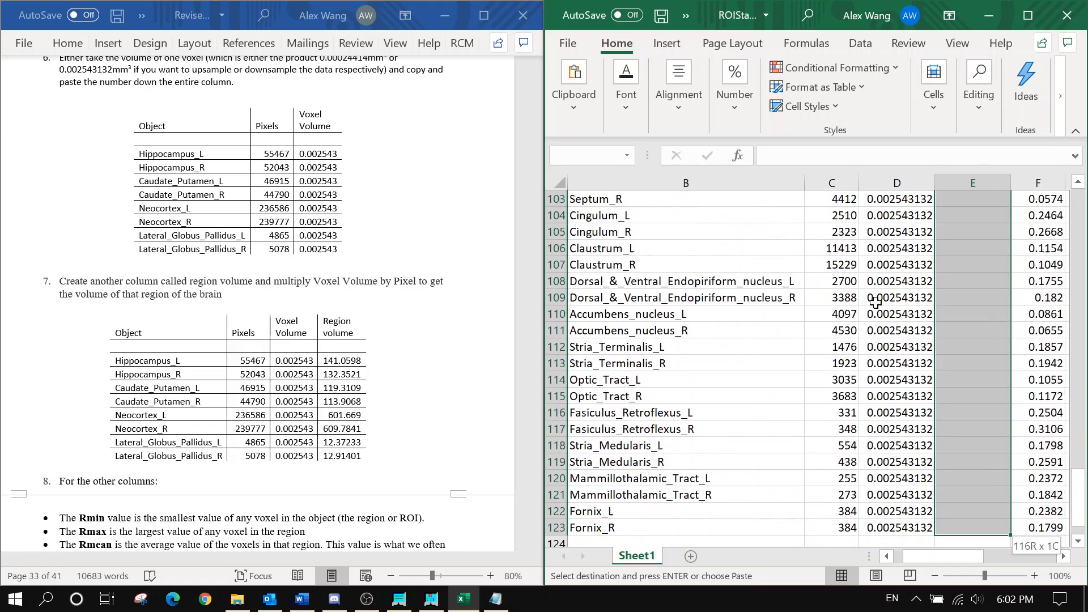
key(shift+Up)
key(shift+Up)
key(shift+Up)
key(shift+Up)
key(shift+Up)
key(shift+Up)
key(shift+Up)
key(shift+Up)
key(shift+Up)
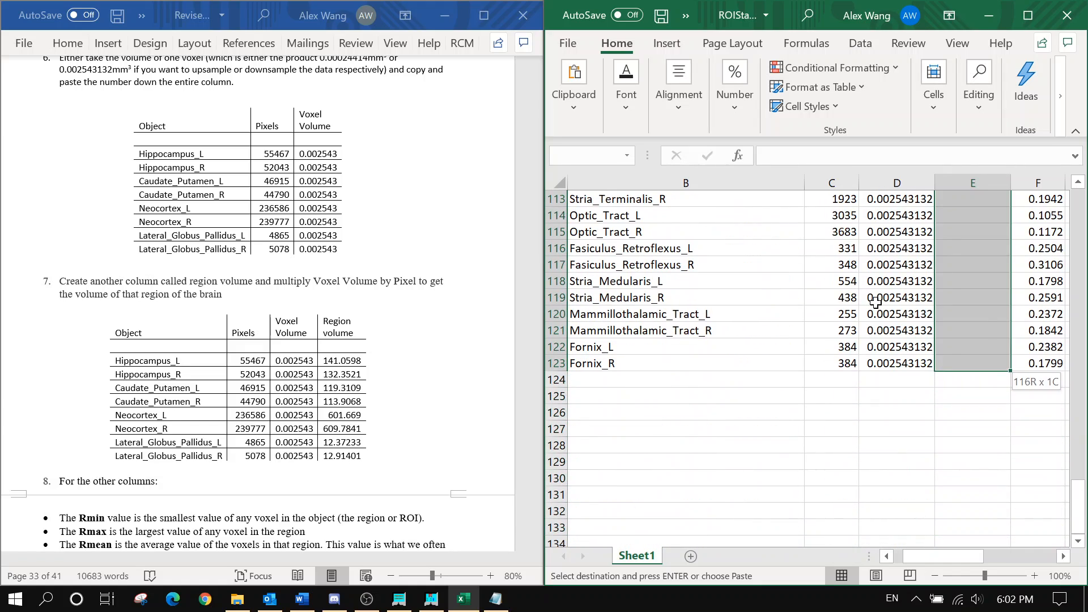
key(ctrl+v)
Clear the stray values from D65:E65 in the blank separator row
scroll(882, 306, down, 14)
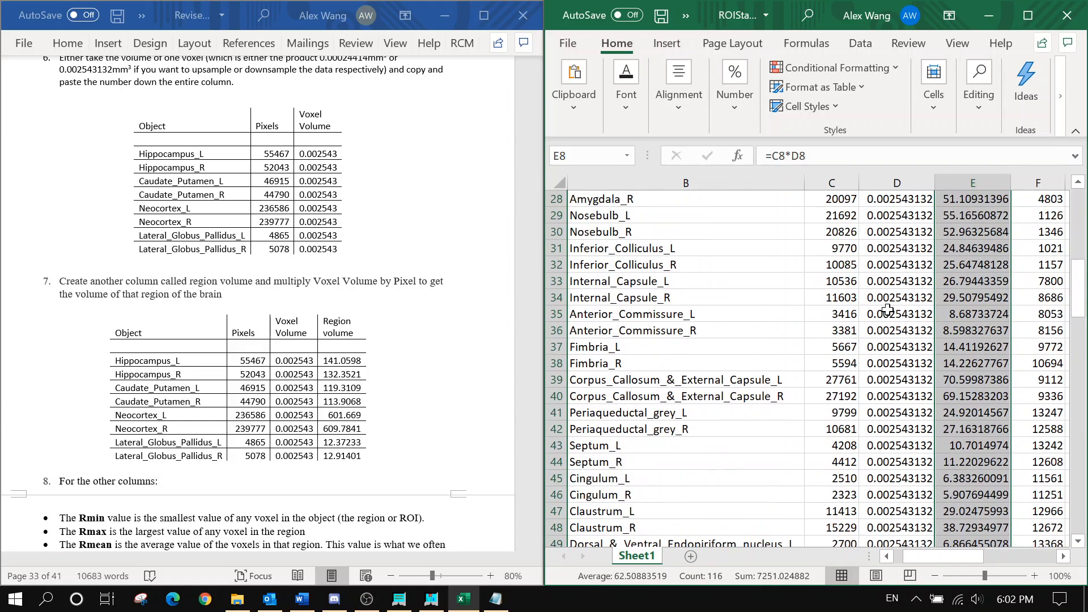
scroll(887, 310, down, 4)
click(882, 313)
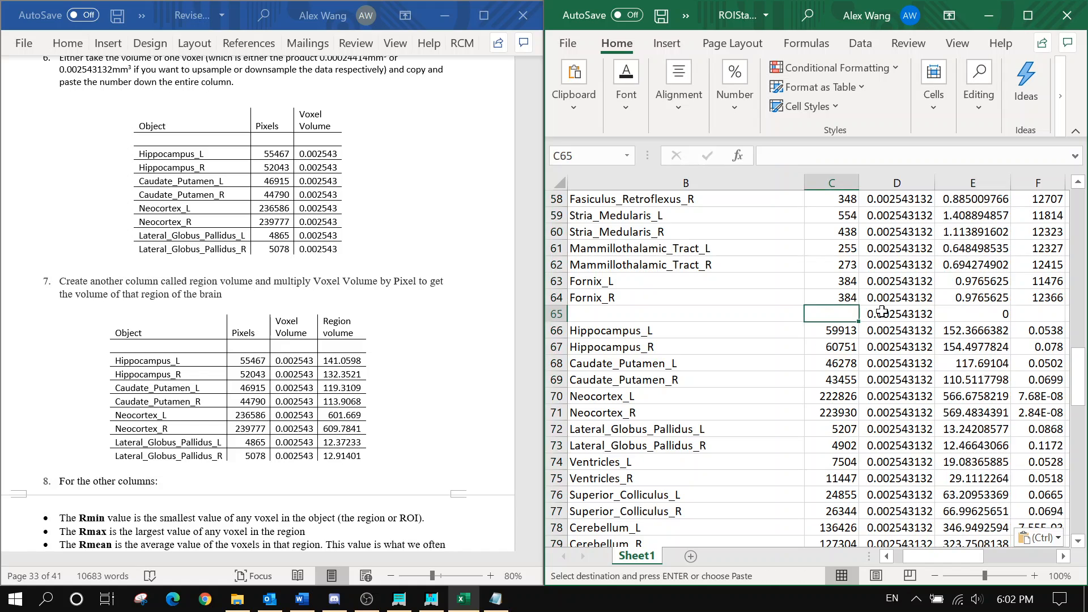
drag(912, 316, 945, 323)
click(946, 319)
drag(876, 314, 952, 317)
key(Delete)
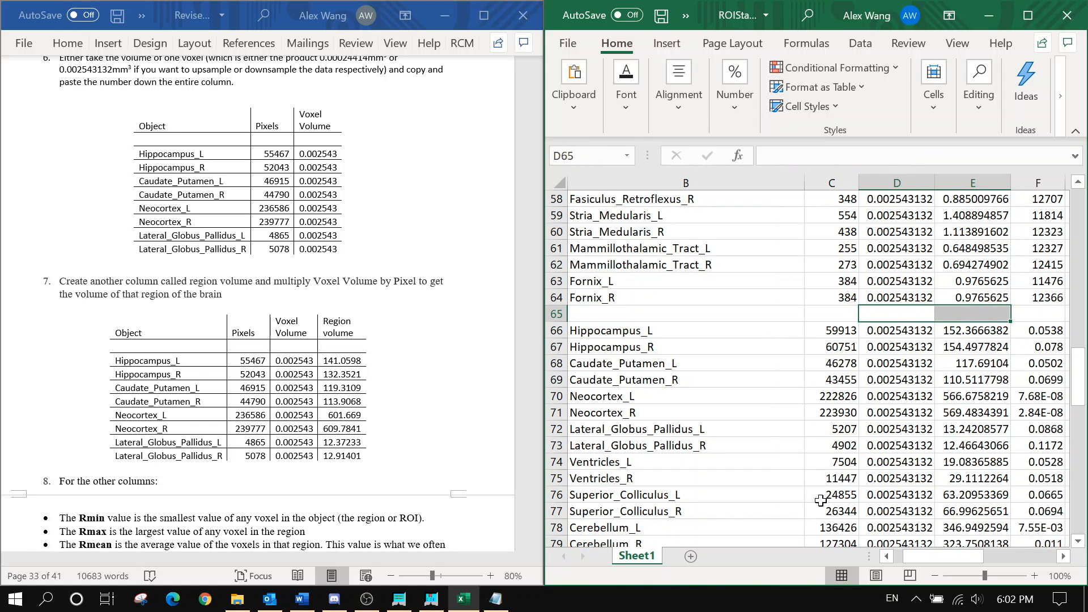
Widen column E so the full 'Region Volume' header is visible
drag(909, 557, 898, 557)
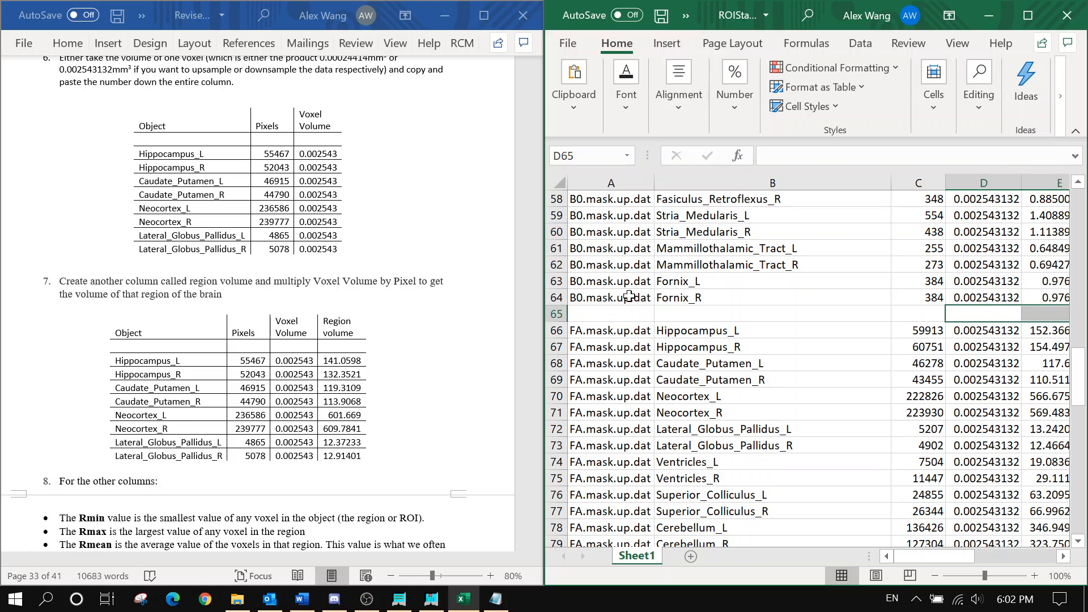
scroll(697, 379, up, 19)
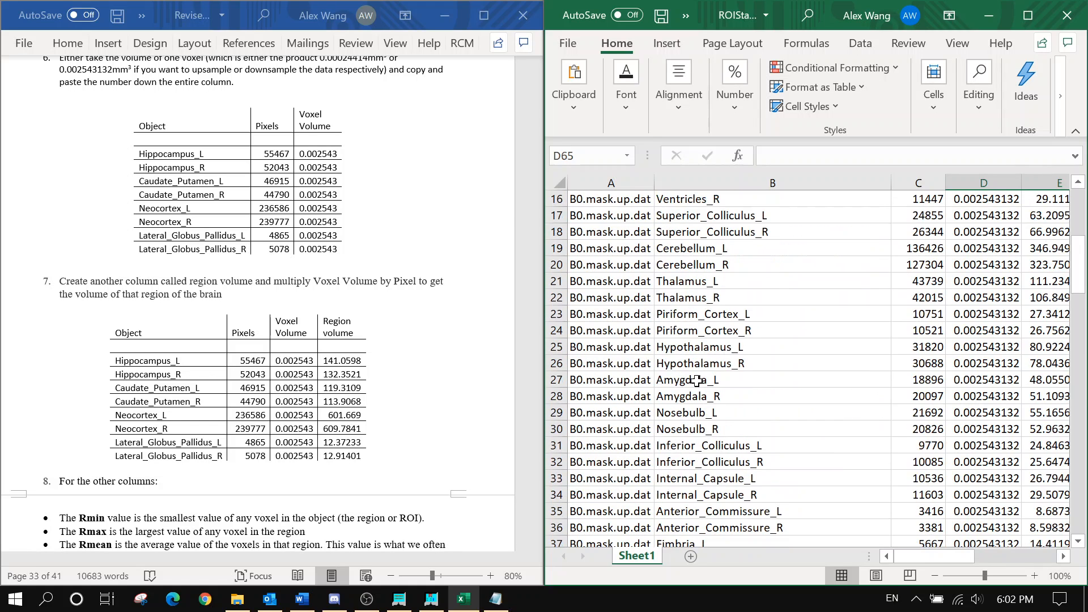
scroll(262, 378, down, 3)
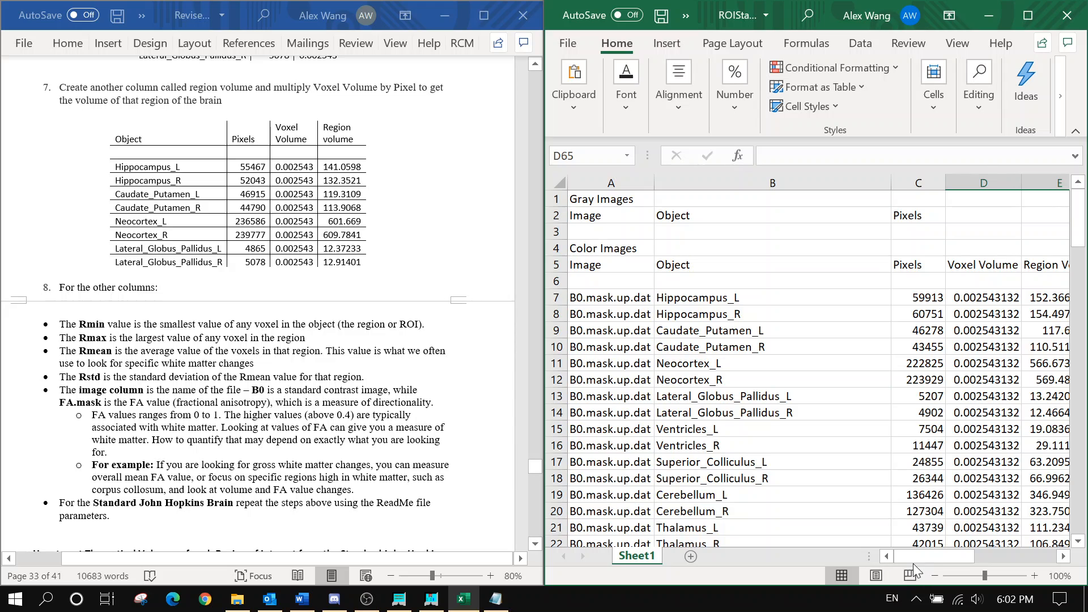
drag(912, 559, 952, 558)
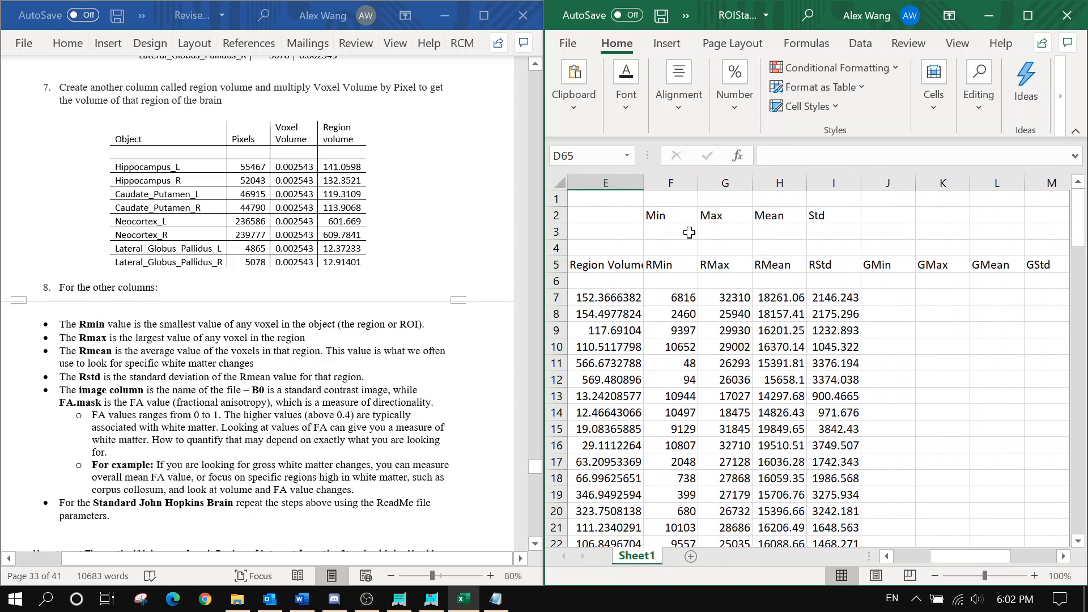
drag(645, 182, 652, 183)
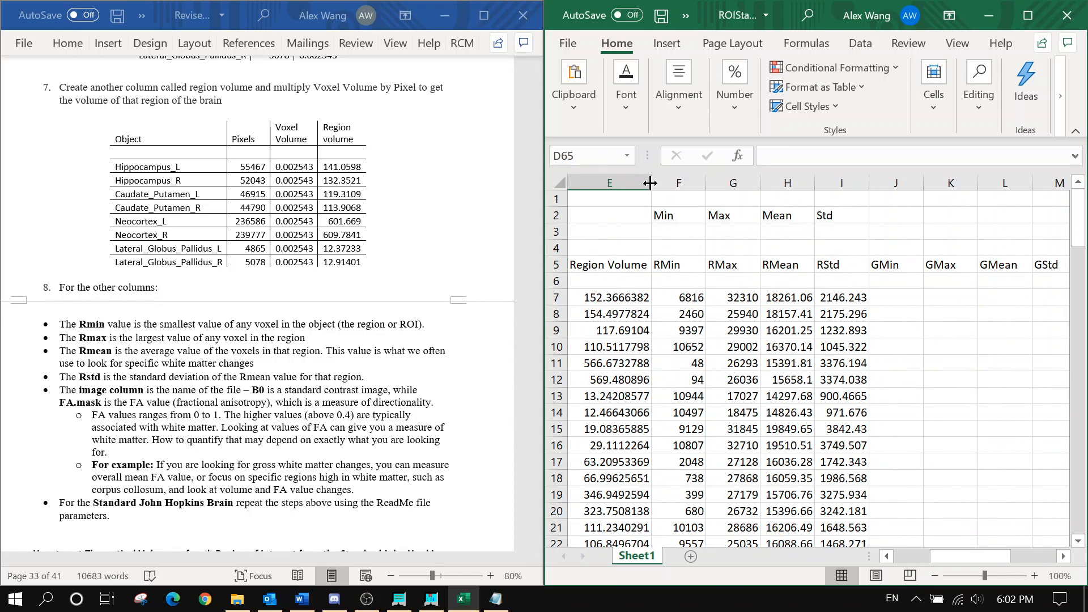
click(652, 183)
Review the Region Volume and FA values down the sheet, checking cell G66
scroll(116, 381, down, 1)
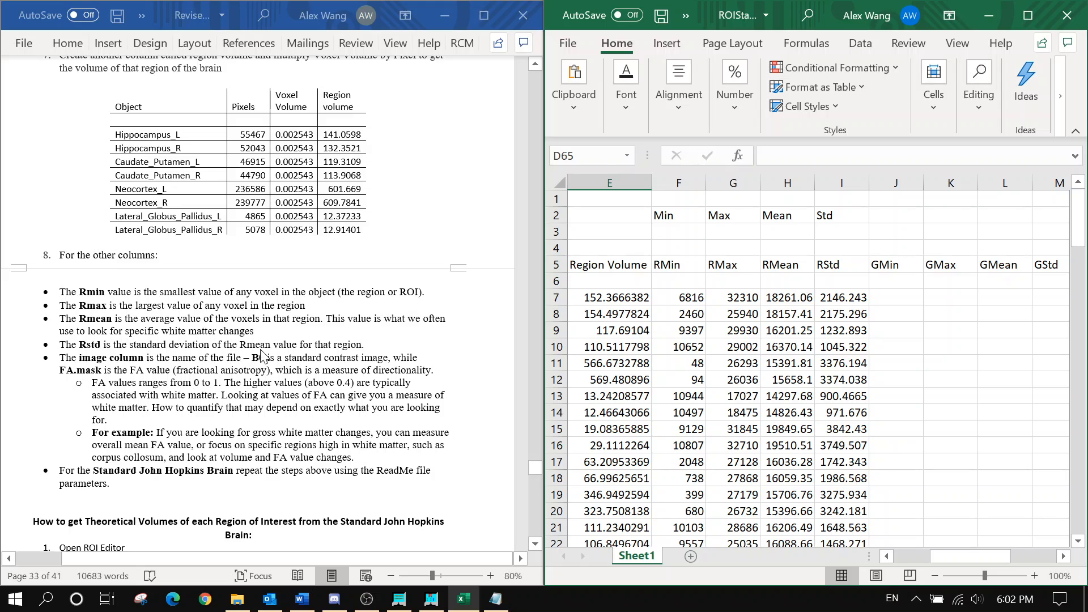
scroll(264, 355, down, 2)
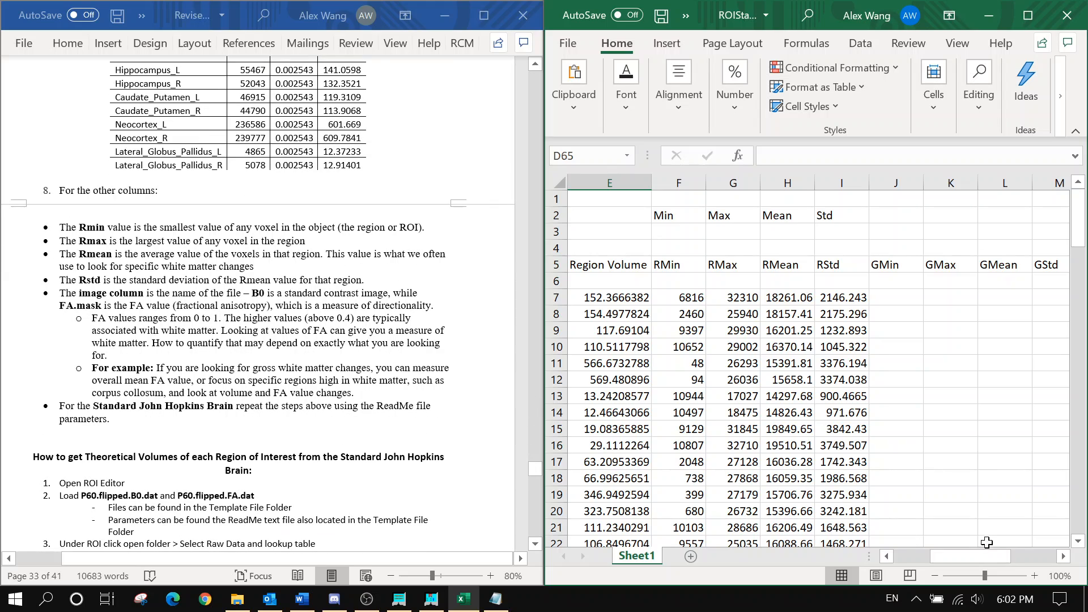
drag(993, 556, 912, 555)
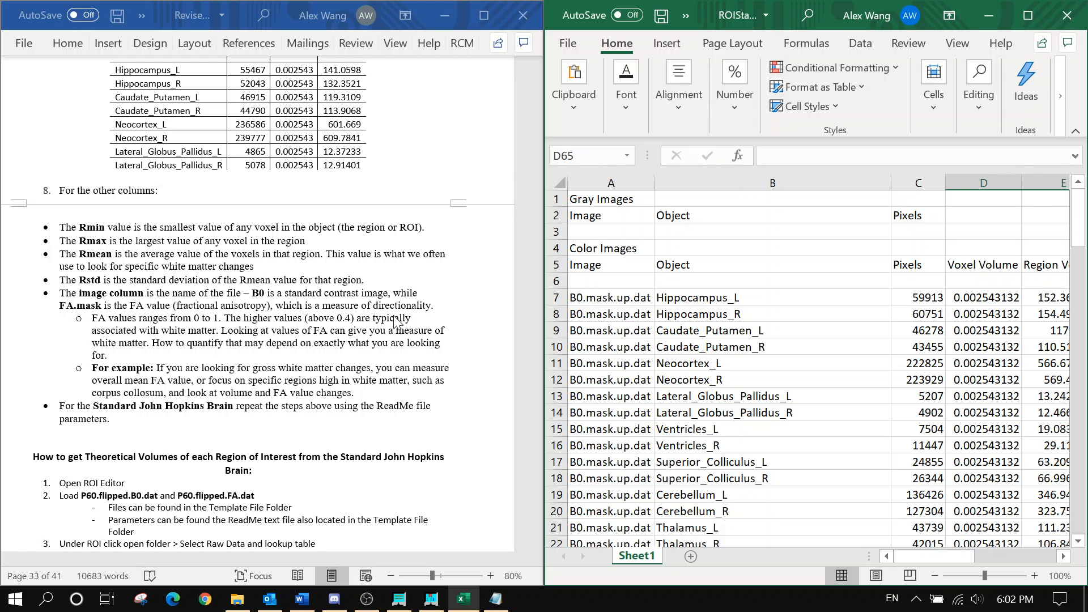
scroll(395, 321, down, 1)
scroll(789, 347, down, 13)
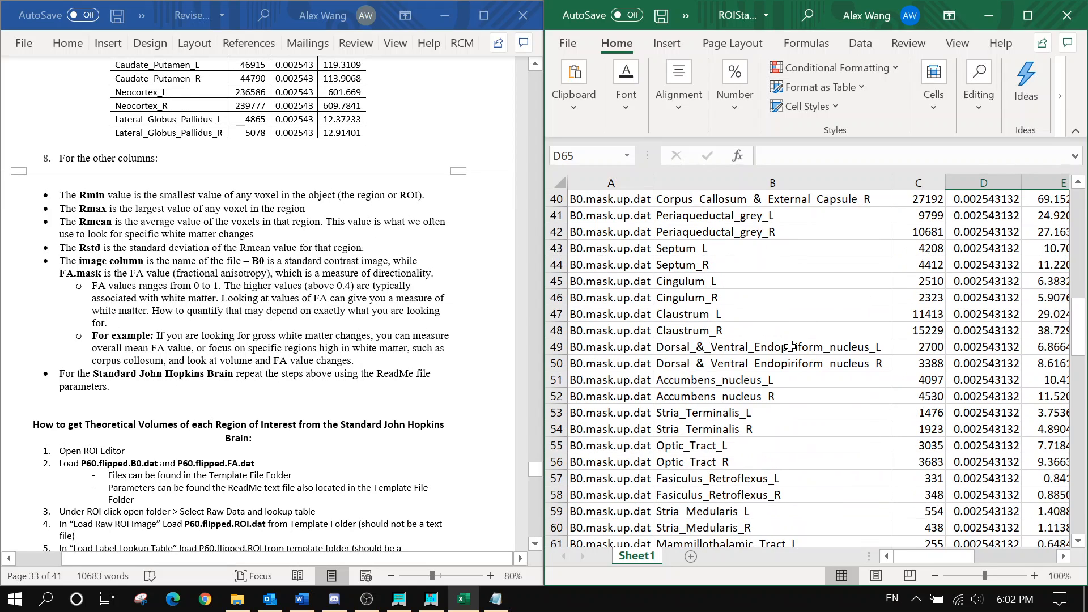
scroll(789, 346, down, 12)
scroll(754, 329, up, 6)
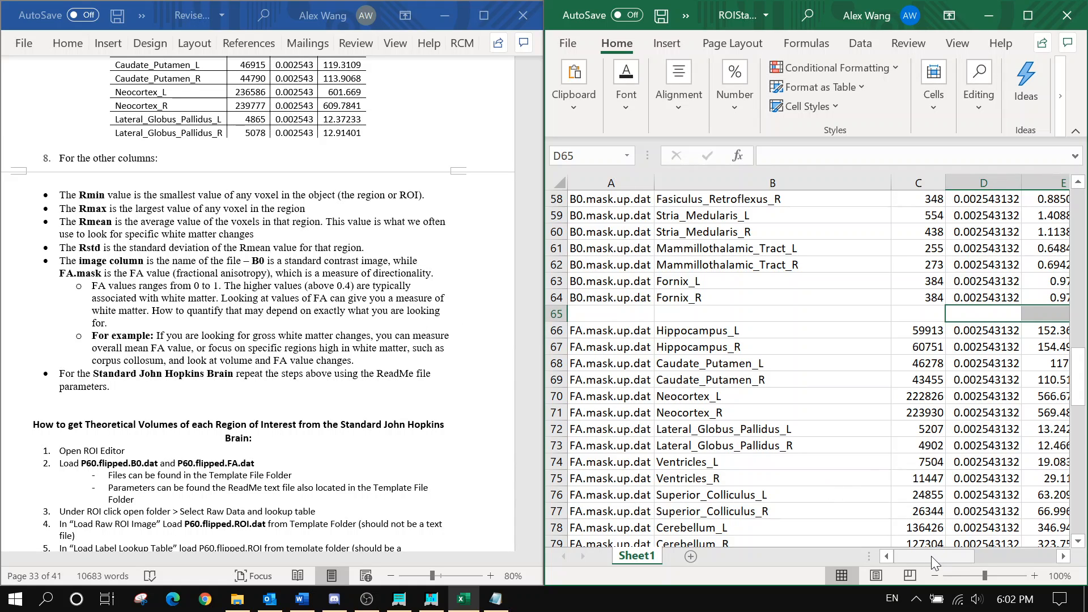
drag(930, 555, 950, 557)
scroll(883, 447, up, 19)
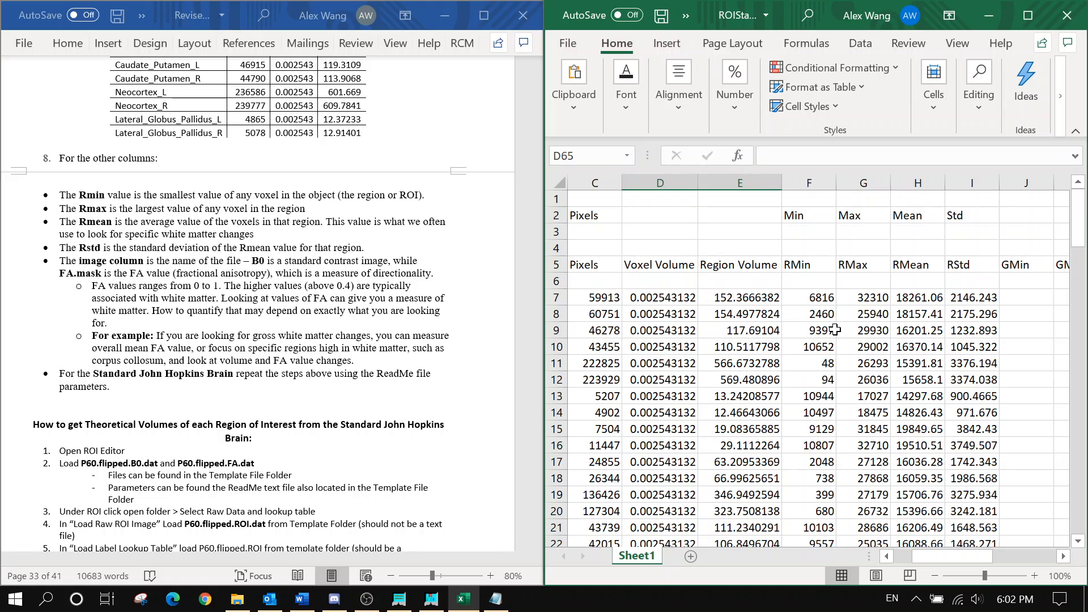
scroll(855, 294, down, 9)
scroll(855, 294, down, 11)
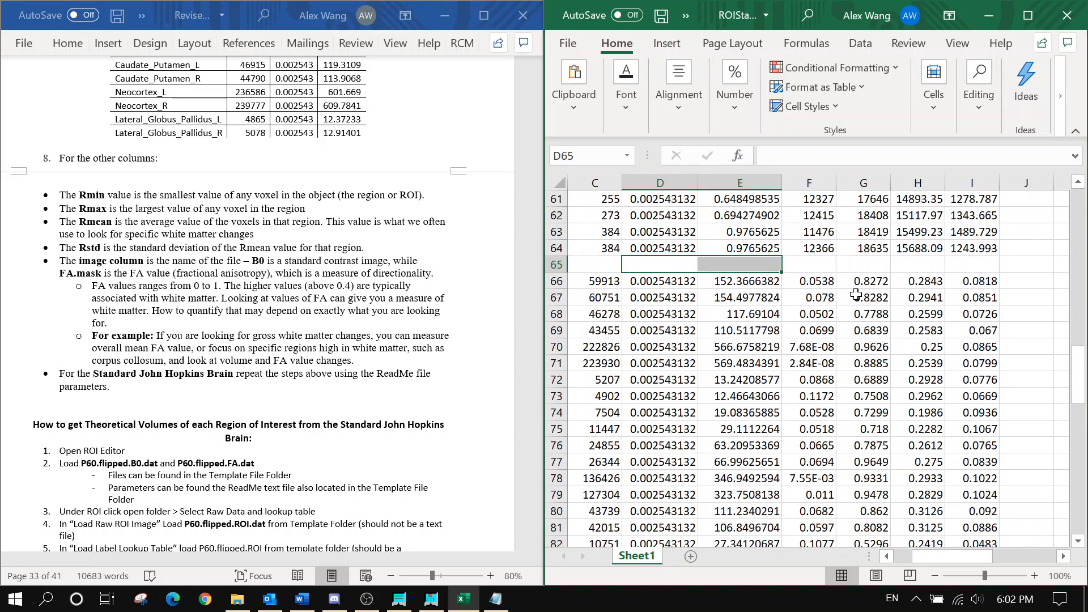
click(860, 282)
scroll(861, 289, down, 5)
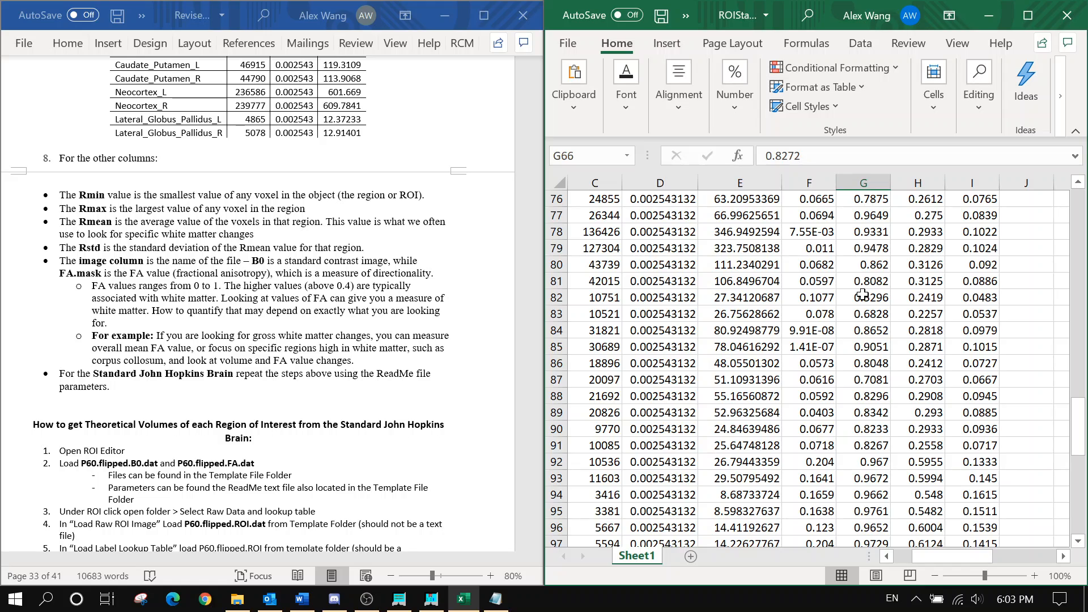
scroll(855, 289, up, 4)
scroll(808, 261, down, 18)
scroll(808, 262, up, 4)
scroll(809, 263, up, 6)
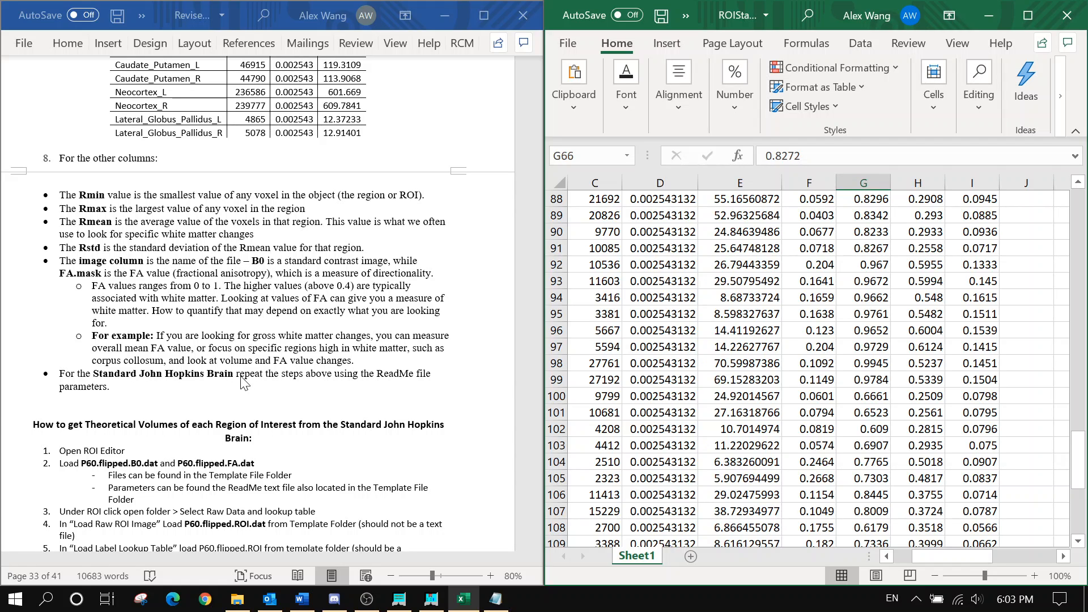
scroll(244, 383, down, 1)
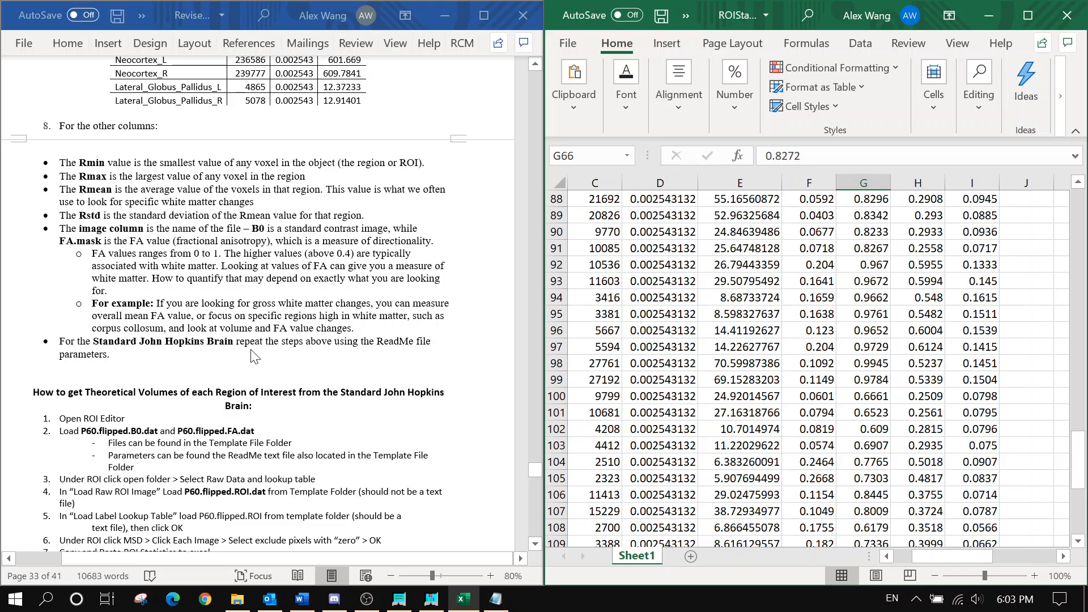
Consult the theoretical volumes steps in the instructions, then check cell I93 in the workbook
click(254, 356)
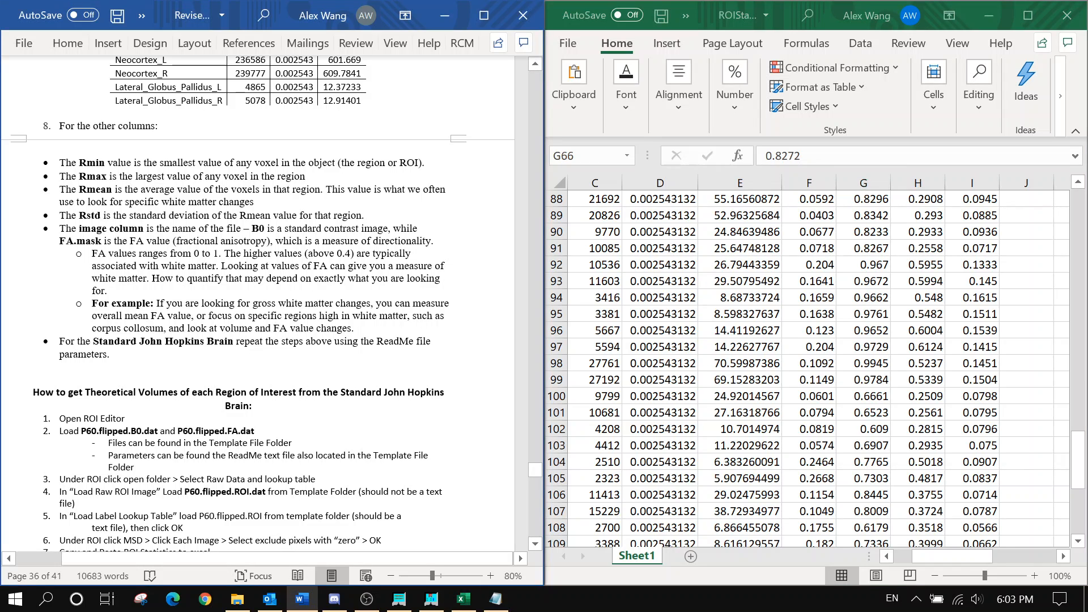
scroll(254, 356, up, 8)
scroll(254, 355, down, 8)
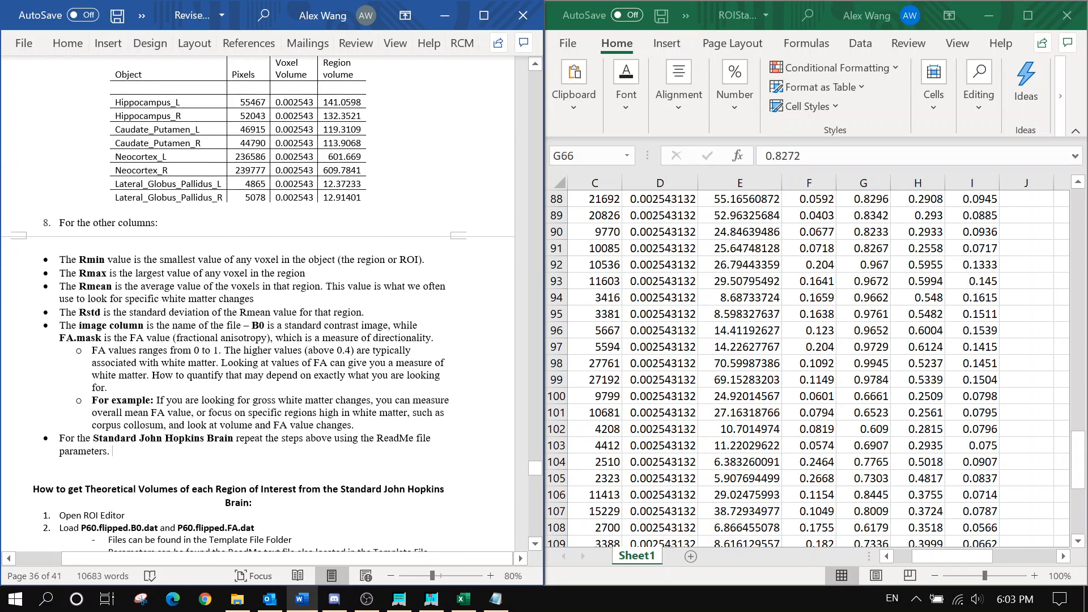
scroll(254, 356, down, 5)
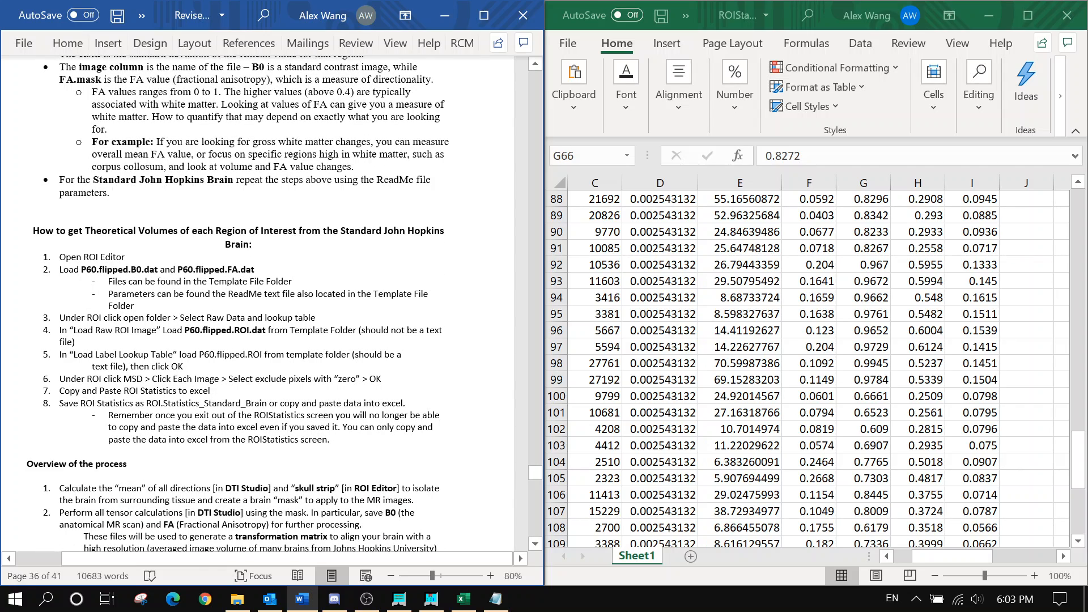
drag(33, 231, 418, 428)
click(418, 439)
click(979, 37)
click(971, 281)
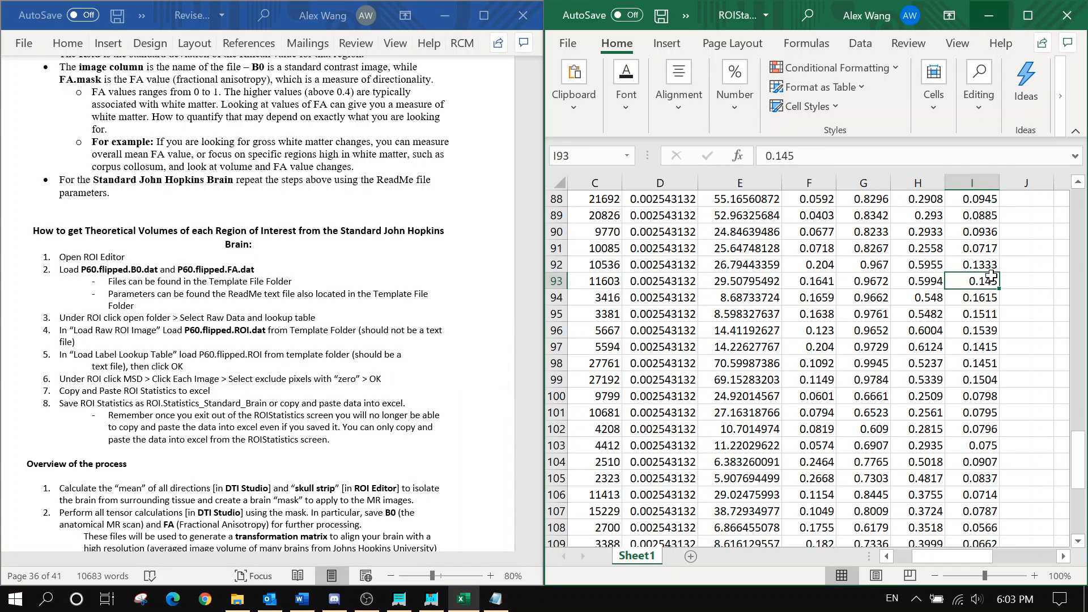
drag(967, 552, 947, 552)
Close the ROI statistics workbook and bring the ROIEditor window forward, repositioning it
scroll(831, 373, up, 20)
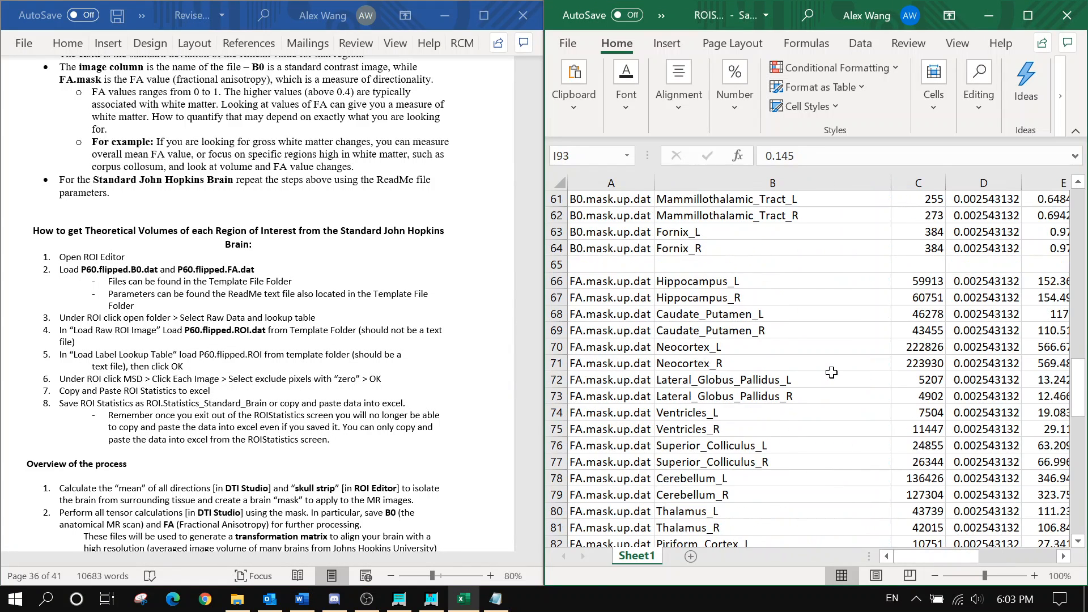
click(1067, 16)
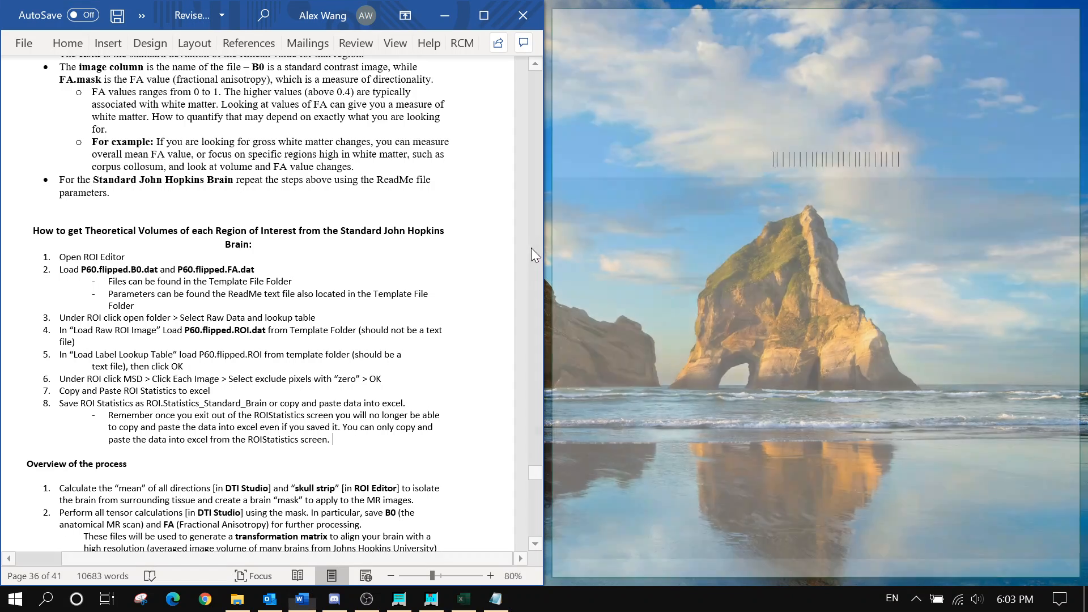
click(431, 598)
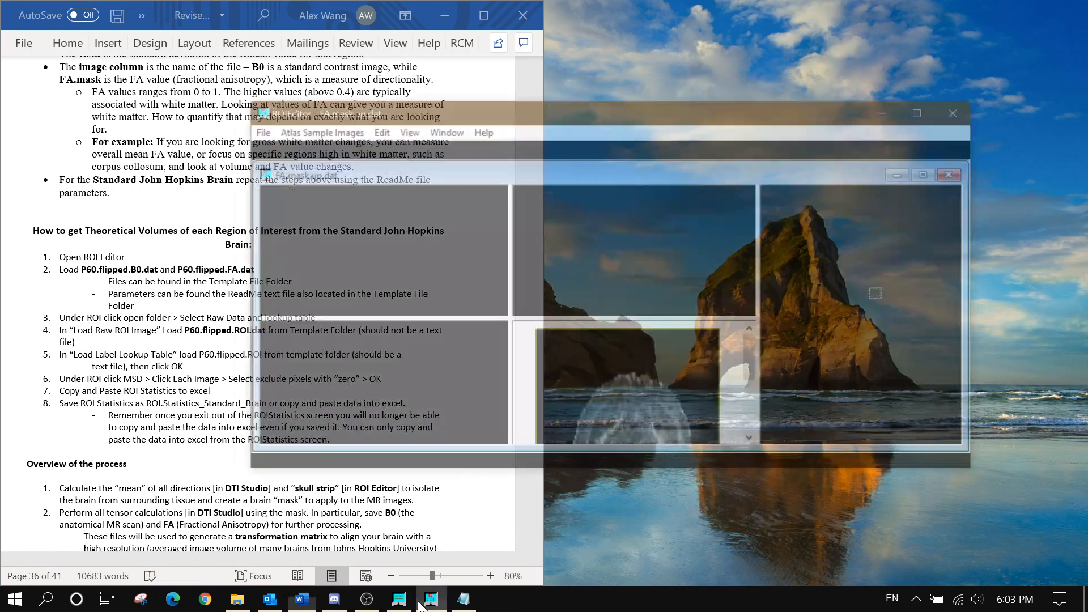
drag(848, 51, 902, 110)
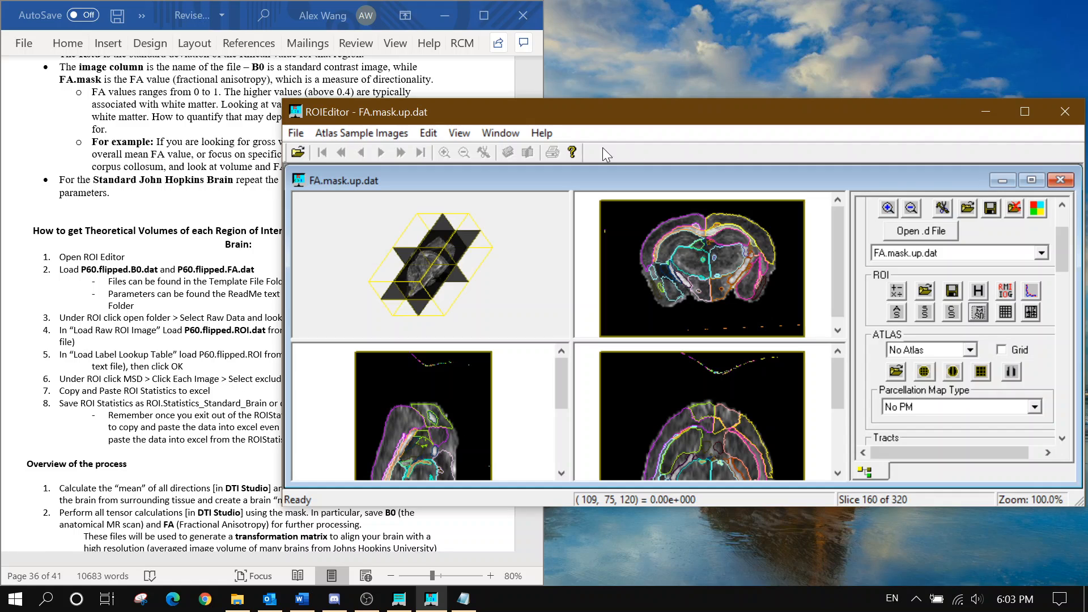
Load P60.flipped.B0.dat from the Map_Folder Template folder
click(296, 132)
click(348, 153)
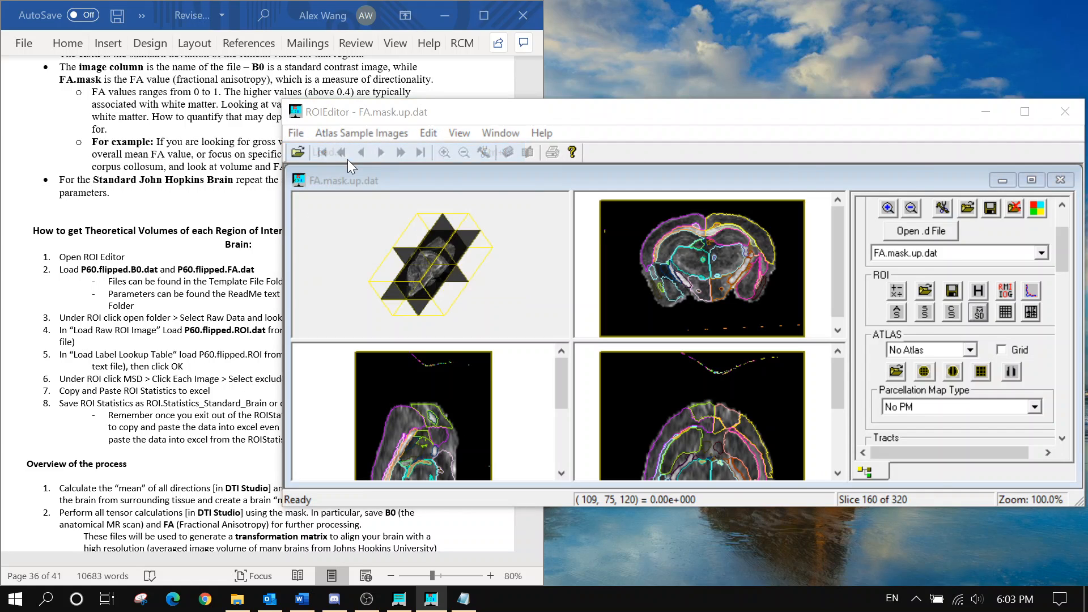
scroll(662, 272, down, 3)
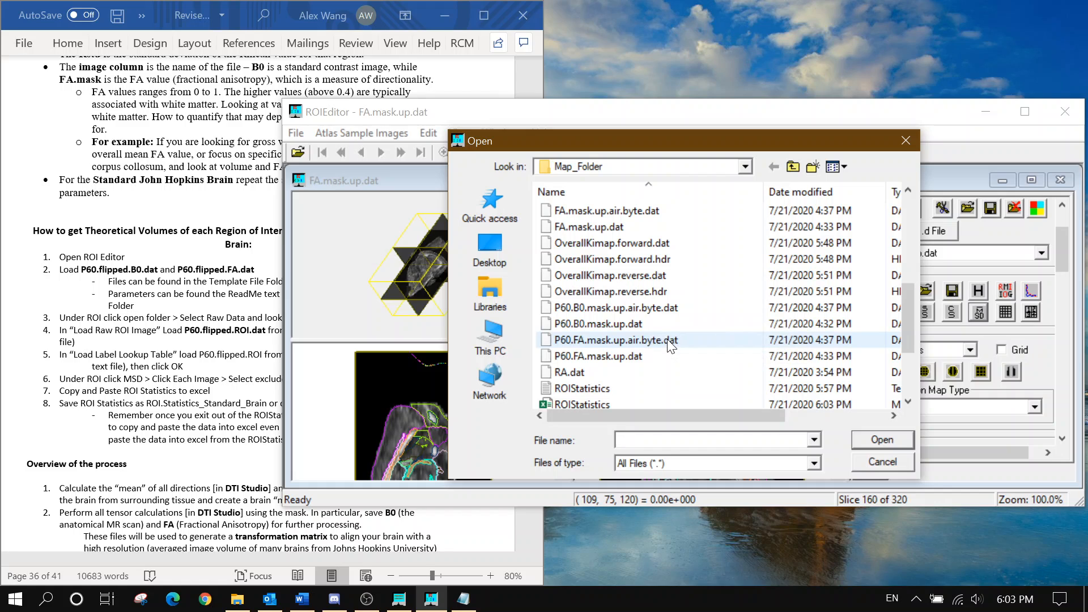
scroll(652, 313, up, 5)
double_click(600, 226)
click(600, 227)
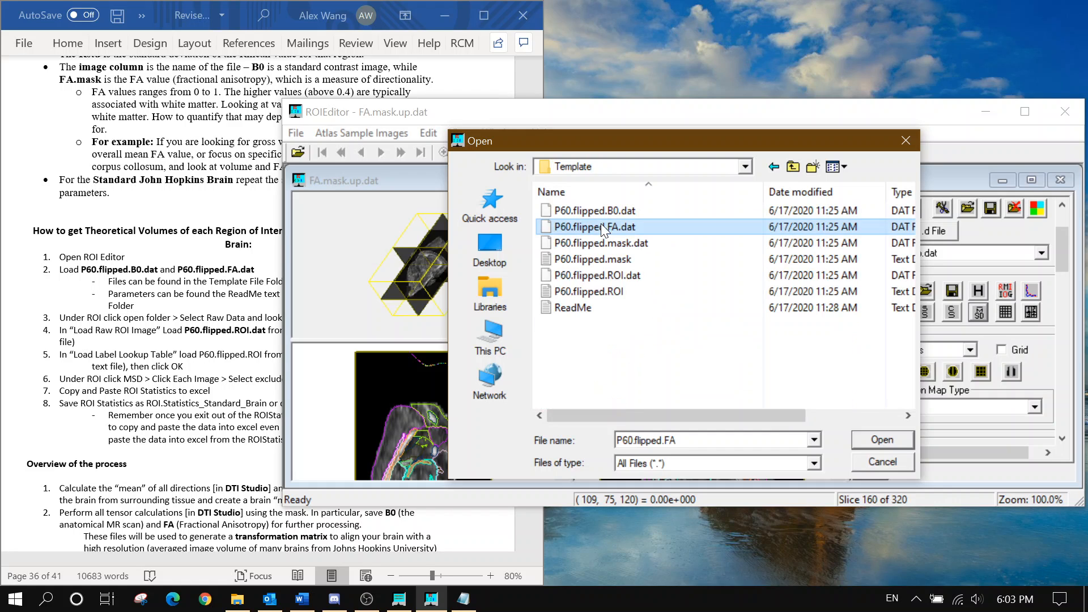
click(687, 211)
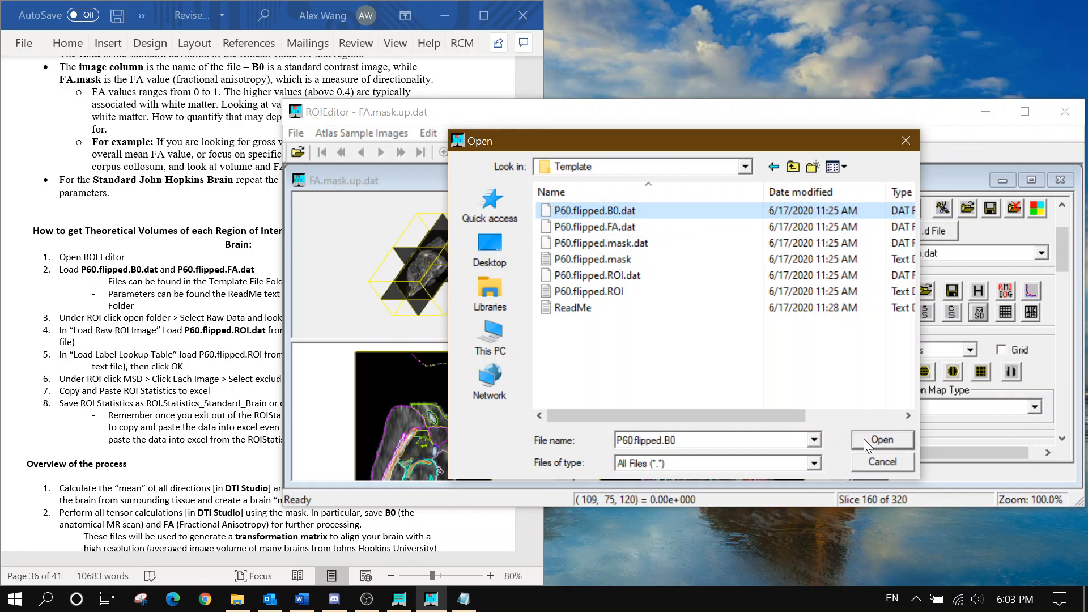
click(880, 440)
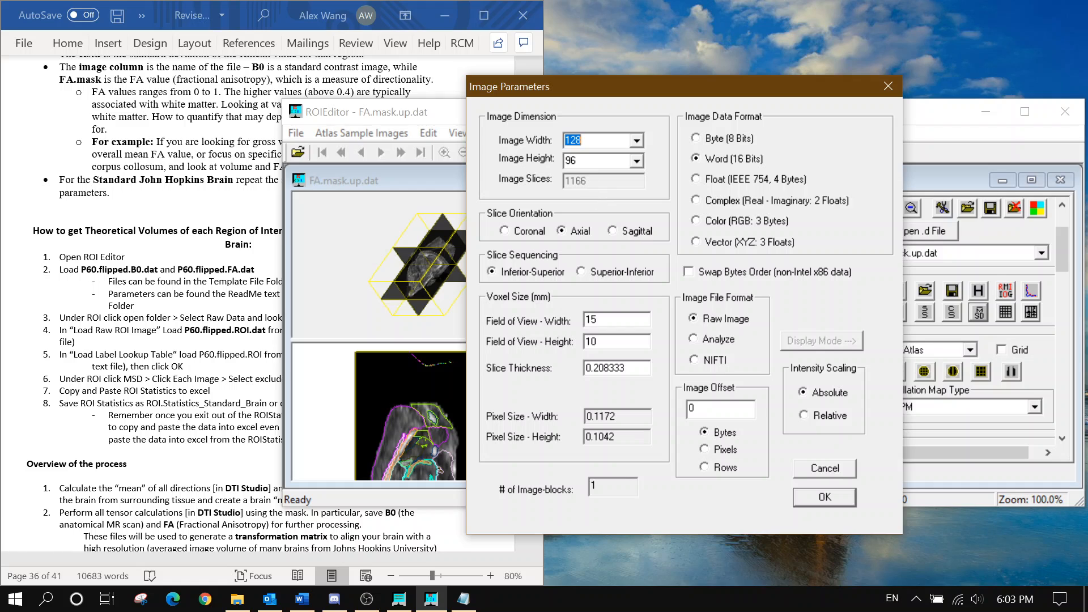
Close the reco notes and open the ReadMe in pdata > Map_Folder > Template
click(463, 599)
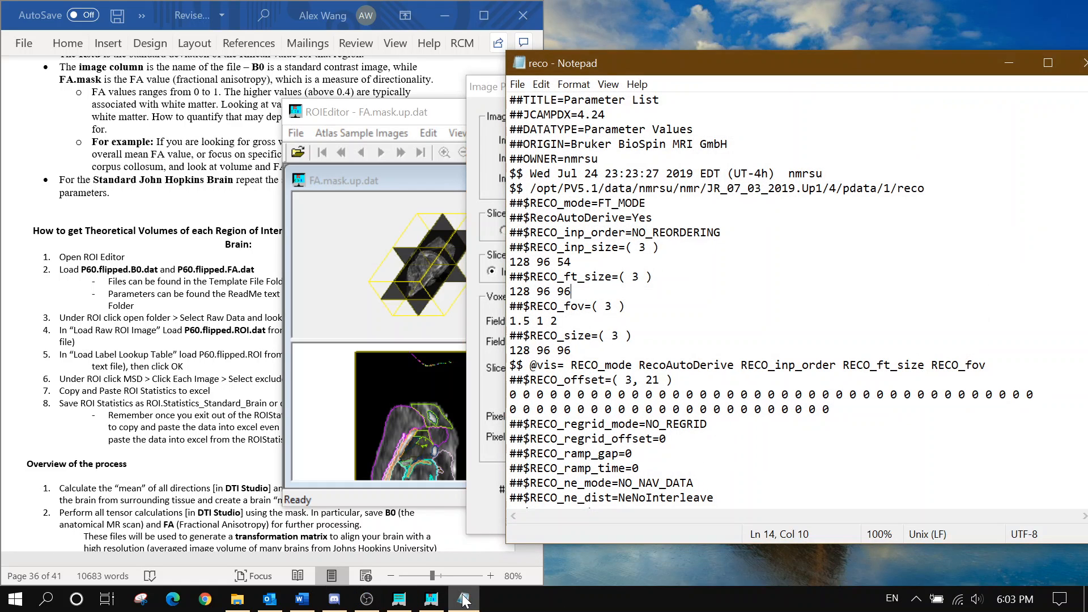
click(1081, 63)
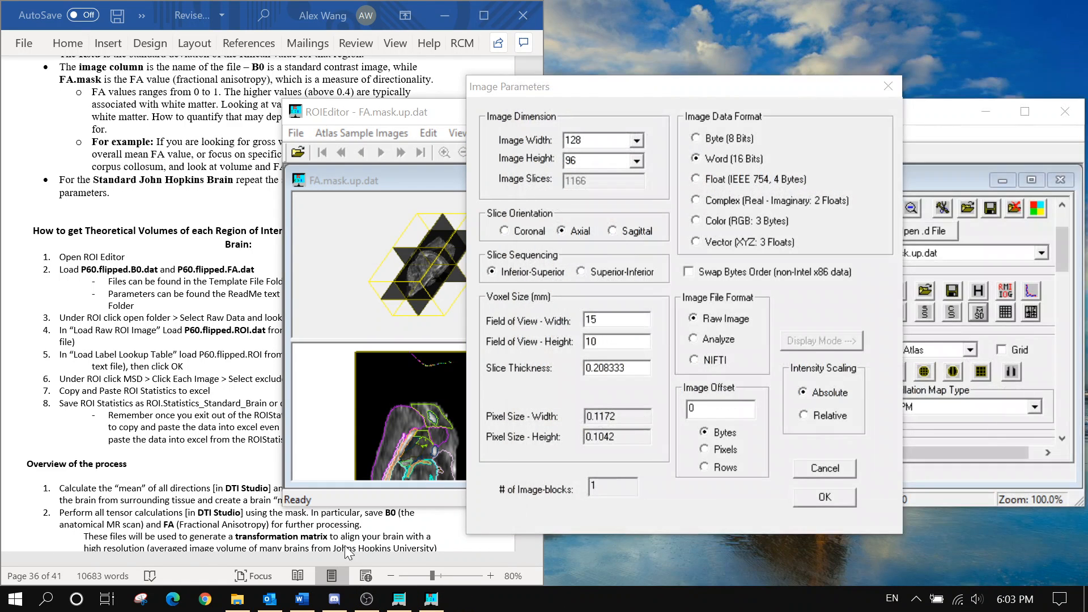
click(237, 599)
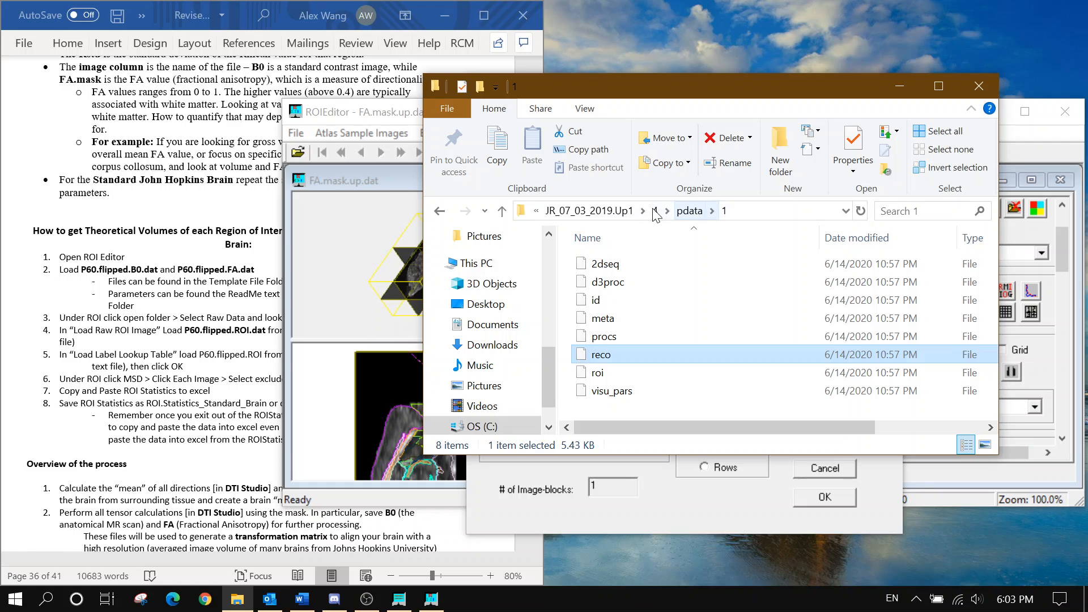
click(689, 210)
double_click(657, 278)
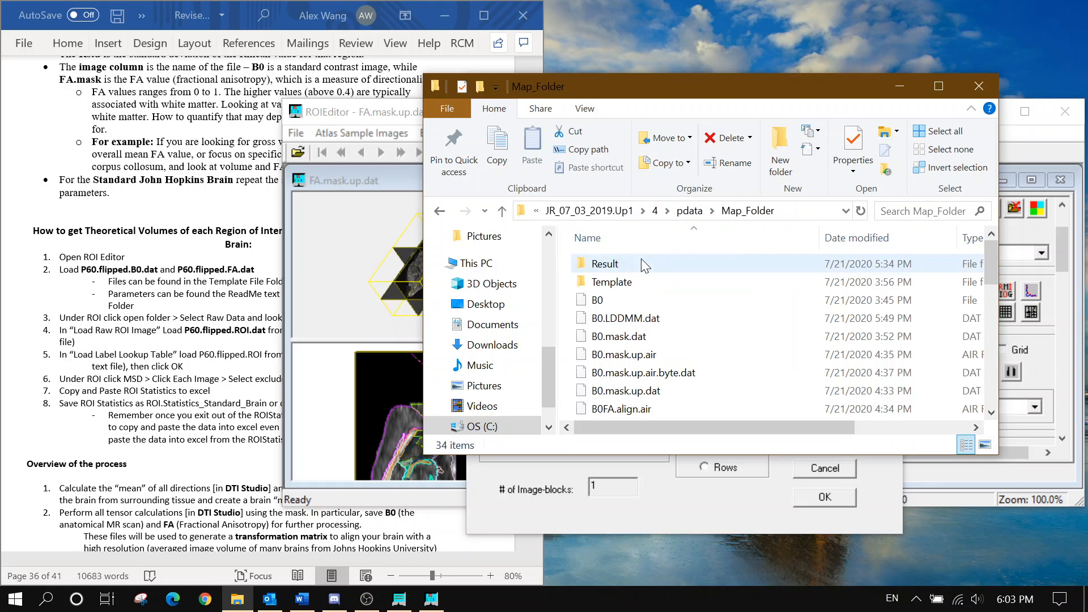
double_click(634, 278)
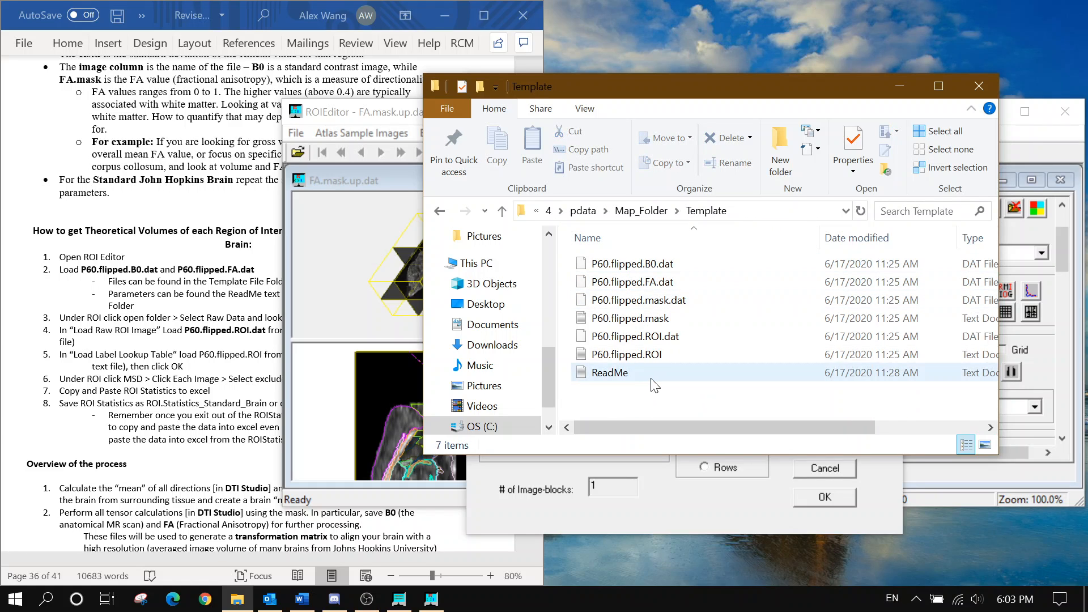
double_click(651, 378)
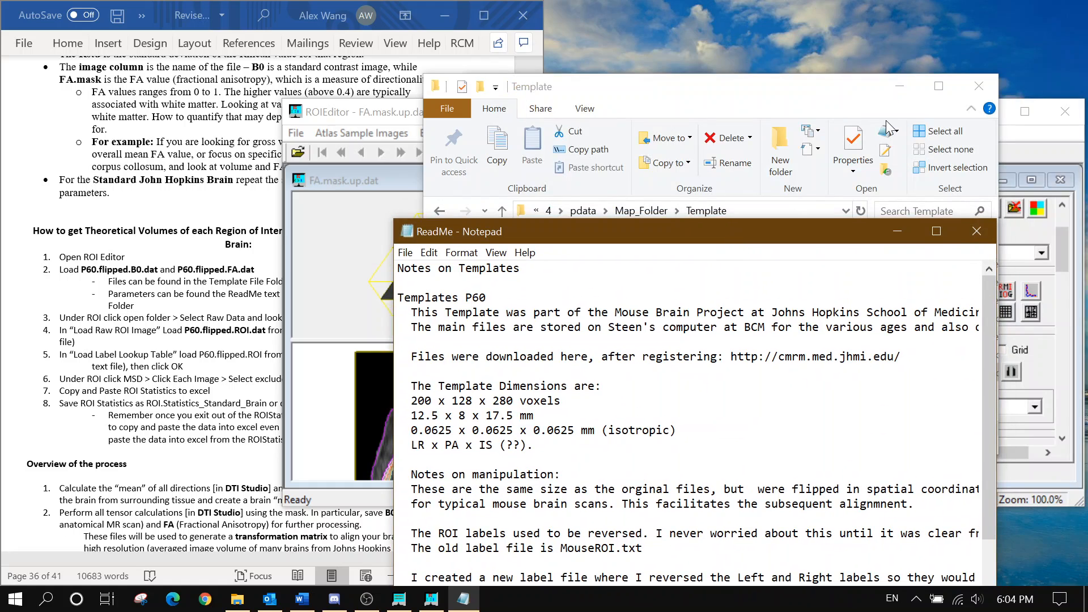
Load P60.flipped.B0.dat as 200×128 Float, field of view 12.5×8, slice thickness 0.0625
click(978, 85)
click(471, 154)
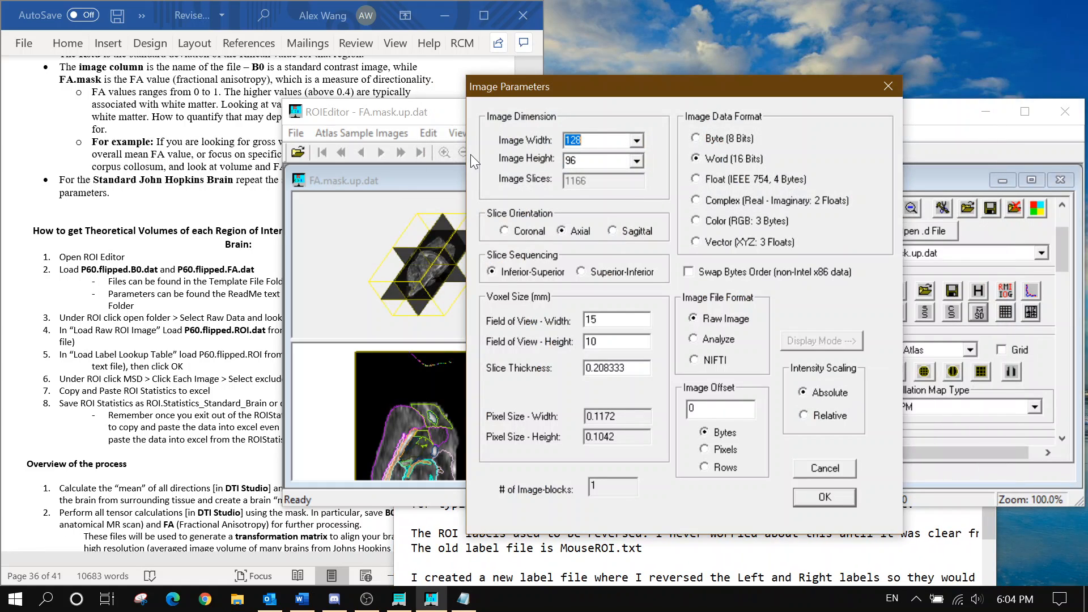
text(200)
key(Tab)
text(128)
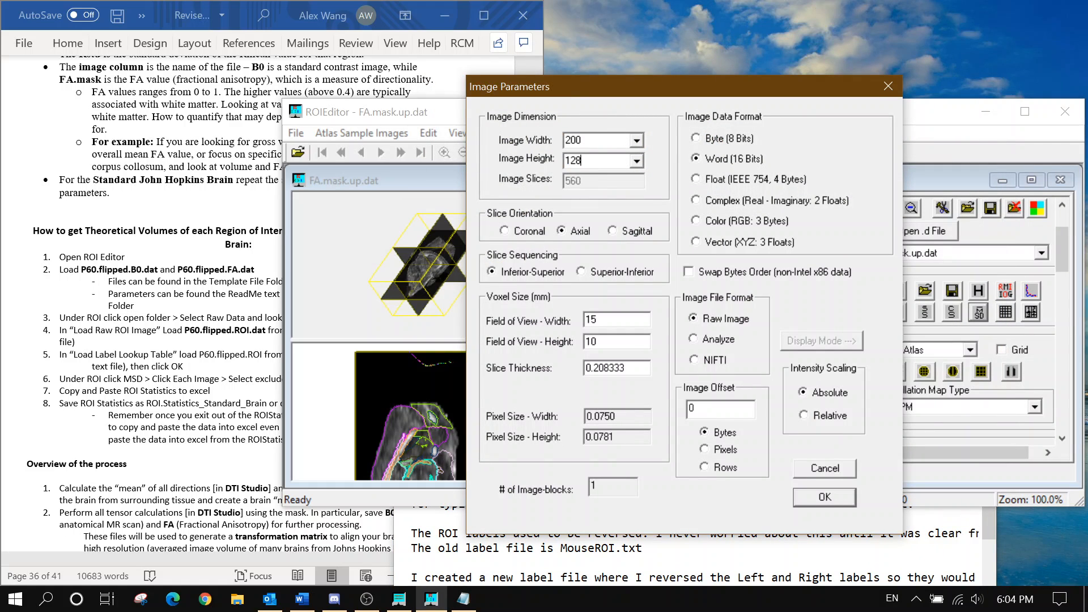
click(751, 181)
click(412, 562)
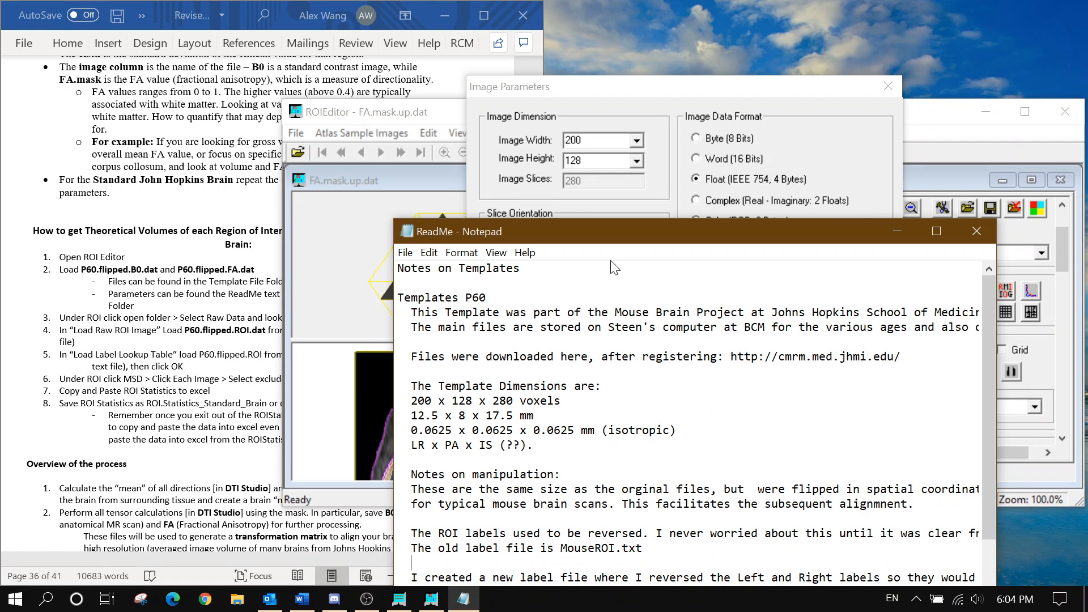
click(657, 216)
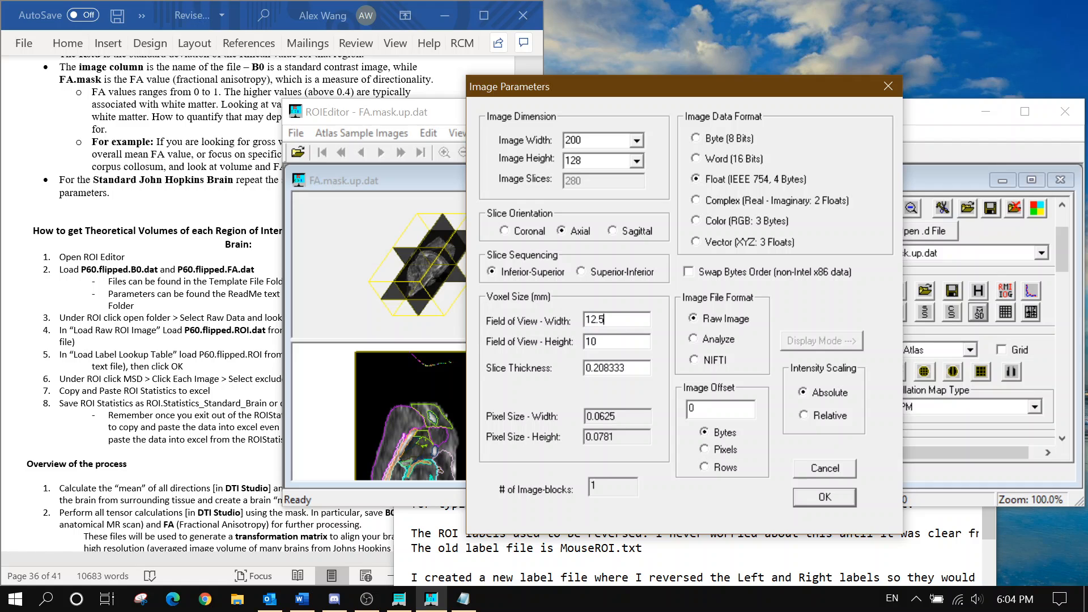
text(8)
key(Tab)
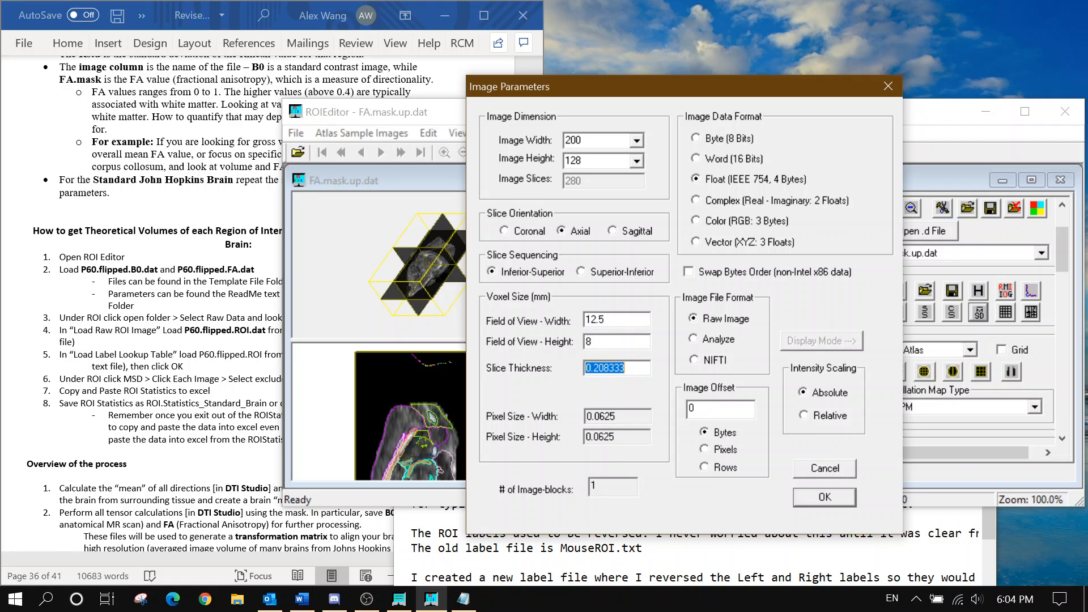
text(0.0625)
click(825, 496)
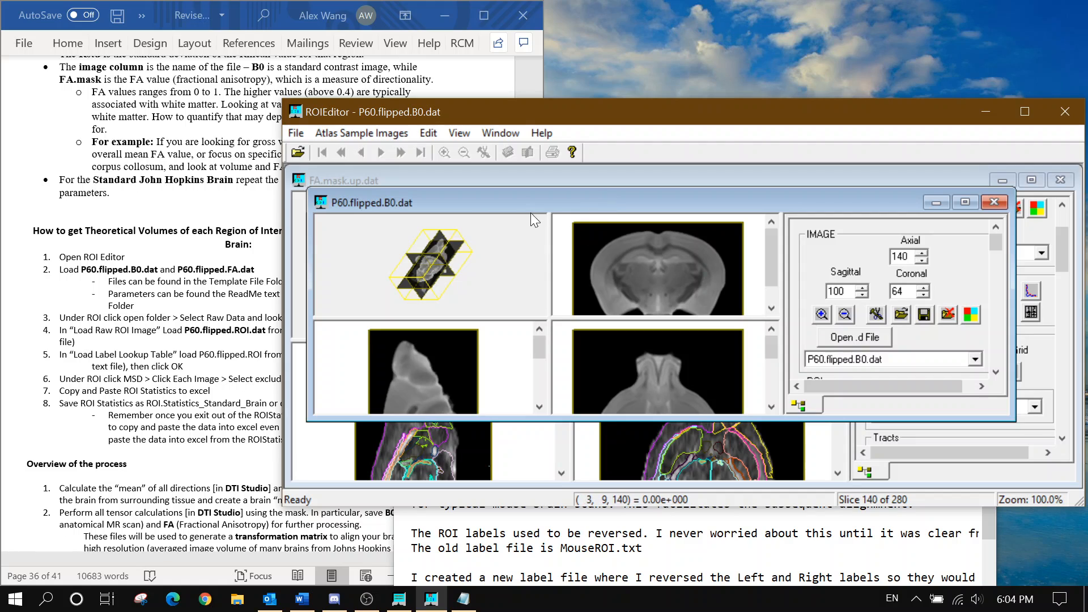
Enlarge the B0 image view, then load P60.flipped.FA.dat with the same image parameters
drag(523, 202, 495, 179)
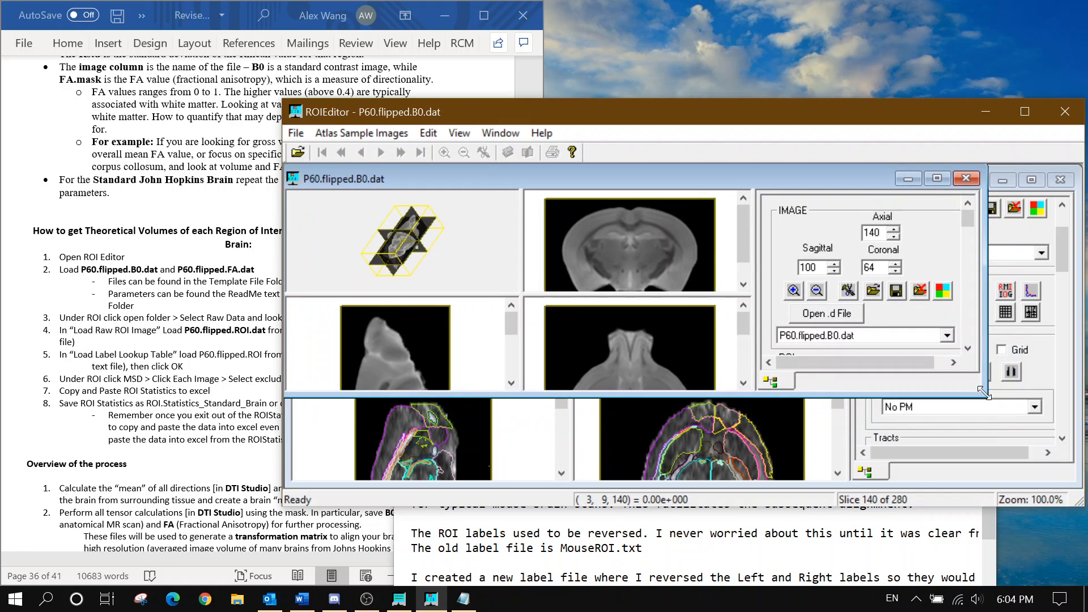
drag(986, 393, 1074, 482)
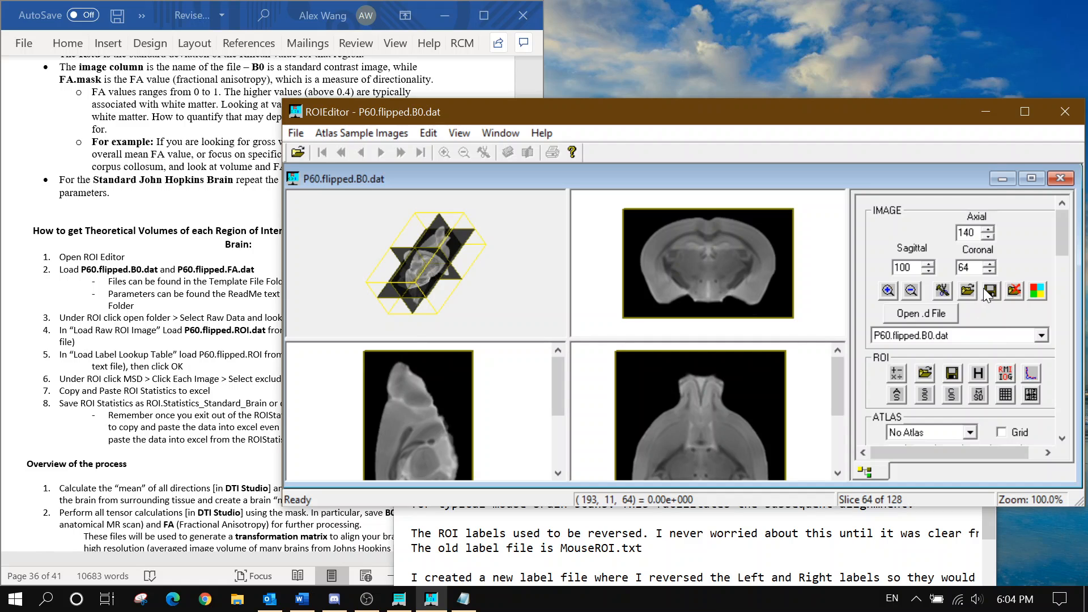
click(989, 290)
click(686, 227)
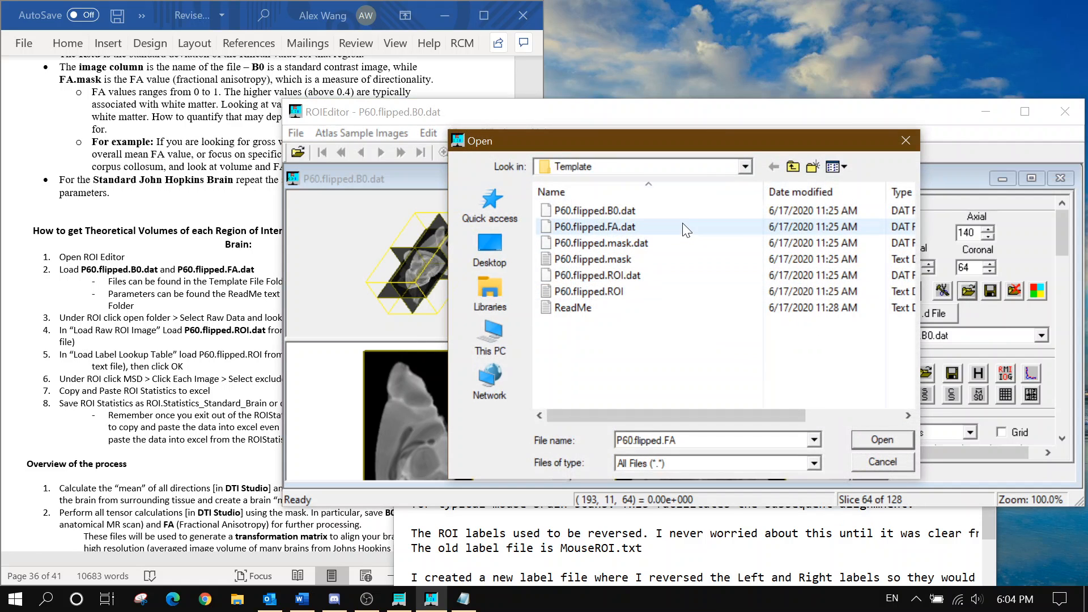
click(889, 443)
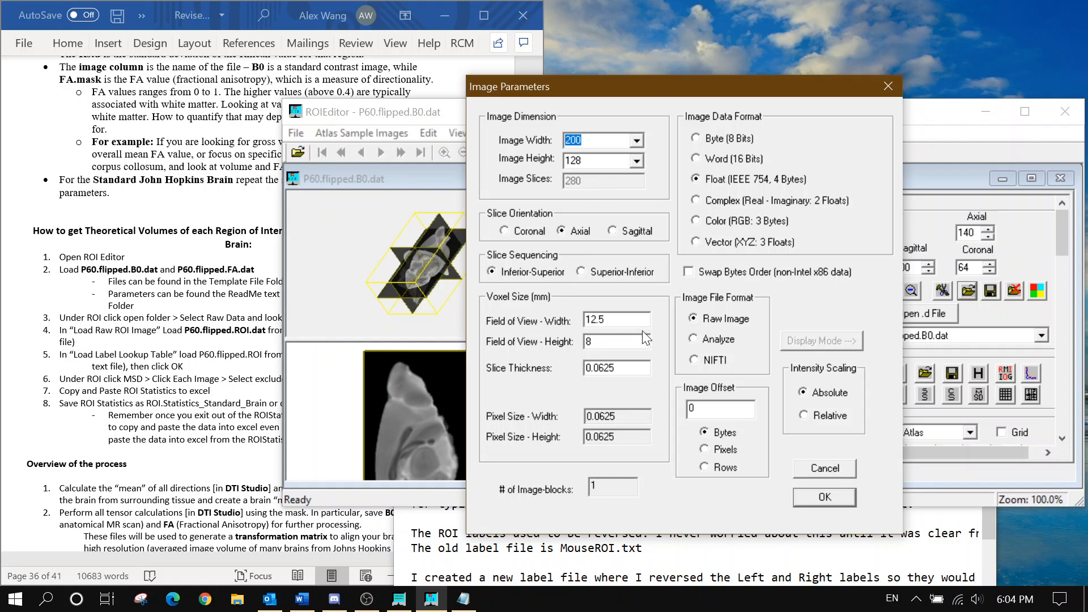
click(824, 497)
scroll(941, 334, up, 1)
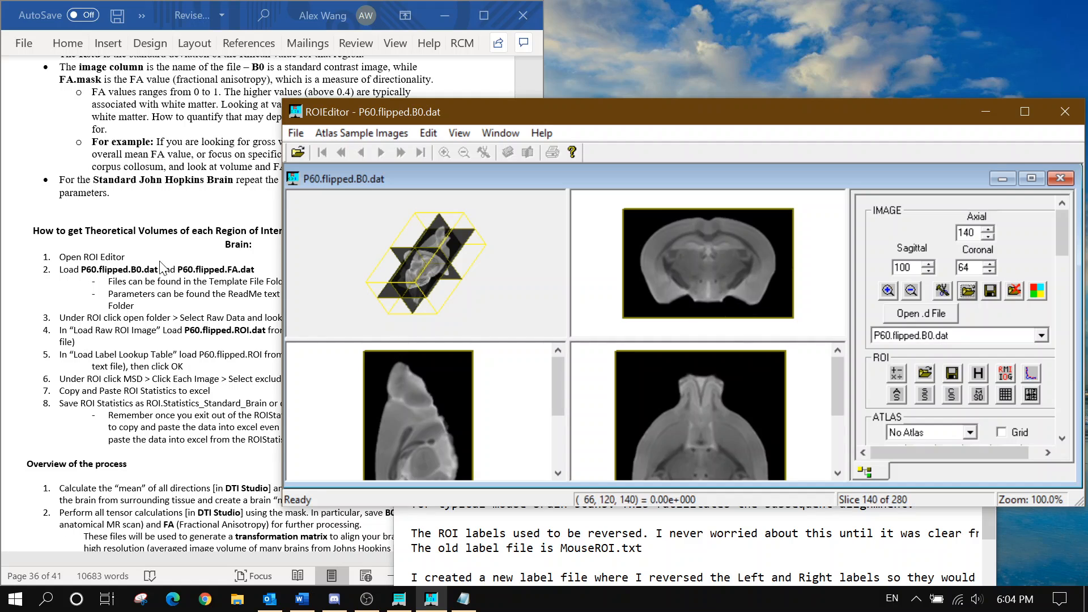
click(129, 269)
scroll(129, 270, down, 1)
scroll(129, 270, down, 1)
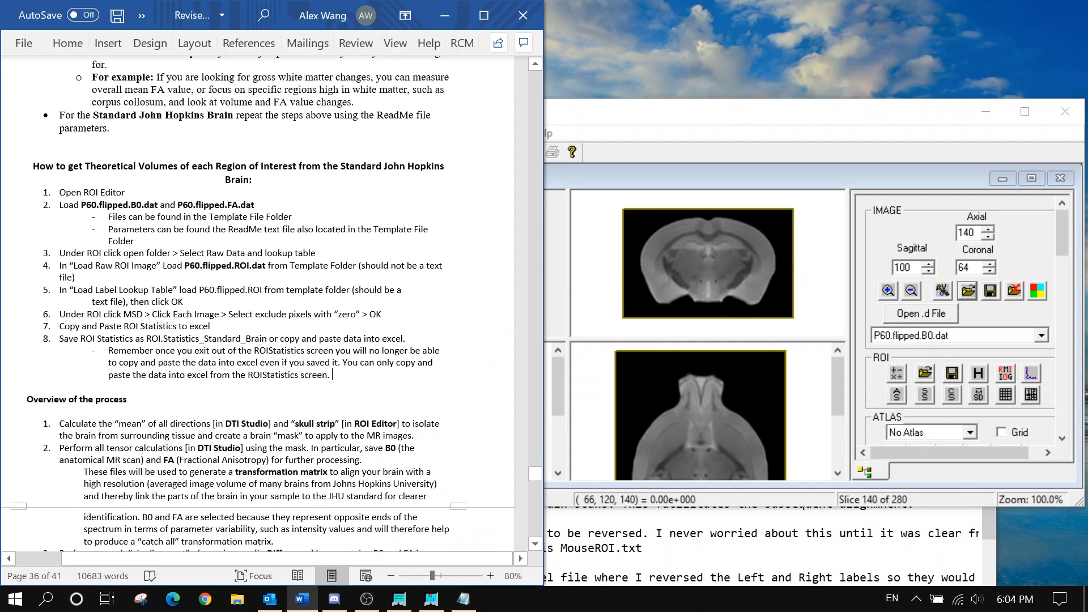
scroll(1044, 308, down, 1)
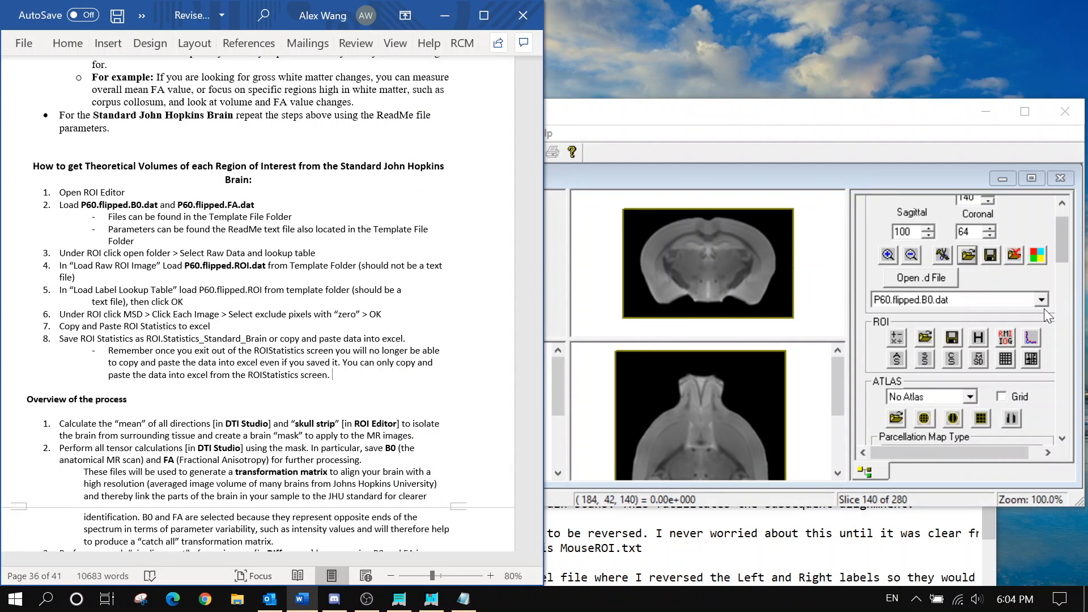
Load P60.flipped.ROI.dat as raw ROI data with P60.flipped.ROI as its label lookup table
click(925, 337)
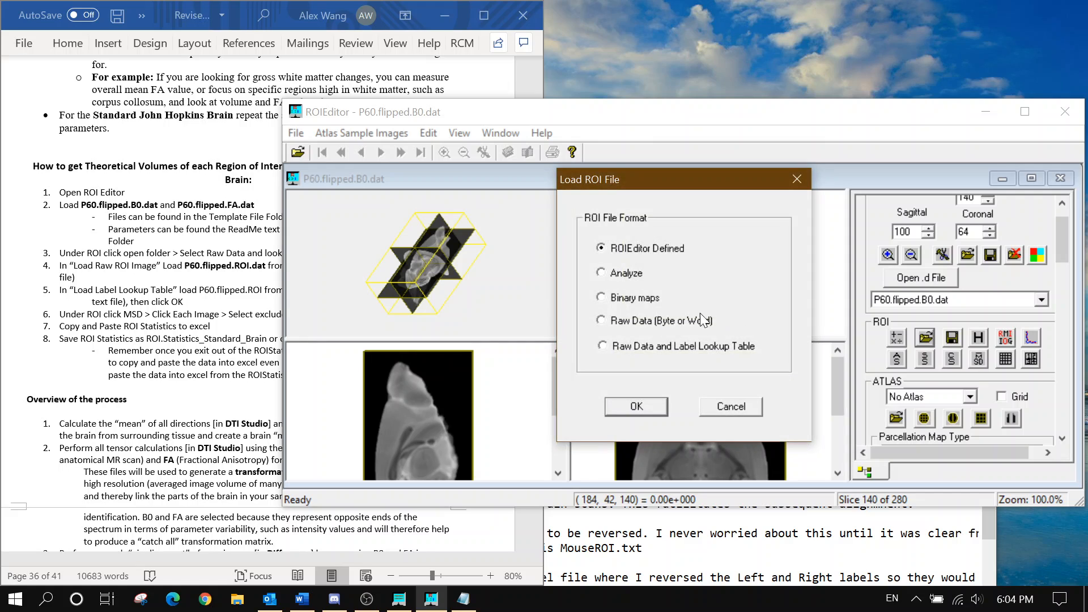
click(644, 402)
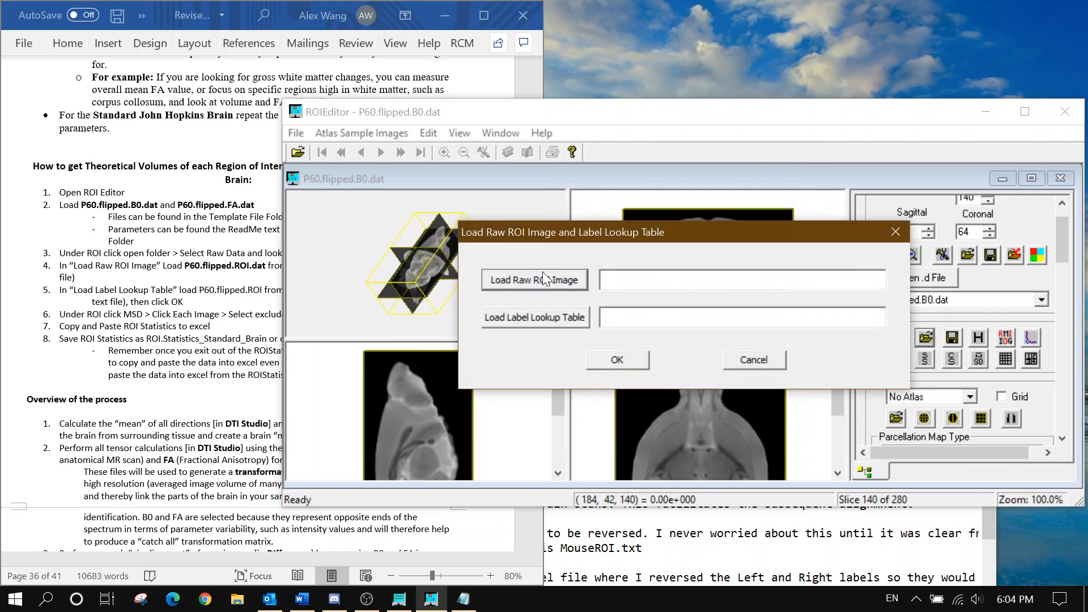
click(541, 274)
click(199, 279)
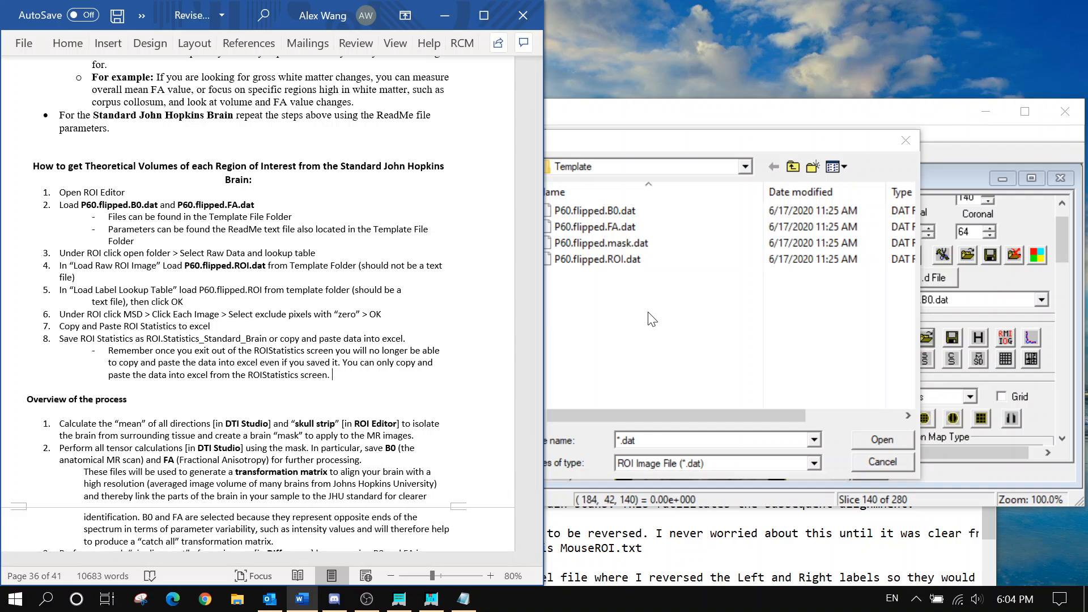
click(635, 261)
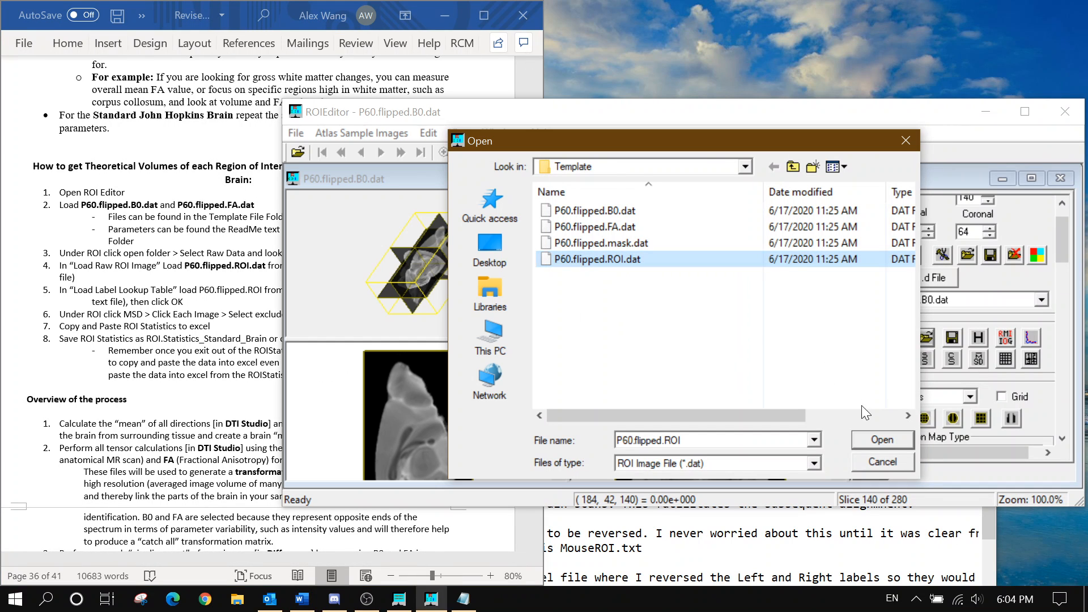
click(883, 440)
click(528, 319)
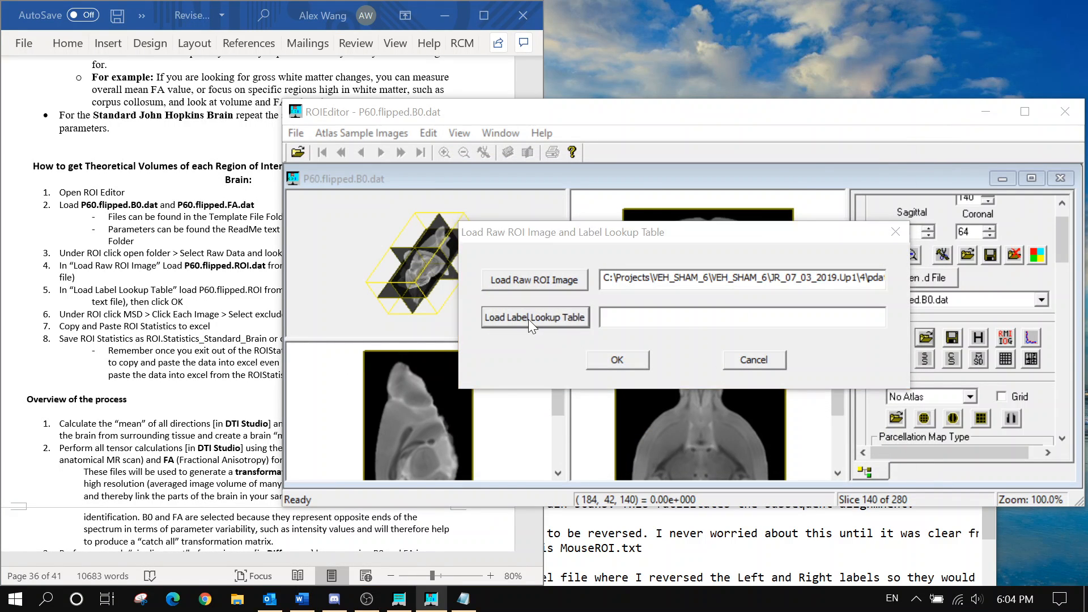
click(214, 323)
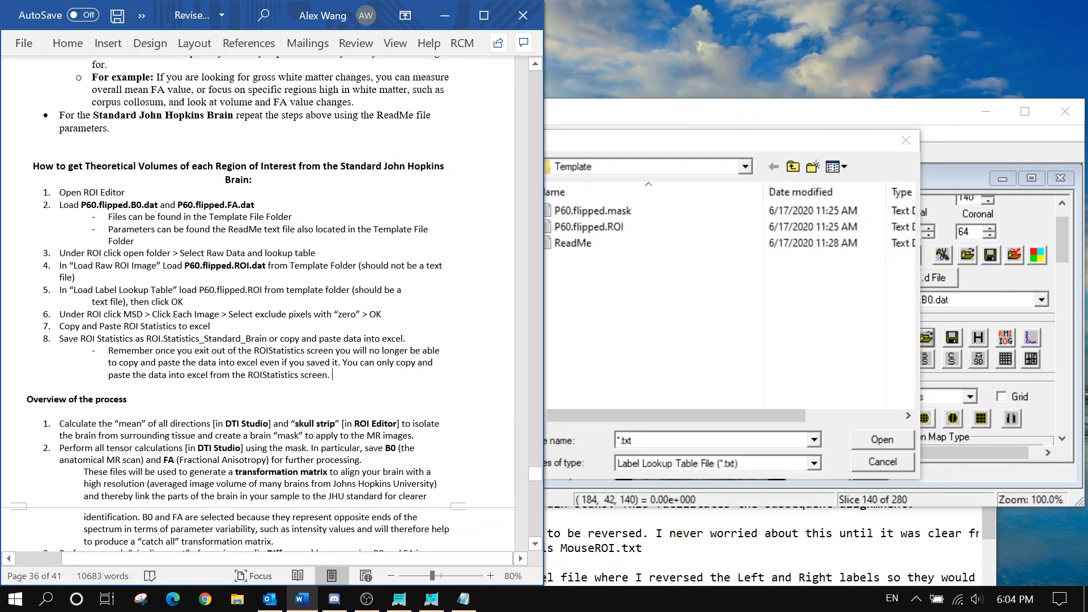
click(620, 226)
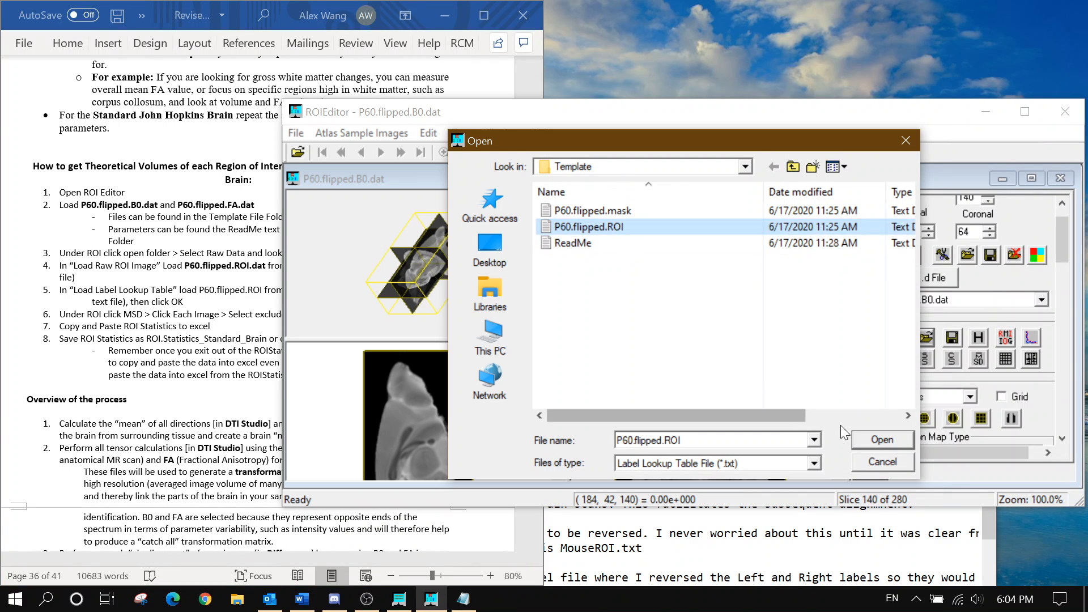
click(881, 440)
click(617, 360)
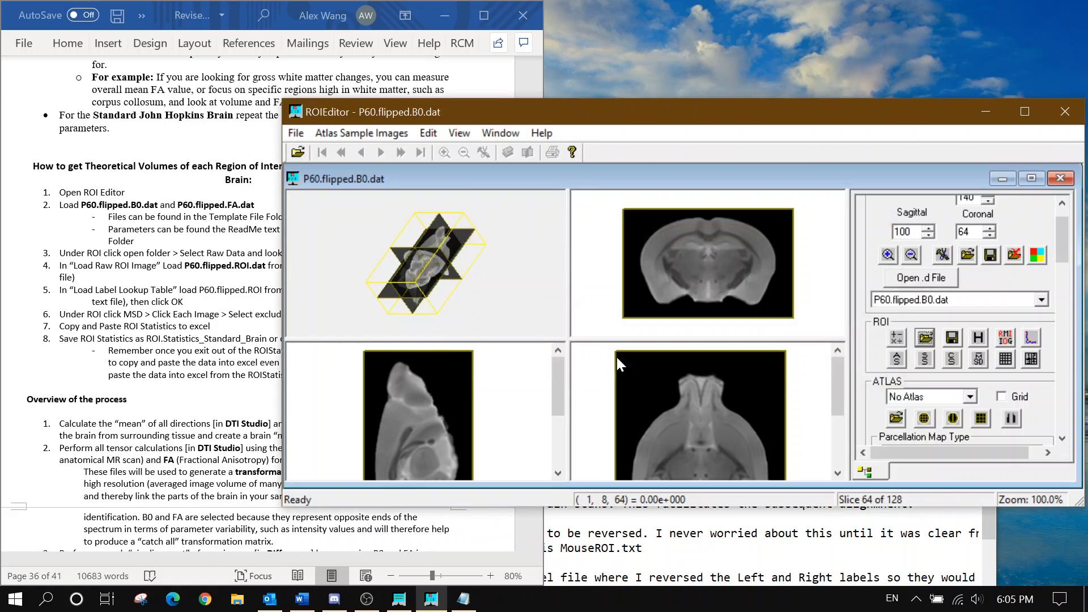
Select P60.flipped.FA.dat and set up per-image statistics excluding zero-valued pixels
scroll(948, 301, down, 1)
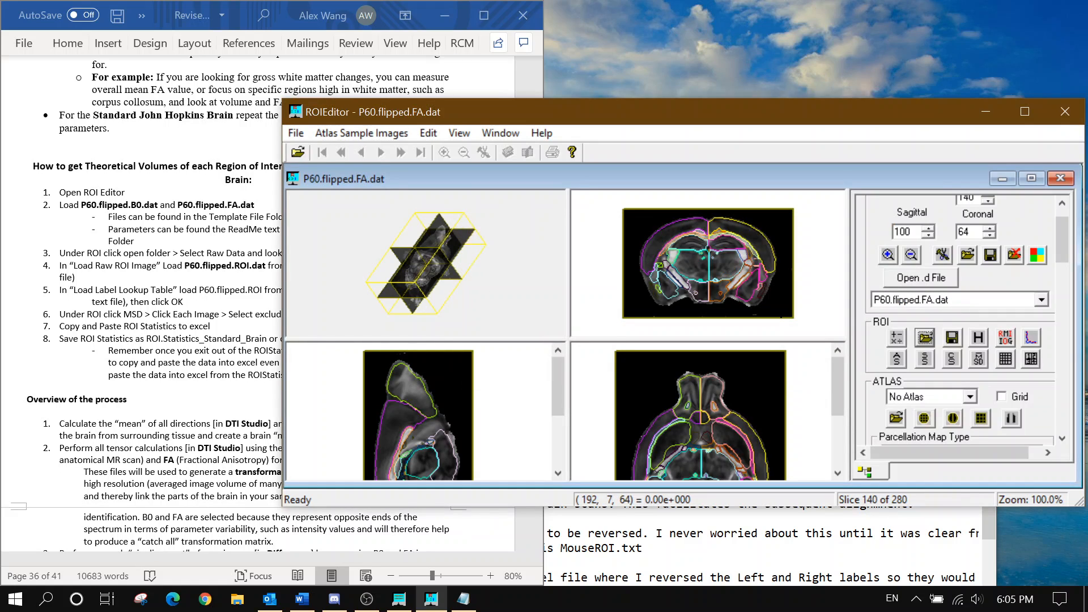
click(208, 302)
scroll(211, 309, down, 1)
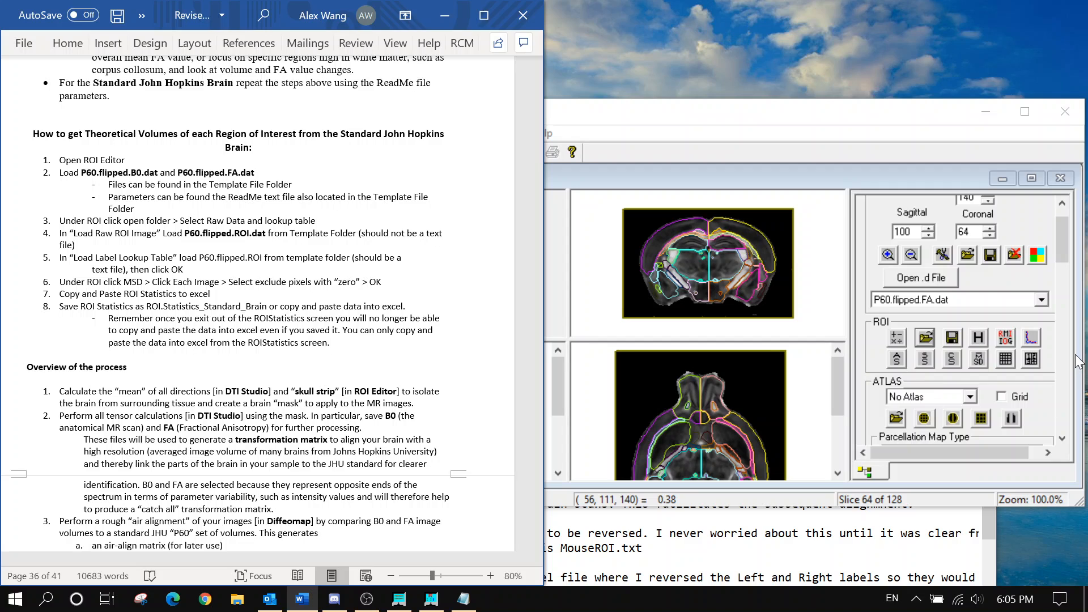
click(980, 359)
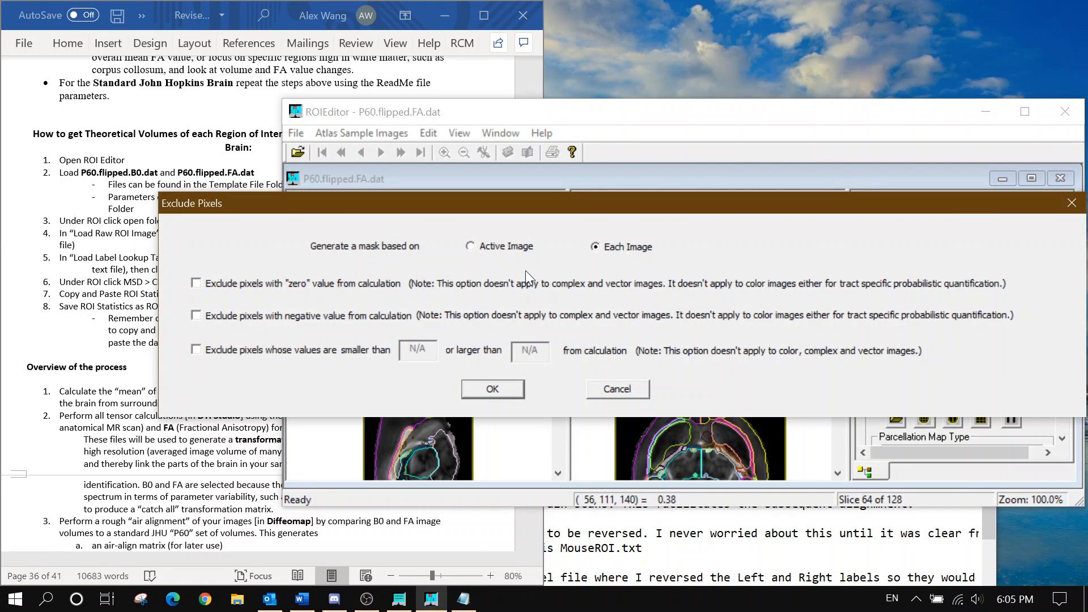
click(364, 281)
click(88, 296)
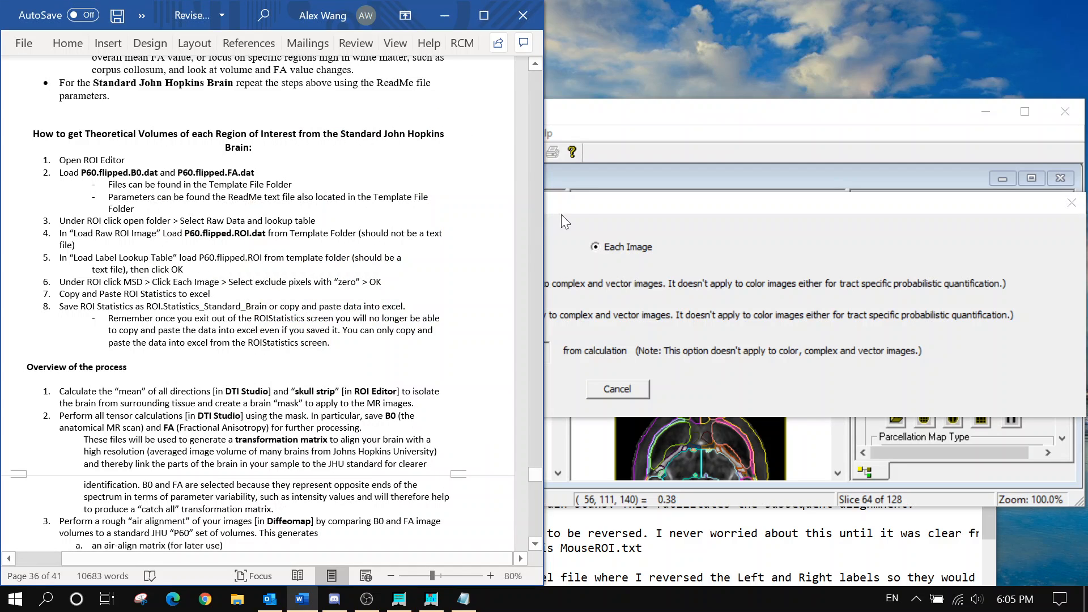
click(604, 212)
Compute the ROI statistics, save them as ROIStatistics in Template, and close the statistics window
click(504, 390)
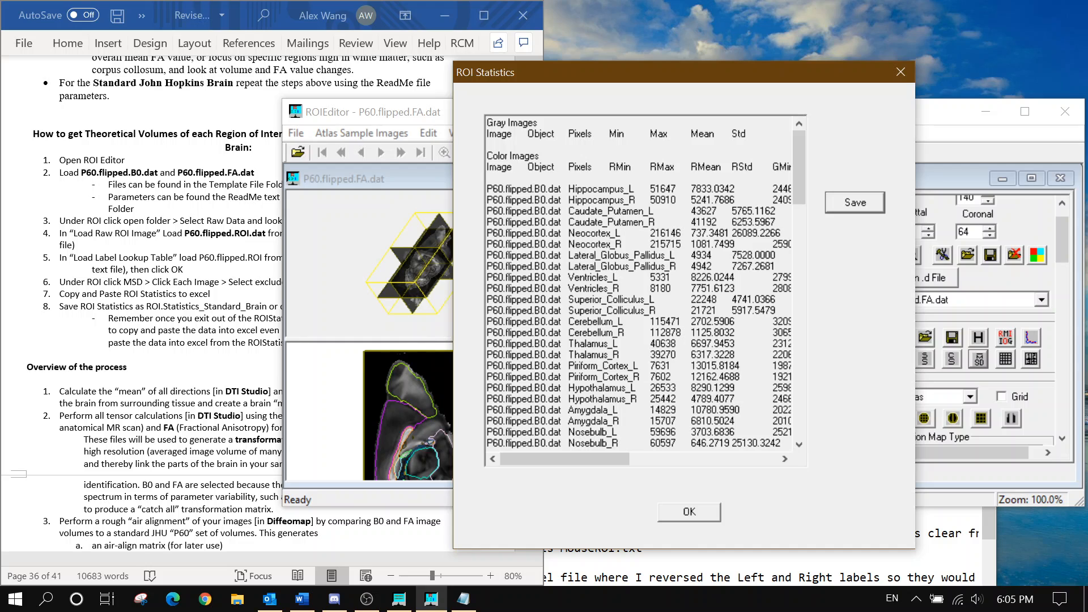
click(851, 204)
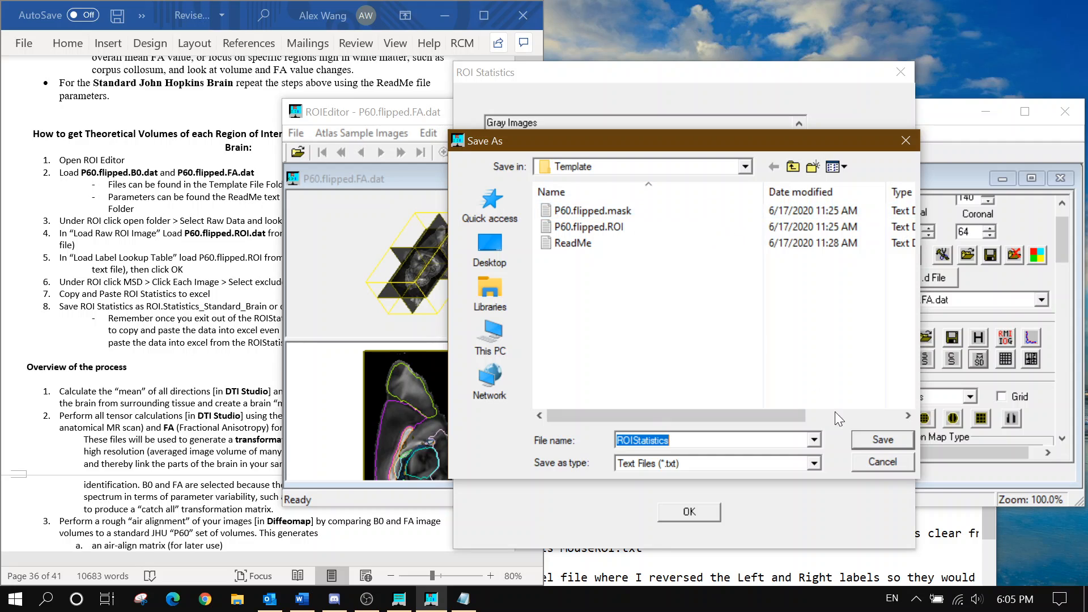
click(875, 444)
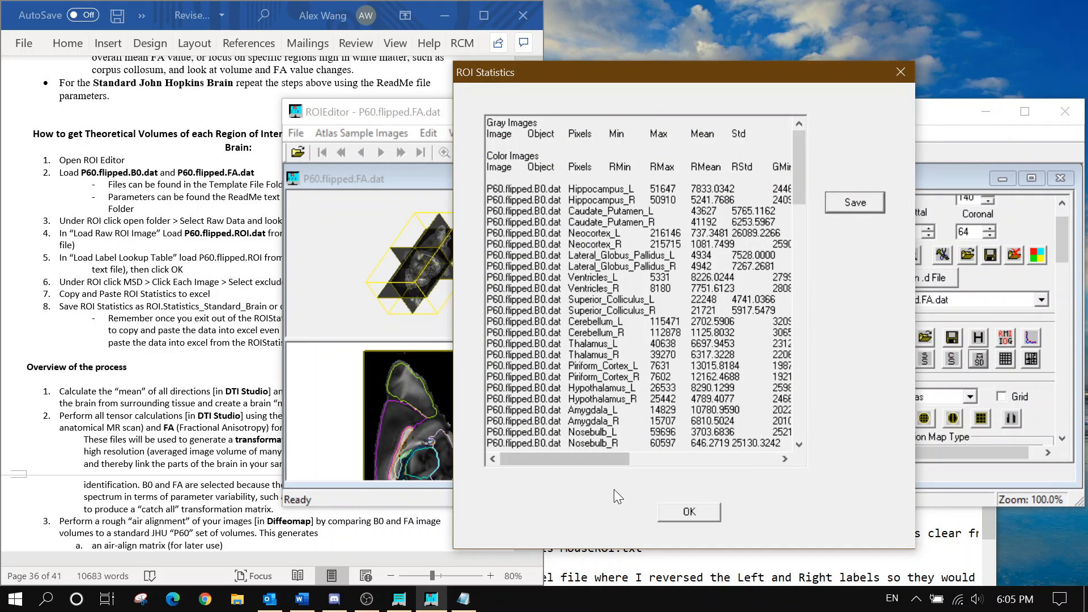
click(203, 374)
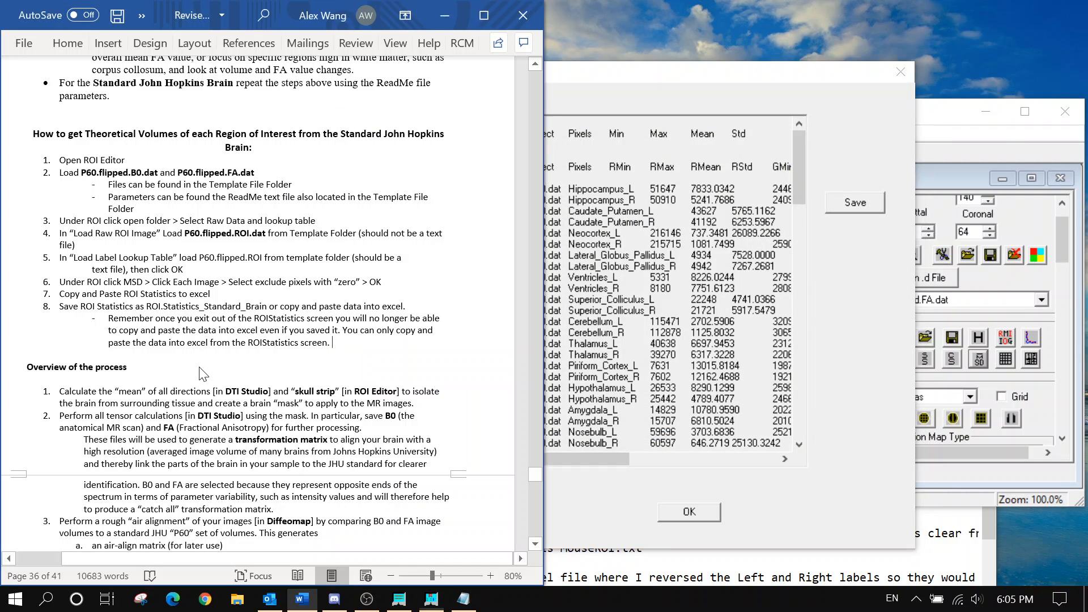
click(690, 517)
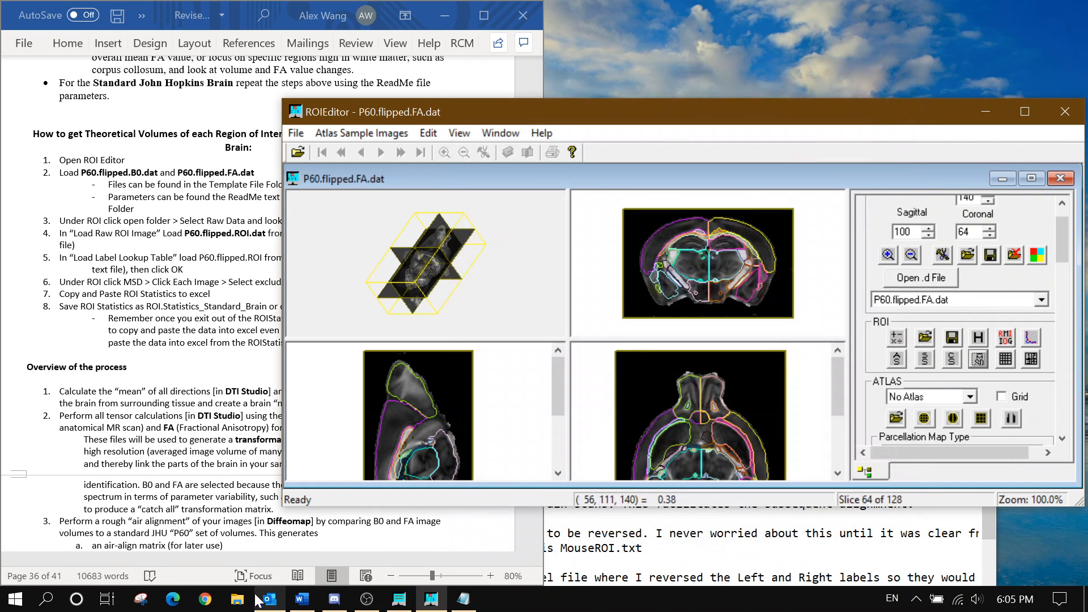
Create a new Excel worksheet in the Template folder named ROIStatistics_Standard_Brain
click(238, 599)
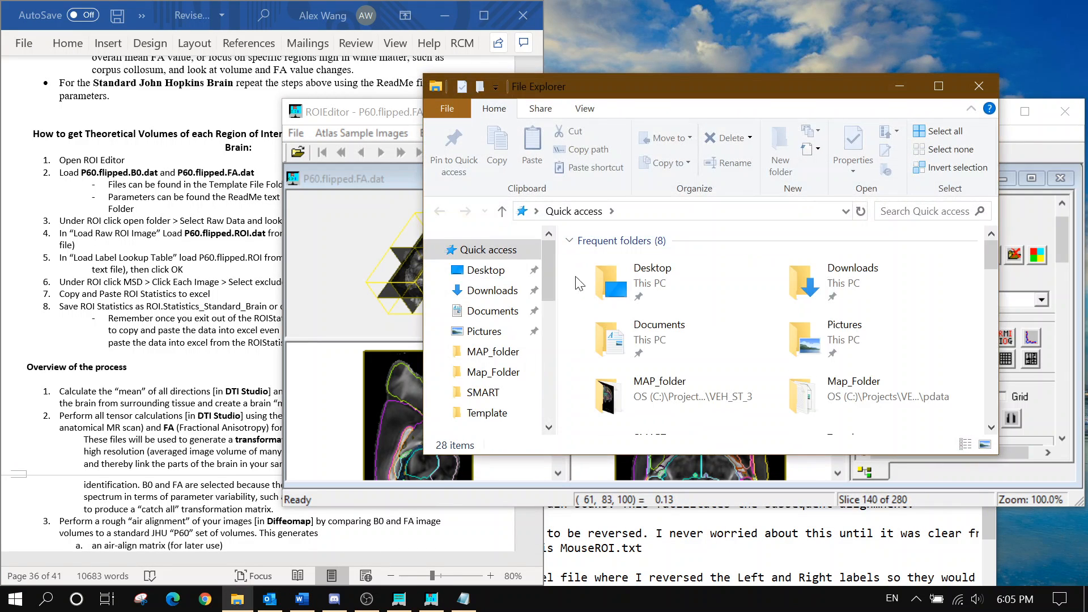
click(486, 412)
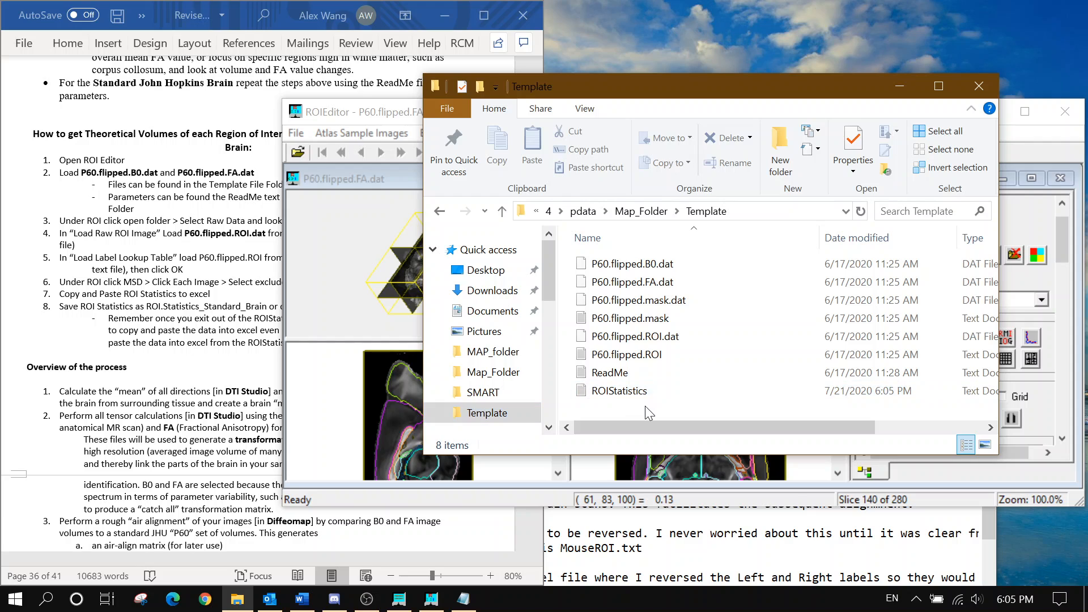
right_click(645, 406)
mouse_move(802, 370)
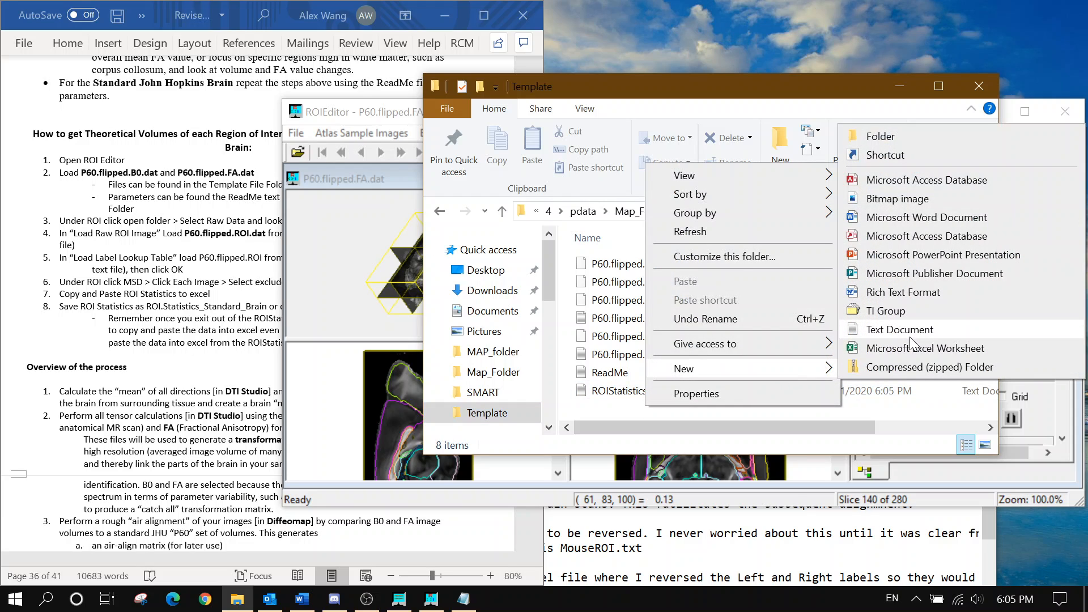
click(913, 348)
text(ROIST)
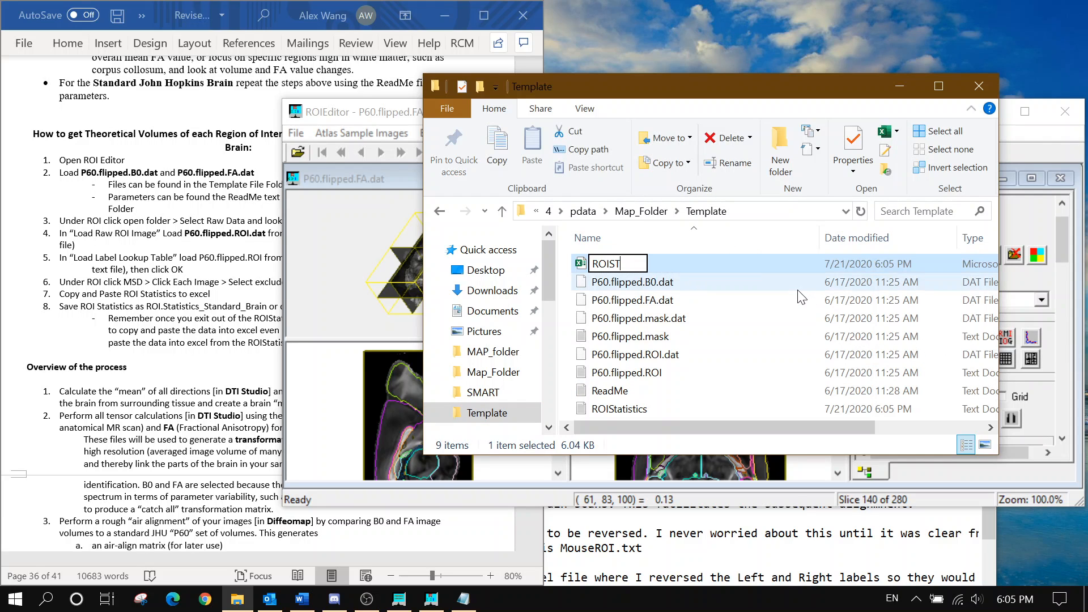
text(asi)
text(stics)
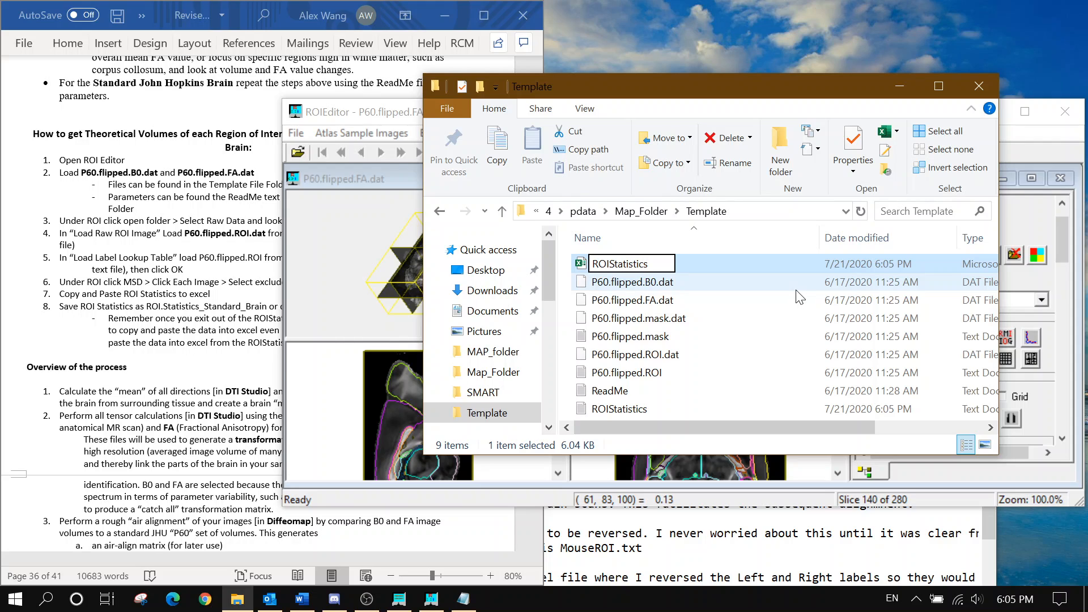
text(_Stand)
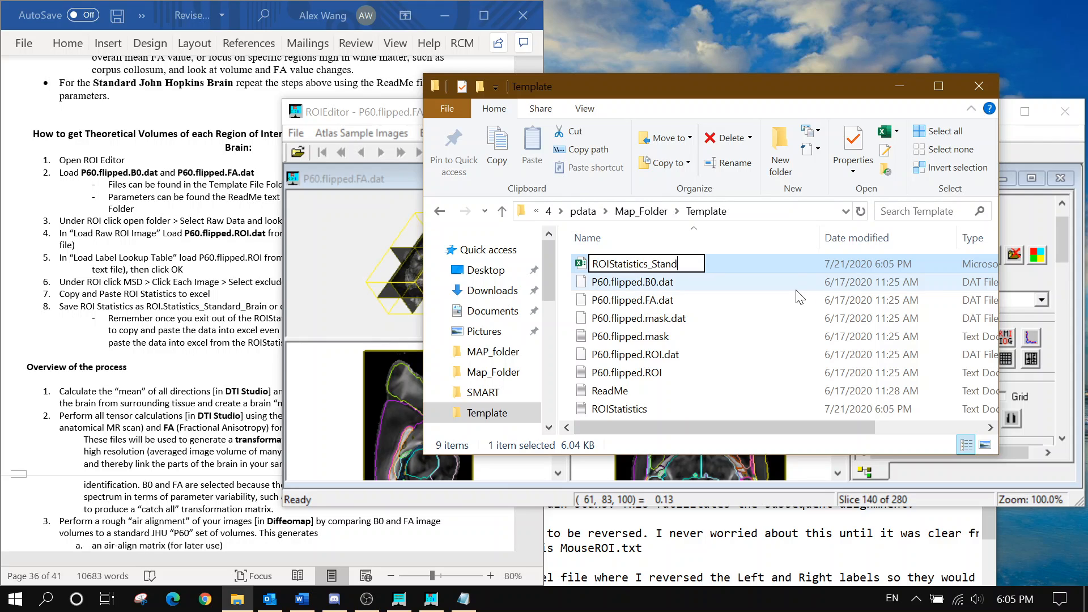
text(ard_Brain)
key(Return)
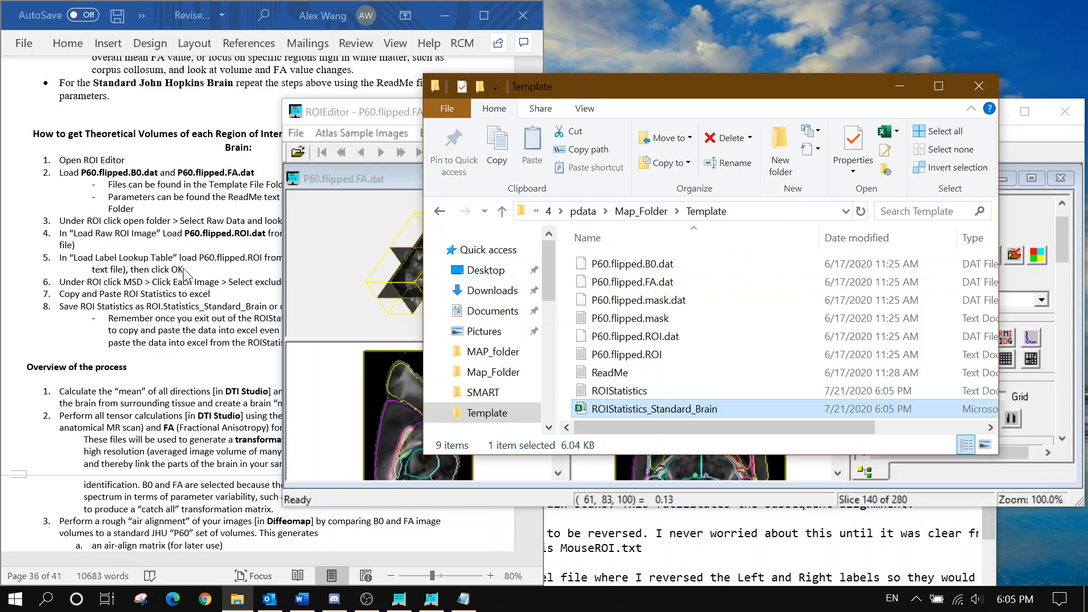
Copy all the text from the ROIStatistics file and open the new workbook
click(182, 267)
double_click(750, 391)
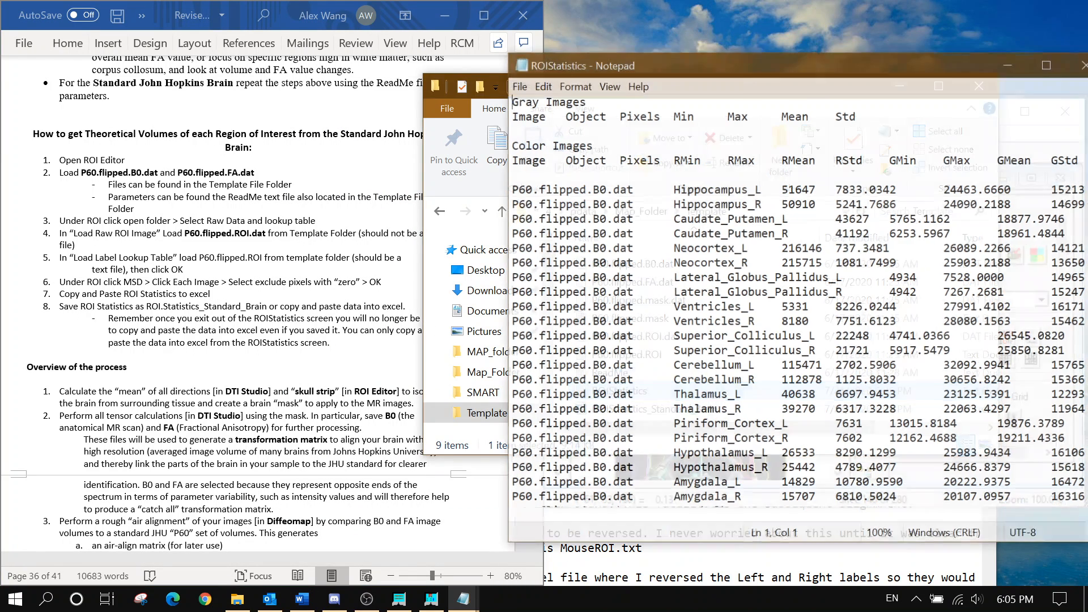
key(ctrl+a)
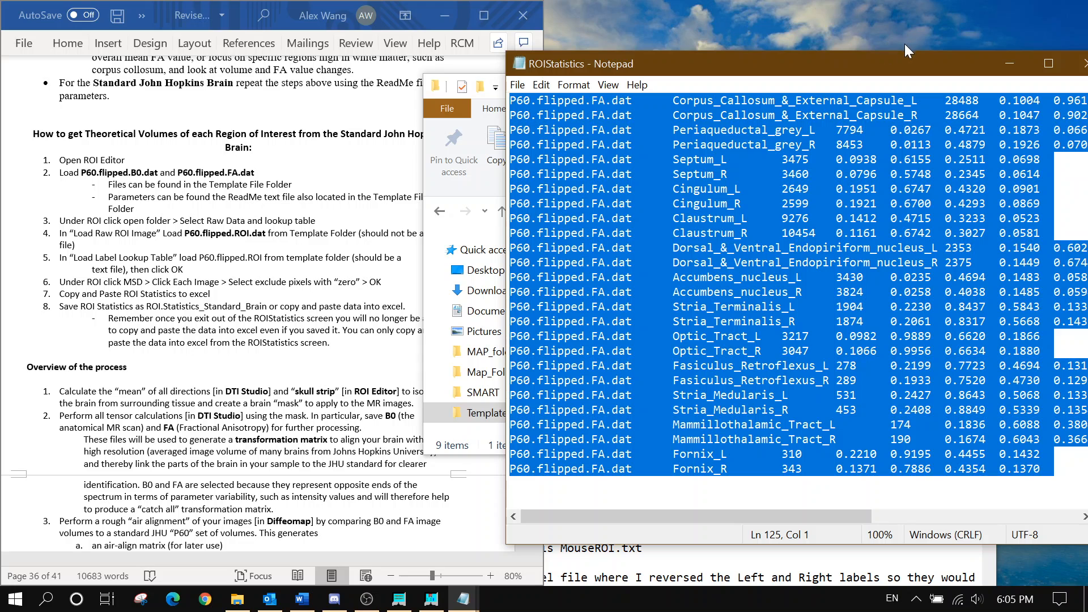
click(1082, 63)
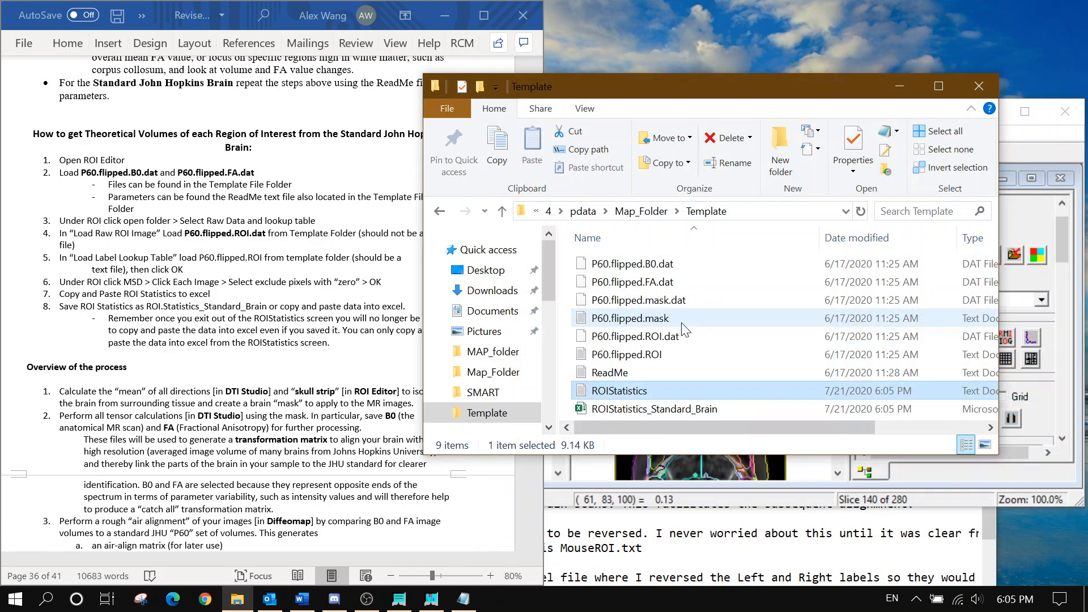
double_click(637, 414)
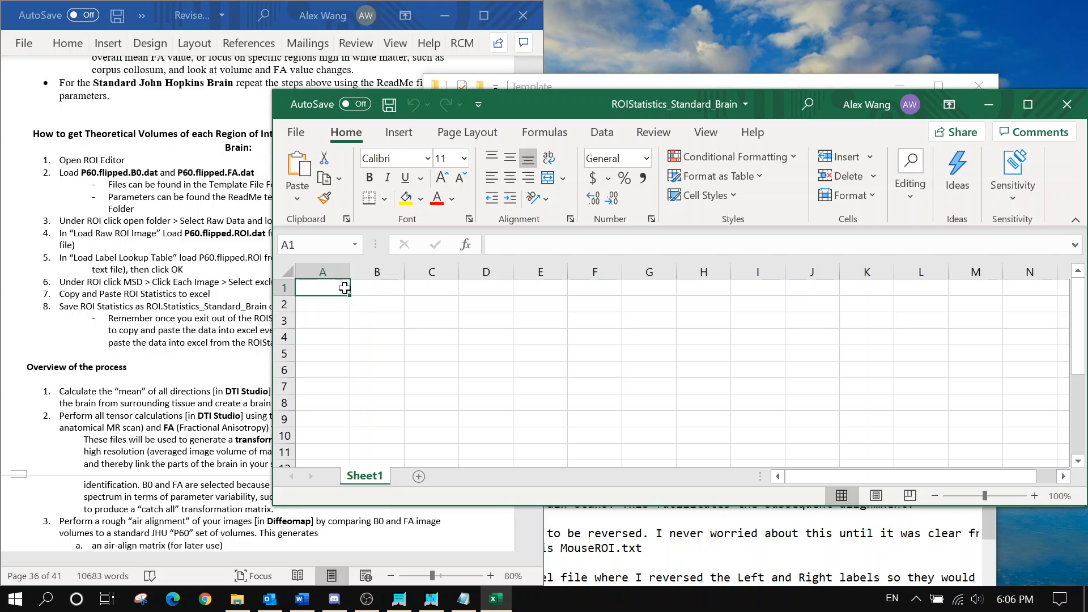
Paste the ROI statistics starting at A1 and save the workbook
key(ctrl+v)
click(610, 335)
key(ctrl+s)
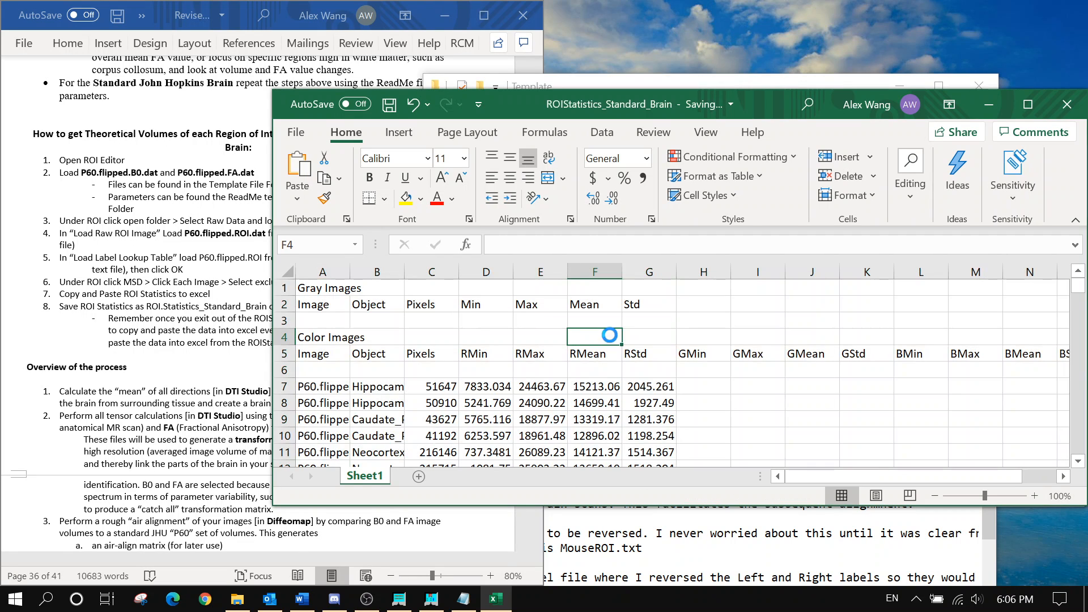
click(221, 294)
scroll(221, 295, down, 1)
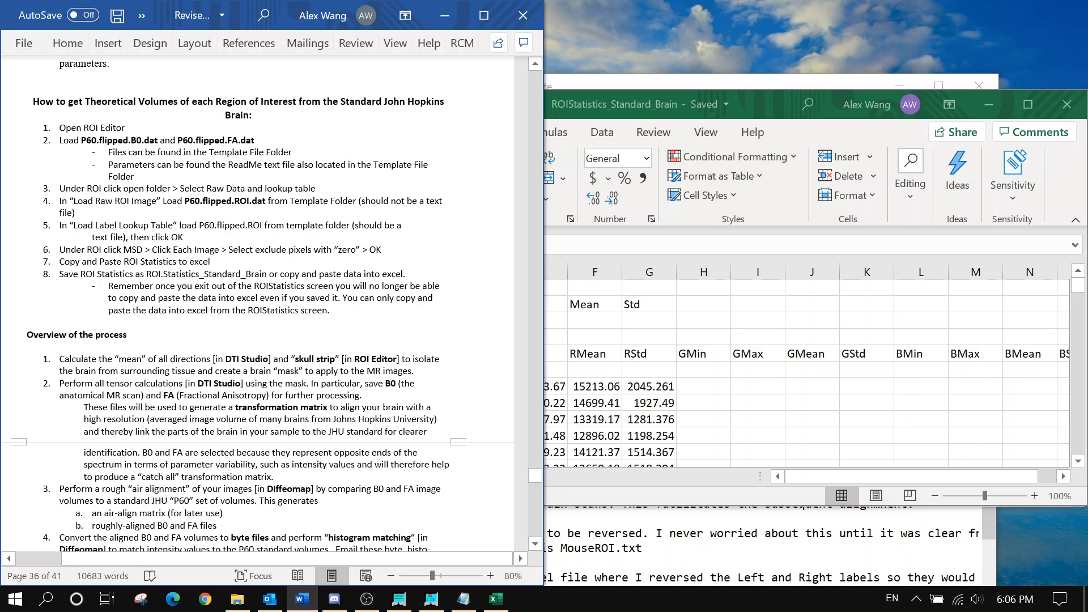
scroll(272, 306, down, 1)
Widen column A to show the full image names, then close the workbook
click(828, 308)
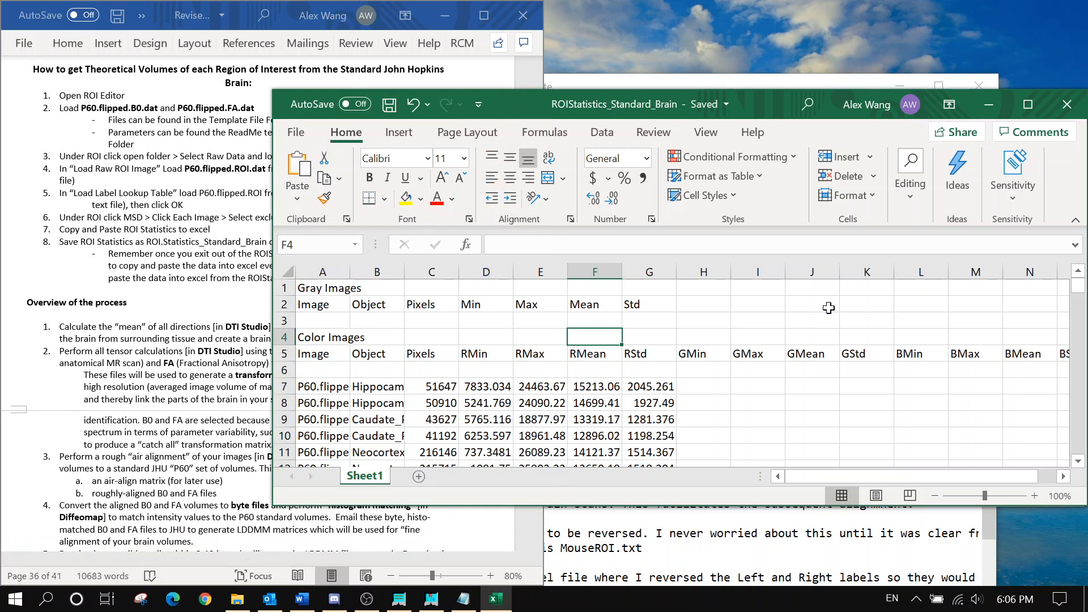
scroll(828, 308, down, 1)
drag(352, 275, 637, 273)
scroll(463, 356, down, 13)
scroll(678, 330, down, 12)
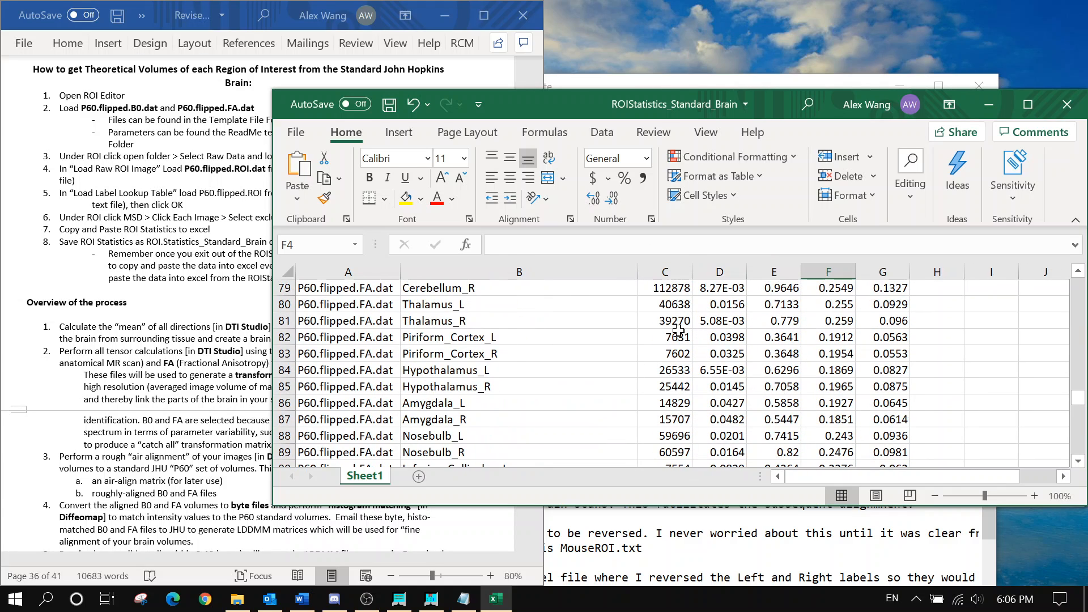
scroll(678, 330, up, 20)
scroll(678, 330, down, 7)
scroll(678, 330, up, 7)
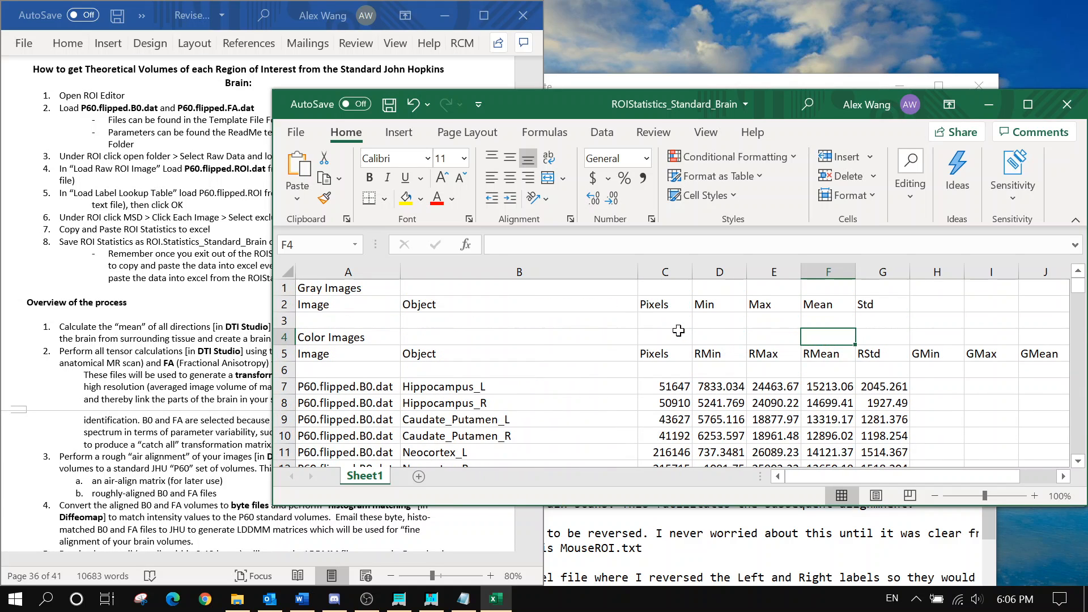
click(1076, 103)
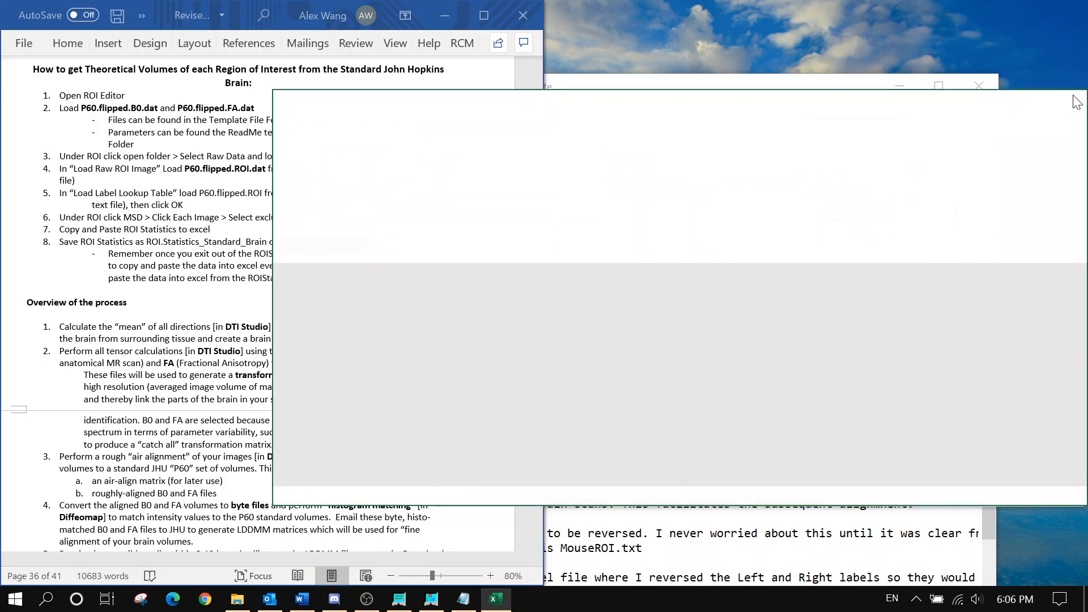
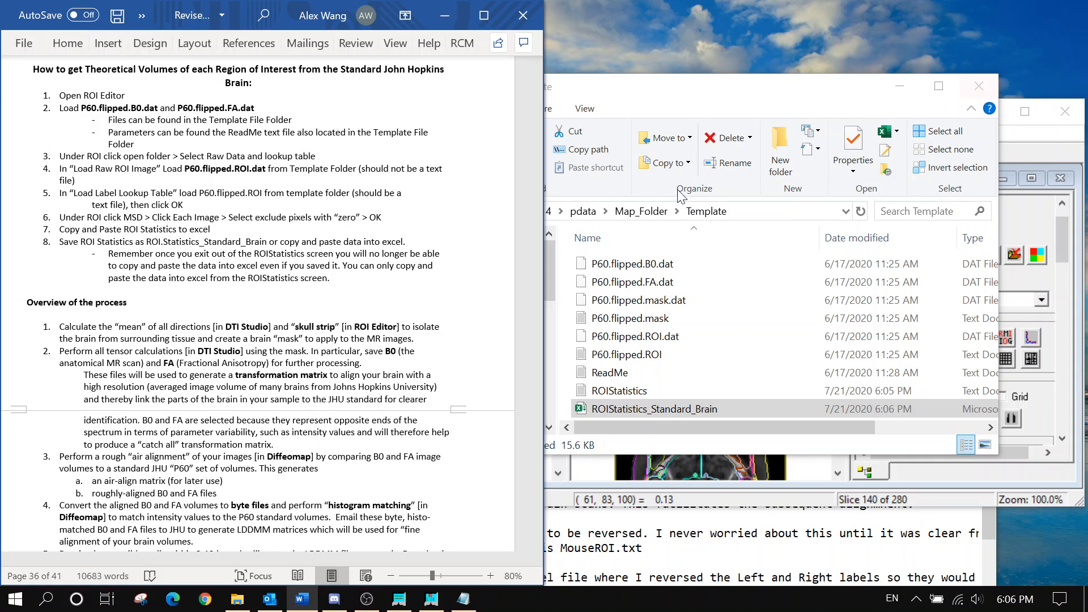
Close the leftover Map_Folder File Explorer window
click(637, 211)
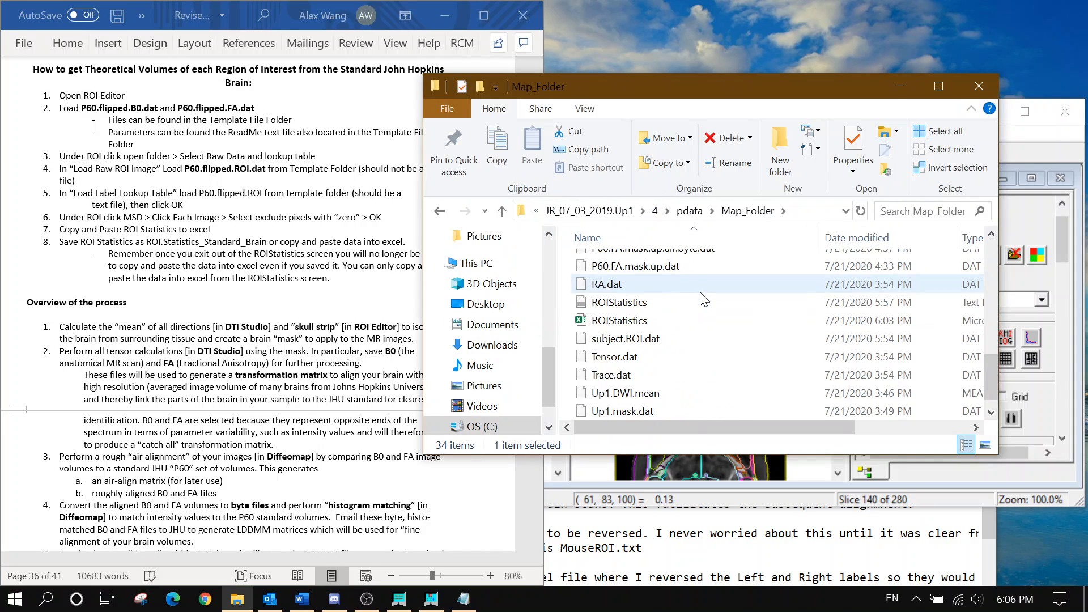
scroll(700, 292, up, 1)
click(978, 87)
Scroll the Word guide to the Color Map and Fiber Tracking Instructions paragraphs
scroll(340, 283, down, 1)
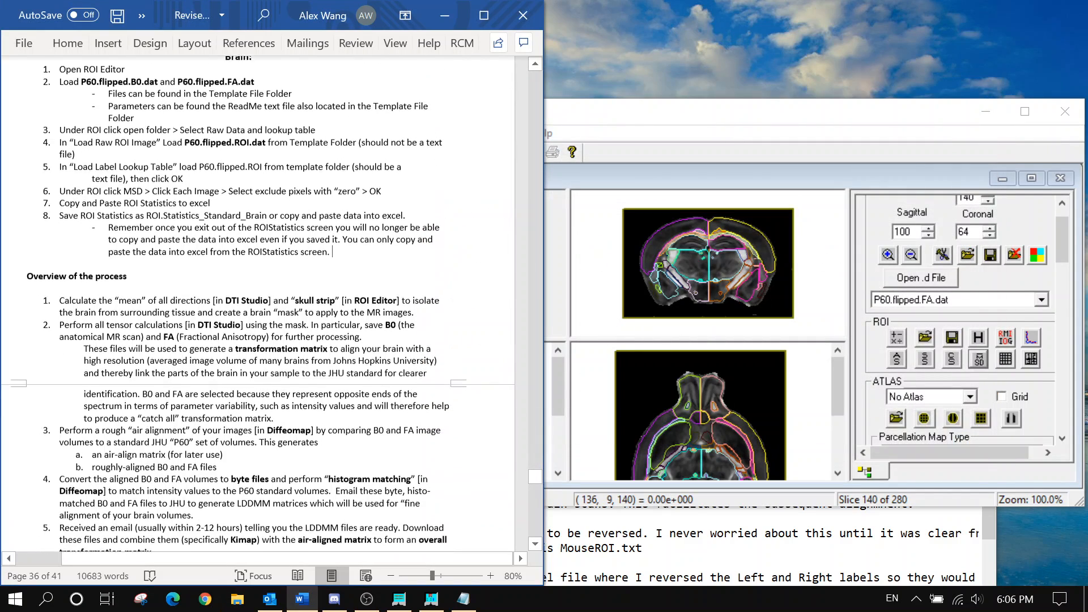
scroll(272, 305, down, 3)
scroll(257, 306, down, 15)
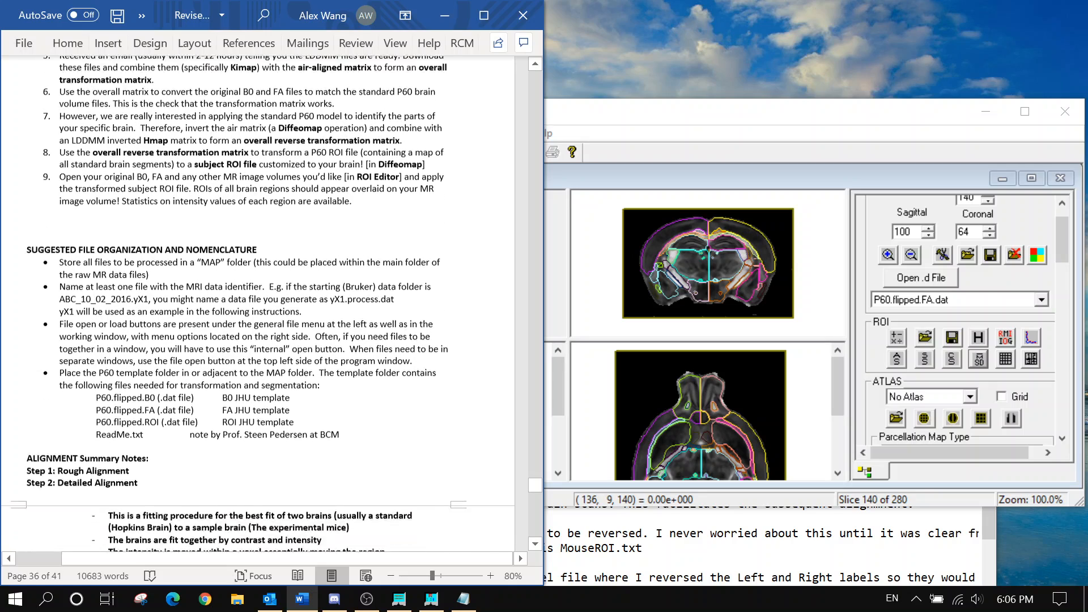
scroll(257, 306, down, 3)
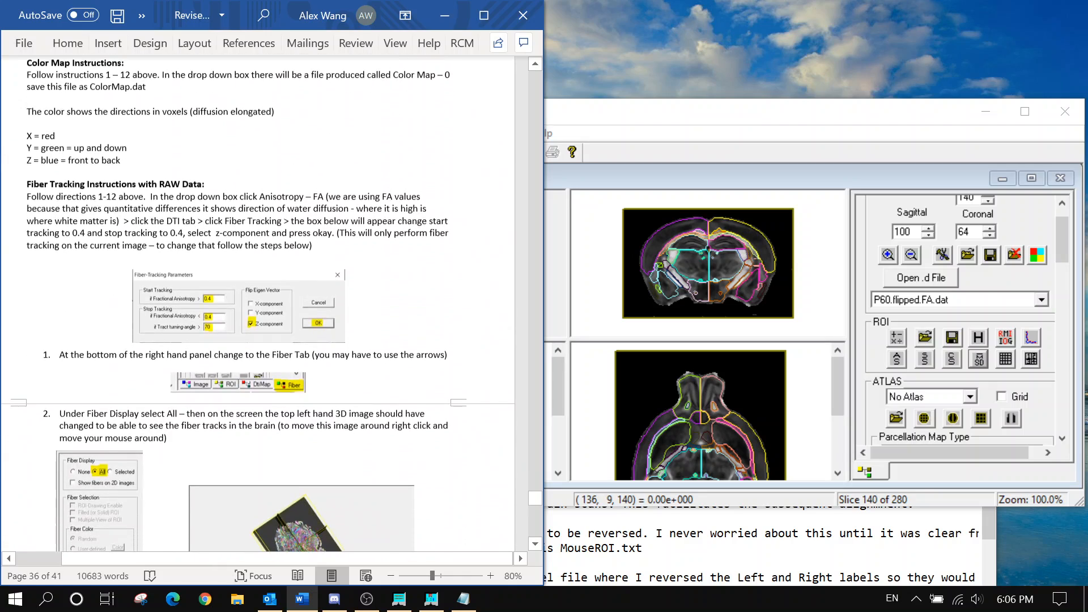
scroll(258, 306, up, 1)
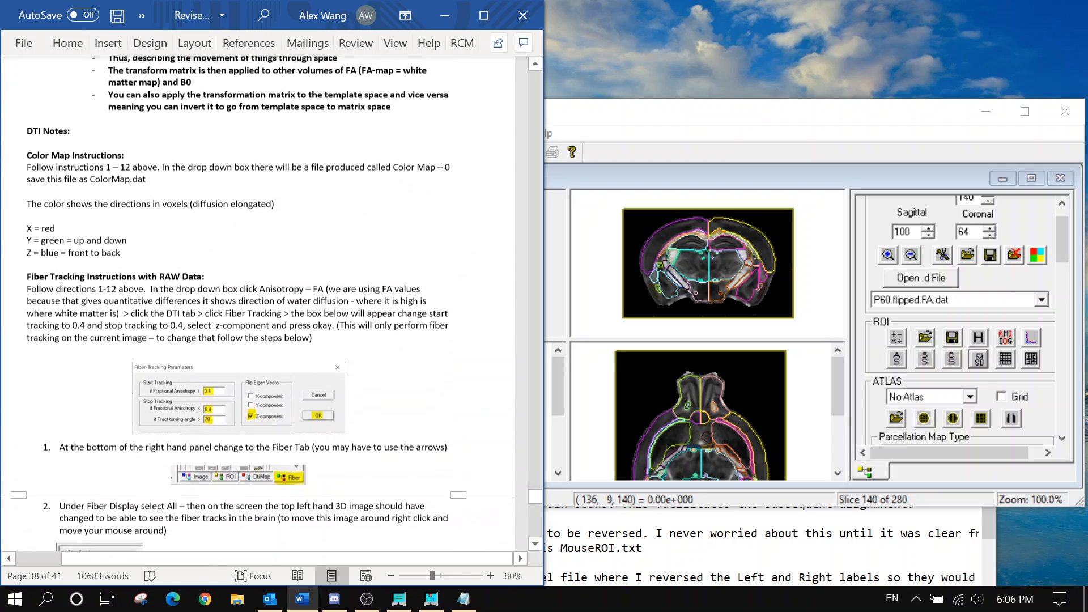
drag(27, 160, 136, 256)
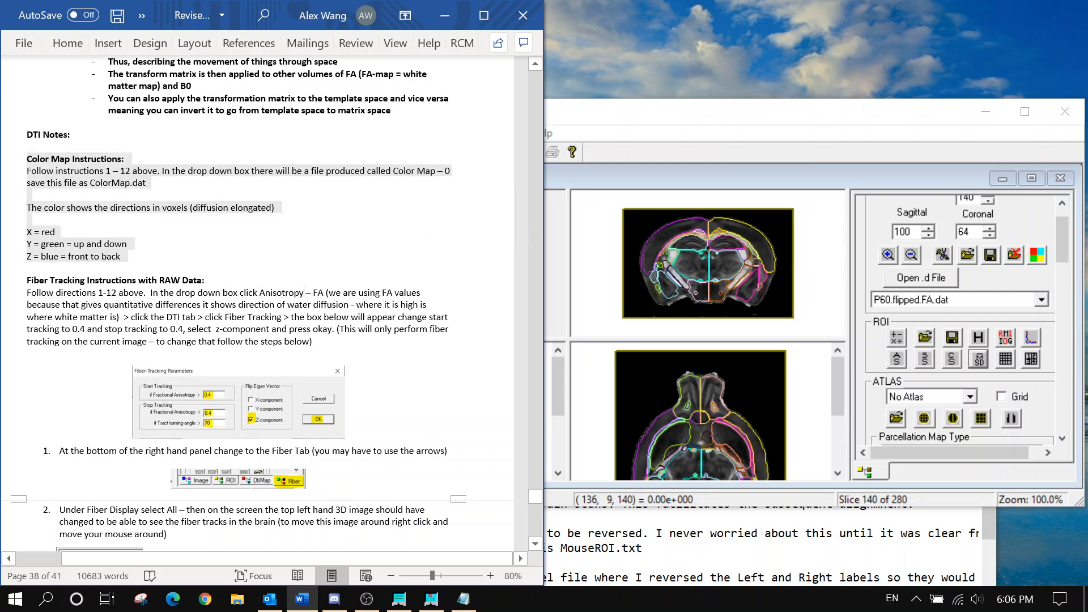
drag(27, 280, 286, 305)
click(313, 341)
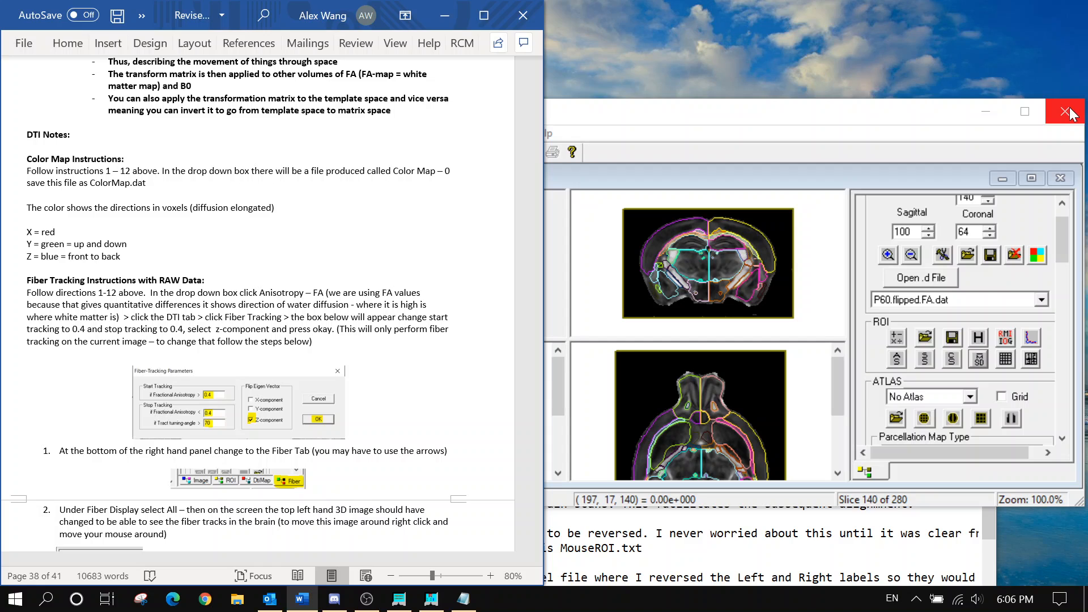
Read down through the fiber tracking setup to the 'Open DTI Studio' step
scroll(272, 306, down, 2)
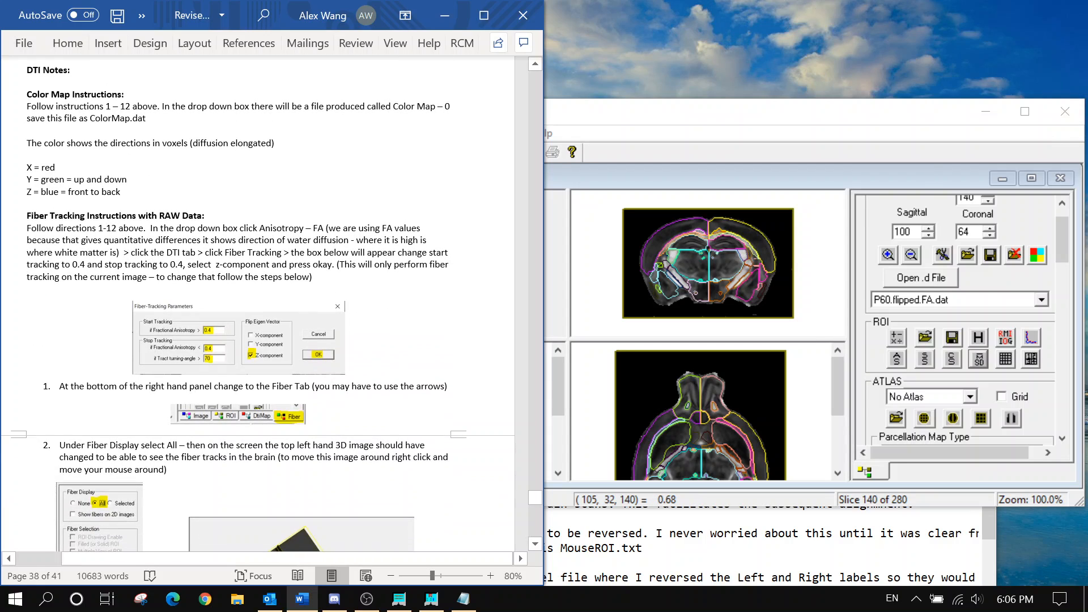
drag(128, 229, 55, 229)
click(231, 265)
scroll(272, 305, down, 4)
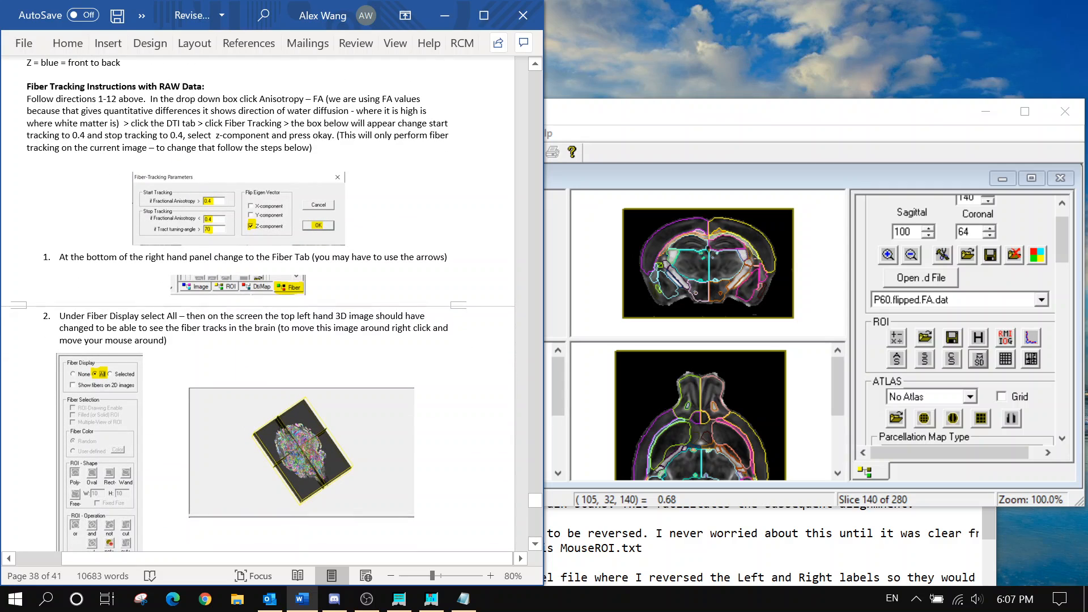
drag(150, 99, 335, 150)
click(338, 158)
scroll(338, 159, down, 2)
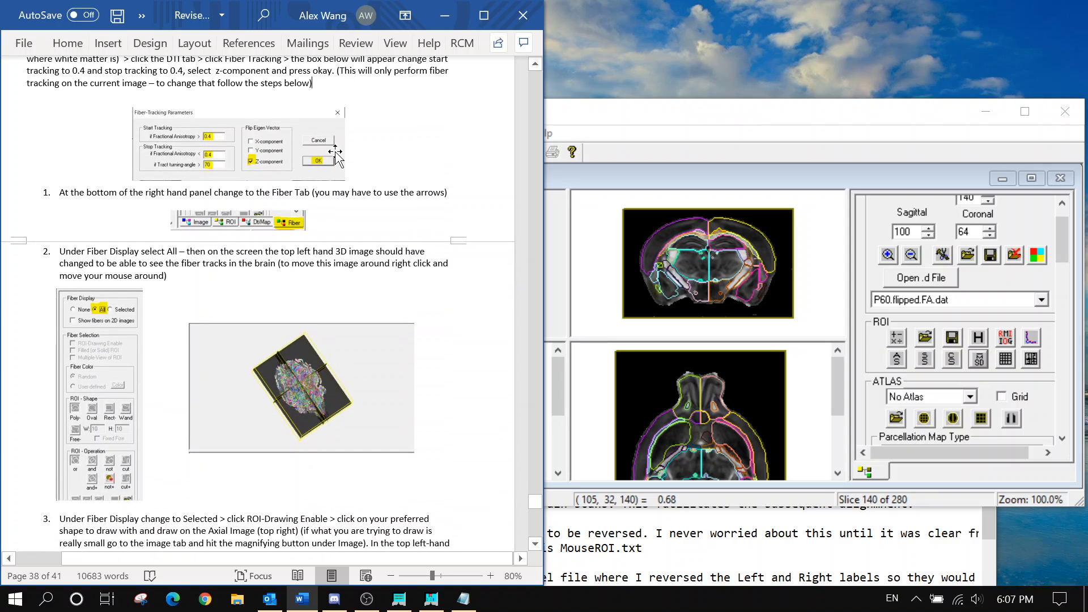
scroll(338, 159, up, 2)
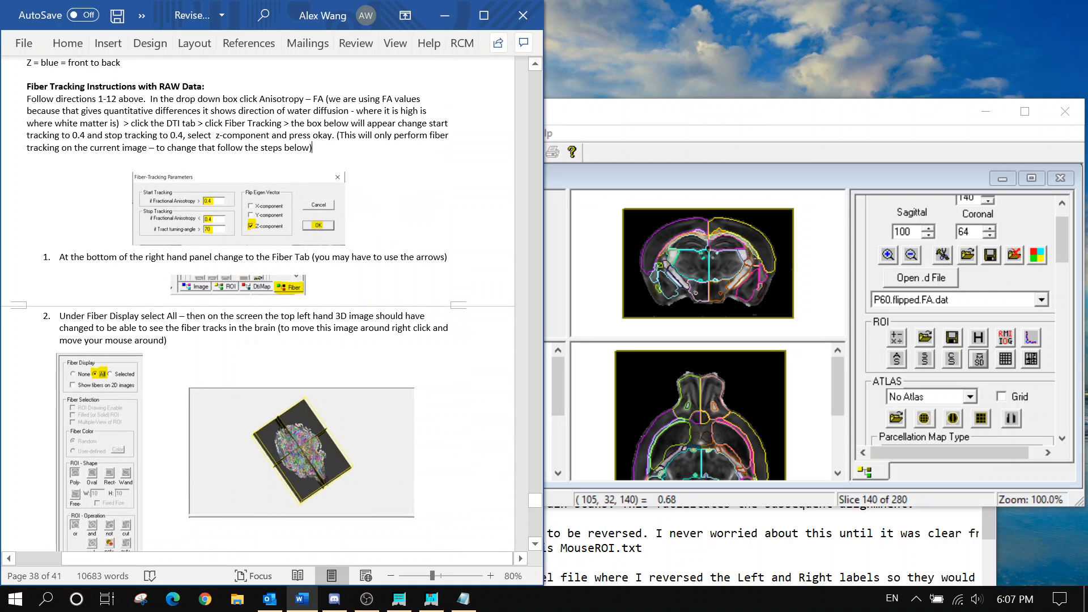
scroll(339, 159, down, 20)
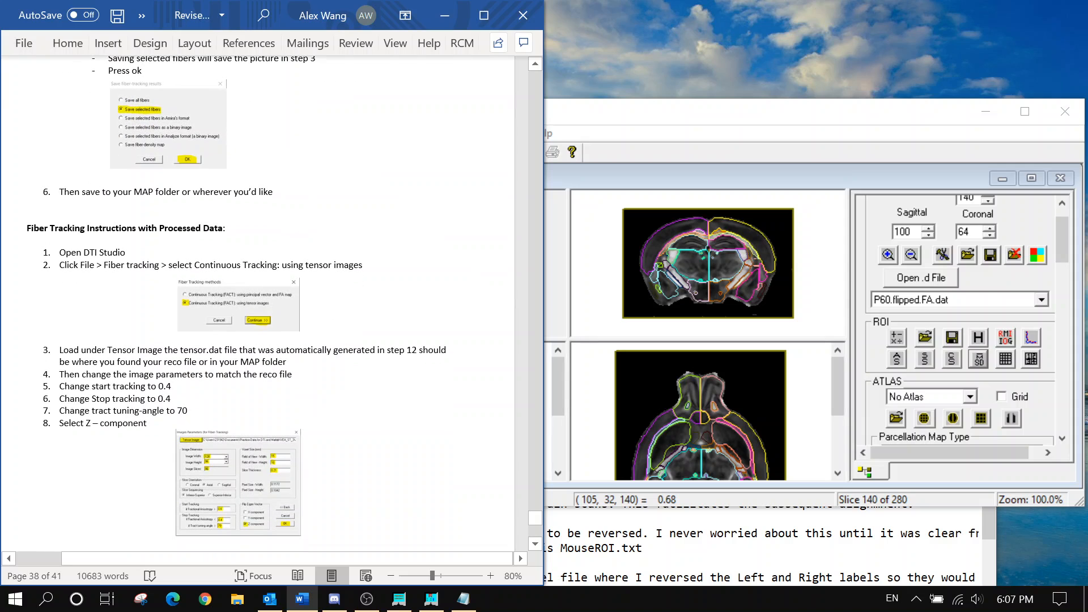
drag(124, 241, 127, 252)
click(419, 238)
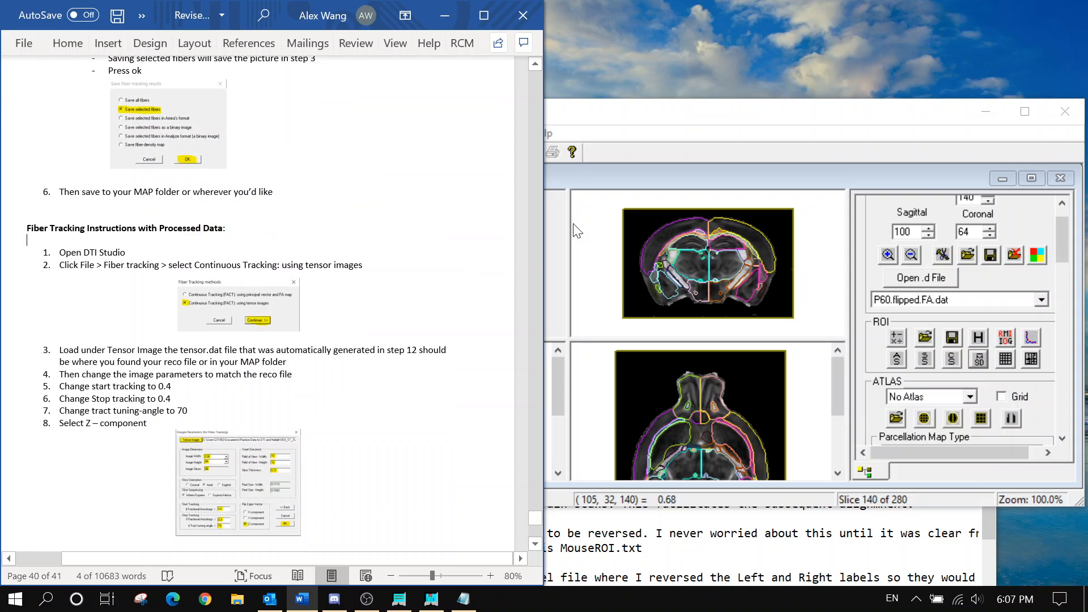
Close the ROI viewer, DiffeoMap and ReadMe windows
click(1065, 111)
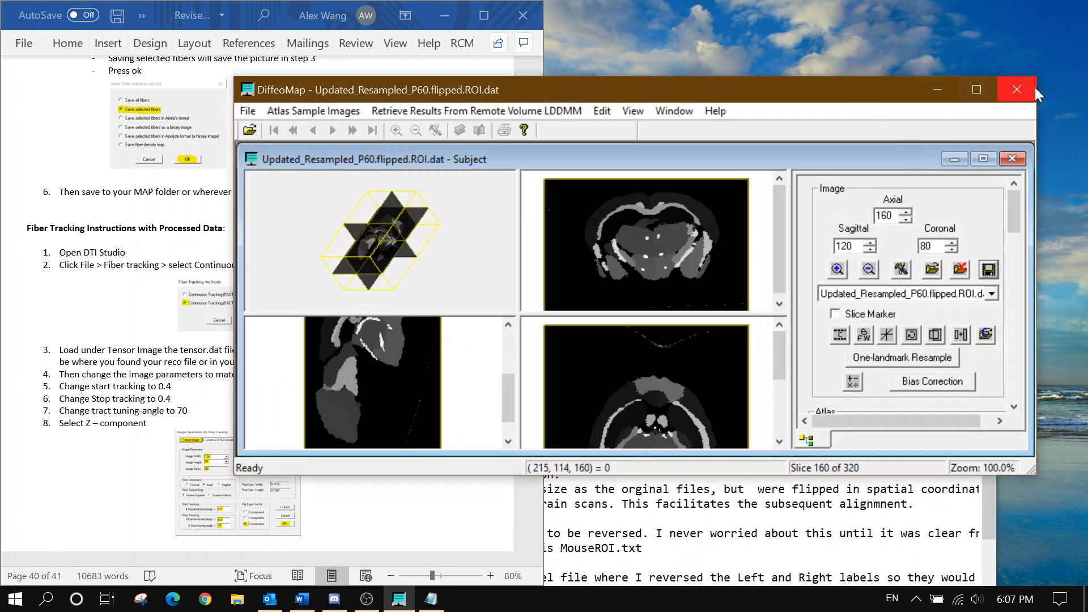
click(1034, 87)
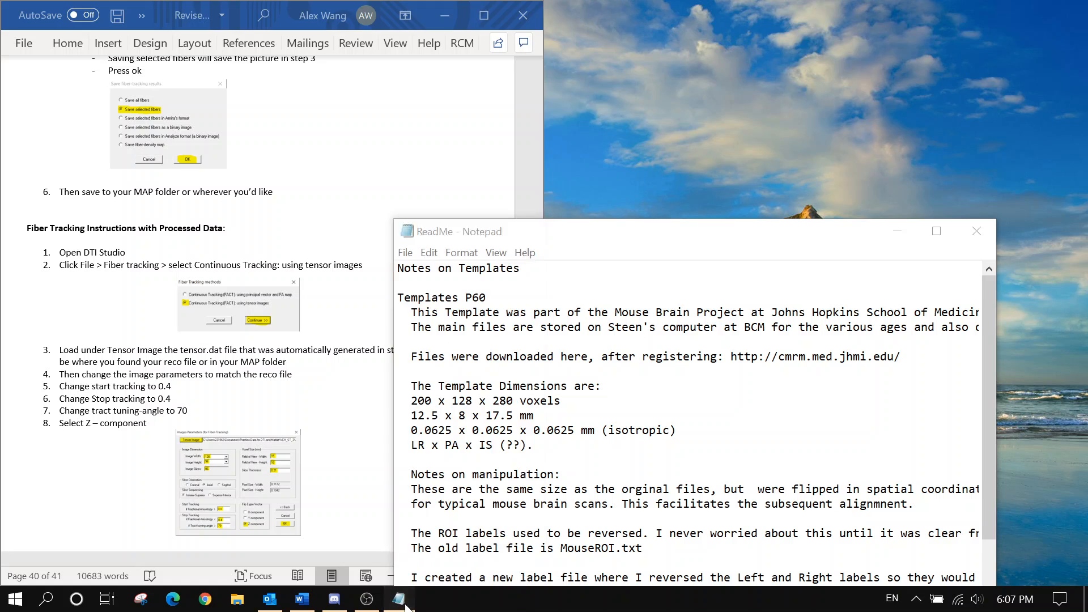
click(976, 231)
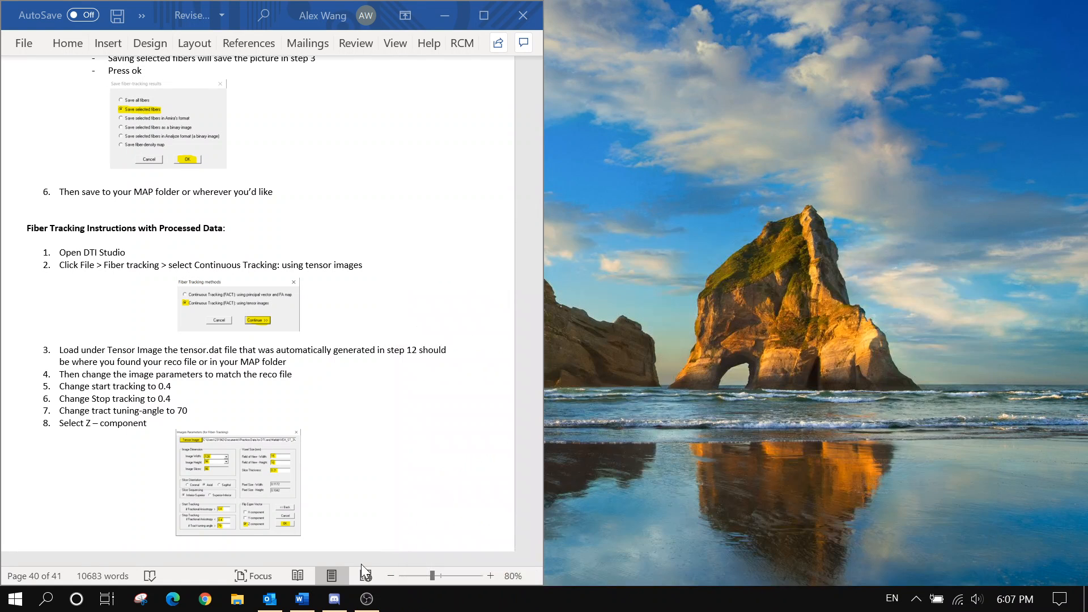
Open File Explorer and go to This PC > OS (C:) > DTI
click(244, 603)
scroll(501, 352, down, 4)
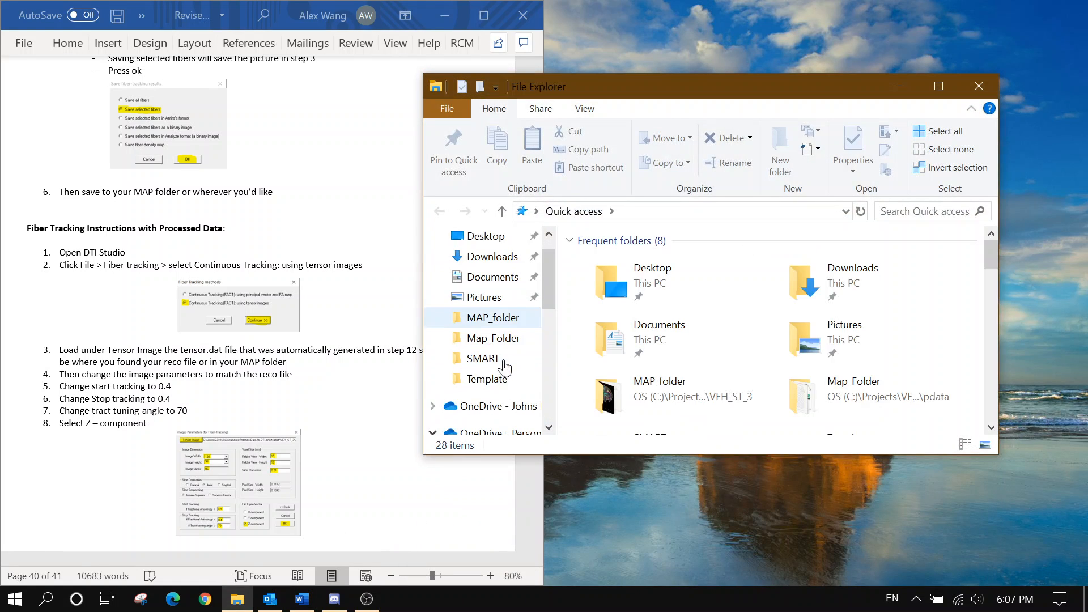
scroll(503, 367, down, 3)
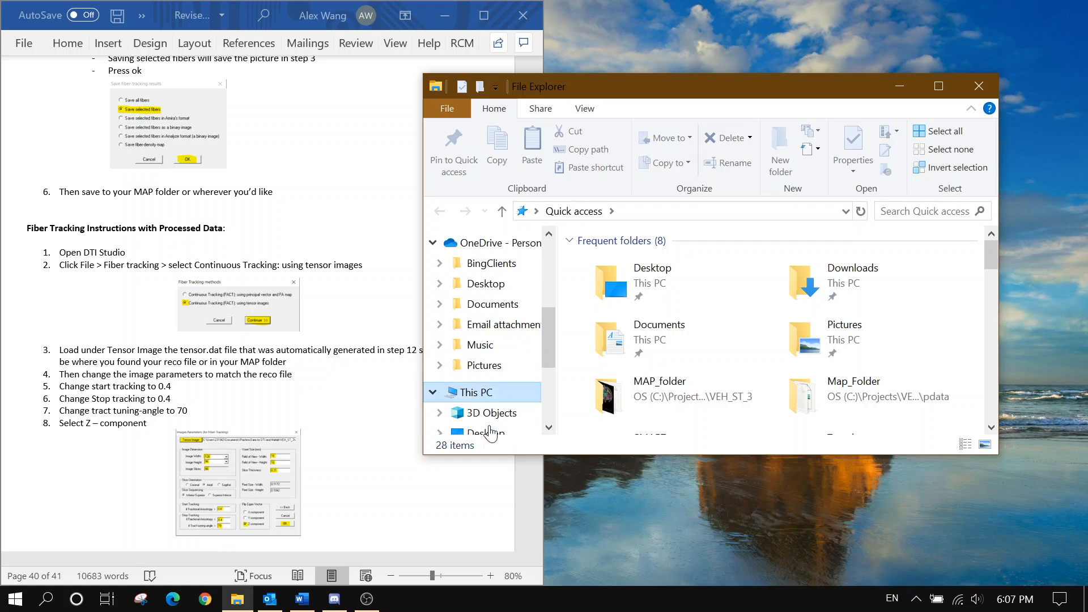
click(473, 391)
double_click(637, 403)
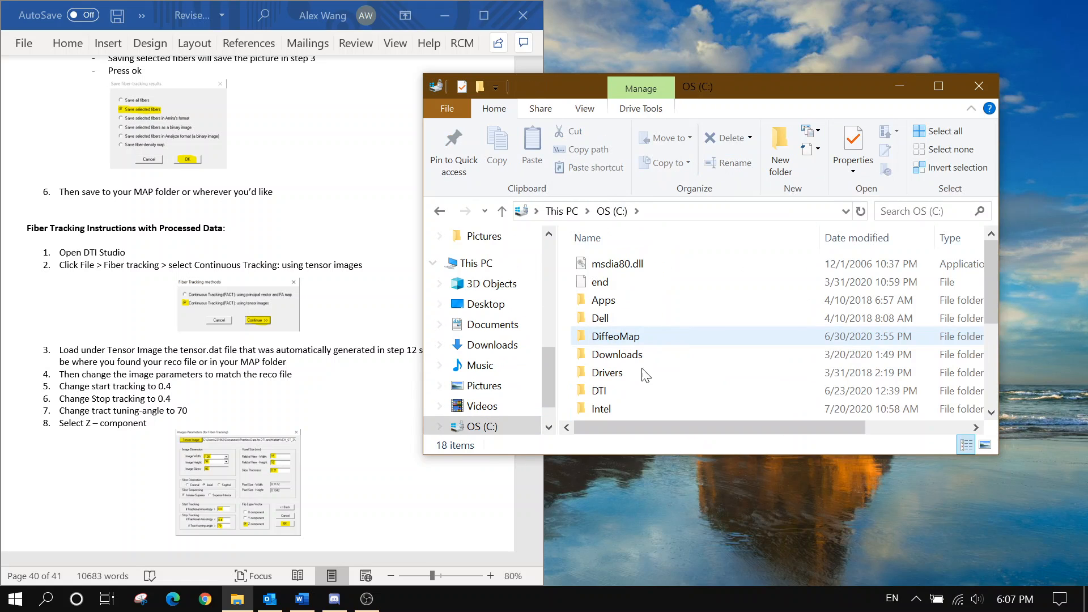
double_click(630, 397)
Launch DtiStudio-latest-x64 and start Fiber-Tracking using tensor images
double_click(636, 302)
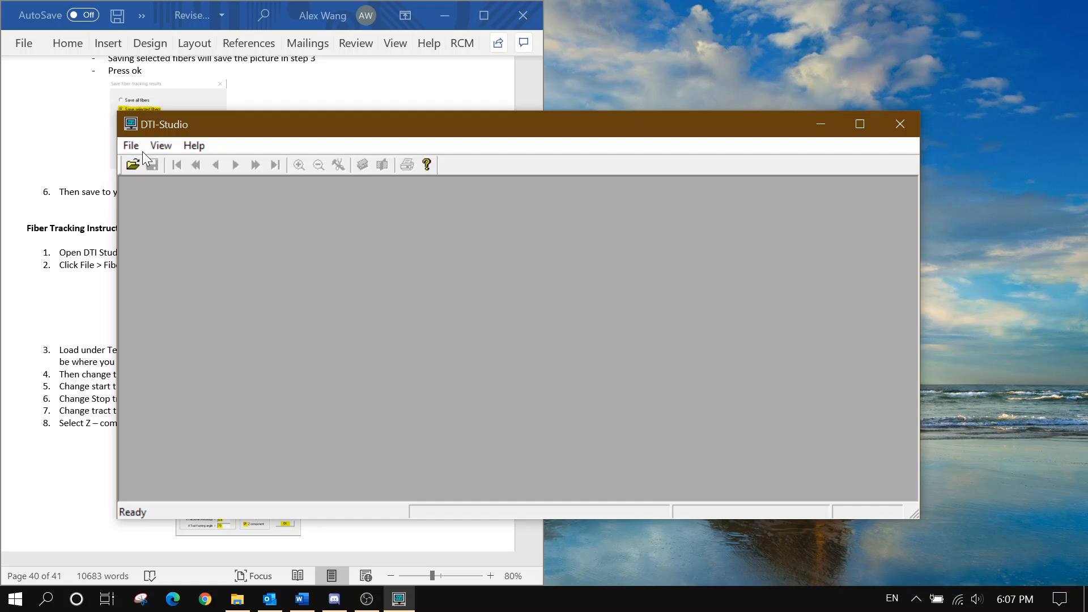
click(132, 147)
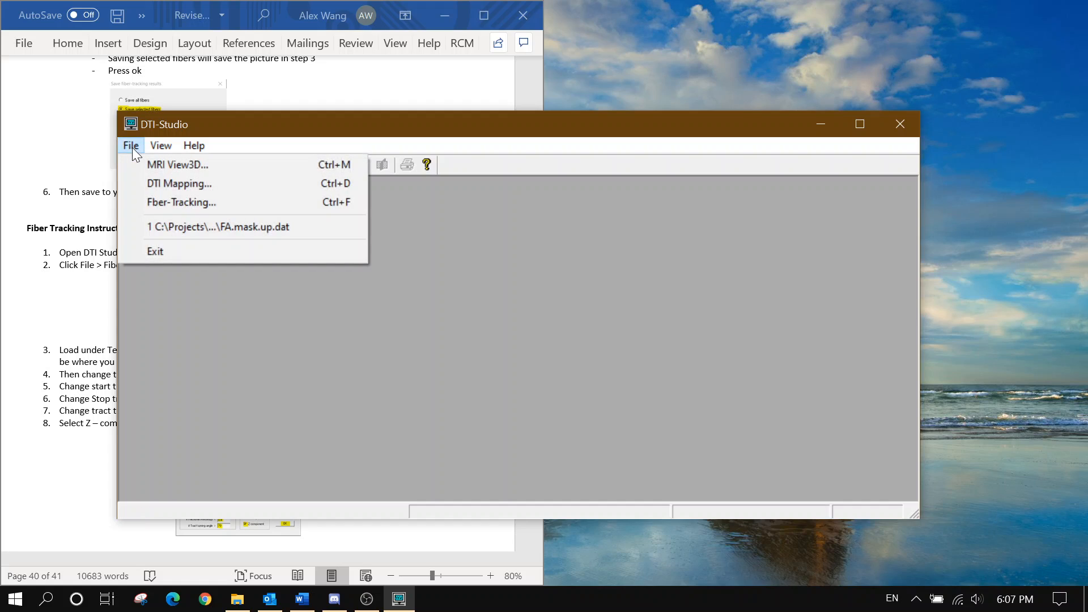
click(164, 201)
click(502, 316)
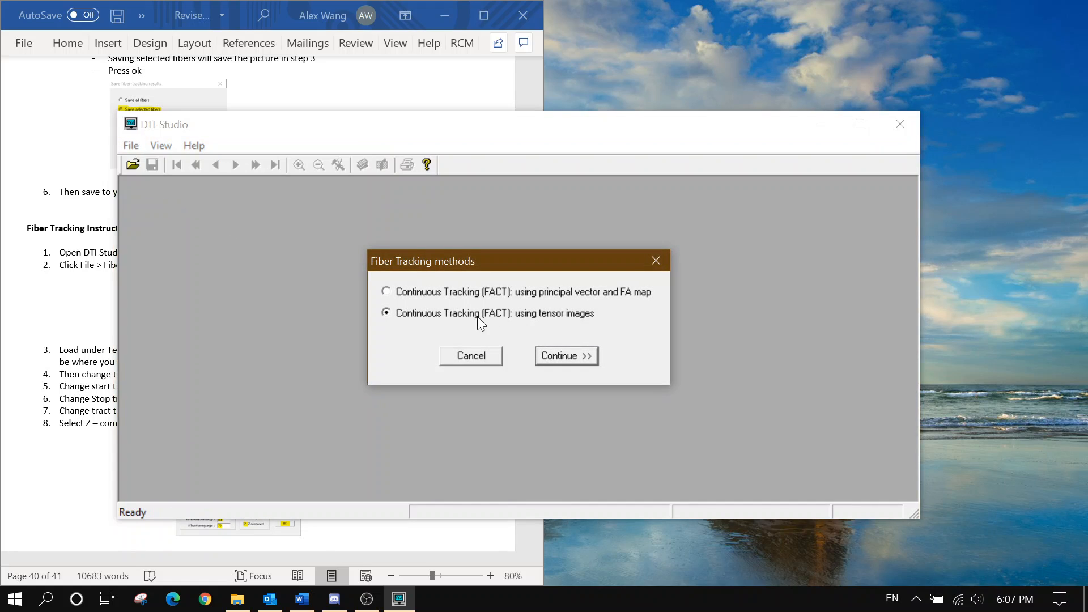
click(557, 351)
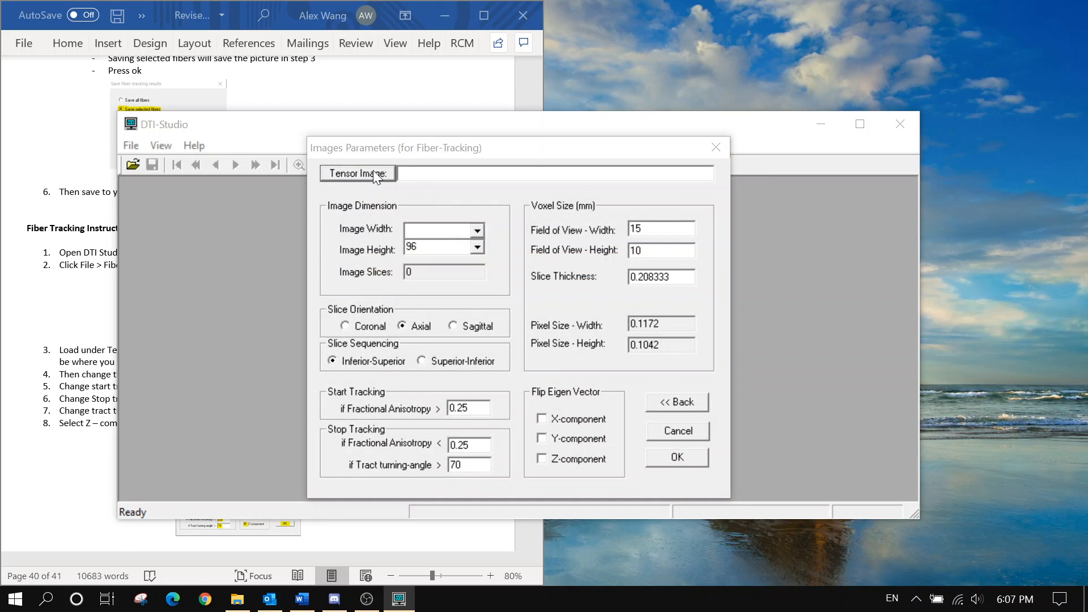
Load Tensor.dat from C:\Projects\VEH_SHAM_6\...\pdata\Map_Folder as the tensor image
click(373, 172)
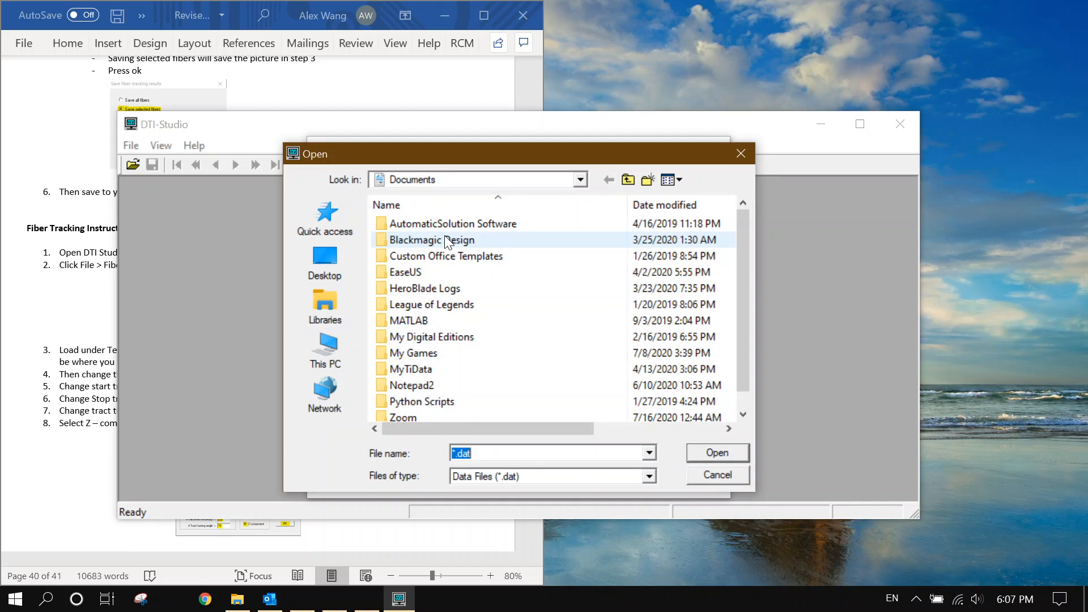
click(332, 369)
scroll(458, 408, down, 3)
double_click(459, 345)
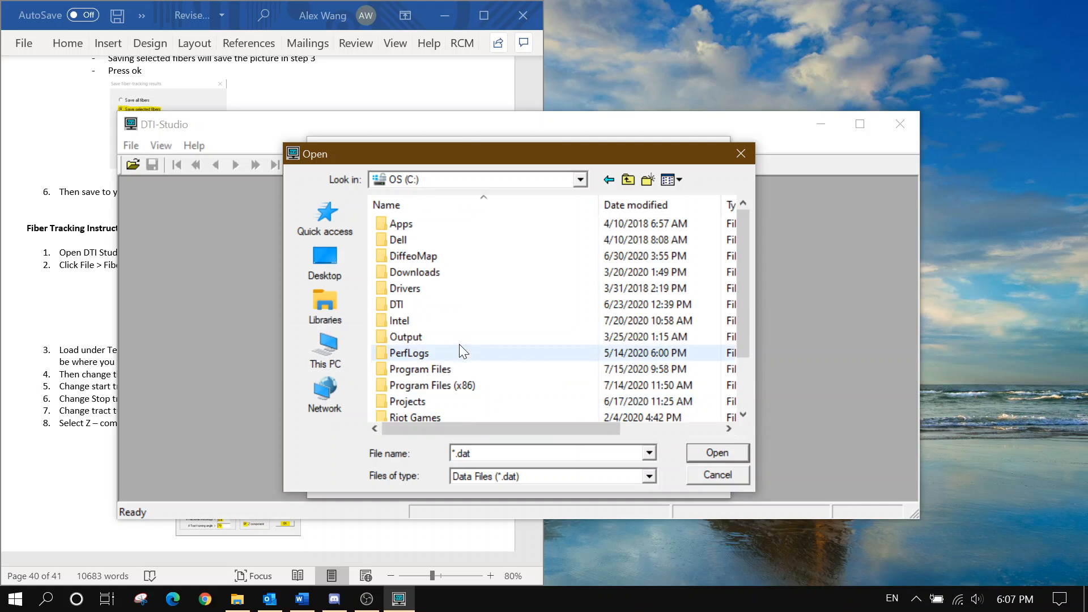
double_click(453, 401)
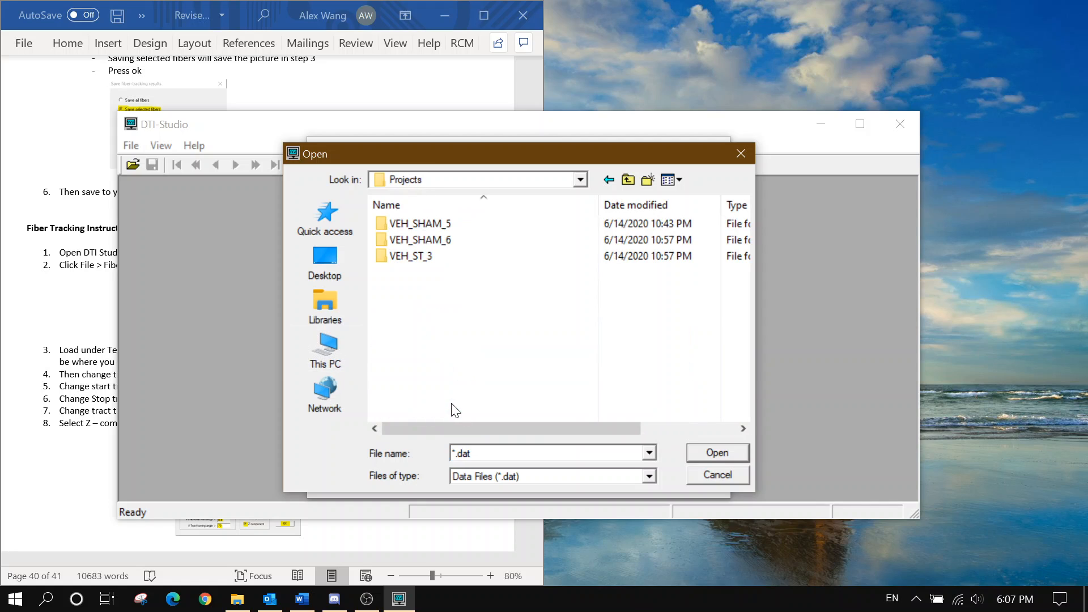
double_click(444, 243)
double_click(444, 224)
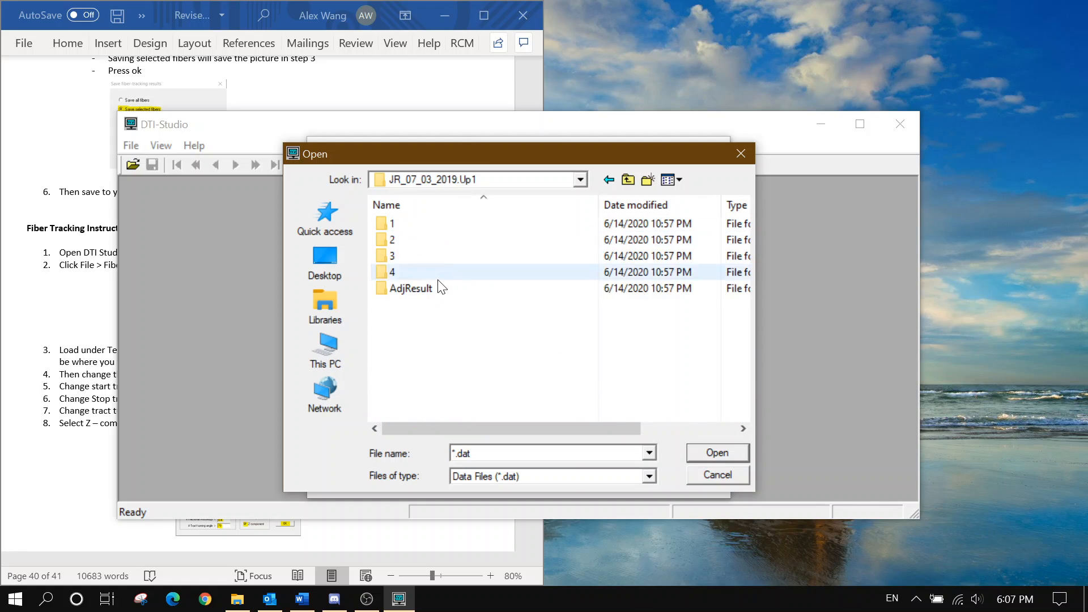
double_click(438, 272)
double_click(427, 225)
double_click(429, 240)
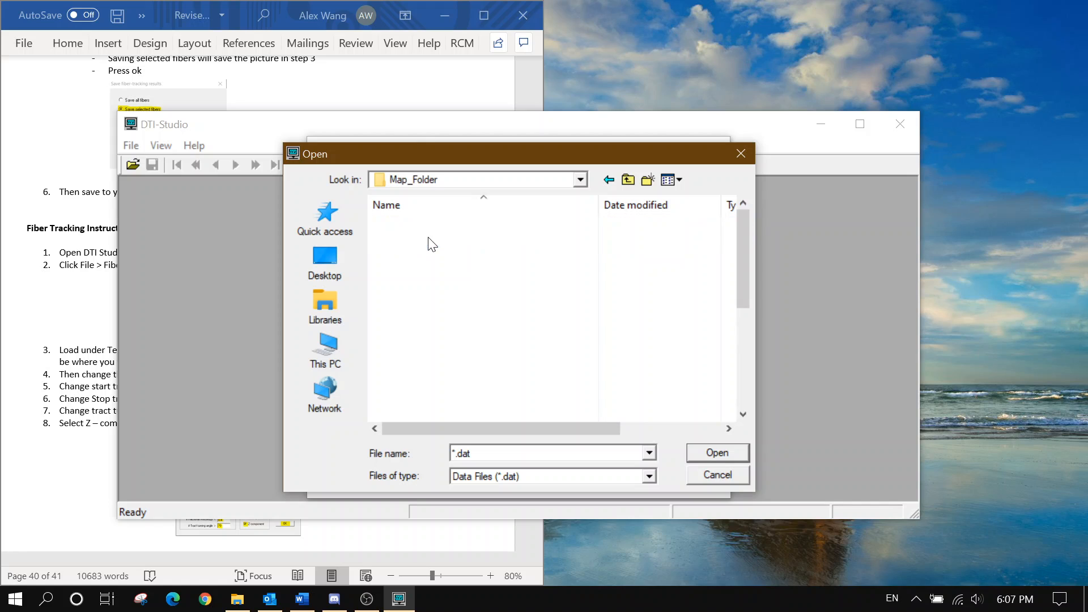
scroll(470, 300, down, 5)
click(458, 353)
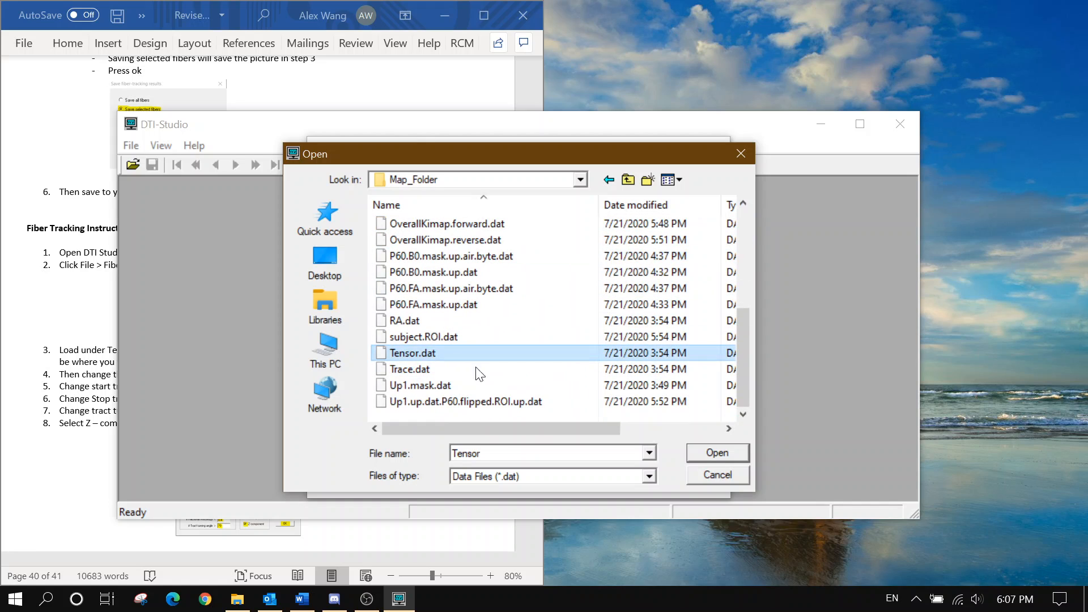
click(705, 453)
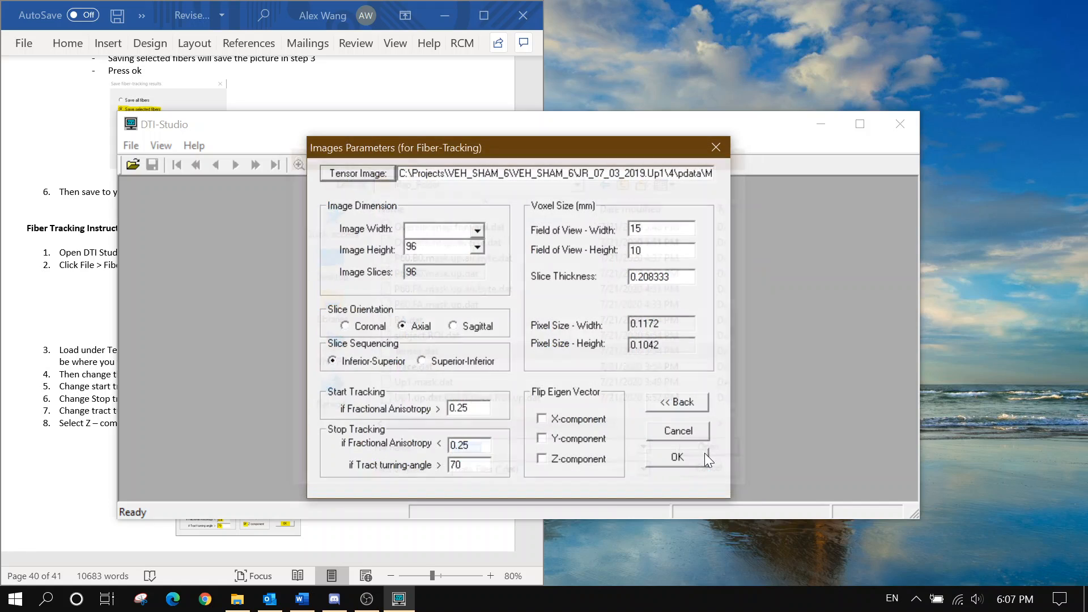
Set Image Width to 128 and Field of View Width to 15
click(406, 230)
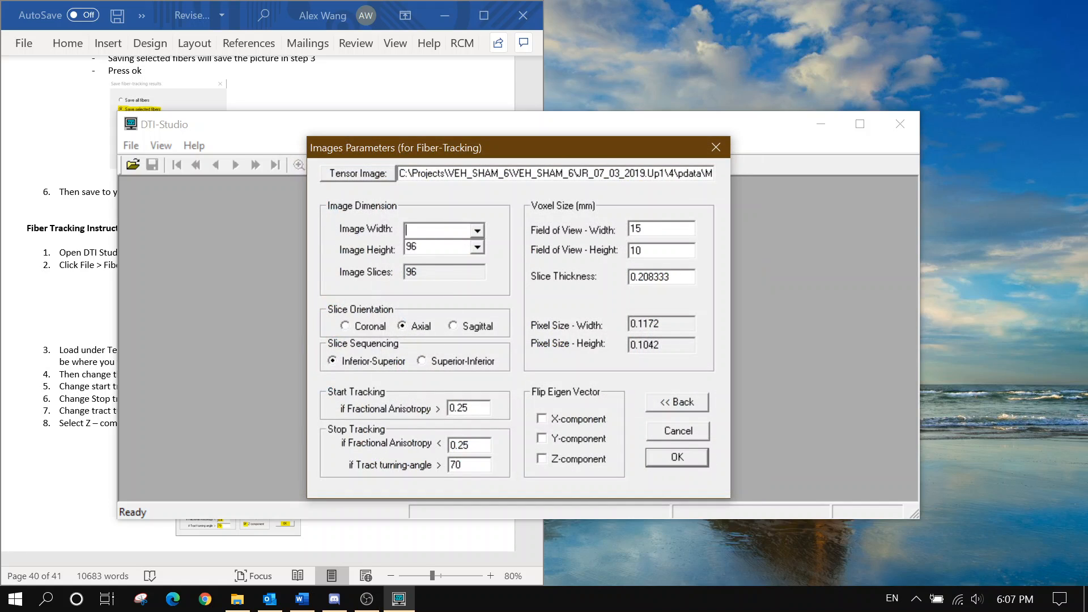
text(128)
click(107, 244)
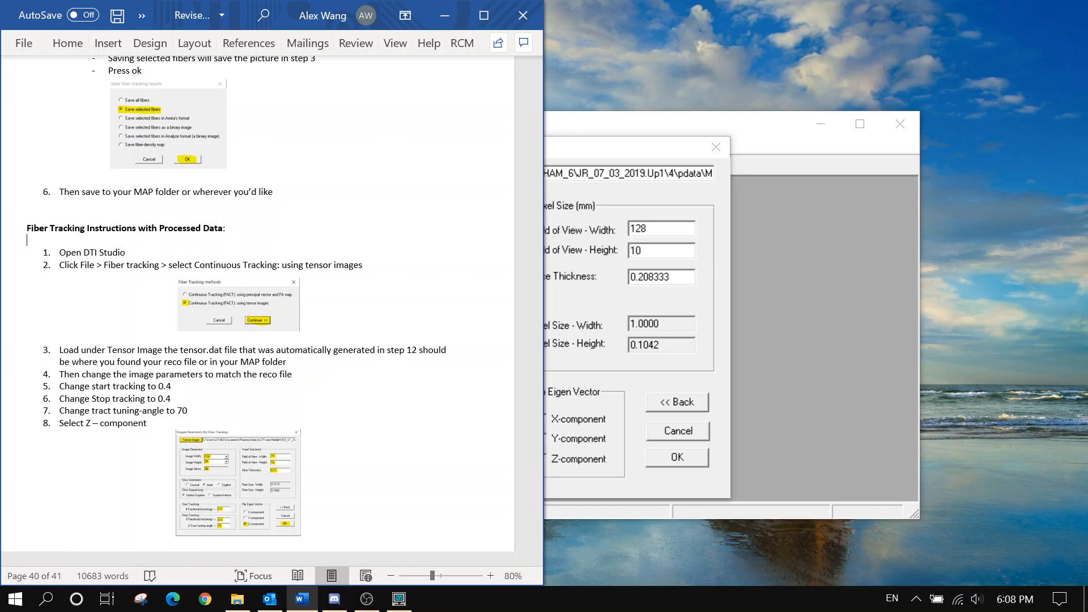
click(606, 236)
text(15)
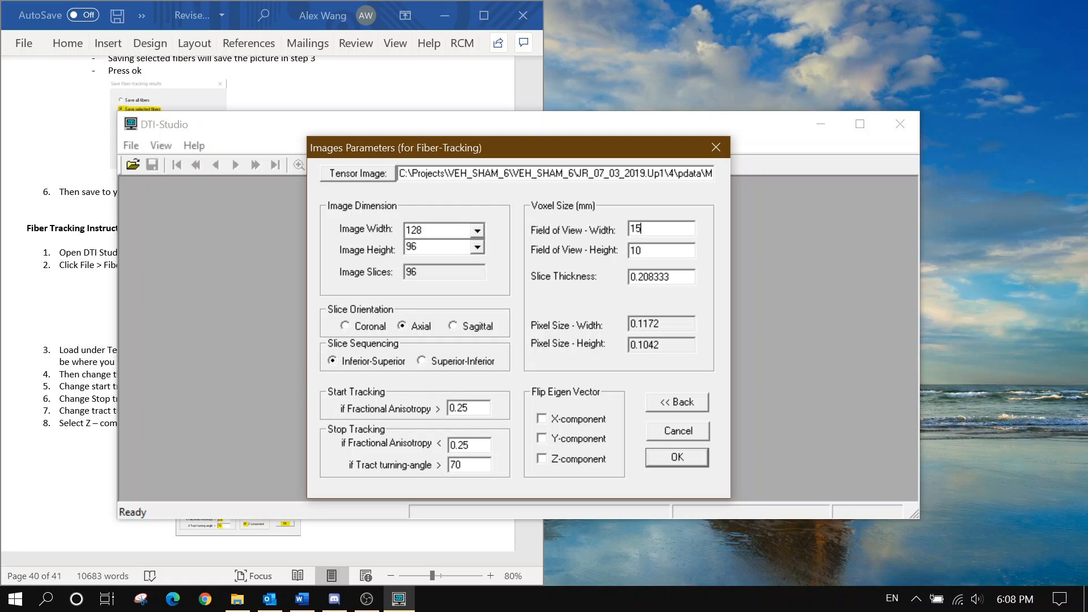
Enter start-tracking FA 0.4, begin the stop value, and accept to compute tensors
key(Tab)
text(0.4)
key(Tab)
text(0.)
click(62, 399)
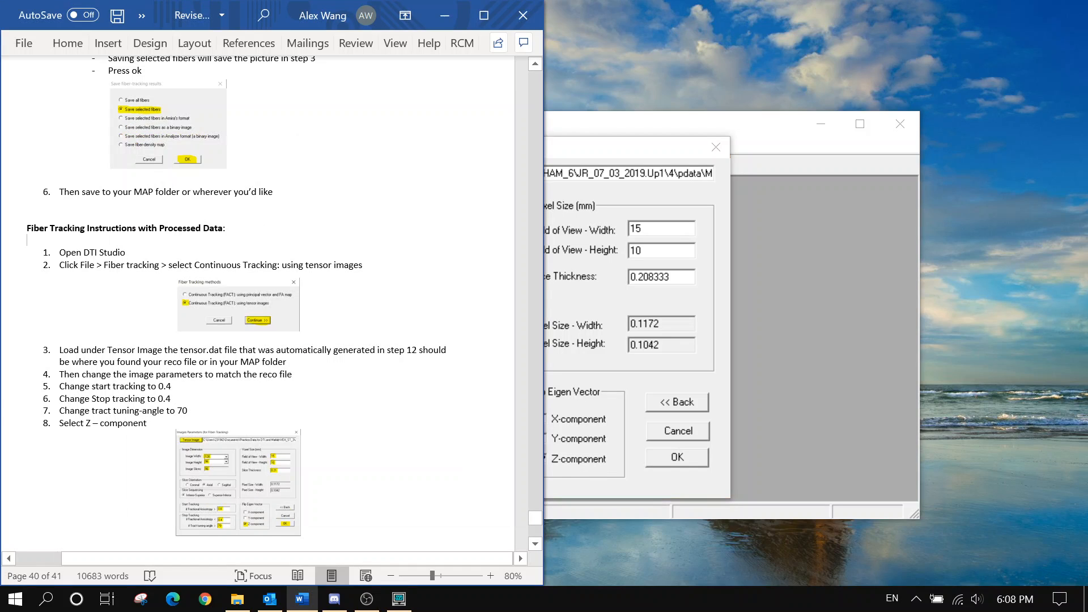
scroll(171, 224, down, 5)
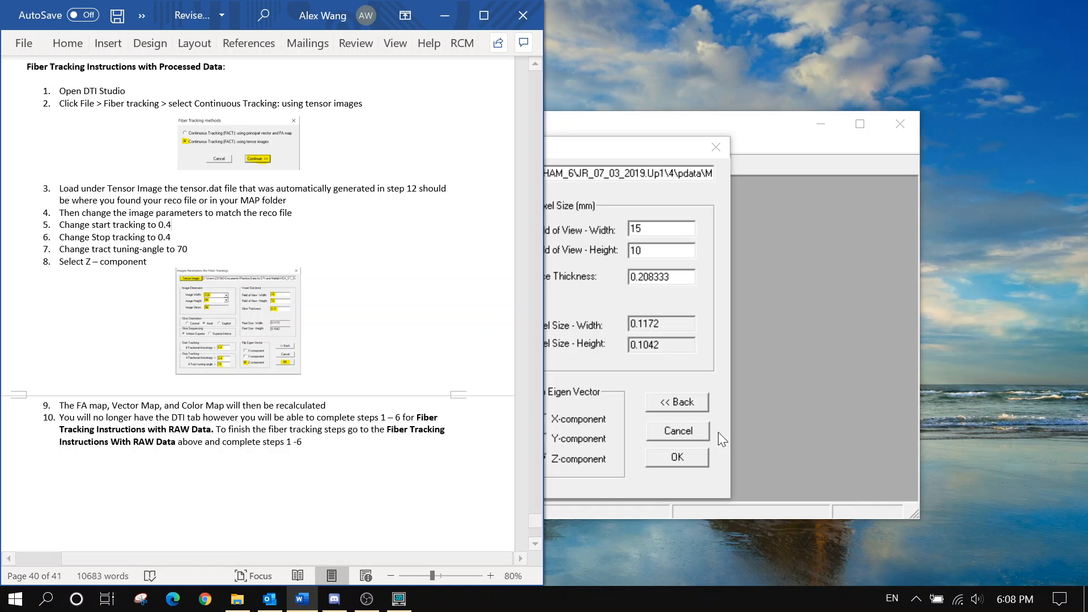
click(670, 456)
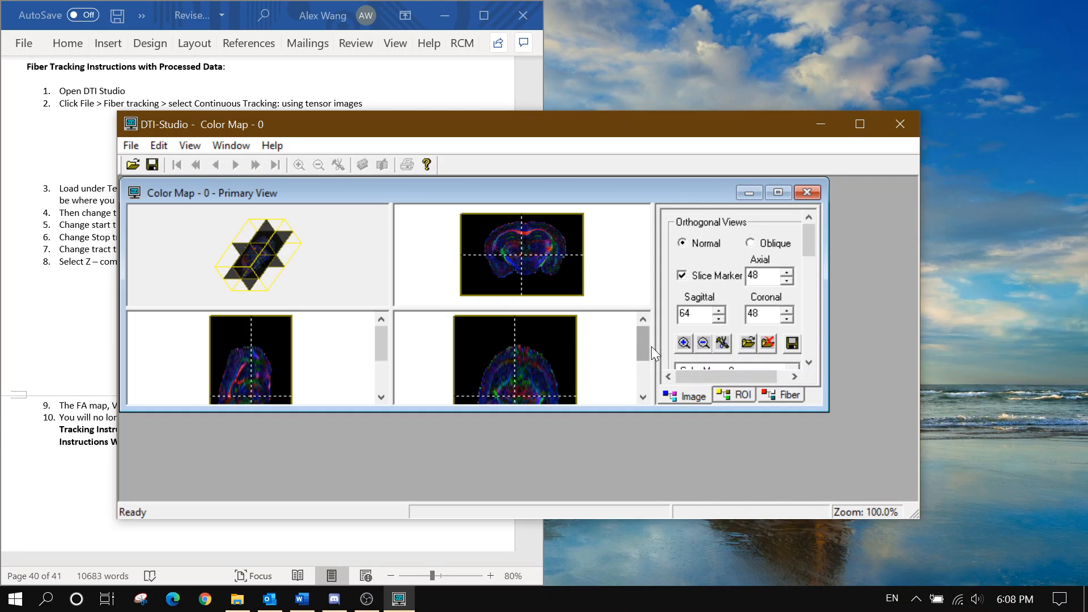
Display the Anisotropy - FA map zoomed to 200% and show the Fiber panel
click(811, 371)
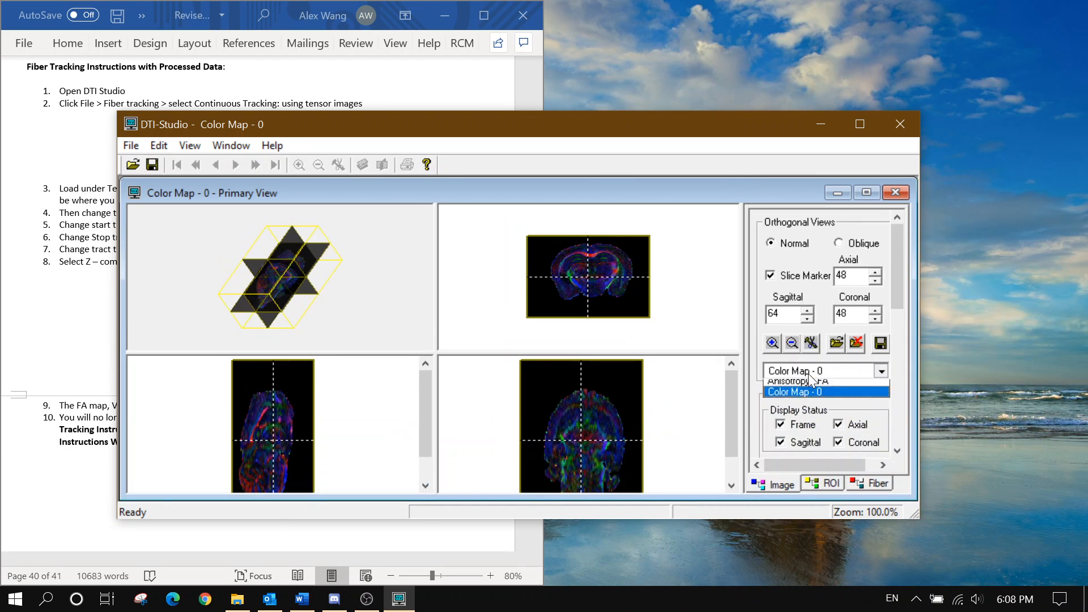
click(830, 448)
click(824, 371)
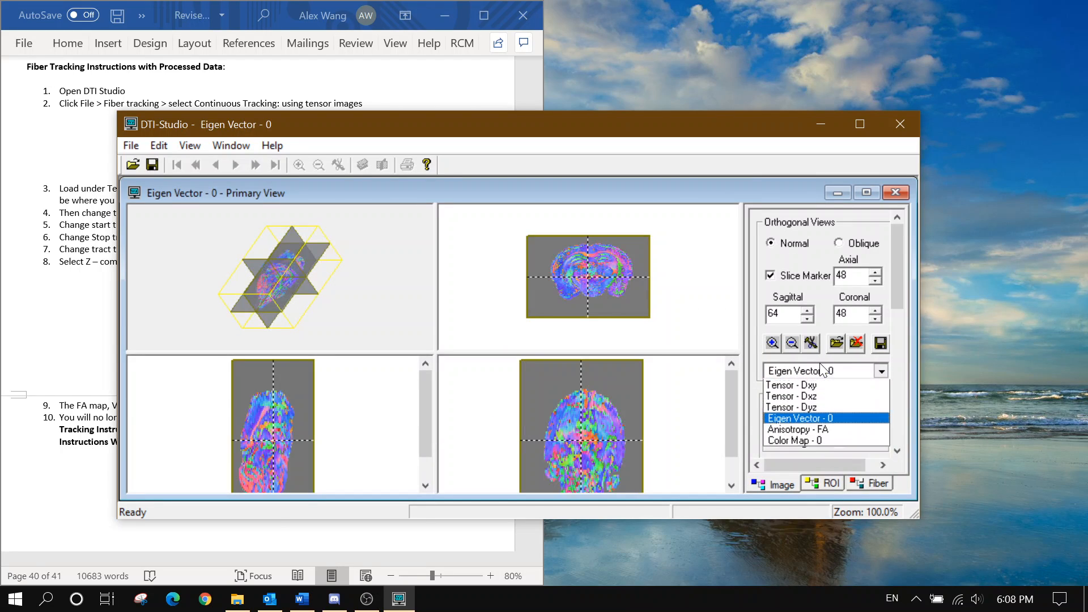
click(835, 465)
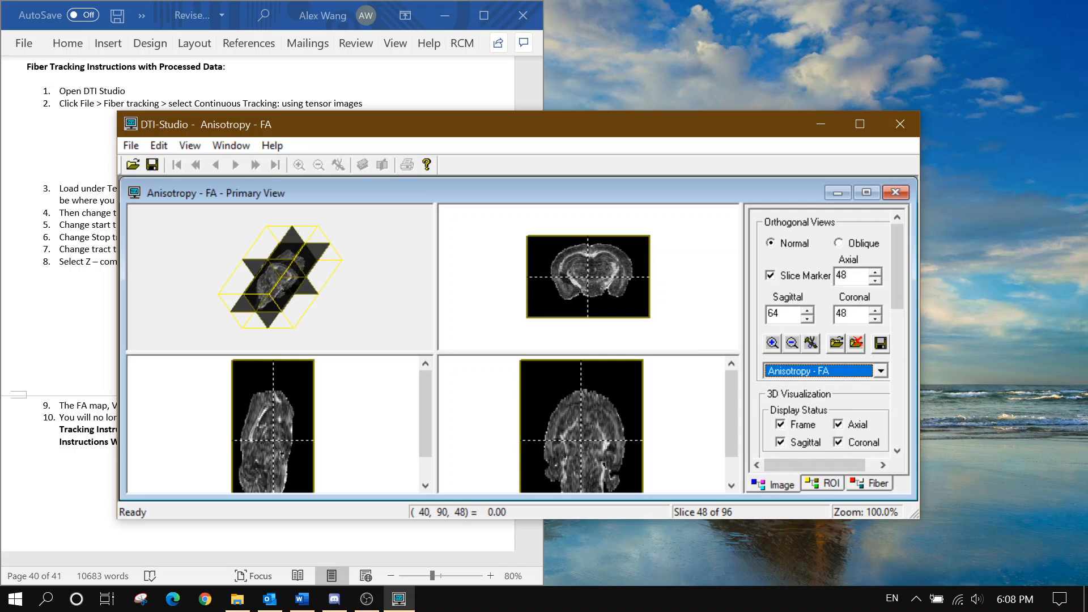
click(775, 344)
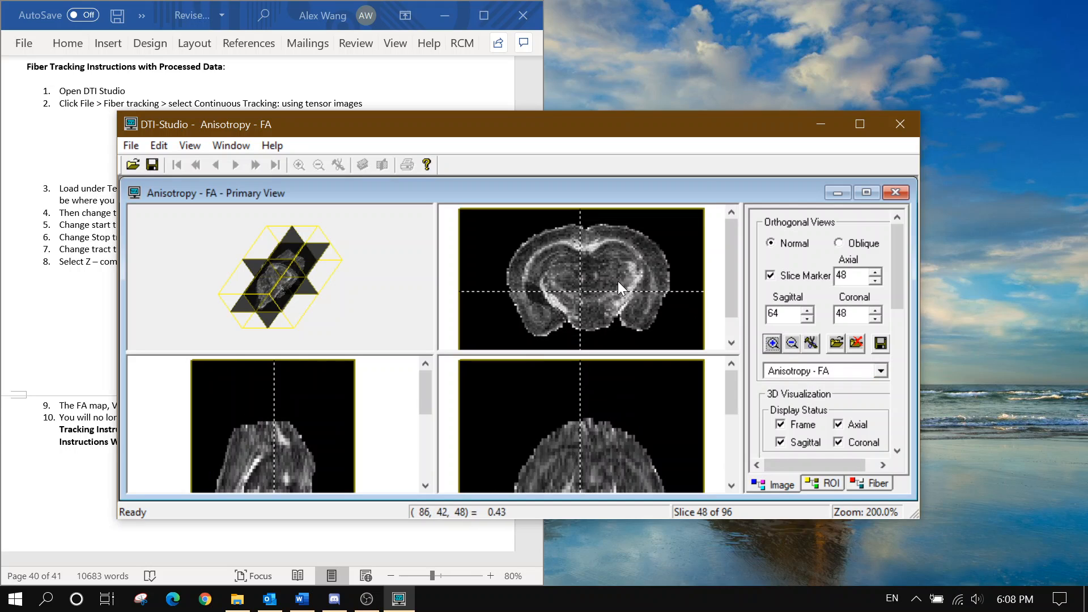
click(862, 483)
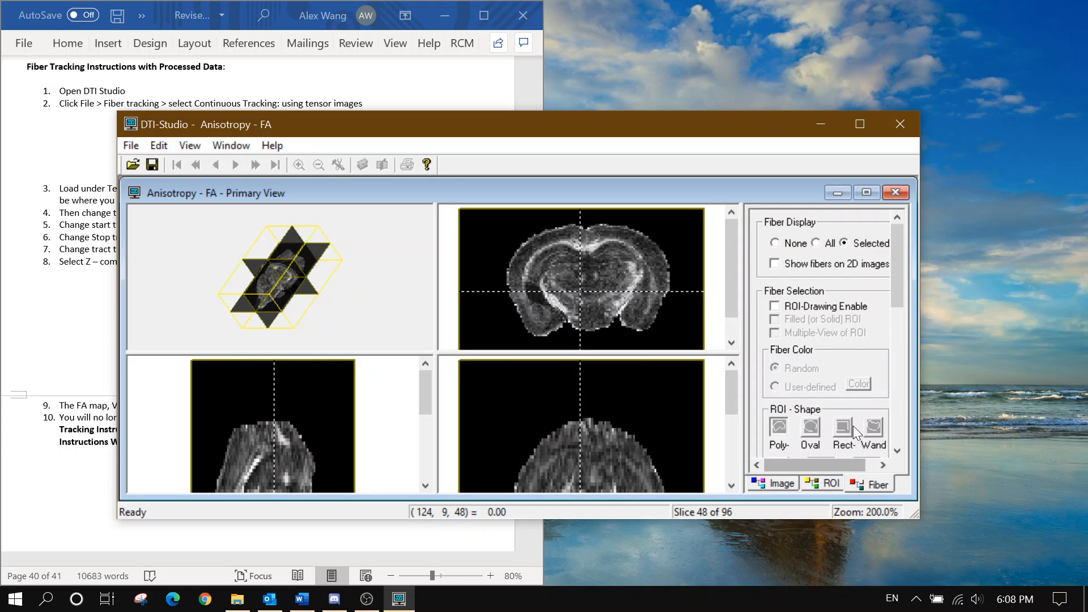
Show All fibers in the 3D view, tilt it, and scroll the Image tab to Animation
click(816, 245)
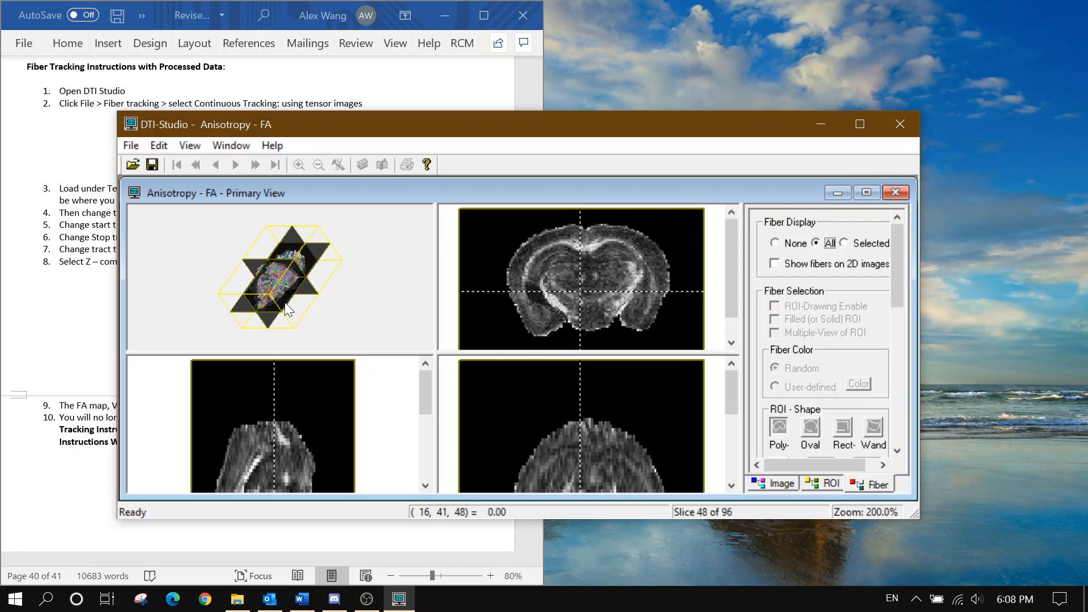
mouse_move(317, 300)
mouse_down()
mouse_move(296, 326)
mouse_move(209, 349)
mouse_move(261, 255)
mouse_move(304, 205)
mouse_move(305, 284)
mouse_up()
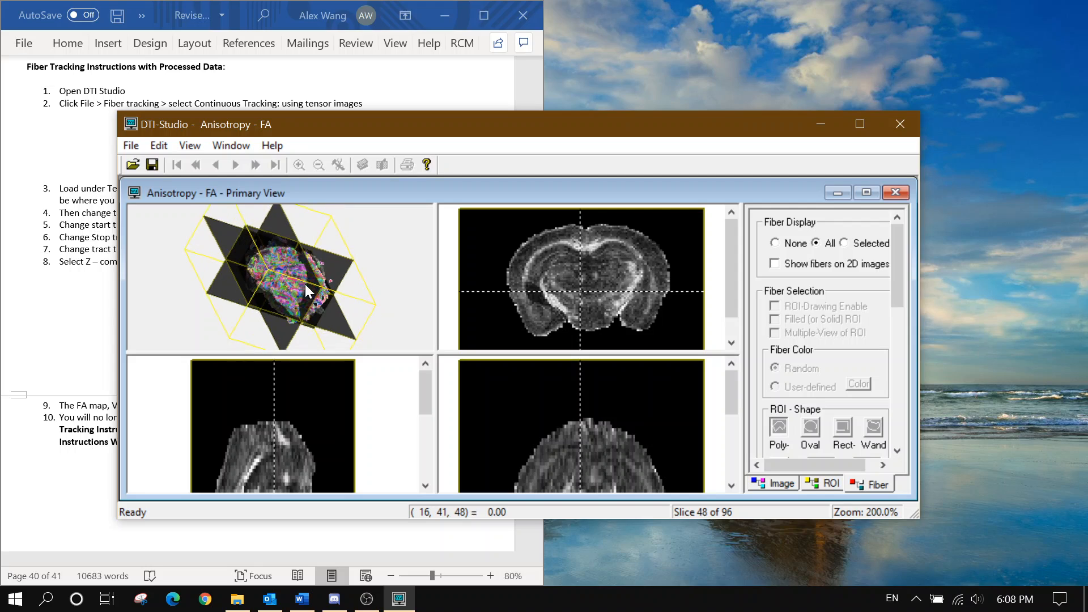
click(773, 482)
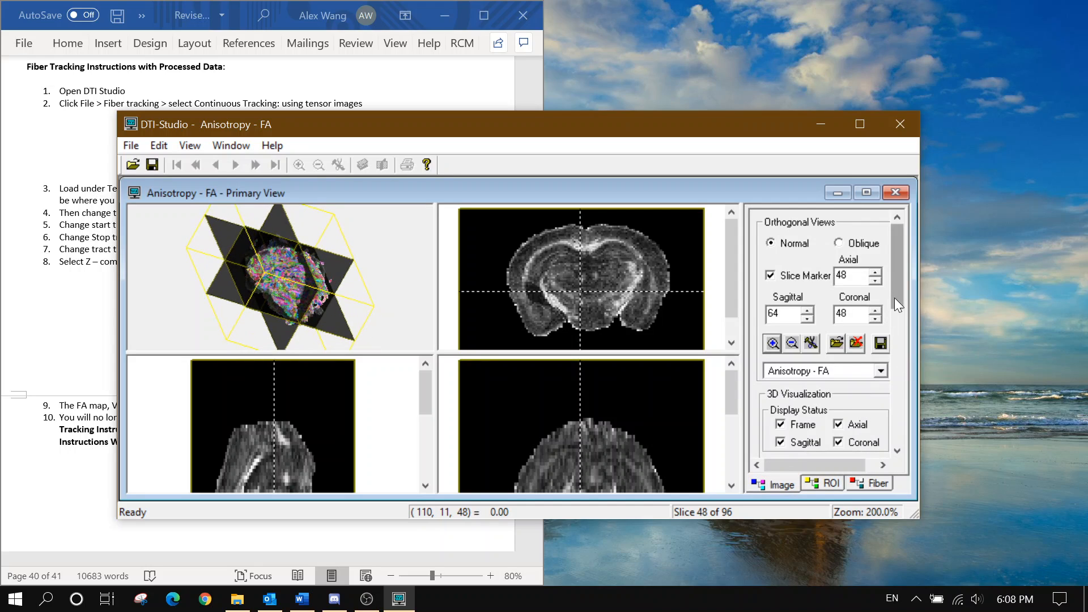
scroll(894, 297, down, 3)
scroll(894, 297, down, 5)
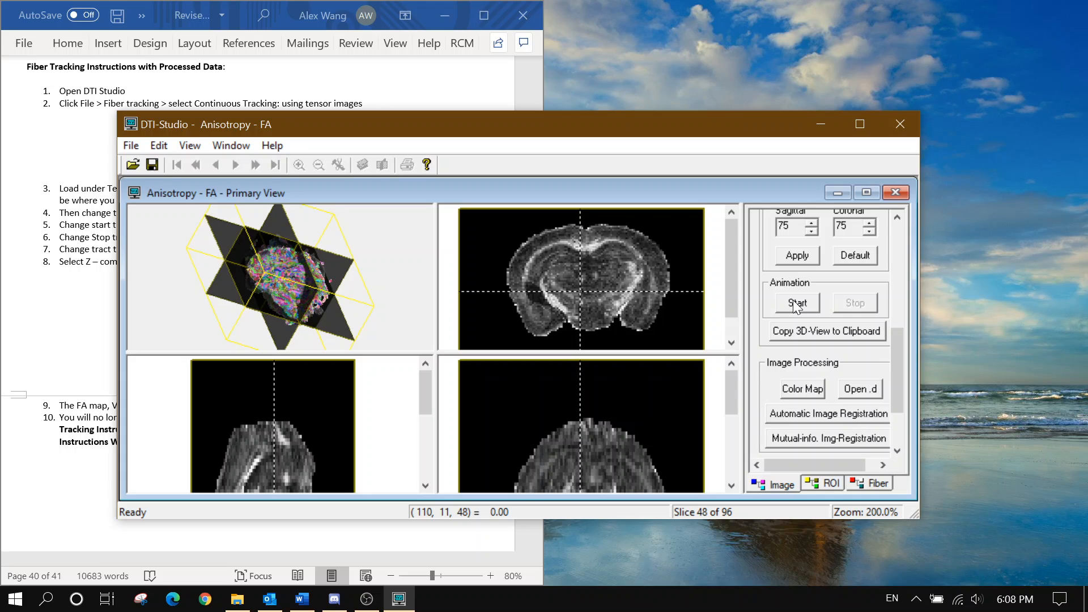
Start then stop the 3D animation, and rotate the fiber brain to a tilted orientation
click(796, 304)
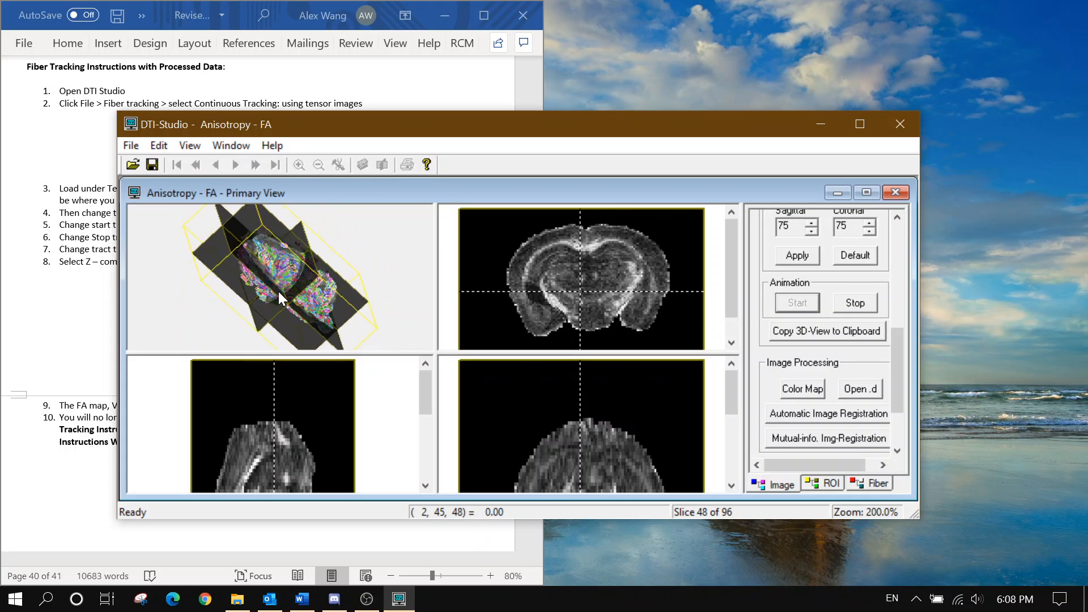
click(857, 305)
drag(329, 304, 369, 219)
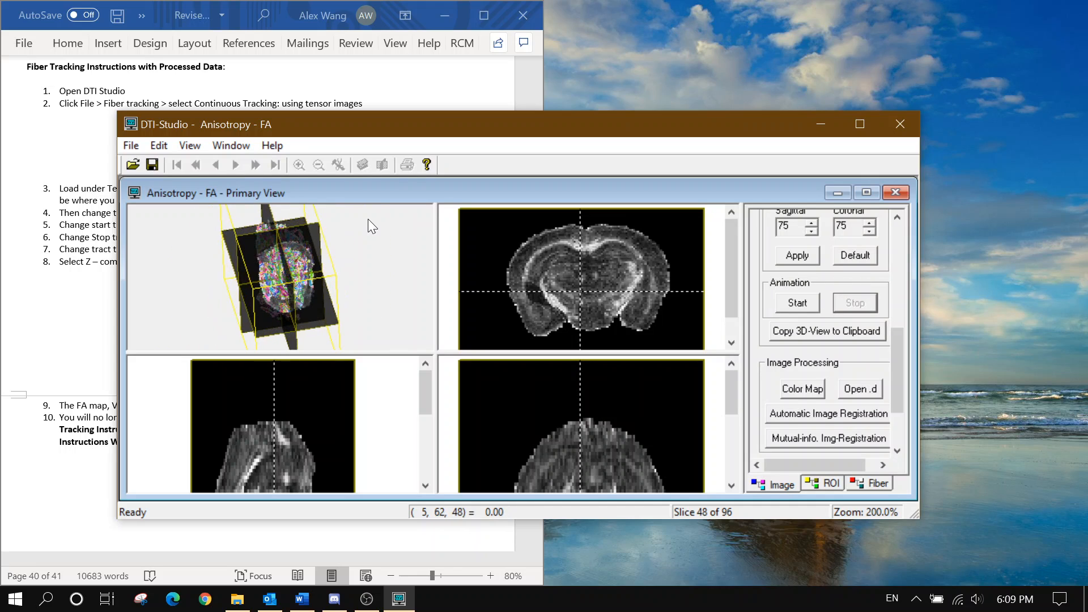
drag(318, 291, 336, 250)
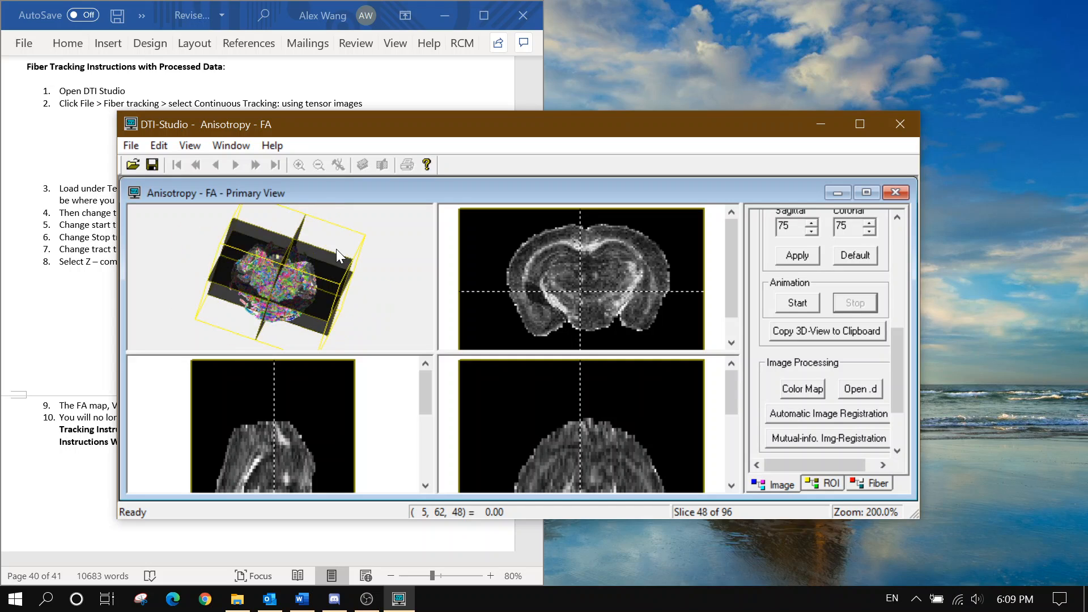
drag(335, 249, 311, 306)
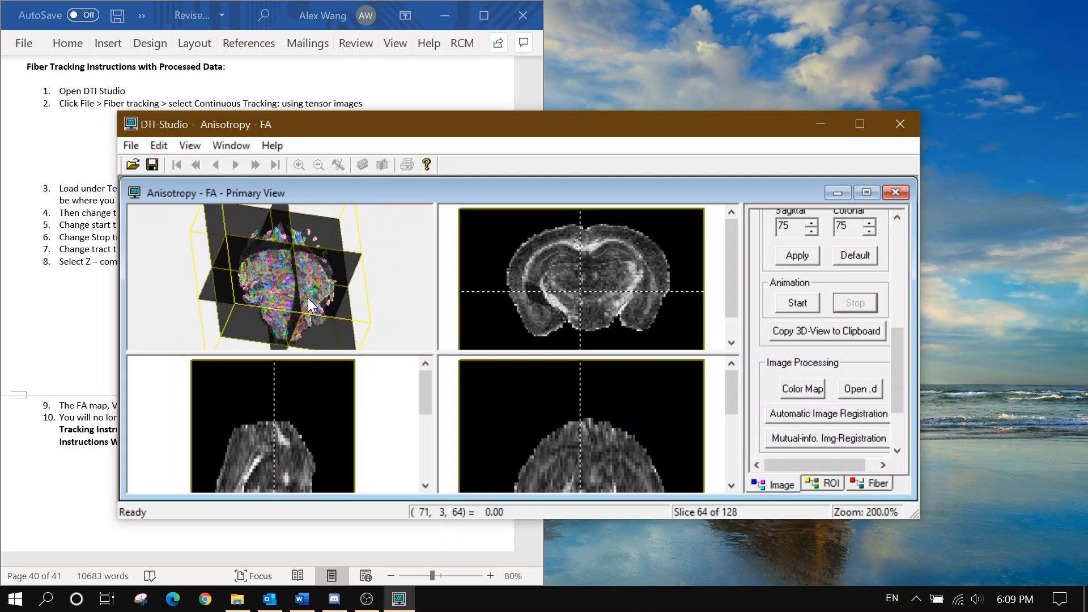
drag(311, 305, 347, 345)
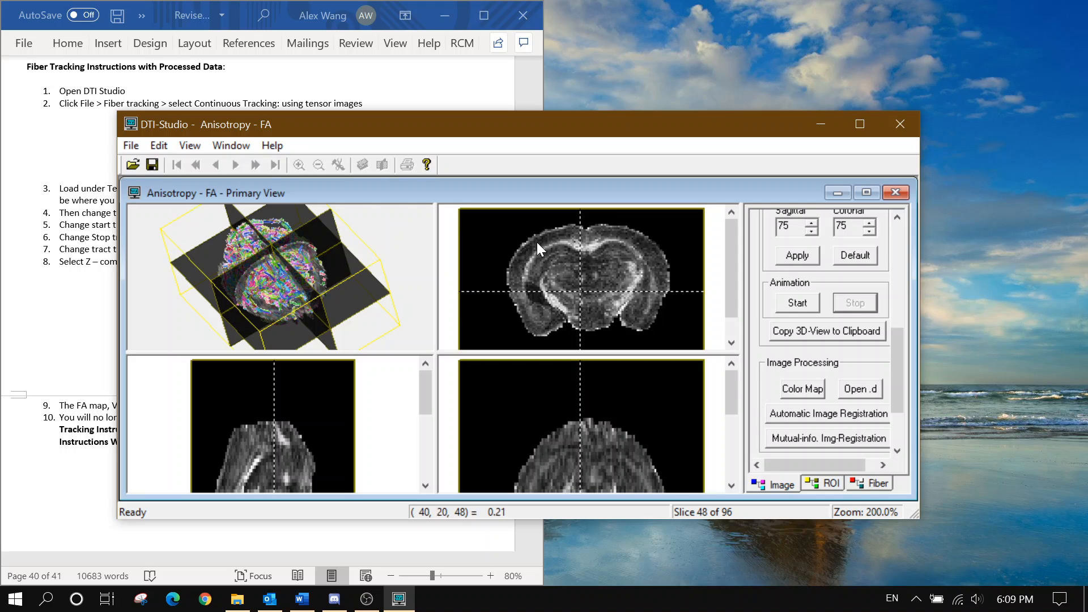
Save the coronal FA slice as a BitMap, This 2D-Slice Only, named FA_map
right_click(515, 271)
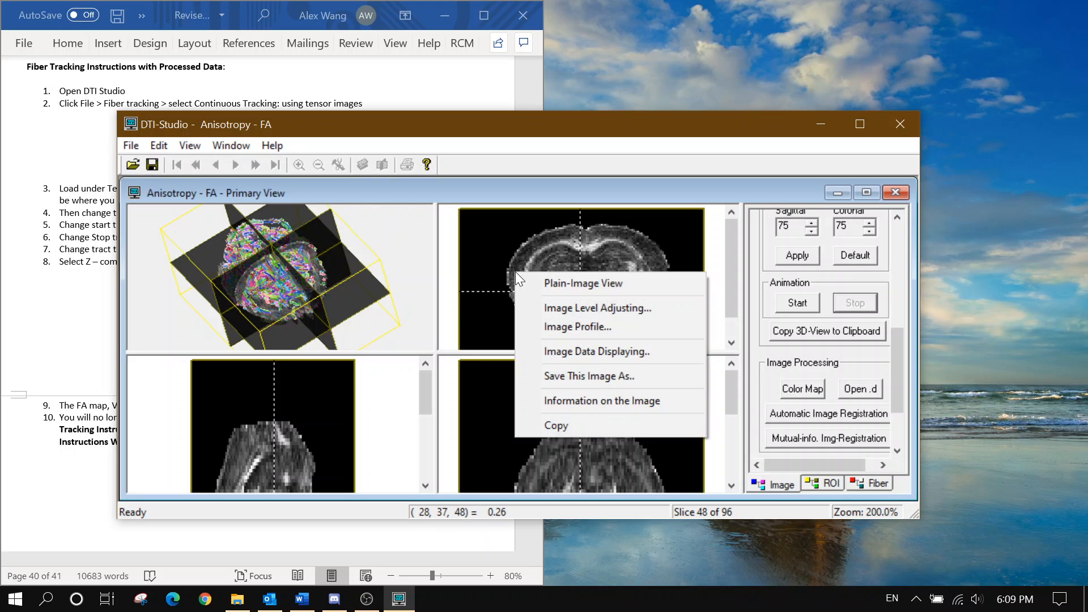
click(575, 377)
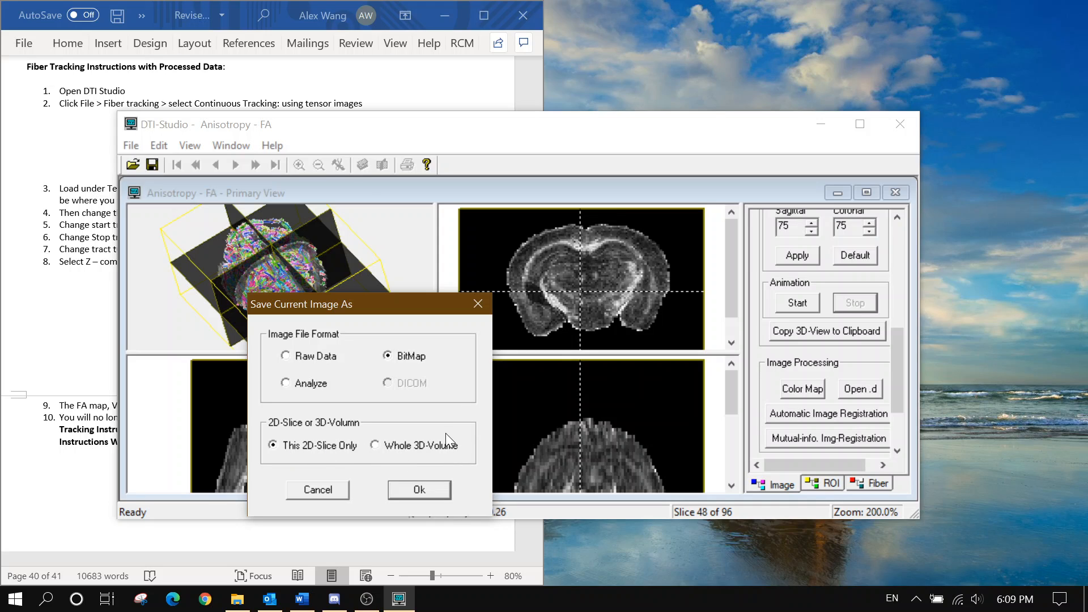
click(419, 489)
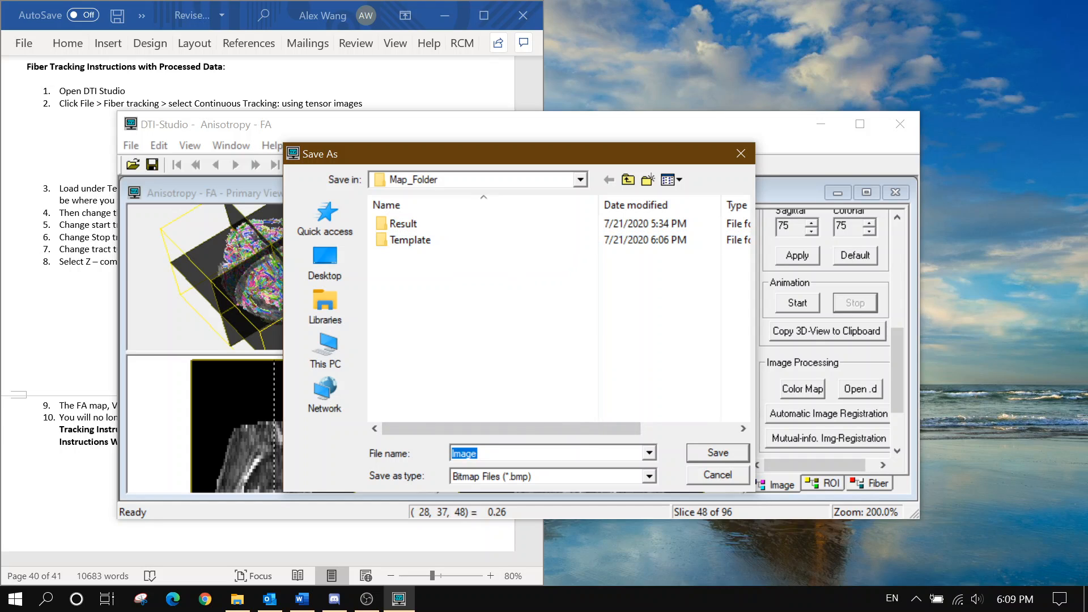
text(FA)
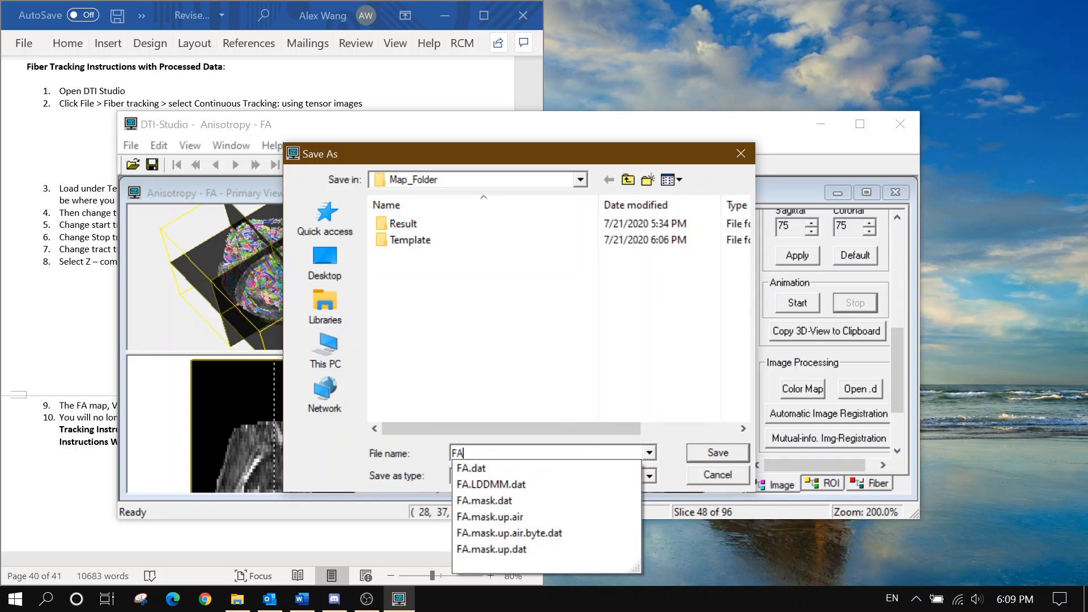
text(-)
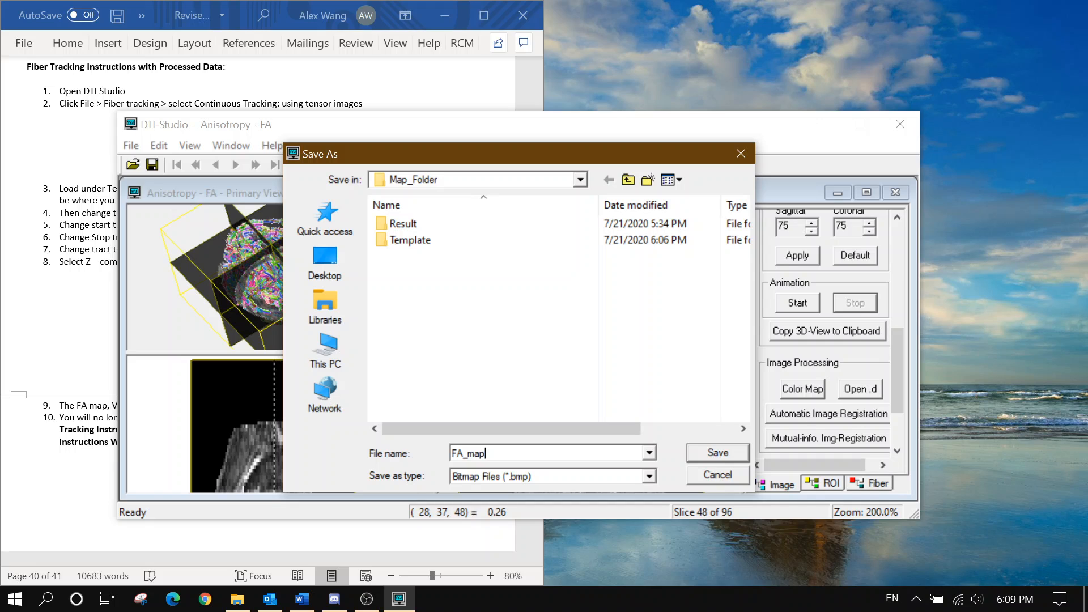
key(Return)
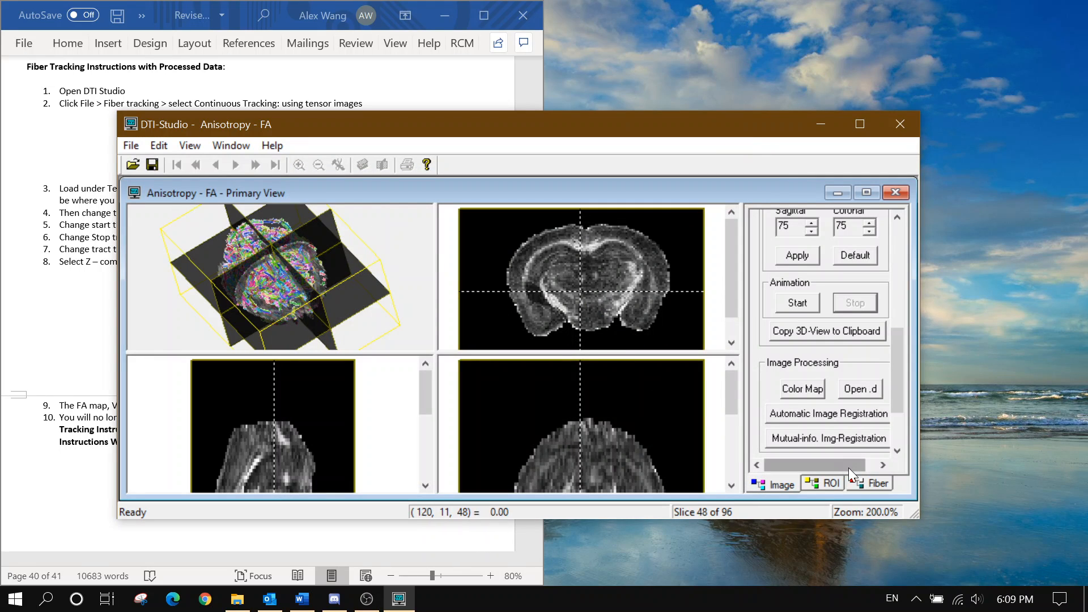
Switch the fiber display from All to selected fibers and enable ROI drawing
click(857, 483)
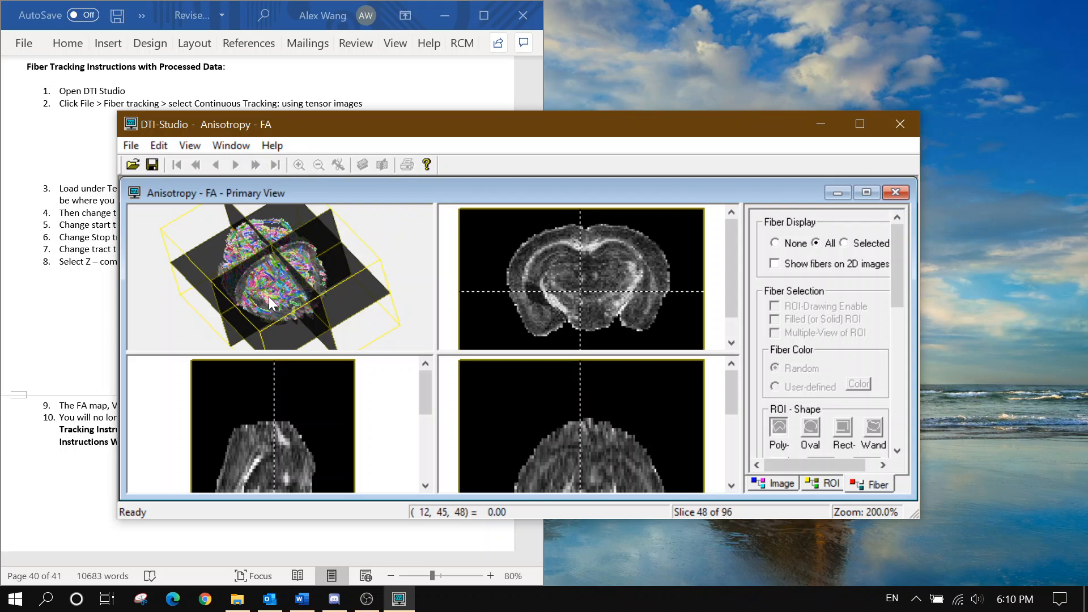
drag(269, 297, 290, 304)
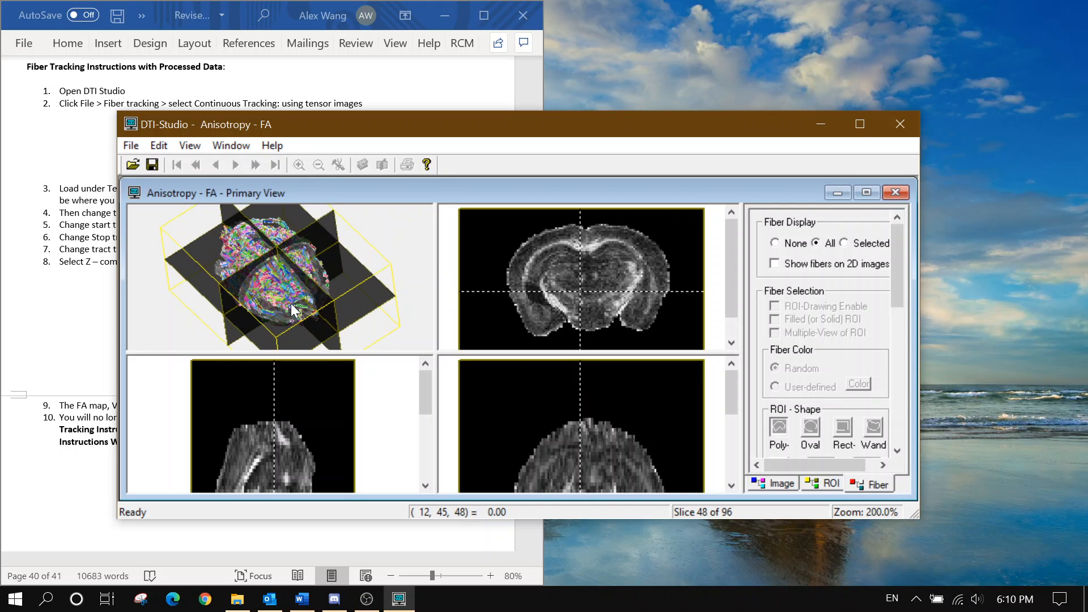
click(844, 243)
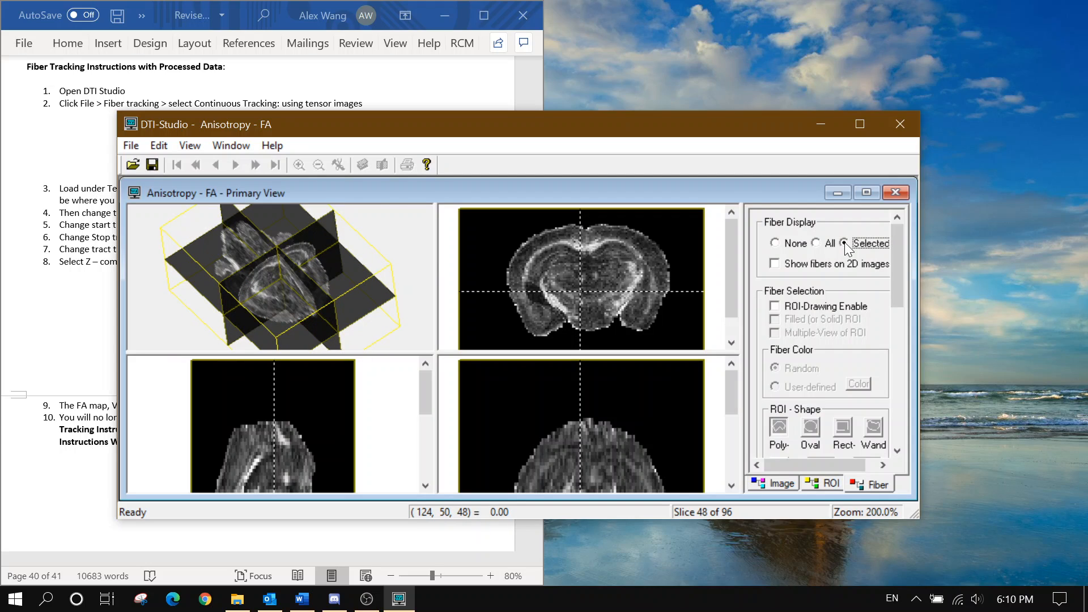
click(812, 308)
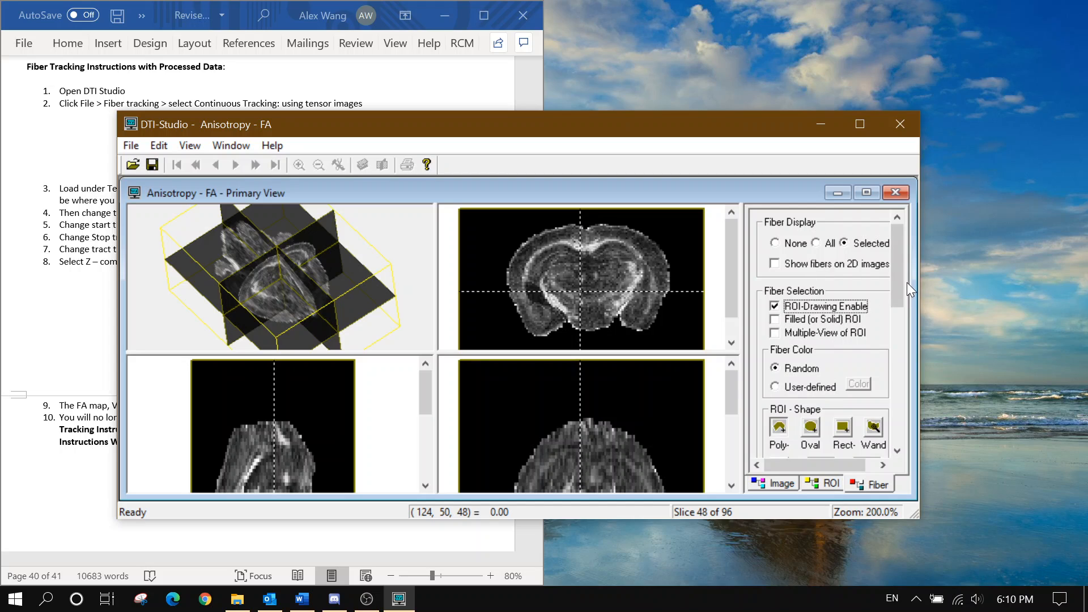
scroll(902, 280, down, 3)
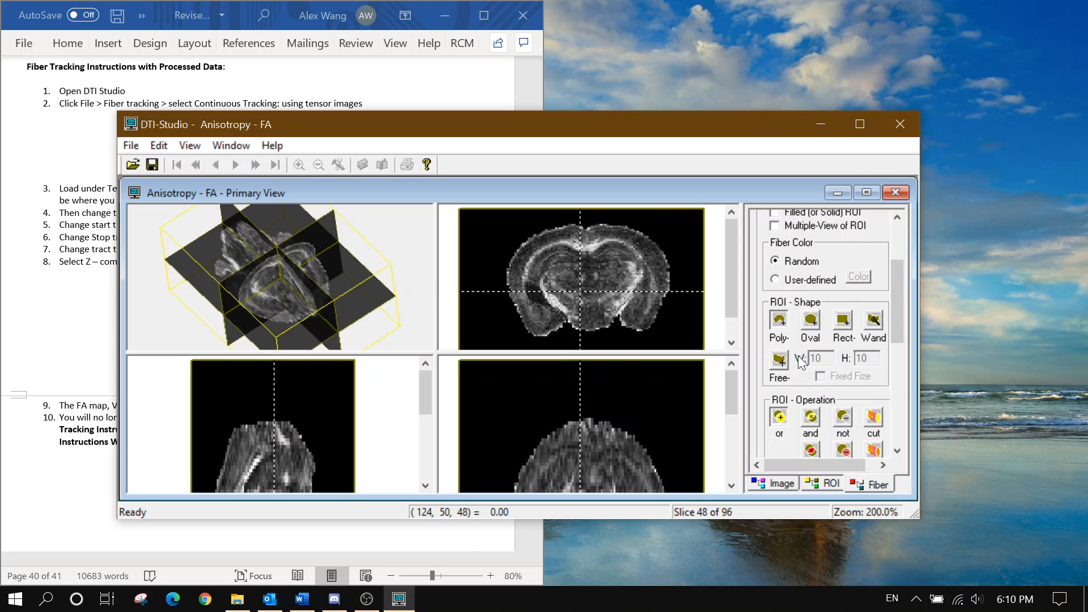
Zoom the slice views to 400% and pan the coronal view to centre the brain
click(785, 486)
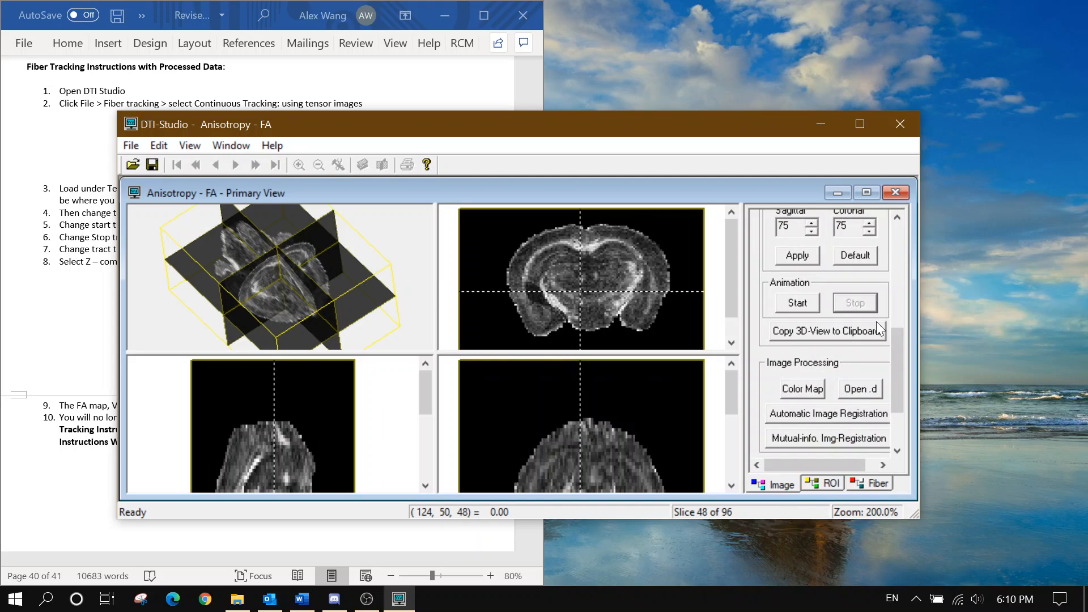
scroll(891, 335, up, 5)
click(772, 342)
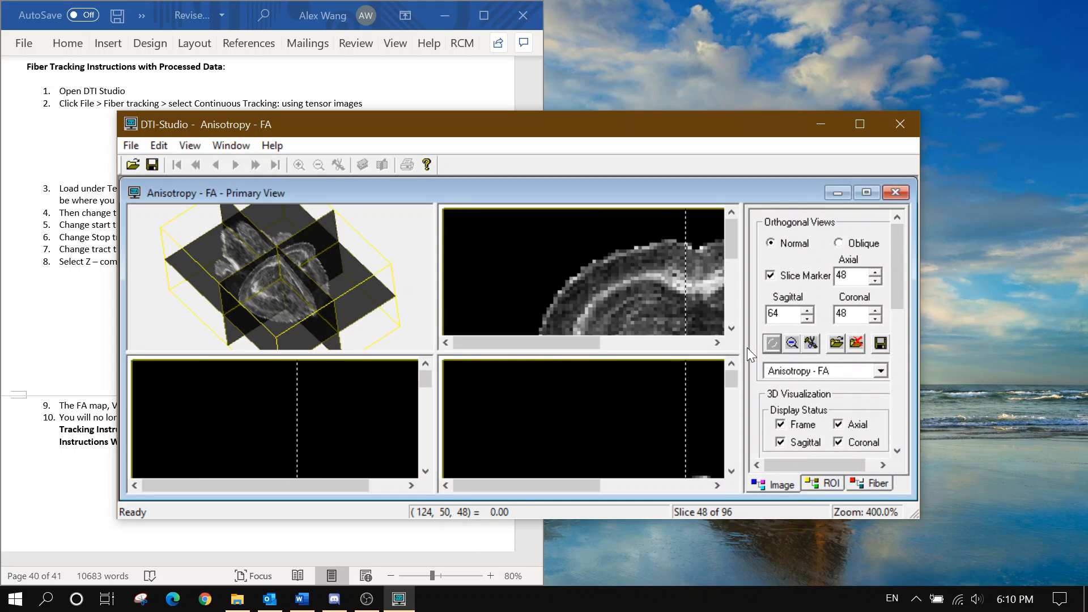
drag(564, 348, 616, 347)
drag(731, 246, 739, 270)
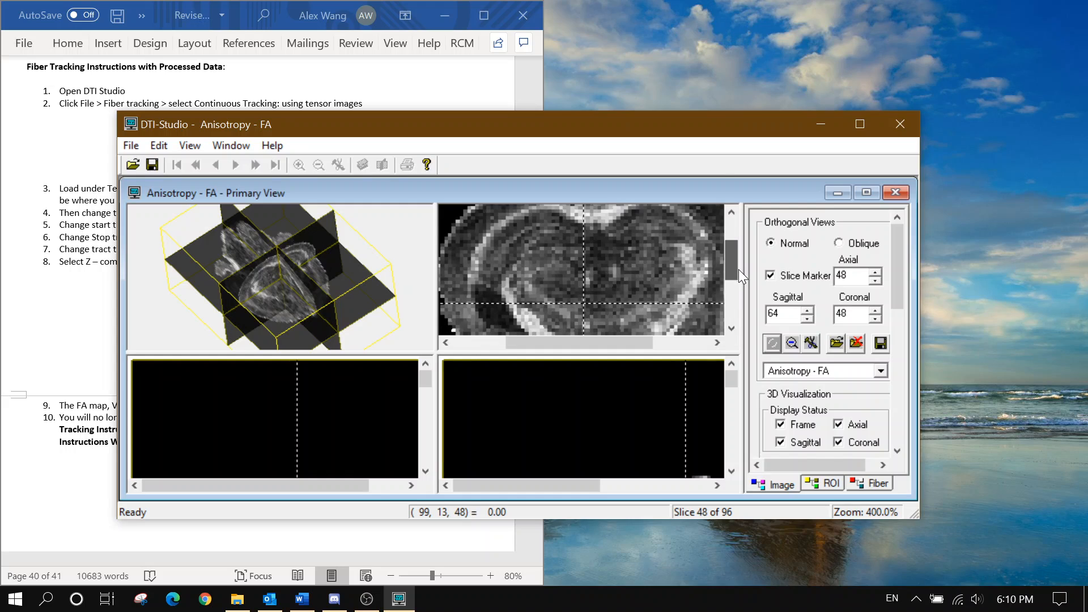
click(875, 485)
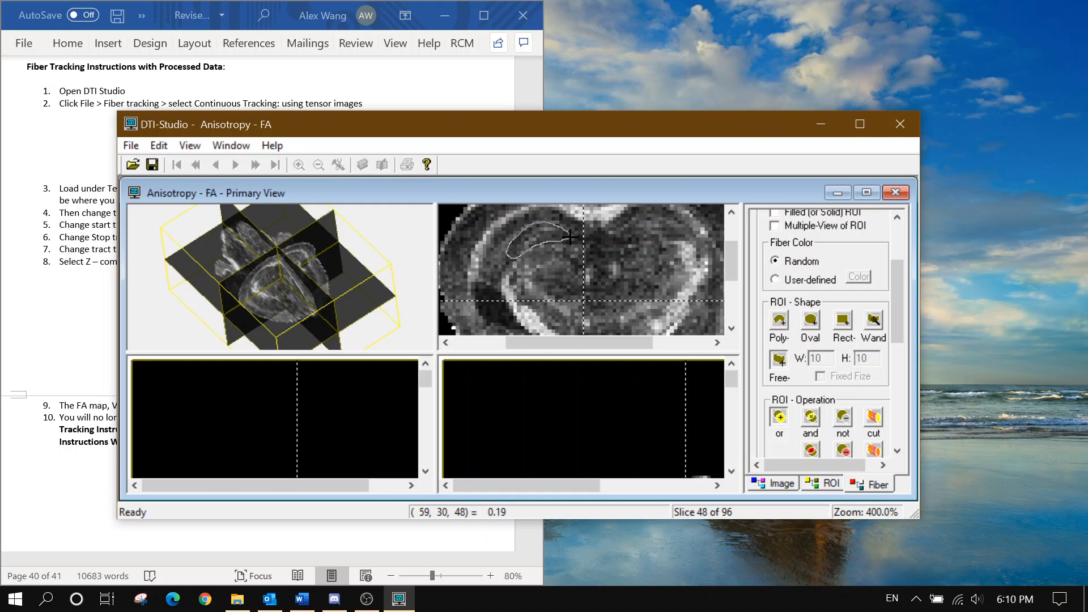
Draw freehand ROIs on the upper left and right of the coronal slice and view ROI statistics (area 100, mean 0.28)
drag(571, 235, 573, 236)
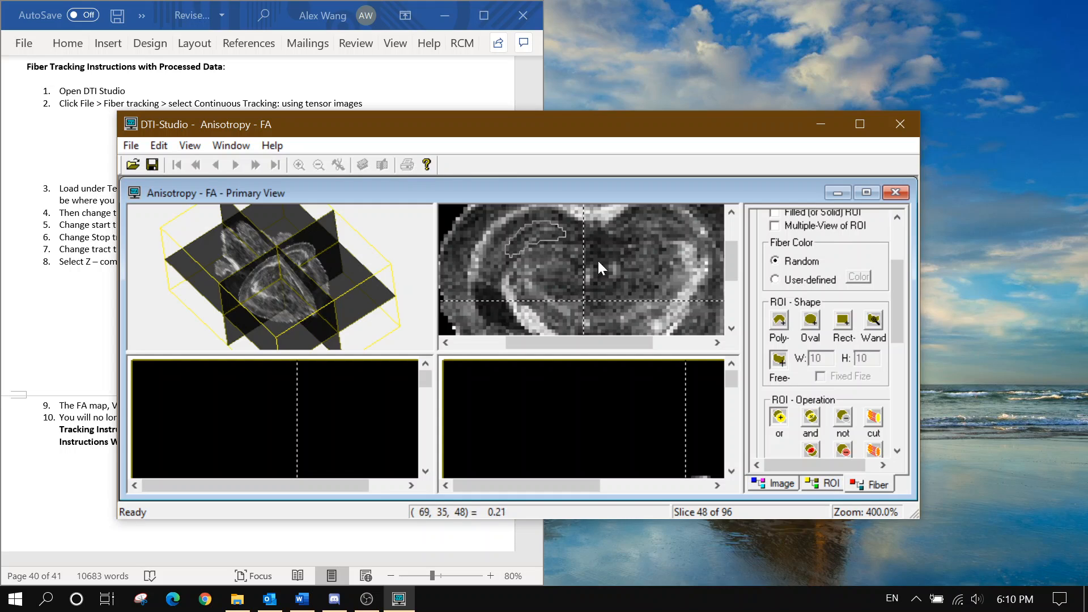
drag(316, 226, 309, 266)
drag(603, 342, 629, 341)
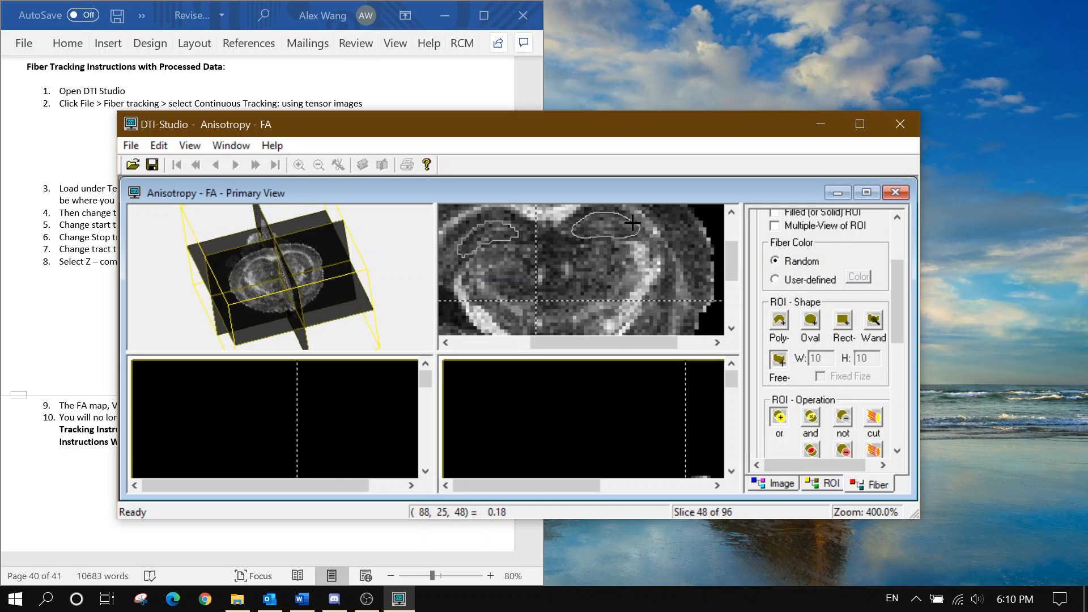
drag(272, 283, 285, 329)
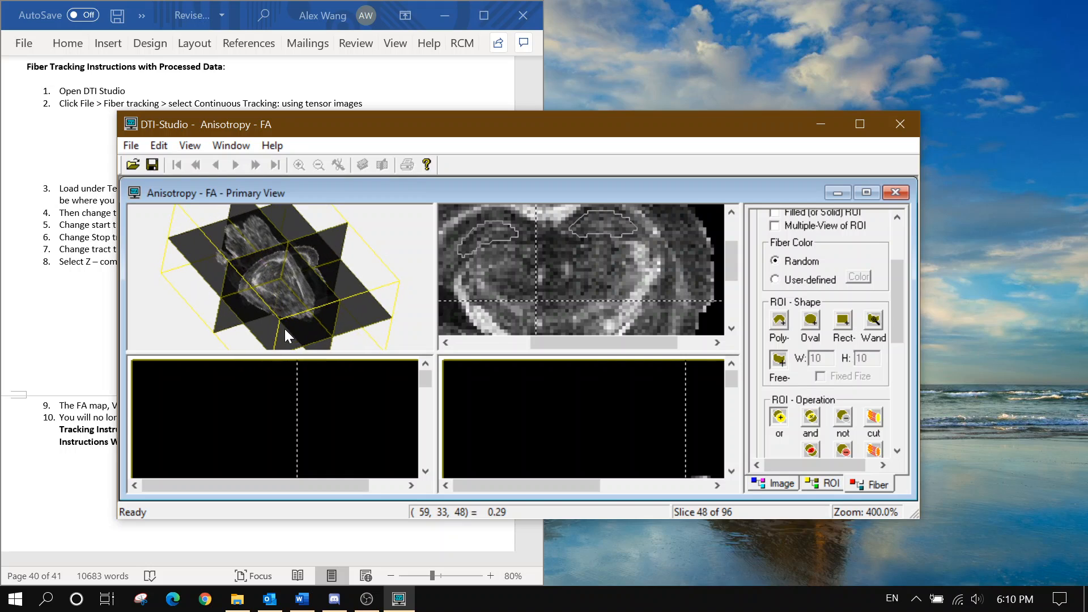
scroll(901, 299, down, 5)
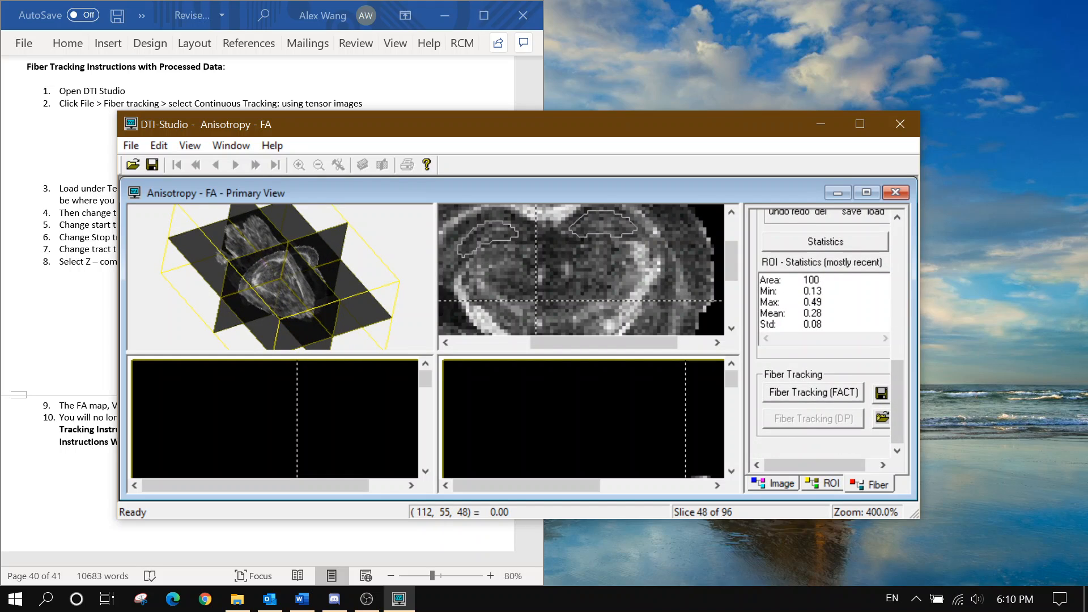
scroll(895, 372, up, 1)
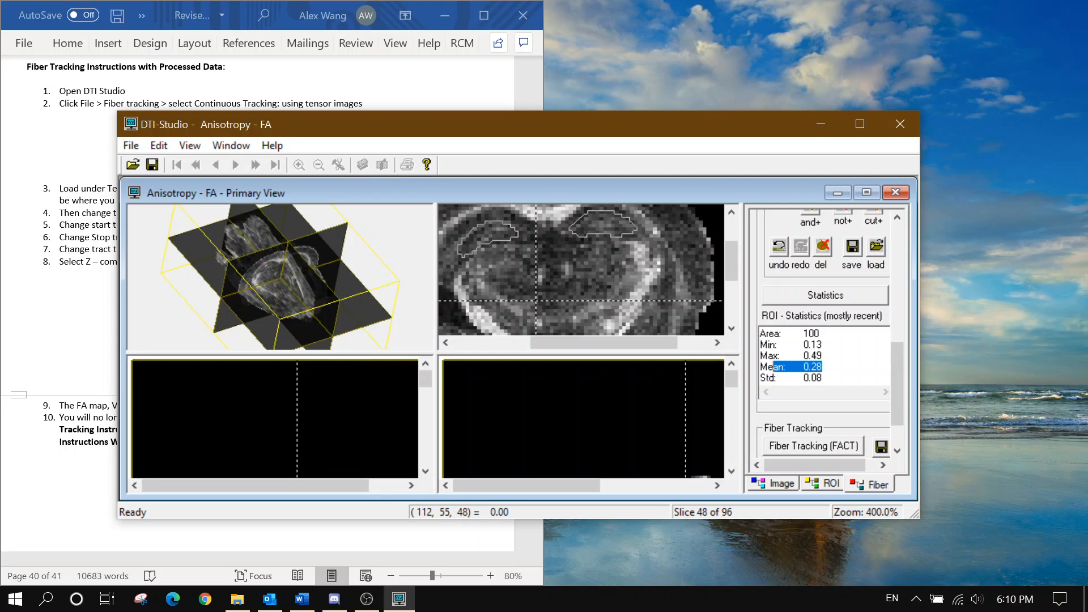
drag(759, 378, 808, 408)
click(835, 378)
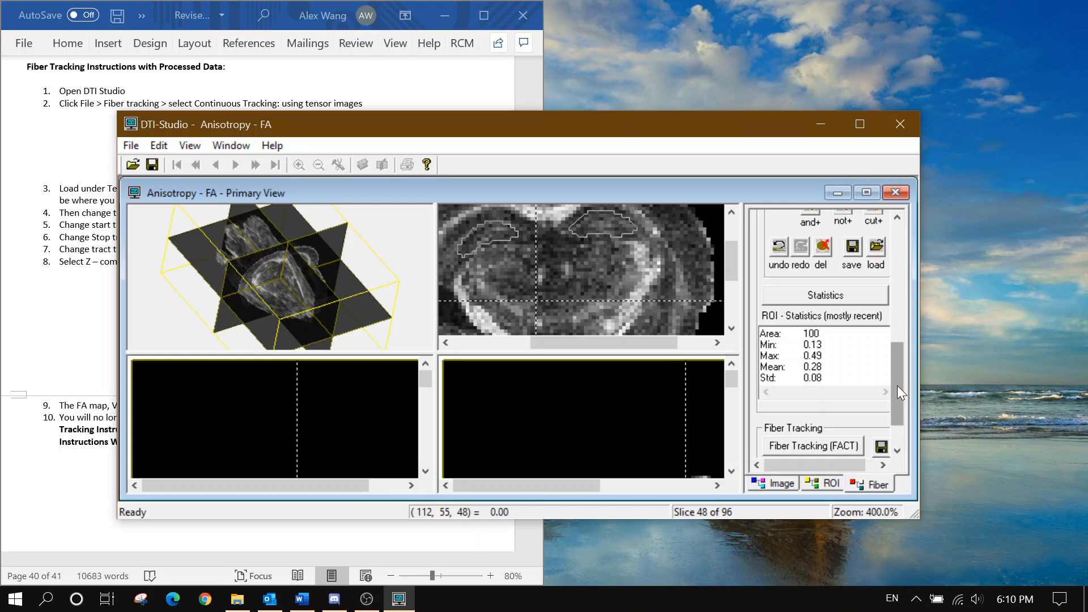
mouse_move(896, 391)
mouse_down()
mouse_move(906, 331)
mouse_move(895, 374)
mouse_up()
click(867, 385)
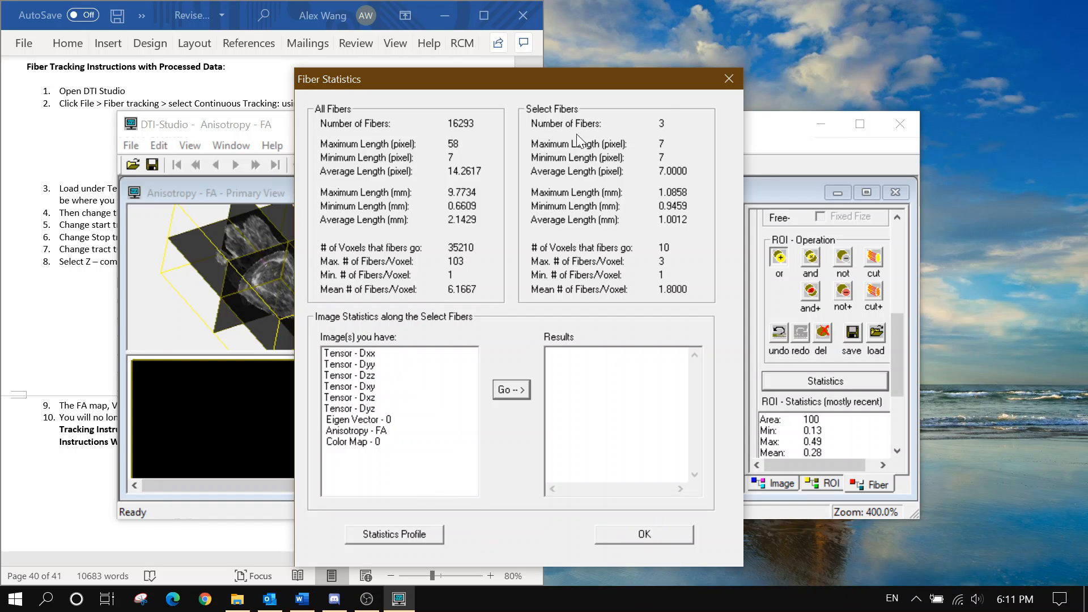
click(728, 79)
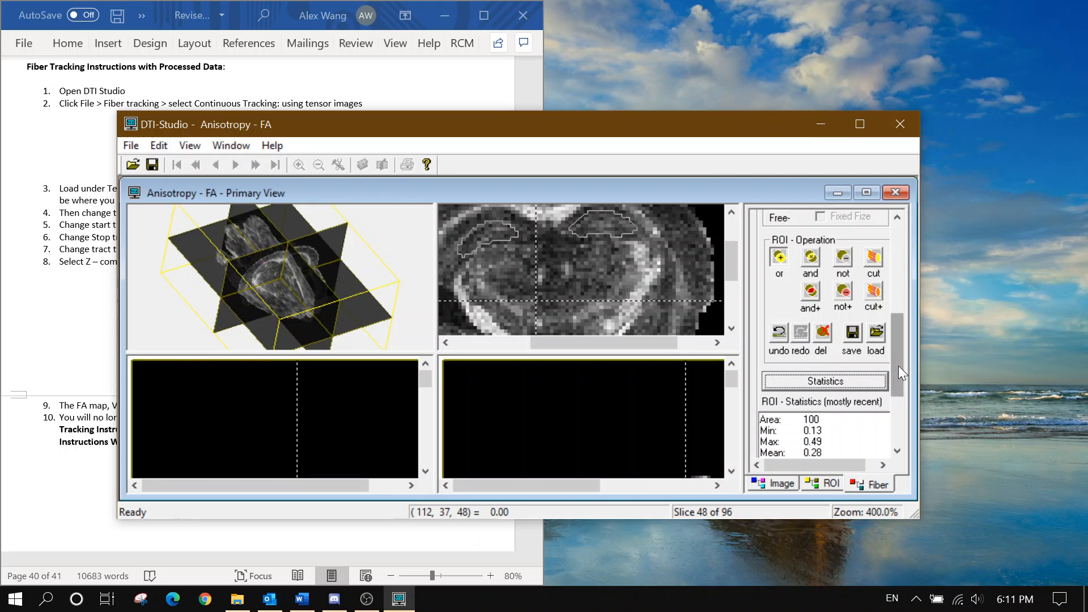
Undo both freehand ROI outlines on the FA slice
click(779, 335)
click(779, 337)
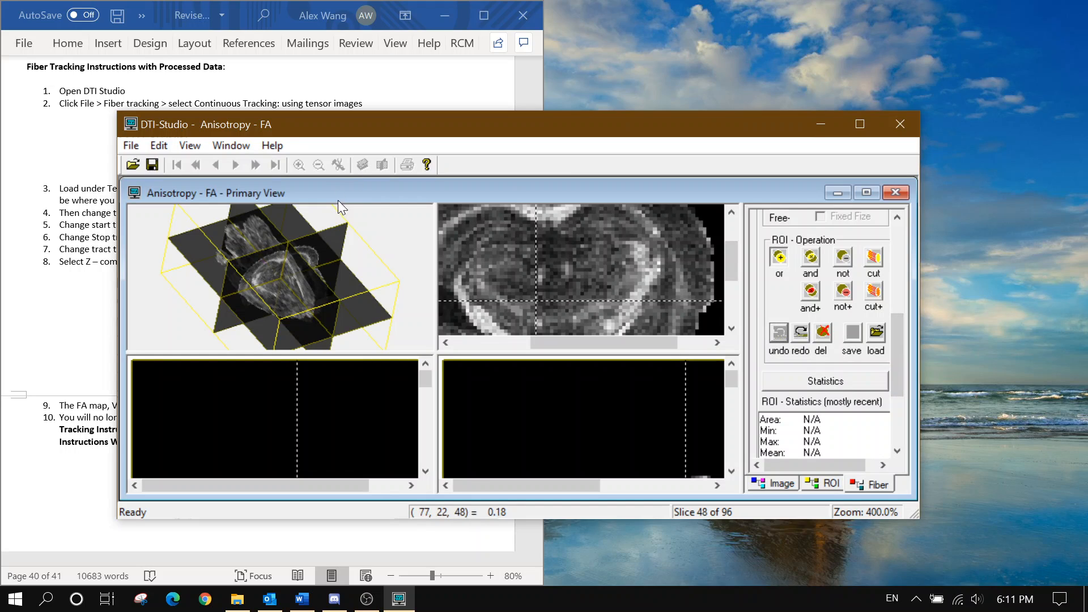
drag(896, 342, 893, 288)
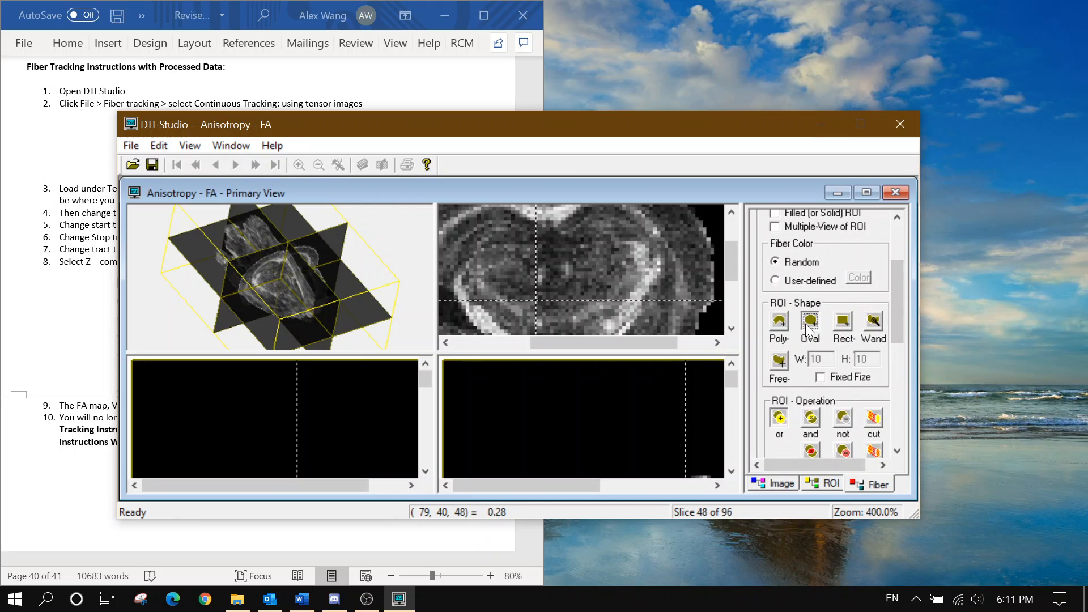
Draw oval ROIs on the left and right of the coronal slice, then zoom slices to 200%
drag(460, 233, 548, 287)
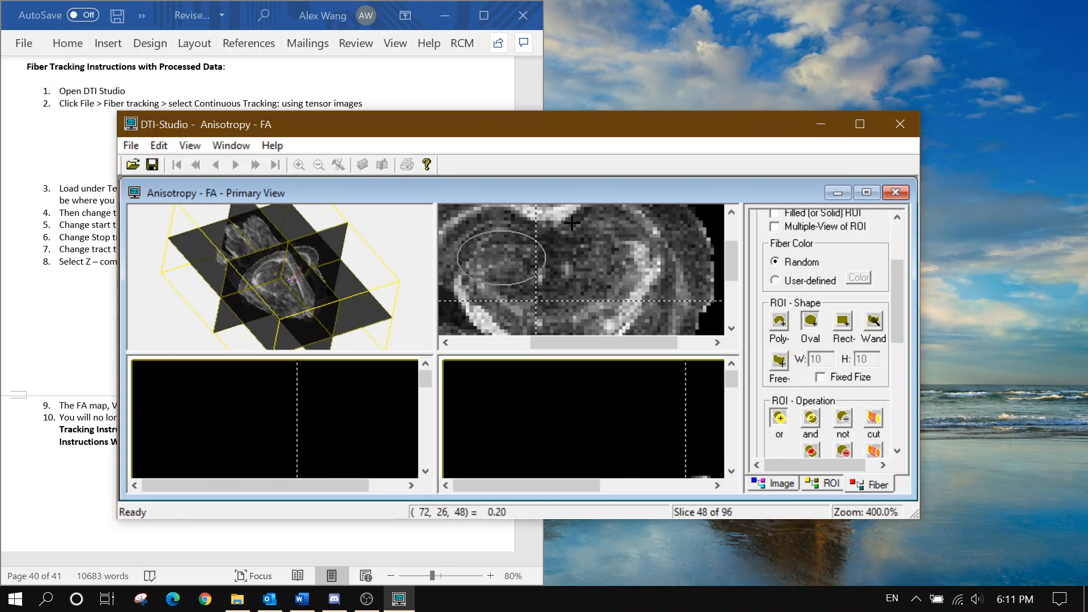
drag(576, 209, 650, 261)
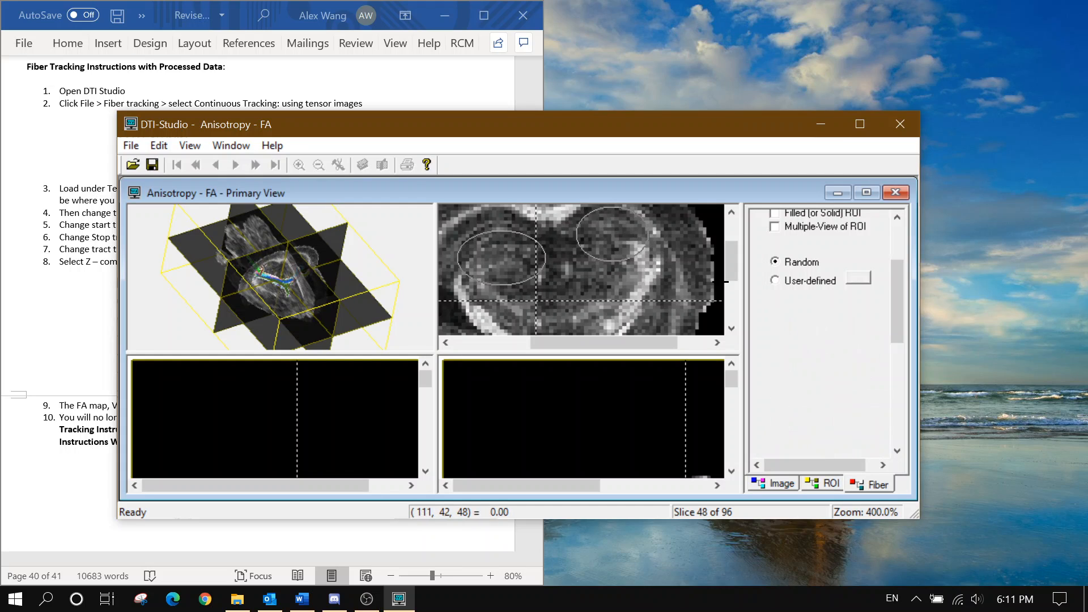
click(775, 483)
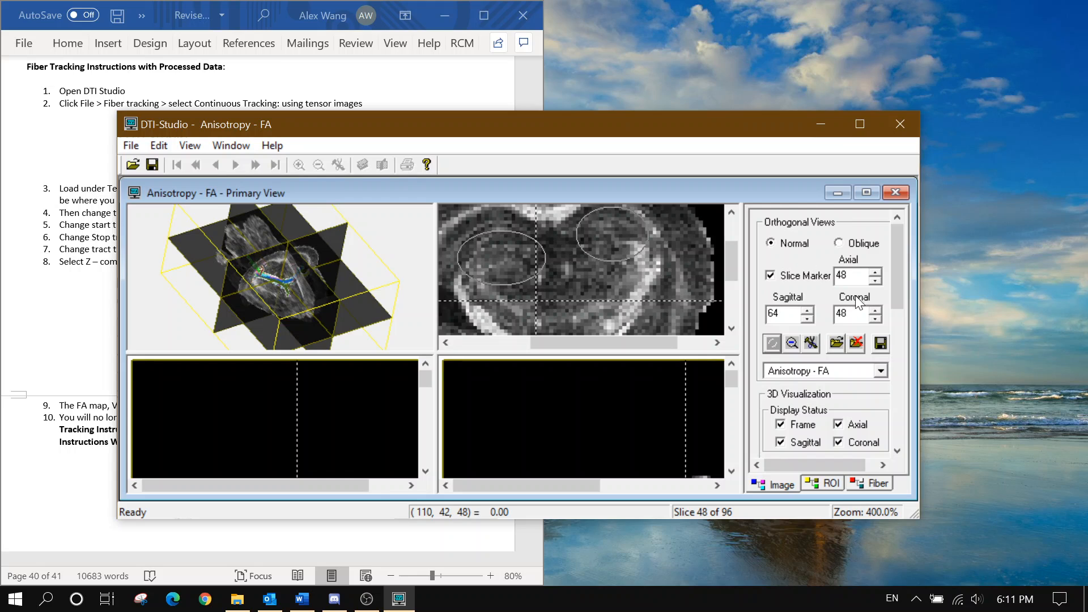
click(793, 343)
Rotate the 3D tracts, skim Word's Fiber Tracking instructions, then minimize Word
mouse_move(240, 302)
mouse_down()
mouse_move(333, 420)
mouse_move(208, 240)
mouse_move(244, 296)
mouse_up()
click(89, 310)
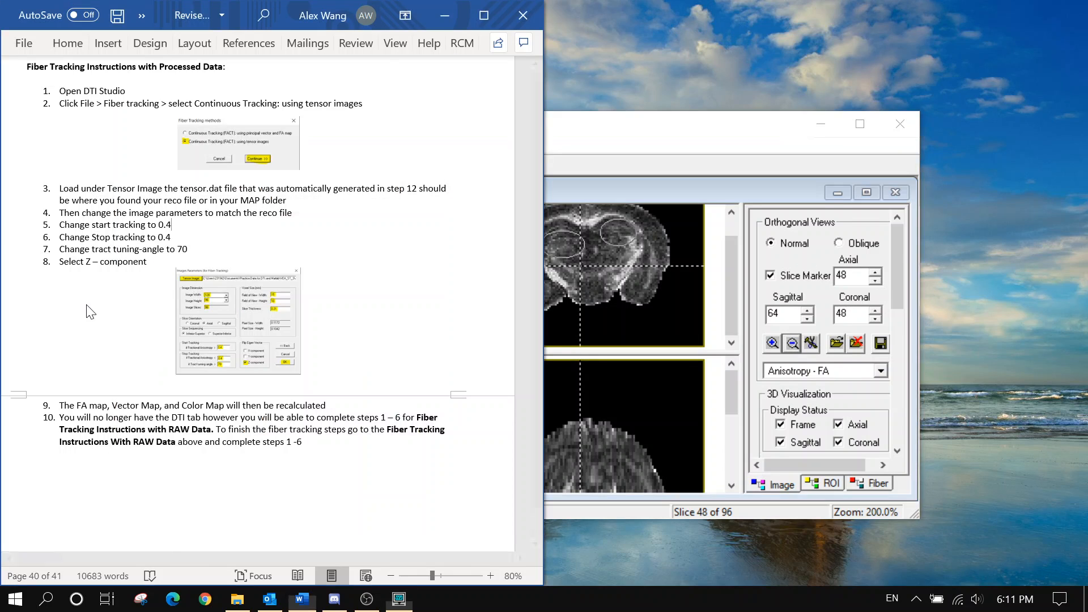
scroll(272, 306, down, 2)
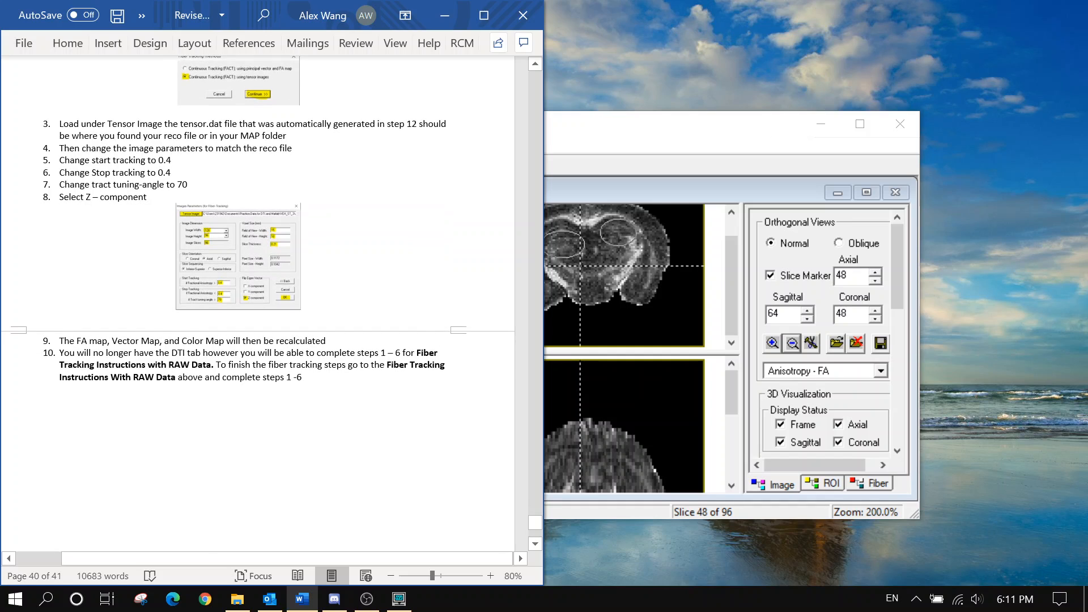
scroll(272, 306, up, 5)
scroll(272, 306, down, 10)
scroll(272, 306, up, 4)
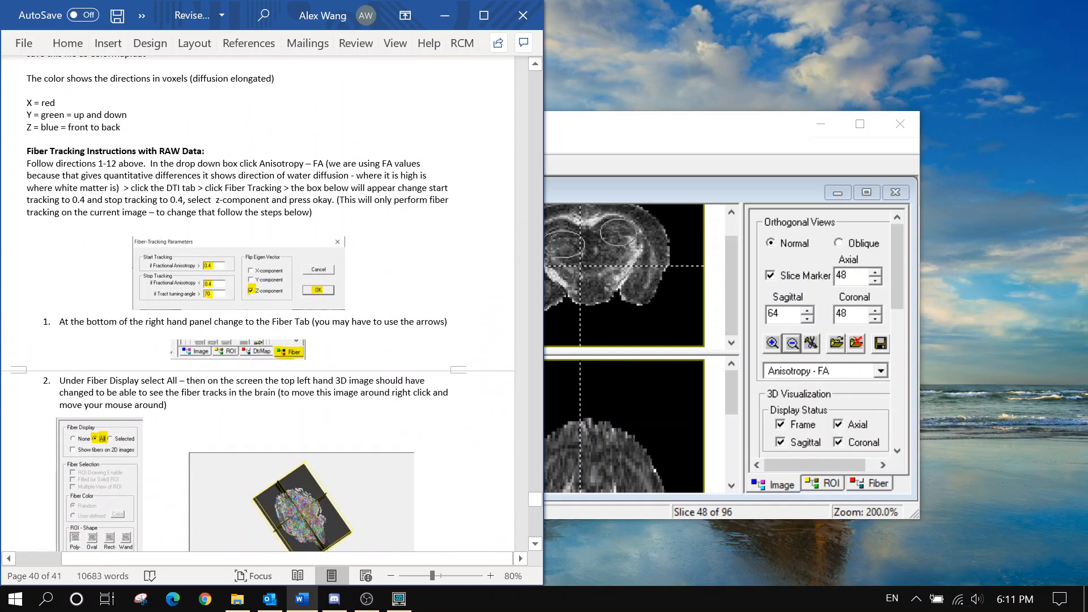
click(444, 15)
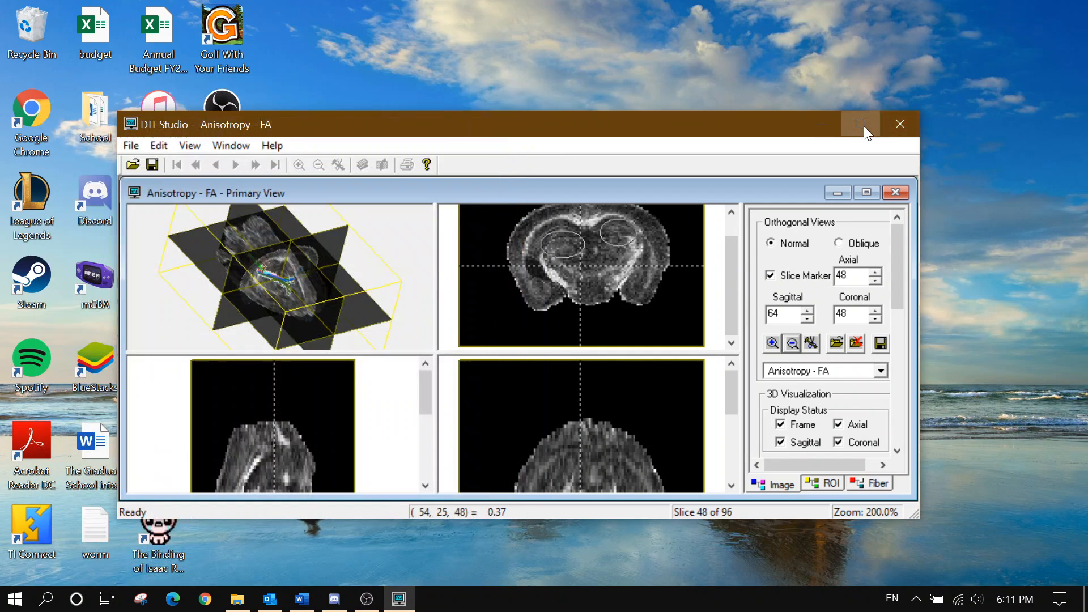
Maximize DTI Studio and the Primary View at 400%, then open the coronal slice's Save This Image As options
click(864, 126)
click(755, 78)
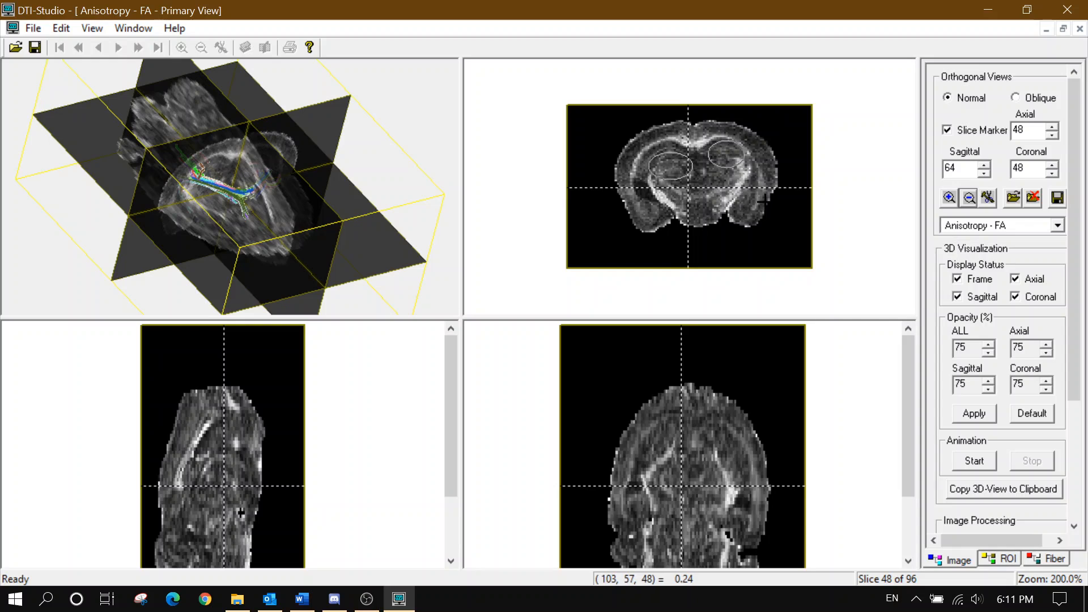
click(949, 197)
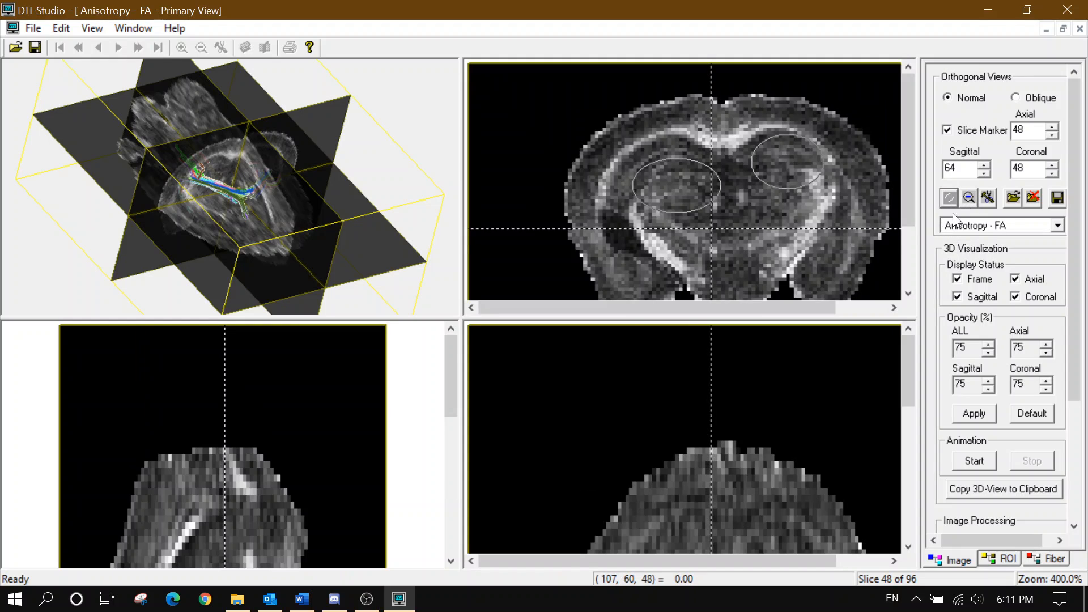
drag(633, 309, 681, 306)
right_click(697, 219)
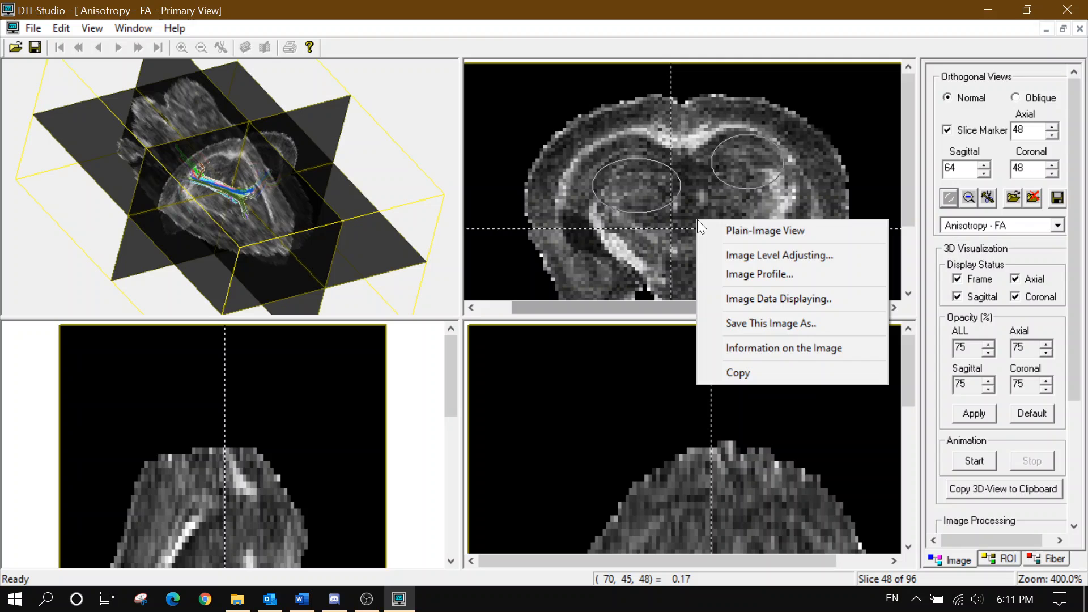
click(751, 322)
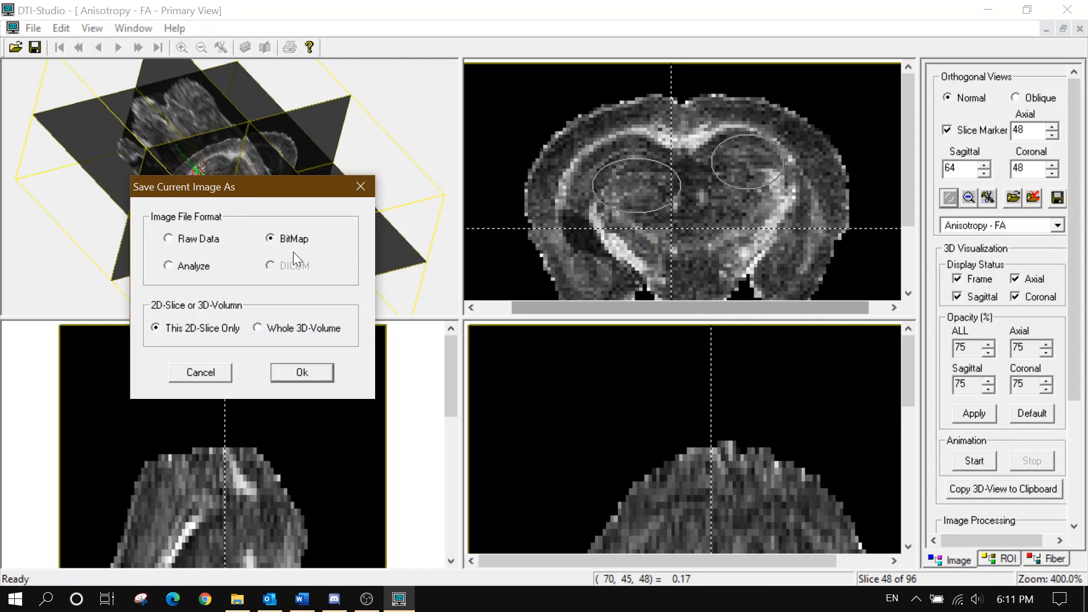
Close the save settings and rotate the 3D brain, briefly running then stopping the animation
click(361, 181)
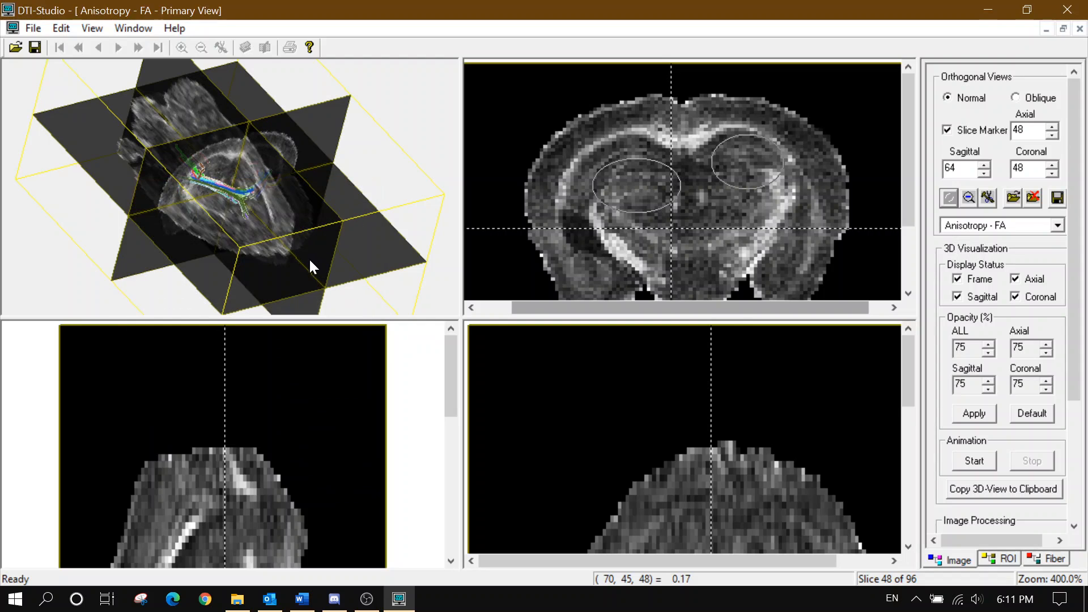
drag(308, 258, 272, 243)
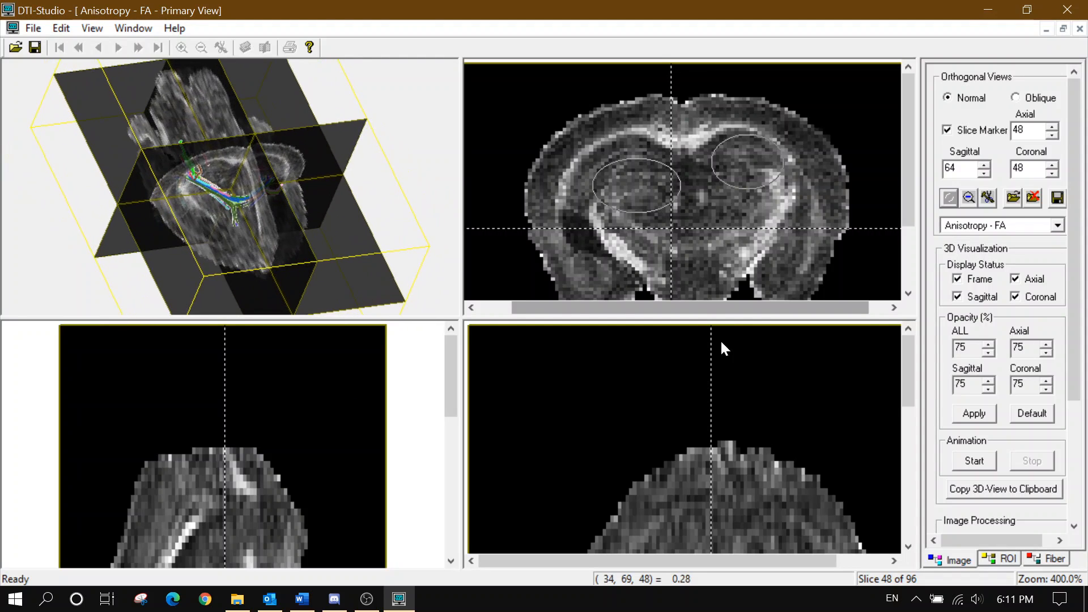
click(986, 458)
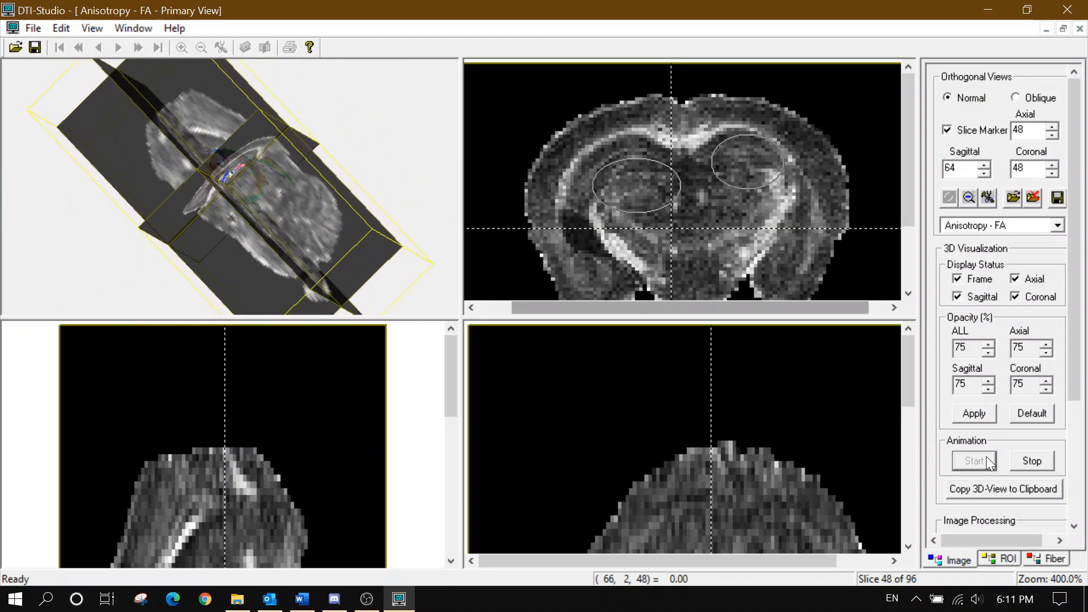
click(1026, 459)
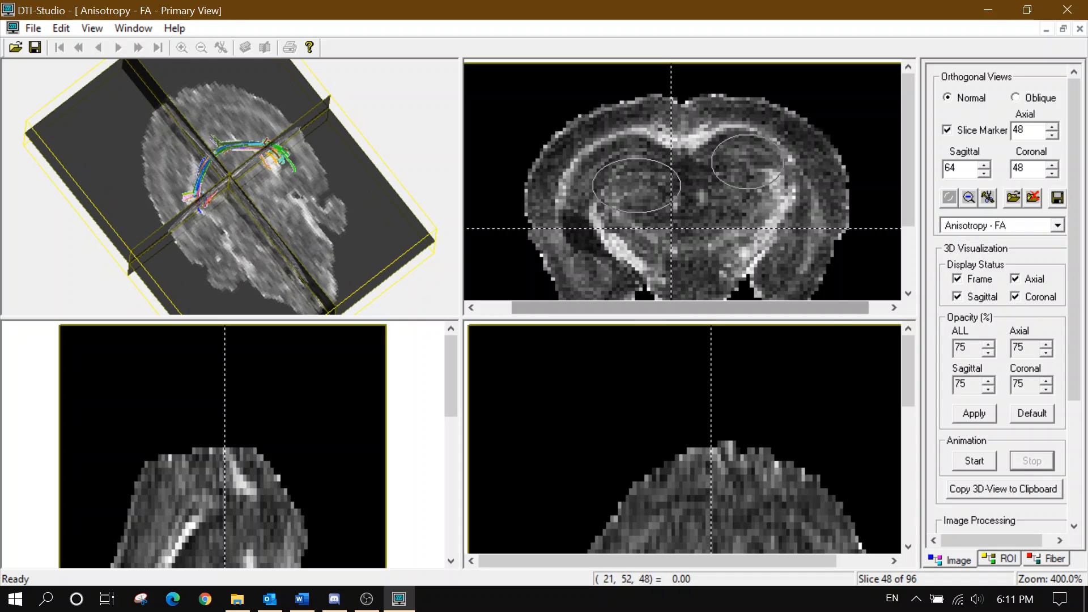
Enlarge the 3D view to fill the left area, tilt it, and hide the yellow bounding frame
drag(462, 243, 912, 231)
drag(551, 321, 548, 577)
drag(512, 276, 517, 306)
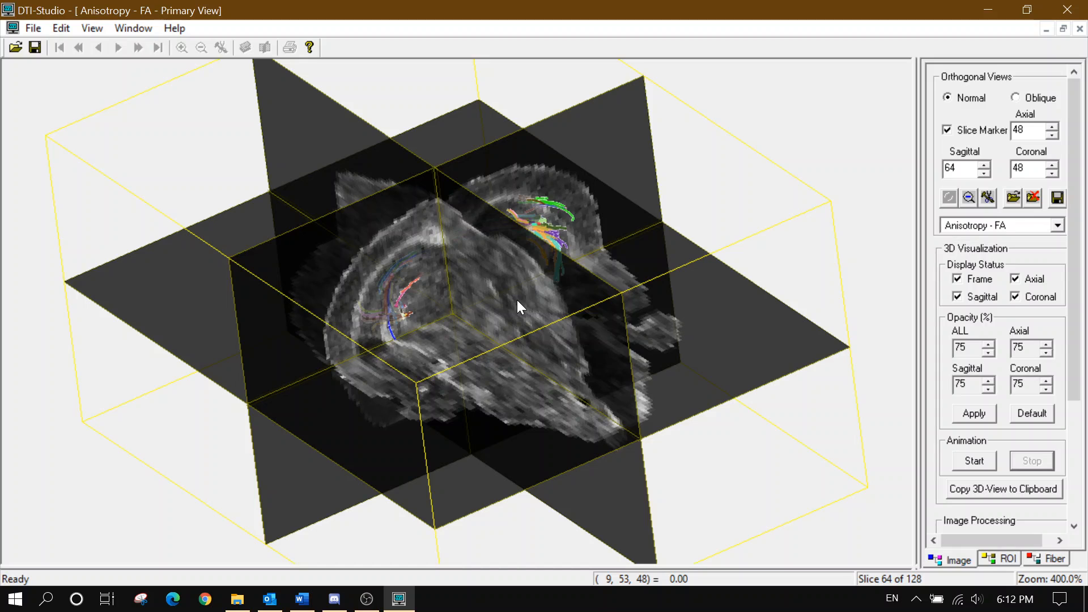
click(984, 284)
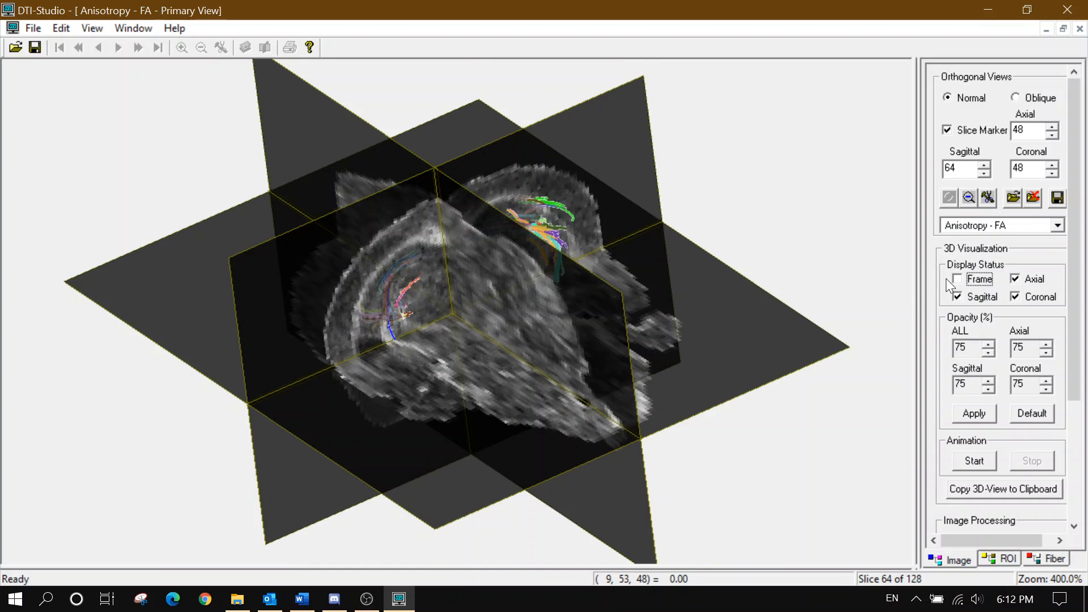
Freeze the spinning brain, turn it so the fiber tracts show, and copy the 3D view to the clipboard
click(990, 460)
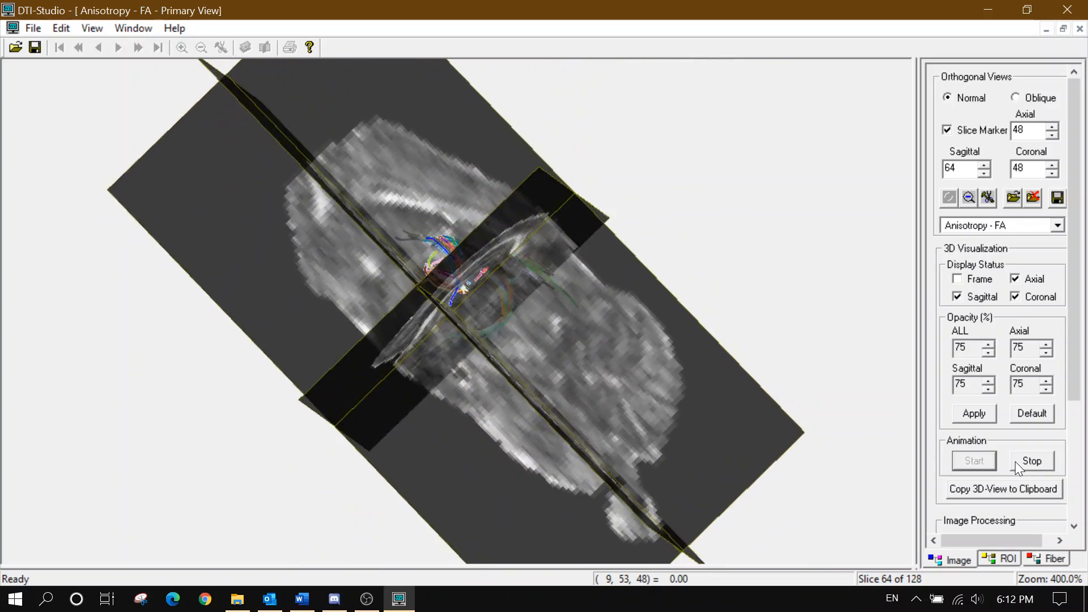
click(1014, 461)
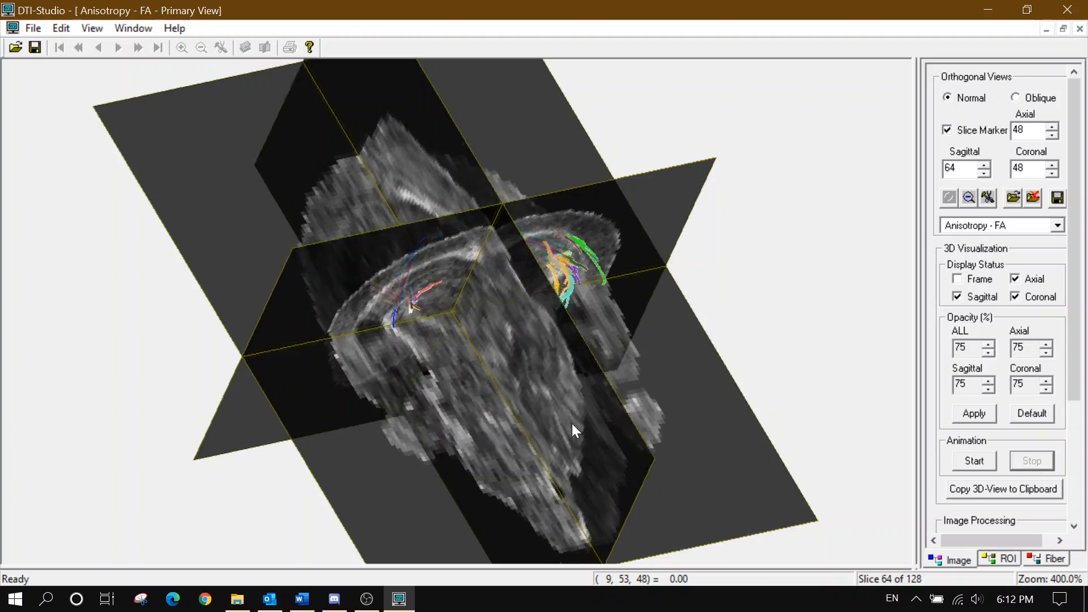
drag(572, 423, 572, 266)
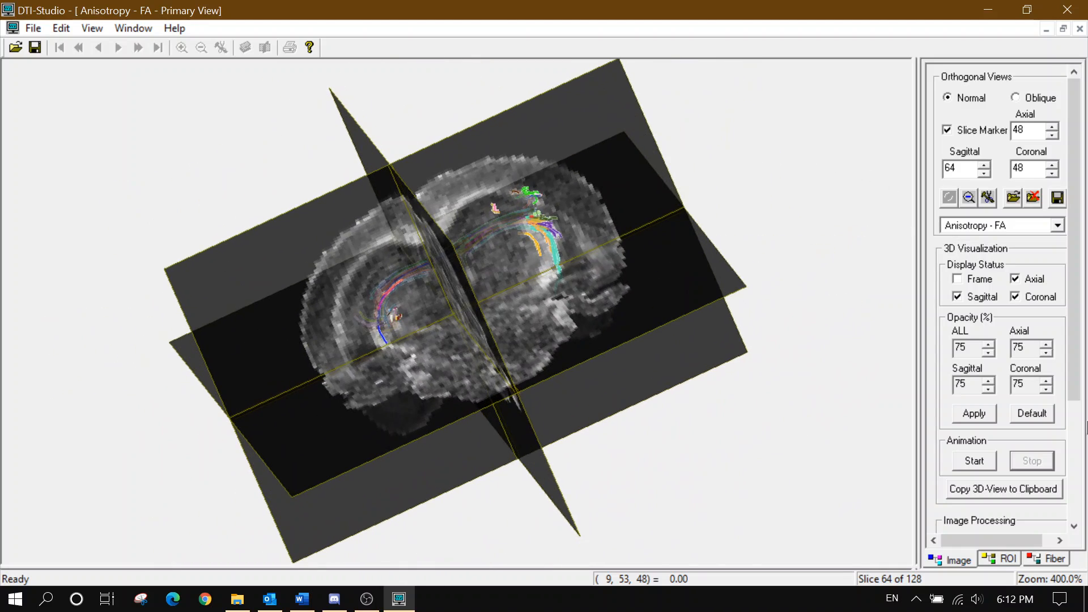
drag(601, 393, 509, 383)
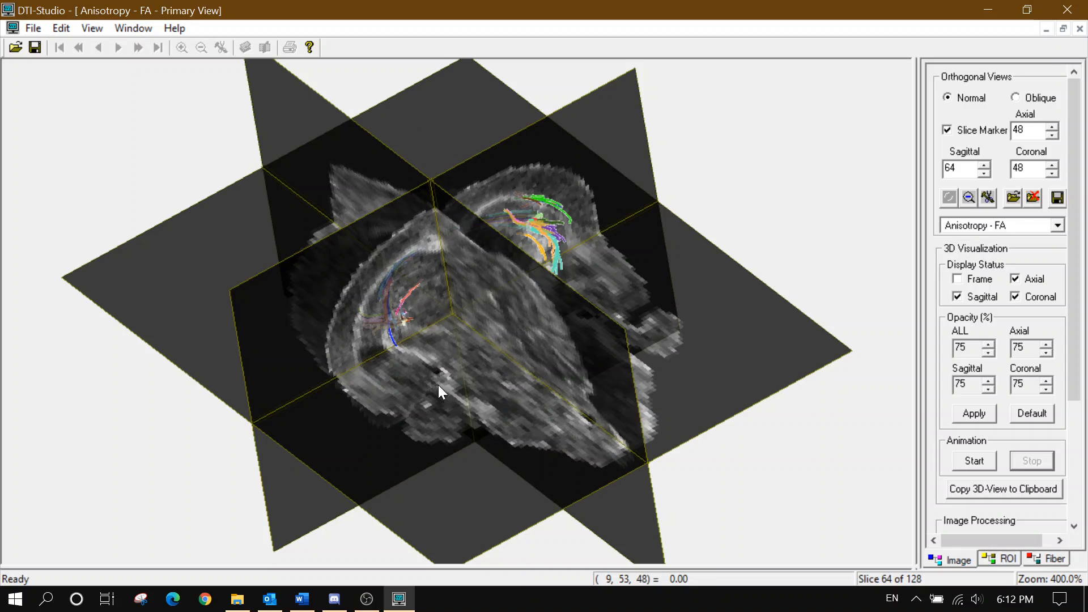
click(1021, 489)
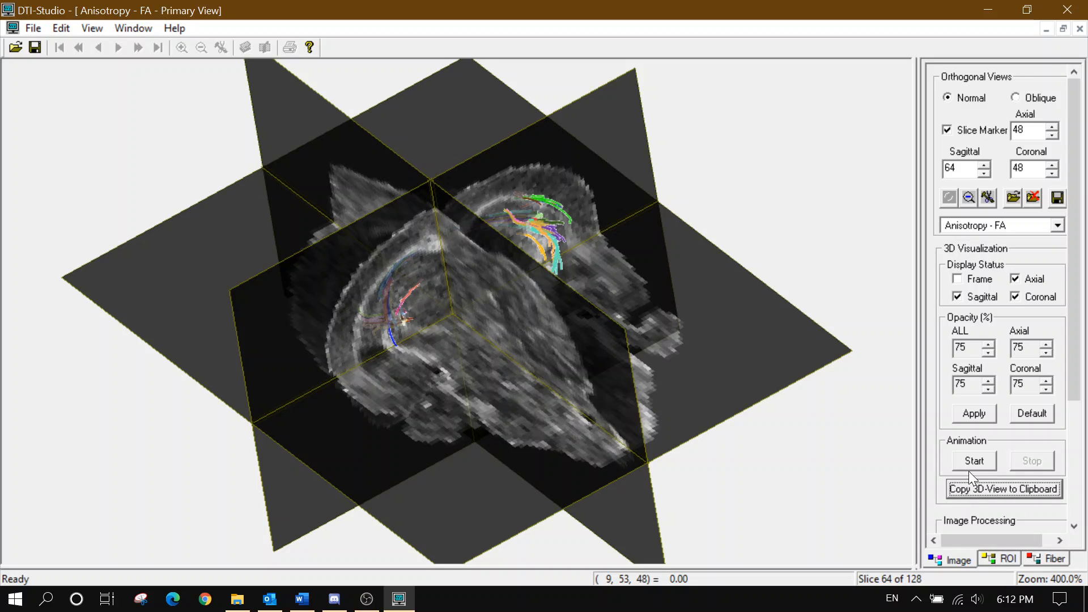
click(70, 603)
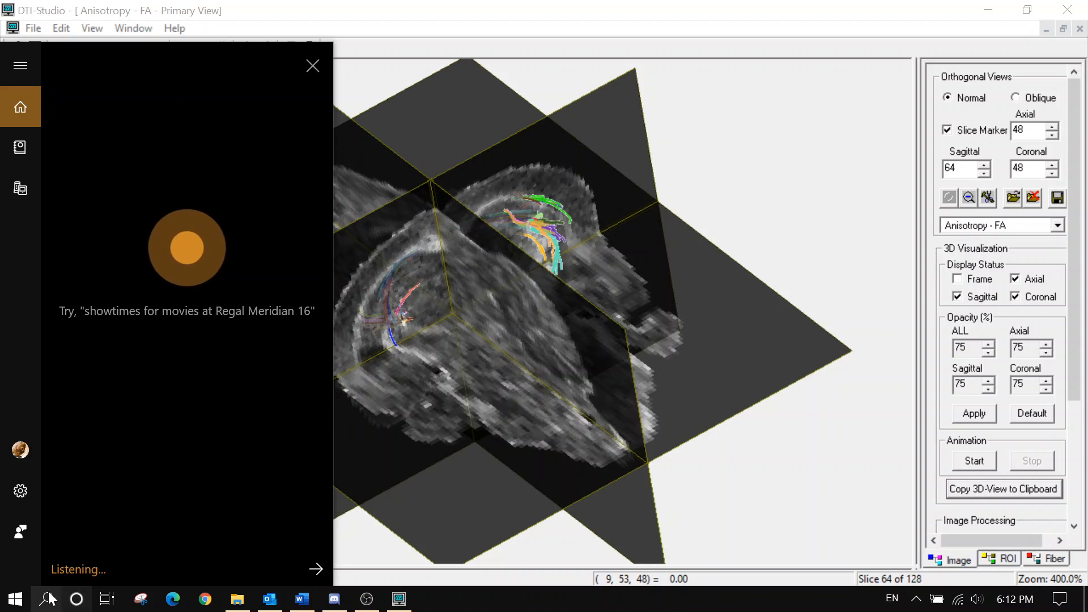
Launch Paint via the search box and paste the copied 3D brain view
click(48, 599)
text(pain)
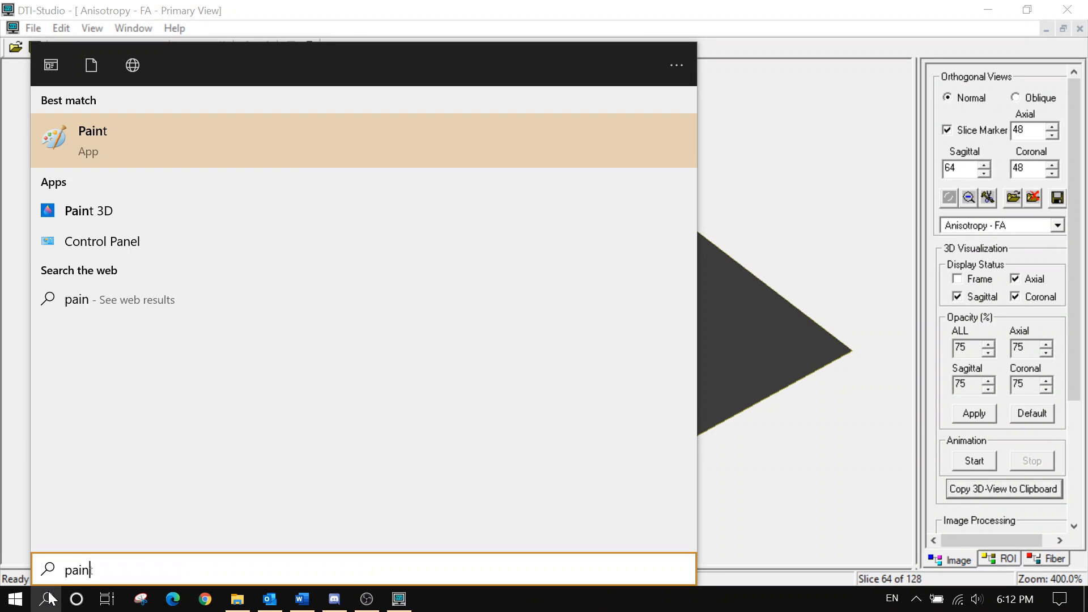
click(112, 158)
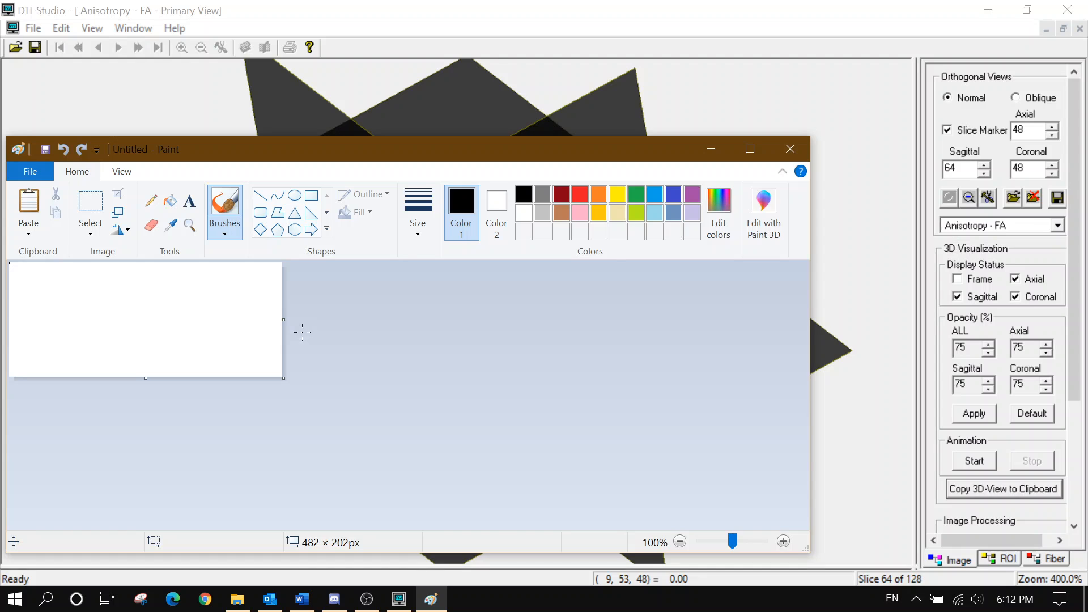
key(ctrl+v)
scroll(647, 371, down, 2)
scroll(626, 379, up, 2)
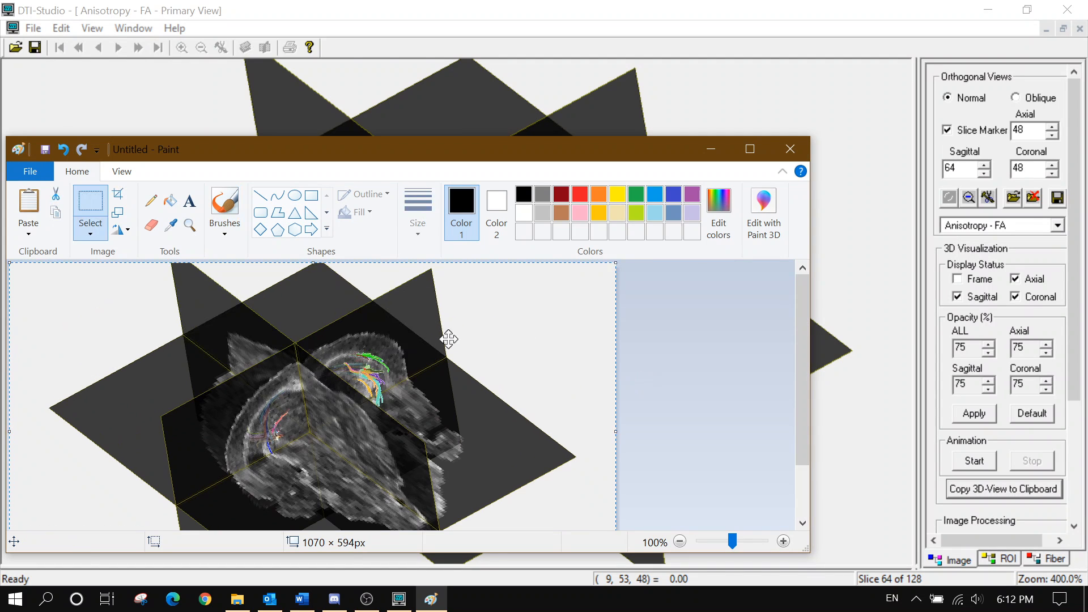
scroll(449, 338, down, 2)
scroll(381, 413, up, 2)
scroll(348, 326, down, 2)
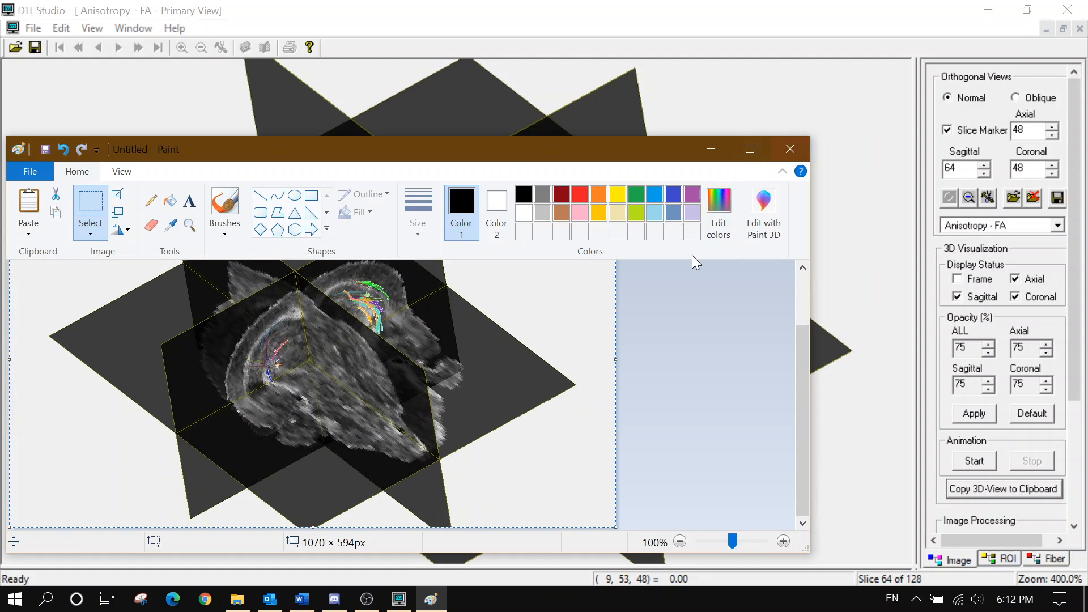
Check the PNG save option, cancel saving, and close Paint without saving
key(ctrl+s)
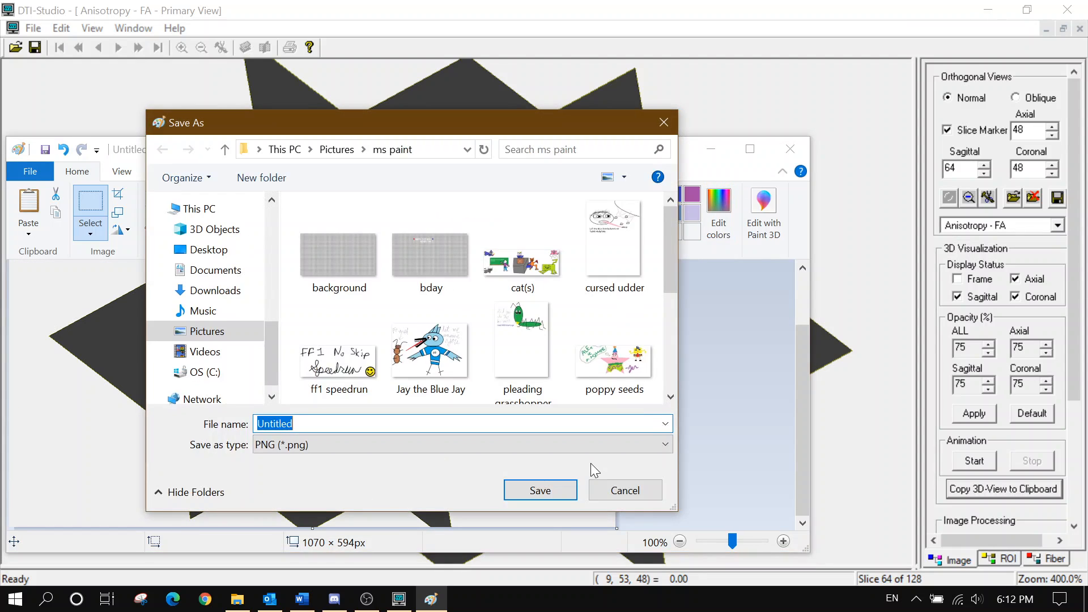
click(551, 445)
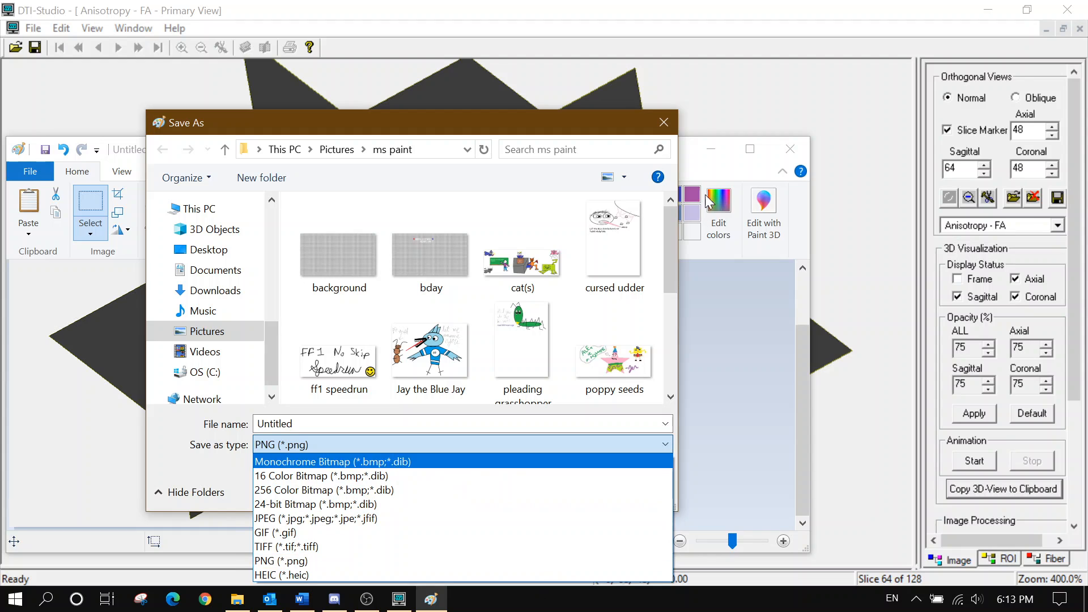
click(658, 129)
click(664, 123)
click(790, 148)
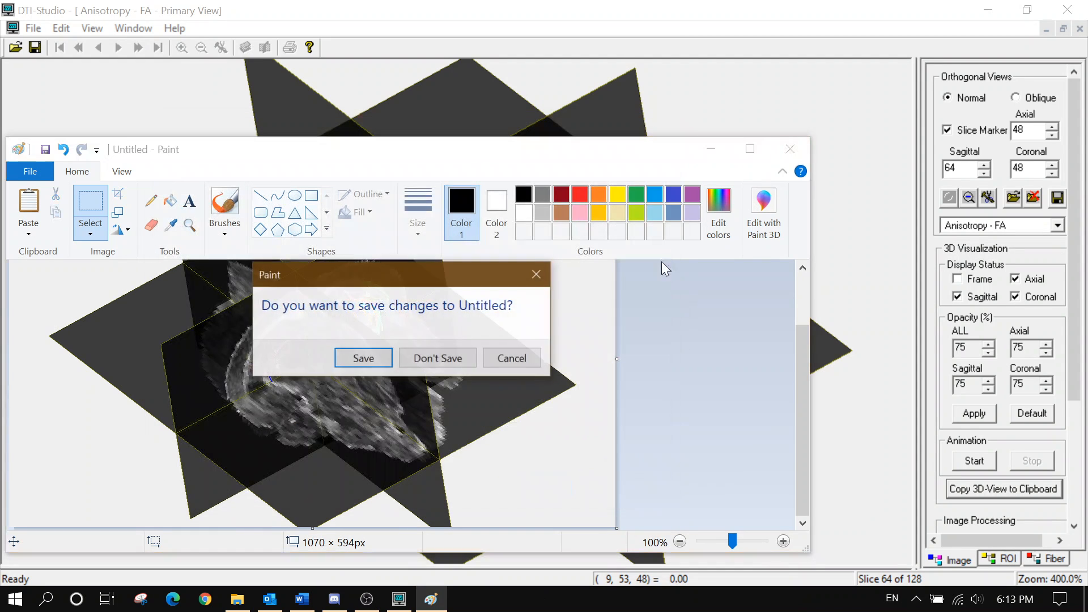
click(438, 359)
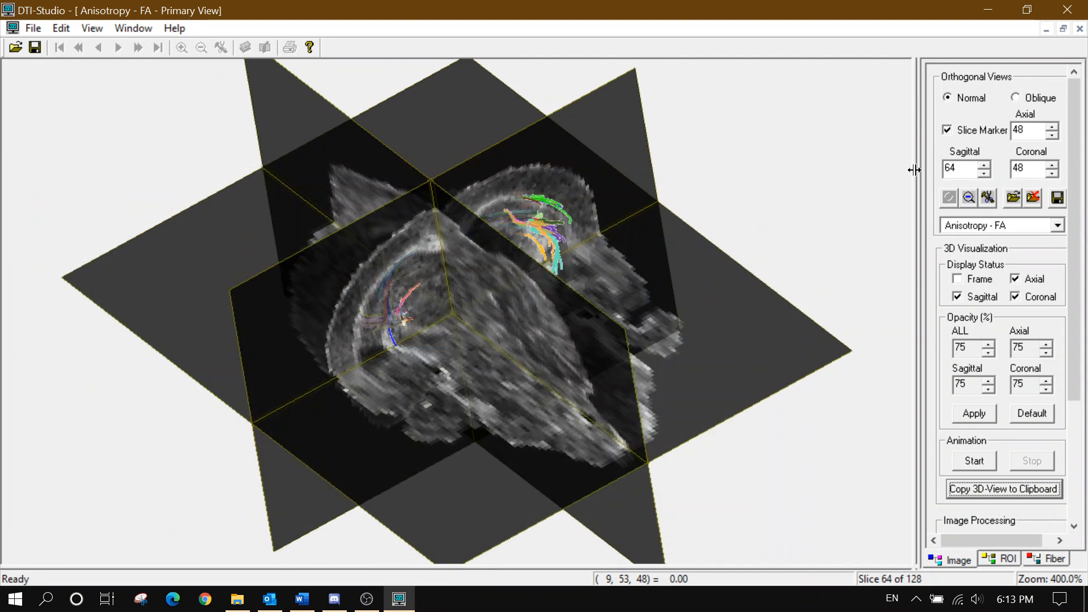
Restore the coronal and two other FA slice panes beside the 3D view, then bring Word forward
drag(914, 170, 463, 170)
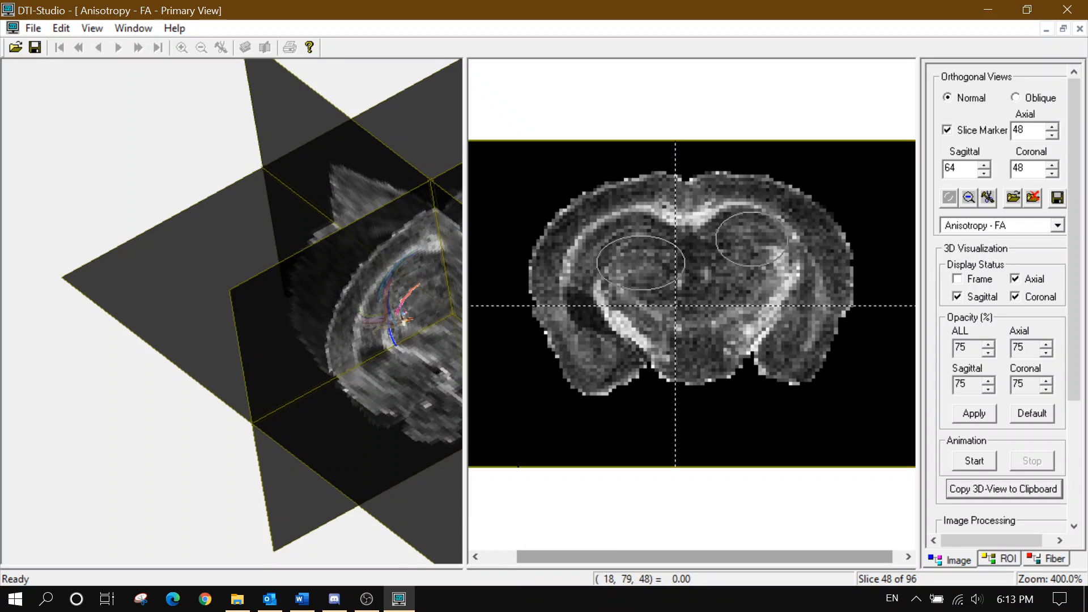
drag(466, 570, 482, 309)
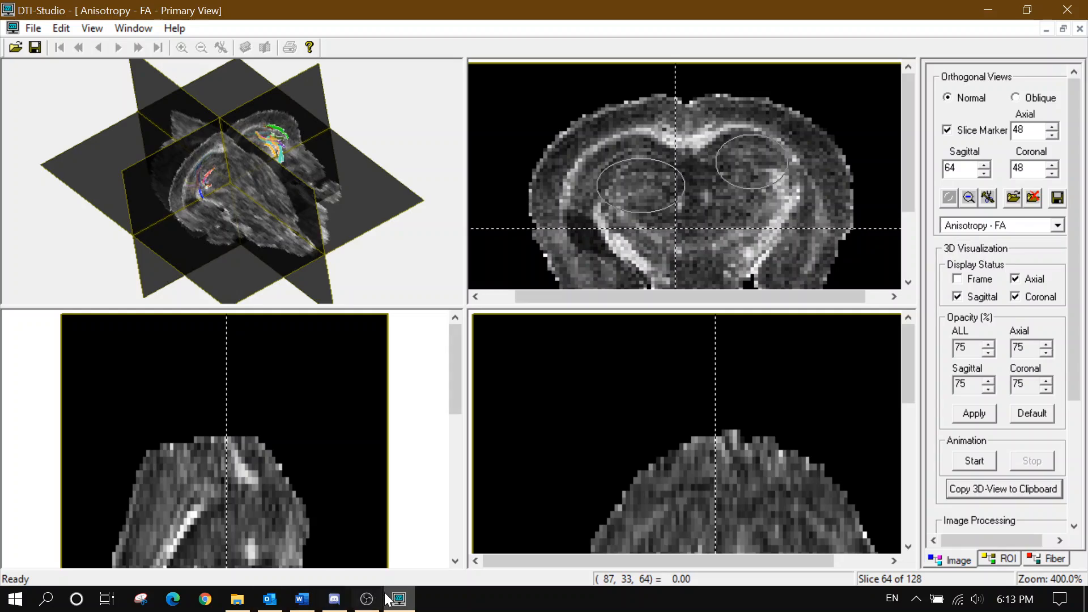
click(237, 599)
click(237, 598)
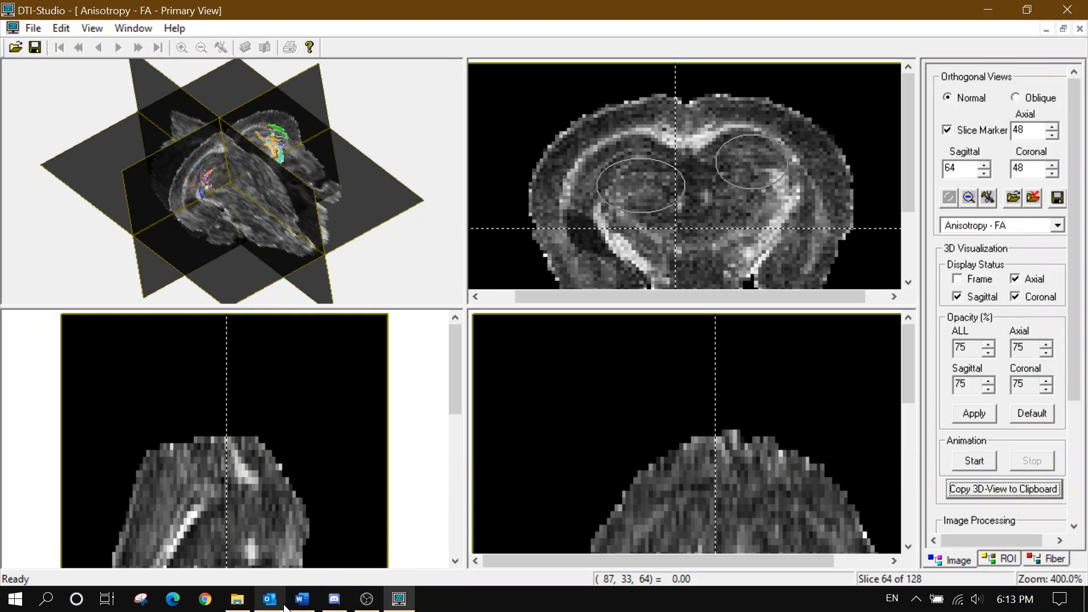
click(298, 605)
Scroll the DTI notes and briefly select the SUGGESTED FILE ORGANIZATION heading
scroll(231, 374, down, 3)
scroll(230, 374, up, 9)
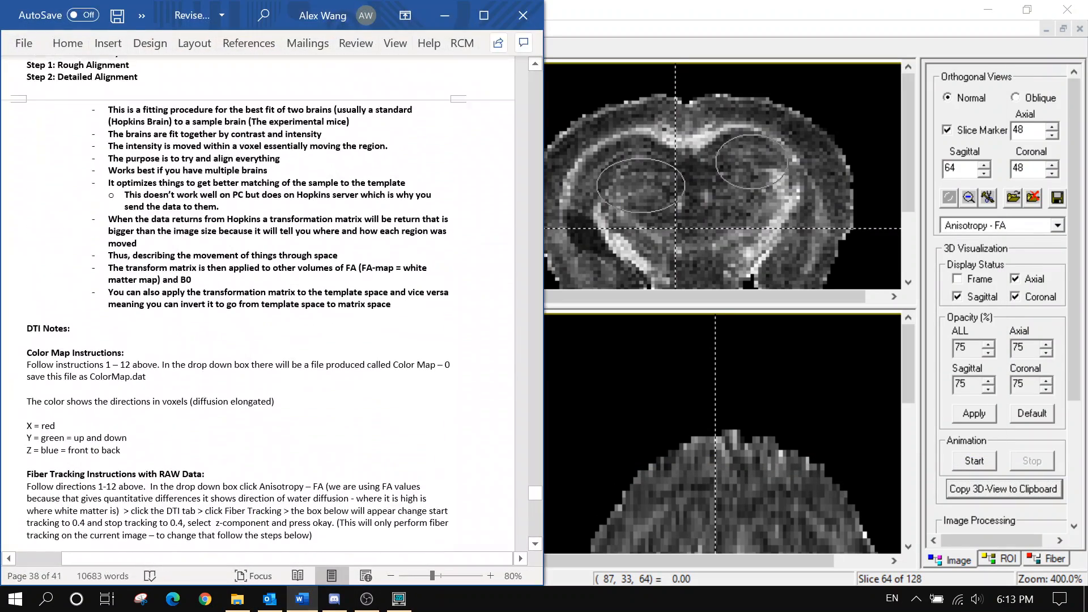
scroll(258, 306, up, 8)
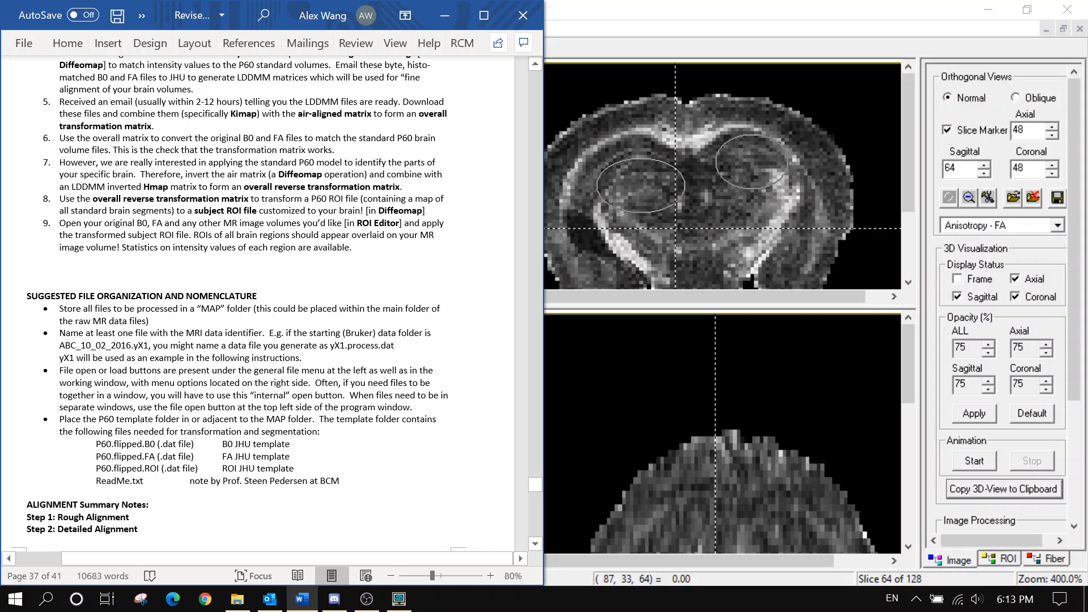
scroll(258, 305, down, 3)
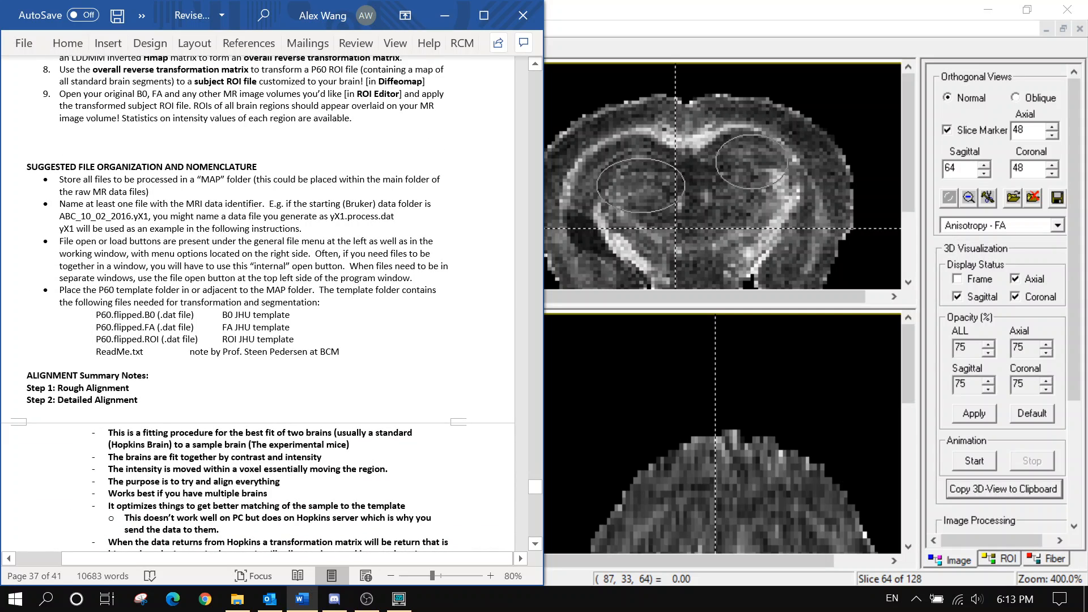
scroll(258, 303, up, 3)
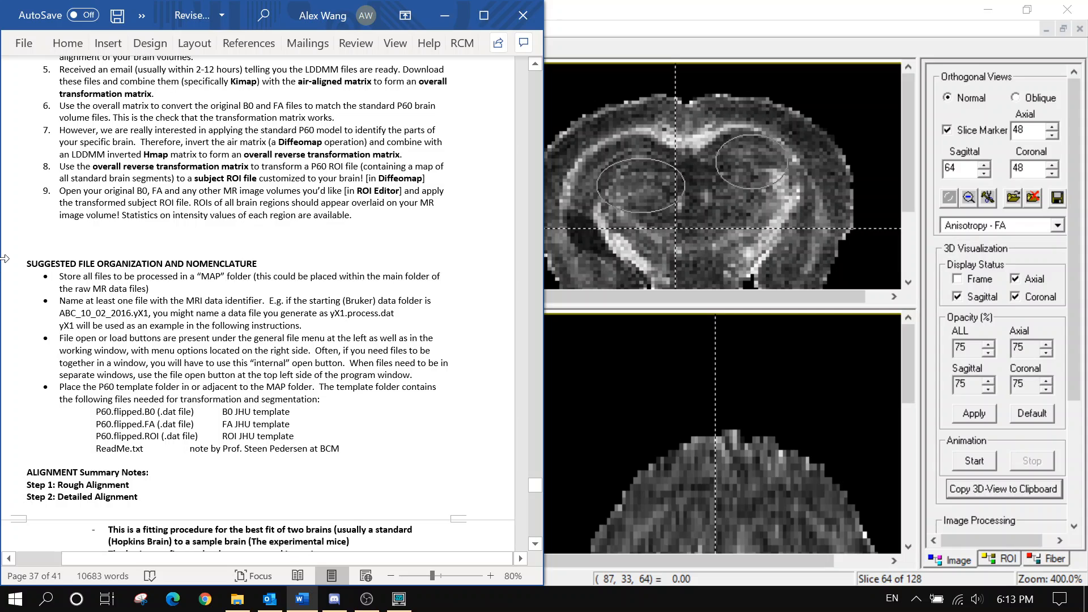
drag(27, 264, 253, 276)
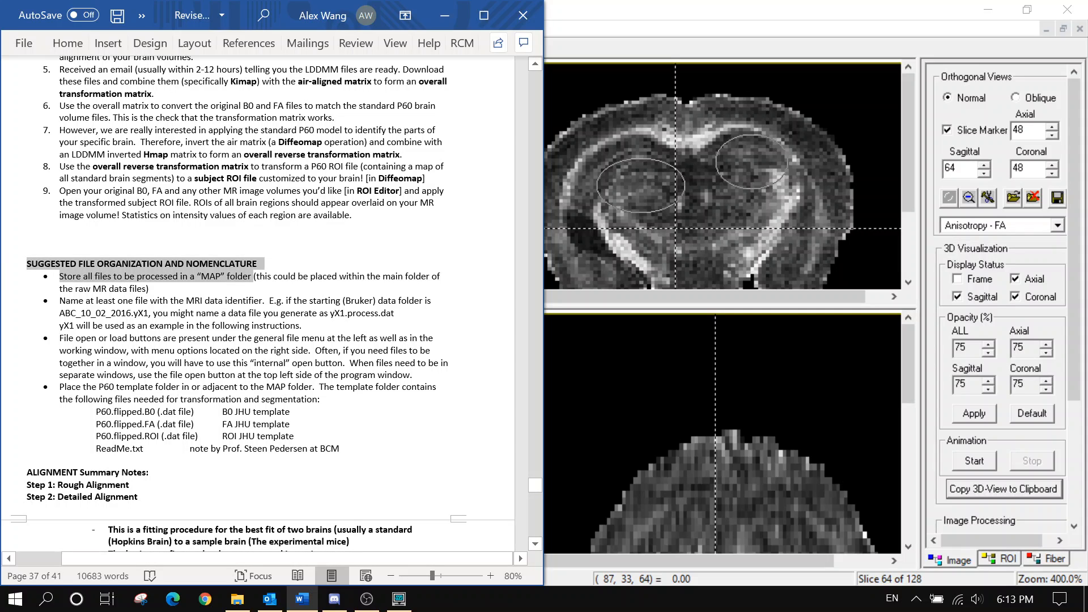
click(233, 288)
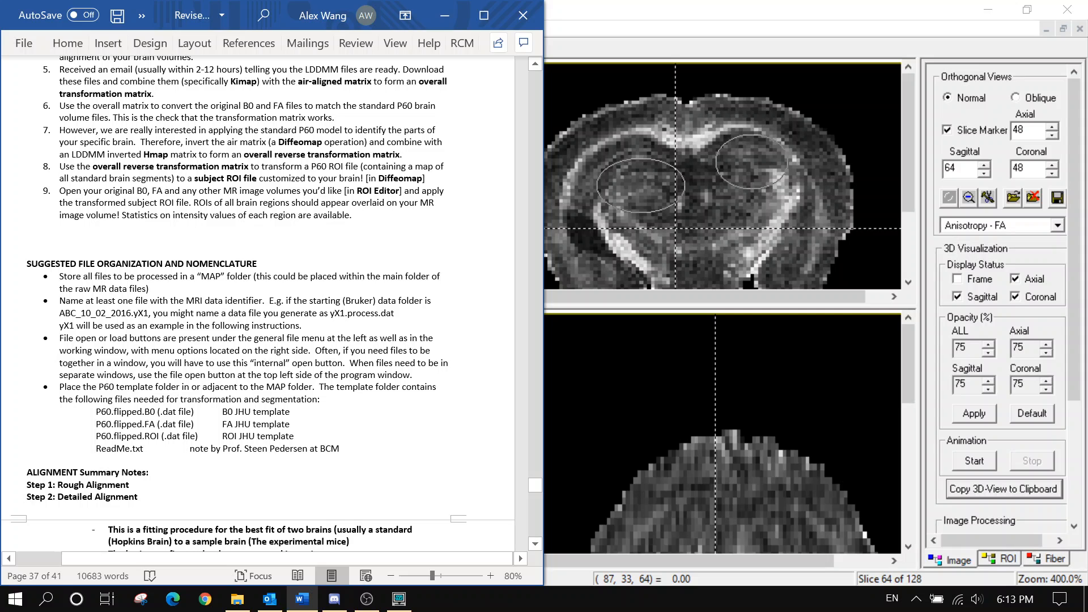
Scroll further through the notes, then close Word, saving the changes
scroll(258, 310, down, 3)
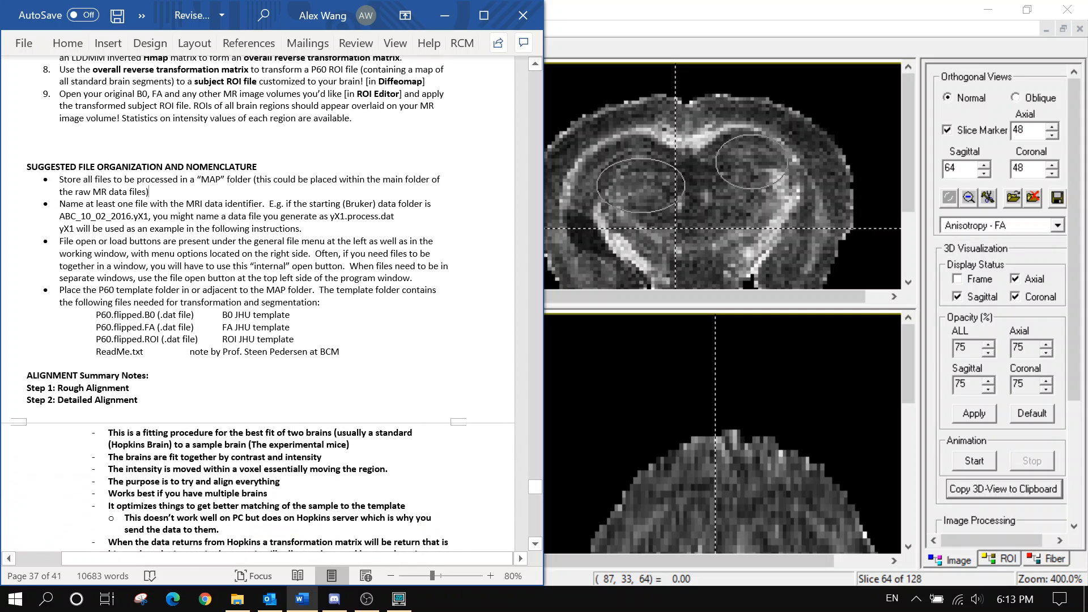
scroll(259, 310, down, 1)
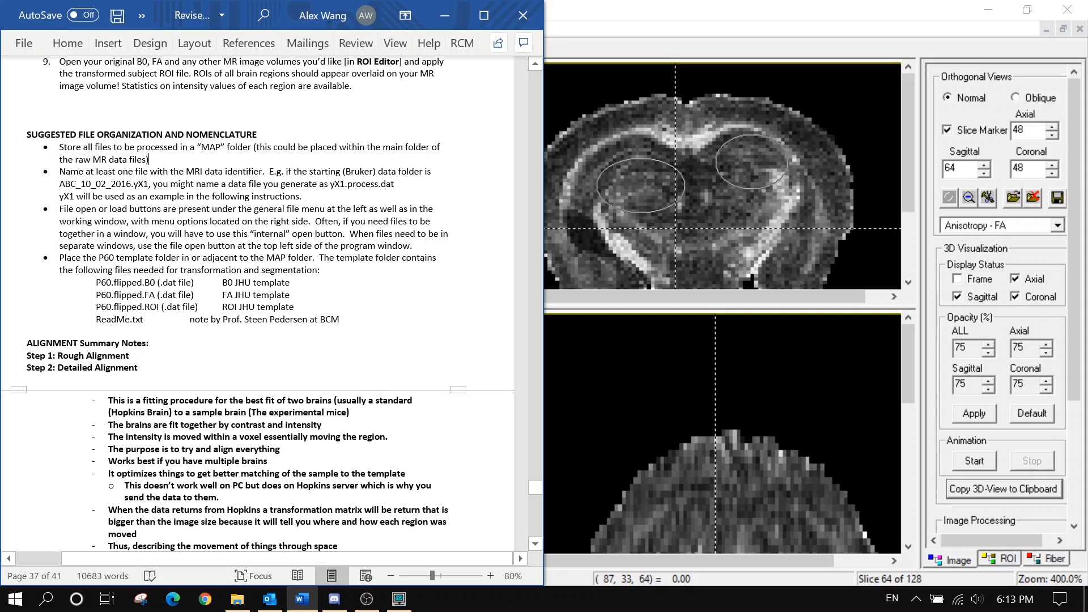
scroll(259, 310, down, 3)
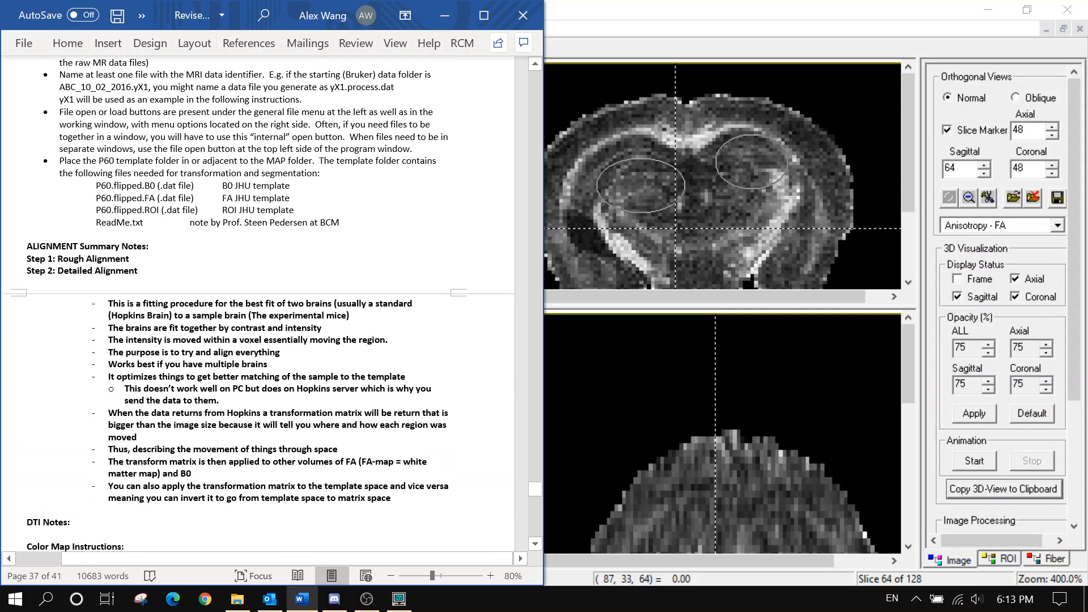
scroll(258, 310, down, 4)
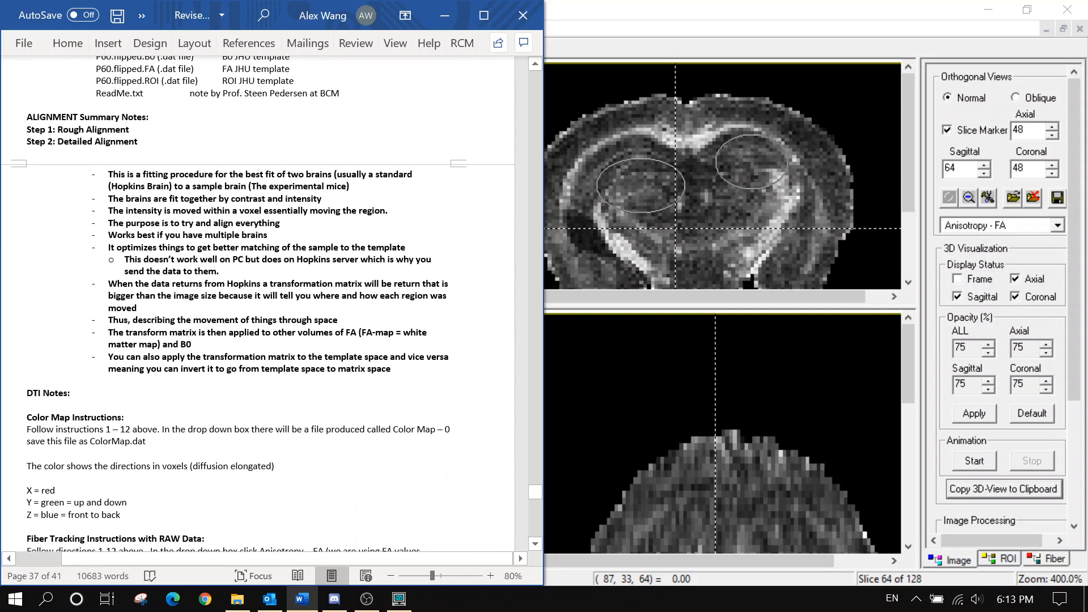
click(522, 15)
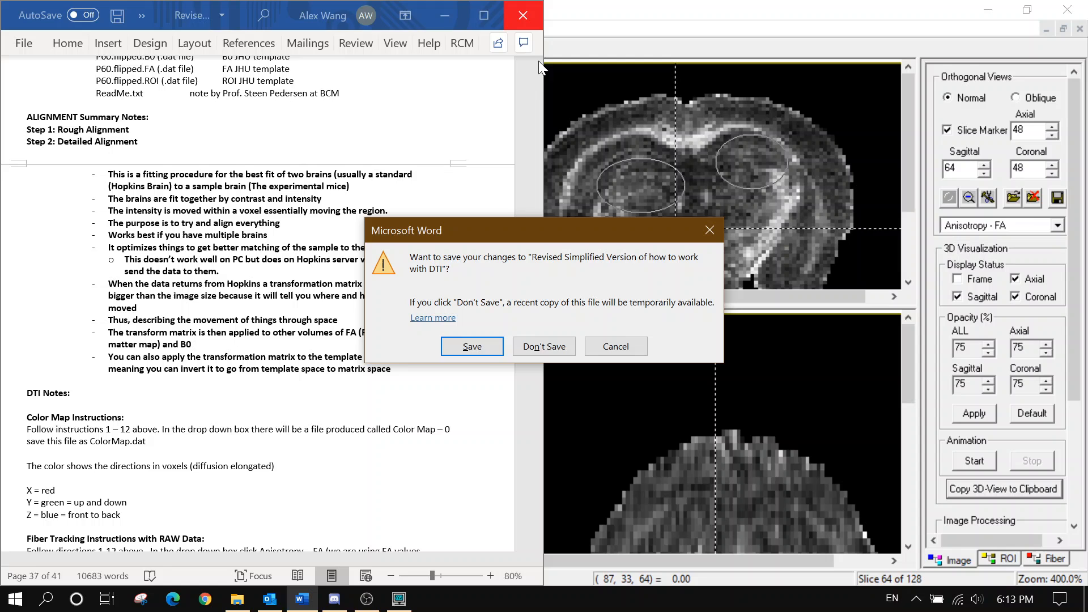
click(490, 345)
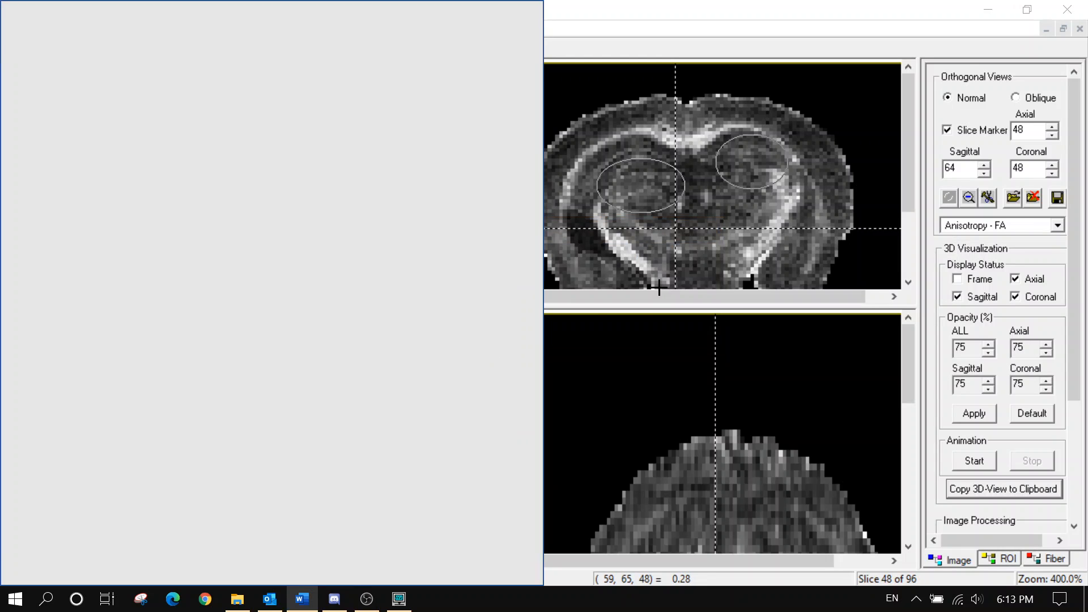